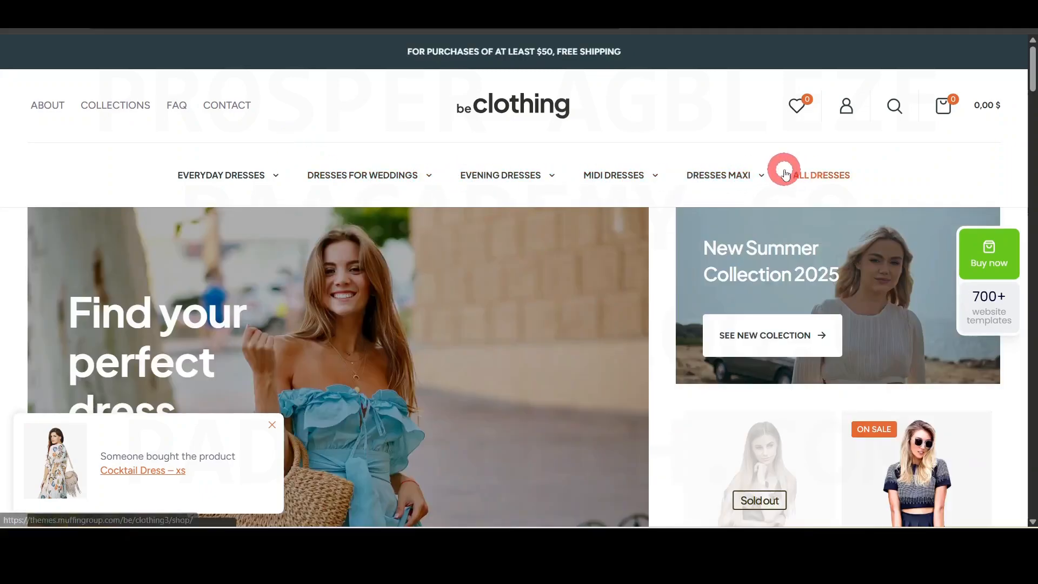
# - Scroll down the homepage and dismiss the newsletter discount offer
pyautogui.scroll(-7, 1033, 113)
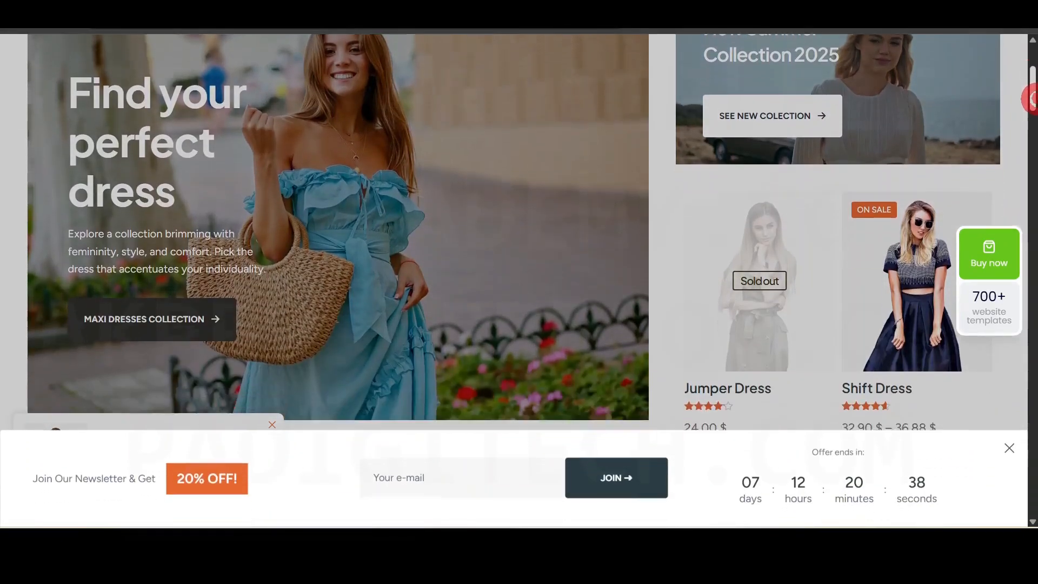
pyautogui.scroll(-1, 1032, 108)
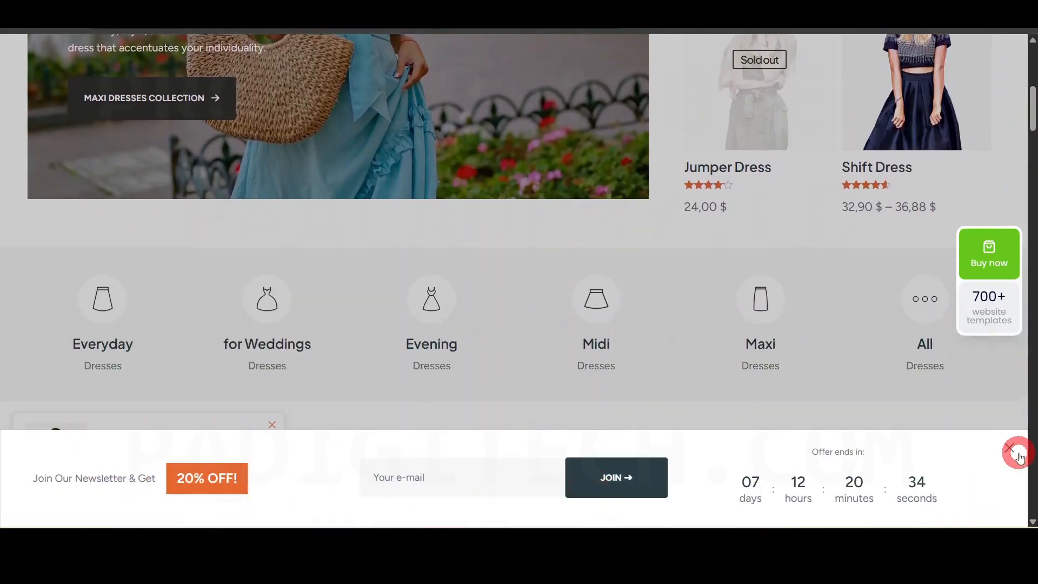
pyautogui.click(1019, 456)
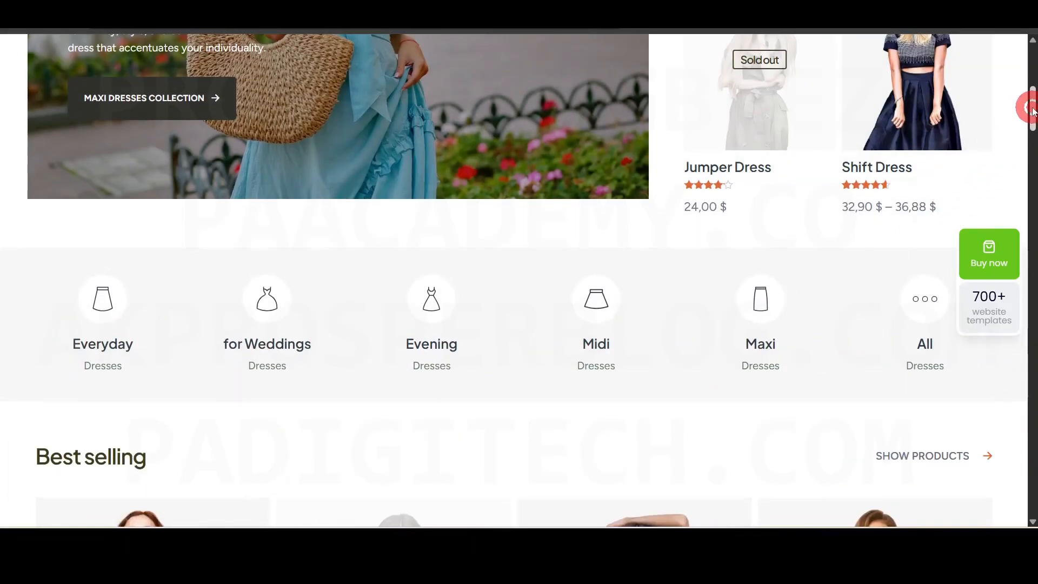
# - Dismiss the licence reminder and scroll down to the Our Partners brand logos
pyautogui.moveTo(1031, 111); pyautogui.dragTo(1031, 152)
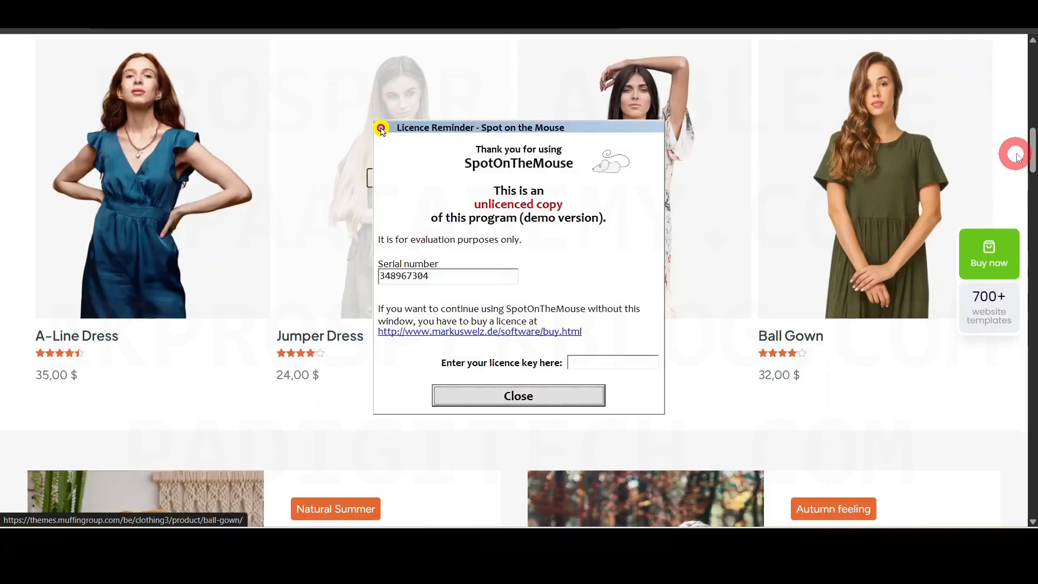
pyautogui.click(534, 396)
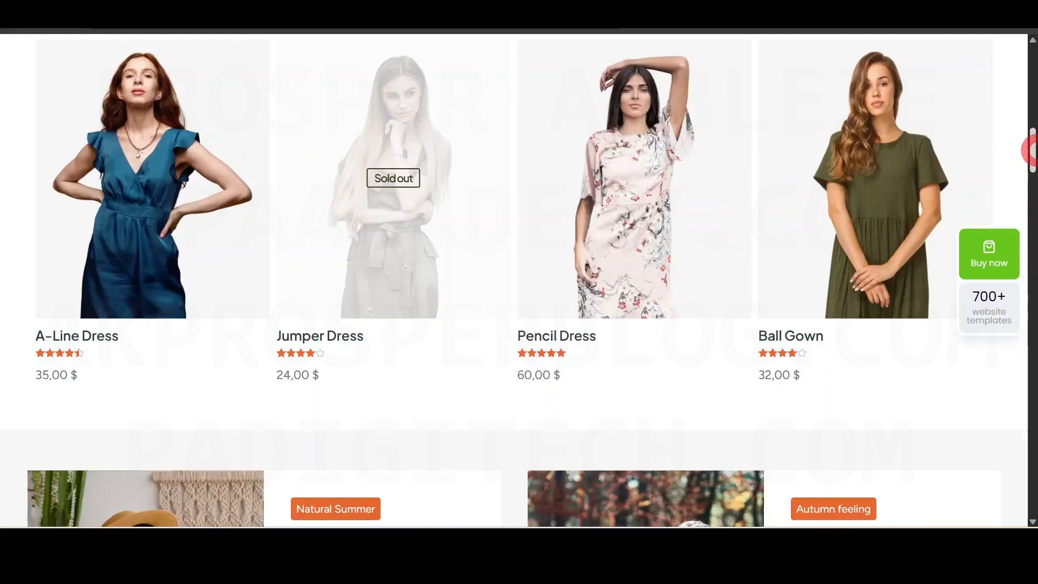
pyautogui.moveTo(1032, 150); pyautogui.dragTo(1032, 417)
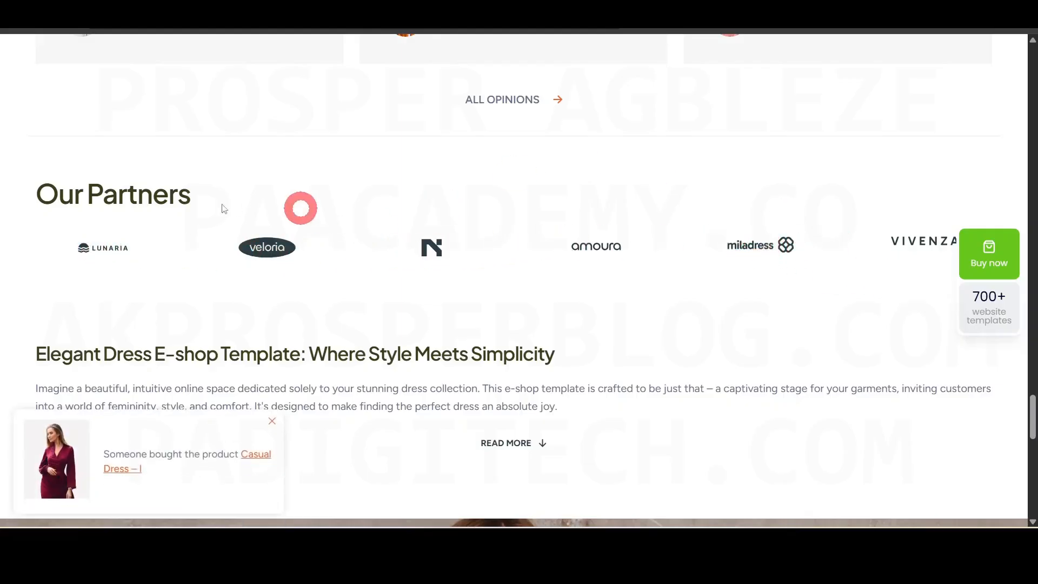
# - Scroll down to the footer's contact details and payment logos
pyautogui.moveTo(1034, 408); pyautogui.dragTo(1034, 408)
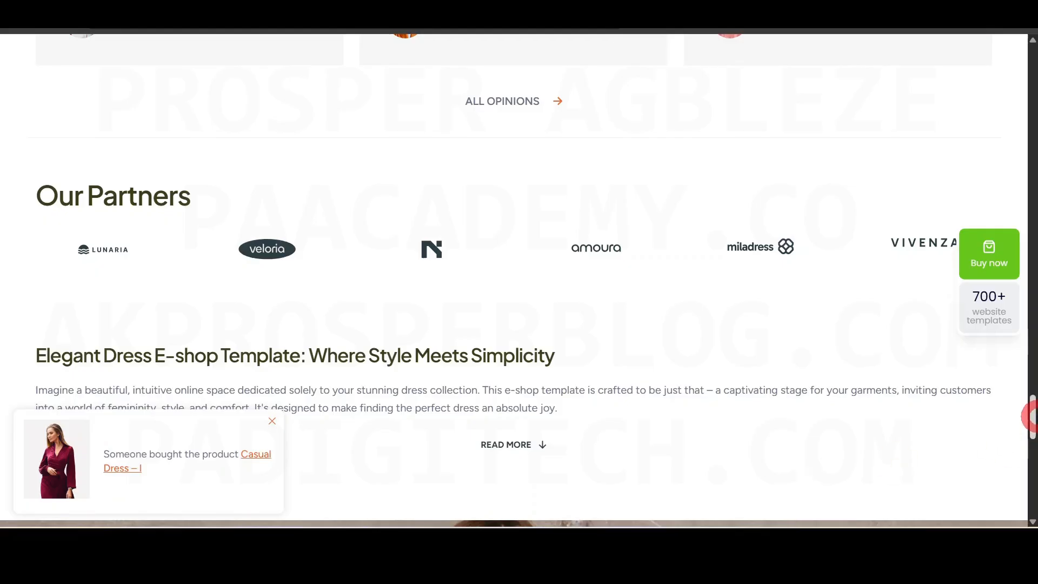
pyautogui.moveTo(1033, 417); pyautogui.dragTo(1031, 507)
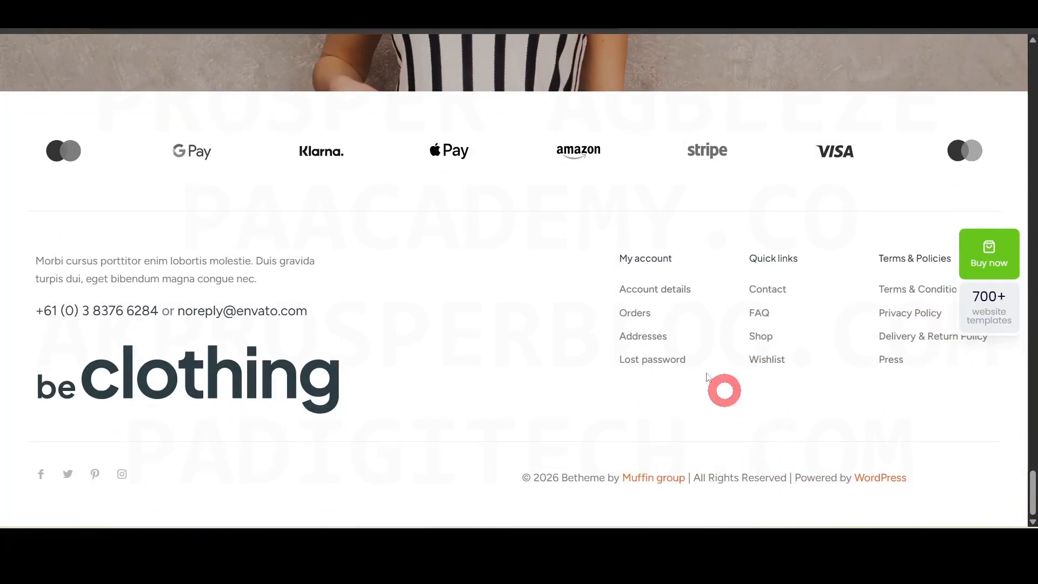
pyautogui.scroll(1, 465, 378)
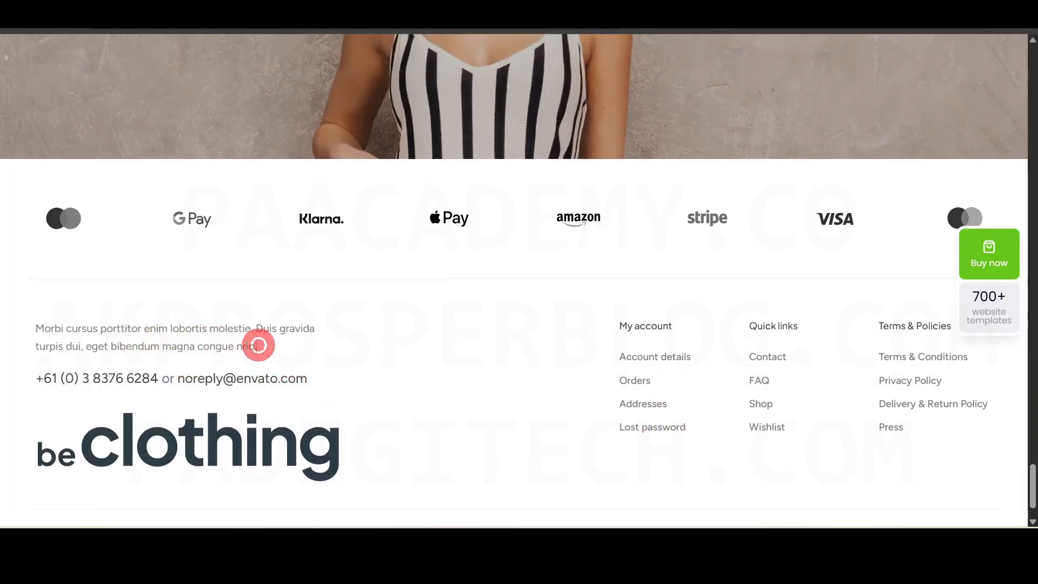
# - Highlight the footer description and contact line, then return to the top of the page
pyautogui.moveTo(257, 345); pyautogui.dragTo(55, 328)
pyautogui.moveTo(319, 382); pyautogui.dragTo(124, 381)
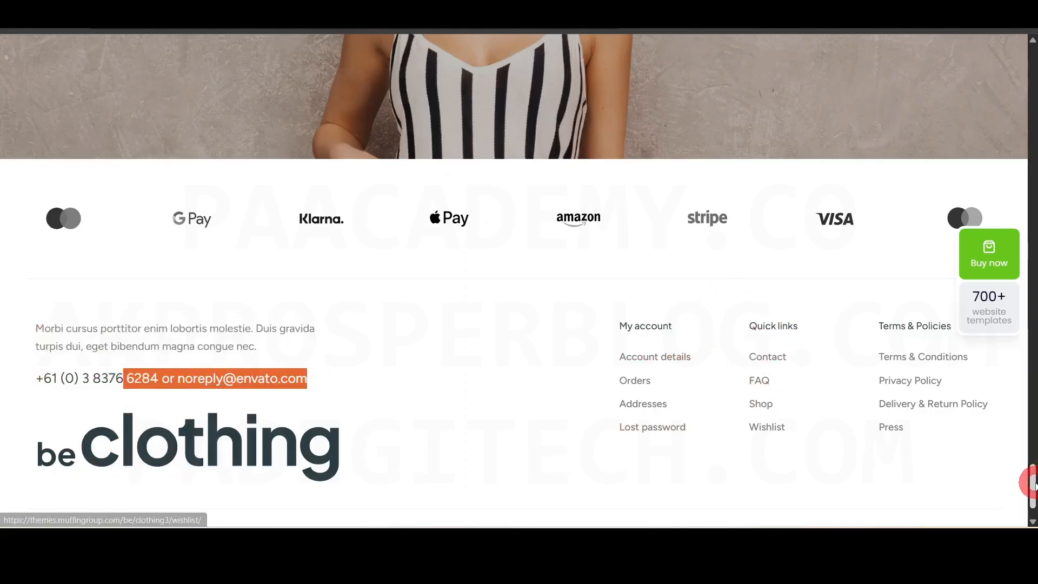
pyautogui.moveTo(1032, 486)
pyautogui.mouseDown()
pyautogui.moveTo(1033, 39)
pyautogui.moveTo(1031, 77)
pyautogui.moveTo(1032, 64)
pyautogui.moveTo(1032, 75)
pyautogui.moveTo(980, 76)
pyautogui.moveTo(1032, 80)
pyautogui.moveTo(1032, 65)
pyautogui.mouseUp()
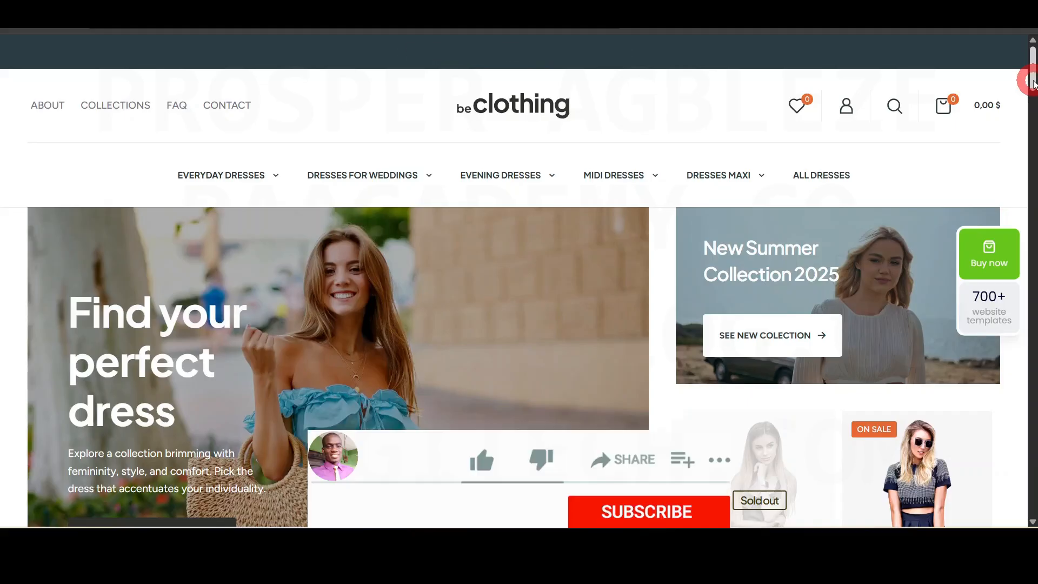
pyautogui.moveTo(1033, 83)
pyautogui.mouseDown()
pyautogui.moveTo(1032, 104)
pyautogui.moveTo(1030, 68)
pyautogui.mouseUp()
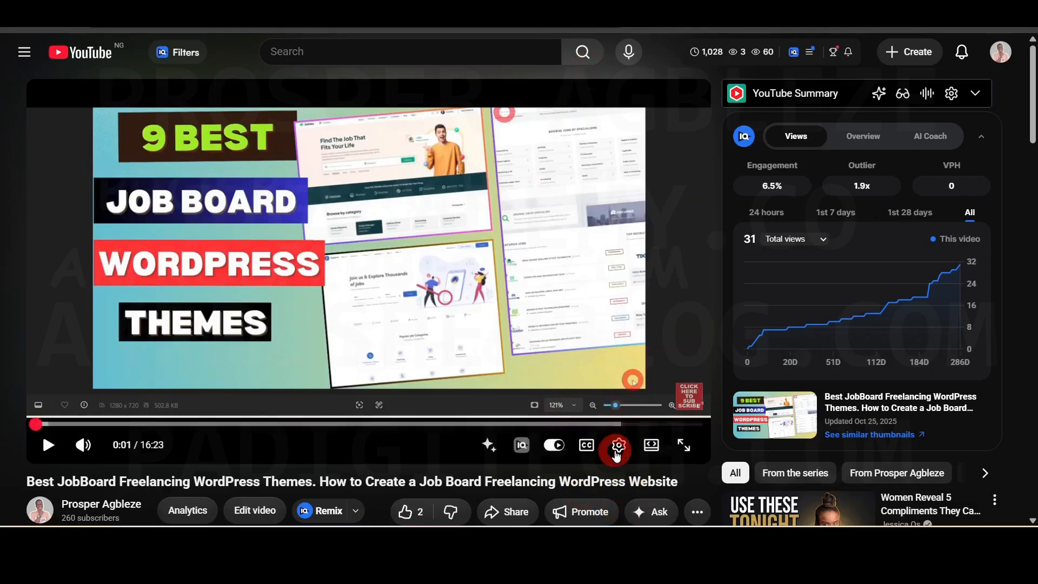
# - Set the YouTube video's playback speed to 0.40x with the speed slider
pyautogui.click(619, 446)
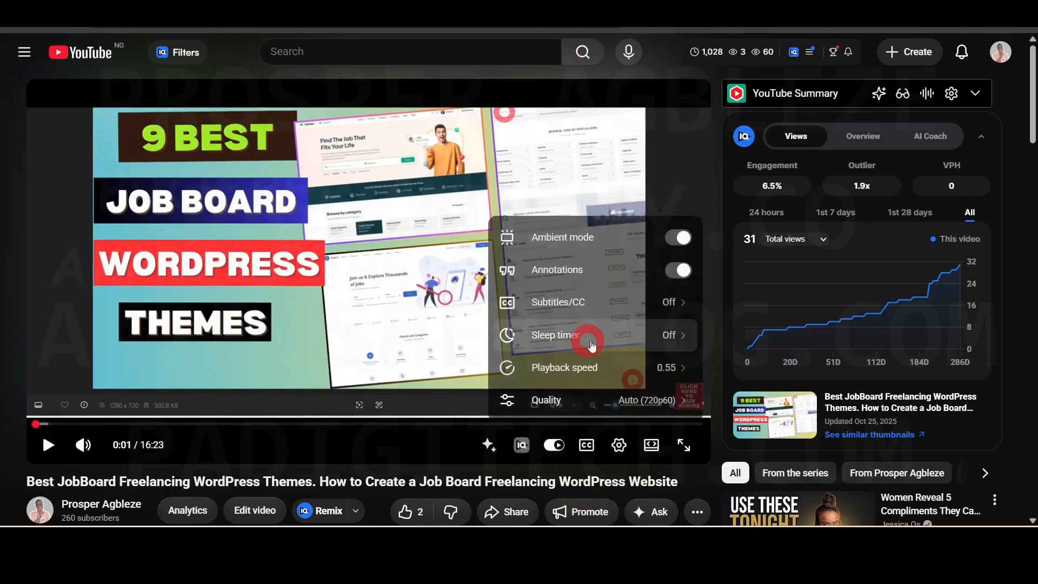
pyautogui.click(592, 370)
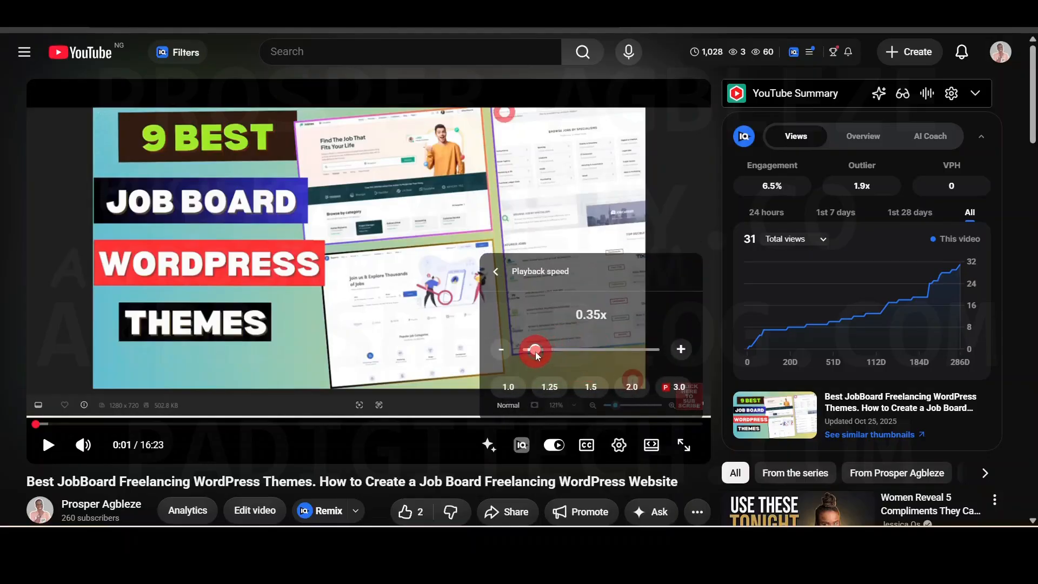
pyautogui.moveTo(535, 352)
pyautogui.mouseDown()
pyautogui.moveTo(524, 351)
pyautogui.moveTo(538, 349)
pyautogui.mouseUp()
pyautogui.click(530, 280)
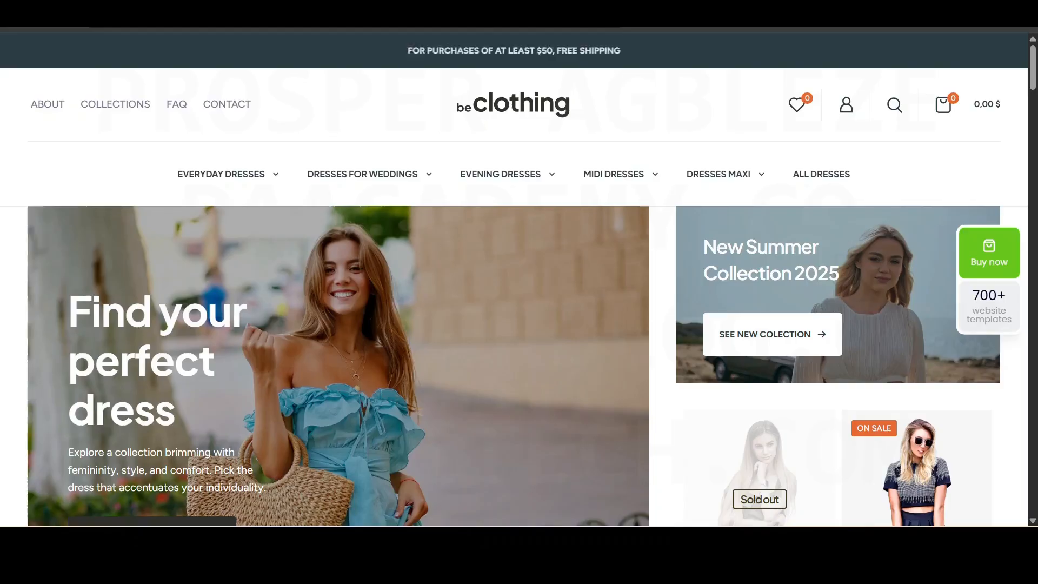
pyautogui.click(457, 86)
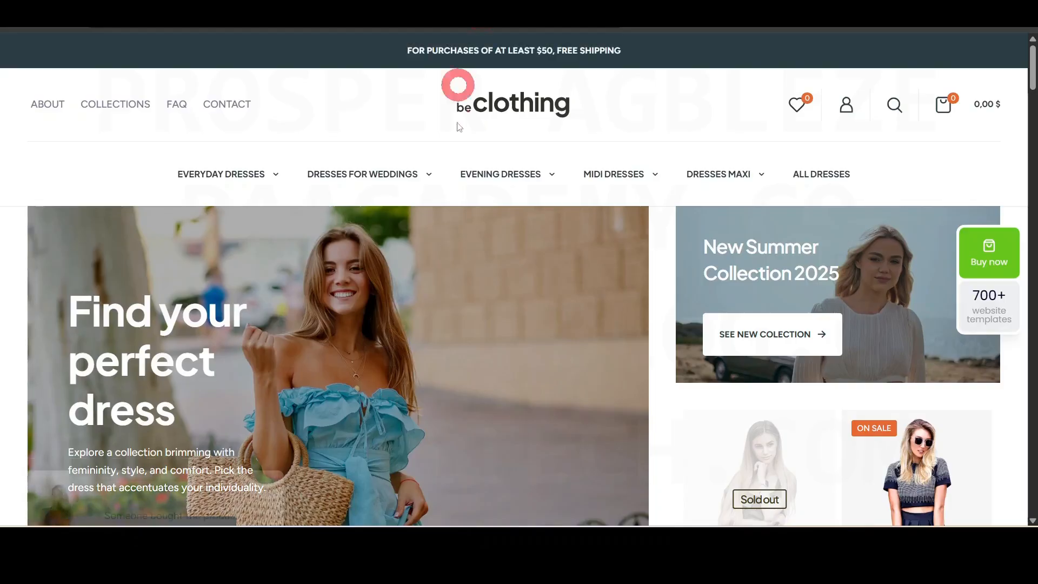
pyautogui.click(1030, 65)
pyautogui.moveTo(1030, 65)
pyautogui.mouseDown()
pyautogui.moveTo(1031, 274)
pyautogui.moveTo(1030, 56)
pyautogui.mouseUp()
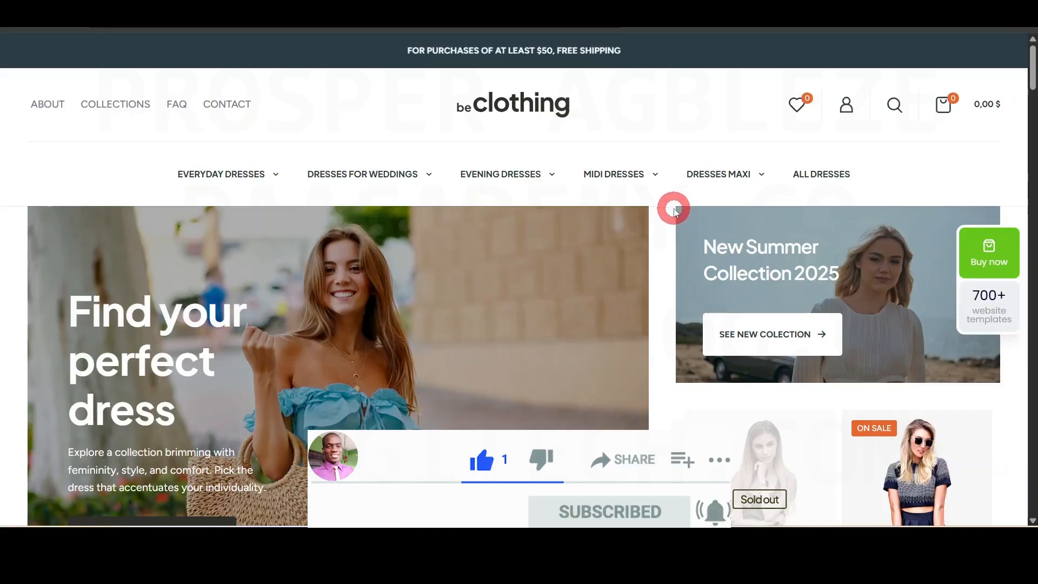
pyautogui.moveTo(658, 172)
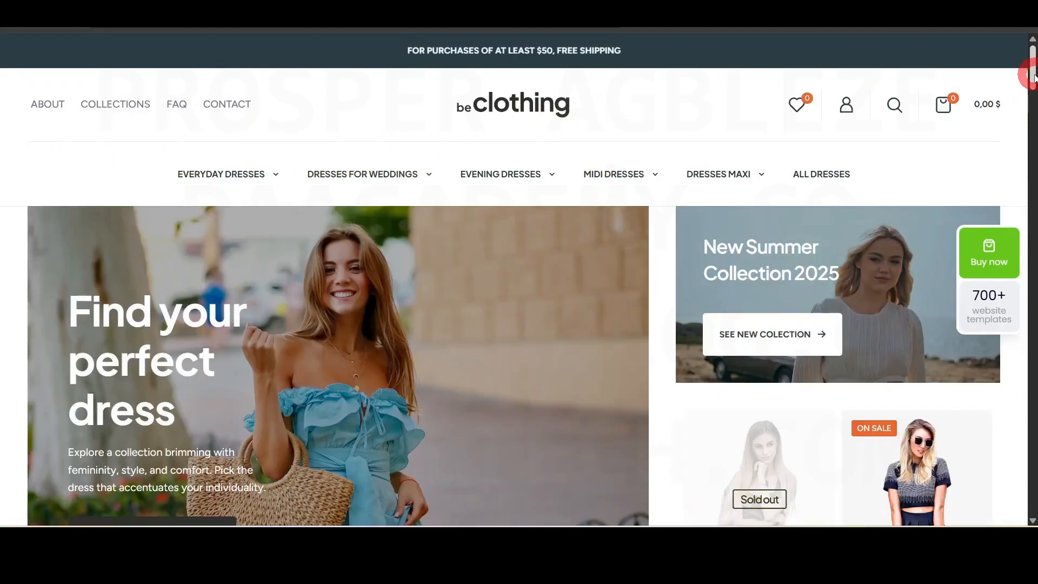
pyautogui.moveTo(1034, 78); pyautogui.dragTo(1033, 188)
pyautogui.scroll(-4, 519, 279)
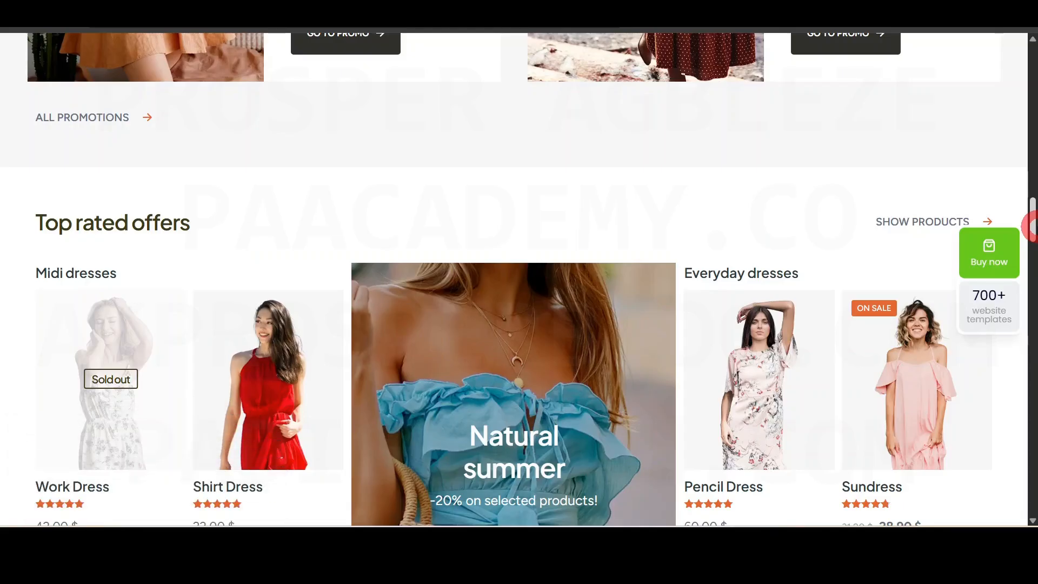
pyautogui.scroll(5, 993, 189)
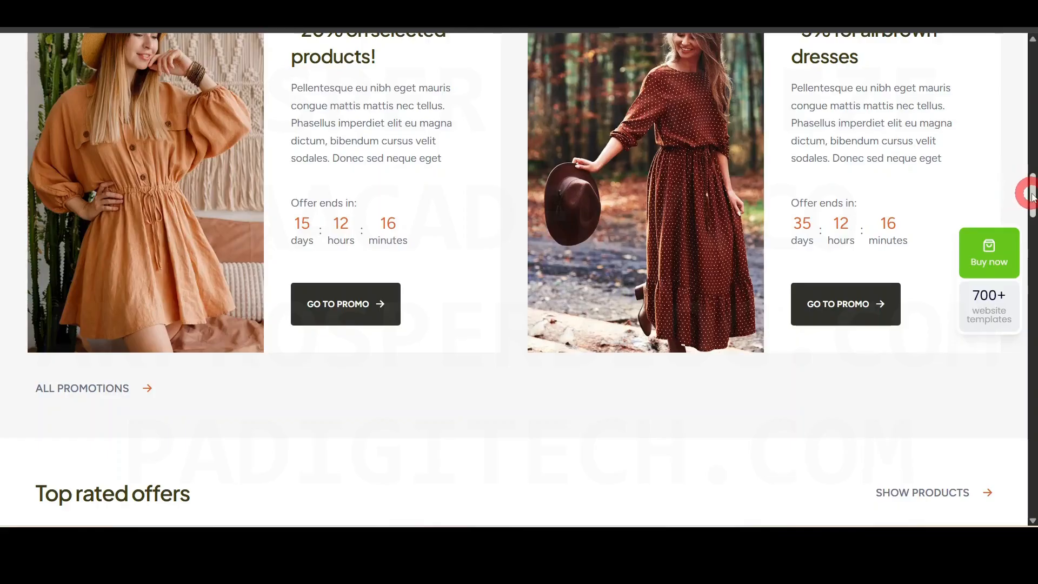
pyautogui.moveTo(1030, 195); pyautogui.dragTo(1030, 141)
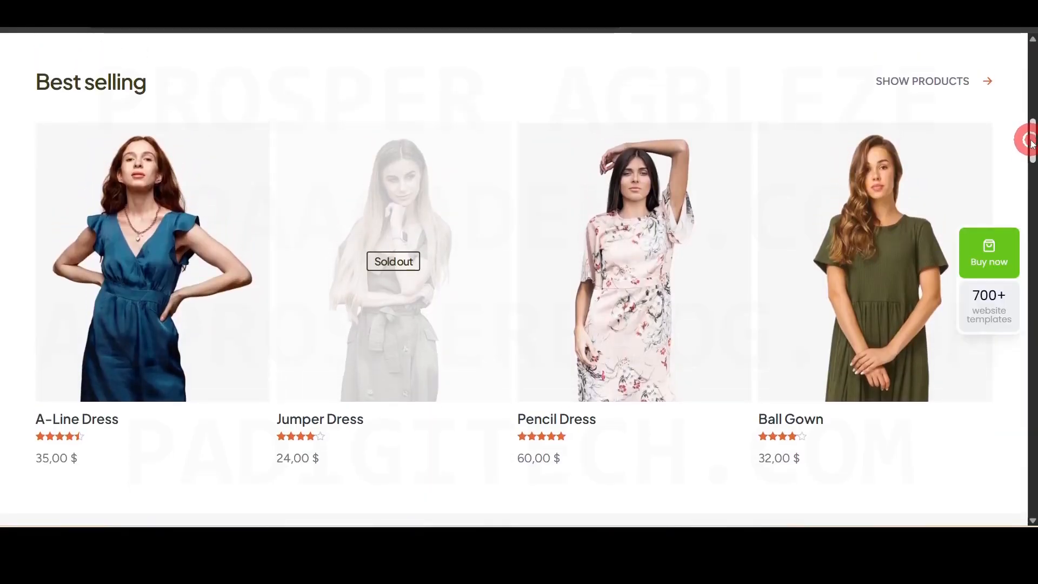
pyautogui.moveTo(1030, 142); pyautogui.dragTo(1032, 63)
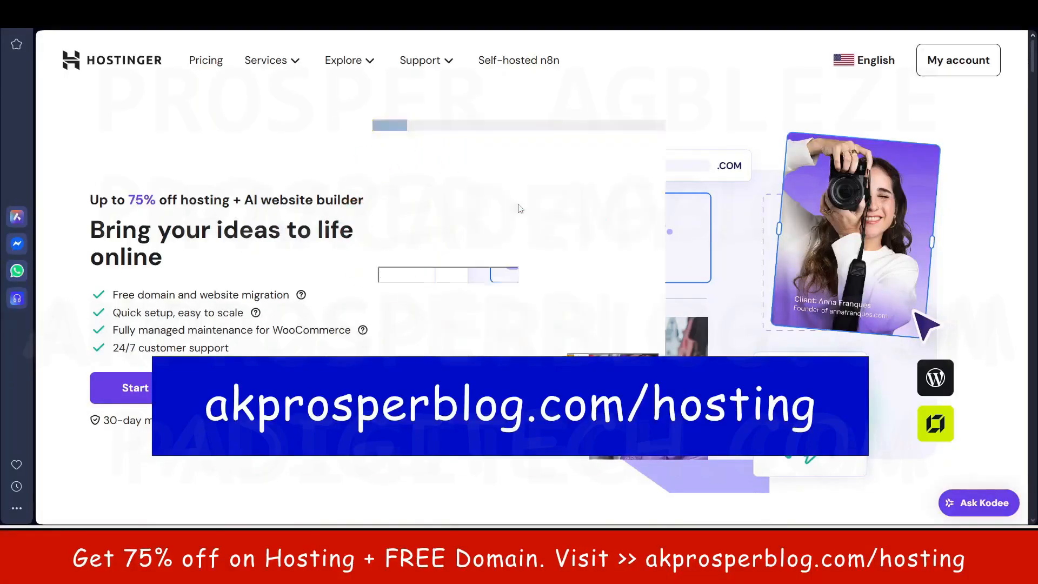
# - Dismiss the licence reminder and jump from the 75% off headline to the plan pricing
pyautogui.click(381, 126)
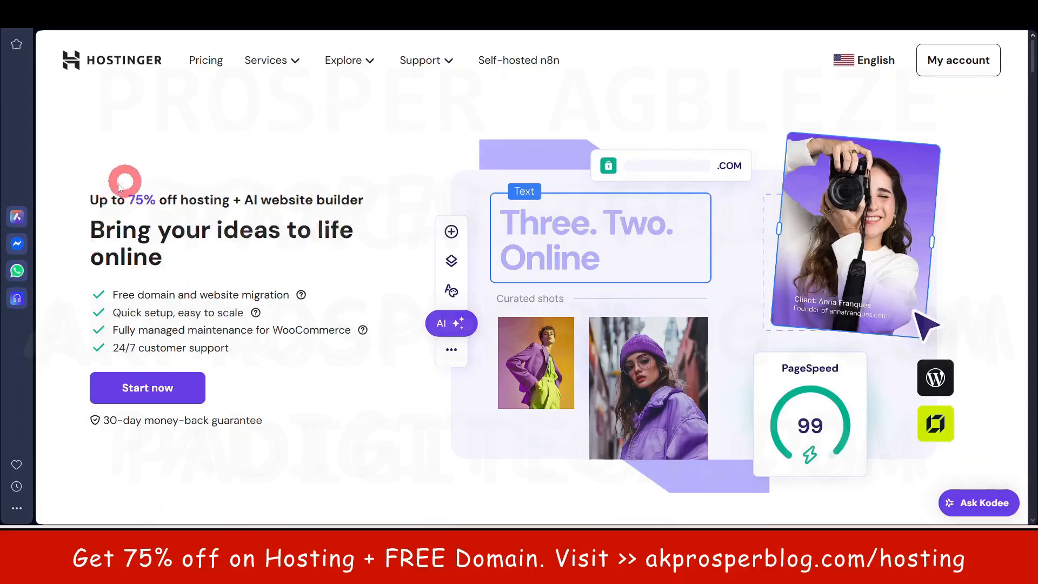
pyautogui.moveTo(89, 200); pyautogui.dragTo(361, 201)
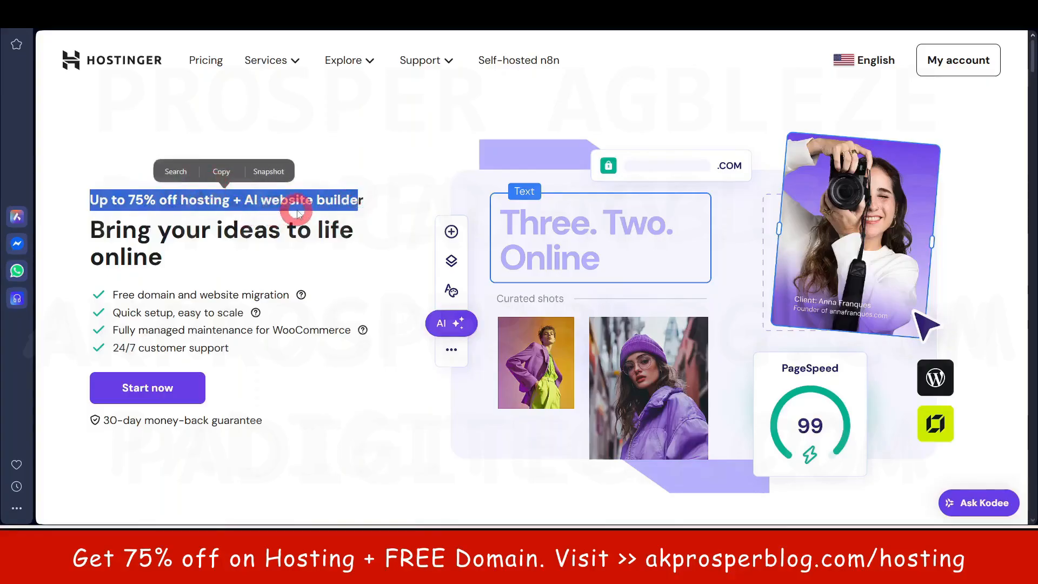
pyautogui.click(411, 168)
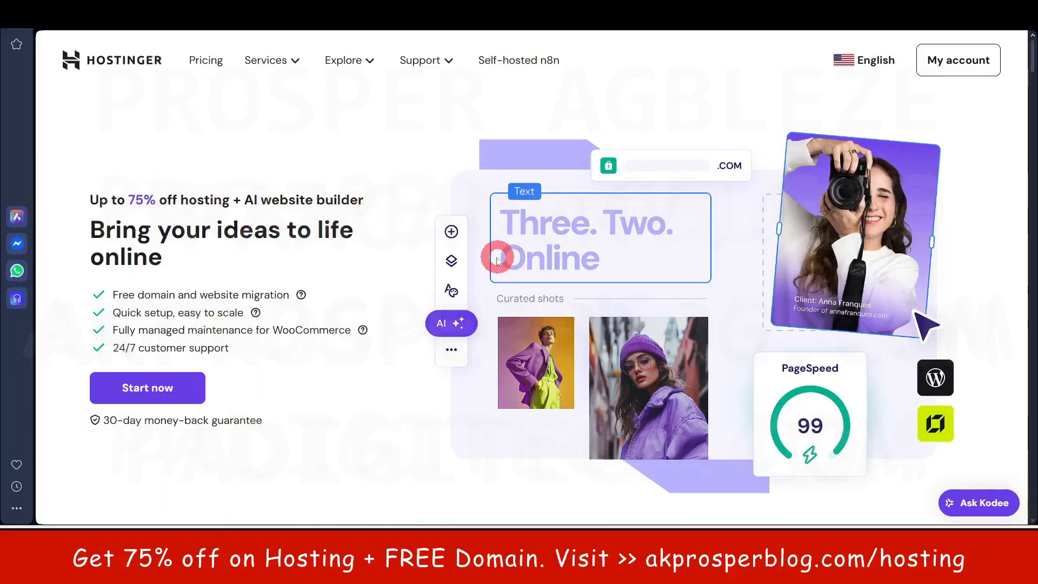
pyautogui.click(168, 405)
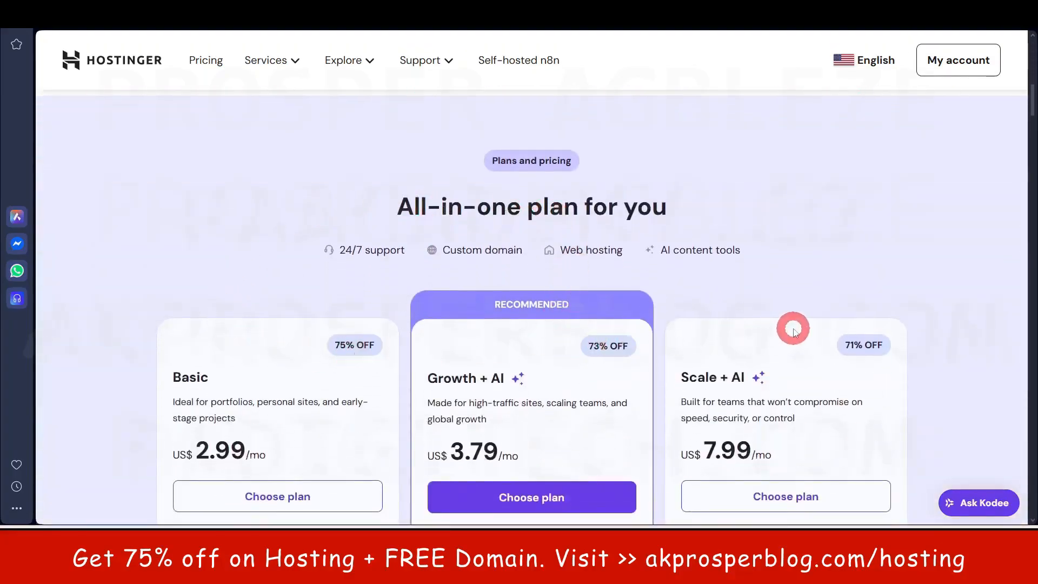
pyautogui.scroll(-3, 789, 327)
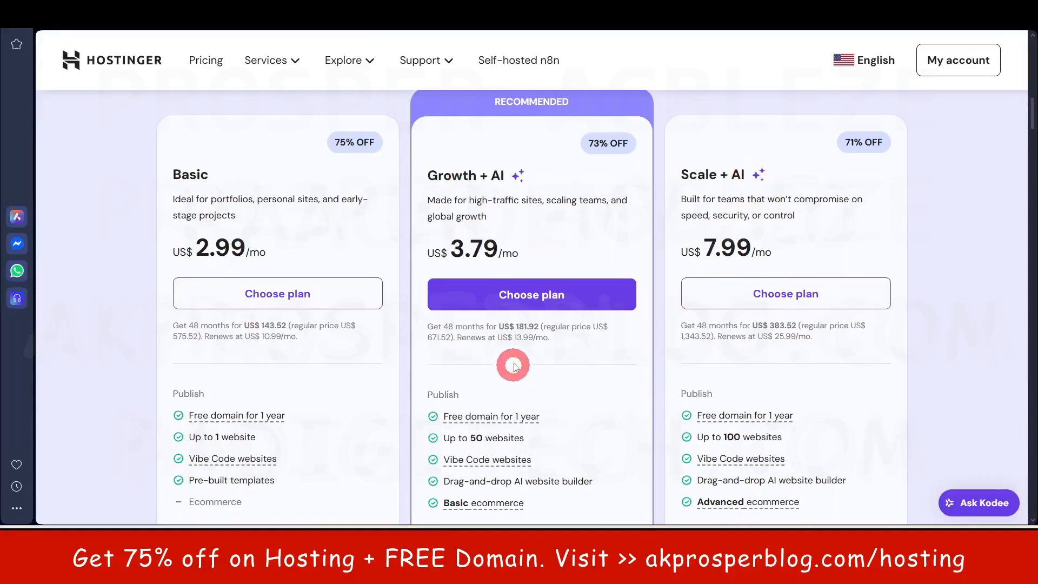
pyautogui.scroll(-1, 617, 378)
pyautogui.scroll(-1, 595, 422)
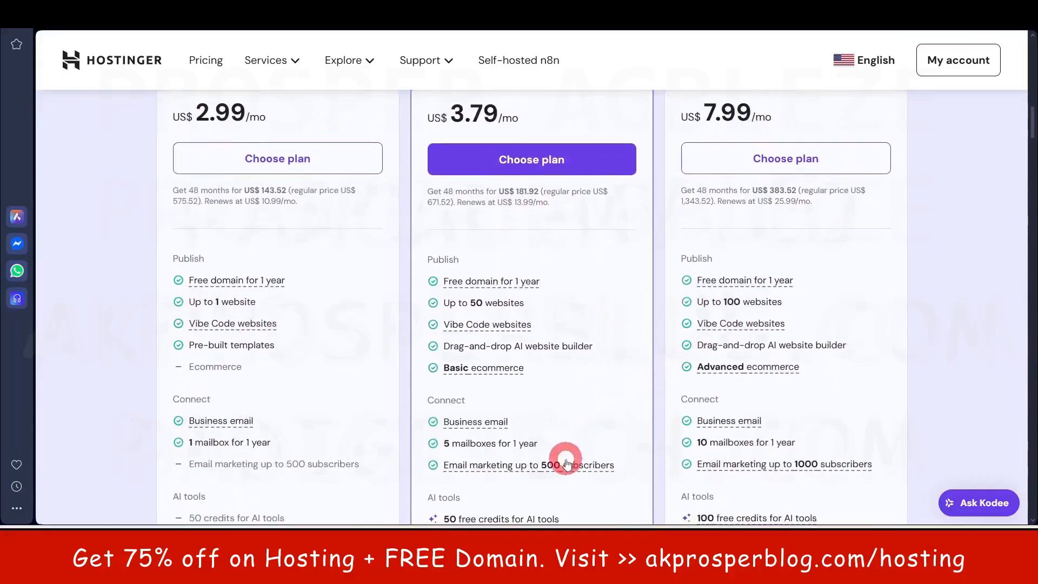
pyautogui.scroll(5, 563, 410)
pyautogui.scroll(-5, 535, 390)
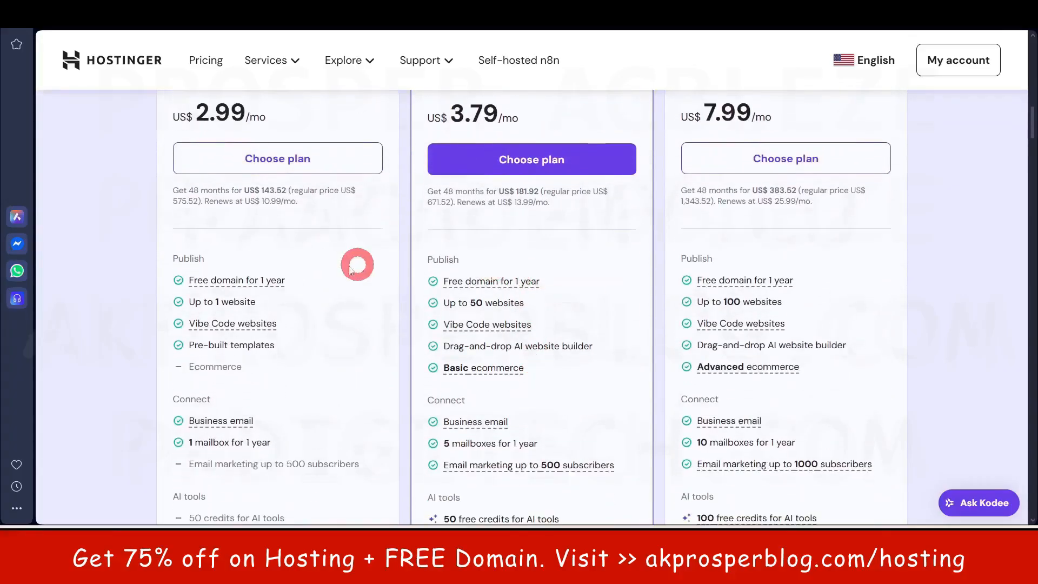
pyautogui.scroll(1, 324, 287)
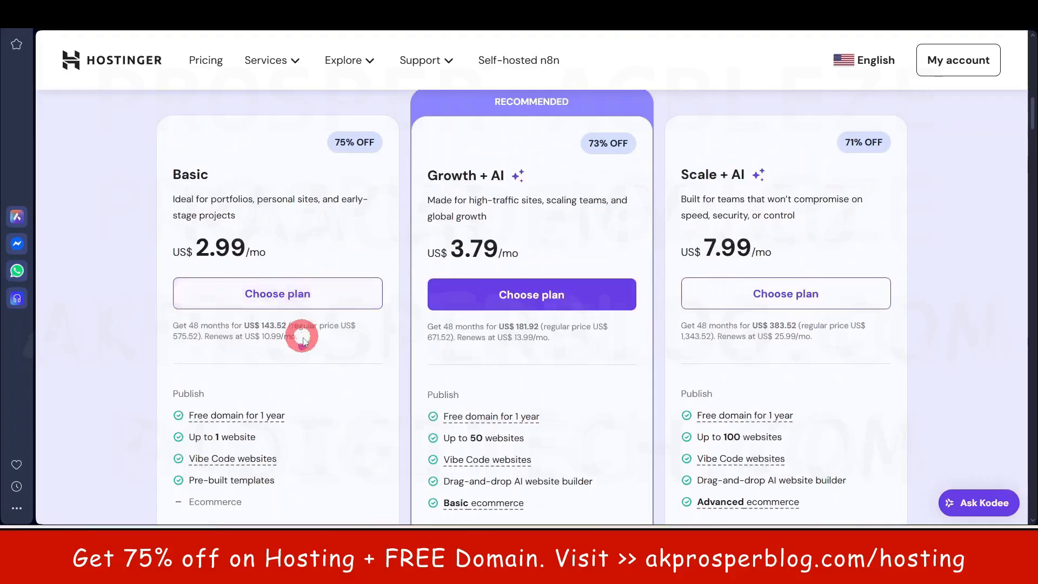
pyautogui.scroll(-3, 254, 314)
pyautogui.scroll(2, 246, 289)
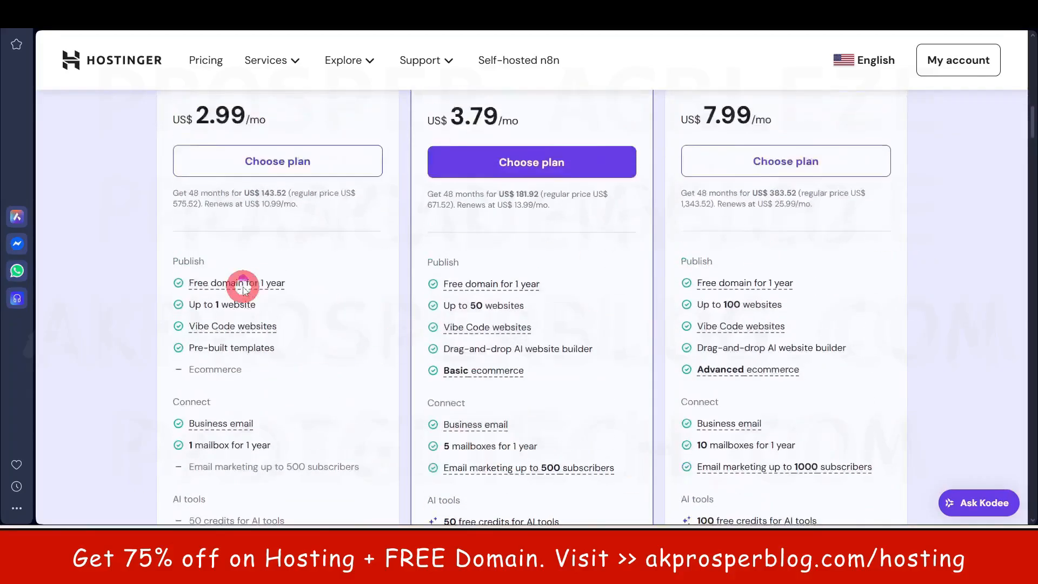
pyautogui.scroll(-1, 248, 357)
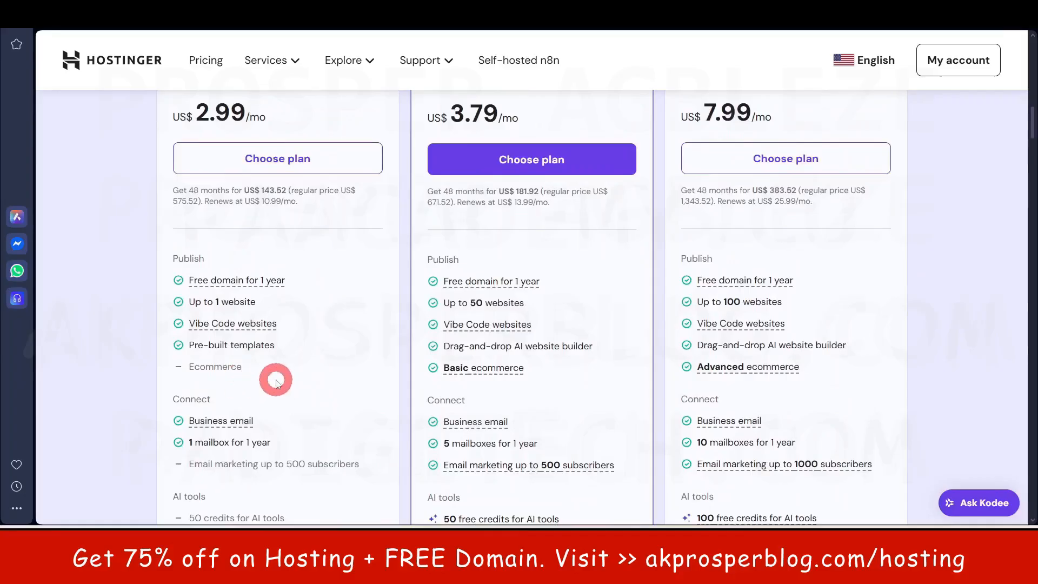
pyautogui.moveTo(190, 371); pyautogui.dragTo(246, 372)
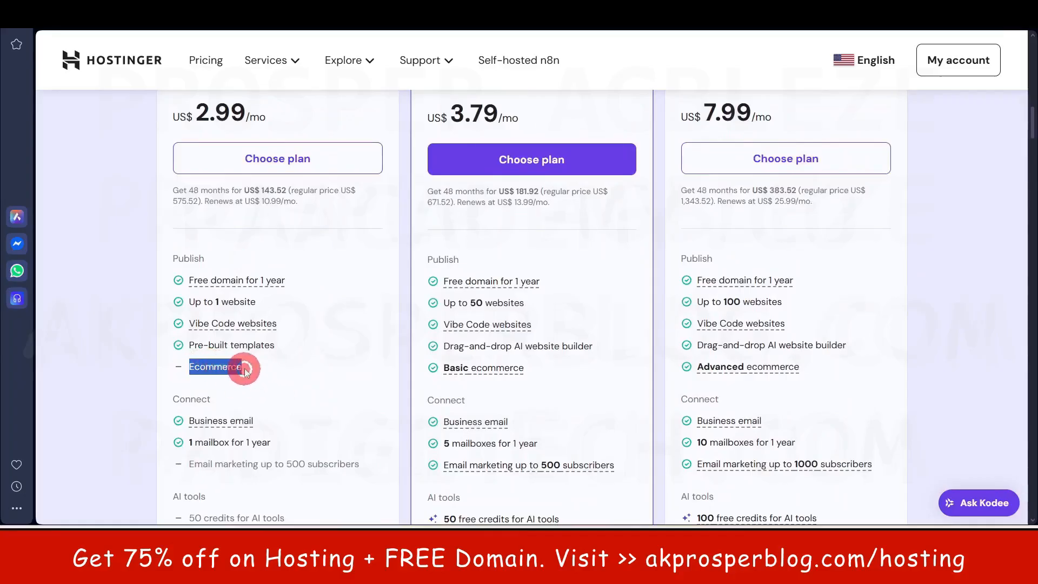
pyautogui.click(490, 376)
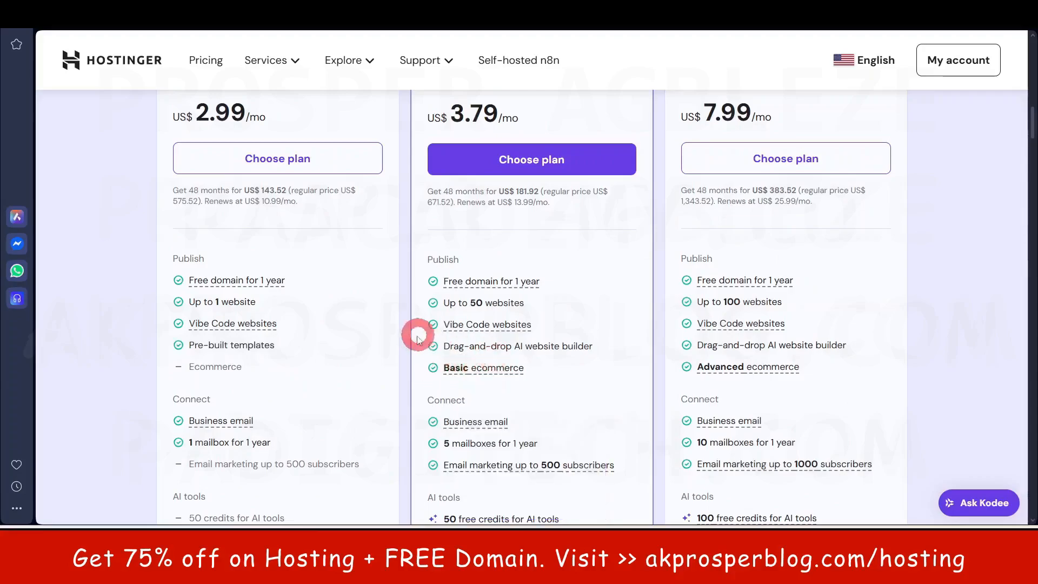
pyautogui.scroll(1, 546, 356)
pyautogui.scroll(-1, 578, 379)
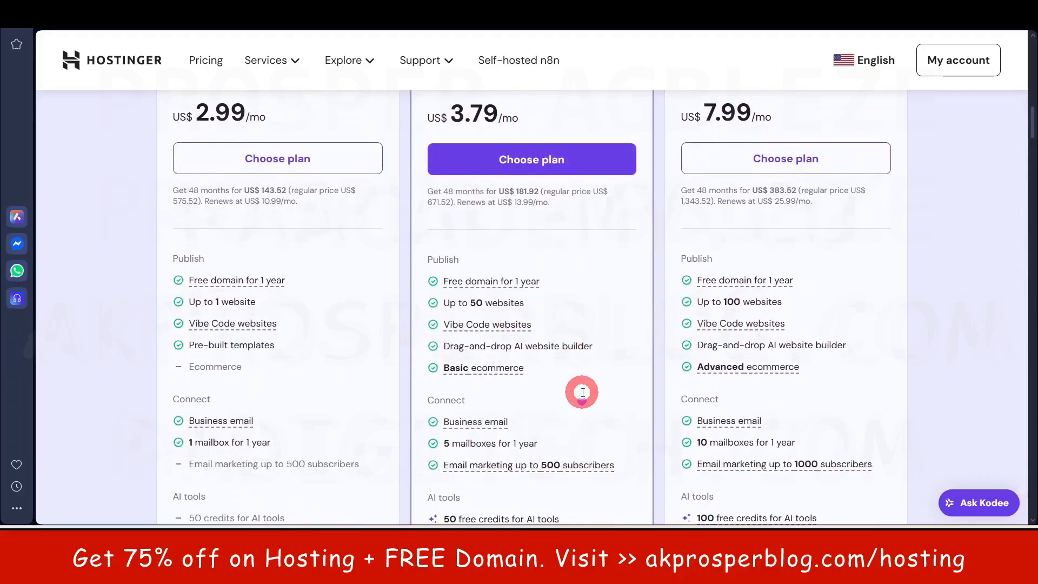
pyautogui.scroll(-1, 579, 397)
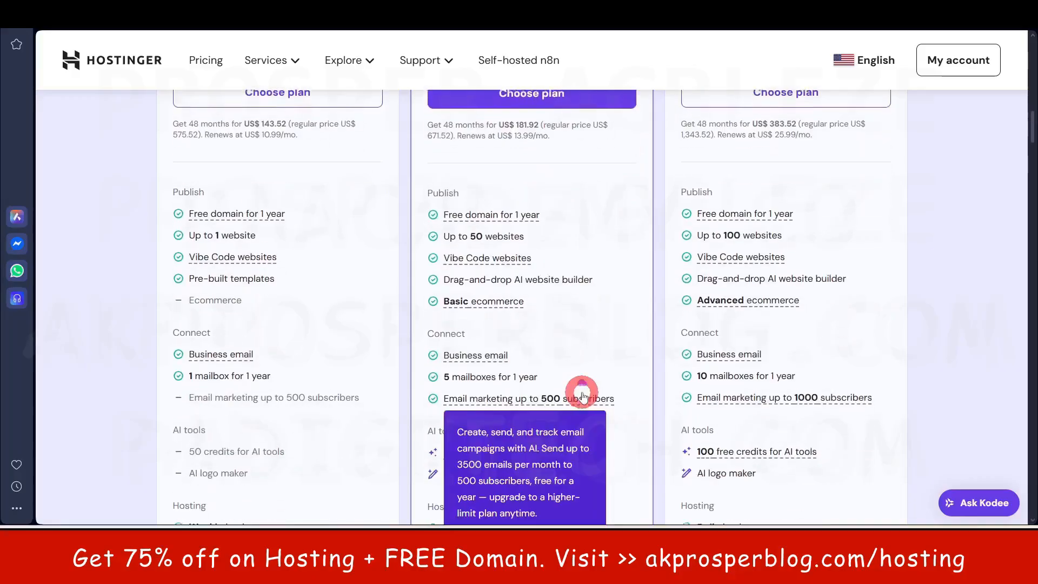
pyautogui.scroll(5, 580, 394)
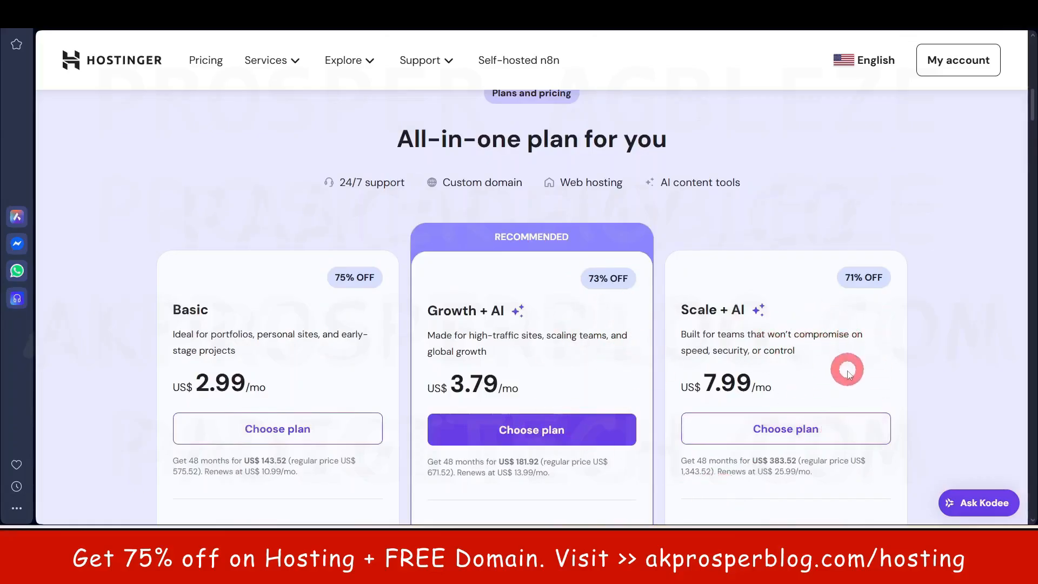
pyautogui.scroll(-3, 533, 401)
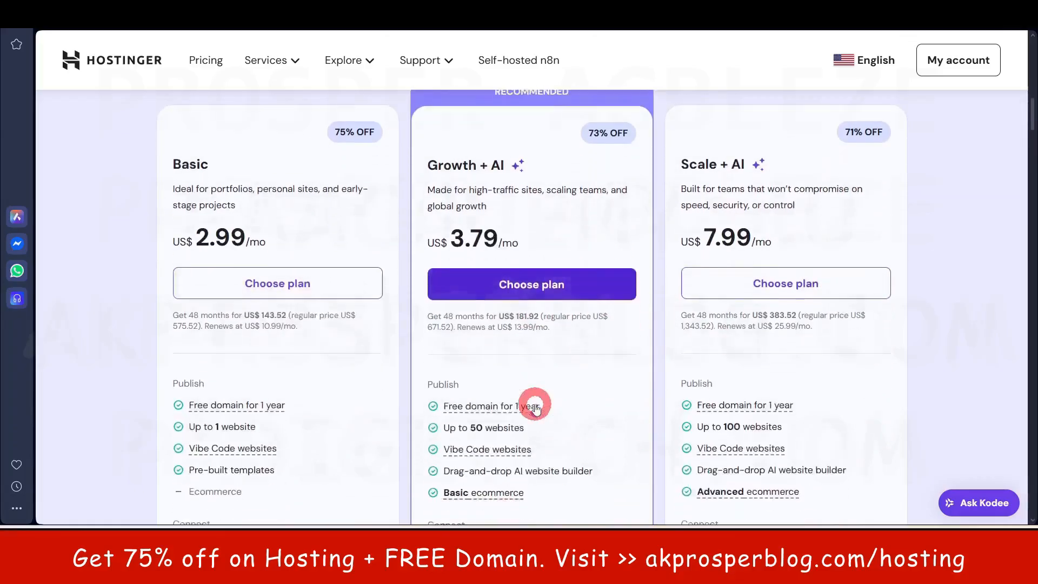
pyautogui.moveTo(524, 351)
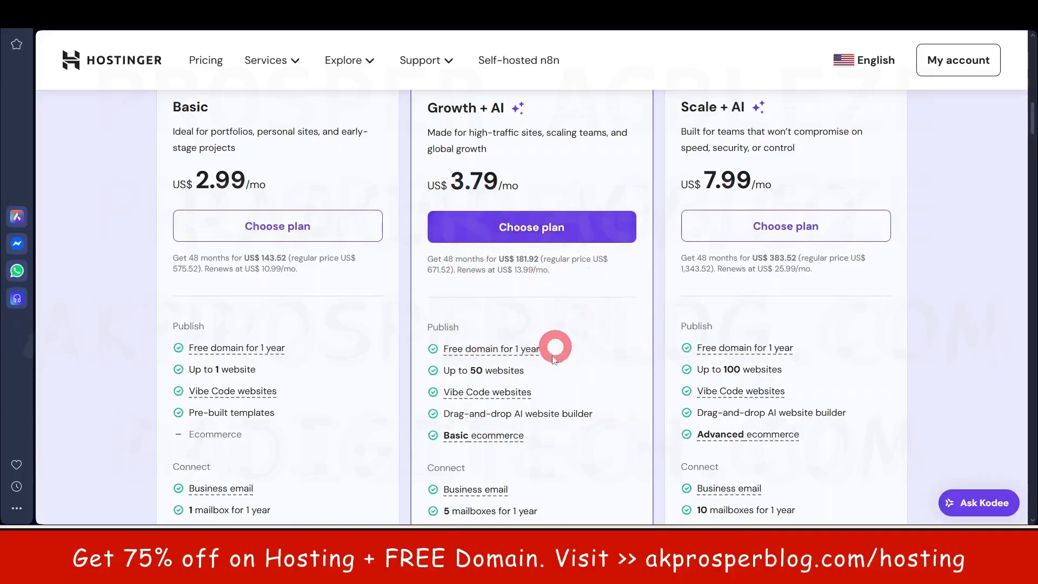
pyautogui.scroll(-1, 584, 329)
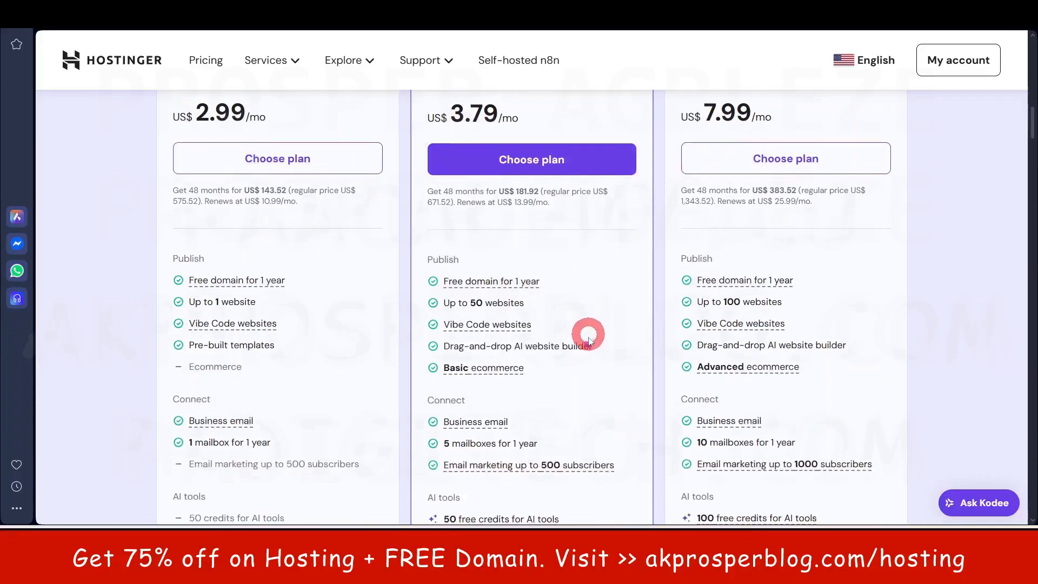
pyautogui.moveTo(536, 306); pyautogui.dragTo(446, 304)
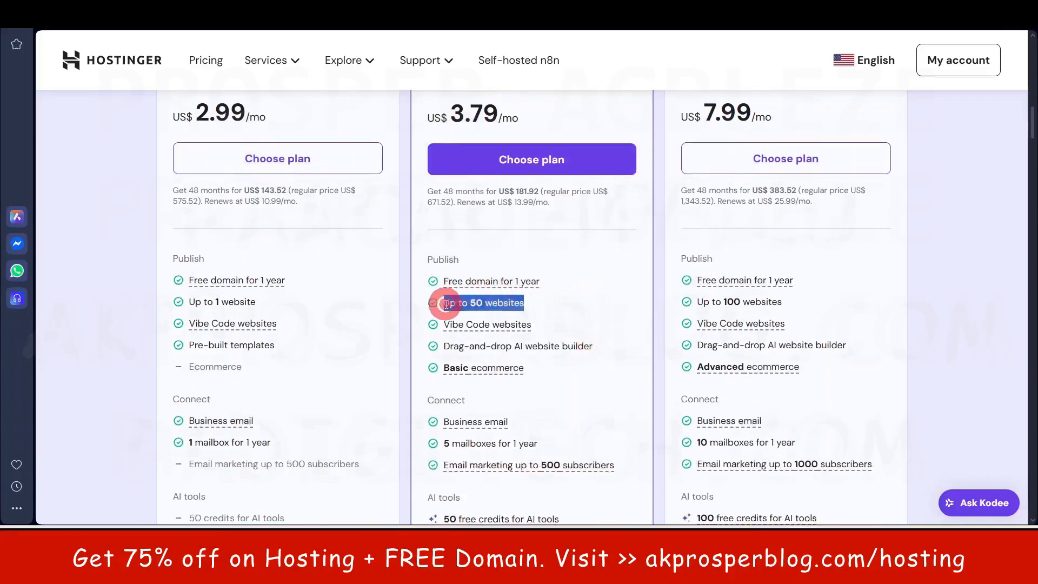
pyautogui.click(624, 271)
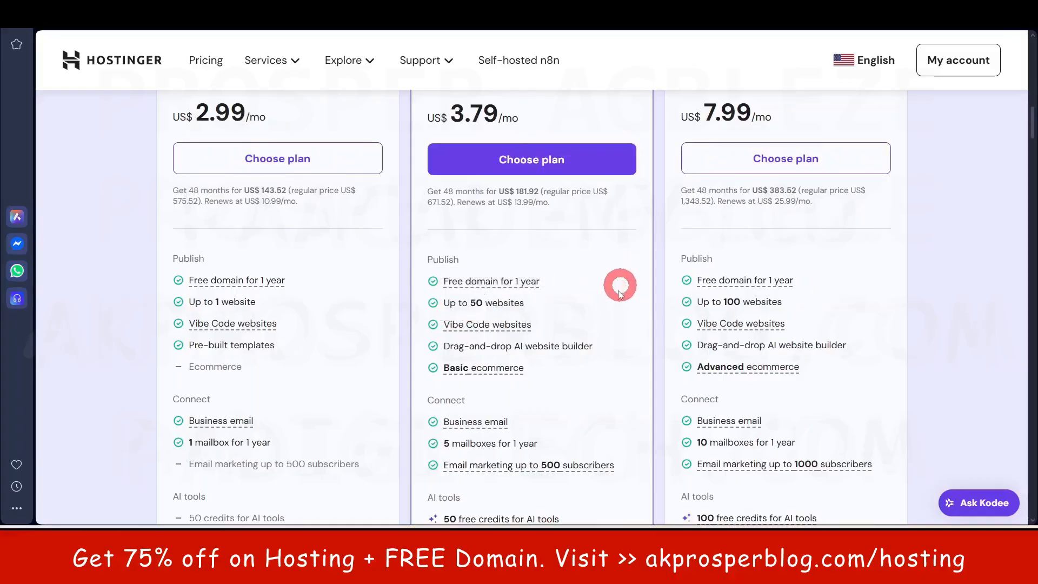
pyautogui.scroll(1, 621, 327)
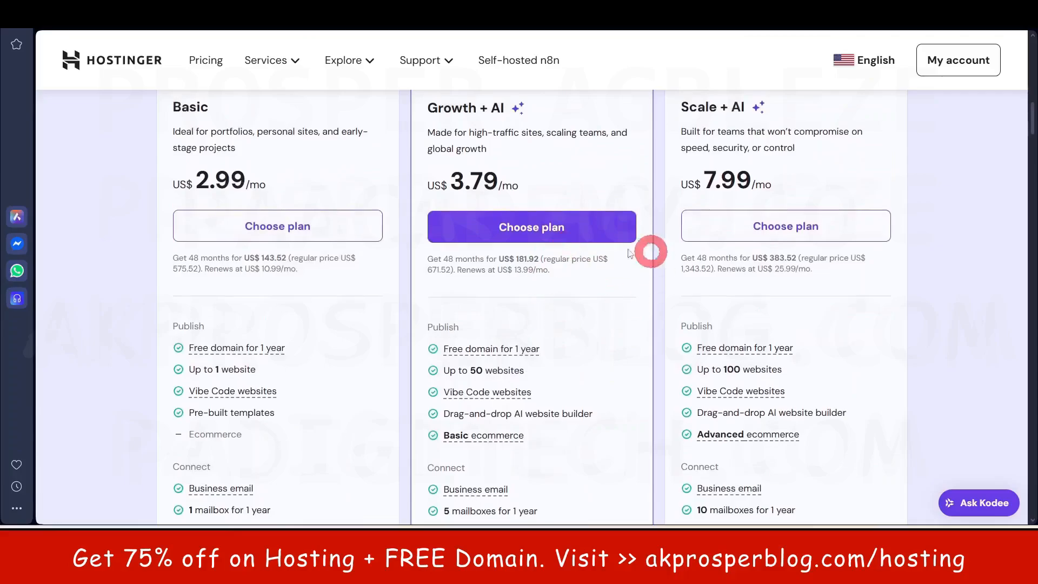
pyautogui.moveTo(533, 375); pyautogui.dragTo(452, 371)
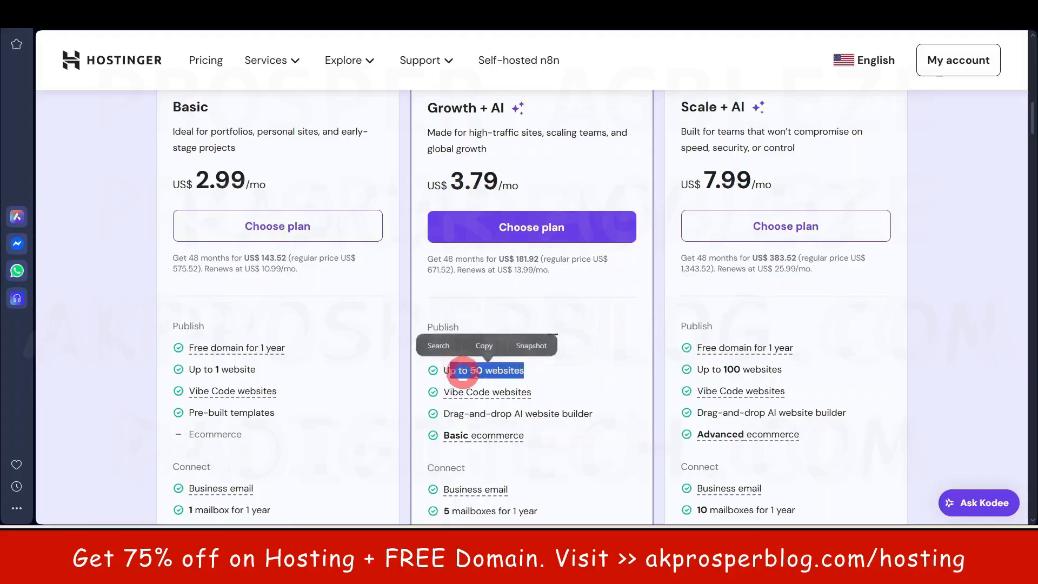
pyautogui.scroll(-1, 533, 267)
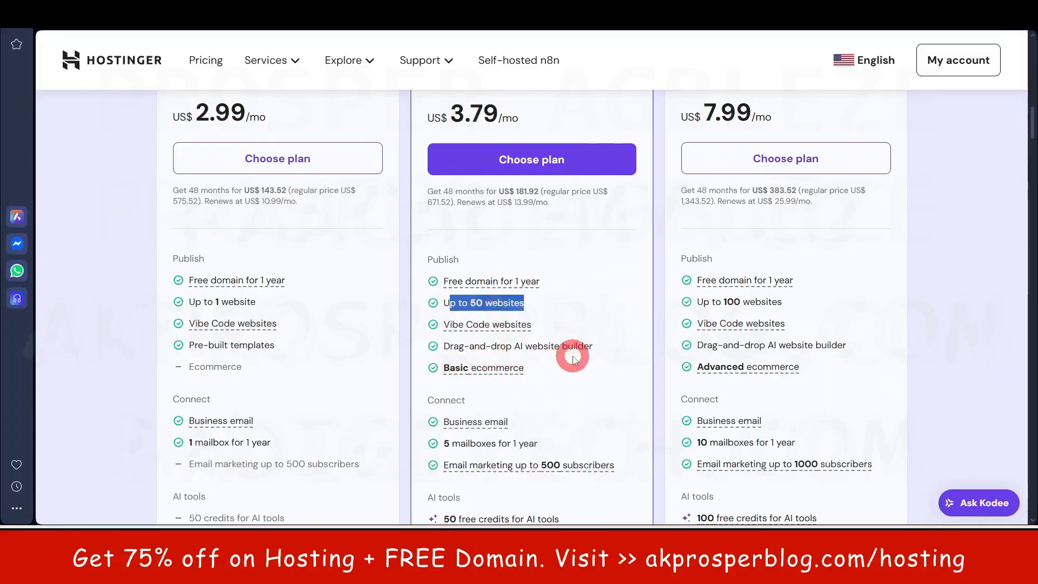
pyautogui.scroll(-1, 569, 352)
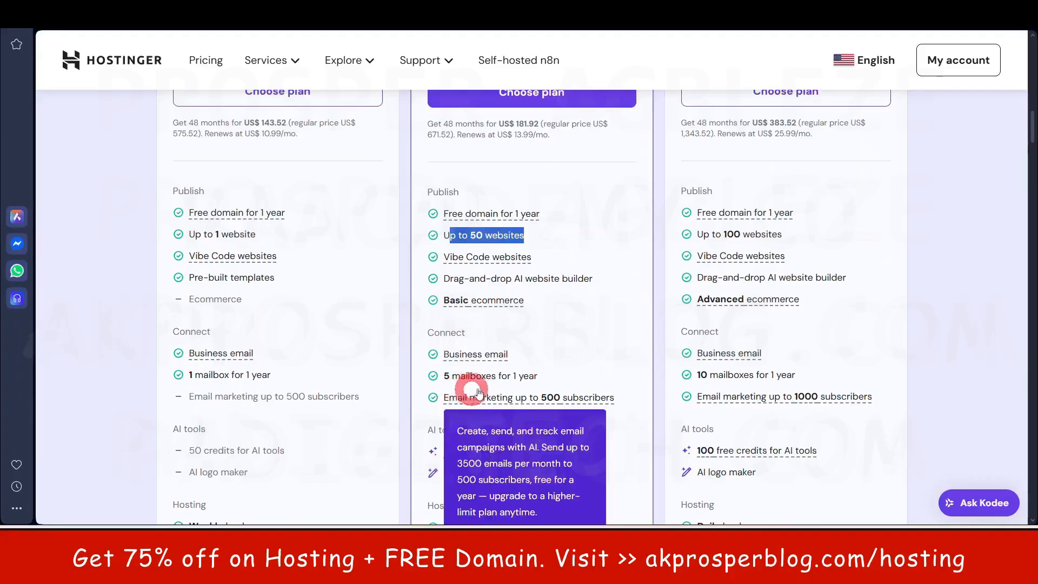
pyautogui.scroll(-2, 582, 346)
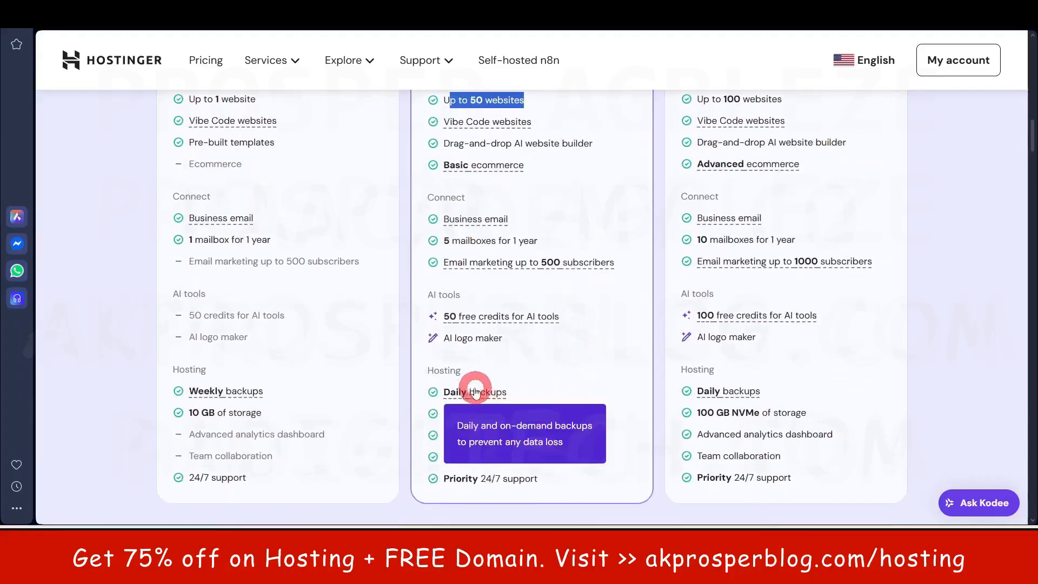
pyautogui.moveTo(451, 415); pyautogui.dragTo(519, 414)
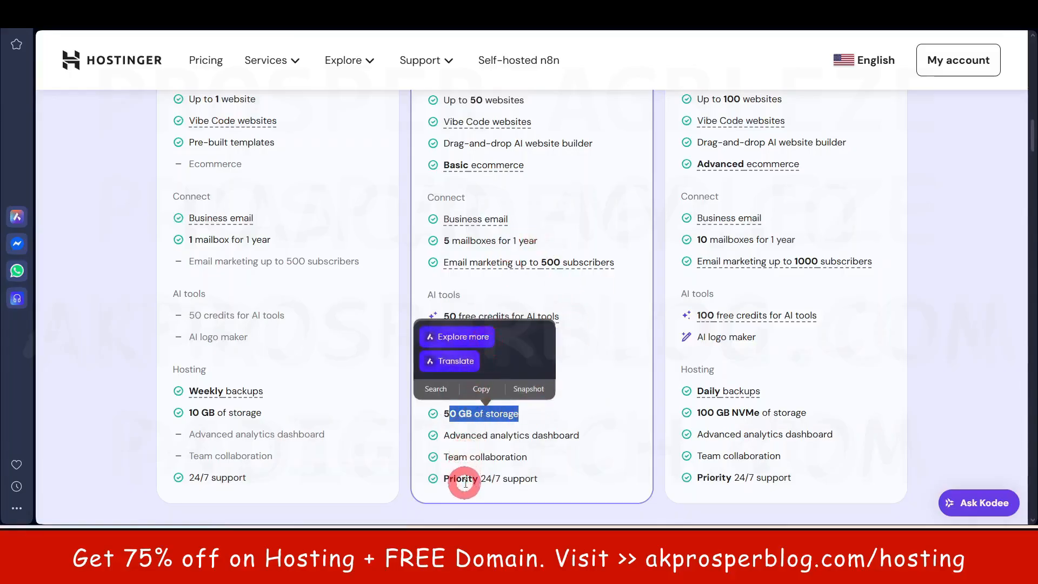
pyautogui.moveTo(452, 478); pyautogui.dragTo(508, 479)
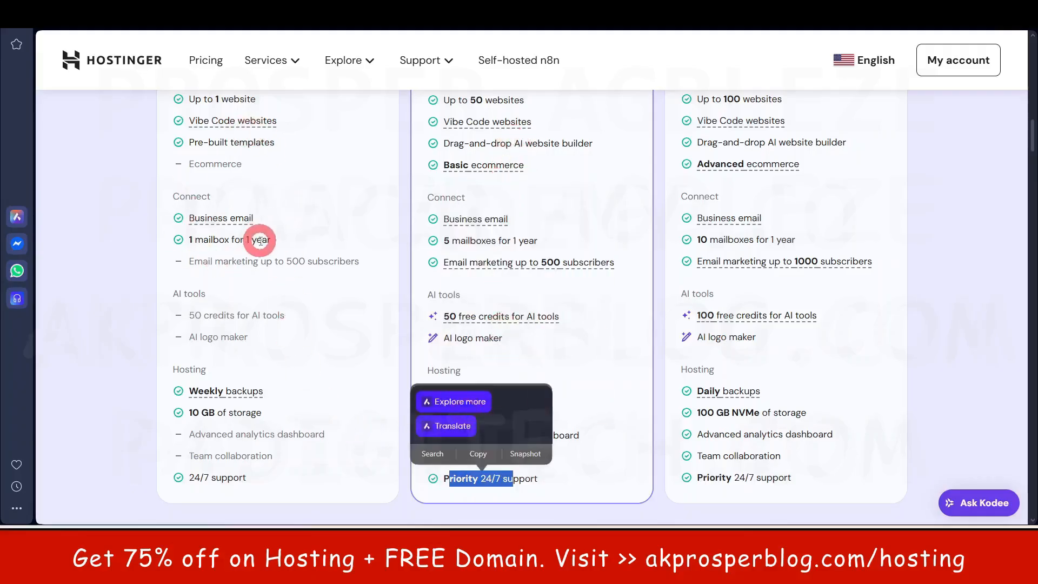
pyautogui.scroll(5, 259, 237)
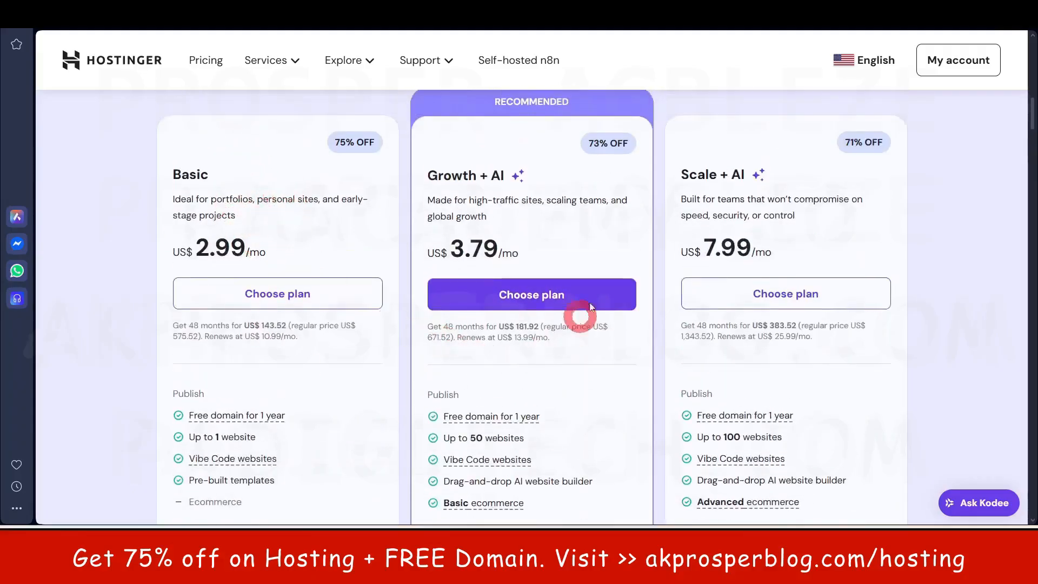
# - Add the Growth + AI plan to the cart and set its billing period to 12 months
pyautogui.click(531, 297)
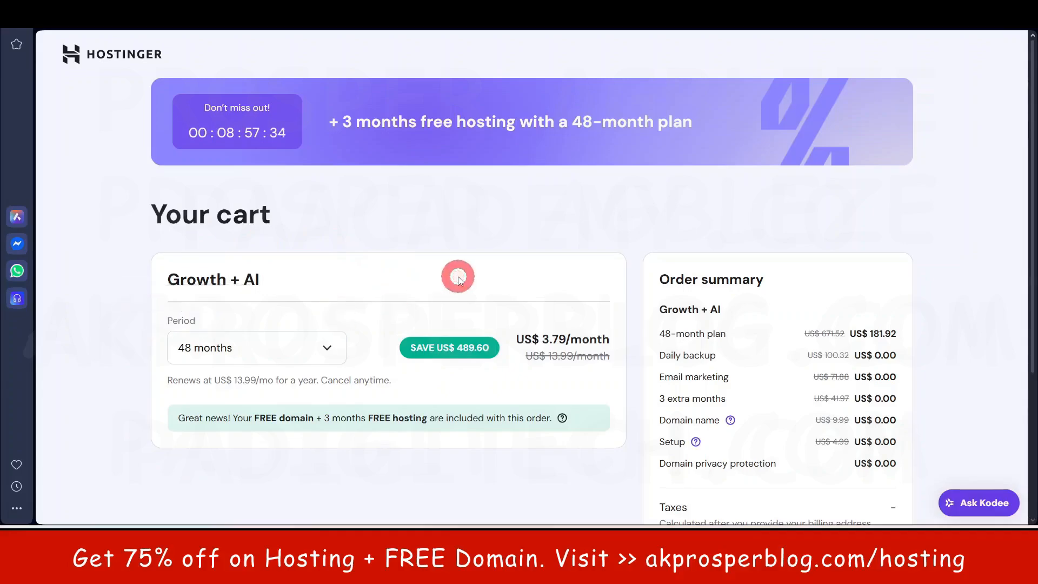
pyautogui.scroll(-1, 379, 286)
pyautogui.click(326, 279)
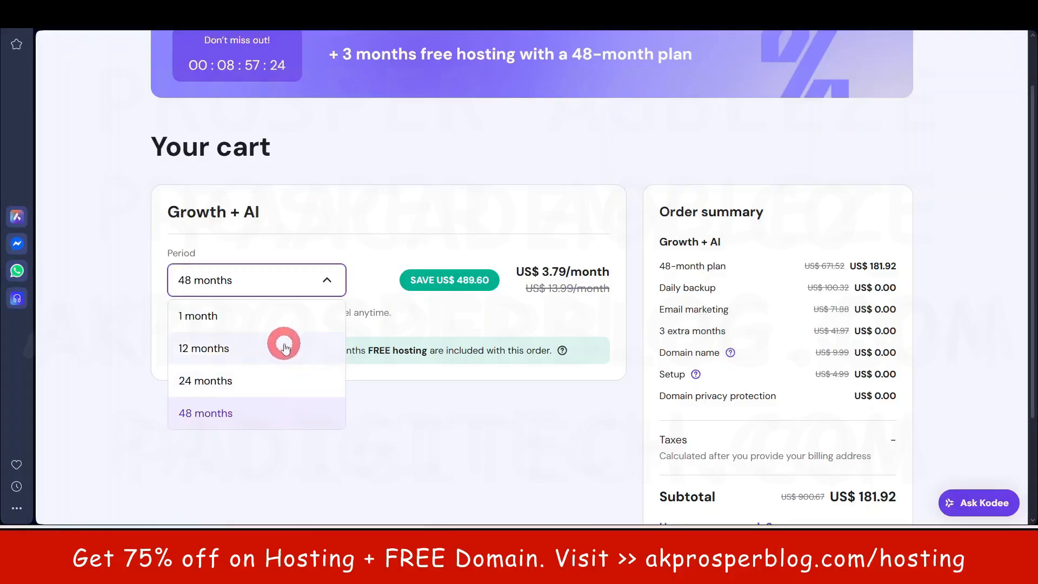
pyautogui.click(454, 408)
pyautogui.click(297, 285)
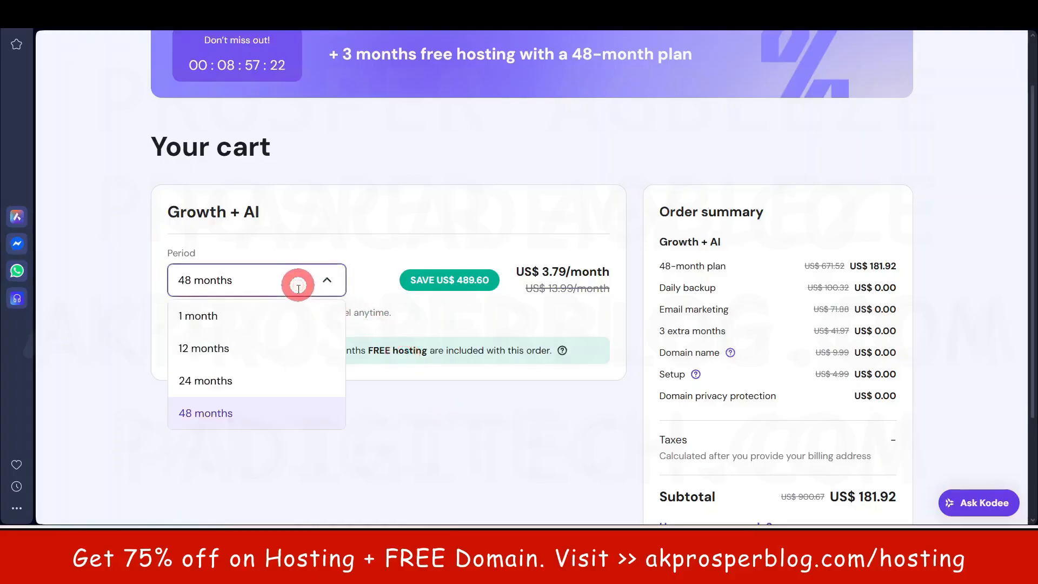
pyautogui.click(243, 355)
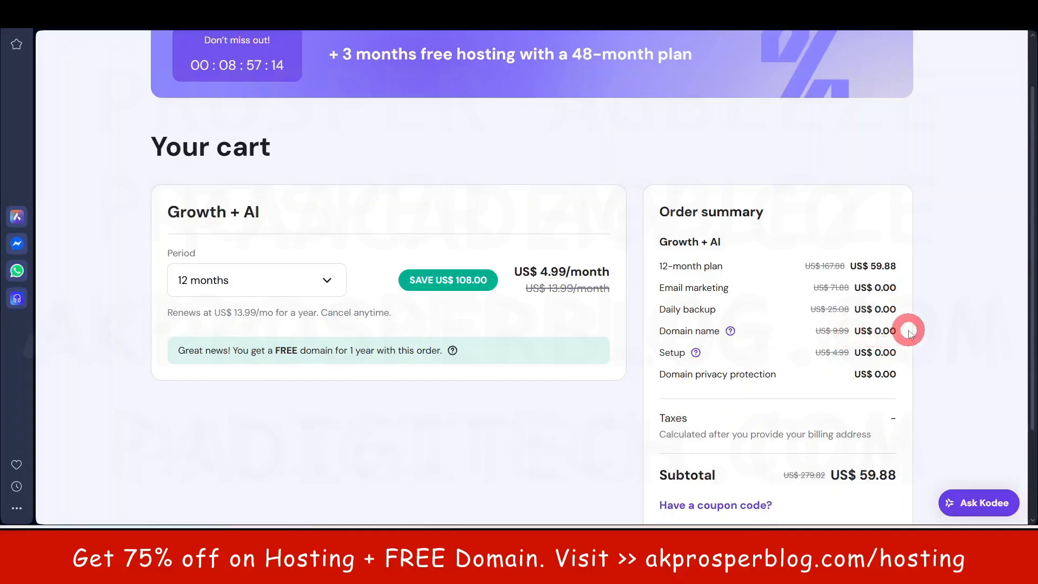
pyautogui.click(322, 290)
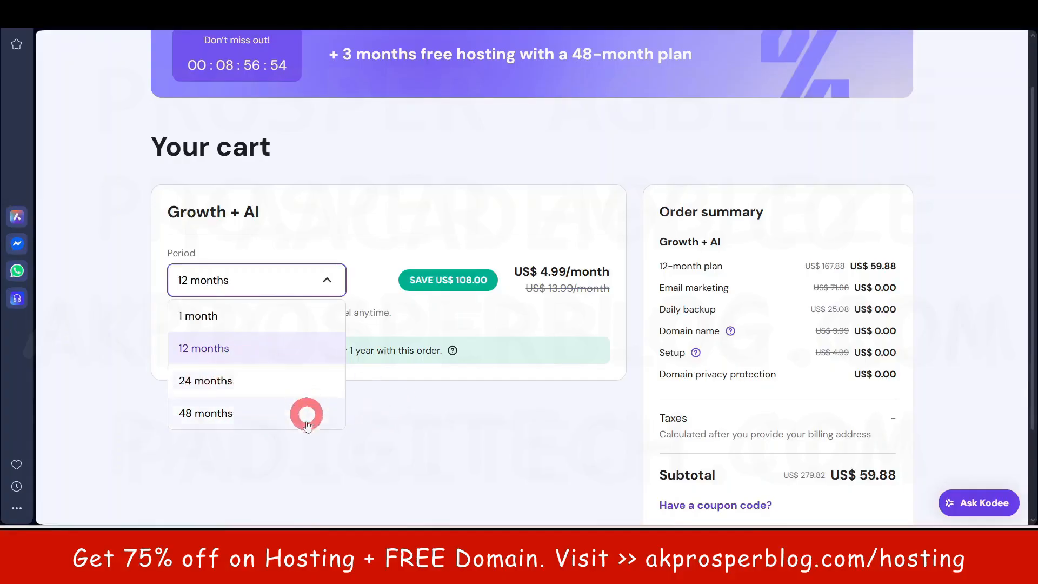
# - Try the 24-month period, then settle on 48 months, noting the 3 months FREE offer
pyautogui.click(483, 494)
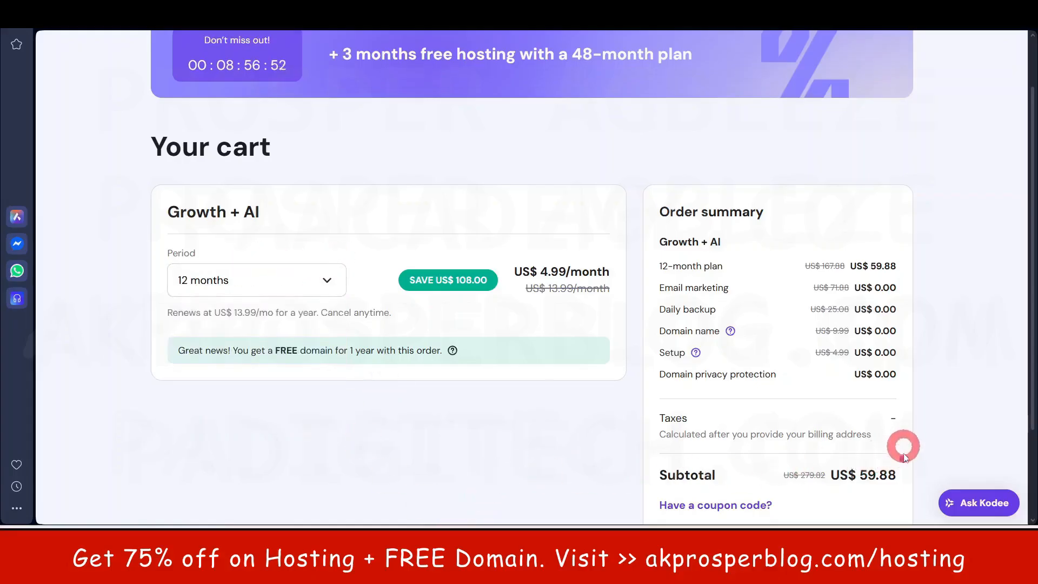
pyautogui.scroll(-1, 903, 447)
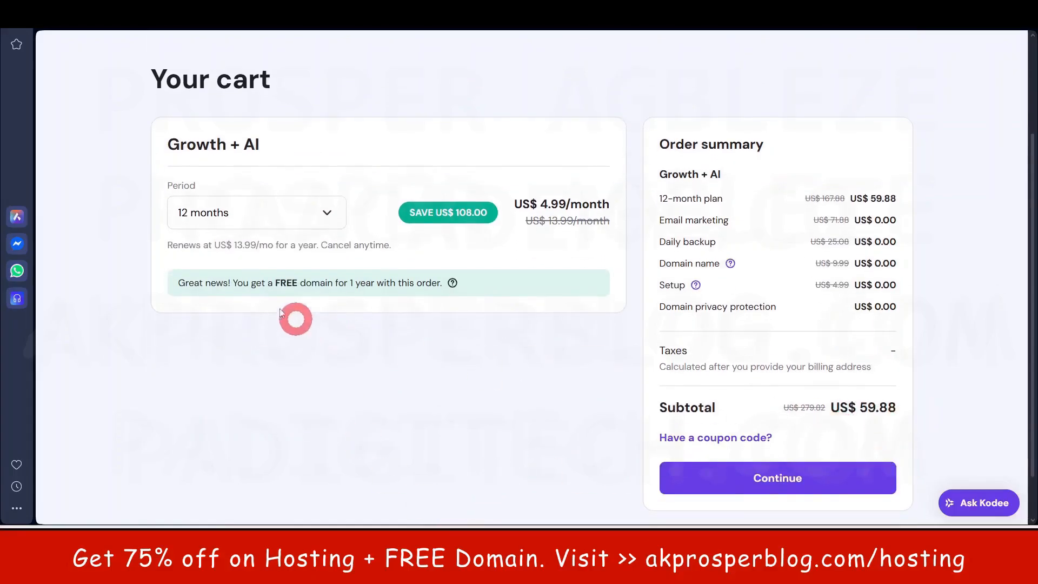
pyautogui.click(231, 212)
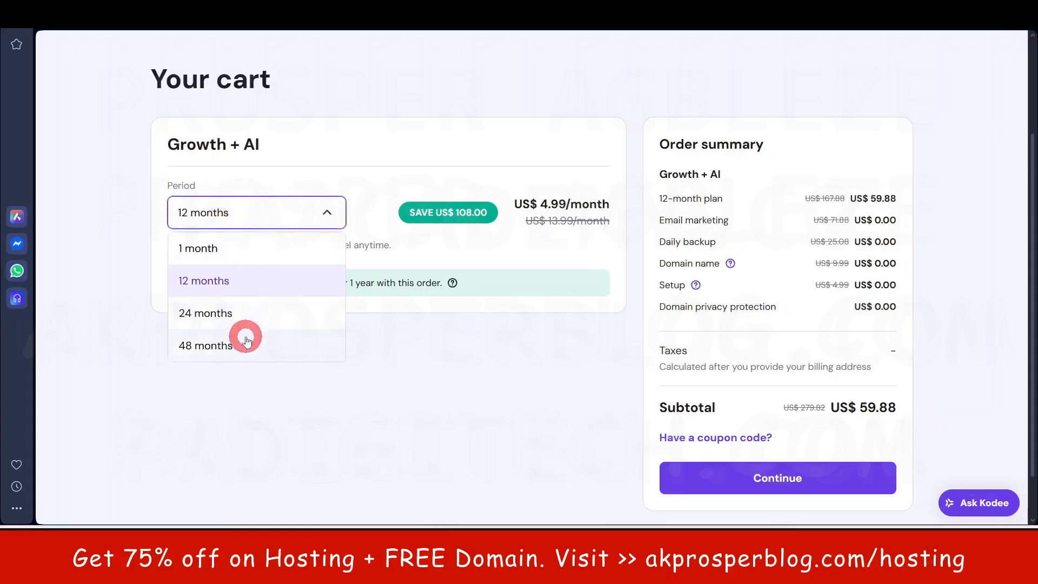
pyautogui.click(245, 322)
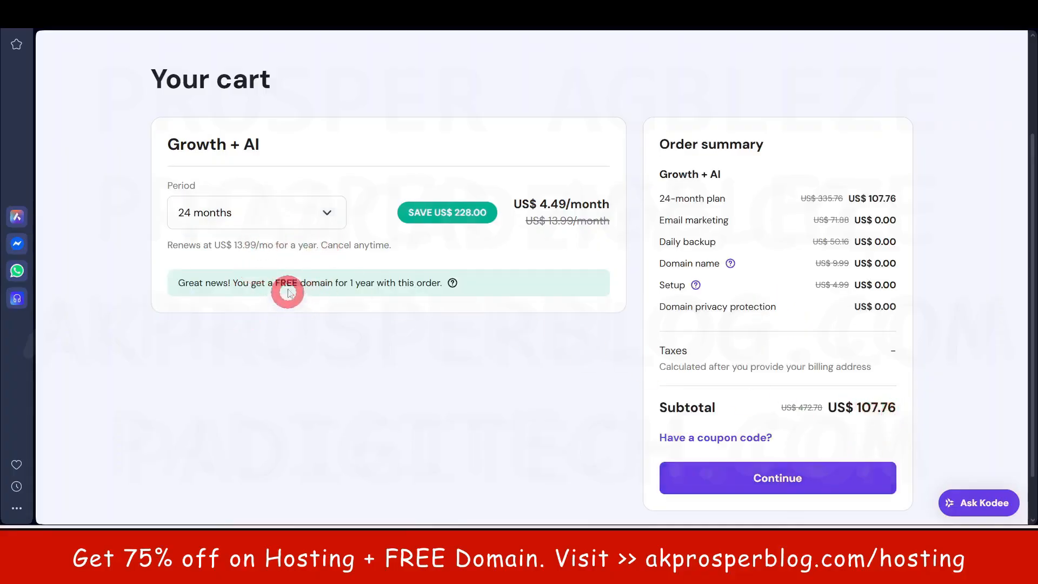
pyautogui.click(328, 213)
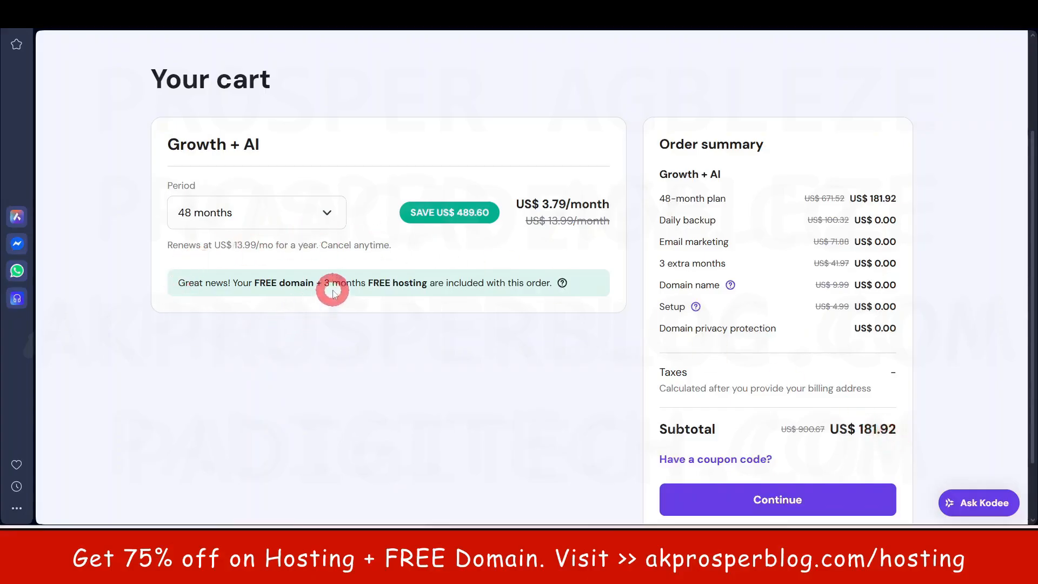
pyautogui.moveTo(321, 283); pyautogui.dragTo(433, 280)
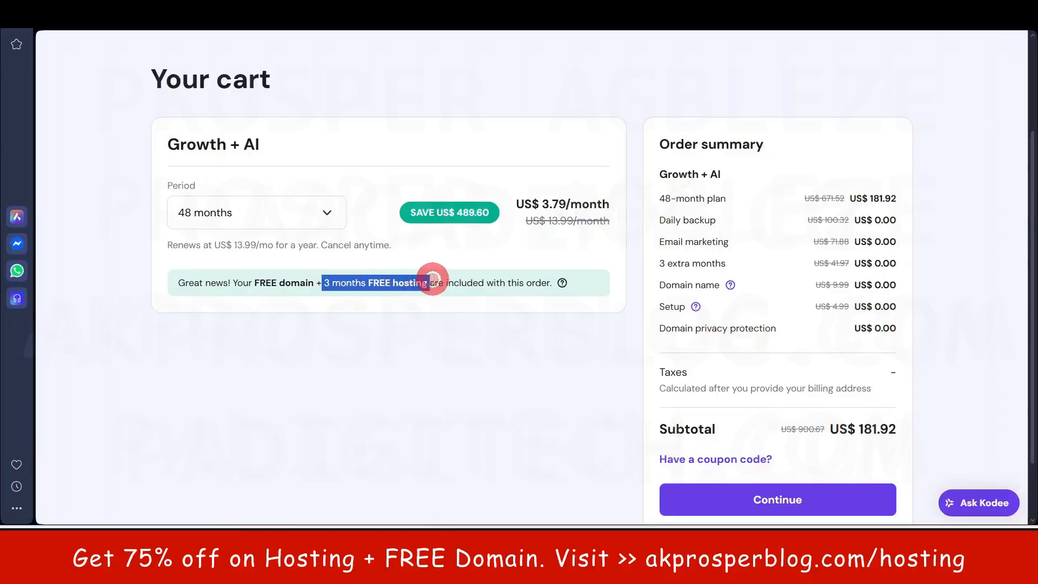
pyautogui.click(486, 378)
pyautogui.click(330, 219)
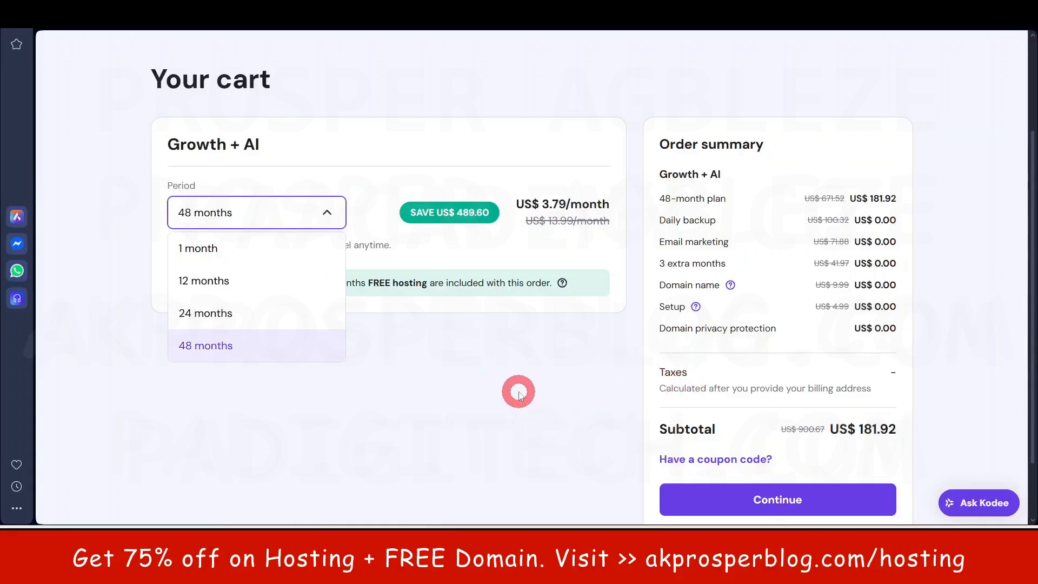
pyautogui.click(493, 393)
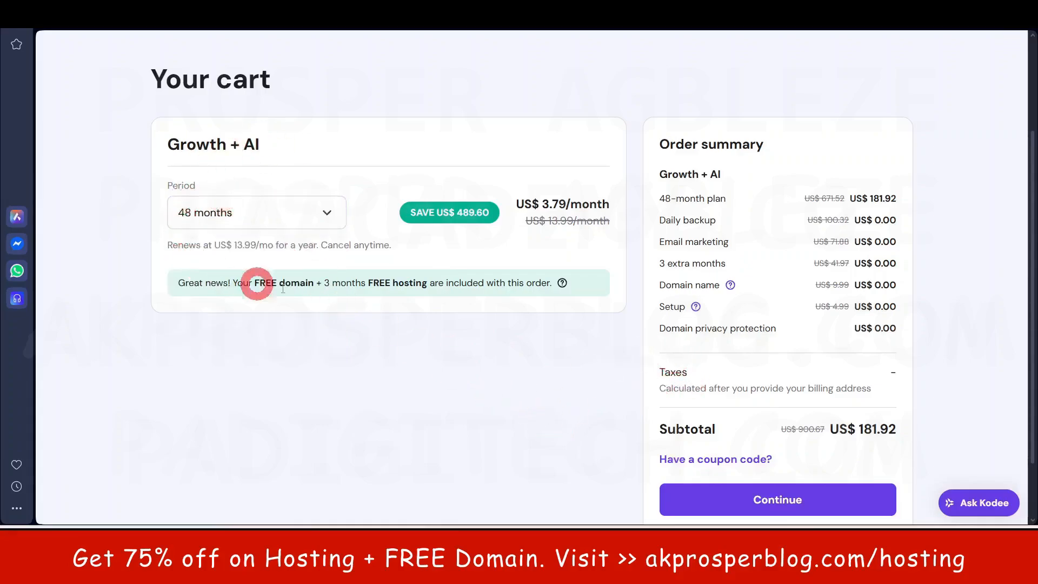
# - Check the 489.60 savings, briefly try 12 months, then keep 48 months and proceed to checkout
pyautogui.moveTo(458, 212); pyautogui.dragTo(484, 211)
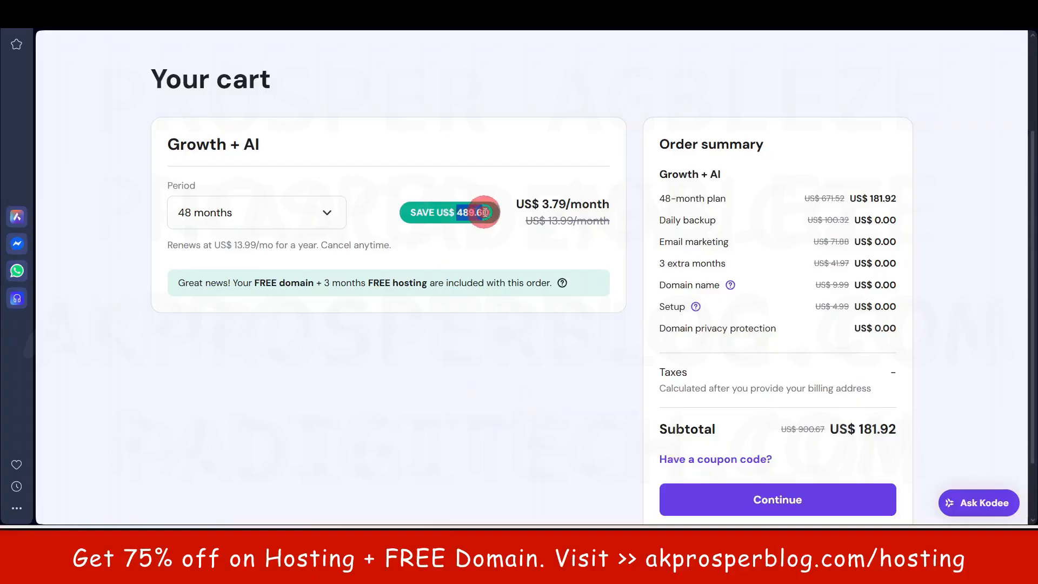
pyautogui.click(473, 339)
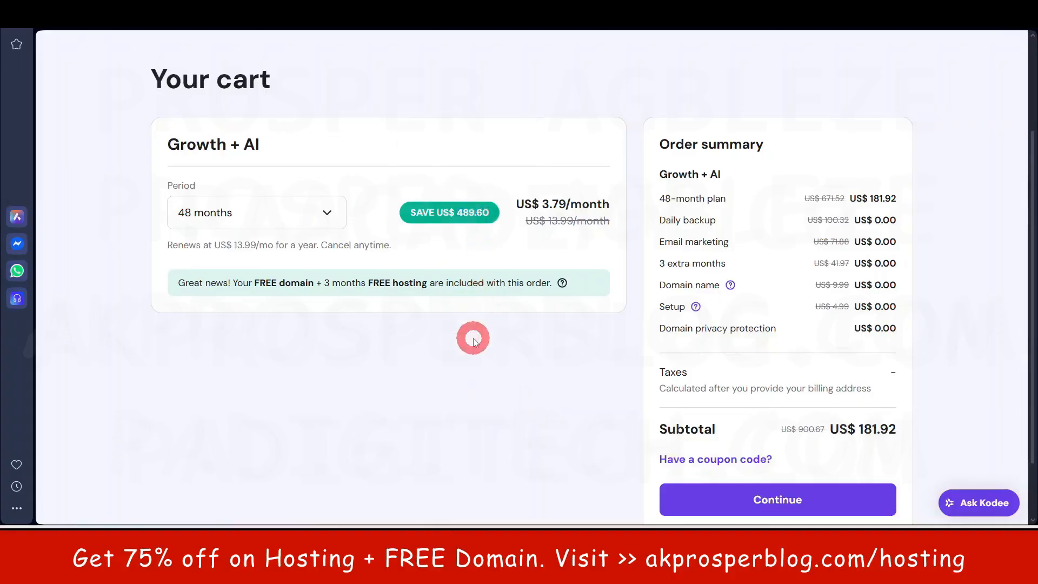
pyautogui.click(328, 211)
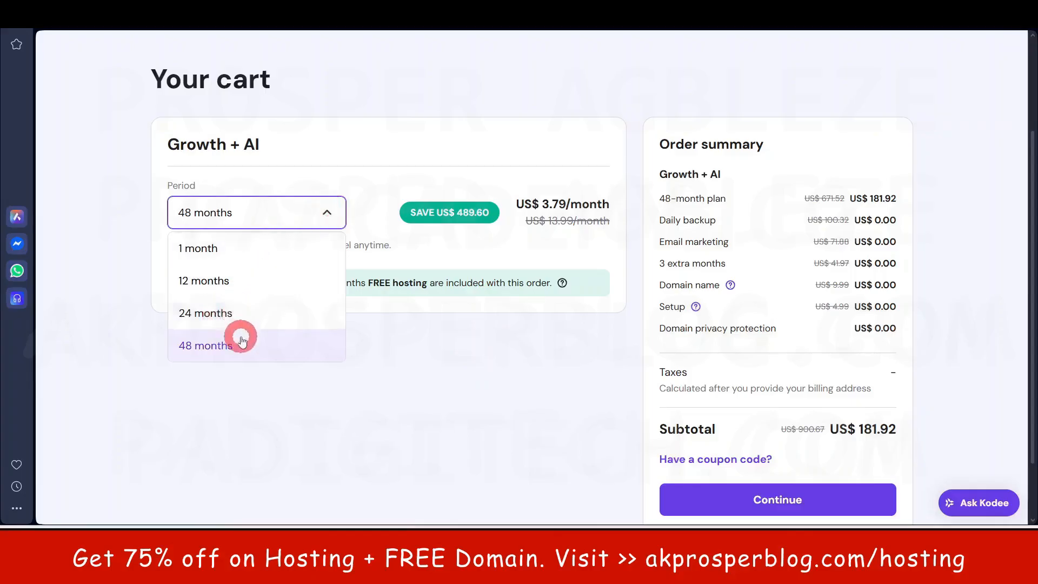
pyautogui.click(433, 371)
pyautogui.click(322, 214)
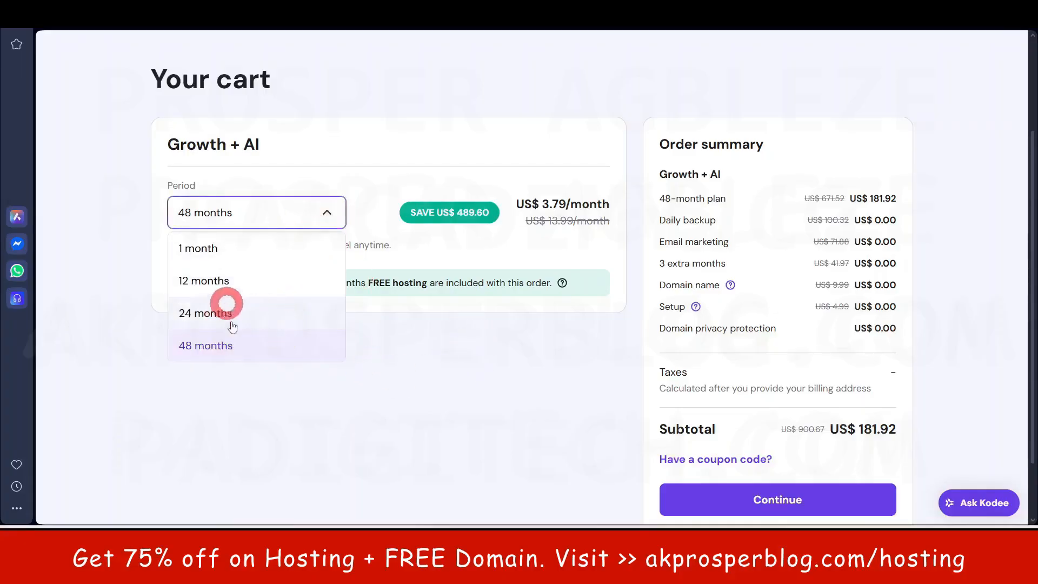
pyautogui.click(440, 382)
pyautogui.click(289, 214)
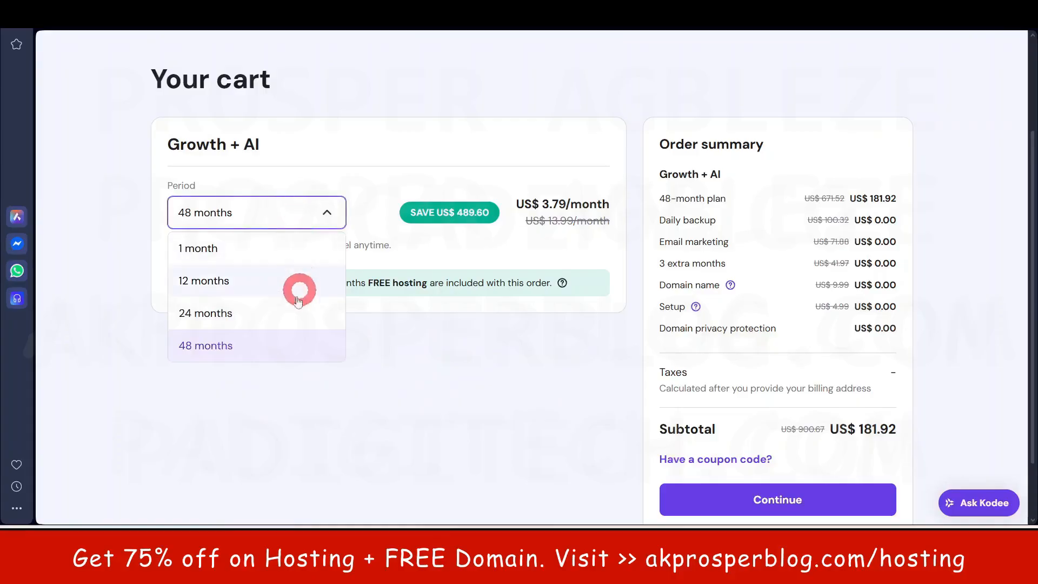
pyautogui.click(281, 285)
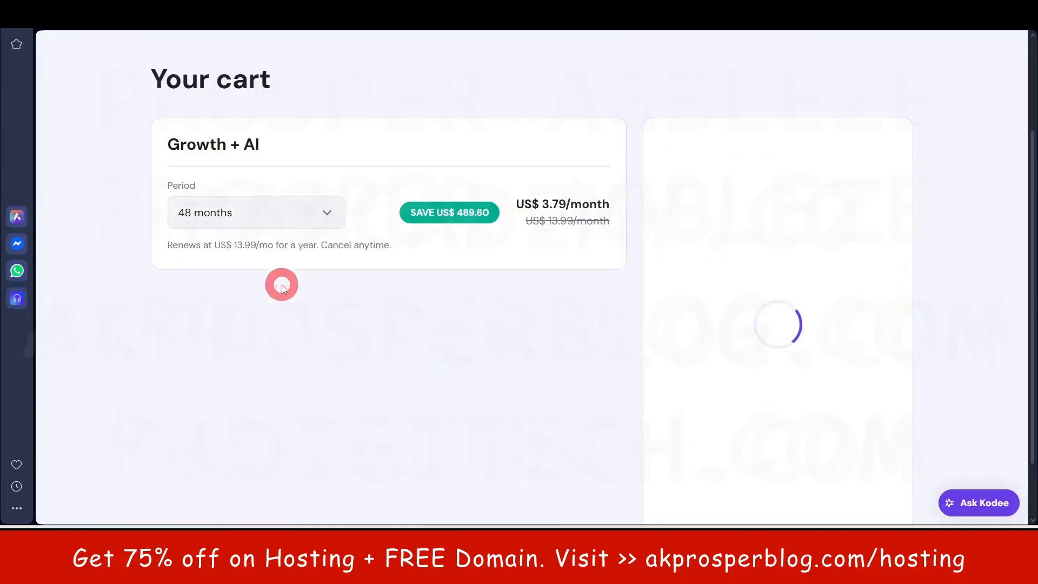
pyautogui.click(325, 211)
pyautogui.click(256, 355)
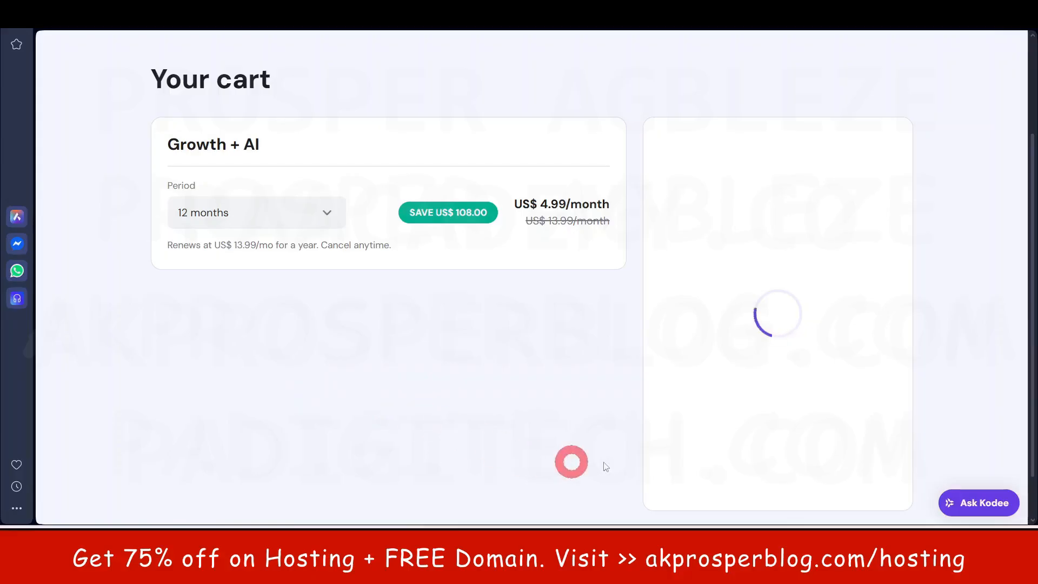
pyautogui.scroll(-2, 553, 389)
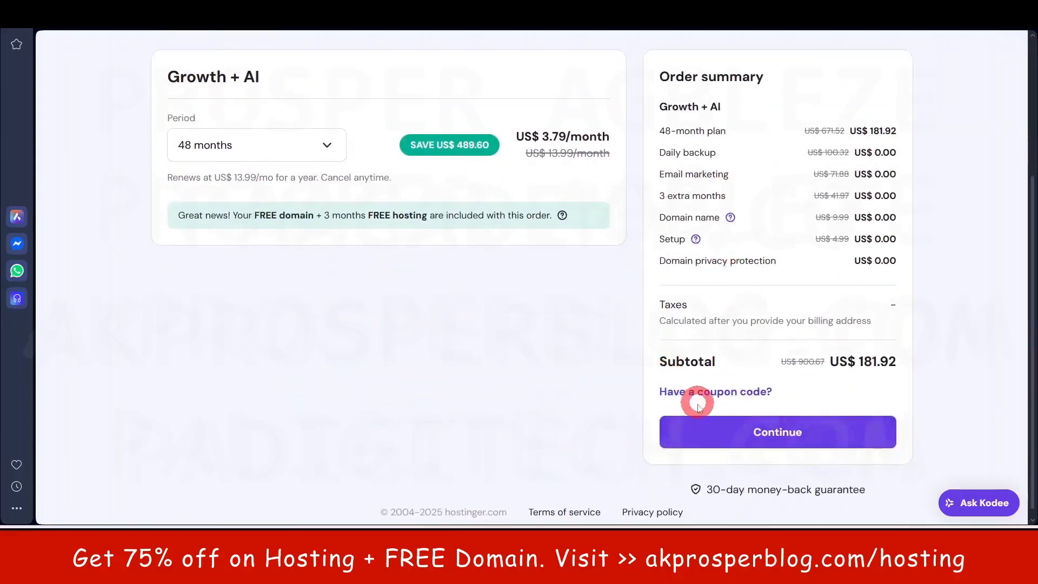
pyautogui.click(813, 442)
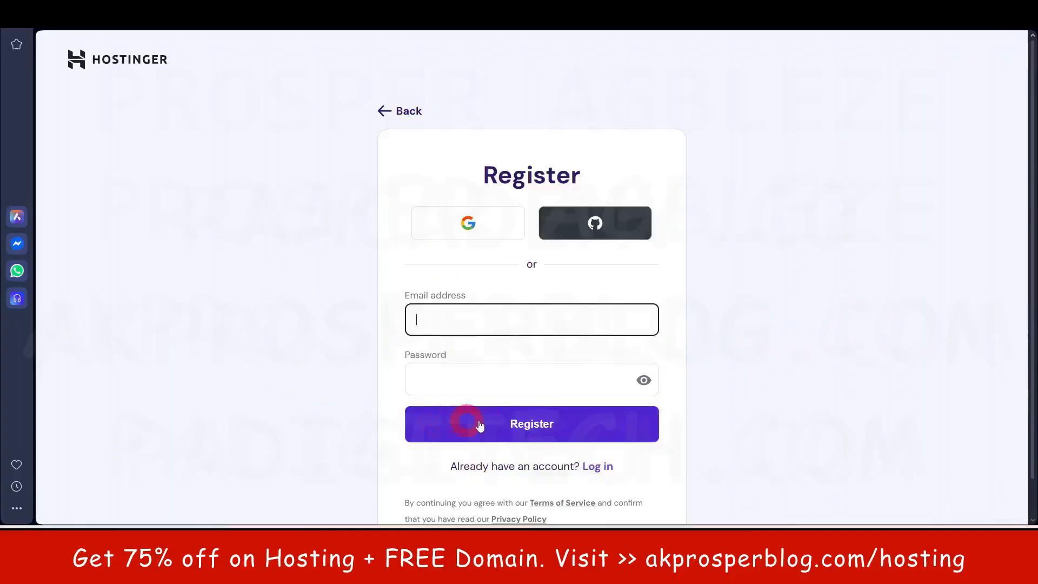
# - Begin registering by entering the account e-mail address
pyautogui.click(415, 318)
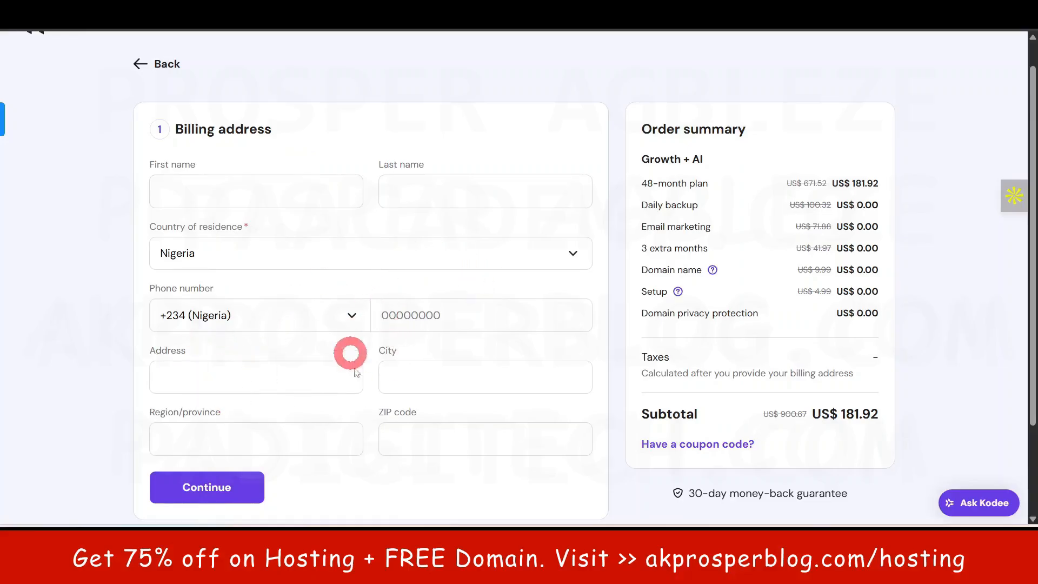
# - Submit the billing address and review the payment section's options
pyautogui.scroll(-2, 349, 352)
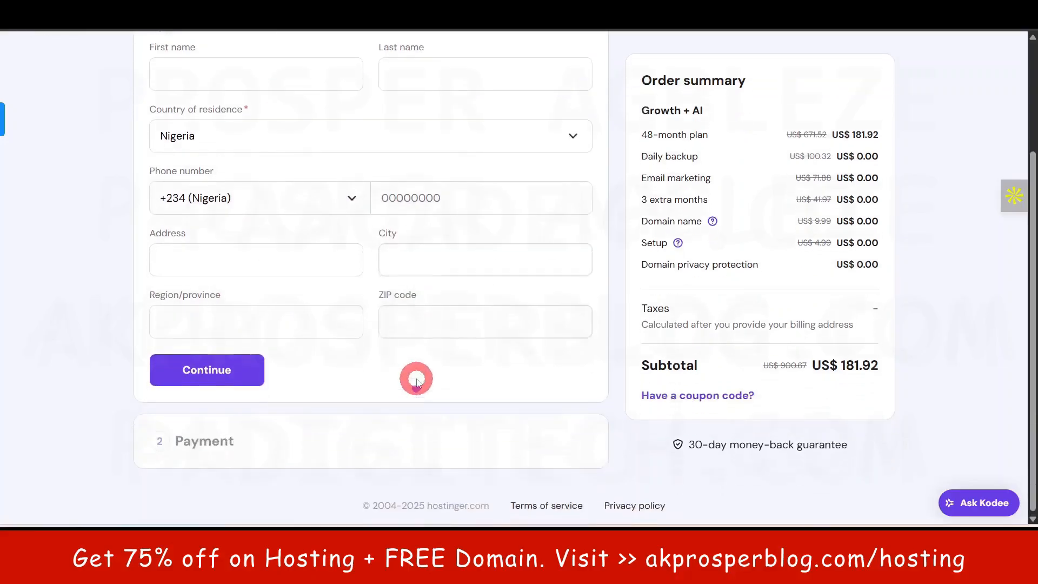
pyautogui.click(240, 372)
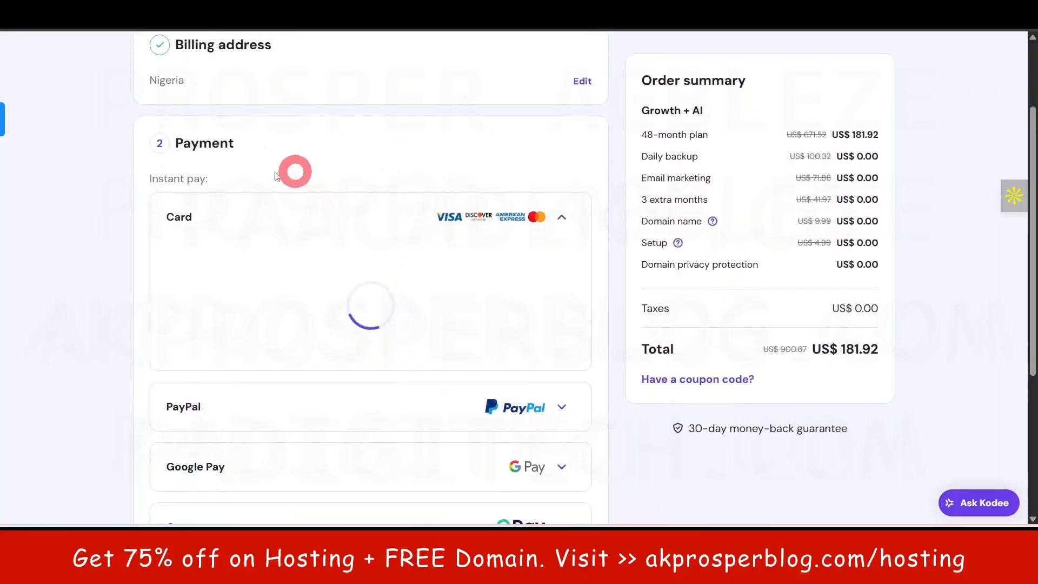
pyautogui.scroll(-1, 405, 293)
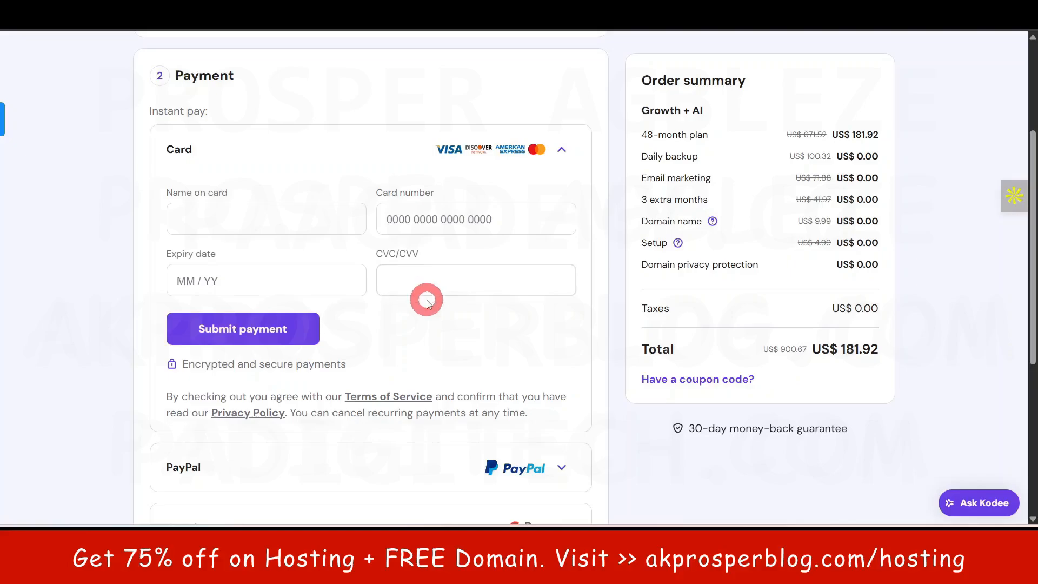
pyautogui.scroll(-1, 467, 261)
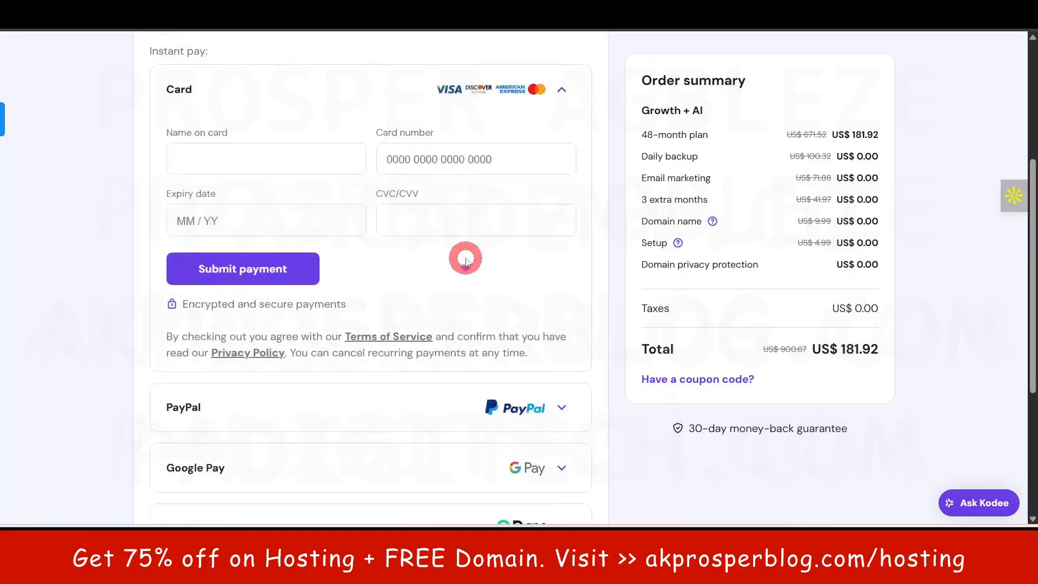
pyautogui.scroll(-3, 465, 260)
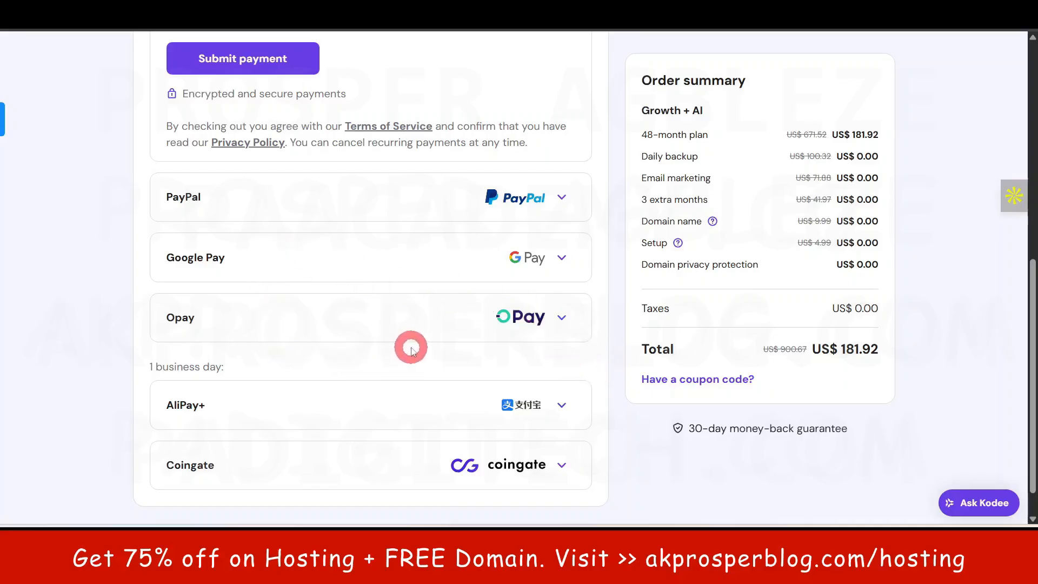
pyautogui.scroll(3, 262, 266)
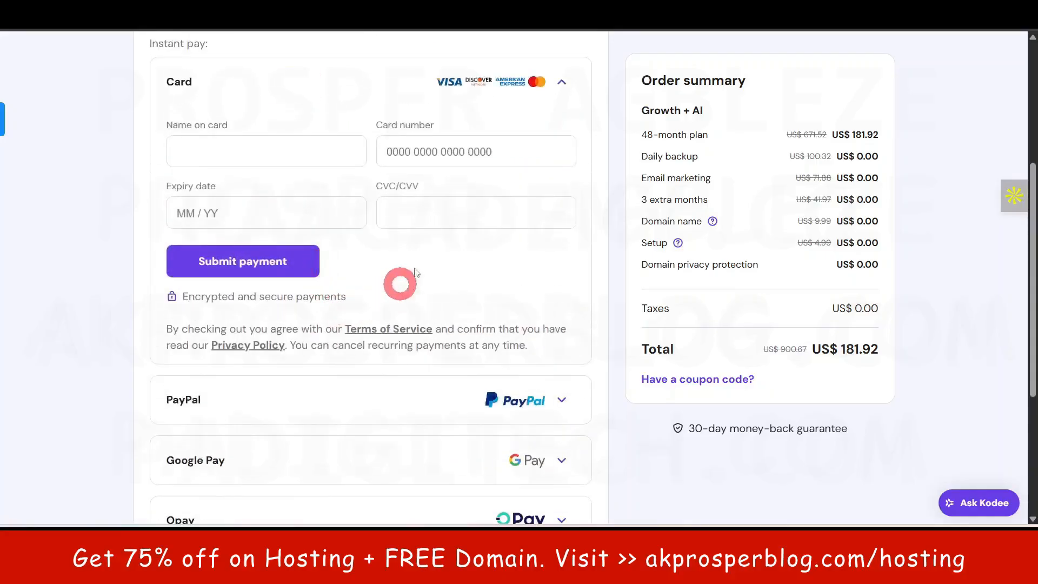
pyautogui.scroll(-2, 369, 236)
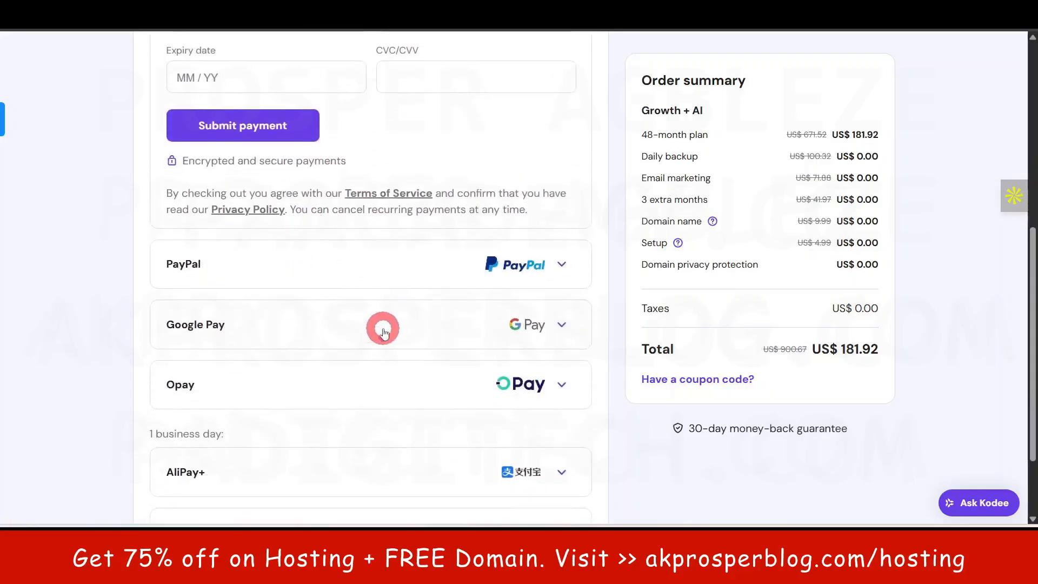
pyautogui.scroll(-2, 385, 327)
pyautogui.scroll(6, 482, 324)
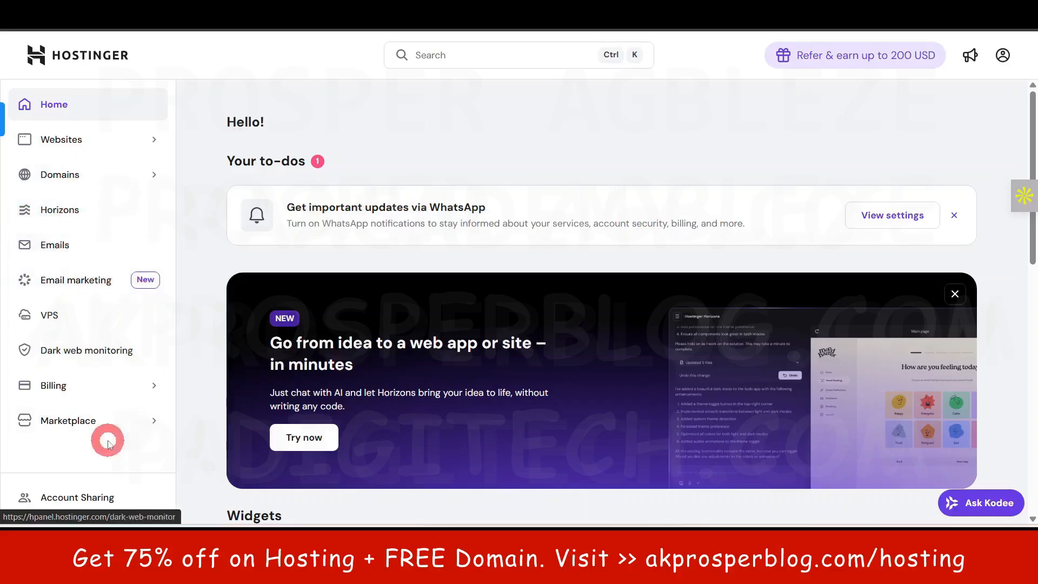
# - From Websites, add a new website and pick WordPress as its type
pyautogui.click(71, 140)
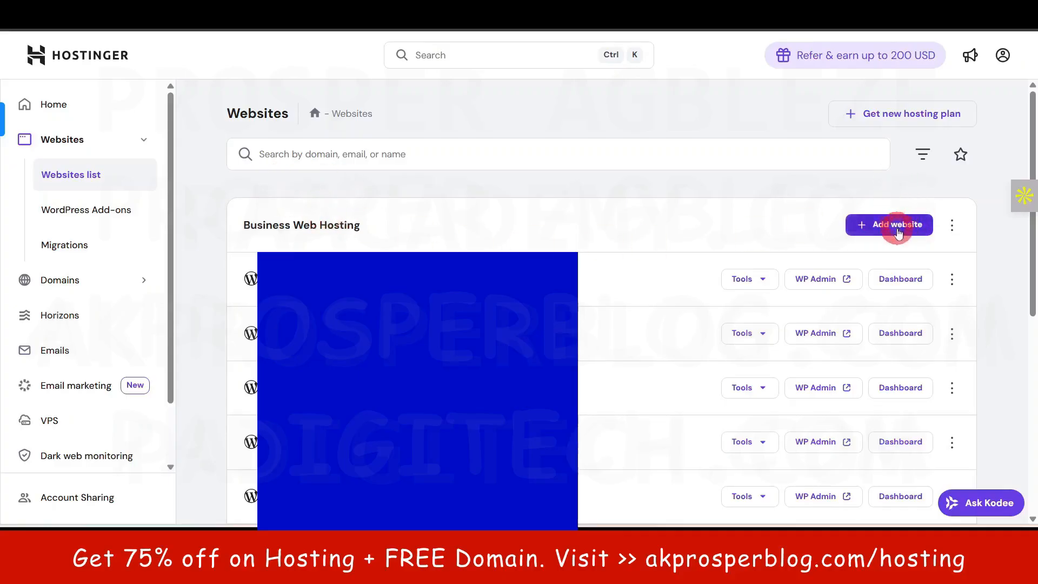
pyautogui.click(895, 226)
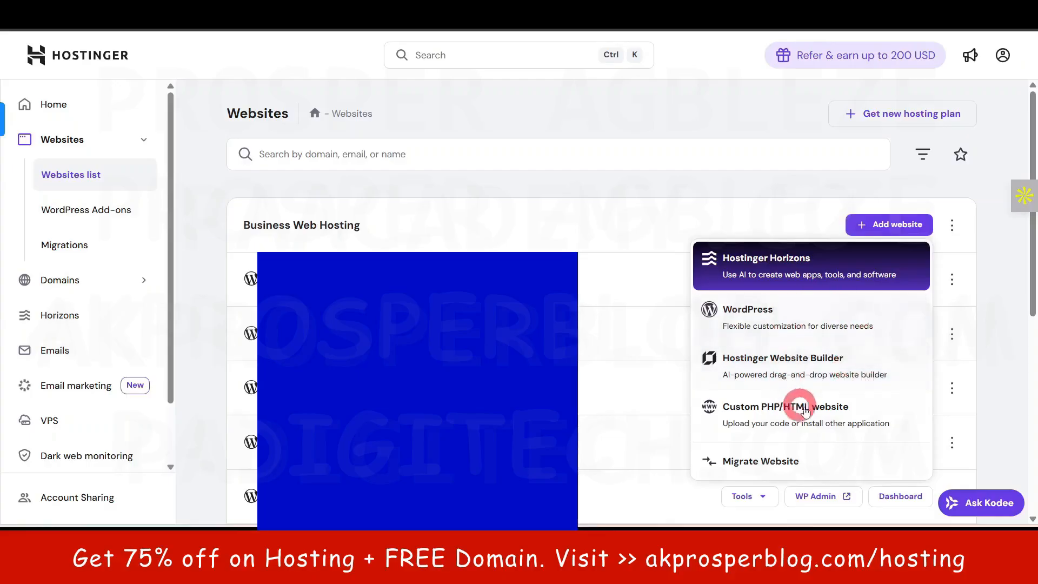
pyautogui.click(781, 316)
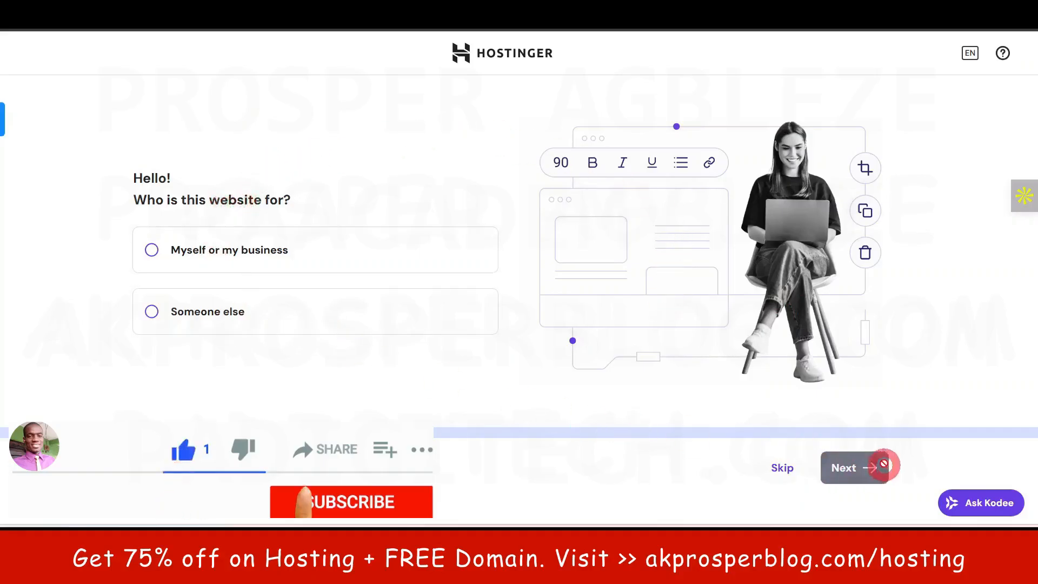
# - Choose 'Myself or my business' as the website's audience and continue to login details
pyautogui.click(241, 250)
pyautogui.click(848, 467)
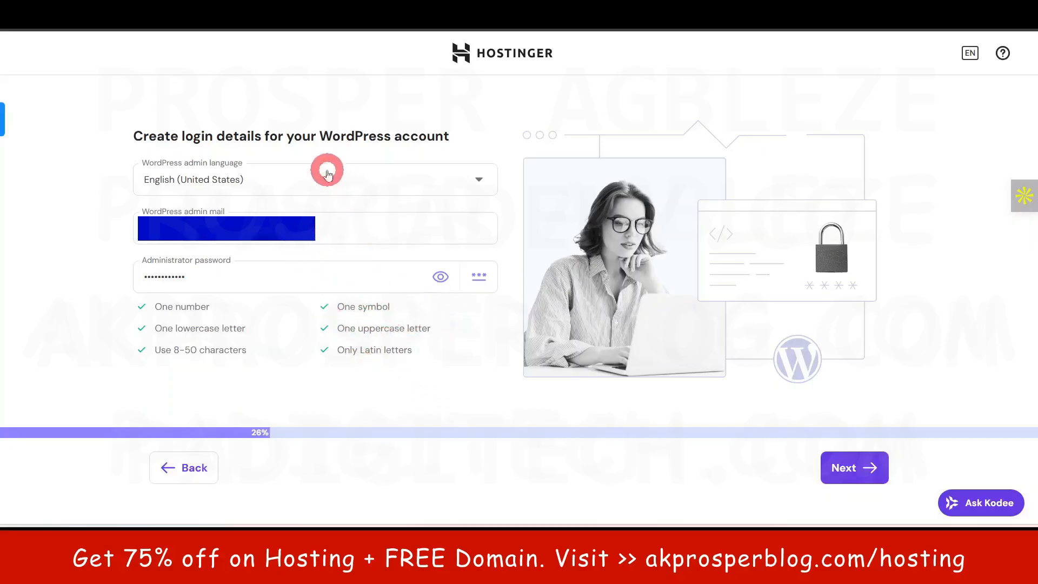
# - Save the login details and choose Create blank site to reach the domain step
pyautogui.click(846, 466)
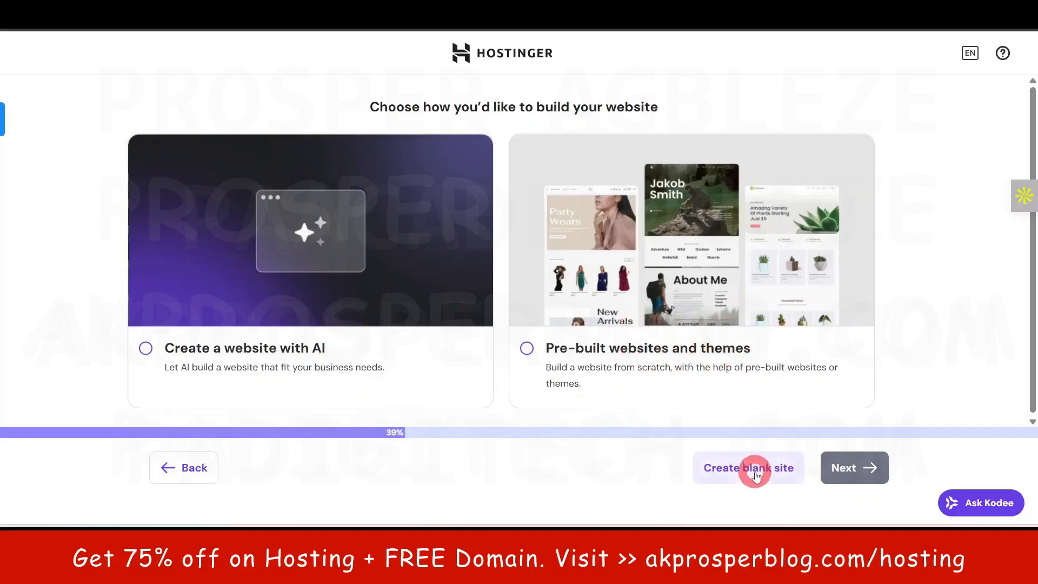
pyautogui.click(755, 470)
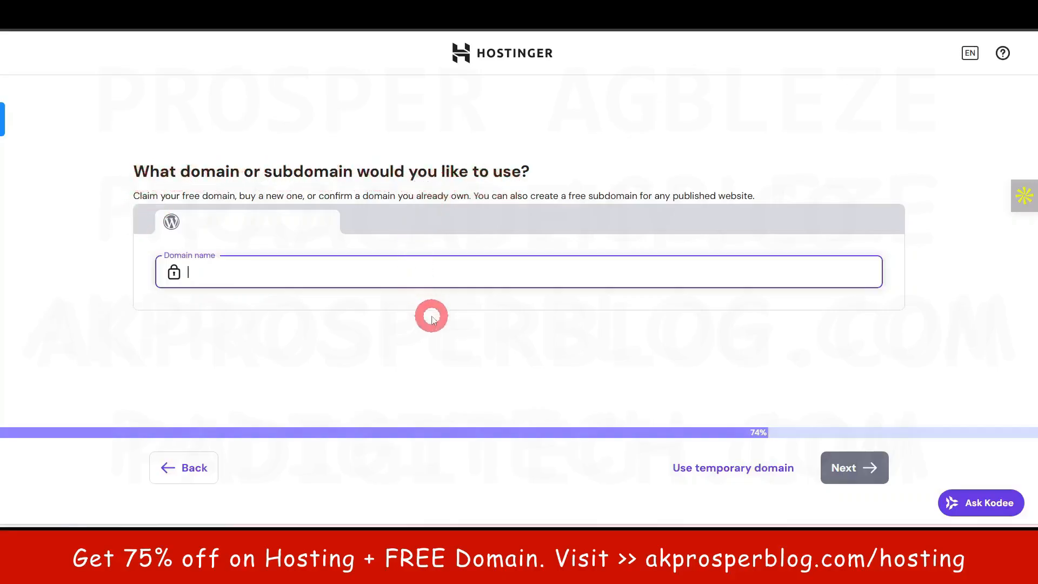
# - Highlight the free-domain and owned-domain options in the domain step's description text
pyautogui.moveTo(133, 197); pyautogui.dragTo(472, 197)
pyautogui.click(104, 208)
pyautogui.click(84, 194)
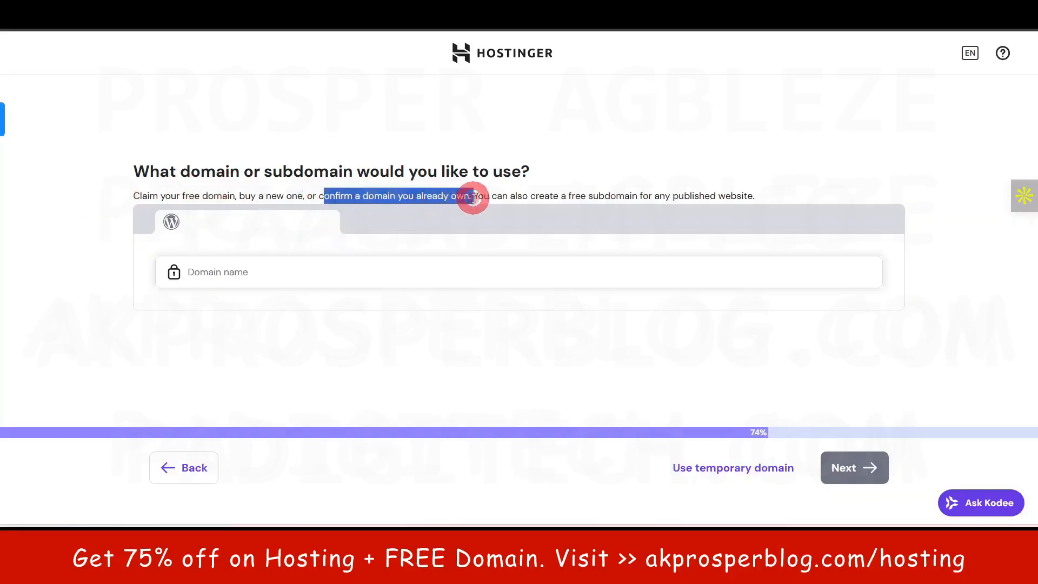
pyautogui.click(98, 245)
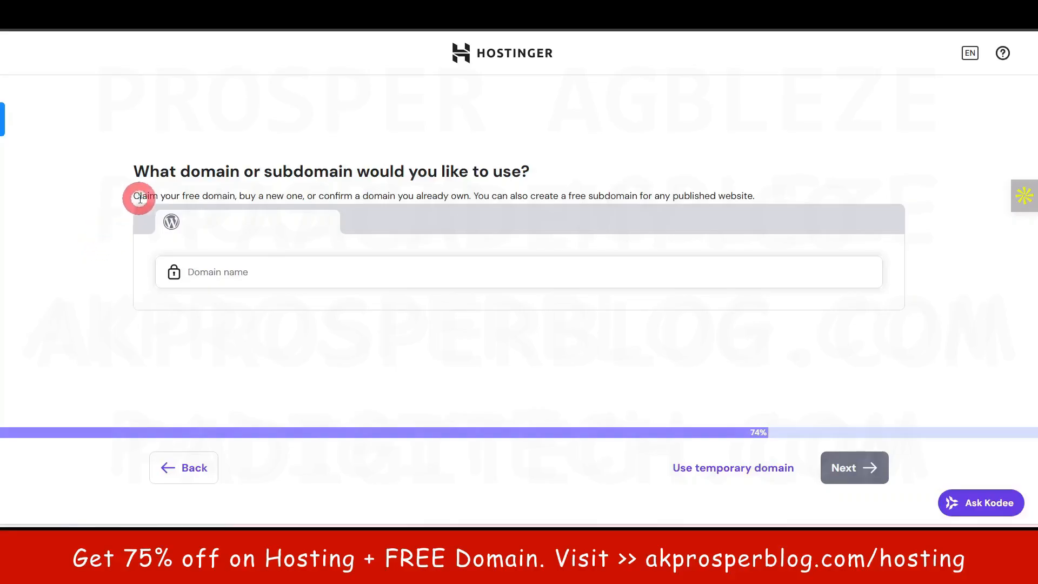
pyautogui.moveTo(135, 195); pyautogui.dragTo(227, 196)
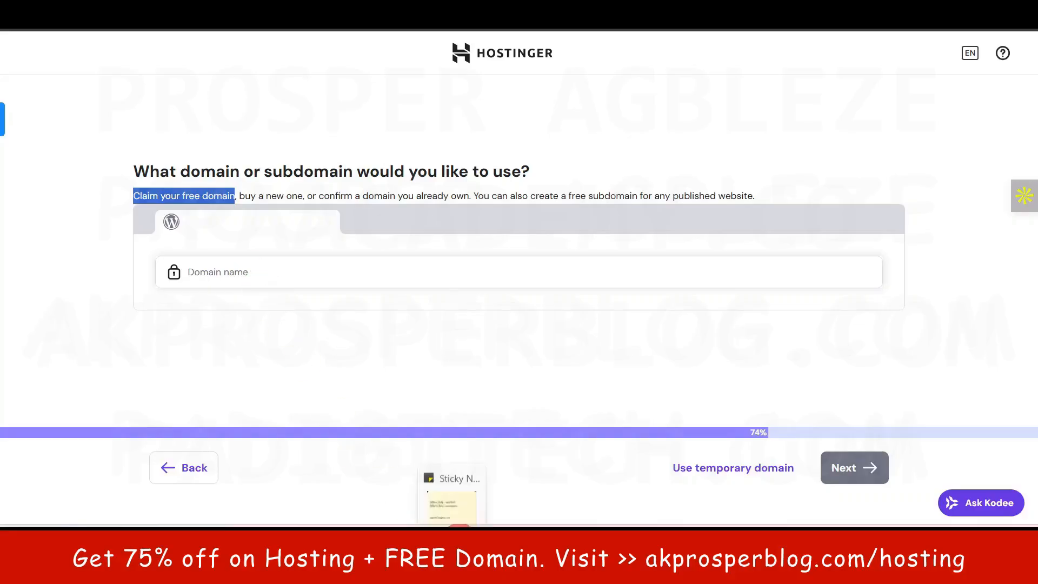
# - Copy gazettegpt.com from Sticky Notes and paste it into the Domain name field
pyautogui.click(453, 540)
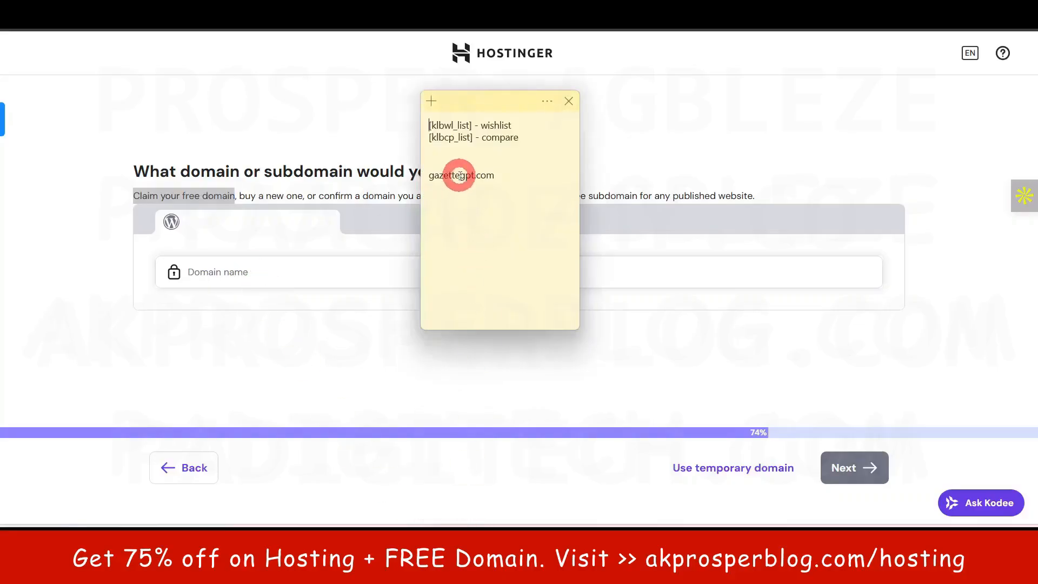
pyautogui.click(37, 331)
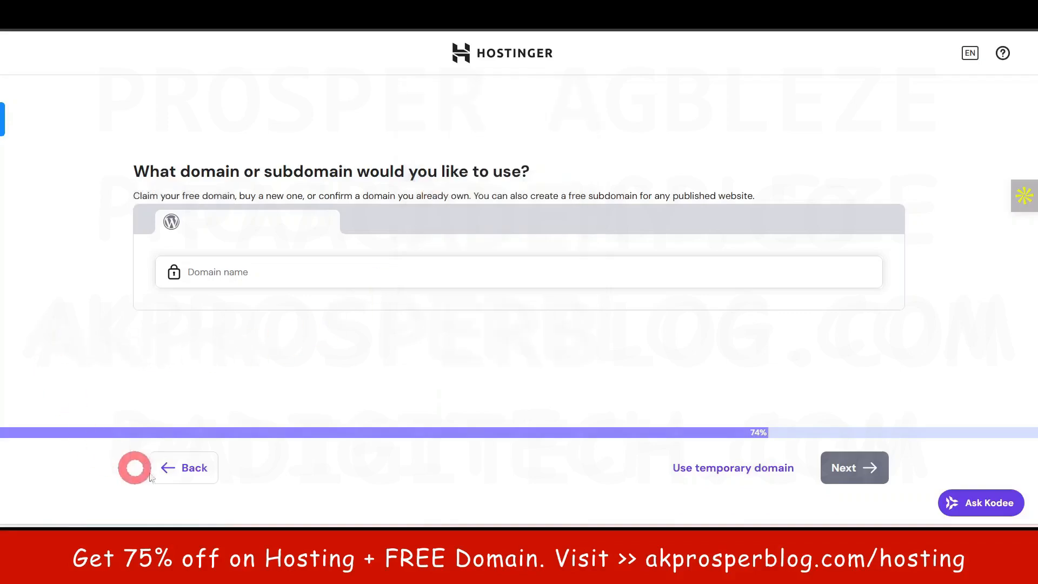
pyautogui.click(233, 273)
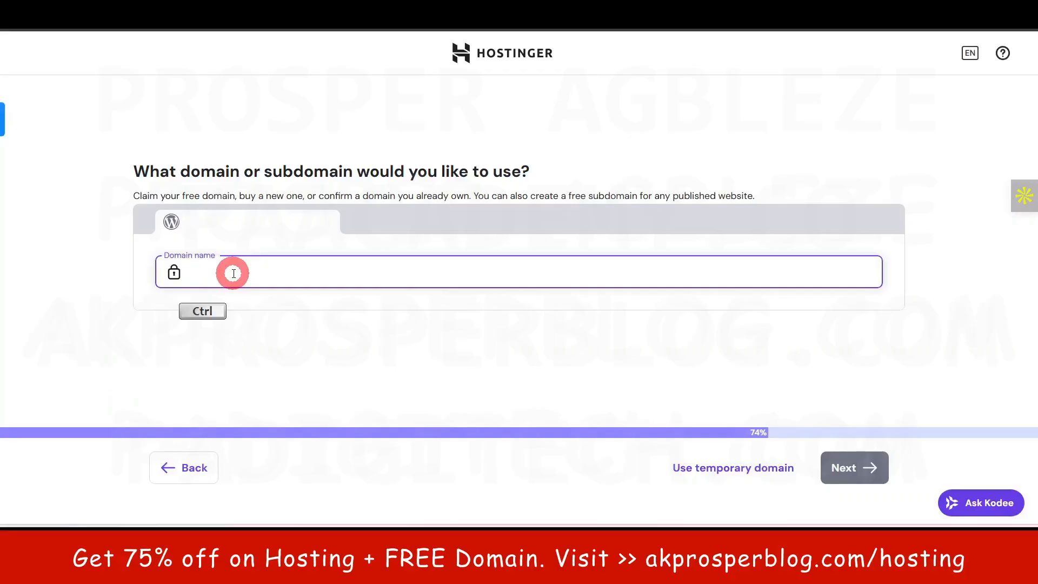
pyautogui.write('gazettegpt.com')
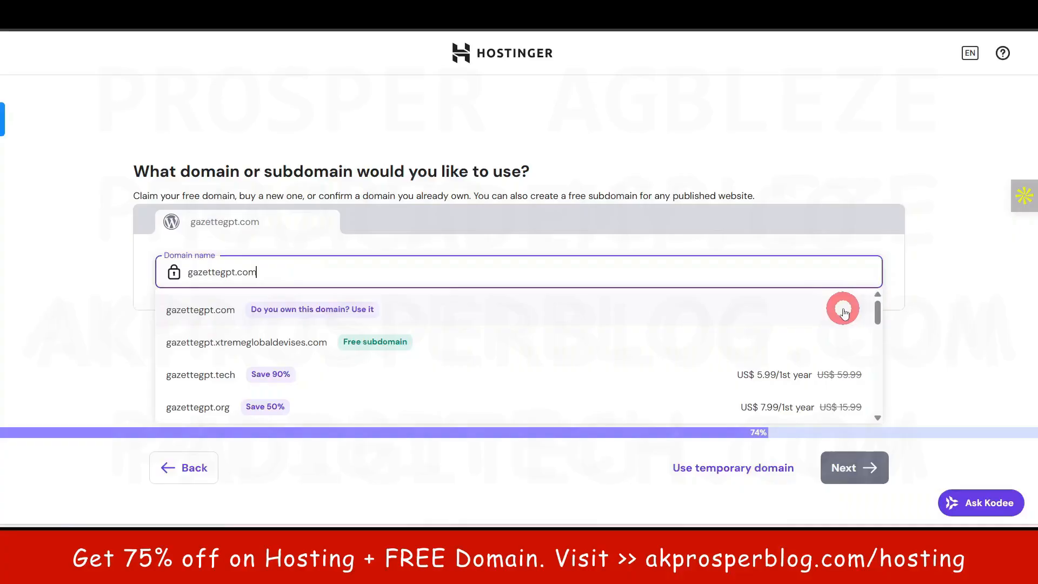
pyautogui.click(71, 315)
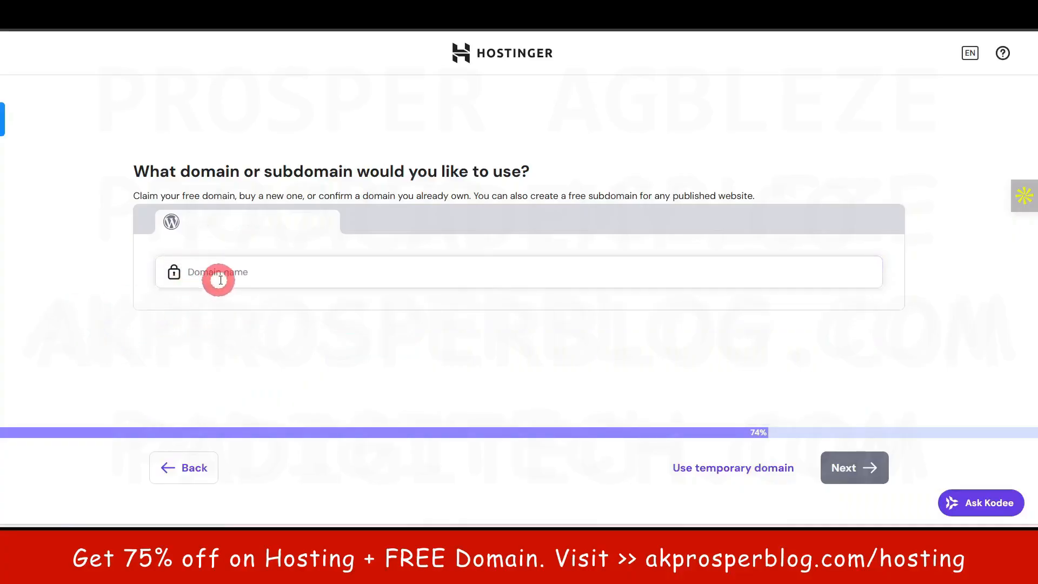
pyautogui.moveTo(241, 194); pyautogui.dragTo(302, 196)
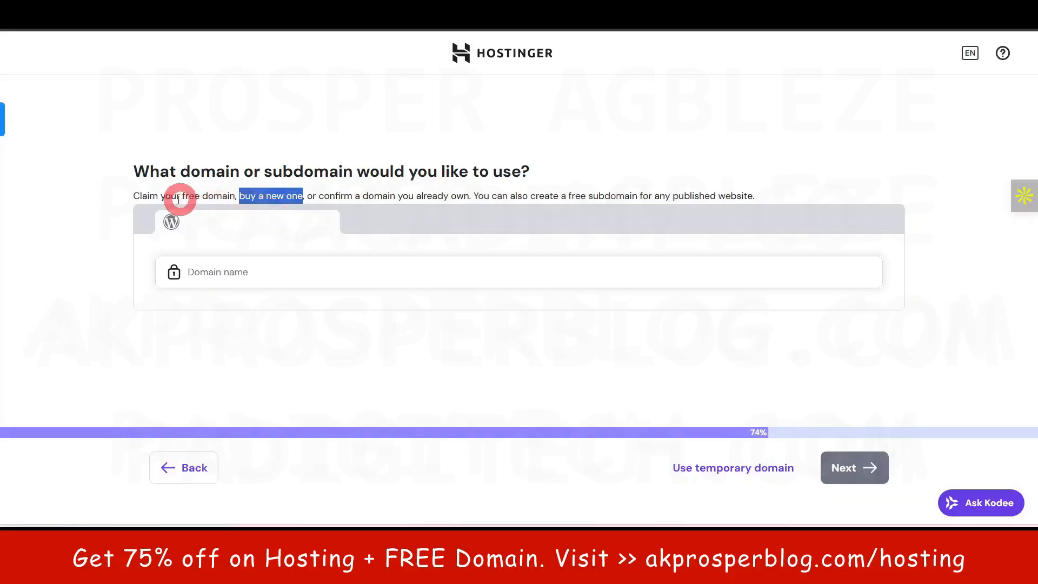
pyautogui.moveTo(133, 196); pyautogui.dragTo(221, 196)
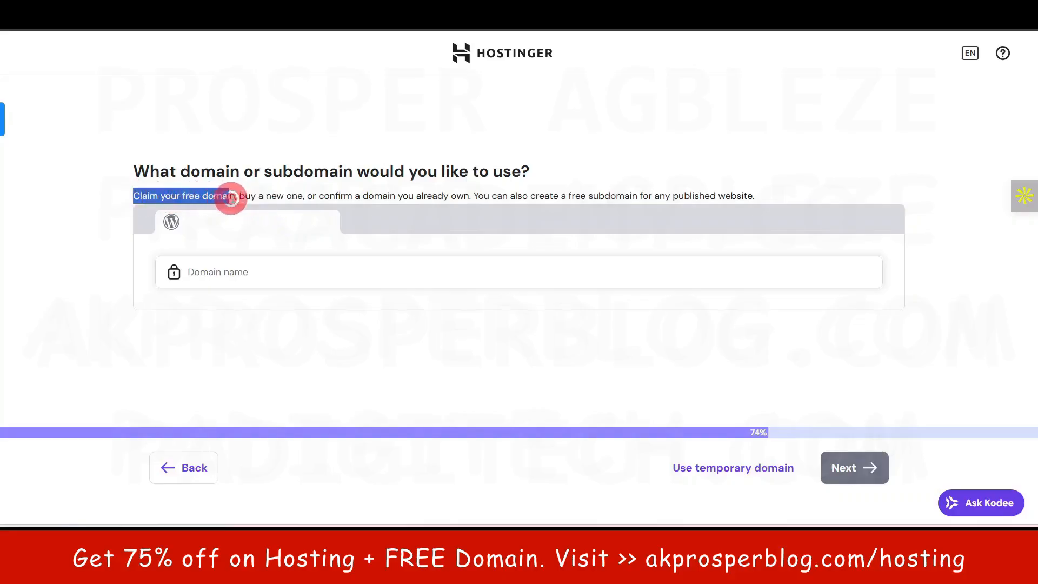
pyautogui.click(100, 251)
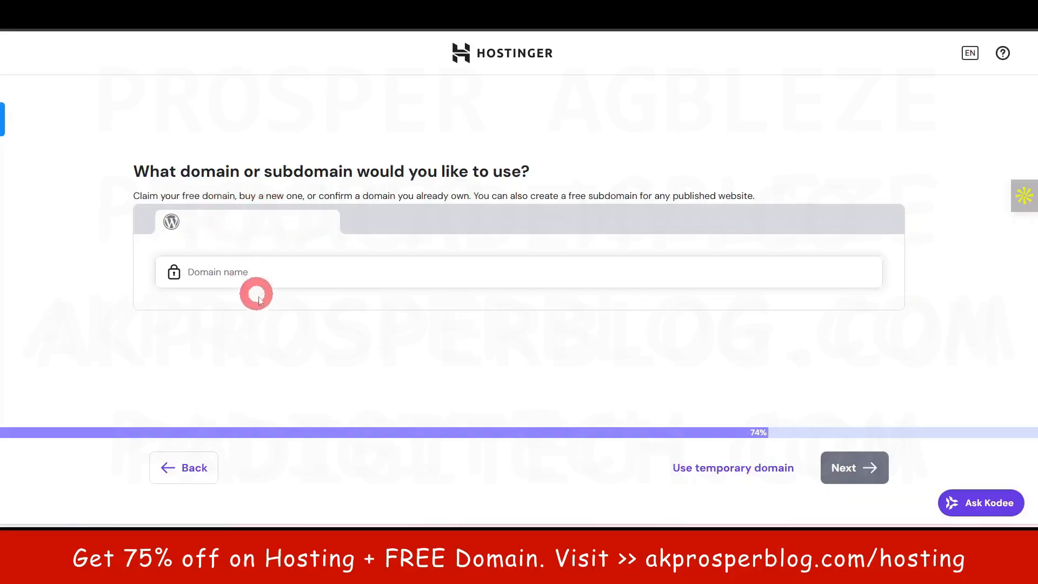
pyautogui.moveTo(241, 195); pyautogui.dragTo(302, 198)
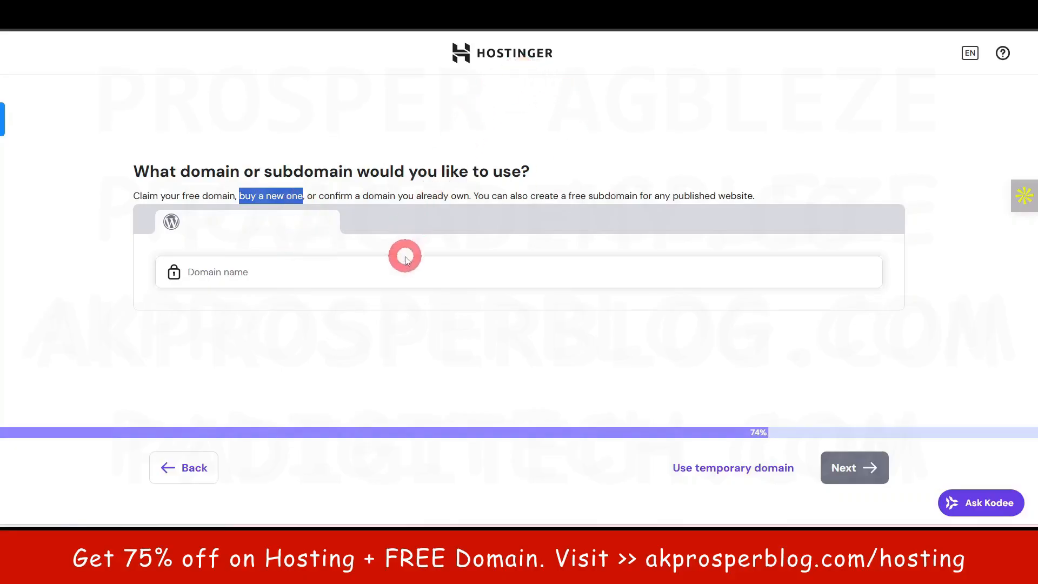
pyautogui.click(111, 281)
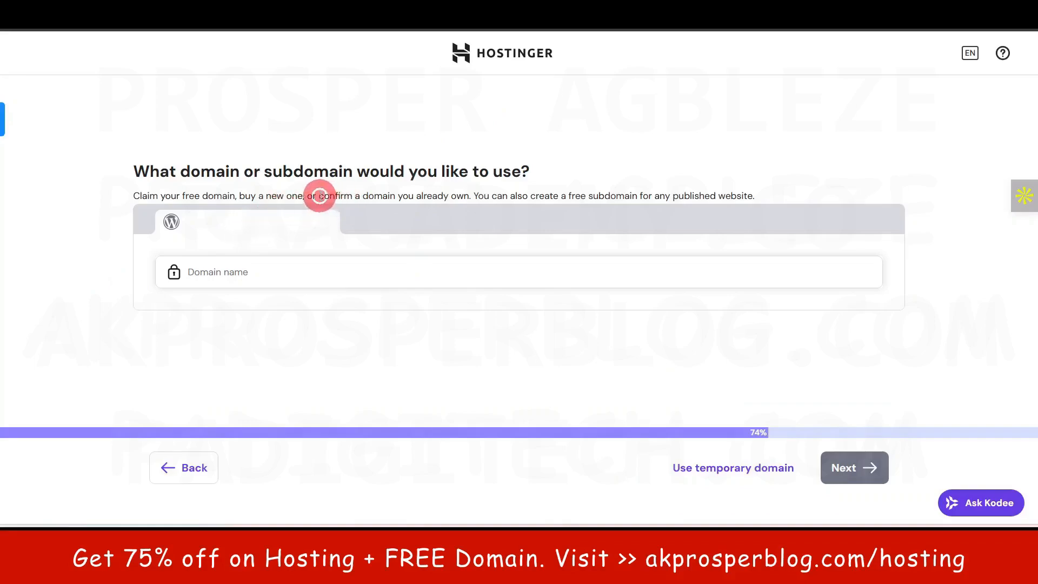
pyautogui.moveTo(319, 196); pyautogui.dragTo(465, 197)
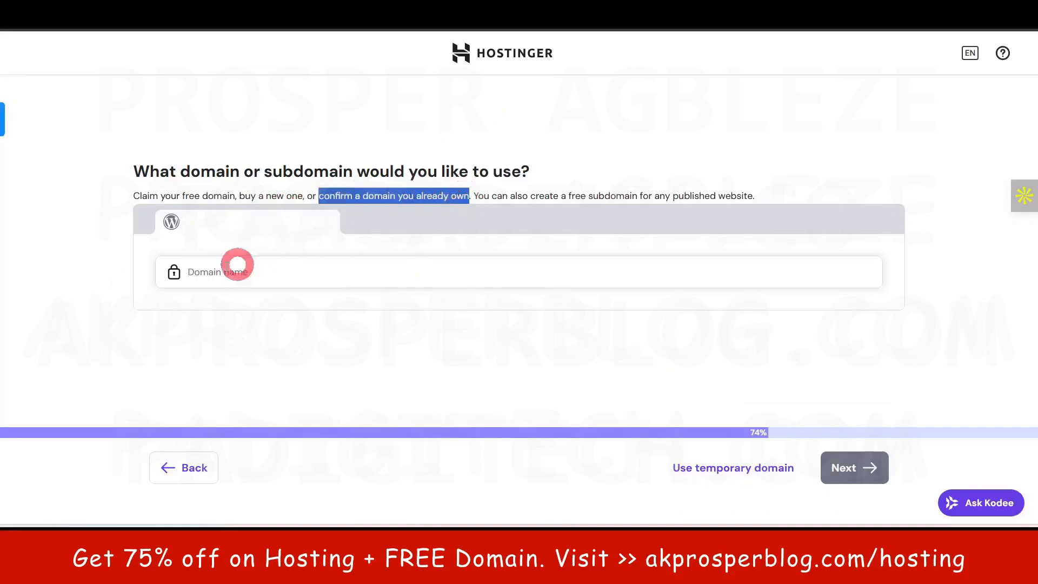
pyautogui.click(86, 274)
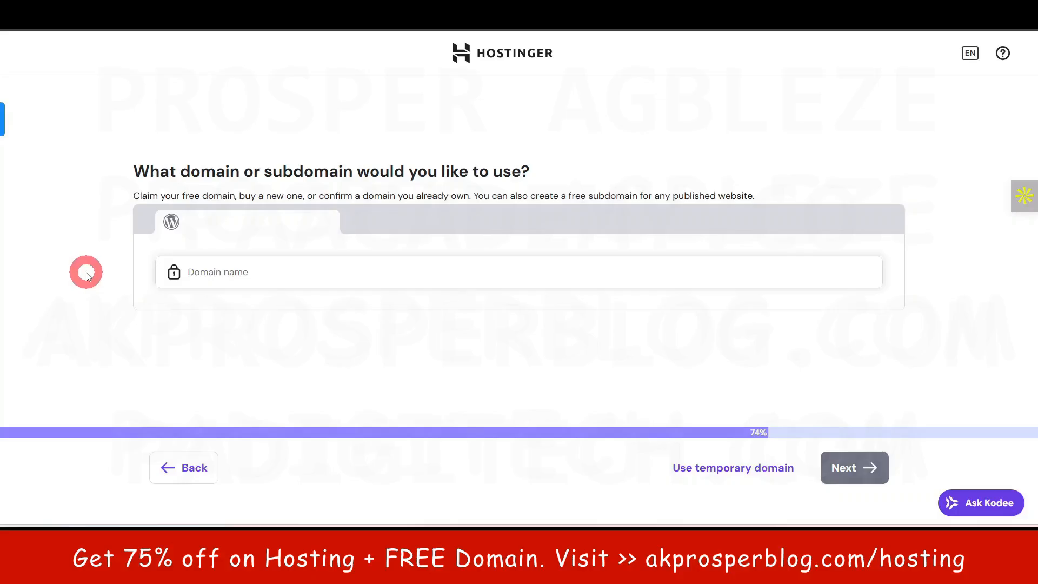
pyautogui.click(314, 274)
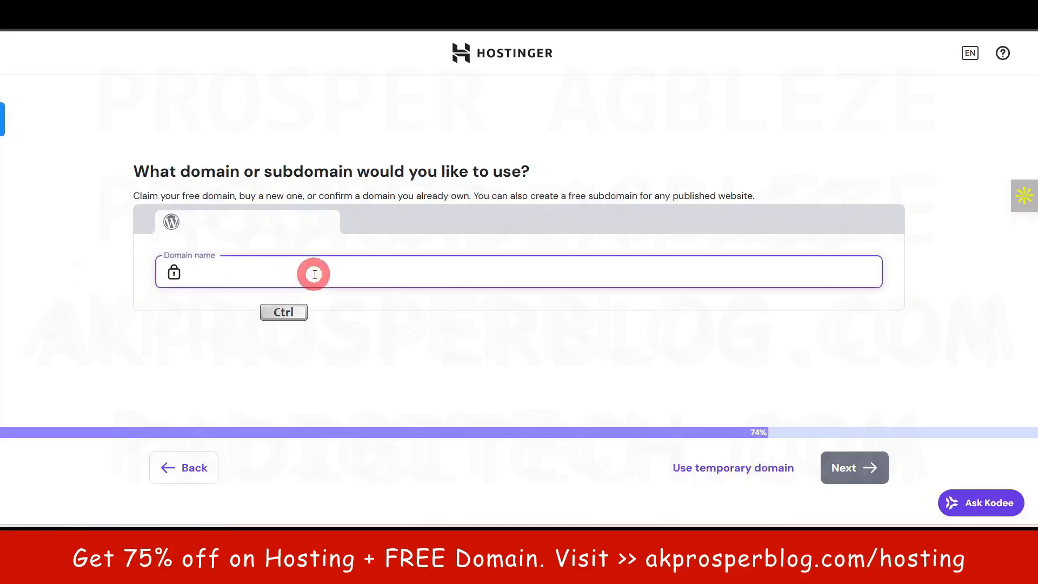
pyautogui.write('gazettegpt.com')
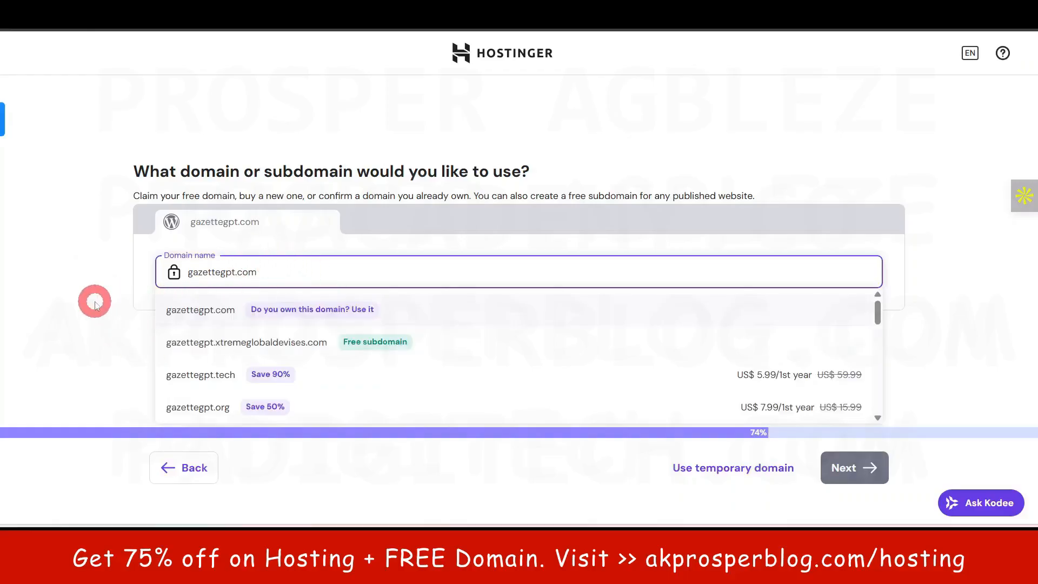
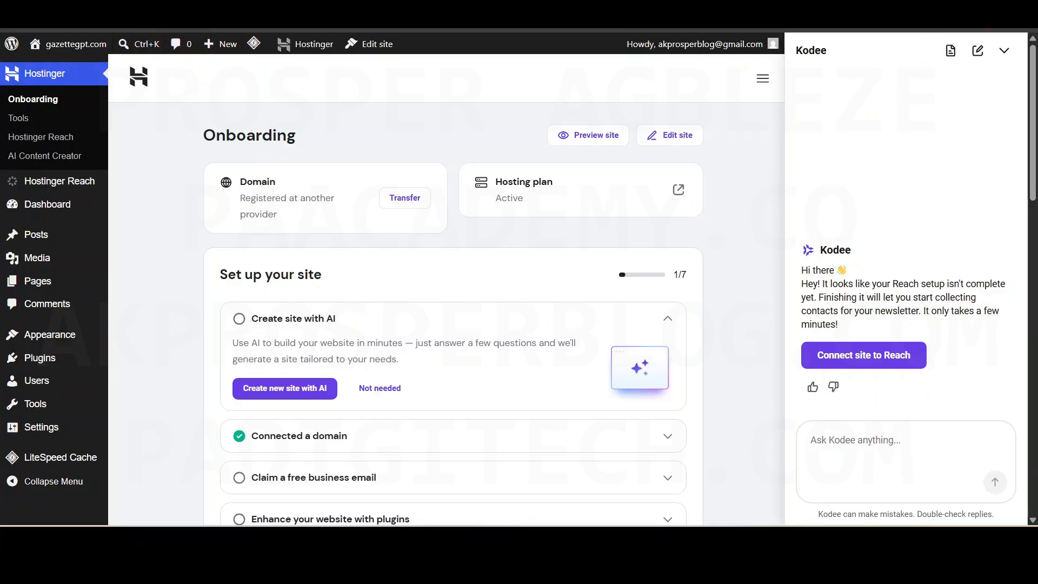
# - Maximize the browser window and hide the Kodee assistant chat panel on the Hostinger onboarding page
pyautogui.click(1000, 30)
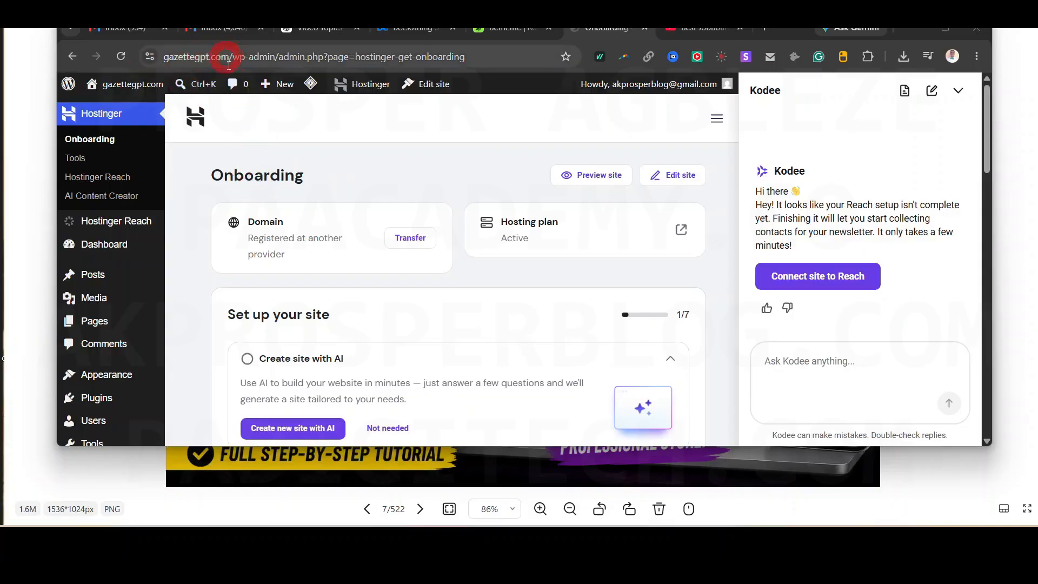
pyautogui.moveTo(289, 80)
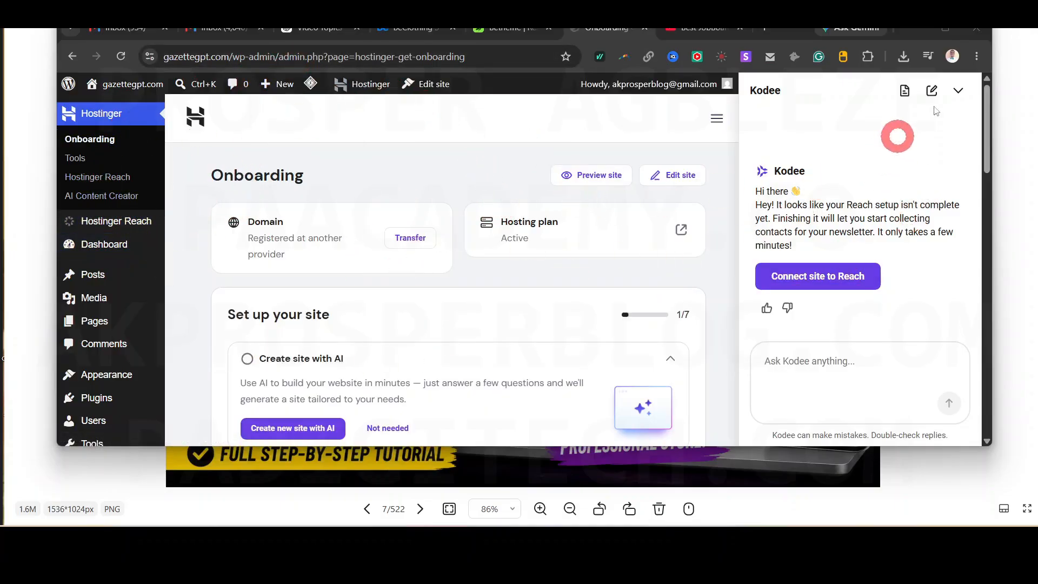
pyautogui.click(948, 28)
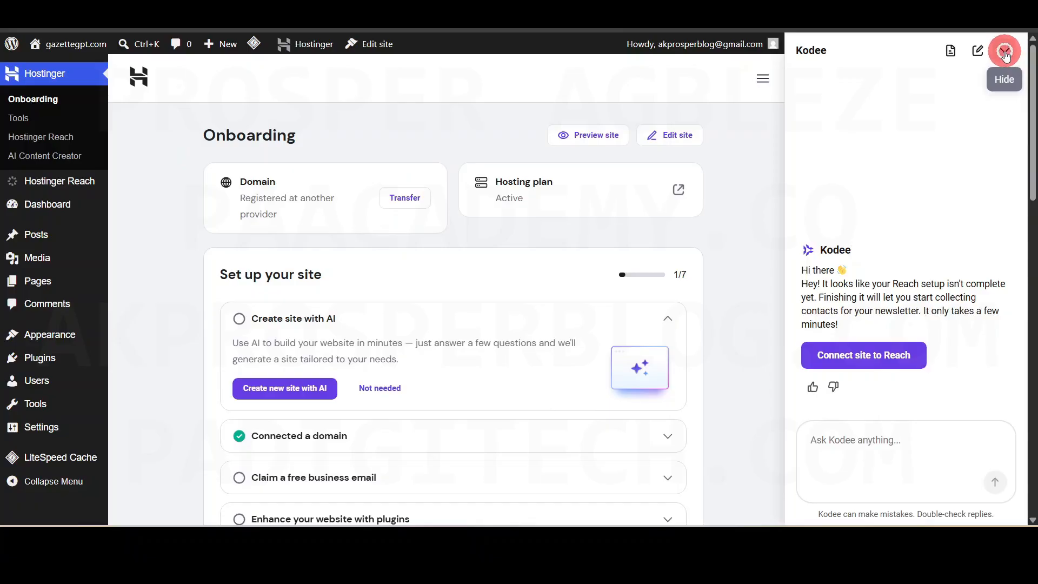
pyautogui.click(1006, 52)
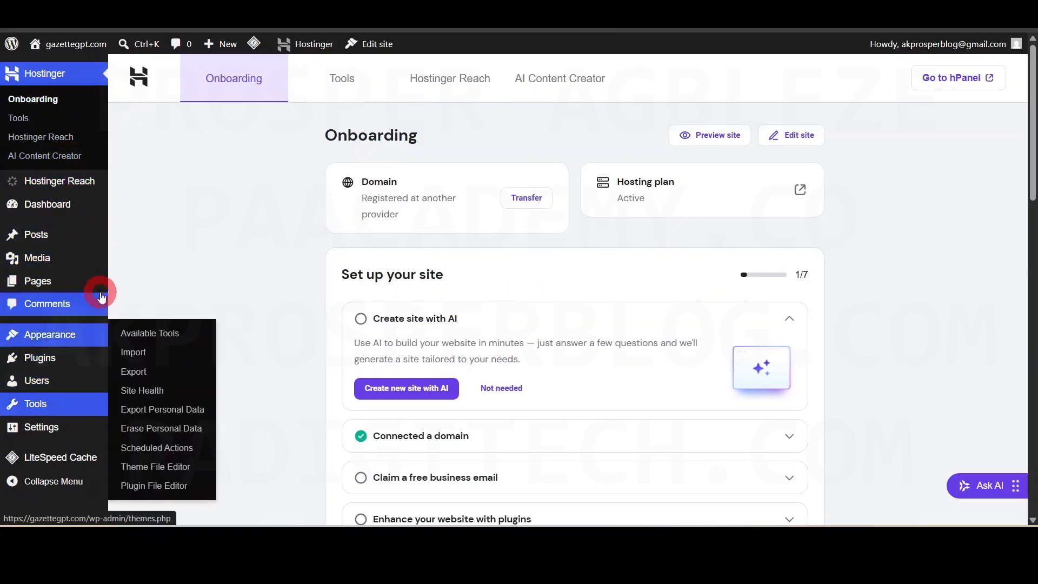
pyautogui.moveTo(56, 361)
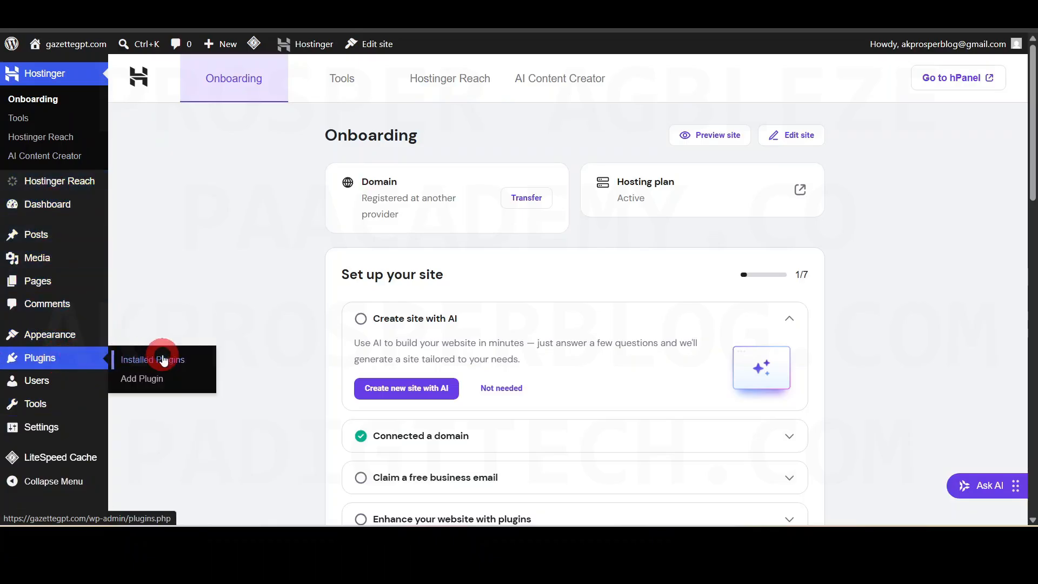
# - Bulk-deactivate all five installed plugins from the Installed Plugins list
pyautogui.click(163, 360)
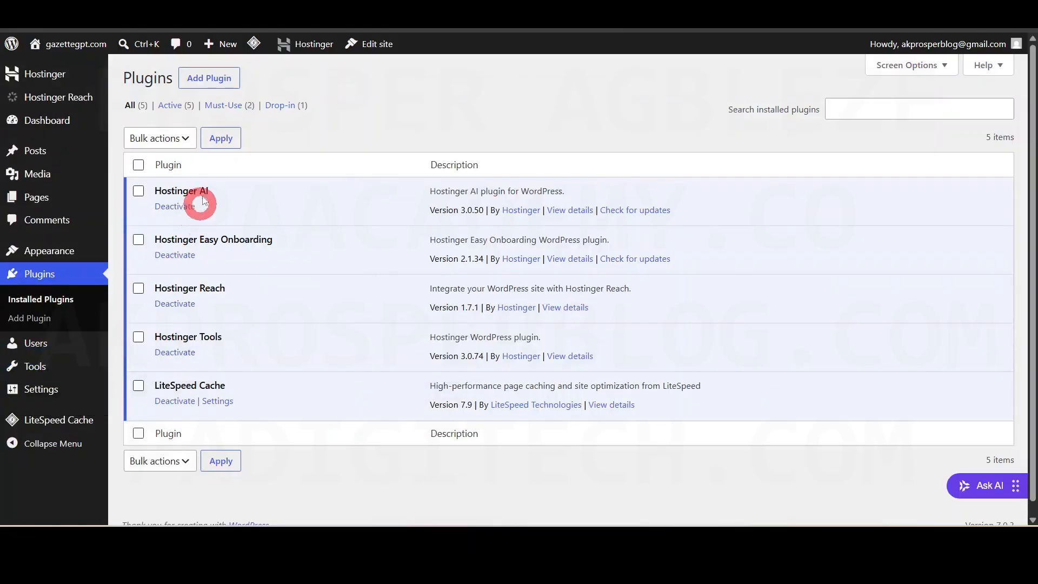
pyautogui.click(138, 165)
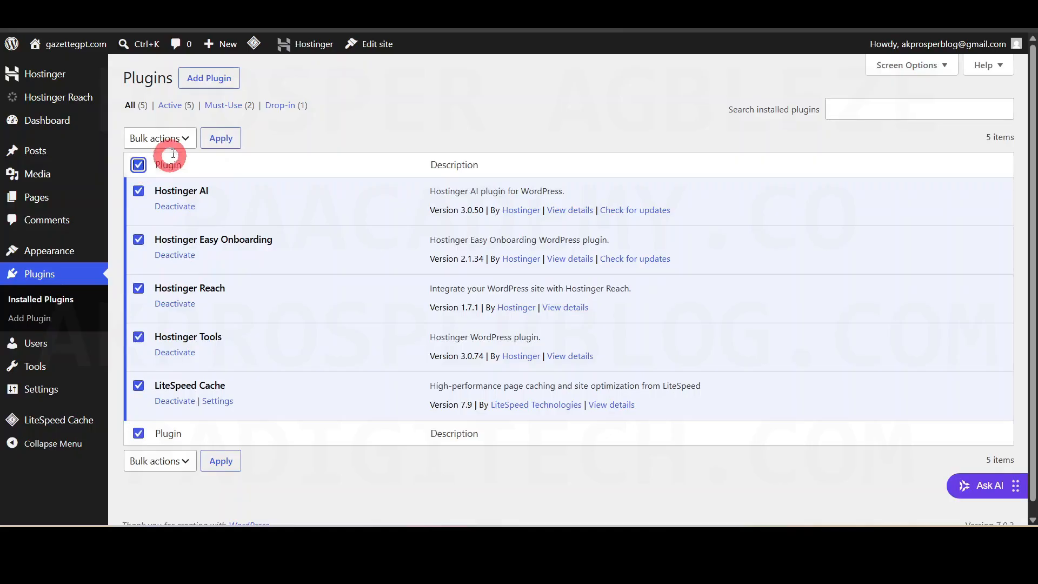
pyautogui.click(175, 139)
pyautogui.click(169, 194)
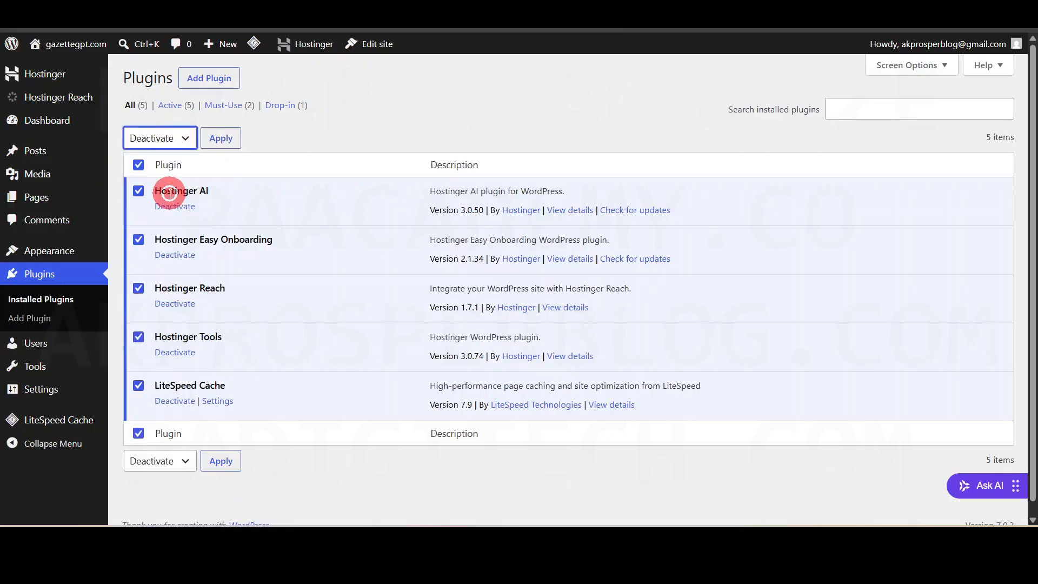
pyautogui.click(220, 141)
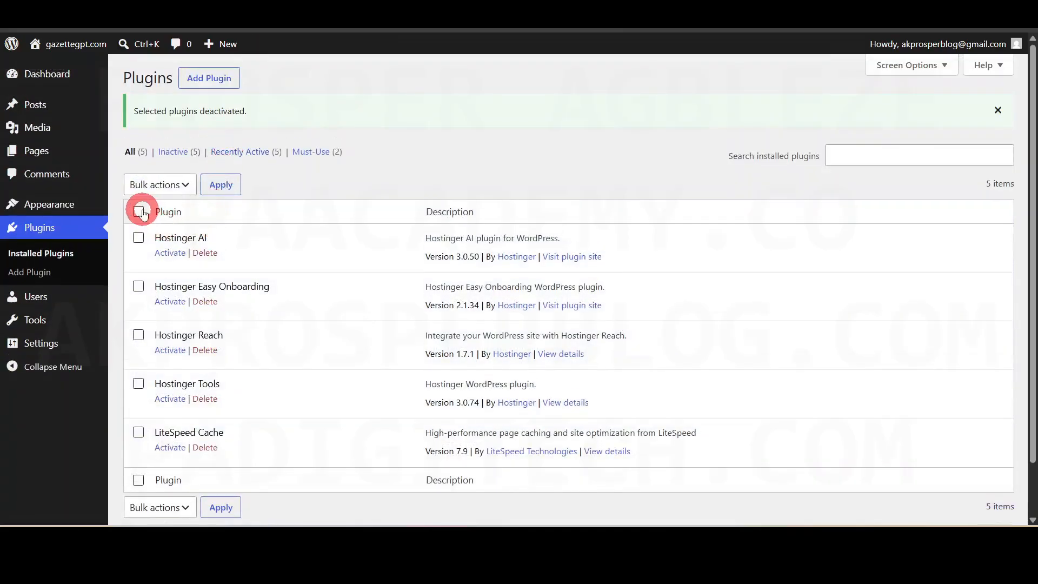
# - Bulk-delete the five deactivated plugins and confirm the deletion
pyautogui.click(139, 212)
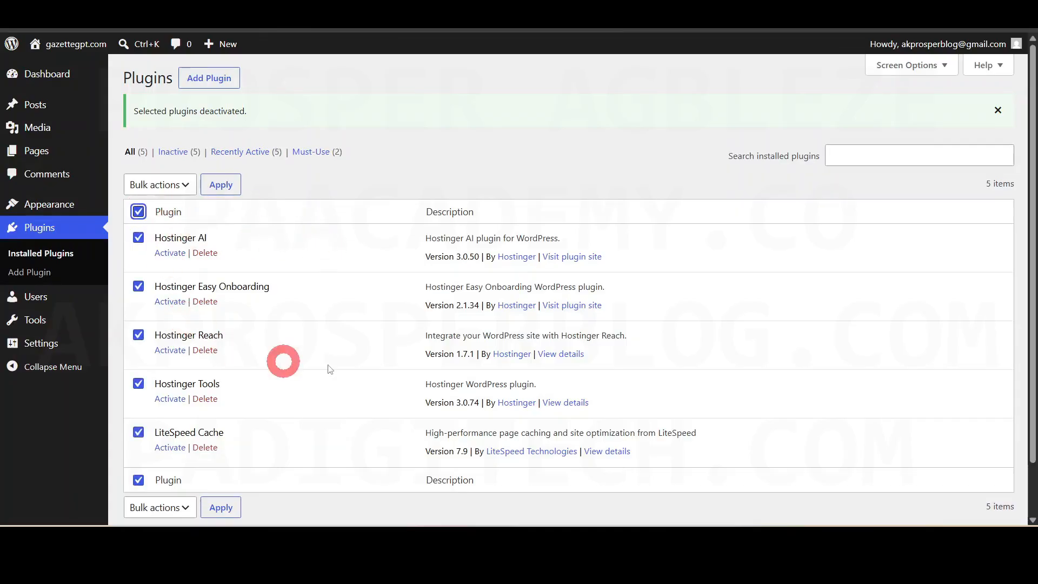
pyautogui.click(165, 184)
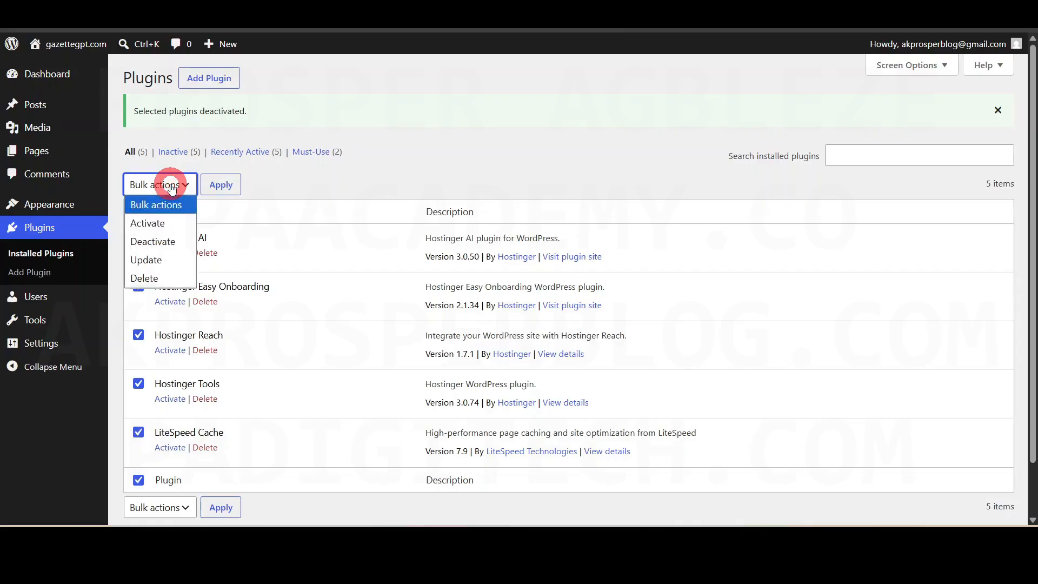
pyautogui.click(148, 278)
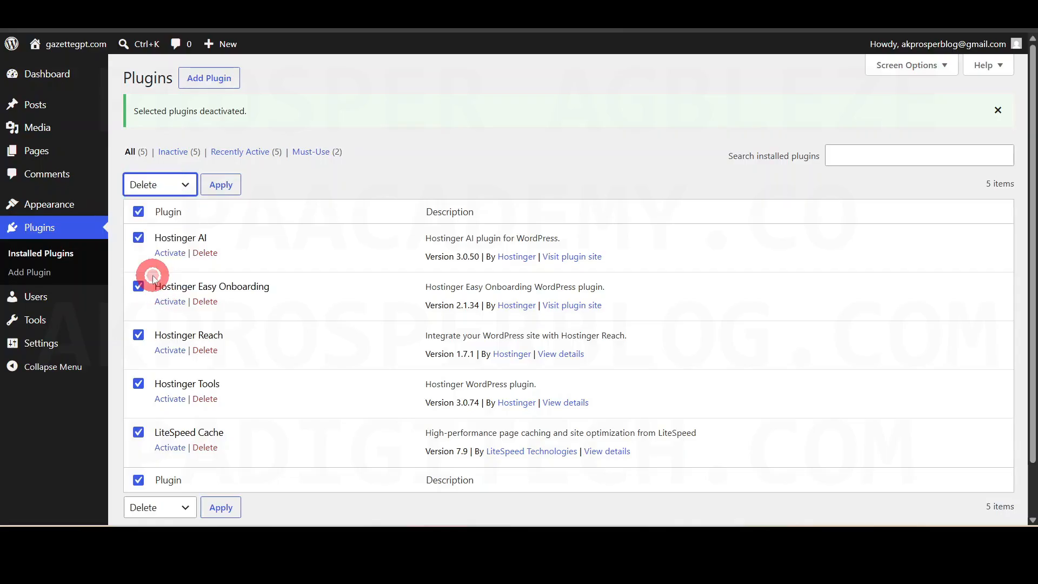
pyautogui.click(224, 187)
pyautogui.click(579, 113)
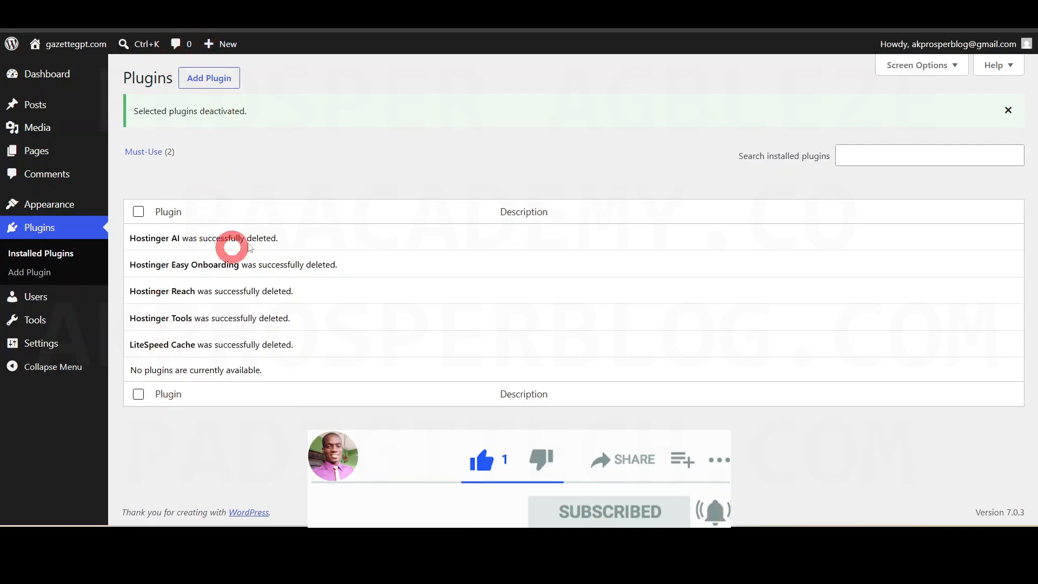
# - Go to the Dashboard and look over its current widgets
pyautogui.click(51, 74)
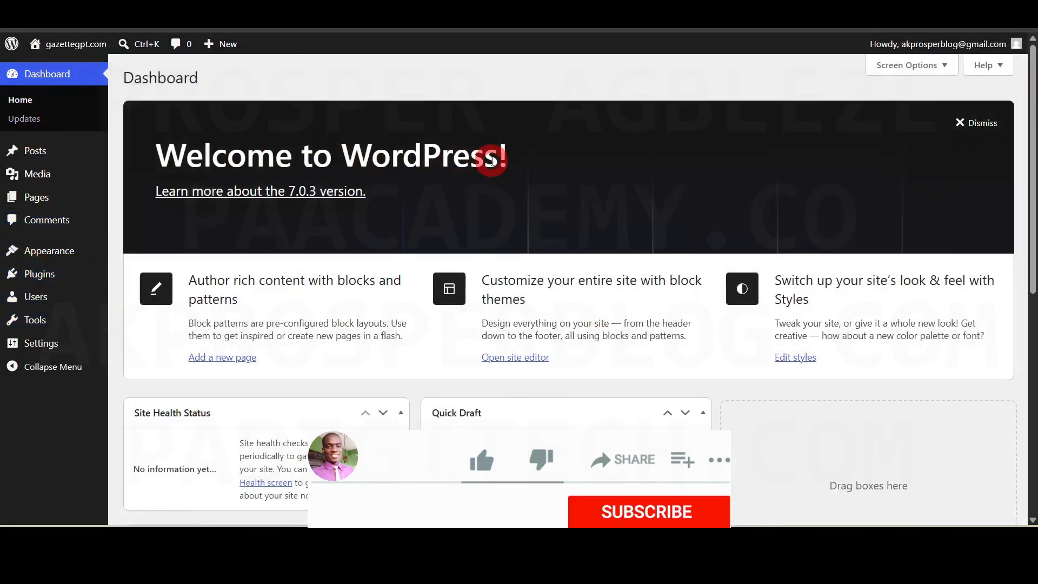
pyautogui.scroll(-4, 492, 158)
pyautogui.scroll(-4, 225, 341)
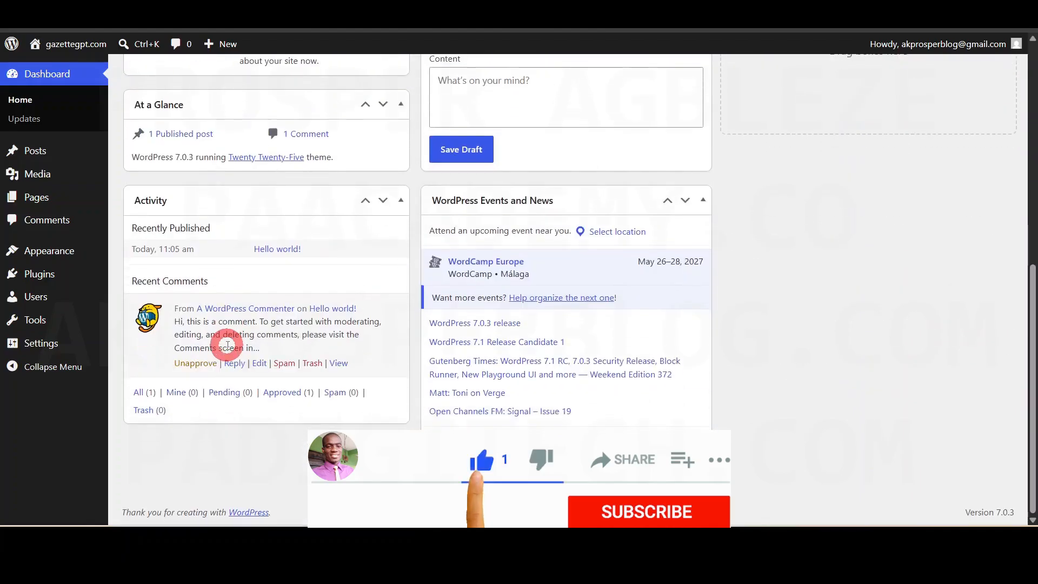
pyautogui.scroll(5, 572, 274)
pyautogui.scroll(1, 459, 281)
pyautogui.scroll(2, 681, 340)
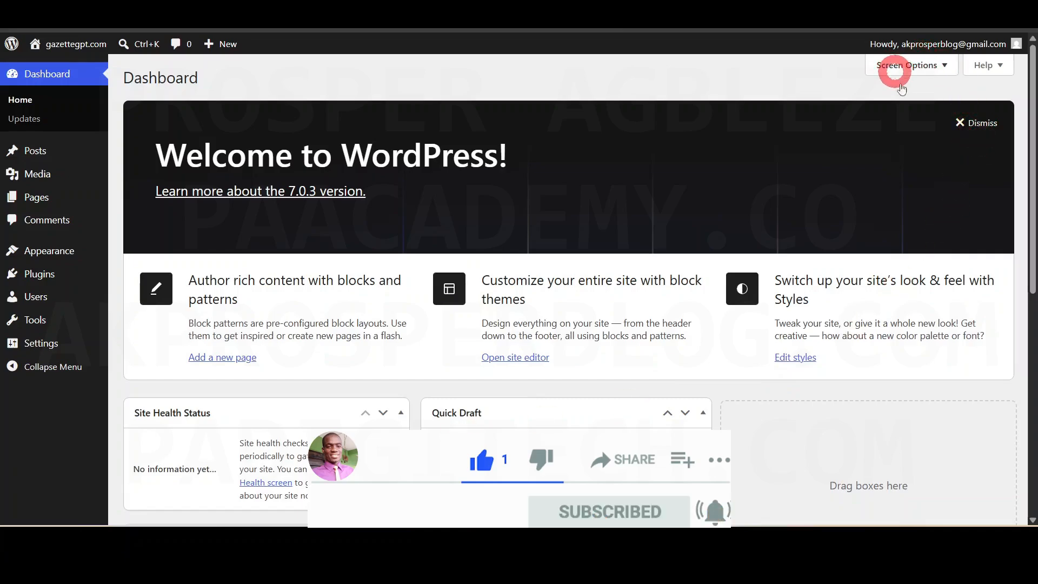
# - Uncheck Site Health Status, At a Glance, Activity, Quick Draft, Events and News, and Welcome in Screen Options
pyautogui.click(939, 64)
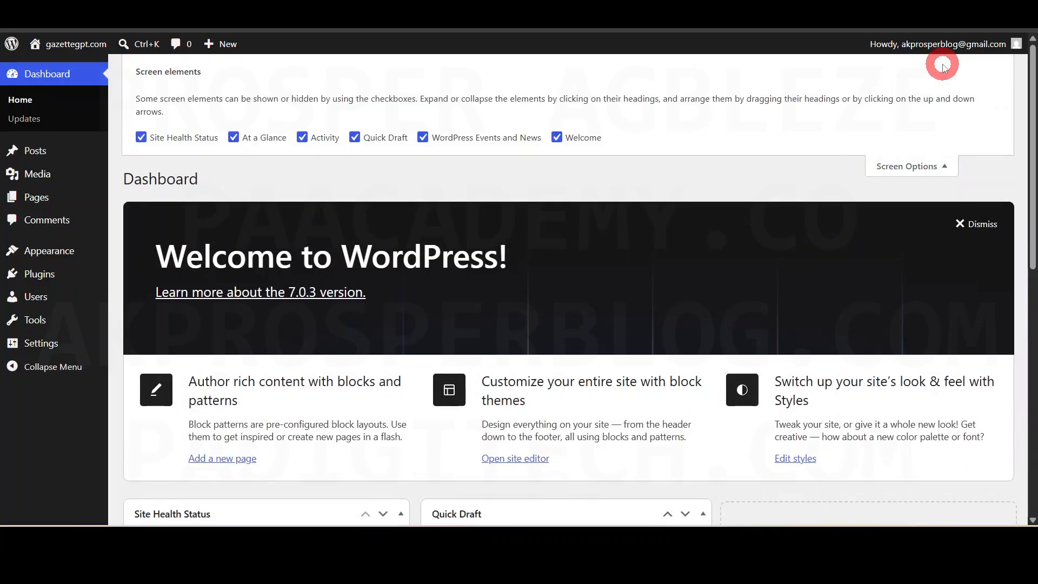
pyautogui.click(140, 137)
pyautogui.click(233, 138)
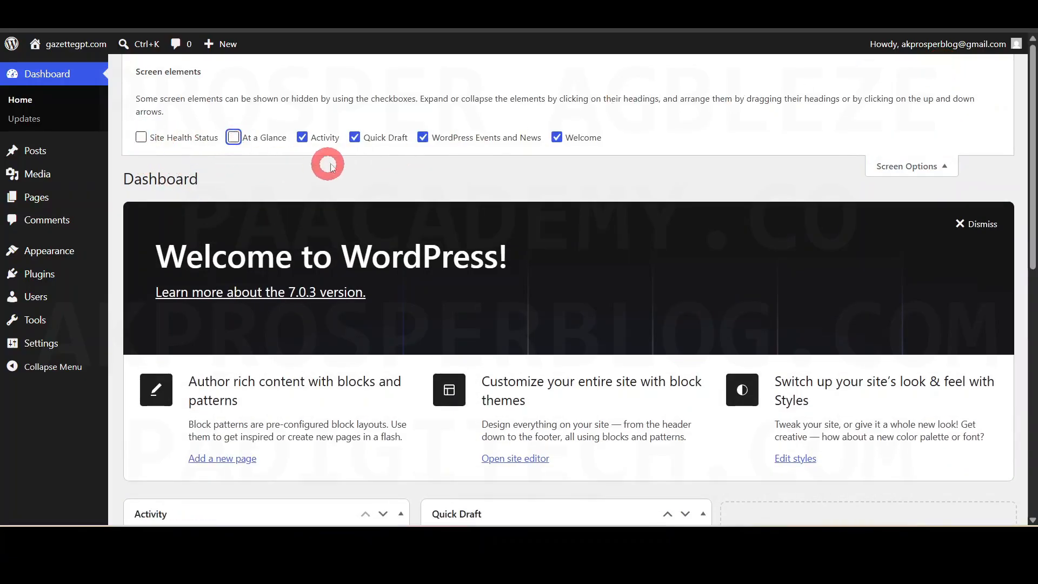
pyautogui.click(302, 138)
pyautogui.click(355, 137)
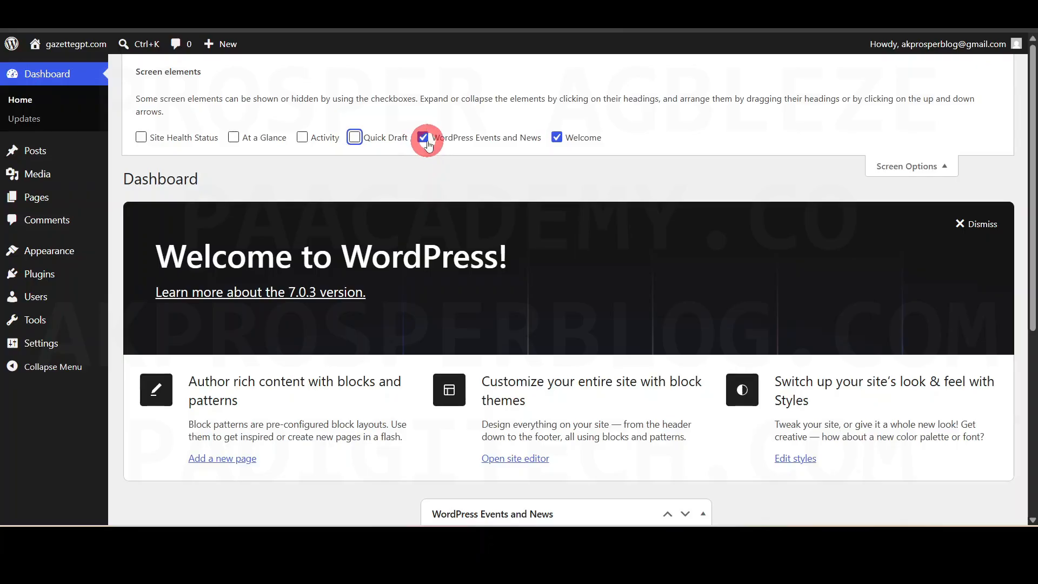
pyautogui.click(423, 138)
pyautogui.click(557, 137)
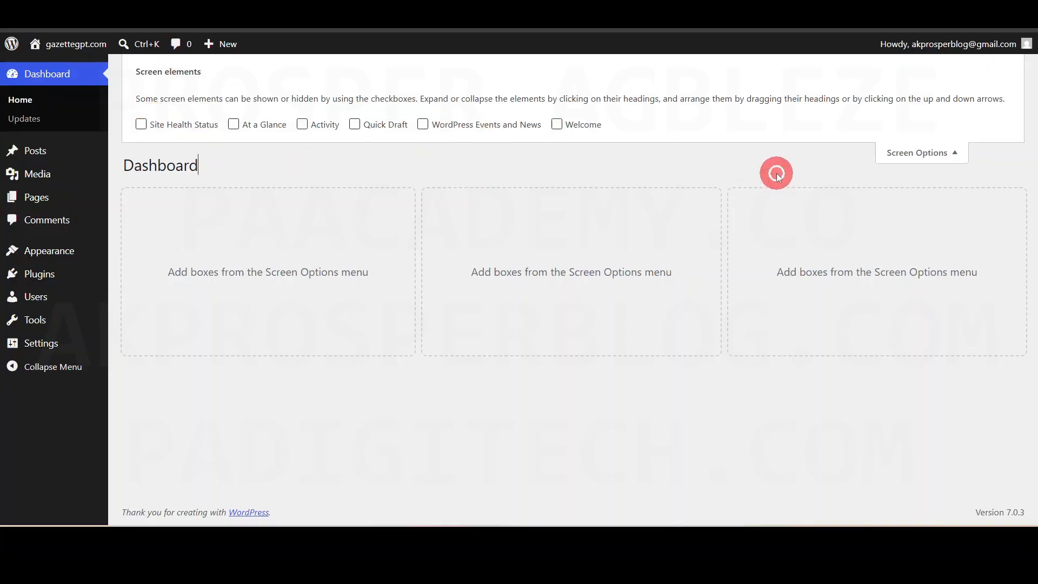
pyautogui.click(924, 153)
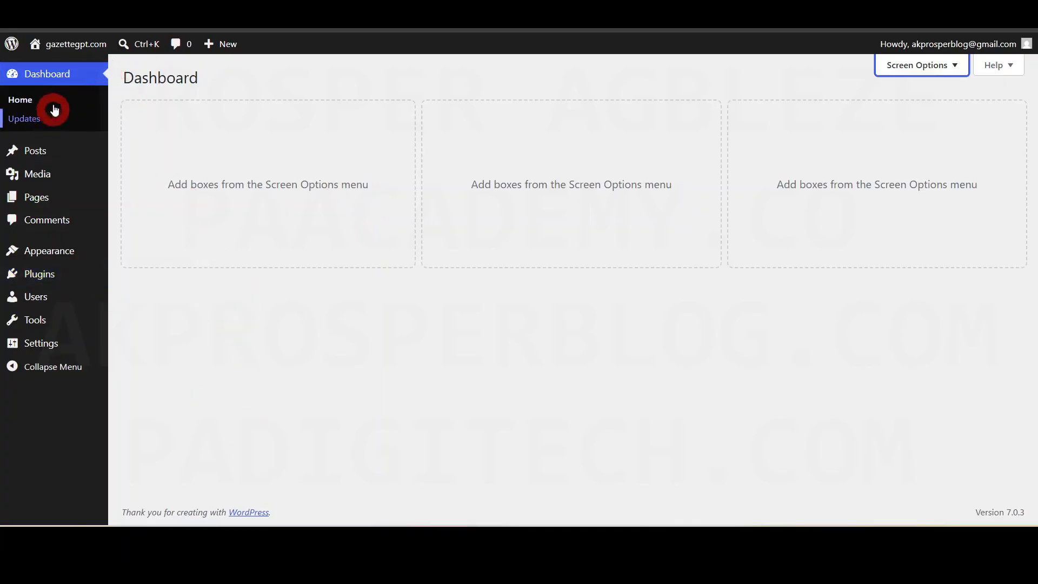
pyautogui.moveTo(35, 154)
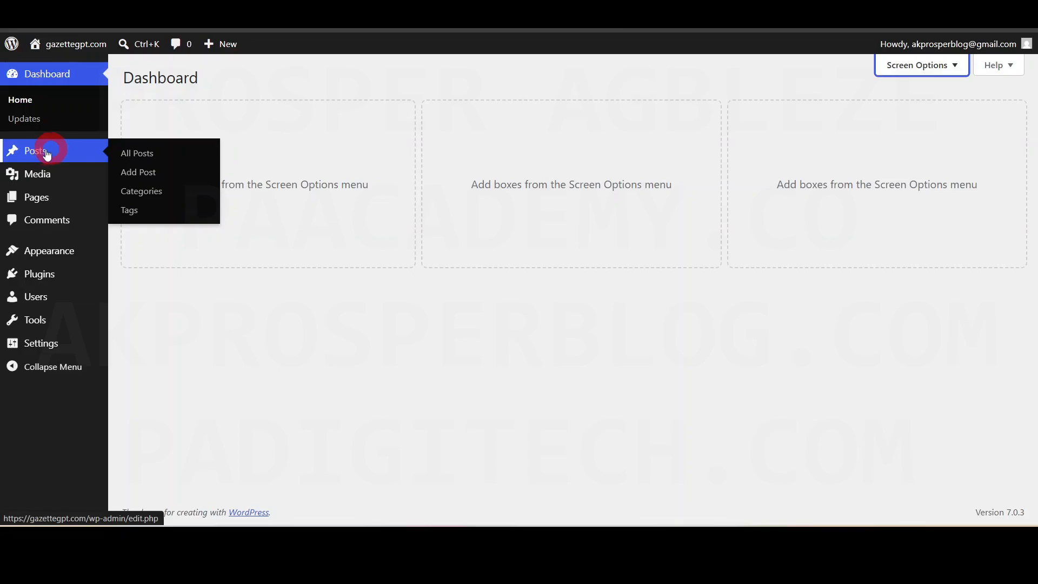
pyautogui.moveTo(40, 183)
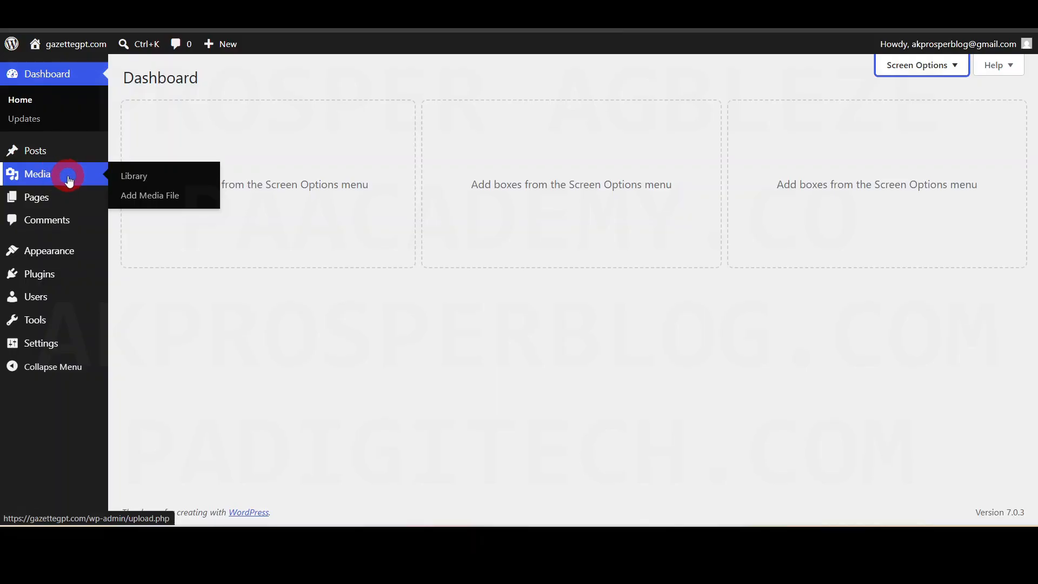
pyautogui.moveTo(37, 202)
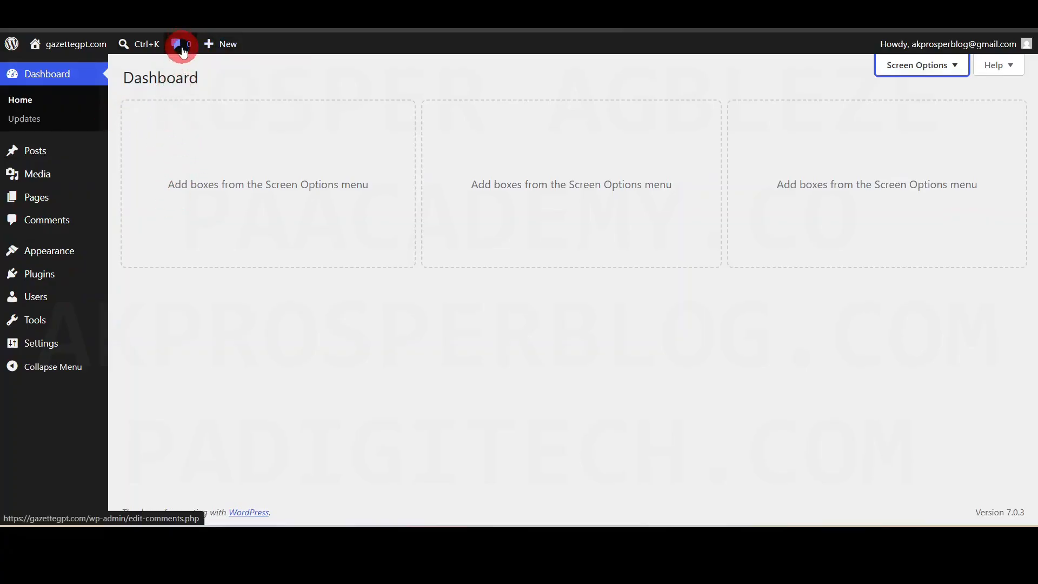
pyautogui.moveTo(45, 253)
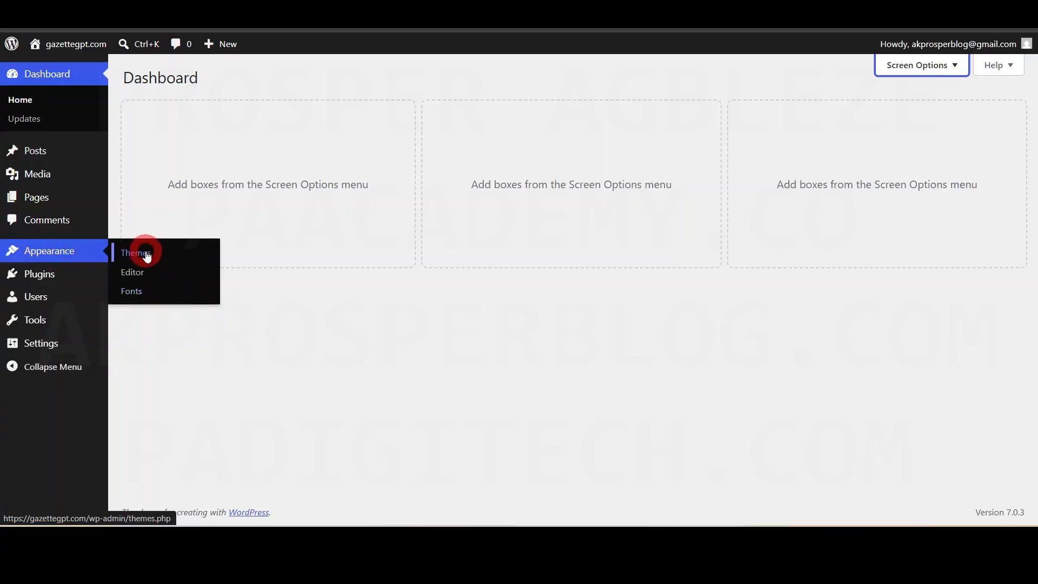
pyautogui.moveTo(30, 276)
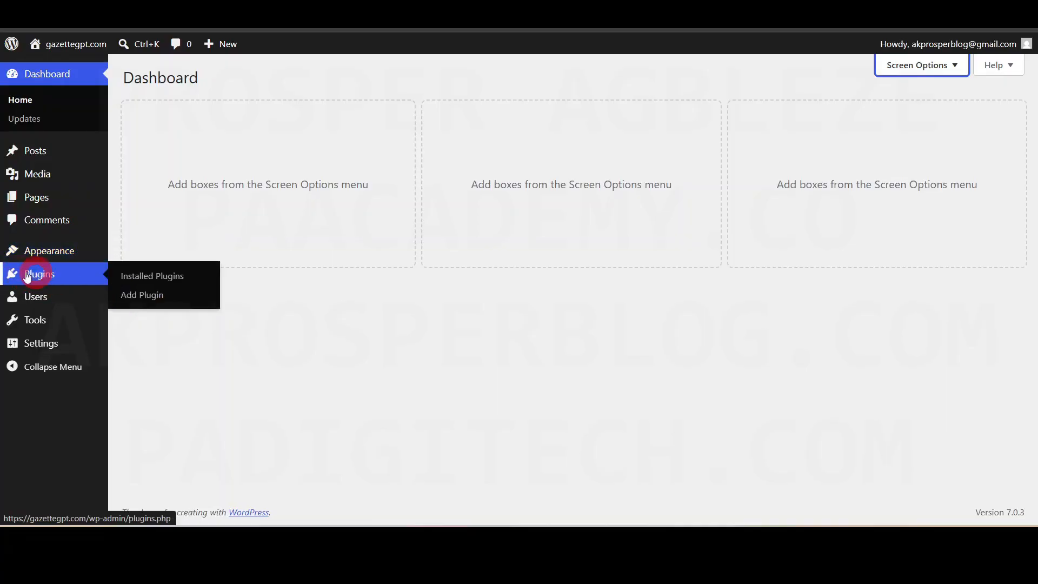
pyautogui.moveTo(29, 303)
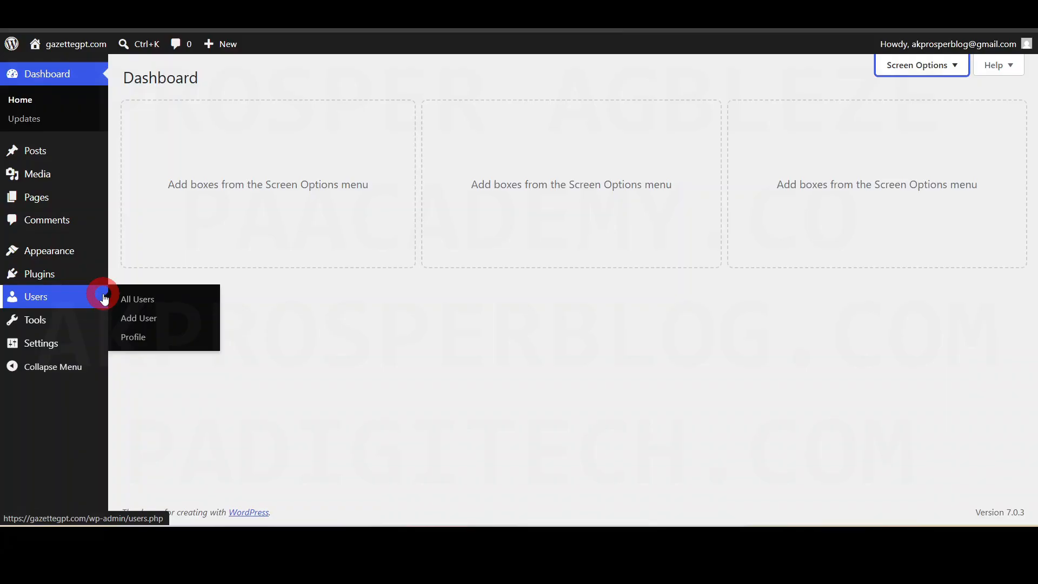
pyautogui.moveTo(27, 322)
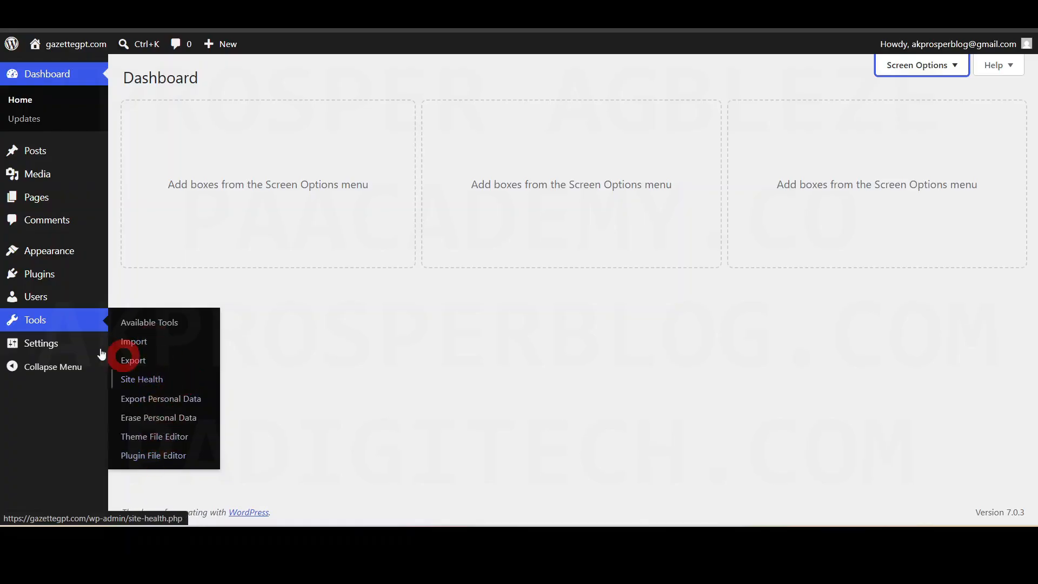
pyautogui.moveTo(40, 350)
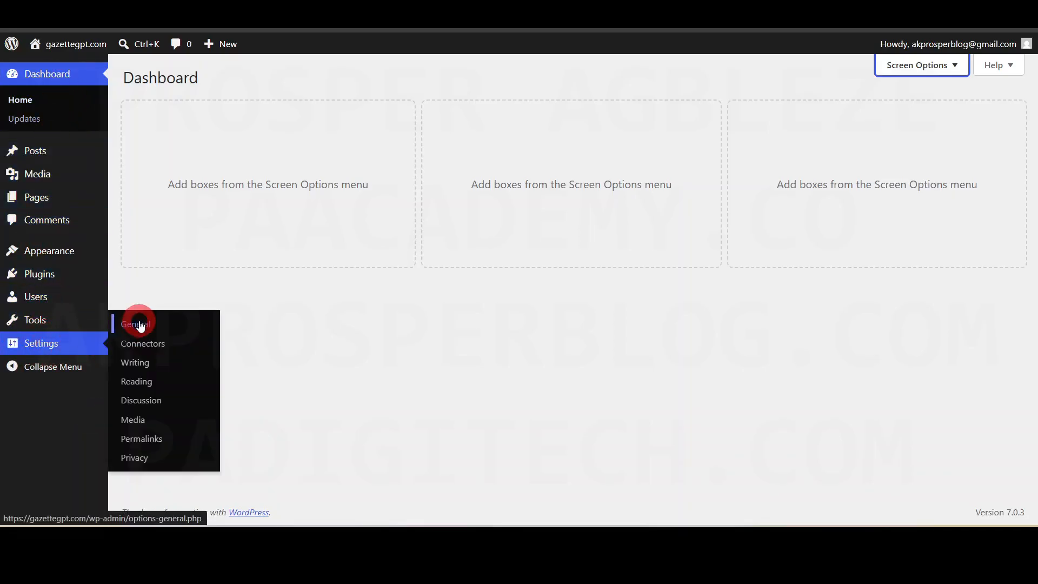
# - In General Settings, change the Site Title to 'PA Clothing'
pyautogui.click(140, 325)
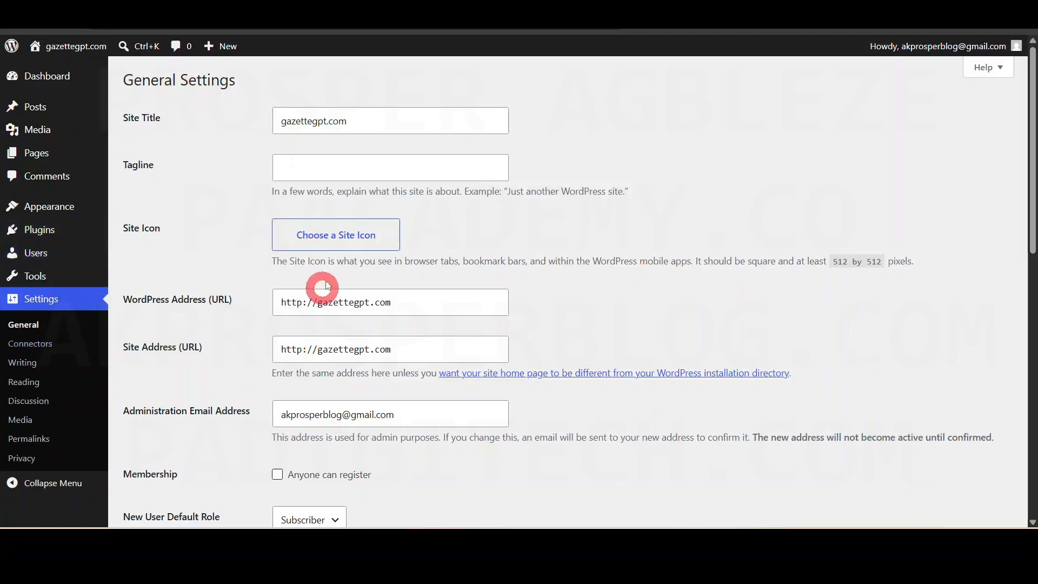
pyautogui.click(407, 118)
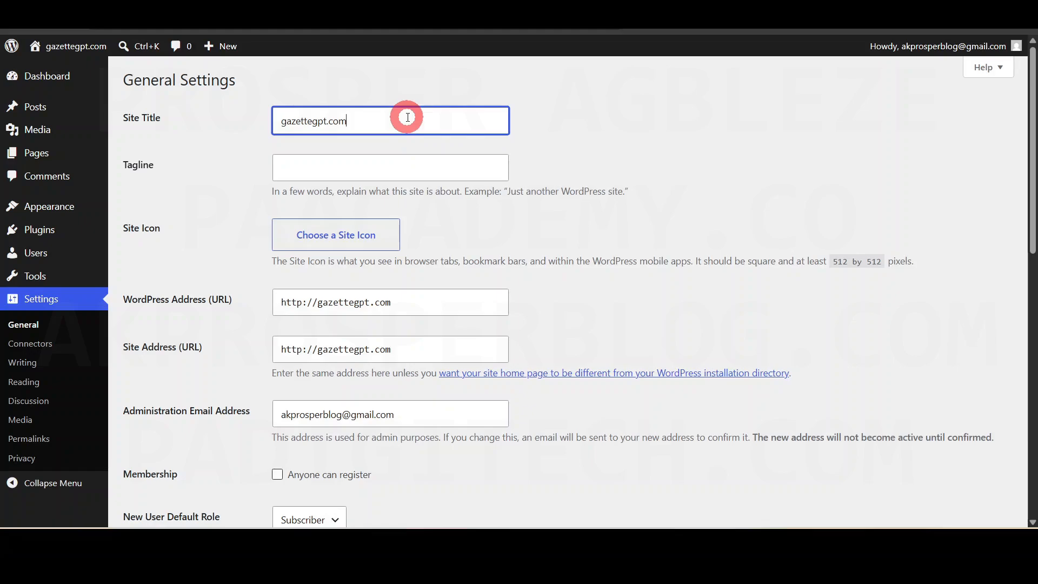
pyautogui.hotkey('ctrl', 'a')
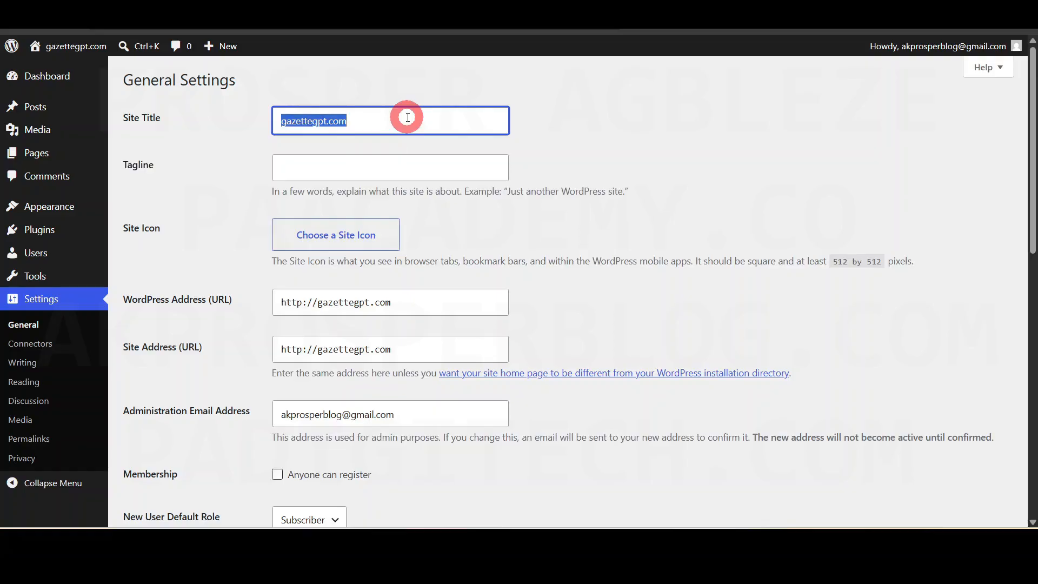
pyautogui.click(408, 117)
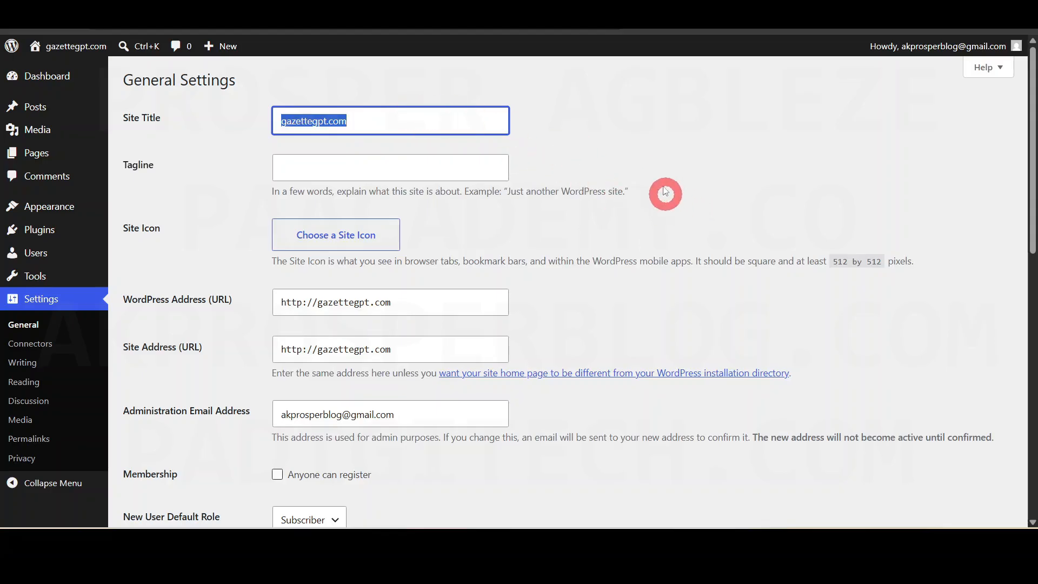
pyautogui.write('PA ')
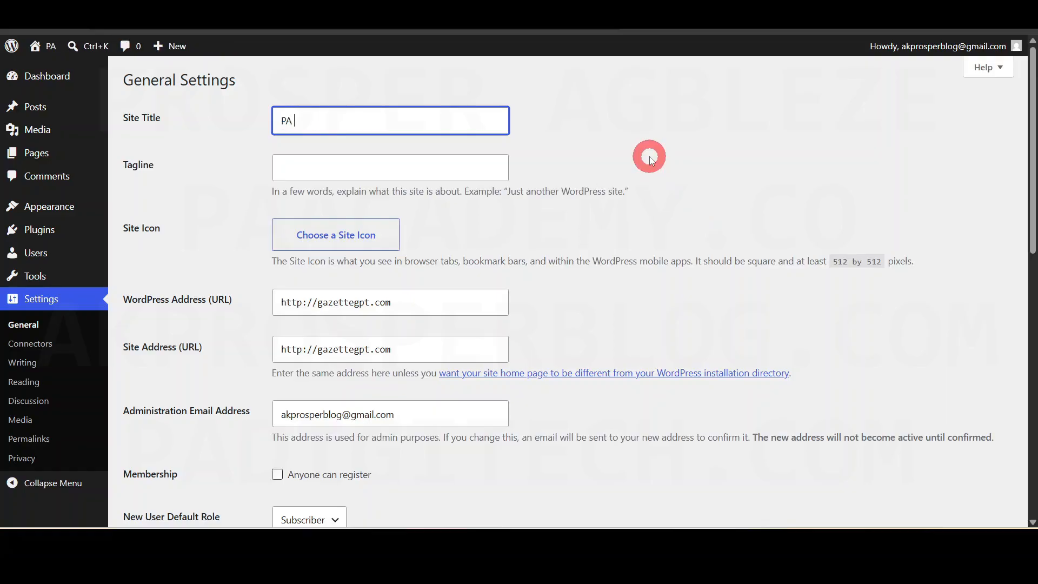
pyautogui.write('Clothing')
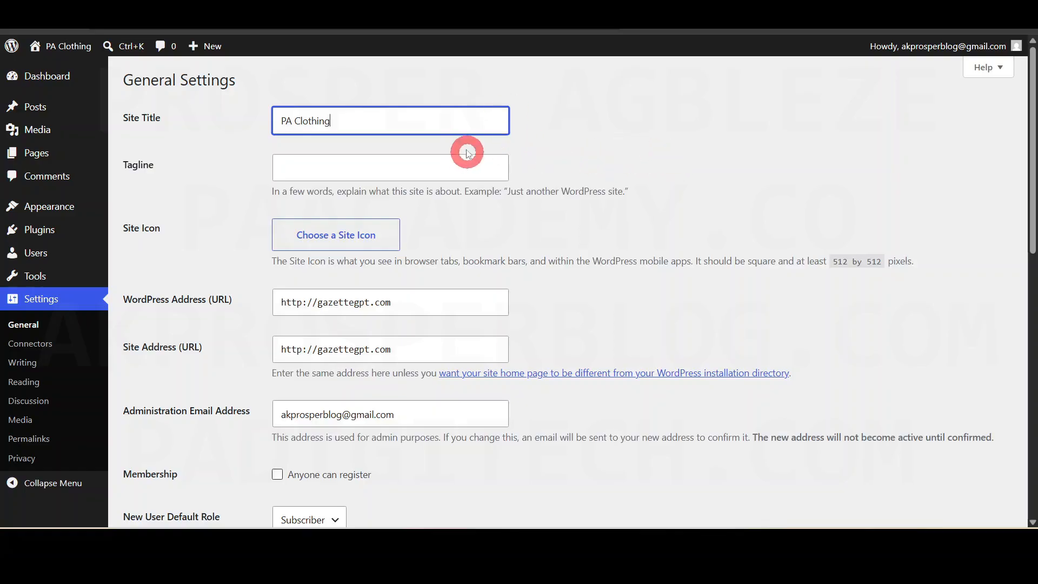
# - Paste the tagline 'fashion and style redefined...' into the Tagline field
pyautogui.moveTo(91, 46)
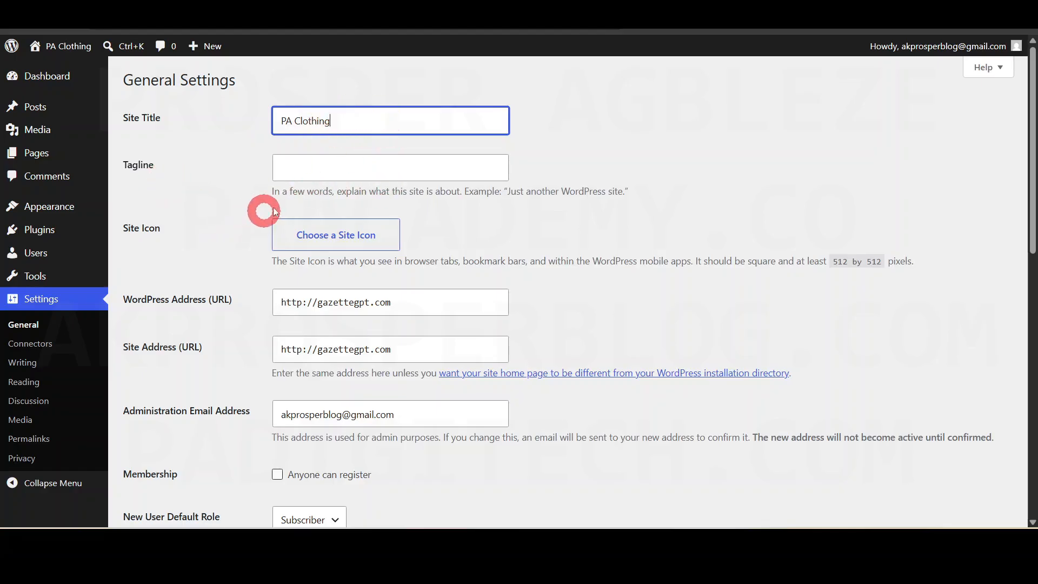
pyautogui.moveTo(272, 192); pyautogui.dragTo(638, 197)
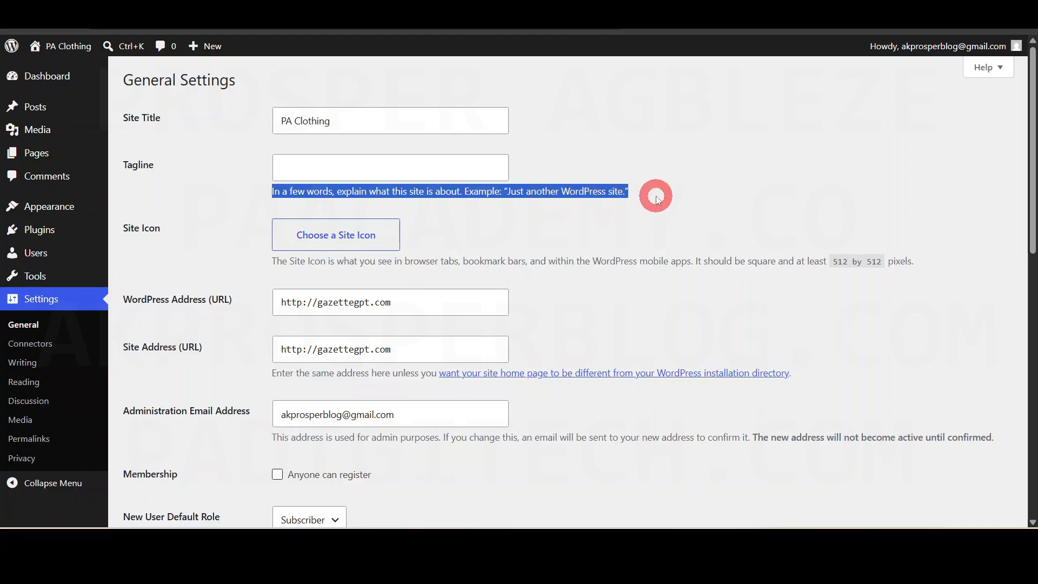
pyautogui.click(656, 197)
pyautogui.click(412, 157)
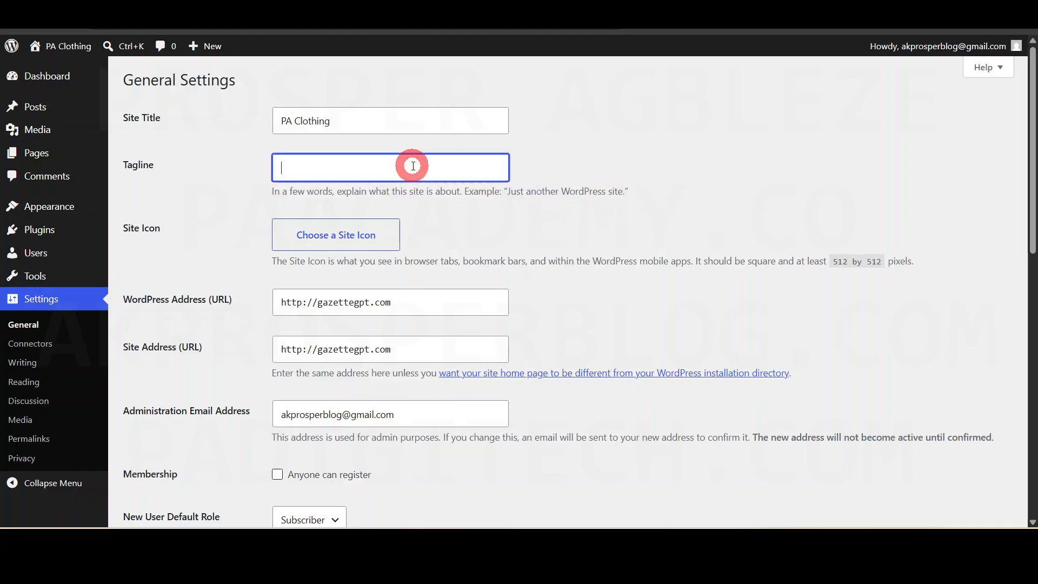
pyautogui.write('fashion and style redefined...')
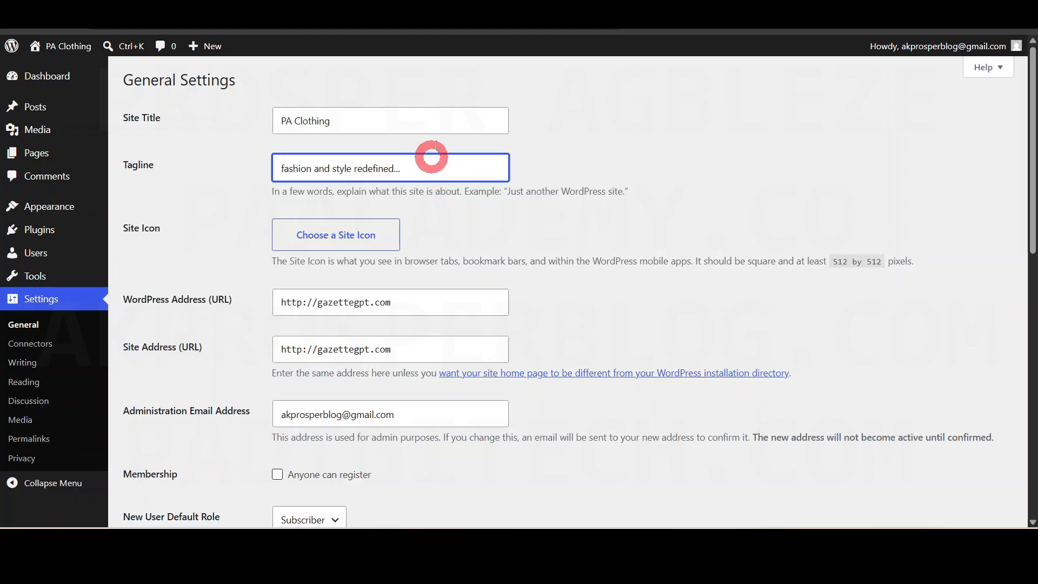
pyautogui.moveTo(125, 226); pyautogui.dragTo(164, 225)
pyautogui.click(485, 244)
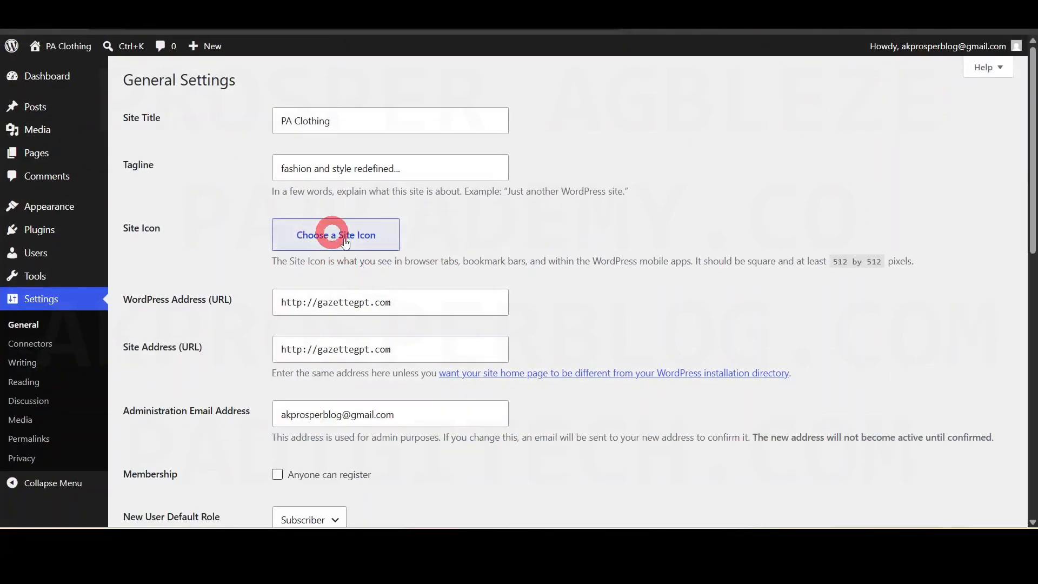
# - Save the General Settings with 'Anyone can register' enabled and return to the Dashboard
pyautogui.scroll(-1, 415, 288)
pyautogui.scroll(1, 415, 287)
pyautogui.scroll(-1, 575, 331)
pyautogui.scroll(-4, 576, 333)
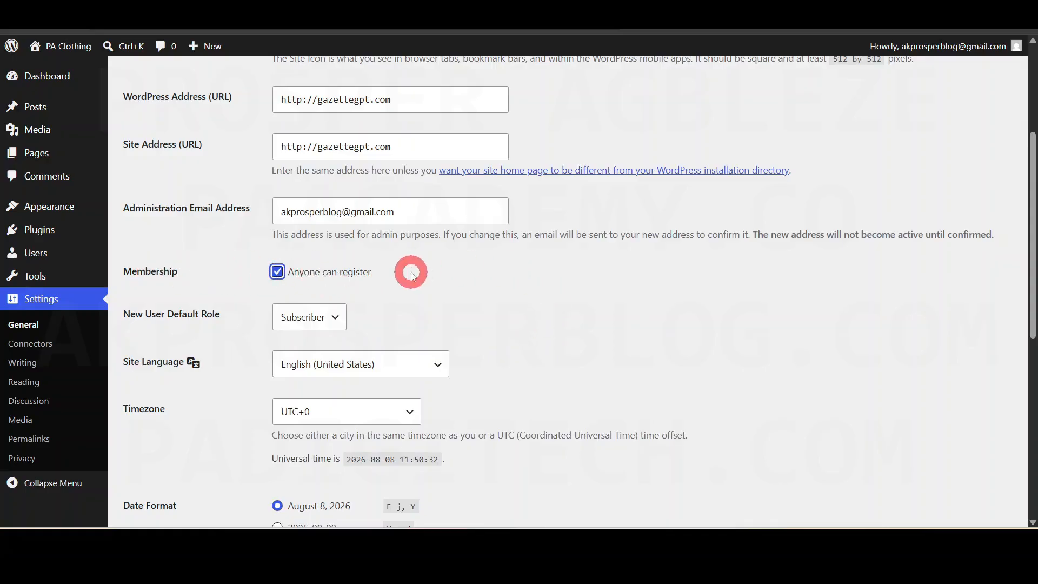
pyautogui.scroll(-3, 571, 352)
pyautogui.scroll(-4, 574, 355)
pyautogui.scroll(-1, 569, 348)
pyautogui.scroll(1, 568, 346)
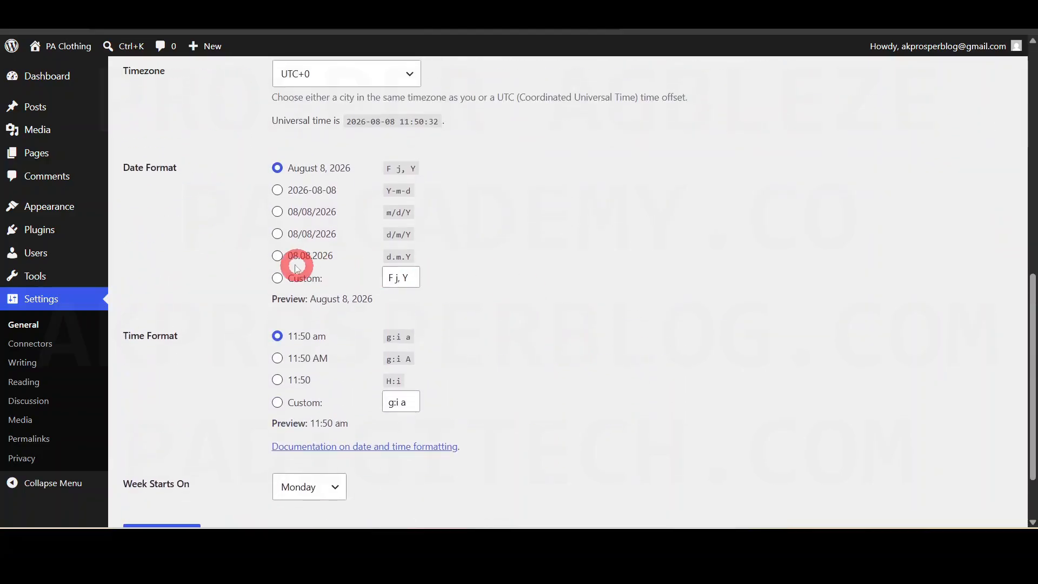
pyautogui.scroll(2, 317, 260)
pyautogui.scroll(1, 387, 265)
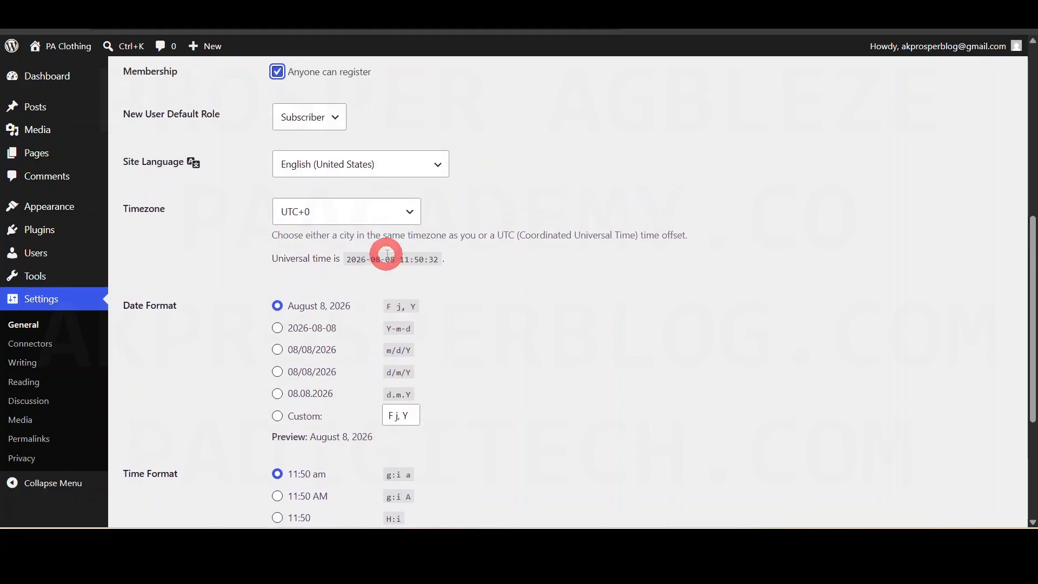
pyautogui.scroll(-4, 383, 232)
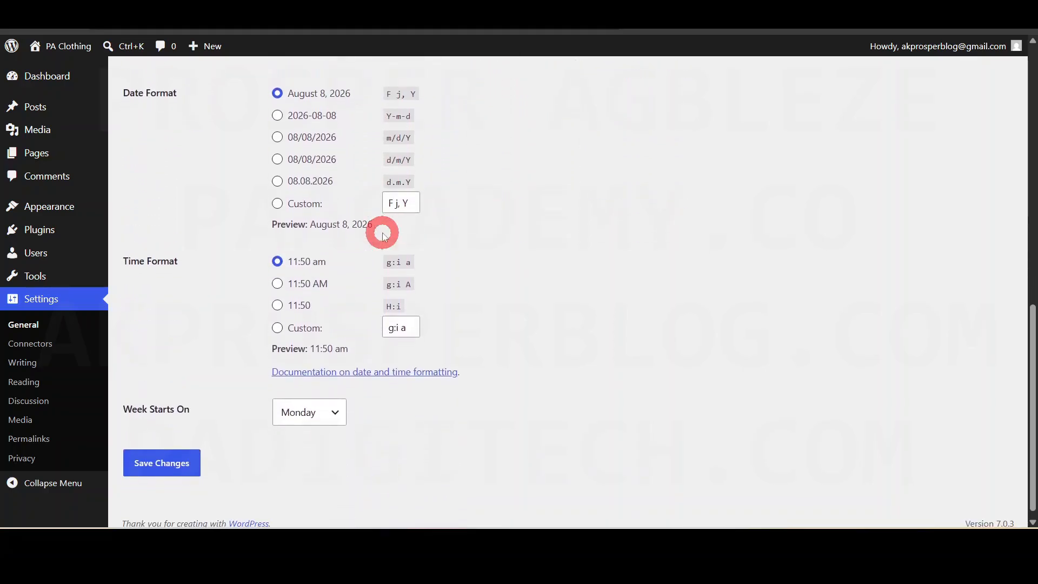
pyautogui.click(156, 464)
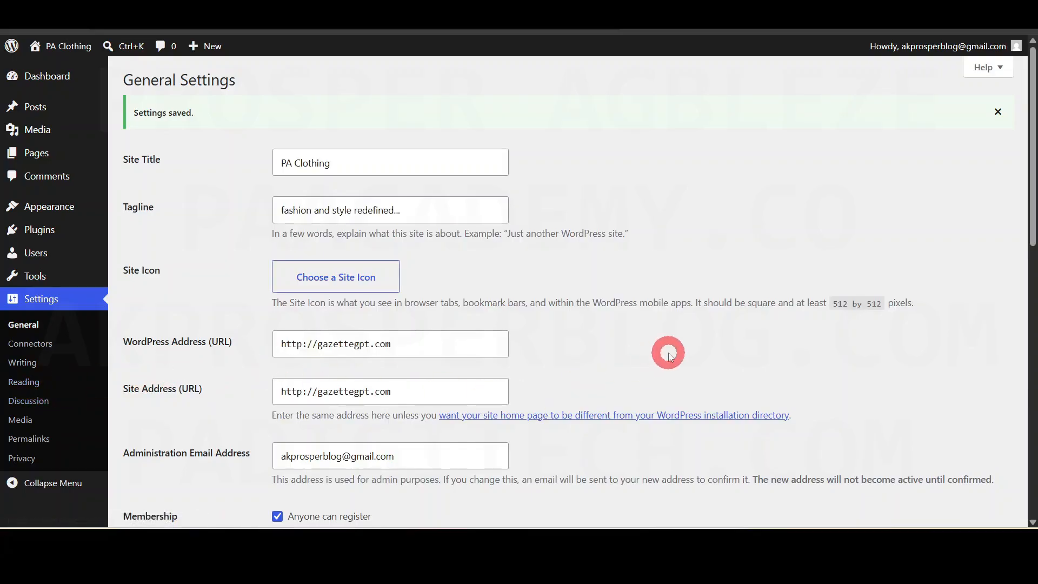
pyautogui.click(51, 77)
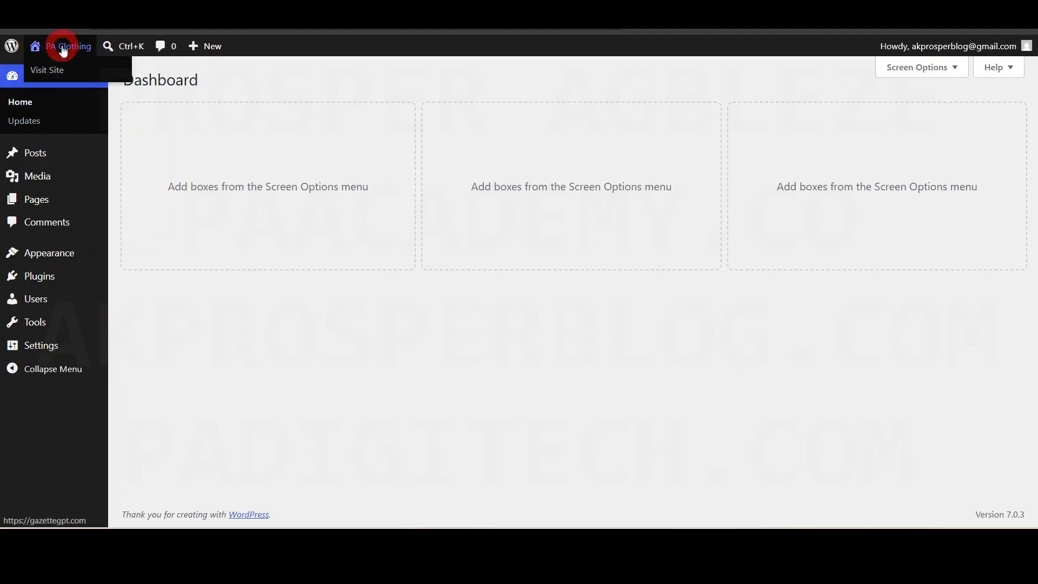
# - Open the live PA Clothing site in a new browser tab via Visit Site
pyautogui.rightClick(48, 66)
pyautogui.click(106, 85)
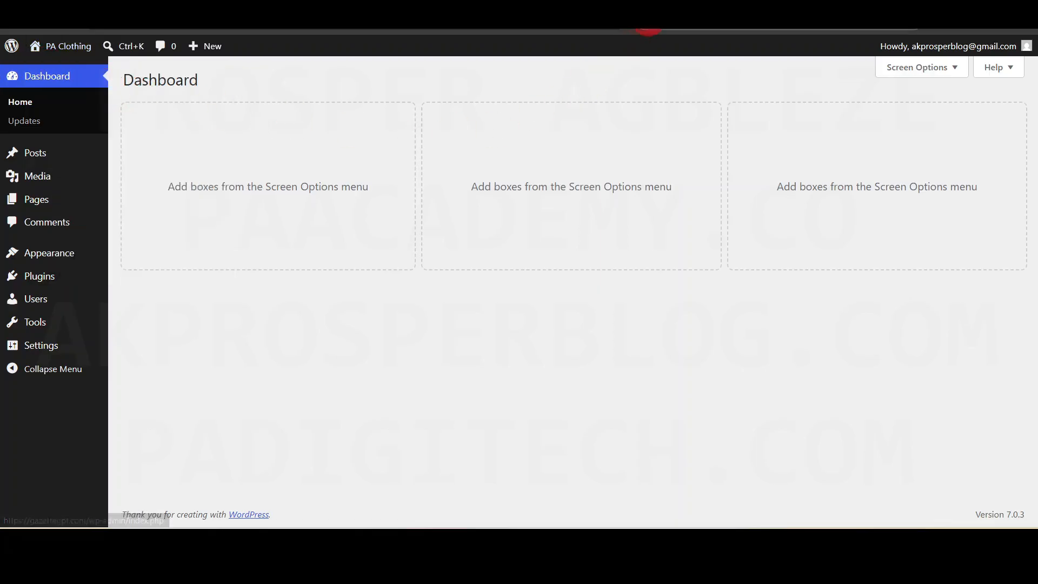
pyautogui.hotkey('ctrl', 'Tab')
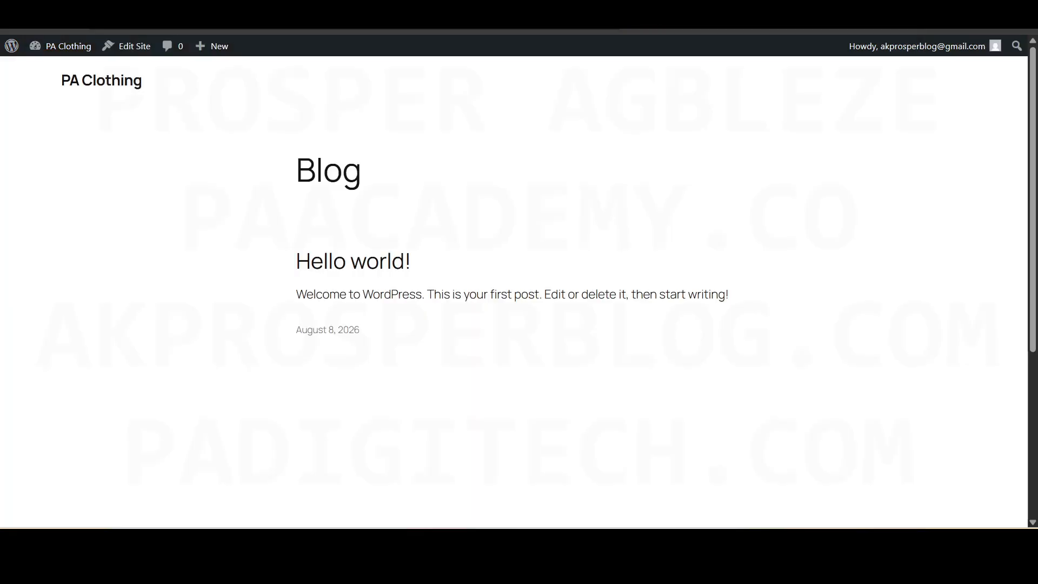
pyautogui.moveTo(1033, 177); pyautogui.dragTo(1031, 224)
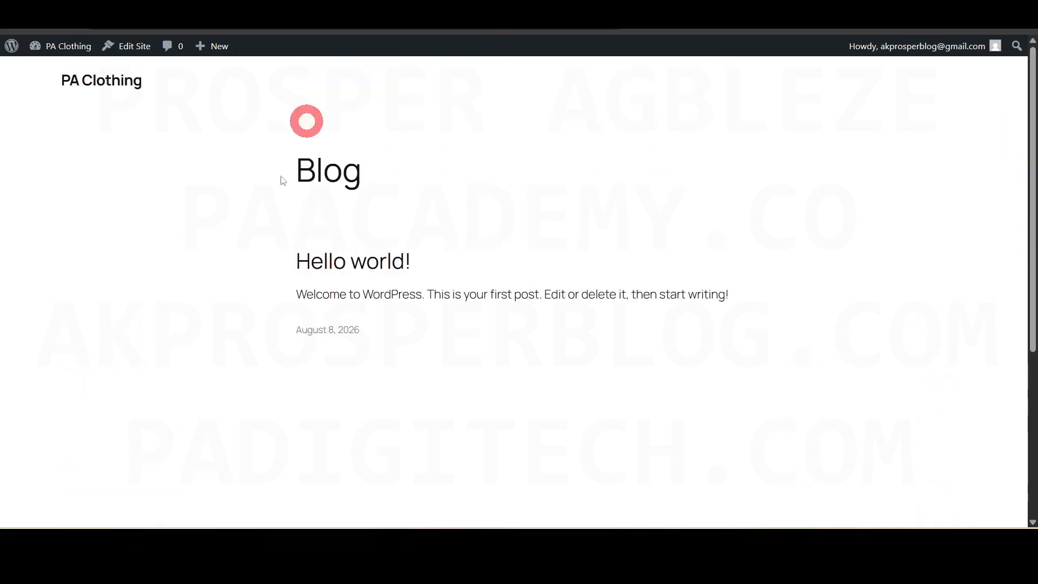
pyautogui.hotkey('ctrl', 'Tab')
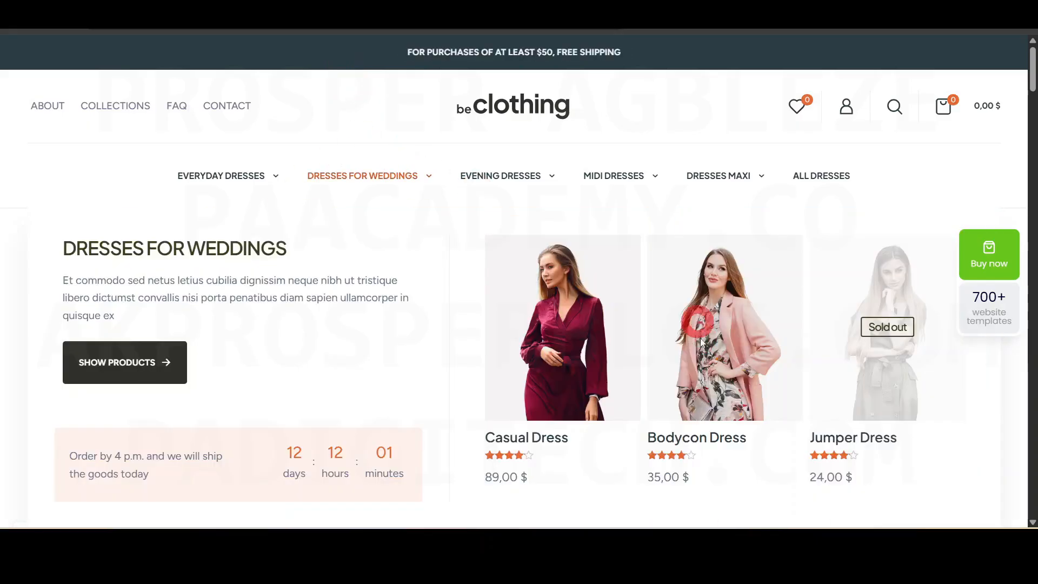
pyautogui.hotkey('ctrl', 'Tab')
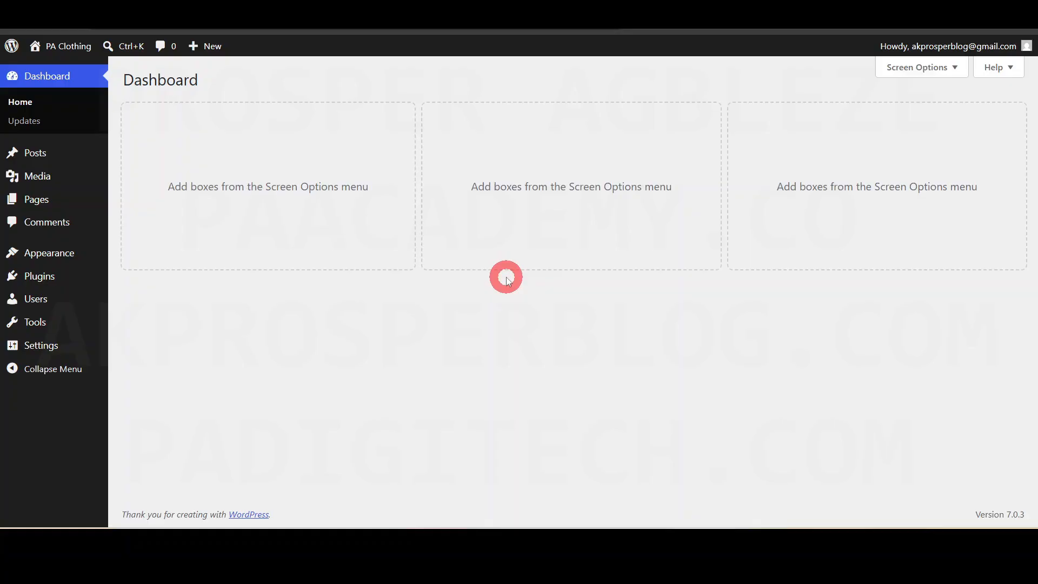
# - Glance at the live site's Blog page, then show the Appearance menu's Themes, Editor and Fonts options
pyautogui.hotkey('ctrl', 'Tab')
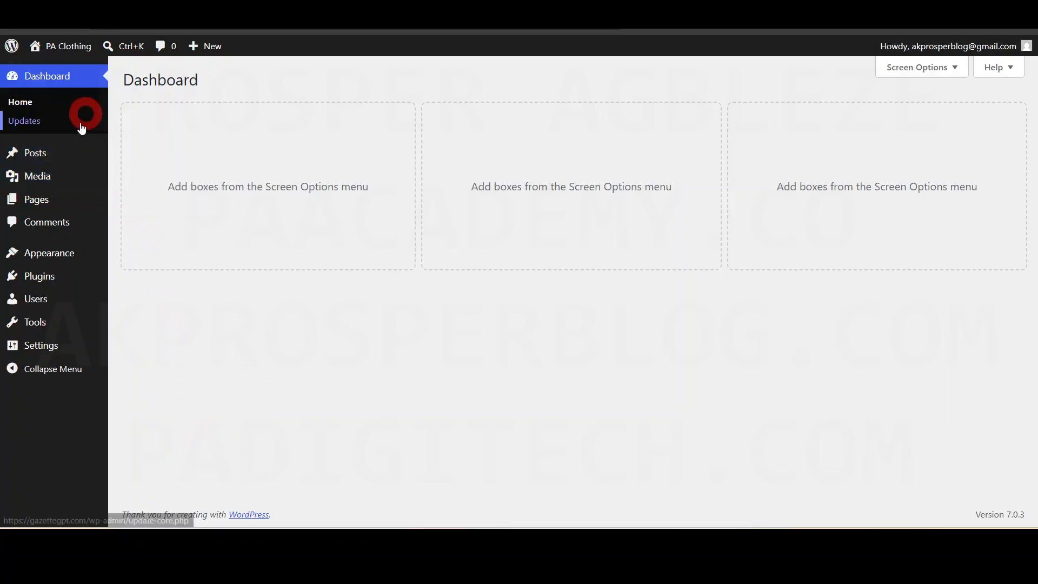
pyautogui.moveTo(46, 257)
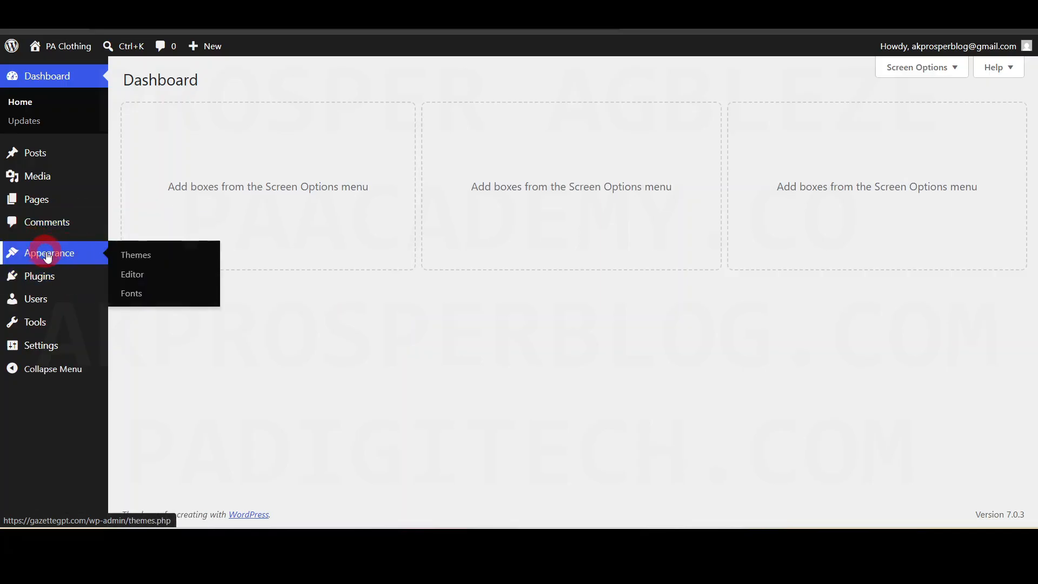
# - Activate the Twenty Twenty-Four theme from the installed themes
pyautogui.click(146, 258)
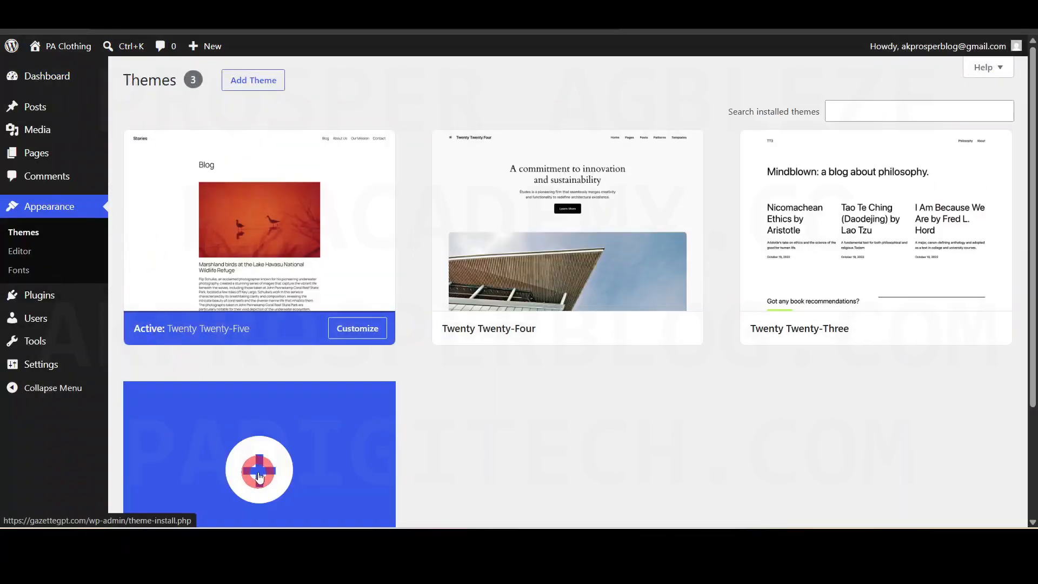
pyautogui.moveTo(317, 164)
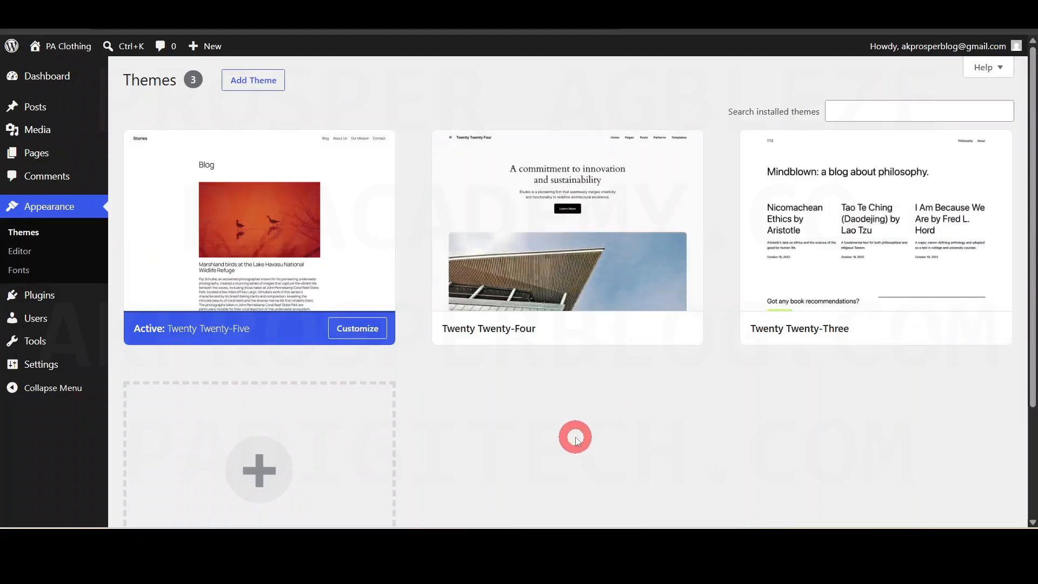
pyautogui.moveTo(546, 324)
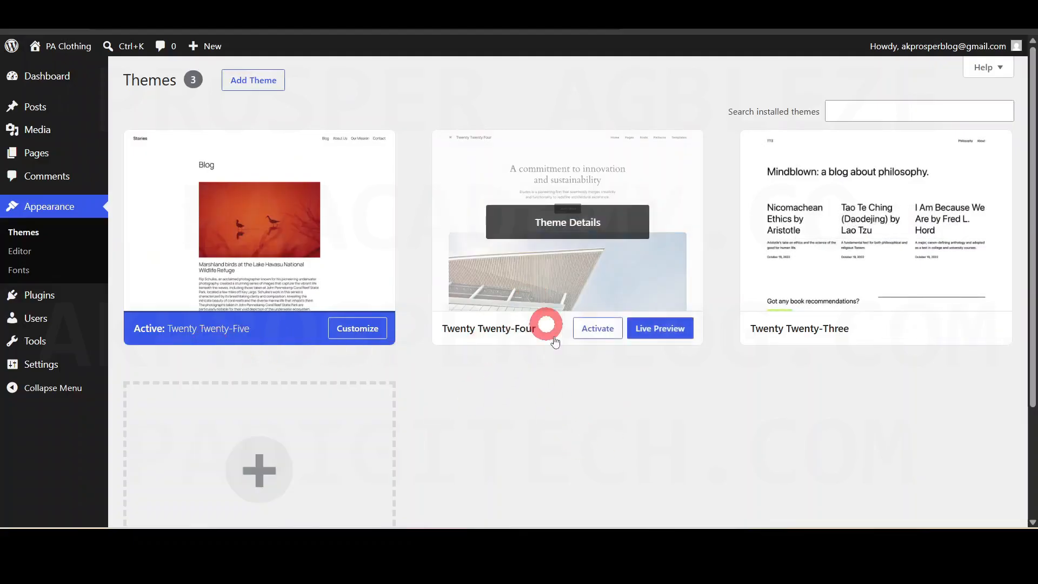
pyautogui.moveTo(227, 250)
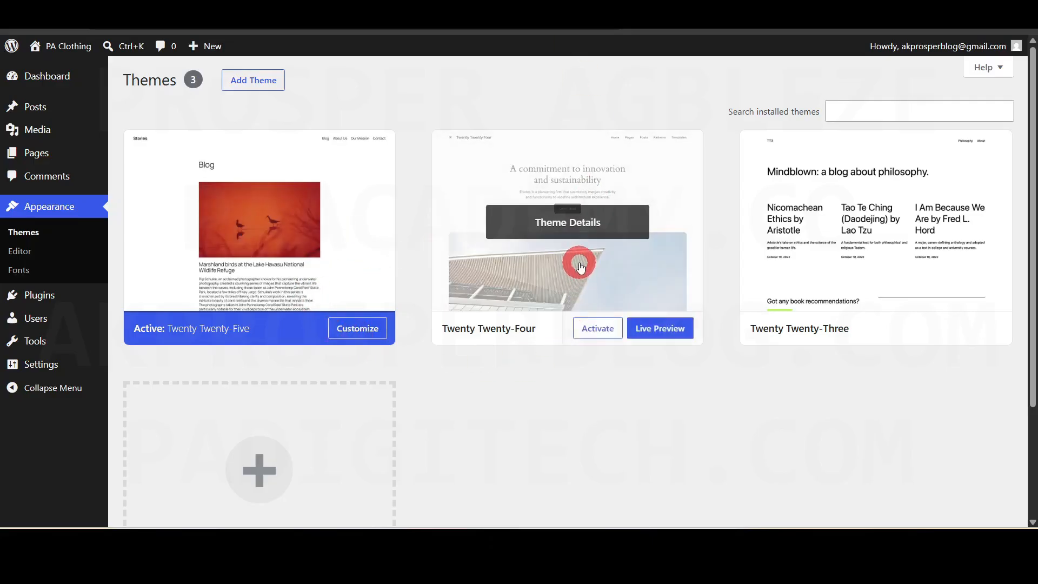
pyautogui.click(596, 330)
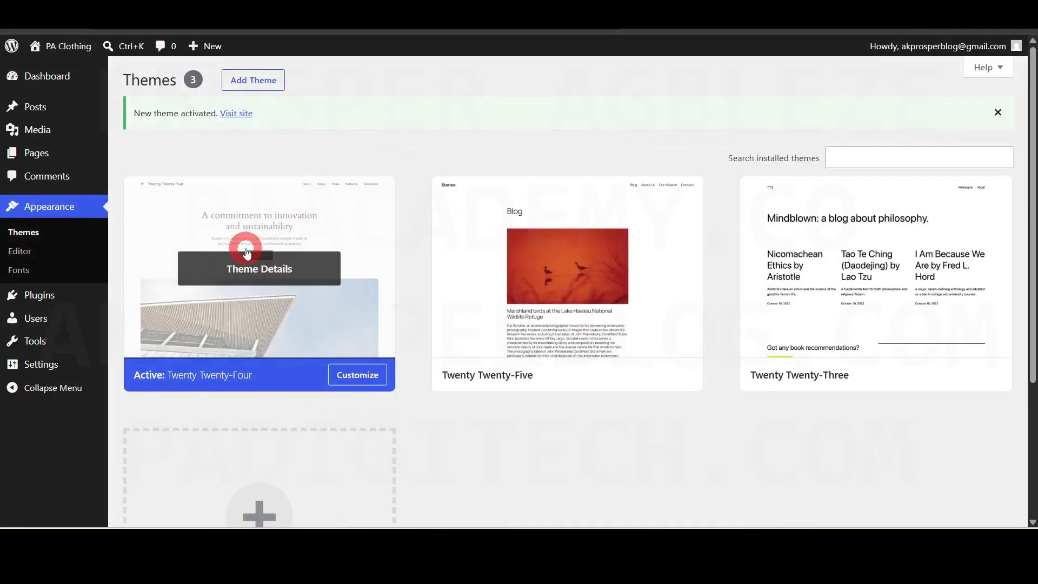
# - View the PA Clothing homepage in the live tab, then go to Add Themes in the admin
pyautogui.click(459, 8)
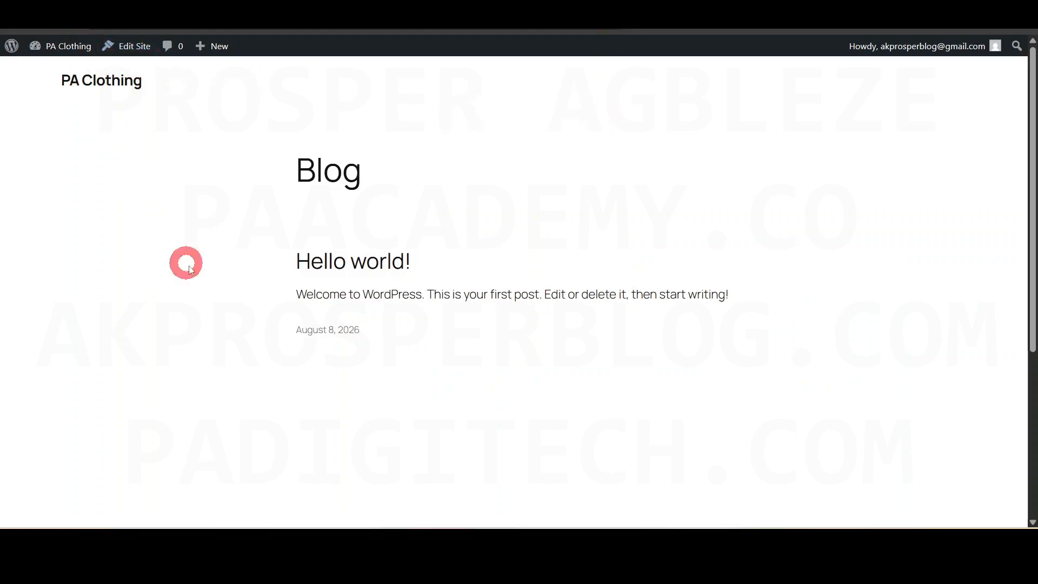
pyautogui.moveTo(1032, 89); pyautogui.dragTo(1033, 66)
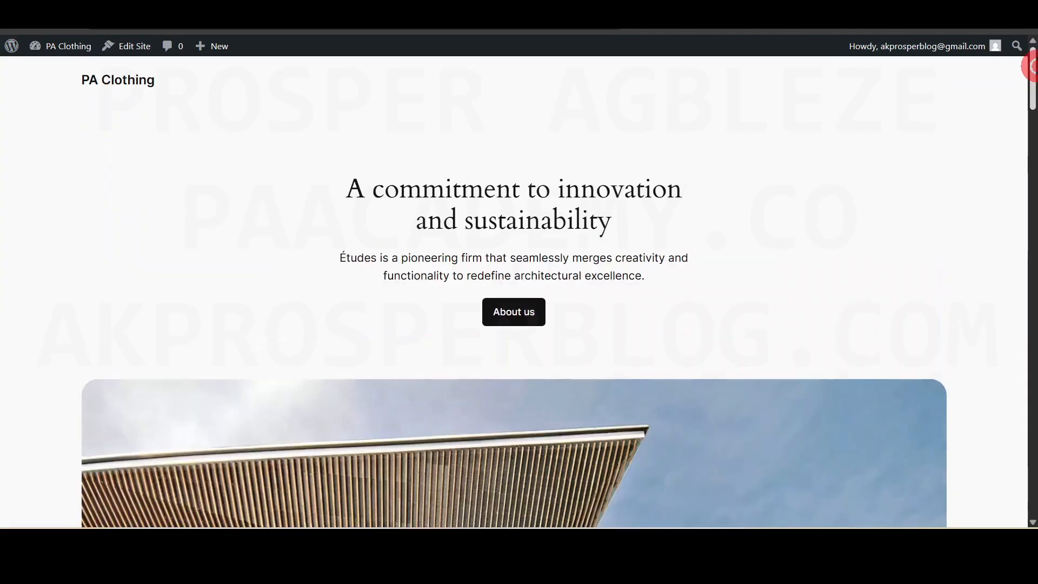
pyautogui.hotkey('ctrl', 'Tab')
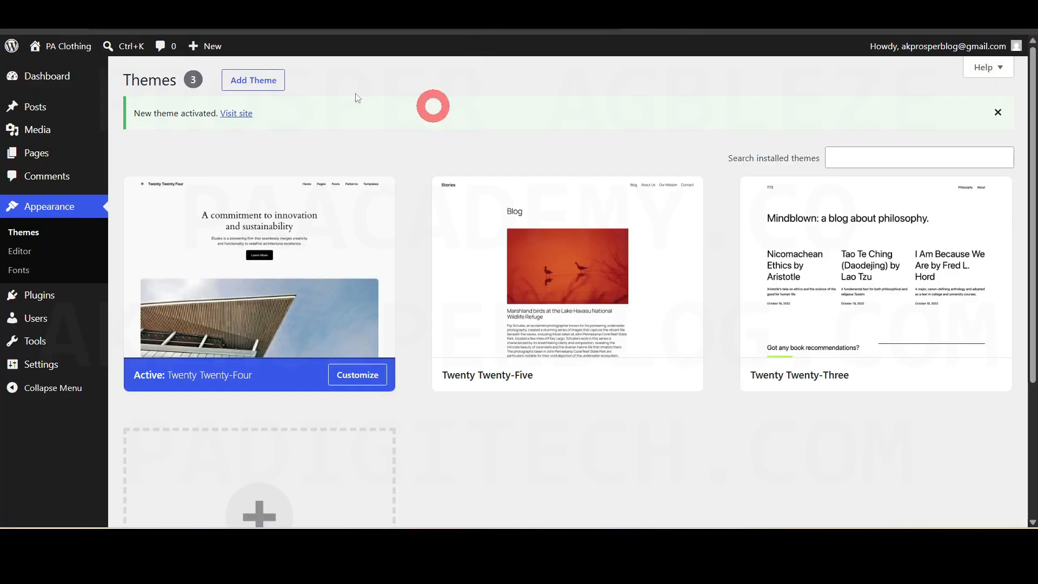
pyautogui.moveTo(702, 301)
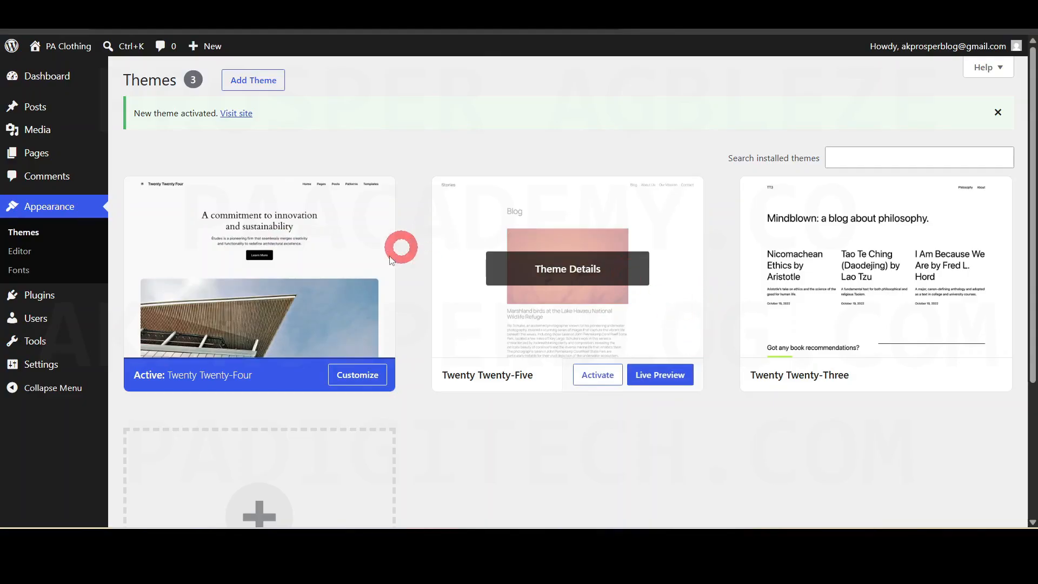
pyautogui.click(256, 87)
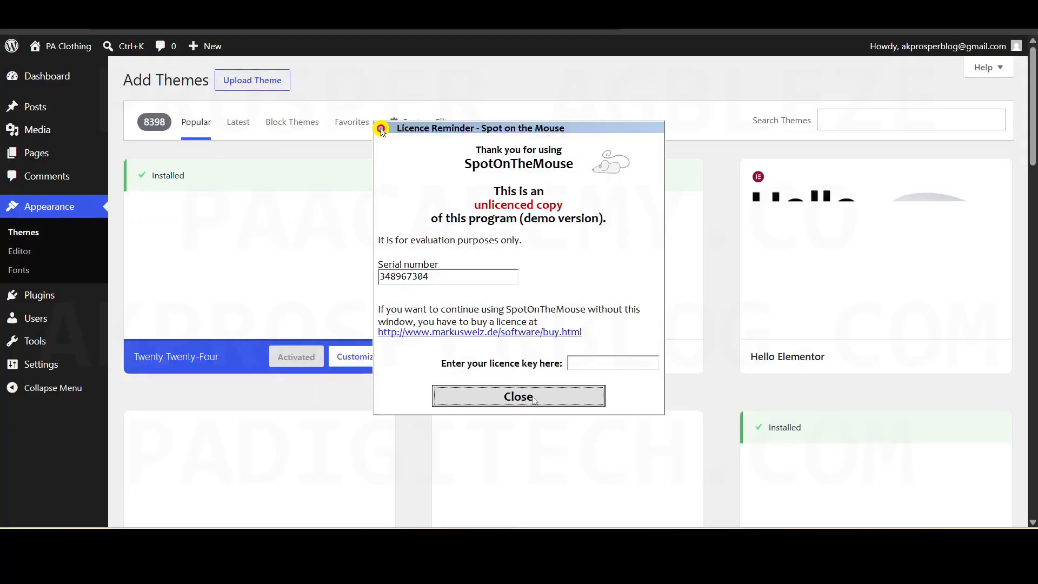
# - Dismiss the licence popup, reveal the theme zip upload form, and glance at the be clothing demo
pyautogui.click(520, 396)
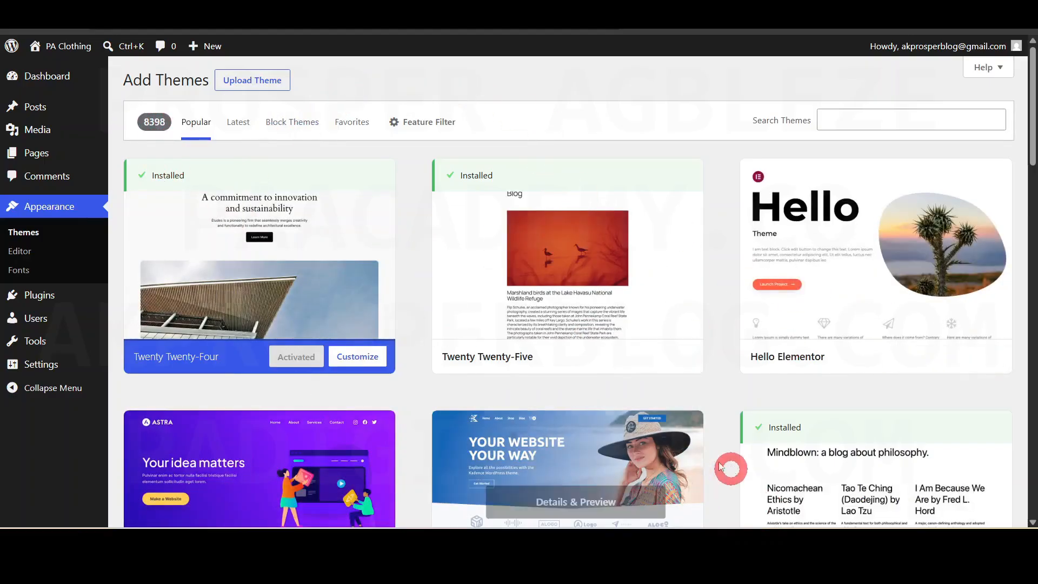
pyautogui.click(264, 89)
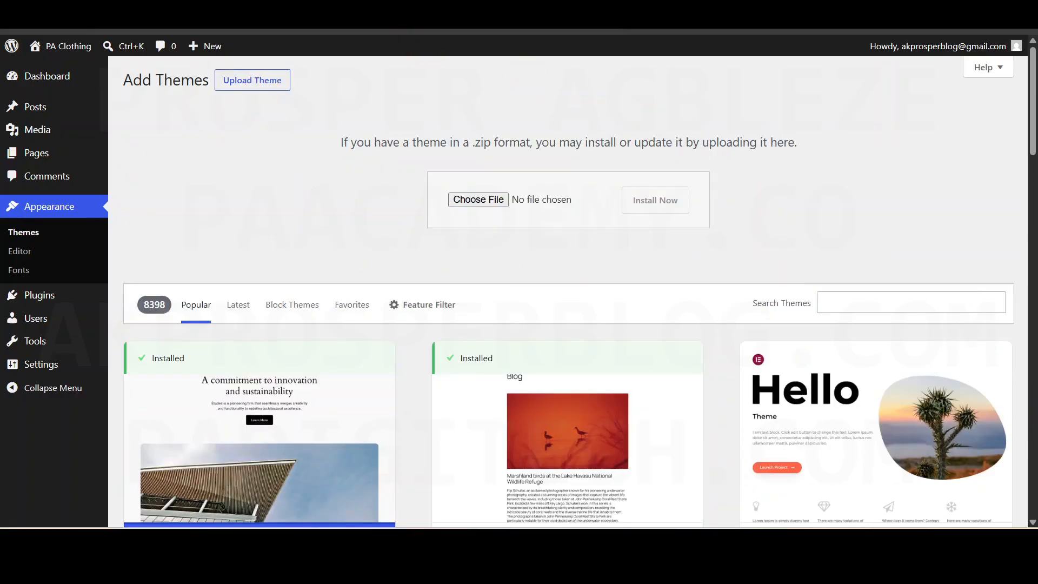
pyautogui.click(378, 10)
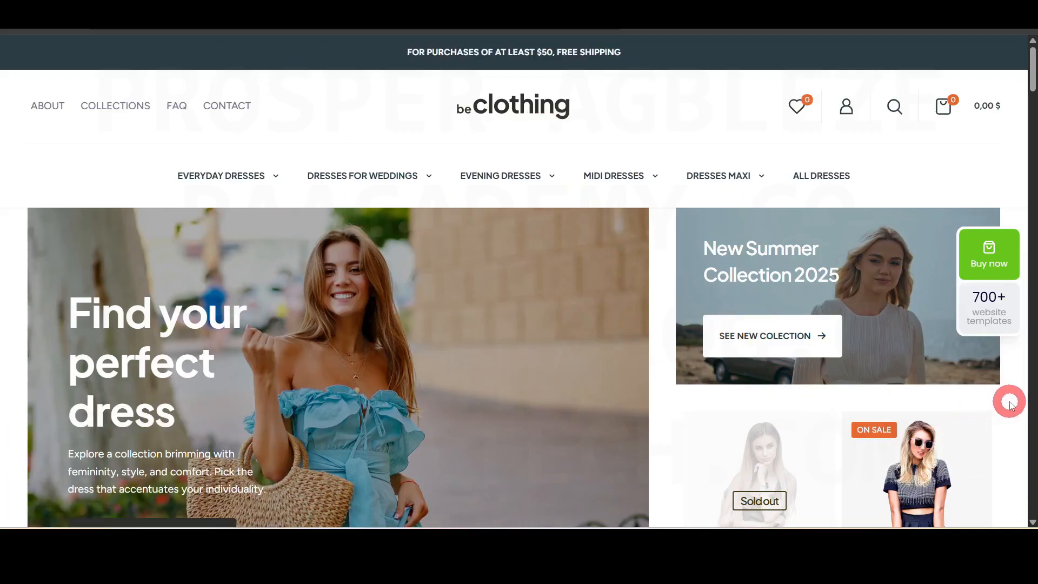
pyautogui.click(270, 9)
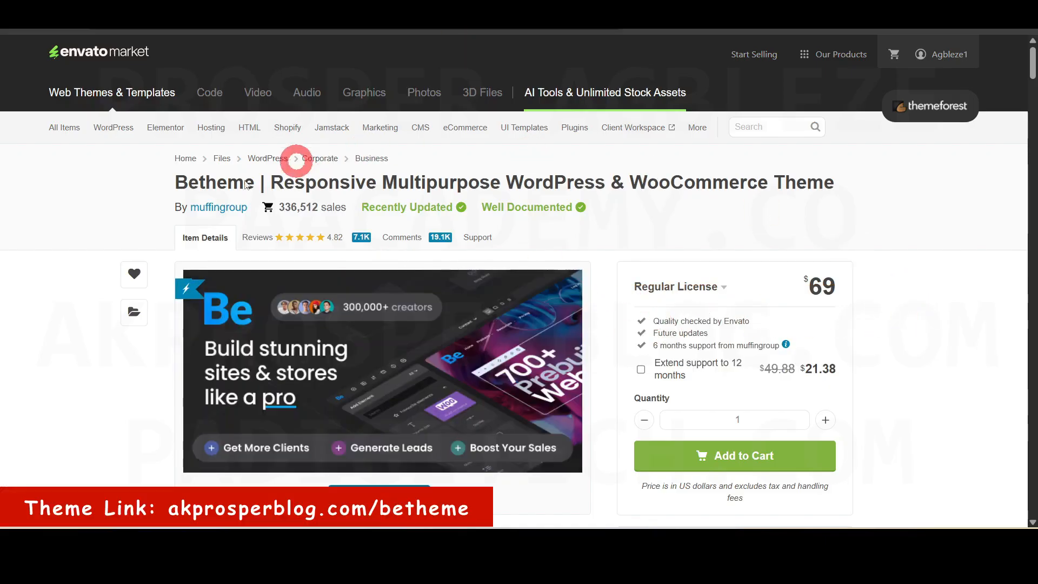
# - Add Betheme with the $69 Regular License to the Envato Market cart
pyautogui.moveTo(172, 184); pyautogui.dragTo(834, 182)
pyautogui.click(926, 255)
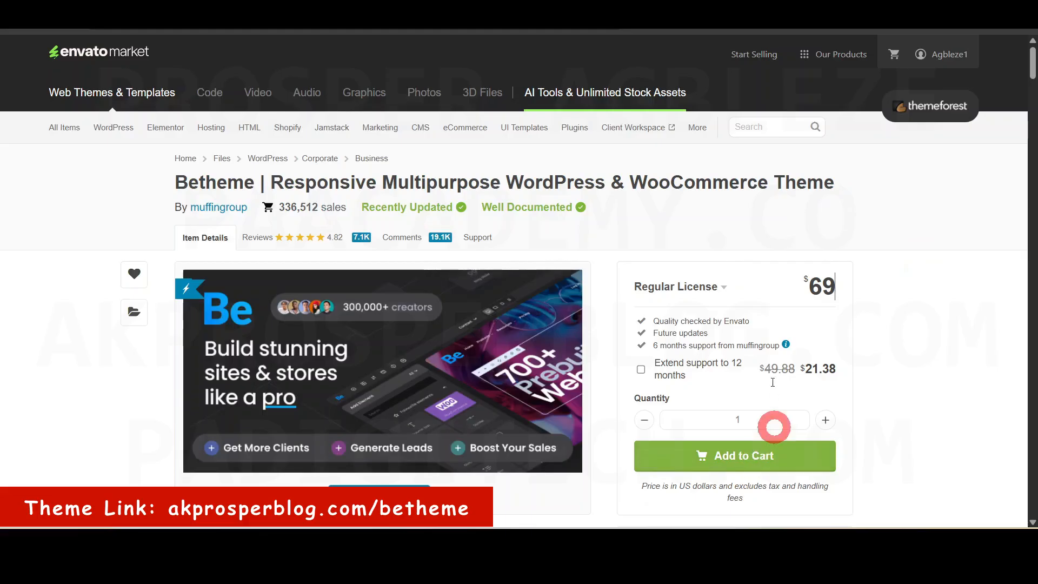
pyautogui.click(746, 459)
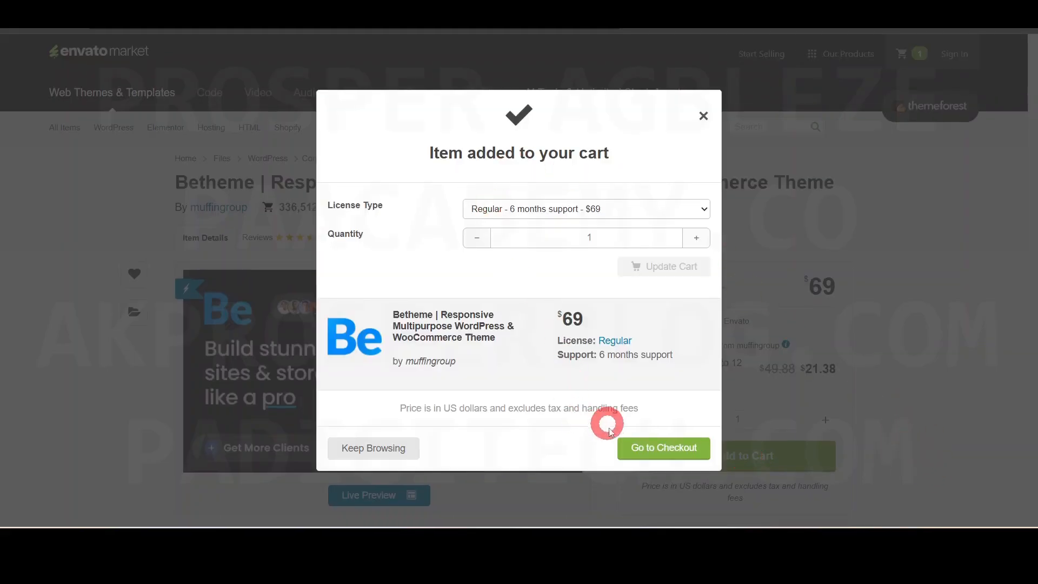
# - Check out with e-mail and view Betheme's download options, including licence certificate and purchase code
pyautogui.click(661, 446)
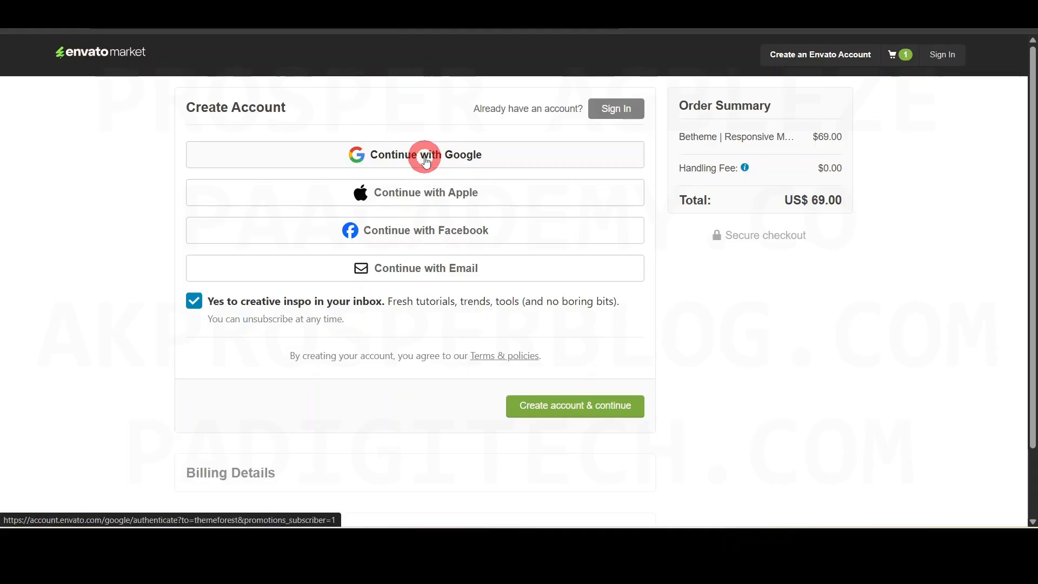
pyautogui.click(414, 269)
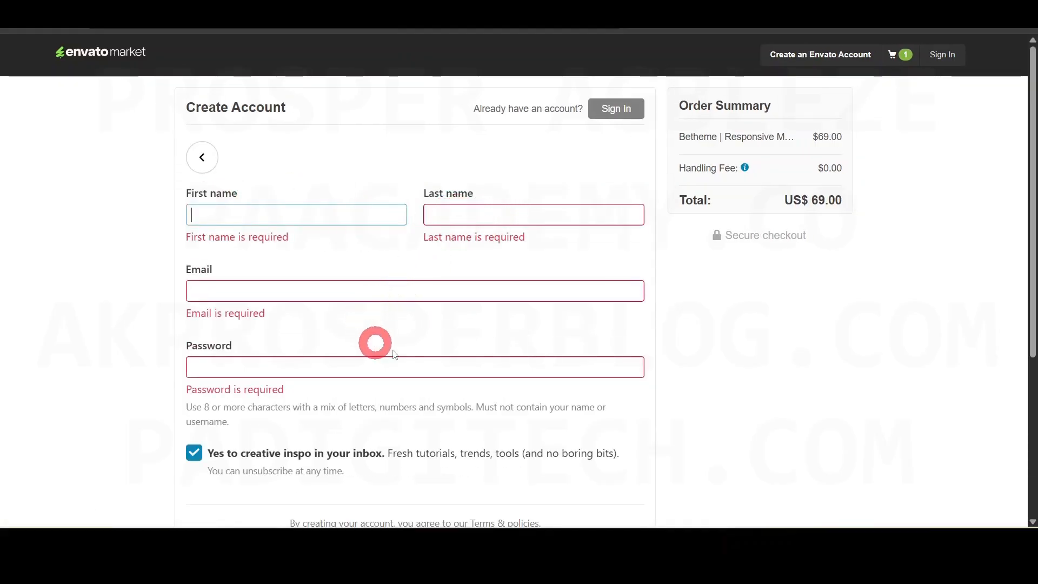
pyautogui.scroll(-2, 419, 359)
pyautogui.moveTo(1032, 309); pyautogui.dragTo(1030, 408)
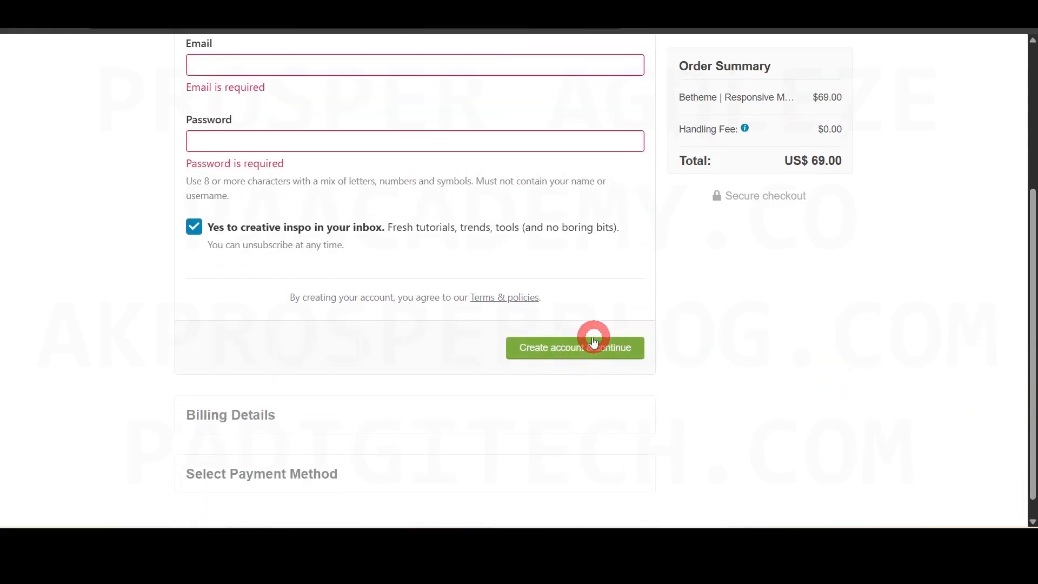
pyautogui.moveTo(1025, 282); pyautogui.dragTo(1028, 327)
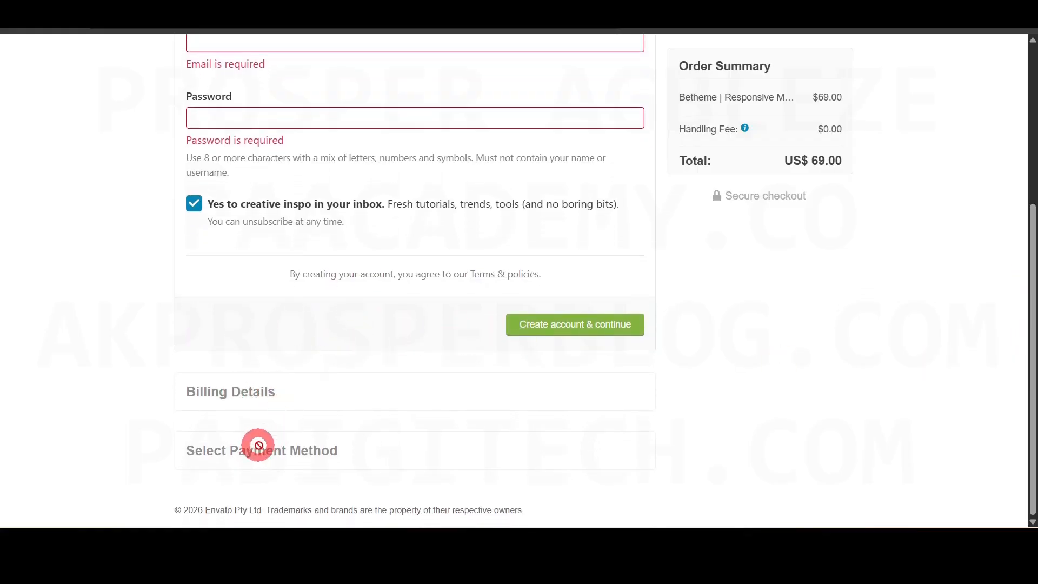
pyautogui.moveTo(1032, 330); pyautogui.dragTo(1030, 168)
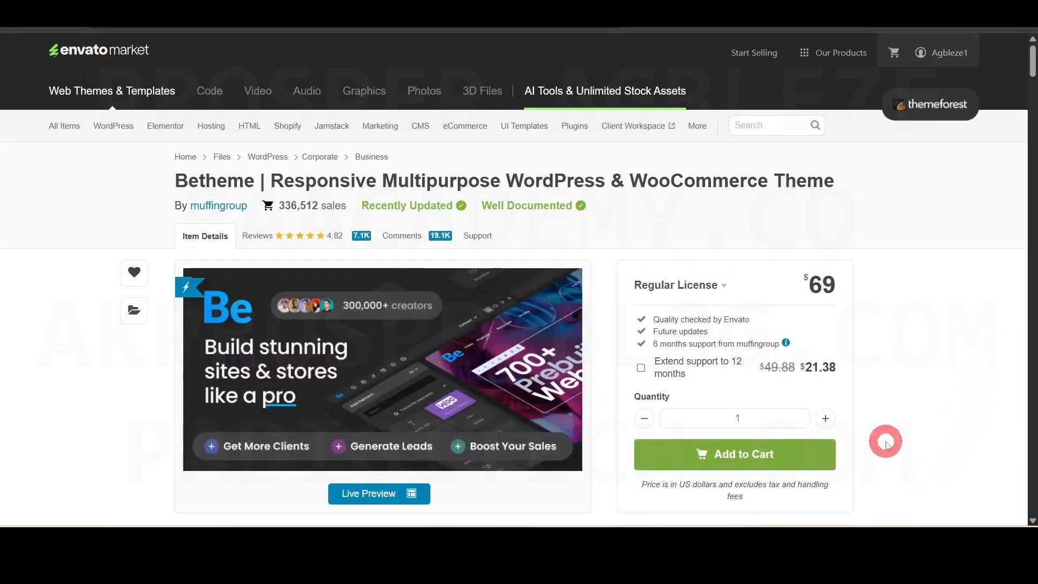
pyautogui.moveTo(923, 52)
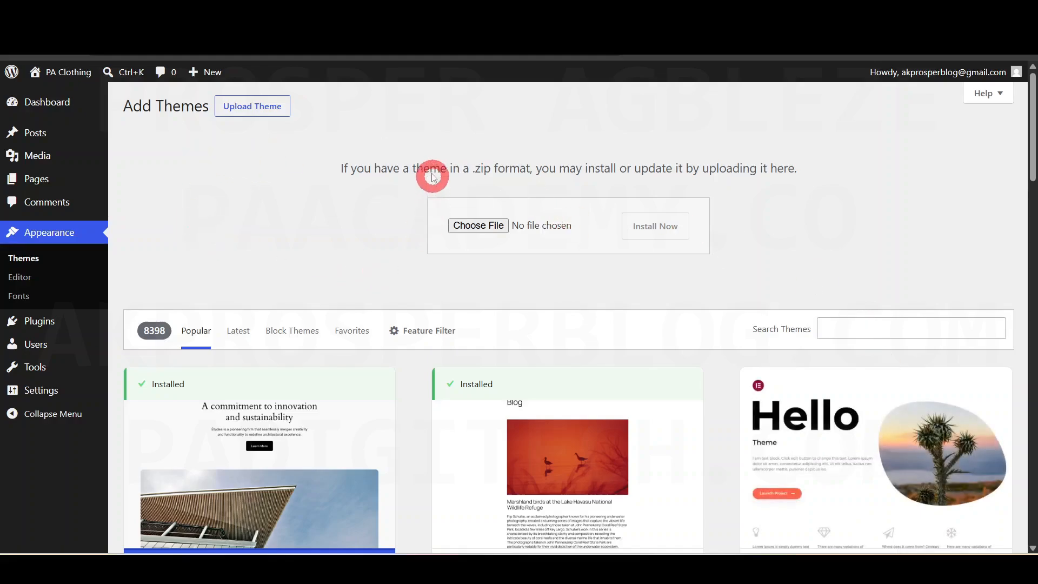
# - Upload betheme.zip from Downloads, install it, and activate the Betheme theme
pyautogui.click(483, 229)
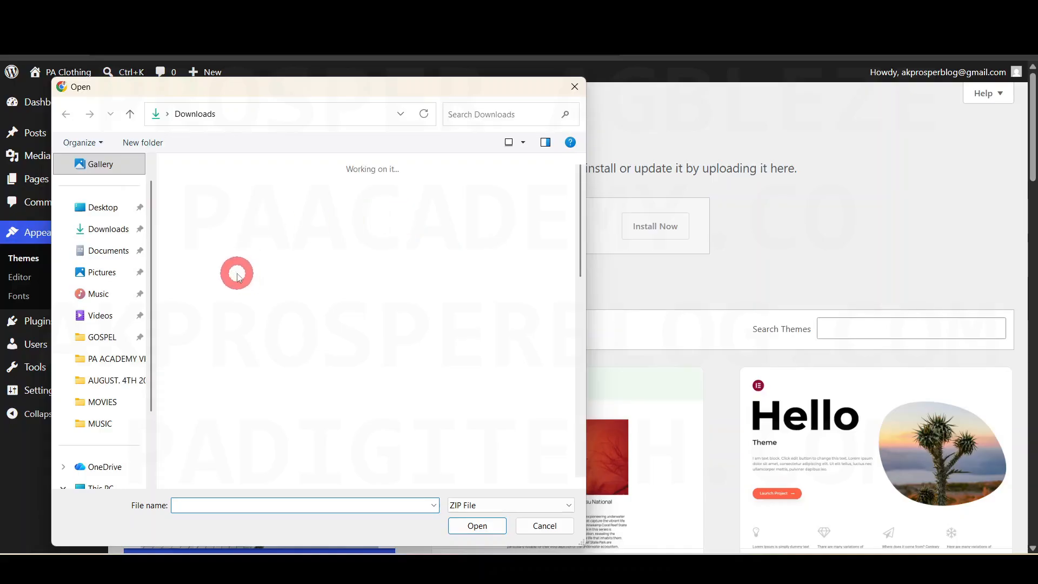
pyautogui.click(205, 208)
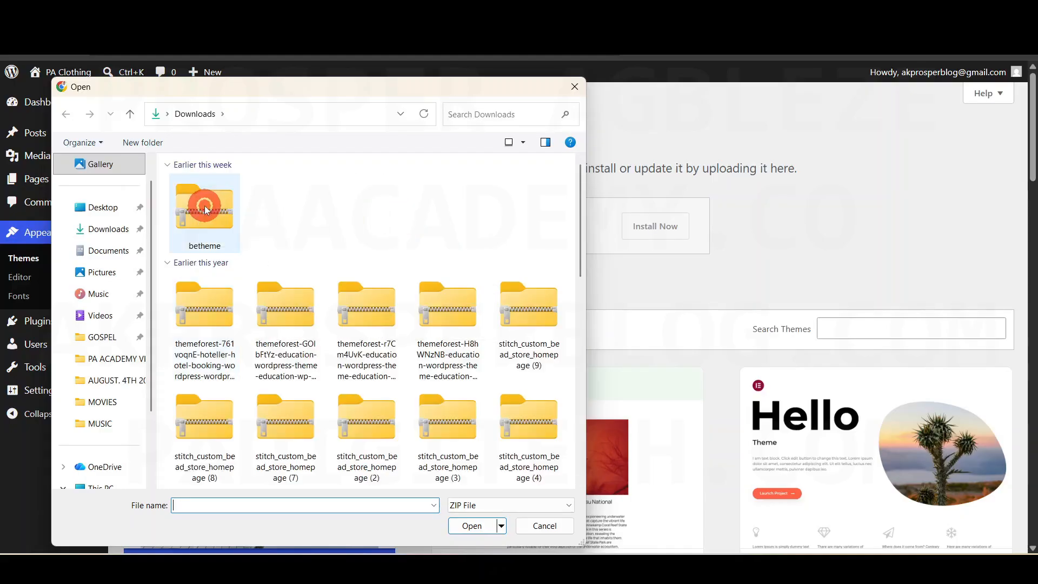
pyautogui.click(472, 526)
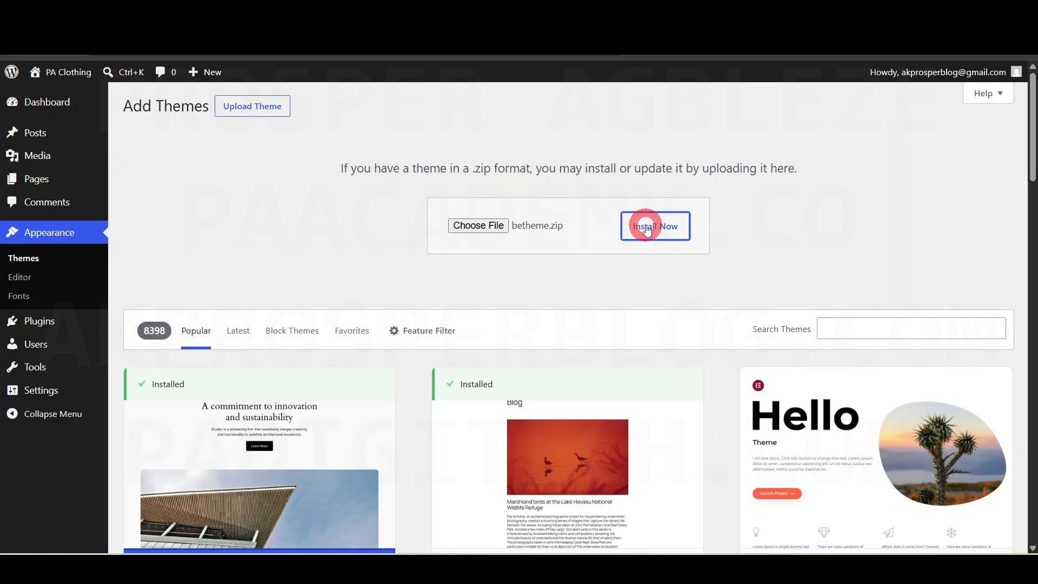
pyautogui.click(647, 228)
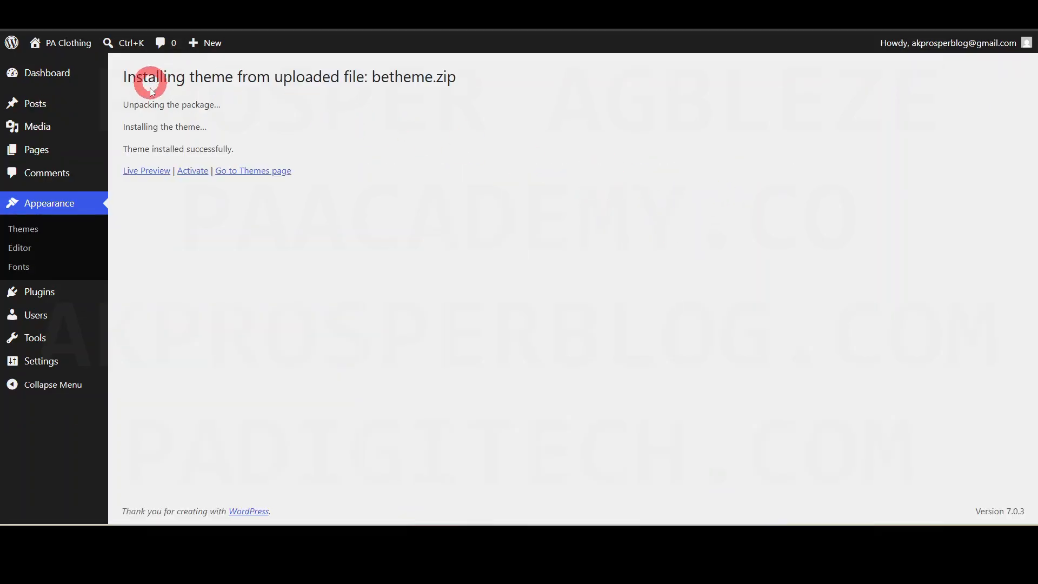
pyautogui.click(193, 171)
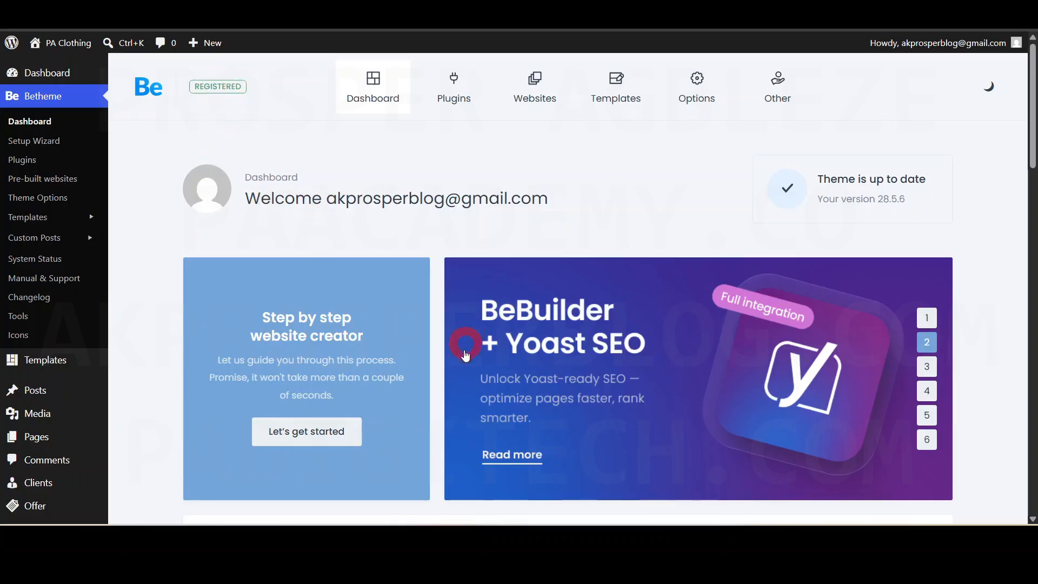
# - Confirm Betheme's License Key Details show an active lifetime licence, then open the licence PDF
pyautogui.scroll(-5, 466, 351)
pyautogui.scroll(1, 465, 351)
pyautogui.scroll(-1, 463, 352)
pyautogui.scroll(-4, 464, 351)
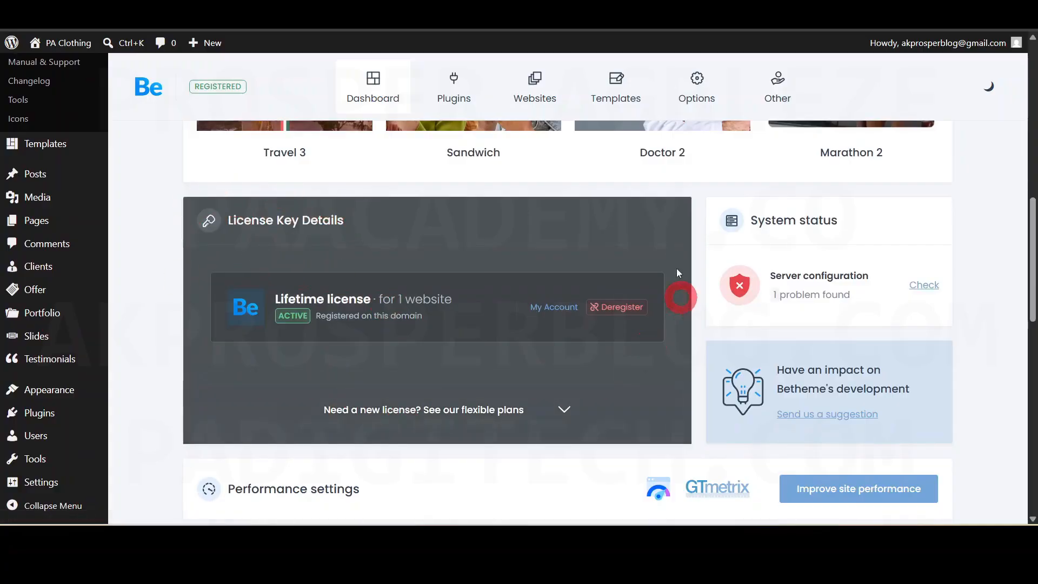
pyautogui.scroll(1, 341, 357)
pyautogui.scroll(-1, 343, 361)
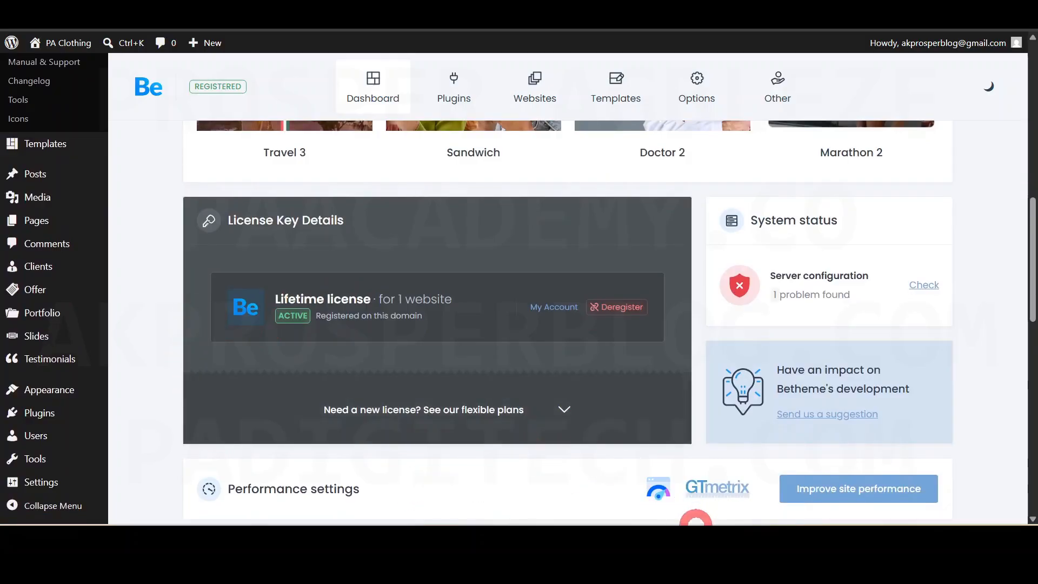
pyautogui.moveTo(689, 522)
pyautogui.click(689, 492)
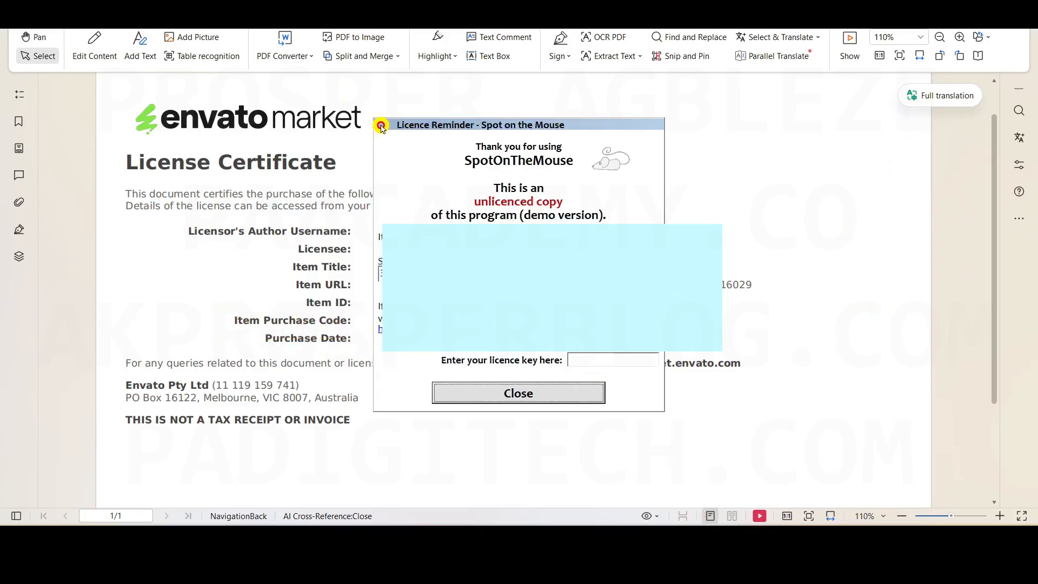
# - Dismiss the reminder popup over the licence certificate PDF and return to the browser
pyautogui.click(533, 392)
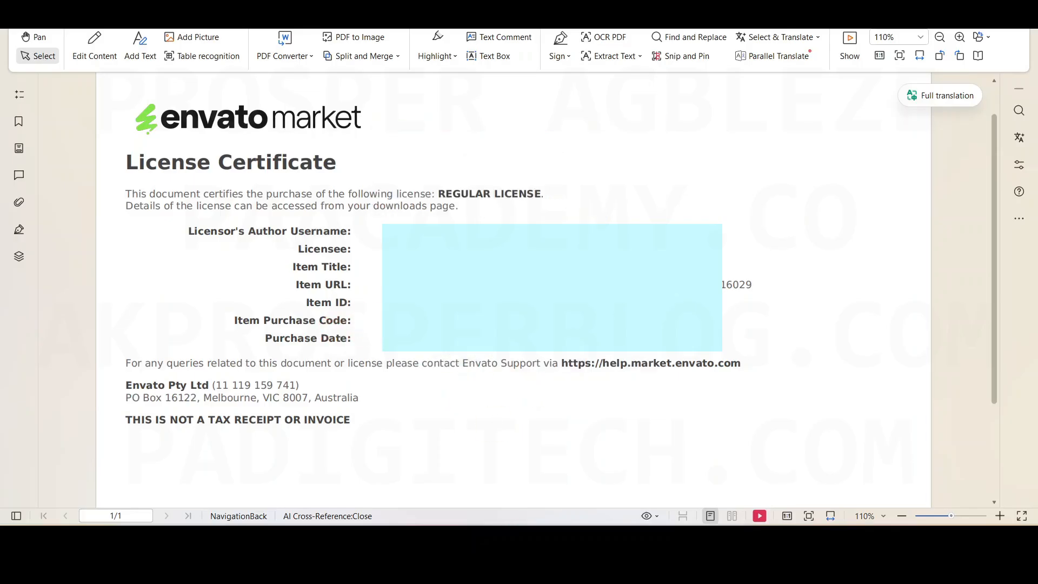
pyautogui.hotkey('alt', 'Tab')
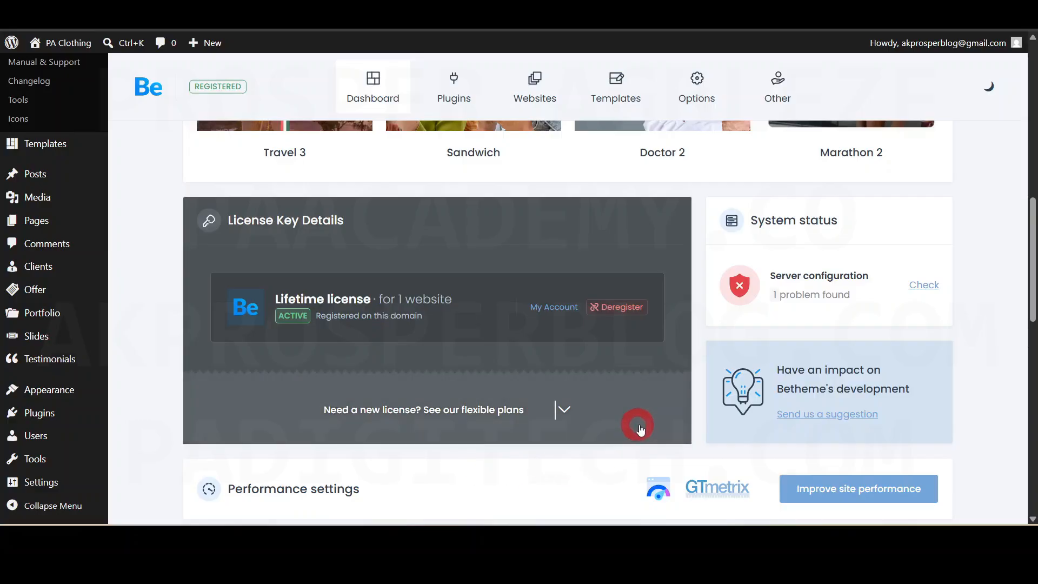
# - Scroll the Betheme dashboard down through its sections to the integrations and back up
pyautogui.moveTo(1031, 286); pyautogui.dragTo(1031, 116)
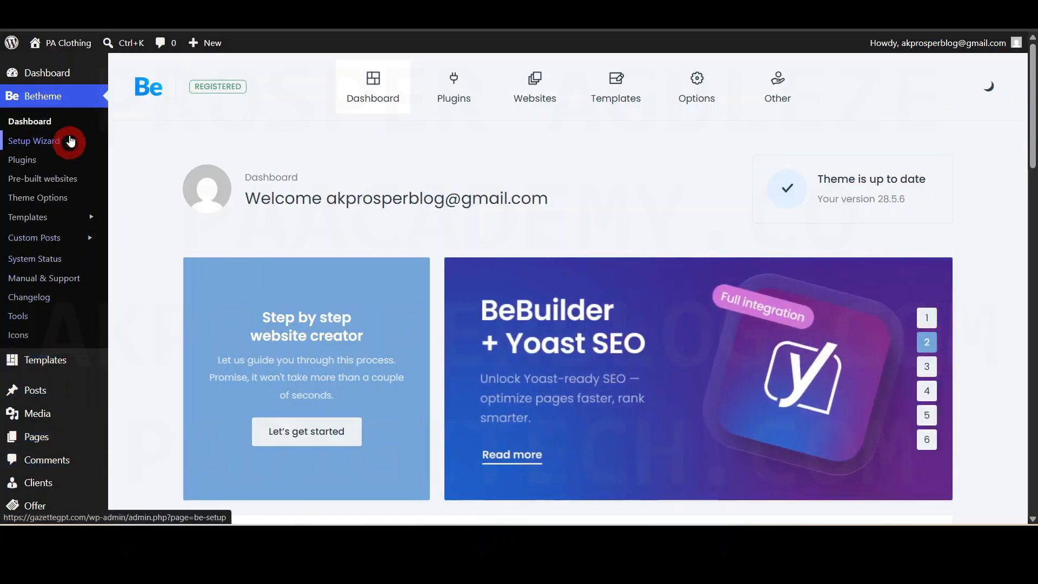
pyautogui.scroll(-3, 69, 127)
pyautogui.scroll(-2, 68, 163)
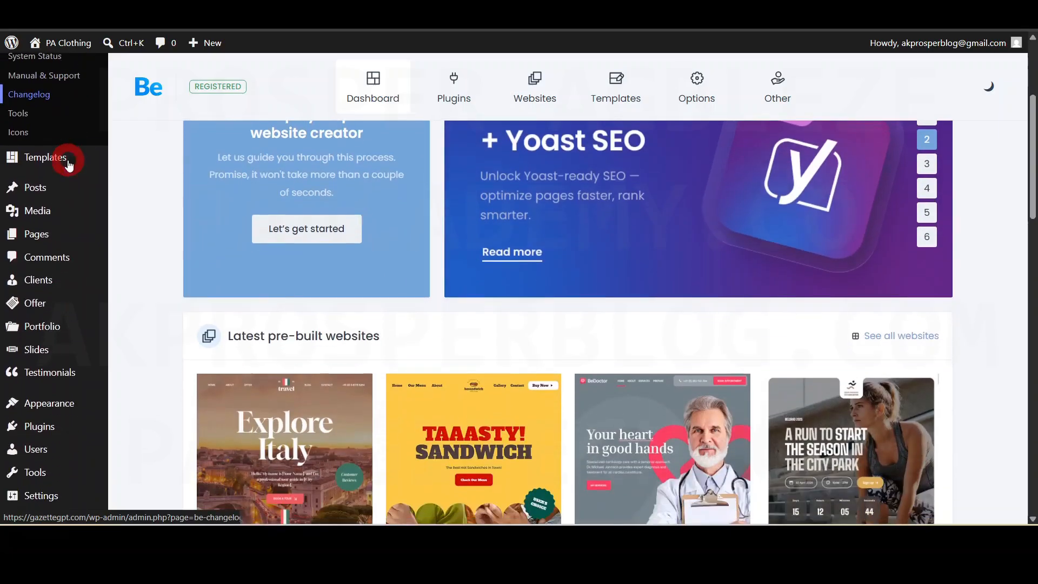
pyautogui.scroll(-2, 68, 162)
pyautogui.scroll(-2, 68, 163)
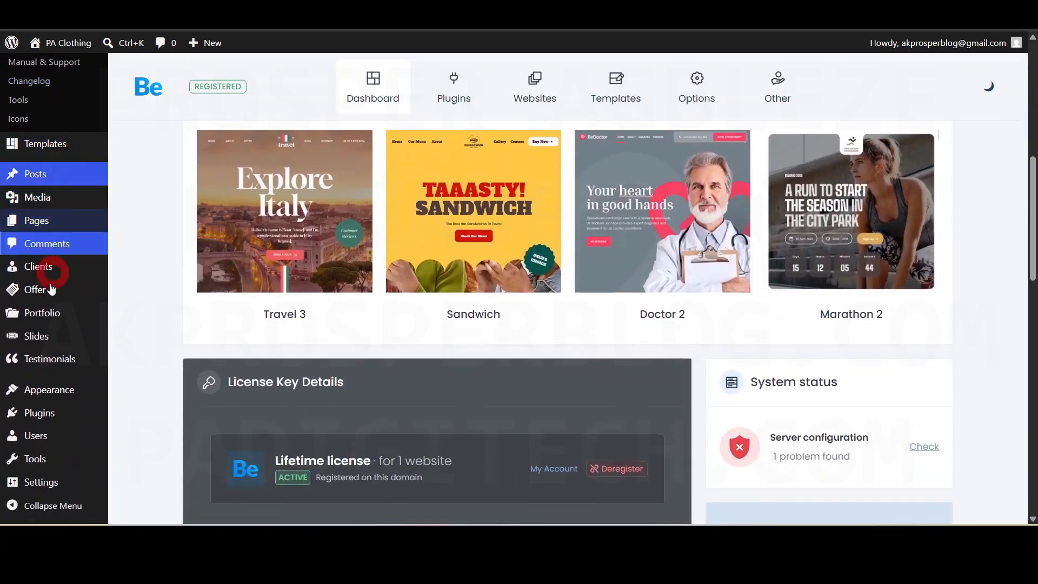
pyautogui.scroll(3, 50, 307)
pyautogui.scroll(-3, 42, 481)
pyautogui.scroll(-6, 46, 470)
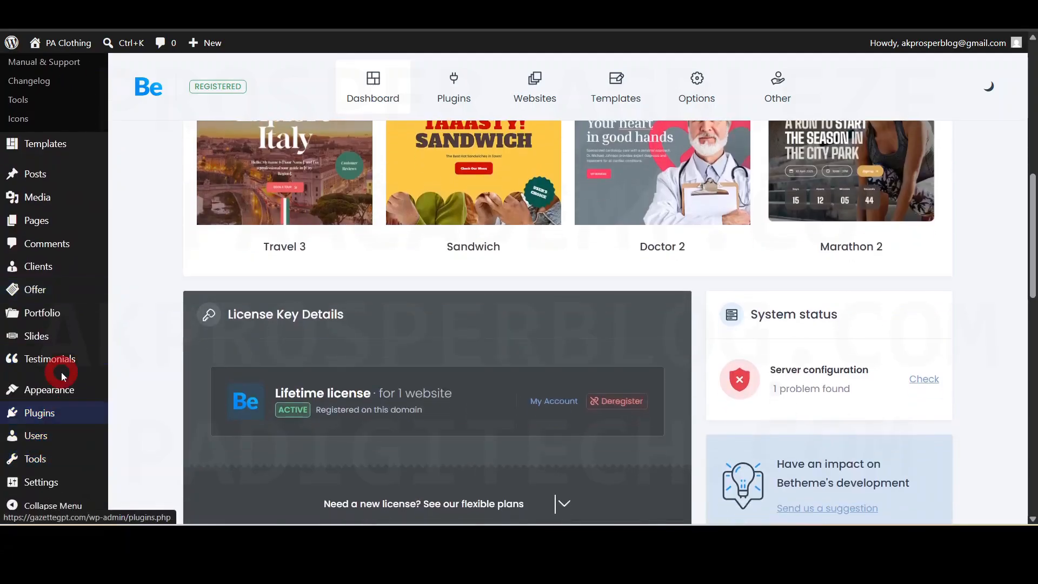
pyautogui.scroll(-7, 62, 474)
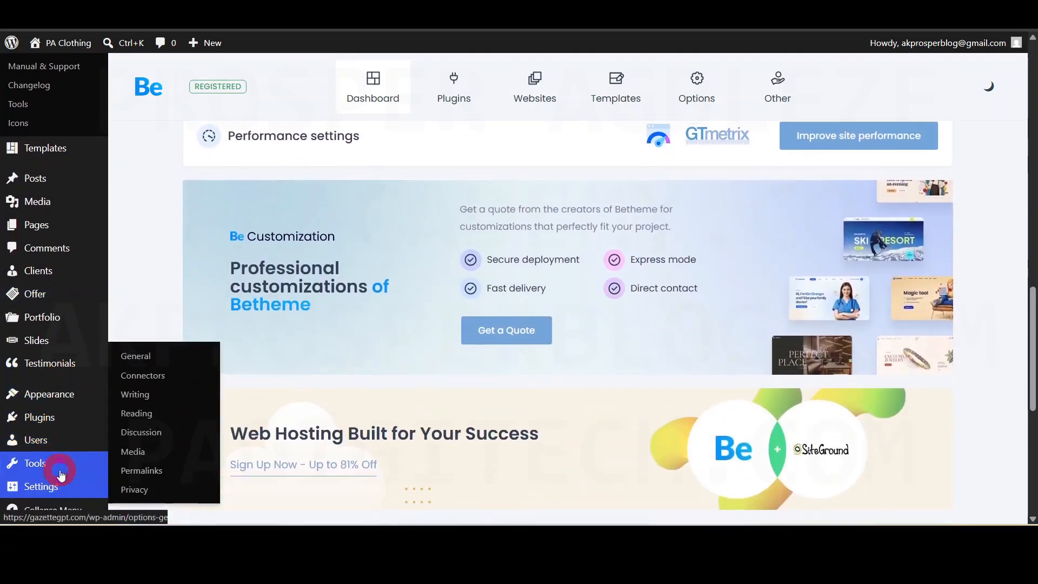
pyautogui.scroll(-3, 61, 474)
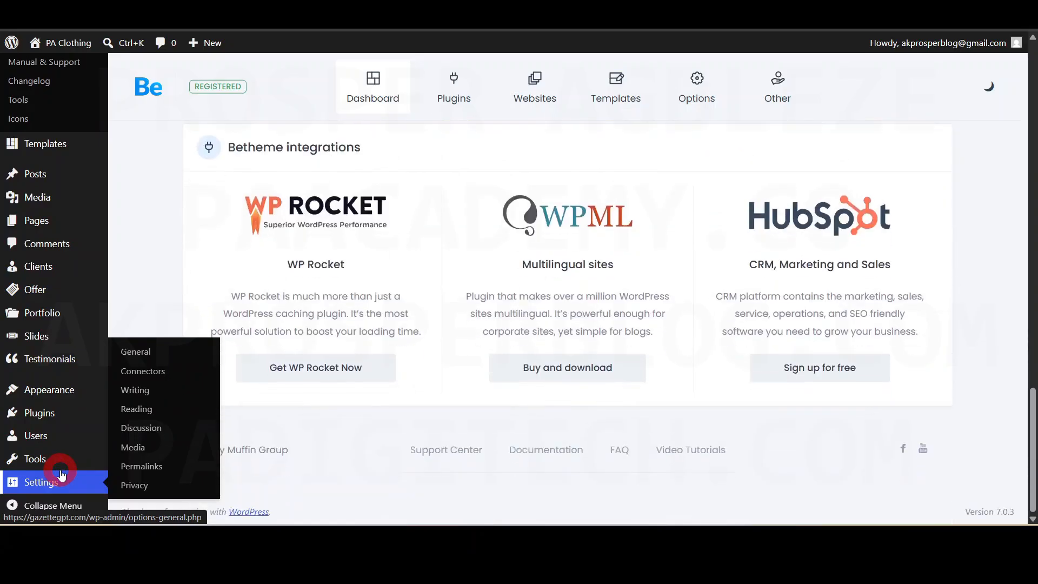
pyautogui.scroll(8, 61, 474)
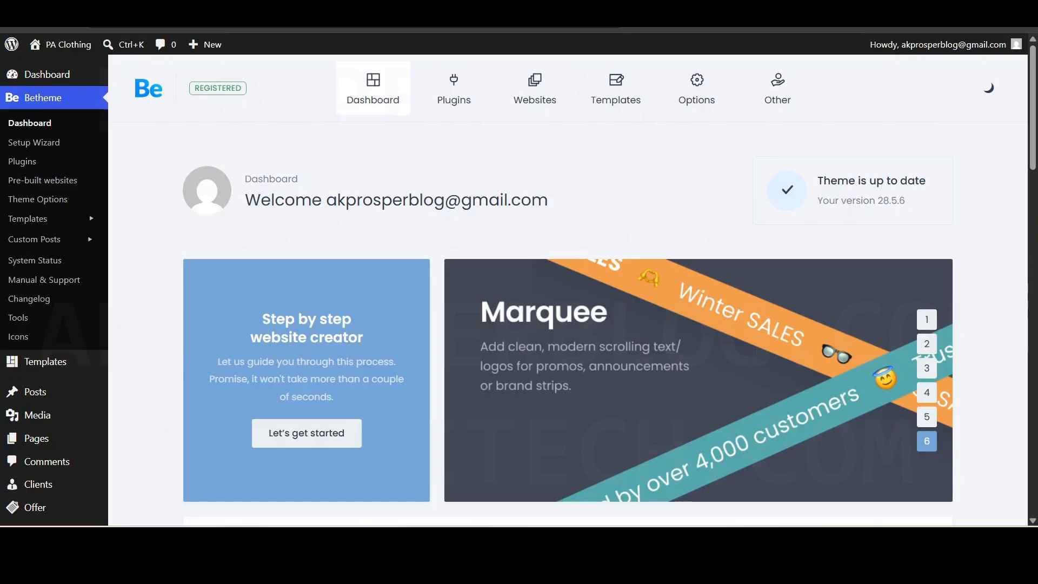
# - Open the library of 749 pre-built websites, browse the grid, and select Clothing 3
pyautogui.click(535, 86)
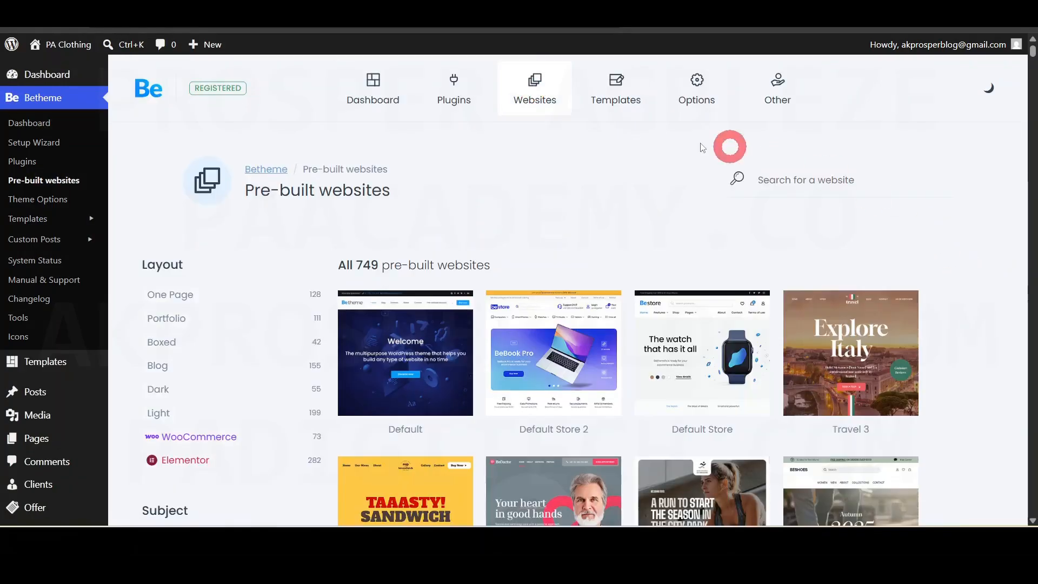
pyautogui.moveTo(365, 265); pyautogui.dragTo(492, 265)
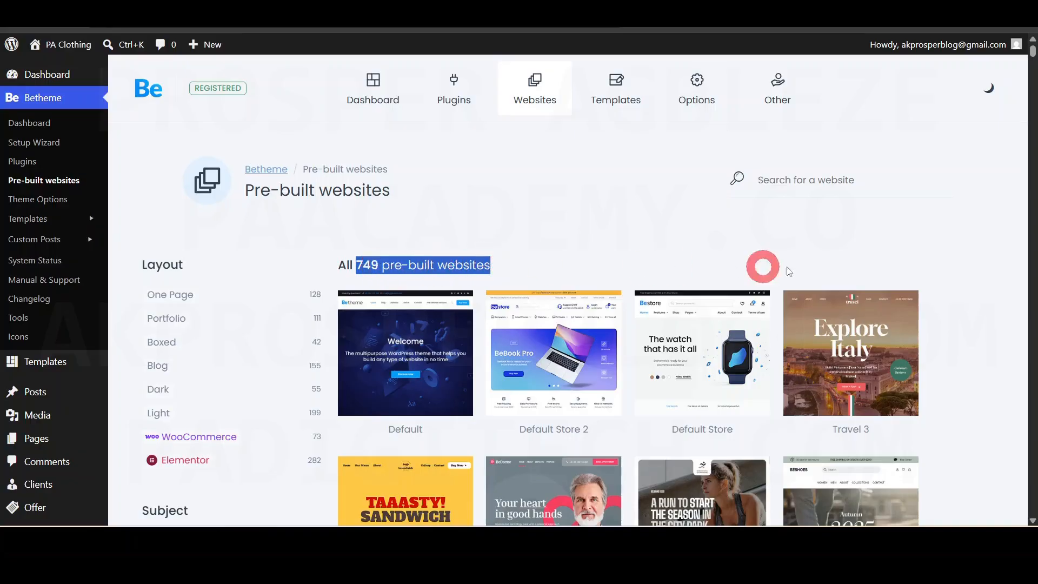
pyautogui.click(965, 246)
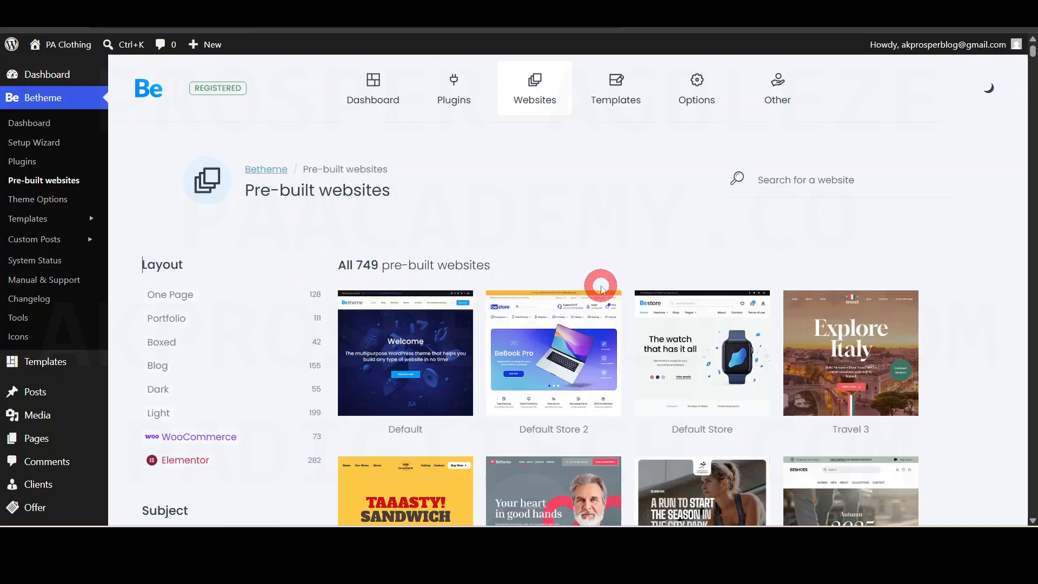
pyautogui.scroll(-1, 979, 298)
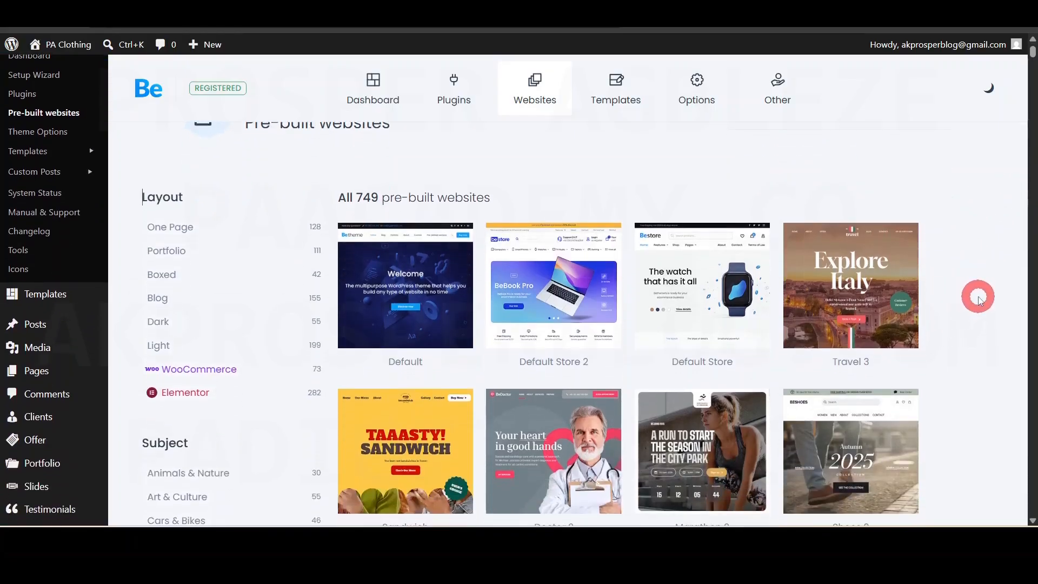
pyautogui.scroll(-6, 978, 299)
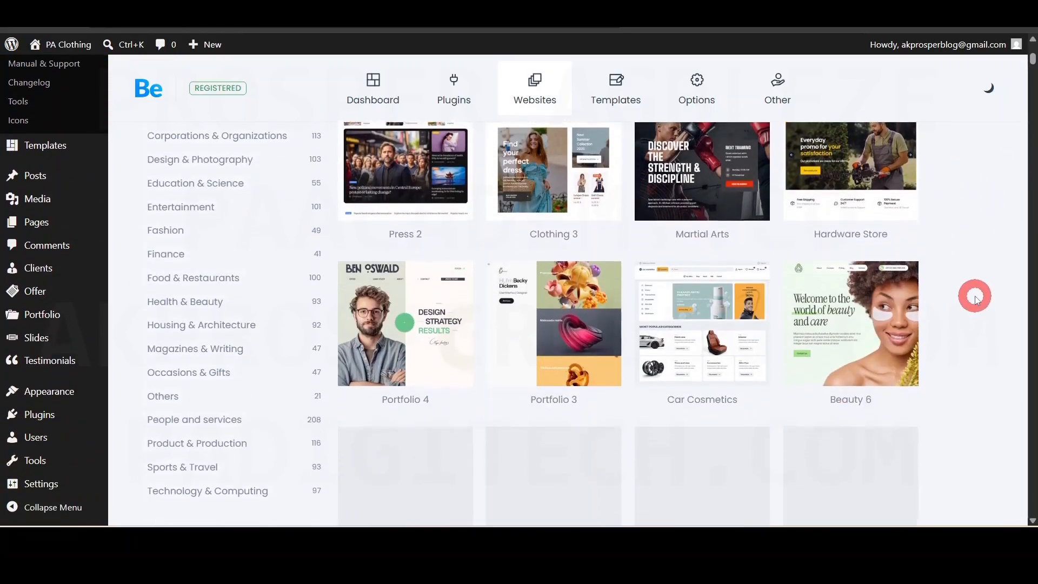
pyautogui.scroll(-5, 977, 299)
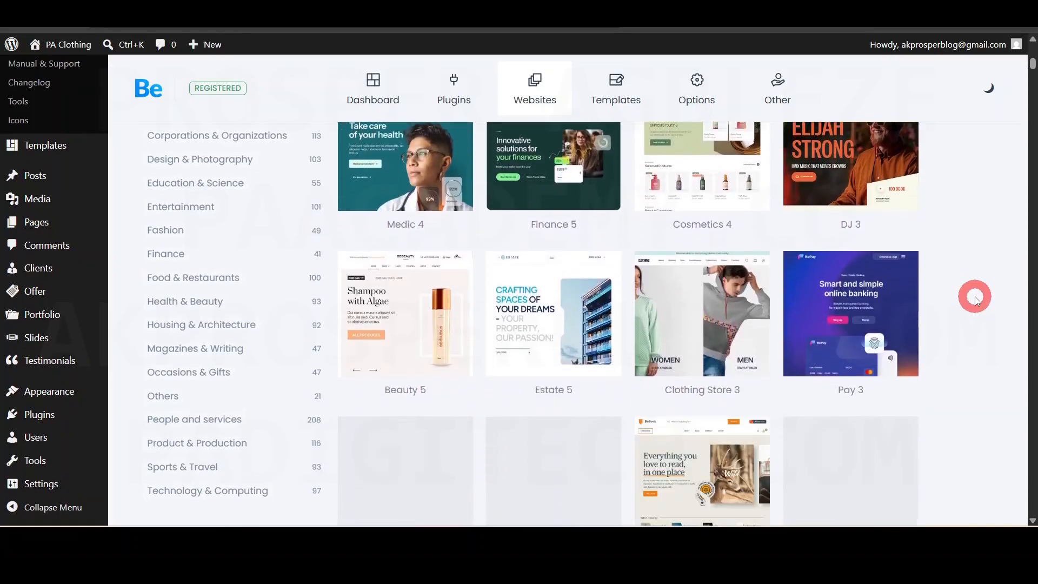
pyautogui.scroll(-4, 975, 299)
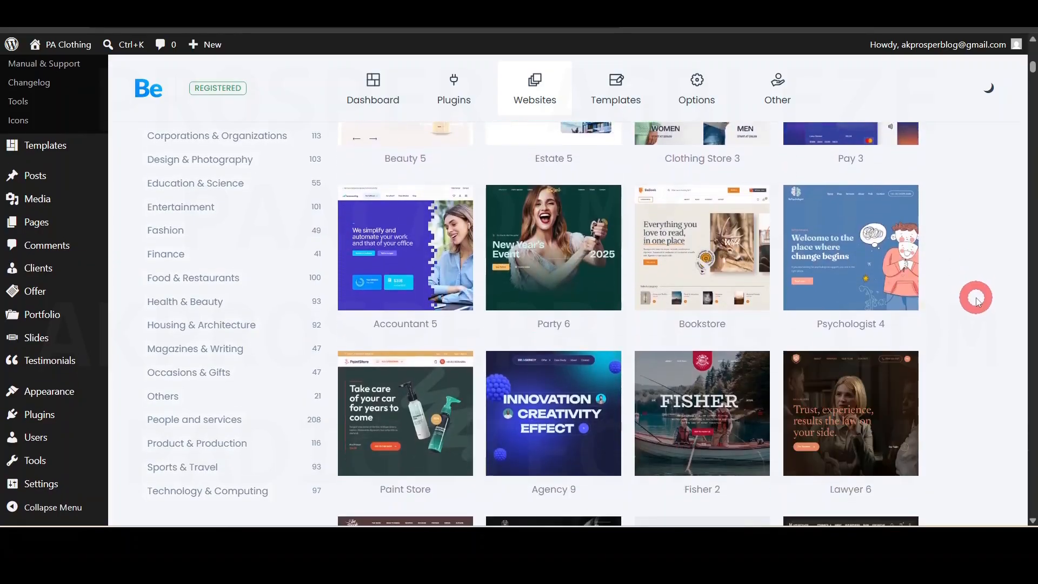
pyautogui.scroll(8, 976, 300)
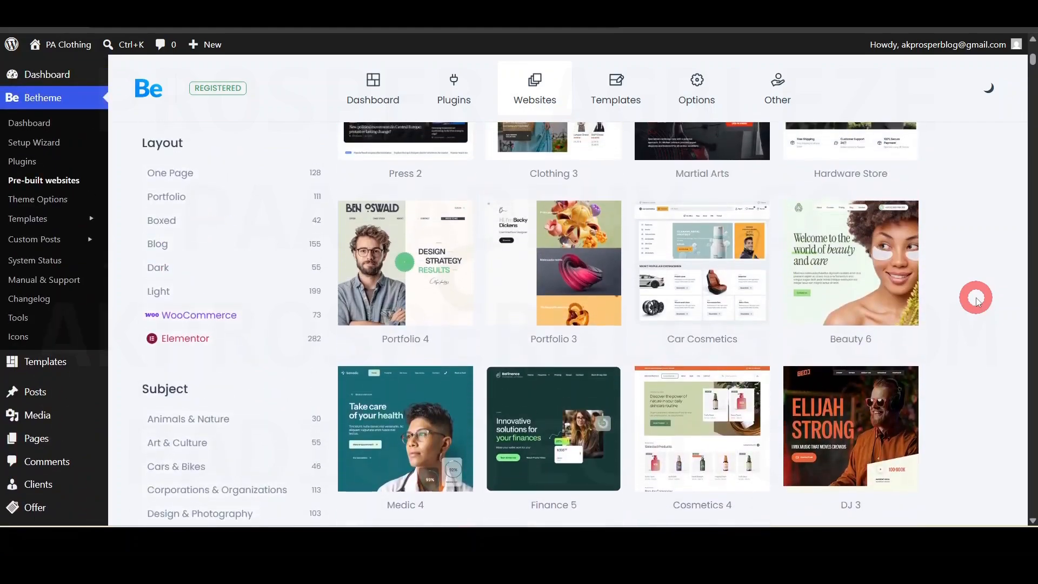
pyautogui.scroll(4, 977, 299)
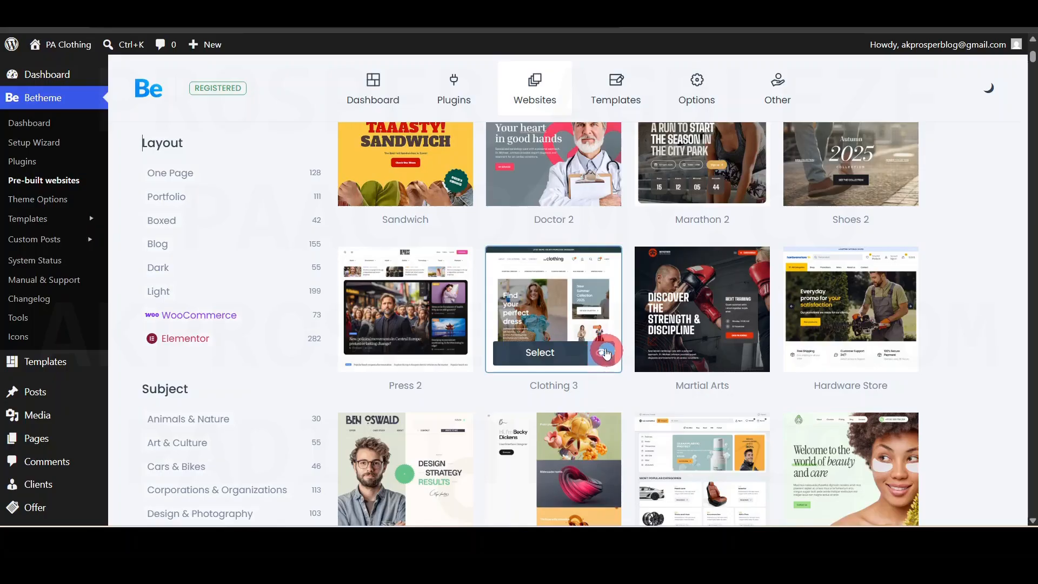
pyautogui.click(540, 353)
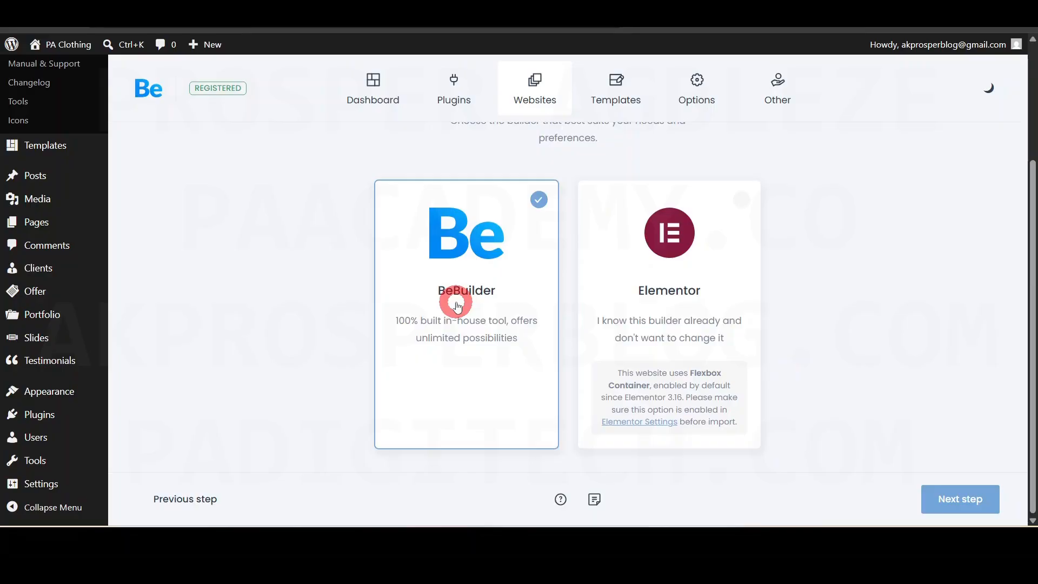
# - Switch the Clothing 3 builder from BeBuilder to Elementor and advance to Pre-built content
pyautogui.click(716, 275)
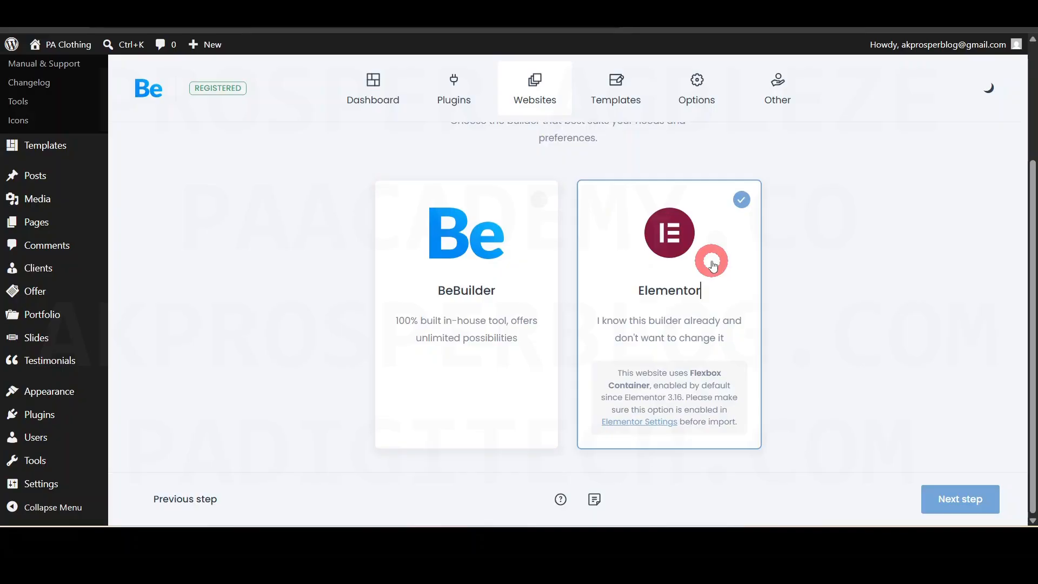
pyautogui.click(956, 498)
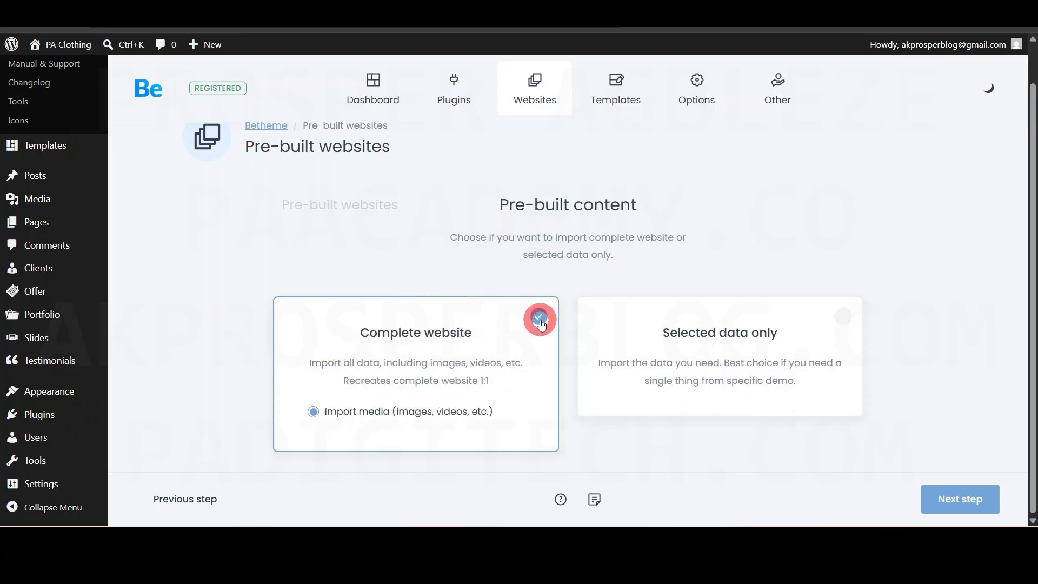
# - Review the required plugins (Contact Form 7, Elementor, WooCommerce) and start the complete website installation
pyautogui.click(962, 498)
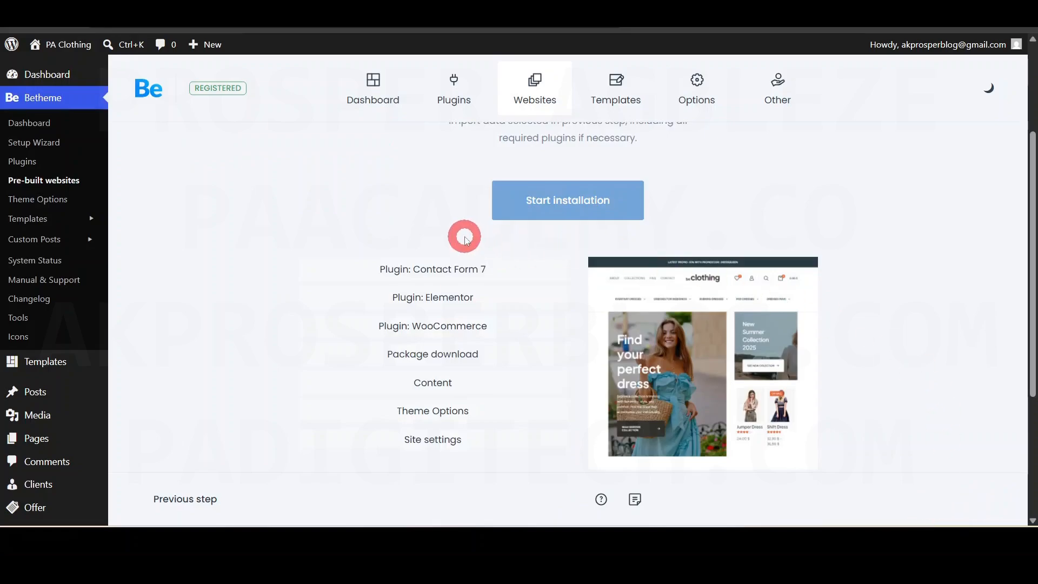
pyautogui.click(569, 200)
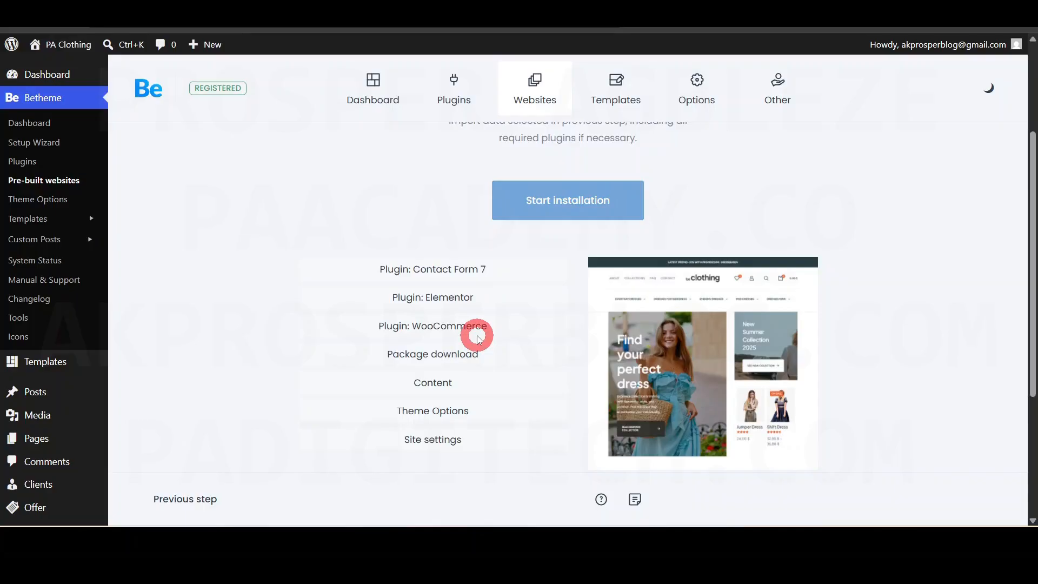
pyautogui.moveTo(487, 326); pyautogui.dragTo(409, 326)
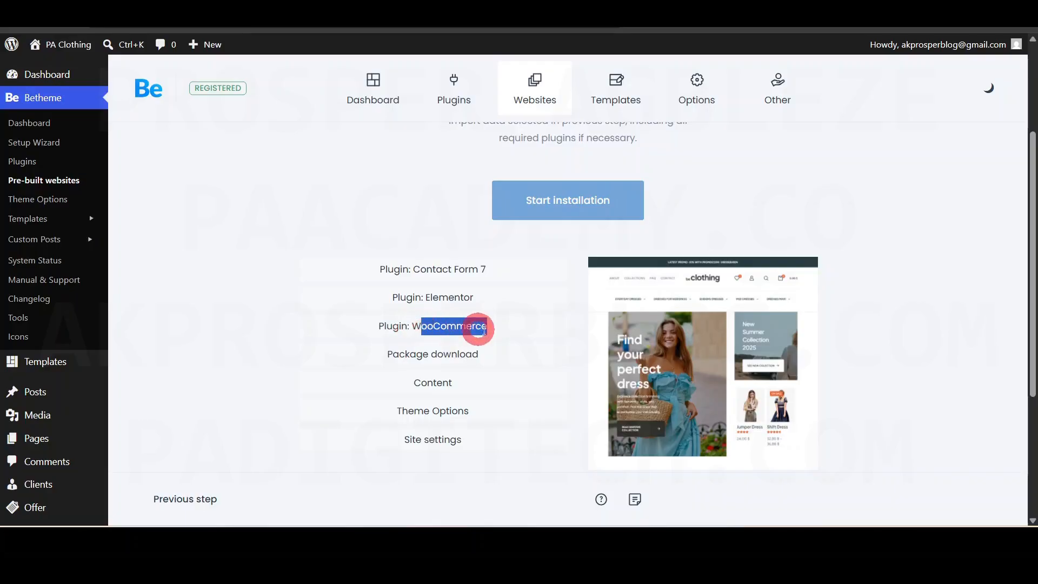
pyautogui.click(516, 328)
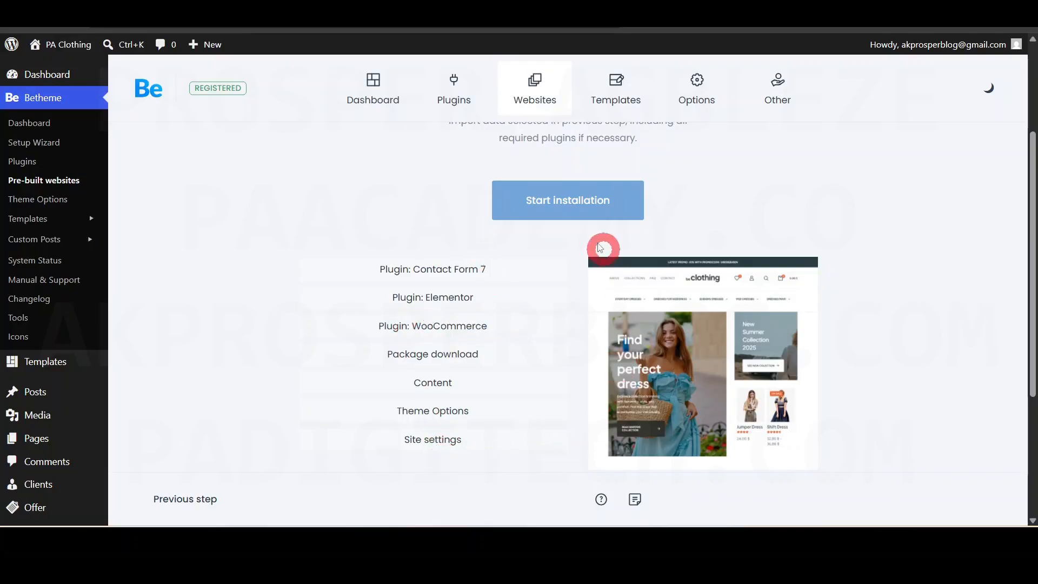
pyautogui.click(562, 211)
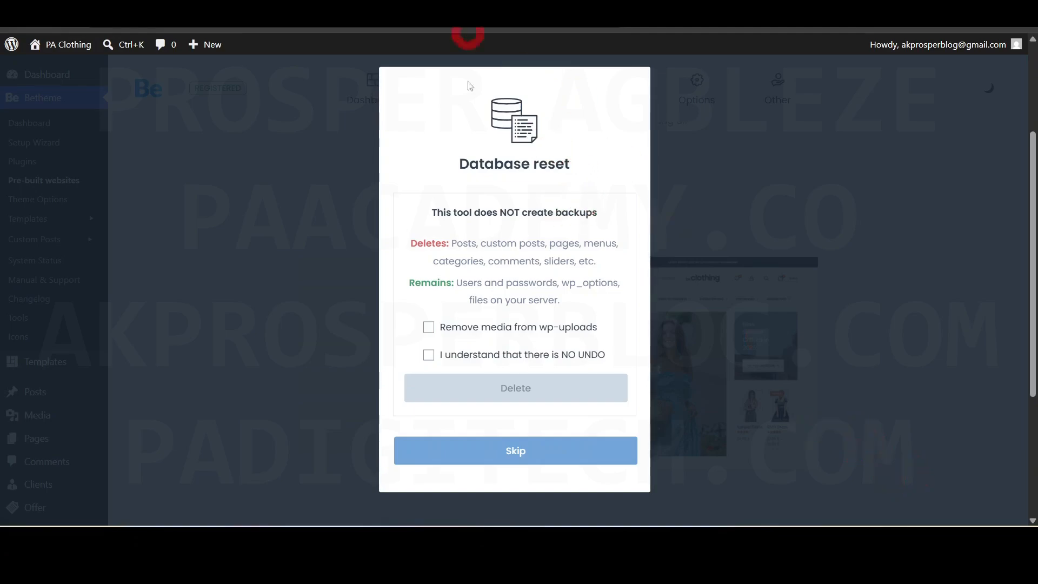
# - Reset the database with media removal and the no-undo acknowledgement ticked, then delete
pyautogui.click(429, 327)
pyautogui.click(429, 355)
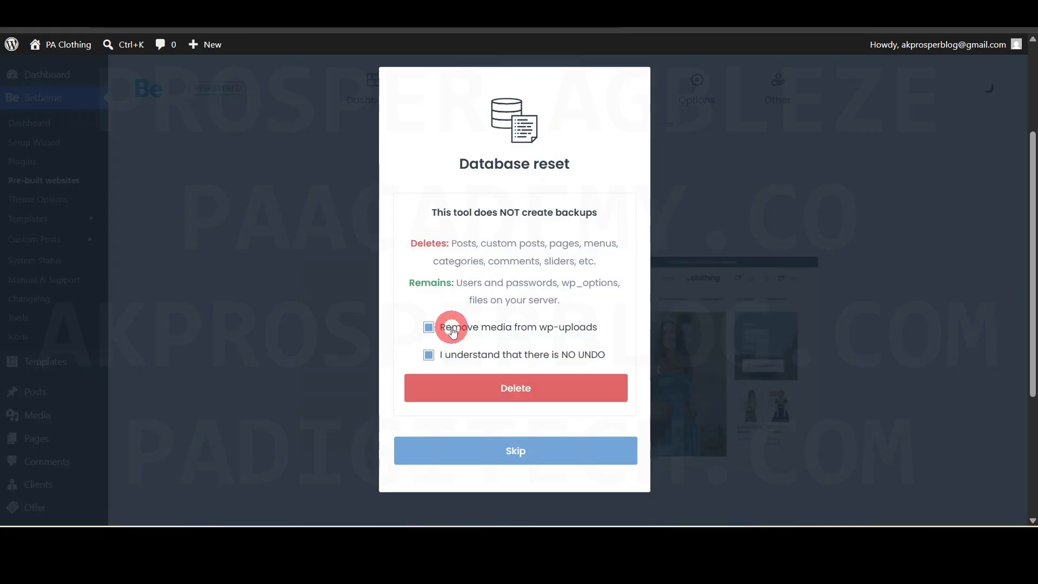
pyautogui.click(513, 389)
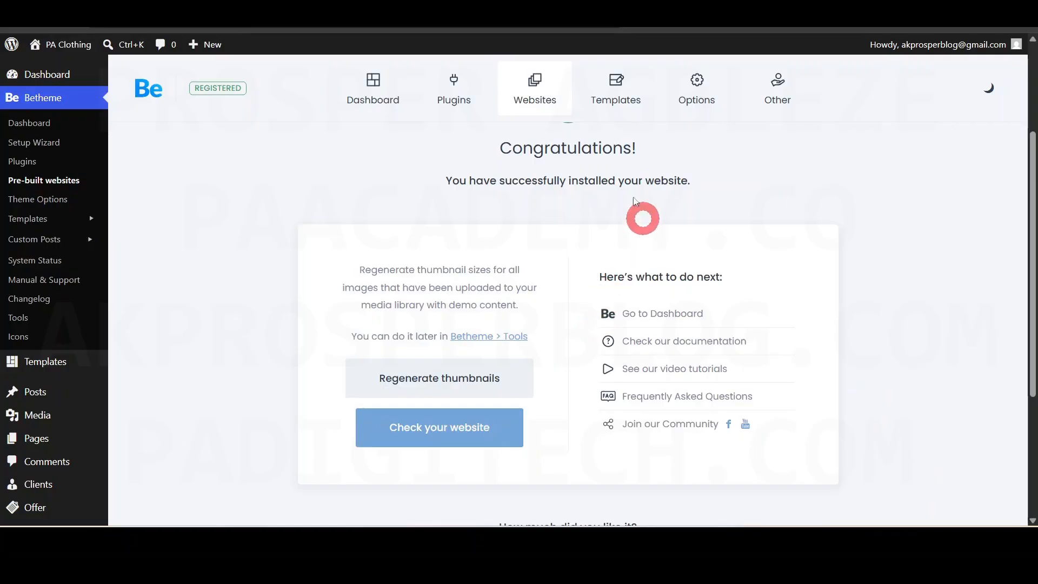
# - View the newly installed PA Clothing storefront from the Congratulations screen
pyautogui.moveTo(488, 155); pyautogui.dragTo(702, 179)
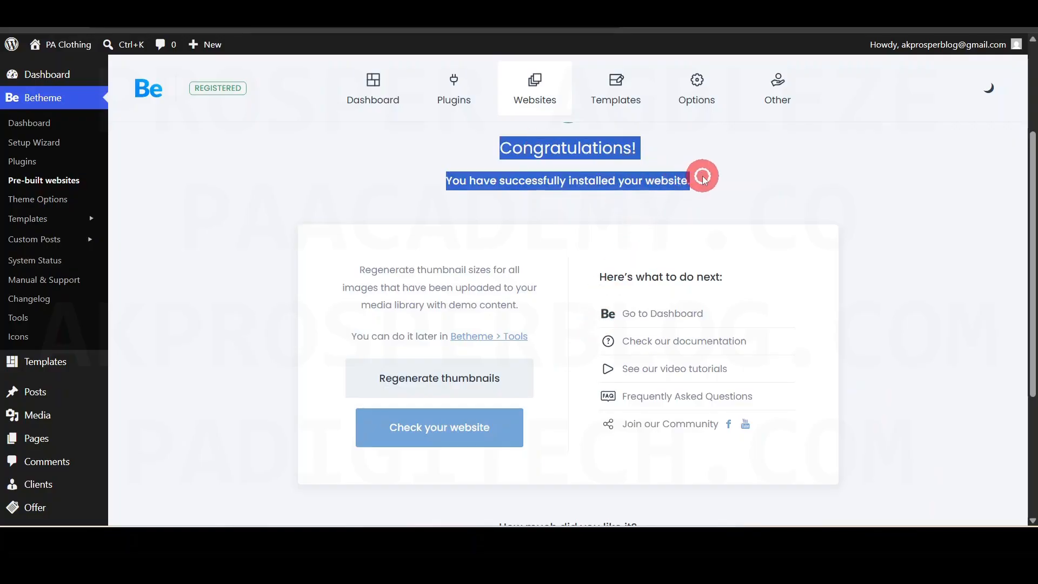
pyautogui.click(725, 182)
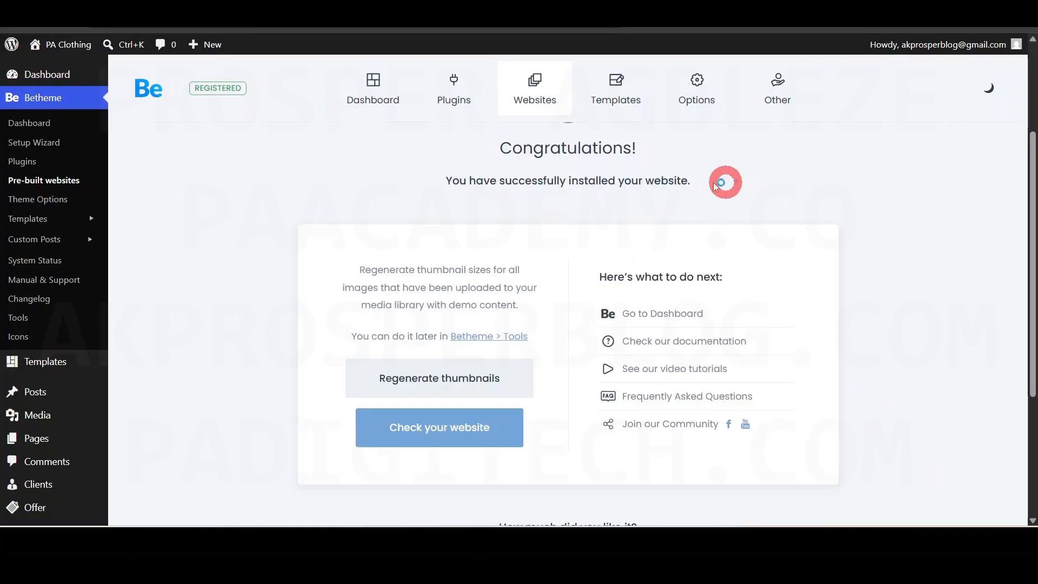
pyautogui.click(449, 433)
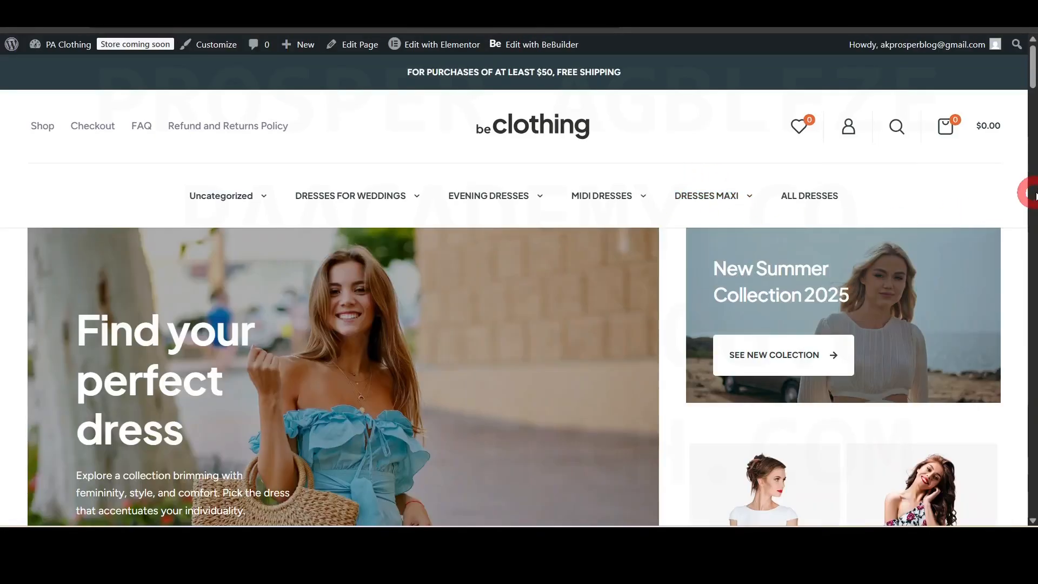
# - Dismiss the newsletter offer bar and scroll through the storefront page
pyautogui.scroll(-10, 1009, 368)
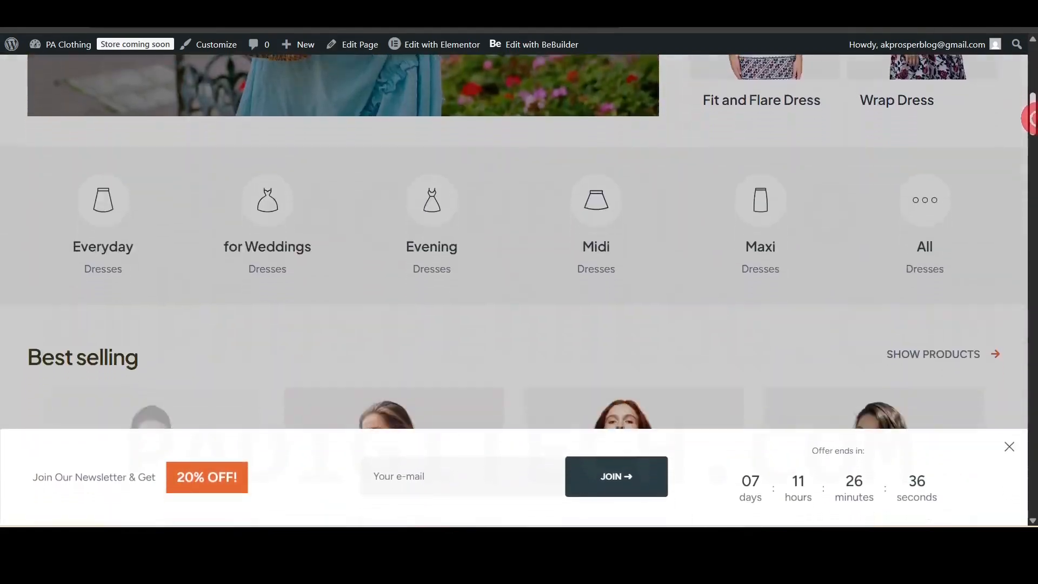
pyautogui.click(1008, 443)
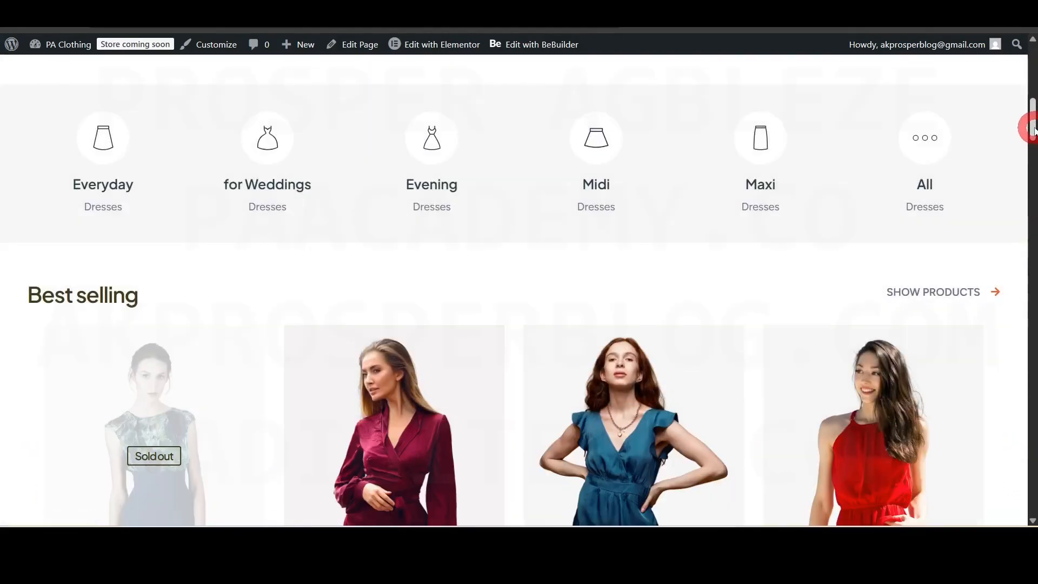
pyautogui.scroll(-8, 1028, 220)
pyautogui.moveTo(1033, 181); pyautogui.dragTo(1033, 345)
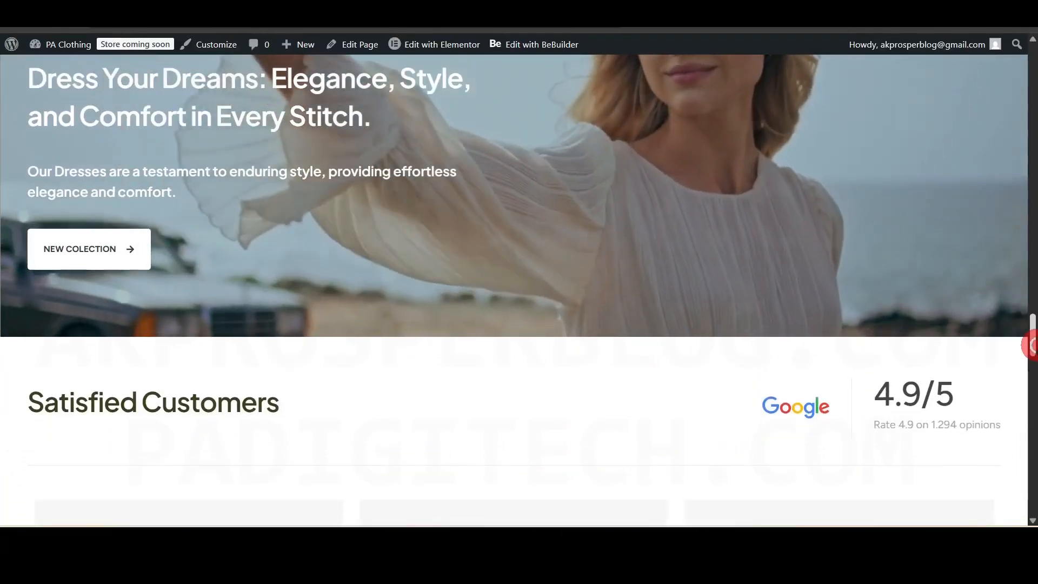
pyautogui.moveTo(1032, 345); pyautogui.dragTo(1032, 62)
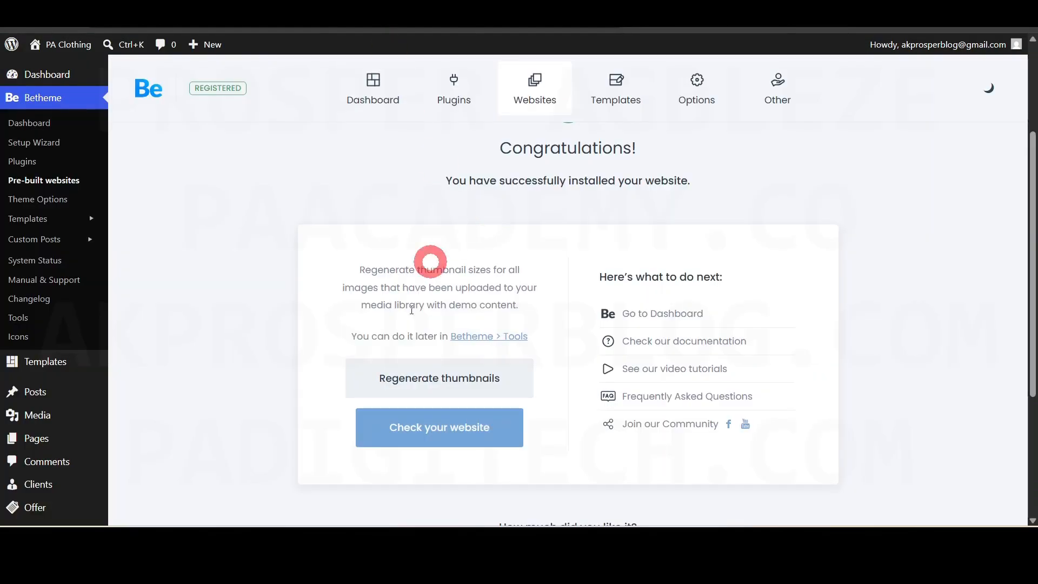
# - Open the installed PA Clothing storefront and exit full-screen with F11
pyautogui.click(476, 428)
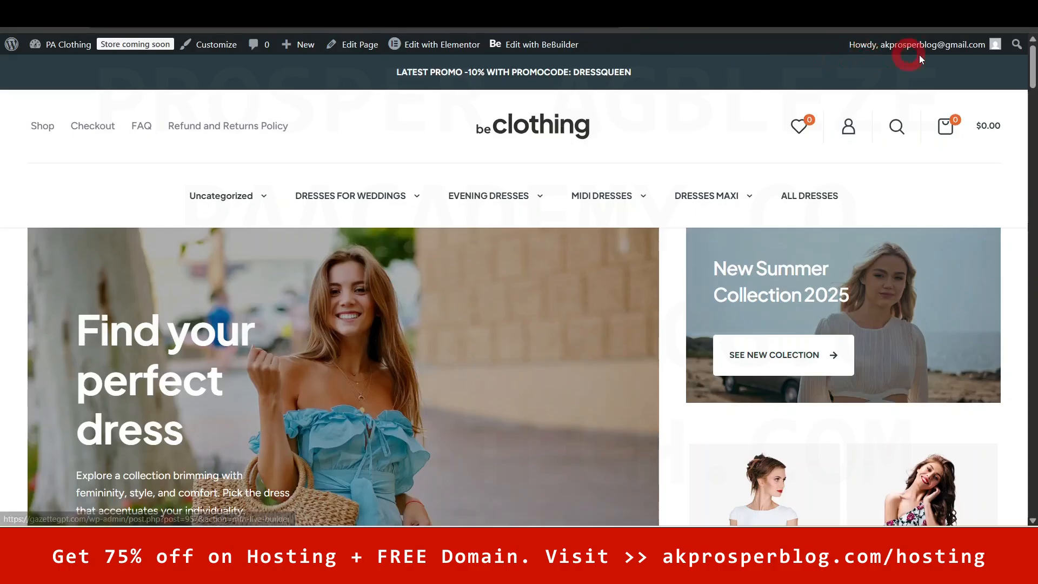
pyautogui.moveTo(968, 48)
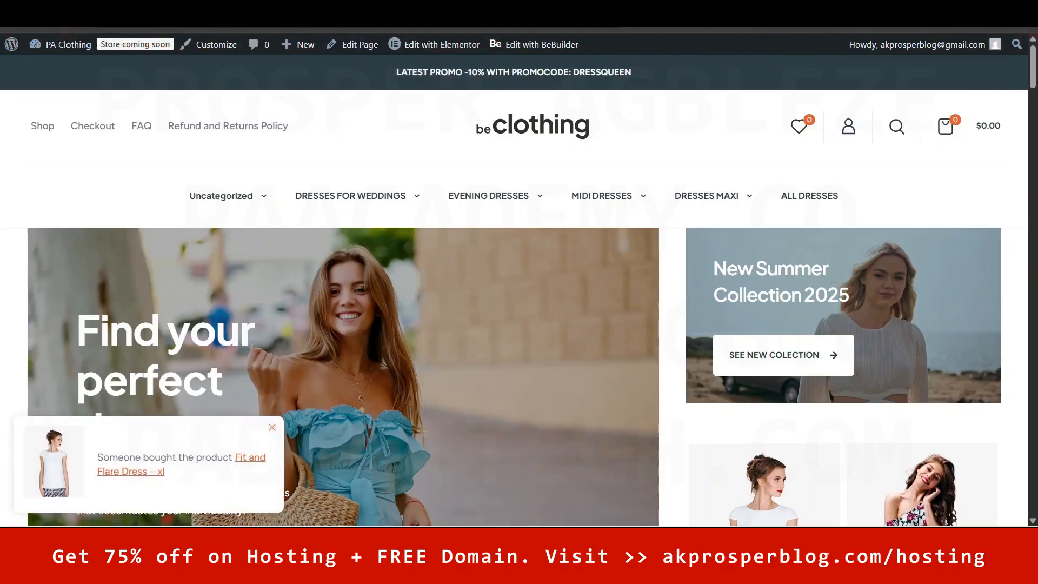
pyautogui.press('F11')
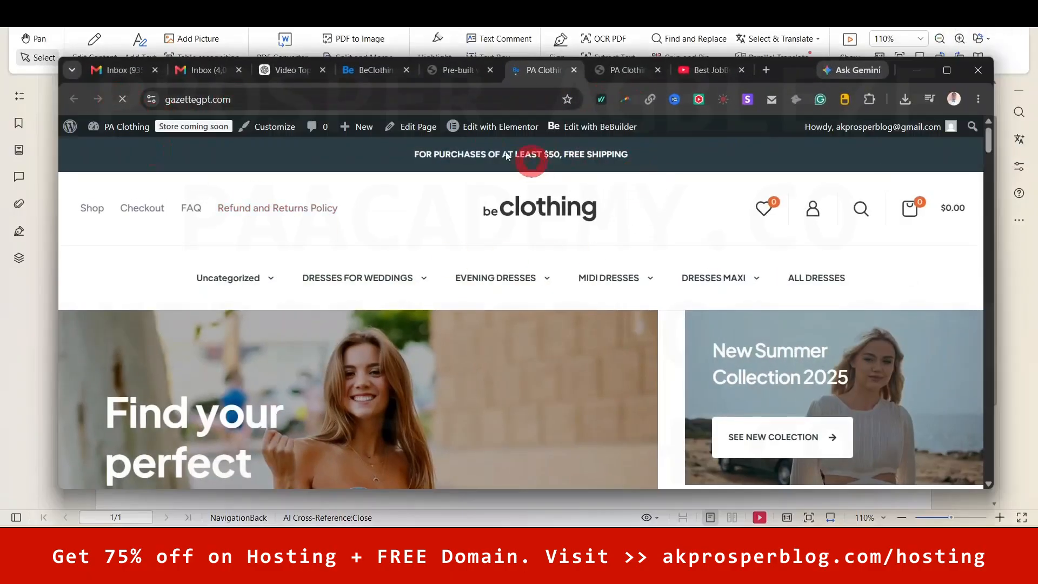
# - Re-maximise the browser window and return to the WordPress admin Dashboard
pyautogui.click(947, 70)
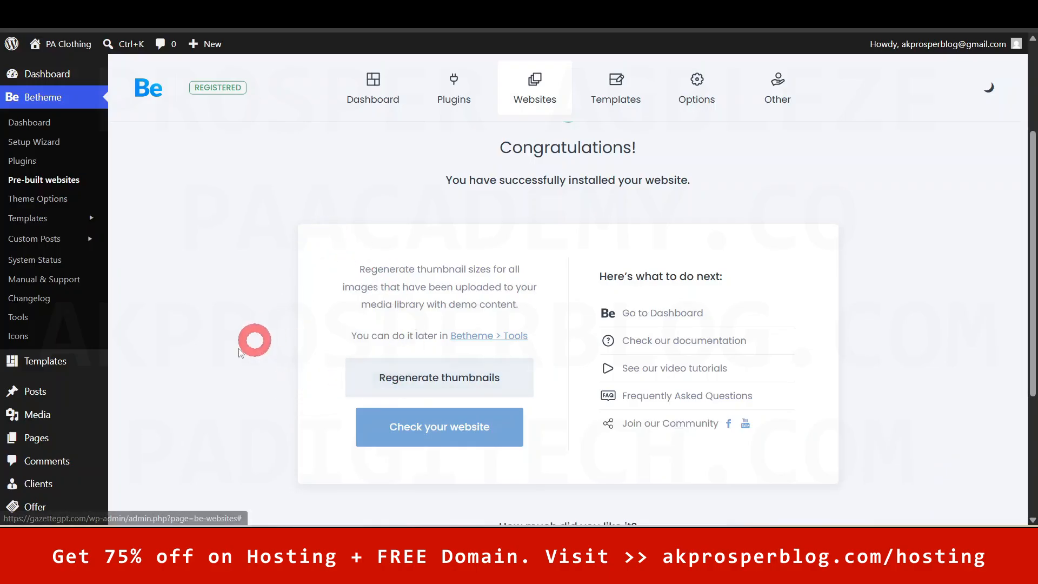
pyautogui.click(53, 83)
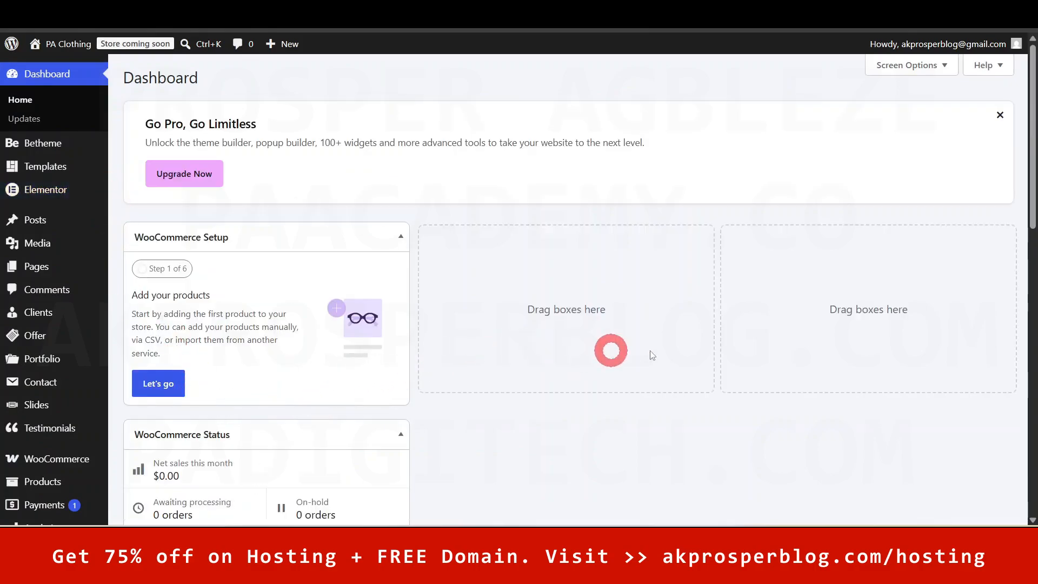
# - Check the Dashboard's Screen Options and scroll through the dashboard boxes
pyautogui.click(933, 64)
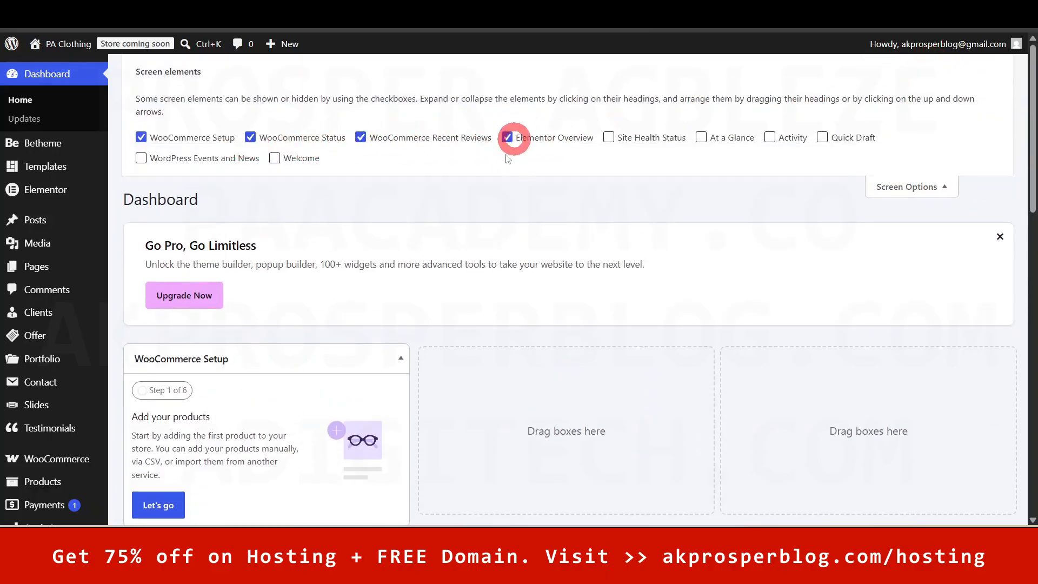
pyautogui.click(925, 187)
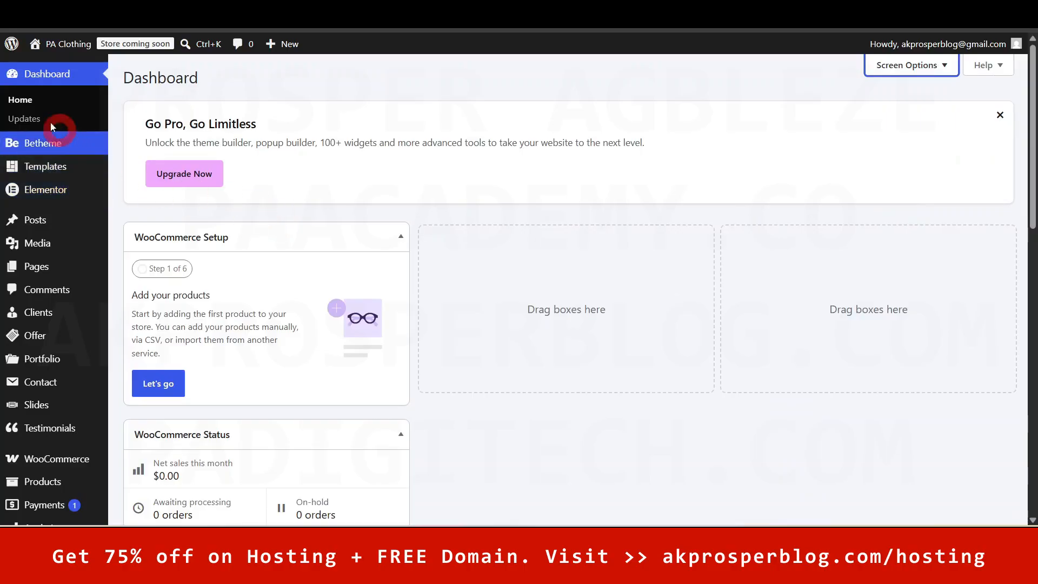
pyautogui.scroll(-1, 408, 412)
pyautogui.scroll(1, 437, 420)
pyautogui.scroll(-1, 437, 419)
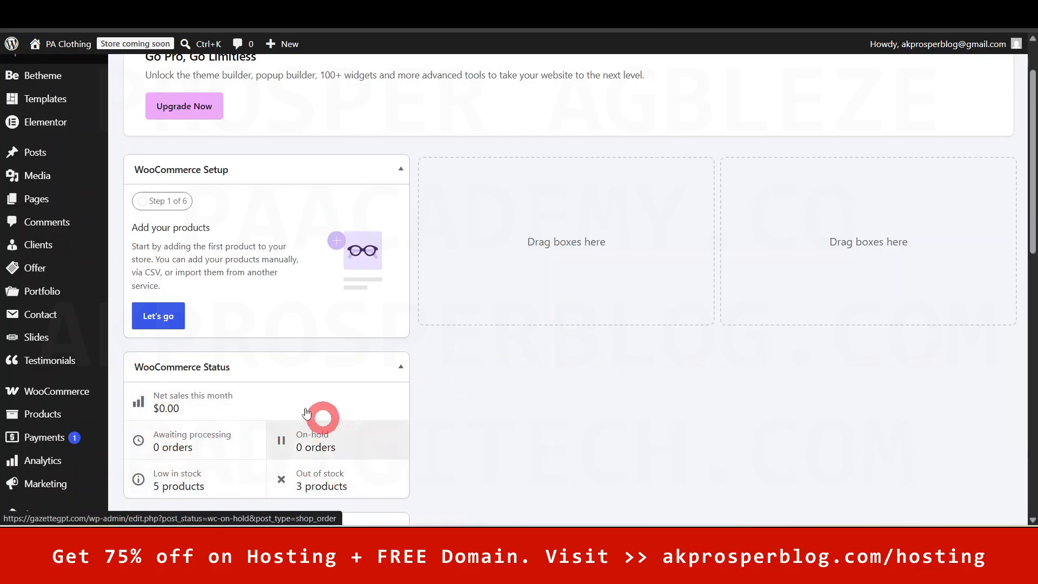
pyautogui.moveTo(1032, 190); pyautogui.dragTo(1030, 227)
# - Move Elementor Overview to the middle column and collapsed Recent Reviews to the right column
pyautogui.moveTo(150, 494); pyautogui.dragTo(516, 138)
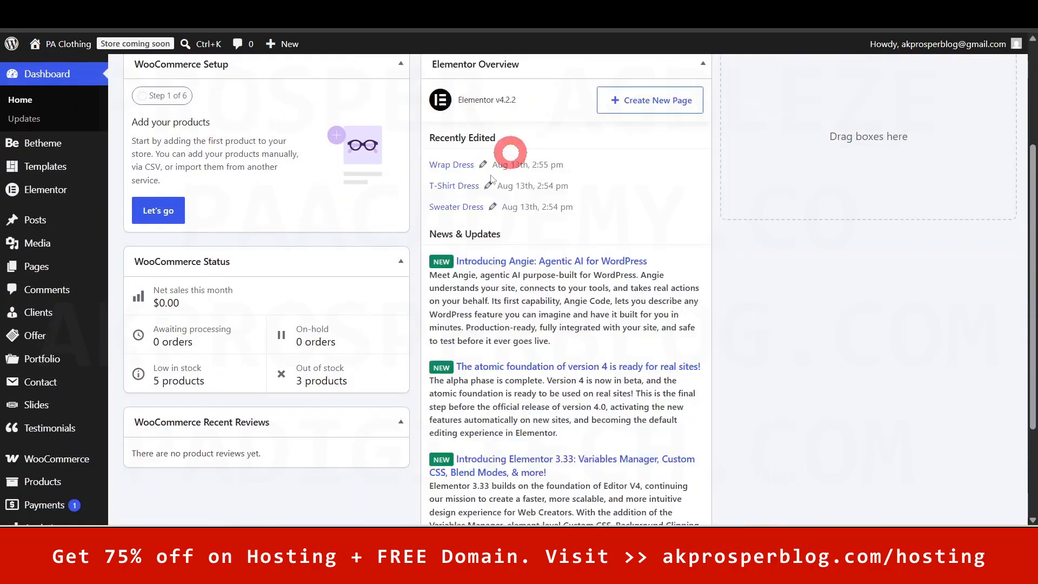
pyautogui.click(192, 422)
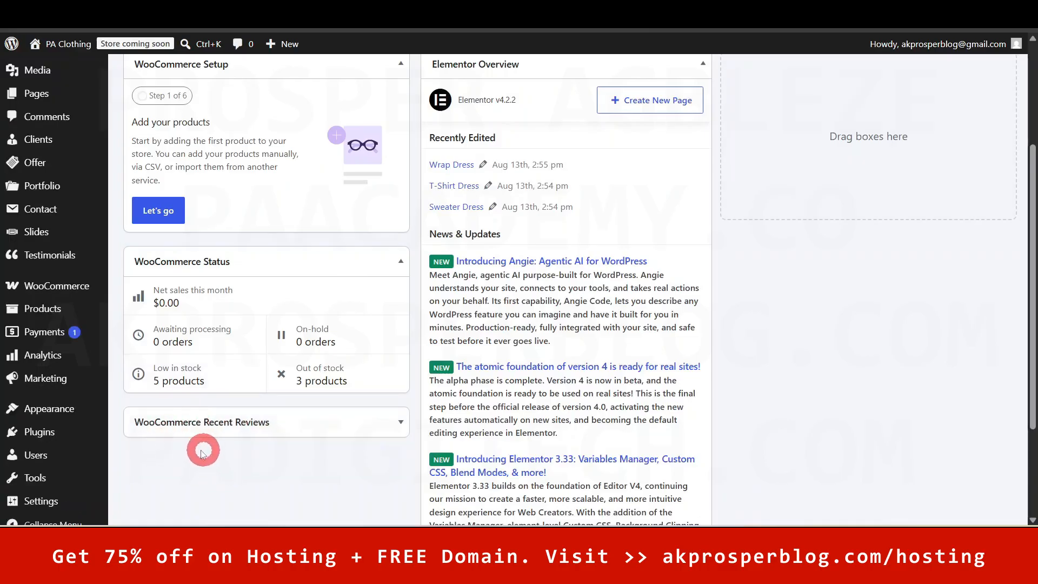
pyautogui.moveTo(194, 424); pyautogui.dragTo(794, 128)
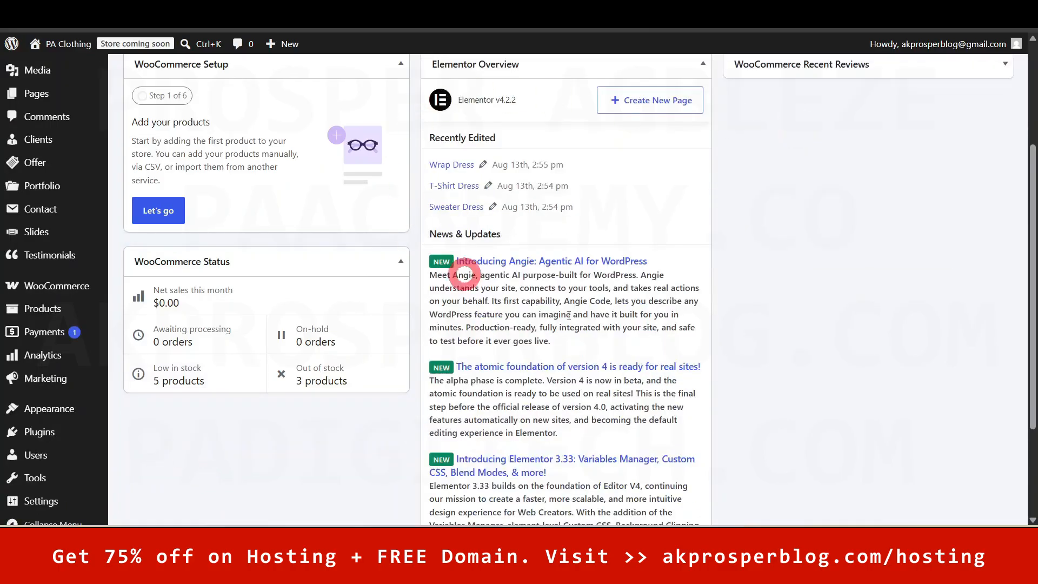
pyautogui.moveTo(1031, 324); pyautogui.dragTo(1027, 220)
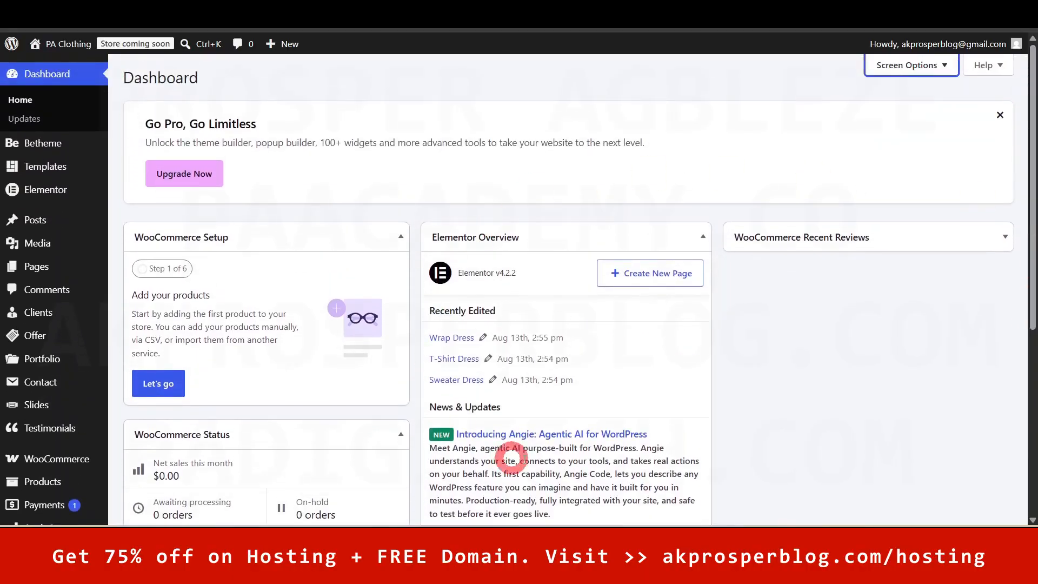
# - Hide the WooCommerce Recent Reviews and Elementor Overview boxes in Screen Options
pyautogui.click(937, 65)
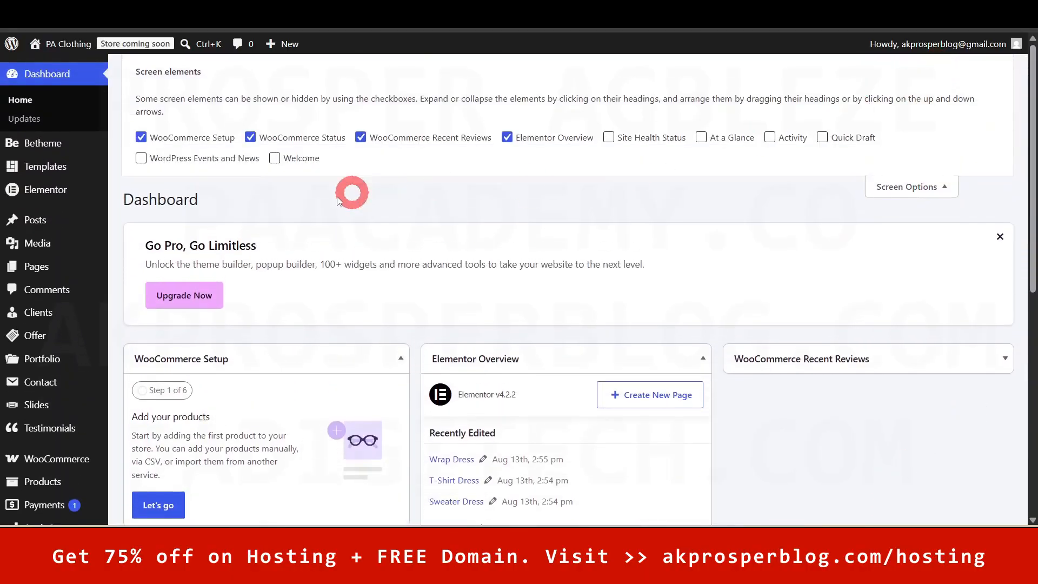
pyautogui.click(360, 137)
pyautogui.click(506, 139)
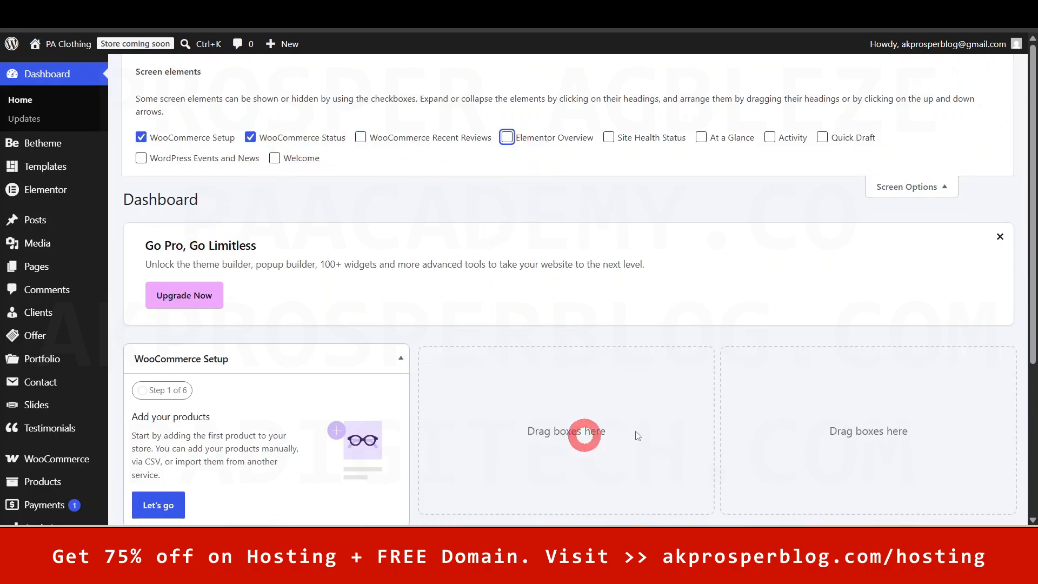
pyautogui.click(908, 186)
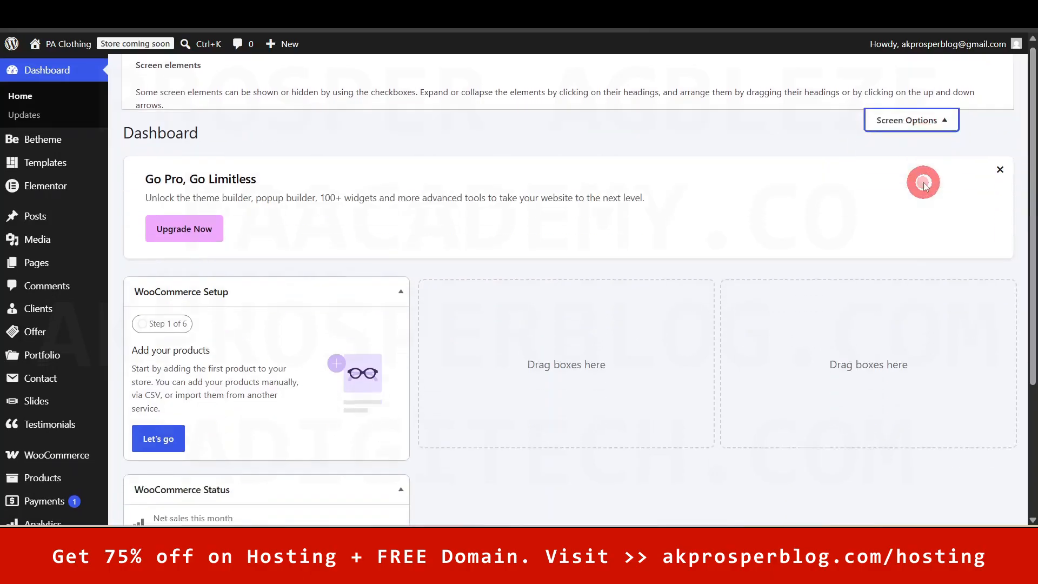
# - Drag the WooCommerce Status box into the middle column beside WooCommerce Setup
pyautogui.scroll(-3, 1030, 197)
pyautogui.moveTo(231, 405); pyautogui.dragTo(558, 238)
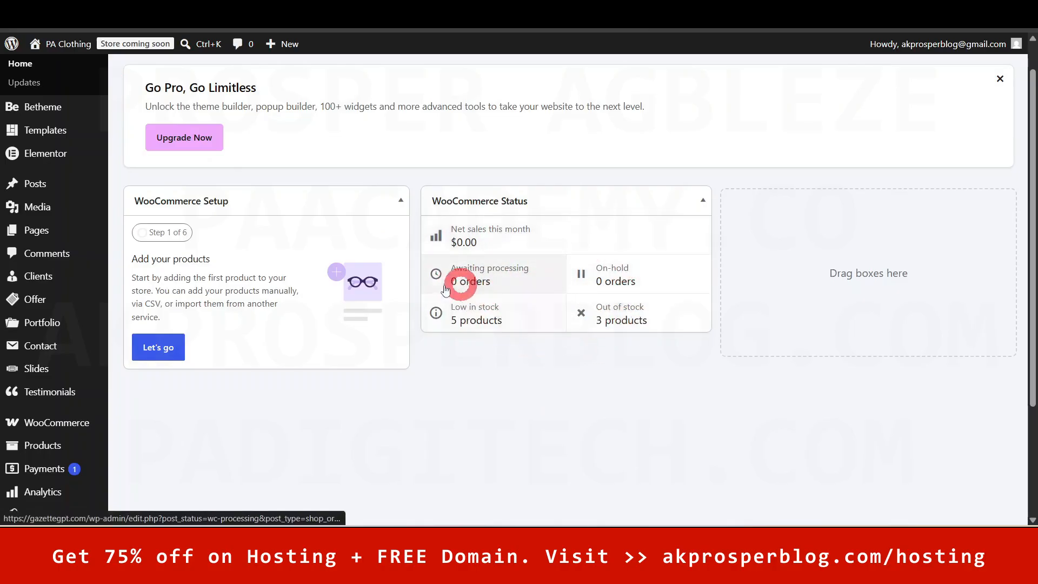
pyautogui.scroll(1, 1029, 274)
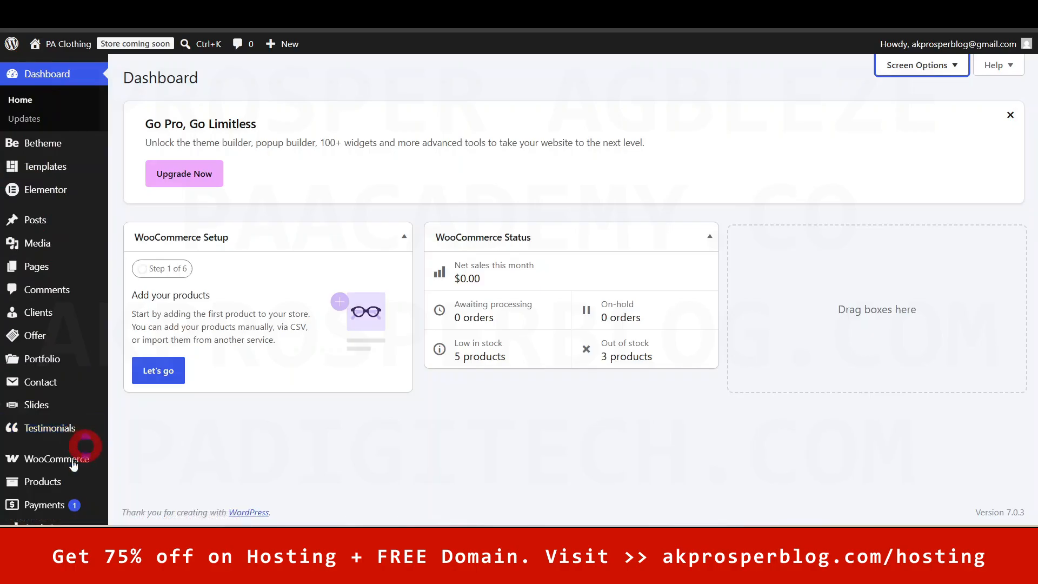
pyautogui.moveTo(49, 458)
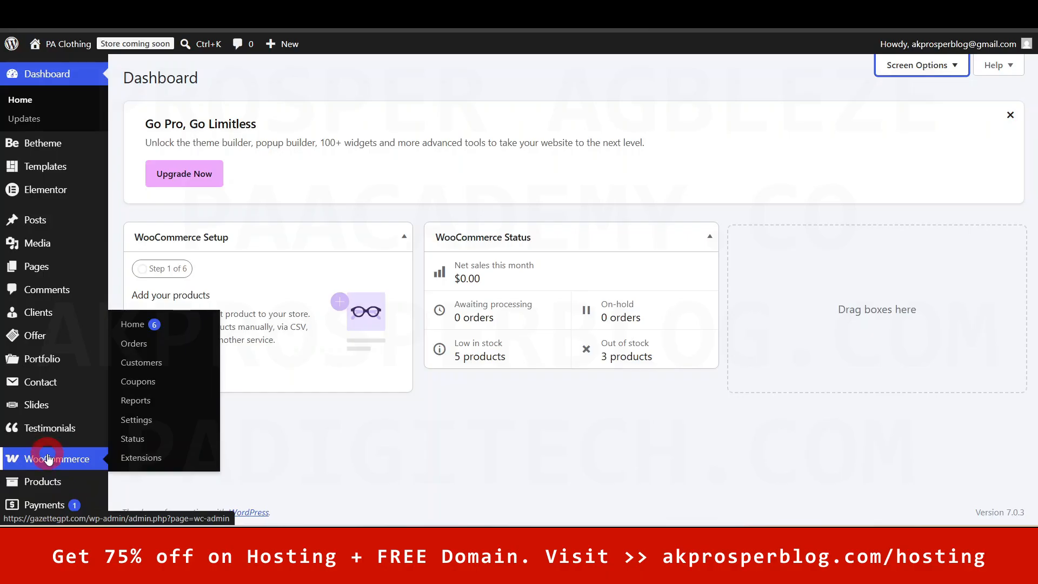
# - Open WooCommerce Settings from the admin sidebar, landing on the General tab
pyautogui.click(148, 421)
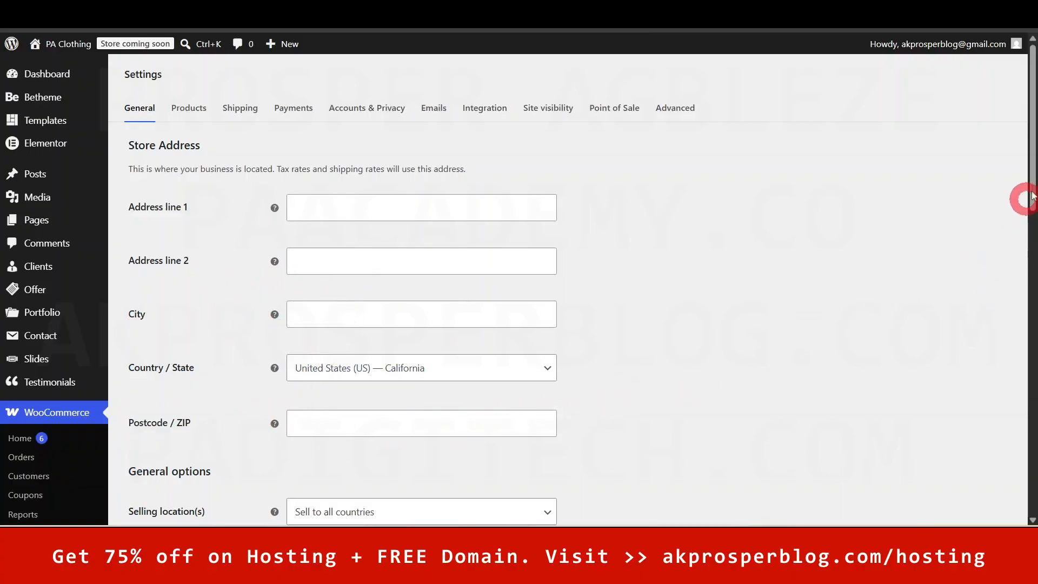
# - Scroll the General settings and check the Selling location(s) dropdown, leaving it unchanged
pyautogui.moveTo(1028, 158)
pyautogui.mouseDown()
pyautogui.moveTo(1028, 239)
pyautogui.moveTo(1028, 143)
pyautogui.mouseUp()
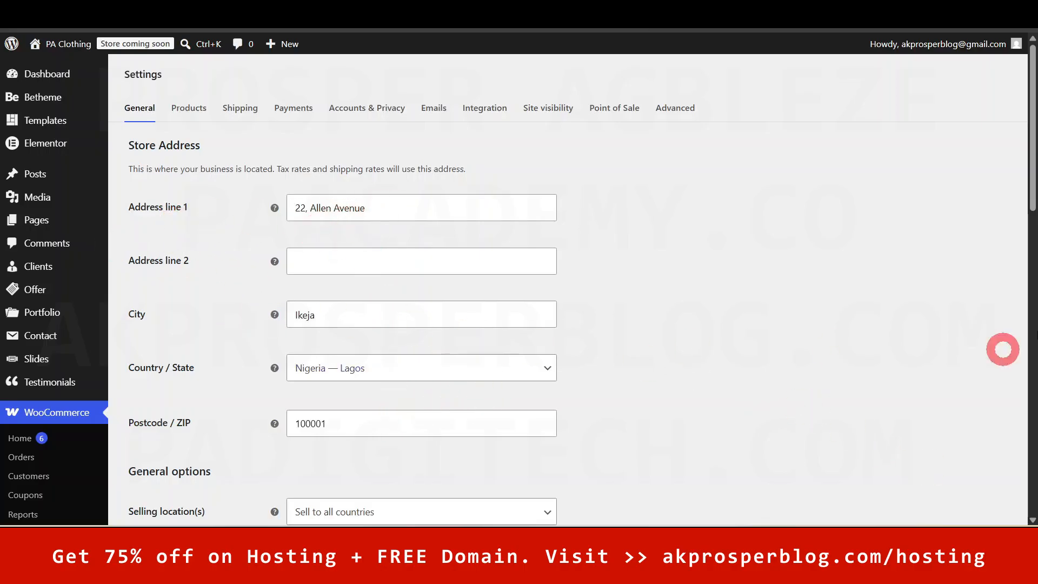
pyautogui.scroll(-1, 1027, 173)
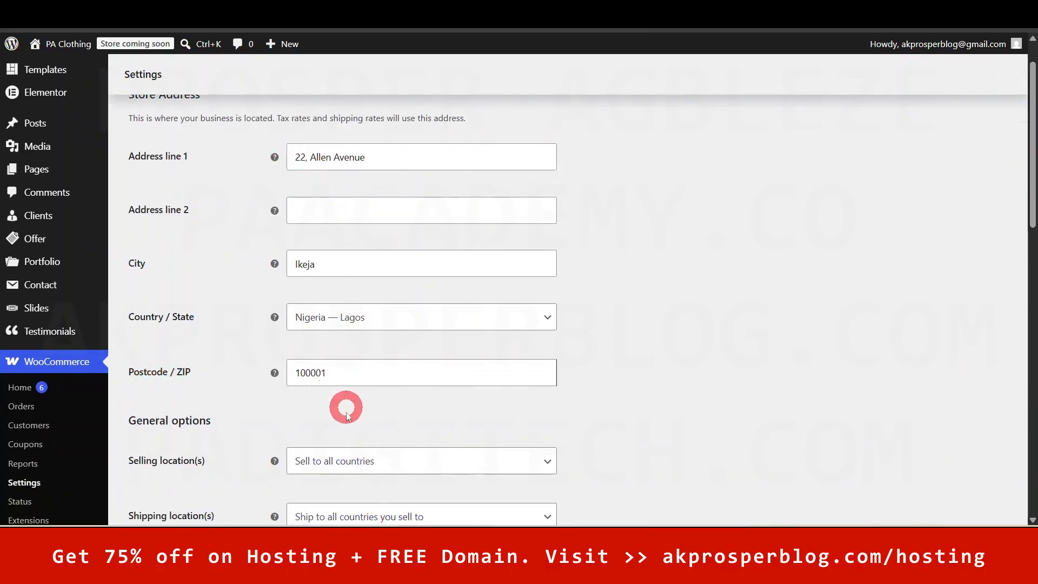
pyautogui.moveTo(1032, 201); pyautogui.dragTo(1031, 290)
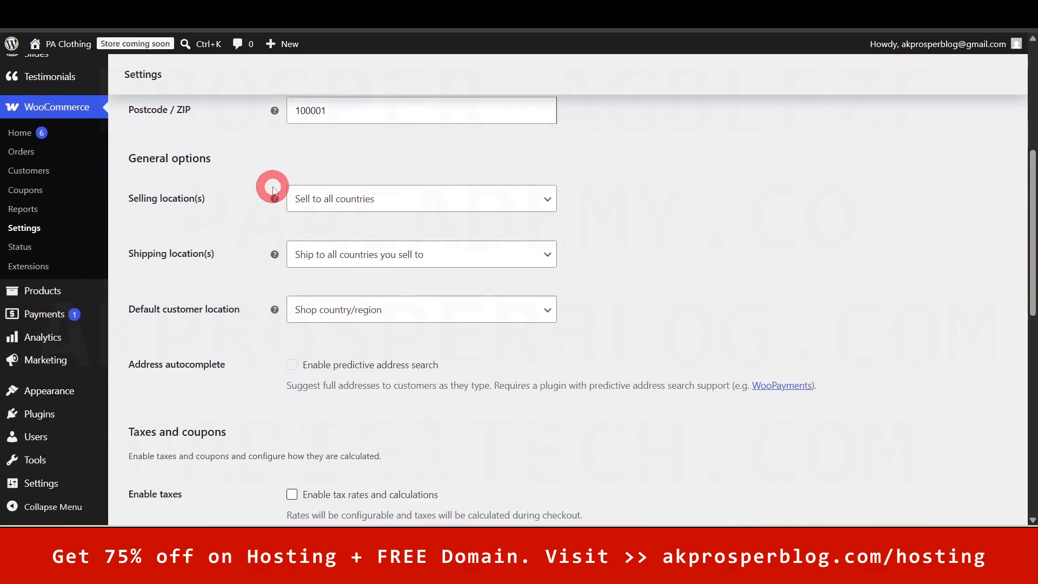
pyautogui.moveTo(1034, 214)
pyautogui.mouseDown()
pyautogui.moveTo(1032, 109)
pyautogui.moveTo(1031, 223)
pyautogui.mouseUp()
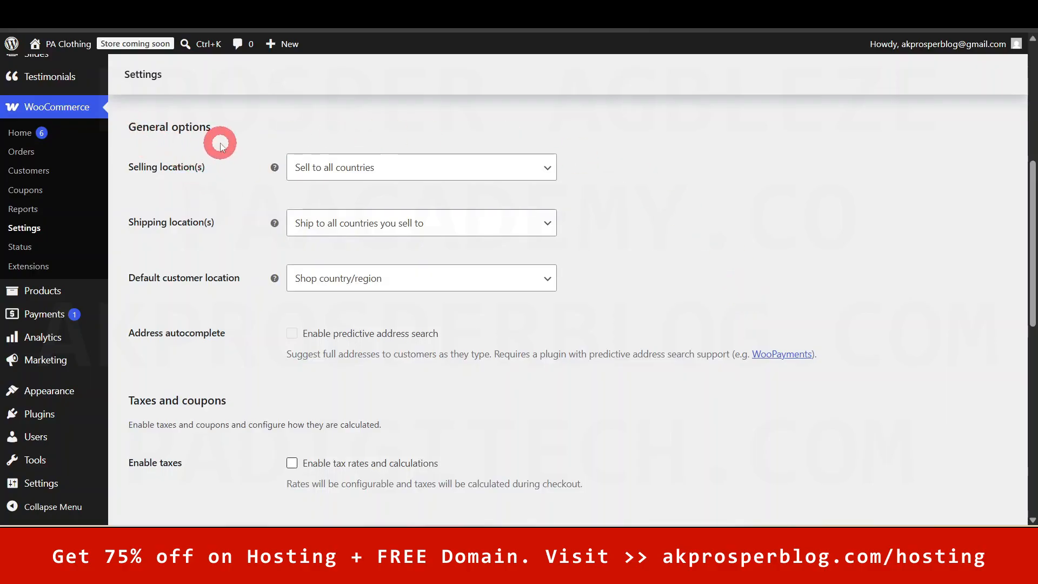
pyautogui.click(396, 174)
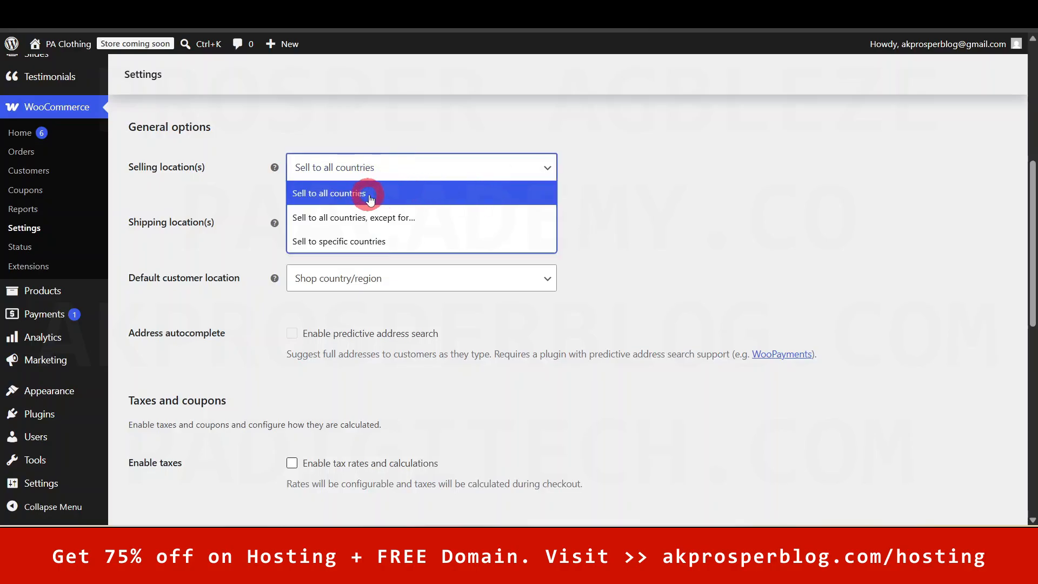
pyautogui.click(654, 232)
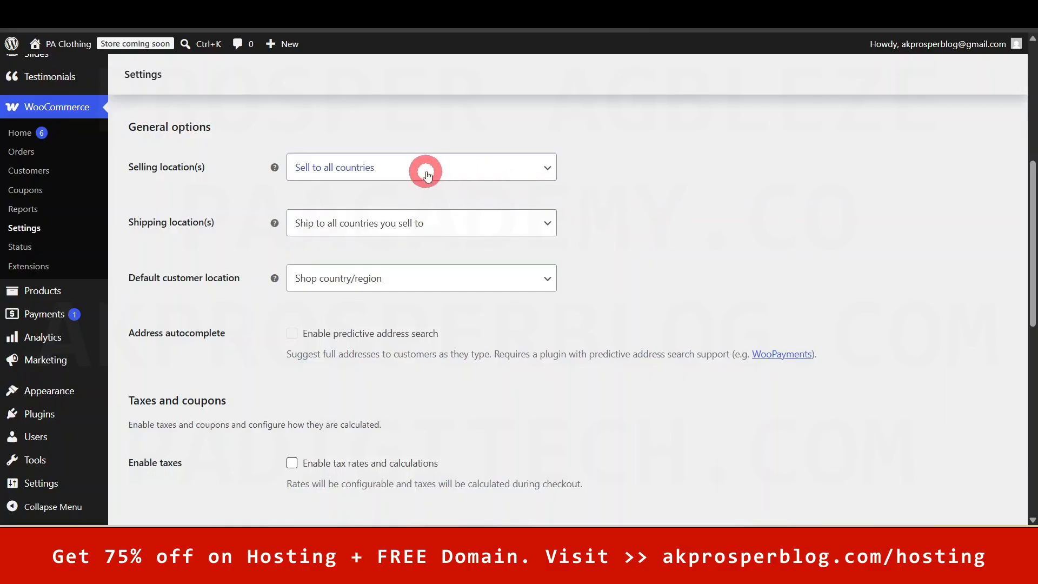
# - Try 'Sell to all countries, except for…', excluding then removing Afghanistan and Albania
pyautogui.click(543, 169)
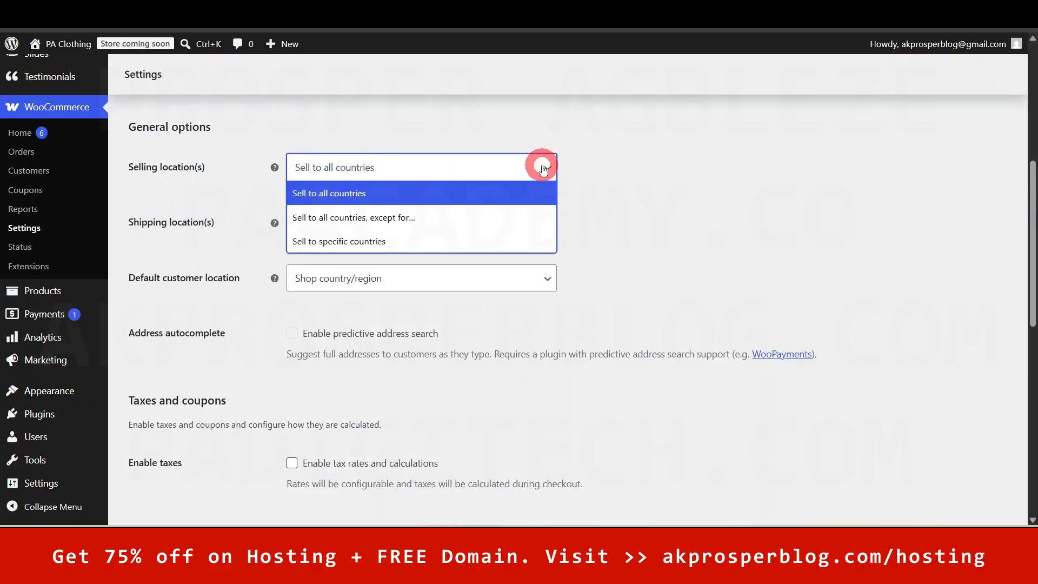
pyautogui.click(436, 216)
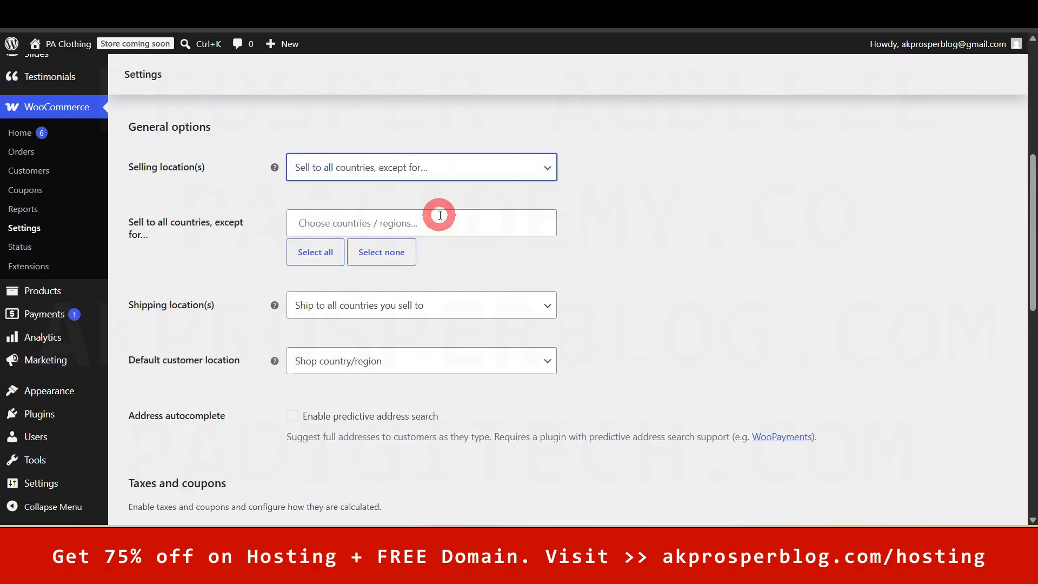
pyautogui.click(471, 170)
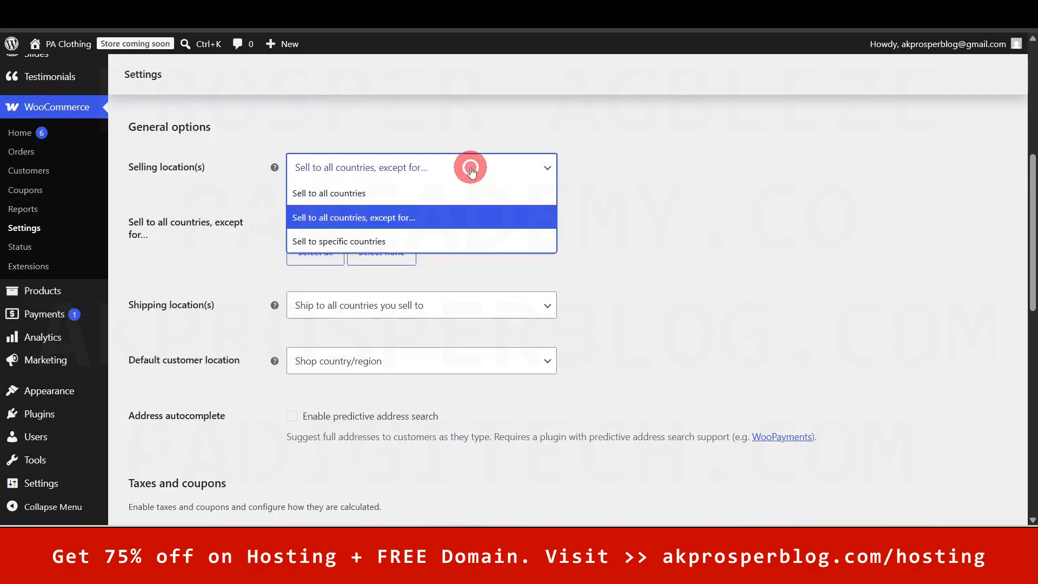
pyautogui.click(471, 171)
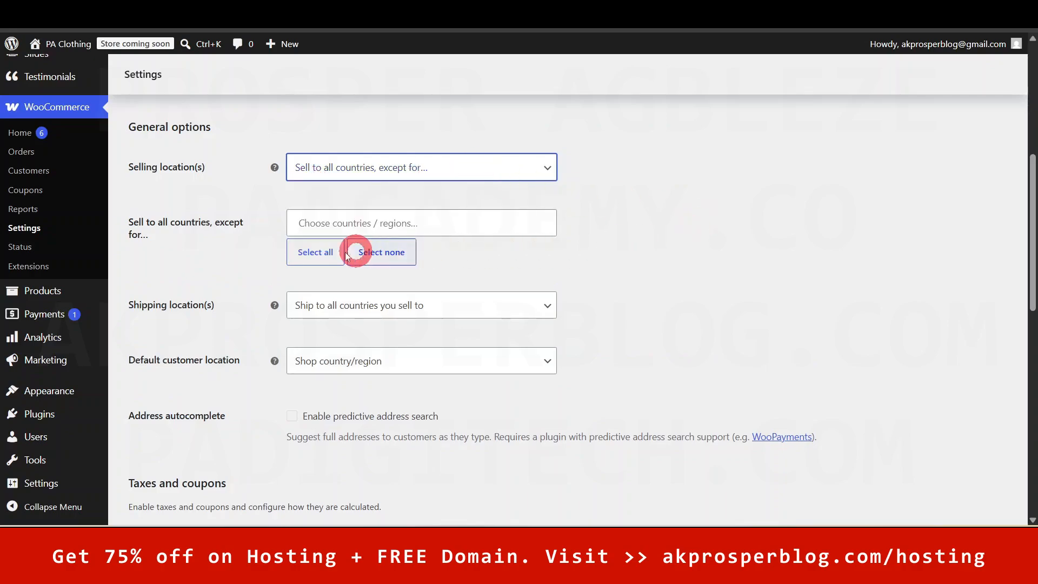
pyautogui.click(428, 225)
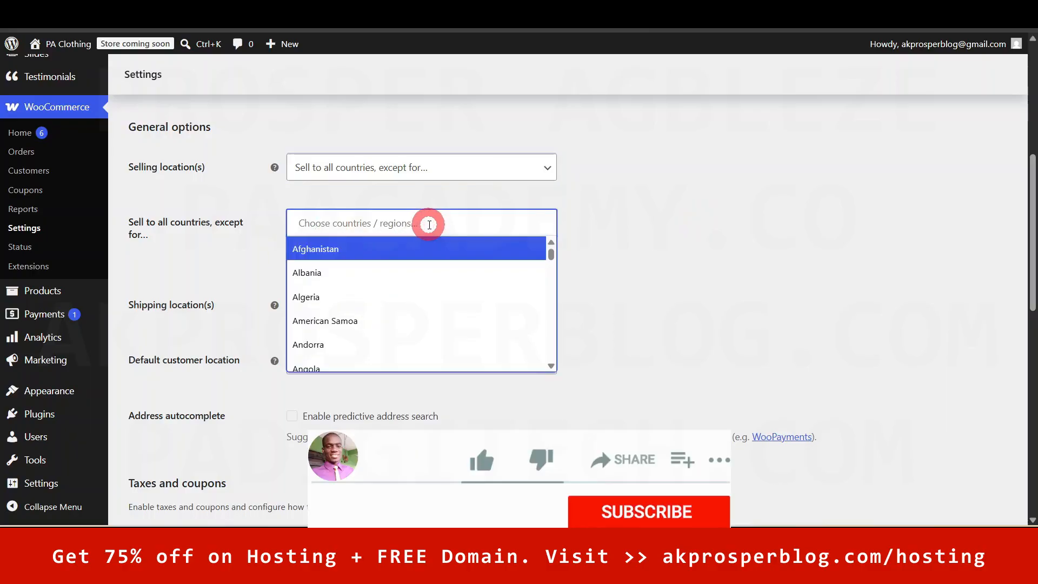
pyautogui.click(413, 249)
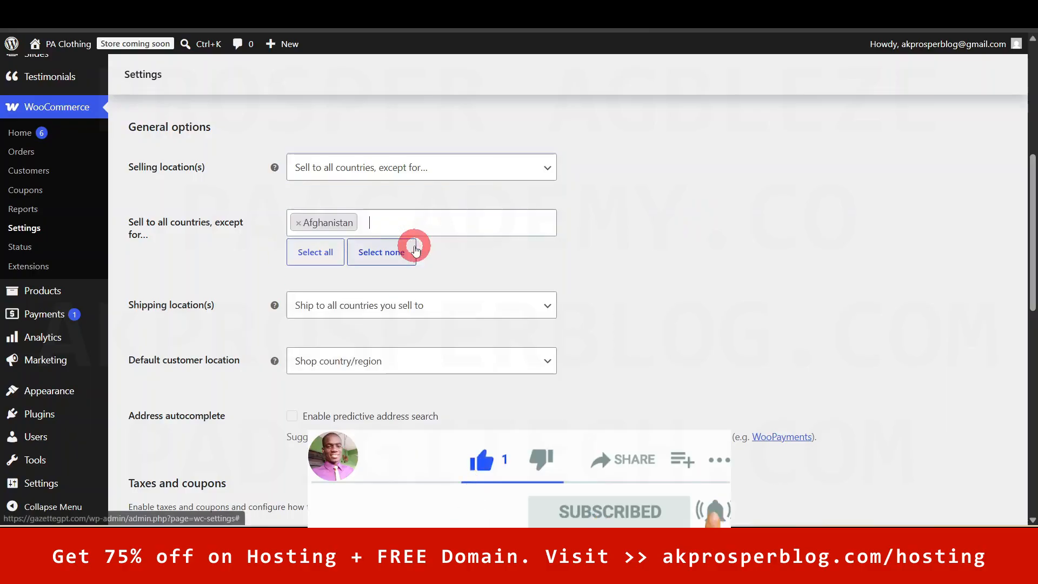
pyautogui.click(484, 222)
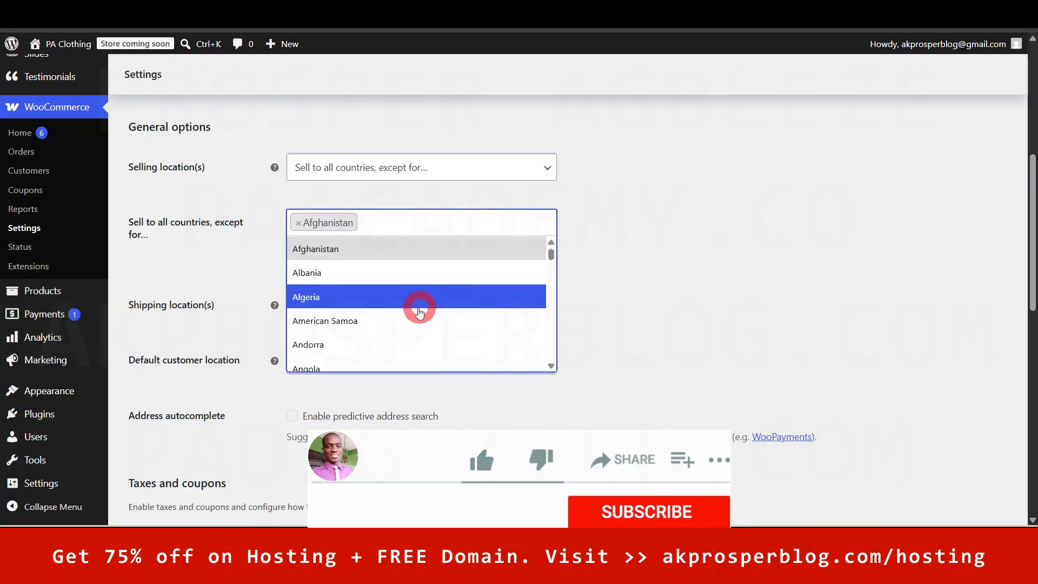
pyautogui.click(383, 273)
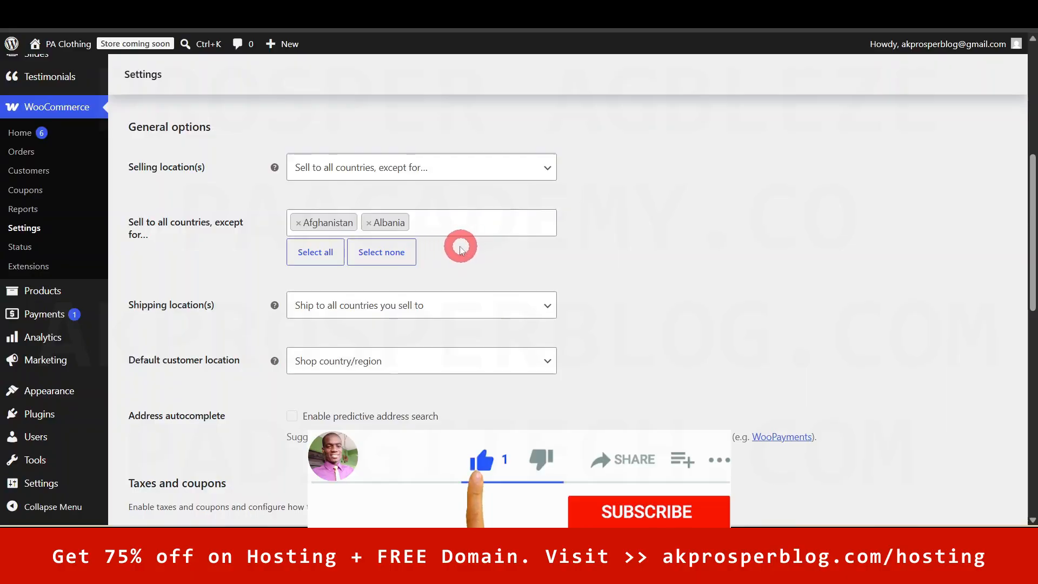
pyautogui.click(368, 223)
pyautogui.click(299, 224)
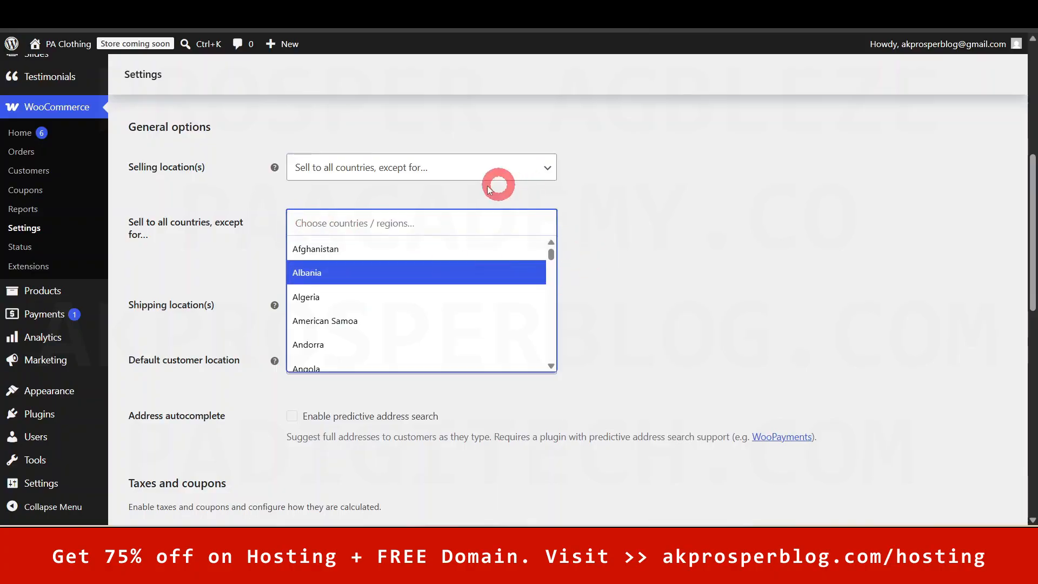
# - Switch Selling location(s) briefly to specific countries, then back to 'Sell to all countries'
pyautogui.click(461, 179)
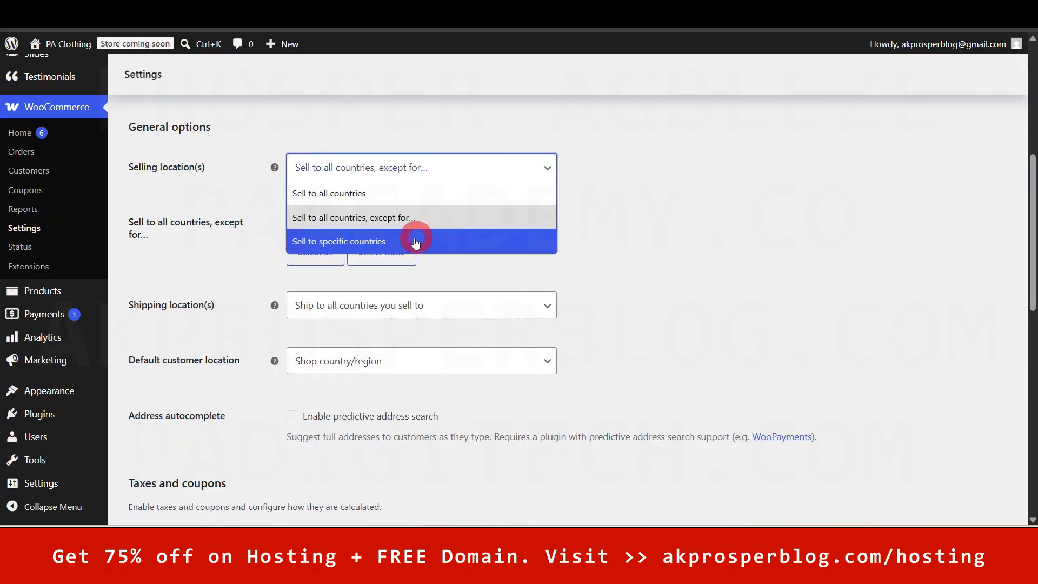
pyautogui.click(334, 241)
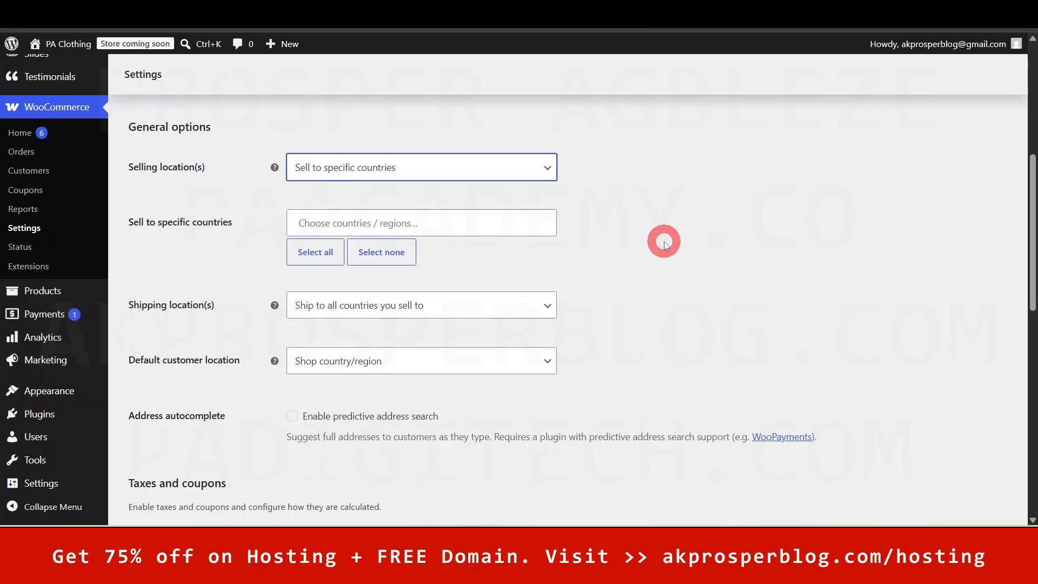
pyautogui.click(471, 167)
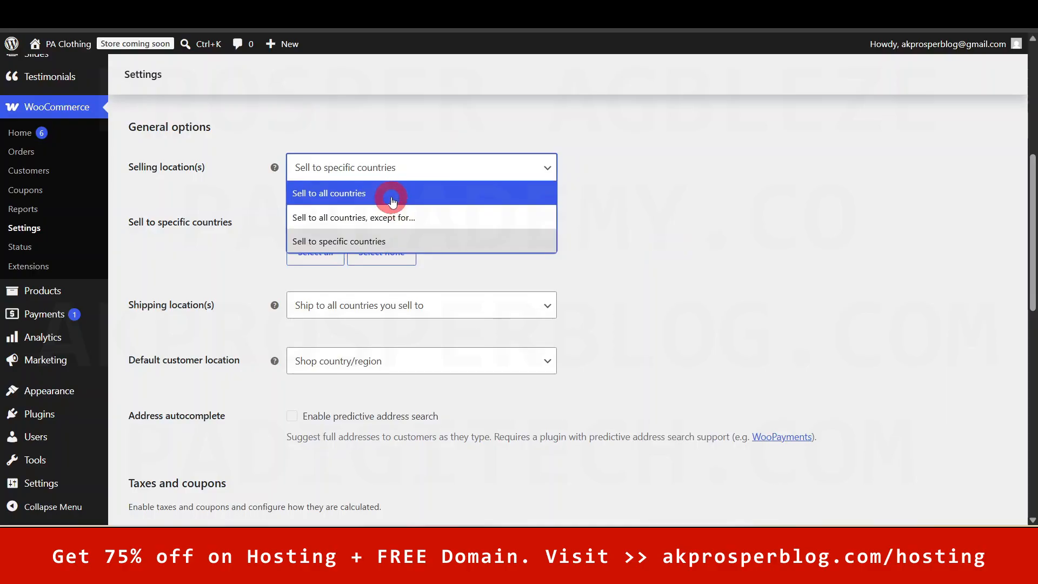
pyautogui.click(371, 193)
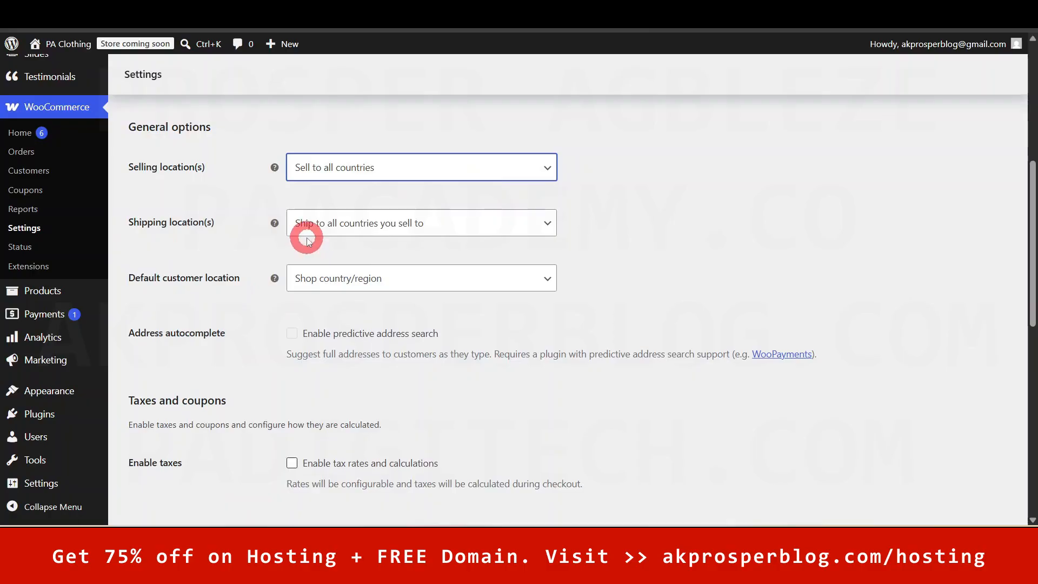
pyautogui.click(508, 227)
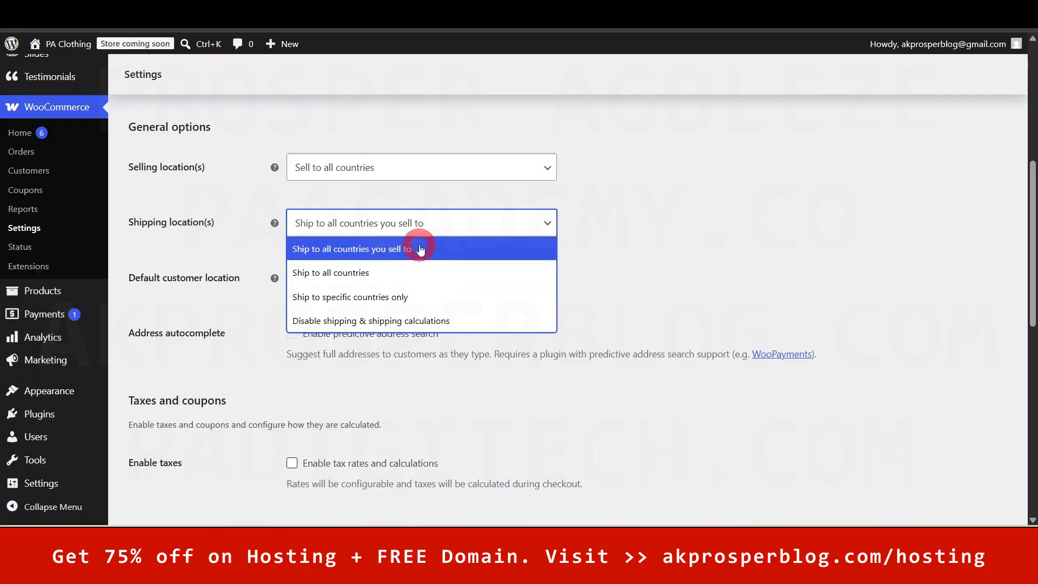
pyautogui.click(633, 251)
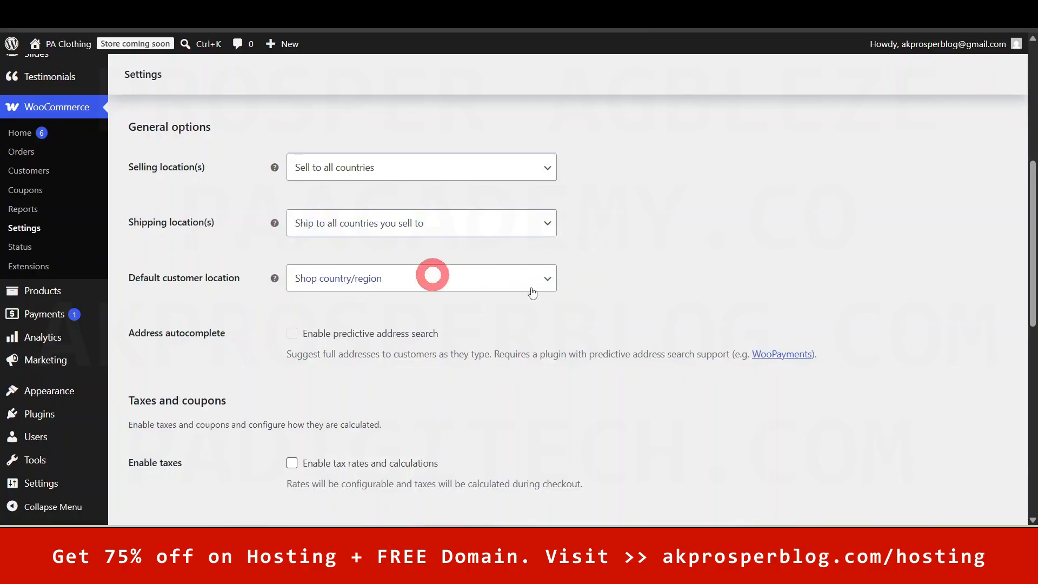
pyautogui.moveTo(275, 278)
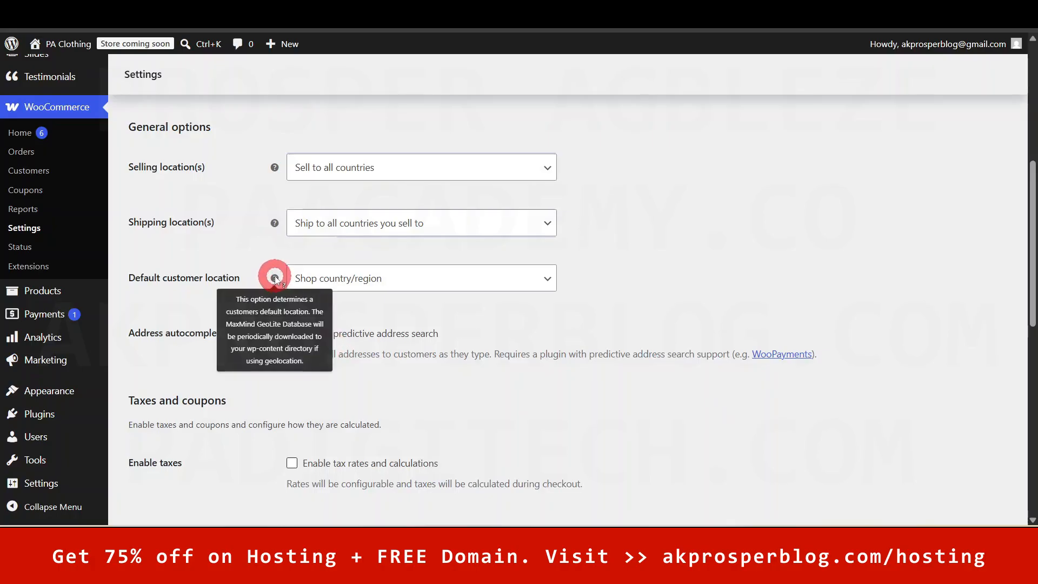
pyautogui.moveTo(275, 171)
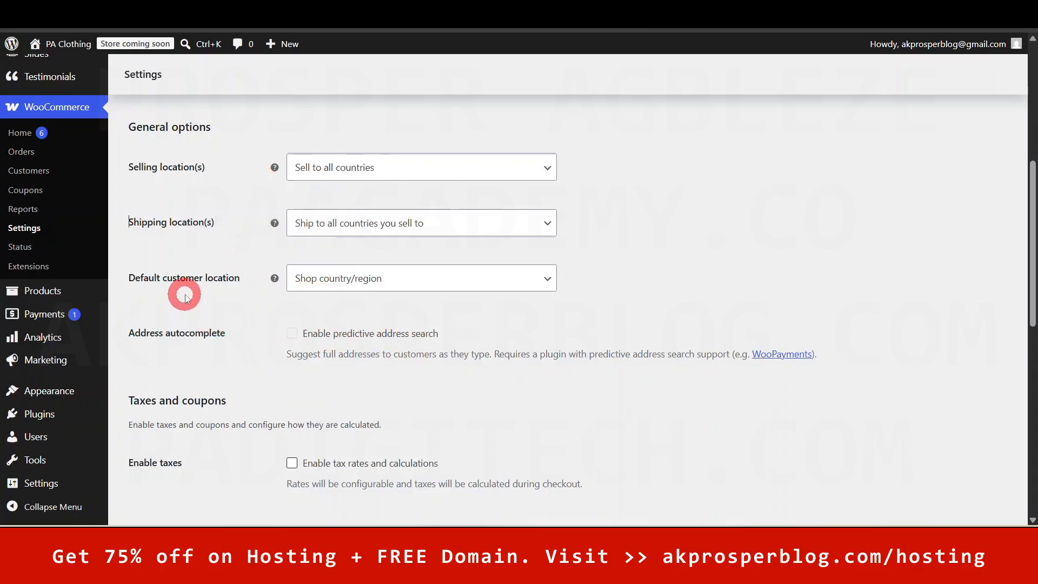
pyautogui.click(425, 283)
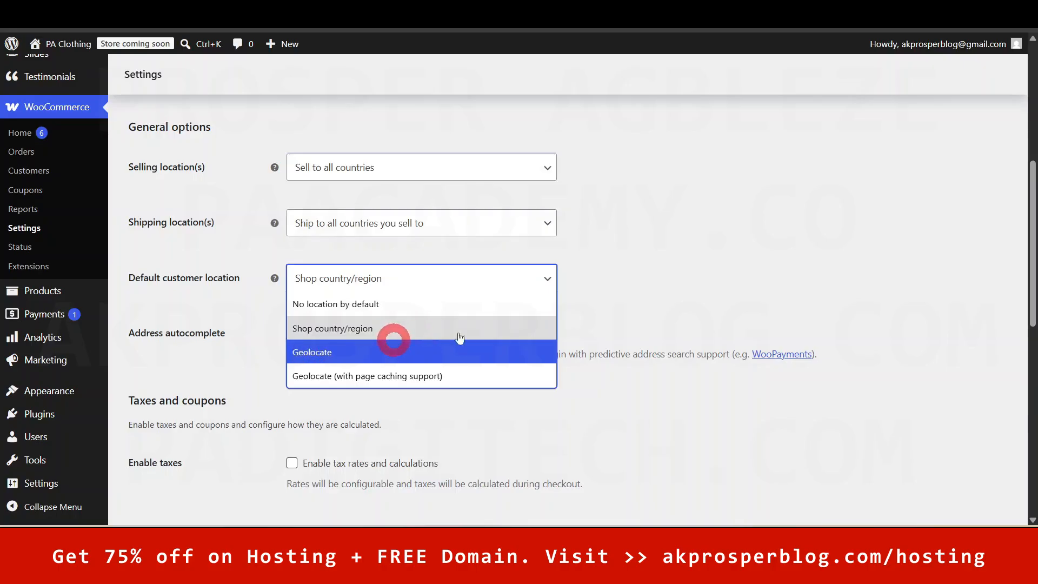
pyautogui.click(691, 270)
pyautogui.scroll(-1, 693, 281)
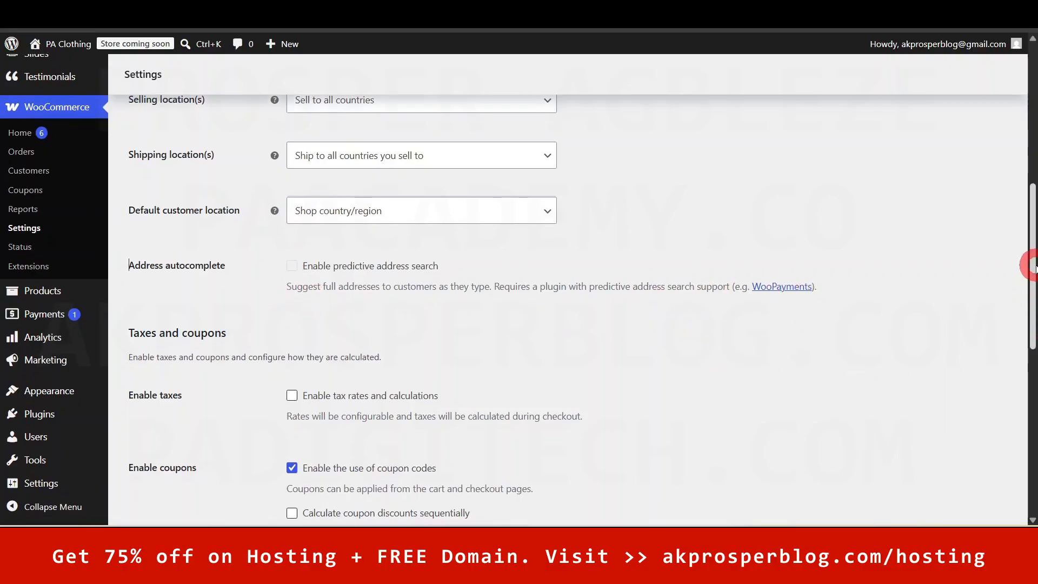
# - Scroll down to the Taxes and coupons options and review the multiple-coupons note
pyautogui.scroll(-1, 1032, 286)
pyautogui.scroll(-2, 1032, 287)
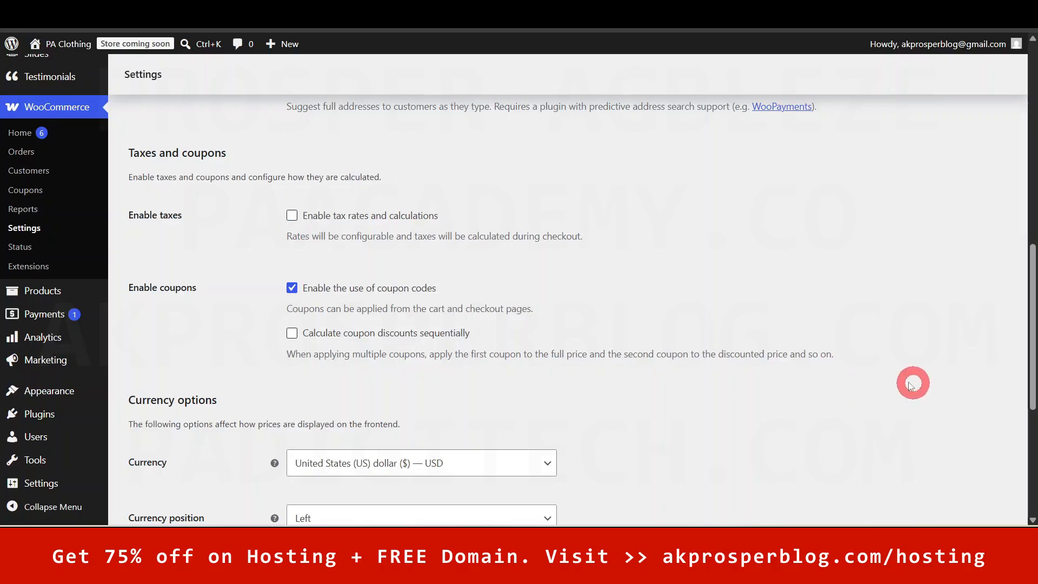
pyautogui.moveTo(1032, 385); pyautogui.dragTo(1027, 141)
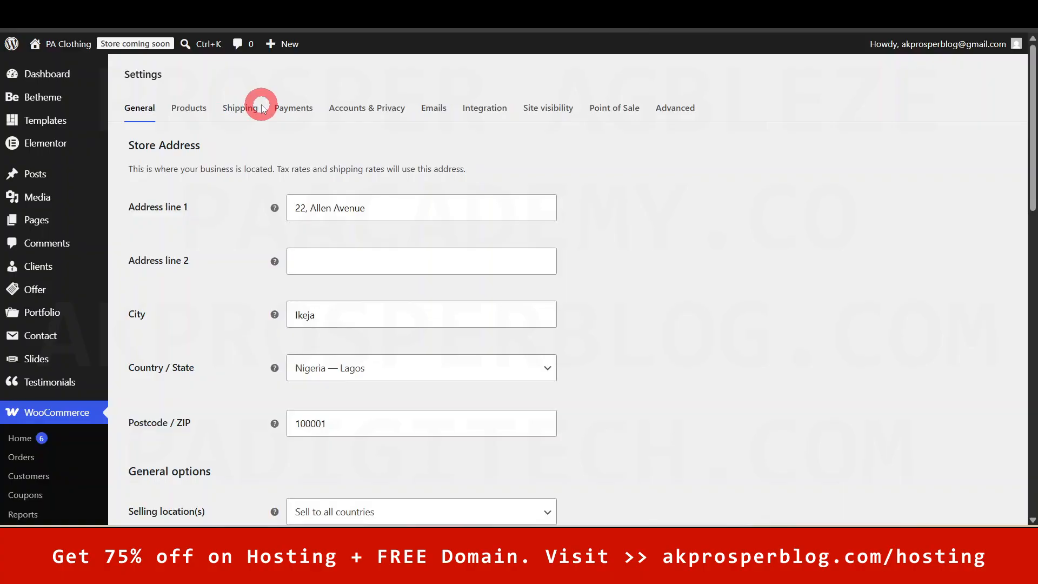
pyautogui.moveTo(1024, 140); pyautogui.dragTo(1025, 326)
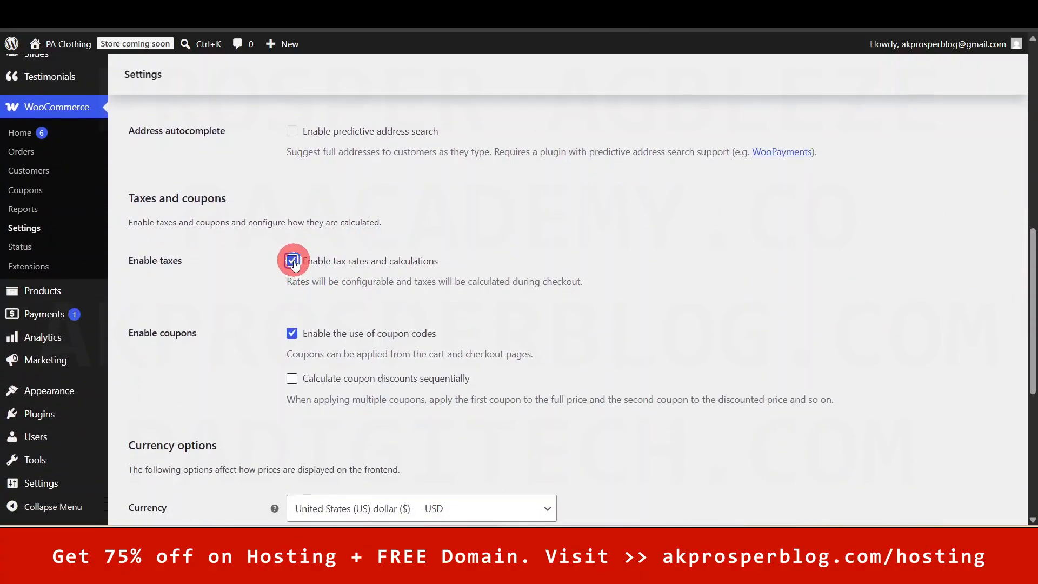
pyautogui.moveTo(1034, 331); pyautogui.dragTo(1027, 365)
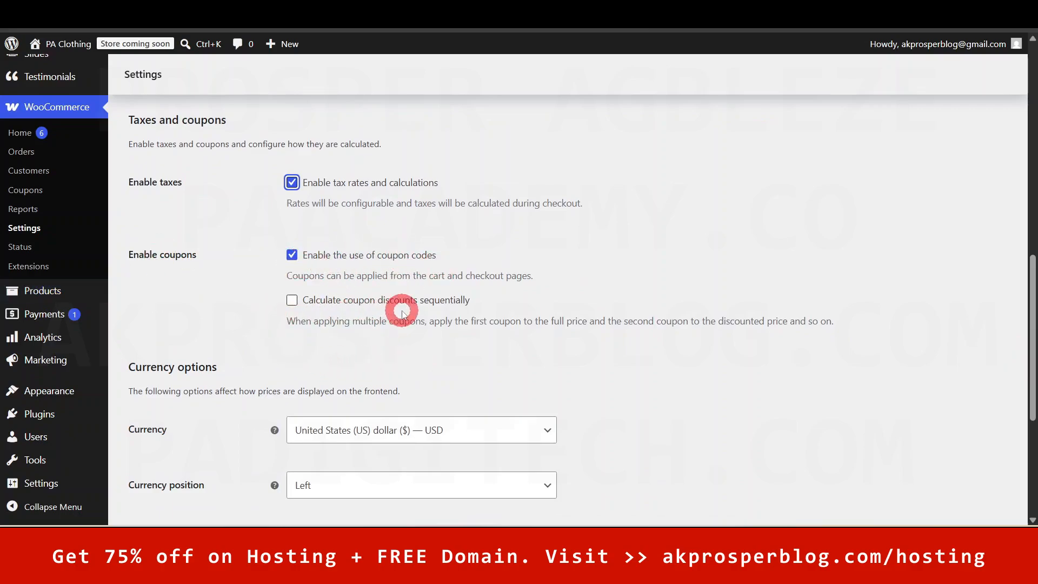
pyautogui.moveTo(284, 322); pyautogui.dragTo(829, 326)
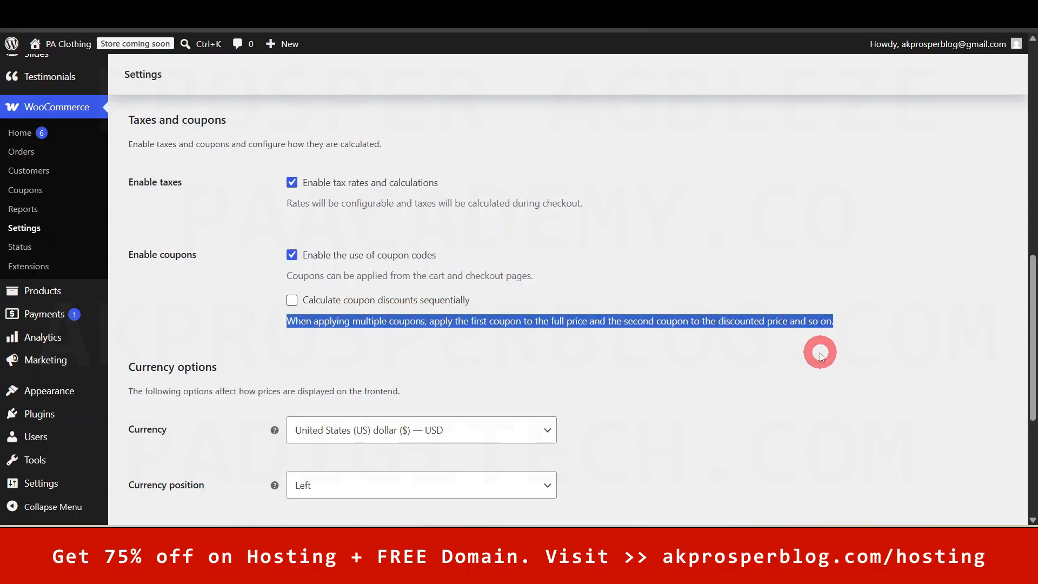
pyautogui.click(818, 352)
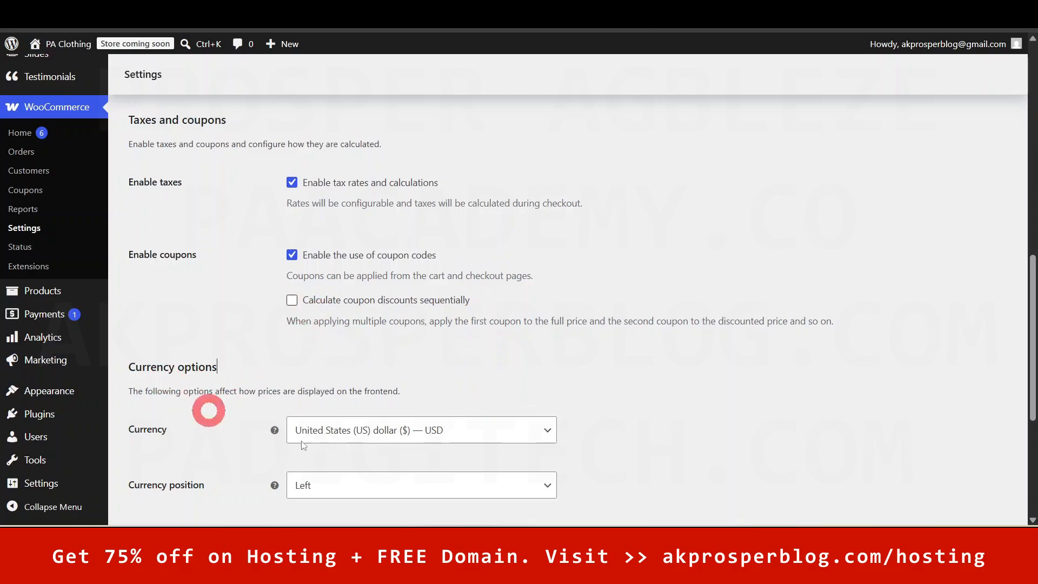
# - Keep the currency as US dollar (USD) and save the General settings
pyautogui.moveTo(1033, 303); pyautogui.dragTo(1023, 398)
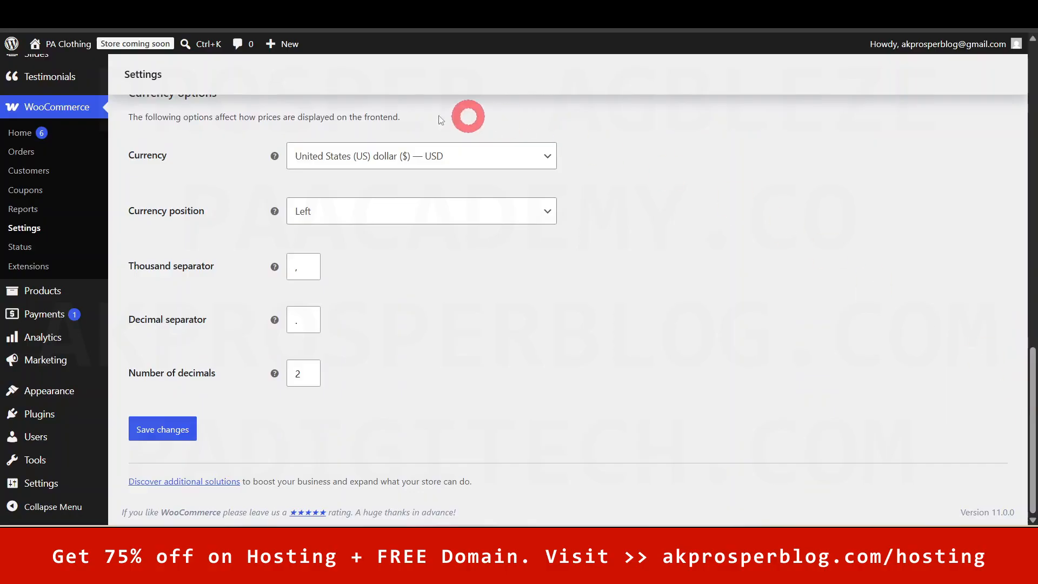
pyautogui.click(456, 169)
pyautogui.moveTo(547, 312); pyautogui.dragTo(643, 294)
pyautogui.click(642, 287)
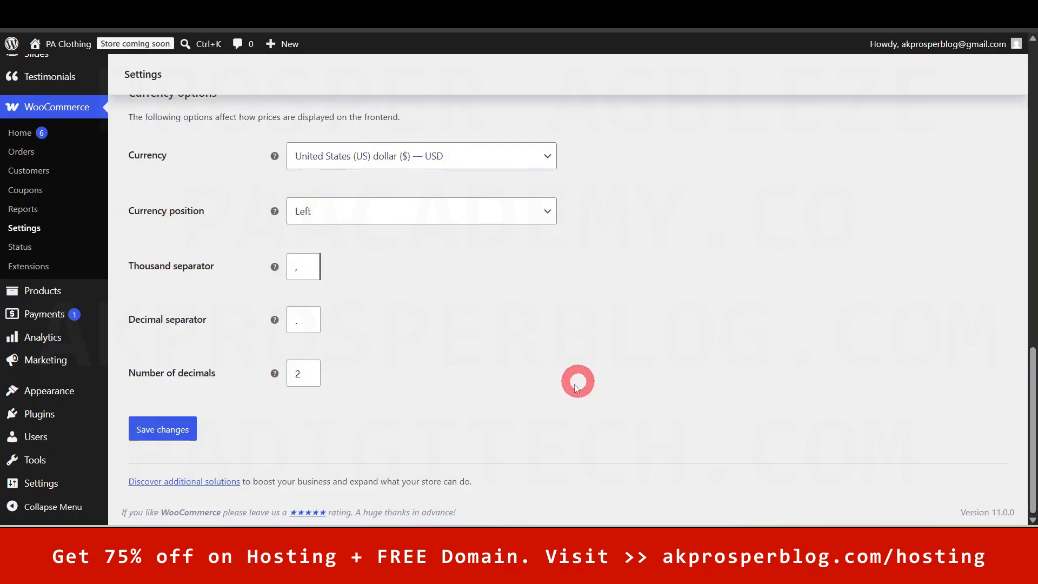
pyautogui.click(169, 424)
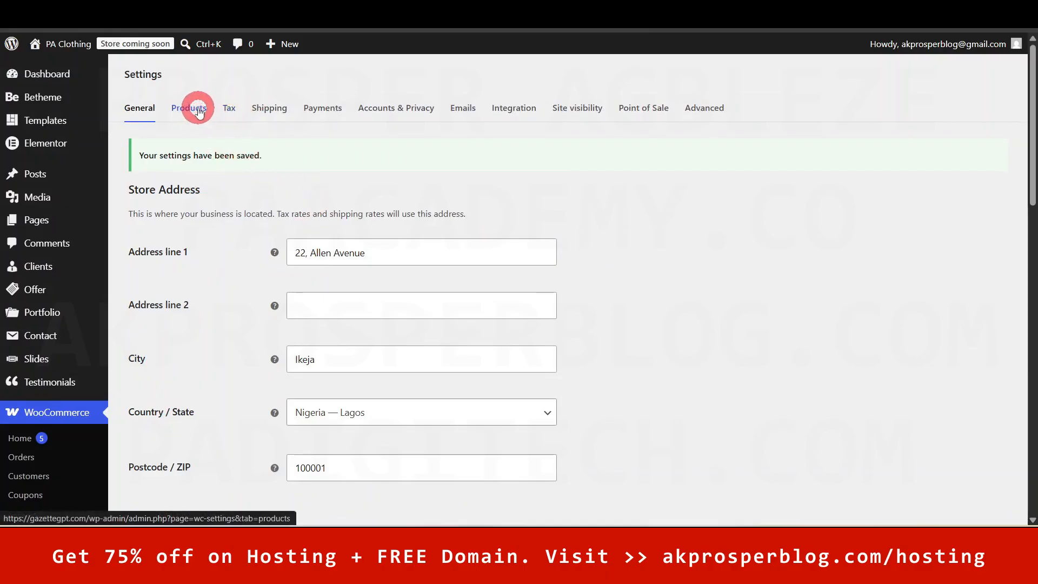
pyautogui.click(199, 111)
pyautogui.click(265, 307)
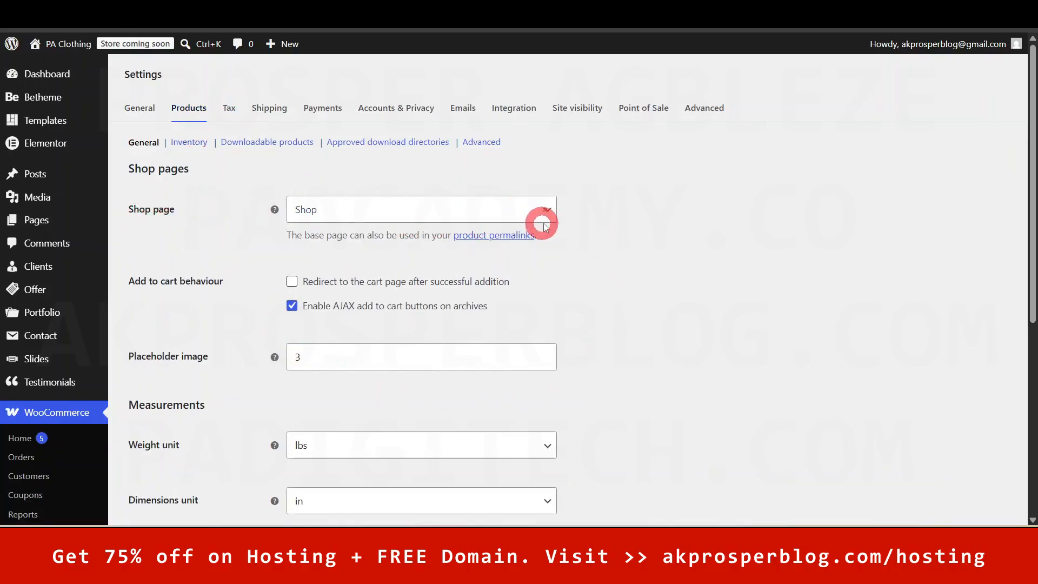
pyautogui.click(546, 214)
pyautogui.moveTo(551, 268); pyautogui.dragTo(616, 222)
pyautogui.click(620, 226)
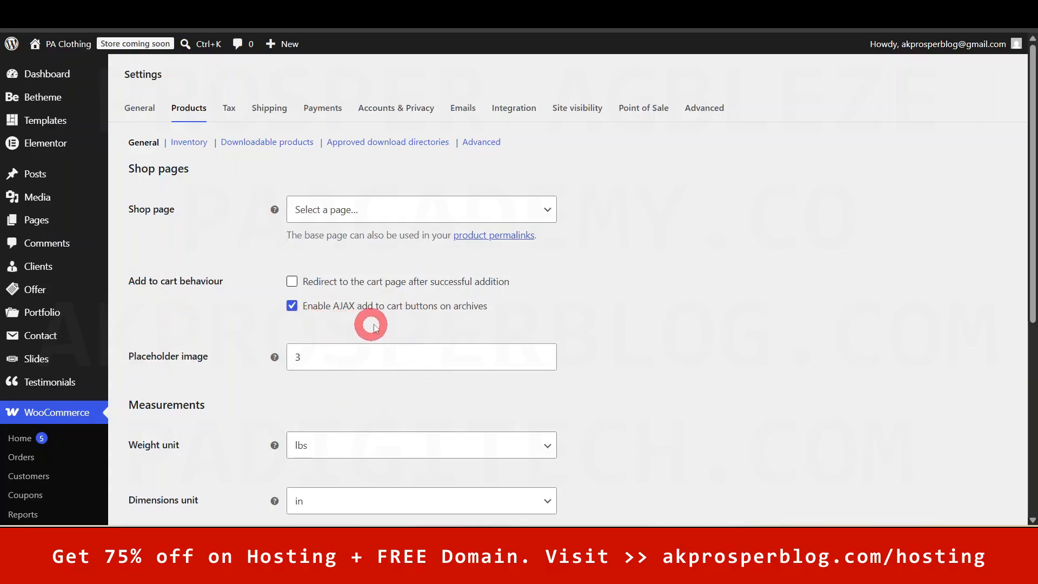
pyautogui.scroll(-1, 670, 324)
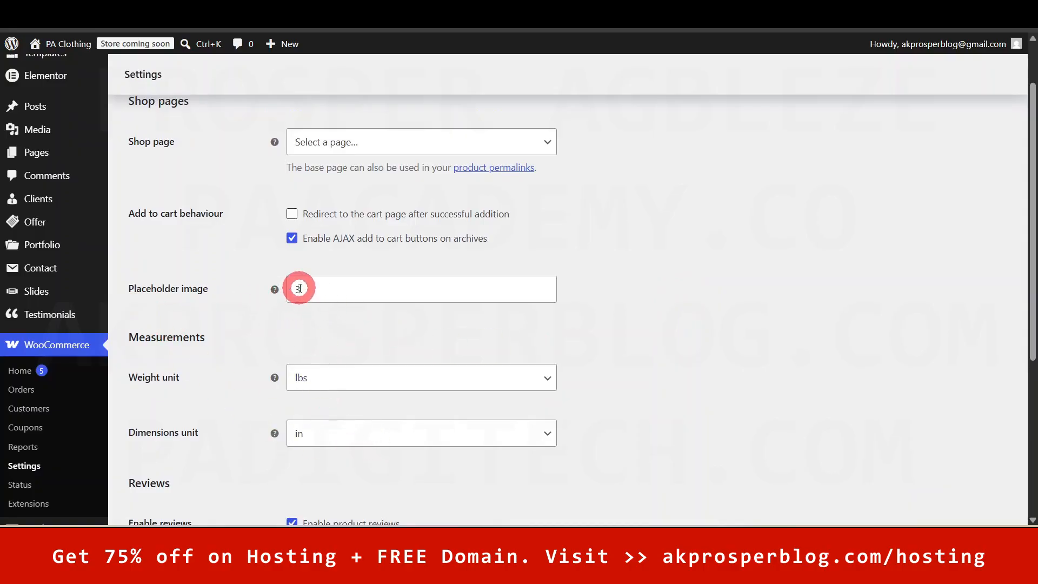
pyautogui.click(366, 287)
pyautogui.click(688, 311)
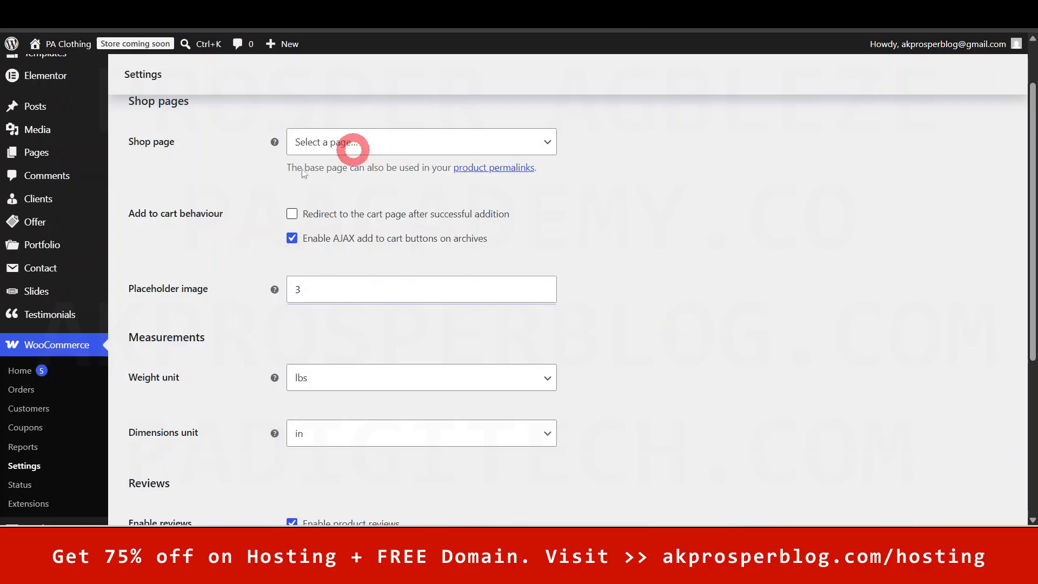
pyautogui.moveTo(49, 132)
pyautogui.rightClick(144, 138)
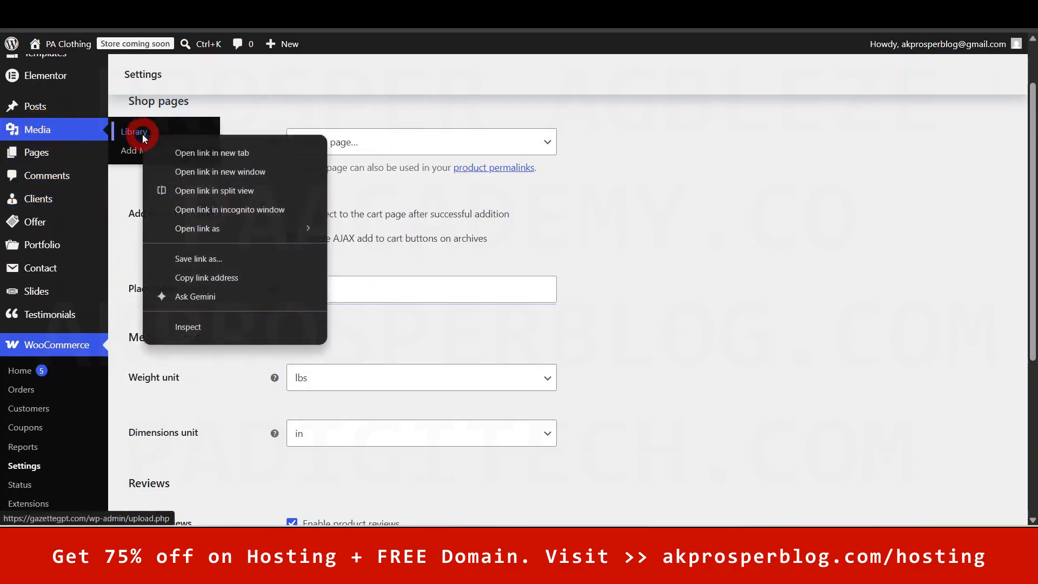
pyautogui.click(200, 153)
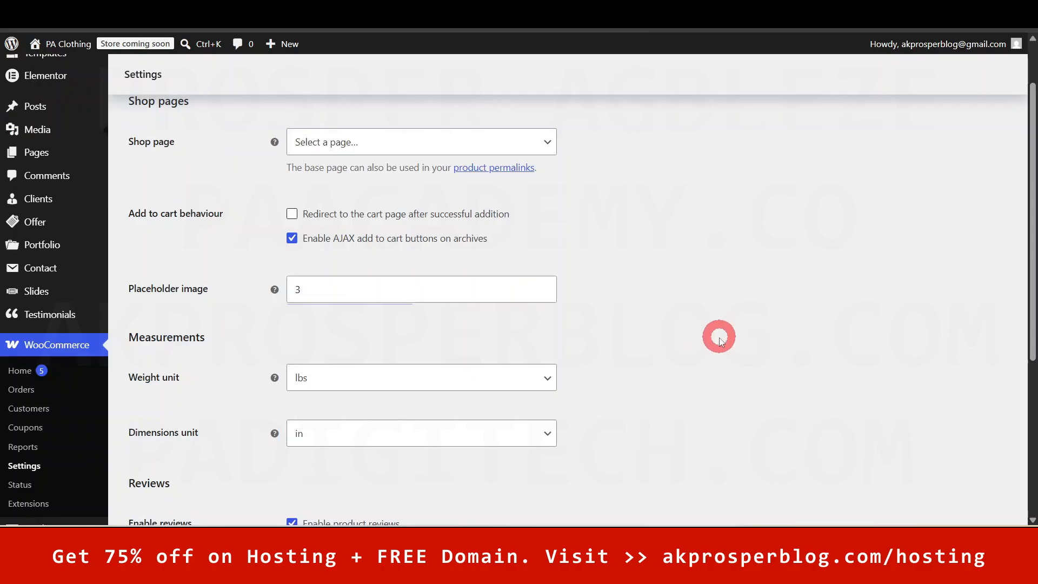
pyautogui.click(391, 382)
pyautogui.click(673, 377)
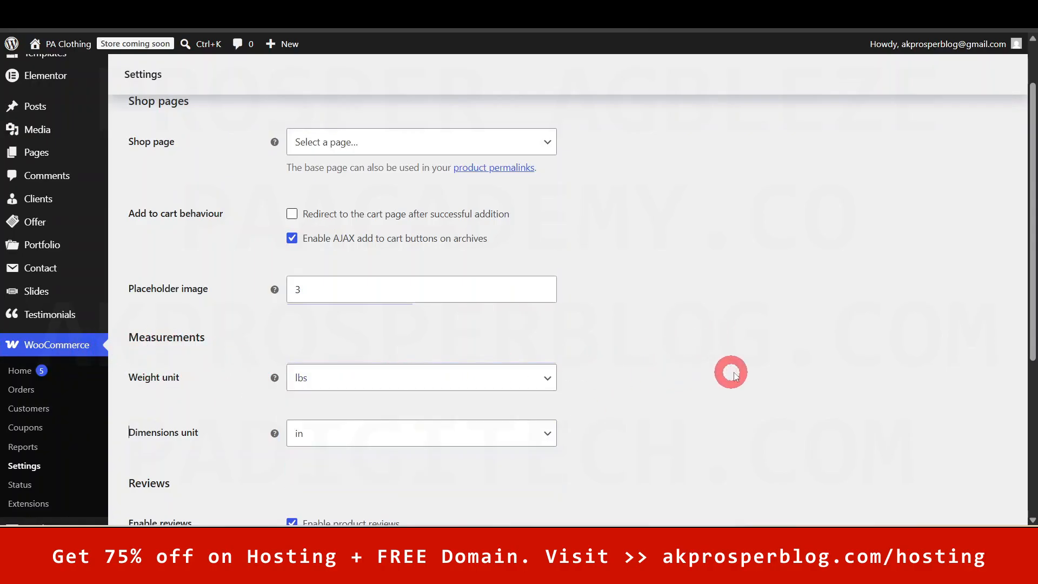
pyautogui.scroll(-1, 731, 370)
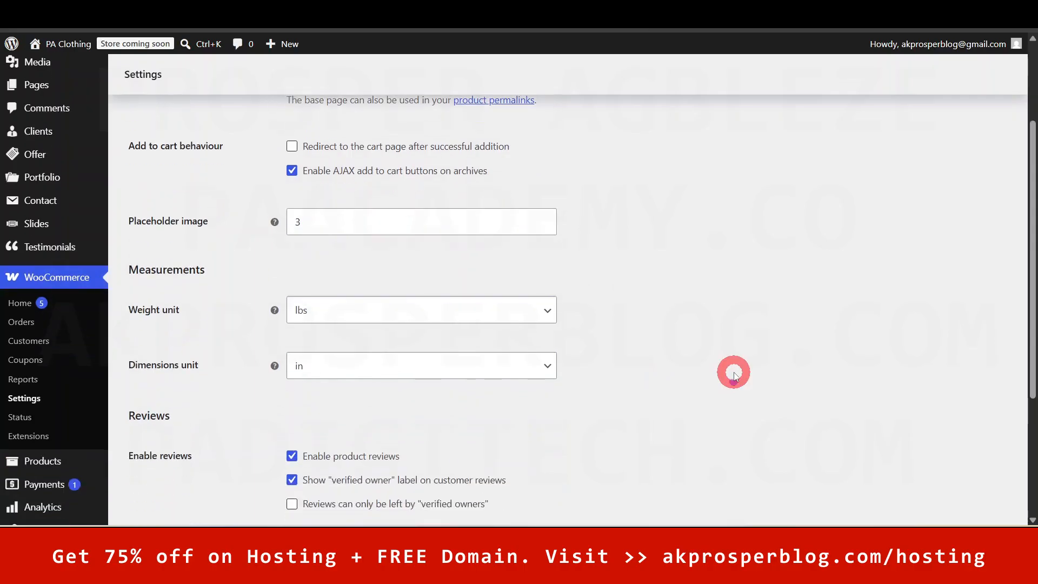
pyautogui.click(370, 310)
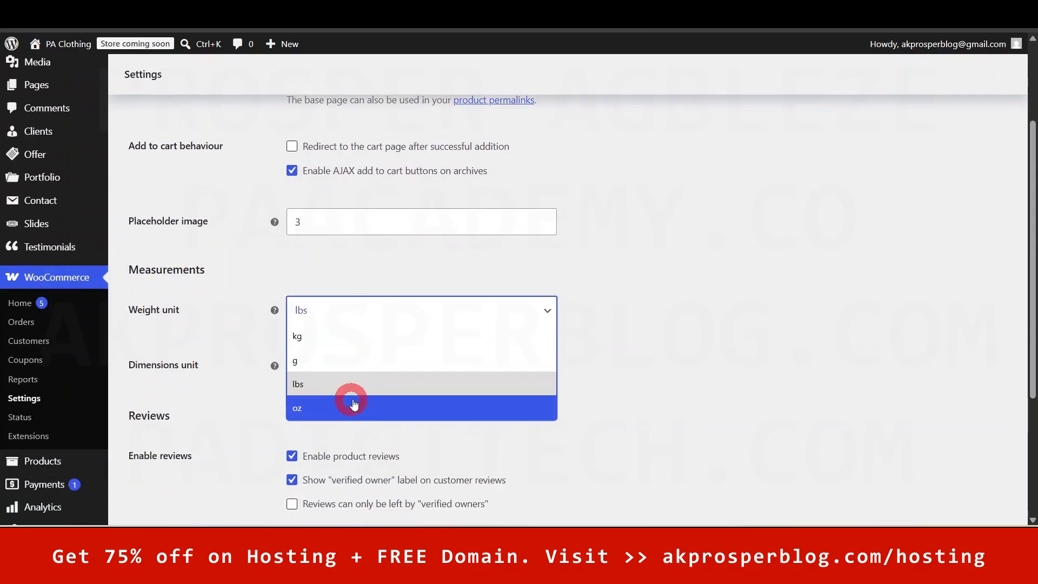
pyautogui.click(666, 358)
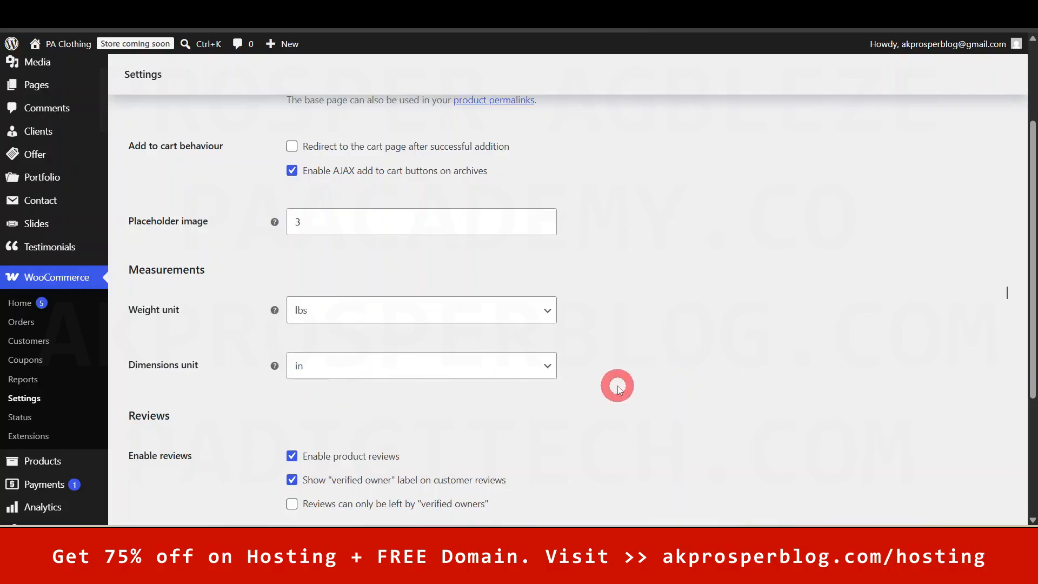
pyautogui.scroll(1, 521, 244)
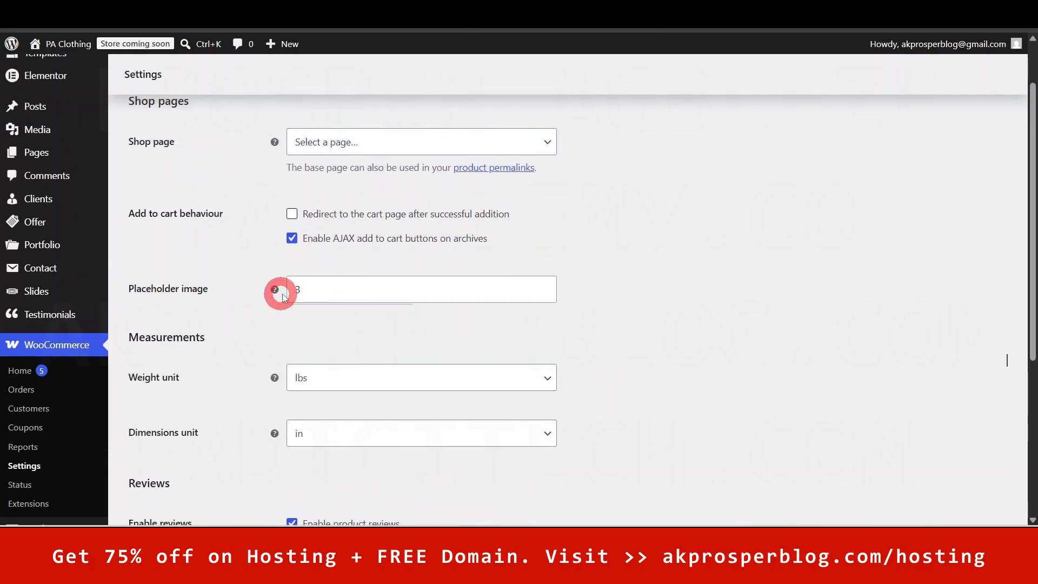
pyautogui.click(308, 292)
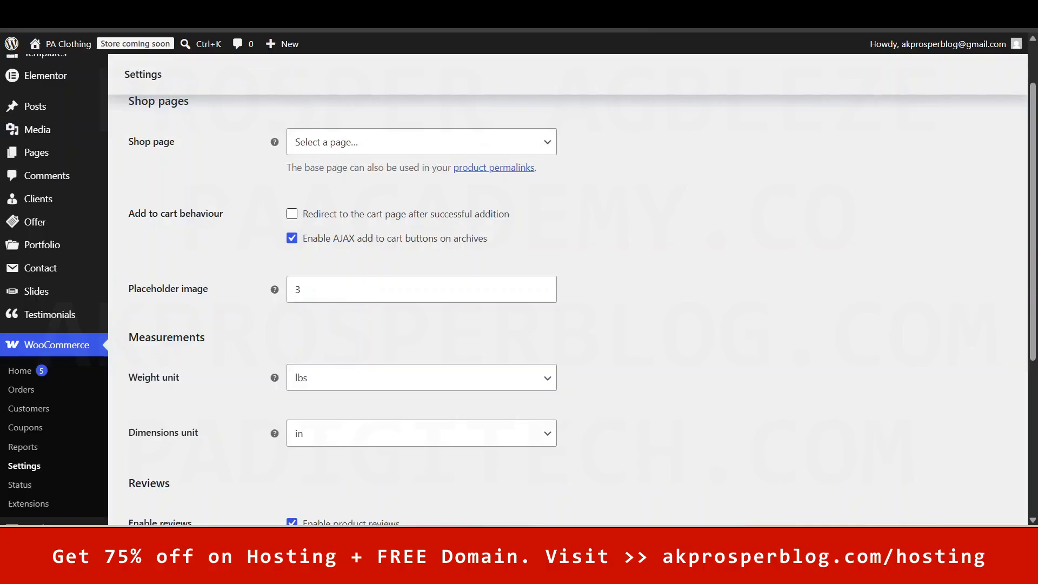
pyautogui.click(354, 282)
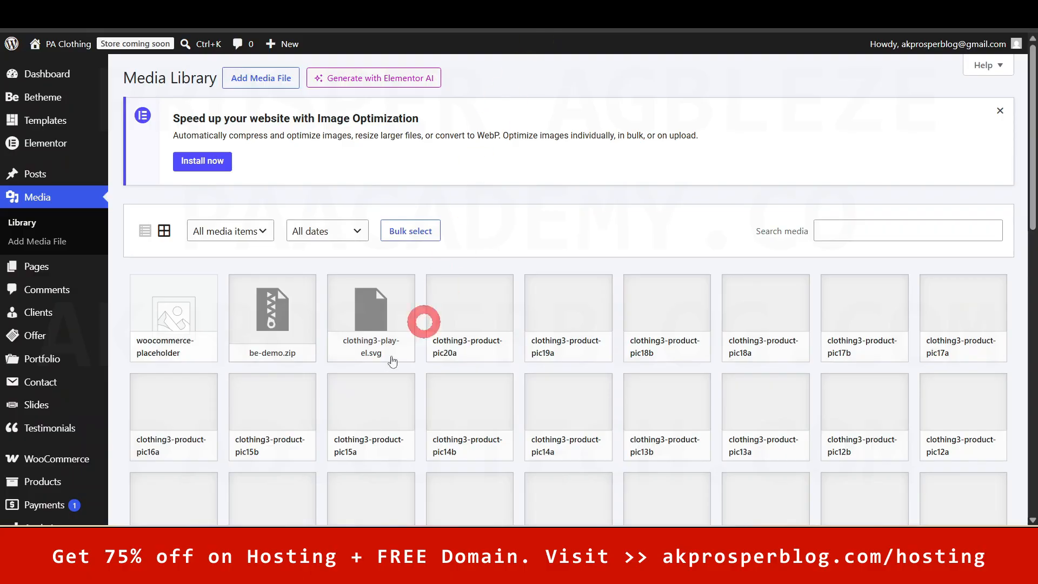
pyautogui.click(157, 314)
pyautogui.click(165, 317)
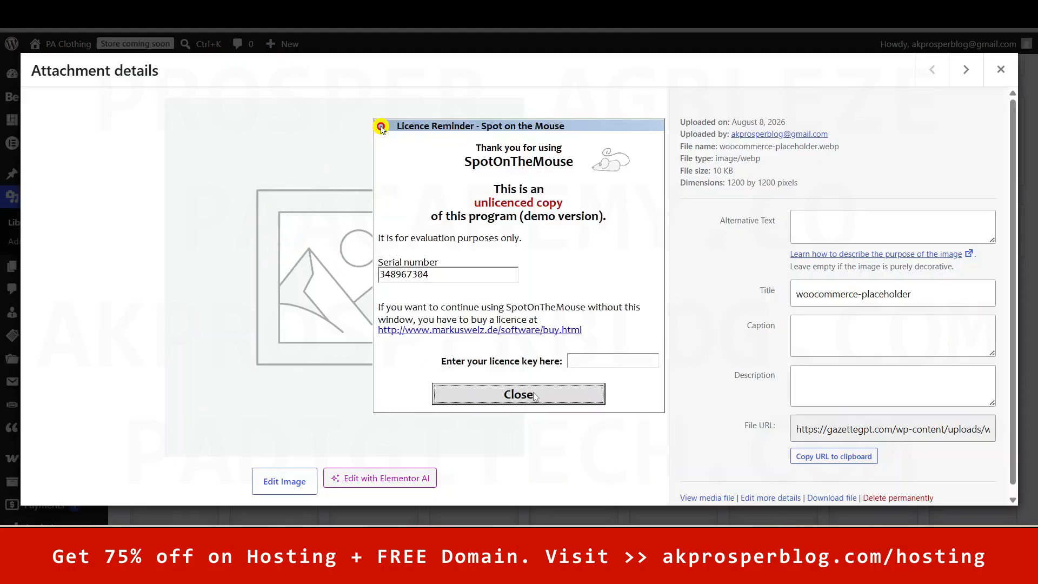
pyautogui.click(533, 395)
pyautogui.click(988, 67)
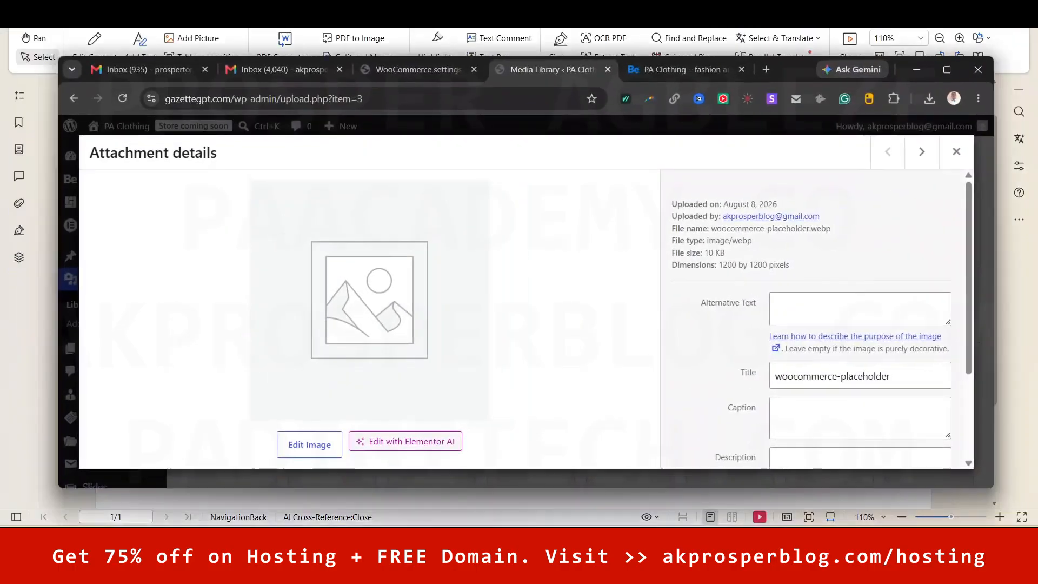
pyautogui.click(384, 97)
pyautogui.click(424, 108)
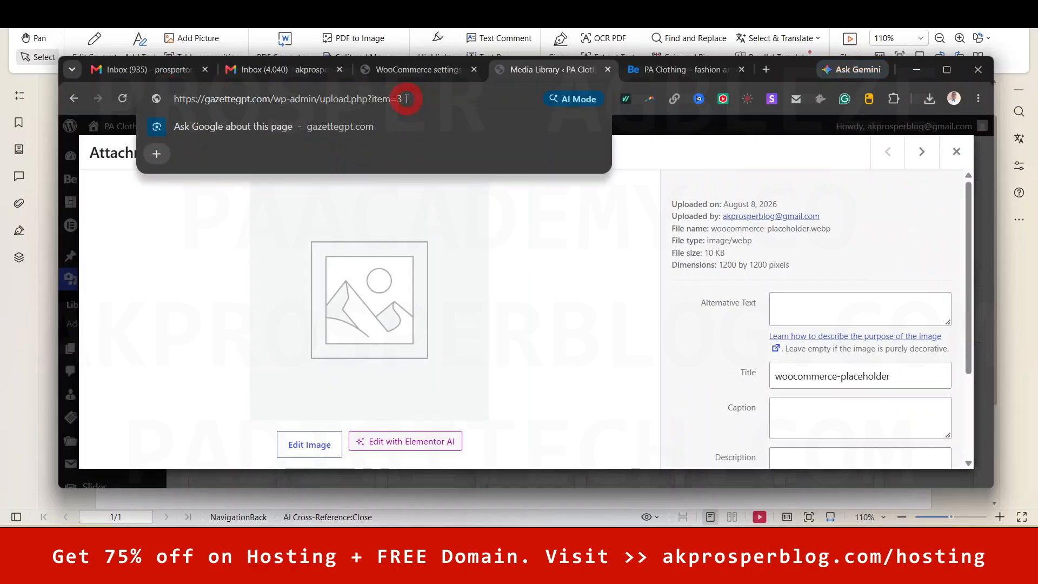
pyautogui.click(216, 315)
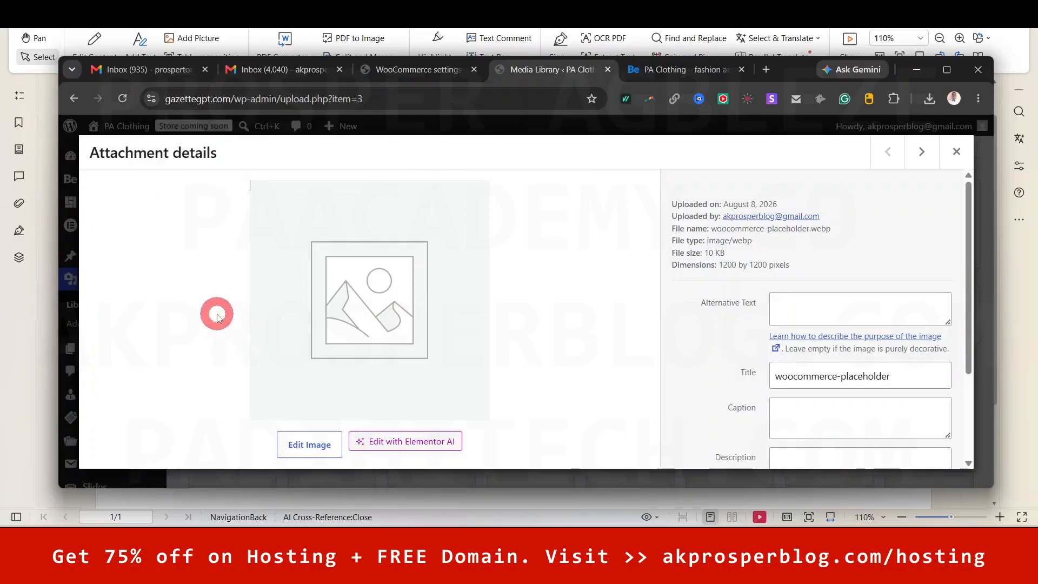
pyautogui.click(919, 152)
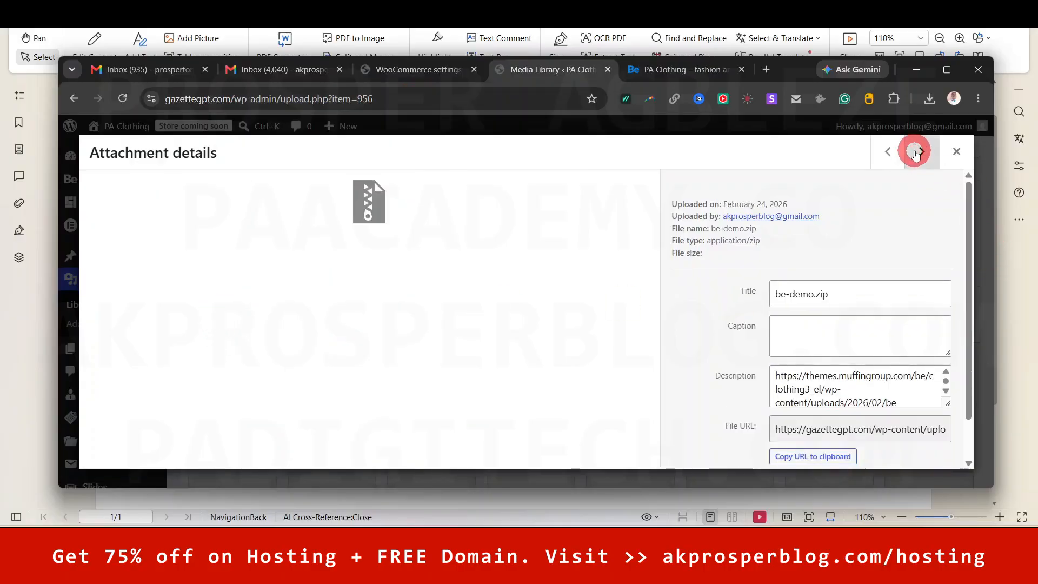
pyautogui.click(919, 152)
pyautogui.click(956, 152)
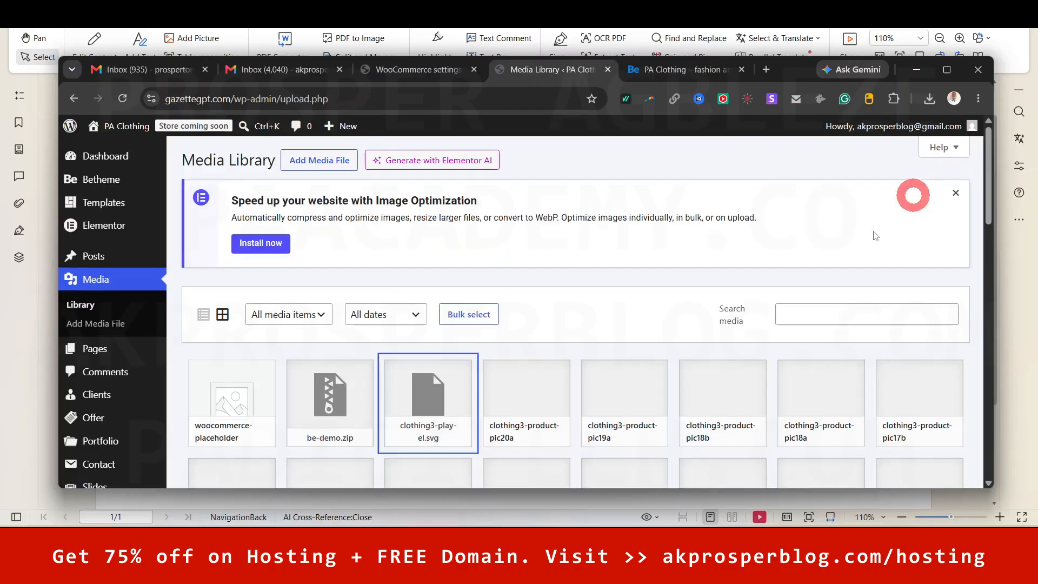
pyautogui.scroll(-5, 796, 352)
pyautogui.scroll(-4, 796, 351)
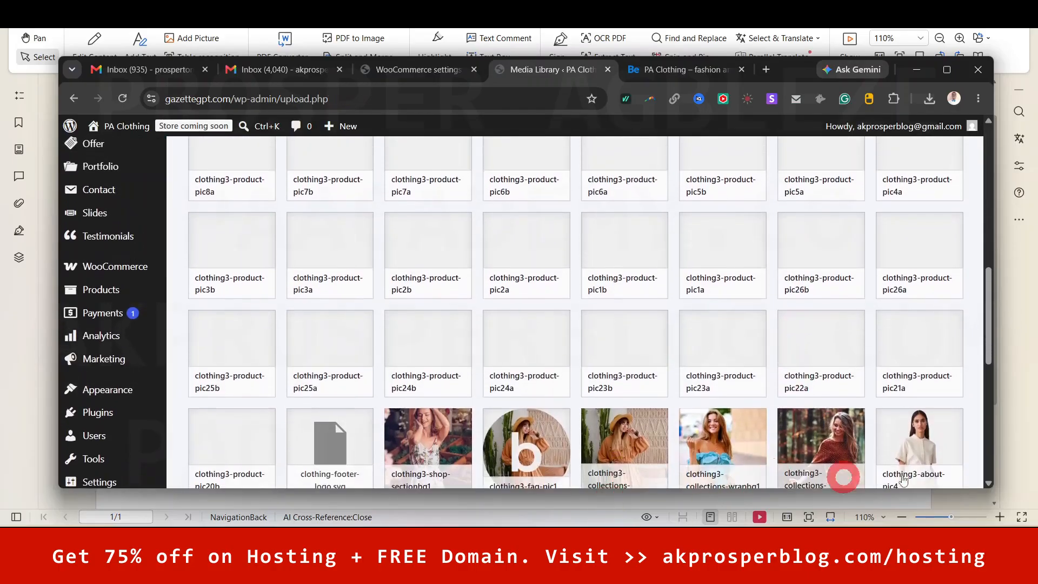
pyautogui.click(927, 443)
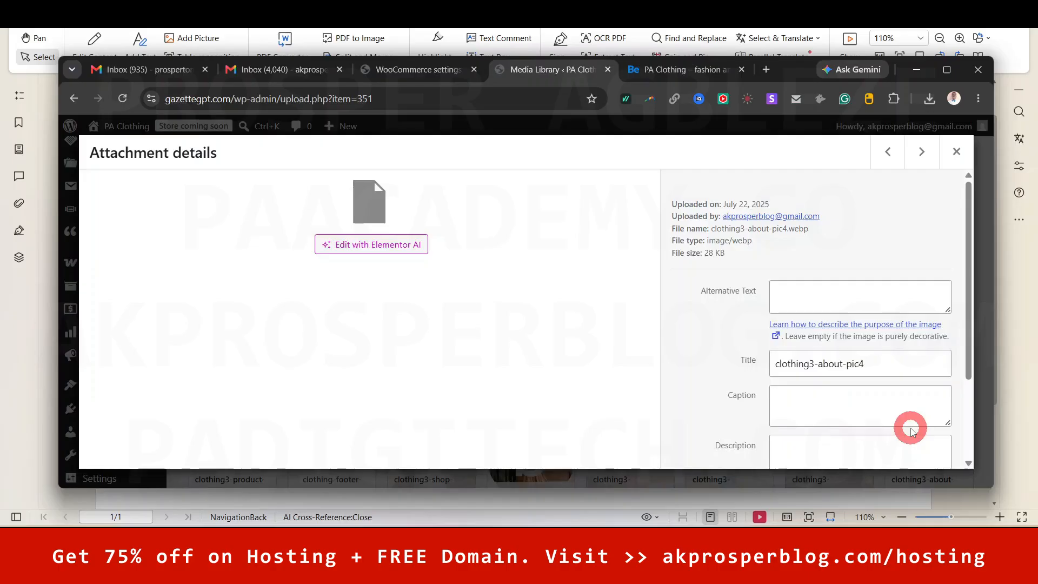
pyautogui.click(504, 103)
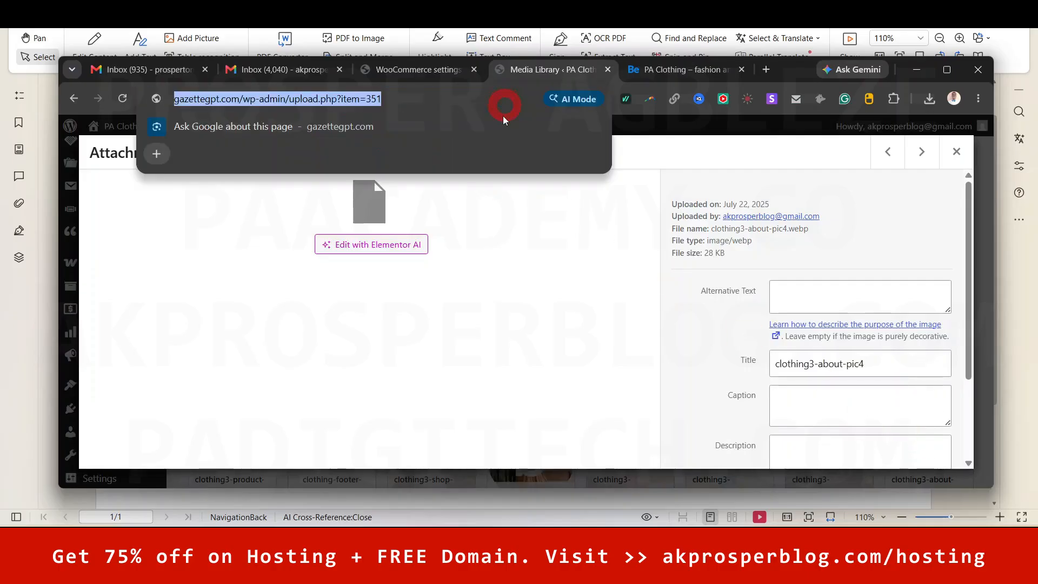
pyautogui.click(382, 103)
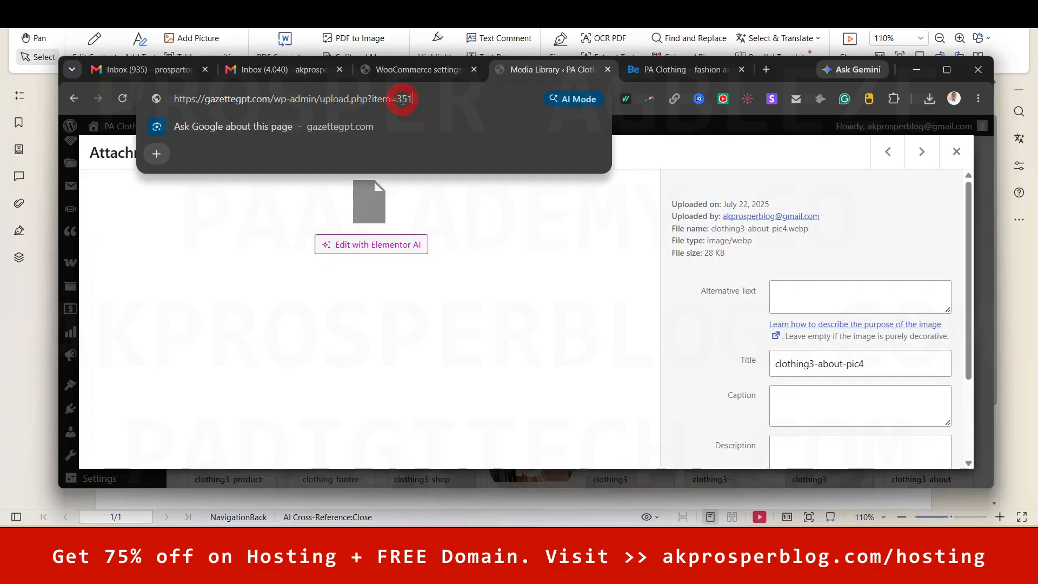
pyautogui.doubleClick(402, 99)
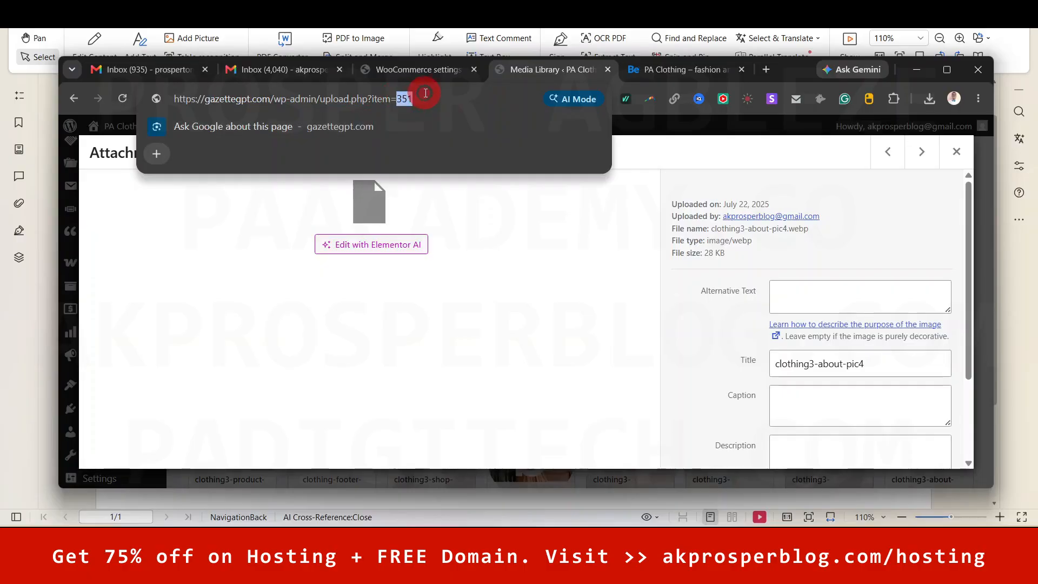
pyautogui.click(256, 324)
pyautogui.click(947, 71)
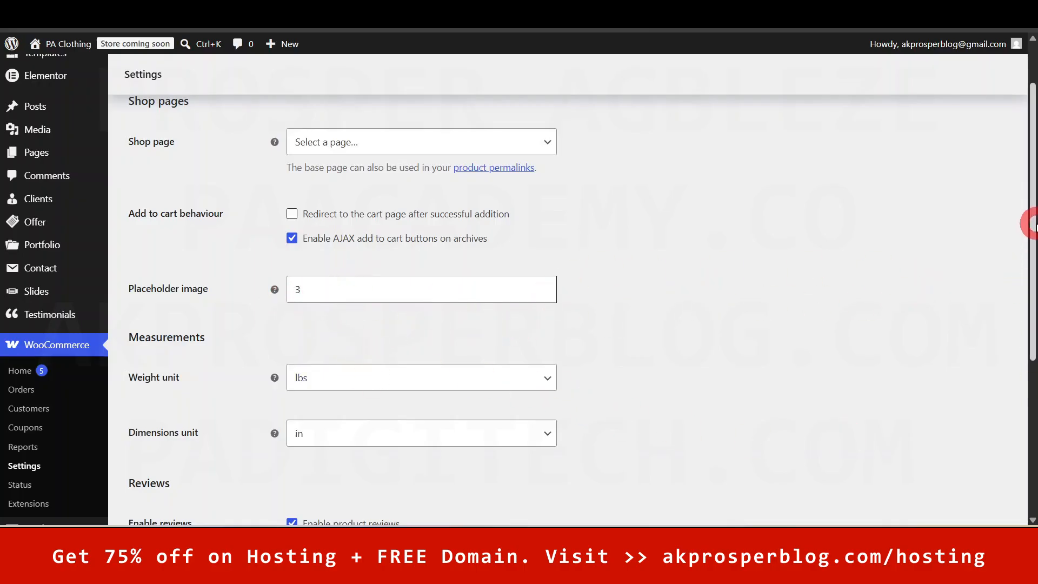
# - Save the Products settings with weight in lbs and dimensions in in
pyautogui.moveTo(1033, 216); pyautogui.dragTo(1022, 352)
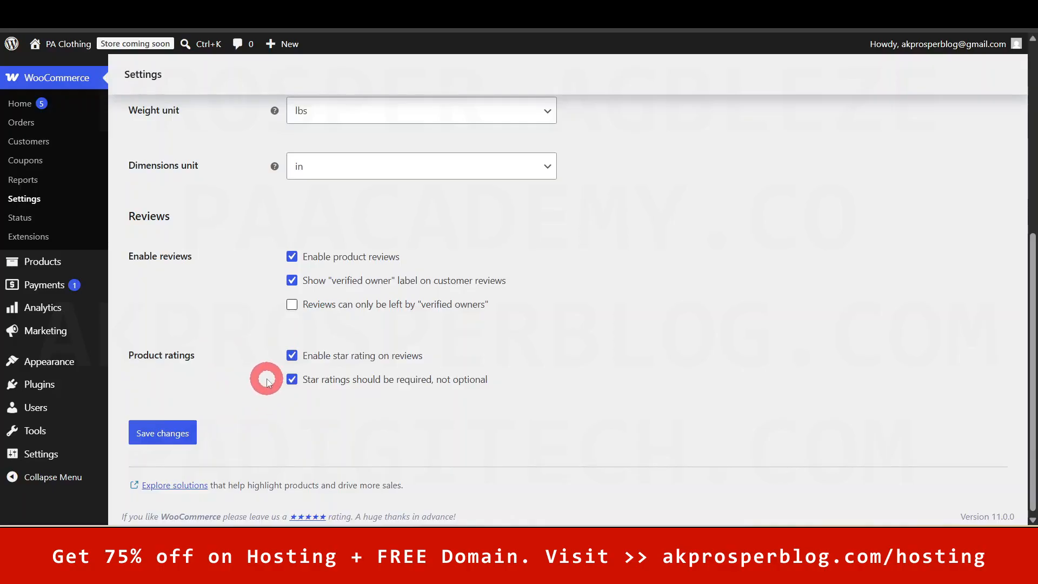
pyautogui.click(173, 434)
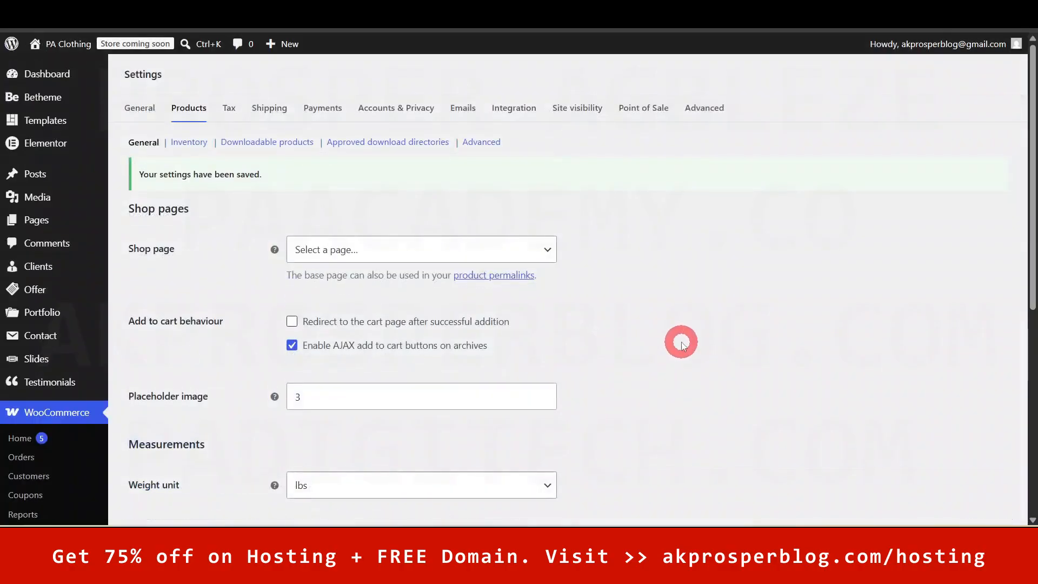
# - Open Products > Inventory and review stock management, low stock threshold 2, out-of-stock 0
pyautogui.click(232, 110)
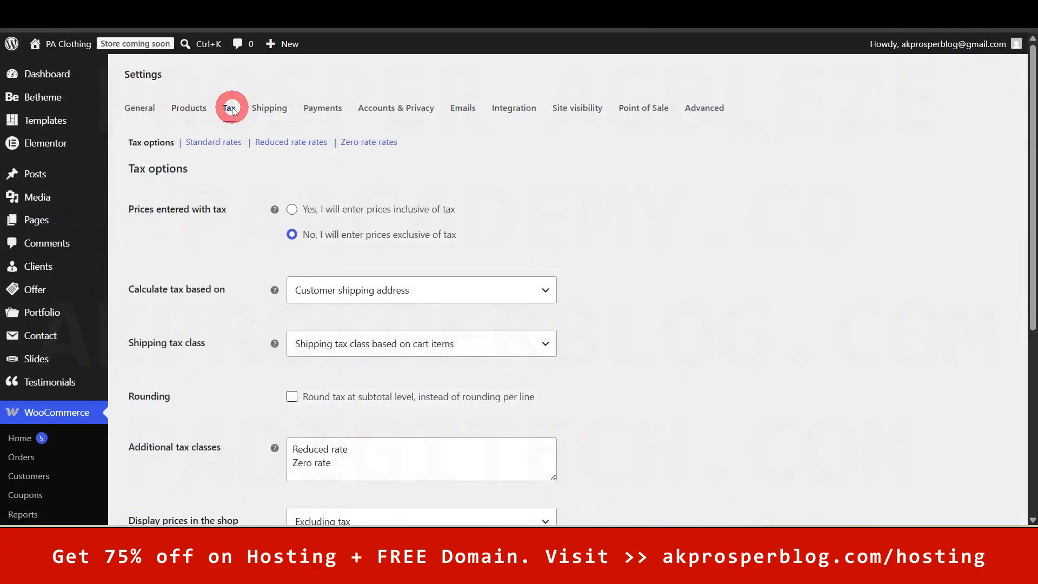
pyautogui.click(185, 114)
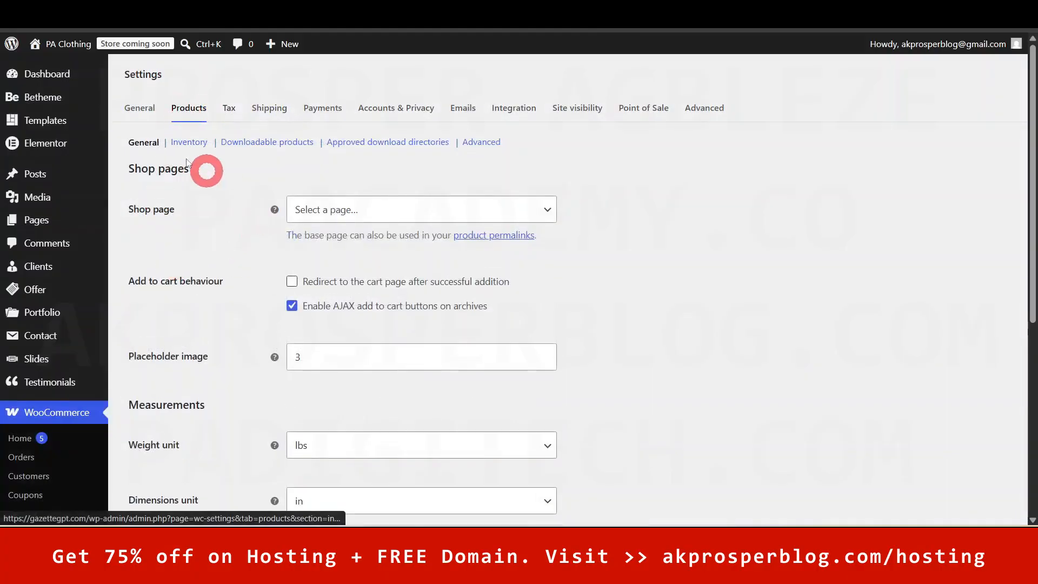
pyautogui.click(184, 143)
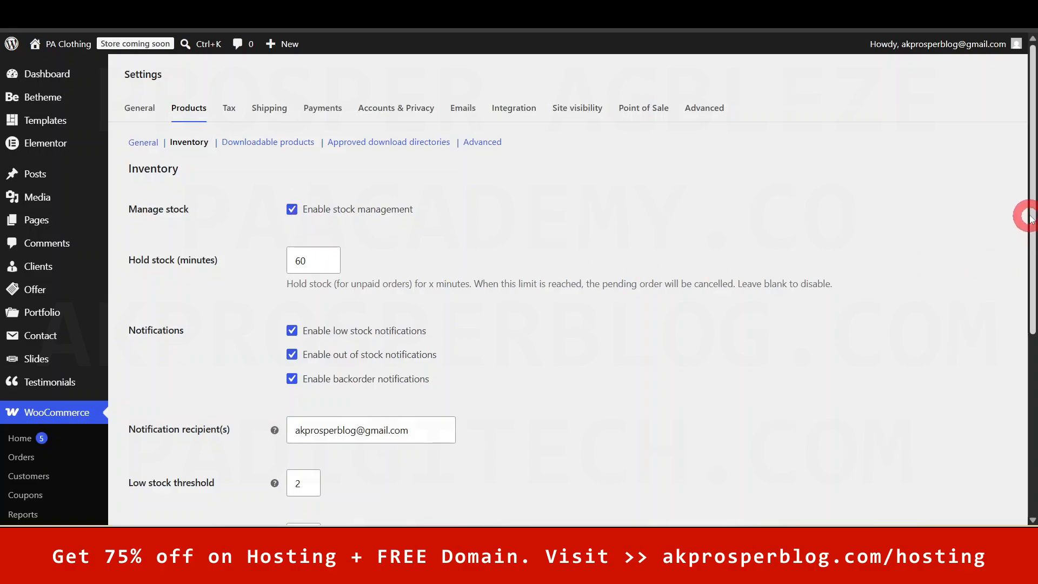
pyautogui.moveTo(1033, 210); pyautogui.dragTo(1032, 267)
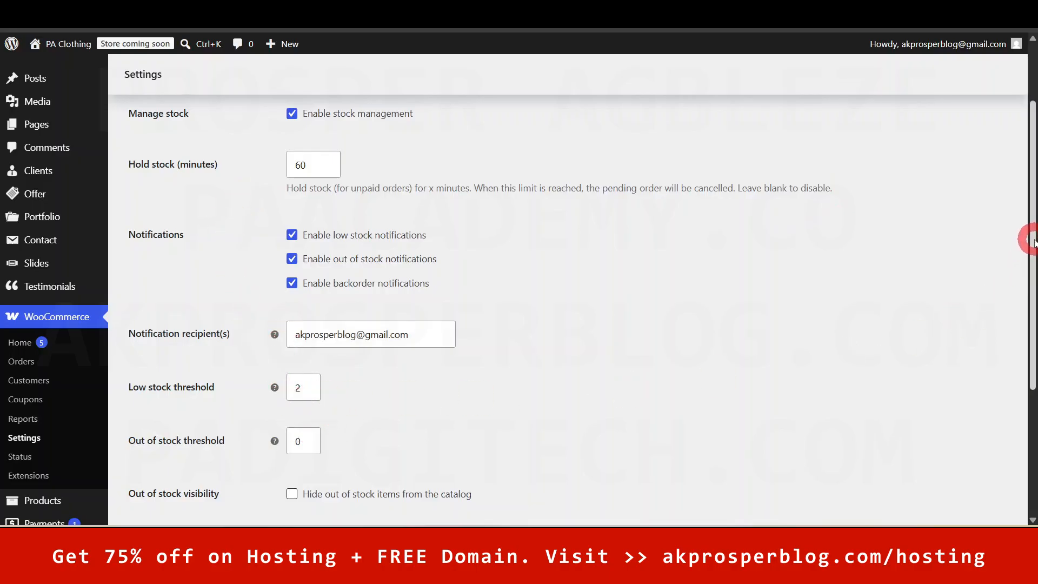
pyautogui.scroll(-2, 1033, 241)
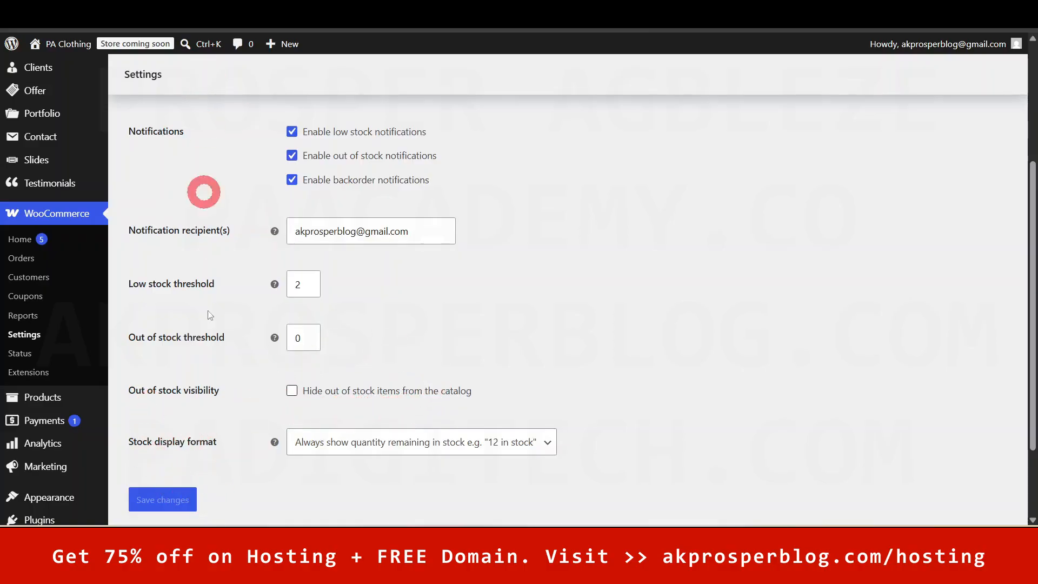
pyautogui.scroll(3, 424, 381)
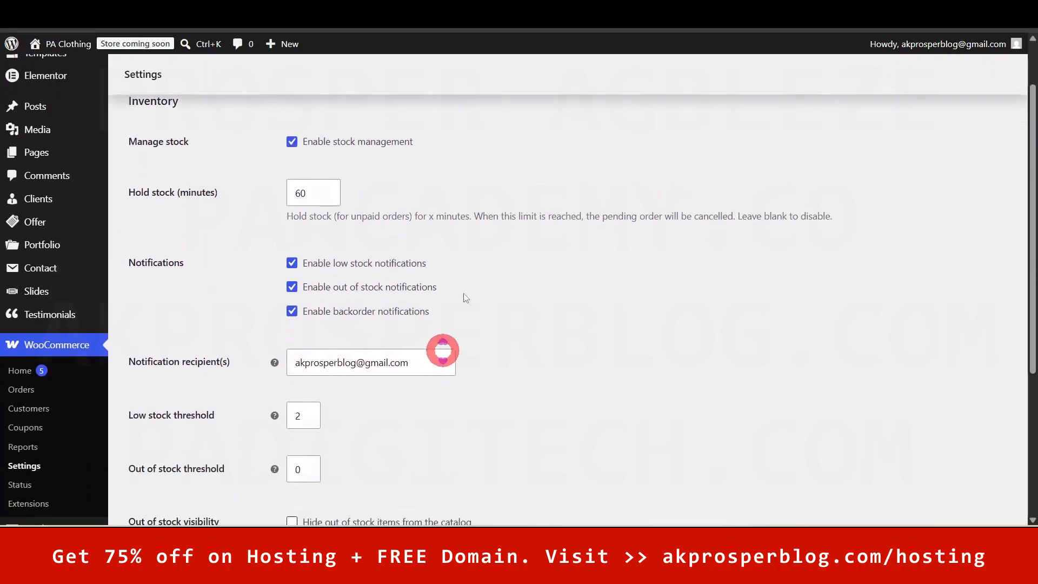
pyautogui.scroll(-3, 443, 303)
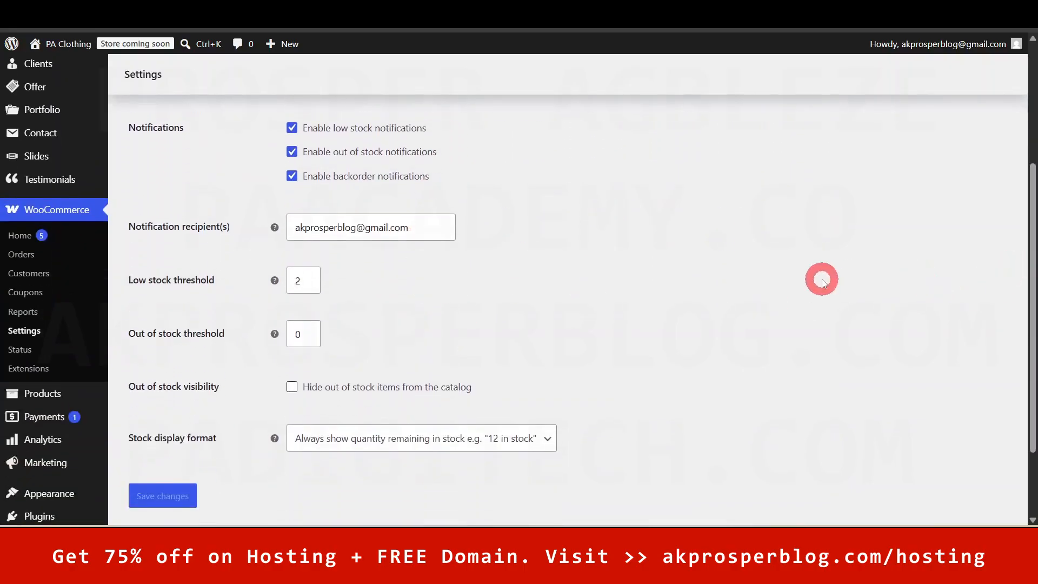
pyautogui.scroll(4, 822, 279)
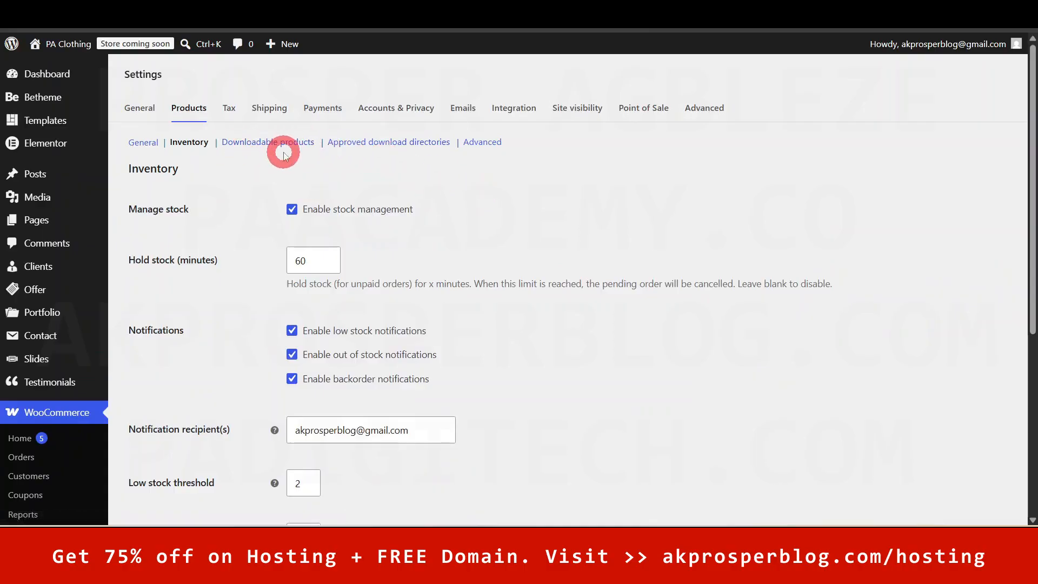
# - Open the WooCommerce Tax settings, then view the Pencil Dress product on the storefront
pyautogui.click(232, 108)
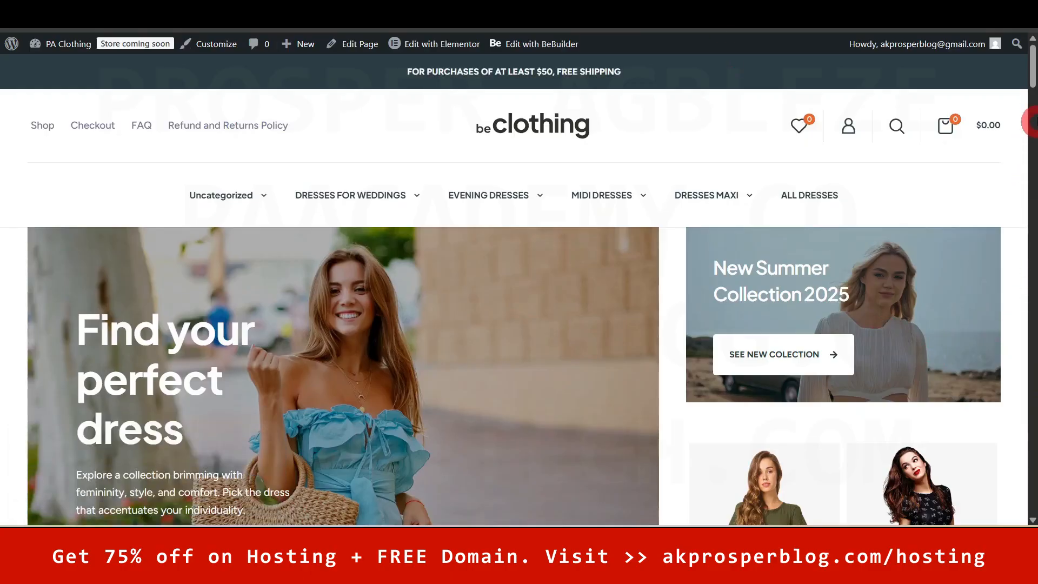
pyautogui.moveTo(1033, 66); pyautogui.dragTo(1026, 227)
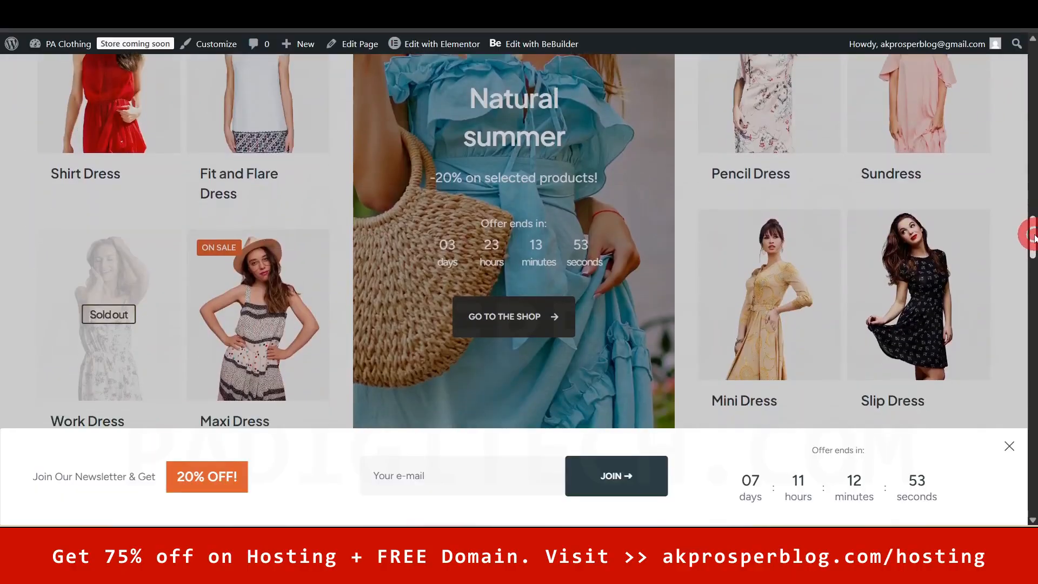
pyautogui.click(757, 124)
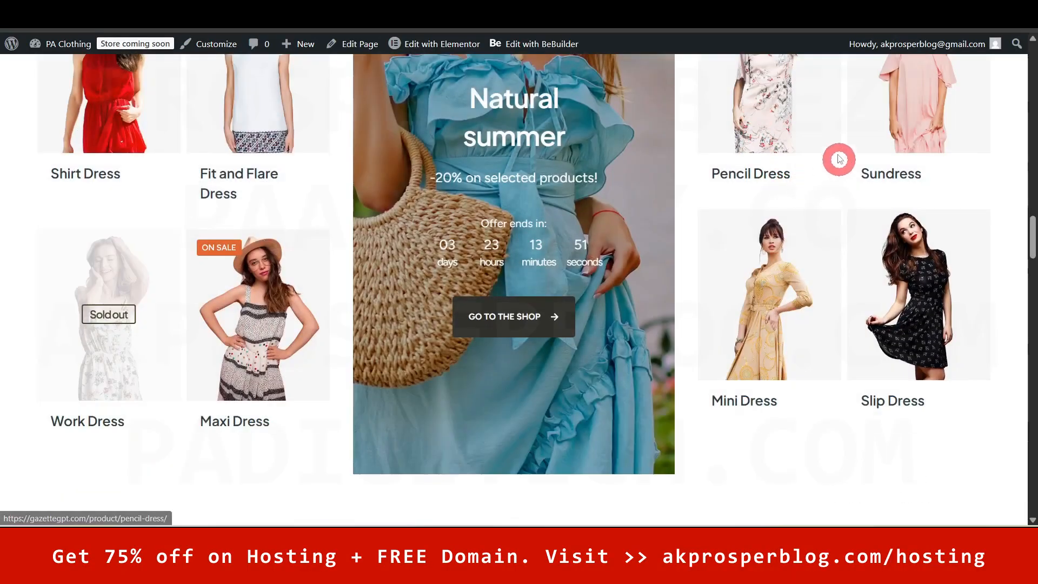
pyautogui.click(808, 130)
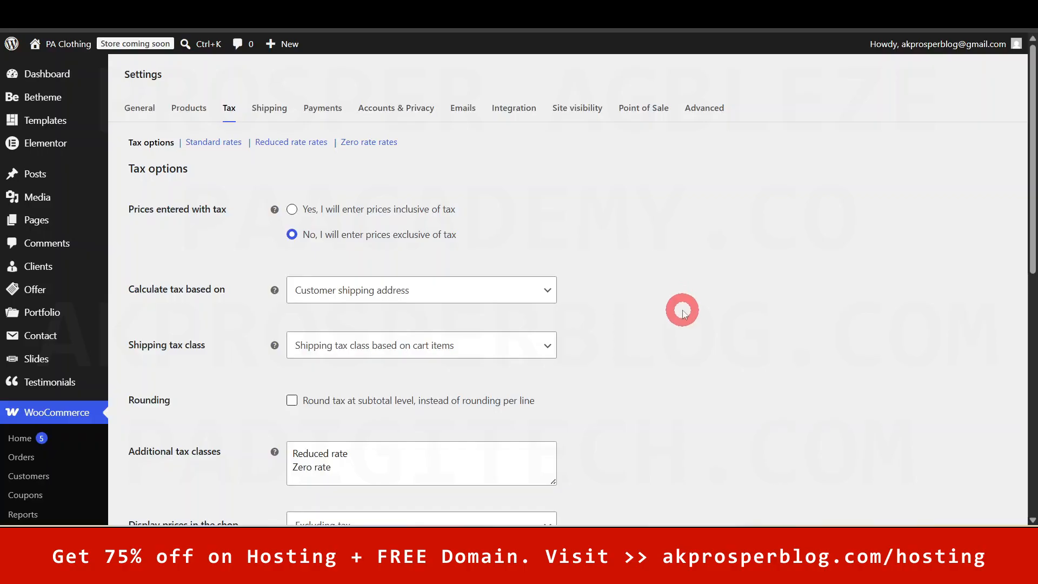
pyautogui.scroll(-1, 1026, 195)
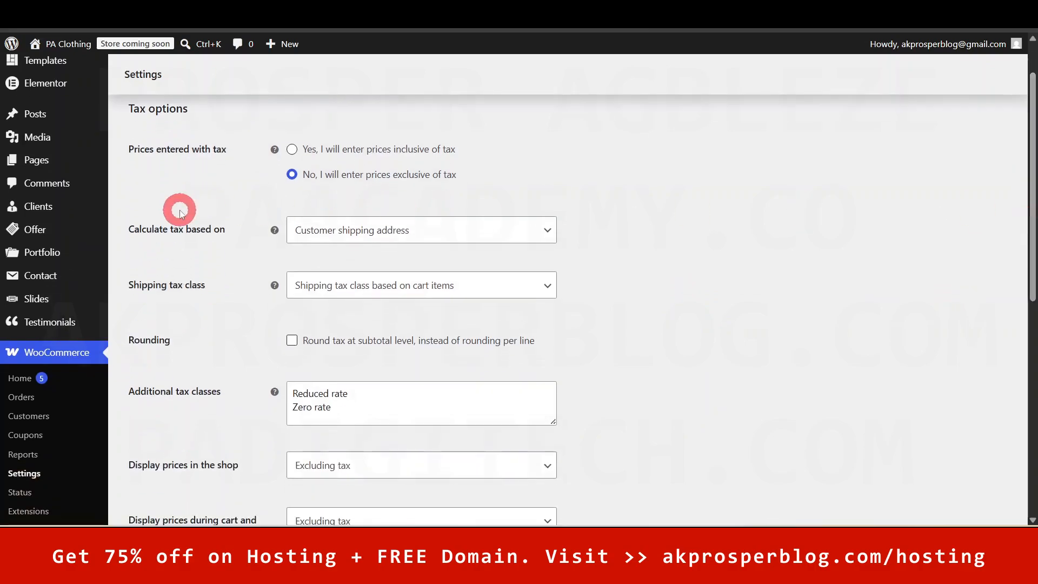
pyautogui.click(387, 238)
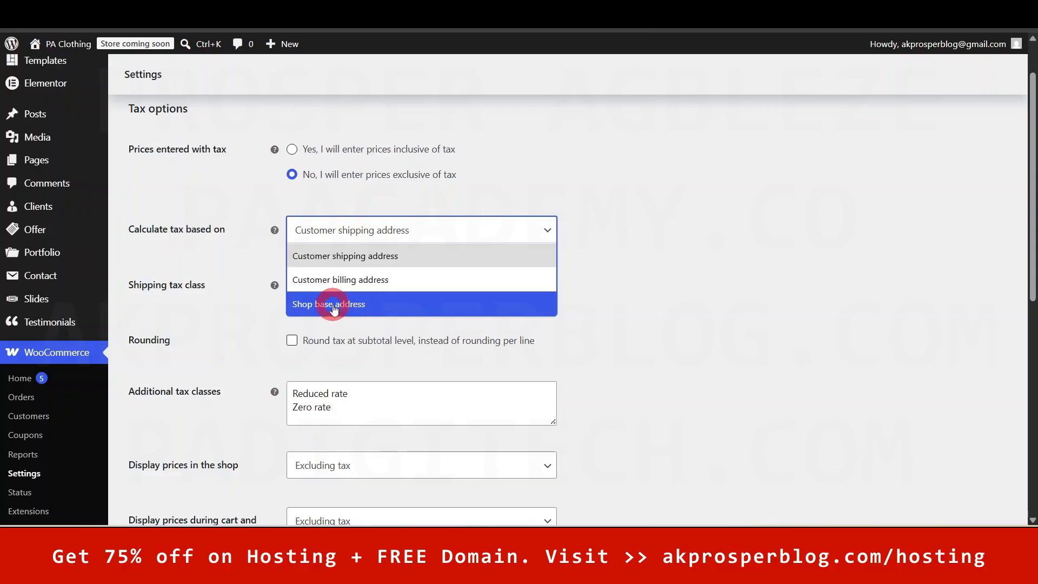
pyautogui.click(634, 305)
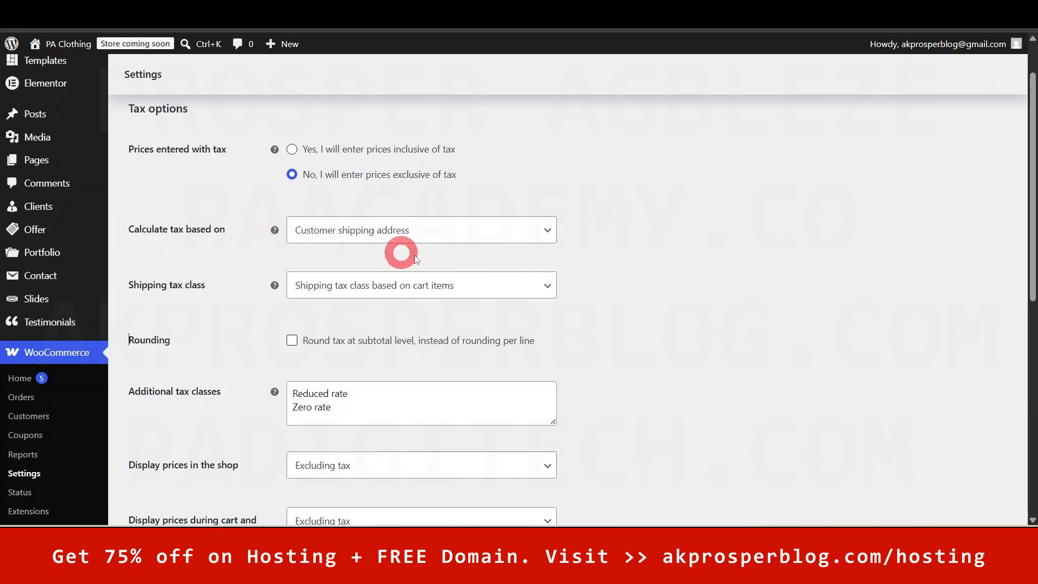
pyautogui.click(497, 238)
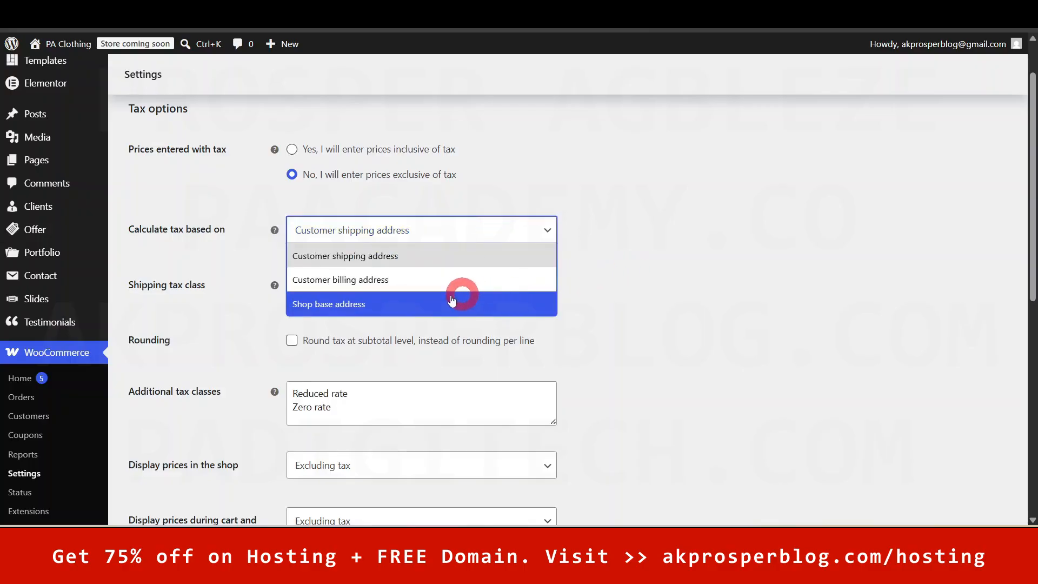
pyautogui.click(615, 267)
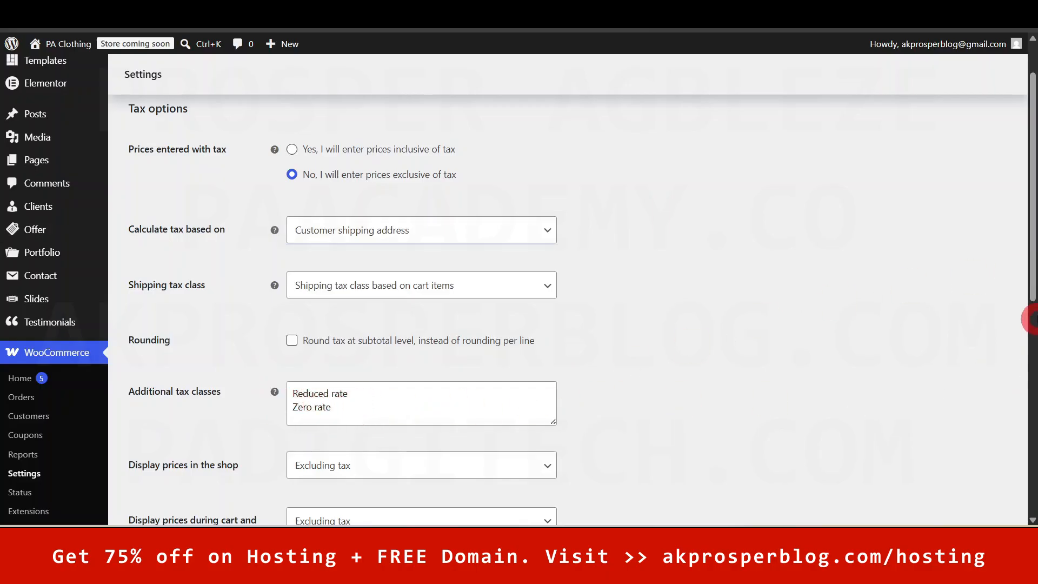
pyautogui.moveTo(1033, 261); pyautogui.dragTo(1026, 215)
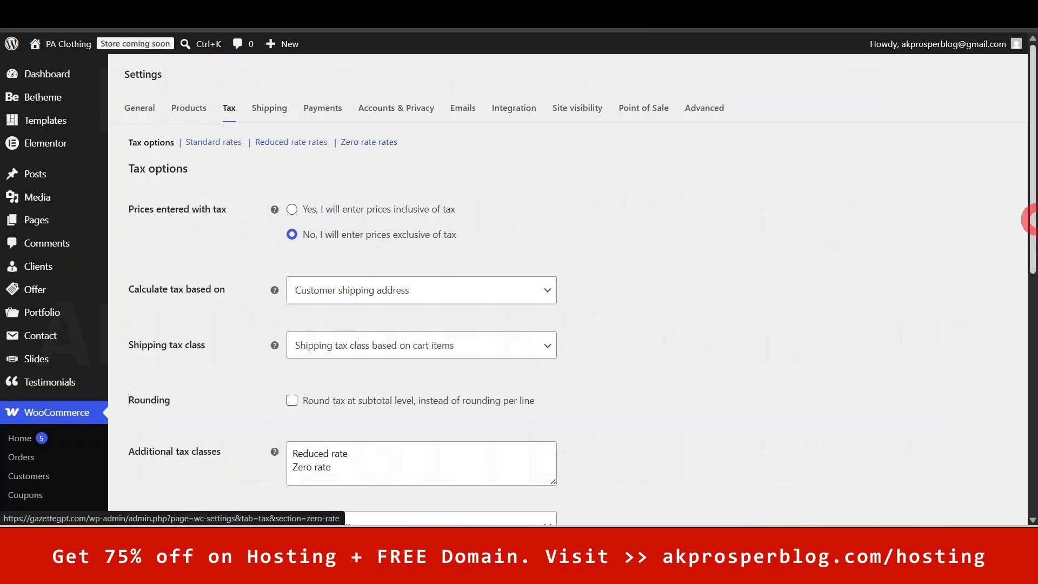
# - Try replacing the additional tax classes with VAT, then undo to keep Reduced rate and Zero rate
pyautogui.moveTo(1030, 192); pyautogui.dragTo(1026, 271)
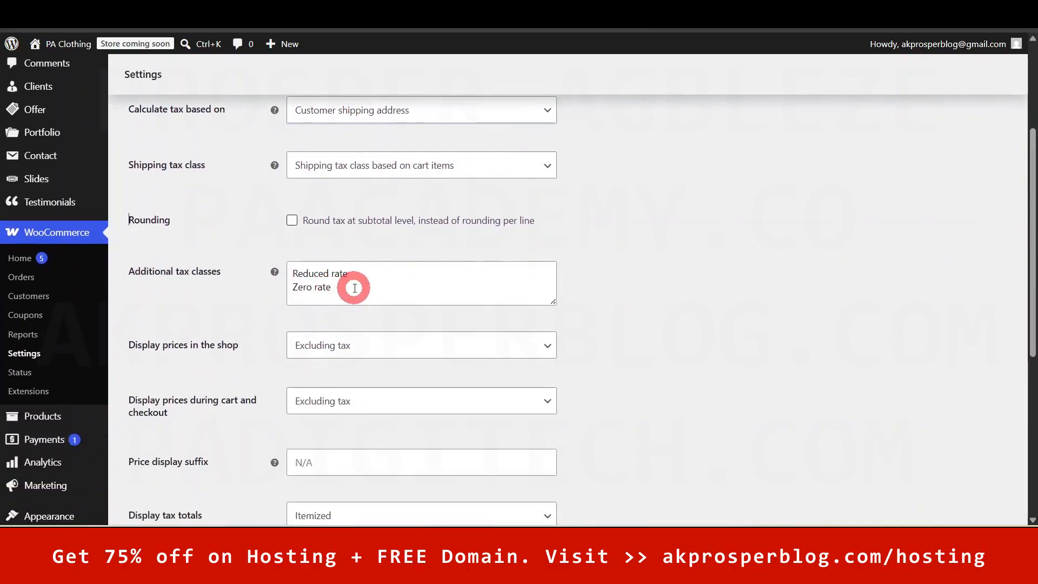
pyautogui.moveTo(352, 284); pyautogui.dragTo(273, 257)
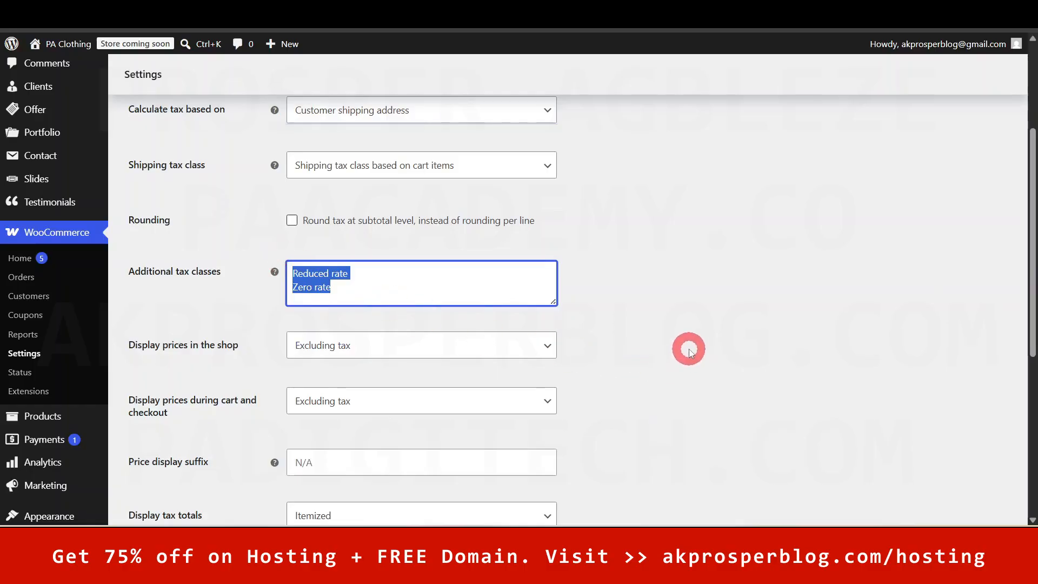
pyautogui.write('VAT')
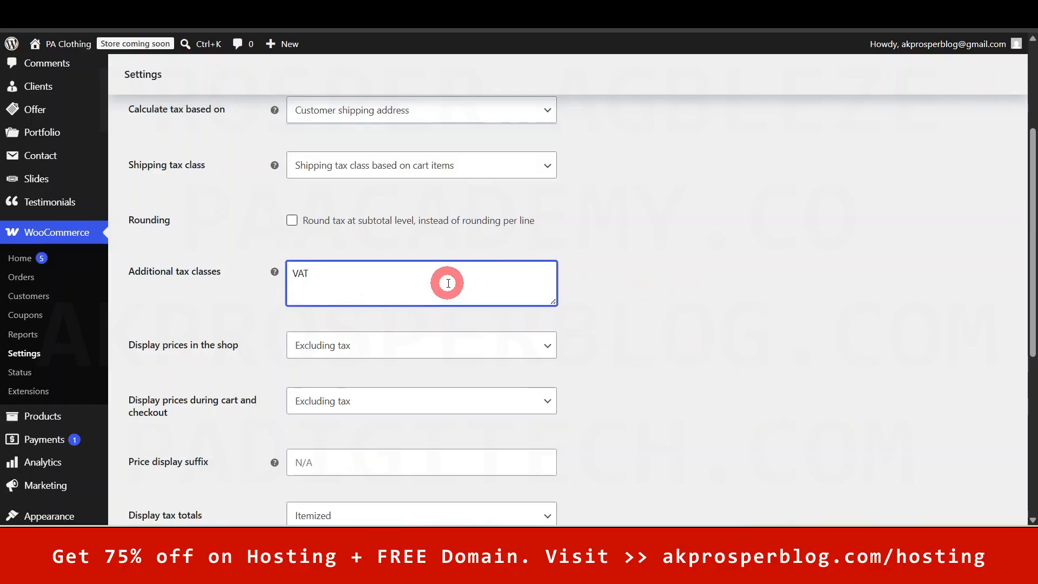
pyautogui.hotkey('ctrl', 'z')
pyautogui.click(697, 294)
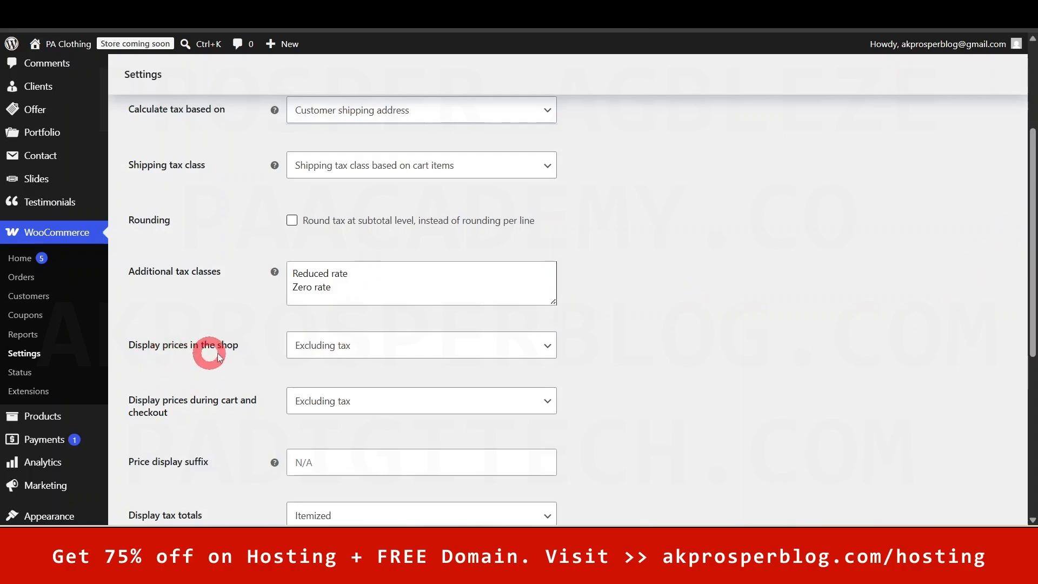
# - Keep shop prices displayed excluding tax and save the tax options
pyautogui.click(513, 352)
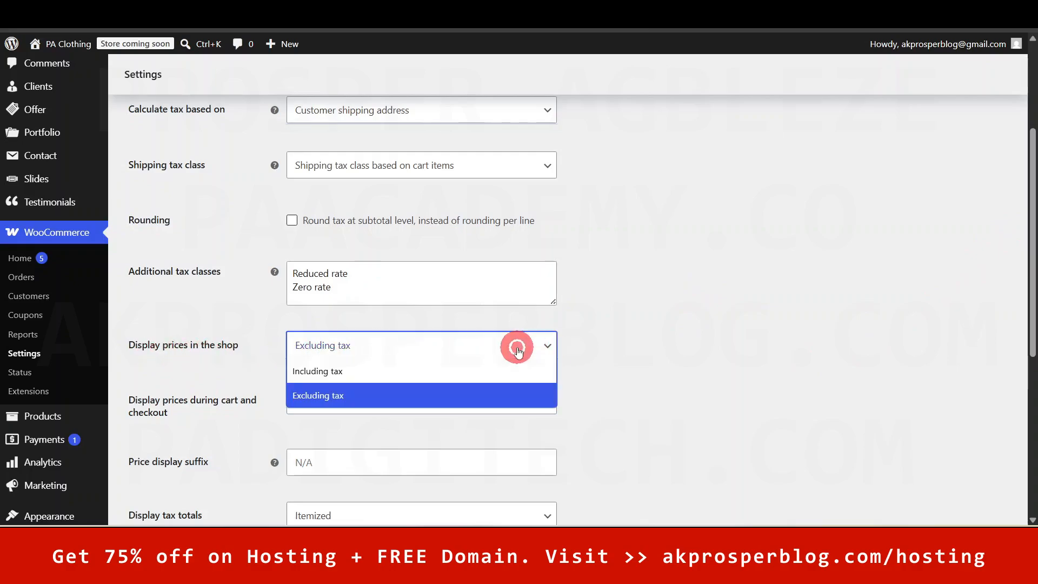
pyautogui.click(624, 358)
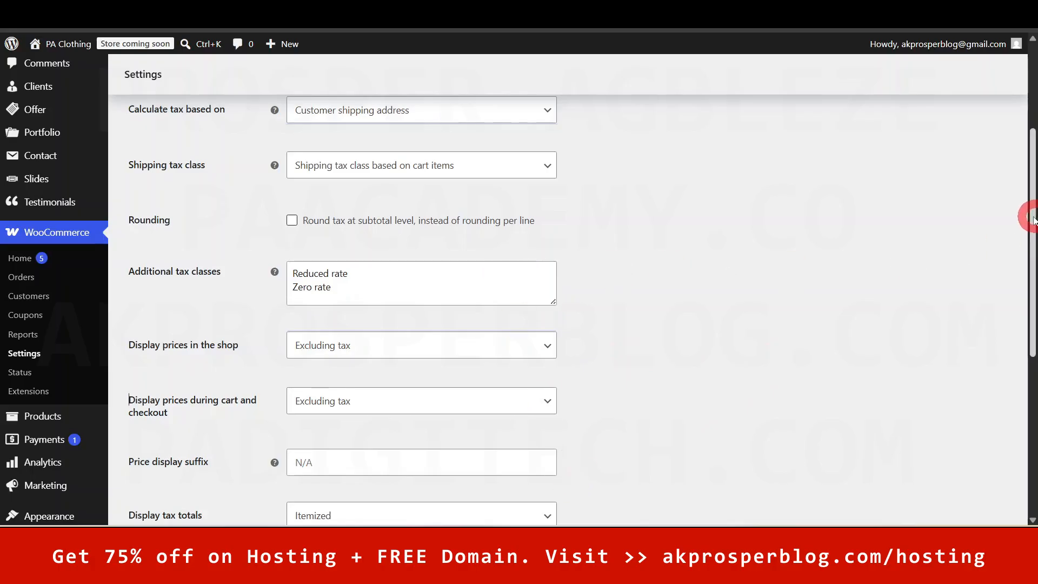
pyautogui.moveTo(1032, 217); pyautogui.dragTo(1033, 335)
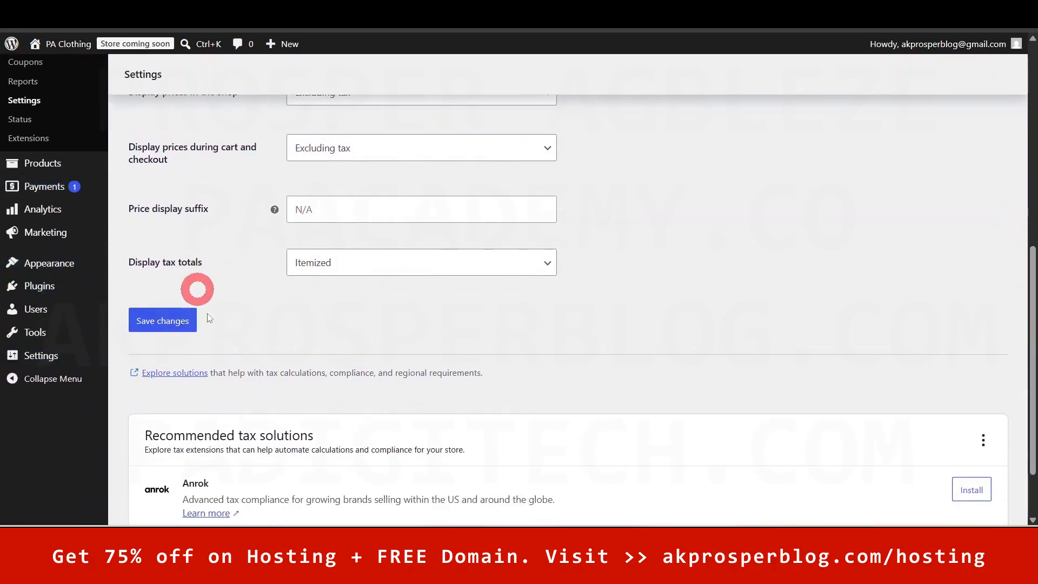
pyautogui.click(164, 327)
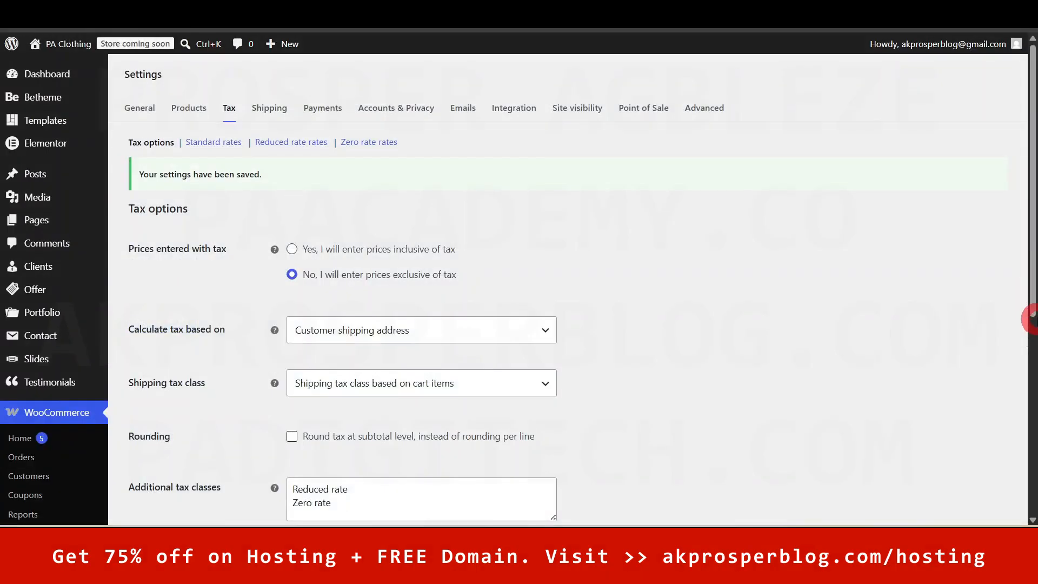
pyautogui.click(1033, 300)
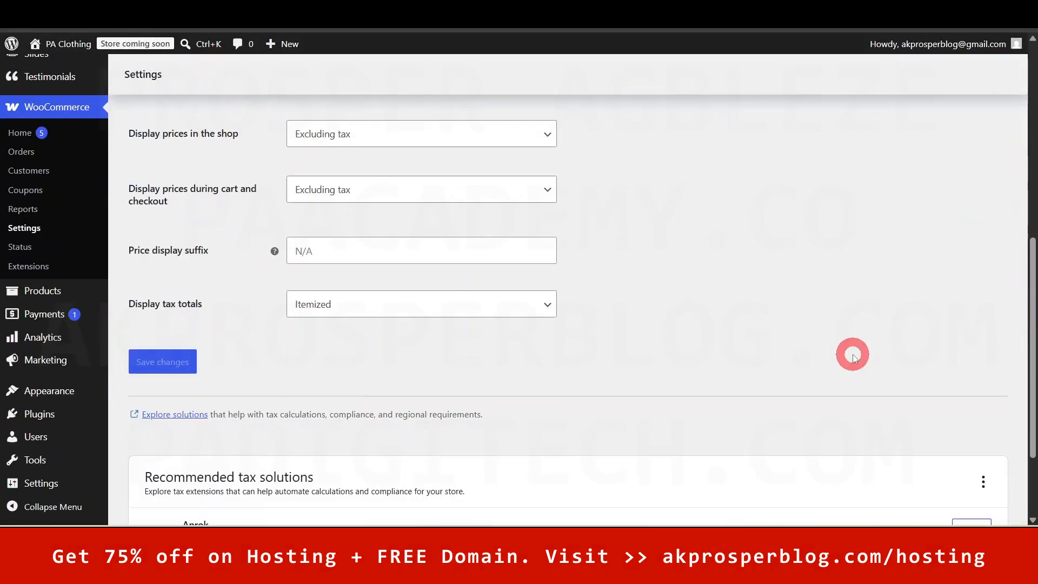
pyautogui.scroll(8, 852, 358)
pyautogui.scroll(1, 852, 359)
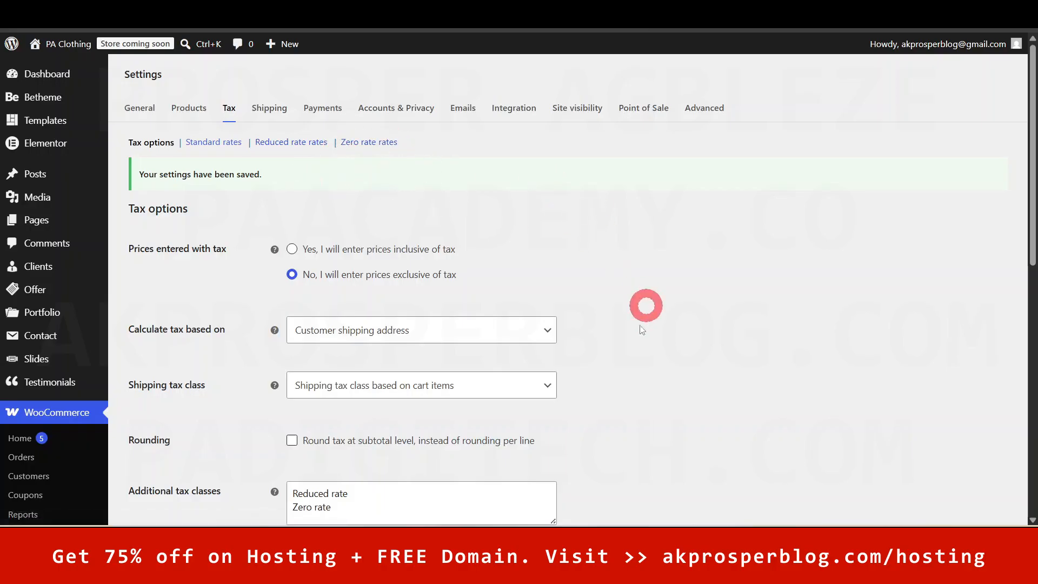
# - Insert a new standard tax rate row with country code NG (Nigeria)
pyautogui.click(213, 142)
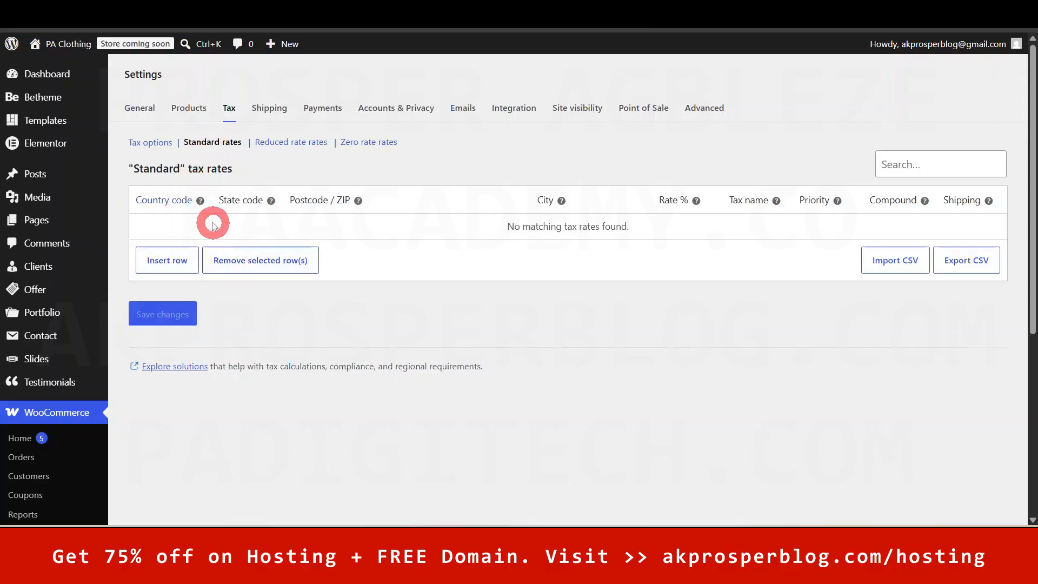
pyautogui.moveTo(200, 201)
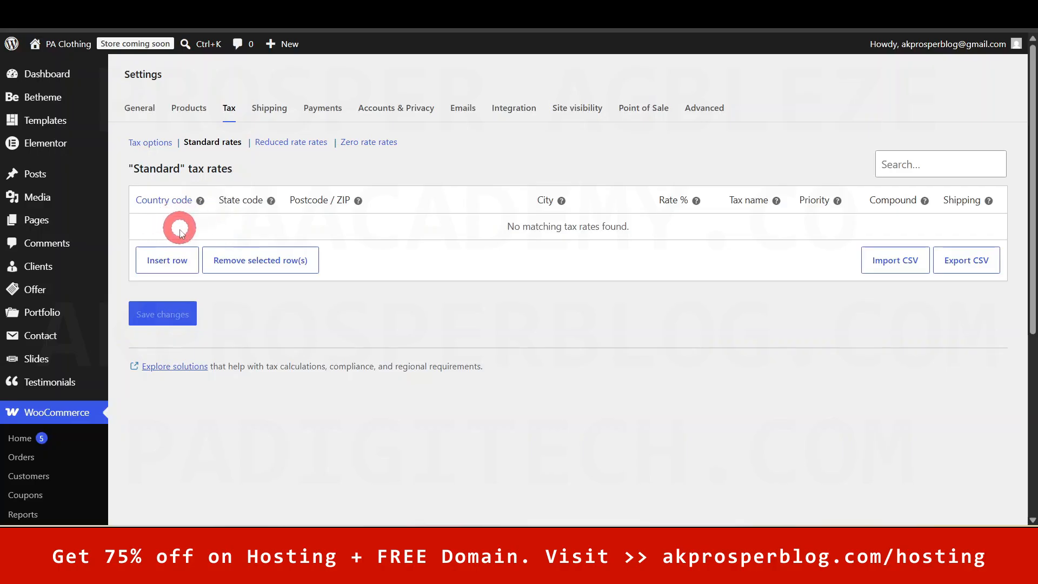
pyautogui.click(167, 261)
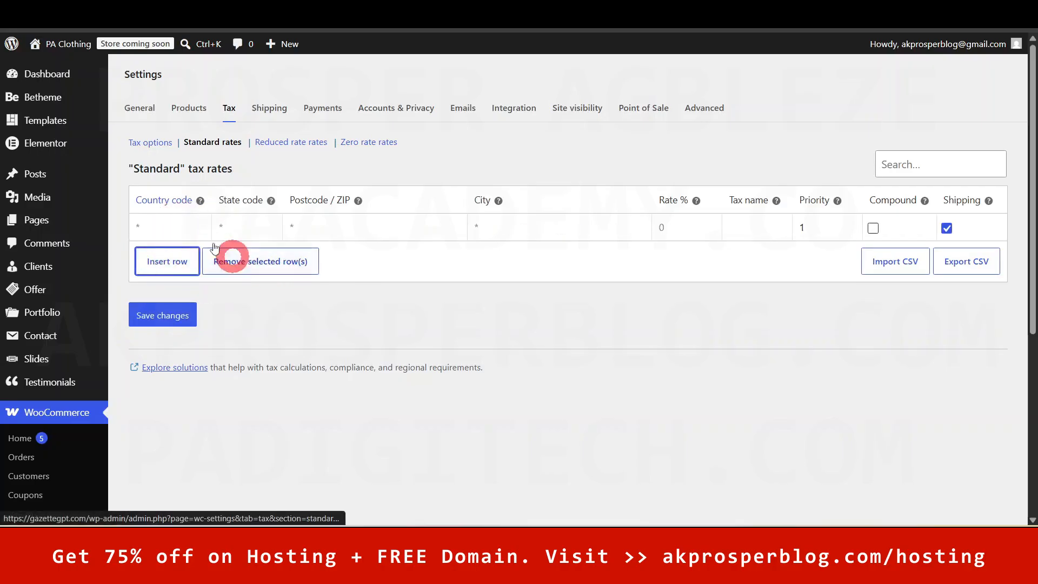
pyautogui.click(161, 226)
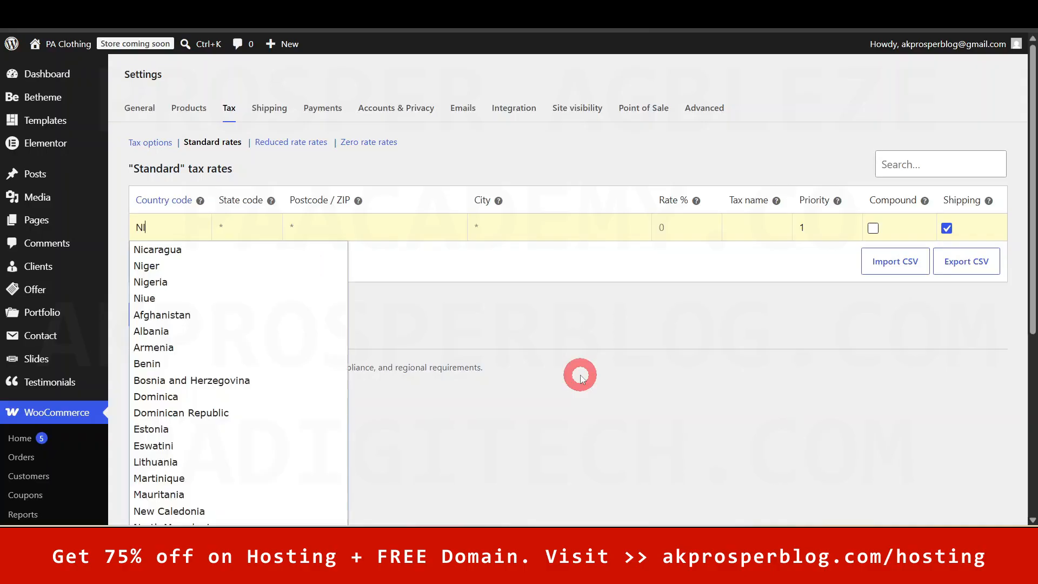
pyautogui.click(150, 281)
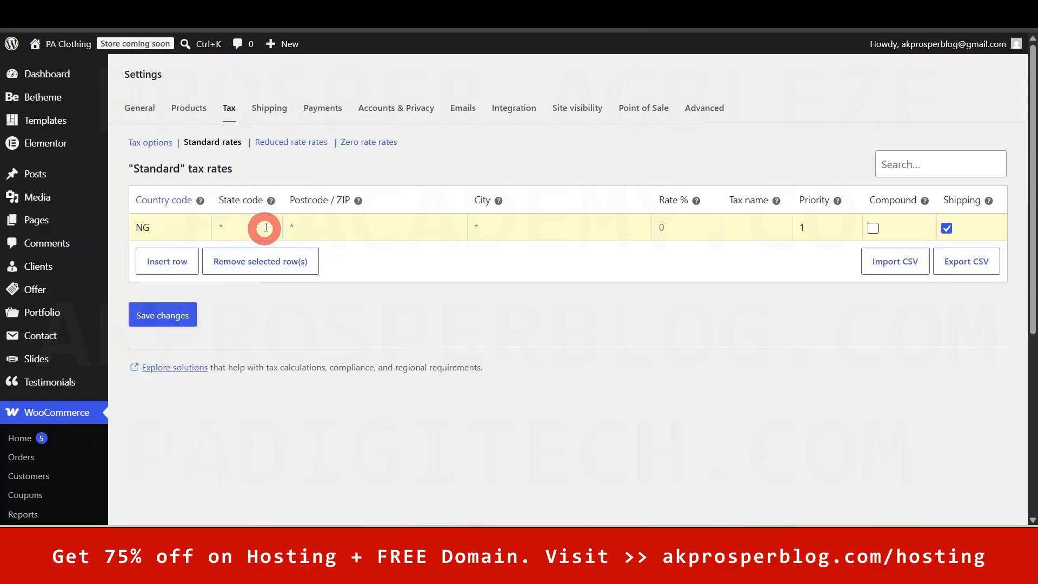
# - Give the NG row rate 7.5% and tax name VAT, and untick Shipping
pyautogui.moveTo(272, 202)
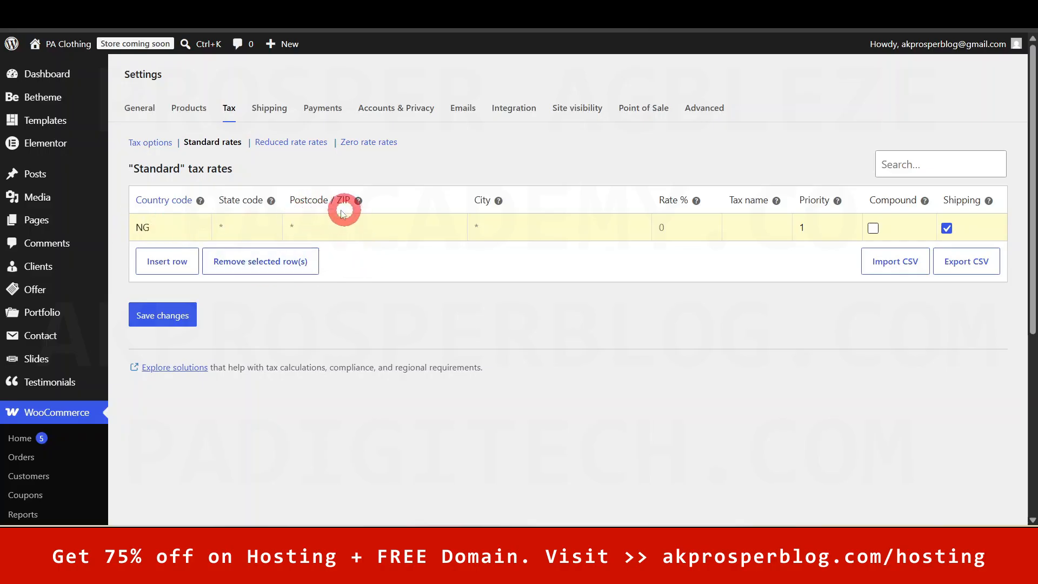
pyautogui.moveTo(359, 202)
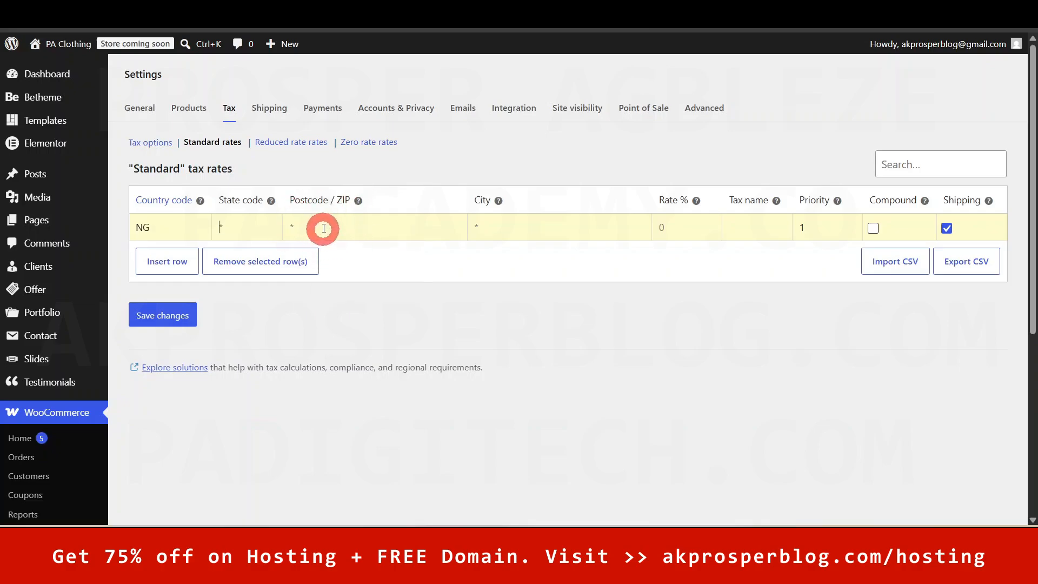
pyautogui.moveTo(499, 202)
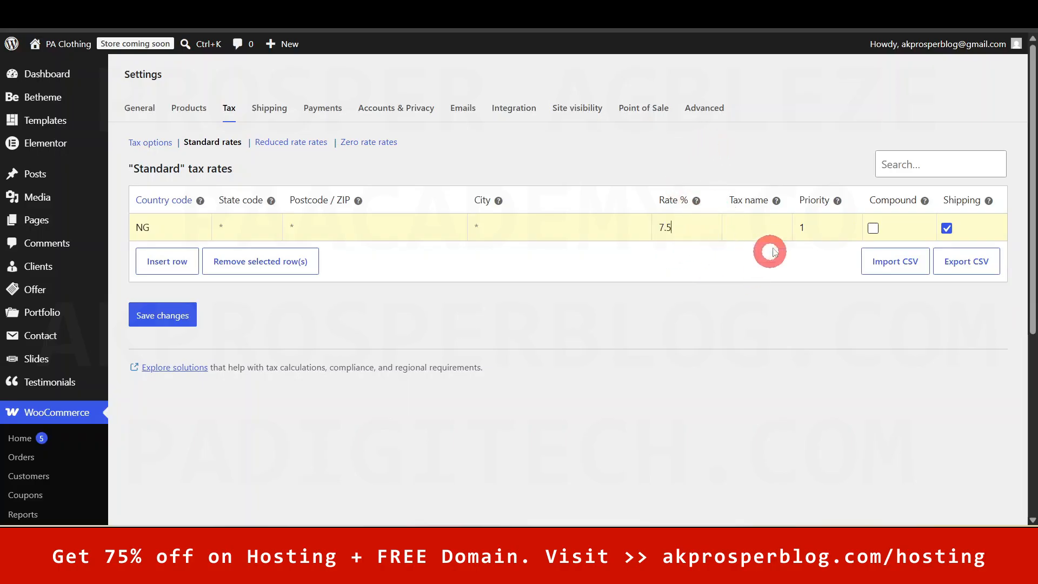
pyautogui.click(751, 222)
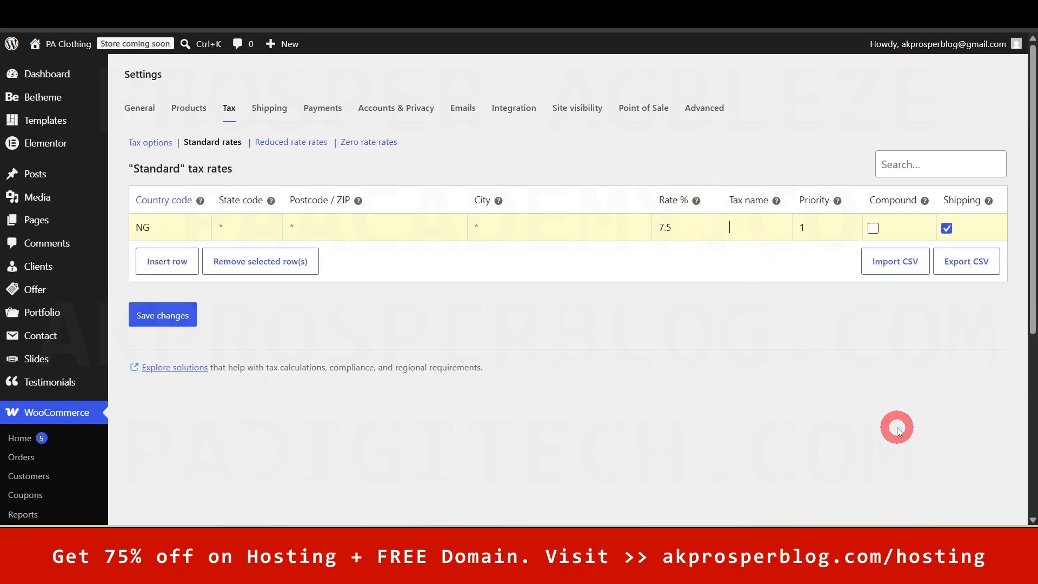
pyautogui.press('shift')
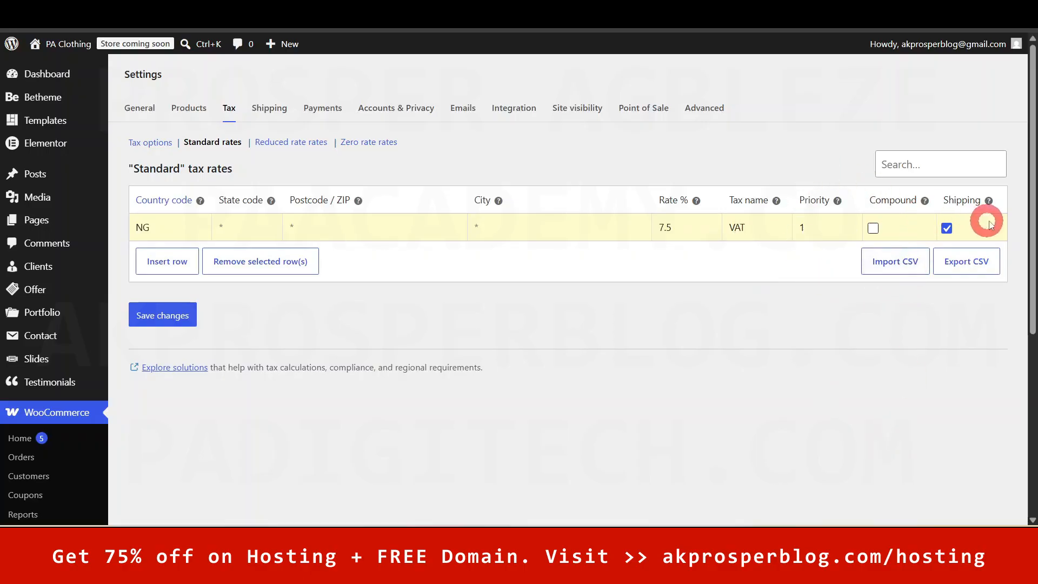
pyautogui.moveTo(989, 202)
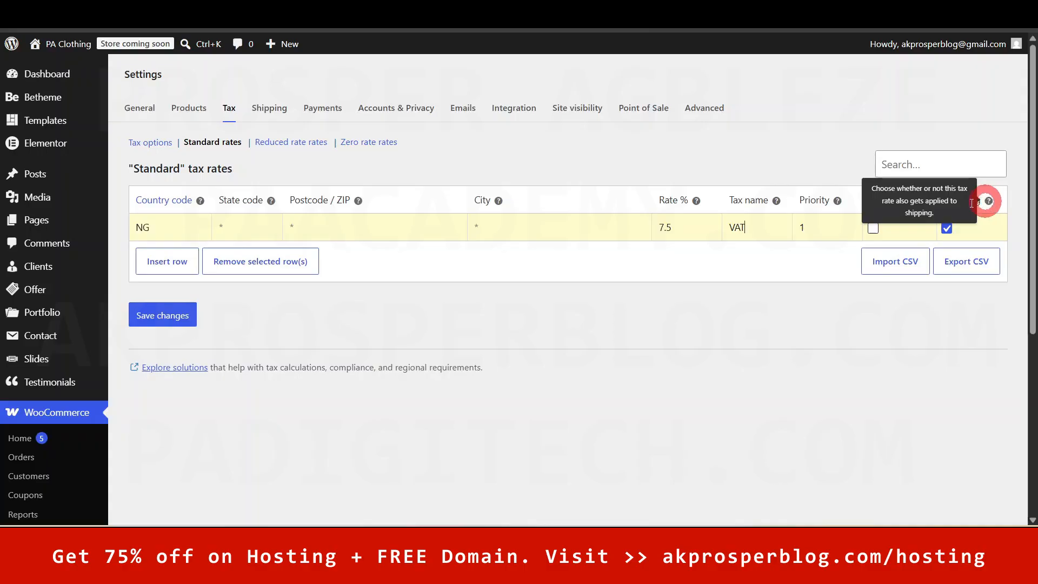
pyautogui.click(947, 228)
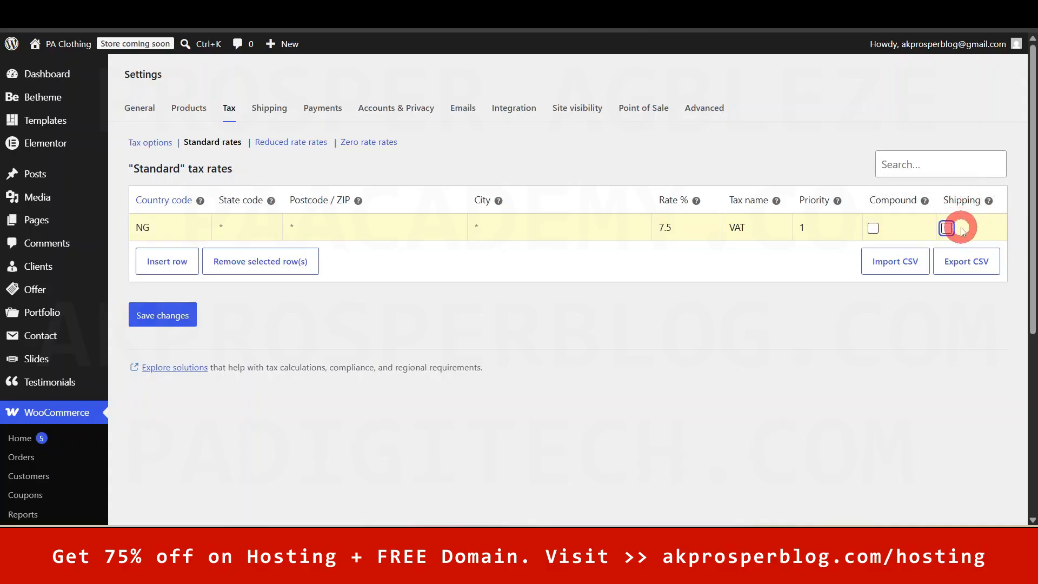
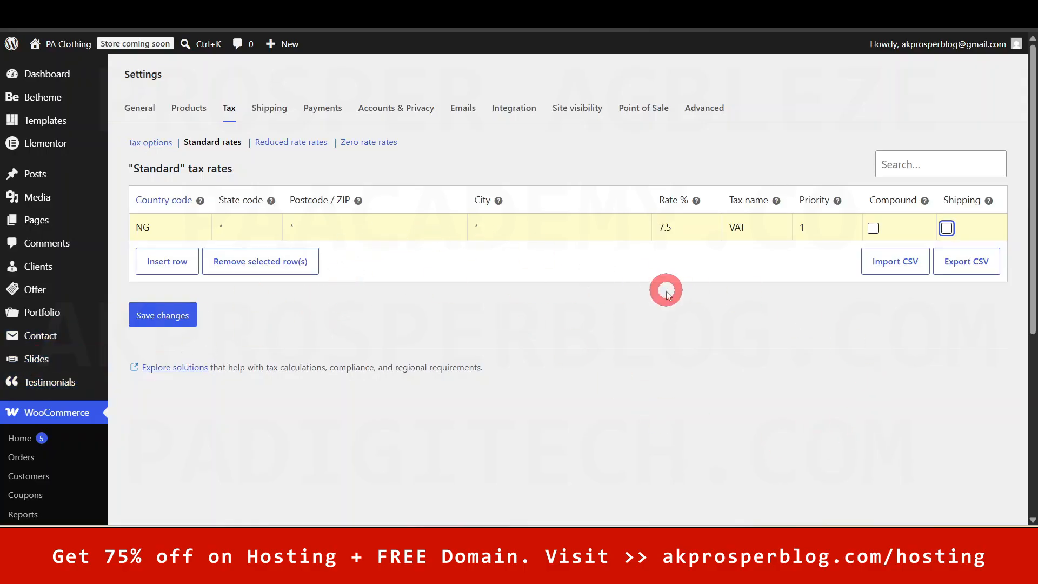
# - Save the 7.5% NG VAT rate and confirm the Reduced and Zero rate tables are empty
pyautogui.click(139, 321)
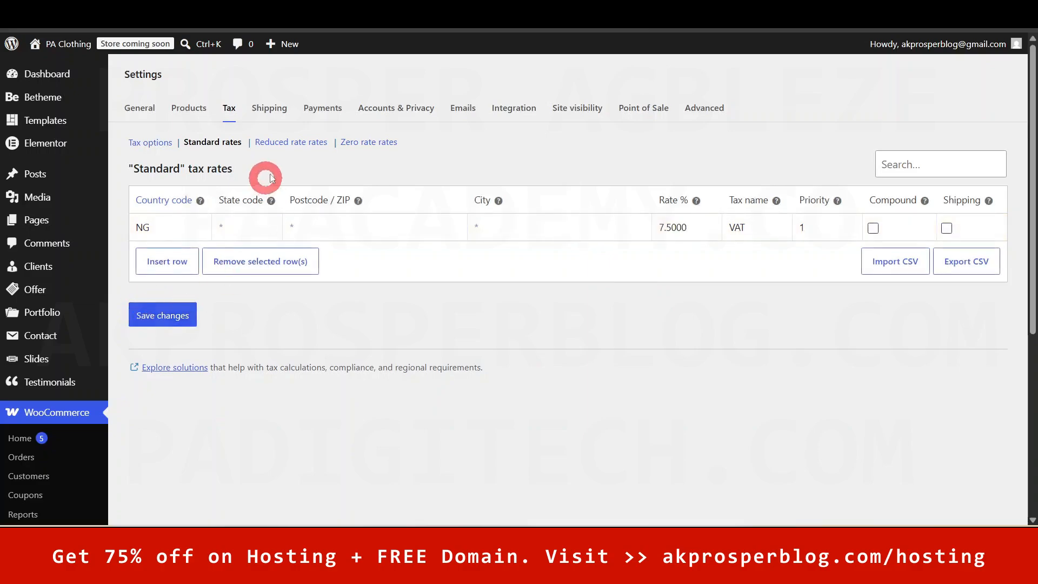
pyautogui.click(295, 151)
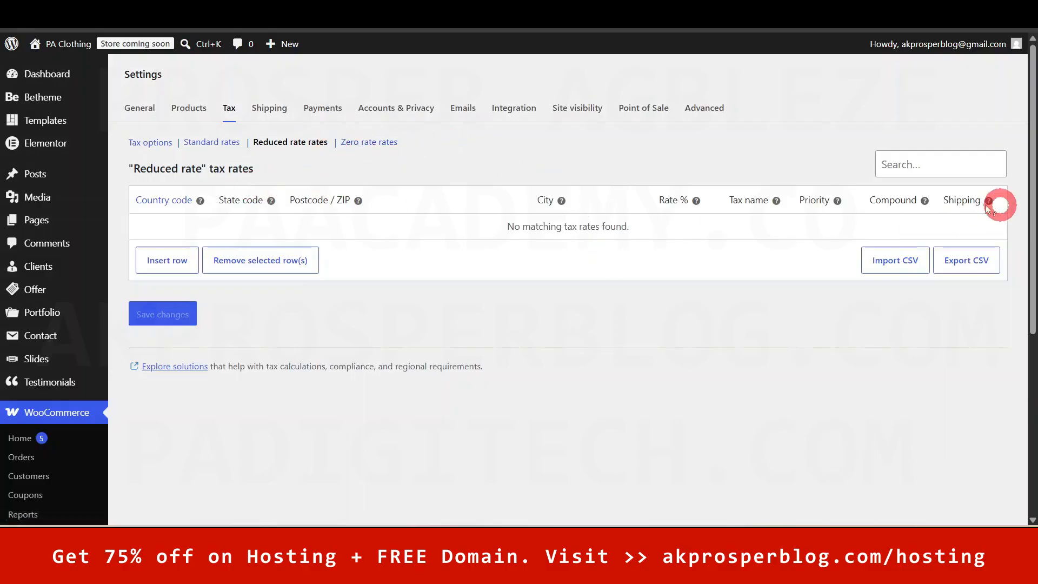
pyautogui.click(375, 145)
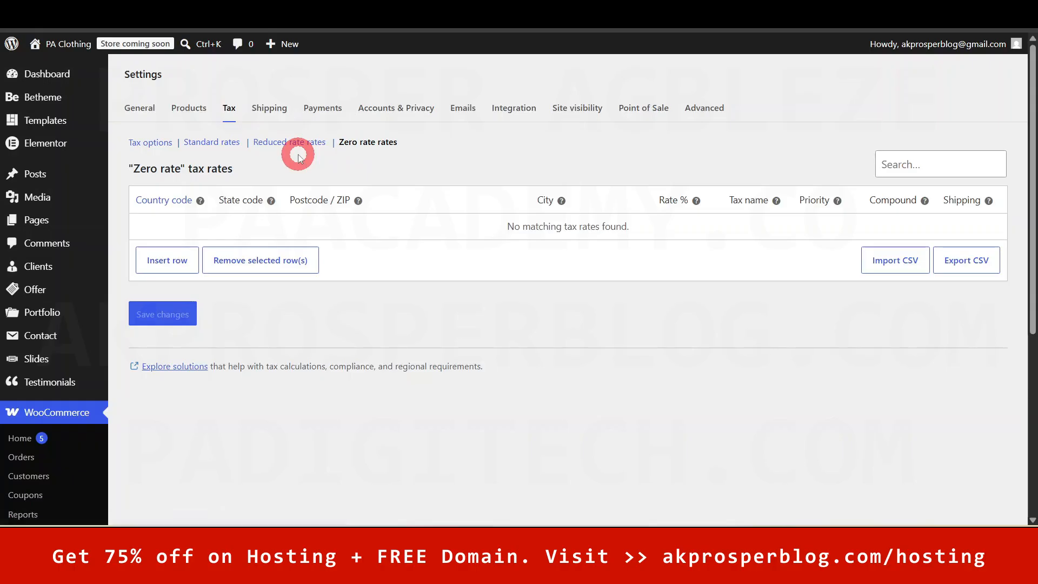
pyautogui.click(211, 141)
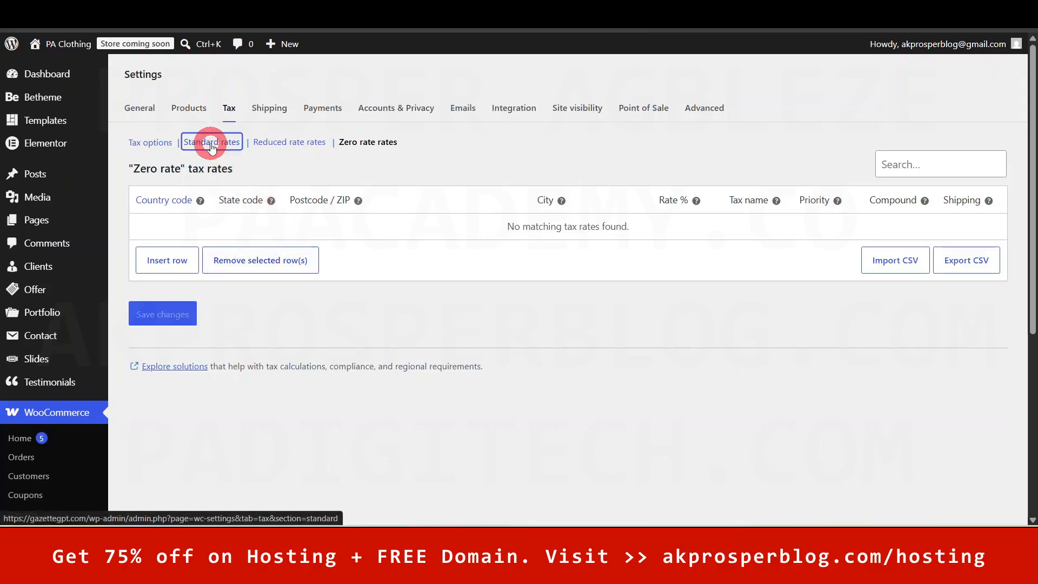
# - Go to the Shipping settings and open the Local pickup page
pyautogui.click(273, 114)
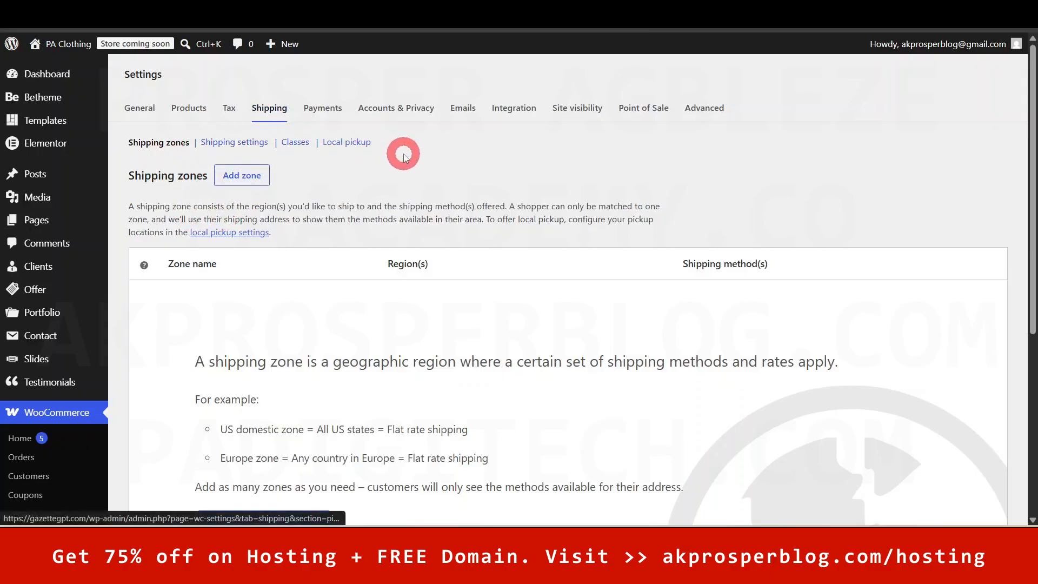
pyautogui.click(351, 149)
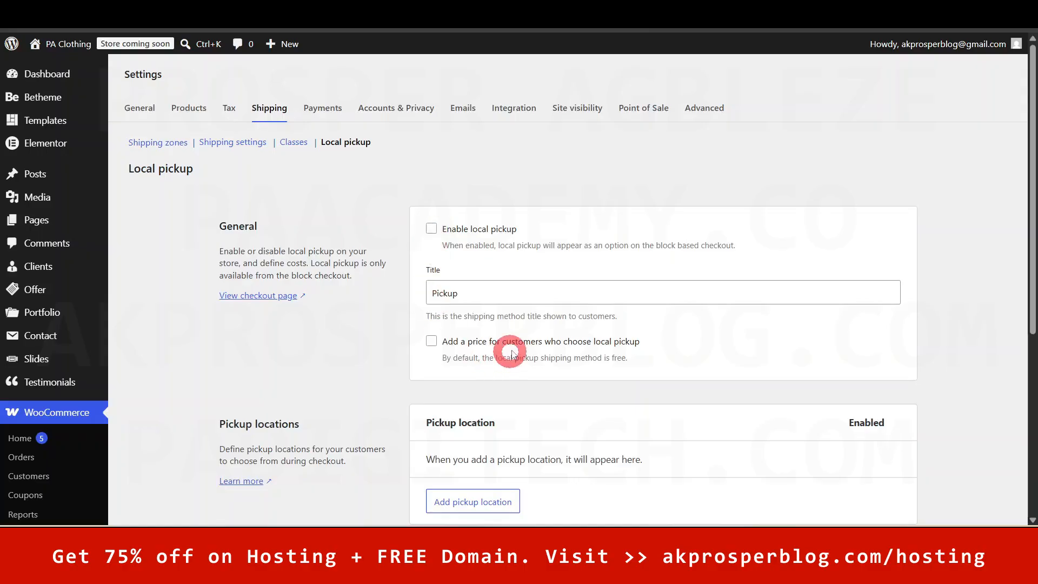
# - Enable local pickup titled 'Pickup' with no added price, and start a new pickup location
pyautogui.scroll(-2, 1033, 232)
pyautogui.scroll(1, 1032, 233)
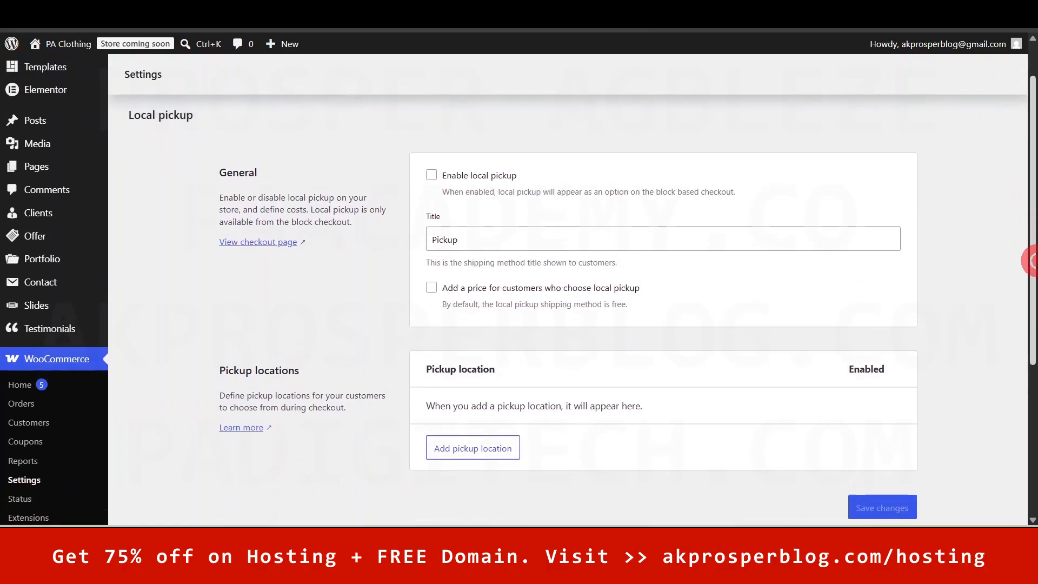
pyautogui.click(434, 204)
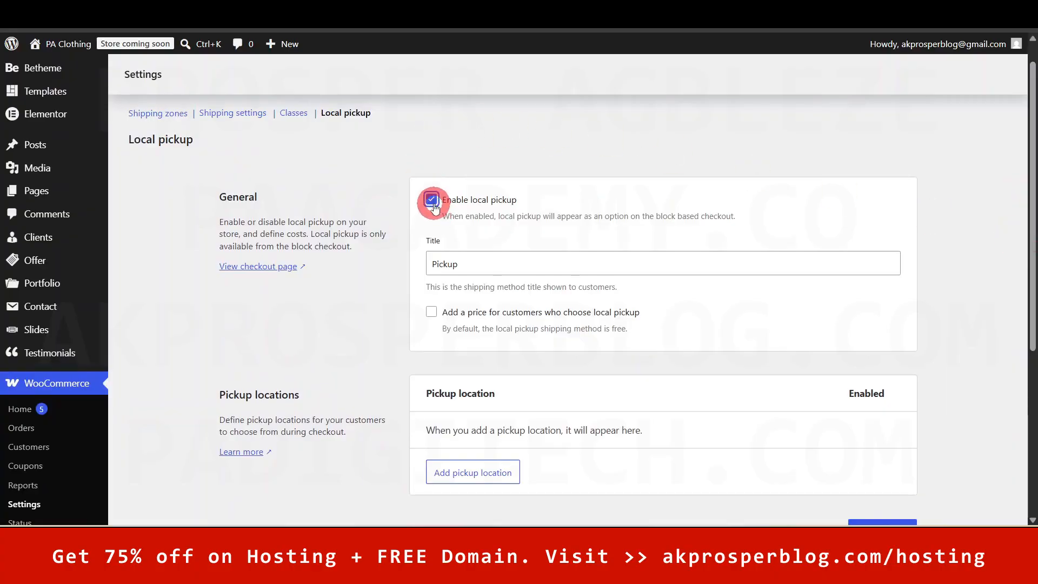
pyautogui.click(547, 253)
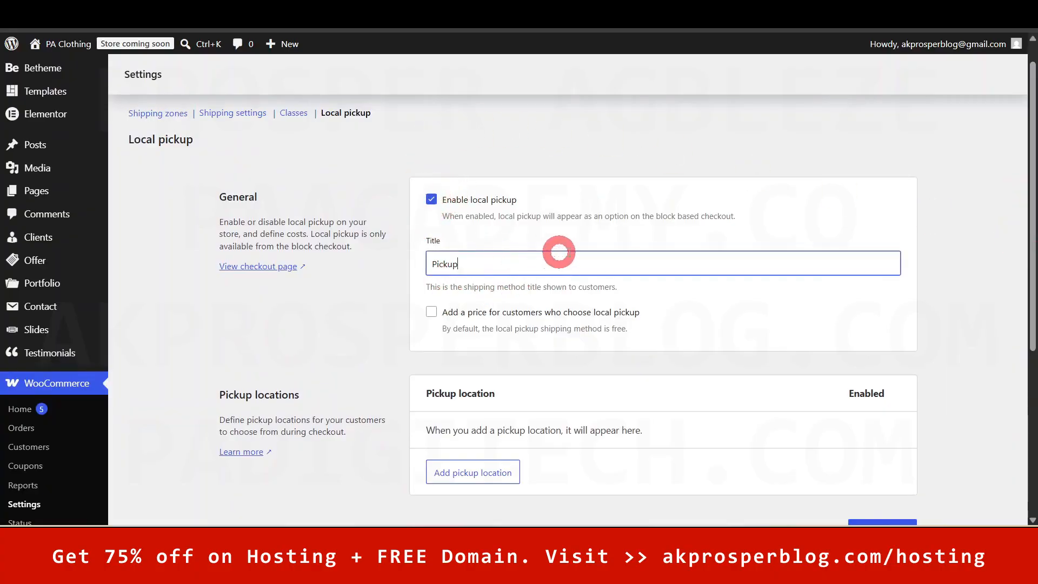
pyautogui.click(941, 286)
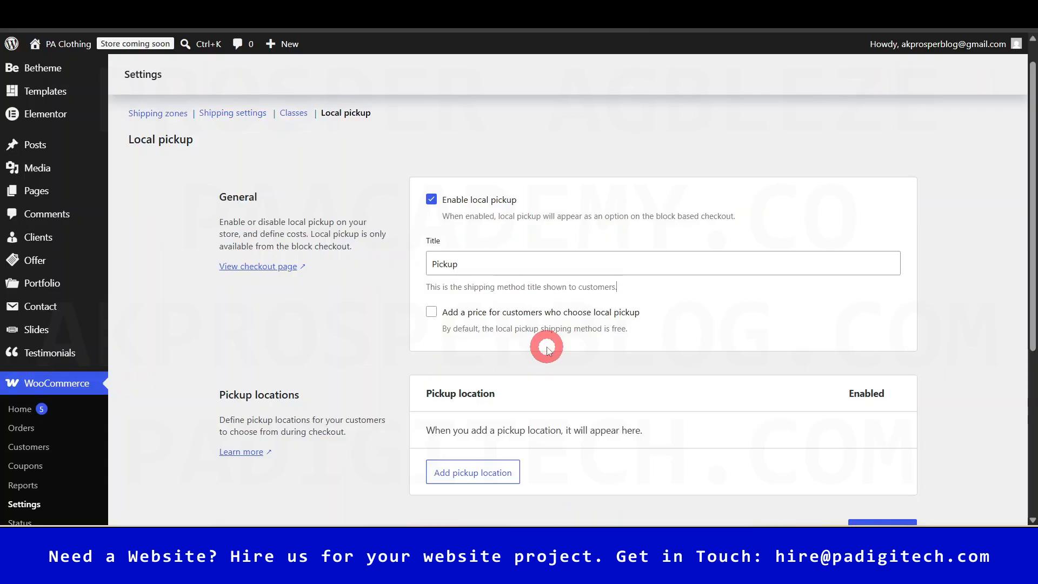
pyautogui.click(431, 313)
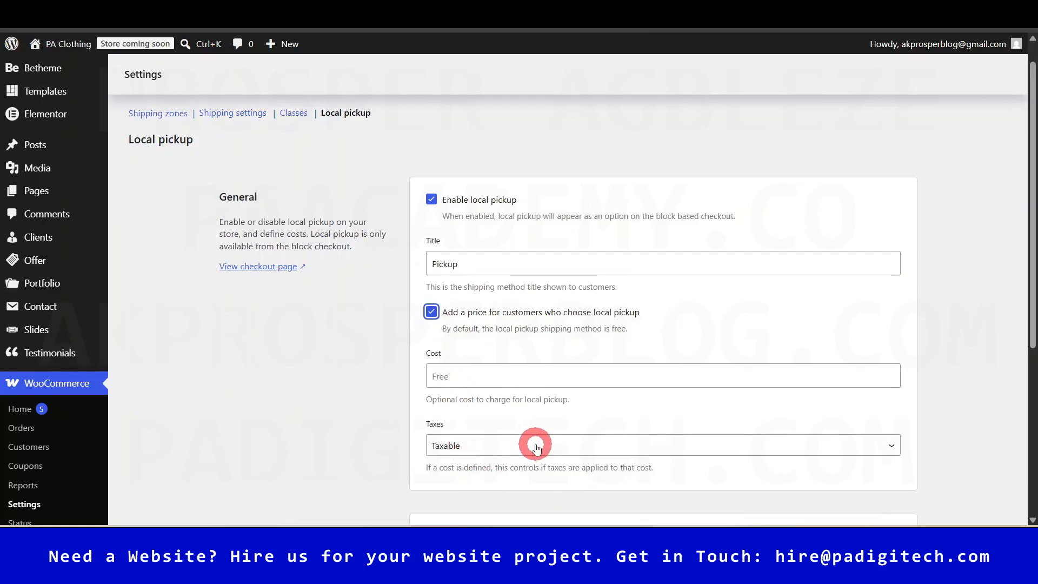
pyautogui.scroll(-1, 542, 443)
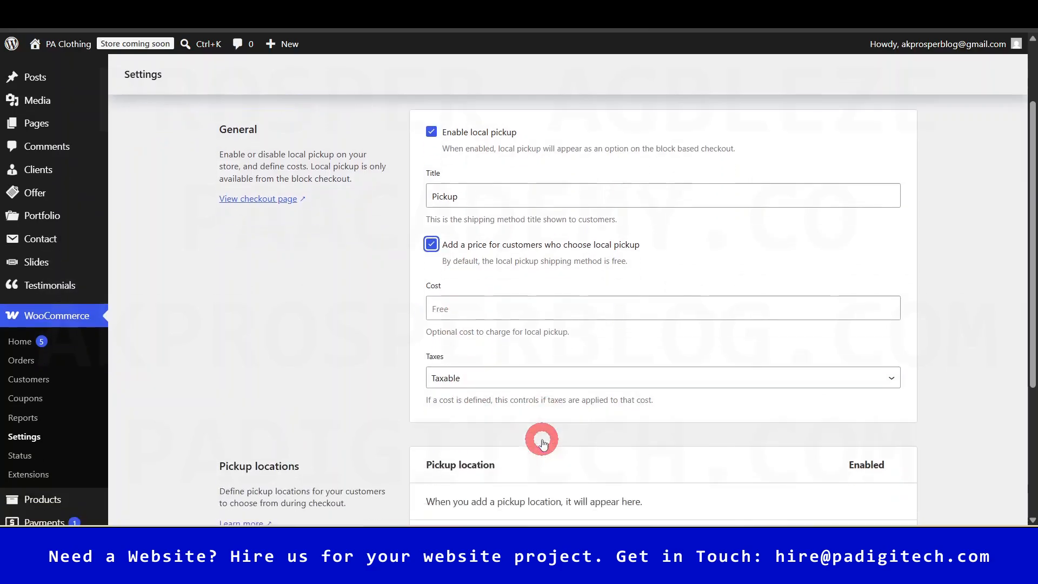
pyautogui.click(431, 245)
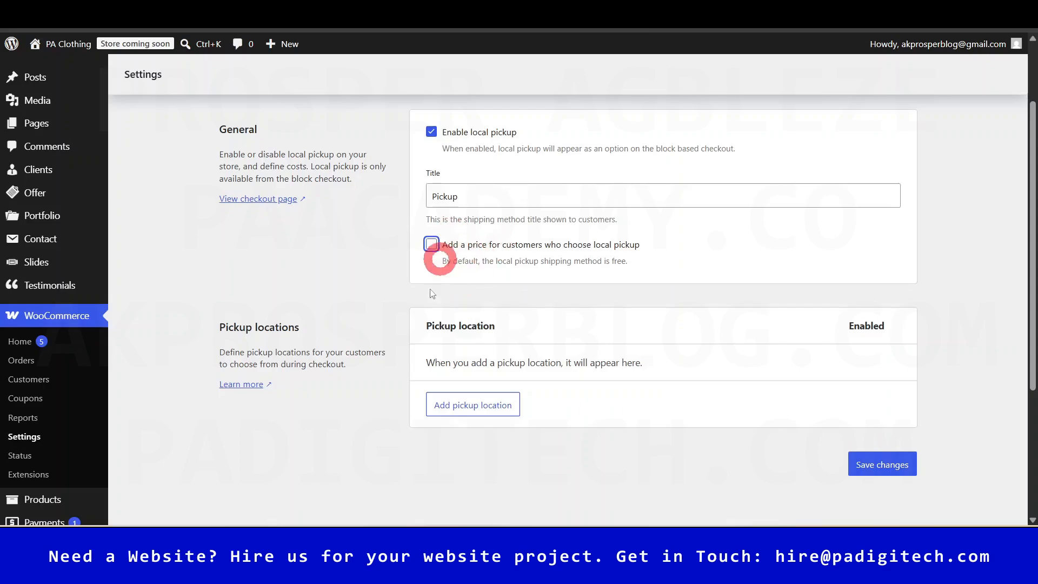
pyautogui.click(464, 405)
# - Add an Ikeja Office pickup location at Allen Avene, Lagos, Nigeria, open Mon-Fri 9am-4pm
pyautogui.click(428, 189)
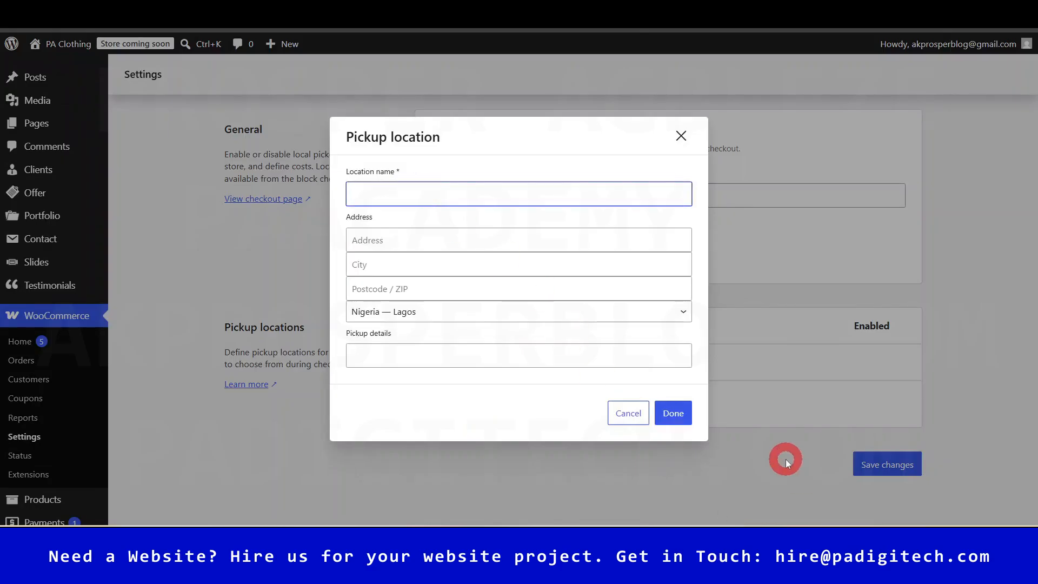
pyautogui.write('Ikeja Office')
pyautogui.click(418, 234)
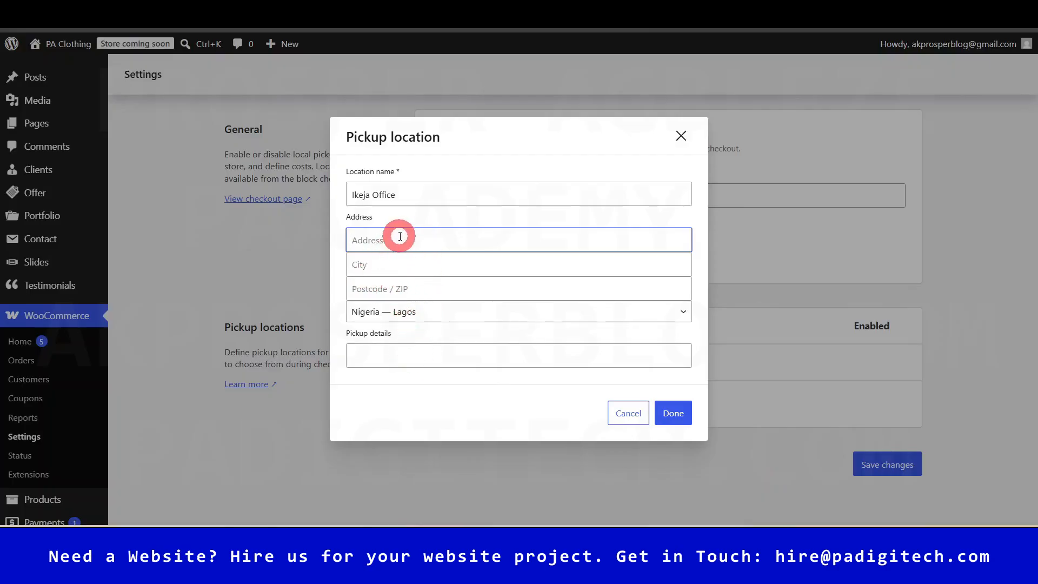
pyautogui.write('I')
pyautogui.press('BackSpace')
pyautogui.write('Allen')
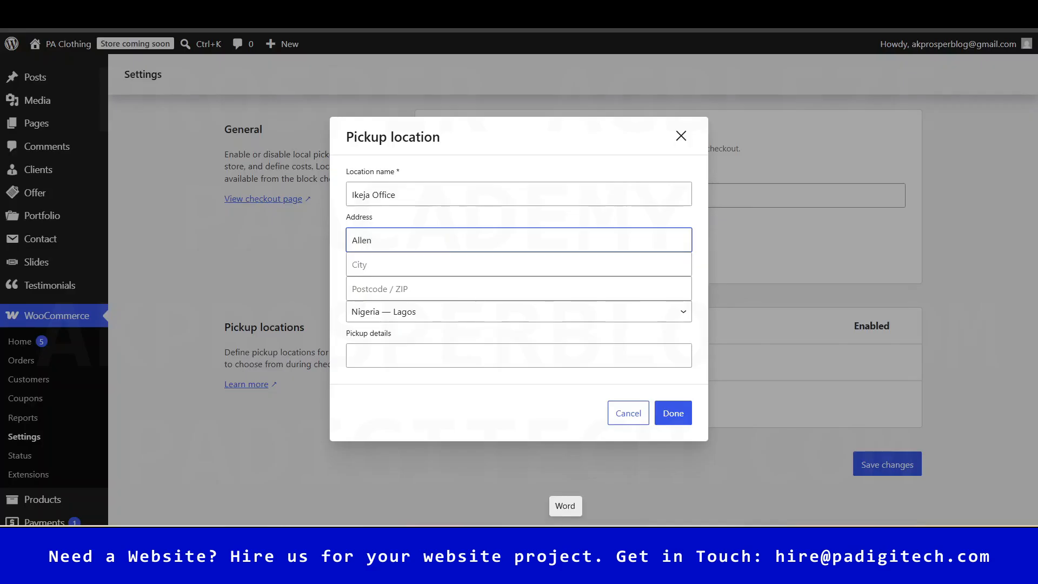
pyautogui.write(' Avene')
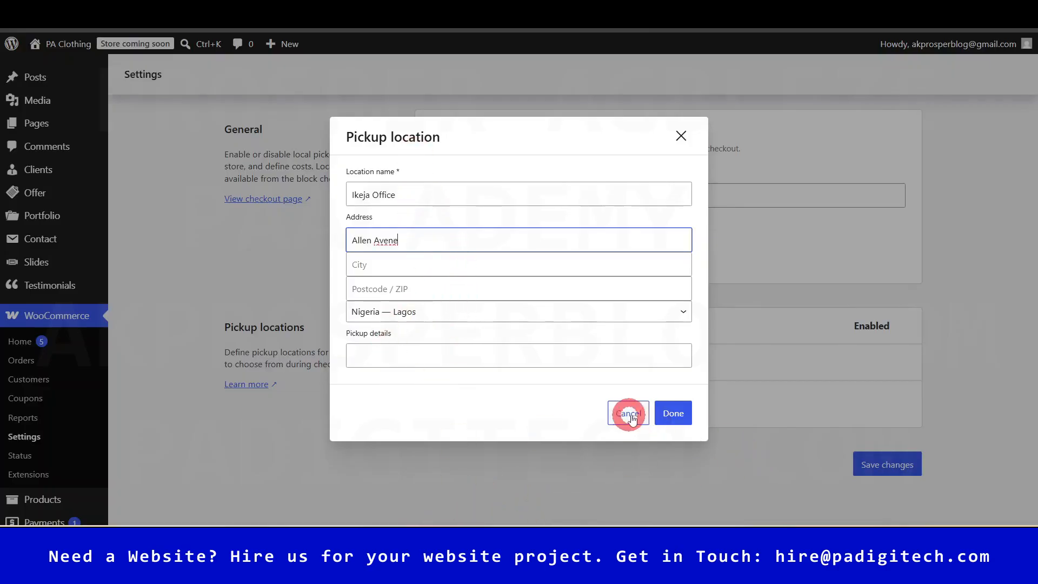
pyautogui.click(418, 355)
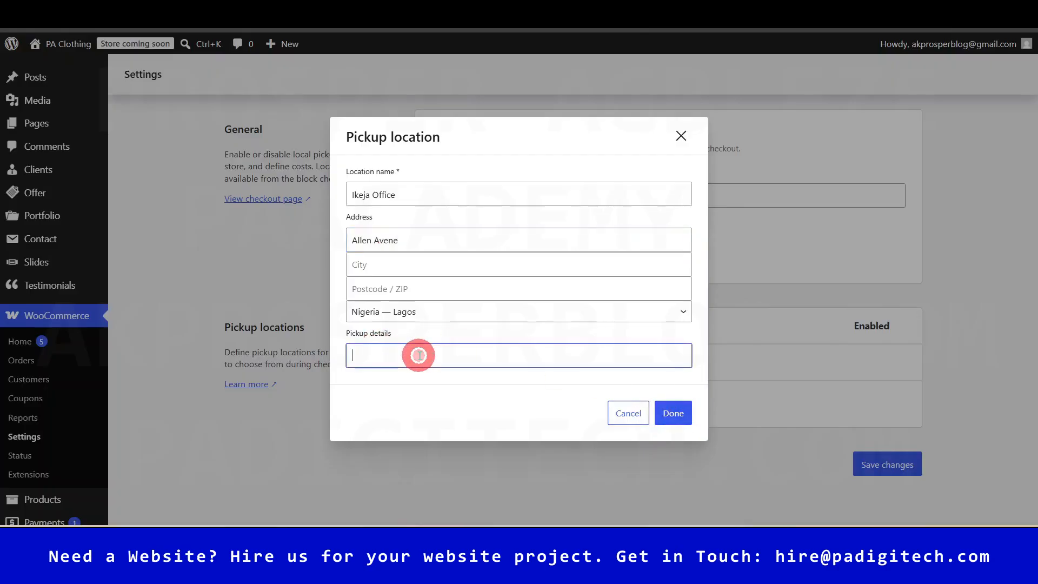
pyautogui.write('MOn')
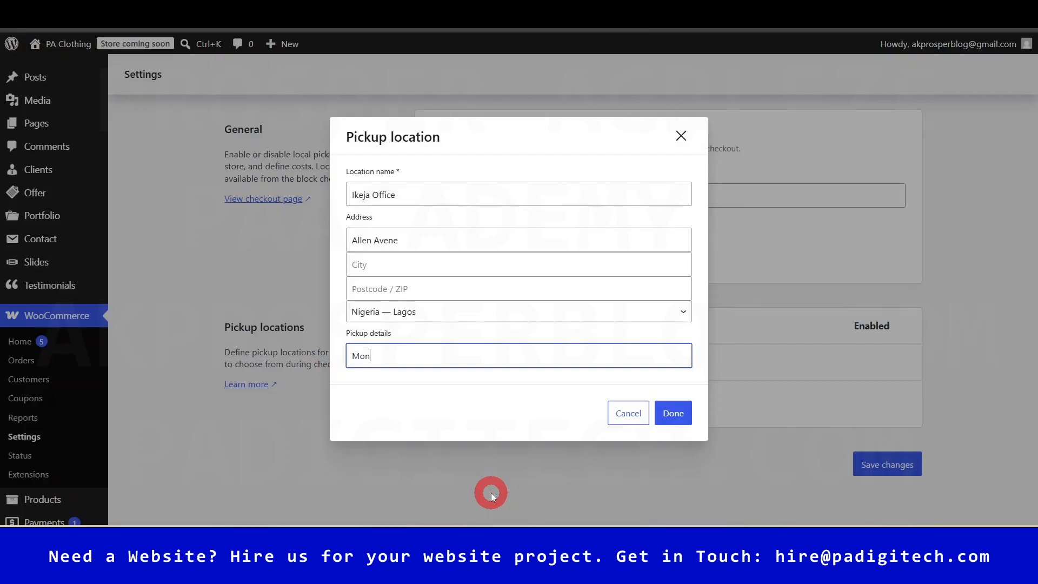
pyautogui.write('-Fri; (am')
pyautogui.press('BackSpace')
pyautogui.press('BackSpace')
pyautogui.write('am-4pm')
pyautogui.click(672, 413)
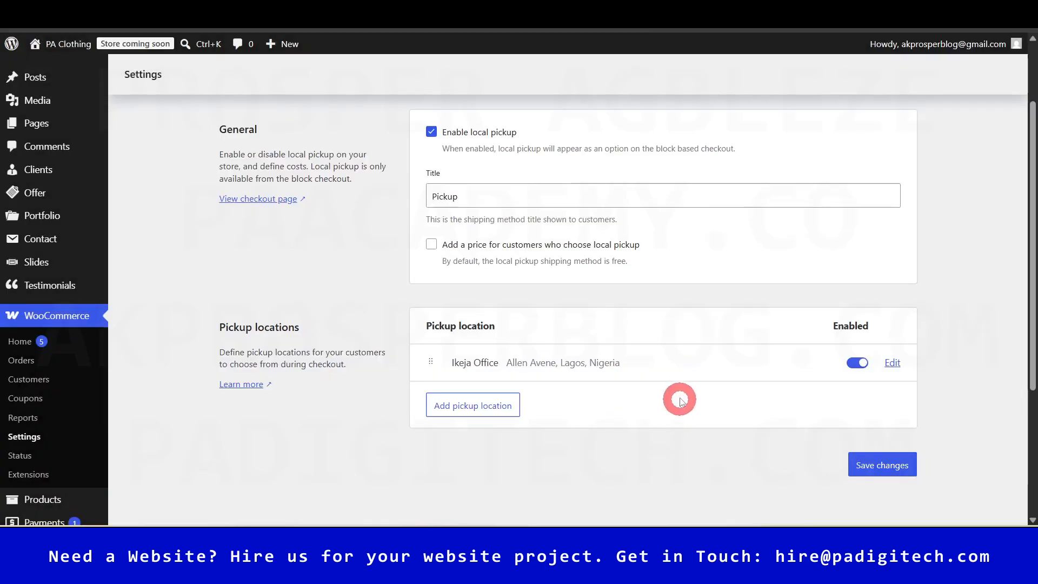
# - Save the local pickup settings
pyautogui.click(890, 478)
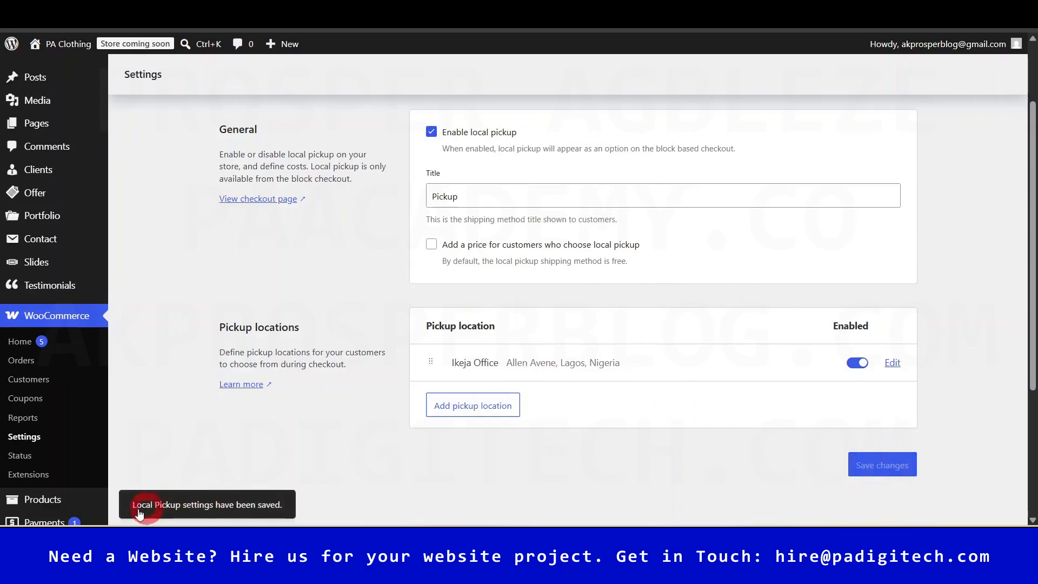
pyautogui.scroll(-1, 637, 468)
pyautogui.scroll(3, 637, 459)
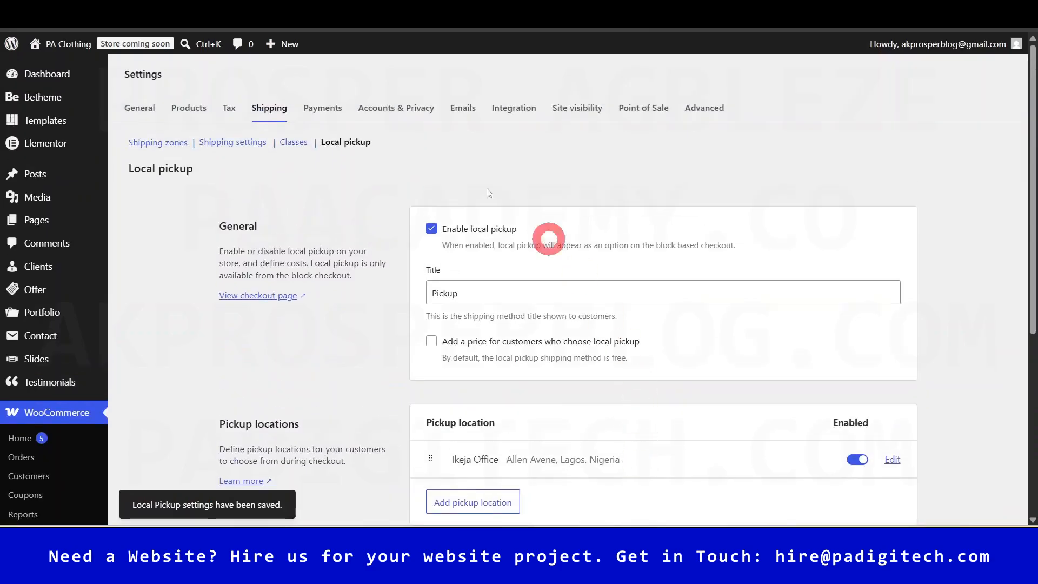
# - Return to the empty Shipping zones list and begin a new zone
pyautogui.click(158, 143)
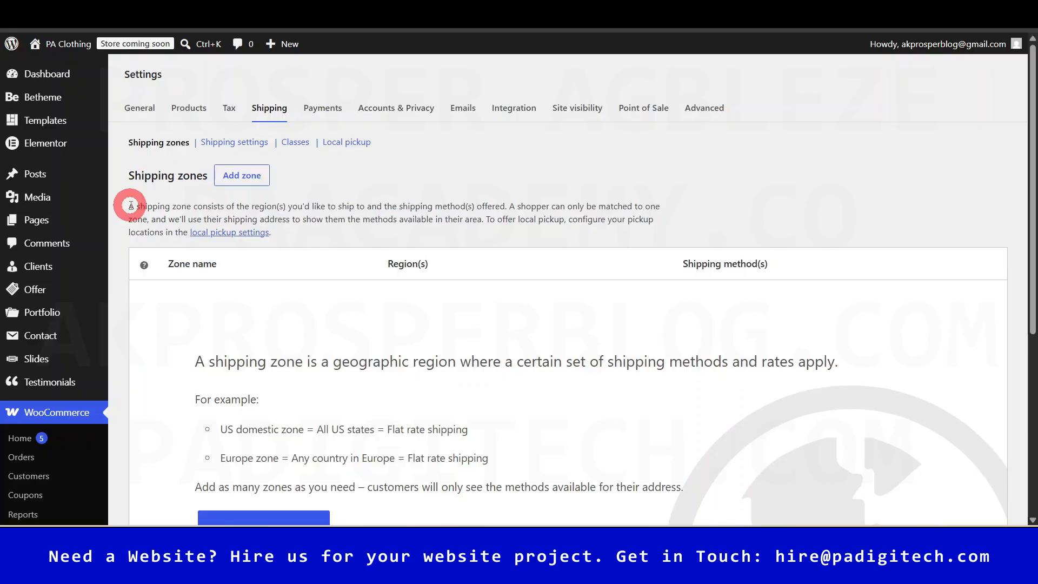
pyautogui.moveTo(130, 205); pyautogui.dragTo(348, 232)
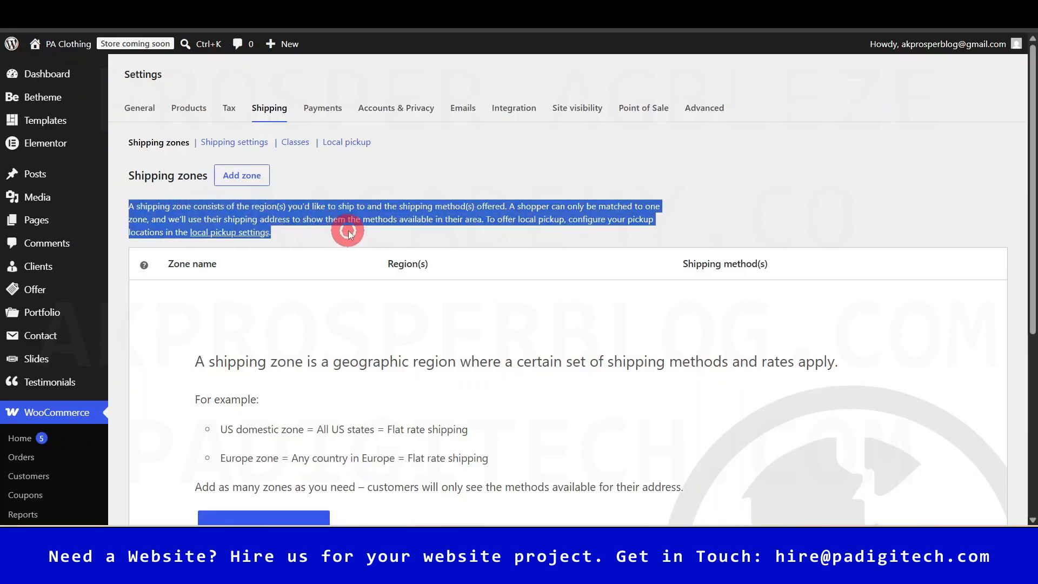
pyautogui.click(837, 209)
pyautogui.scroll(-1, 623, 331)
pyautogui.scroll(1, 541, 379)
pyautogui.scroll(-3, 432, 435)
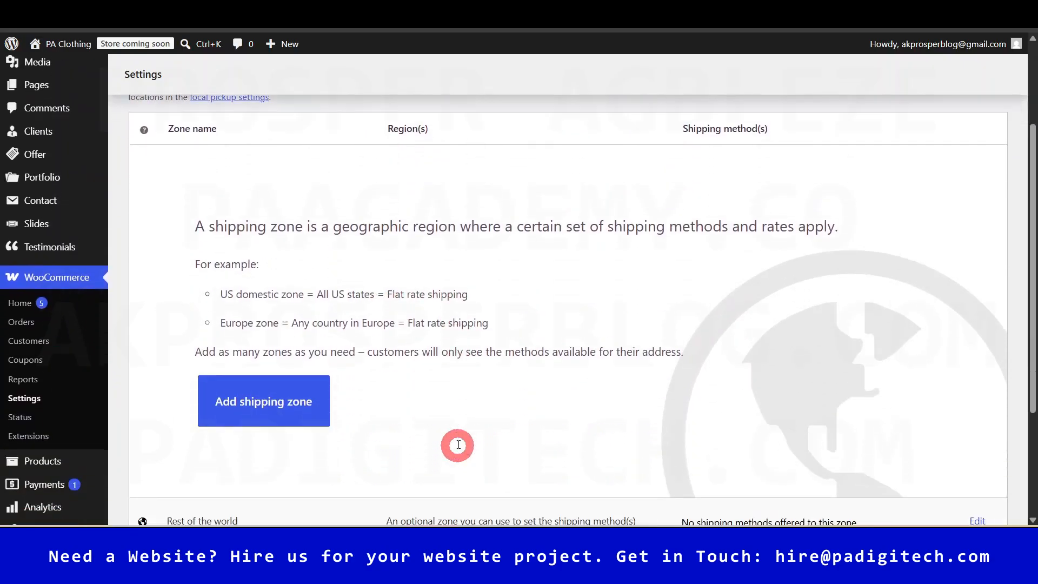
pyautogui.scroll(3, 457, 438)
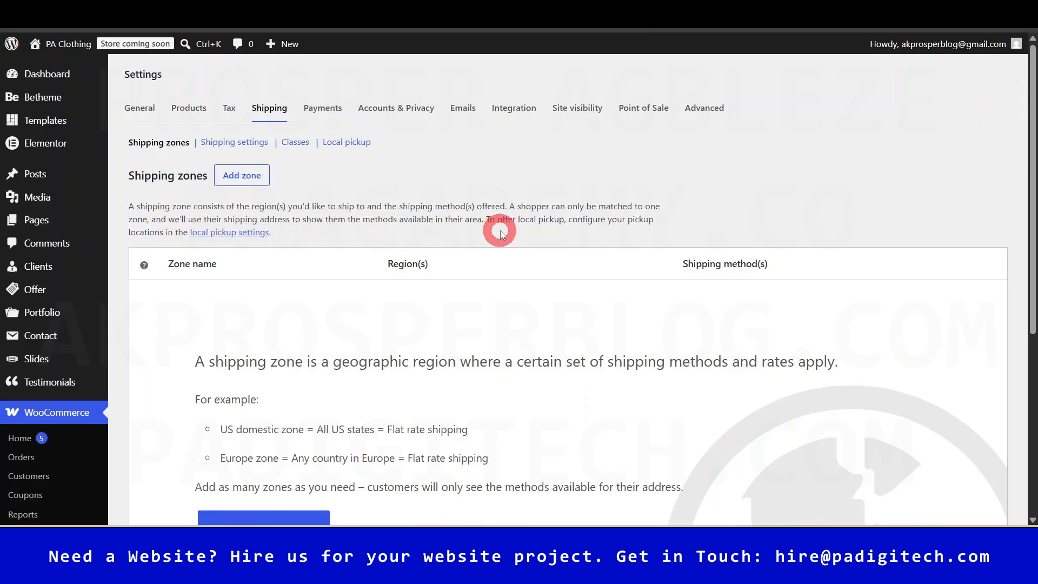
pyautogui.click(241, 177)
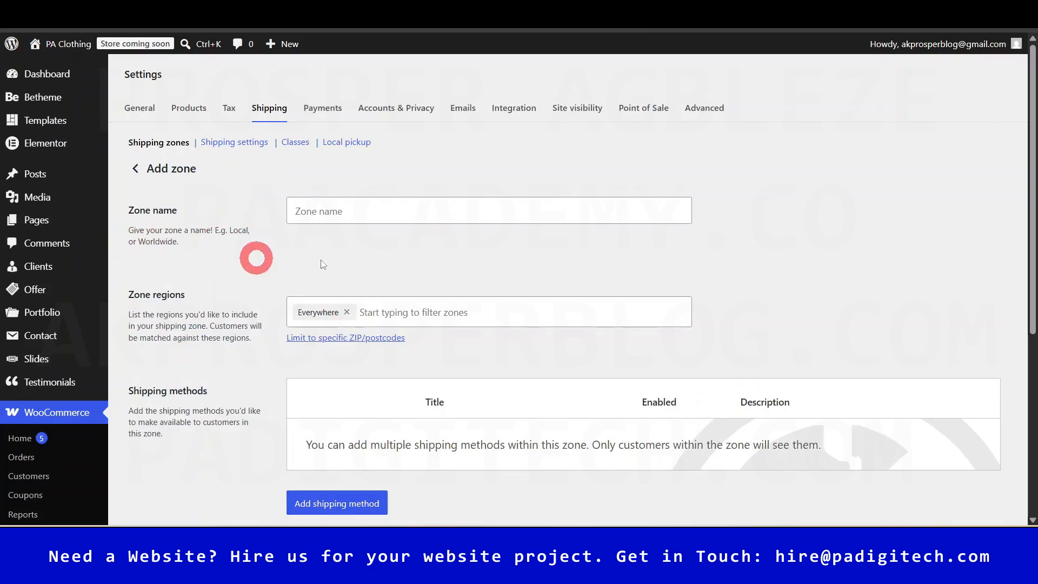
# - Name the new shipping zone 'Local'
pyautogui.click(369, 212)
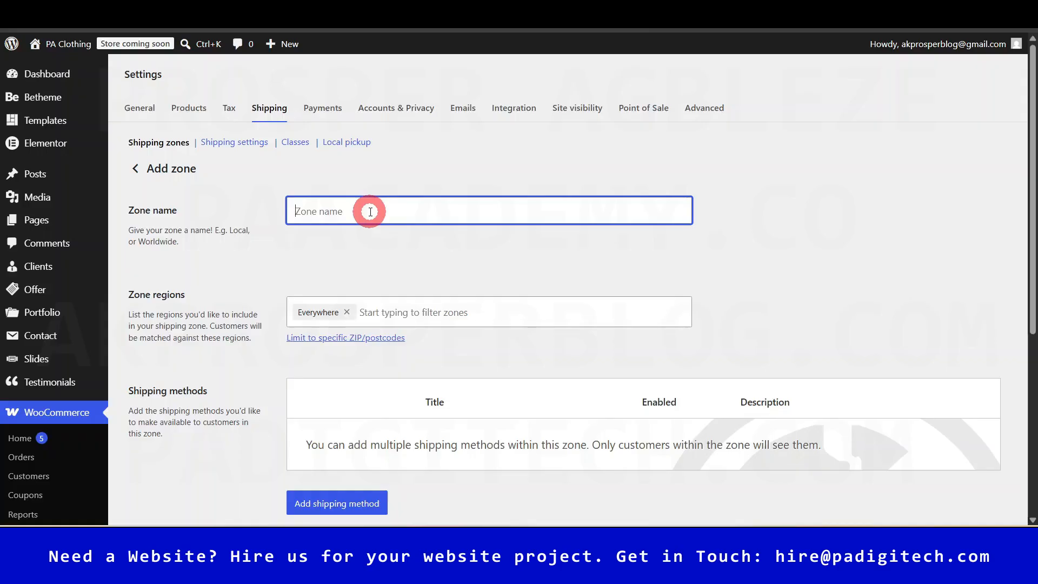
pyautogui.tripleClick(168, 236)
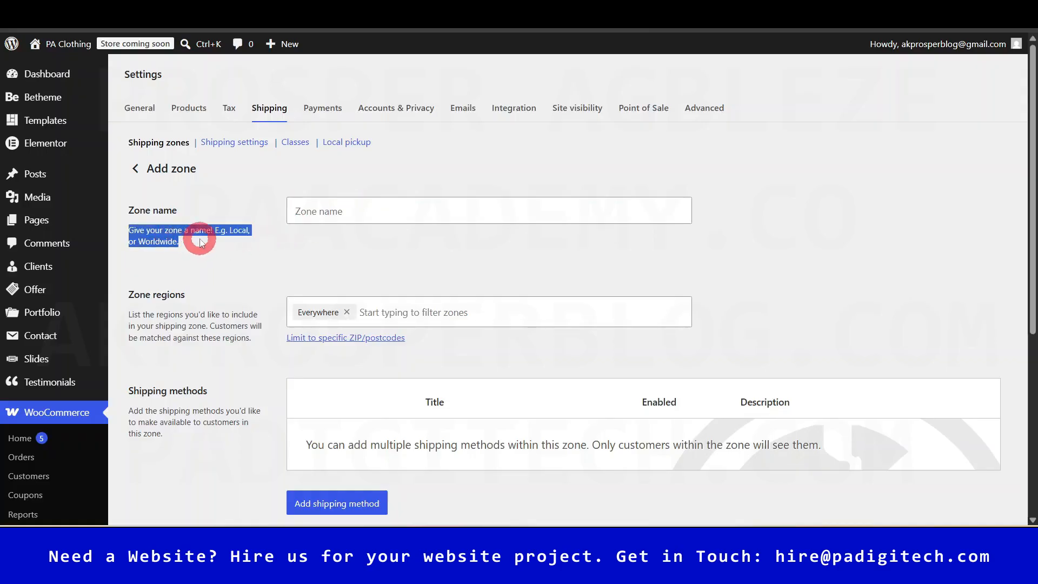
pyautogui.click(200, 242)
pyautogui.click(408, 208)
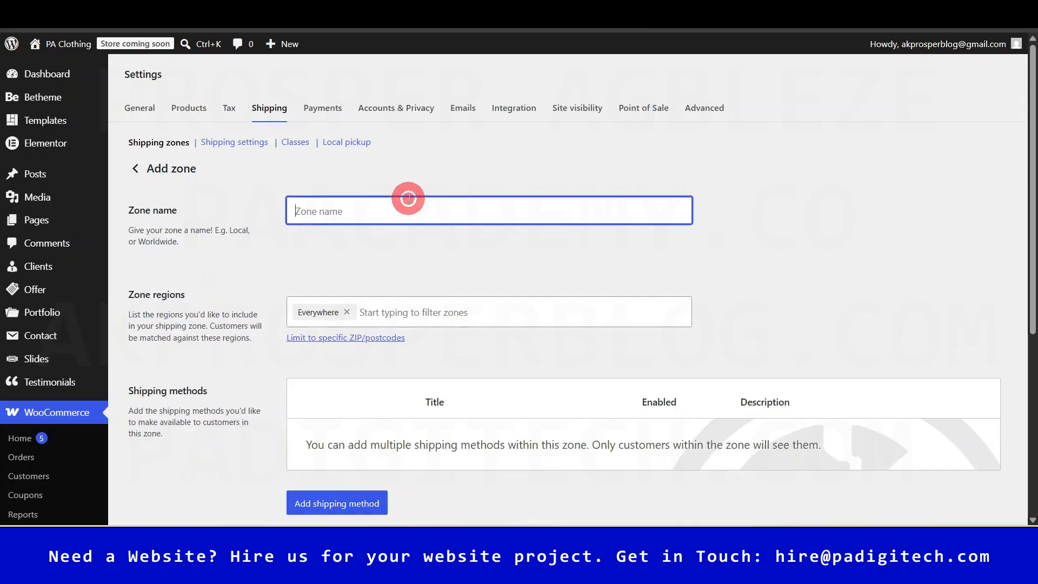
pyautogui.write('Local')
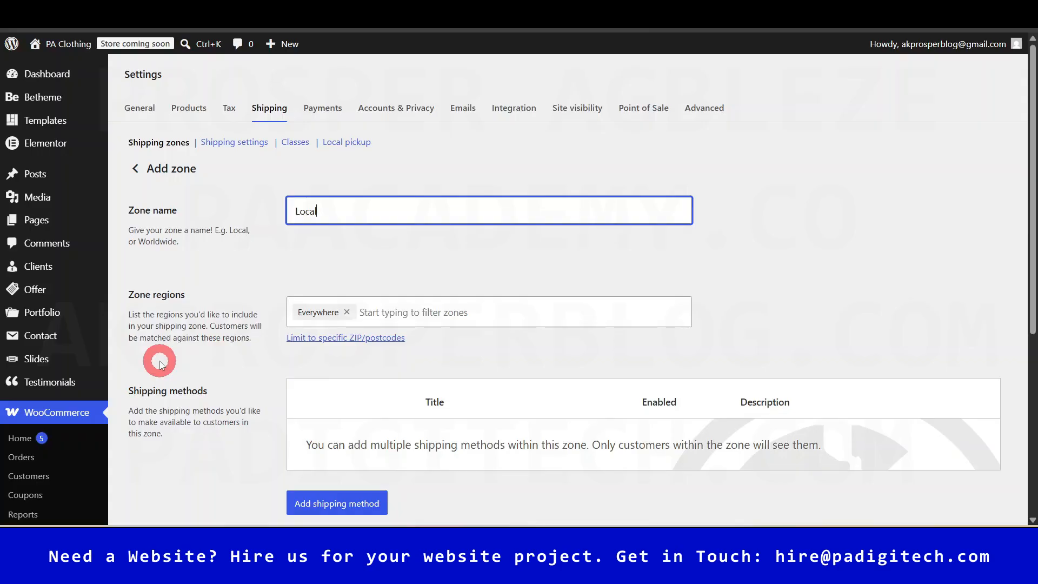
# - Set the zone's region to Nigeria
pyautogui.click(427, 313)
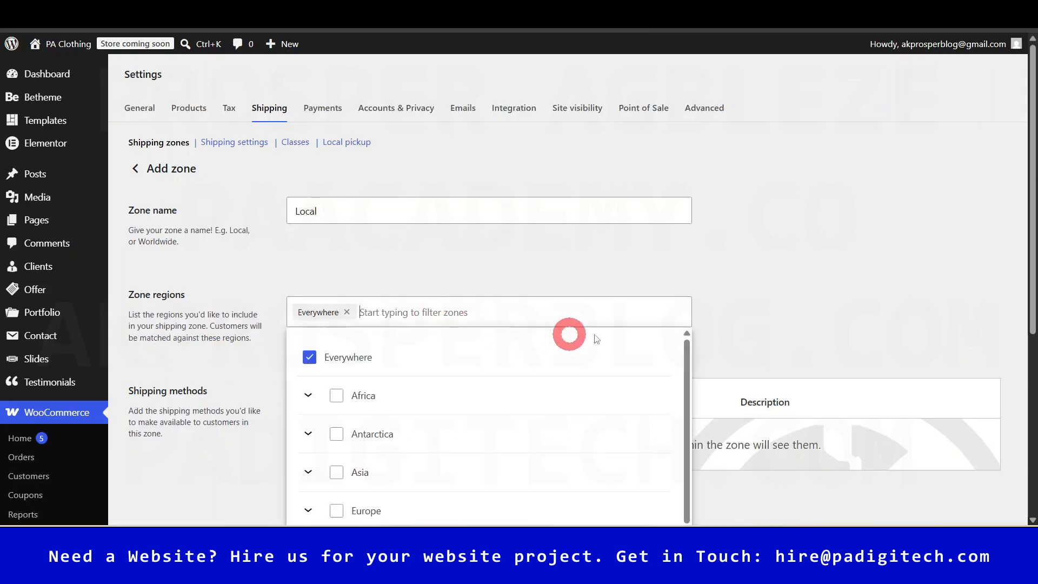
pyautogui.write('niger')
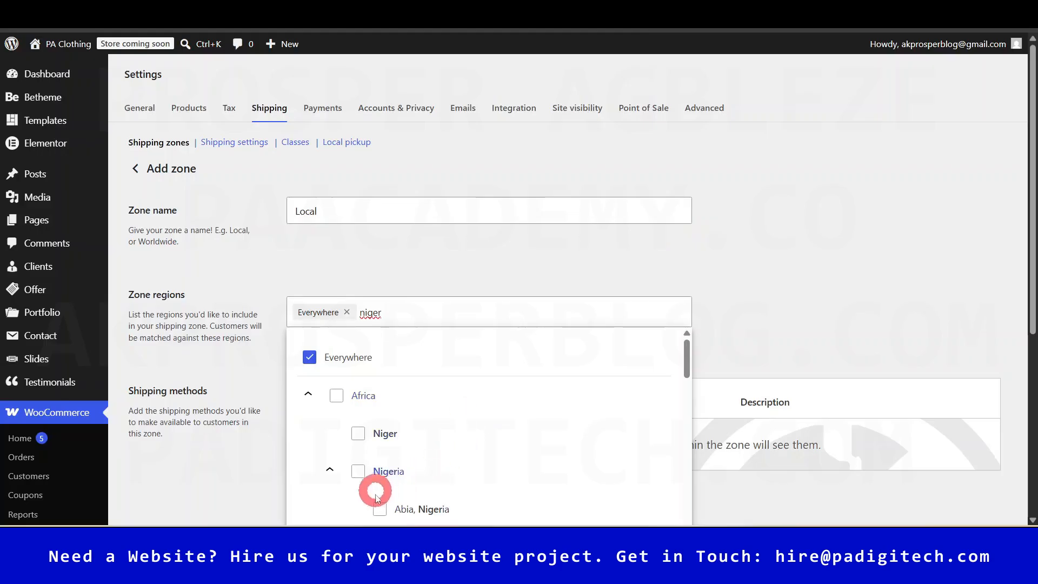
pyautogui.click(361, 471)
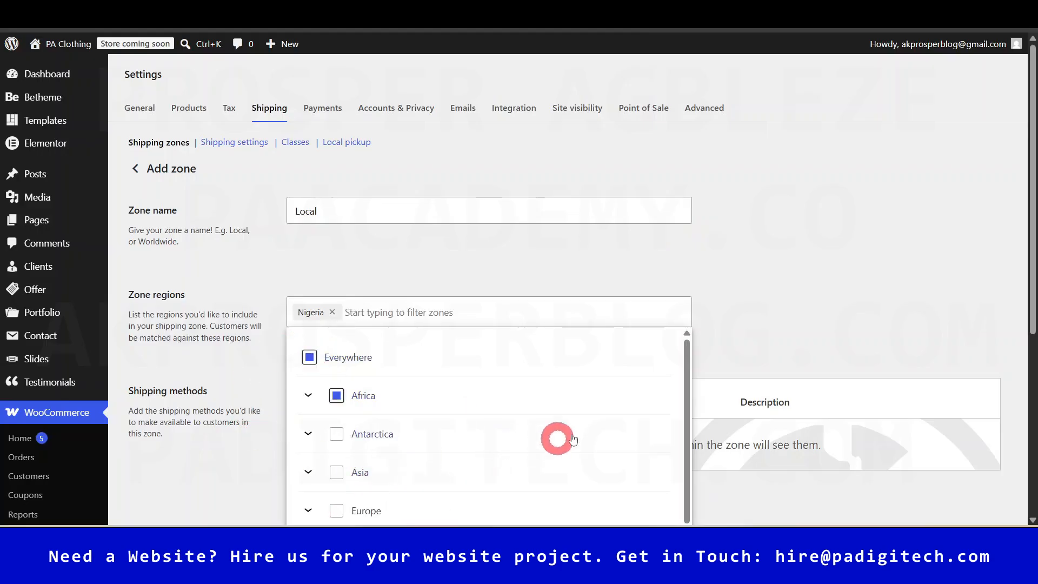
pyautogui.click(381, 267)
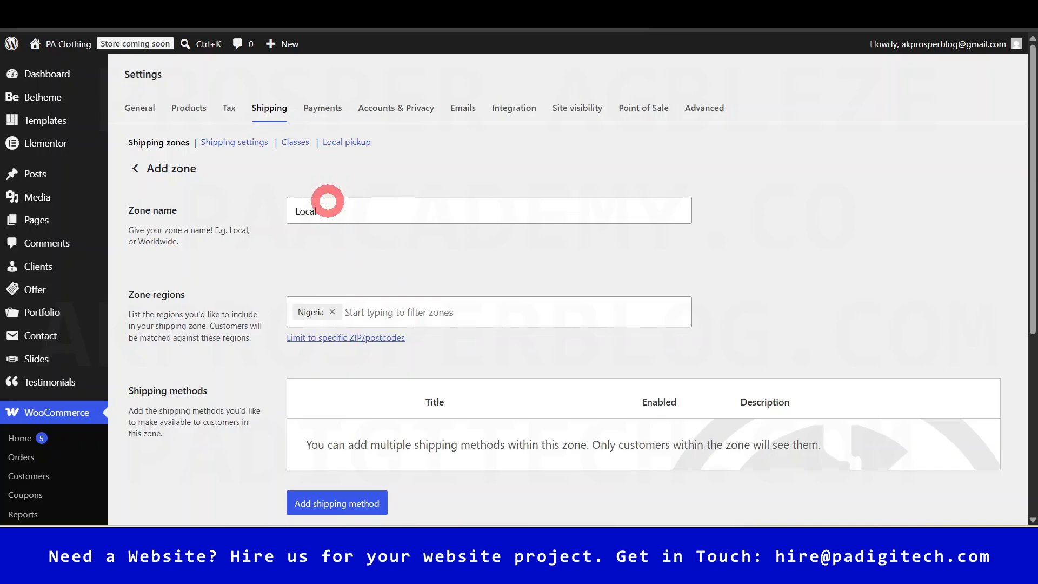
pyautogui.scroll(-1, 811, 270)
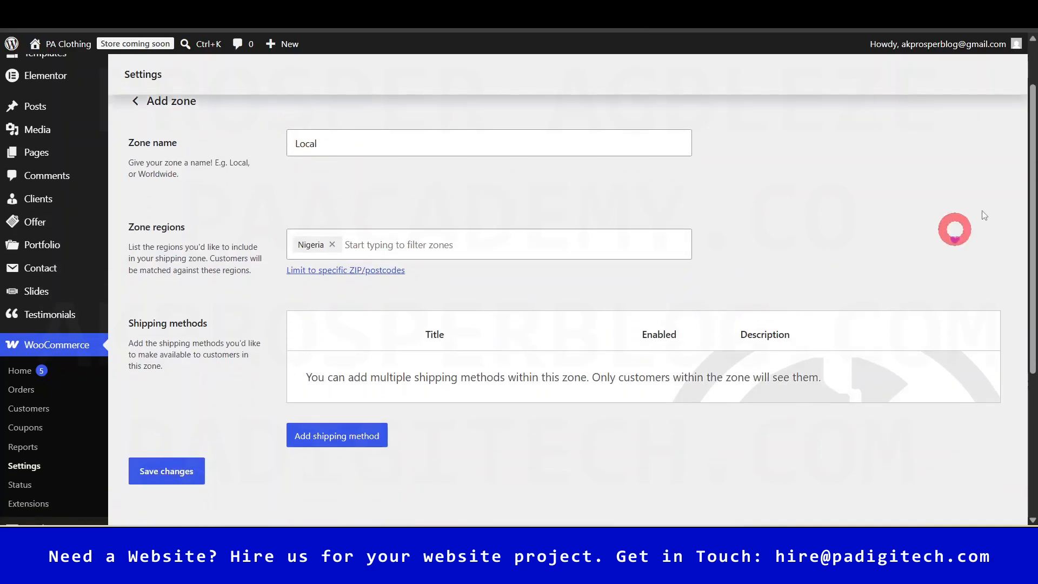
pyautogui.click(308, 243)
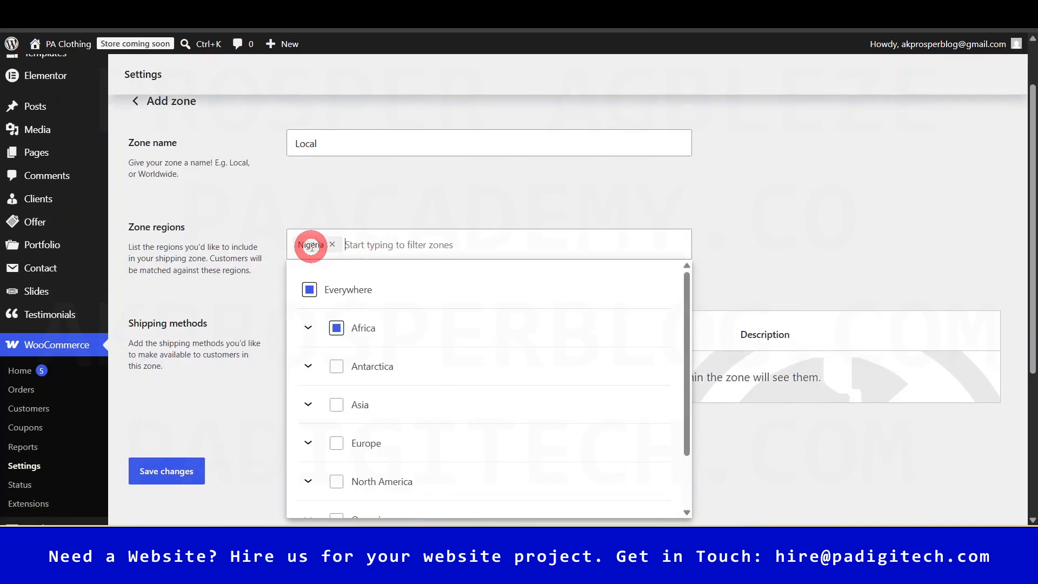
pyautogui.click(308, 328)
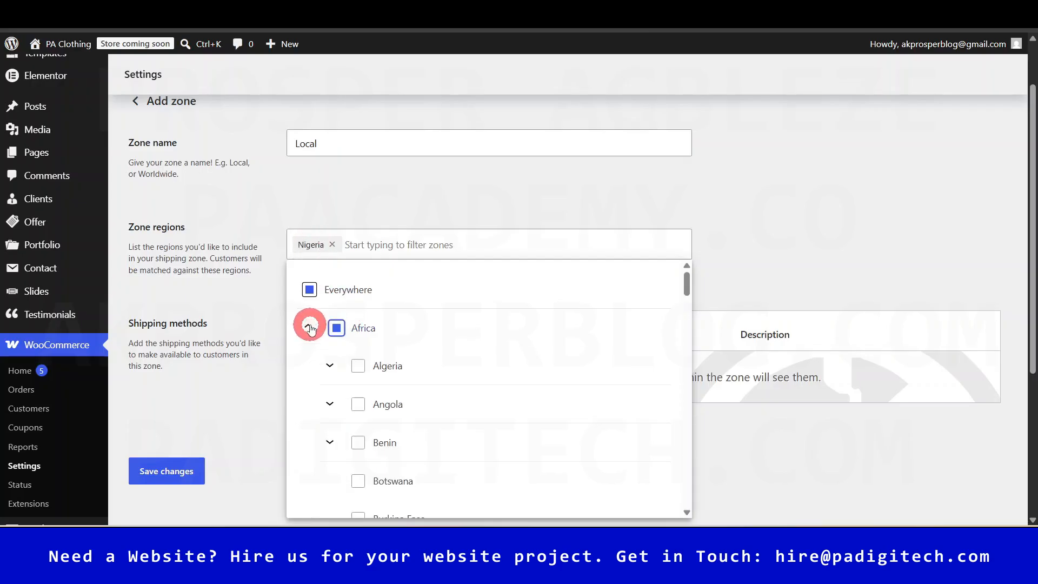
pyautogui.scroll(-4, 387, 371)
pyautogui.scroll(-5, 396, 375)
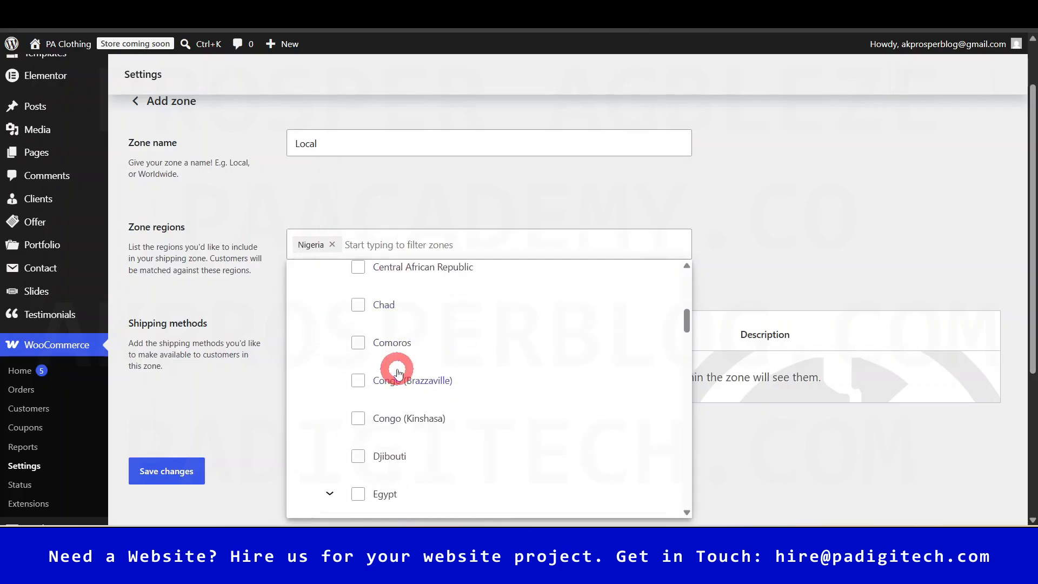
pyautogui.scroll(-10, 400, 370)
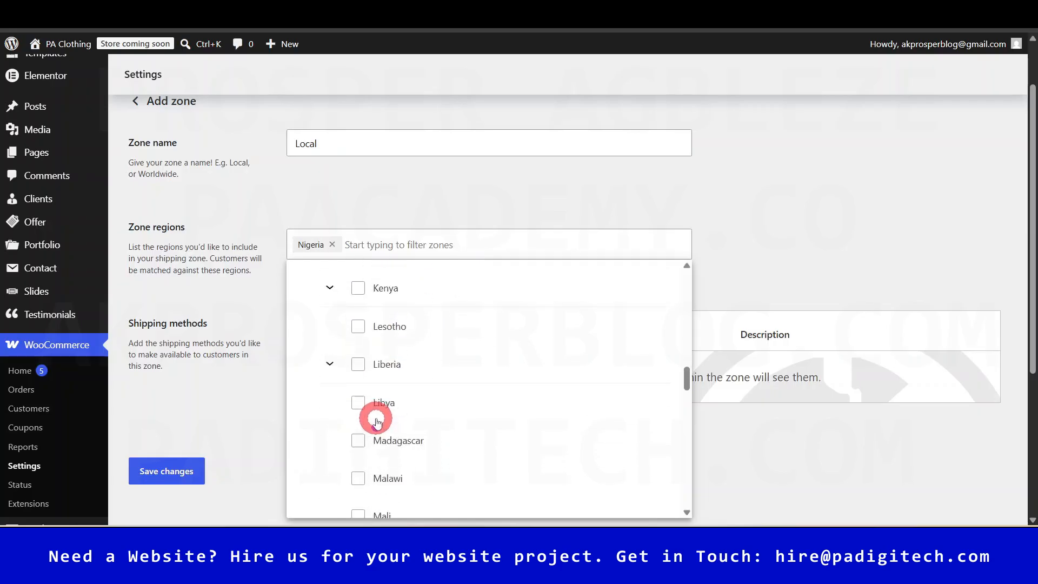
pyautogui.scroll(-8, 377, 424)
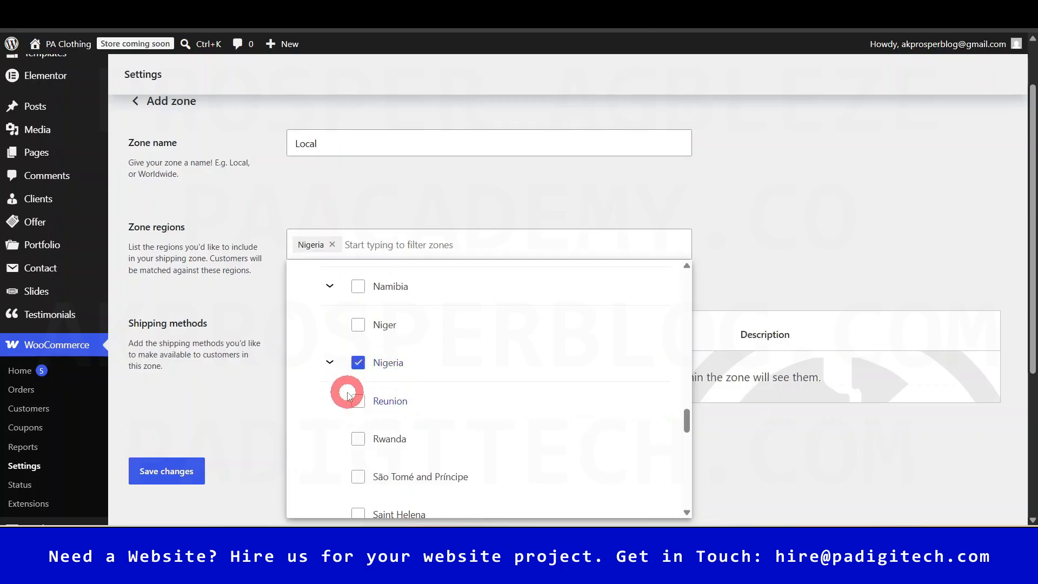
pyautogui.click(329, 361)
pyautogui.scroll(-3, 454, 432)
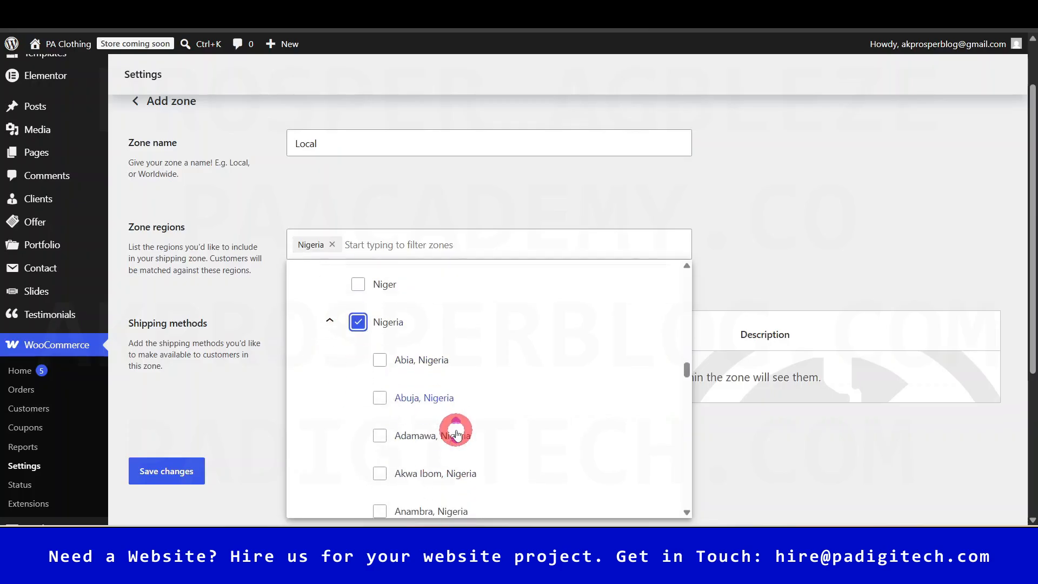
pyautogui.click(770, 206)
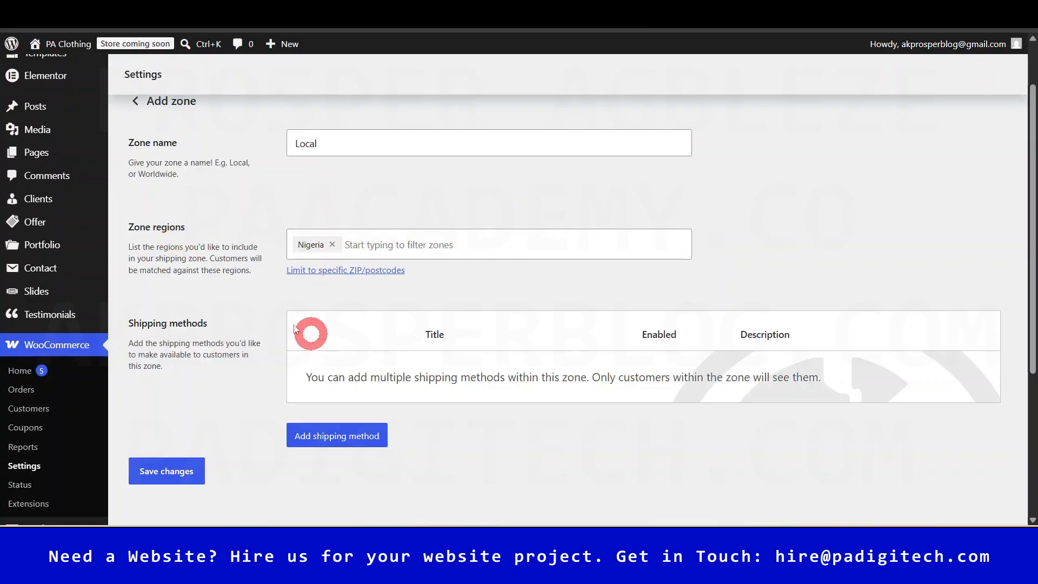
# - Add a Free shipping method to the Local zone
pyautogui.click(340, 442)
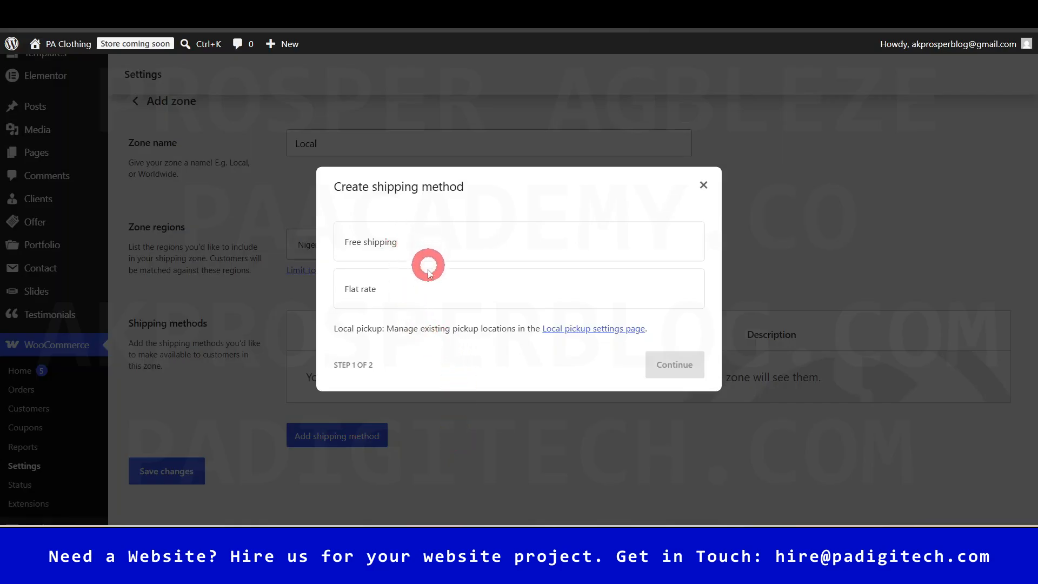
pyautogui.click(432, 247)
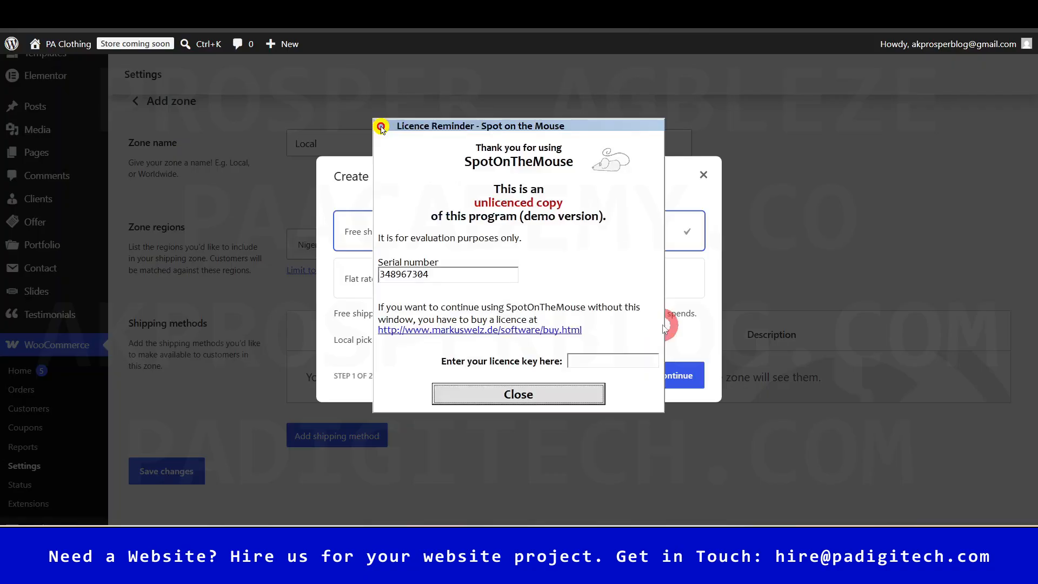
pyautogui.click(540, 393)
pyautogui.click(684, 377)
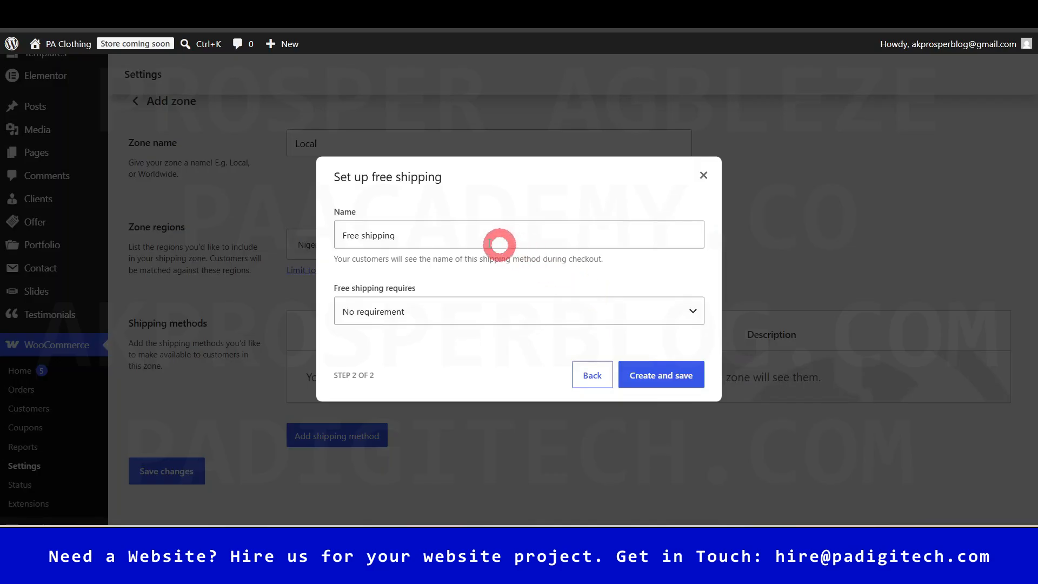
pyautogui.click(456, 234)
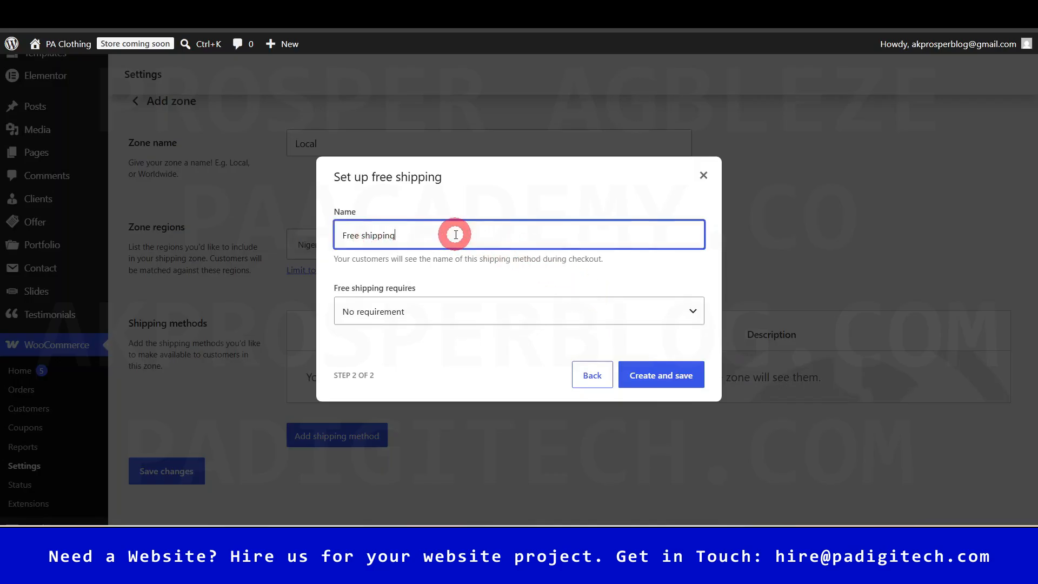
# - Require a 200.00 minimum order before coupon discounts for free shipping and save it
pyautogui.click(479, 317)
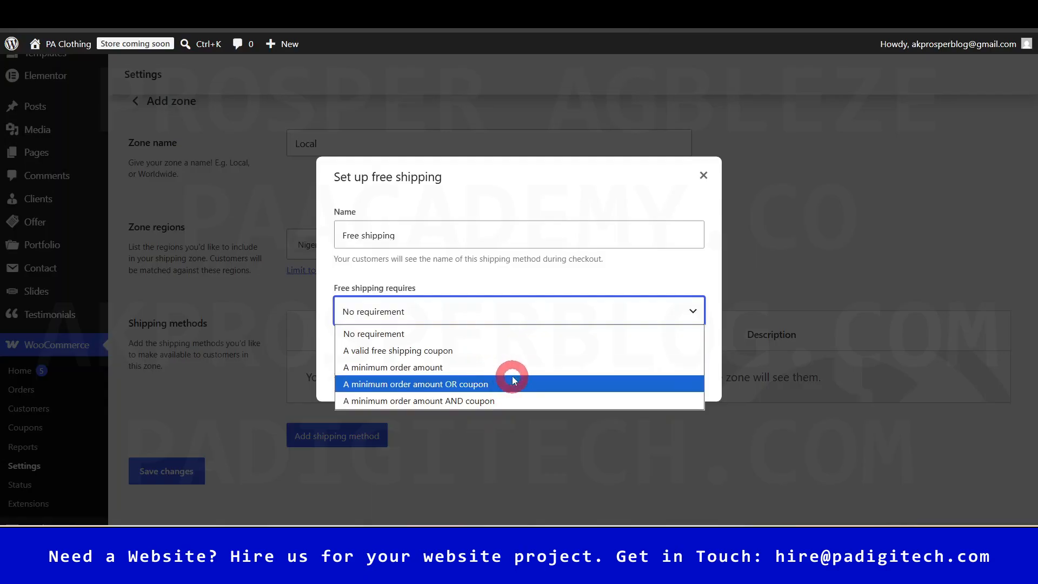
pyautogui.click(459, 368)
pyautogui.click(422, 320)
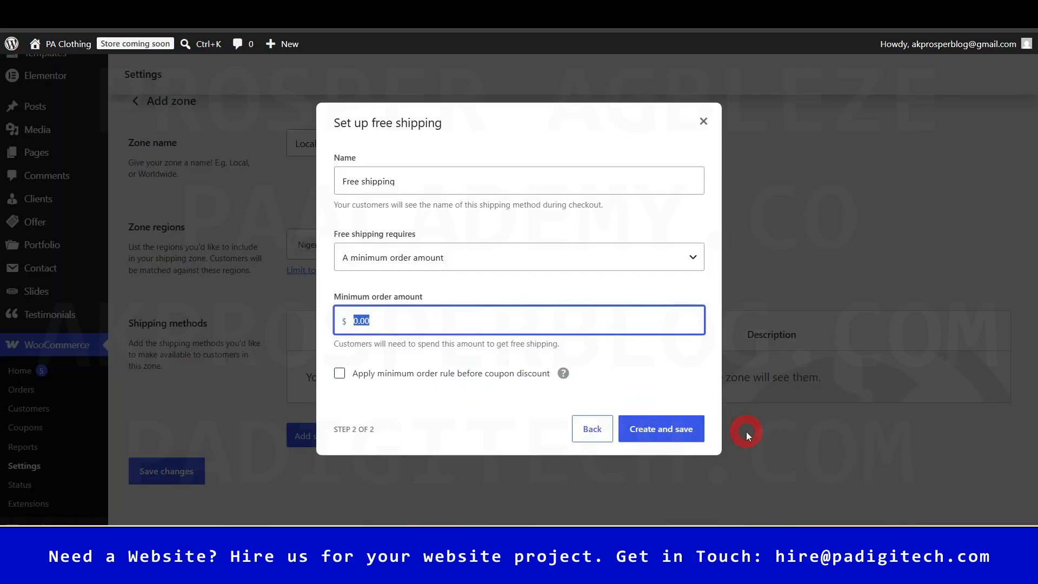
pyautogui.write('200')
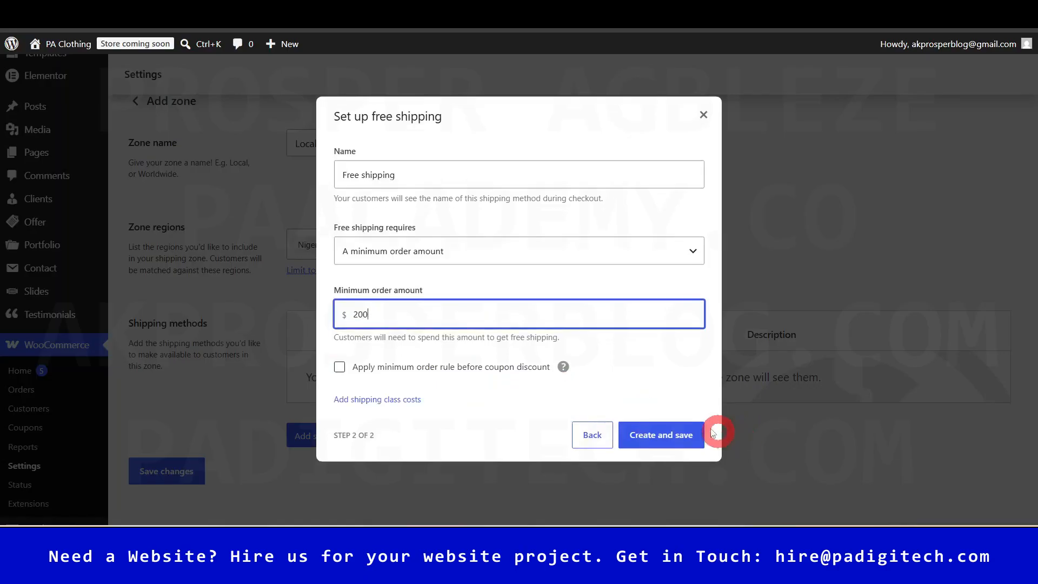
pyautogui.click(650, 284)
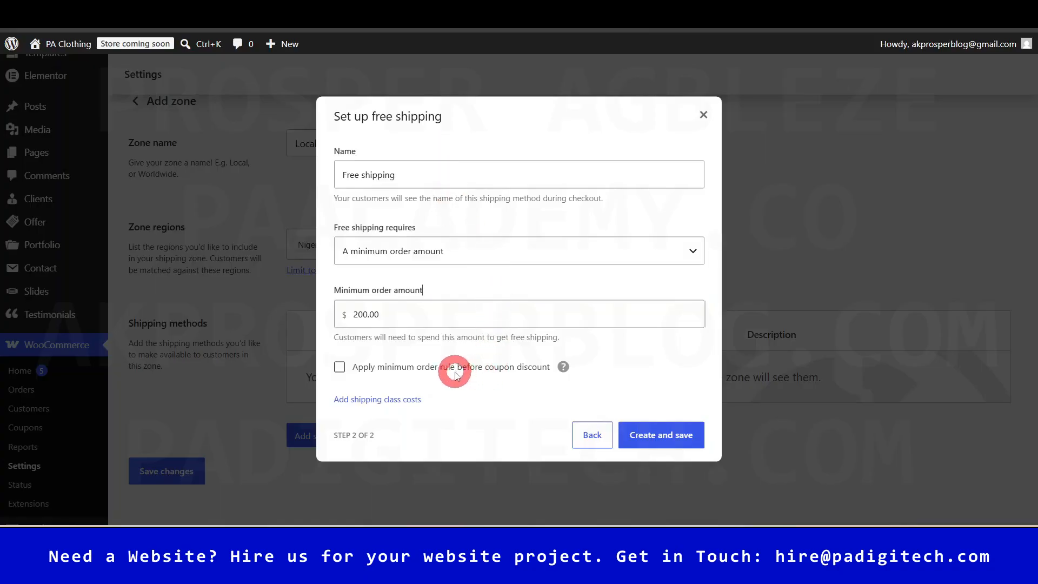
pyautogui.click(339, 368)
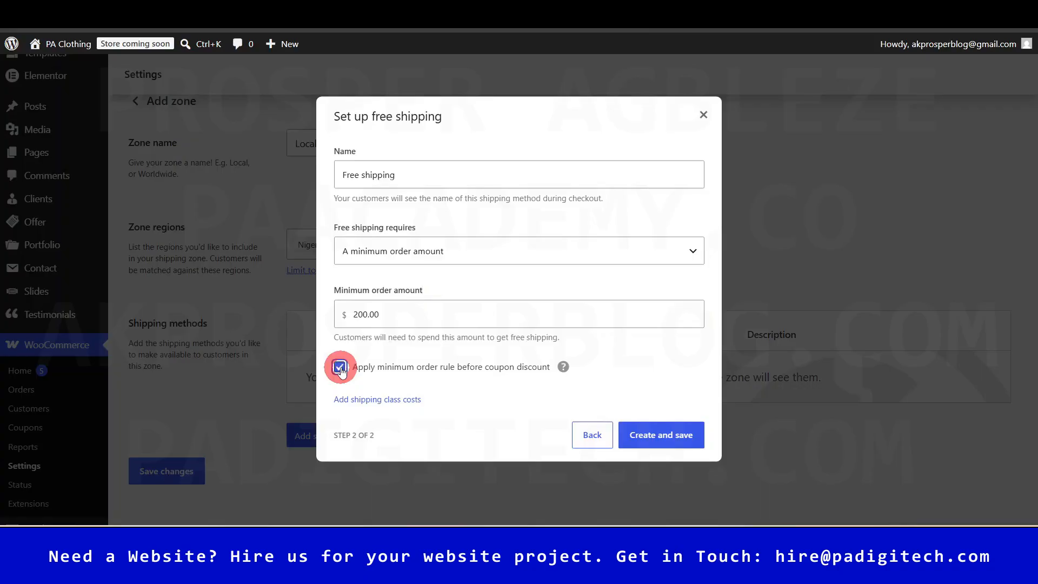
pyautogui.click(658, 435)
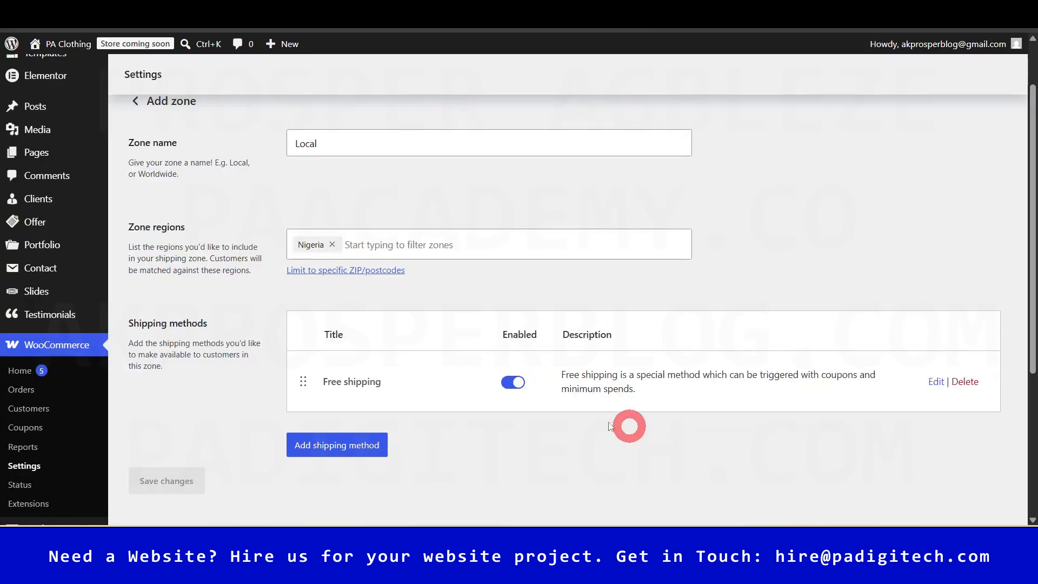
# - Add a Flat rate method to the Local zone with tax status None
pyautogui.click(340, 446)
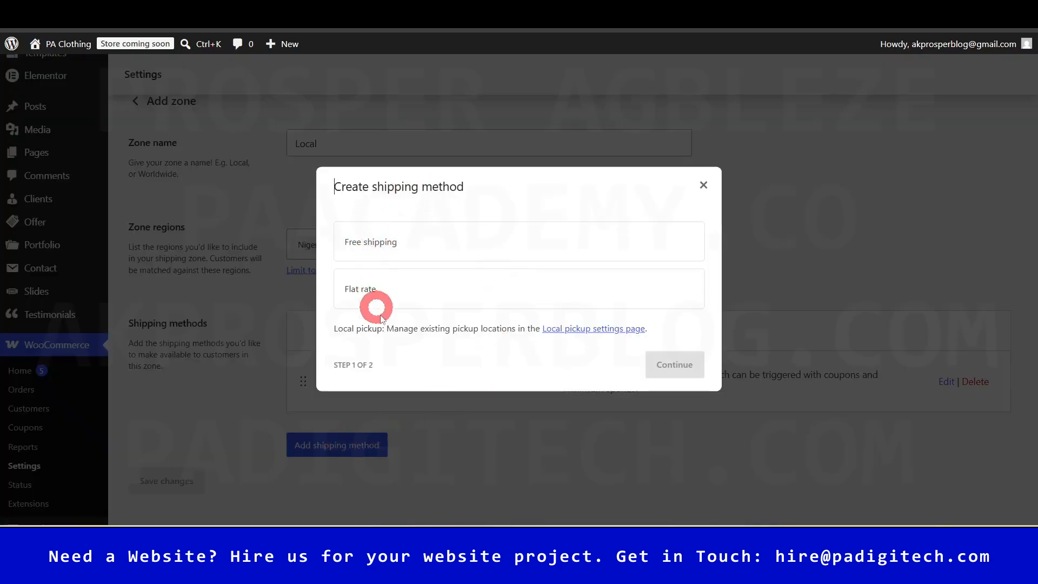
pyautogui.click(393, 294)
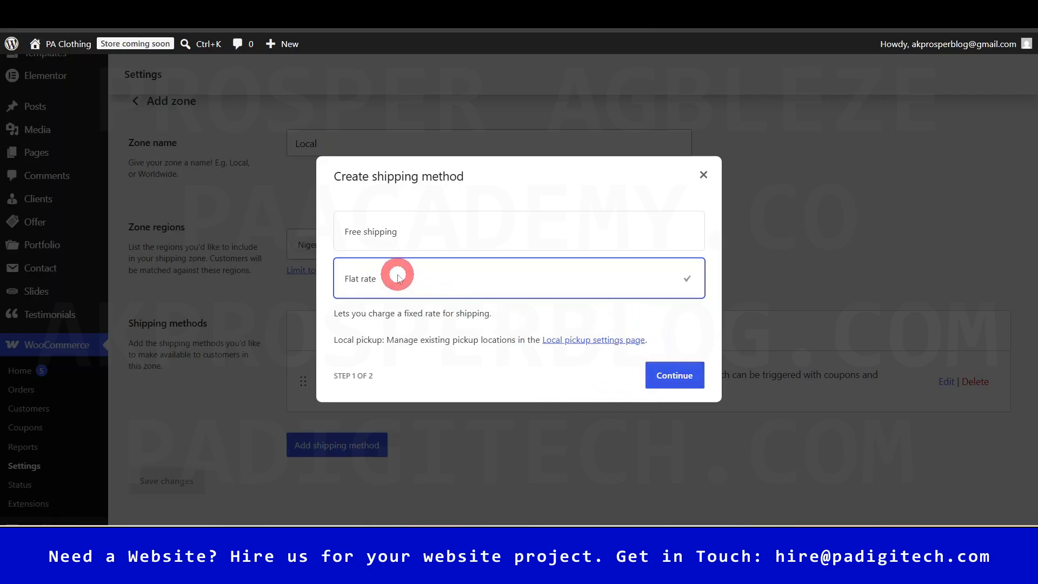
pyautogui.click(676, 373)
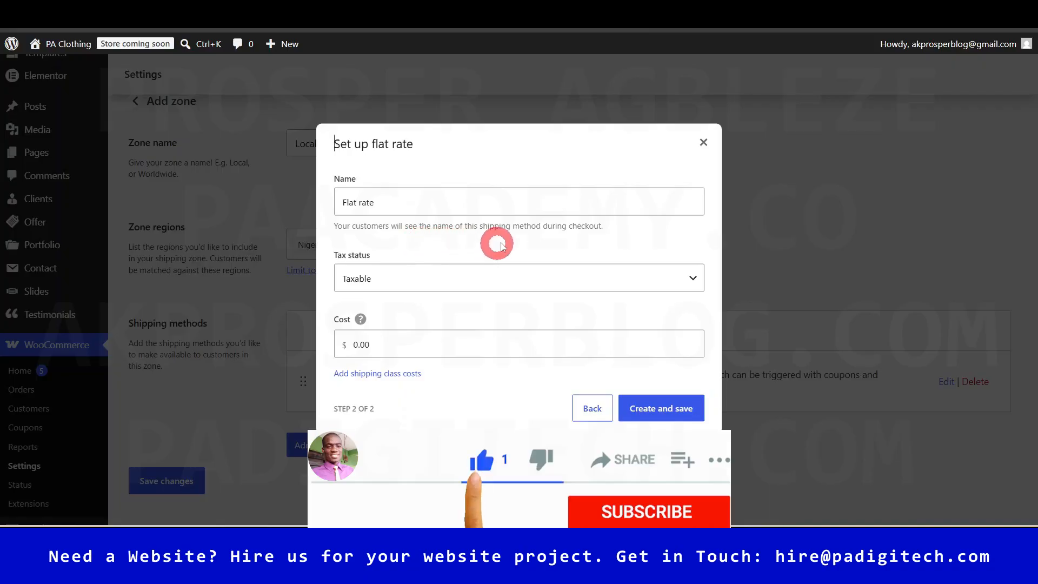
pyautogui.click(415, 278)
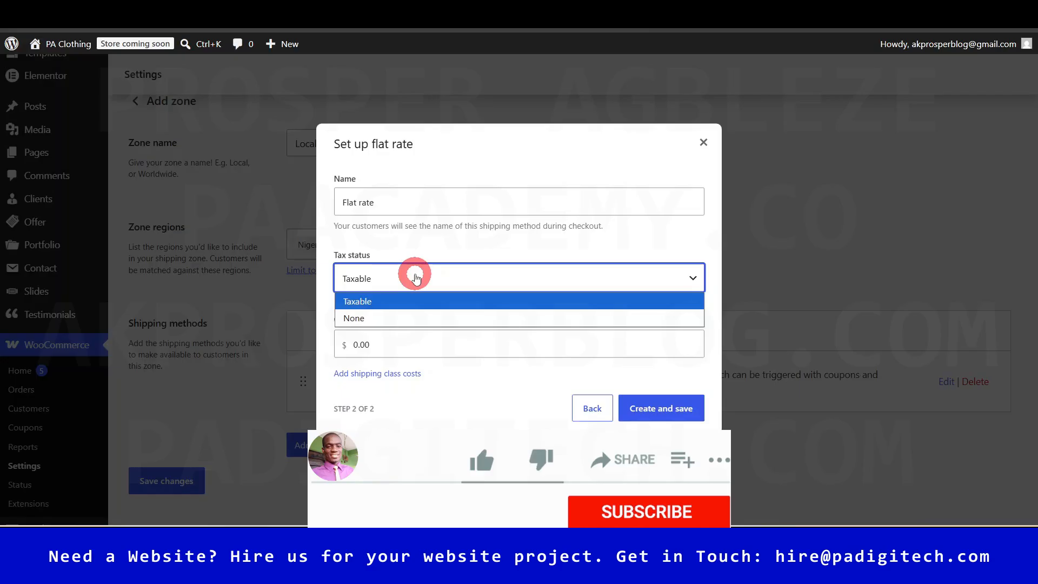
pyautogui.click(394, 318)
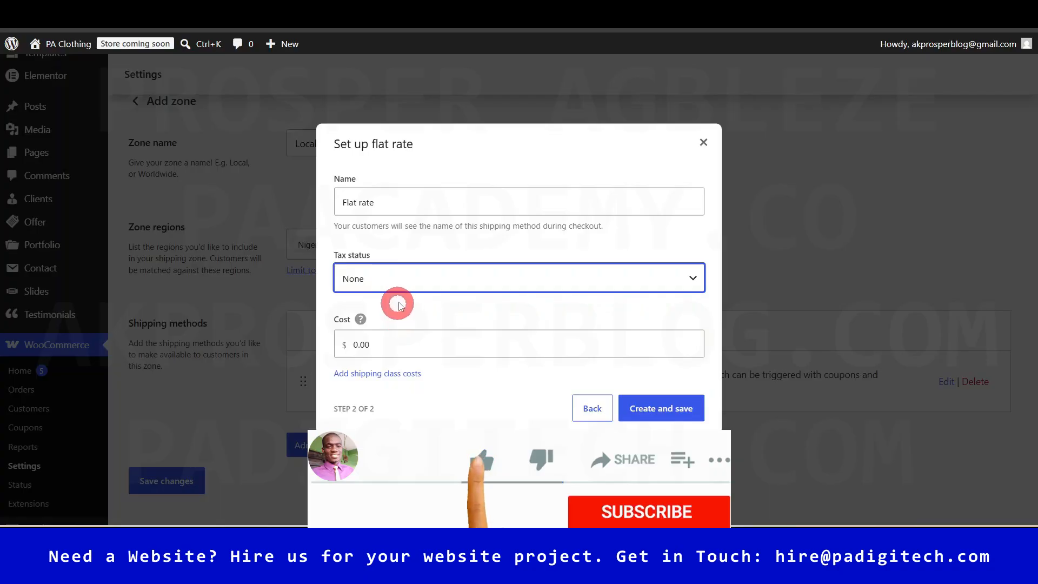
pyautogui.doubleClick(386, 336)
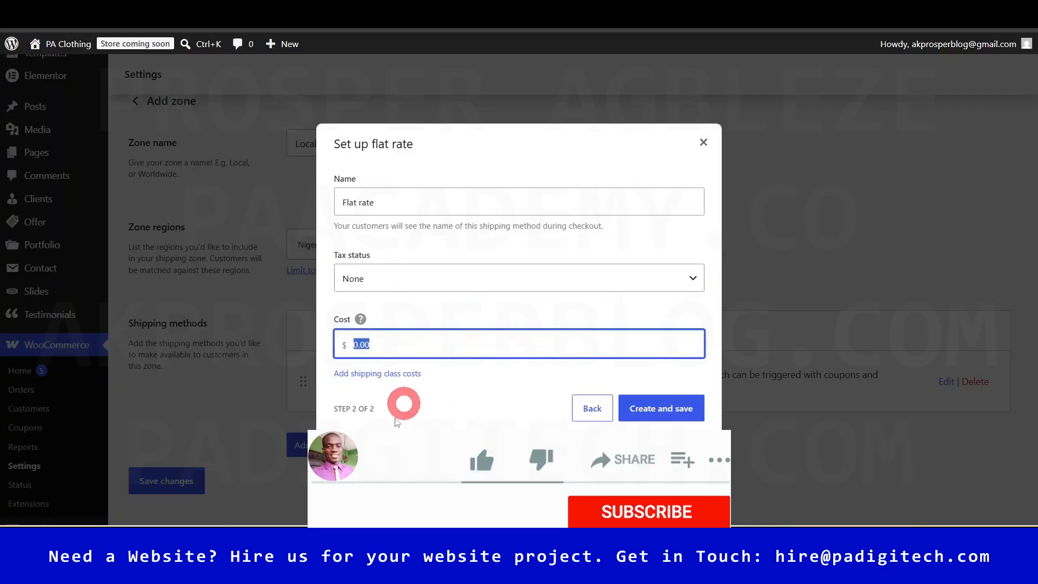
pyautogui.moveTo(361, 322)
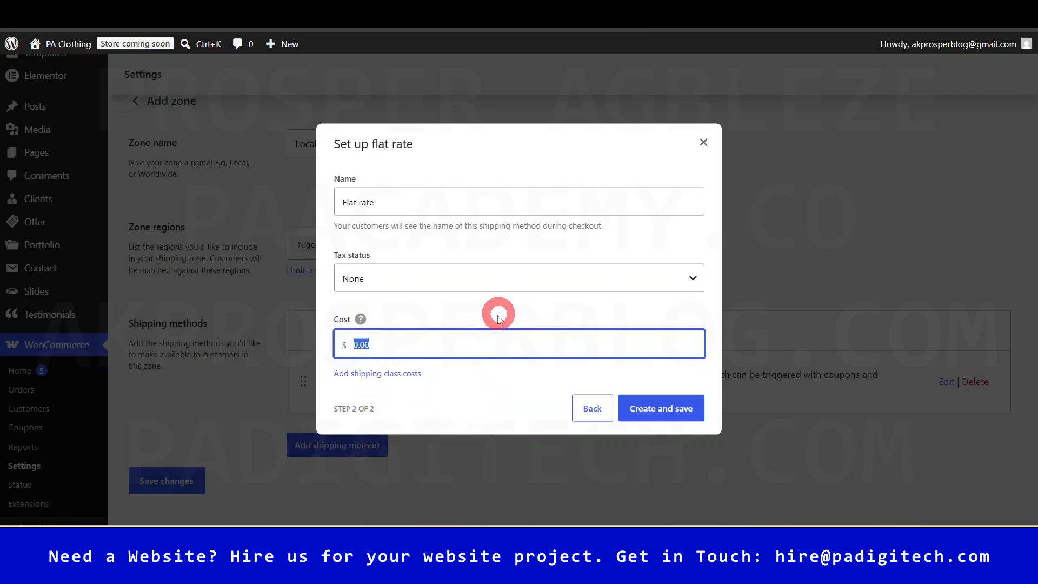
# - Set the flat rate cost to 5.00 * [qty] and save the method
pyautogui.click(404, 348)
pyautogui.hotkey('ctrl', 'a')
pyautogui.write('5')
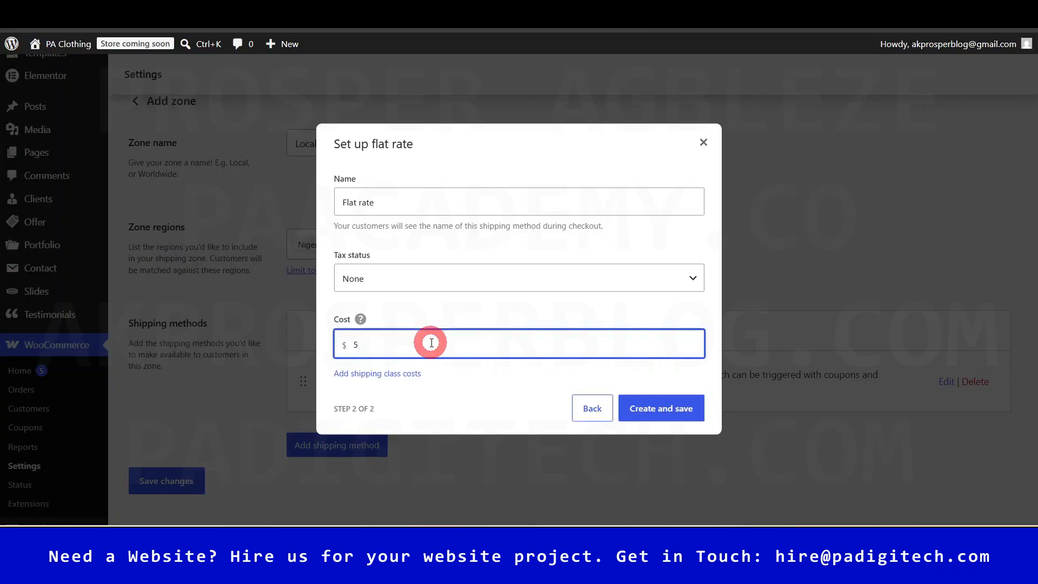
pyautogui.write('.00 *')
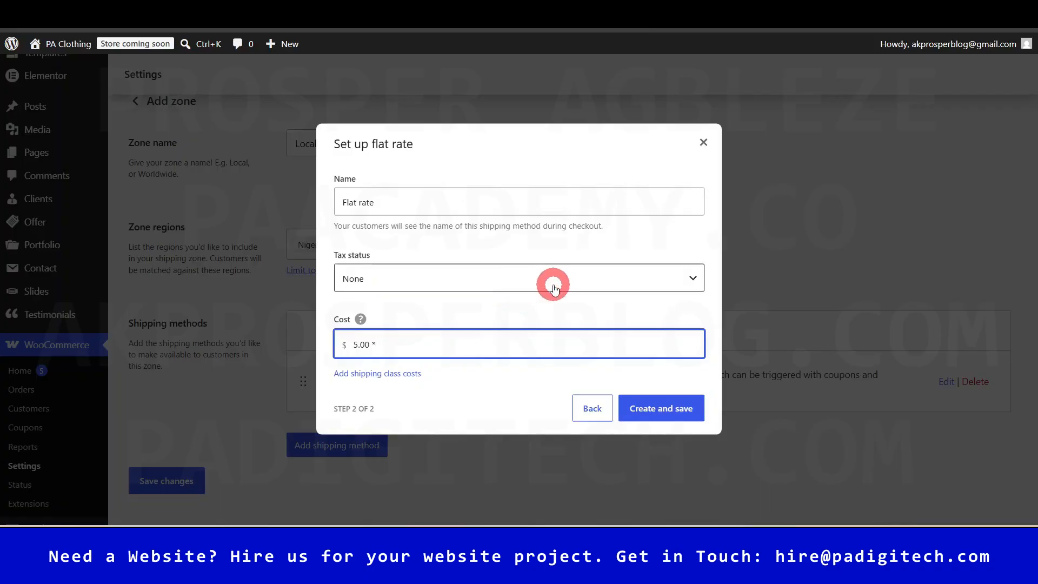
pyautogui.write(' [qty')
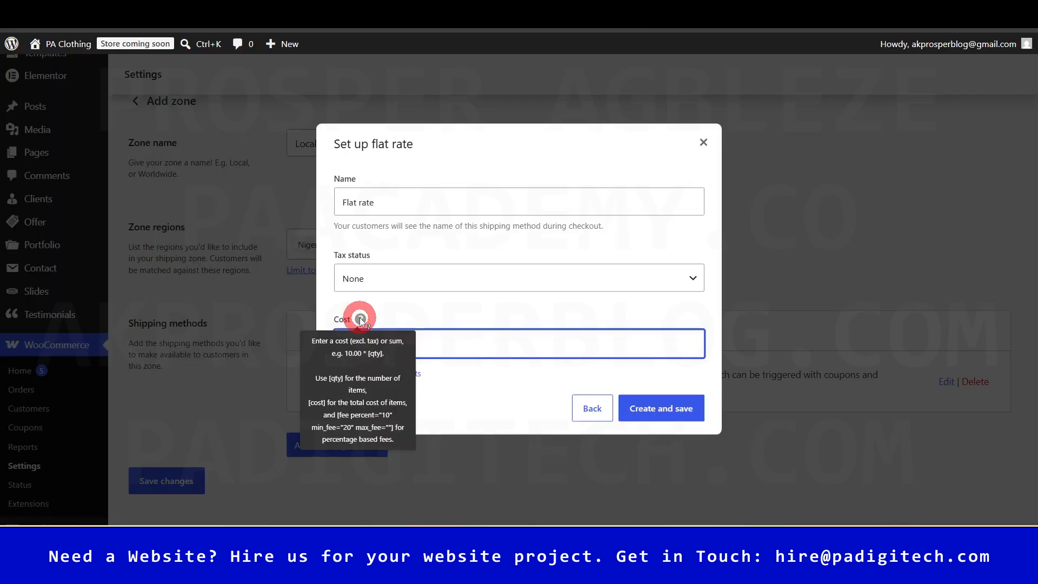
pyautogui.click(664, 408)
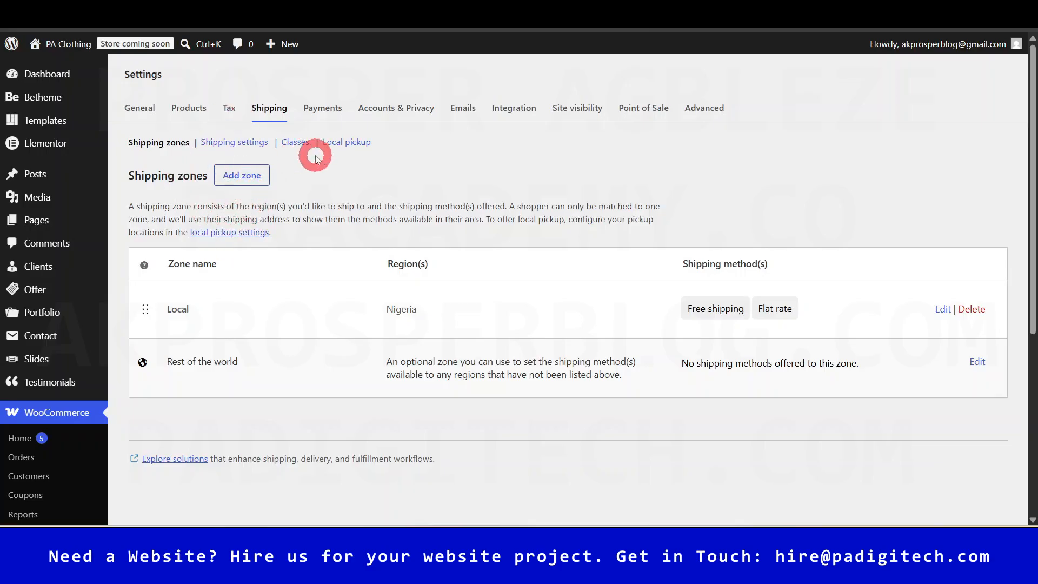
# - Review the general Shipping settings, then go to the Shipping classes page
pyautogui.click(226, 143)
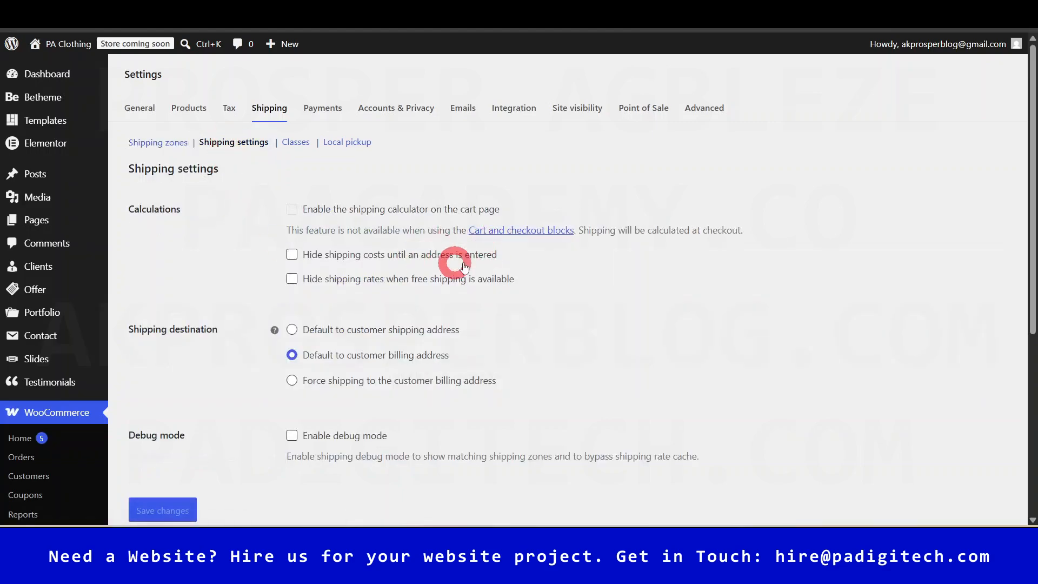
pyautogui.scroll(-2, 445, 292)
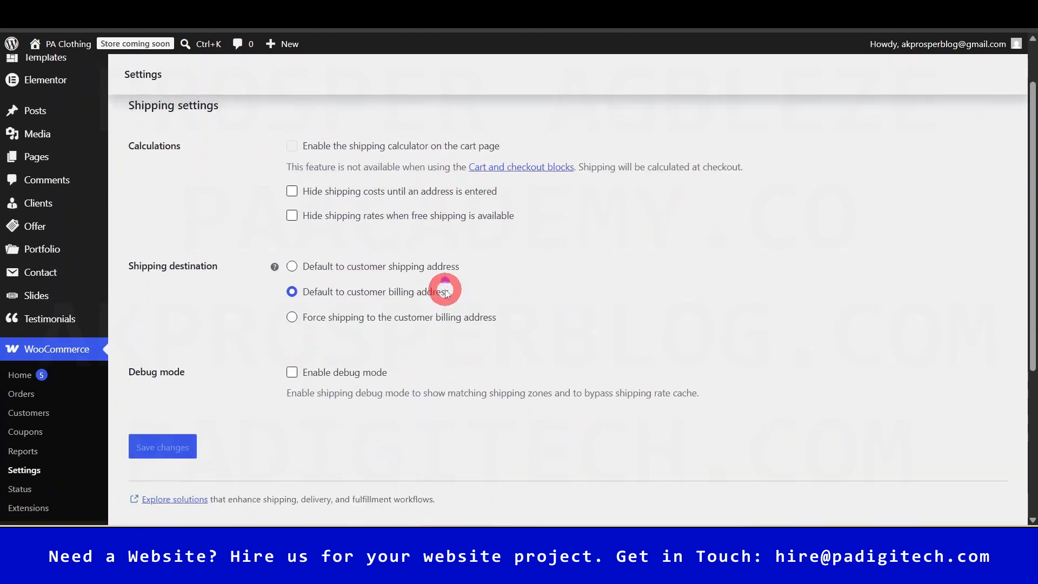
pyautogui.scroll(2, 446, 292)
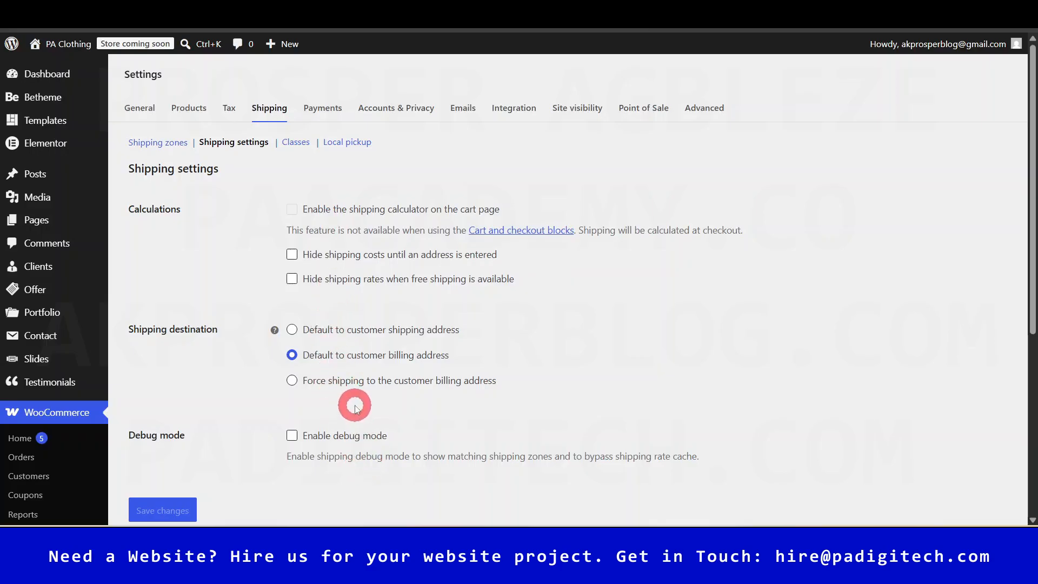
pyautogui.click(295, 143)
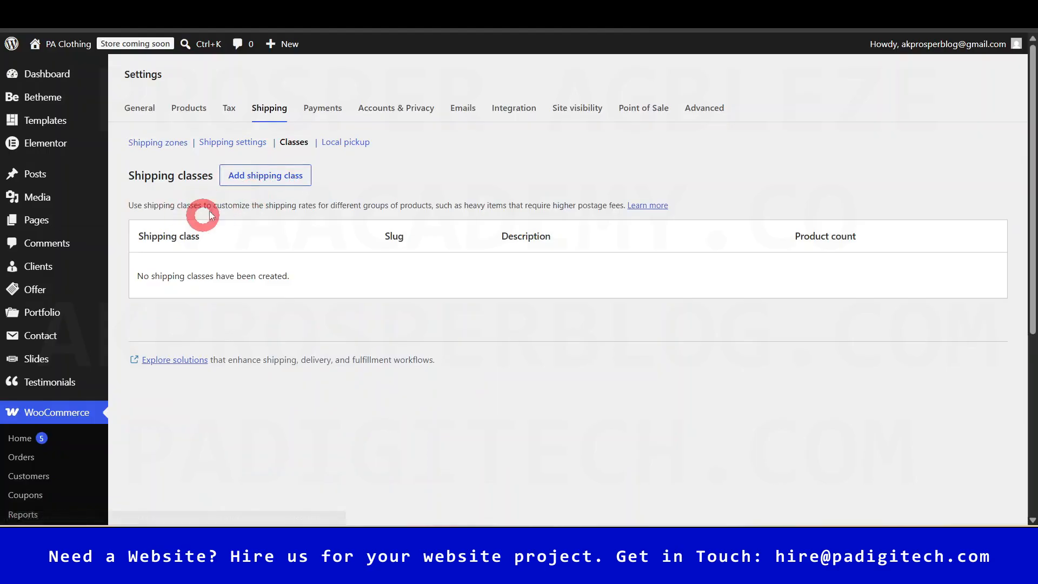
# - Add a shipping class named 'Heavy' with the description 'For items above 20KG'
pyautogui.tripleClick(224, 203)
pyautogui.click(387, 172)
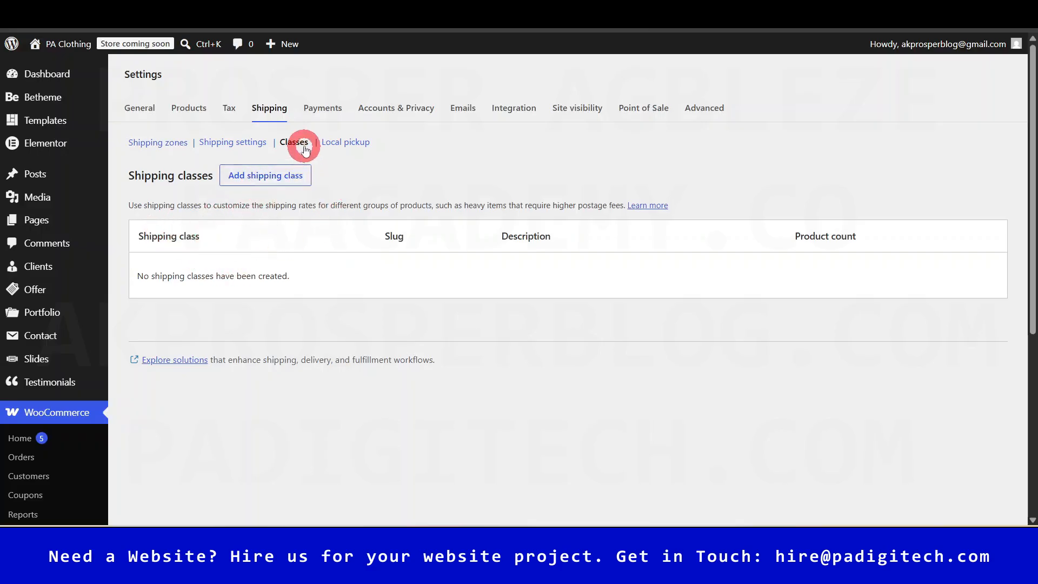
pyautogui.click(264, 180)
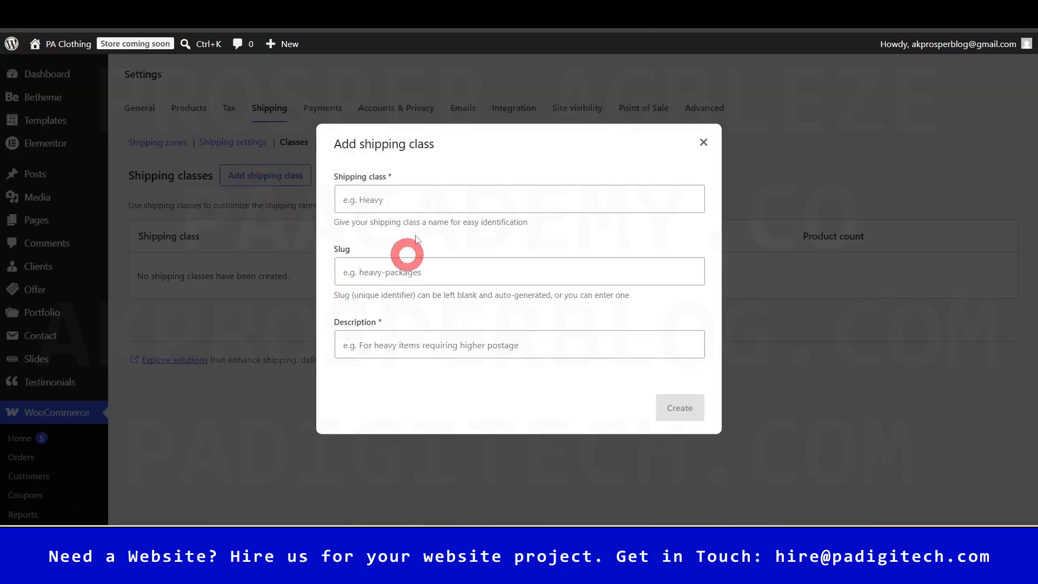
pyautogui.click(394, 198)
pyautogui.write('Ha')
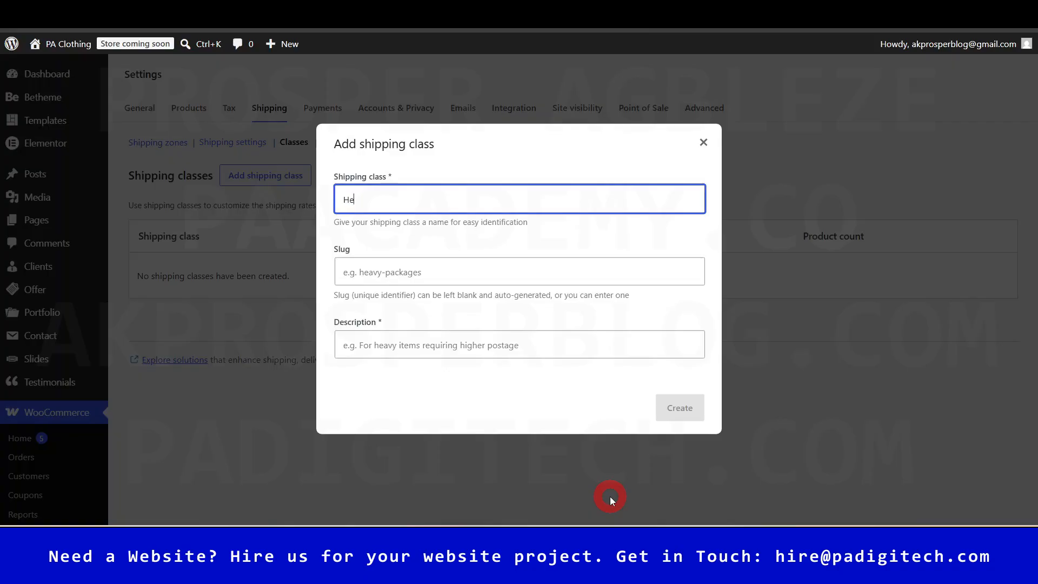
pyautogui.write('avy')
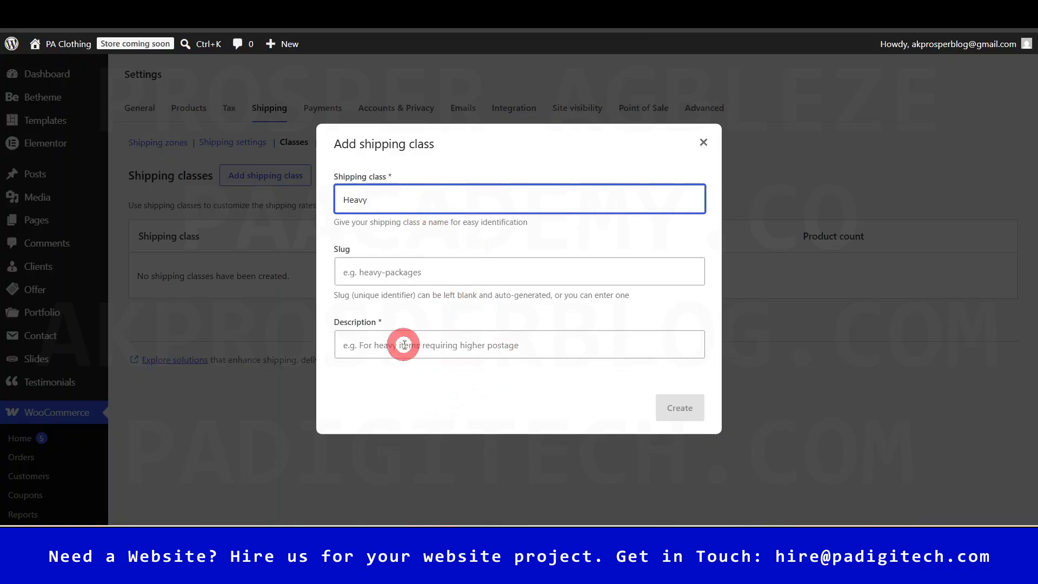
pyautogui.click(535, 347)
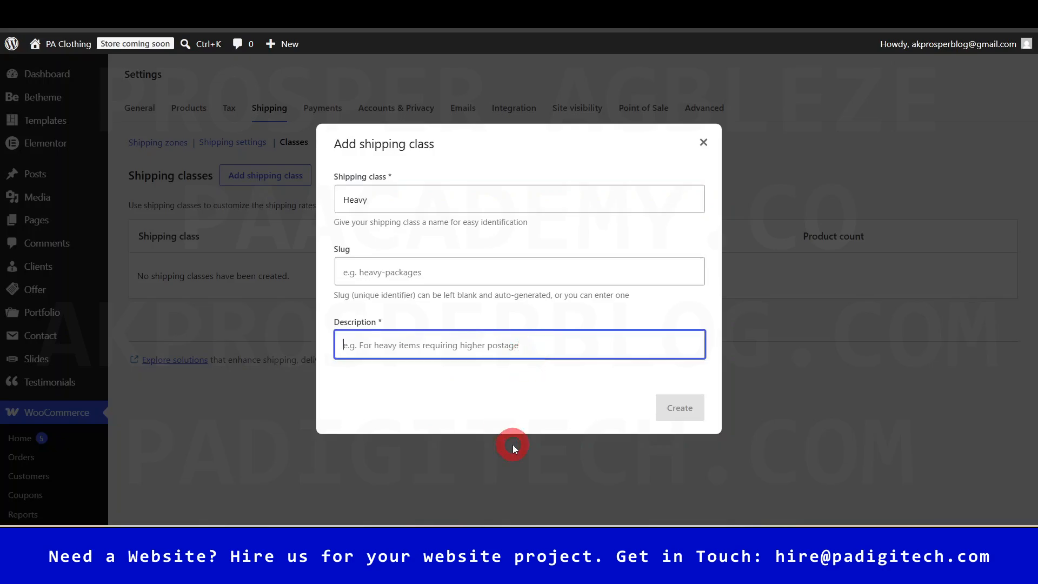
pyautogui.write('for')
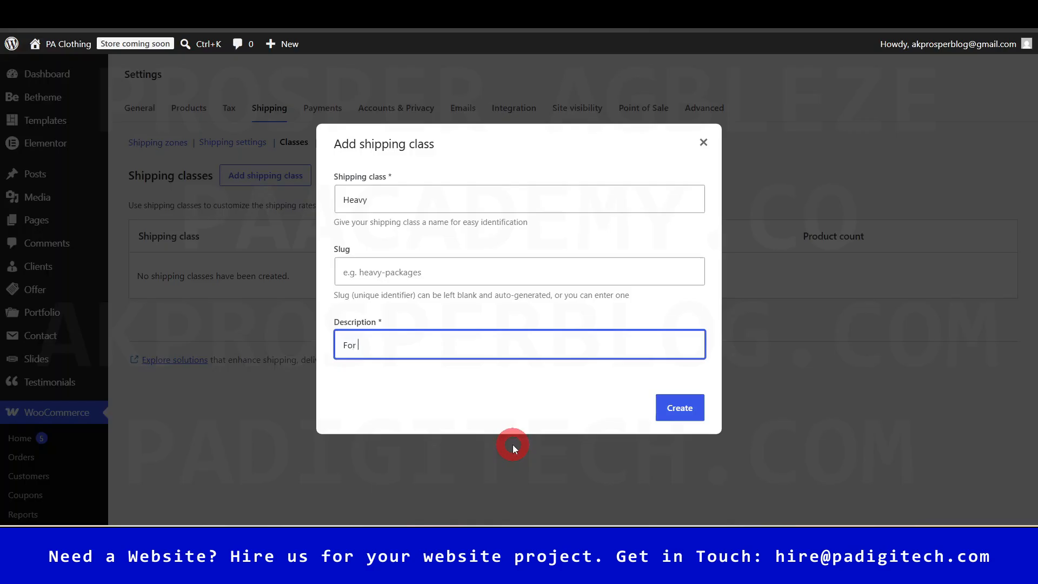
pyautogui.write('items above 20KG')
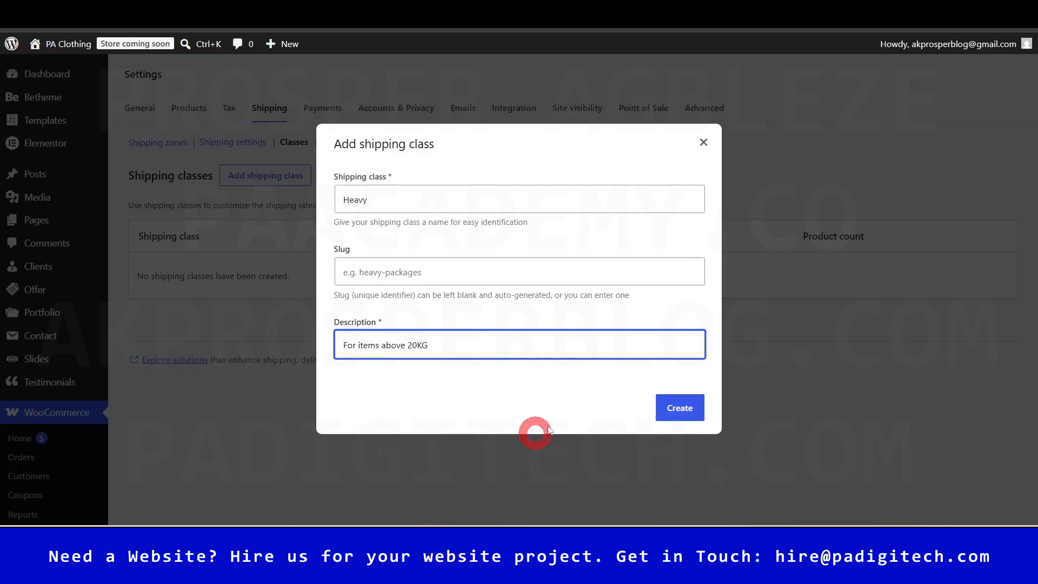
pyautogui.click(682, 409)
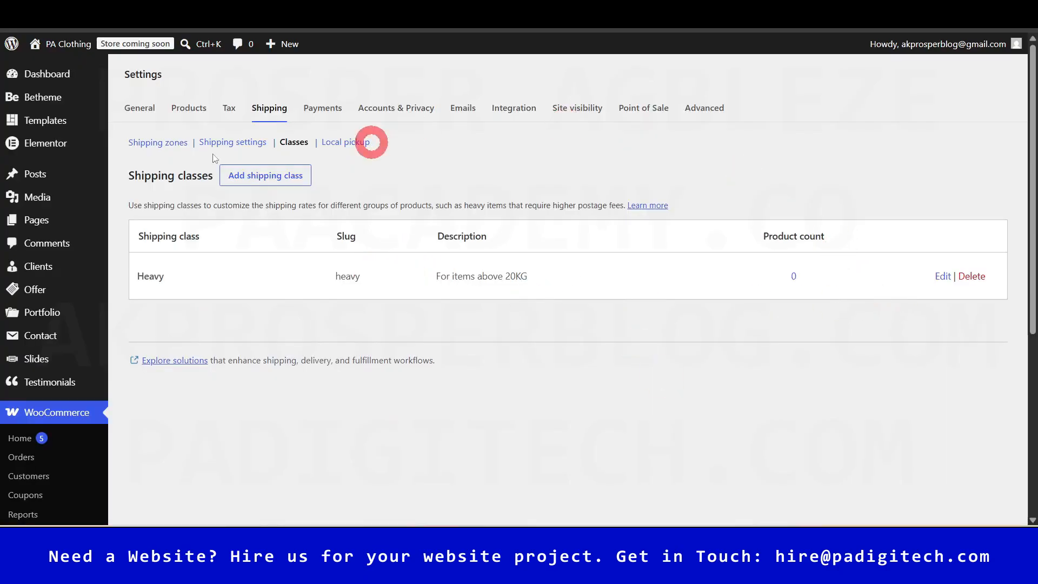
# - Add another Flat rate shipping method to the Local zone
pyautogui.click(168, 144)
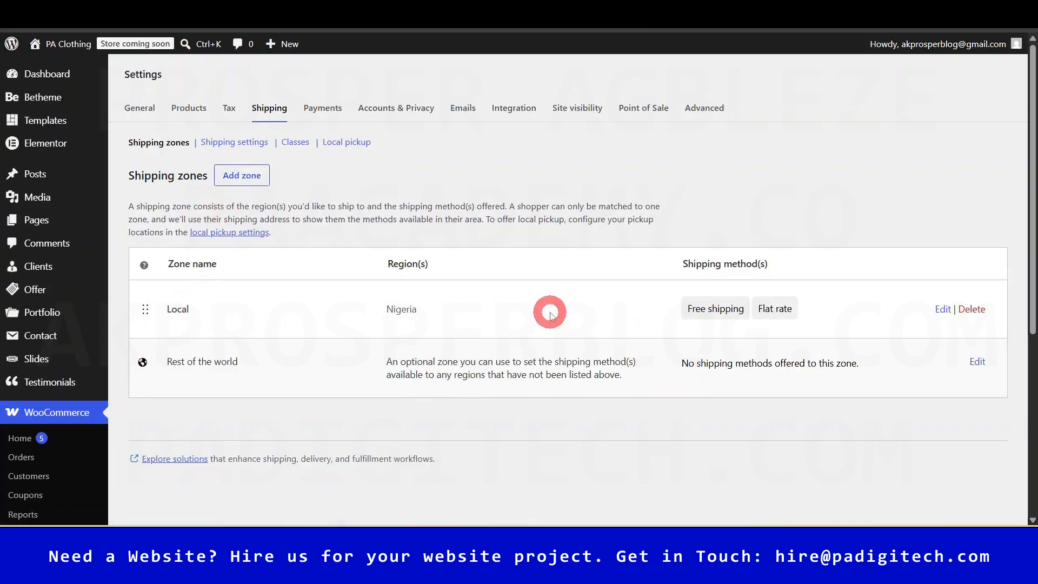
pyautogui.click(942, 308)
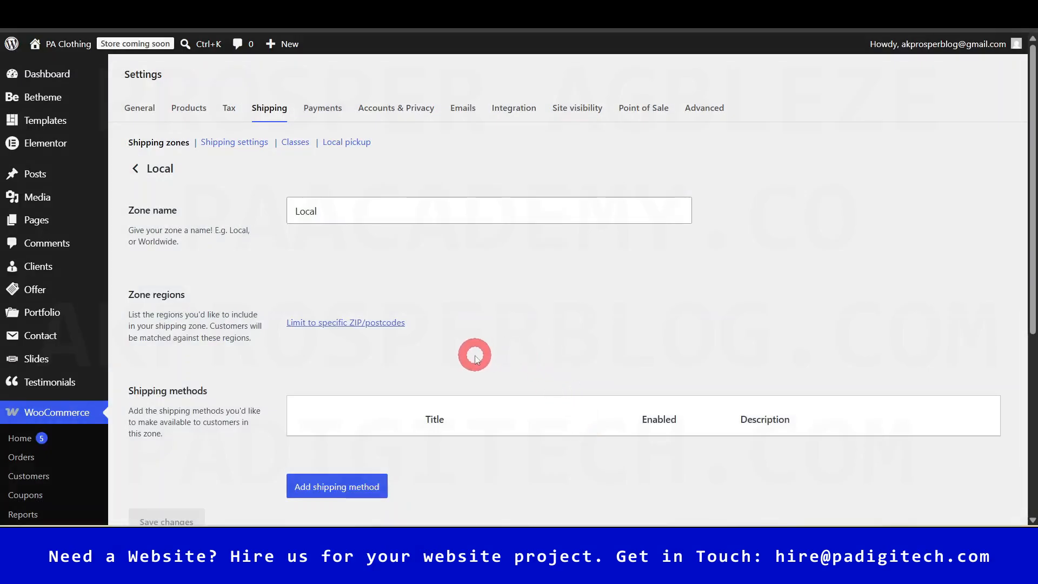
pyautogui.scroll(-3, 475, 368)
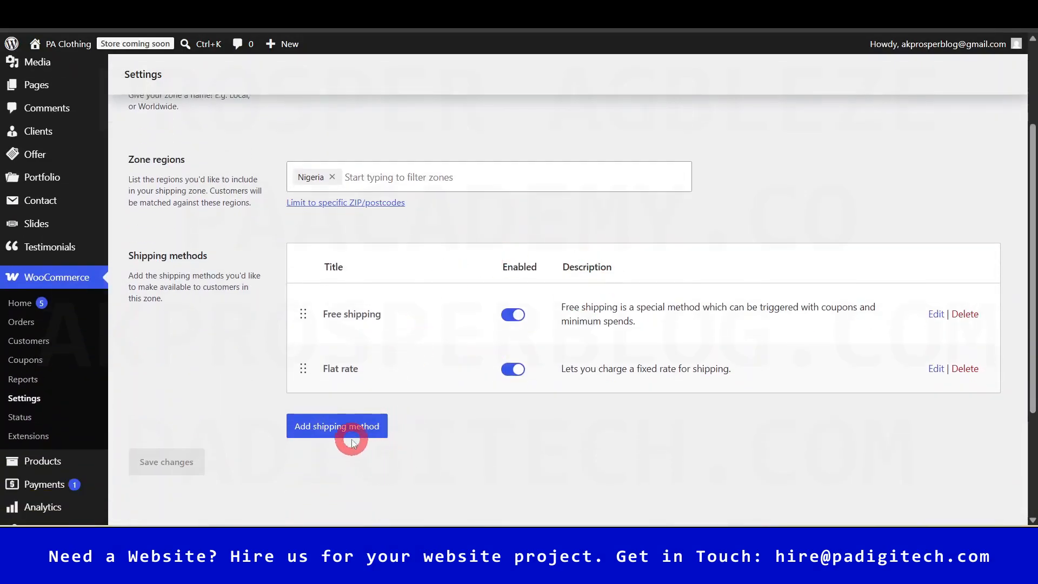
pyautogui.click(340, 426)
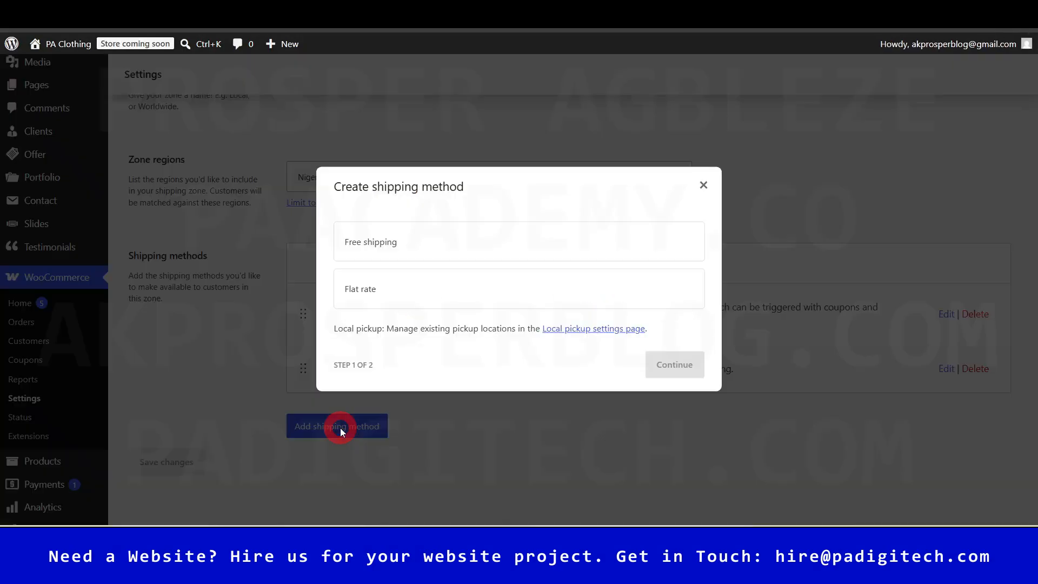
pyautogui.click(419, 292)
pyautogui.click(692, 377)
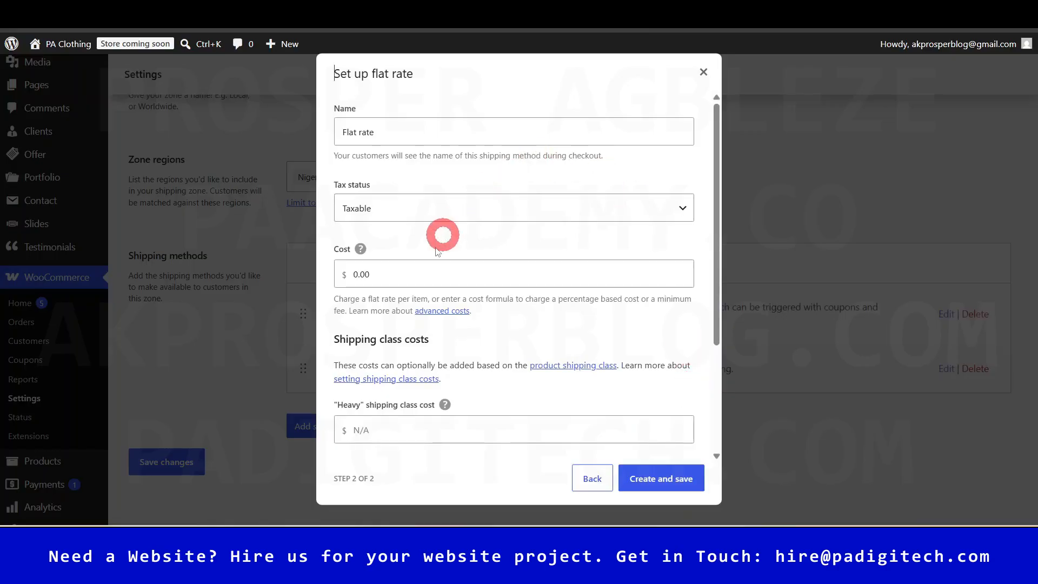
# - Name the flat rate 'Items above 20Kg' and set its tax status to not taxable
pyautogui.click(424, 140)
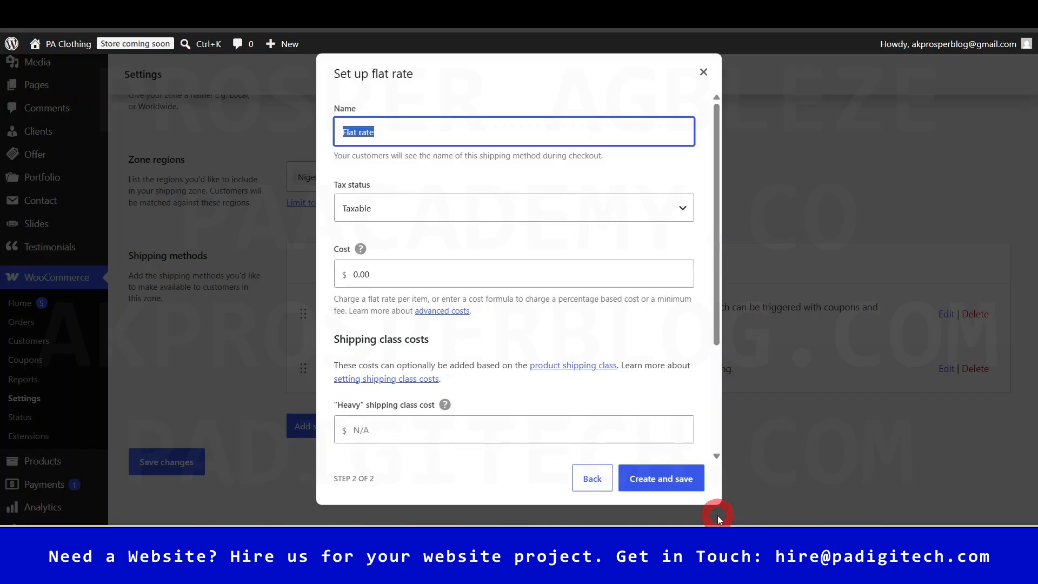
pyautogui.write('H')
pyautogui.write('Ite')
pyautogui.write('ms above 20kG')
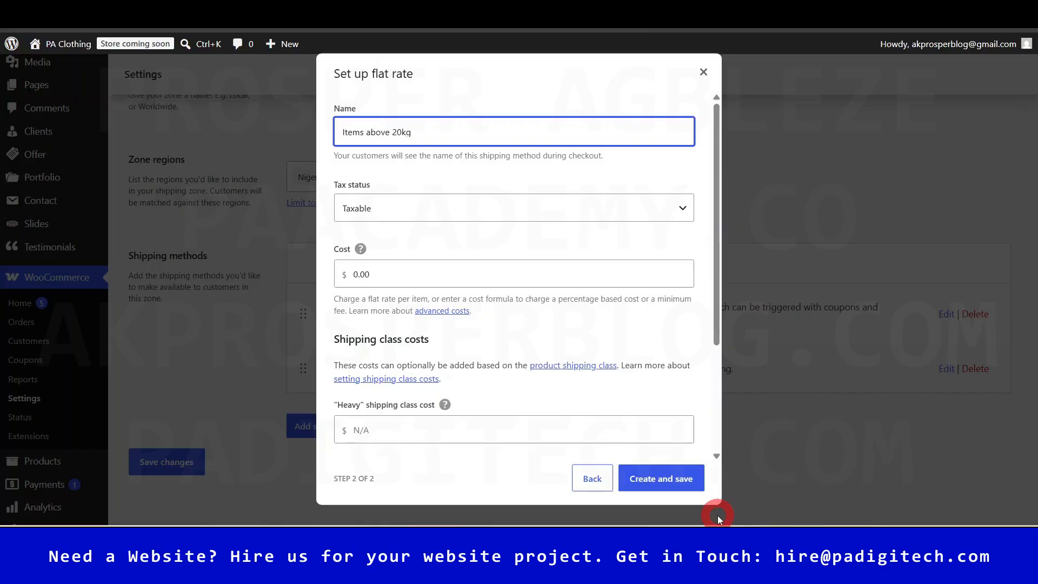
pyautogui.write('Kg')
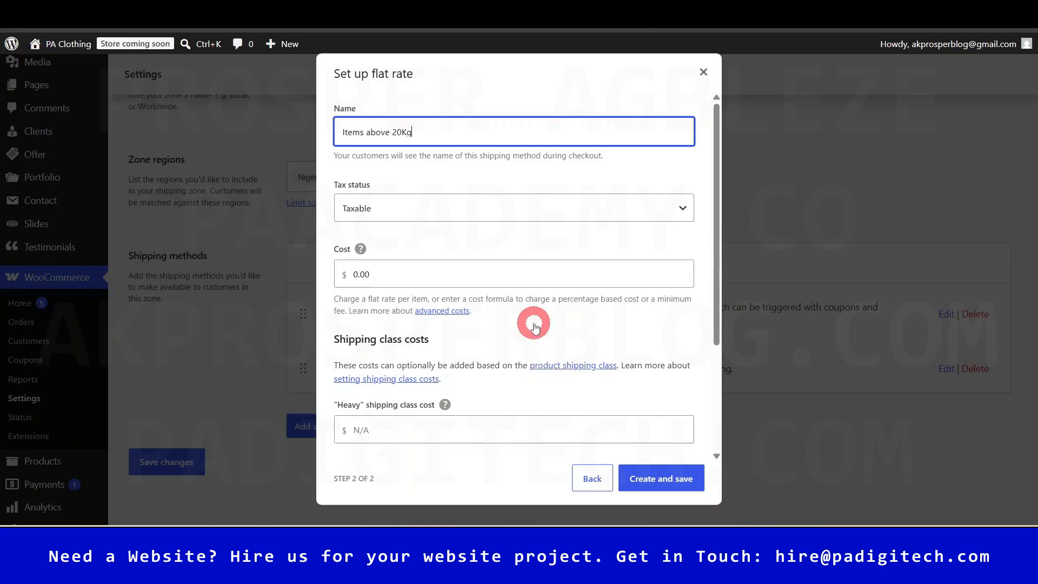
pyautogui.click(506, 216)
pyautogui.click(428, 247)
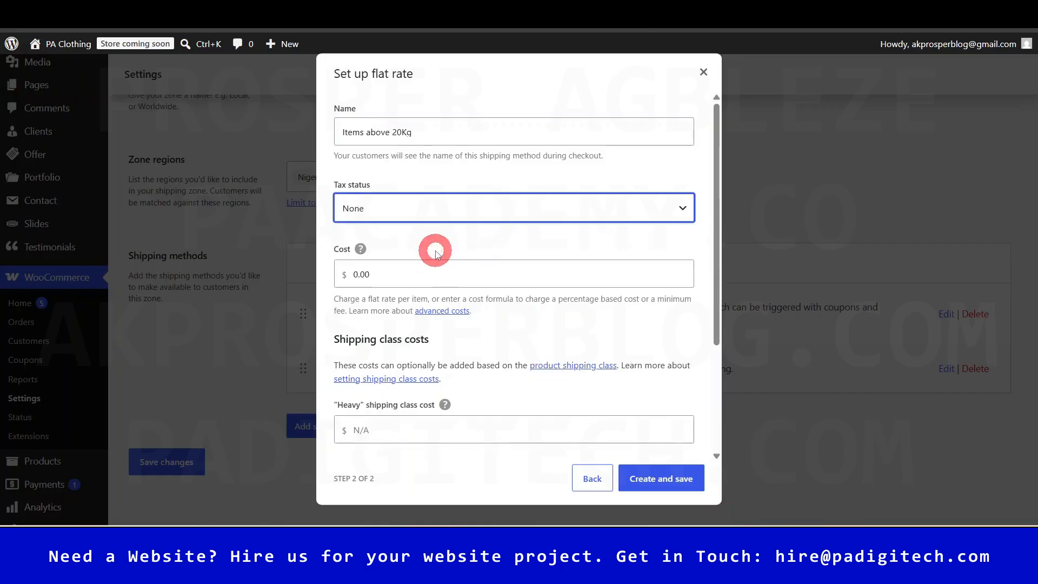
pyautogui.scroll(-1, 455, 326)
pyautogui.scroll(-2, 455, 325)
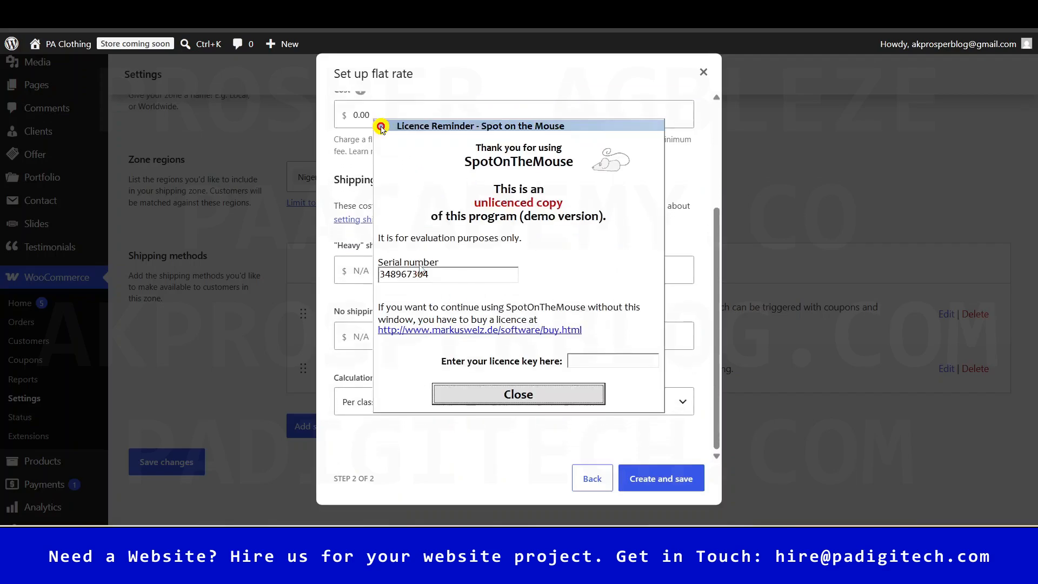
pyautogui.click(528, 395)
# - Set the Heavy class cost to 12.00 * [qty] and save the flat rate method
pyautogui.click(422, 270)
pyautogui.write('12.00')
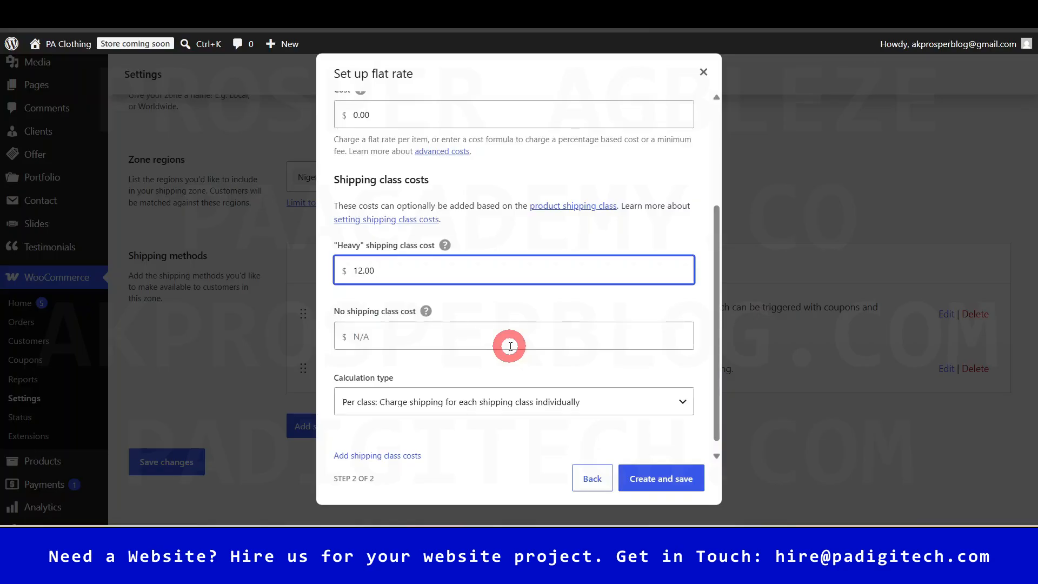
pyautogui.write('* [qty')
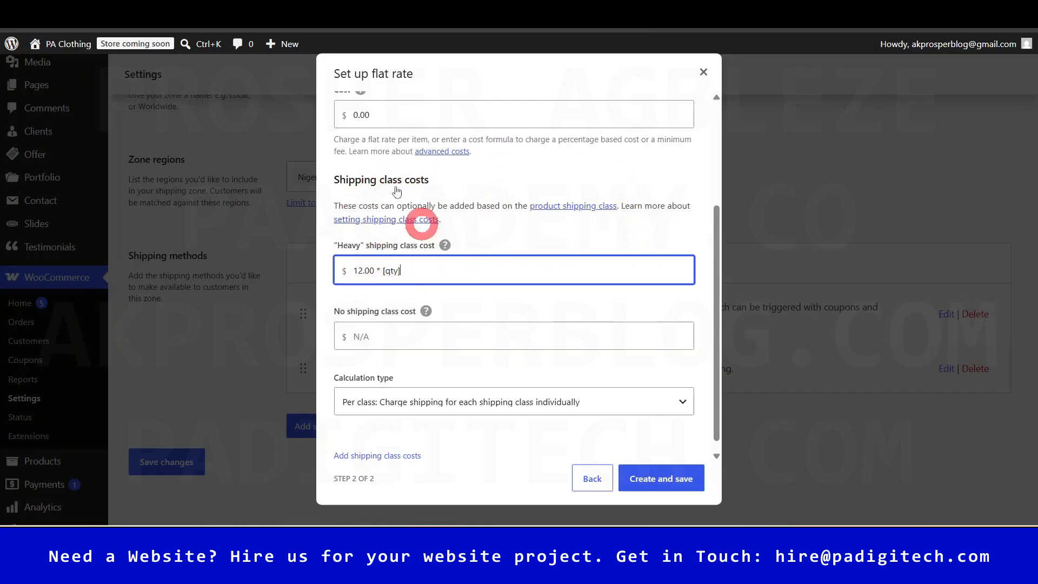
pyautogui.click(445, 151)
pyautogui.rightClick(444, 152)
pyautogui.click(489, 164)
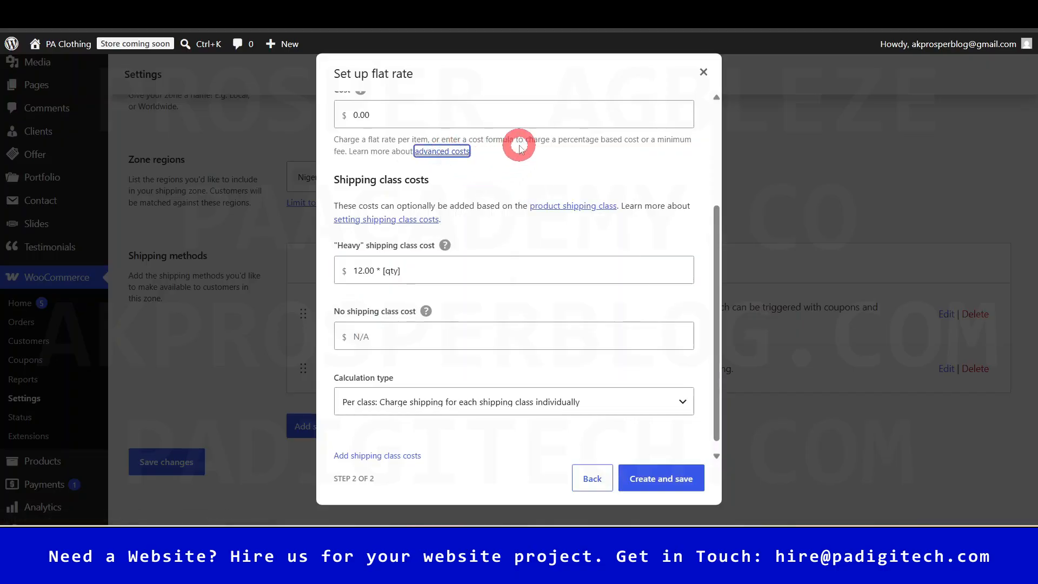
pyautogui.tripleClick(414, 274)
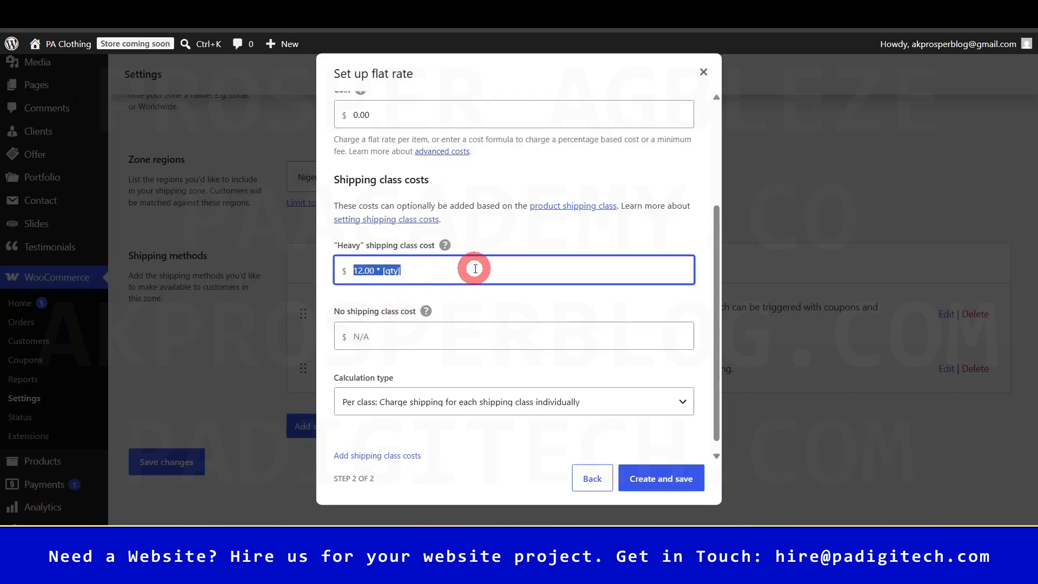
pyautogui.click(476, 269)
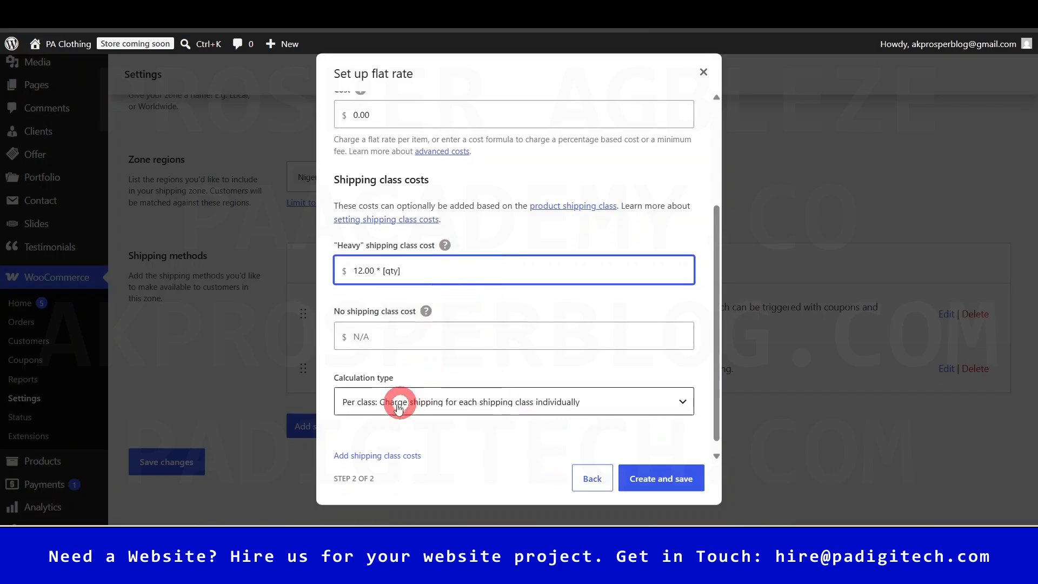
pyautogui.click(664, 479)
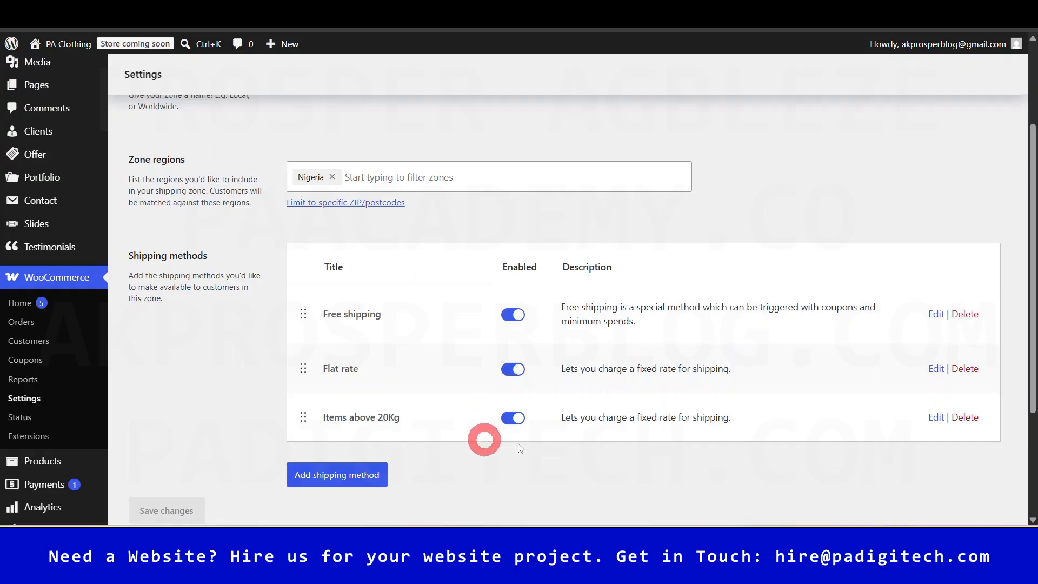
pyautogui.scroll(2, 421, 360)
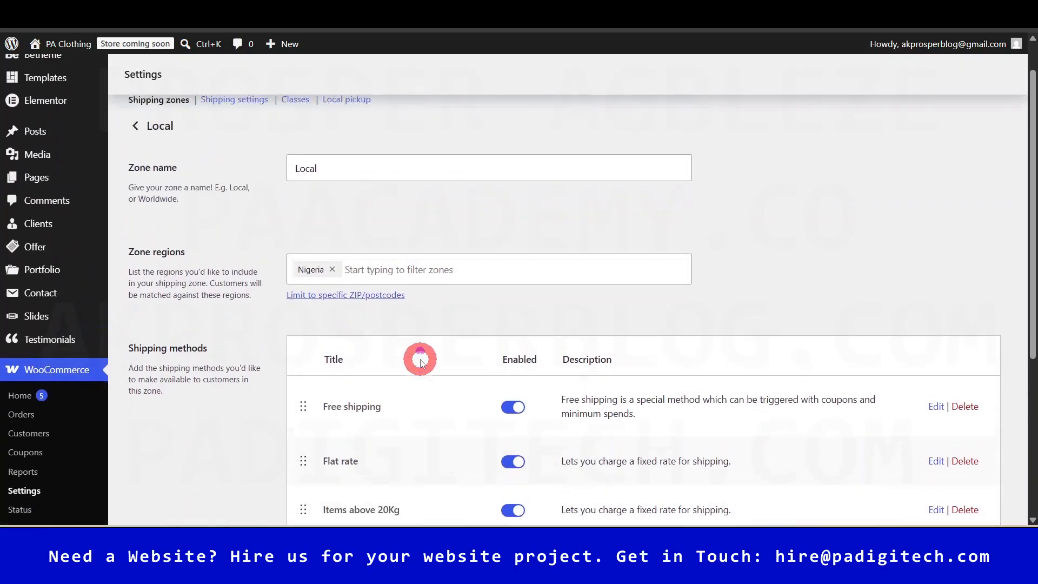
pyautogui.scroll(2, 420, 360)
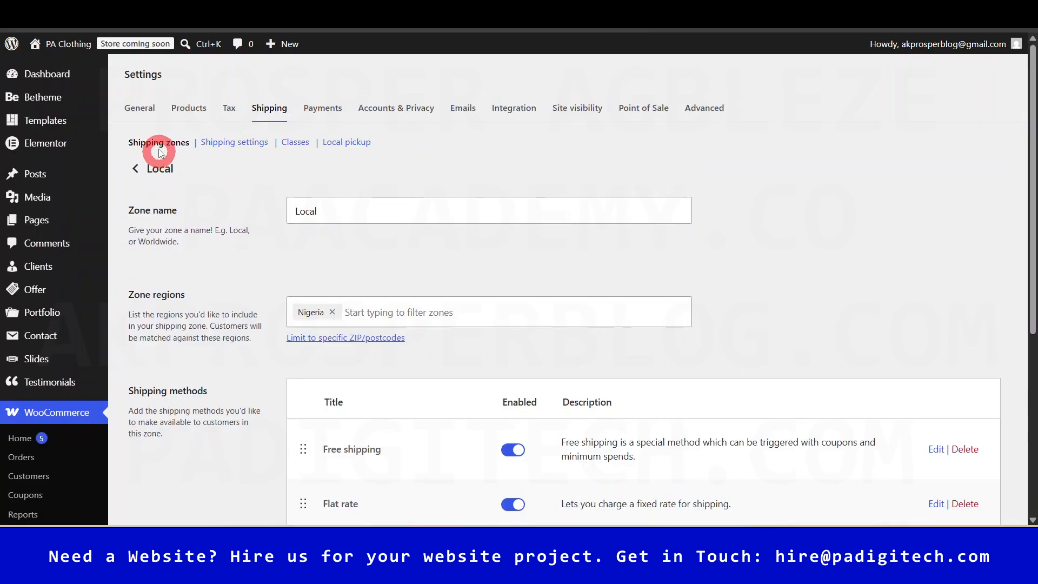
pyautogui.click(158, 145)
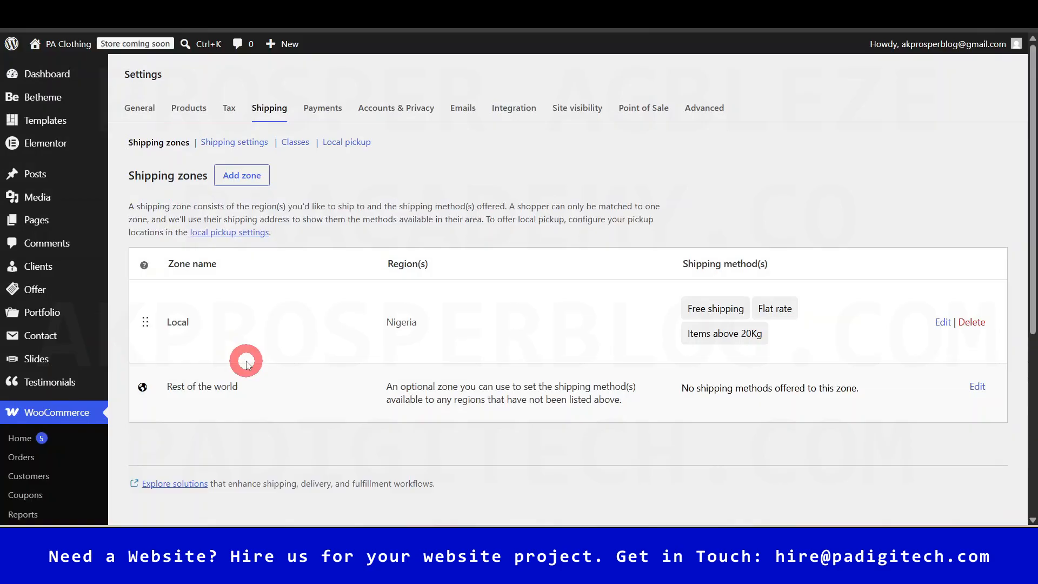
# - Add a new shipping zone named 'UK & US' and open its Zone regions list
pyautogui.click(227, 177)
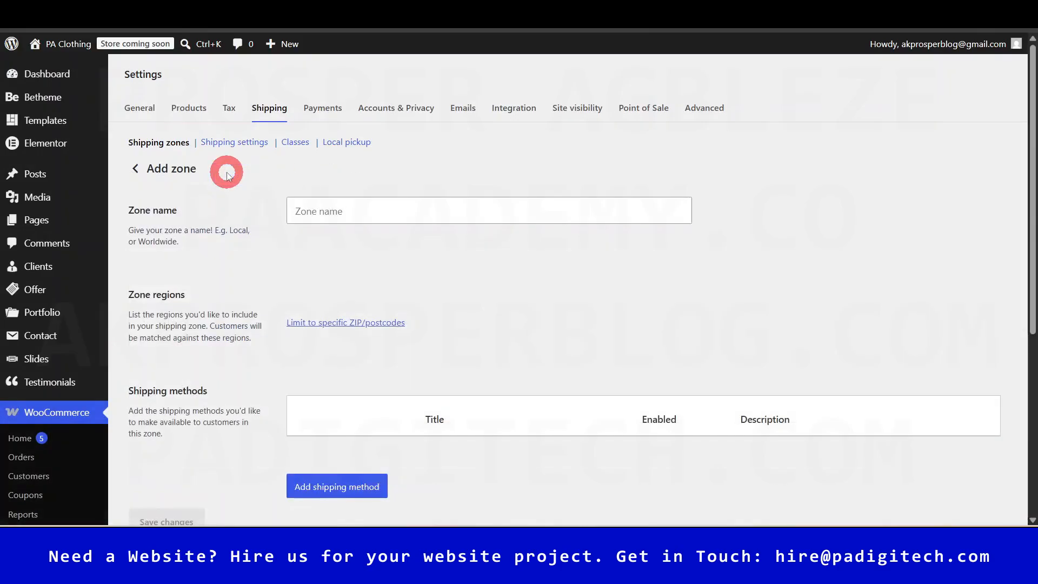
pyautogui.click(361, 213)
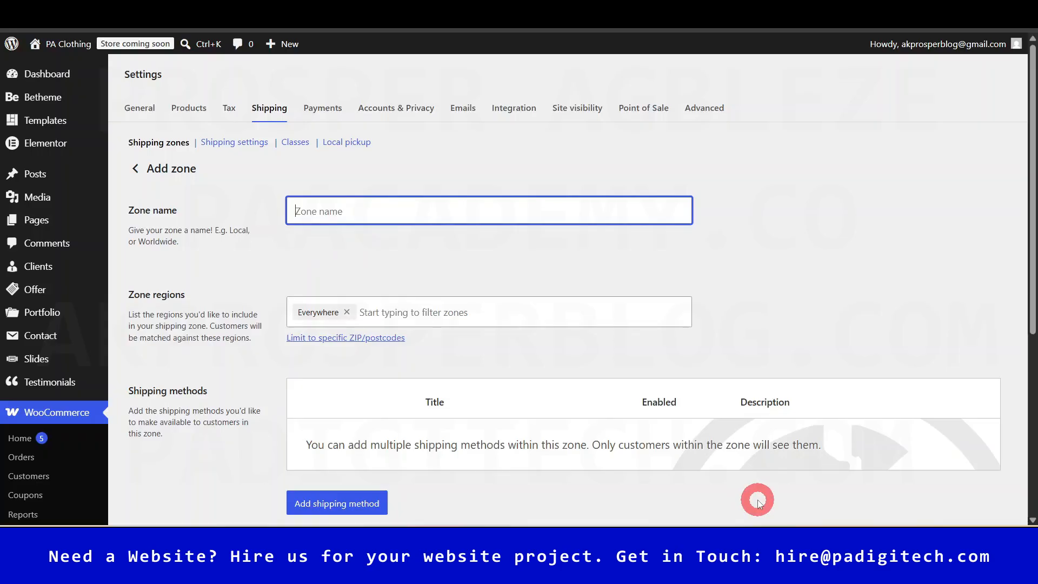
pyautogui.write('US')
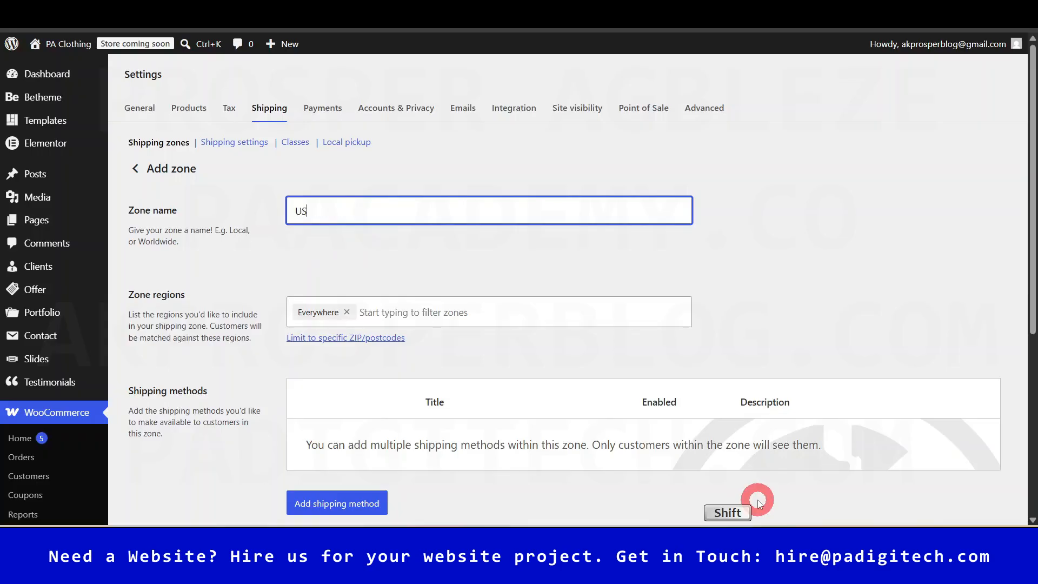
pyautogui.write('A')
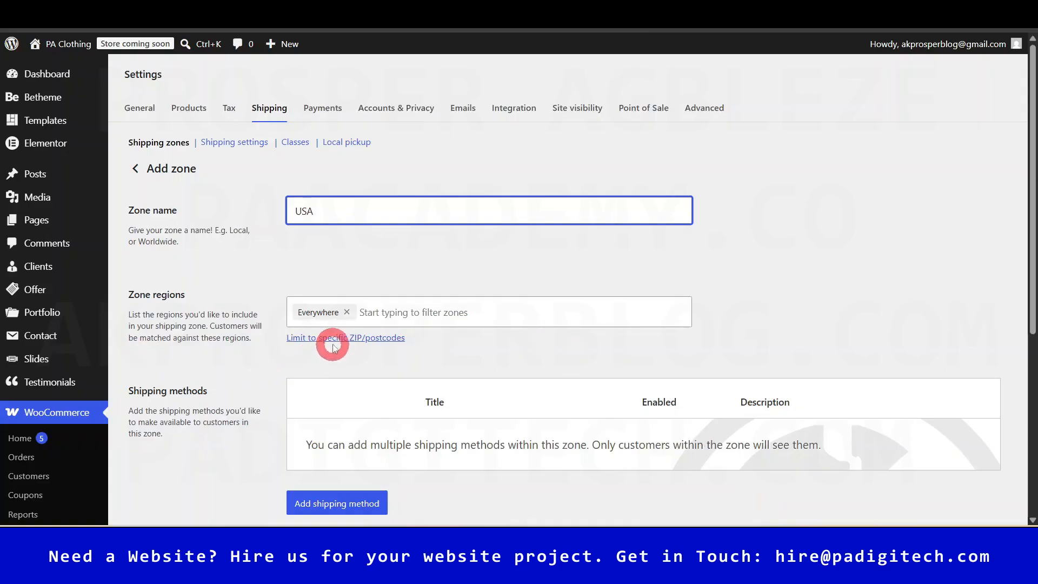
pyautogui.click(408, 316)
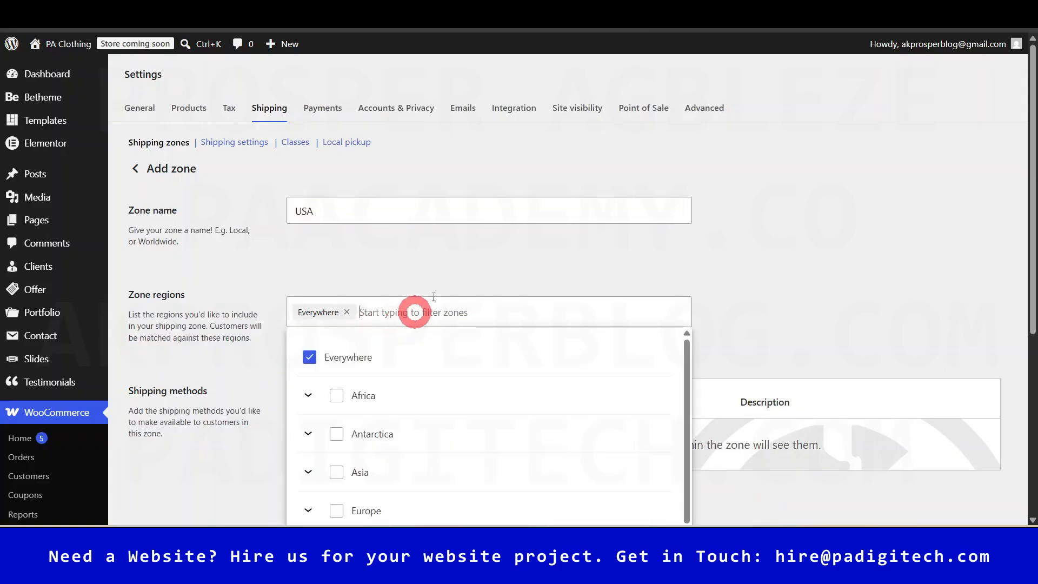
pyautogui.click(361, 212)
pyautogui.write('UK &')
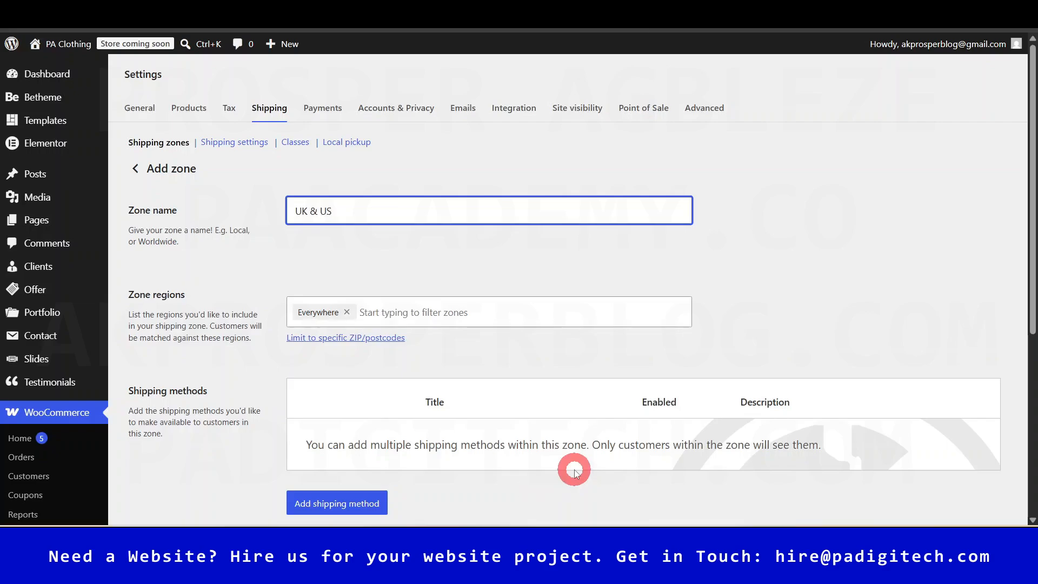
pyautogui.click(400, 314)
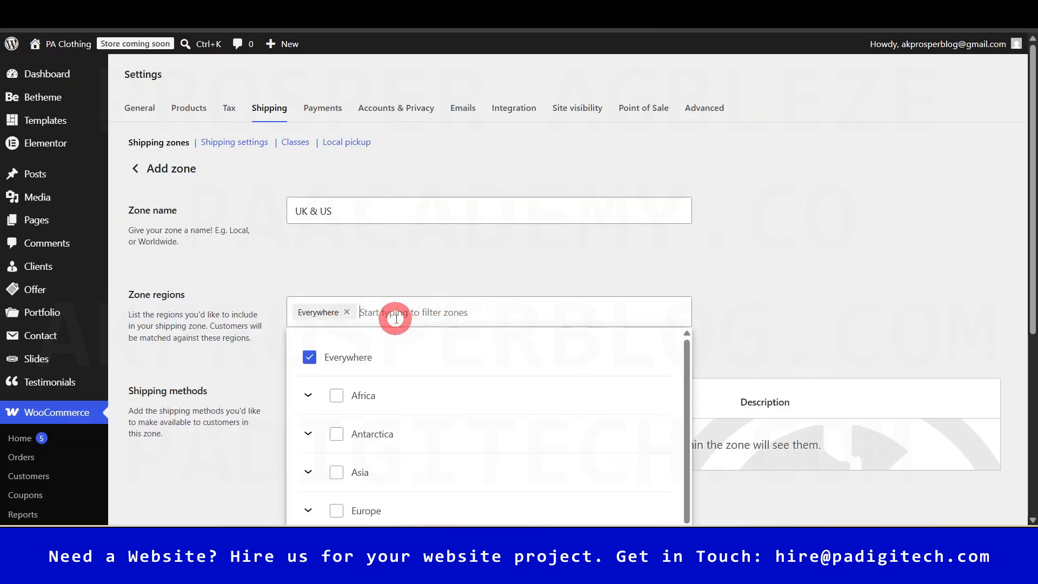
# - Select Europe and United States (US) as the zone's regions and close the list
pyautogui.scroll(-1, 642, 288)
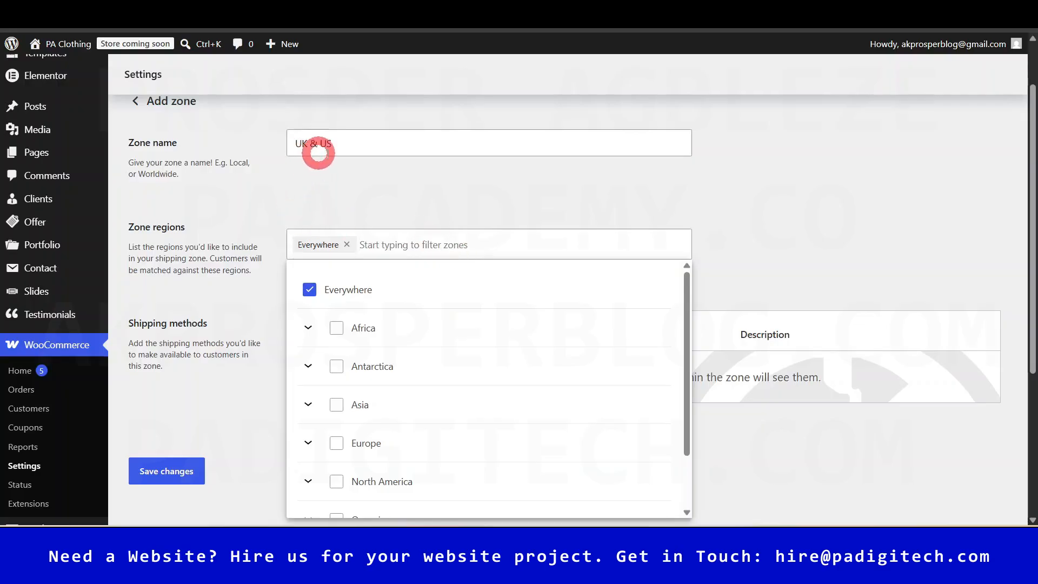
pyautogui.click(337, 443)
pyautogui.scroll(-4, 469, 407)
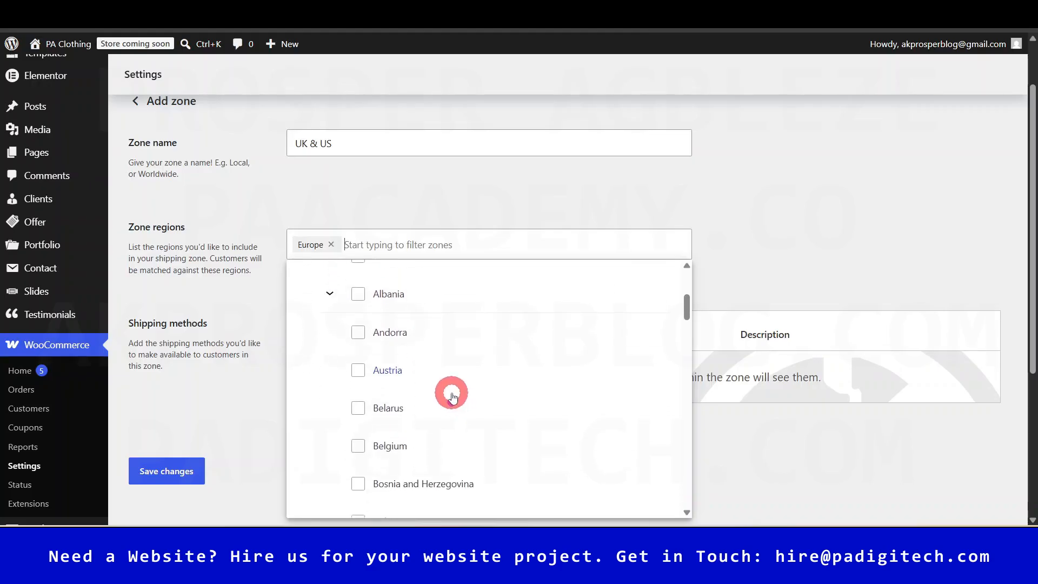
pyautogui.scroll(-1, 389, 351)
pyautogui.scroll(1, 411, 362)
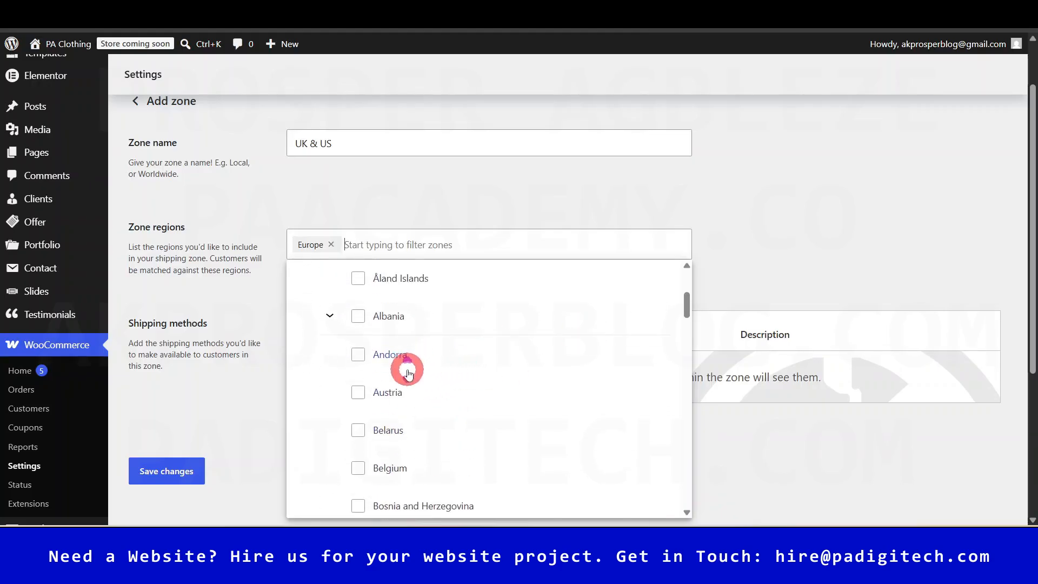
pyautogui.scroll(3, 406, 379)
pyautogui.scroll(-3, 412, 457)
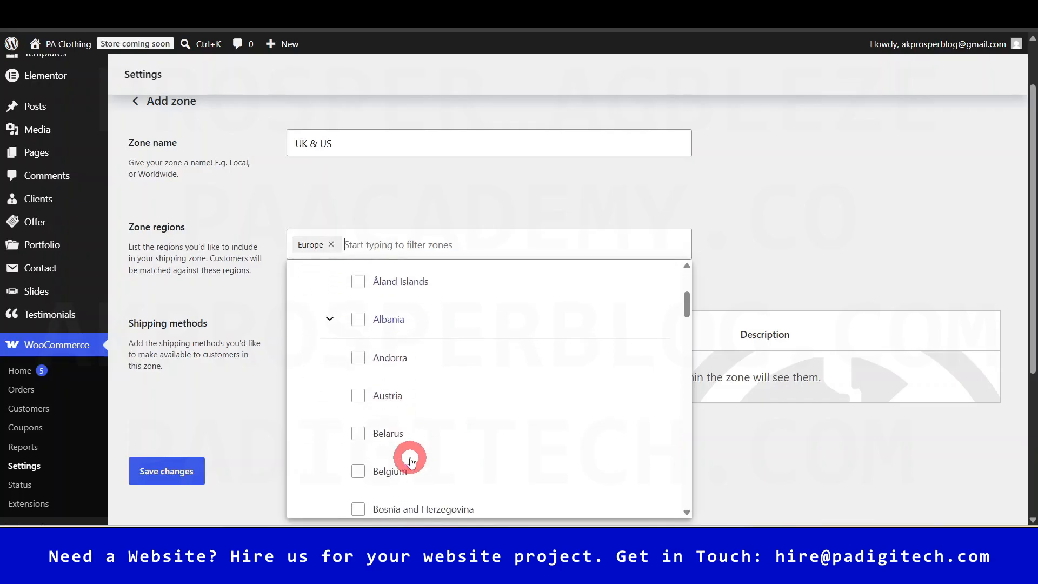
pyautogui.scroll(3, 410, 459)
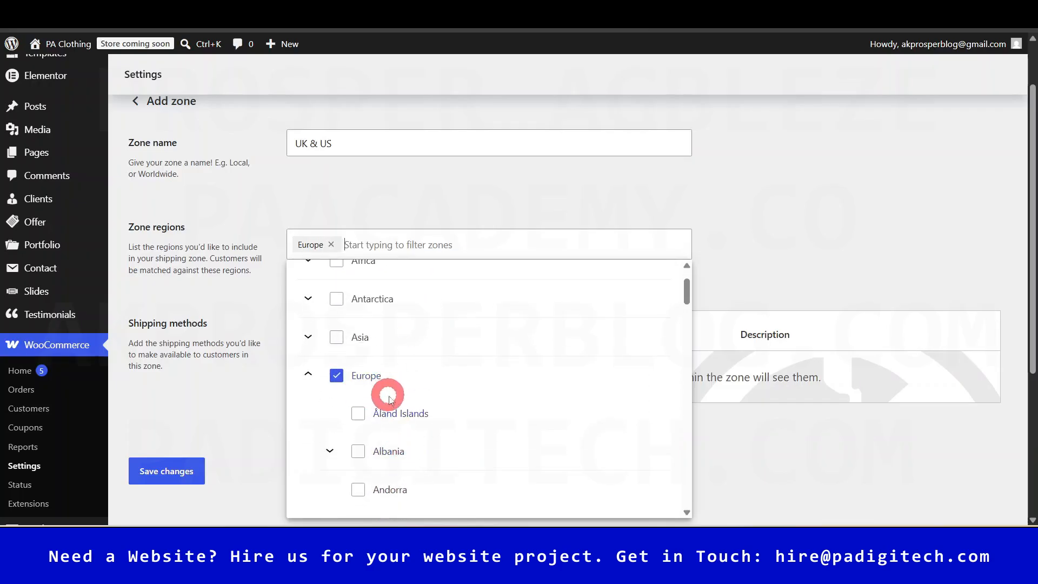
pyautogui.scroll(-5, 388, 400)
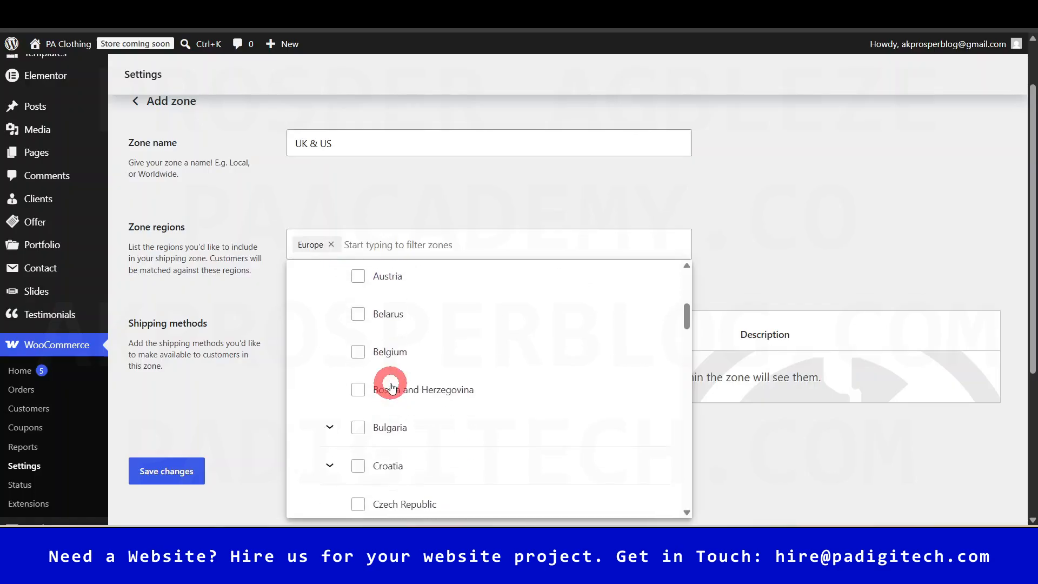
pyautogui.scroll(-2, 392, 387)
pyautogui.scroll(8, 392, 387)
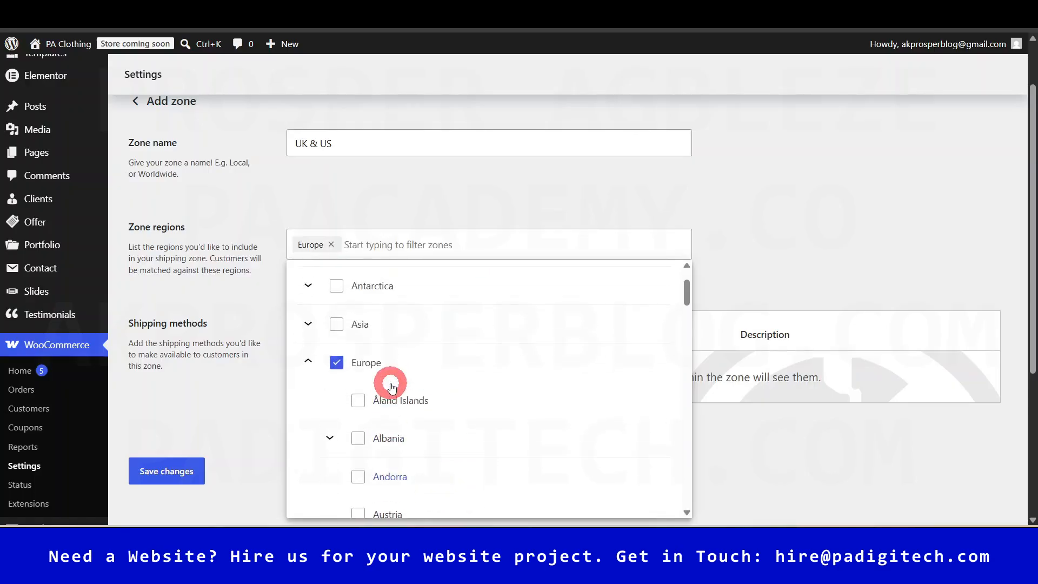
pyautogui.scroll(-8, 391, 386)
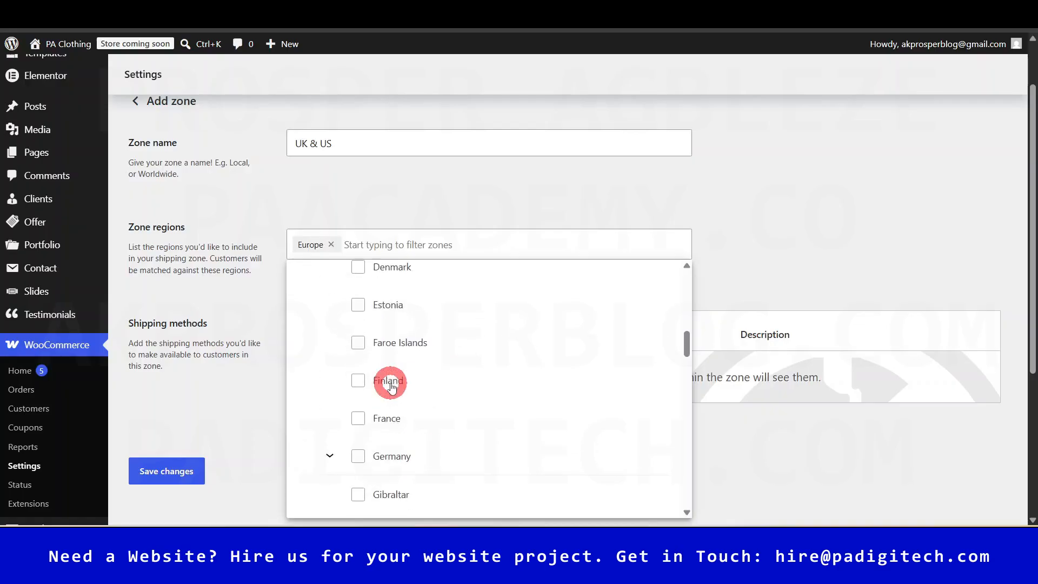
pyautogui.scroll(-10, 390, 385)
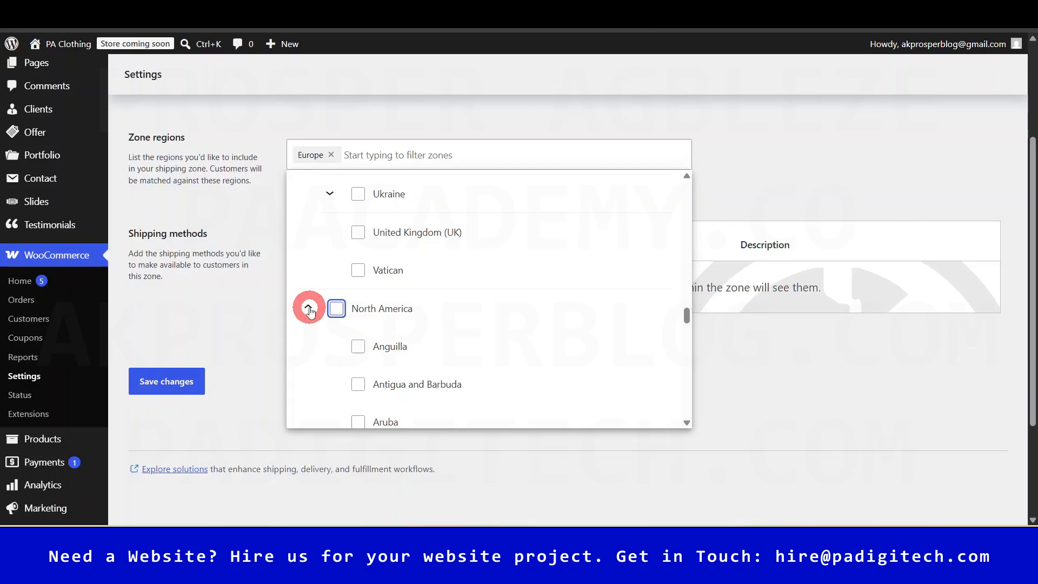
pyautogui.scroll(-10, 447, 399)
pyautogui.scroll(-10, 437, 395)
pyautogui.scroll(1, 426, 366)
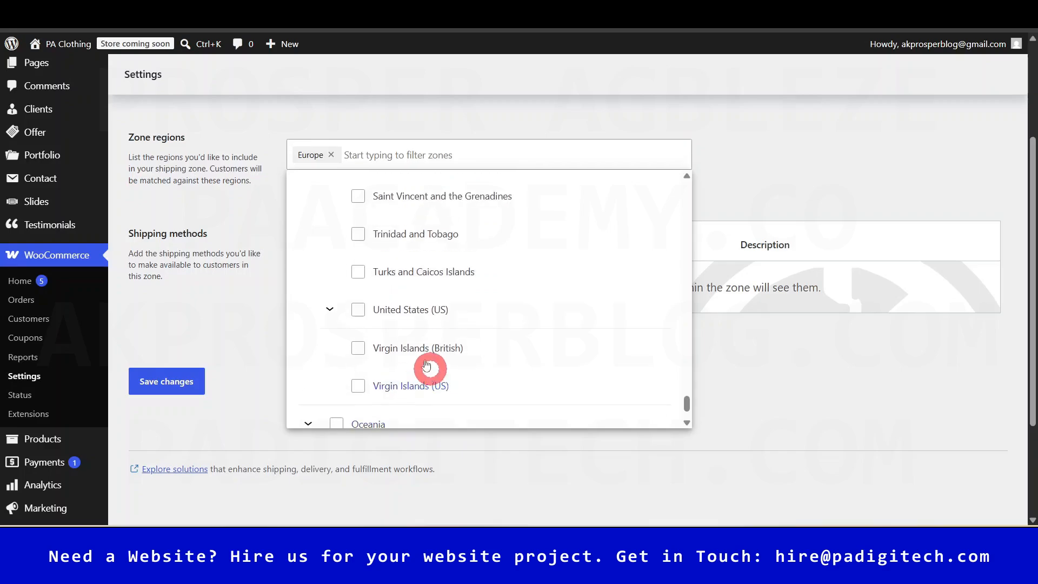
pyautogui.click(358, 311)
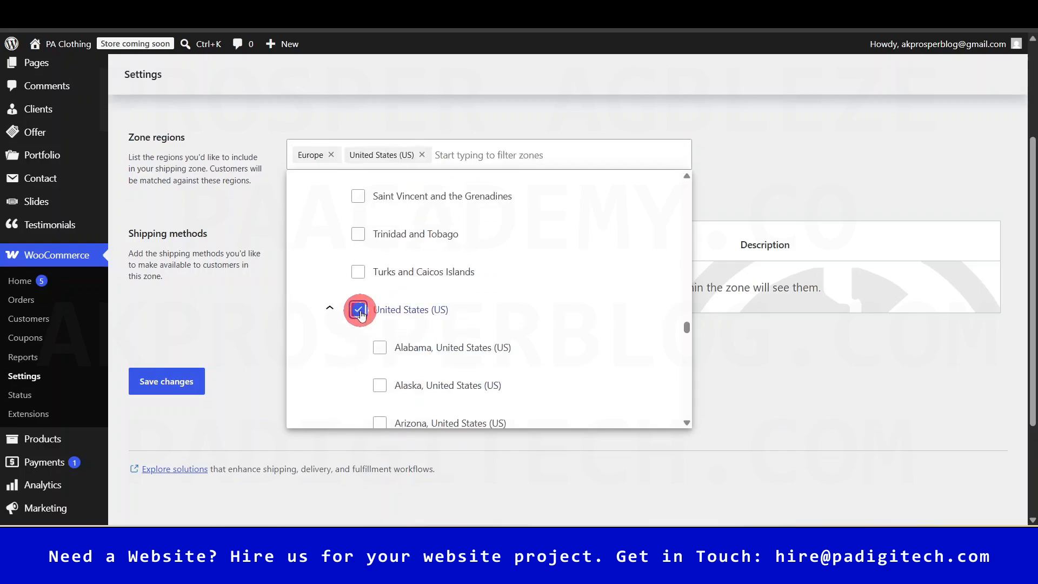
pyautogui.scroll(-2, 409, 330)
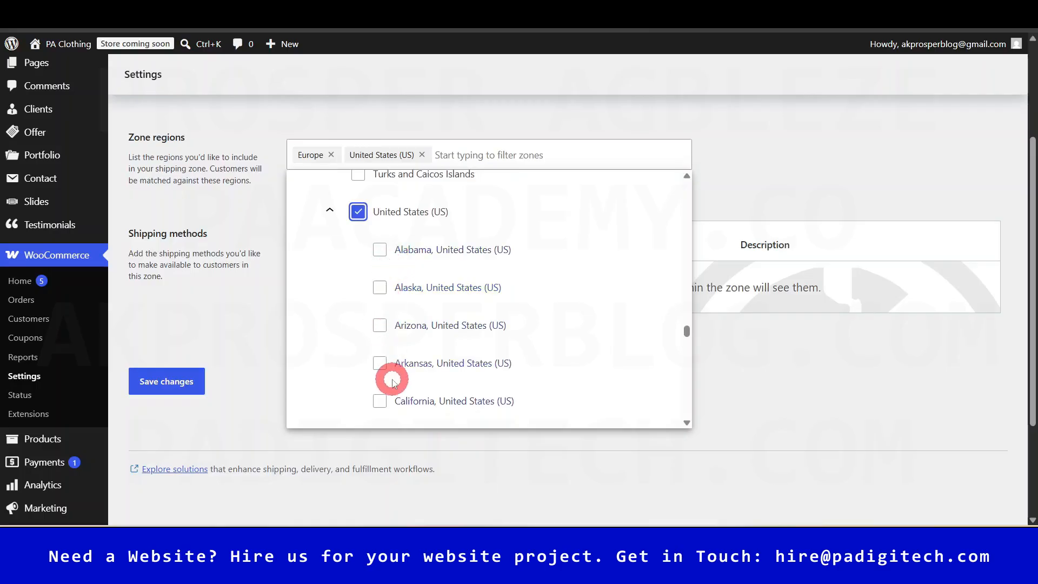
pyautogui.scroll(-15, 397, 343)
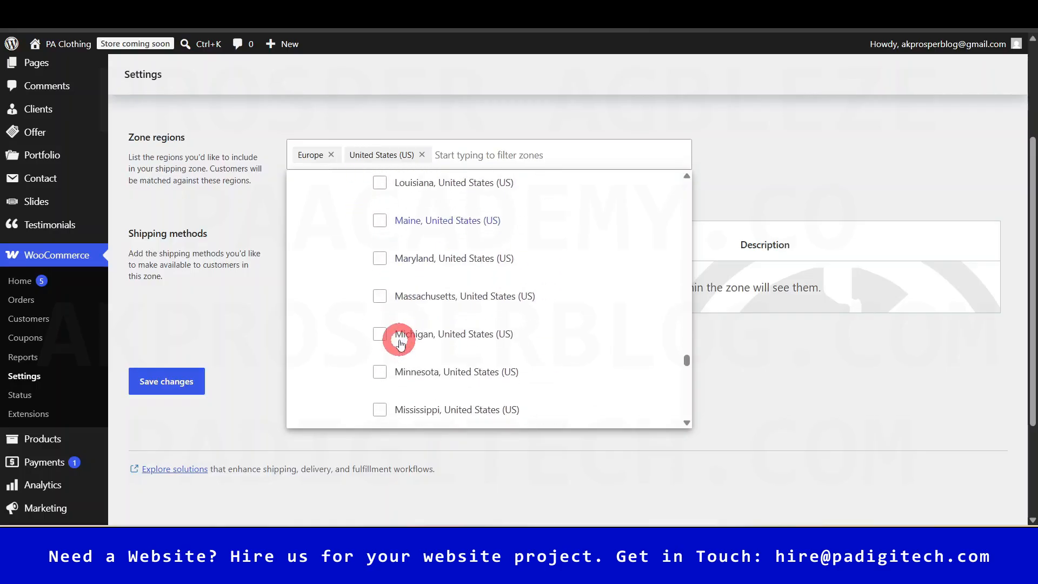
pyautogui.click(767, 184)
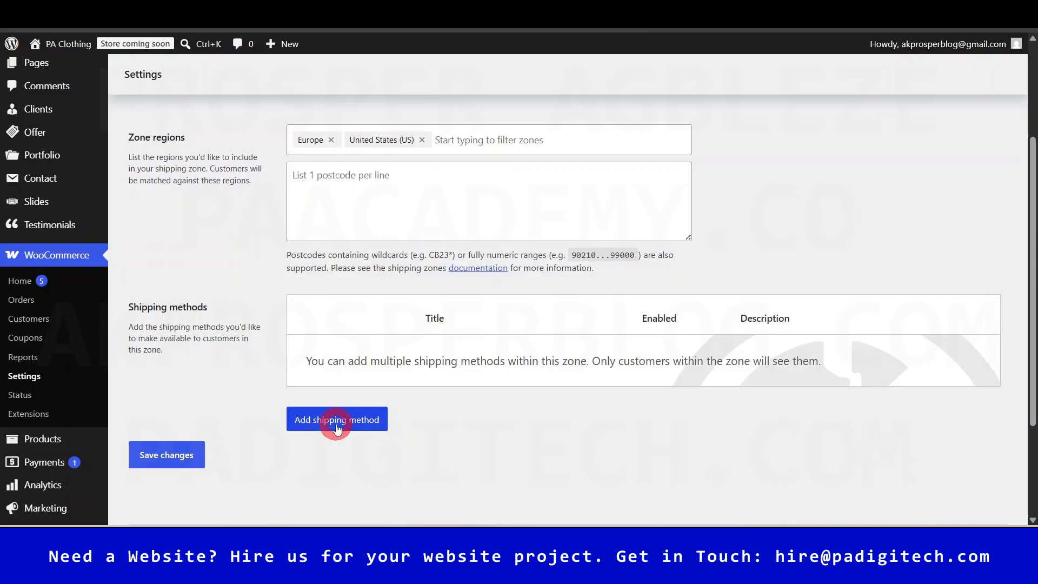
pyautogui.scroll(3, 337, 430)
pyautogui.scroll(-2, 337, 430)
pyautogui.scroll(1, 337, 430)
pyautogui.scroll(-4, 337, 430)
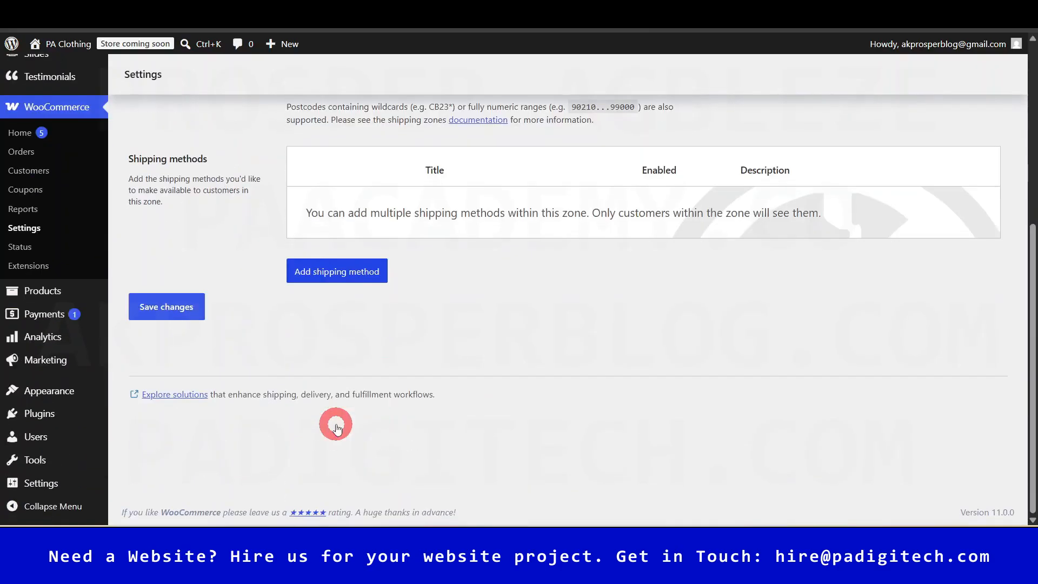
pyautogui.scroll(3, 365, 366)
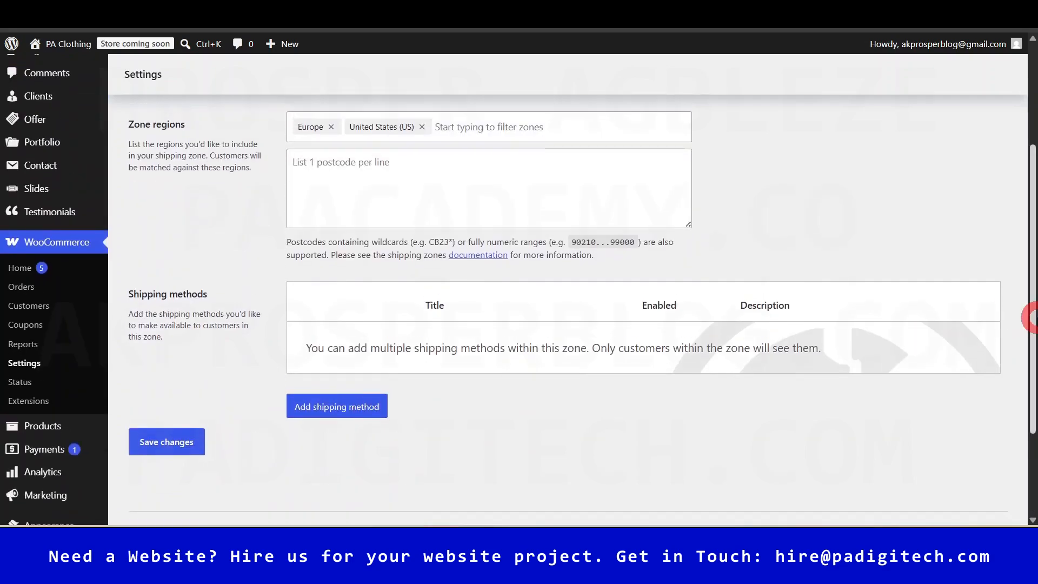
pyautogui.scroll(3, 815, 327)
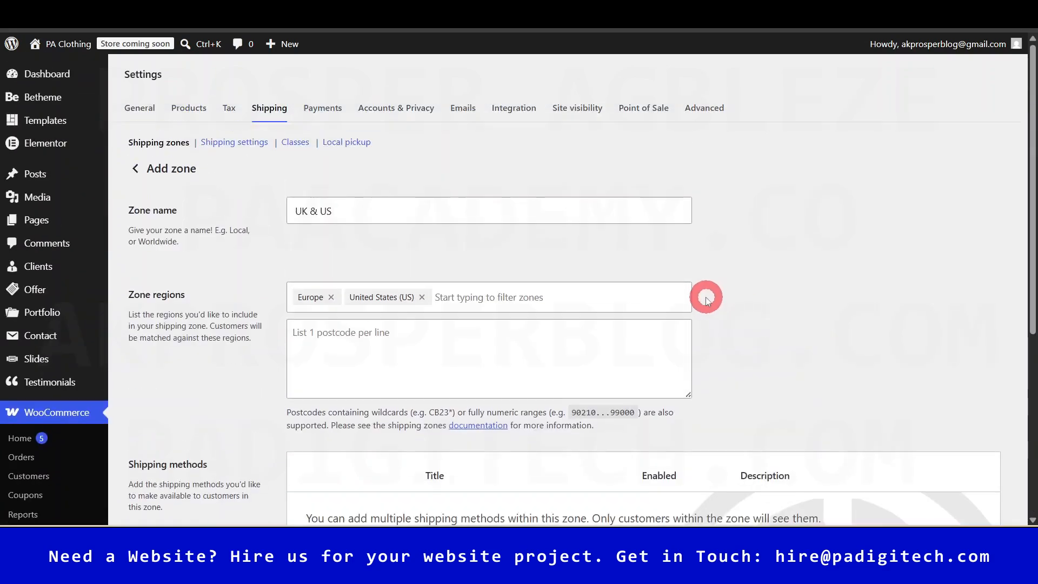
# - Leave the unsaved zone and open the offline payment methods under Payments settings
pyautogui.click(321, 111)
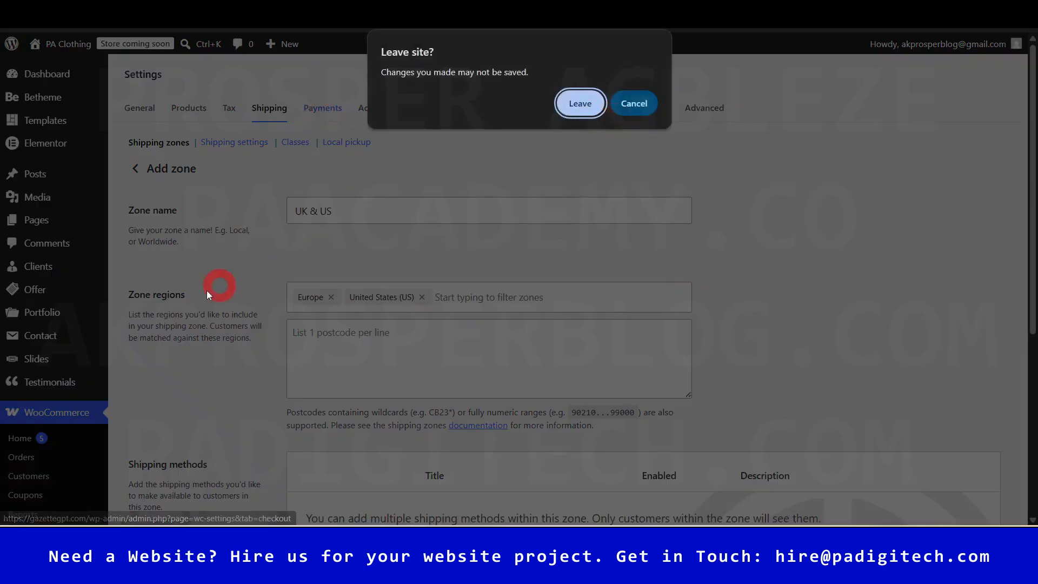
pyautogui.click(558, 108)
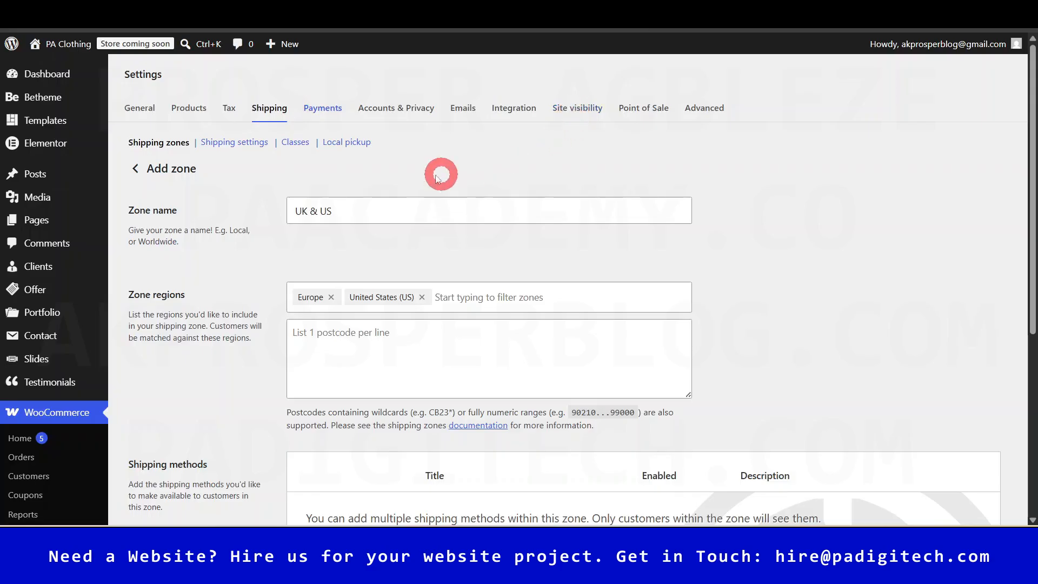
pyautogui.click(323, 110)
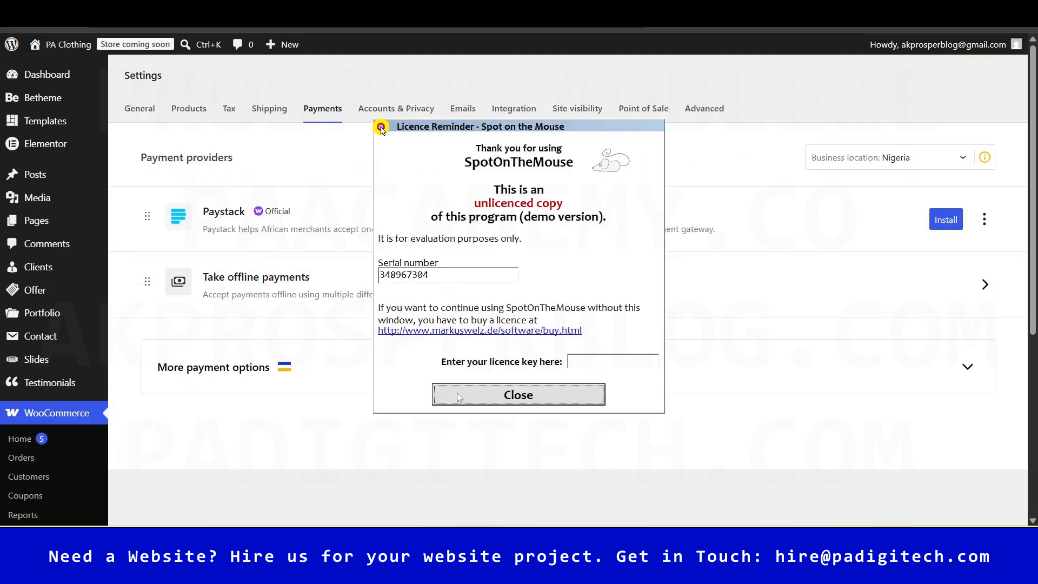
pyautogui.click(529, 400)
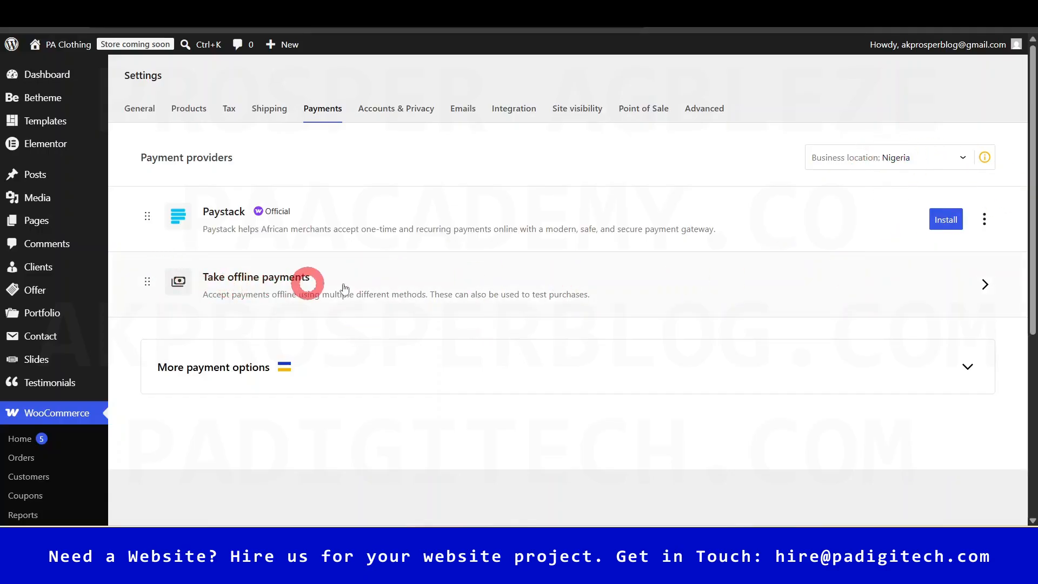
pyautogui.click(983, 287)
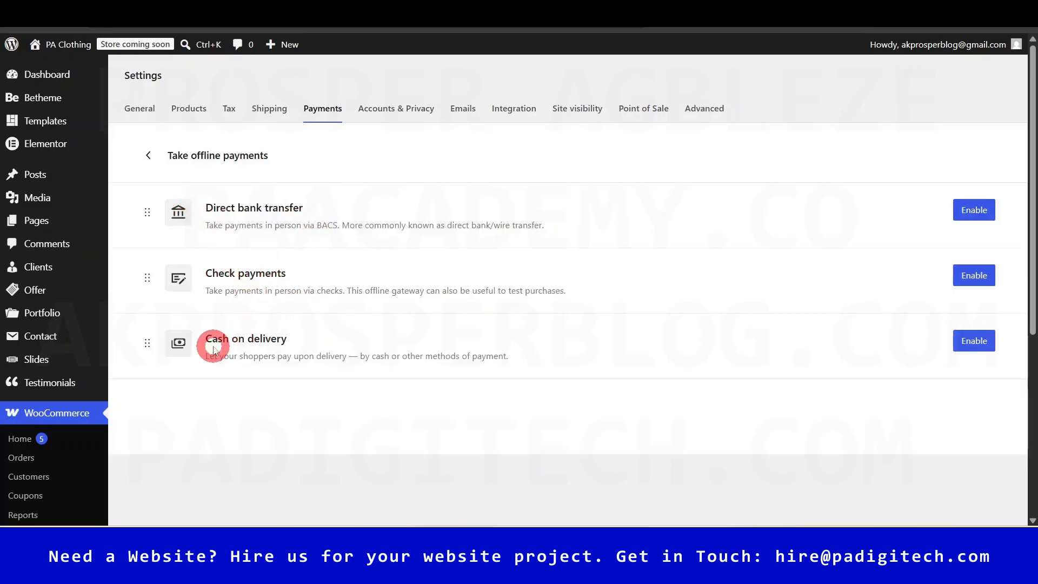
# - Enable Cash on delivery and Direct bank transfer payments
pyautogui.click(968, 342)
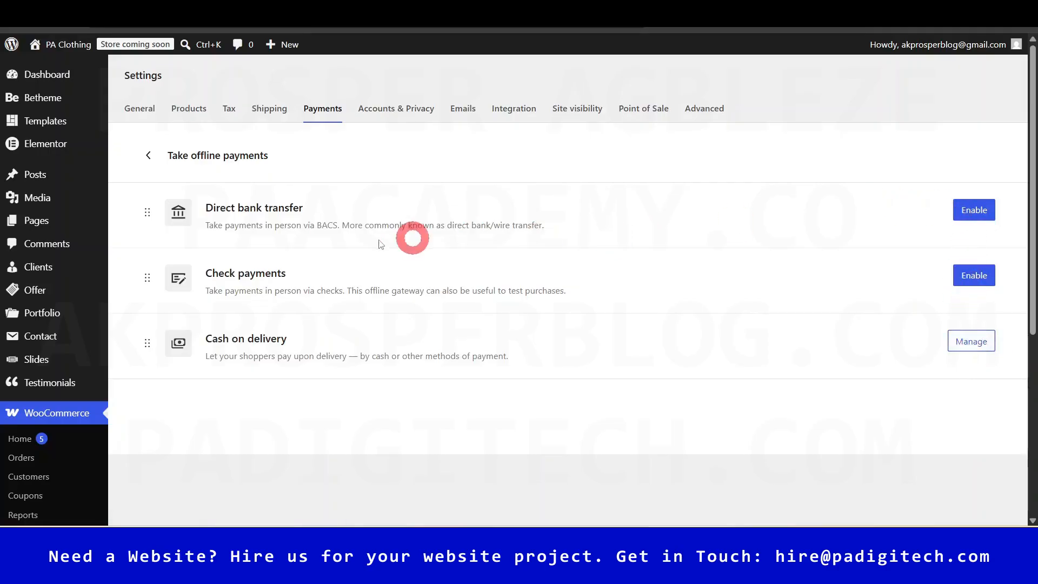
pyautogui.click(983, 206)
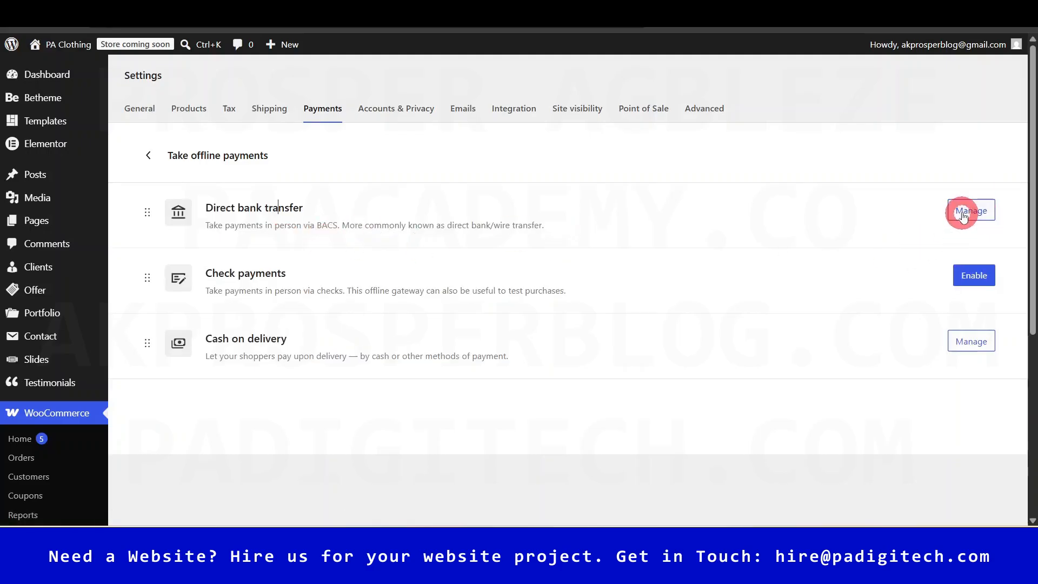
# - Review the Direct bank transfer settings, opening and closing the Add account form
pyautogui.click(965, 212)
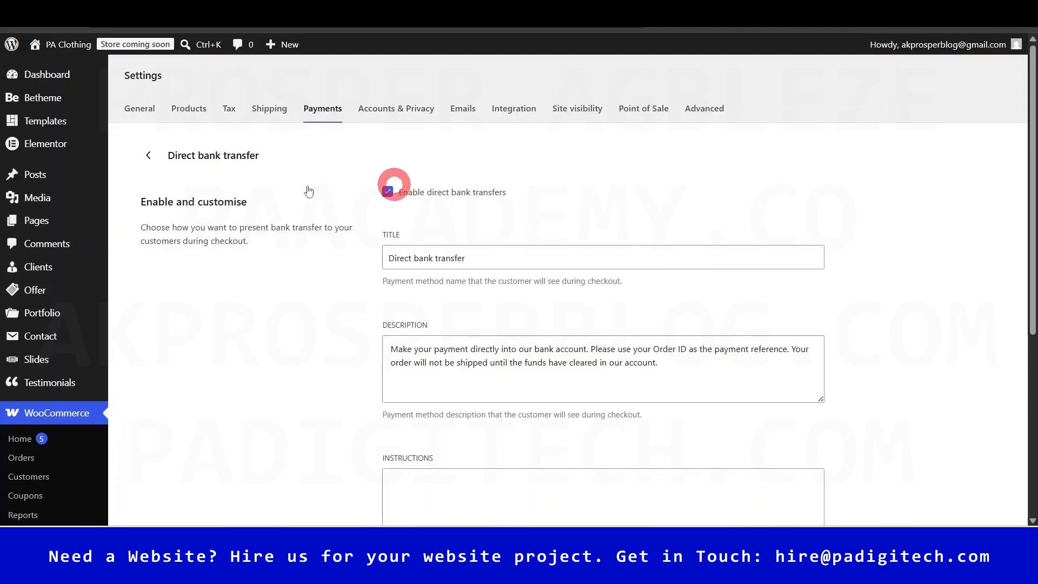
pyautogui.scroll(-3, 554, 324)
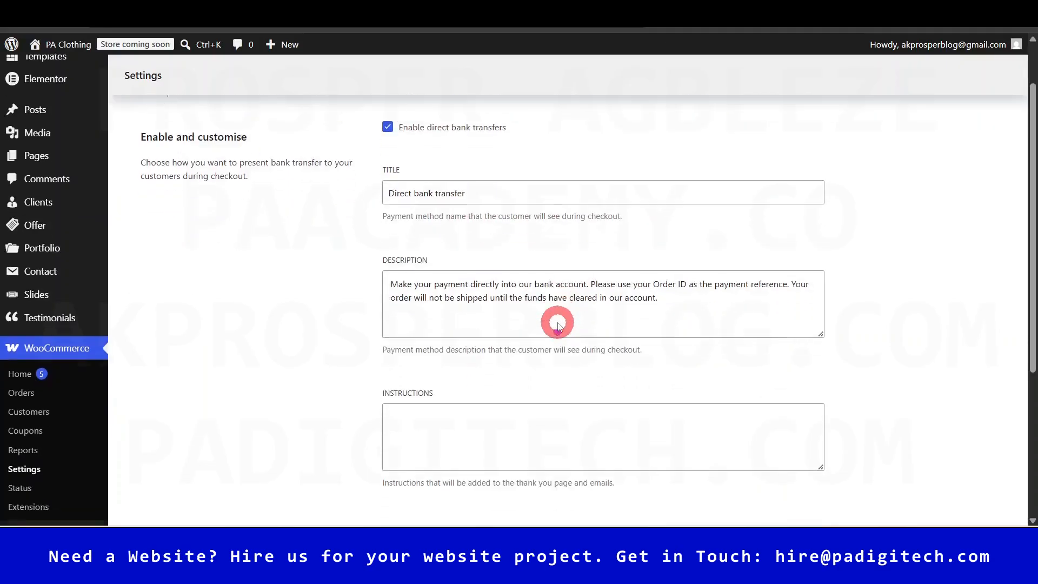
pyautogui.scroll(-3, 481, 365)
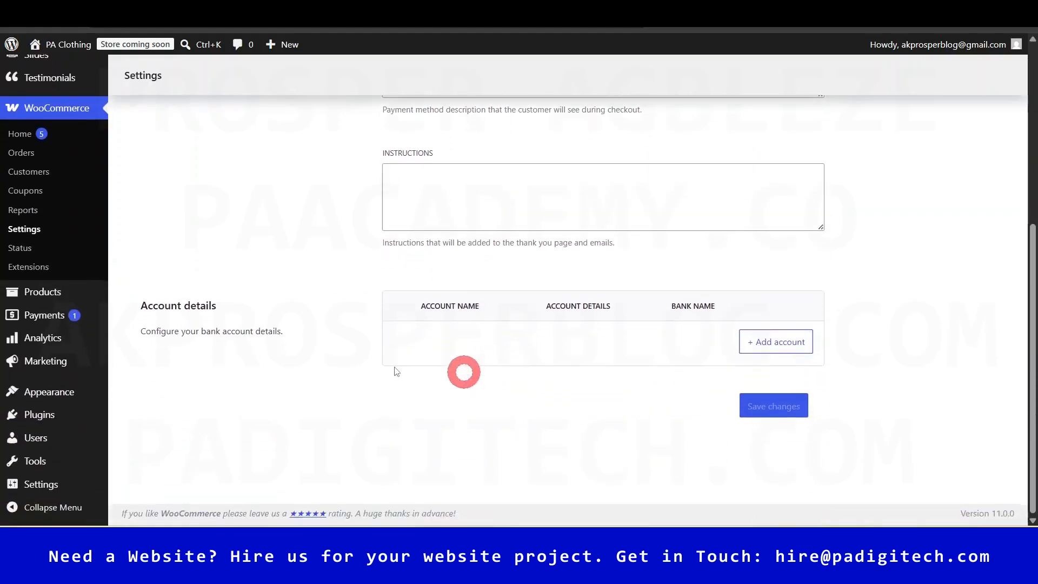
pyautogui.click(785, 342)
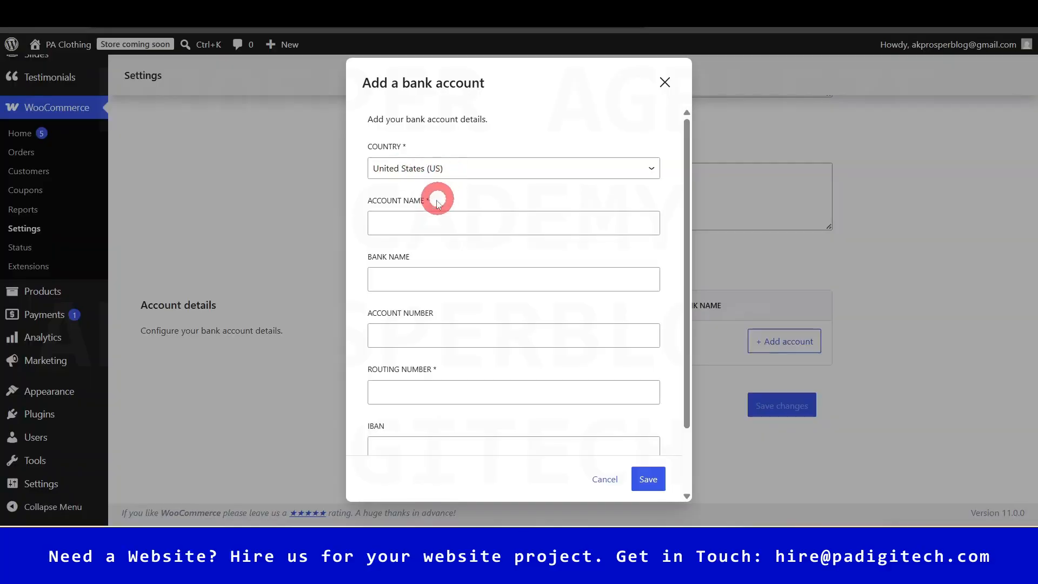
pyautogui.scroll(-2, 424, 408)
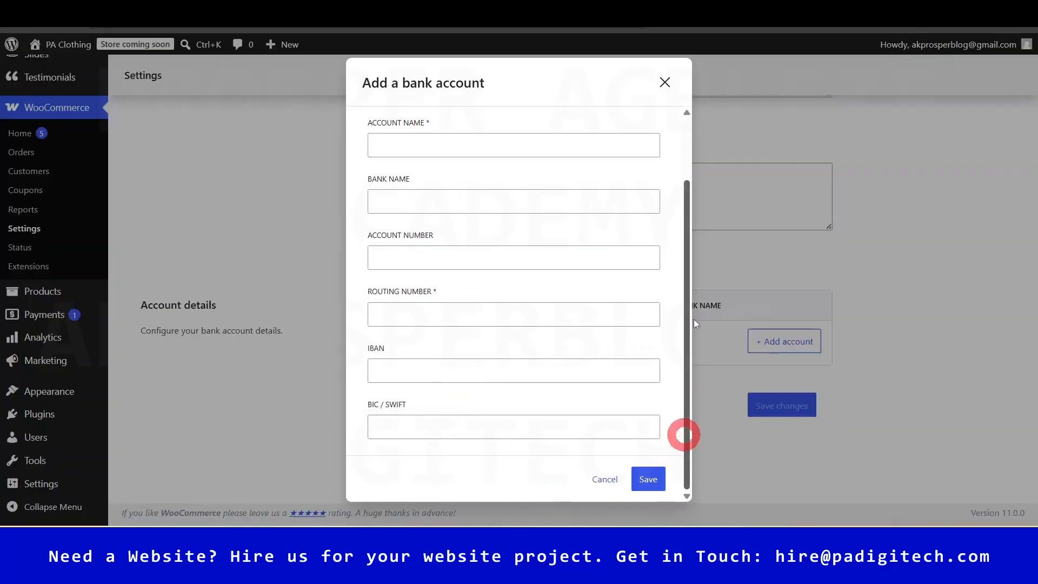
pyautogui.click(663, 82)
pyautogui.moveTo(1031, 371); pyautogui.dragTo(1031, 196)
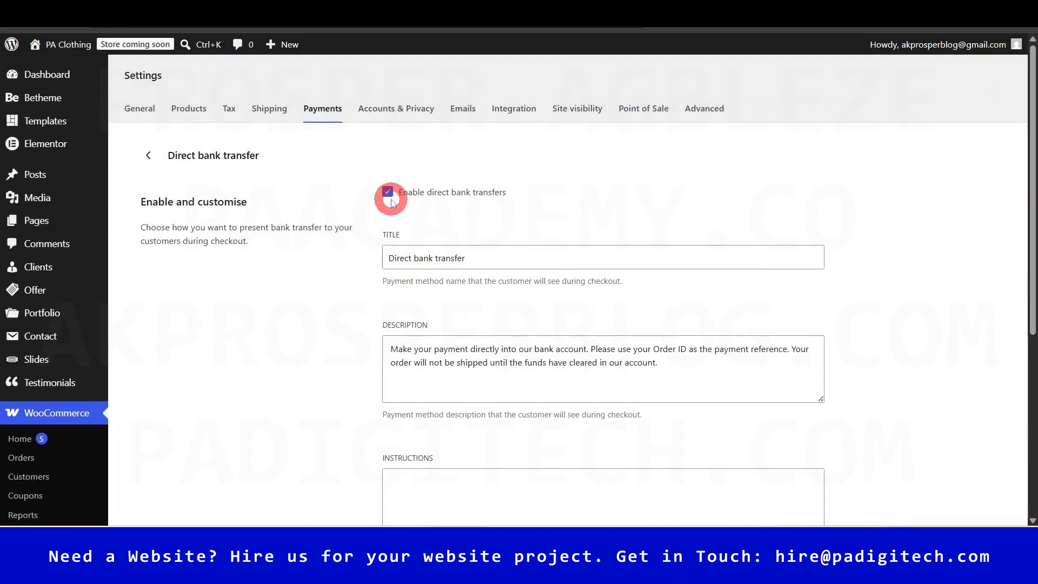
pyautogui.click(389, 192)
# - Return to the offline payments list and open the Cash on delivery settings
pyautogui.click(151, 164)
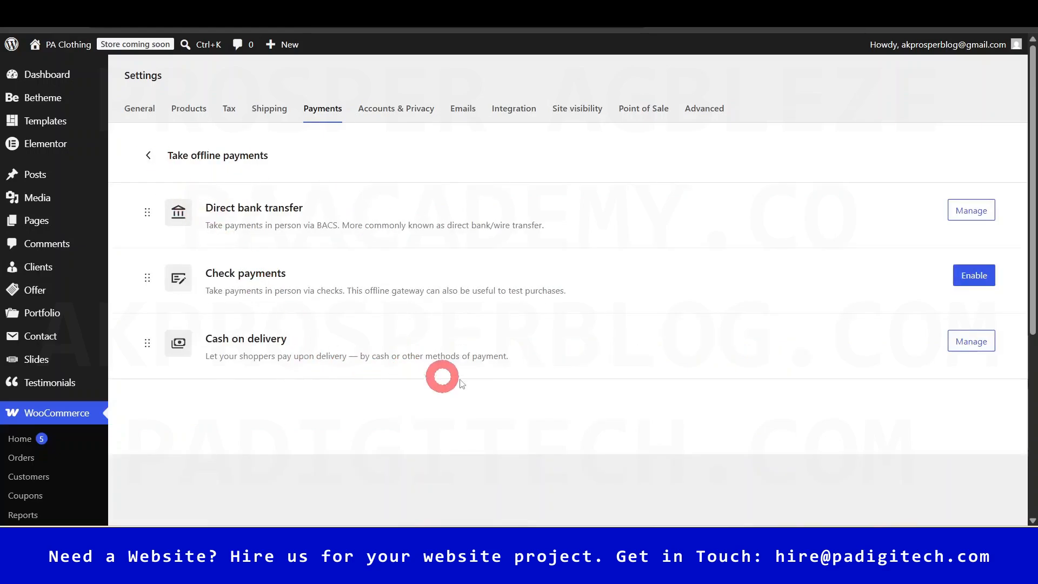
pyautogui.click(972, 340)
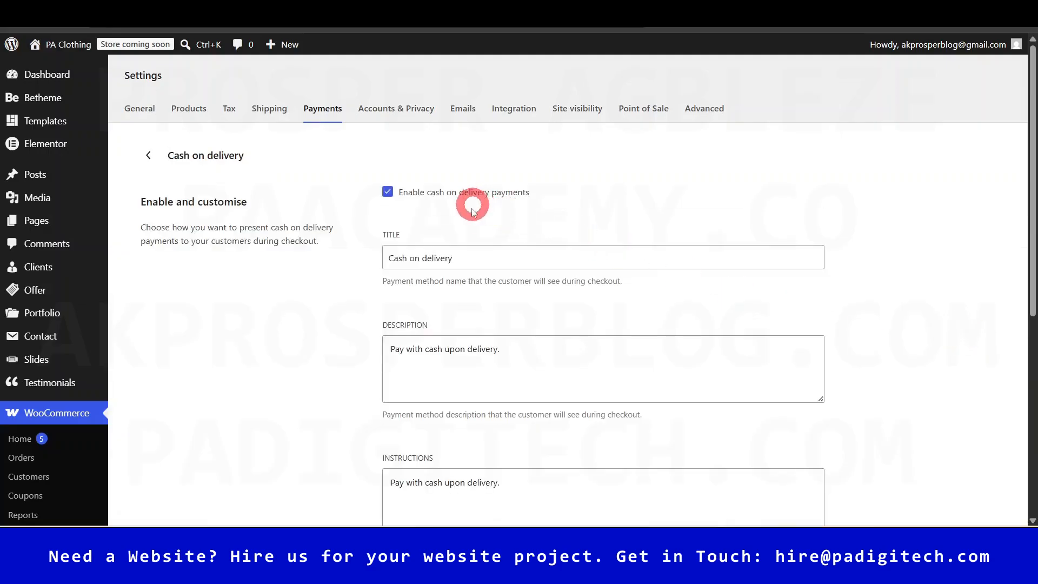
pyautogui.scroll(-4, 489, 345)
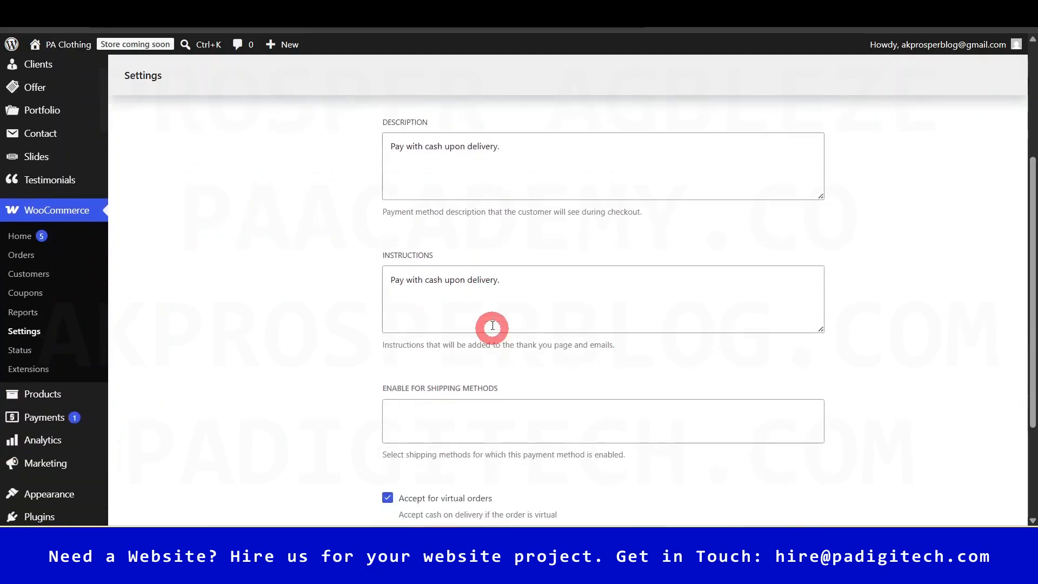
# - Scroll through the Cash on delivery options, then go back to Payment providers
pyautogui.scroll(-1, 488, 340)
pyautogui.scroll(1, 489, 351)
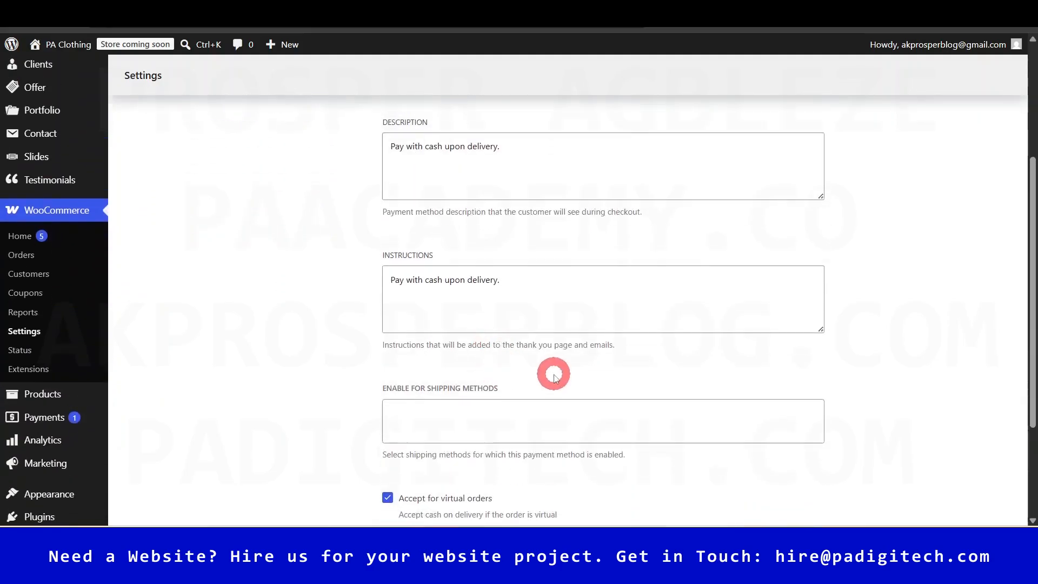
pyautogui.scroll(4, 553, 377)
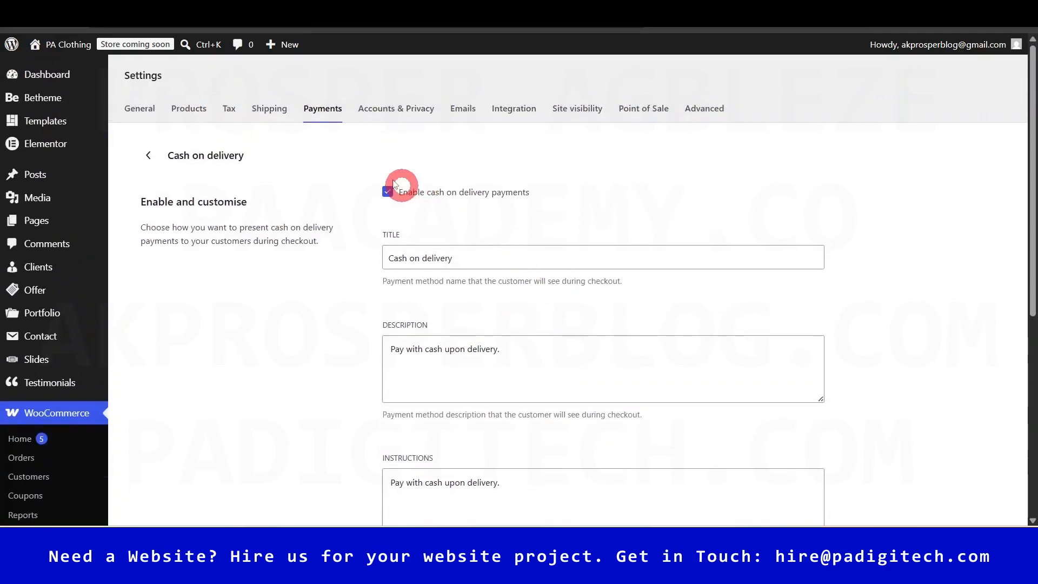
pyautogui.click(149, 156)
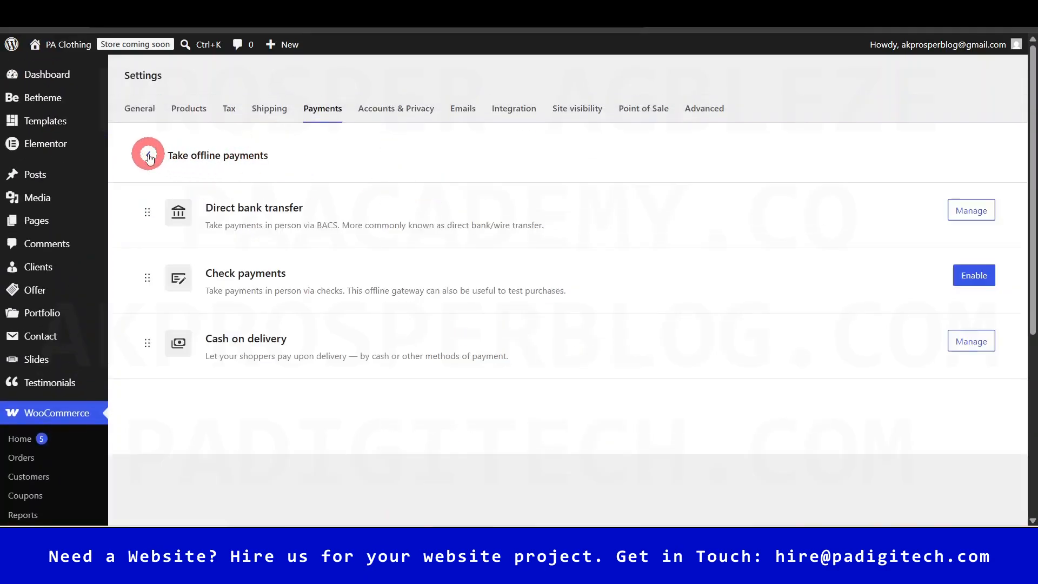
pyautogui.click(151, 156)
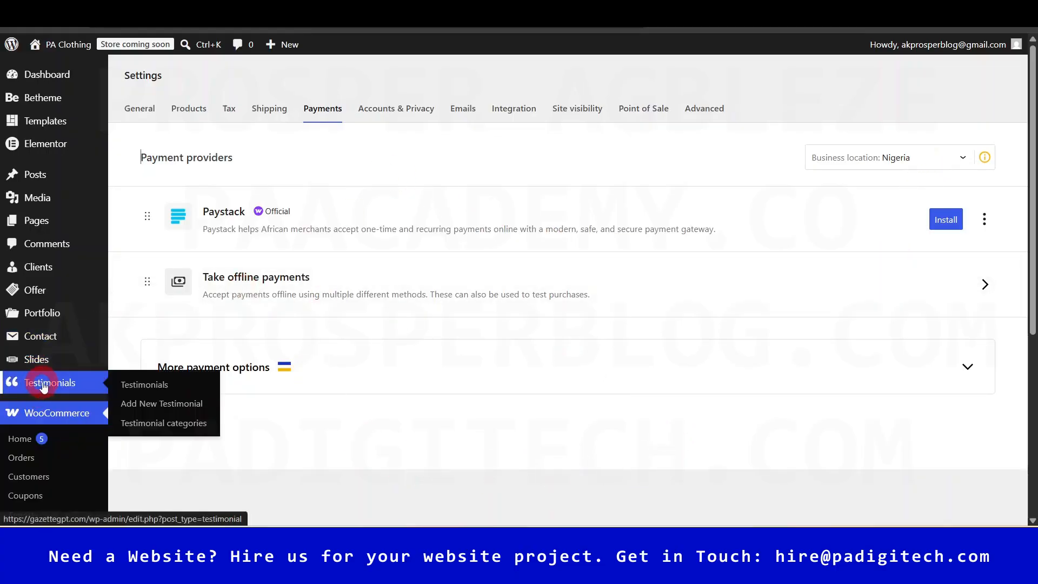
# - Open the Plugins > Add Plugin page in a new tab
pyautogui.moveTo(46, 359)
pyautogui.scroll(-1, 49, 359)
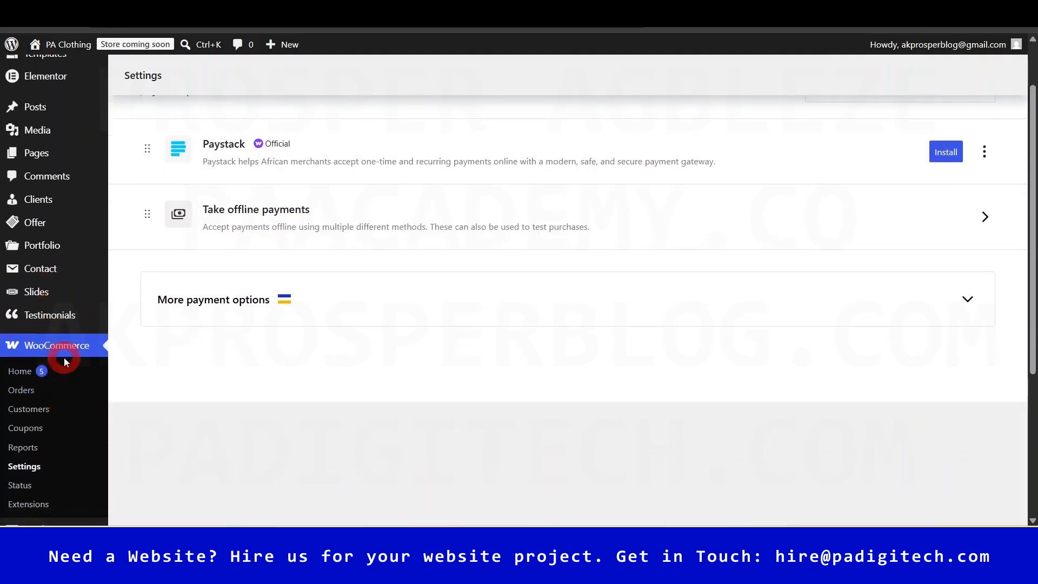
pyautogui.scroll(-2, 63, 357)
pyautogui.scroll(-2, 65, 361)
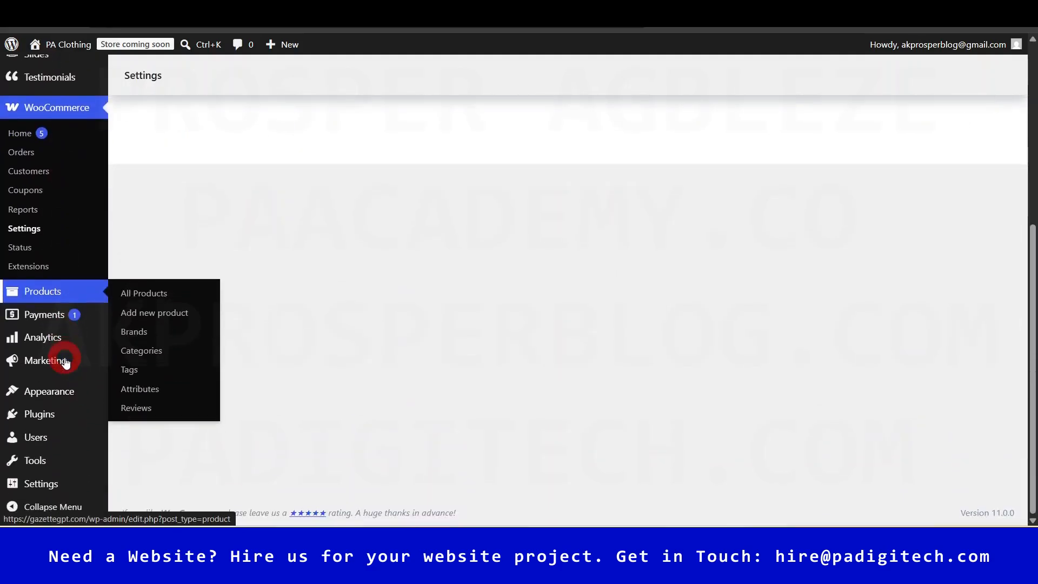
pyautogui.moveTo(40, 417)
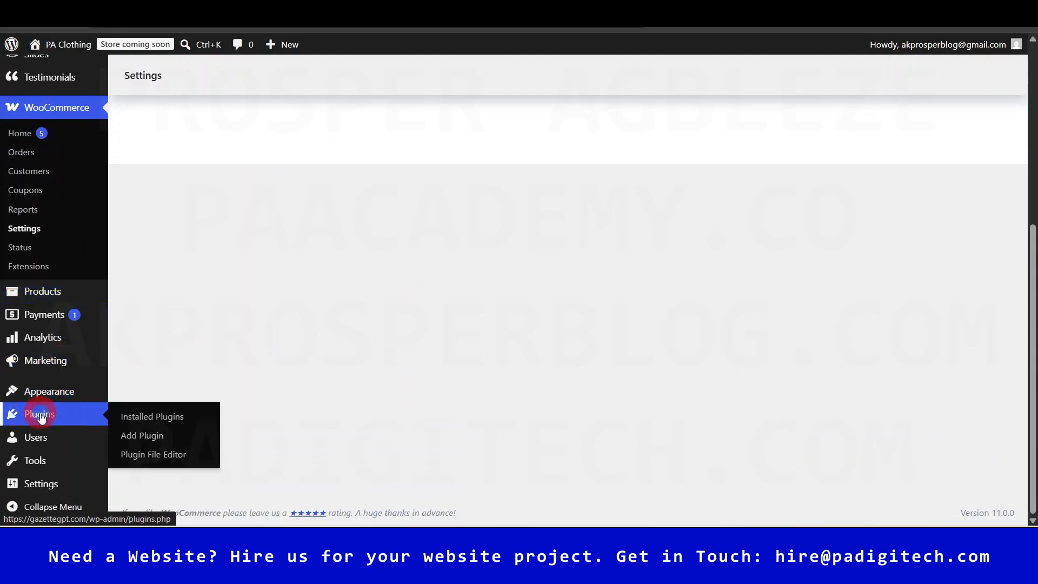
pyautogui.rightClick(145, 437)
pyautogui.click(196, 237)
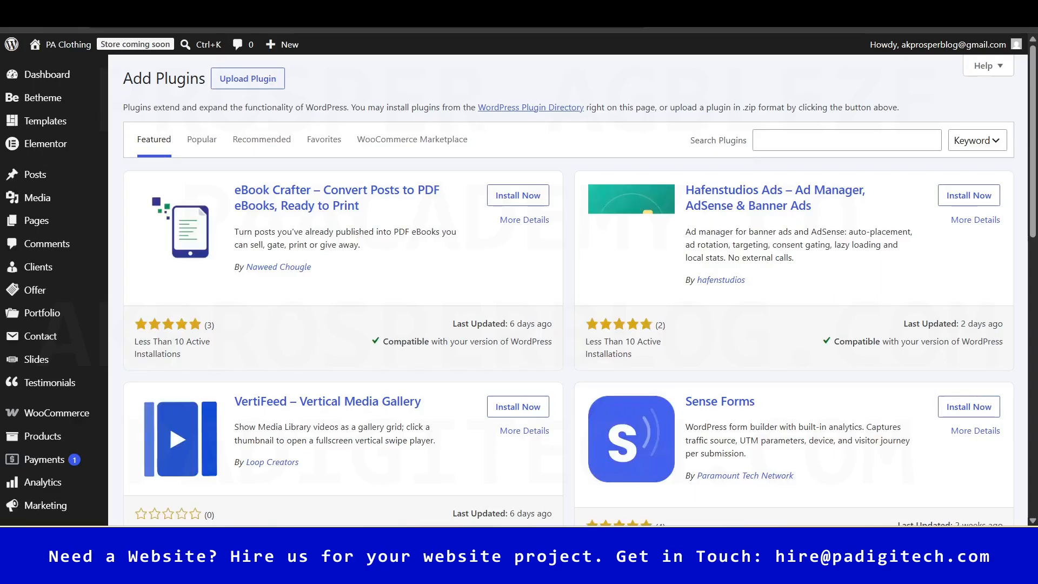
pyautogui.click(707, 76)
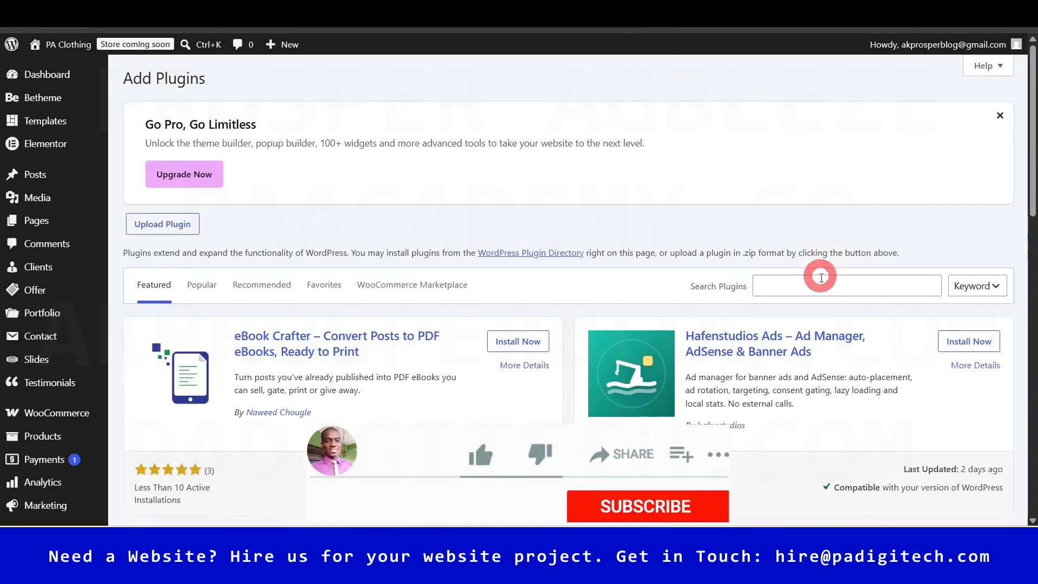
# - Search 'Payment plugin for stripe' and install Payment Plugins for Stripe WooCommerce
pyautogui.click(820, 283)
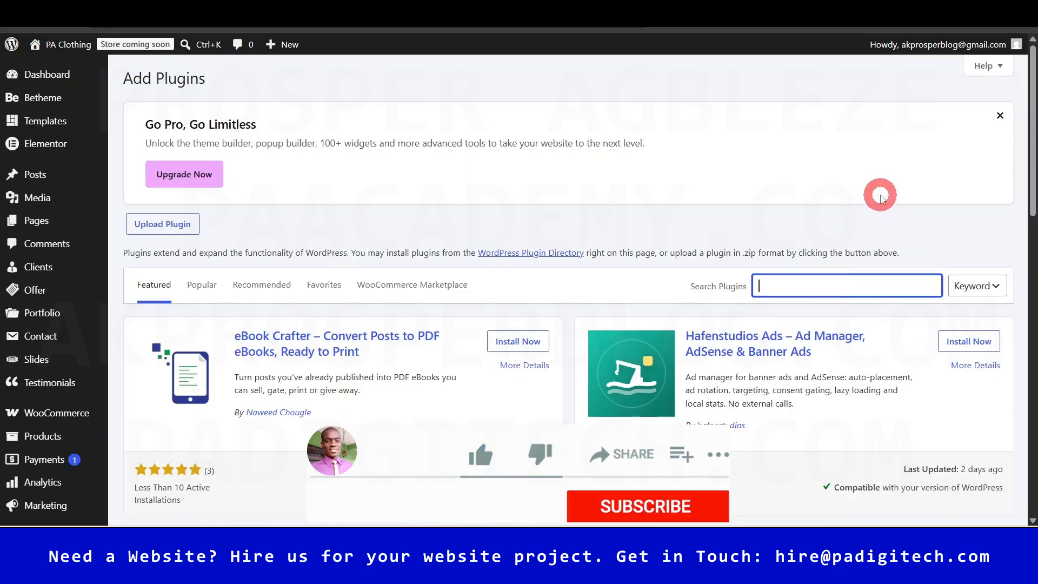
pyautogui.write('Paymen')
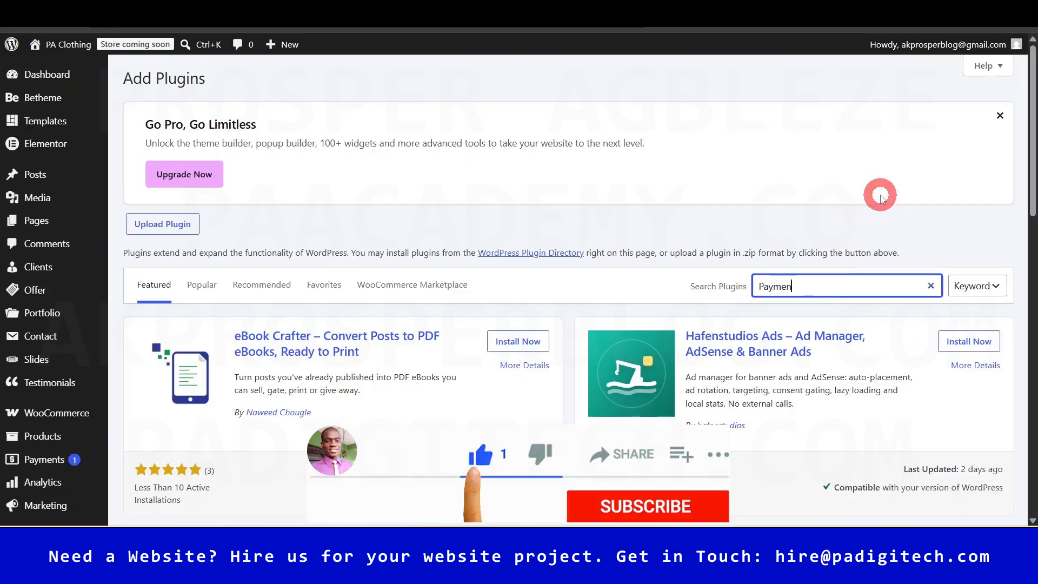
pyautogui.write('plugin for stripe')
pyautogui.scroll(-4, 827, 227)
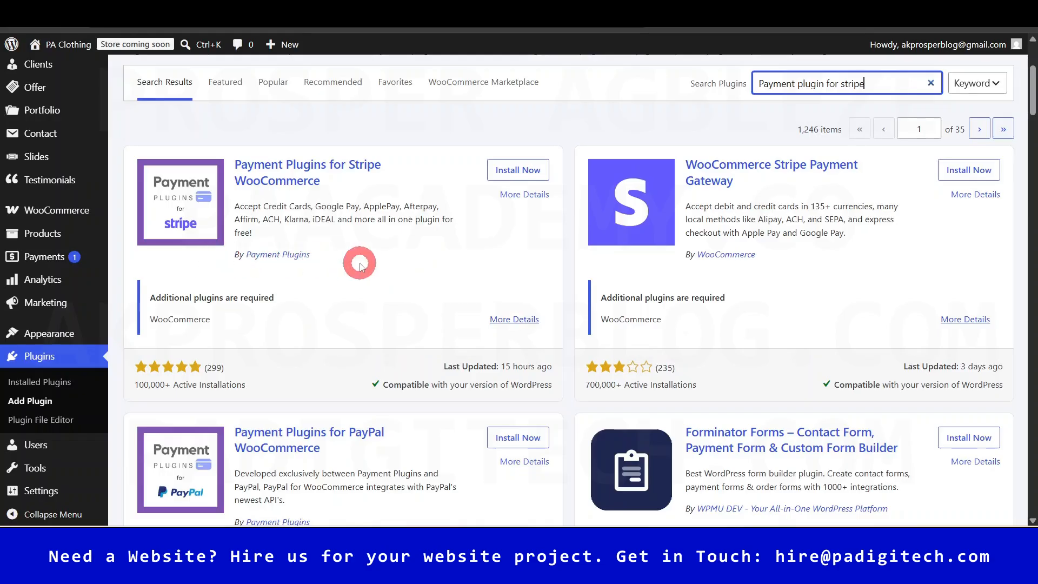
pyautogui.click(540, 169)
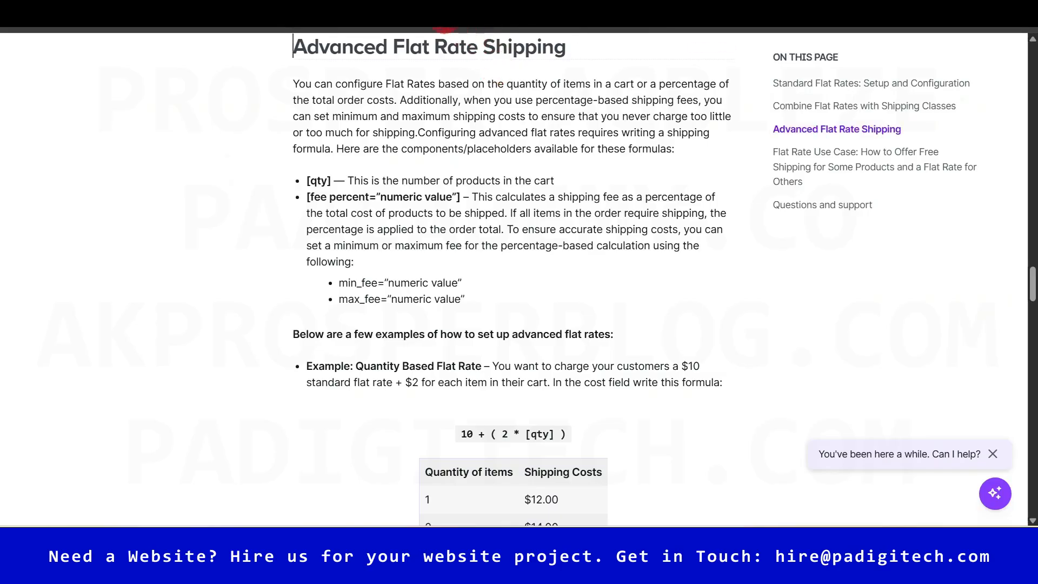
# - Scroll the flat rate docs to Advanced Flat Rate Shipping and dismiss the licence reminder
pyautogui.moveTo(1031, 283); pyautogui.dragTo(1031, 43)
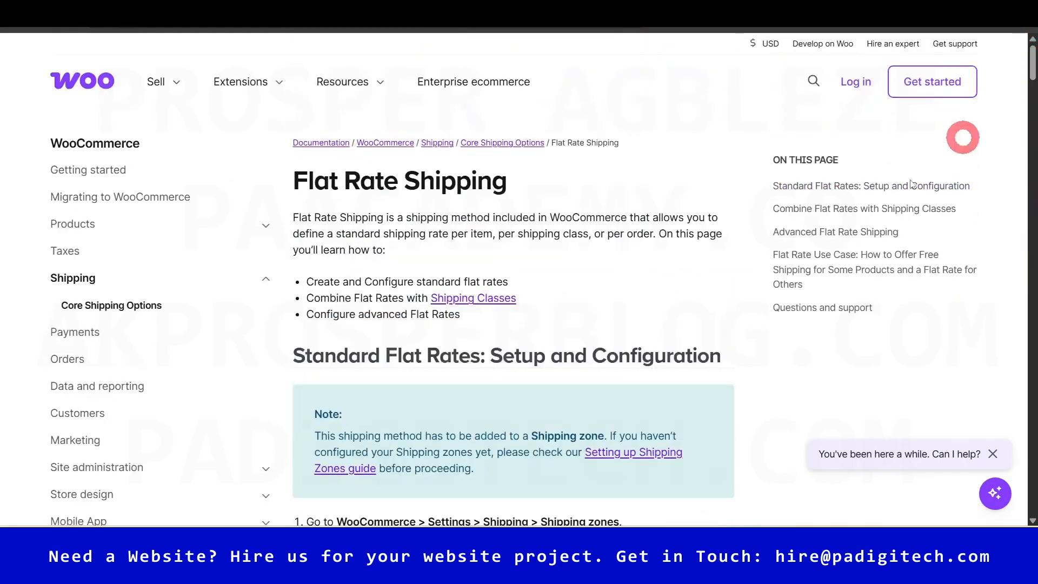
pyautogui.moveTo(1031, 54); pyautogui.dragTo(1031, 251)
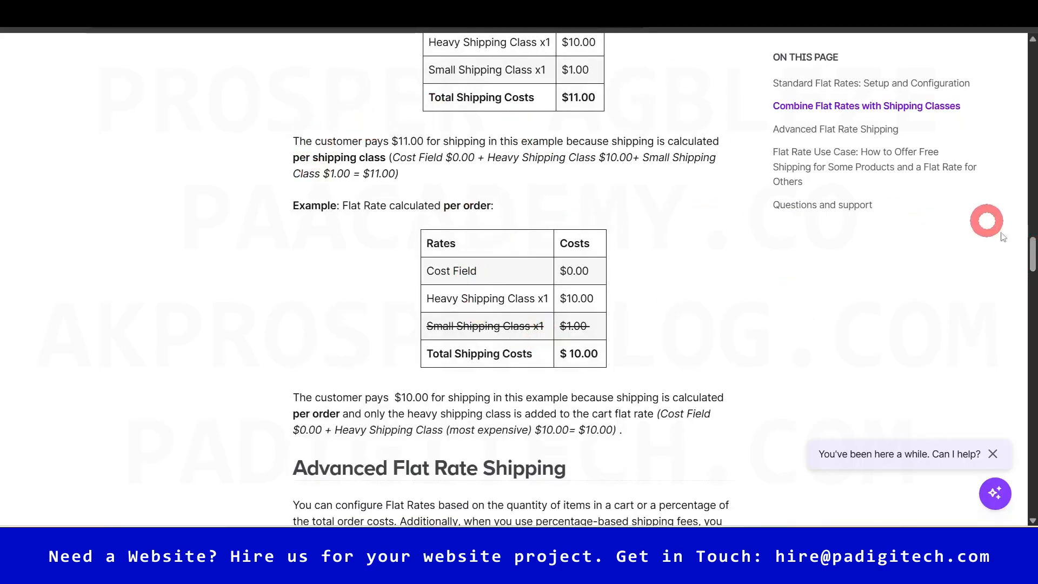
pyautogui.moveTo(1031, 255); pyautogui.dragTo(1031, 300)
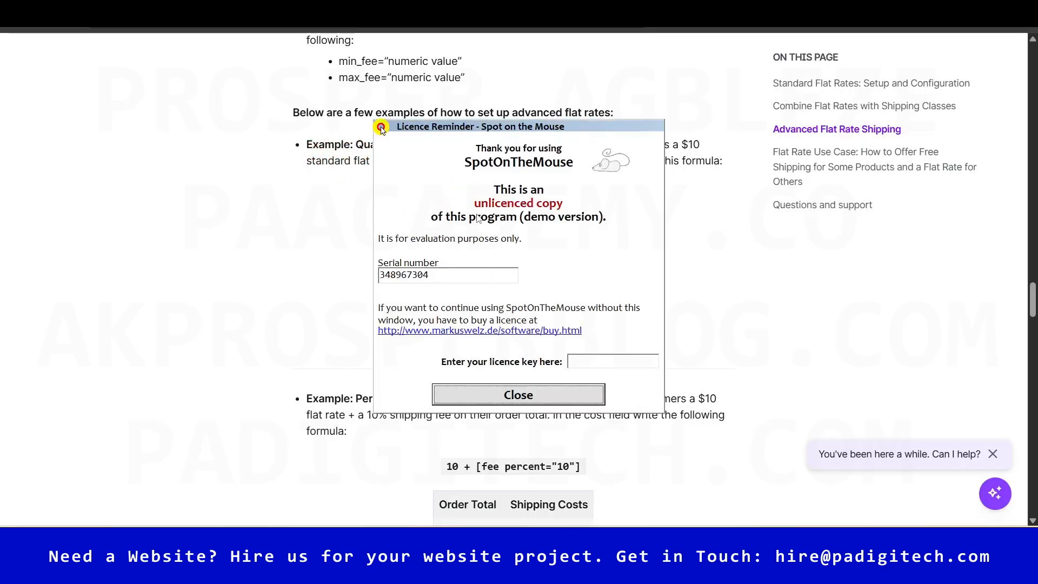
pyautogui.click(534, 397)
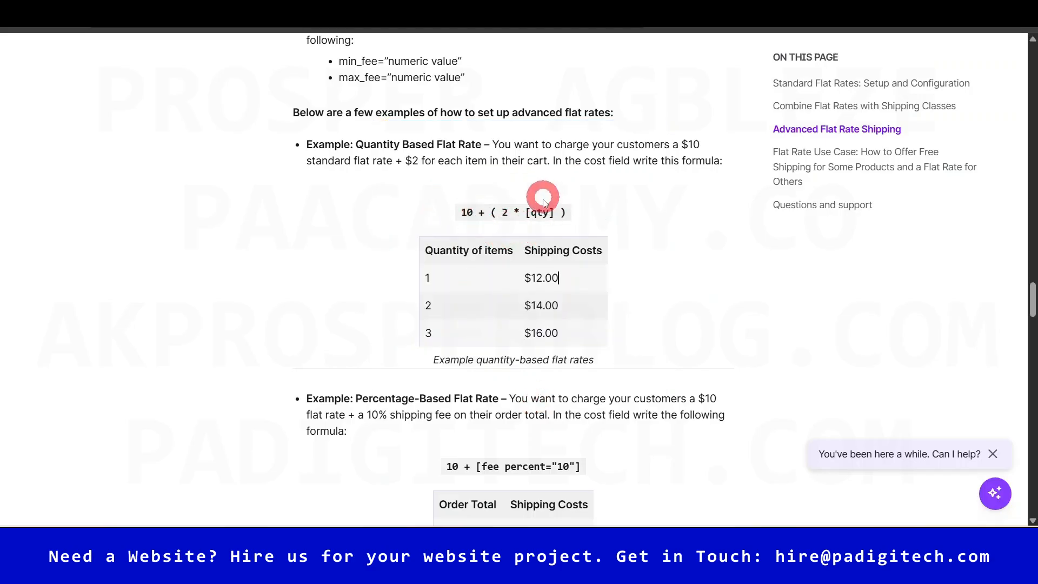
# - Highlight the quantity-based formula and the percentage formula with a minimum fee
pyautogui.moveTo(475, 212); pyautogui.dragTo(463, 211)
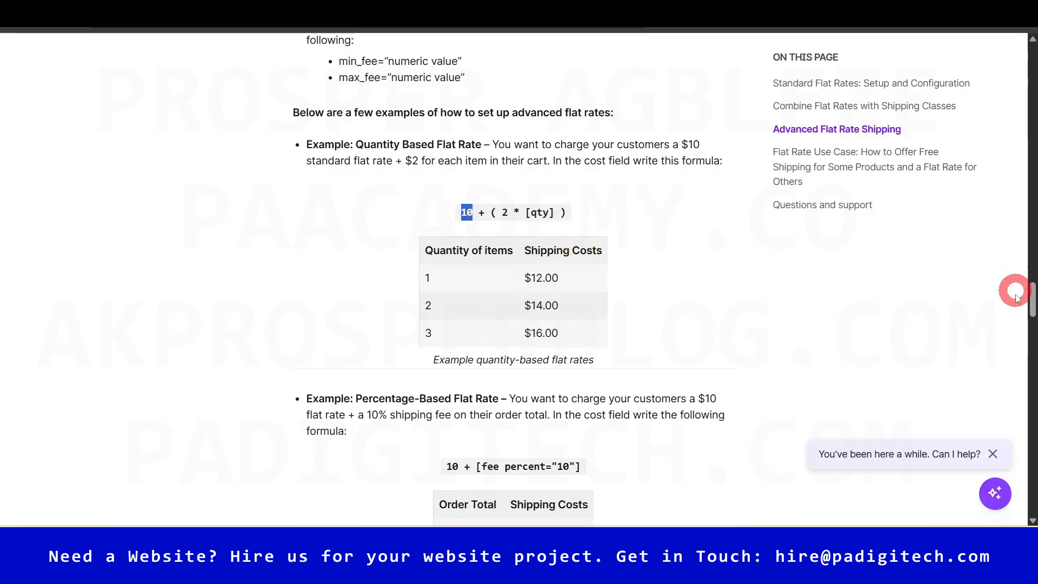
pyautogui.moveTo(1032, 300); pyautogui.dragTo(1033, 334)
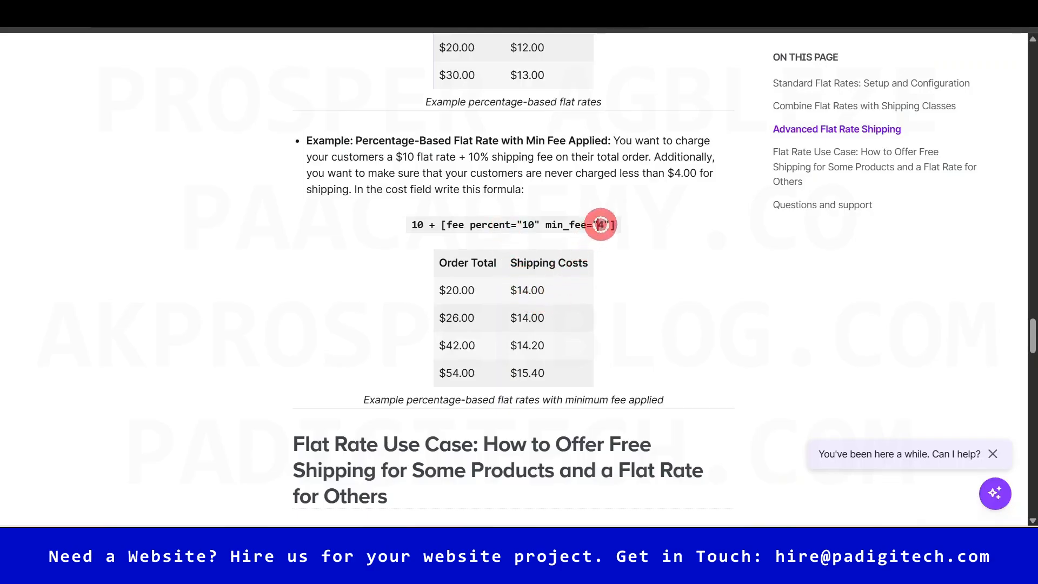
pyautogui.moveTo(410, 225); pyautogui.dragTo(600, 227)
pyautogui.moveTo(1031, 335); pyautogui.dragTo(1033, 225)
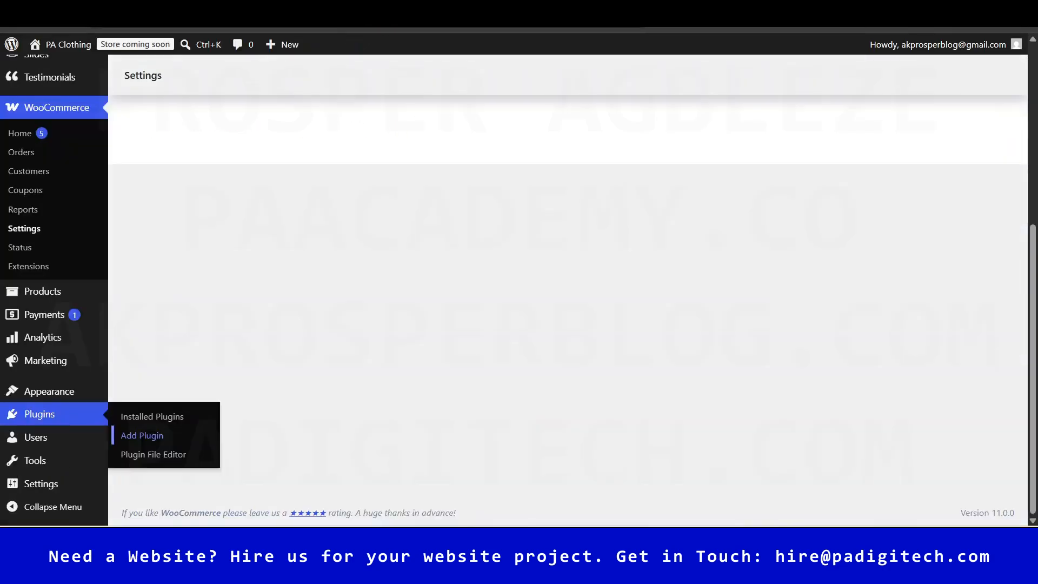
# - Scroll through the payment providers and check the Credit Cards gateway's actions menu
pyautogui.moveTo(1033, 316); pyautogui.dragTo(1031, 86)
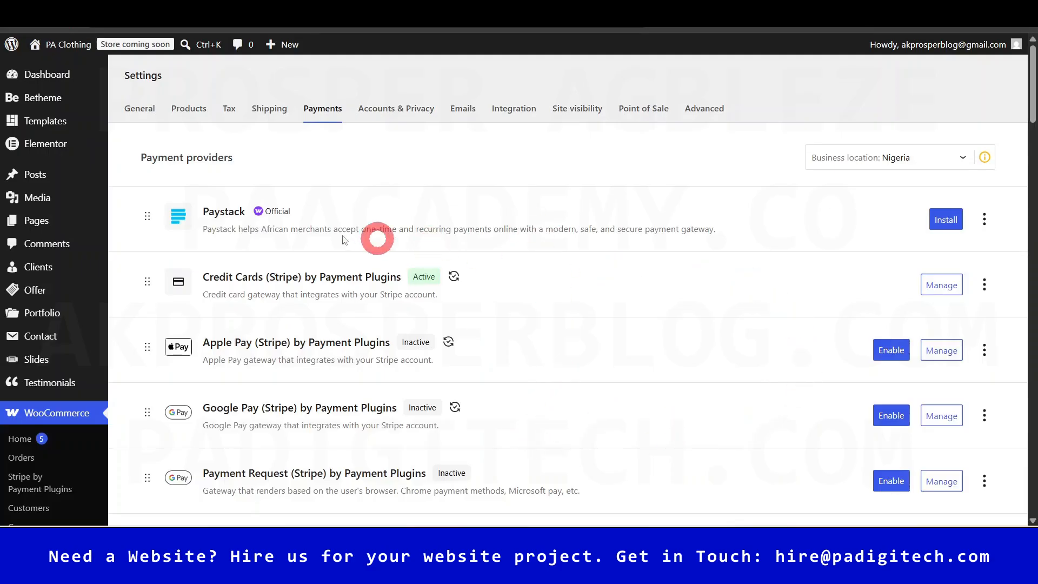
pyautogui.moveTo(1030, 96); pyautogui.dragTo(1030, 208)
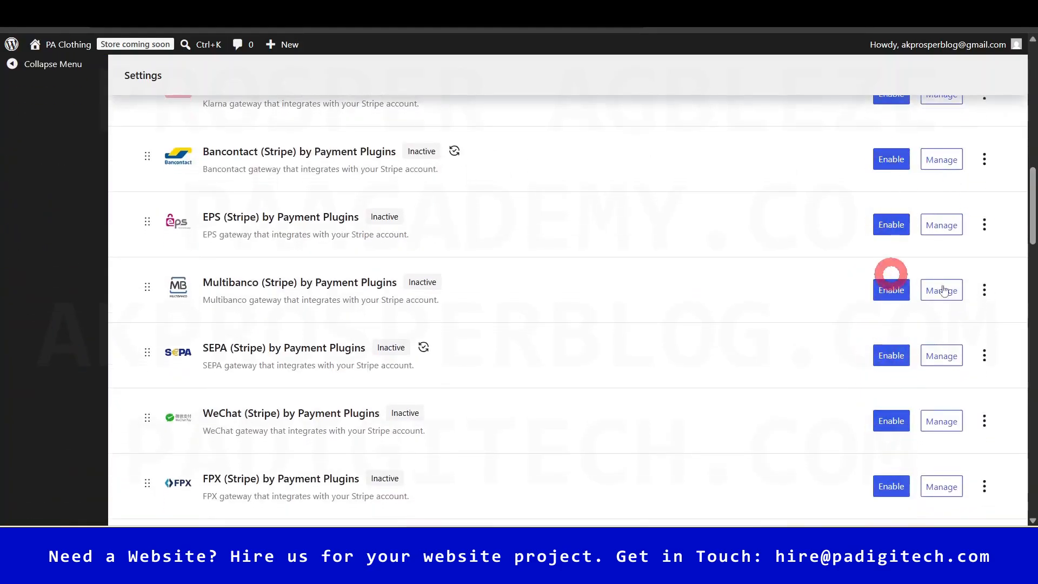
pyautogui.moveTo(1030, 230); pyautogui.dragTo(1029, 96)
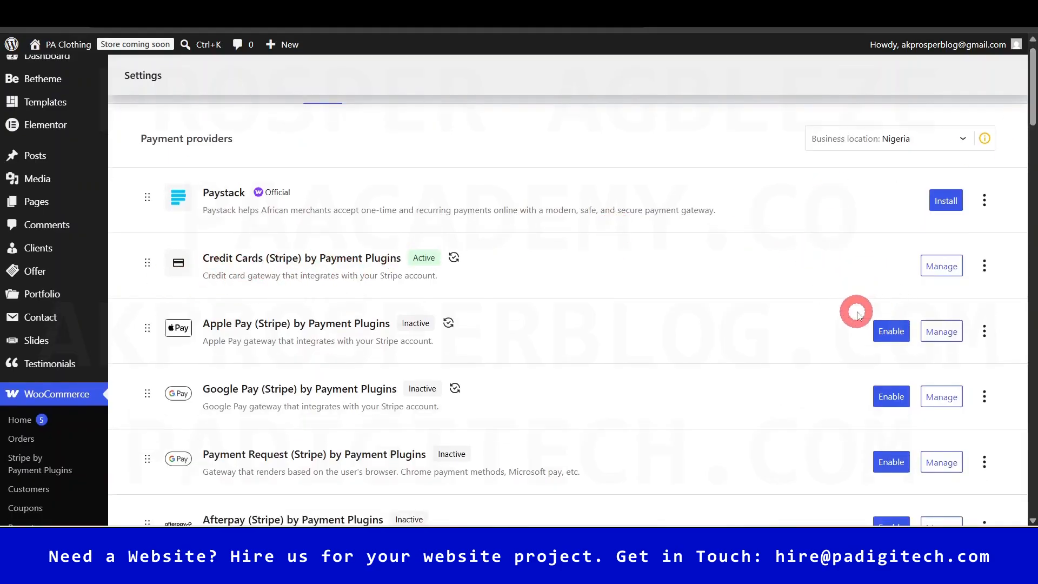
pyautogui.click(984, 266)
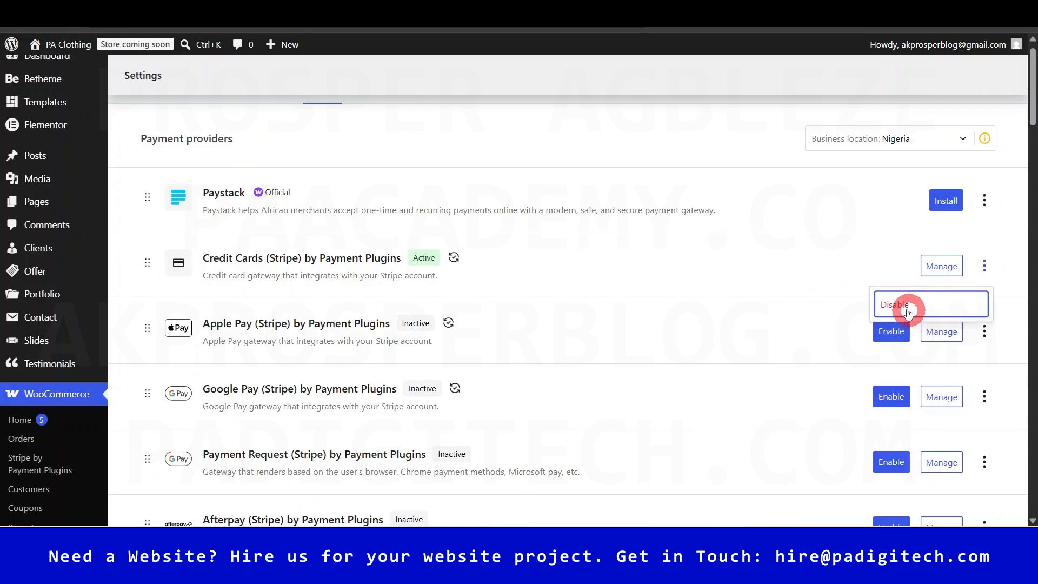
pyautogui.click(561, 340)
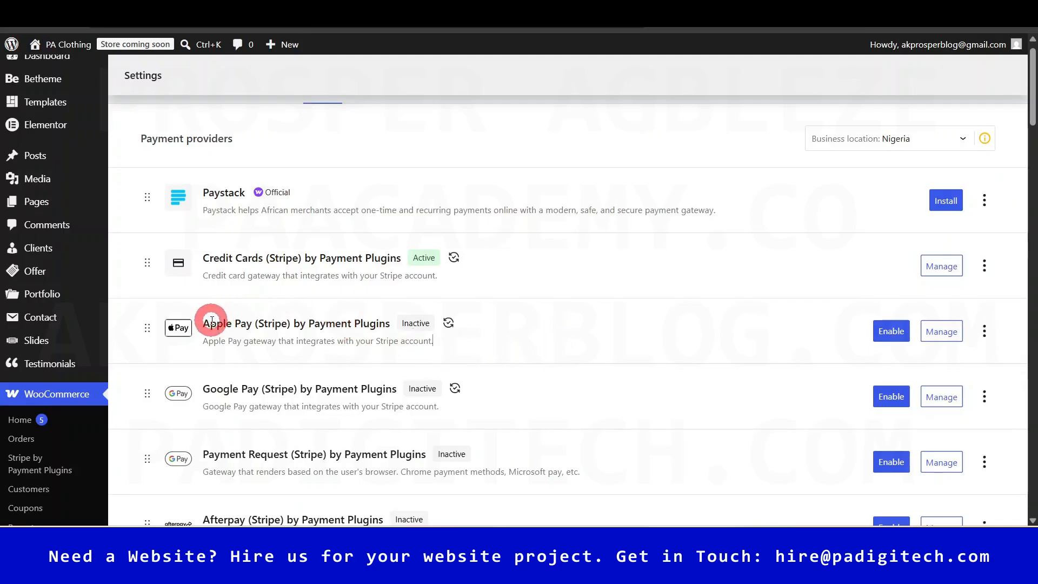
# - Open the Credit Cards (Stripe) gateway settings and scroll through them
pyautogui.rightClick(290, 466)
pyautogui.click(679, 420)
pyautogui.scroll(-3, 449, 458)
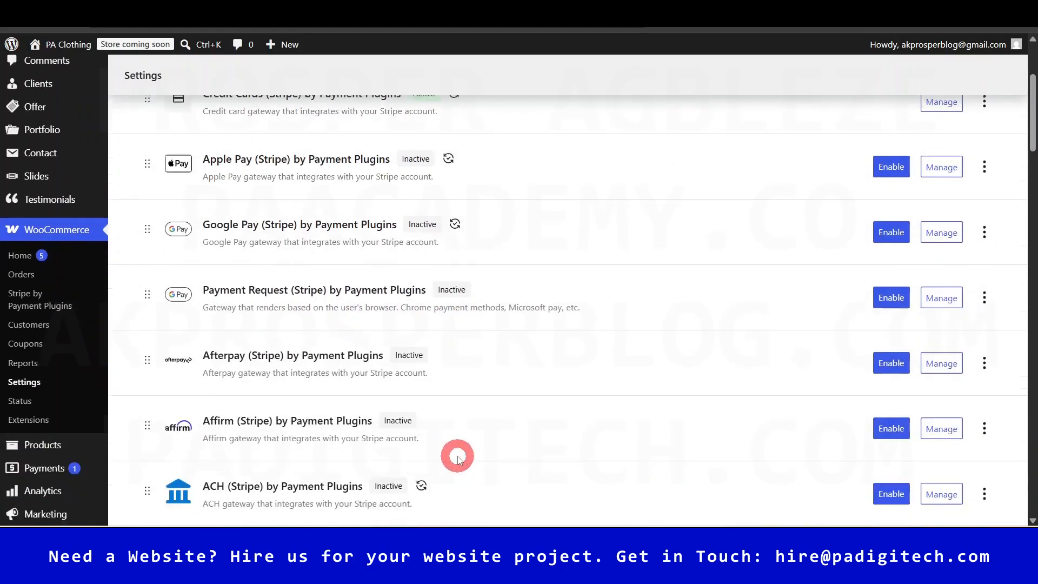
pyautogui.scroll(-6, 458, 459)
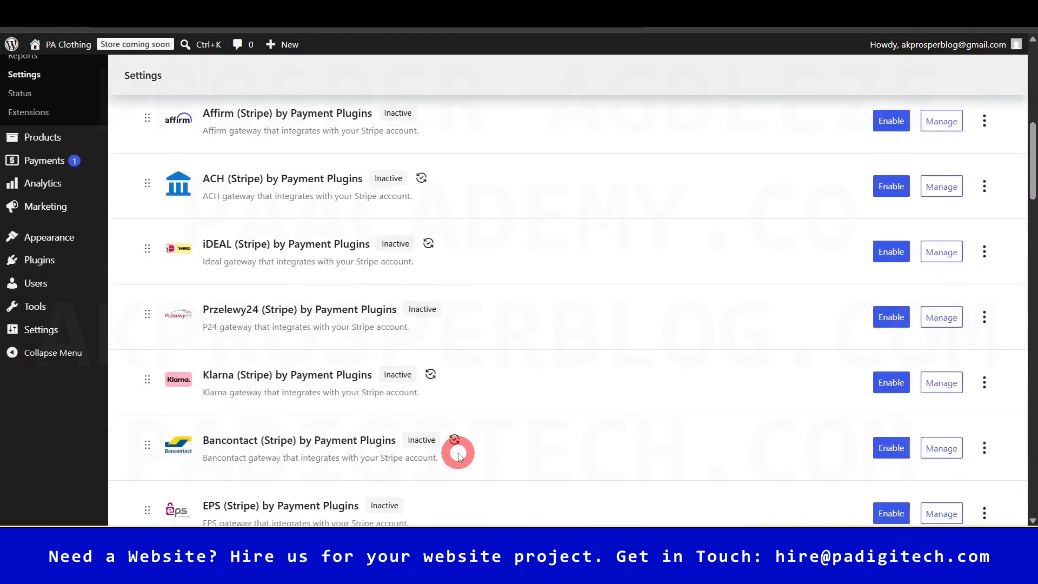
pyautogui.scroll(-3, 458, 455)
pyautogui.scroll(-5, 459, 456)
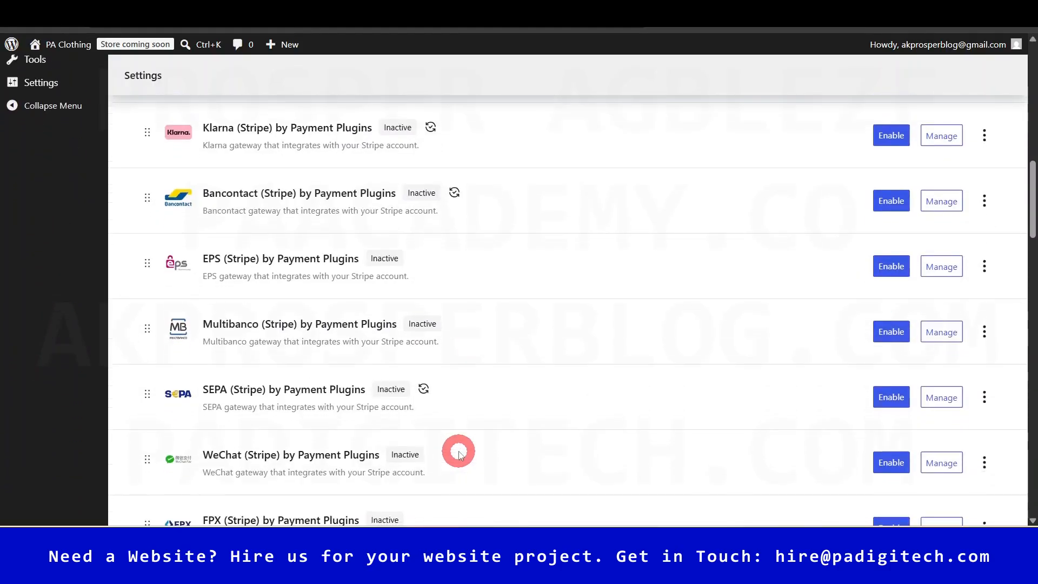
pyautogui.scroll(15, 458, 453)
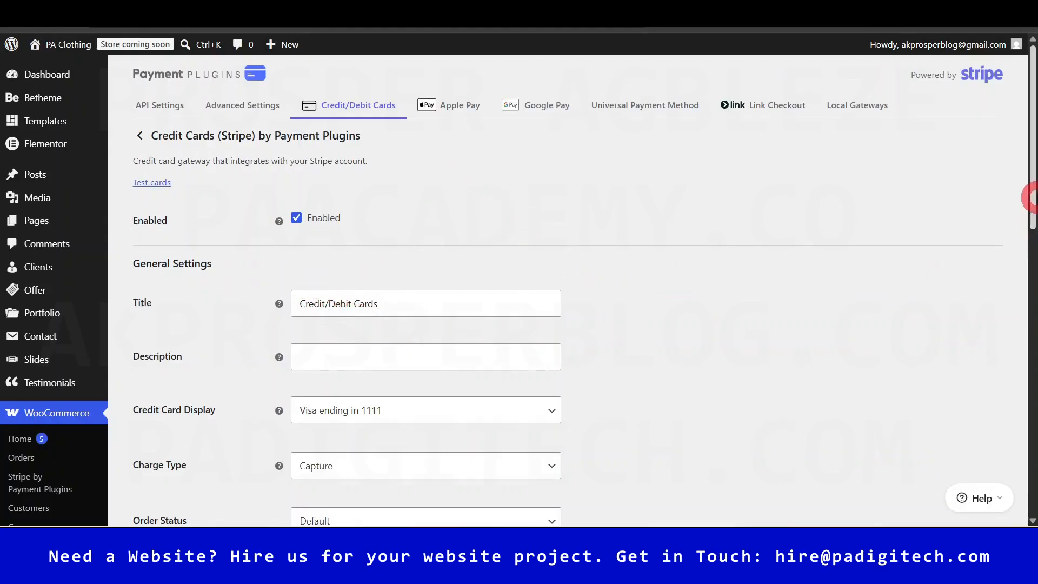
# - Review Stripe's Advanced Settings (Site Locale, Installments, Display Stripe Fee), then head to API Settings
pyautogui.moveTo(1035, 172)
pyautogui.mouseDown()
pyautogui.moveTo(1030, 440)
pyautogui.moveTo(1031, 164)
pyautogui.mouseUp()
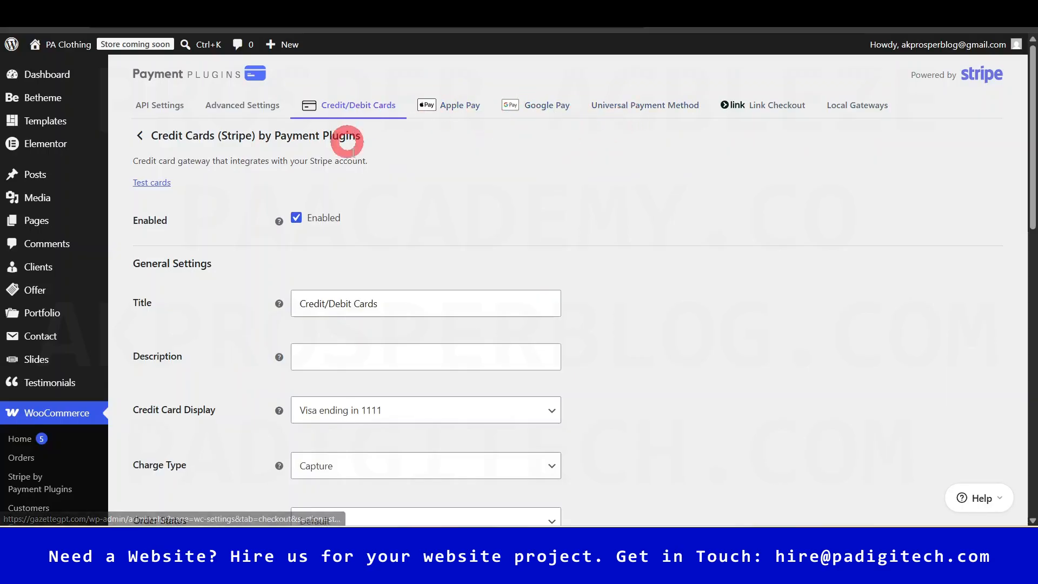
pyautogui.click(237, 108)
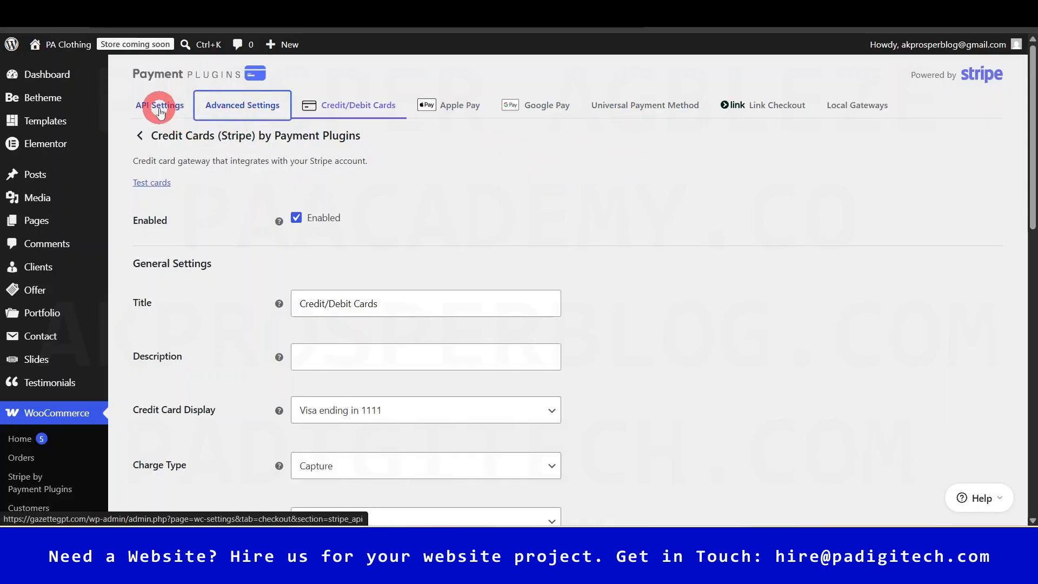
pyautogui.click(254, 108)
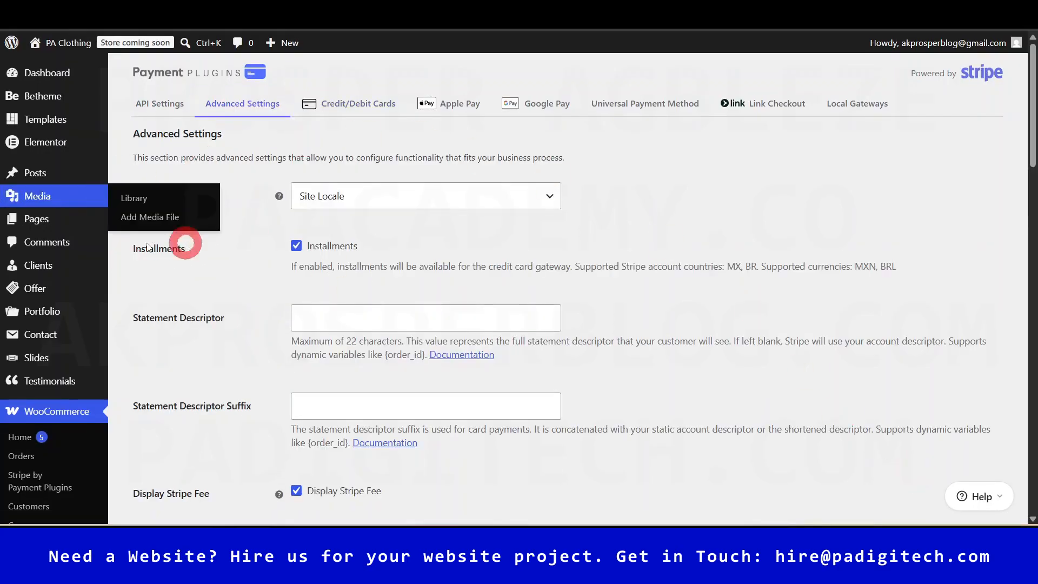
pyautogui.moveTo(1034, 145); pyautogui.dragTo(1011, 493)
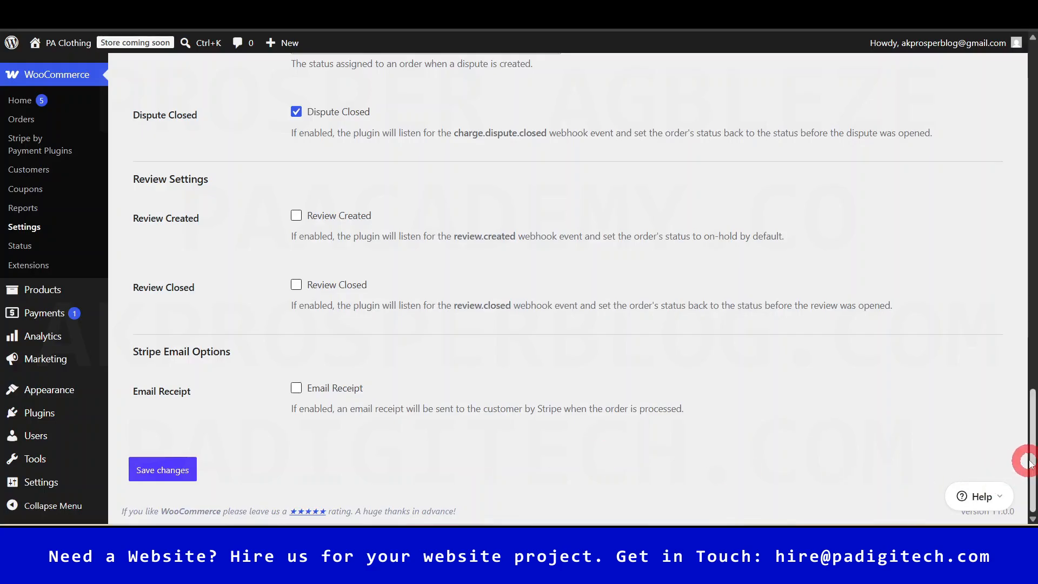
pyautogui.moveTo(1032, 461); pyautogui.dragTo(1034, 106)
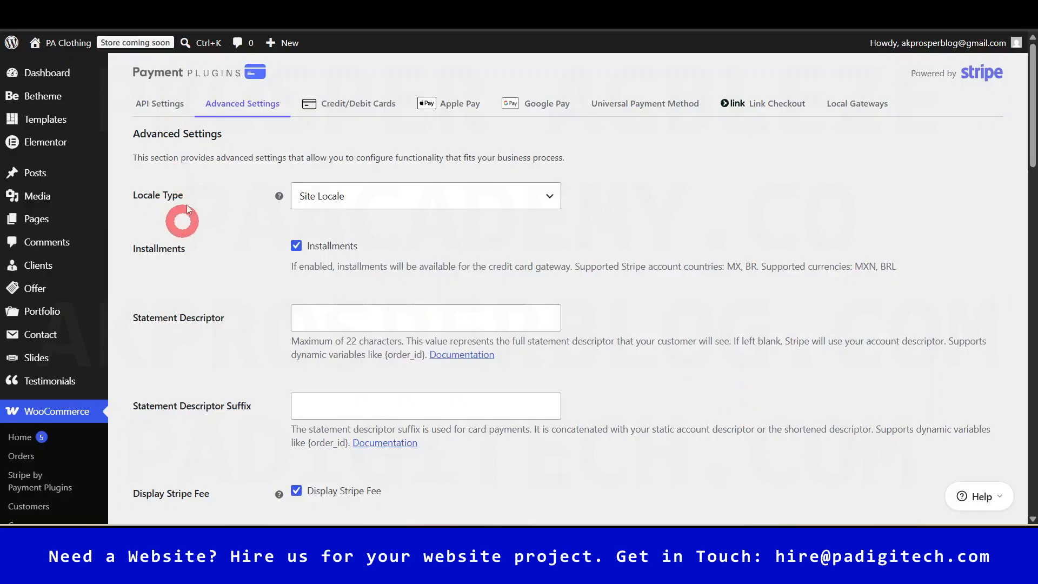
pyautogui.click(161, 107)
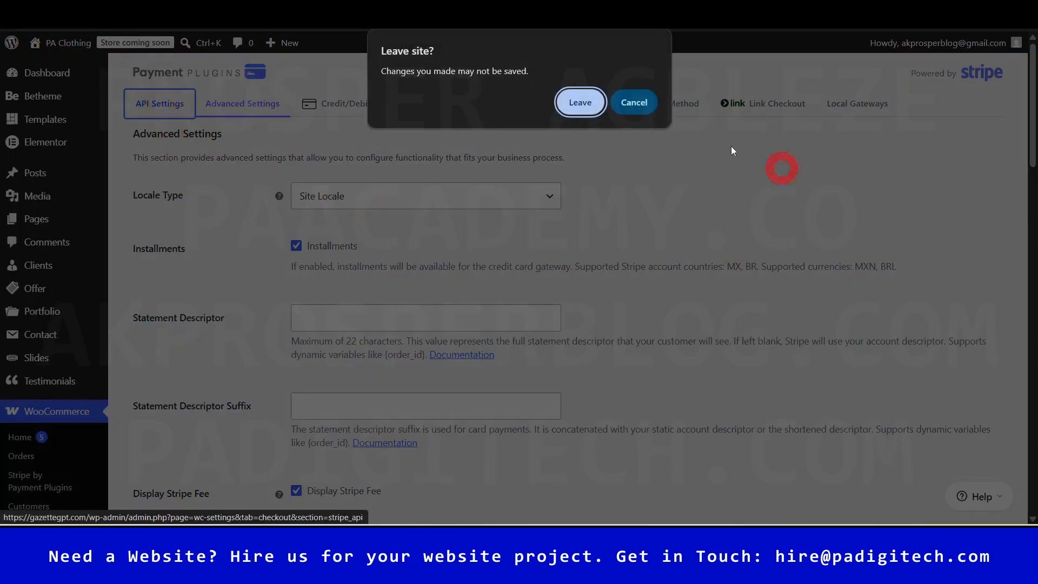
# - Leave without saving and set the Stripe Mode to Live
pyautogui.click(580, 105)
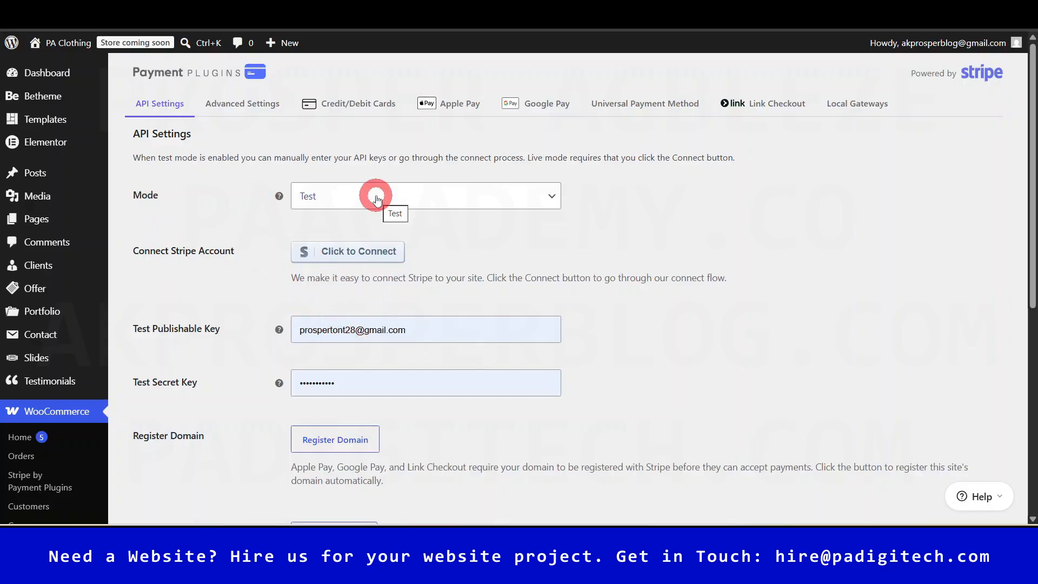
pyautogui.click(336, 198)
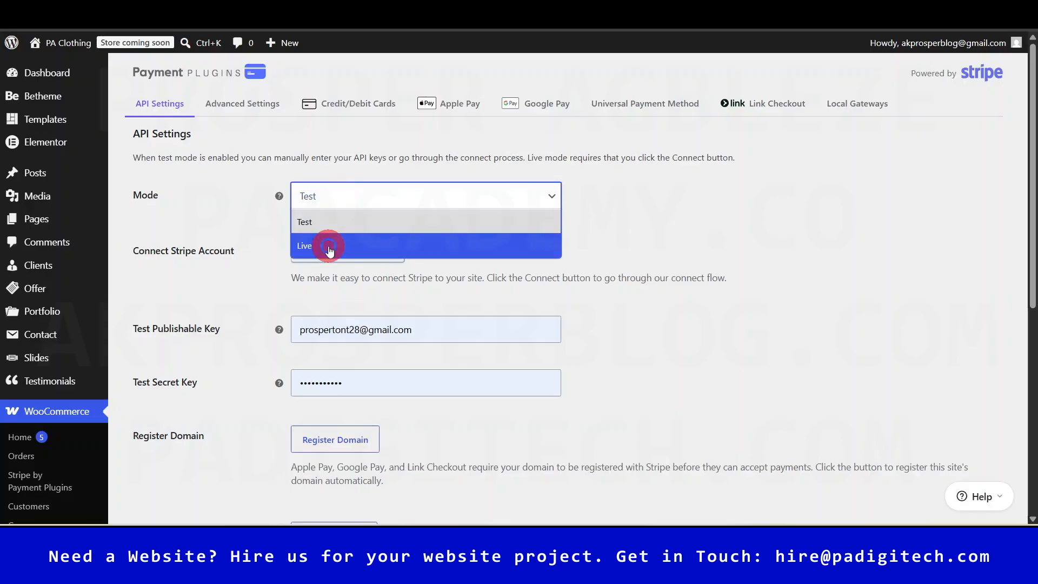
pyautogui.click(331, 243)
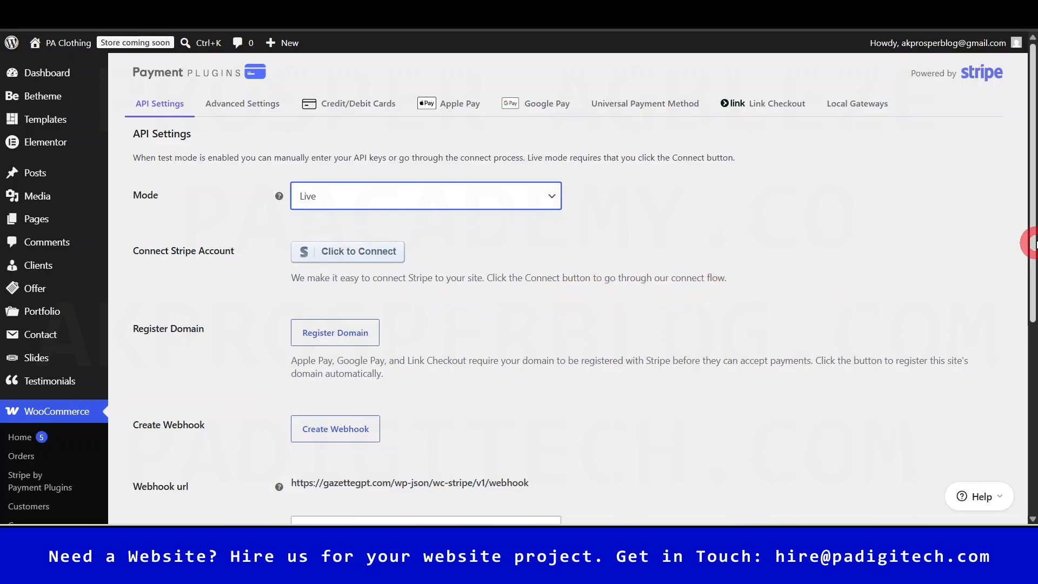
pyautogui.moveTo(1031, 203)
pyautogui.mouseDown()
pyautogui.moveTo(1031, 320)
pyautogui.moveTo(1032, 215)
pyautogui.mouseUp()
# - Stay on the page through the leave-site prompts and save the Live mode setting
pyautogui.click(349, 226)
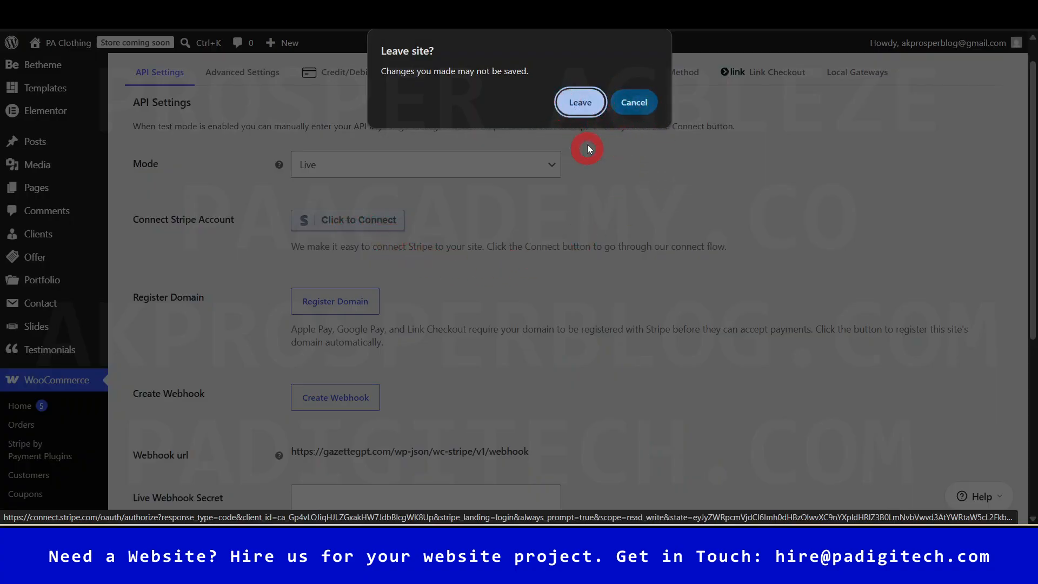
pyautogui.click(628, 106)
pyautogui.click(619, 162)
pyautogui.moveTo(1032, 154); pyautogui.dragTo(1031, 279)
pyautogui.click(175, 474)
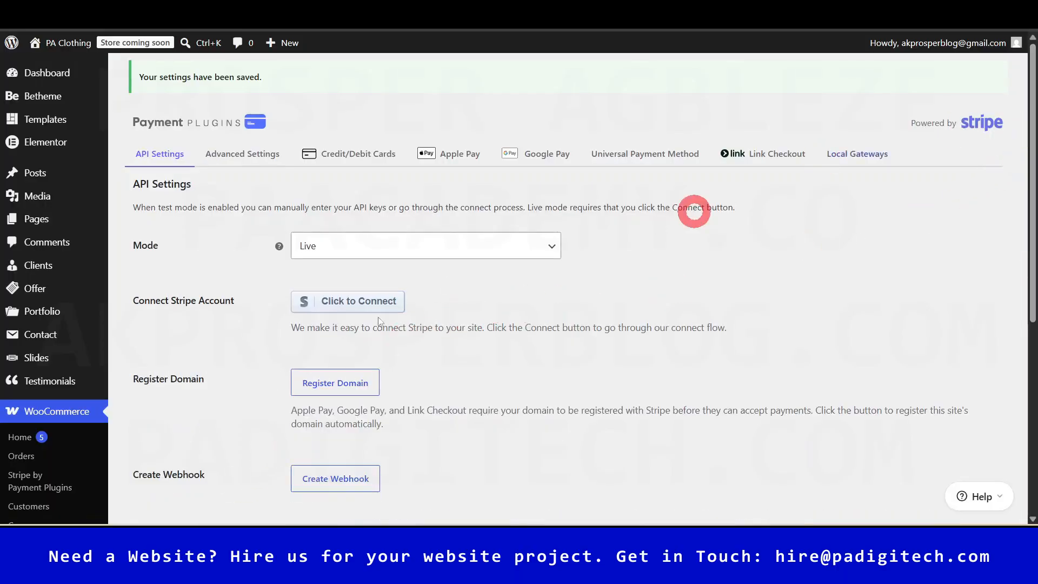
pyautogui.click(334, 301)
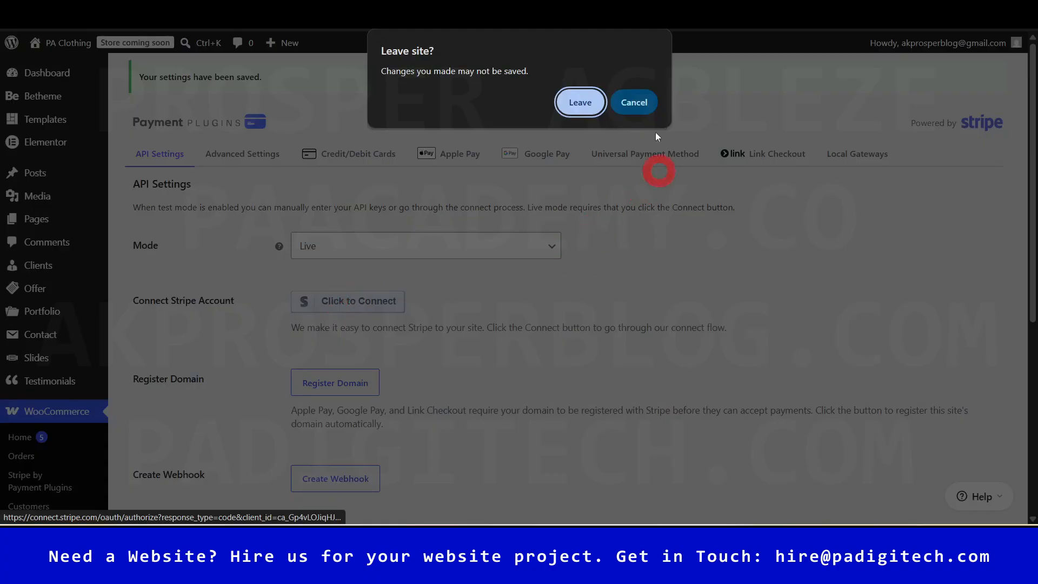
pyautogui.click(632, 102)
pyautogui.scroll(-5, 1033, 134)
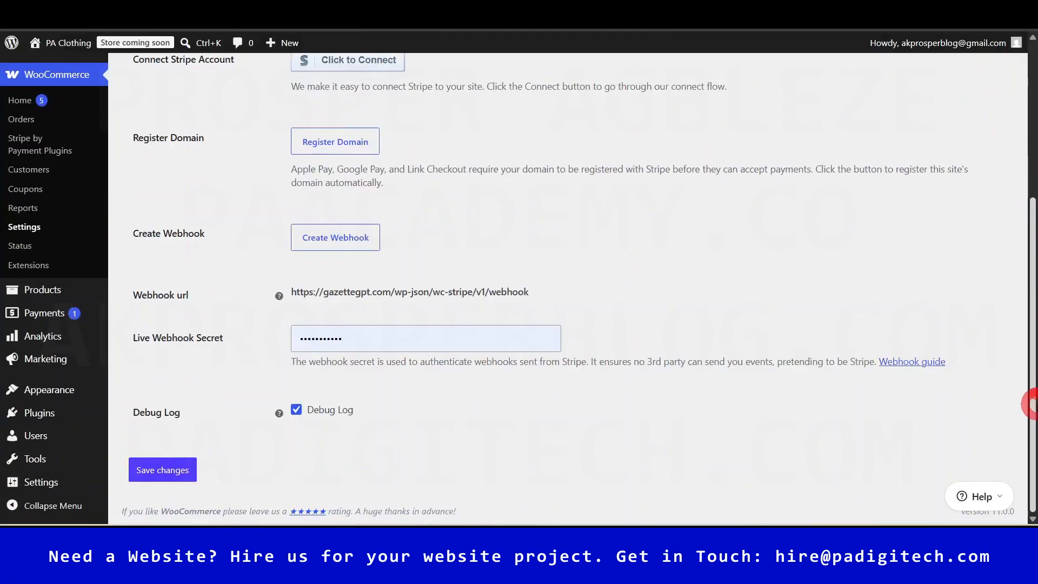
# - Save the Live settings and try connecting the Stripe account, which gets denied
pyautogui.click(163, 469)
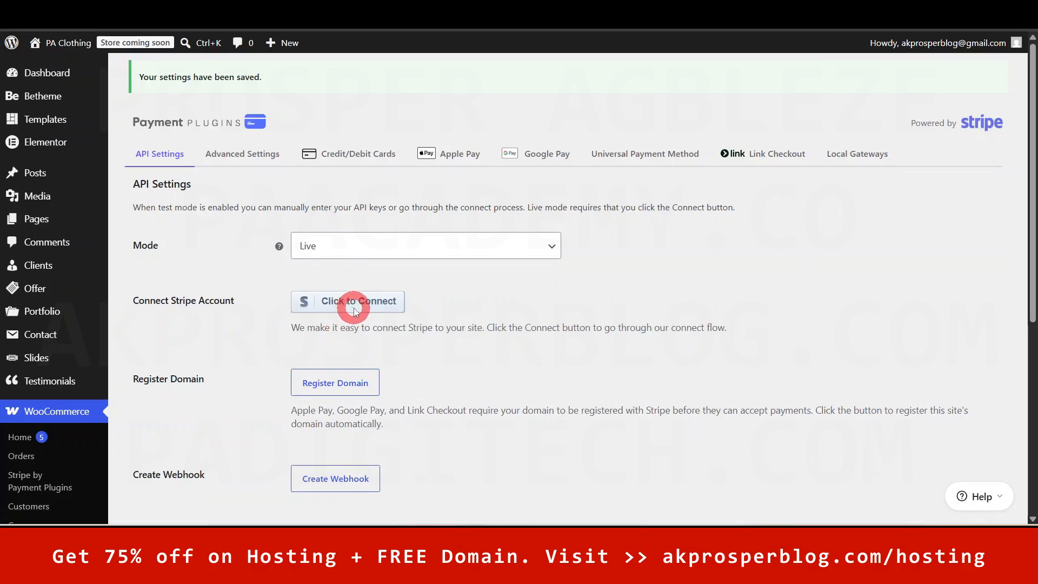
pyautogui.click(354, 308)
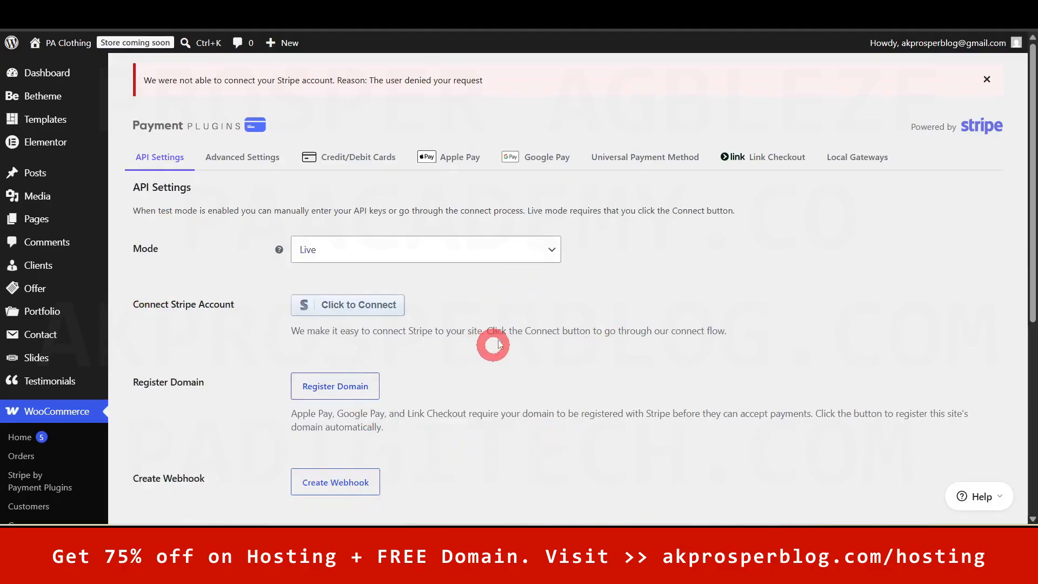
pyautogui.moveTo(1033, 167); pyautogui.dragTo(1033, 324)
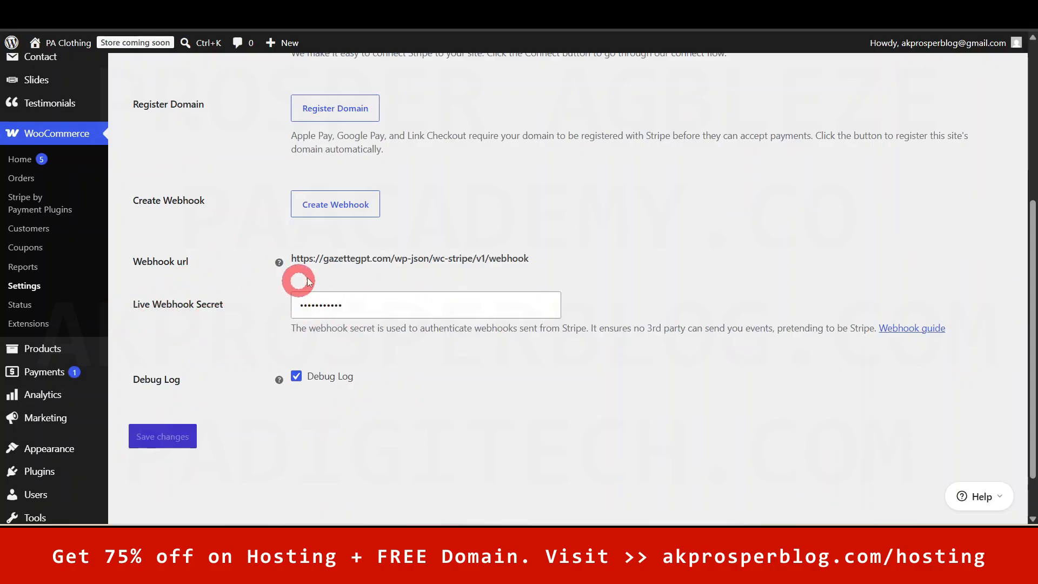
# - Set the Stripe Mode back to Test and save the API settings
pyautogui.scroll(1, 671, 308)
pyautogui.scroll(4, 1033, 336)
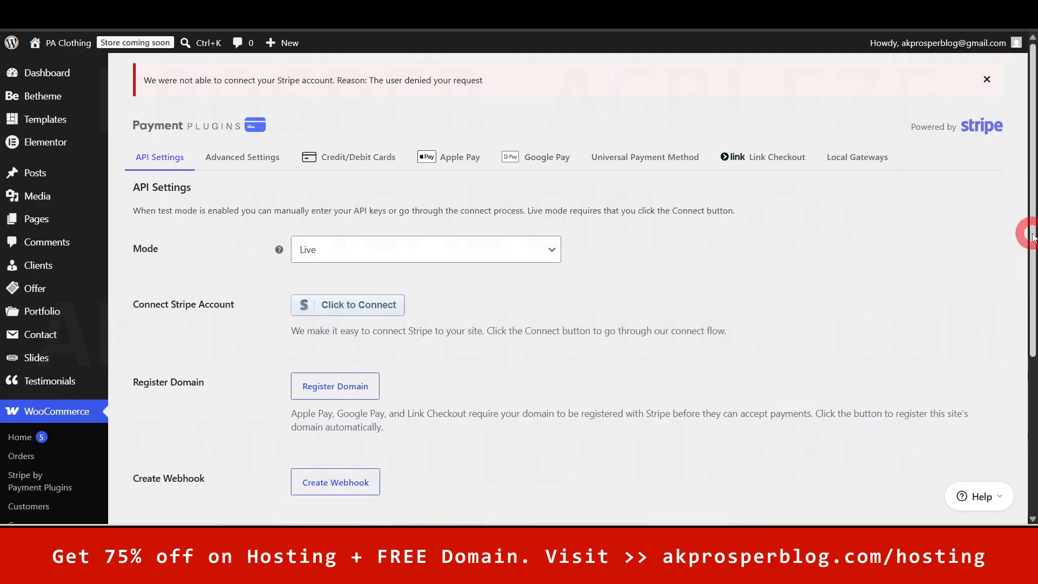
pyautogui.scroll(-1, 1027, 271)
pyautogui.click(379, 197)
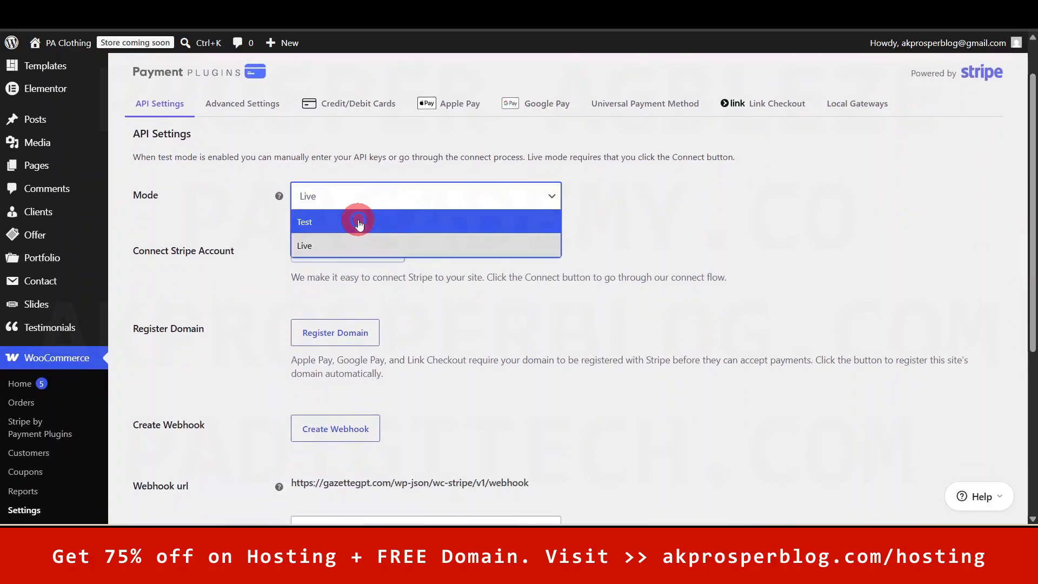
pyautogui.click(358, 222)
pyautogui.moveTo(1032, 252); pyautogui.dragTo(1032, 449)
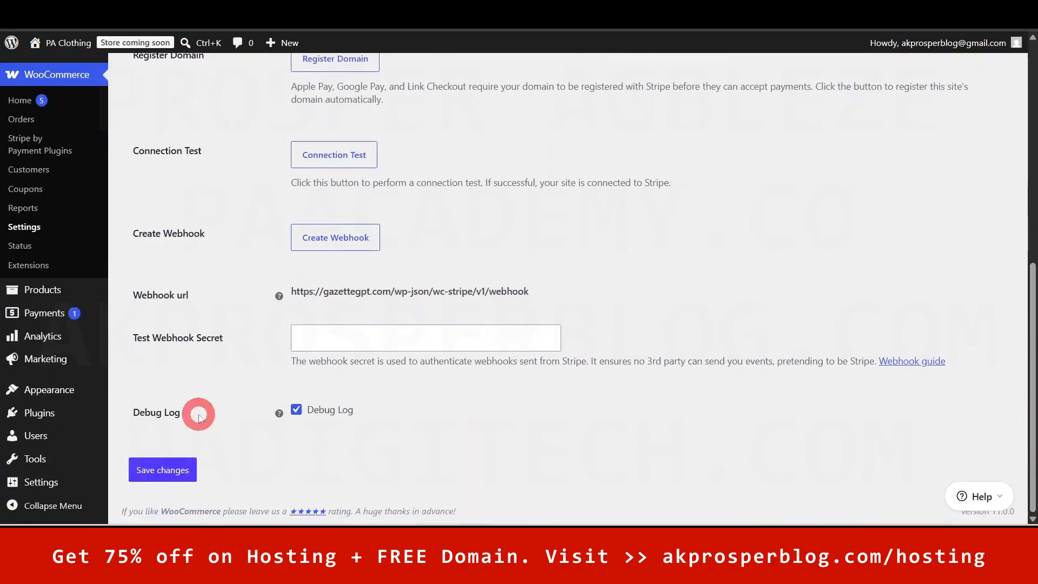
pyautogui.click(159, 469)
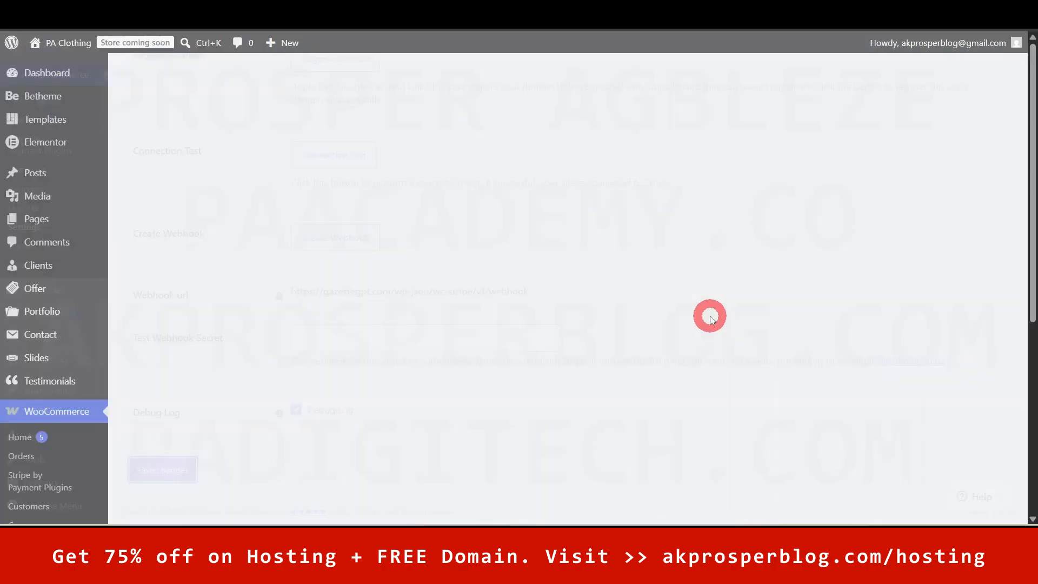
pyautogui.moveTo(1026, 196); pyautogui.dragTo(1029, 334)
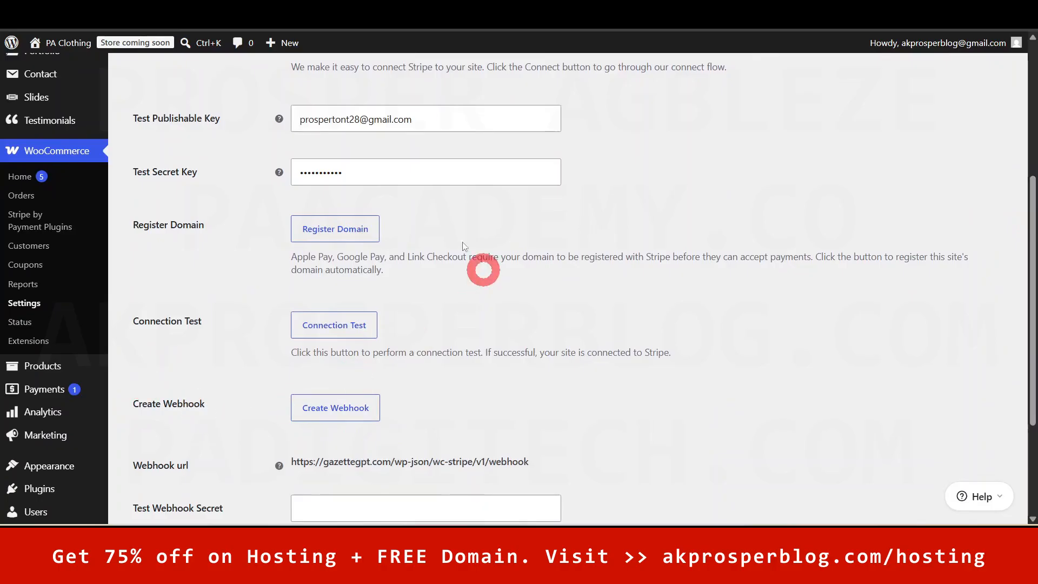
# - Open WooCommerce Settings on the Accounts & Privacy tab
pyautogui.click(21, 306)
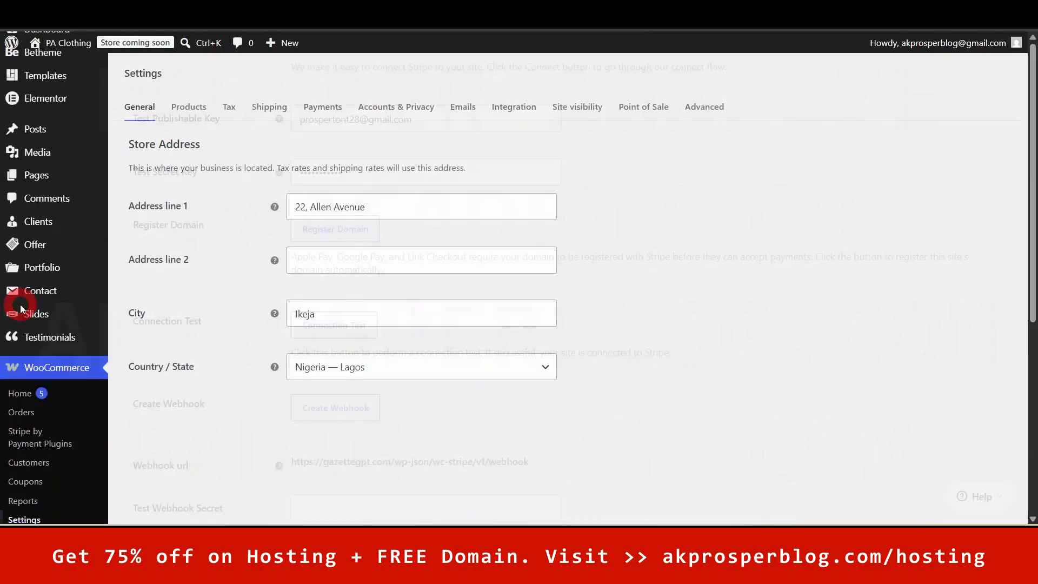
pyautogui.click(323, 105)
pyautogui.click(408, 108)
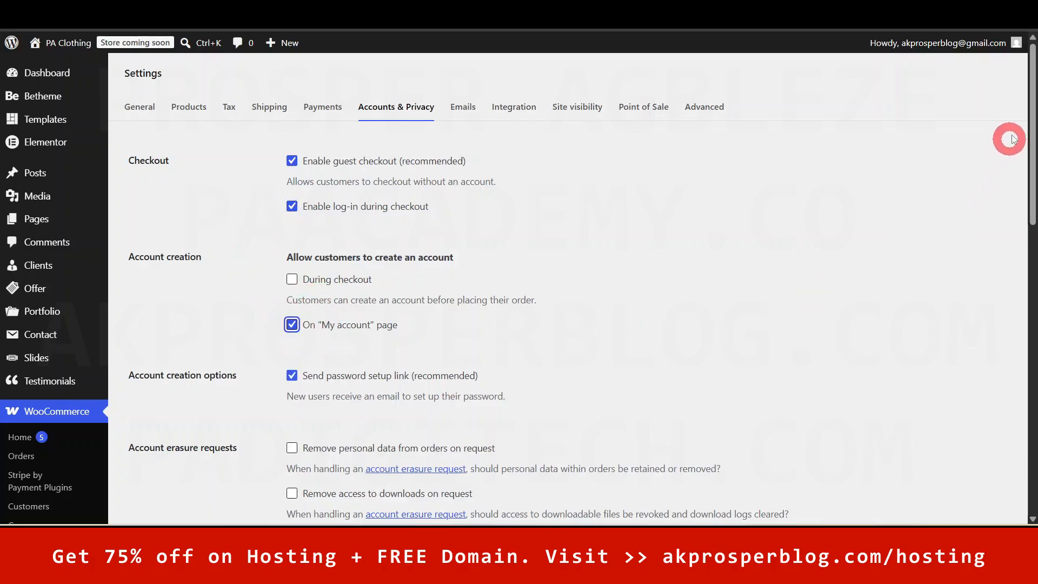
pyautogui.moveTo(1030, 100); pyautogui.dragTo(1030, 281)
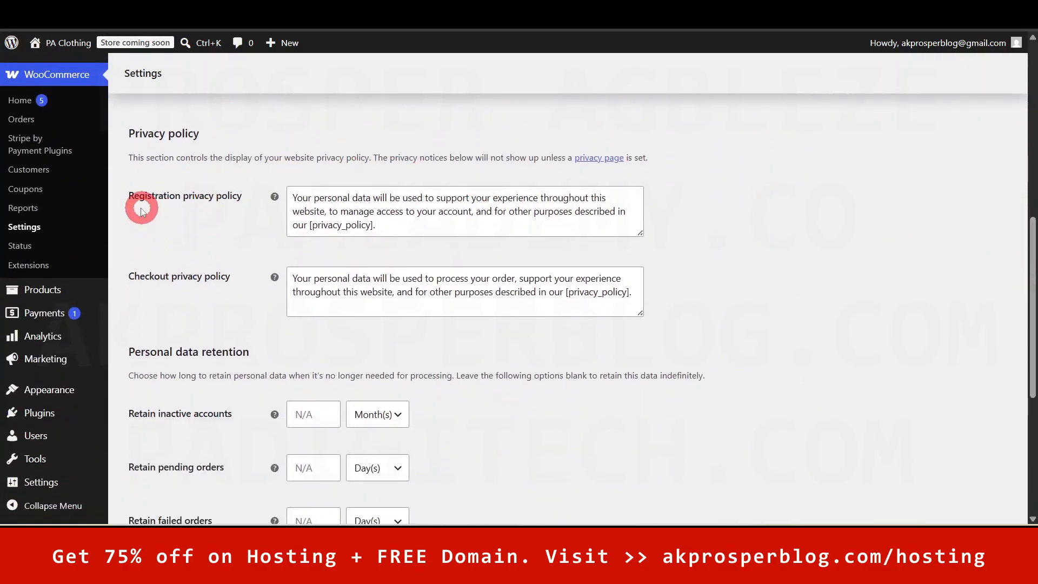
# - Review the registration and checkout privacy policy texts
pyautogui.moveTo(314, 204); pyautogui.dragTo(558, 212)
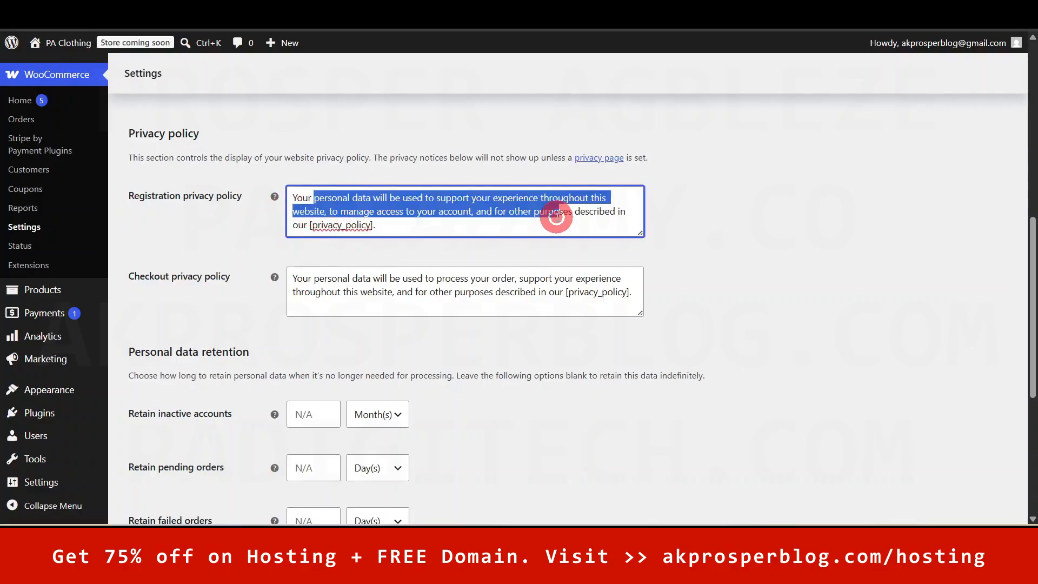
pyautogui.click(496, 210)
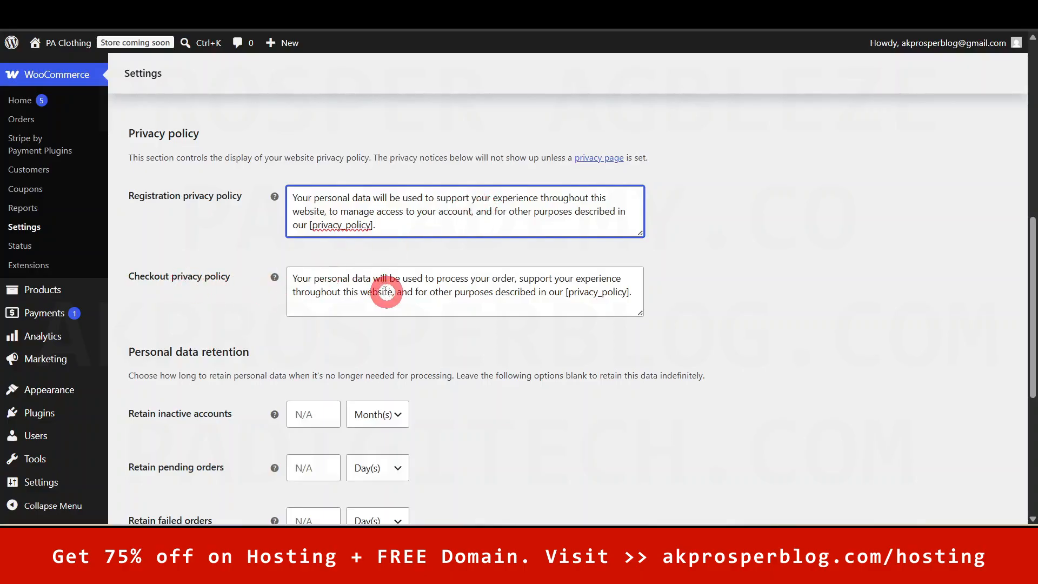
pyautogui.moveTo(353, 279); pyautogui.dragTo(574, 292)
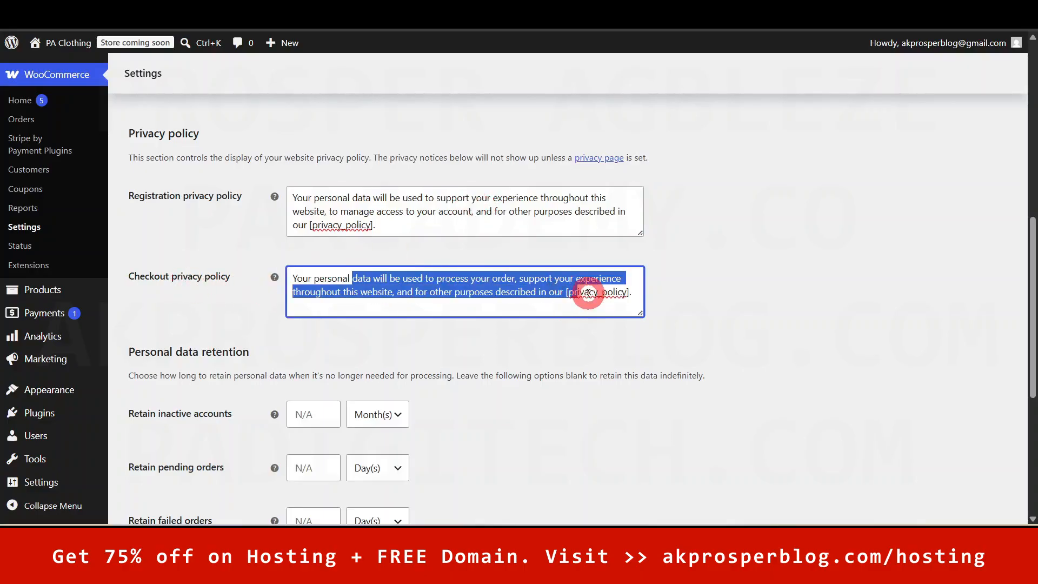
pyautogui.click(588, 294)
pyautogui.click(488, 251)
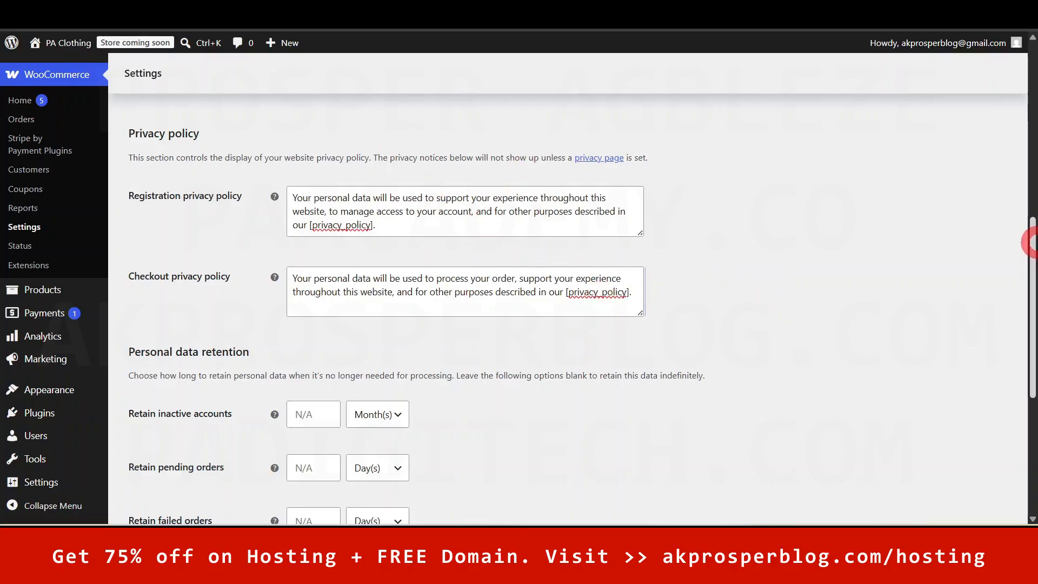
pyautogui.moveTo(1031, 254); pyautogui.dragTo(1031, 337)
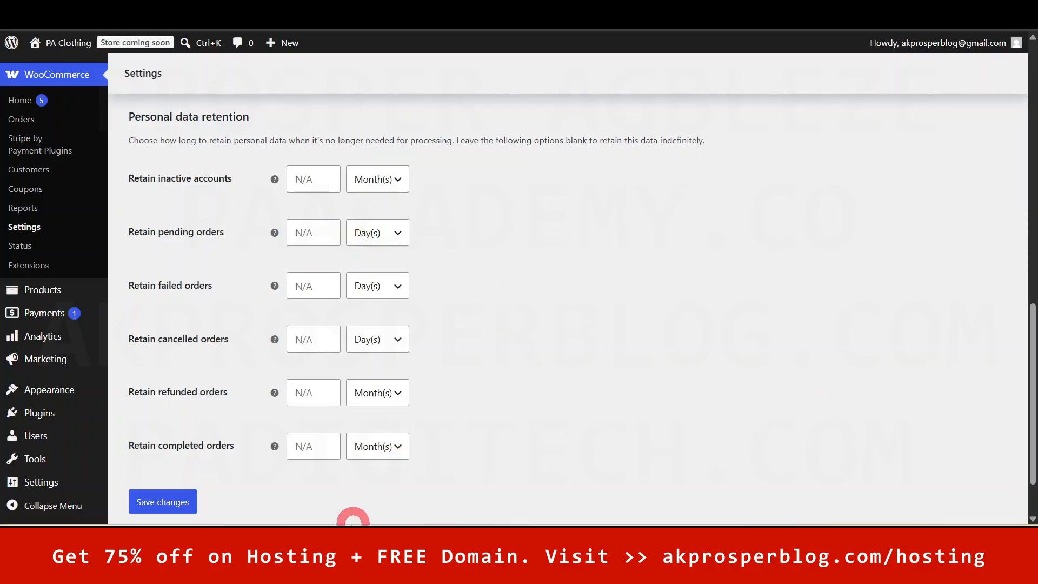
# - Save the Accounts & Privacy settings
pyautogui.click(151, 502)
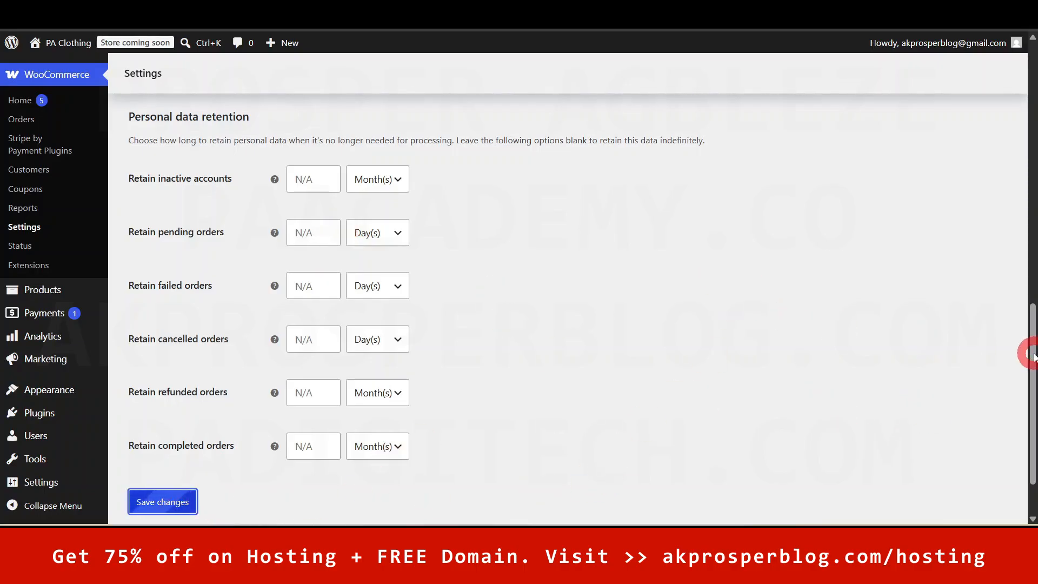
pyautogui.scroll(-10, 1033, 352)
pyautogui.scroll(10, 1029, 292)
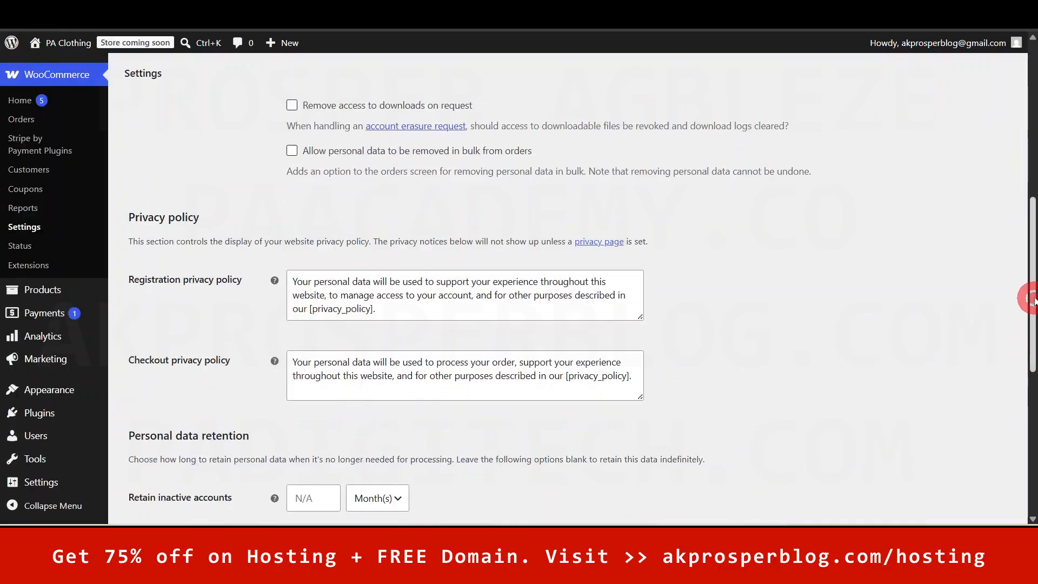
pyautogui.click(461, 108)
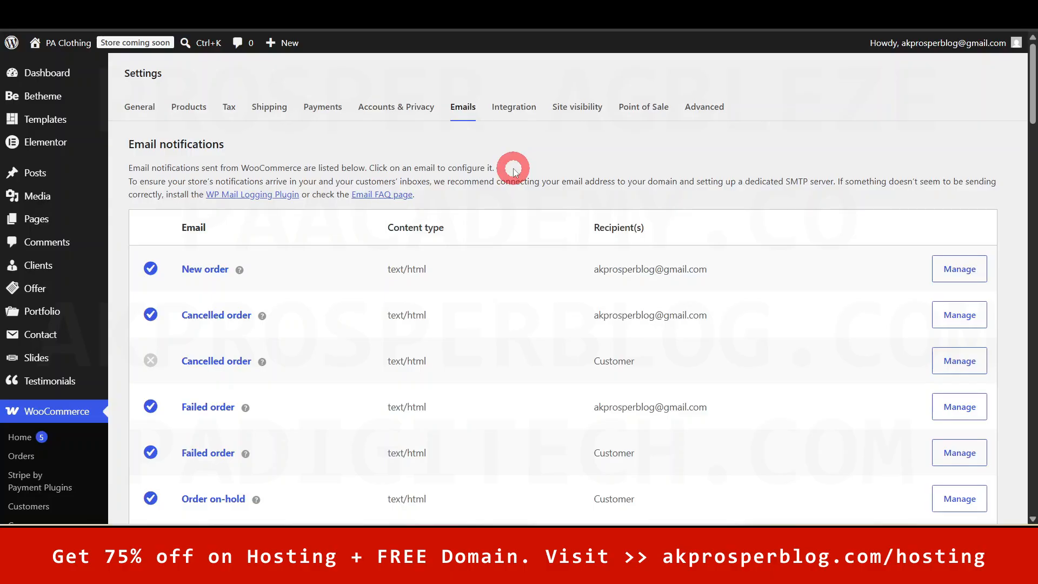
# - Scroll through the Email notifications table to check each email's recipients and status
pyautogui.moveTo(1034, 97)
pyautogui.mouseDown()
pyautogui.moveTo(1032, 199)
pyautogui.moveTo(1033, 102)
pyautogui.mouseUp()
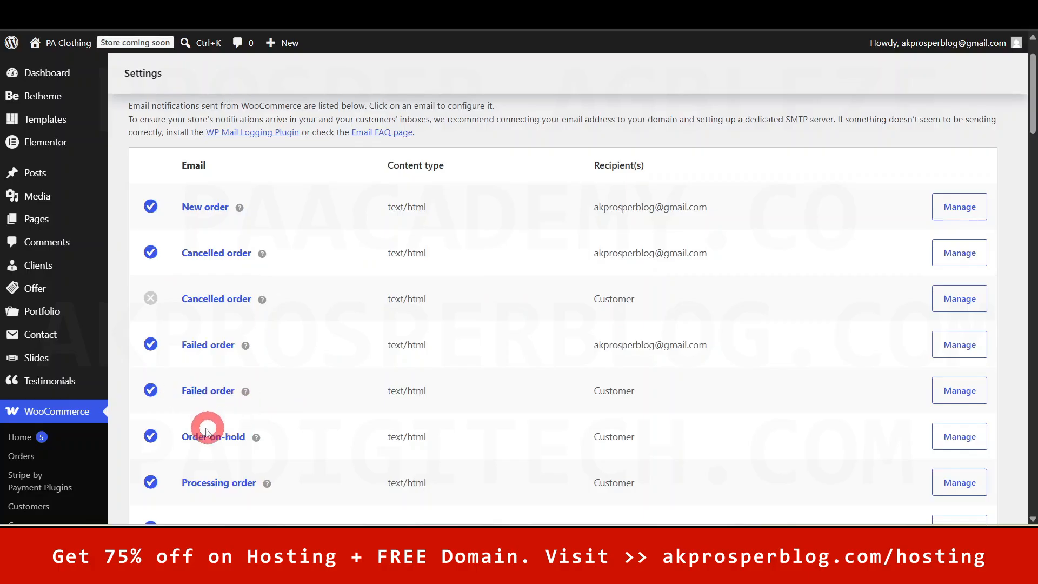
pyautogui.scroll(-2, 621, 416)
pyautogui.scroll(-2, 625, 399)
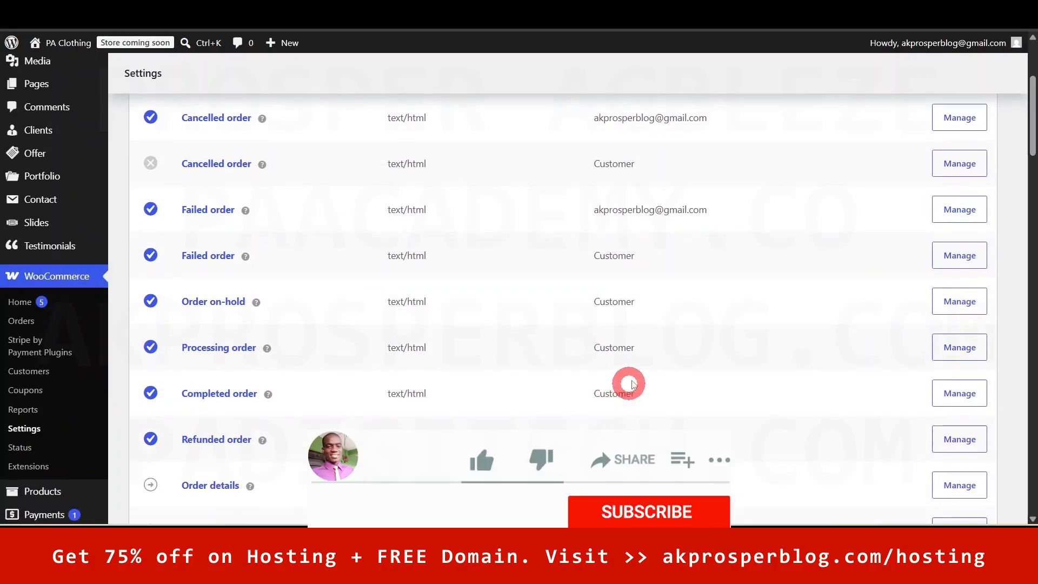
pyautogui.scroll(-3, 590, 398)
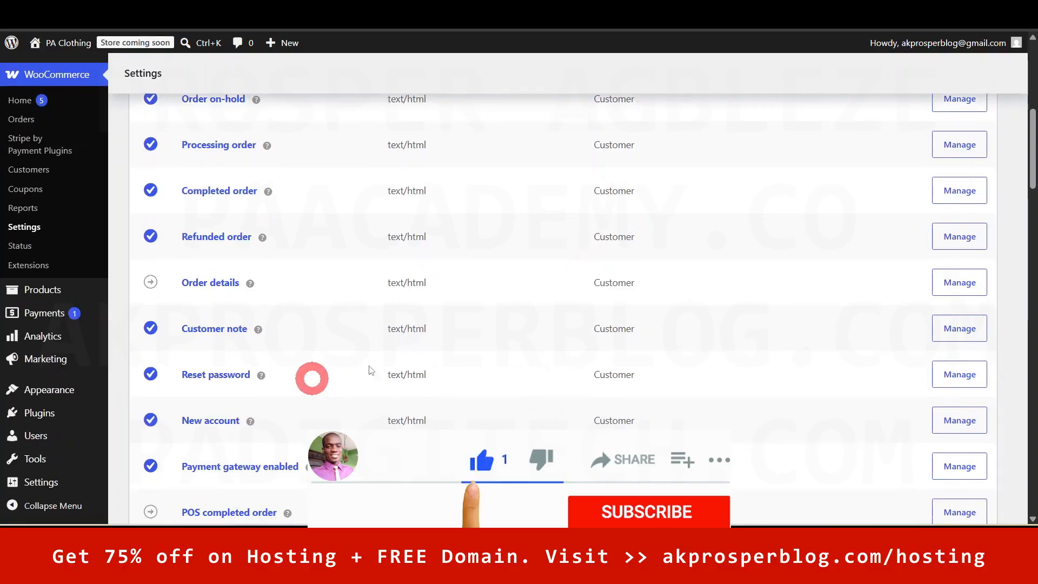
pyautogui.moveTo(1027, 173); pyautogui.dragTo(1031, 98)
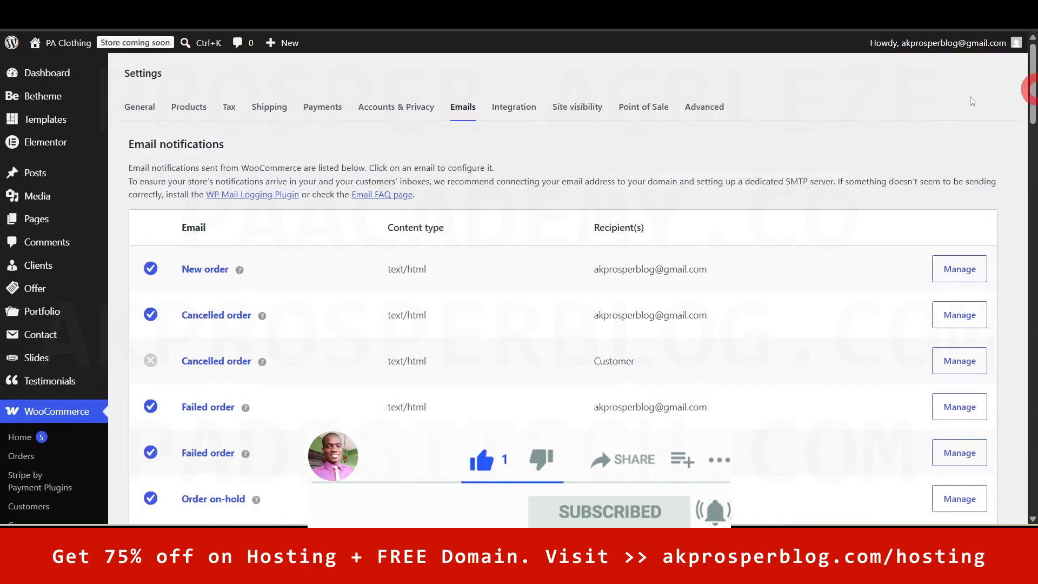
# - Open the New order email settings and scroll down to its email preview
pyautogui.click(956, 268)
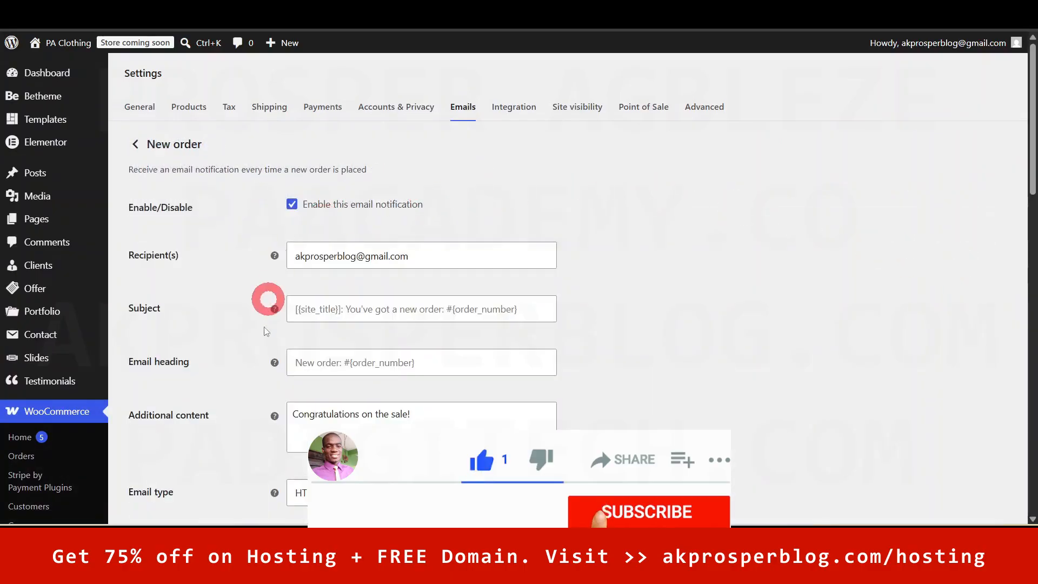
pyautogui.moveTo(1032, 168); pyautogui.dragTo(938, 331)
pyautogui.click(366, 342)
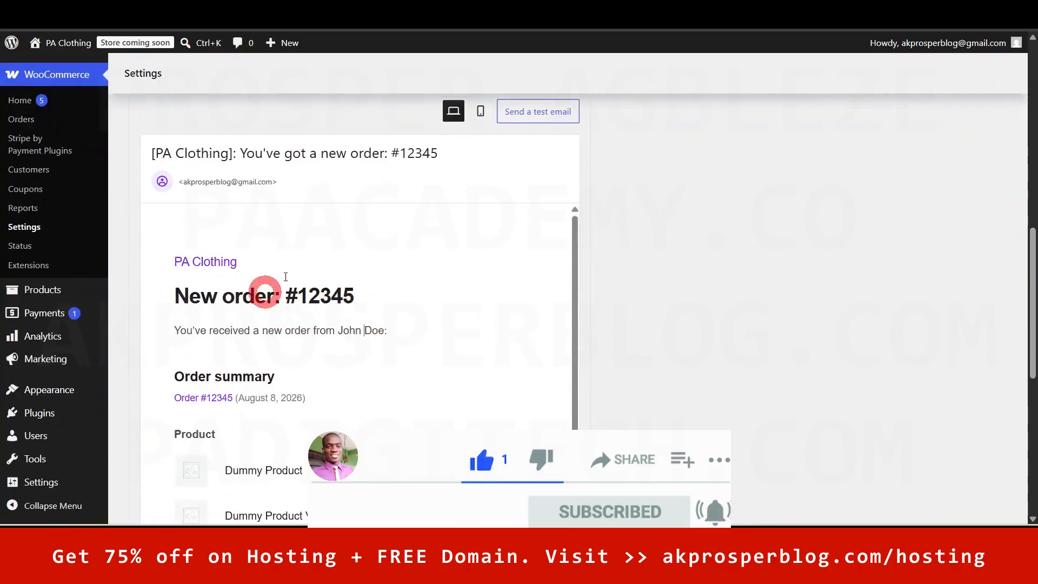
pyautogui.moveTo(1031, 317); pyautogui.dragTo(984, 343)
pyautogui.moveTo(572, 252); pyautogui.dragTo(560, 487)
pyautogui.moveTo(1029, 335); pyautogui.dragTo(1029, 224)
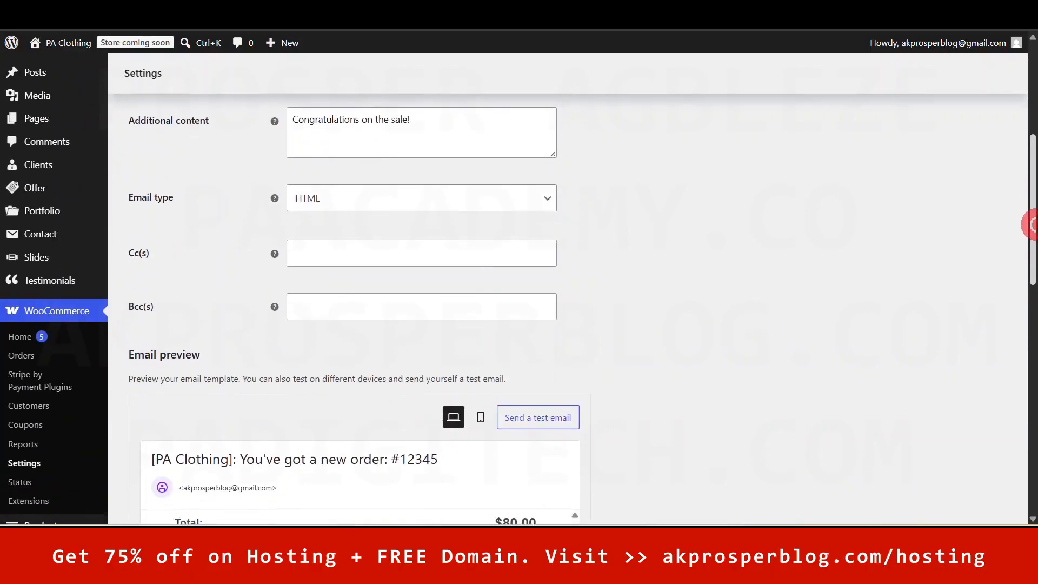
# - Send a test New order email to the admin address and close the form
pyautogui.click(541, 420)
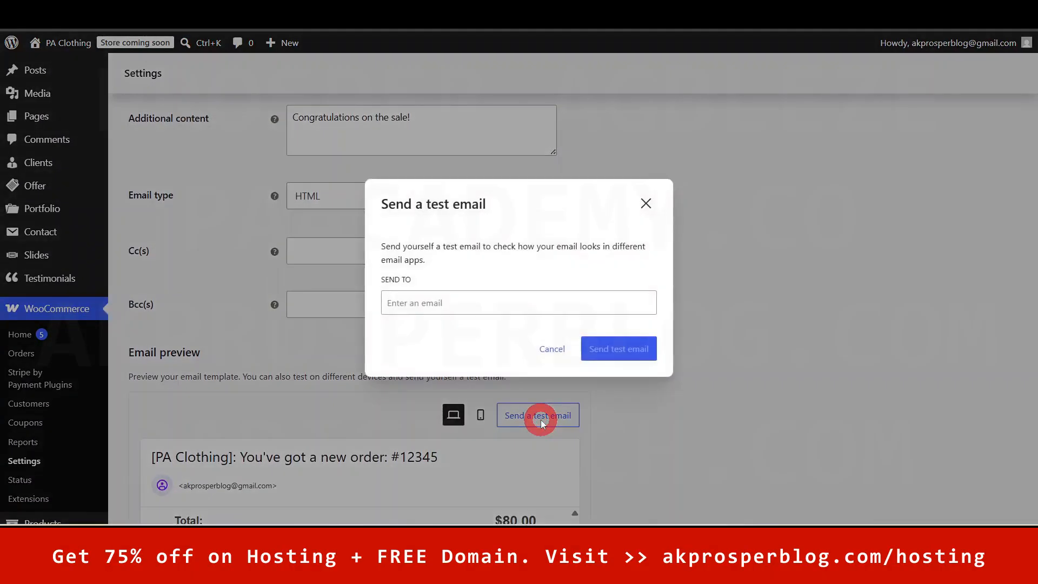
pyautogui.click(529, 303)
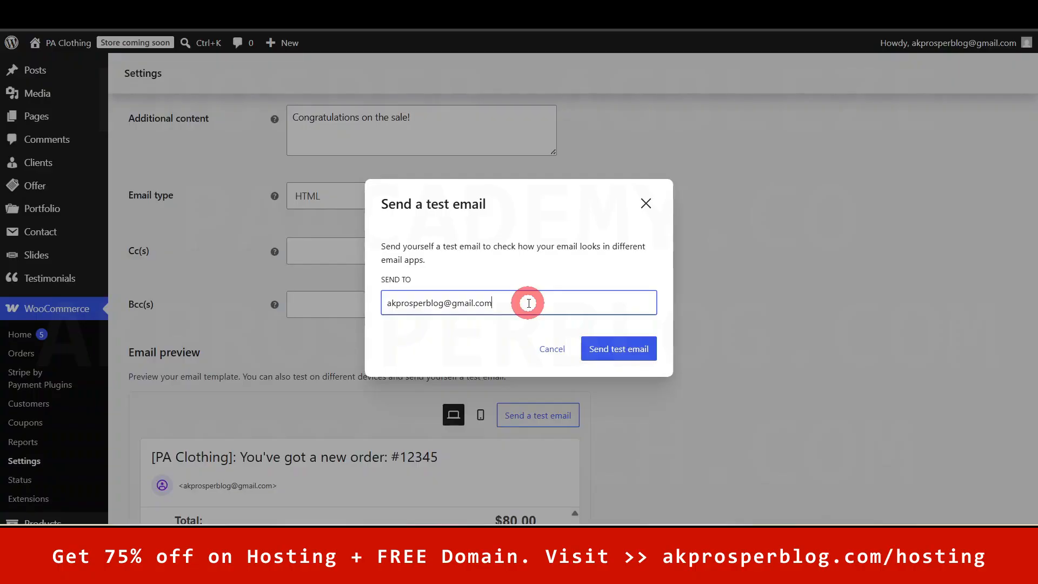
pyautogui.click(630, 349)
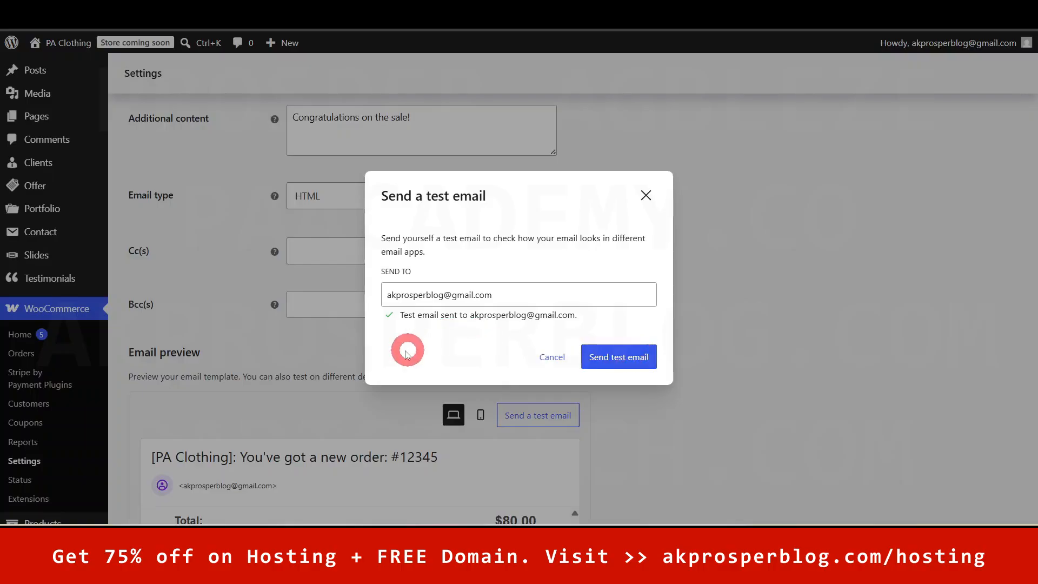
pyautogui.click(646, 195)
pyautogui.moveTo(1032, 172); pyautogui.dragTo(1031, 264)
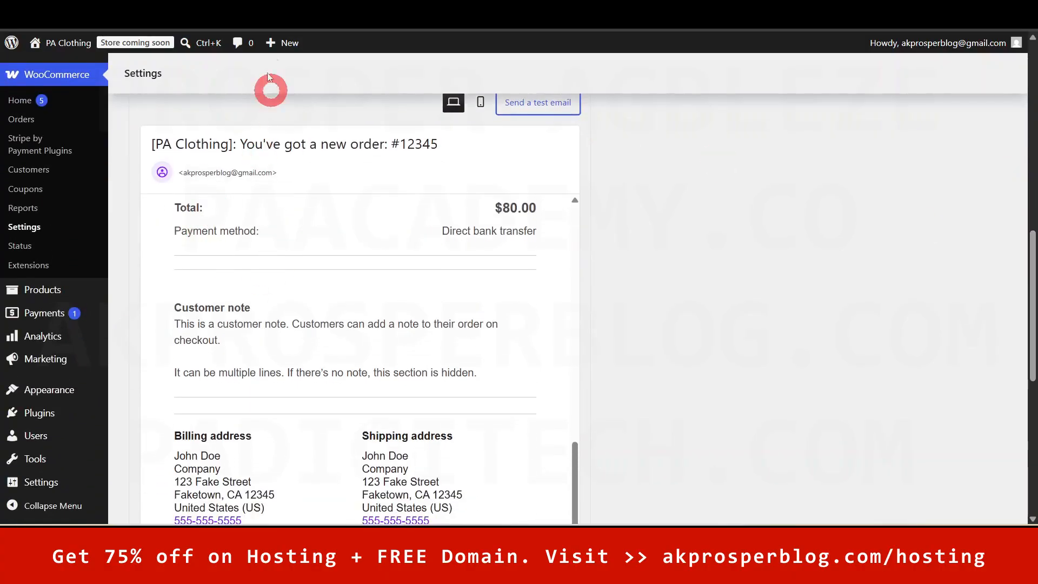
pyautogui.moveTo(1023, 334); pyautogui.dragTo(1025, 101)
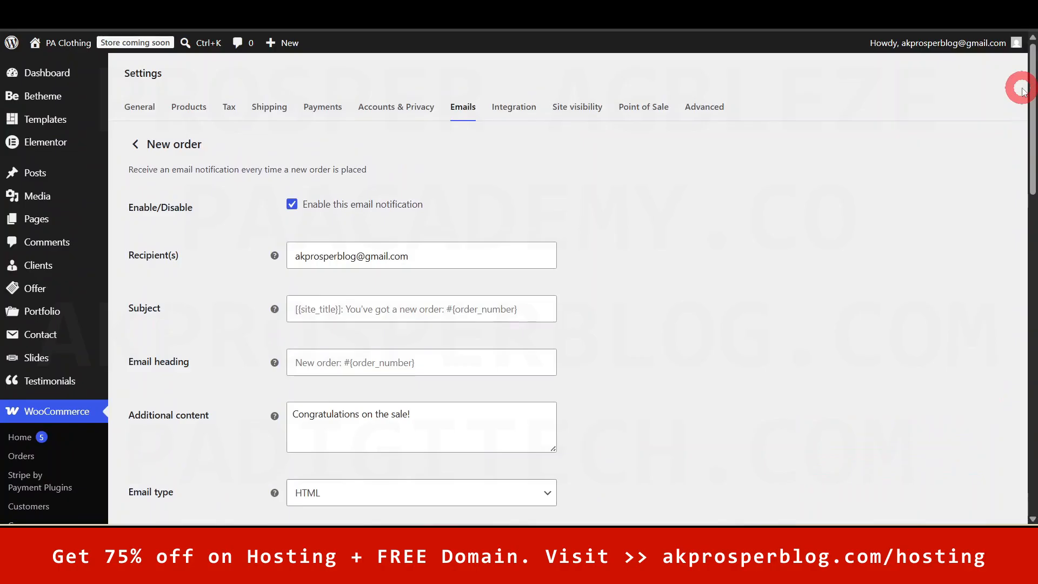
pyautogui.click(137, 143)
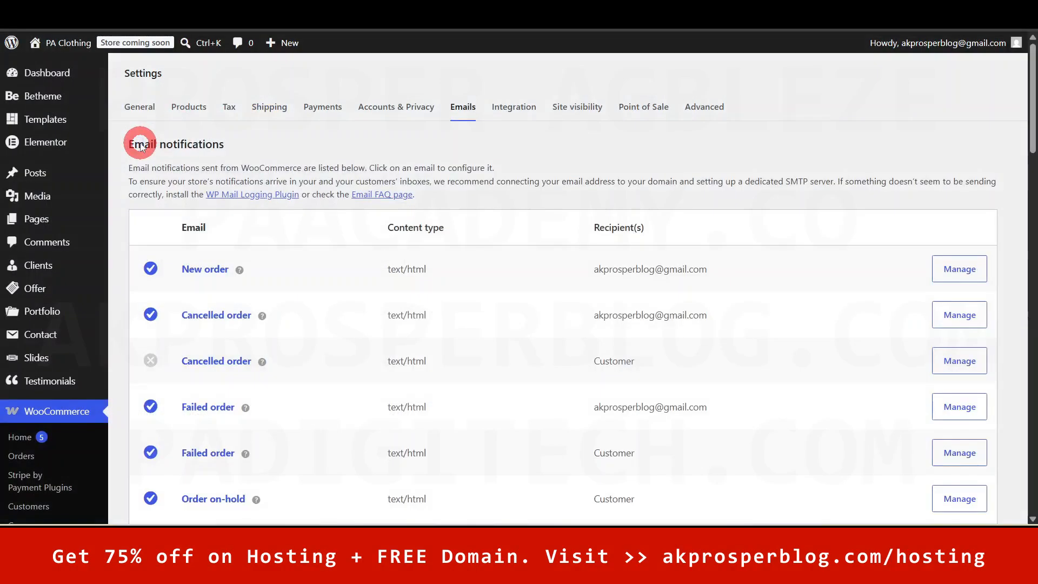
pyautogui.moveTo(1031, 80); pyautogui.dragTo(1032, 221)
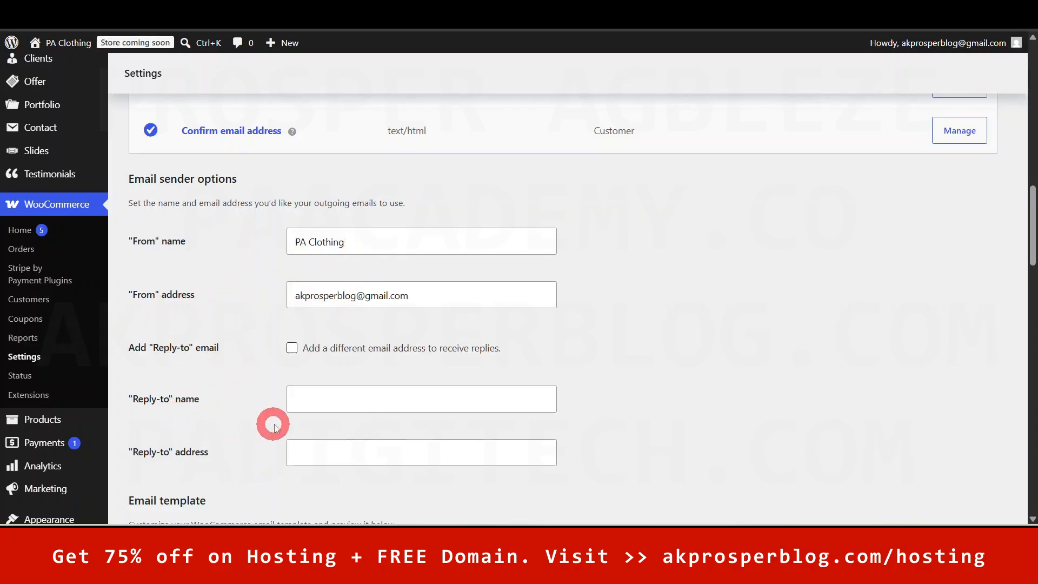
pyautogui.scroll(-1, 420, 460)
pyautogui.scroll(1, 420, 461)
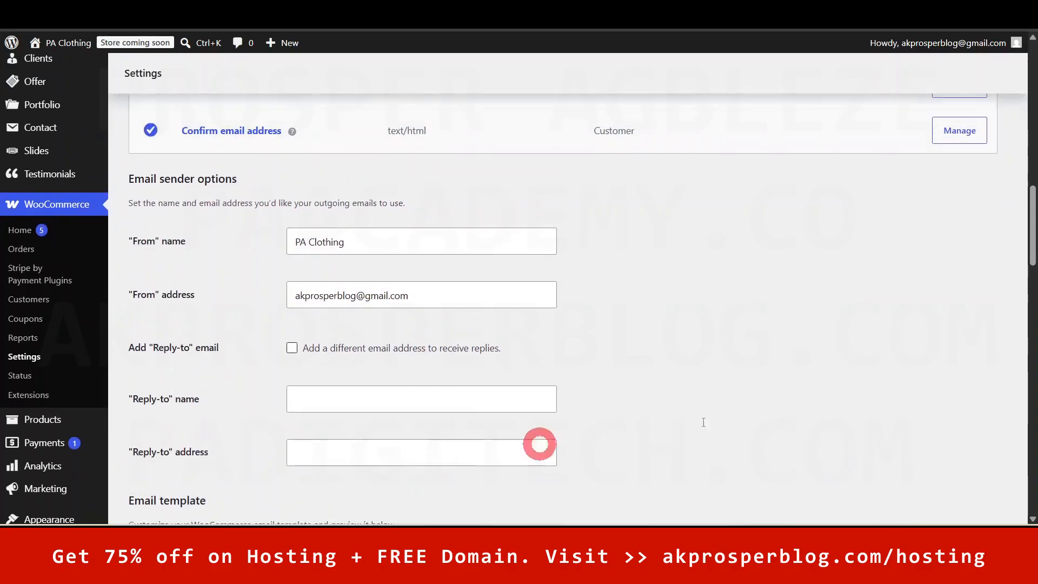
pyautogui.moveTo(1032, 227); pyautogui.dragTo(1032, 283)
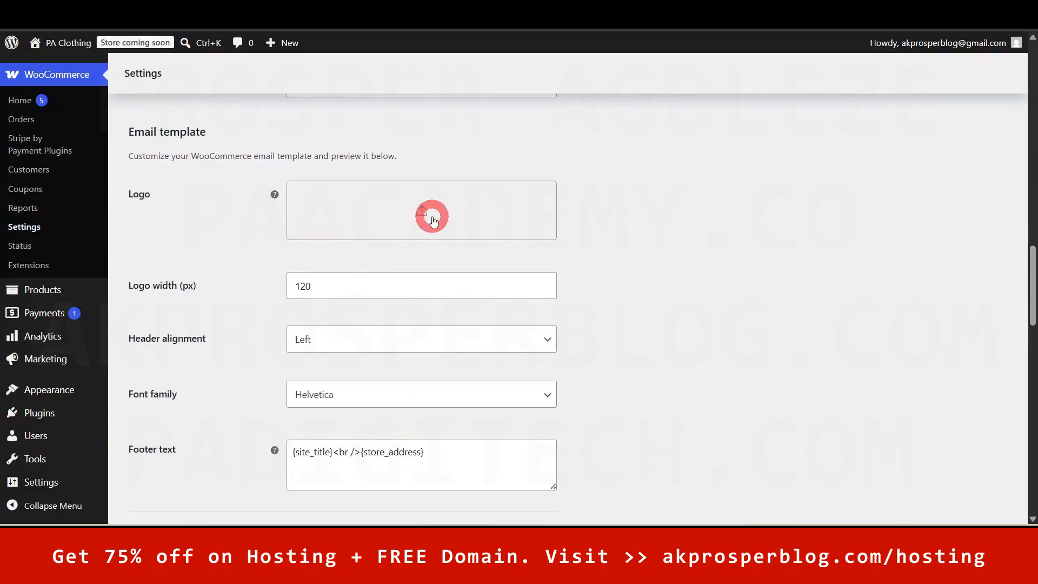
pyautogui.moveTo(1032, 290); pyautogui.dragTo(1033, 354)
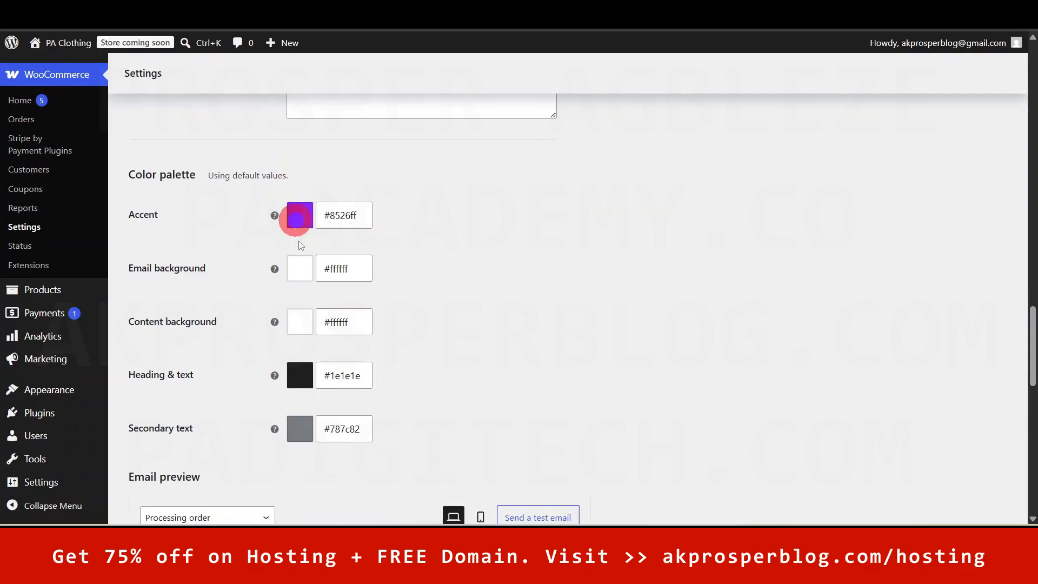
pyautogui.moveTo(1032, 350); pyautogui.dragTo(1033, 70)
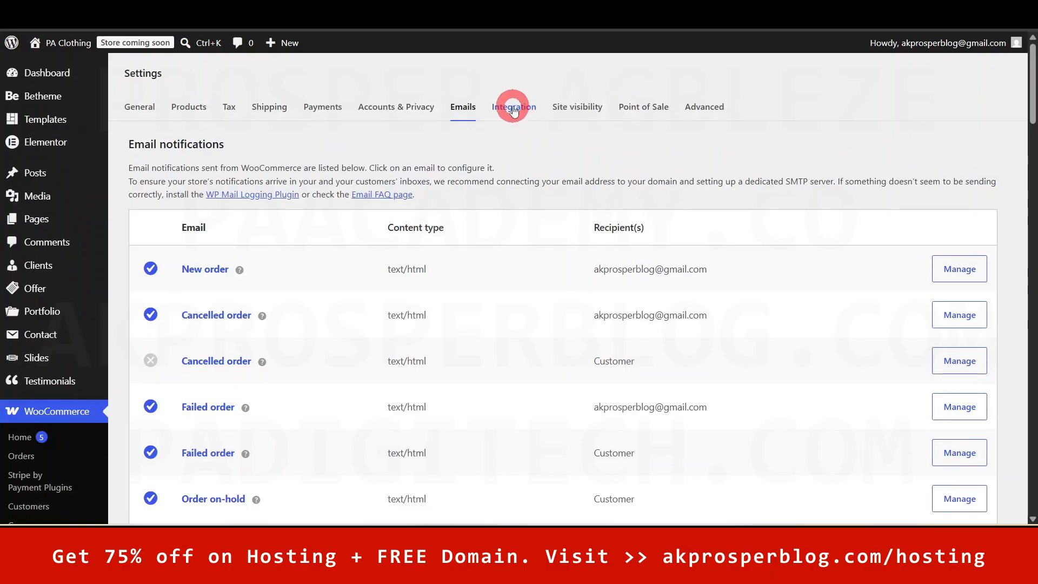
# - Set the store's site visibility to Live under Integration settings and save the change
pyautogui.click(514, 111)
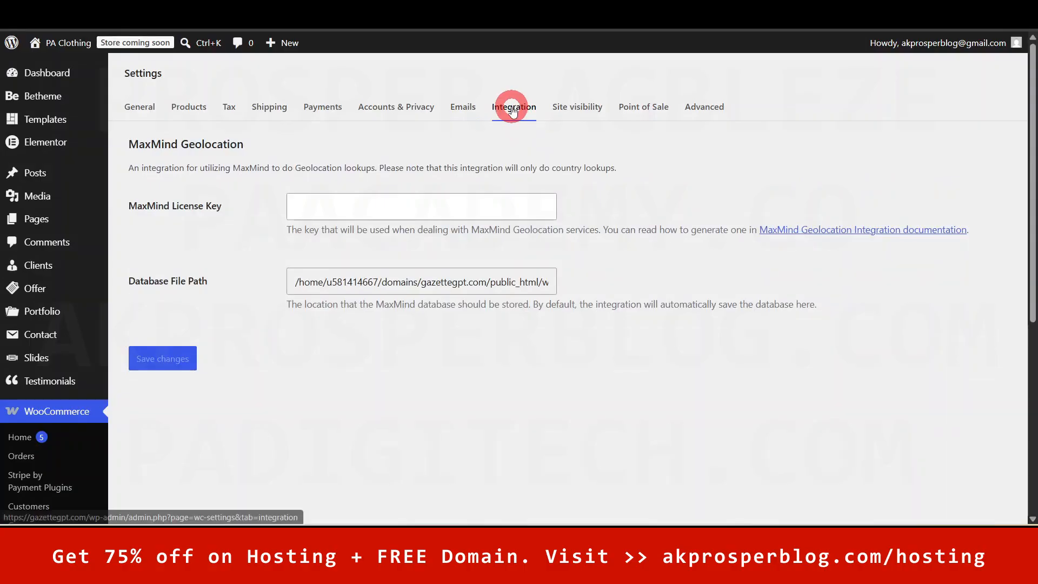
pyautogui.click(585, 107)
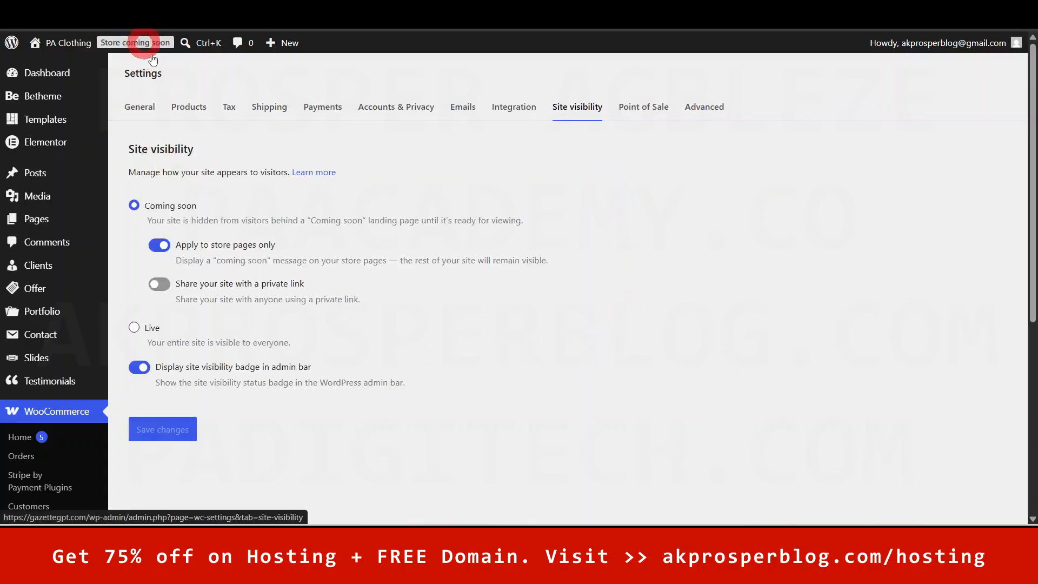
pyautogui.click(135, 328)
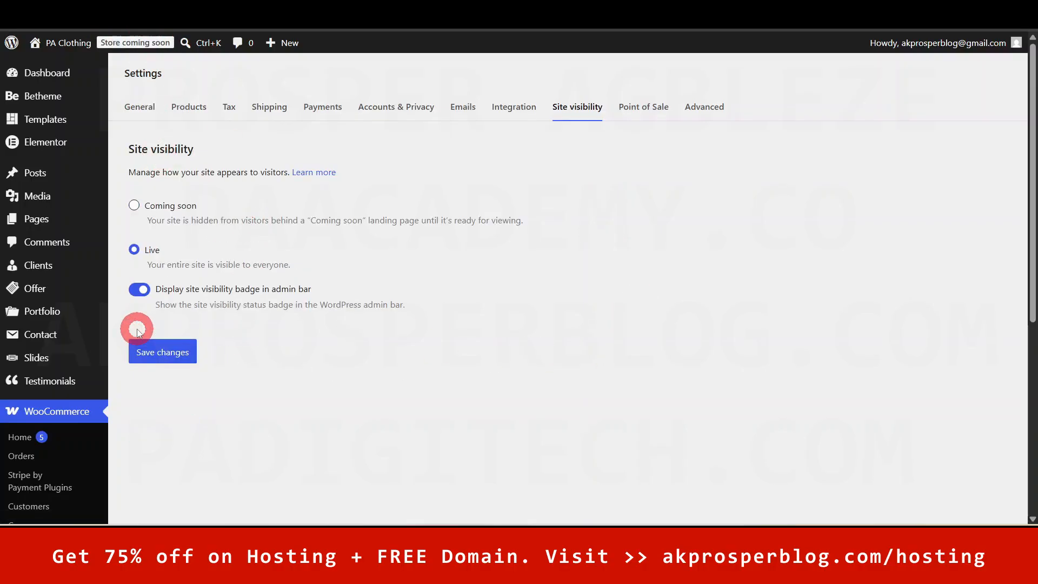
pyautogui.click(155, 354)
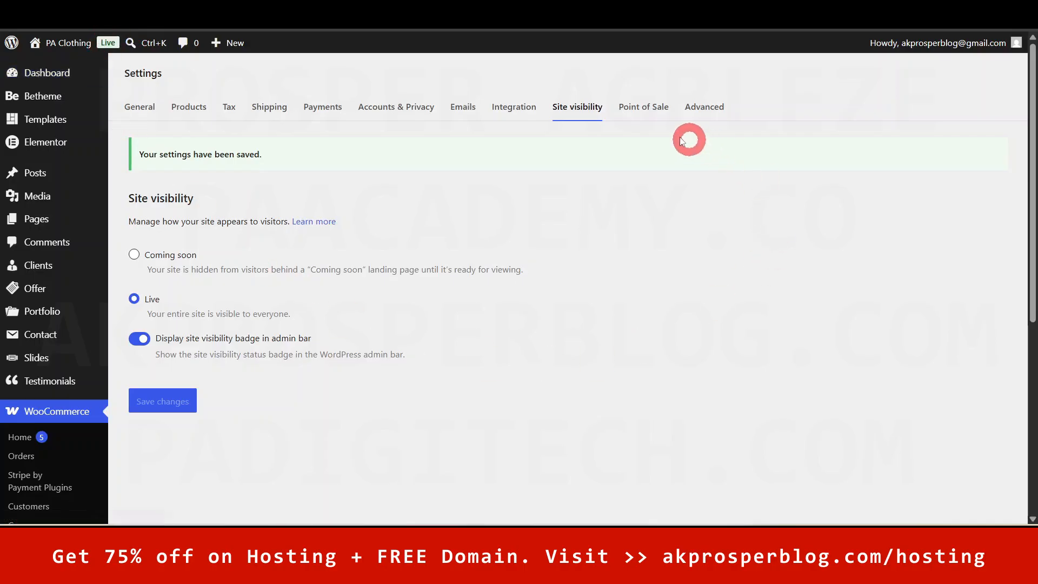
pyautogui.click(649, 117)
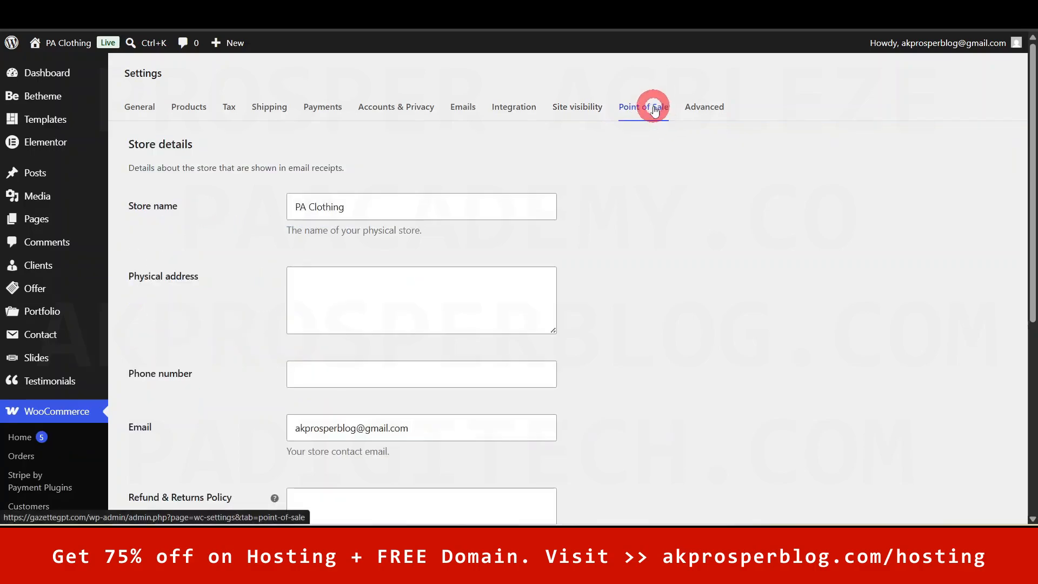
# - Review the Point of Sale store email and refund policy fields, leaving both unchanged
pyautogui.moveTo(1032, 188); pyautogui.dragTo(887, 231)
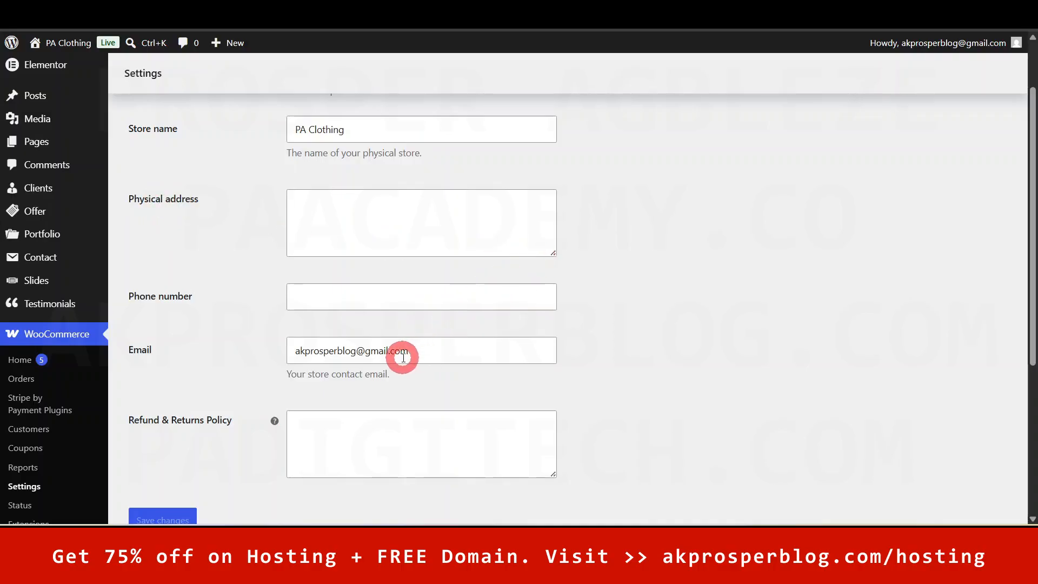
pyautogui.click(420, 350)
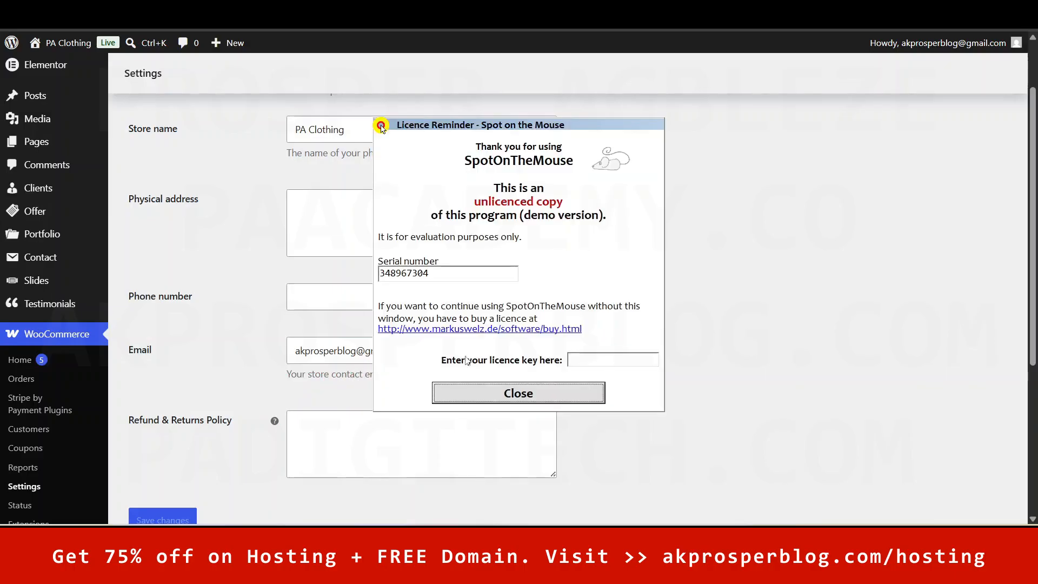
pyautogui.click(533, 389)
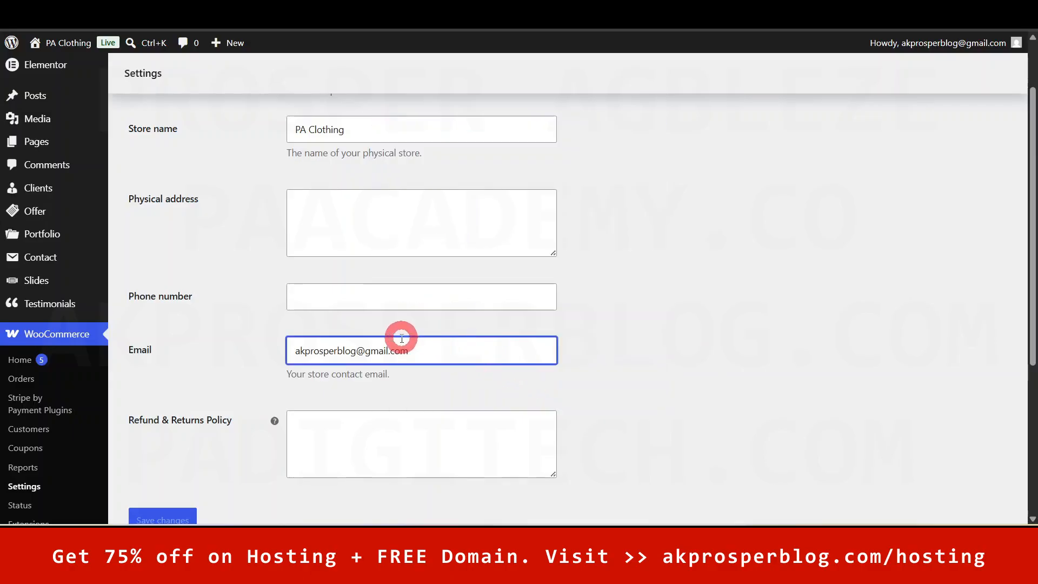
pyautogui.click(668, 322)
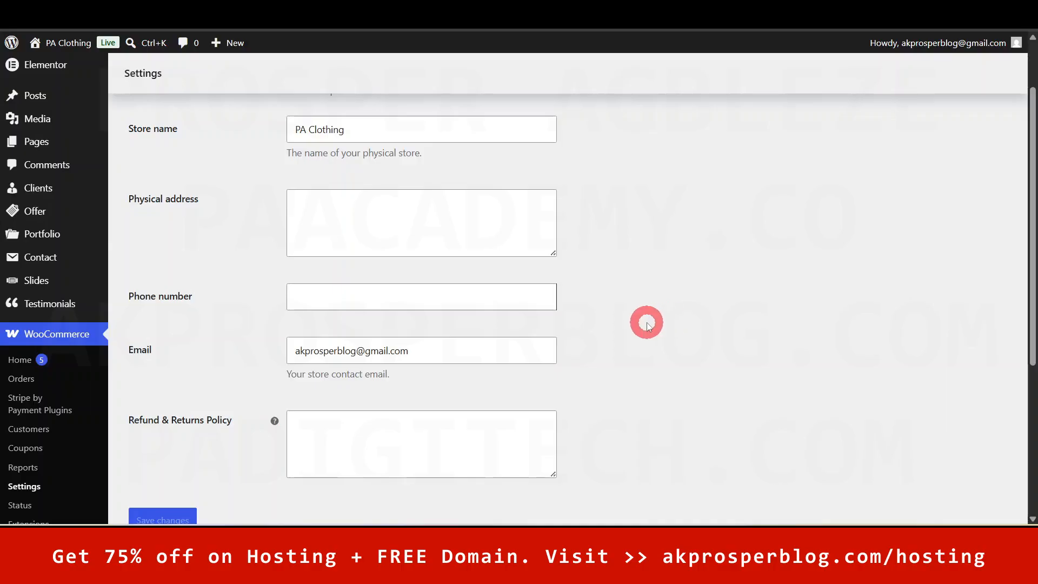
pyautogui.click(314, 439)
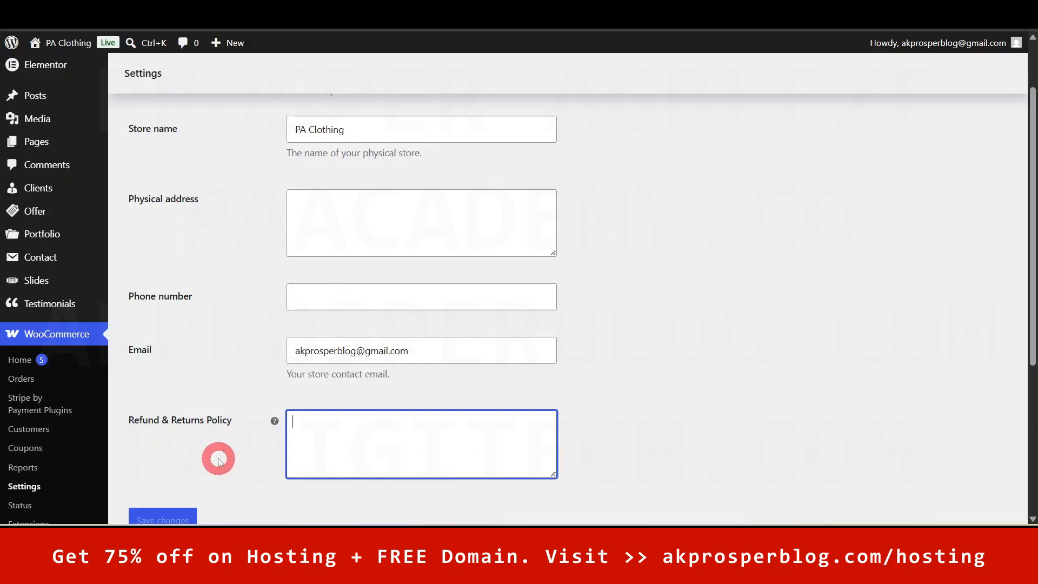
pyautogui.click(560, 389)
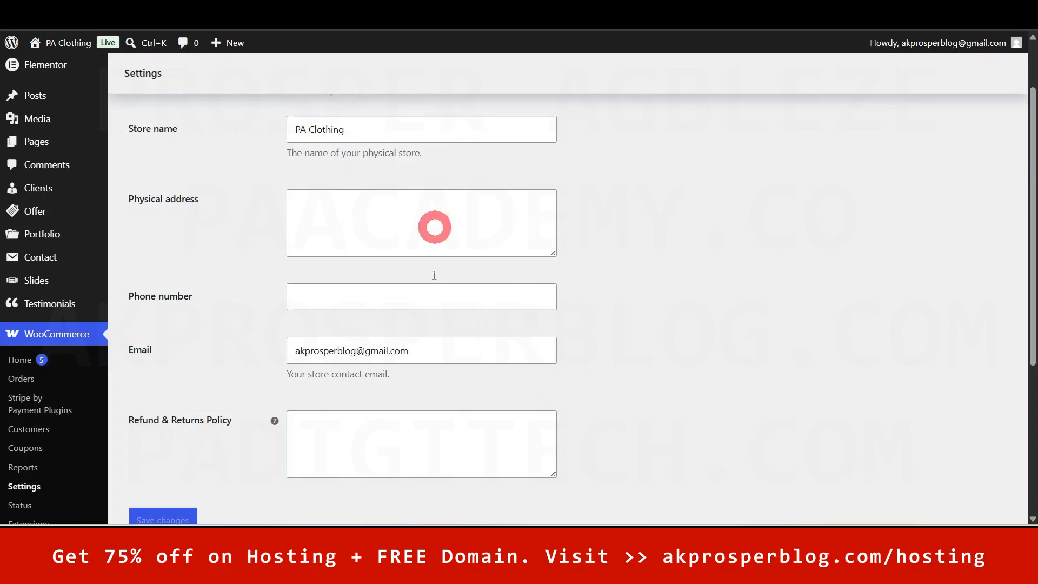
pyautogui.scroll(2, 1022, 270)
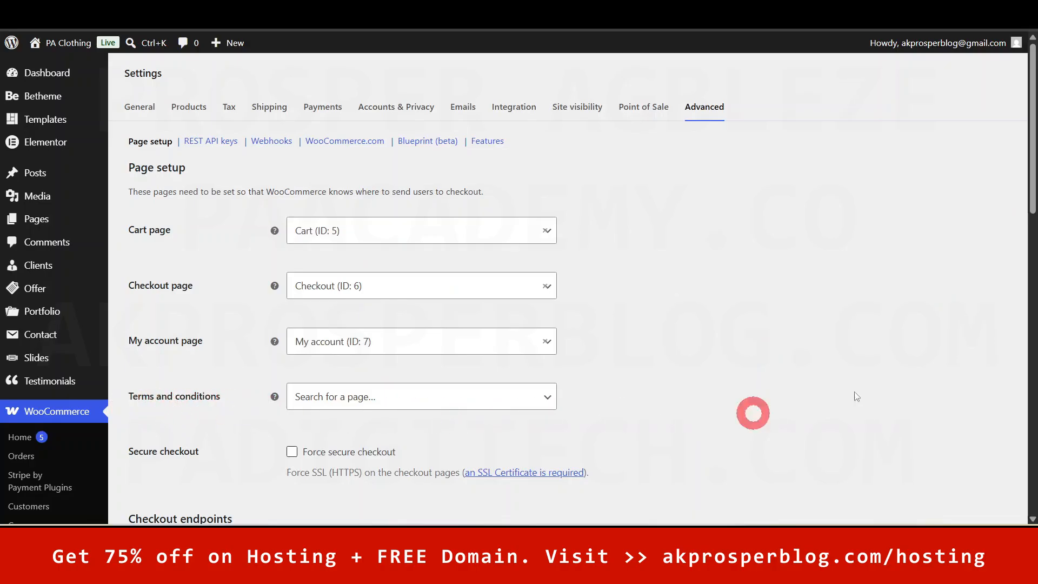
# - Close the Terms and conditions page list without choosing a page, then return to Dashboard
pyautogui.scroll(-1, 1032, 165)
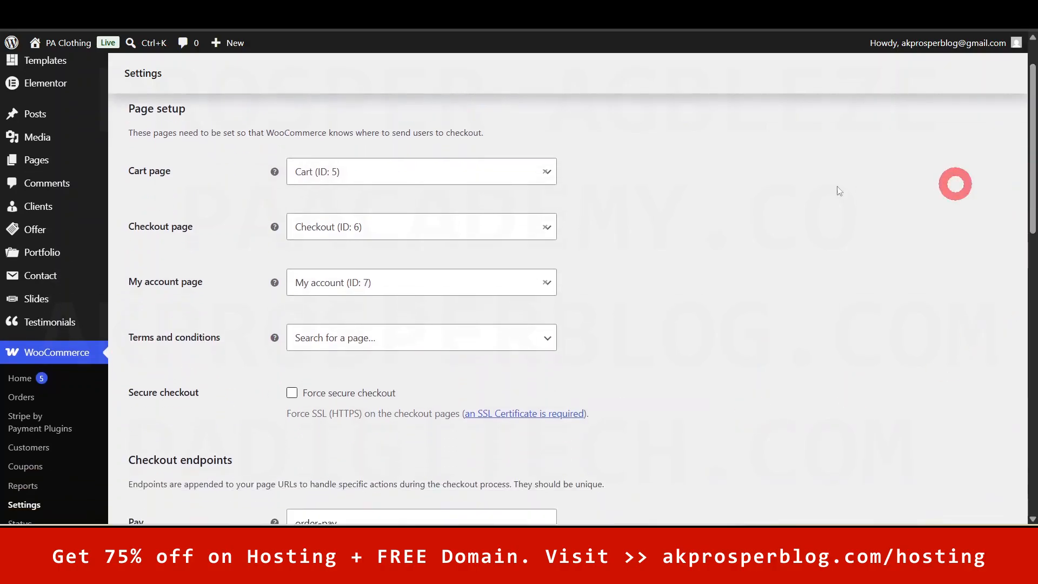
pyautogui.click(527, 338)
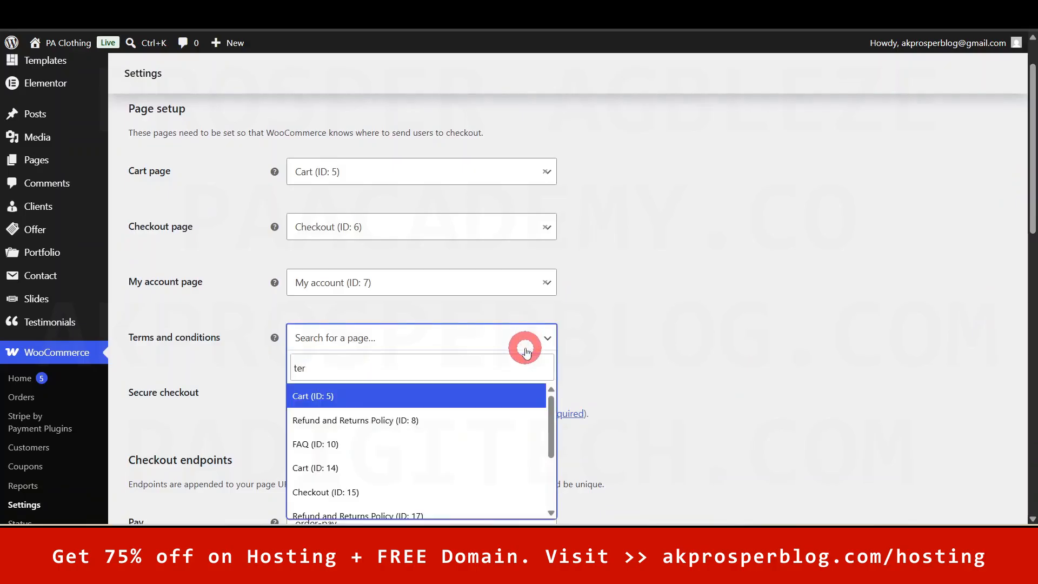
pyautogui.scroll(-3, 519, 406)
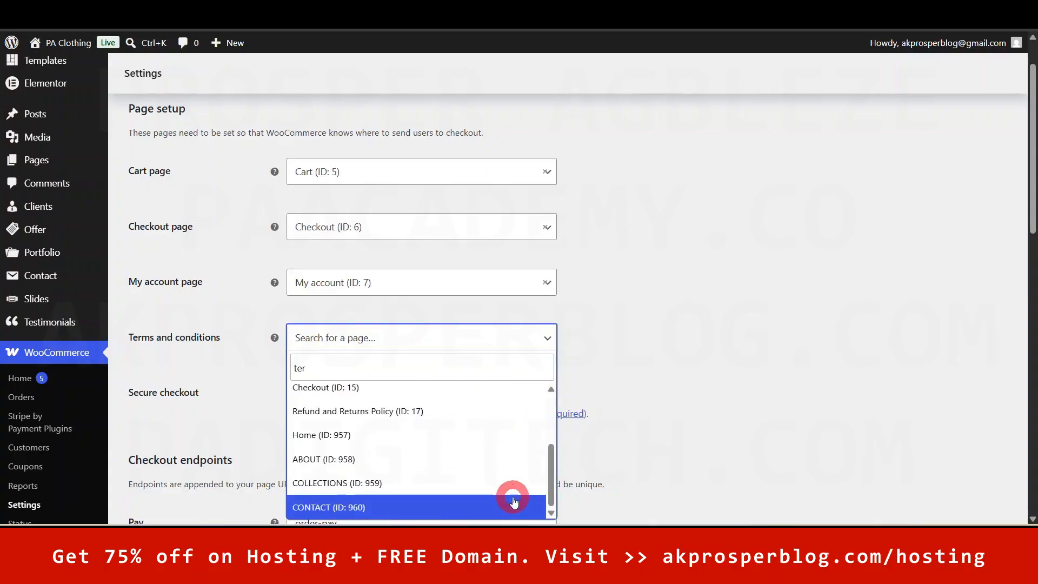
pyautogui.click(667, 329)
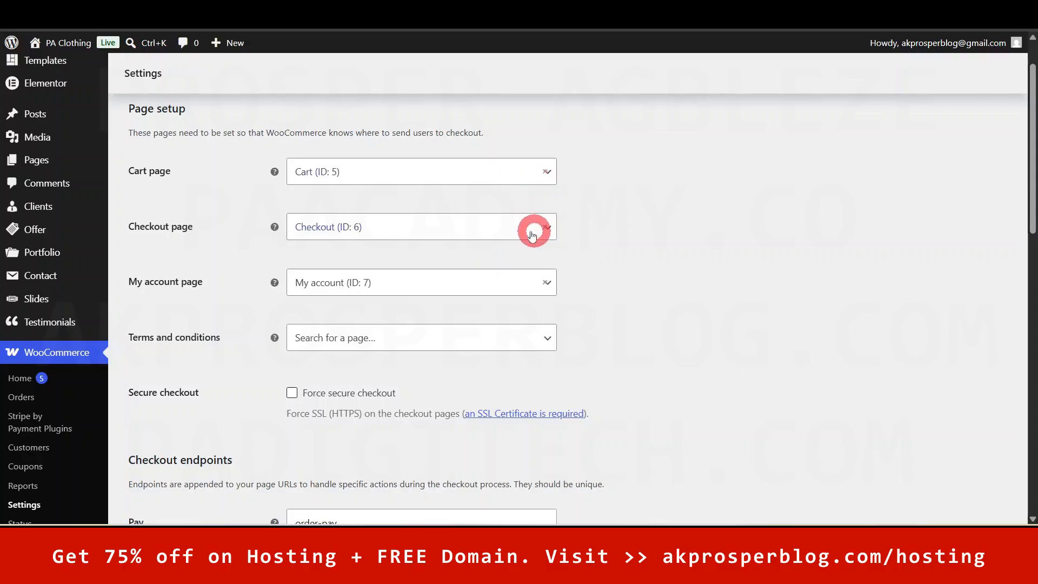
pyautogui.moveTo(1031, 165); pyautogui.dragTo(1027, 116)
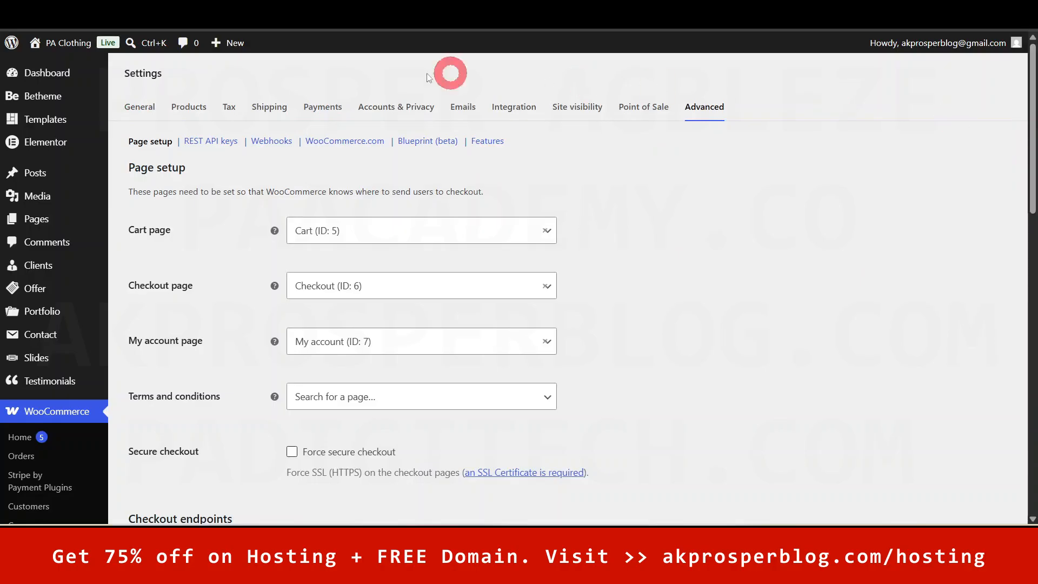
pyautogui.click(63, 73)
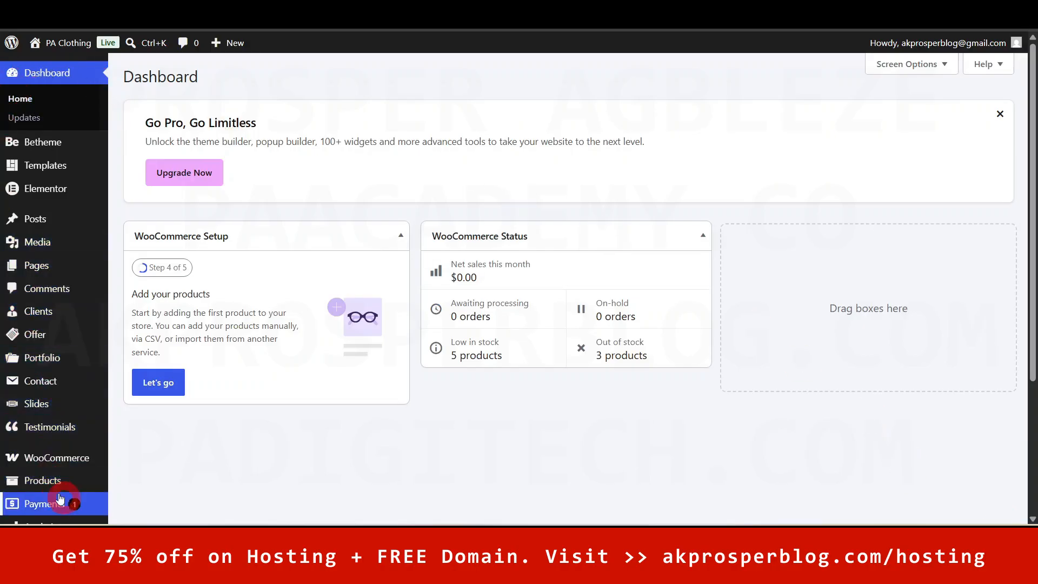
# - Browse All Products, dismiss the Elementor AI announcement, and go to Products > Categories
pyautogui.moveTo(48, 484)
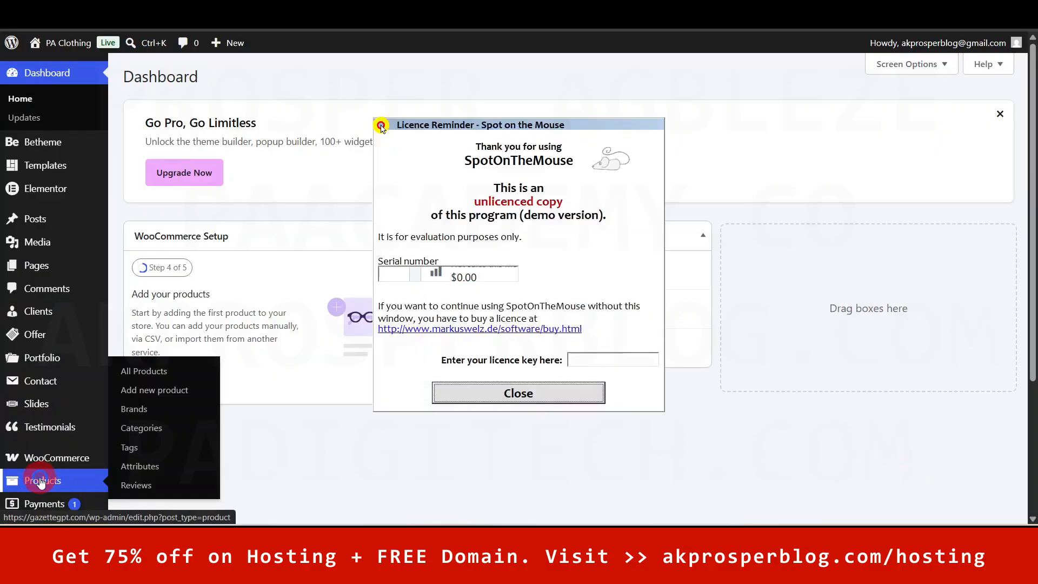
pyautogui.click(518, 393)
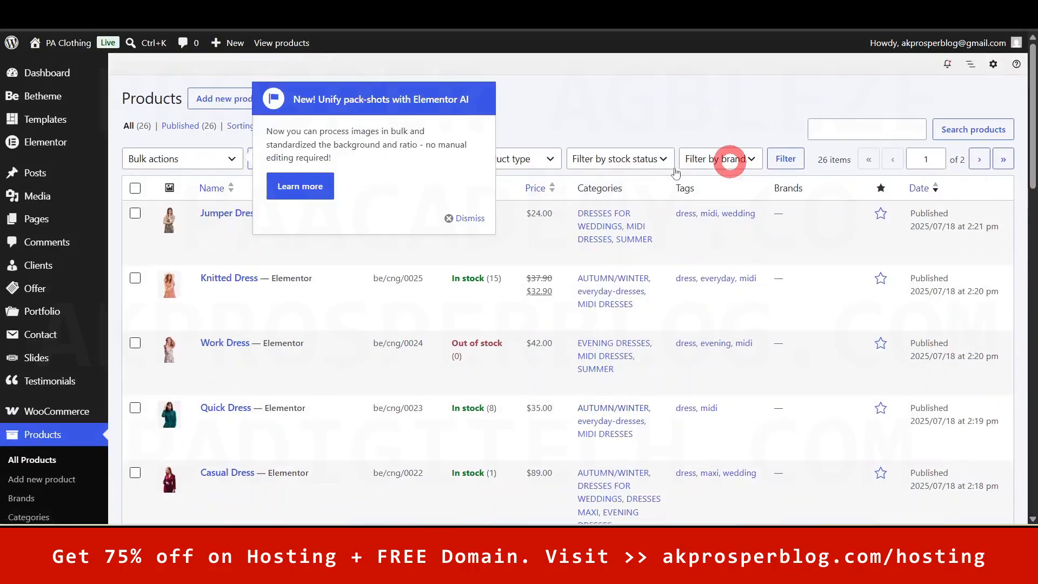
pyautogui.click(468, 217)
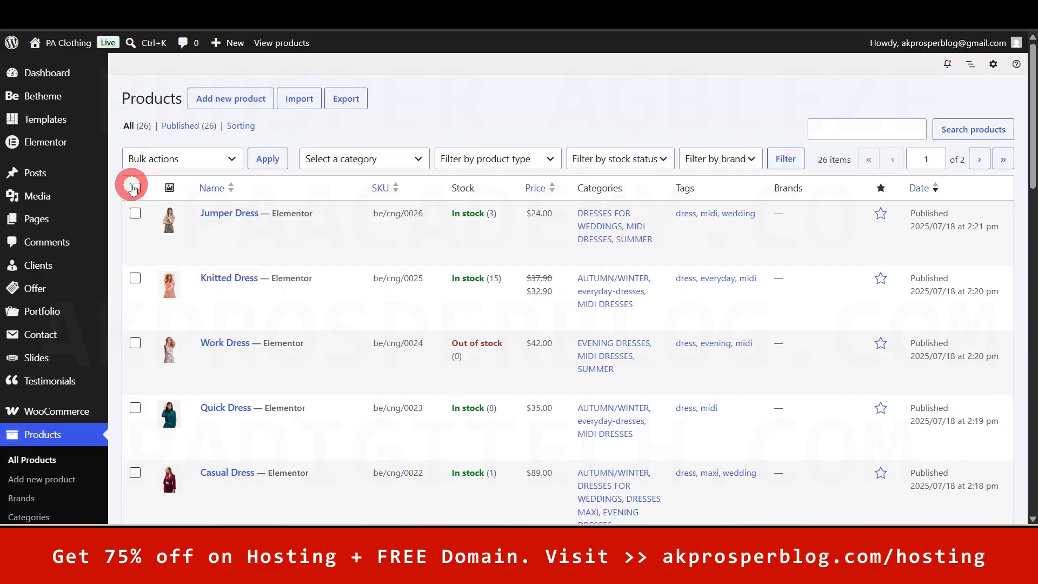
pyautogui.moveTo(1029, 125)
pyautogui.mouseDown()
pyautogui.moveTo(1029, 424)
pyautogui.moveTo(1030, 107)
pyautogui.mouseUp()
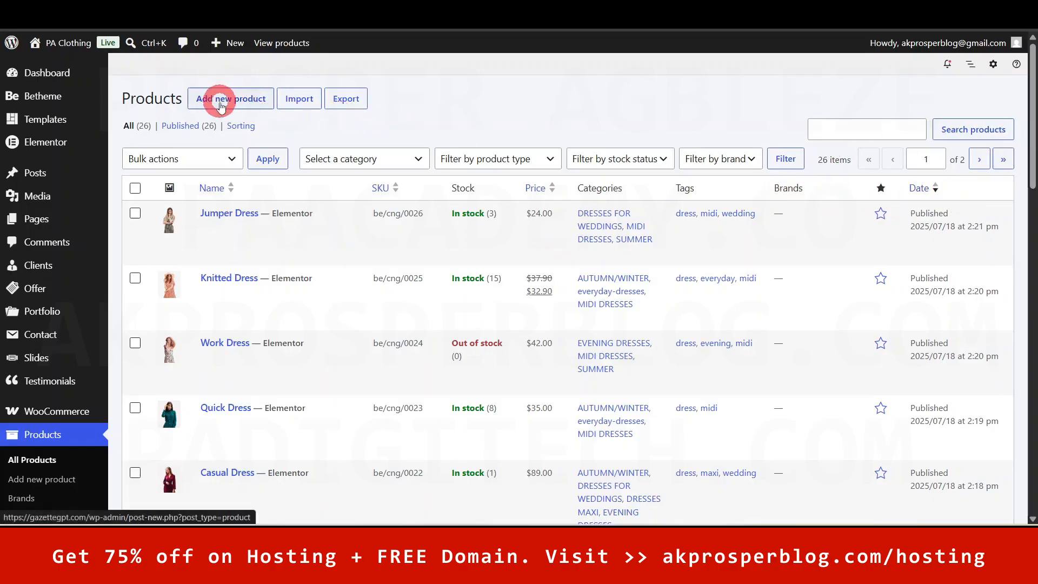
pyautogui.moveTo(1029, 125); pyautogui.dragTo(1028, 176)
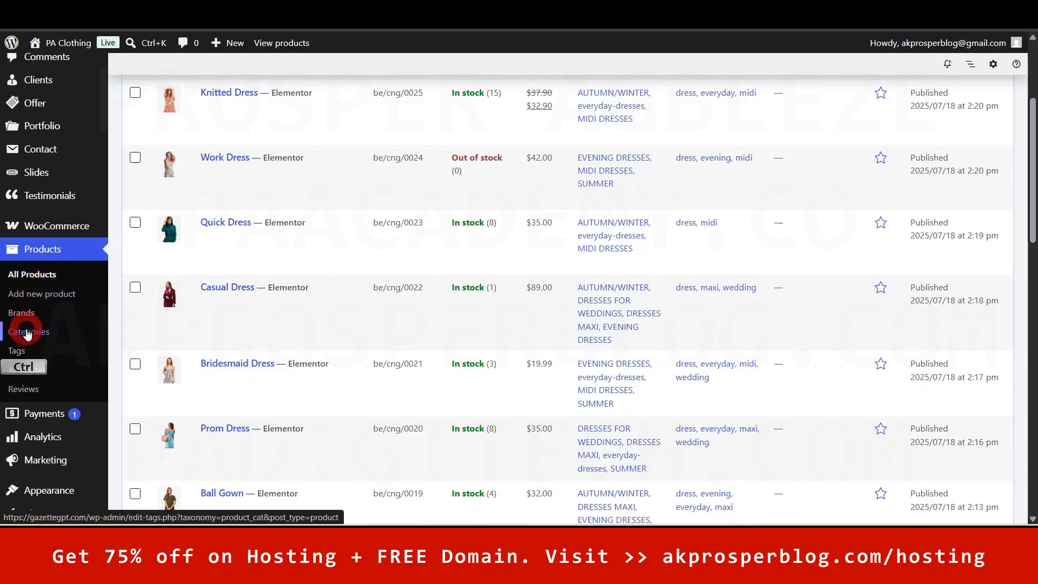
pyautogui.keyDown('ctrl'); pyautogui.click(27, 372); pyautogui.keyUp('ctrl')
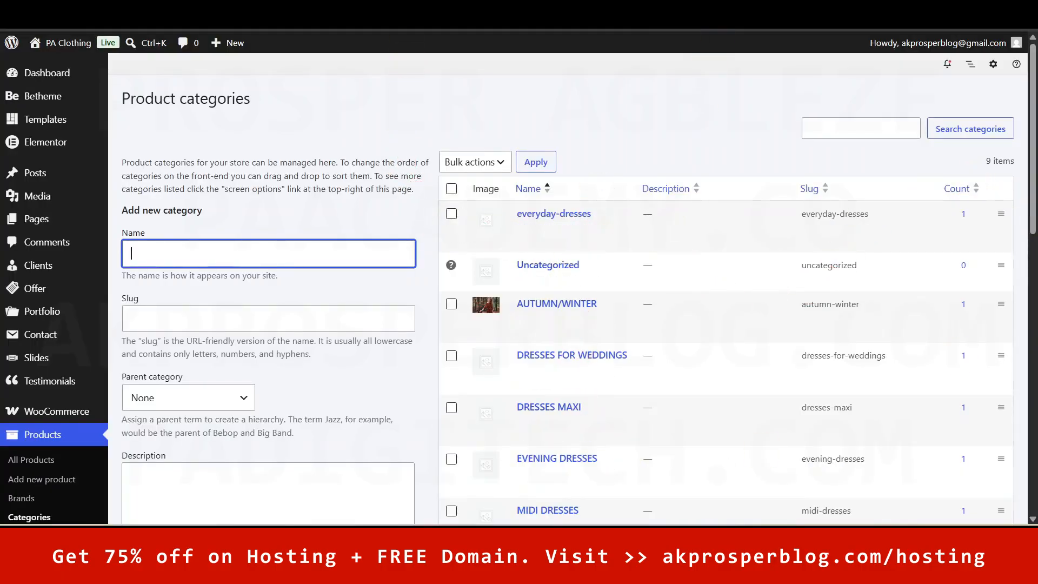
# - View the live store's home page, dismiss its newsletter popup, then return to Product categories
pyautogui.click(727, 7)
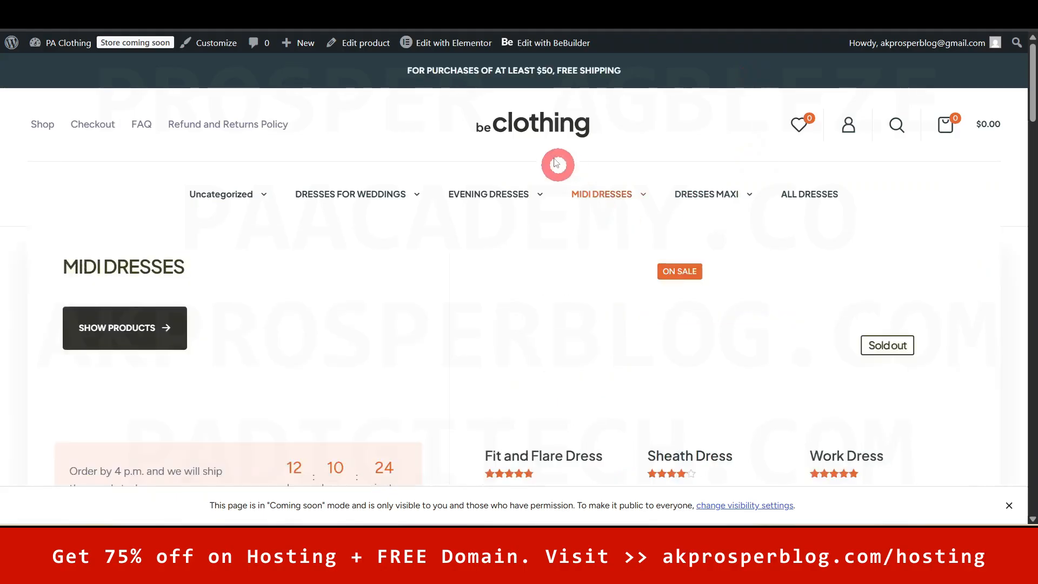
pyautogui.click(549, 126)
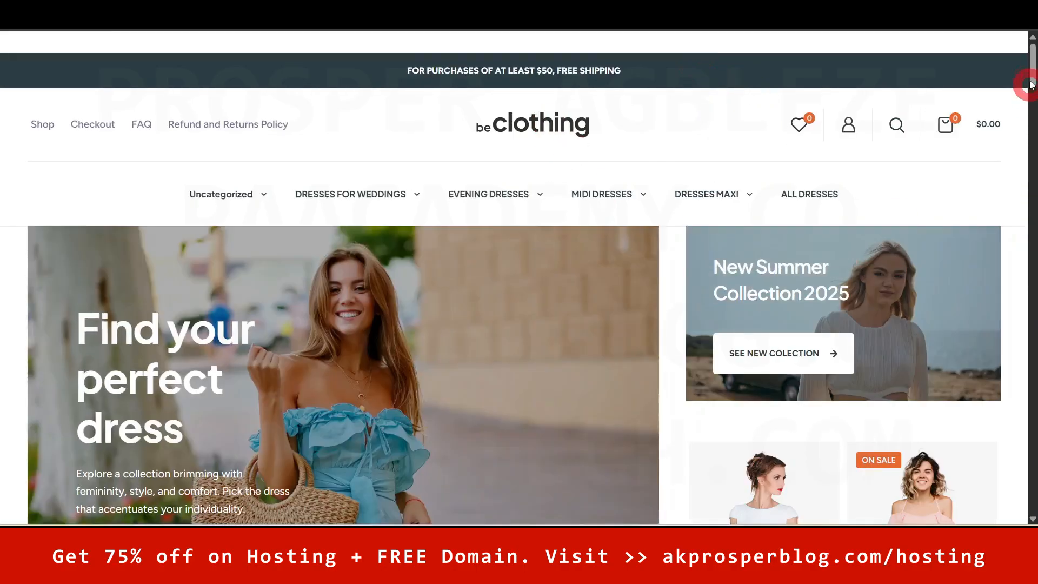
pyautogui.moveTo(1033, 64)
pyautogui.mouseDown()
pyautogui.moveTo(1032, 79)
pyautogui.moveTo(1033, 65)
pyautogui.mouseUp()
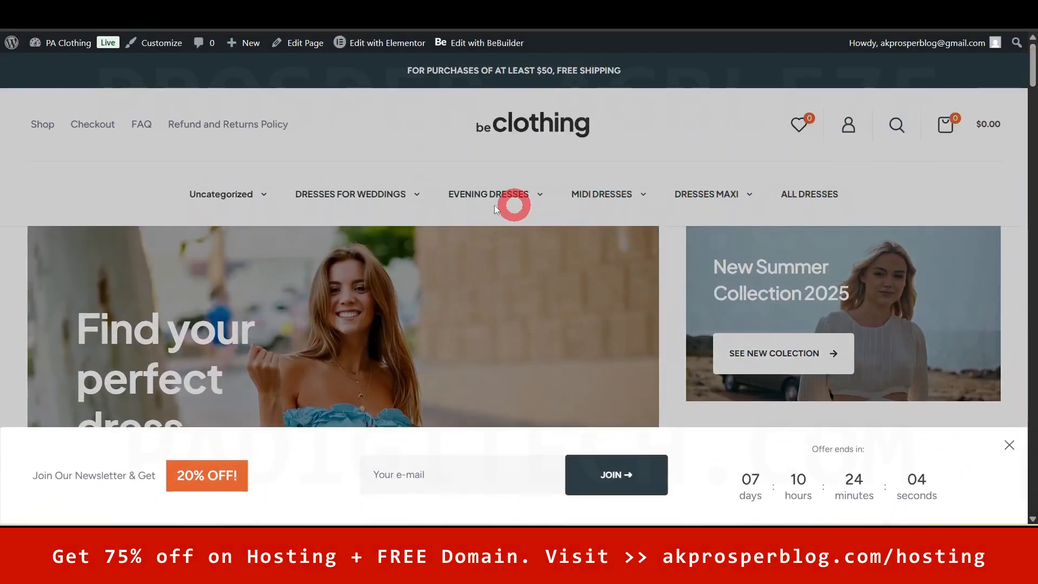
pyautogui.moveTo(1034, 65); pyautogui.dragTo(1033, 112)
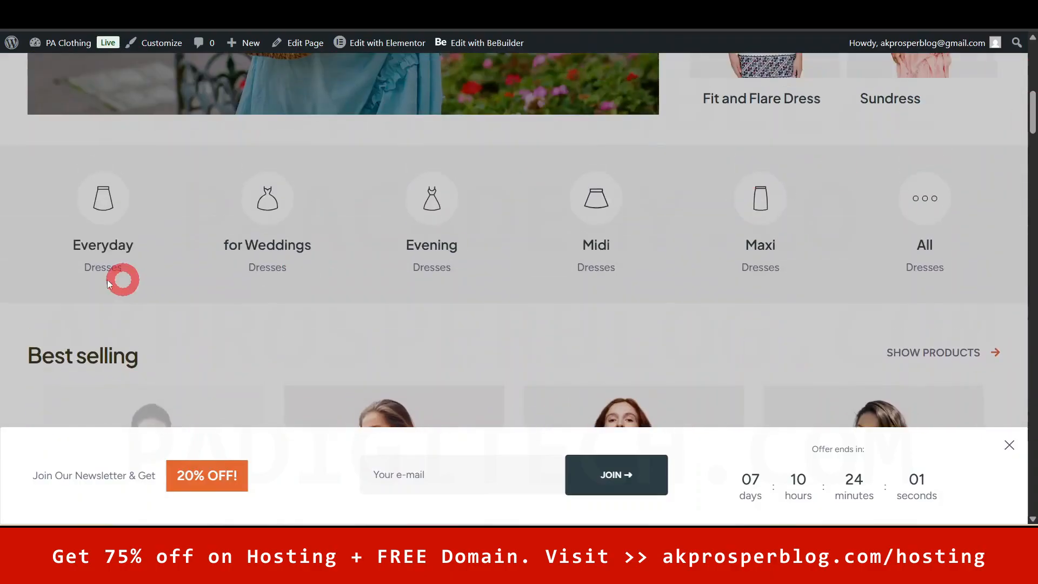
pyautogui.click(20, 283)
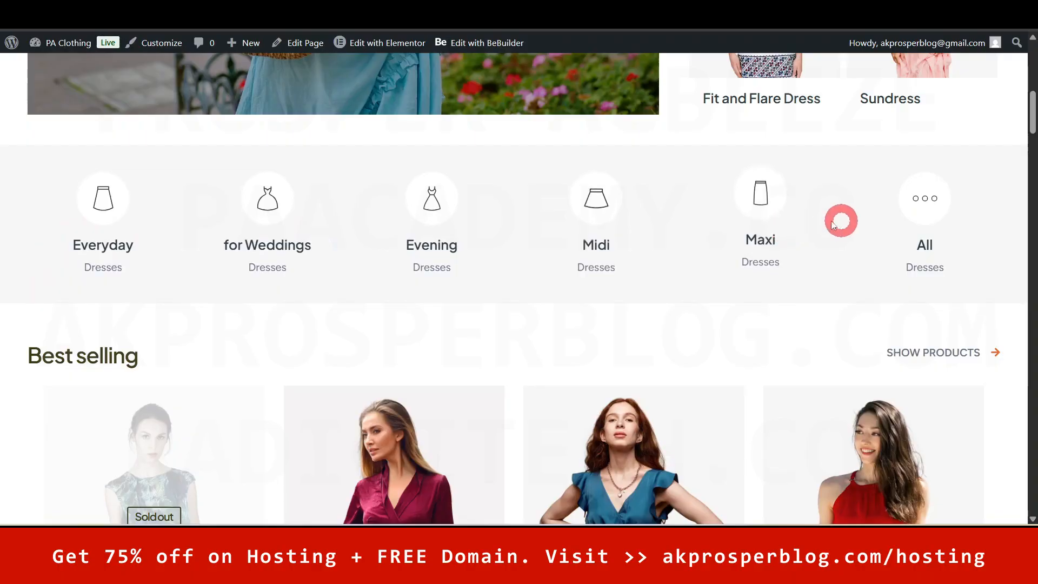
pyautogui.moveTo(1033, 116)
pyautogui.mouseDown()
pyautogui.moveTo(1034, 165)
pyautogui.moveTo(1034, 131)
pyautogui.mouseUp()
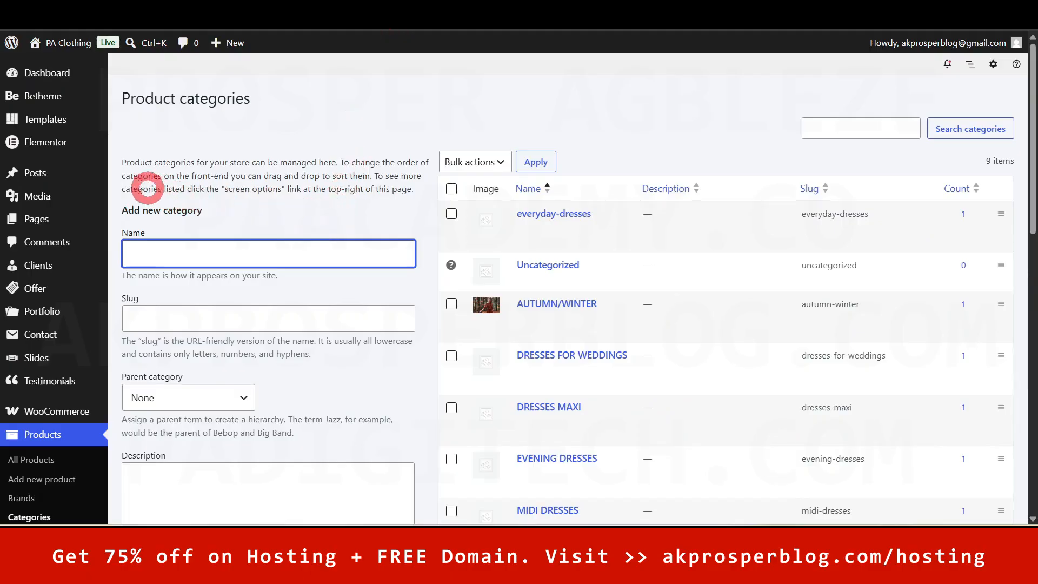
# - Enter CHRISTMAS DRESS as the name in the Add new category form
pyautogui.moveTo(121, 162); pyautogui.dragTo(368, 201)
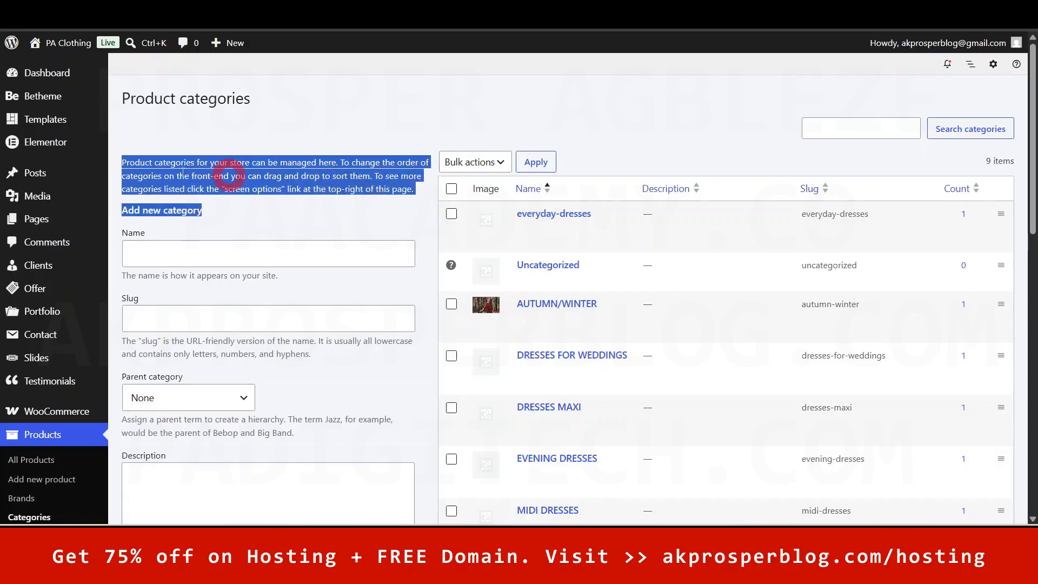
pyautogui.click(304, 157)
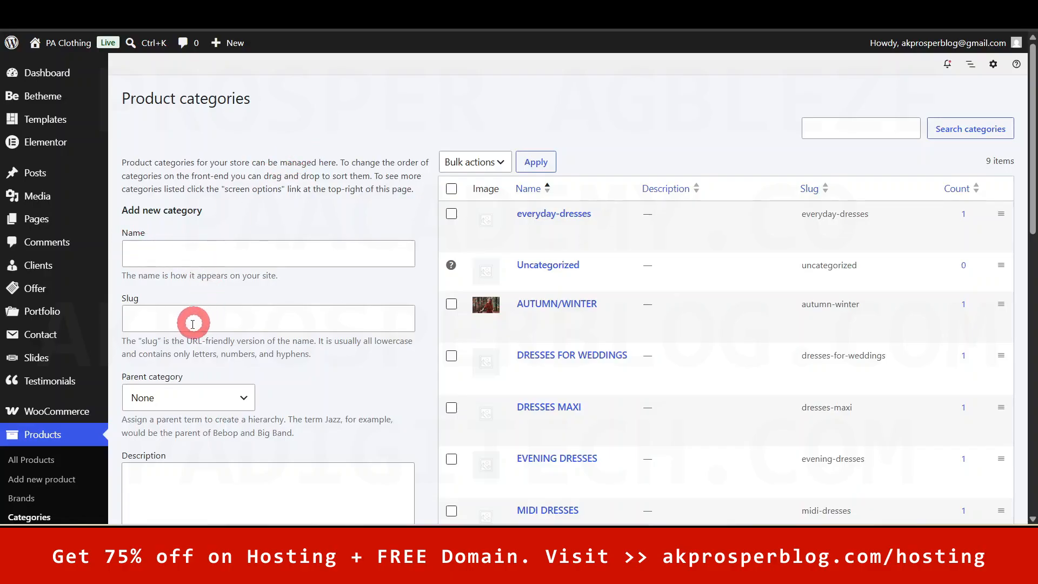
pyautogui.scroll(-1, 269, 411)
pyautogui.scroll(-2, 269, 411)
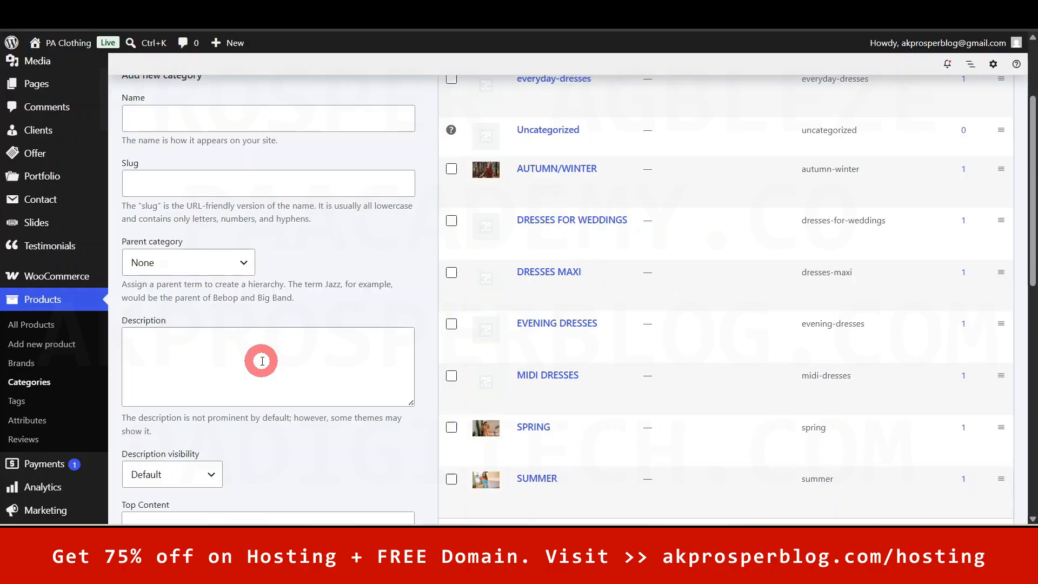
pyautogui.scroll(-4, 262, 361)
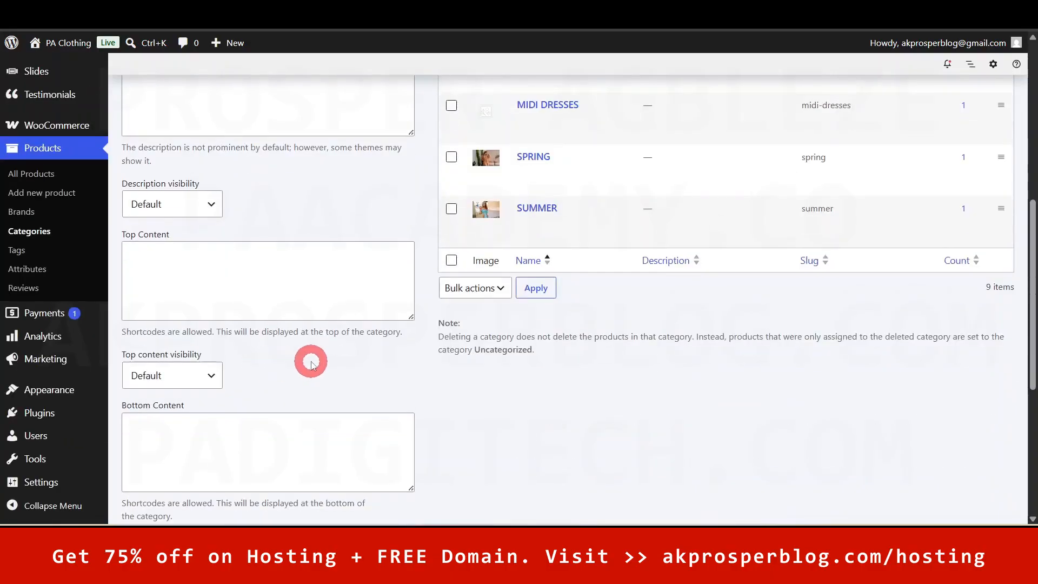
pyautogui.scroll(-5, 311, 363)
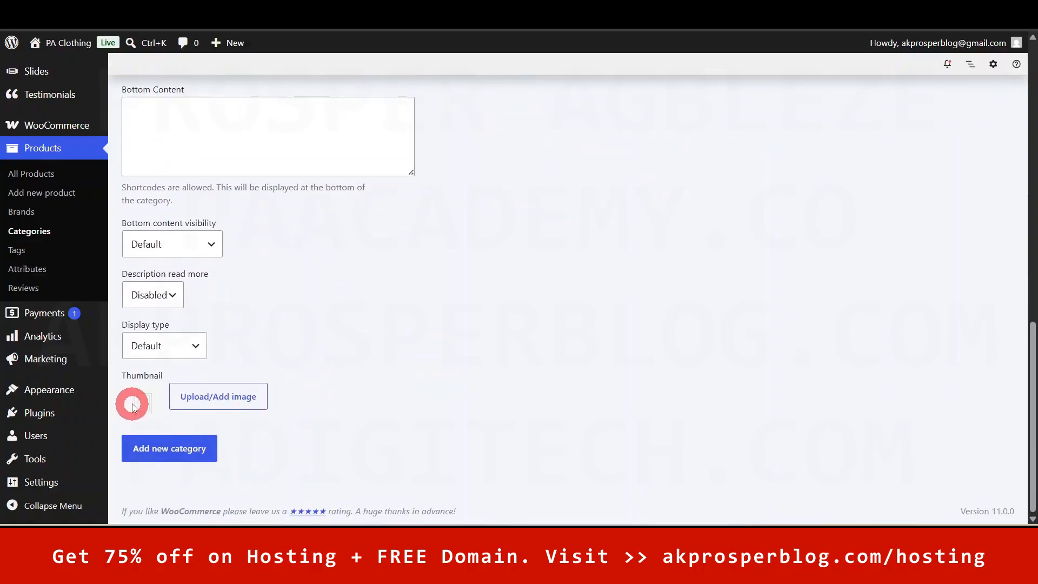
pyautogui.scroll(2, 448, 376)
pyautogui.scroll(8, 453, 377)
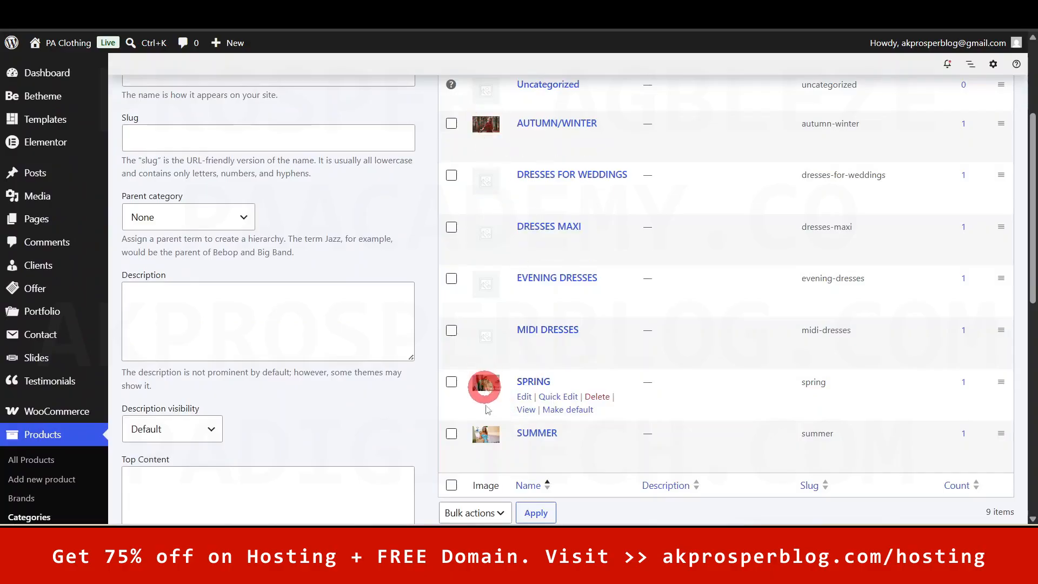
pyautogui.moveTo(1026, 222); pyautogui.dragTo(1030, 155)
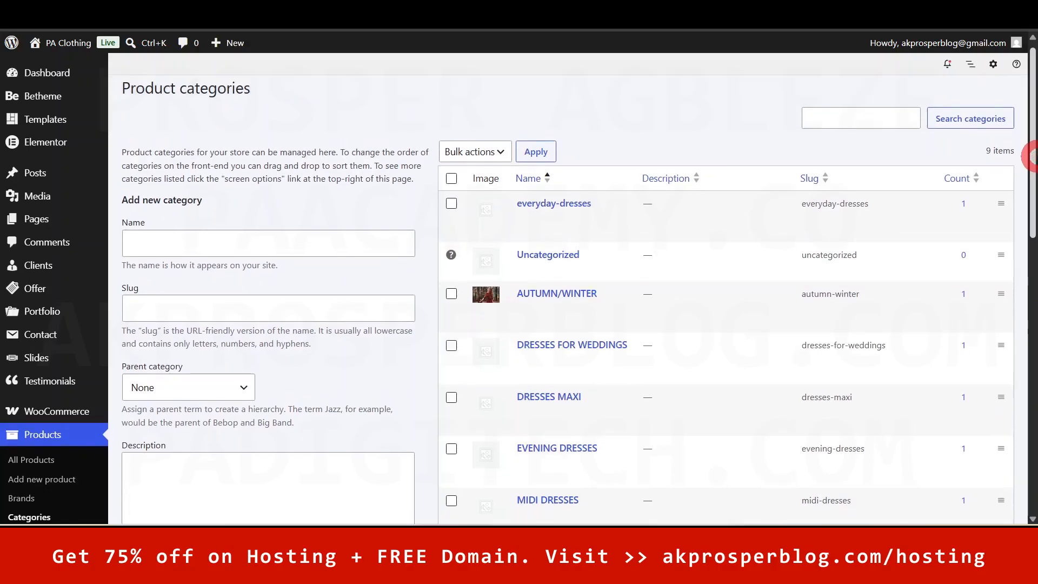
pyautogui.click(176, 243)
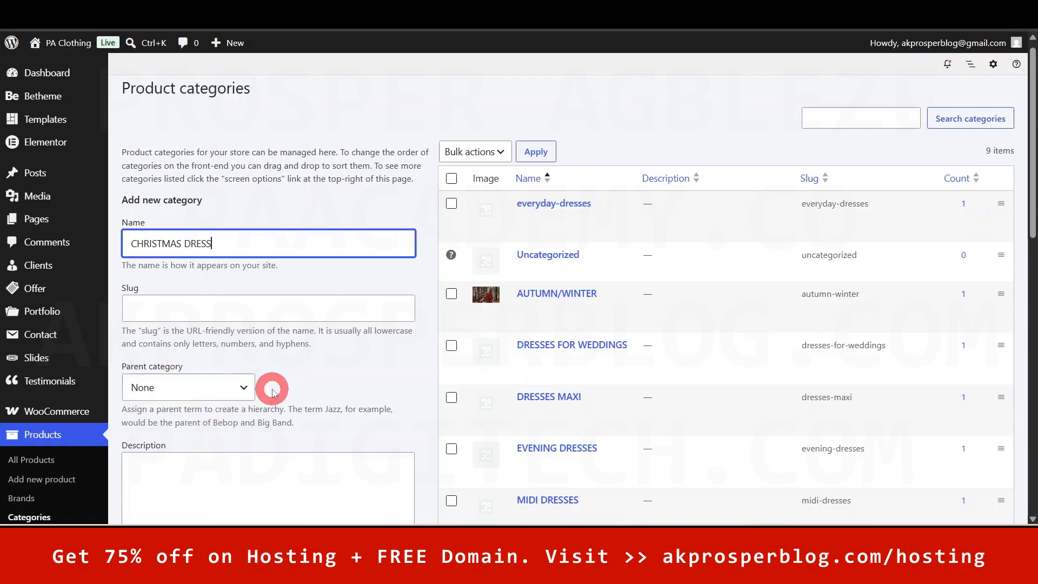
# - Leave Parent category on None and open the thumbnail image chooser for CHRISTMAS DRESS
pyautogui.scroll(-1, 272, 390)
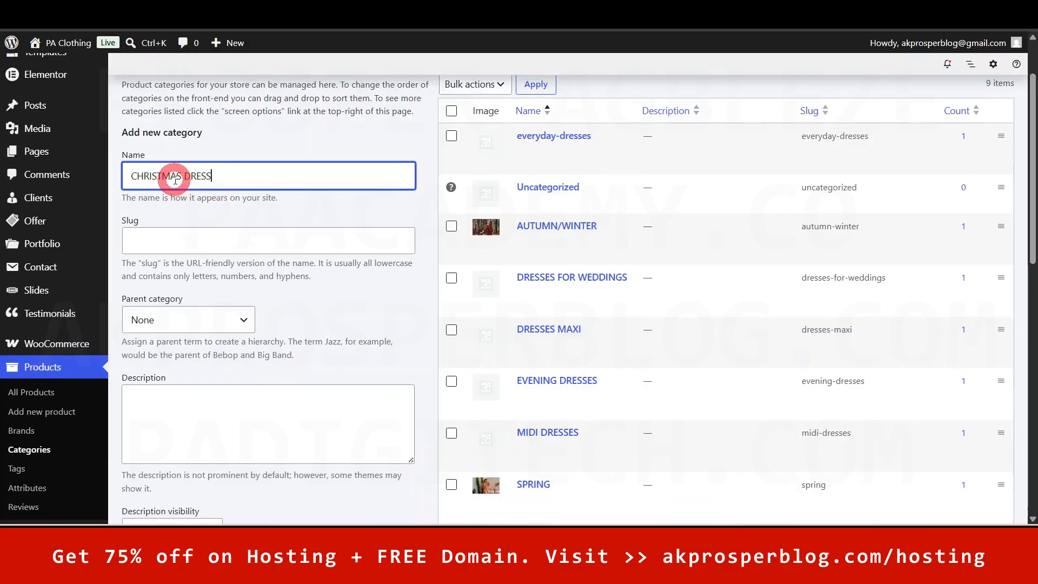
pyautogui.click(243, 320)
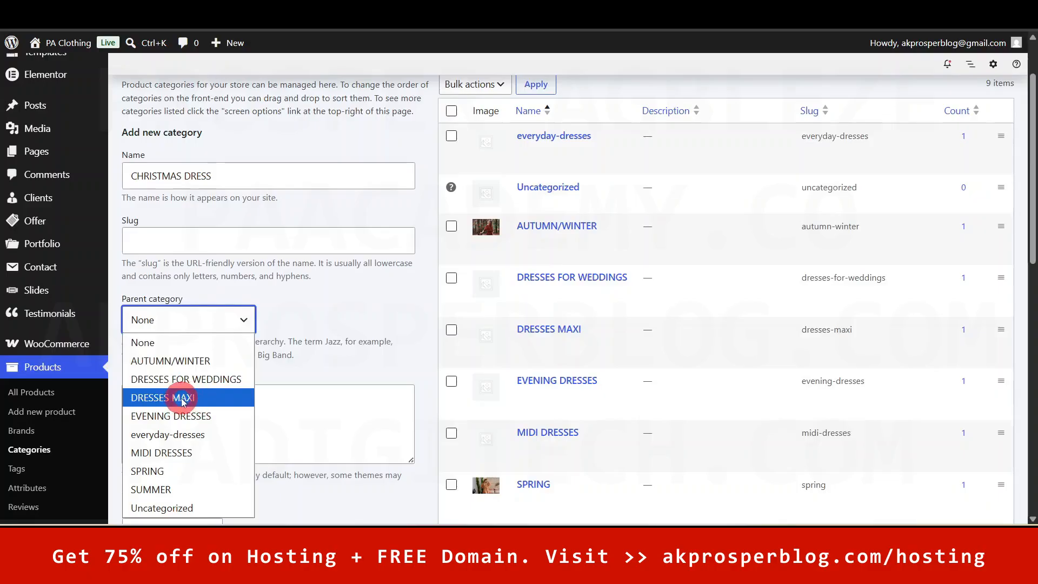
pyautogui.click(368, 309)
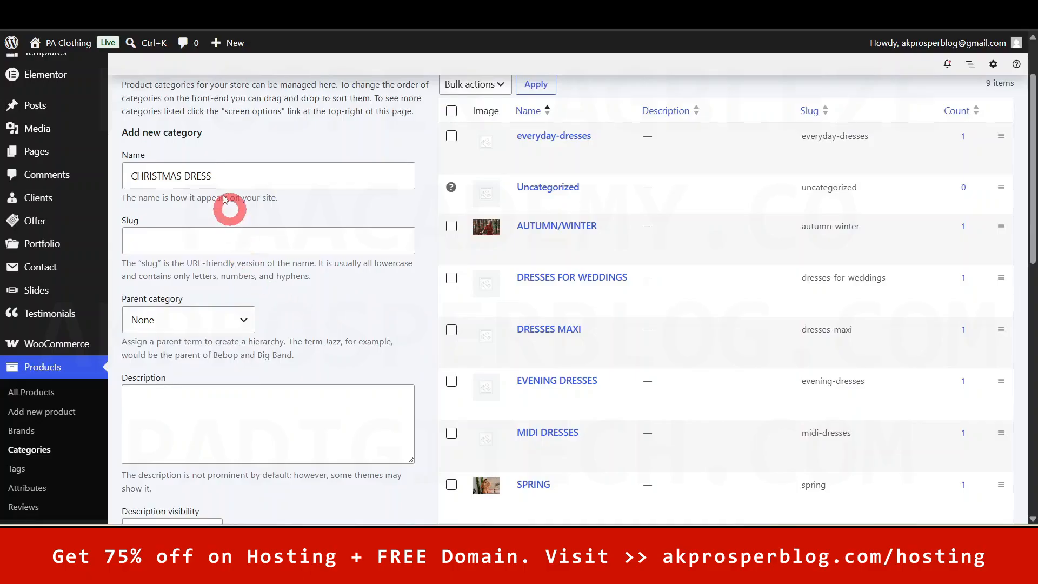
pyautogui.scroll(-6, 290, 372)
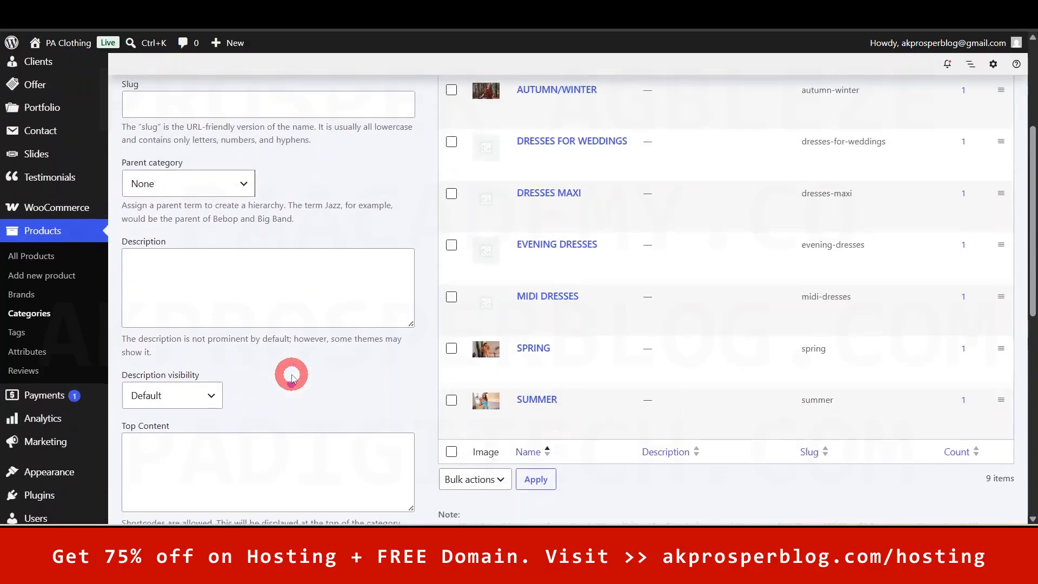
pyautogui.scroll(-5, 290, 373)
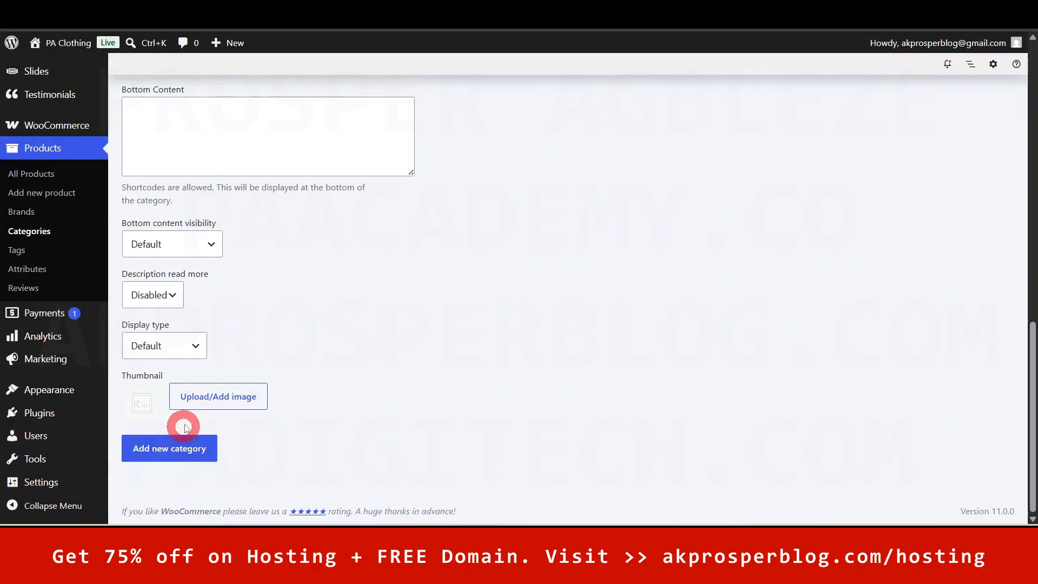
pyautogui.click(223, 400)
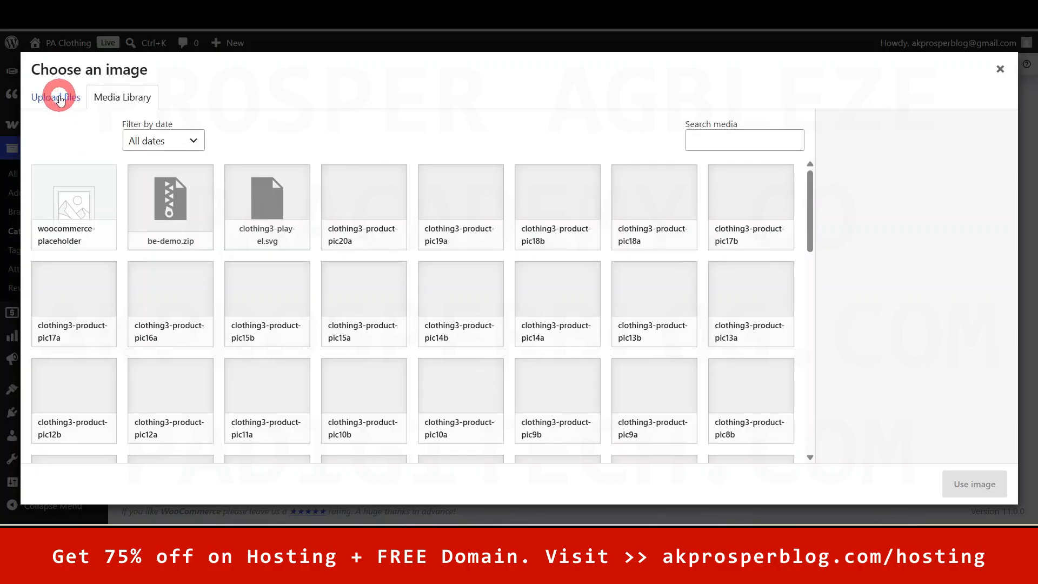
# - Try uploading a thumbnail file from the computer, then cancel the file browser
pyautogui.click(57, 97)
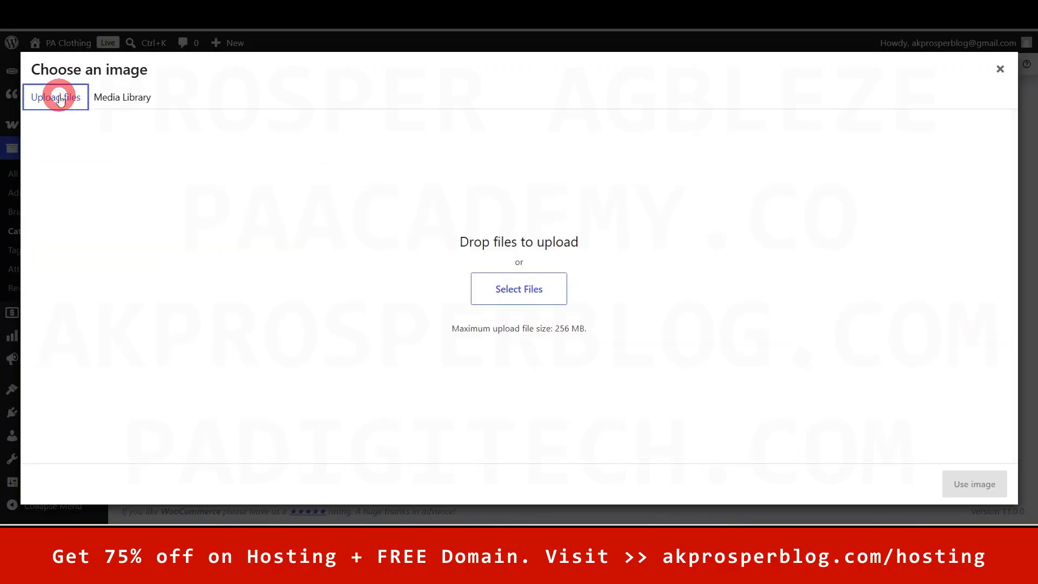
pyautogui.click(535, 289)
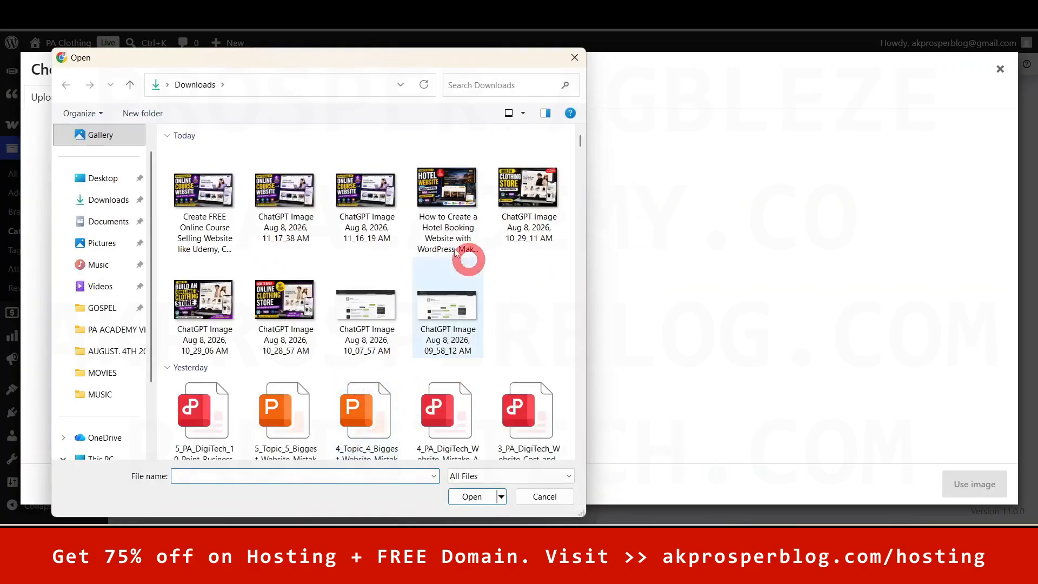
pyautogui.click(574, 58)
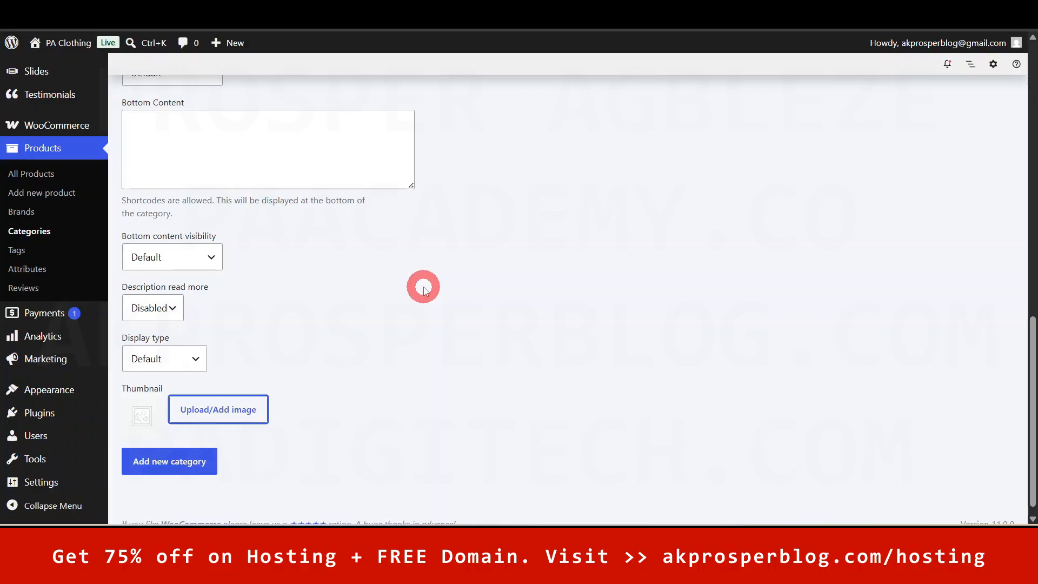
# - Check the Downloads folder in File Explorer, minimize it, and return to the category form
pyautogui.moveTo(421, 570)
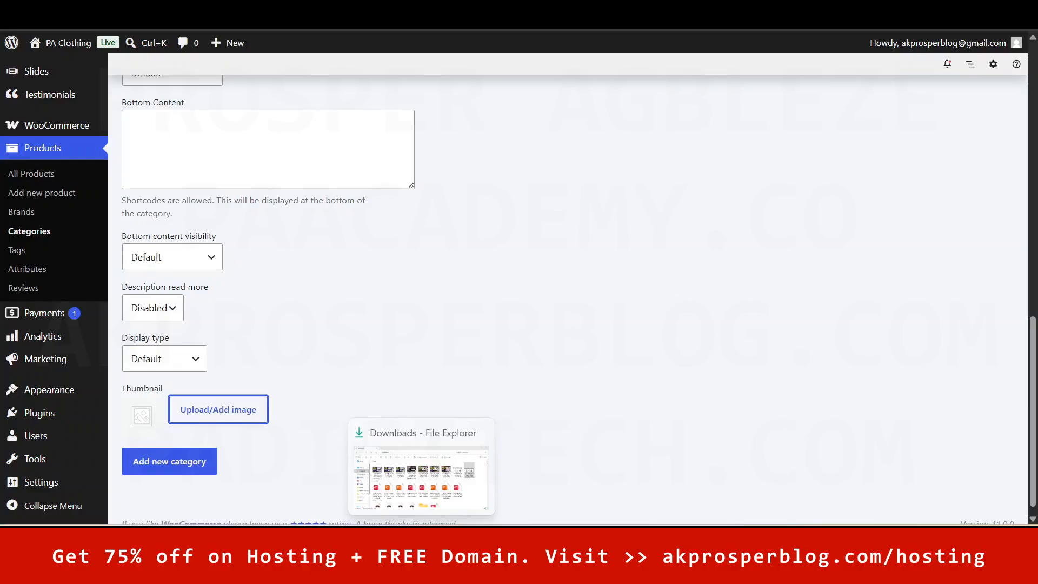
pyautogui.click(421, 570)
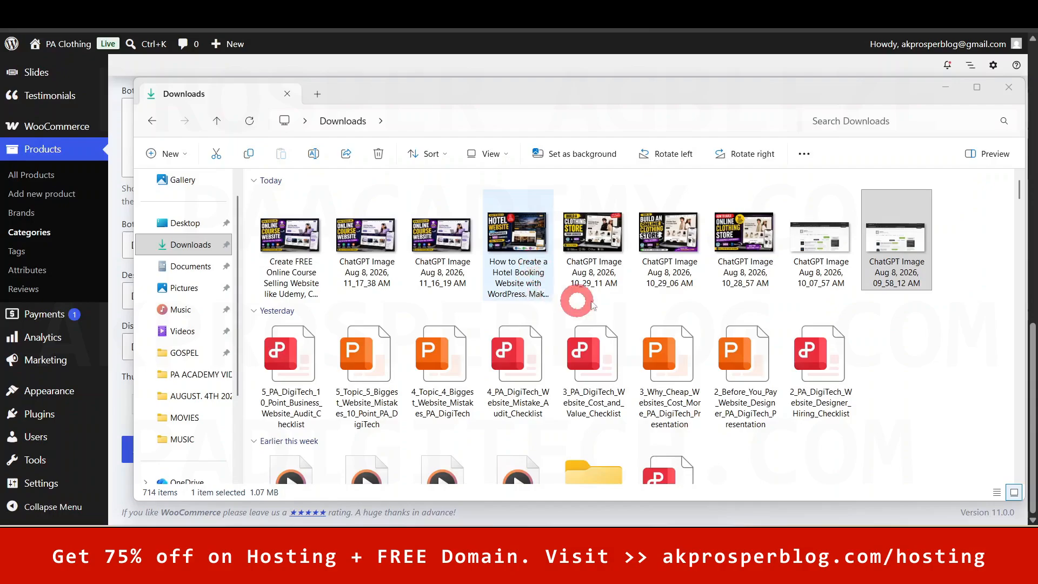
pyautogui.click(945, 87)
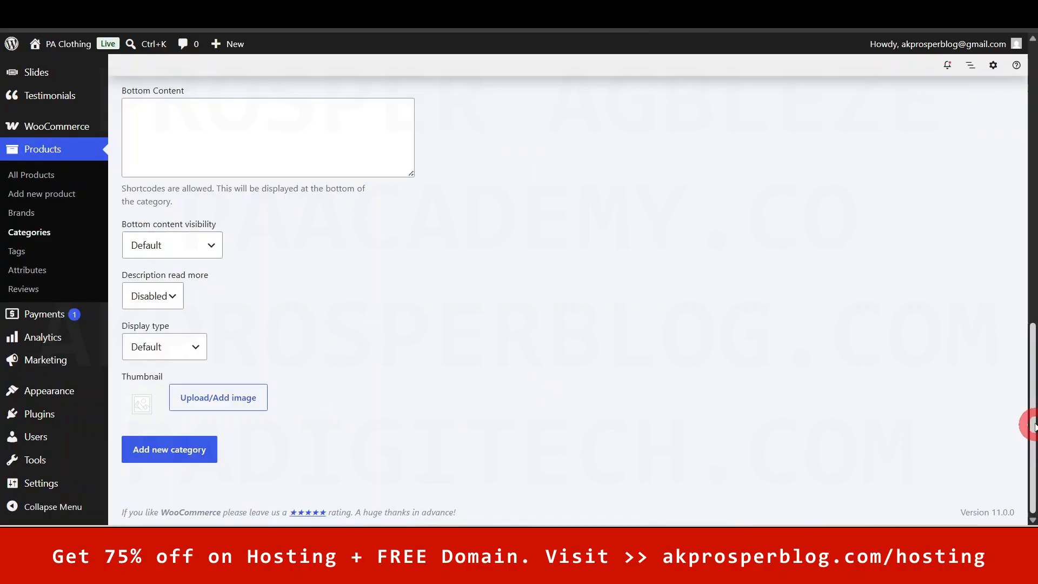
pyautogui.moveTo(1029, 423); pyautogui.dragTo(1026, 109)
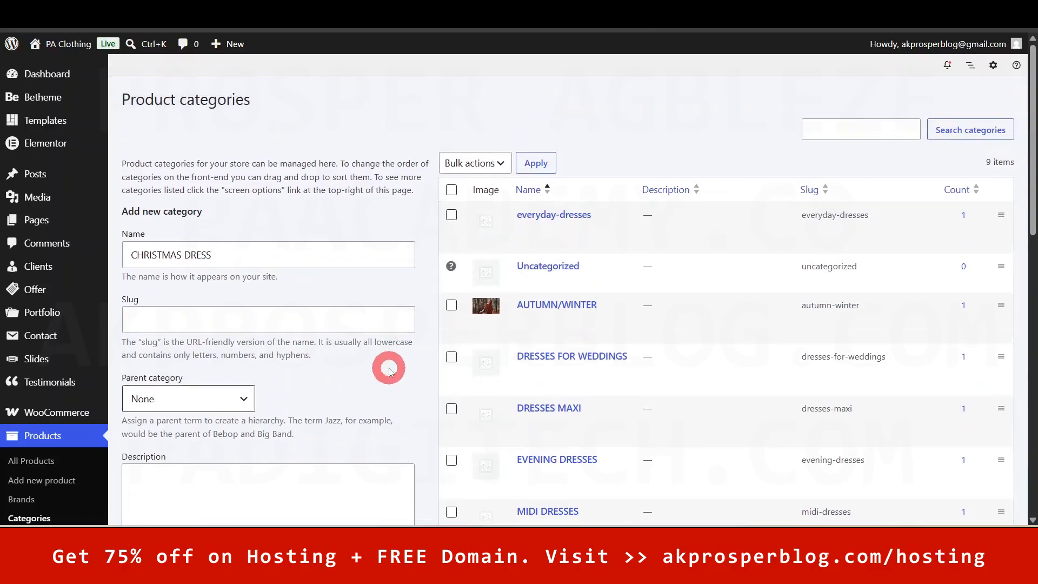
# - Add the CHRISTMAS DRESS category and confirm it appears with slug christmas-dress
pyautogui.scroll(-4, 241, 296)
pyautogui.scroll(1, 624, 451)
pyautogui.scroll(-1, 625, 451)
pyautogui.moveTo(1031, 197); pyautogui.dragTo(1031, 400)
pyautogui.click(171, 449)
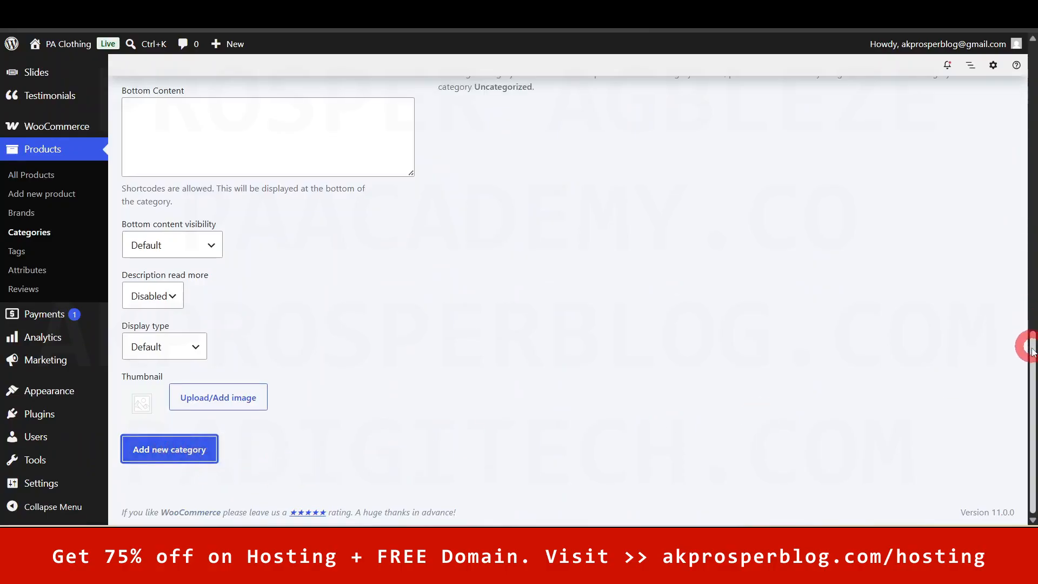
pyautogui.moveTo(1031, 353); pyautogui.dragTo(1032, 52)
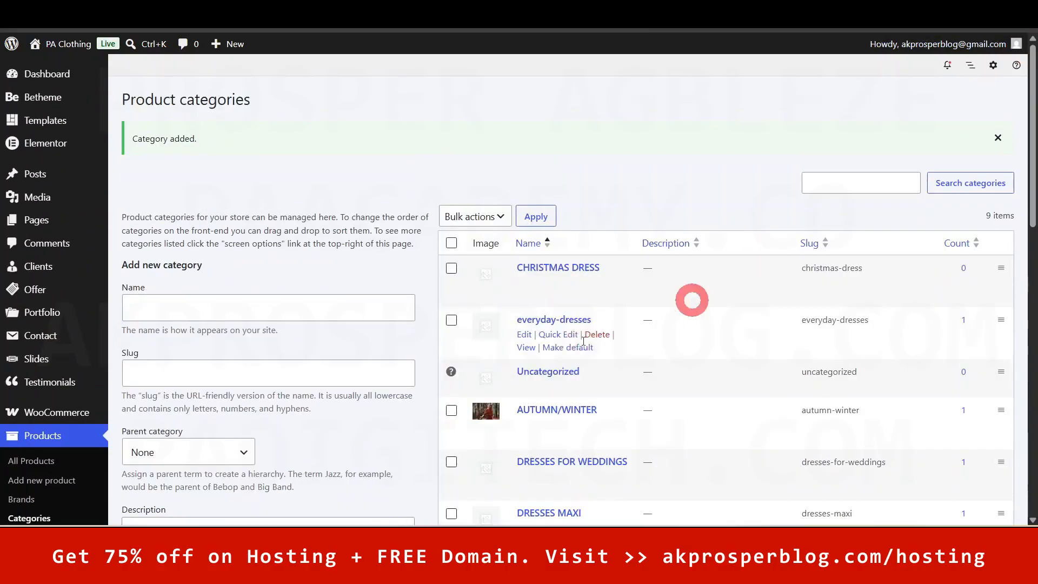
pyautogui.moveTo(1031, 157); pyautogui.dragTo(1000, 246)
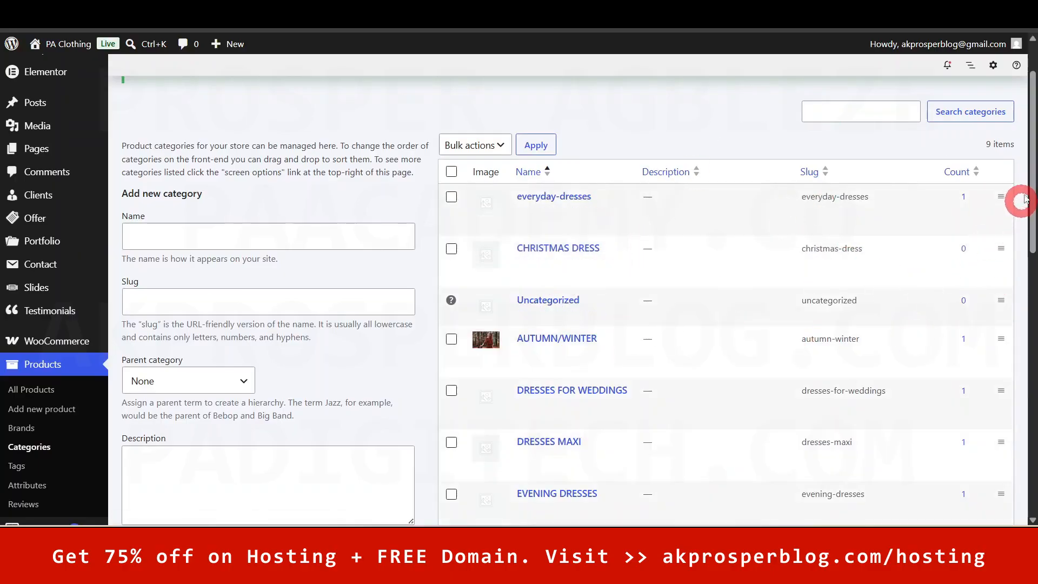
pyautogui.moveTo(1032, 173); pyautogui.dragTo(1031, 117)
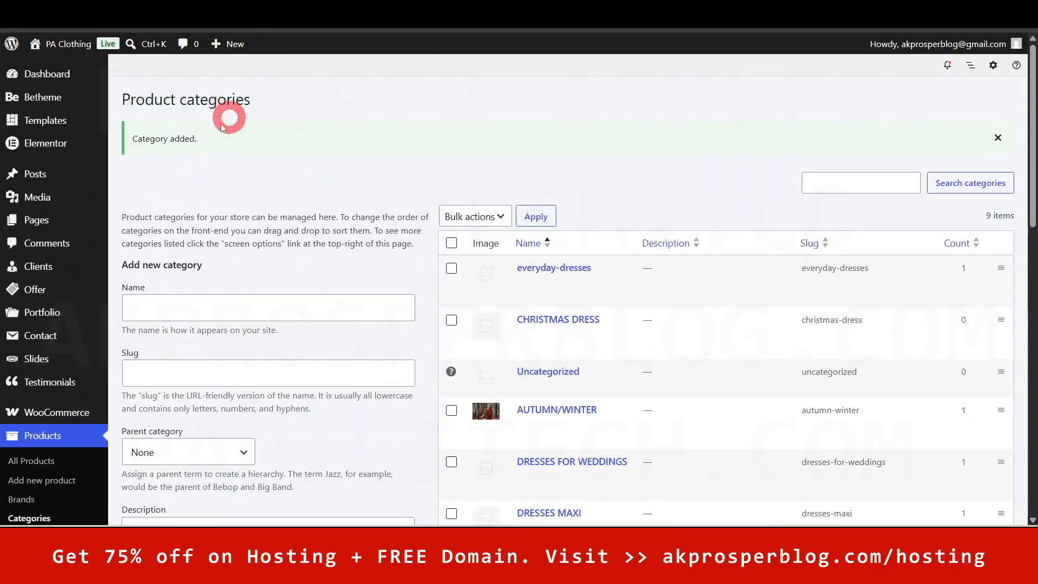
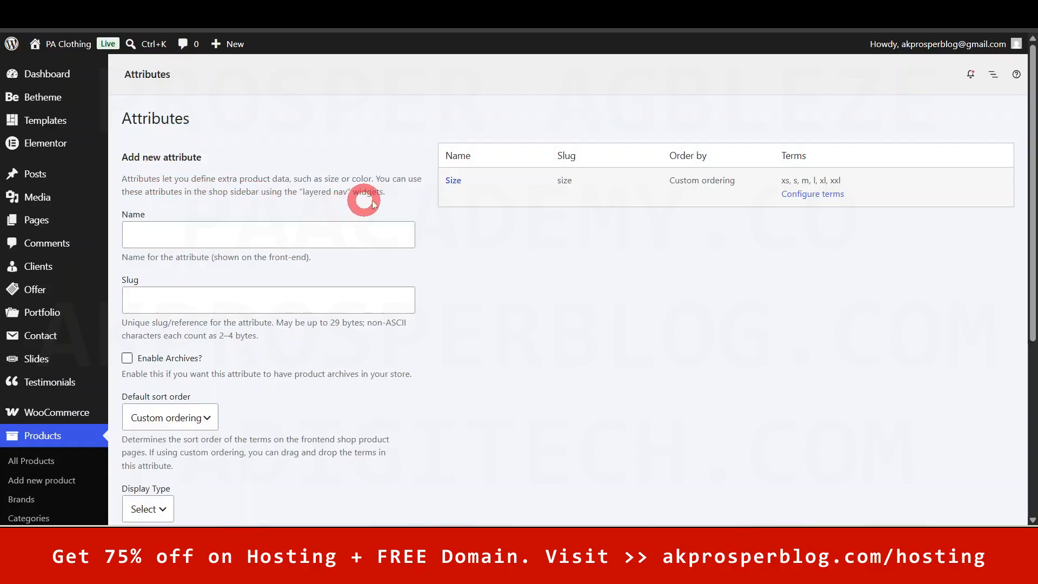
# - Add a Colour attribute with the default Select display type and open its terms list
pyautogui.click(273, 235)
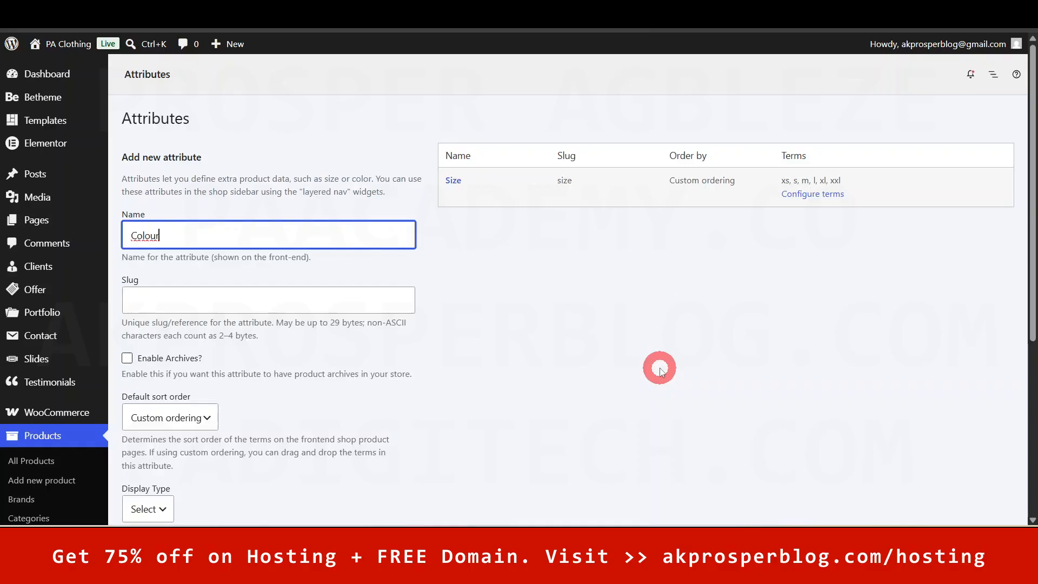
pyautogui.scroll(-3, 576, 337)
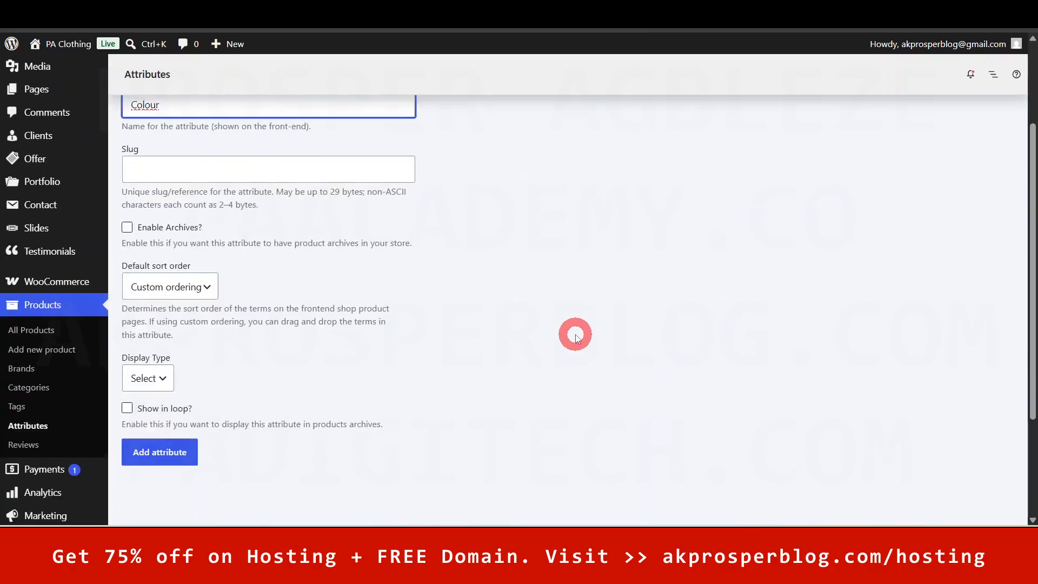
pyautogui.click(491, 347)
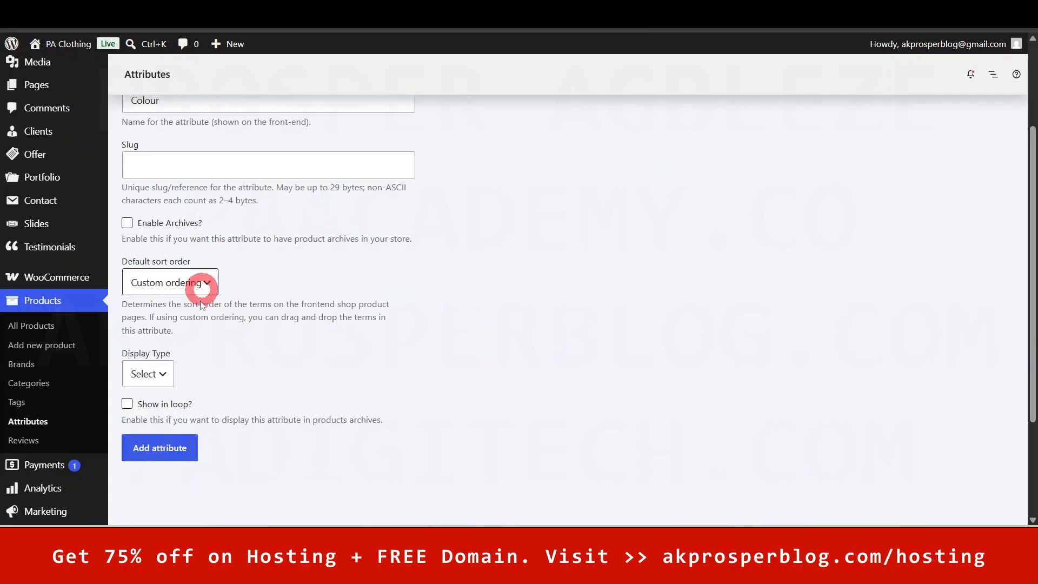
pyautogui.click(159, 379)
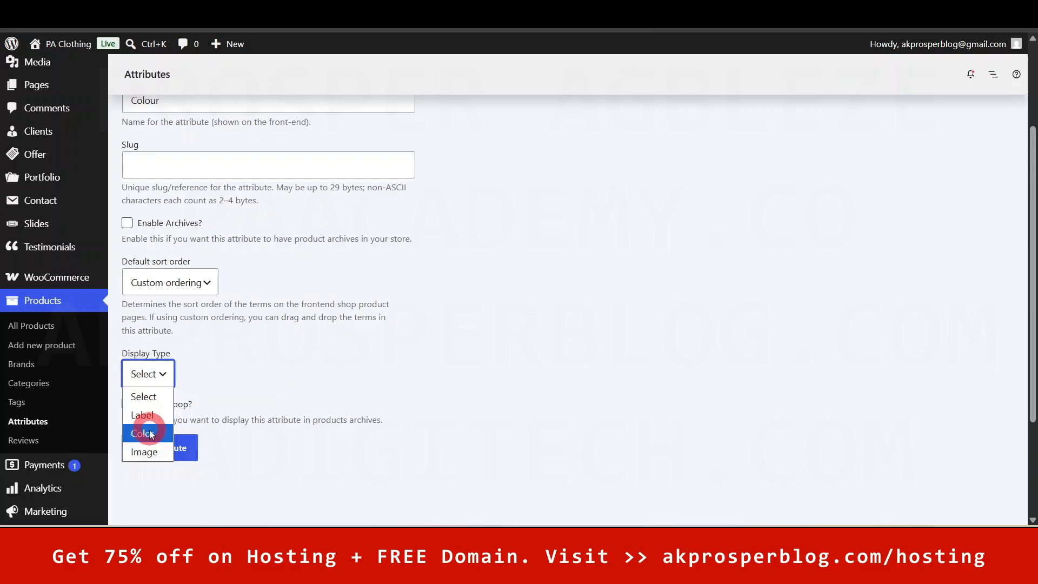
pyautogui.click(165, 380)
pyautogui.click(140, 396)
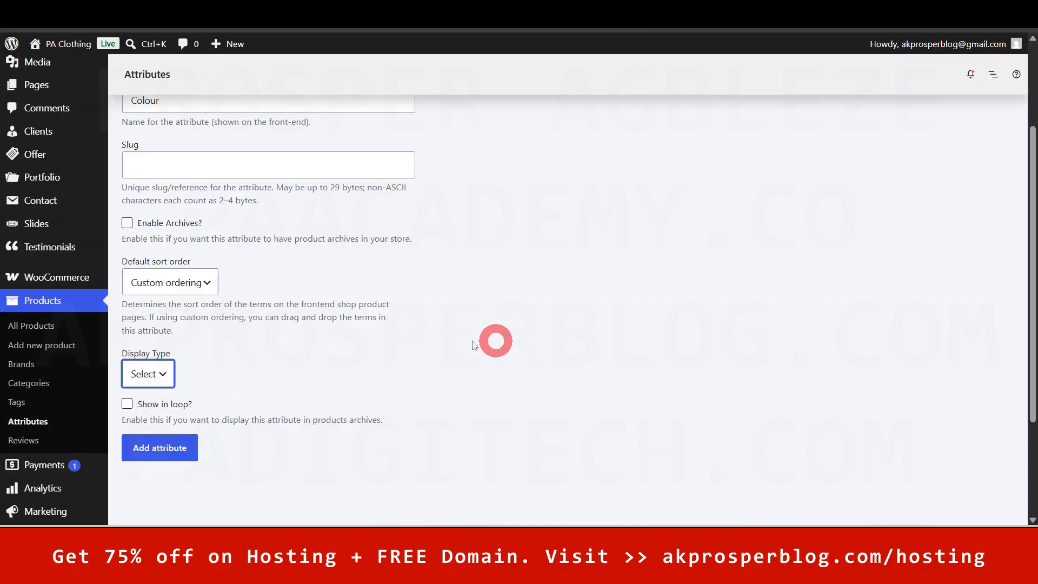
pyautogui.click(162, 448)
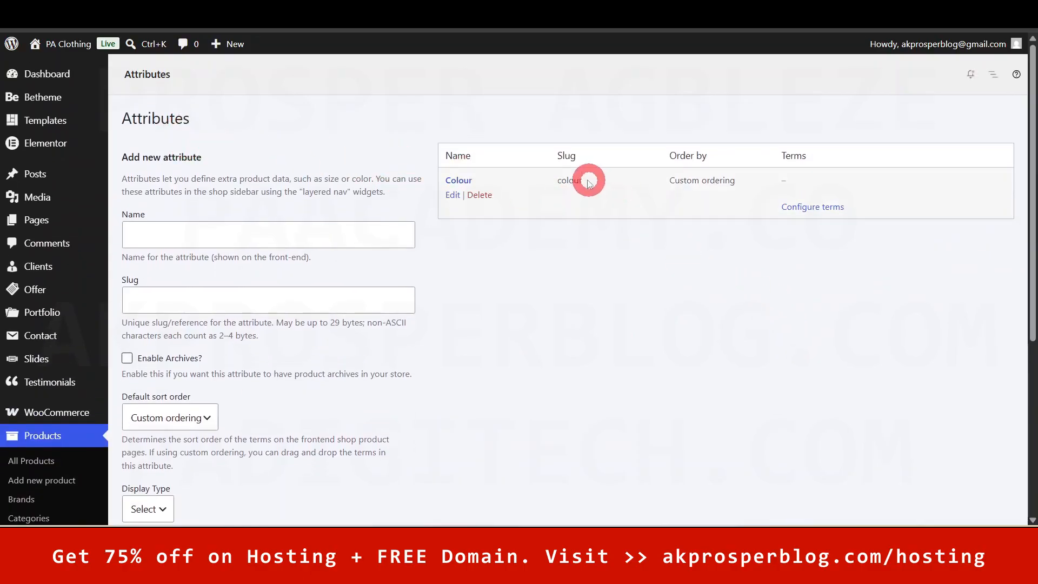
pyautogui.click(819, 208)
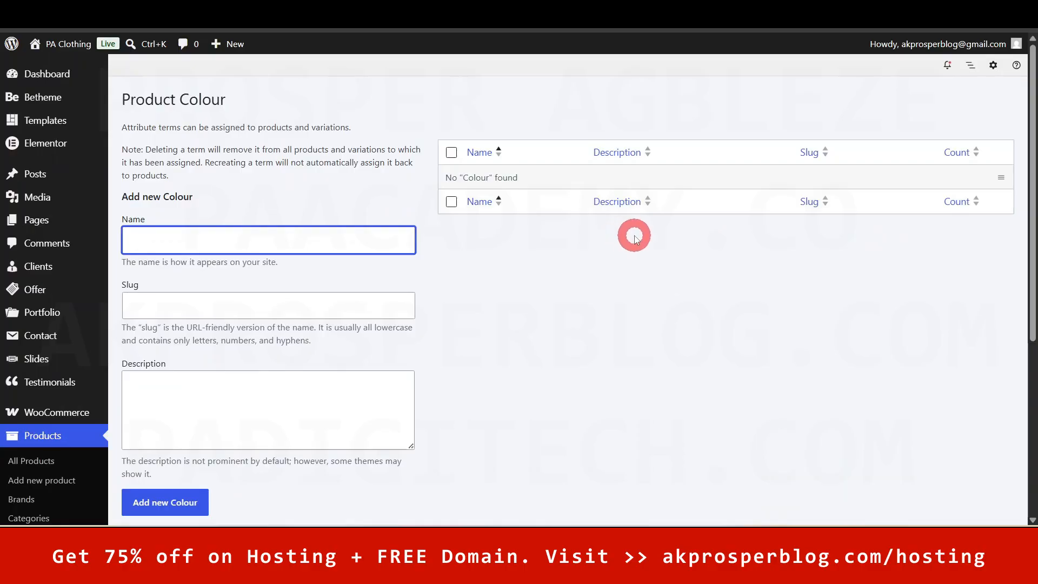
# - Add Black and Blue as Colour terms
pyautogui.write('Black')
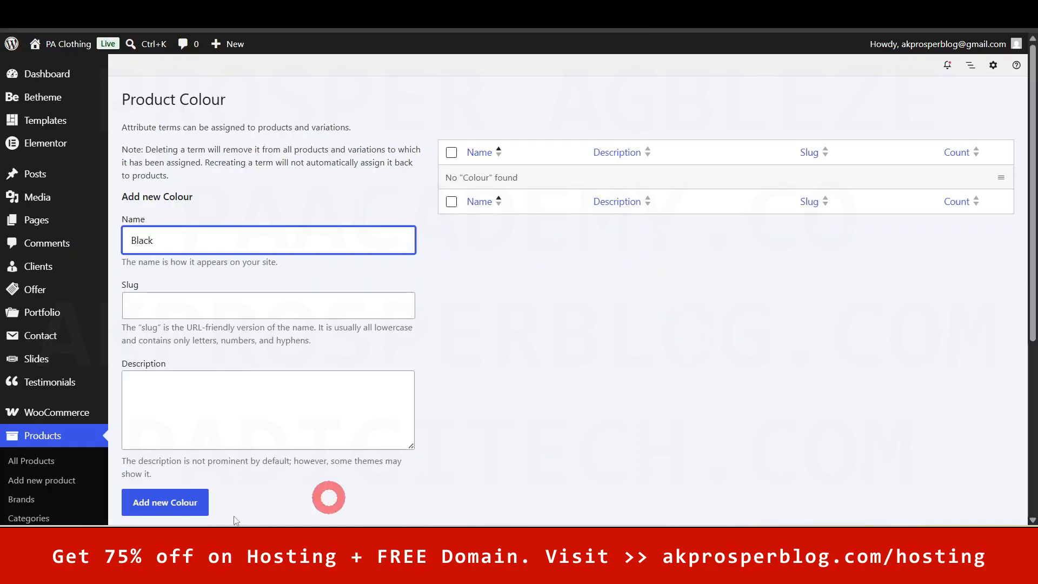
pyautogui.click(149, 516)
pyautogui.click(202, 295)
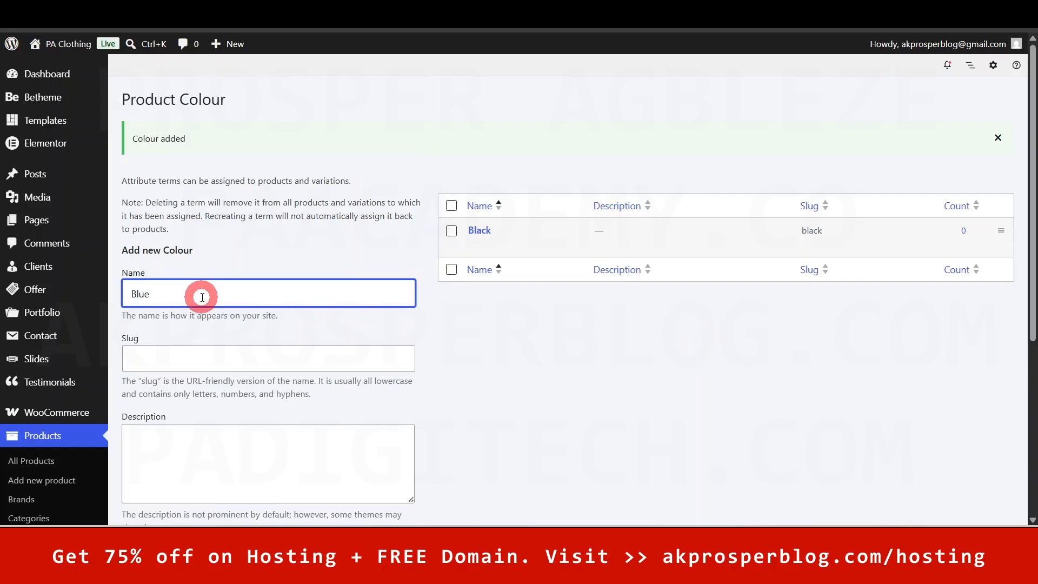
pyautogui.scroll(-3, 243, 378)
pyautogui.click(200, 420)
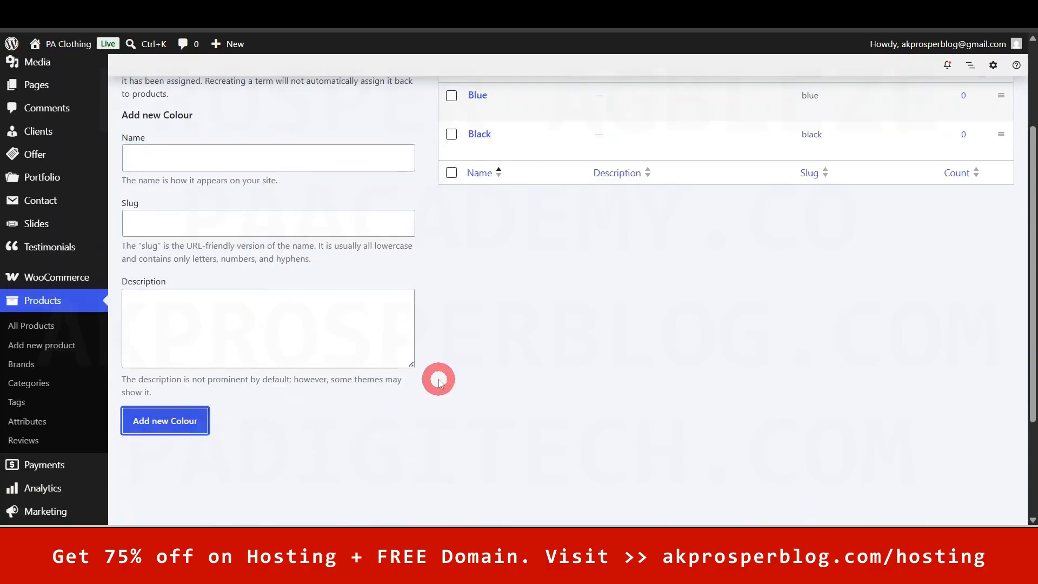
# - Add White and Purple as Colour terms and return to the attributes list
pyautogui.scroll(1, 411, 346)
pyautogui.click(170, 226)
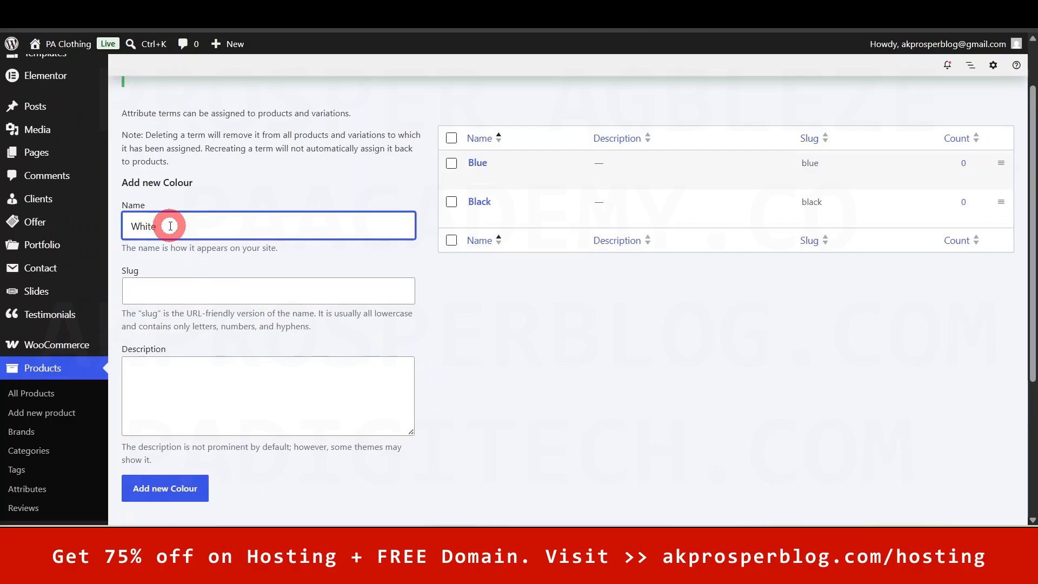
pyautogui.click(157, 488)
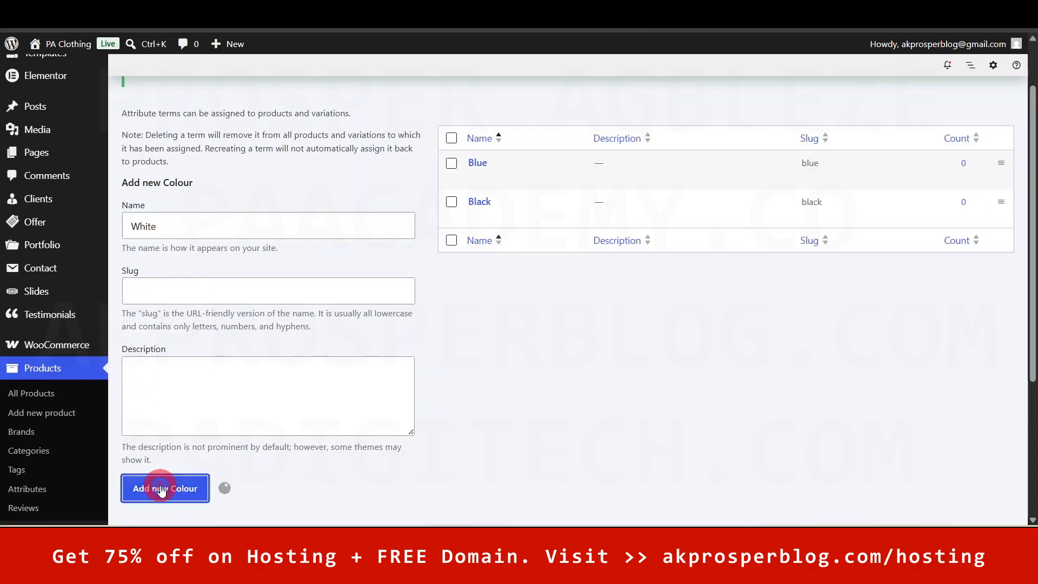
pyautogui.click(210, 229)
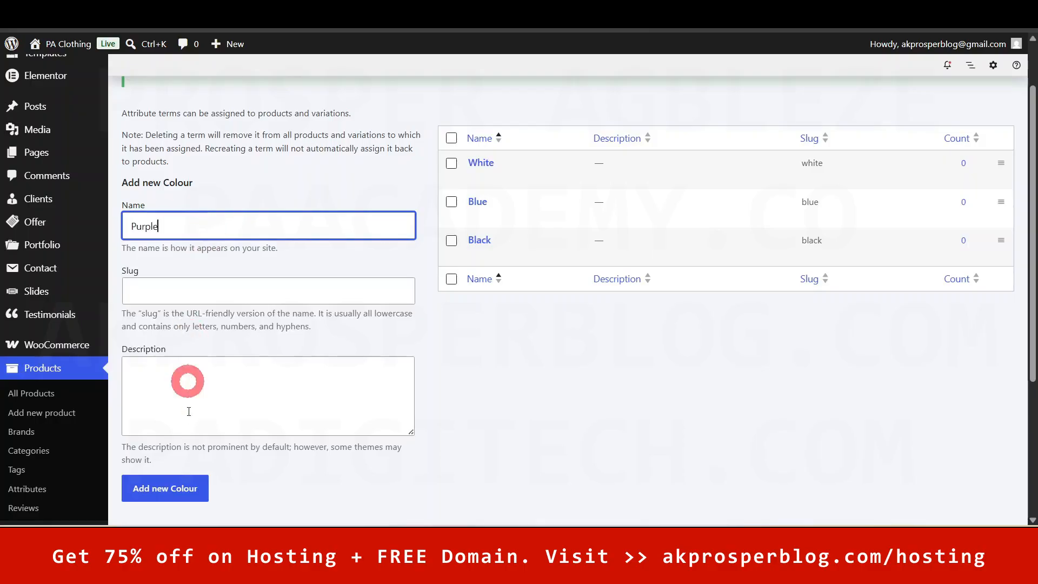
pyautogui.click(172, 492)
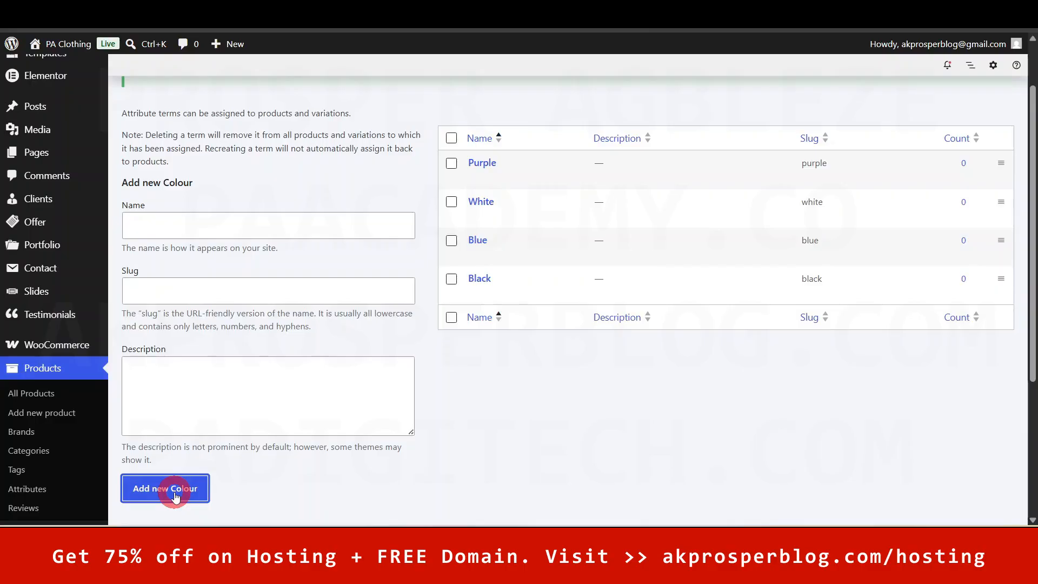
pyautogui.scroll(2, 401, 424)
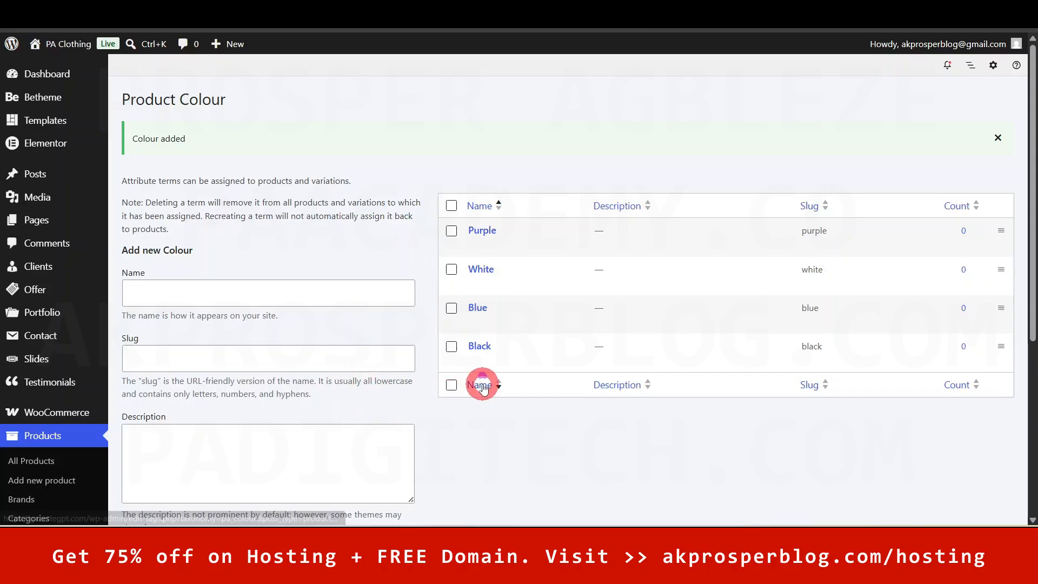
pyautogui.scroll(-3, 481, 385)
pyautogui.click(36, 418)
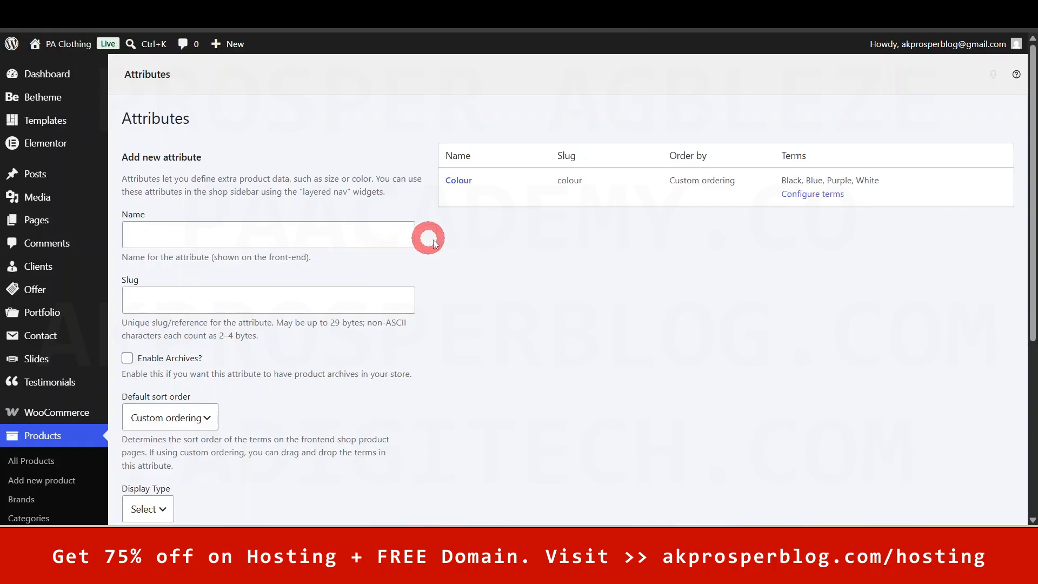
# - Review the attributes list showing Colour (Black, Blue, Purple, White) and Size
pyautogui.scroll(-2, 548, 339)
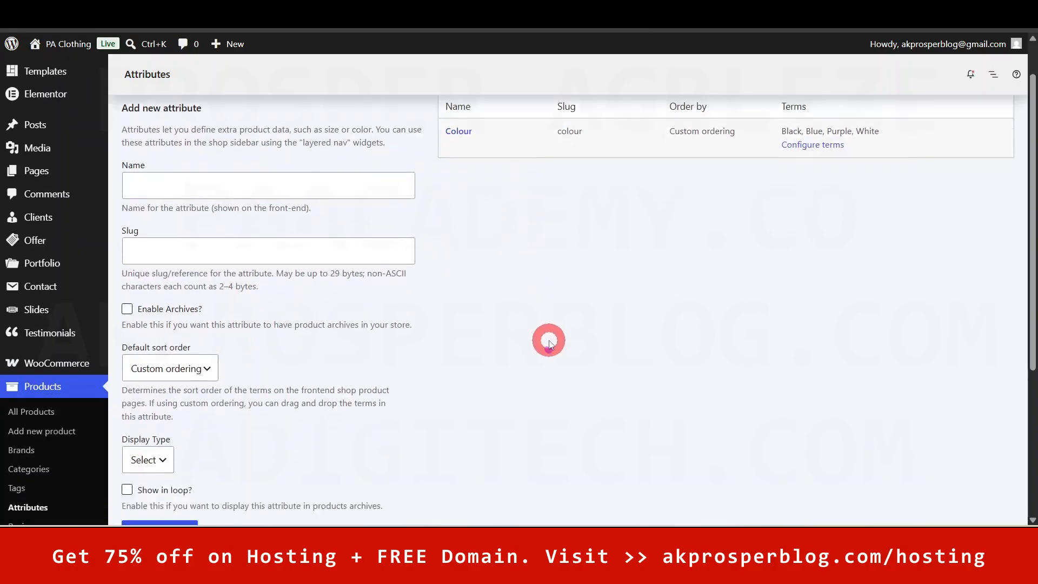
pyautogui.scroll(2, 549, 340)
pyautogui.click(238, 233)
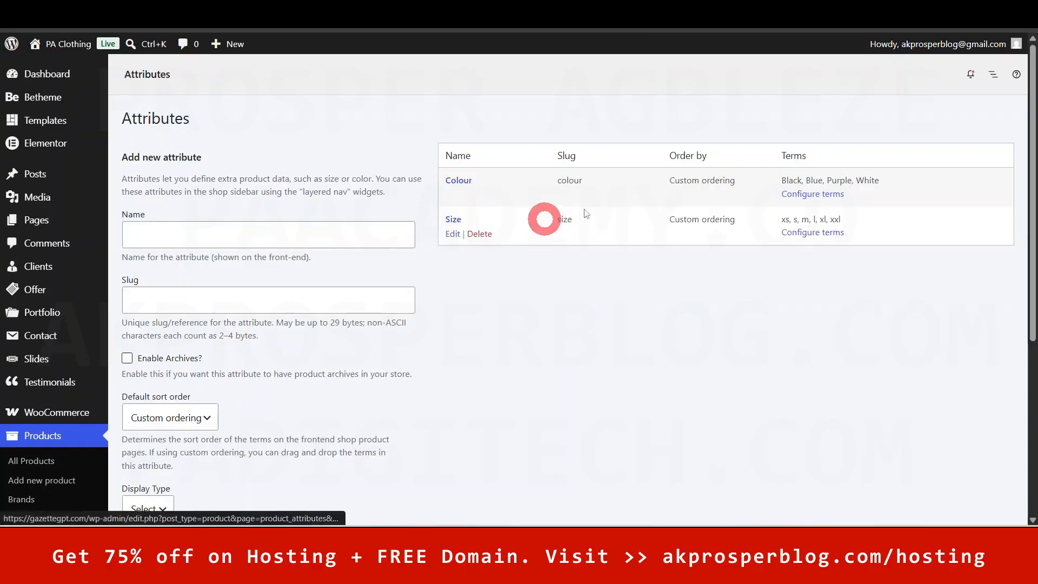
pyautogui.moveTo(1034, 231); pyautogui.dragTo(1017, 109)
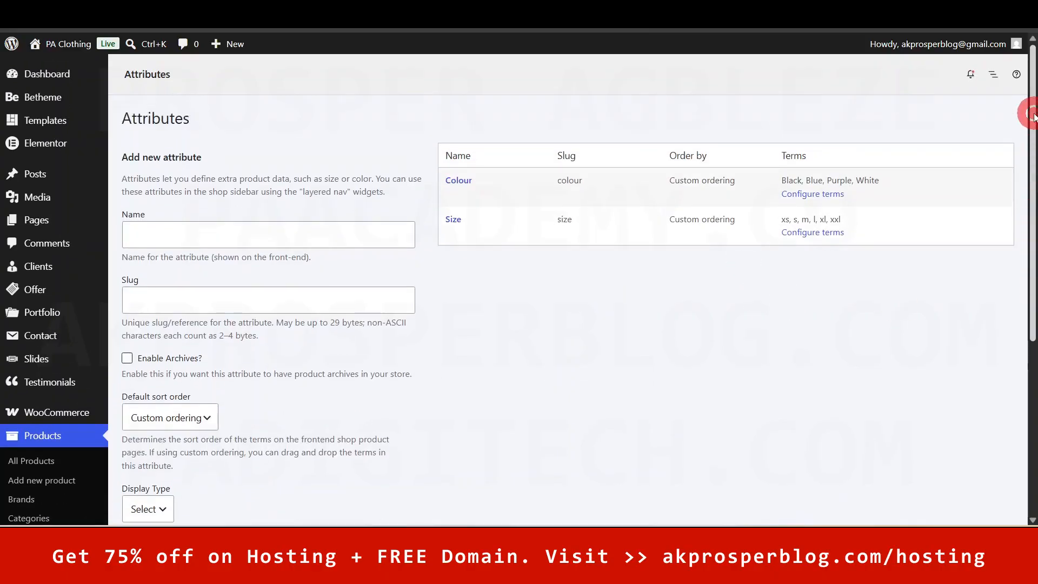
pyautogui.scroll(-1, 363, 431)
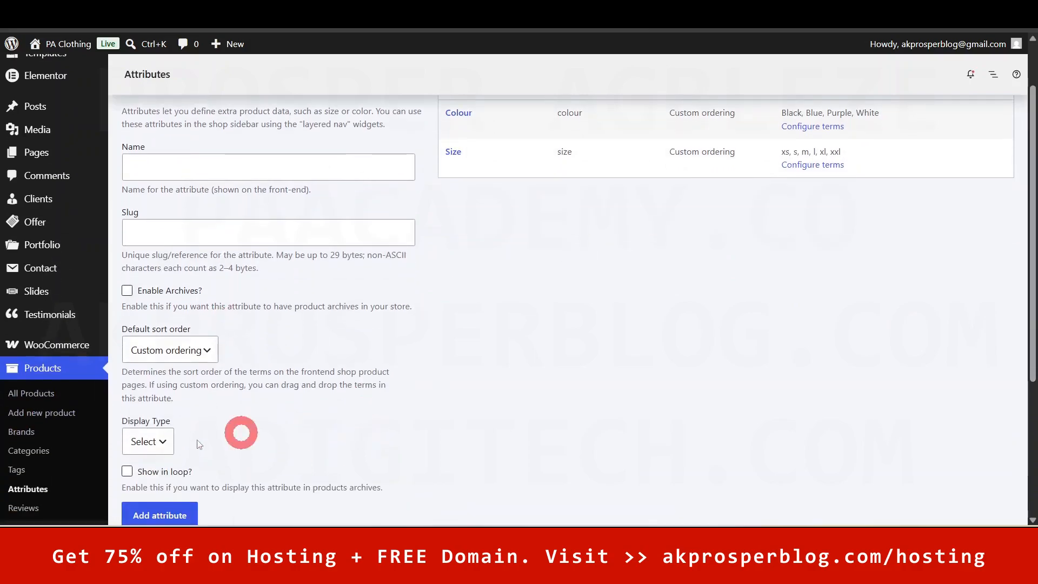
pyautogui.scroll(-2, 30, 438)
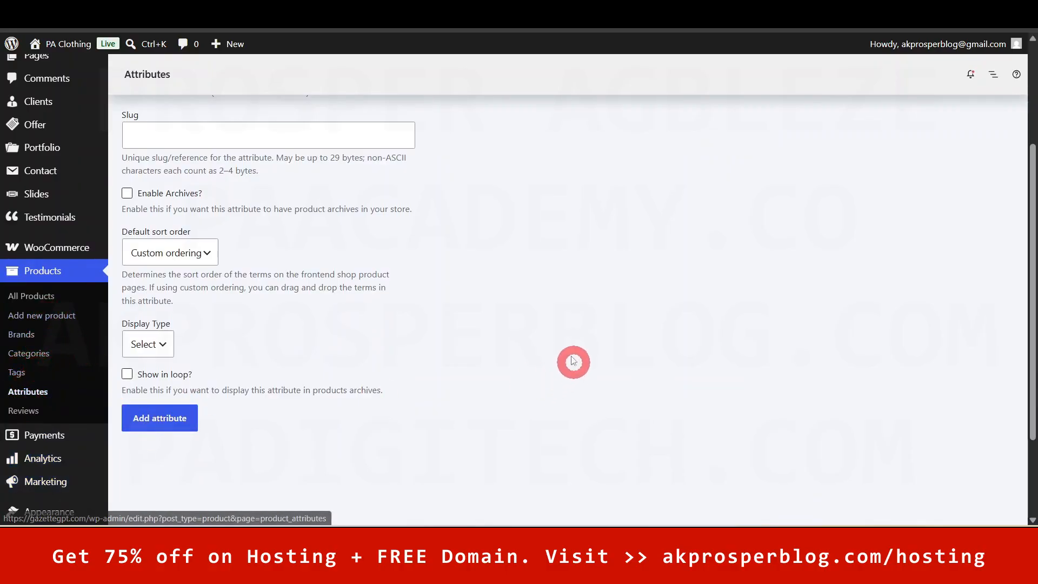
pyautogui.scroll(1, 569, 354)
pyautogui.scroll(2, 569, 354)
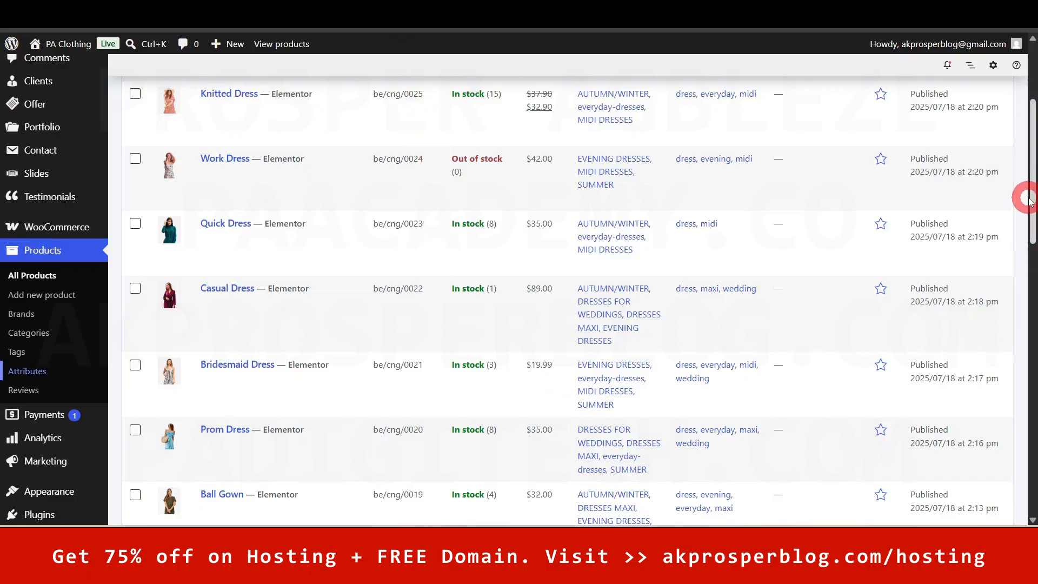
# - Open the Add new product editor
pyautogui.moveTo(1033, 191); pyautogui.dragTo(1033, 68)
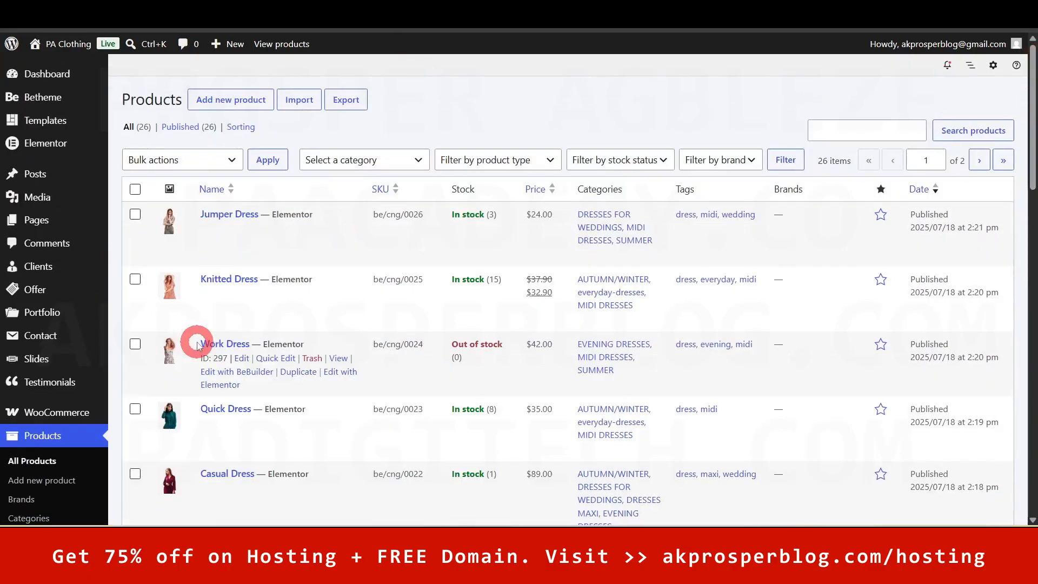
pyautogui.rightClick(225, 103)
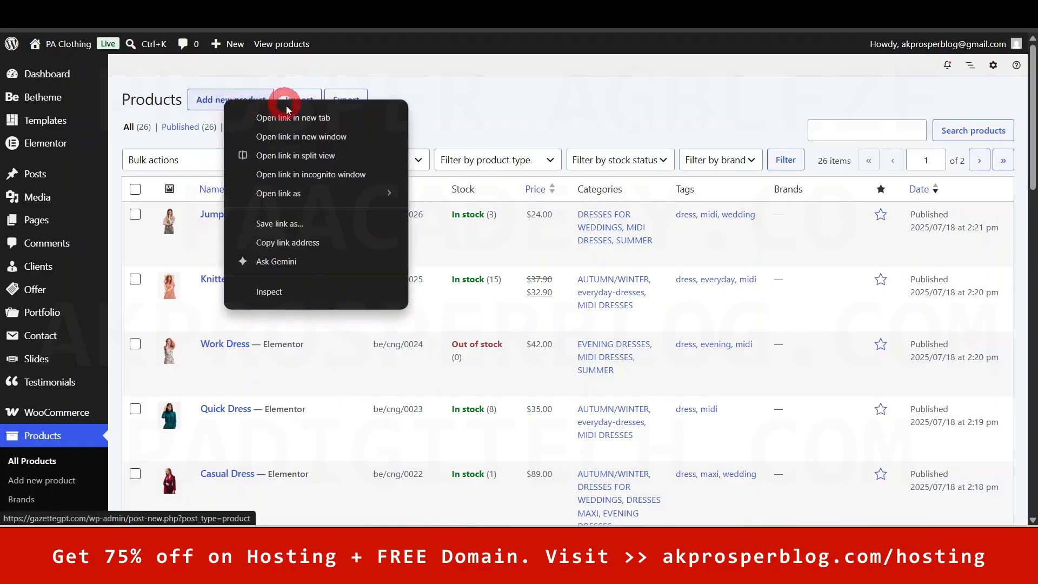
pyautogui.click(288, 119)
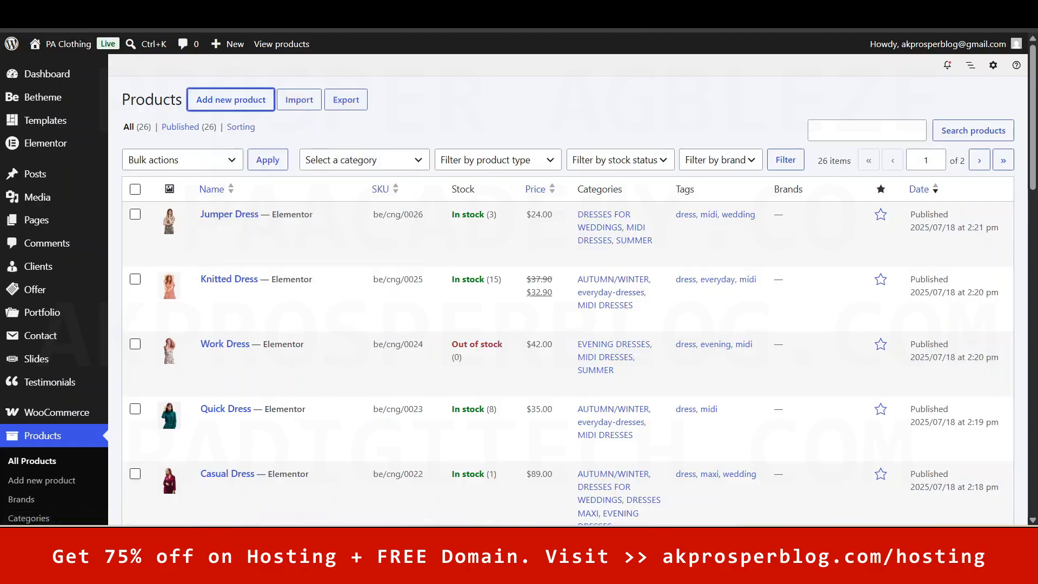
pyautogui.press('Return')
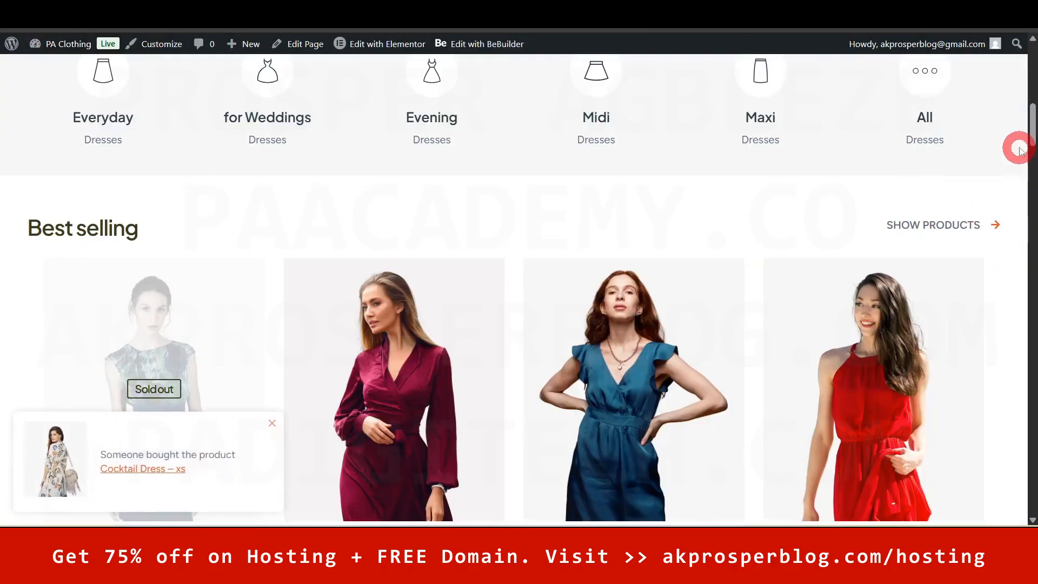
# - Open the live Casual Dress product page and scroll through it for reference
pyautogui.moveTo(1030, 132)
pyautogui.mouseDown()
pyautogui.moveTo(1029, 163)
pyautogui.moveTo(1031, 135)
pyautogui.mouseUp()
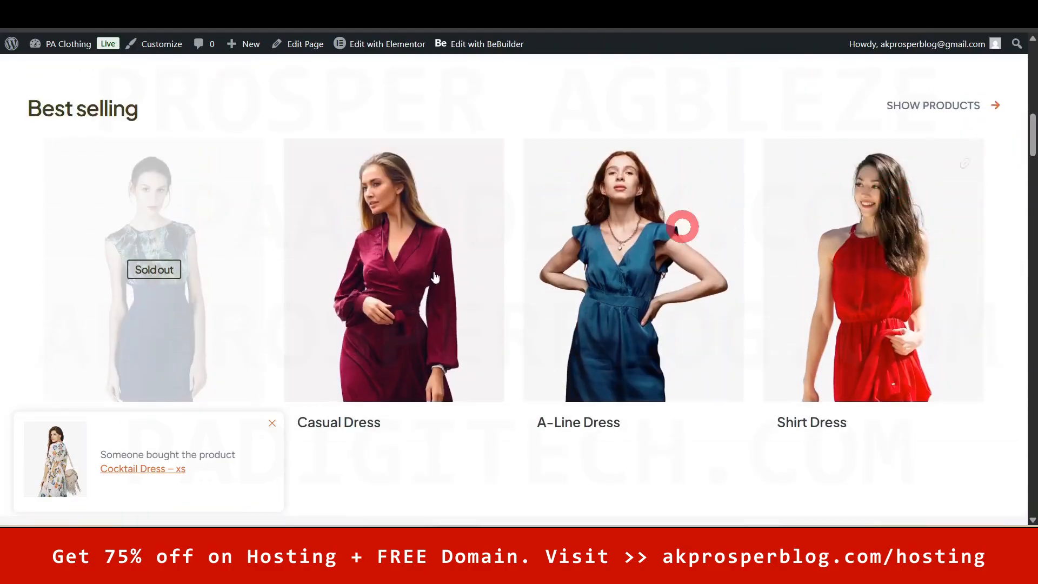
pyautogui.rightClick(354, 303)
pyautogui.click(458, 193)
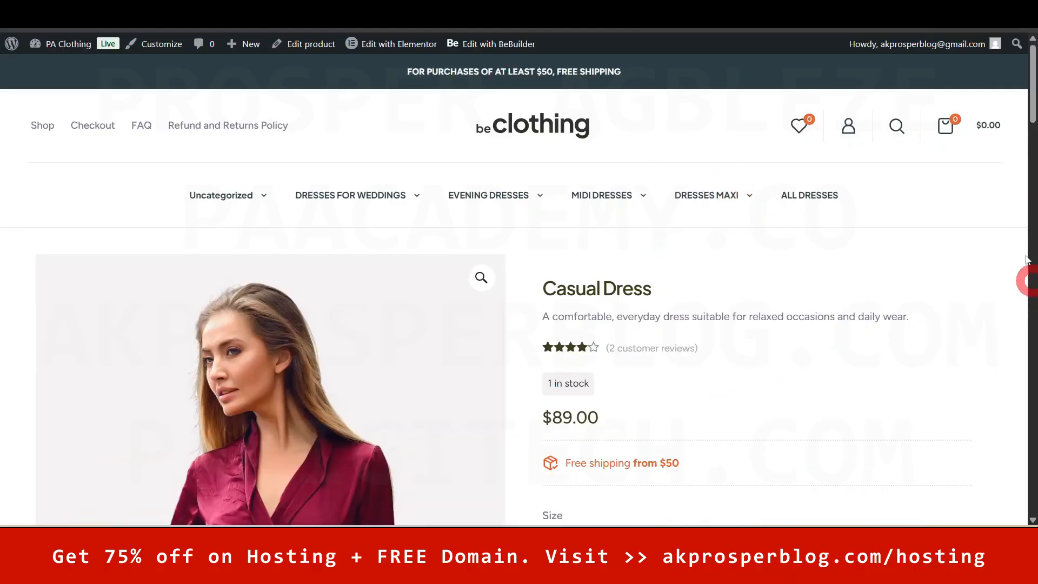
pyautogui.scroll(-3, 1034, 115)
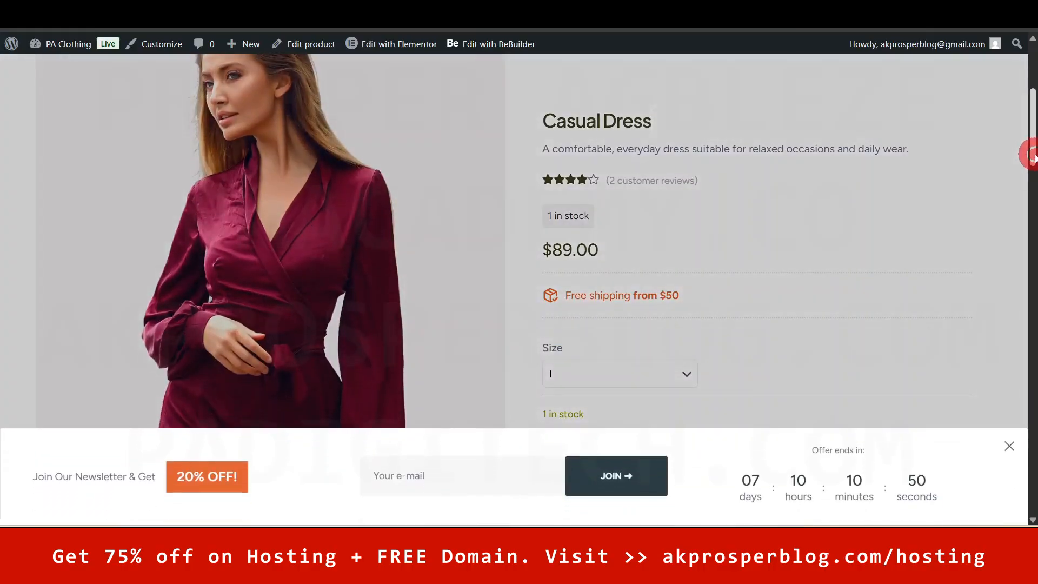
pyautogui.scroll(3, 1030, 134)
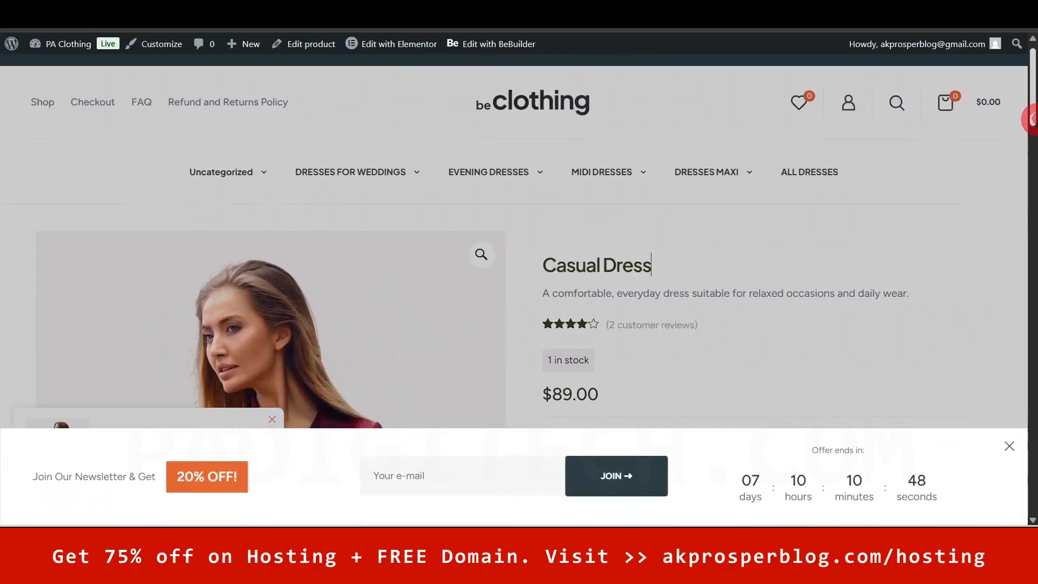
pyautogui.scroll(-3, 1029, 134)
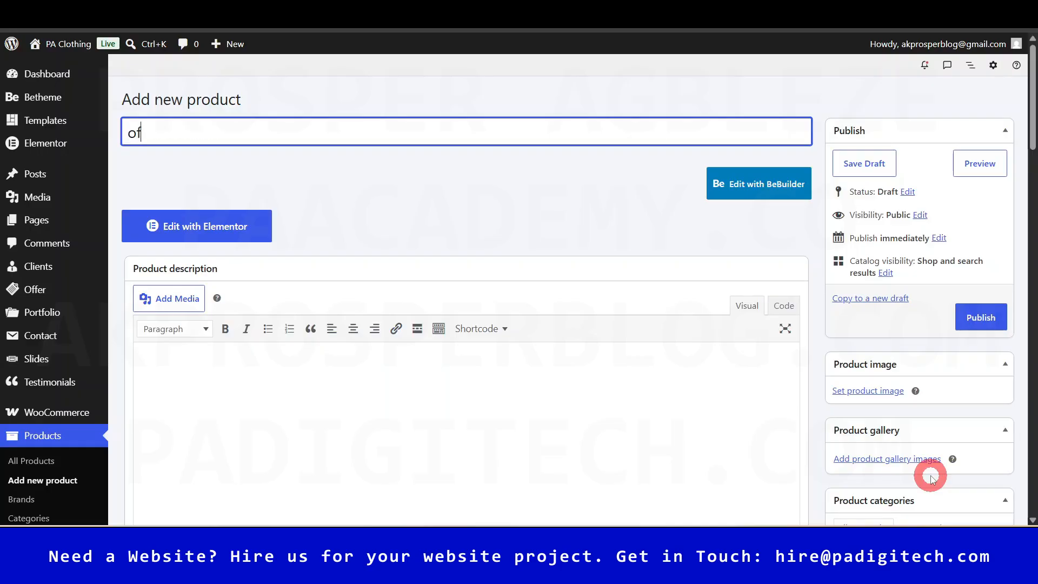
# - Title the new product 'Office Gown' and scroll down to the Product description box
pyautogui.hotkey('ctrl', 'a')
pyautogui.write('o')
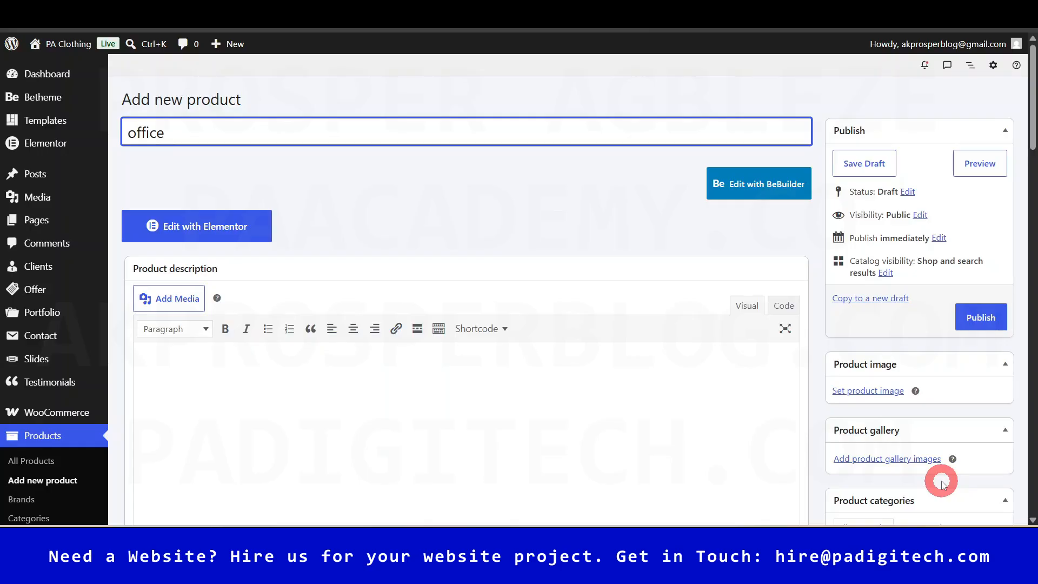
pyautogui.press('BackSpace')
pyautogui.press('BackSpace')
pyautogui.press('BackSpace')
pyautogui.press('BackSpace')
pyautogui.press('BackSpace')
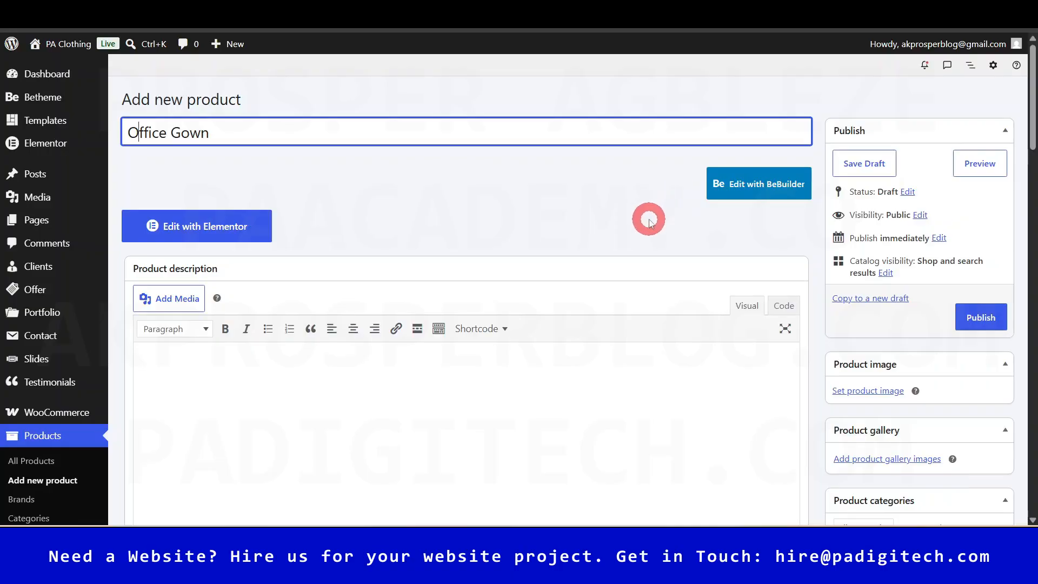
pyautogui.scroll(-2, 570, 232)
pyautogui.scroll(-2, 482, 286)
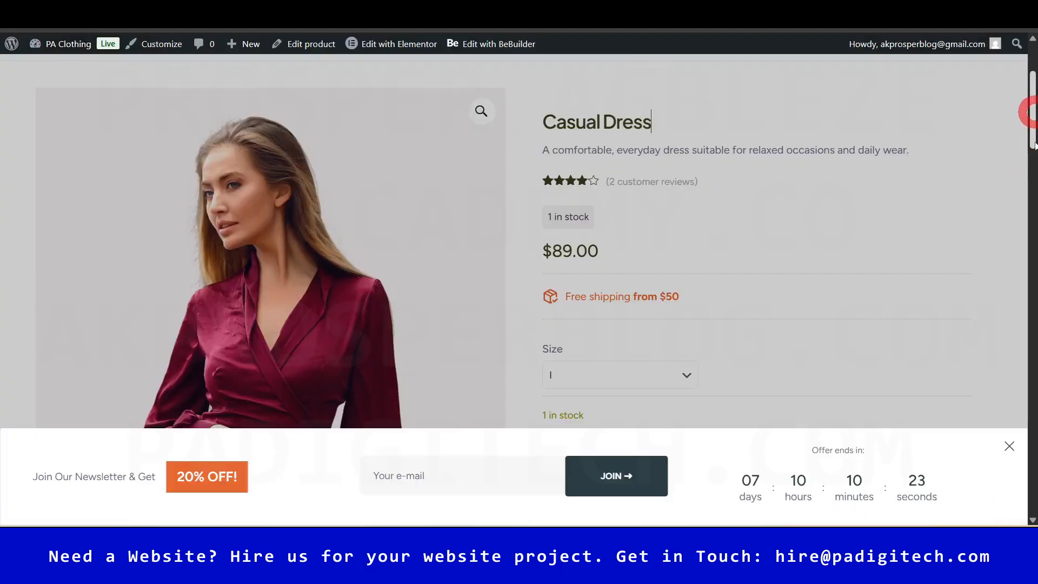
# - Select and copy the Casual Dress description content on the storefront
pyautogui.click(1018, 196)
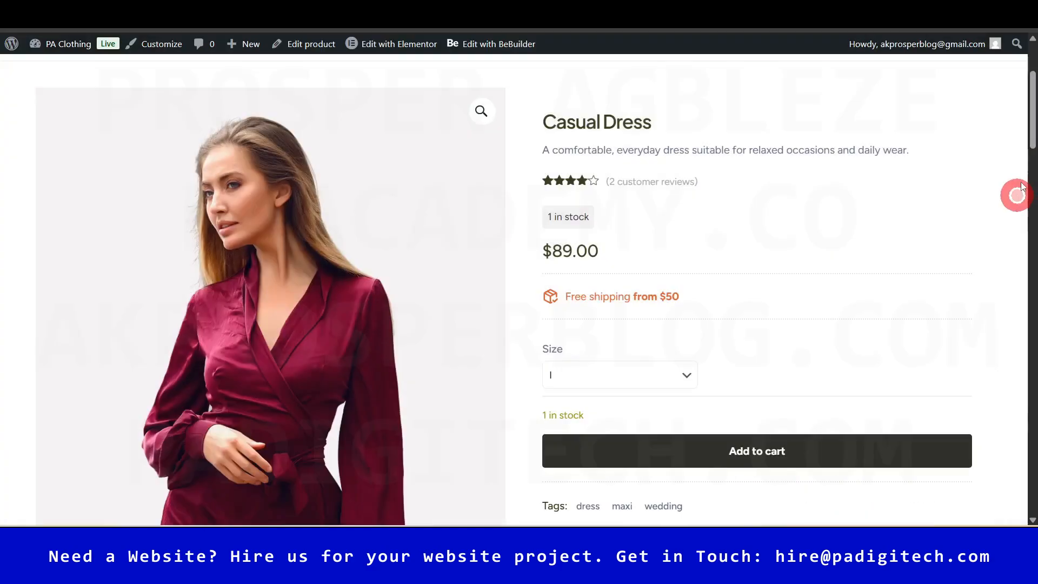
pyautogui.moveTo(1030, 131); pyautogui.dragTo(1027, 240)
pyautogui.scroll(-1, 1026, 239)
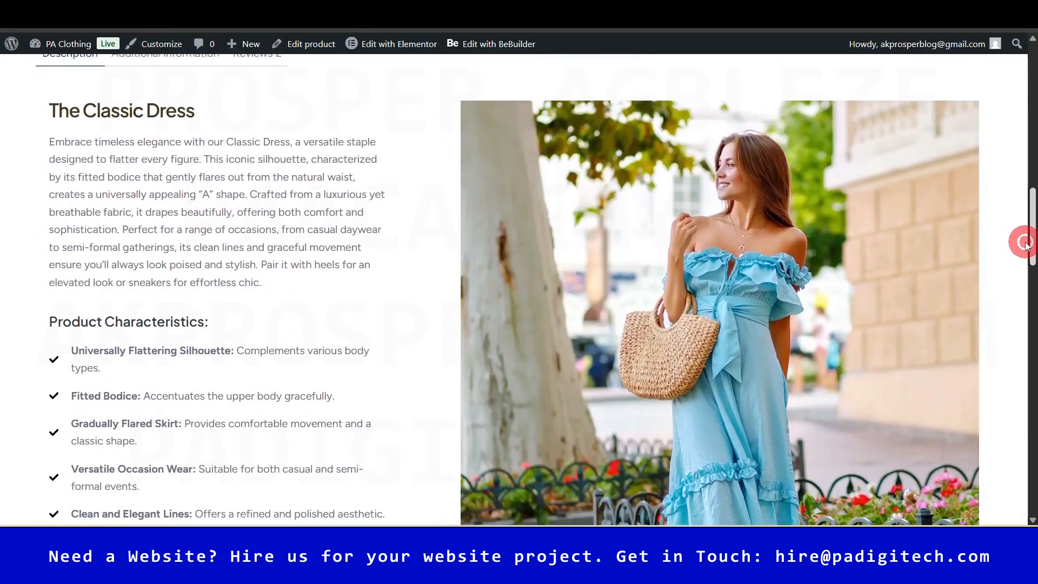
pyautogui.moveTo(43, 110); pyautogui.dragTo(325, 399)
pyautogui.hotkey('ctrl', 'c')
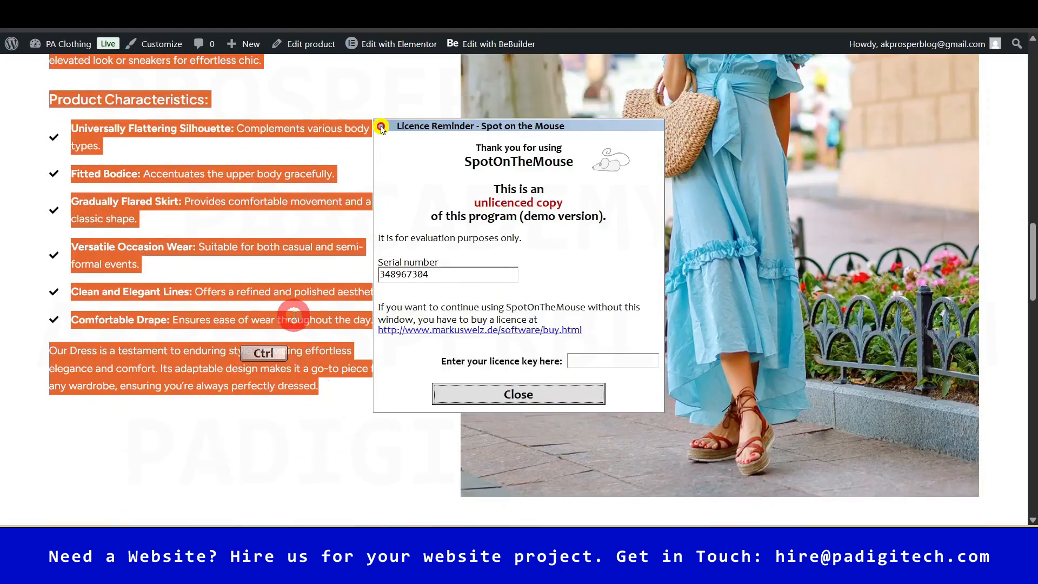
pyautogui.click(520, 394)
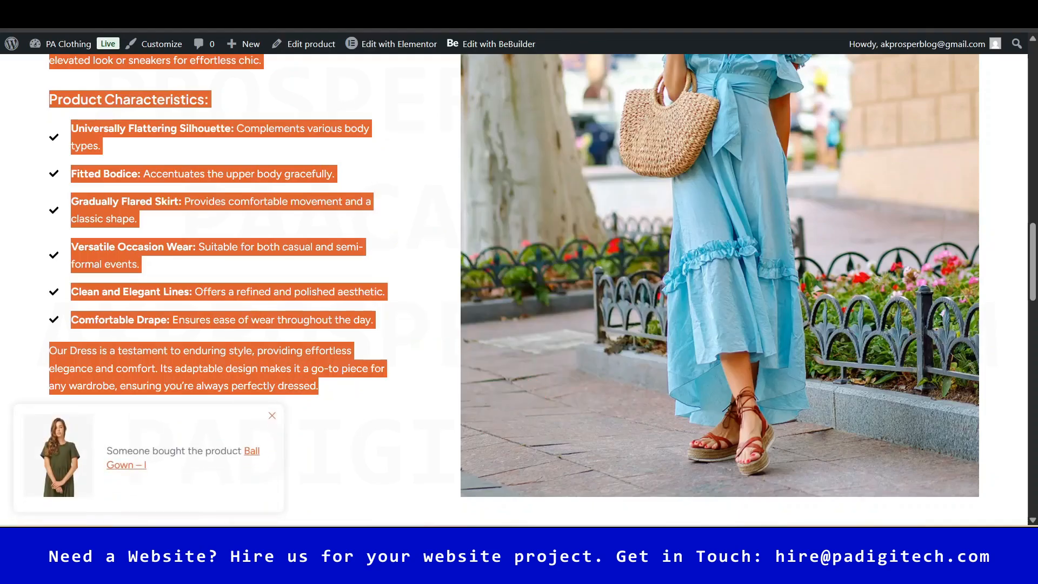
pyautogui.hotkey('ctrl', 'Tab')
# - Paste it into the Office Gown description, with 'The Classic Dress' heading and characteristics list
pyautogui.click(309, 262)
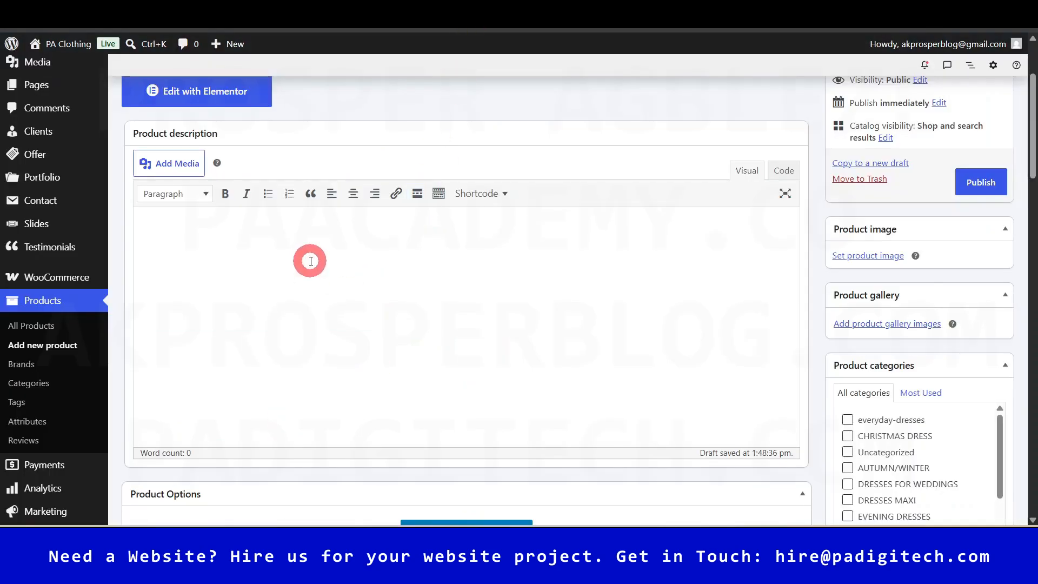
pyautogui.hotkey('ctrl', 'v')
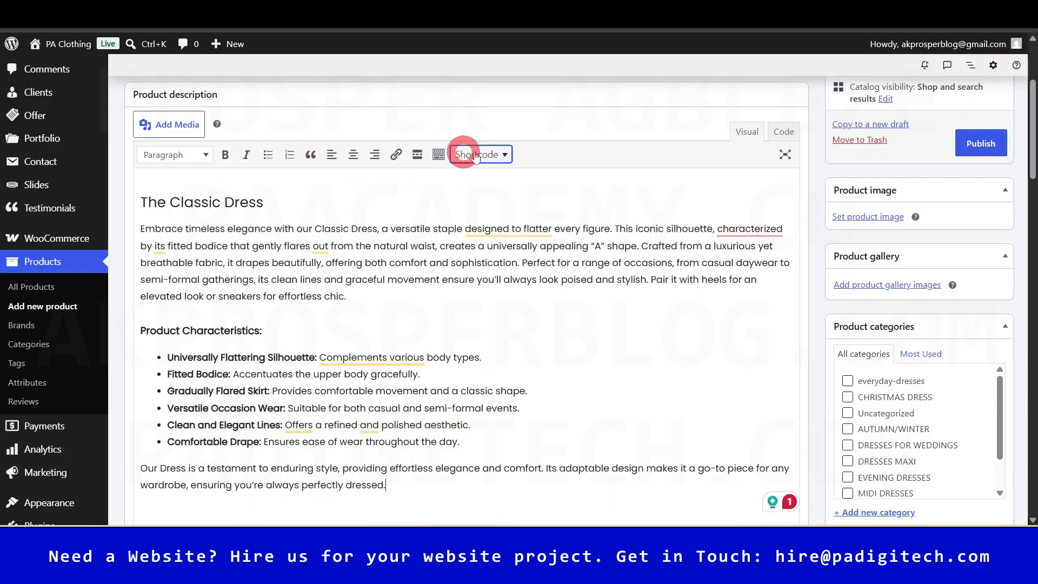
pyautogui.moveTo(139, 202); pyautogui.dragTo(267, 210)
pyautogui.click(235, 204)
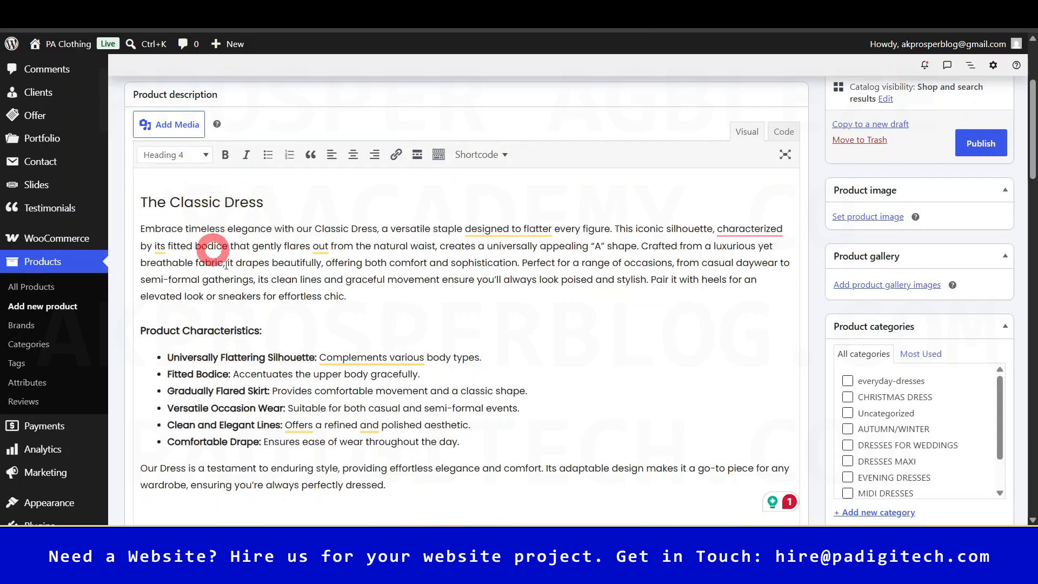
pyautogui.click(319, 249)
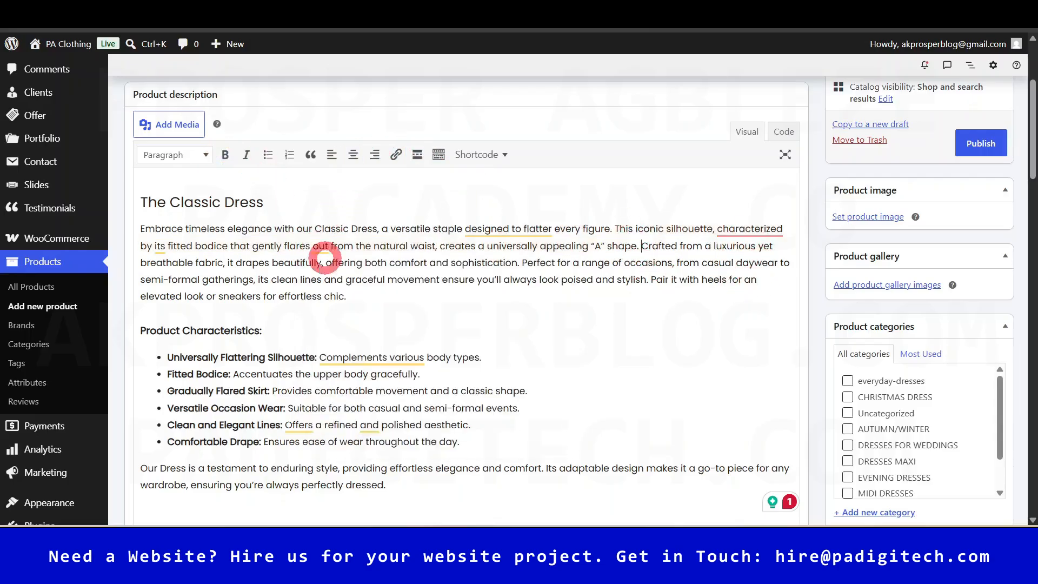
# - Scroll through the Casual Dress page down to its short description
pyautogui.scroll(-4, 378, 338)
pyautogui.scroll(-4, 489, 292)
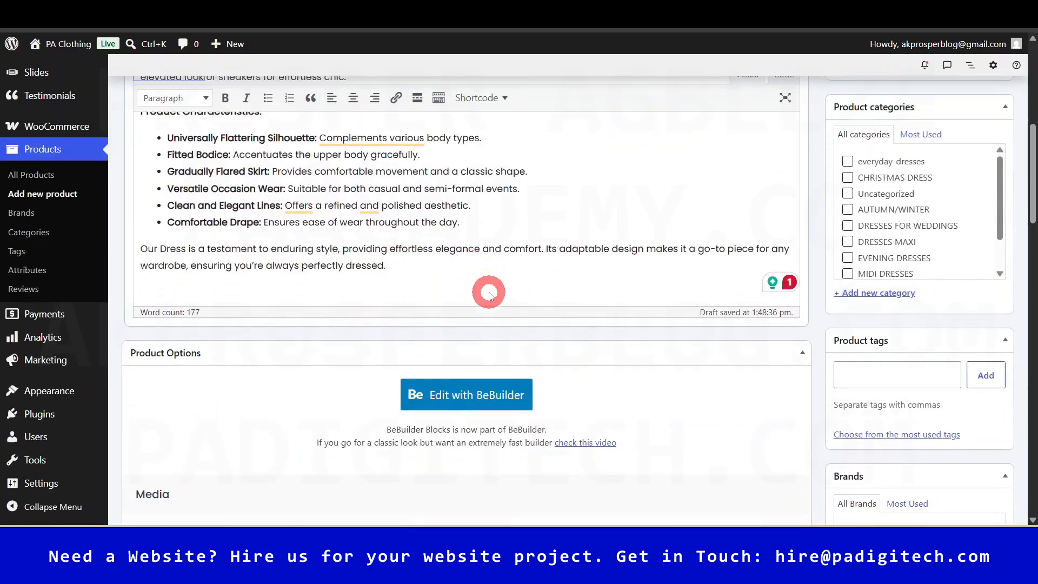
pyautogui.scroll(-3, 491, 324)
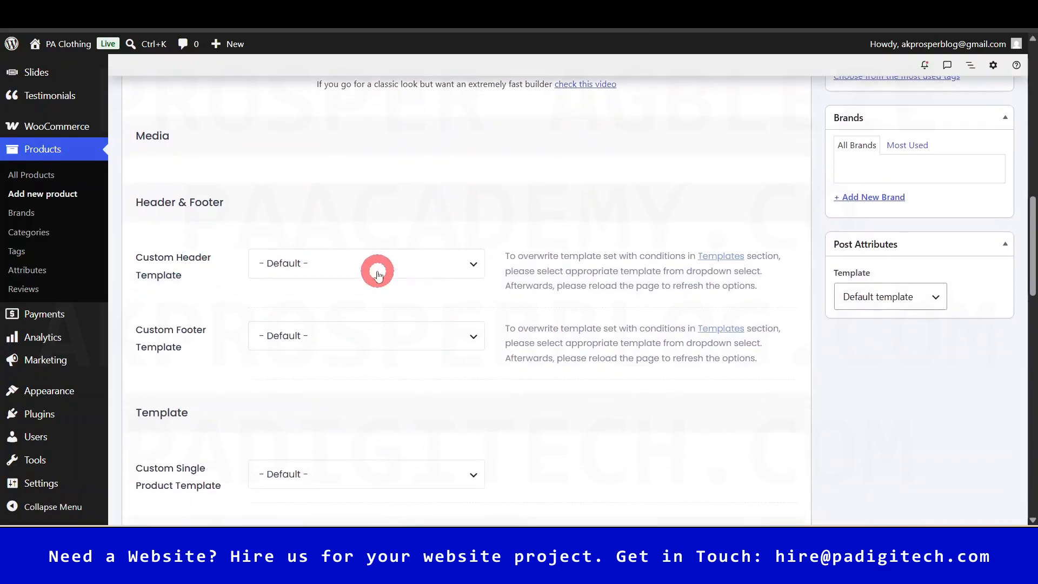
pyautogui.scroll(-5, 454, 346)
pyautogui.scroll(-15, 460, 349)
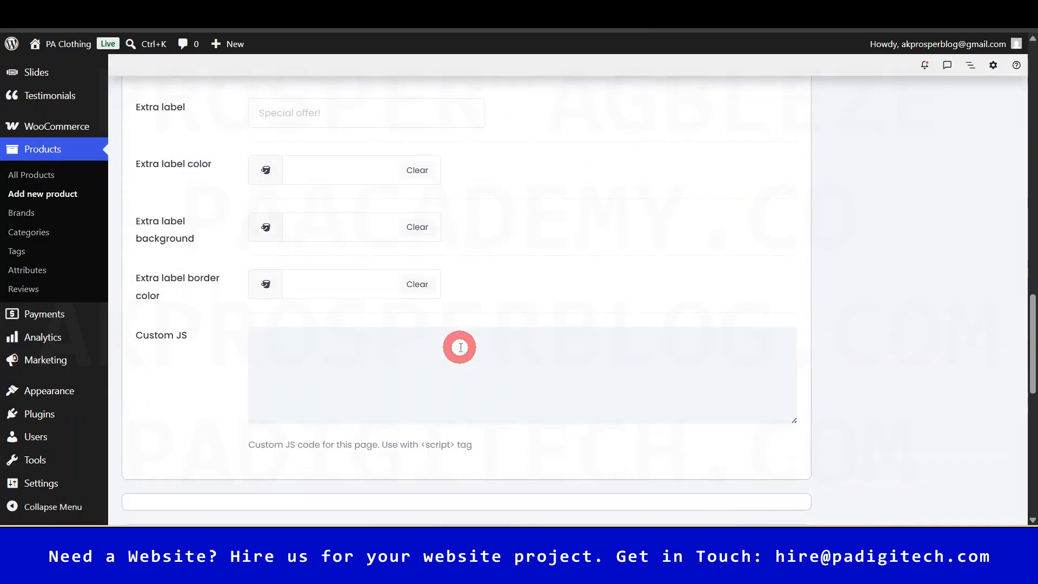
pyautogui.scroll(-2, 460, 349)
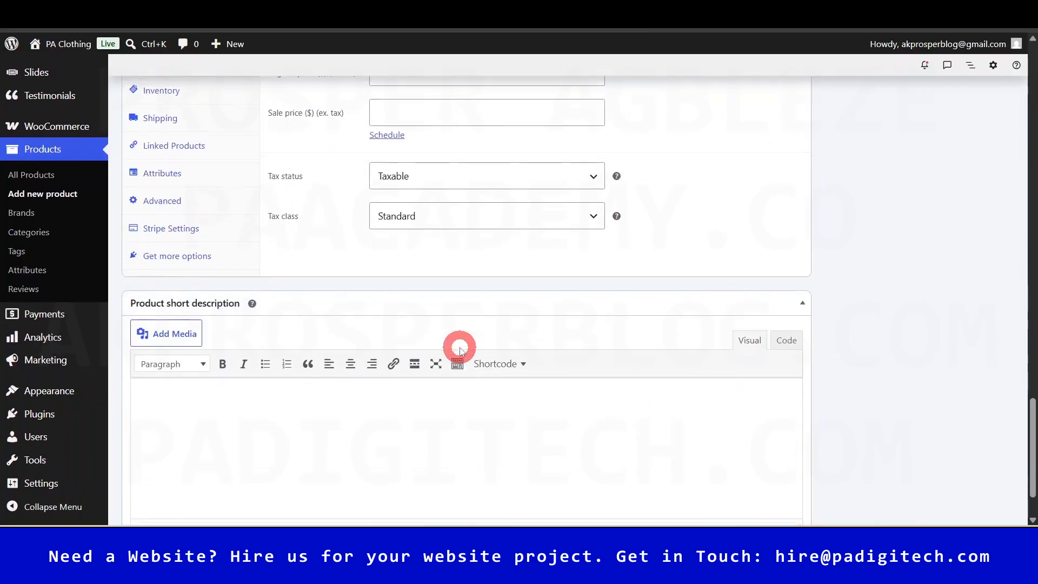
pyautogui.scroll(2, 460, 349)
pyautogui.scroll(-3, 459, 348)
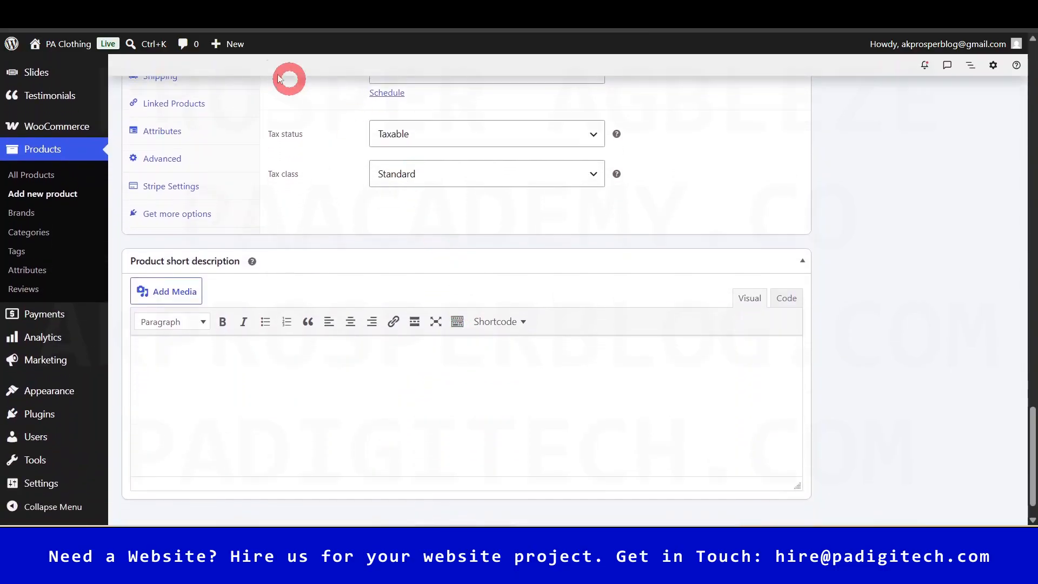
pyautogui.scroll(-1, 417, 361)
pyautogui.scroll(3, 346, 197)
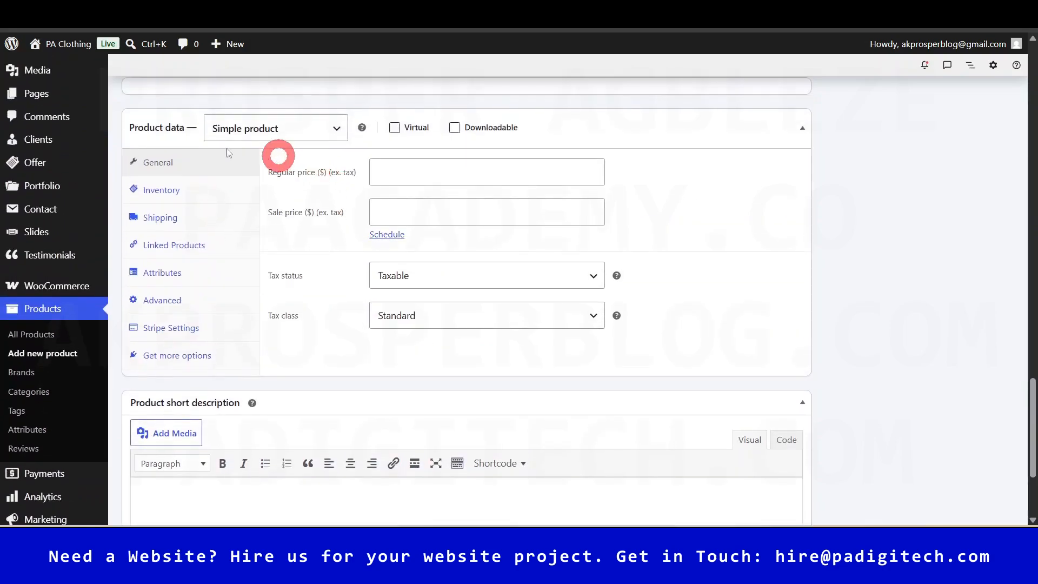
pyautogui.scroll(-4, 371, 361)
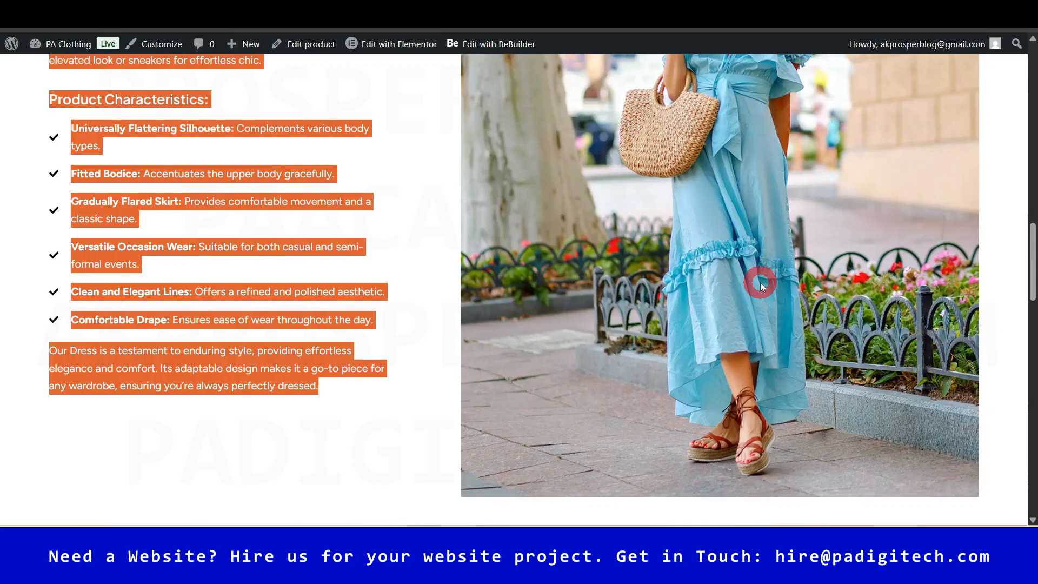
pyautogui.scroll(10, 760, 282)
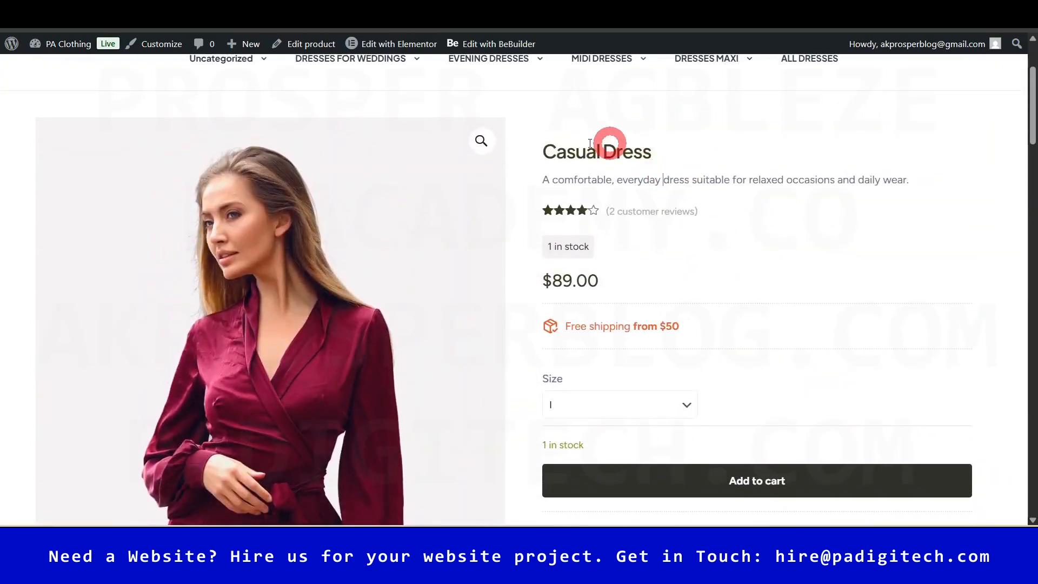
# - Paste 'A comfortable, everyday dress suitable for relaxed occasions and daily wear.' as the short description
pyautogui.tripleClick(680, 180)
pyautogui.hotkey('ctrl', 'c')
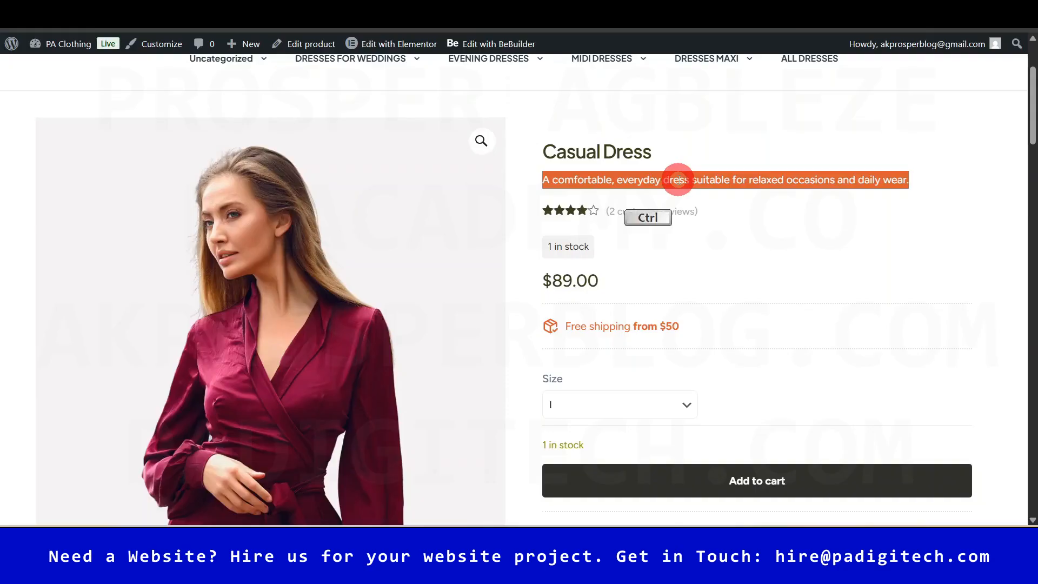
pyautogui.click(486, 14)
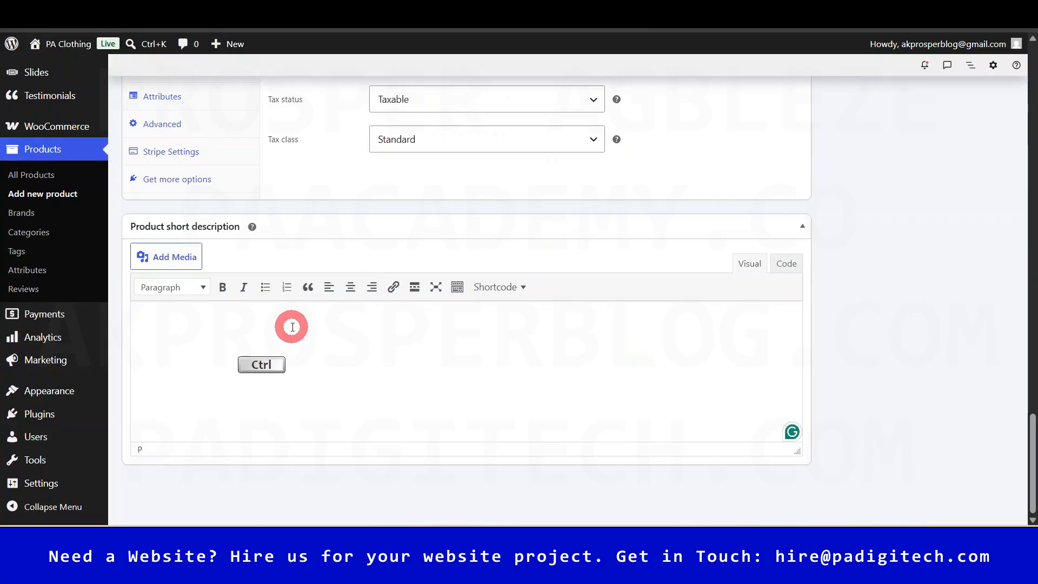
pyautogui.hotkey('ctrl', 'v')
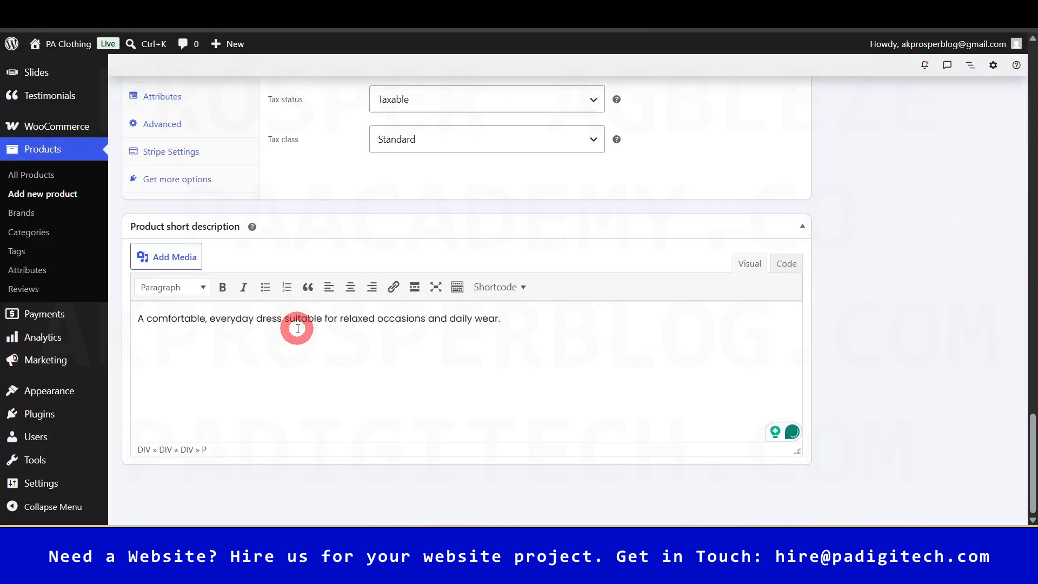
pyautogui.click(613, 19)
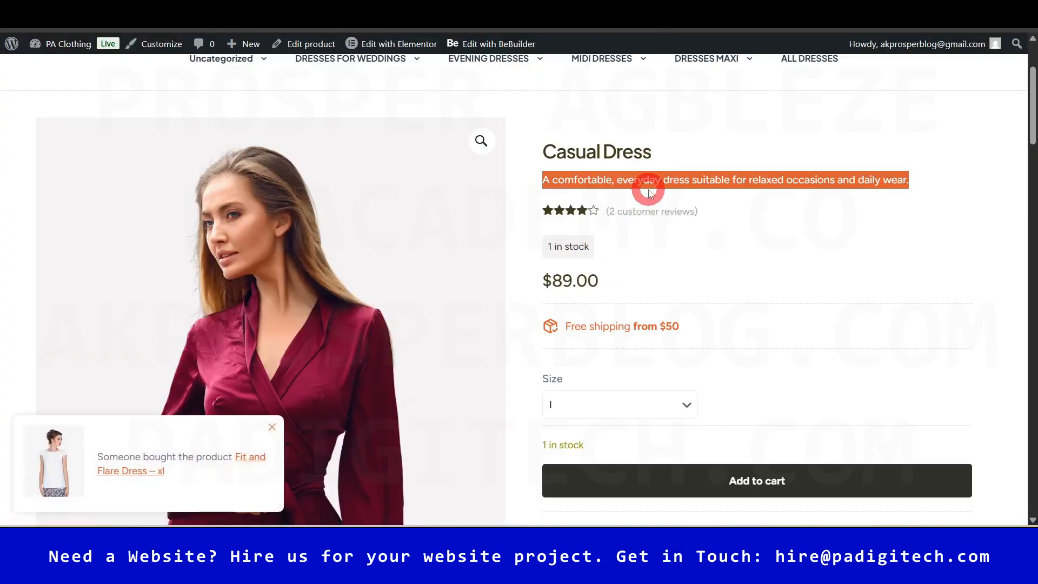
pyautogui.click(432, 18)
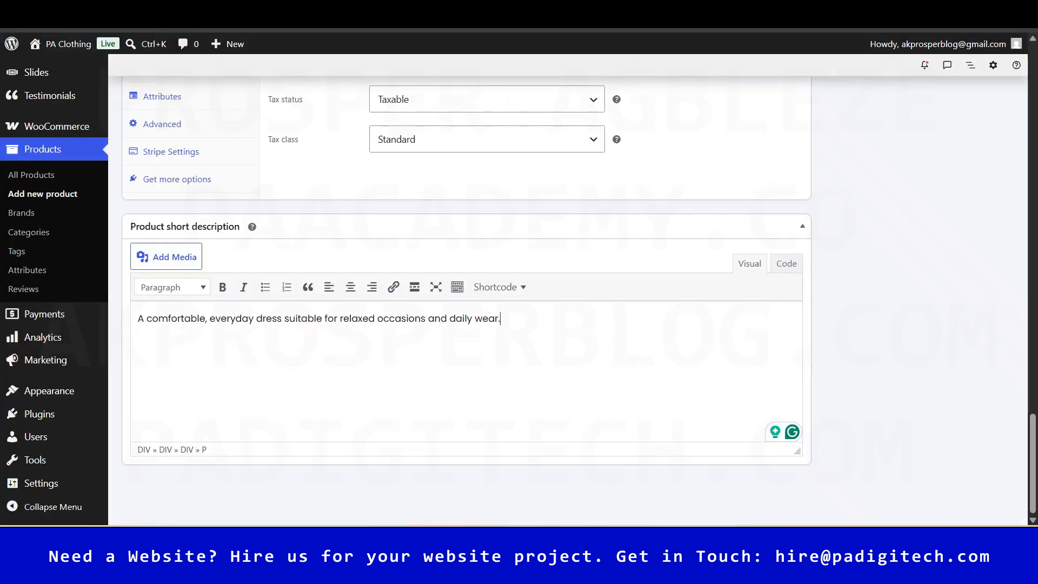
pyautogui.scroll(3, 455, 335)
pyautogui.scroll(3, 456, 334)
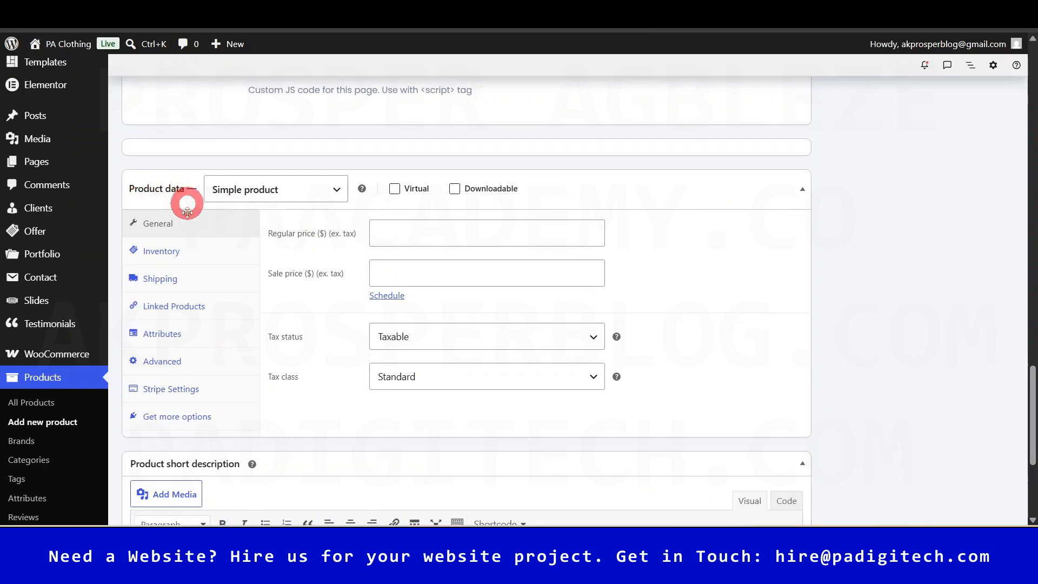
# - Keep the product type as Simple product and enter a regular price of 50
pyautogui.click(339, 191)
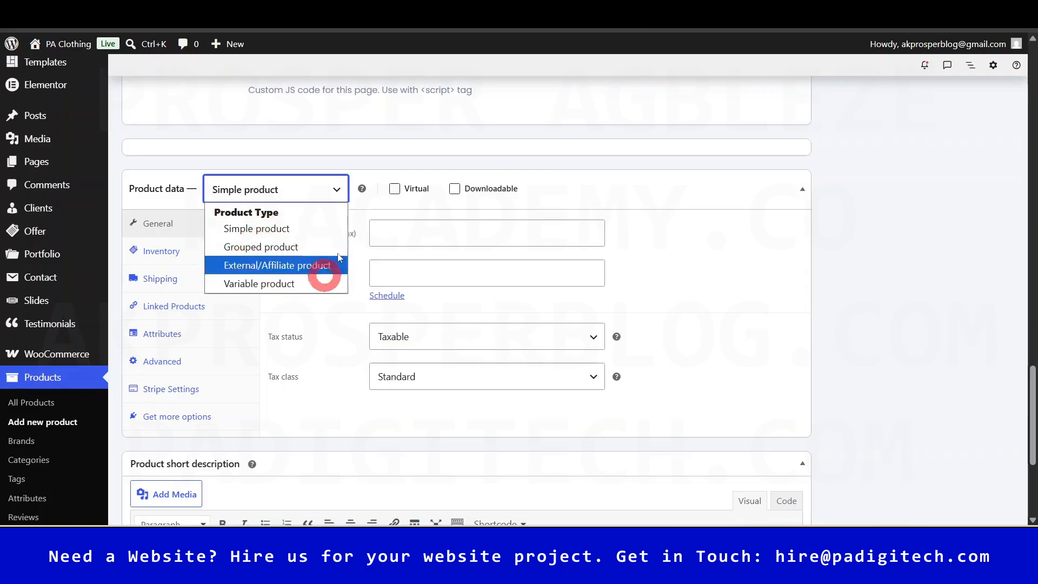
pyautogui.click(285, 229)
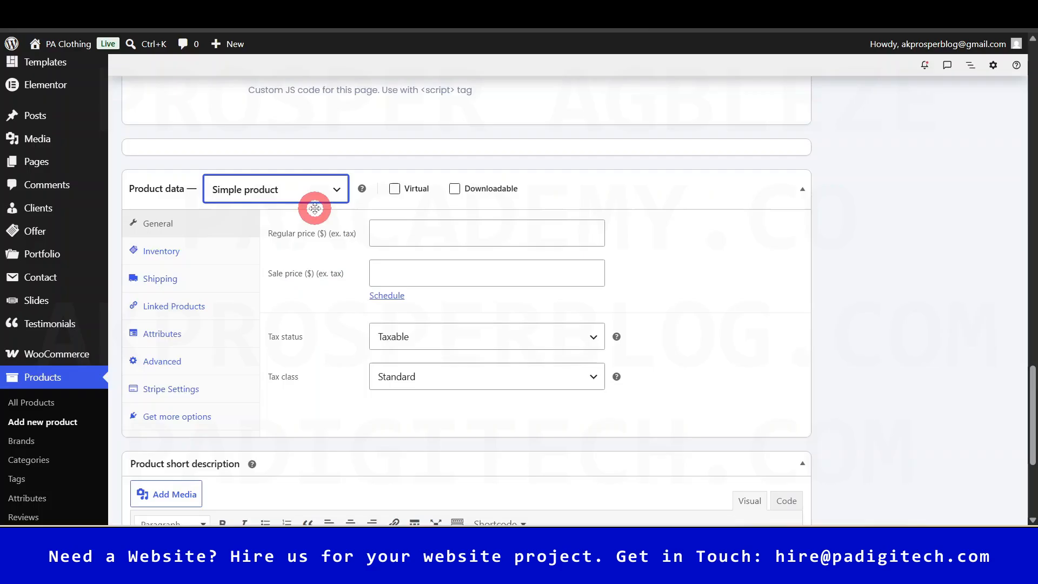
pyautogui.click(173, 231)
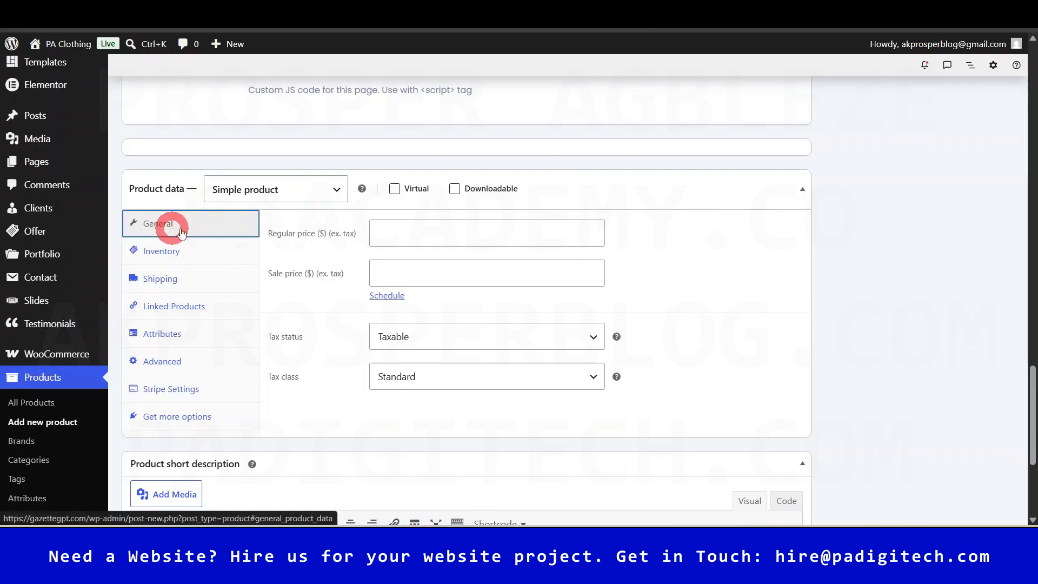
pyautogui.click(439, 232)
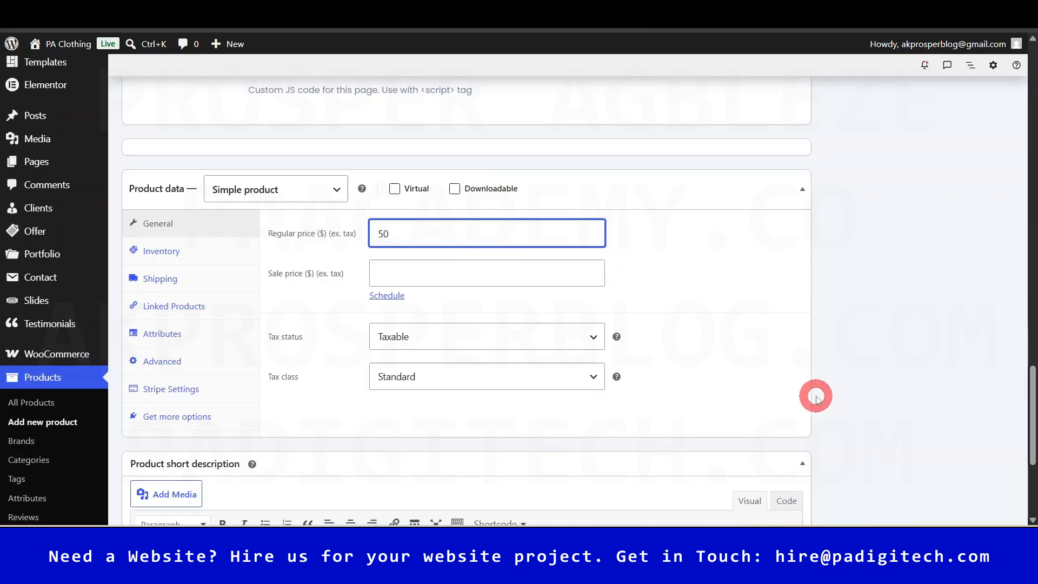
pyautogui.click(708, 312)
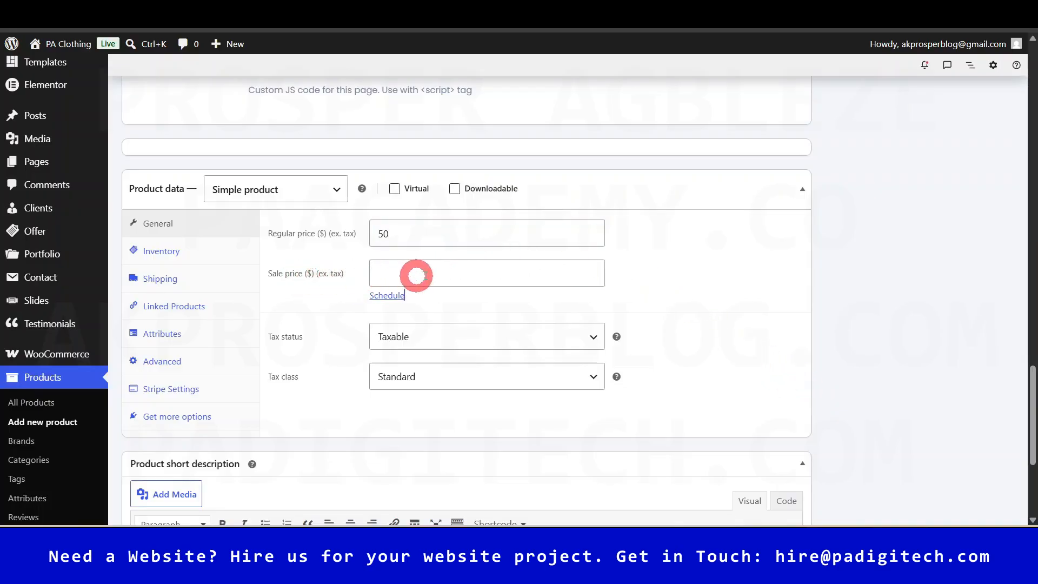
# - Try a 35 sale price with scheduled dates, then clear it so no sale applies
pyautogui.click(440, 272)
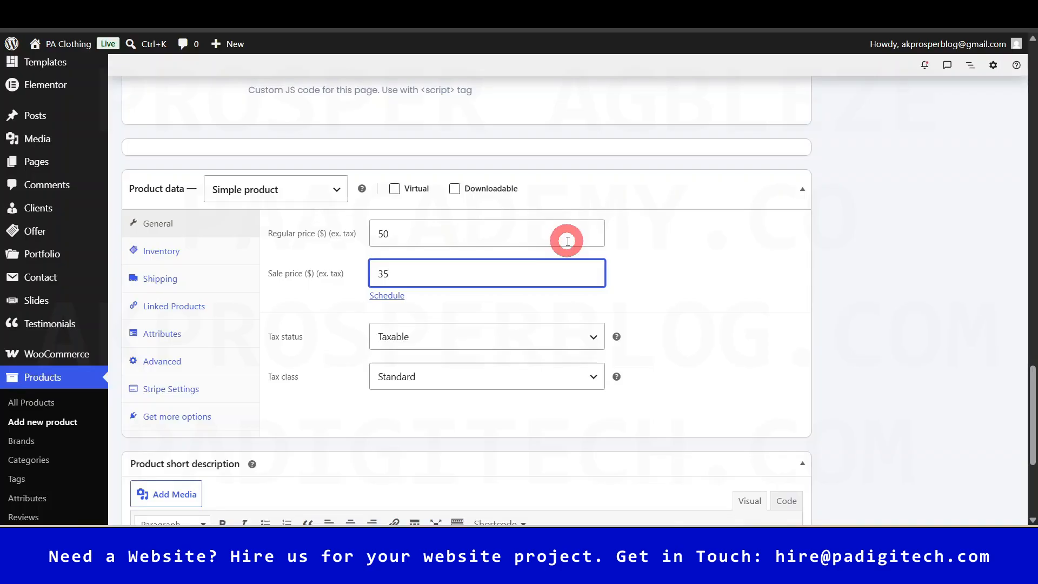
pyautogui.click(655, 273)
pyautogui.click(387, 296)
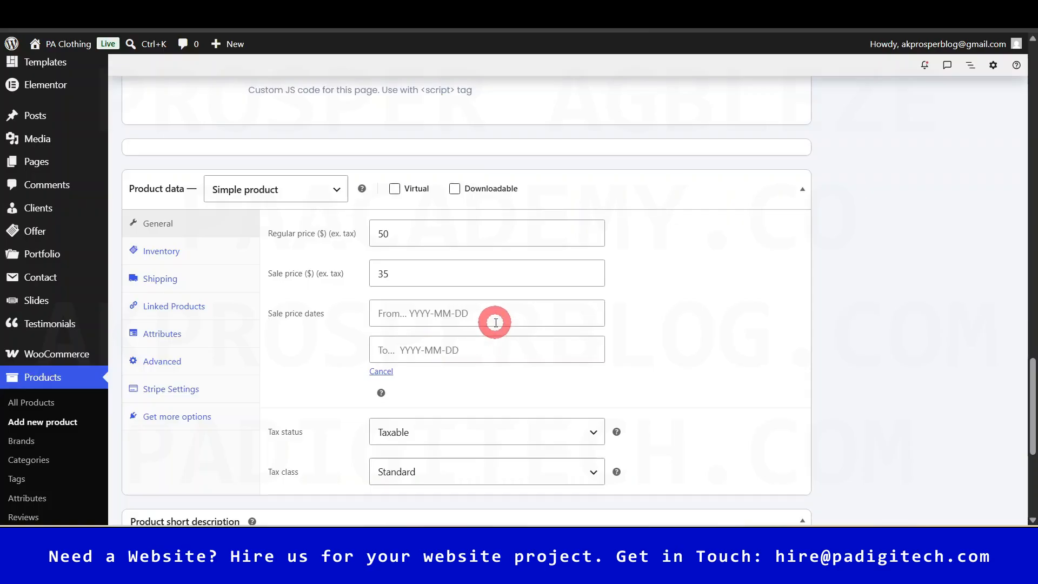
pyautogui.click(474, 271)
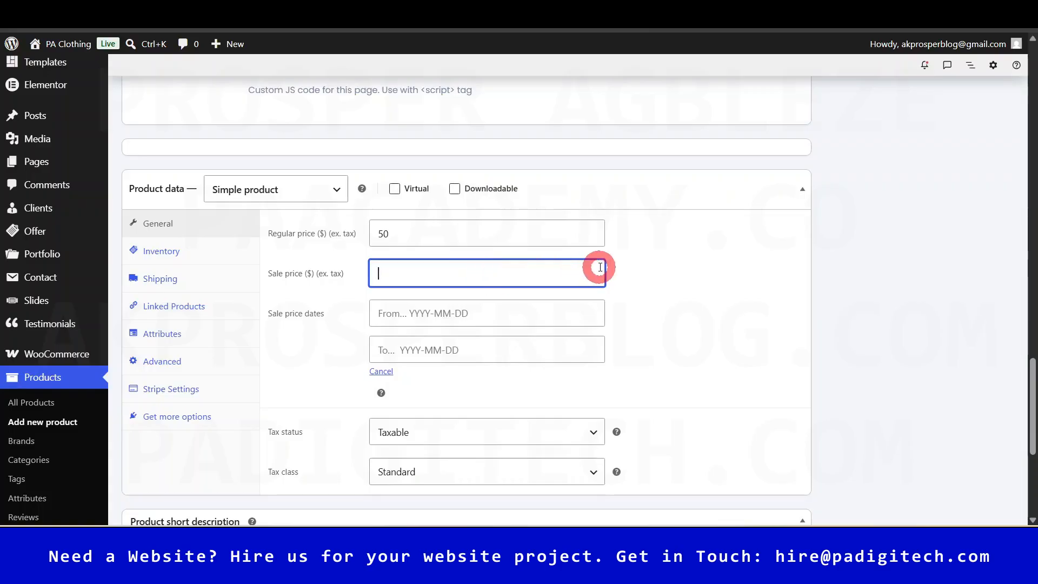
pyautogui.click(666, 253)
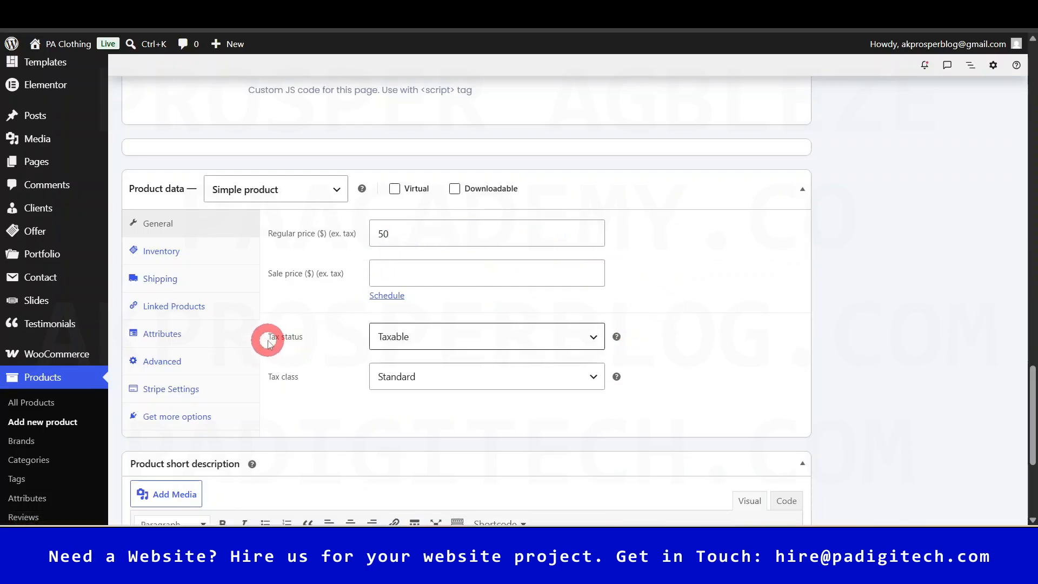
pyautogui.click(475, 342)
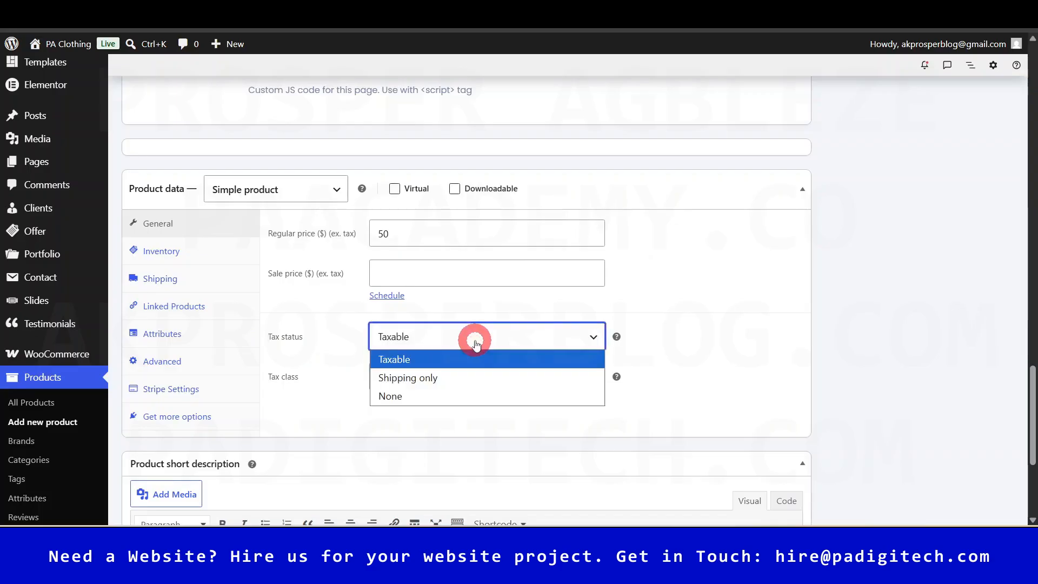
pyautogui.click(476, 343)
pyautogui.scroll(-1, 672, 335)
pyautogui.click(505, 276)
pyautogui.click(445, 323)
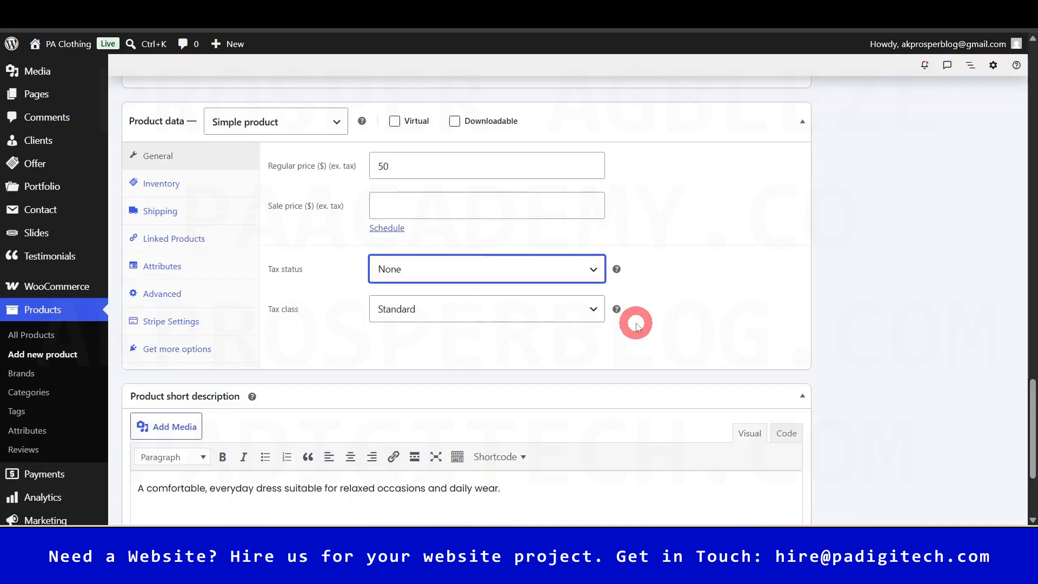
pyautogui.click(484, 263)
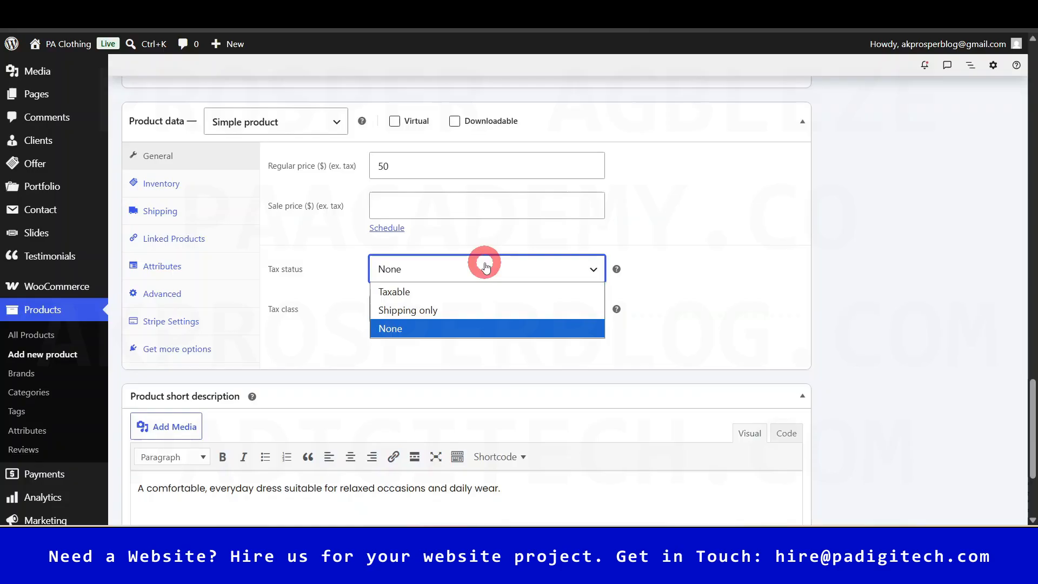
pyautogui.click(397, 290)
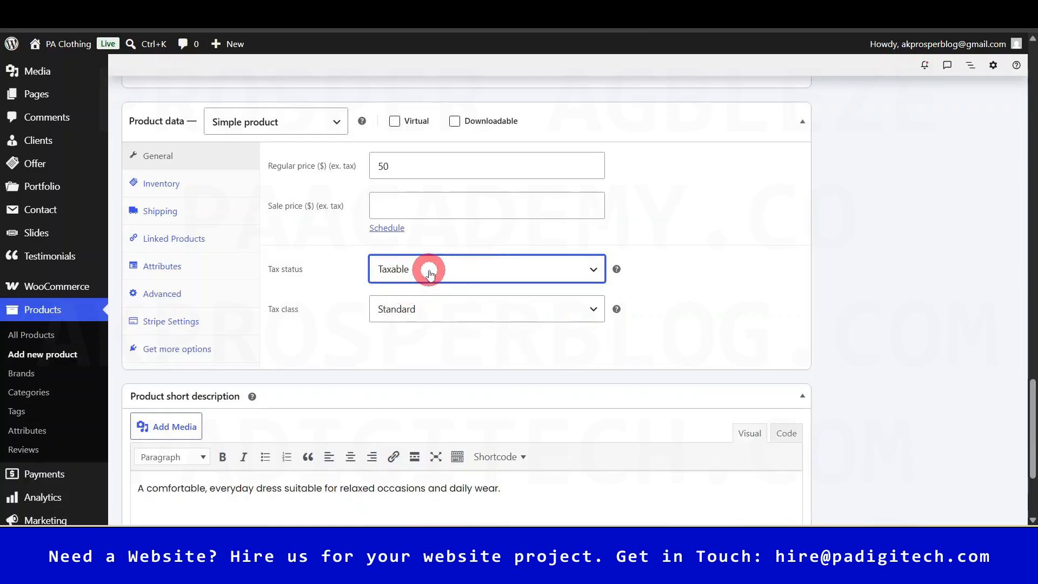
pyautogui.click(465, 309)
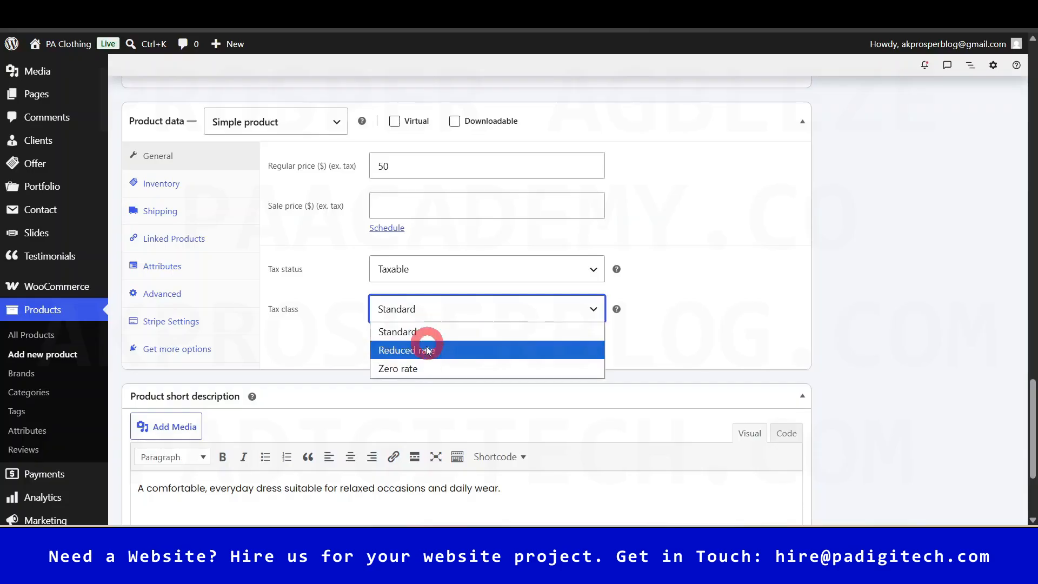
pyautogui.click(409, 332)
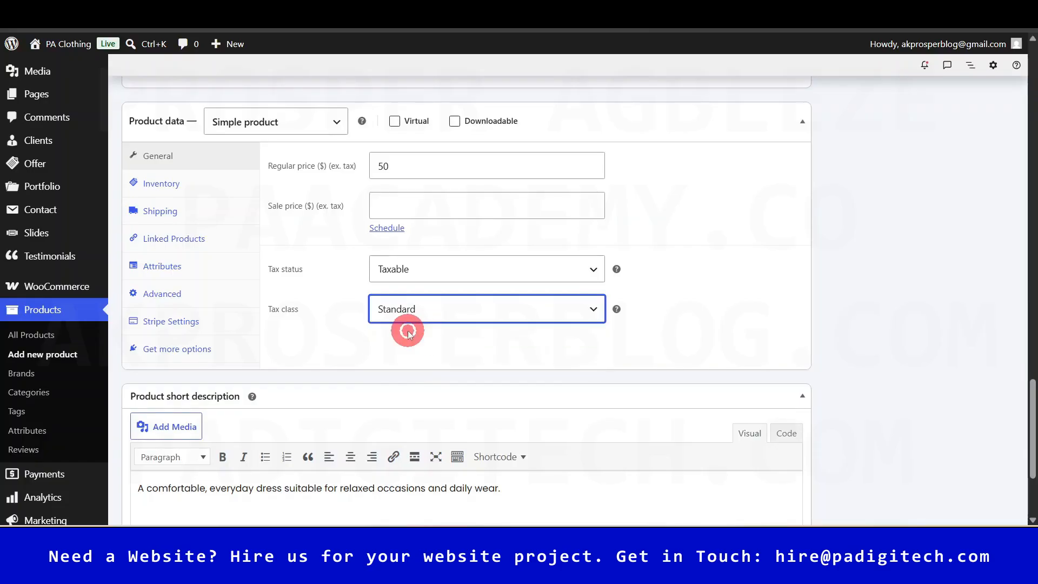
pyautogui.click(503, 310)
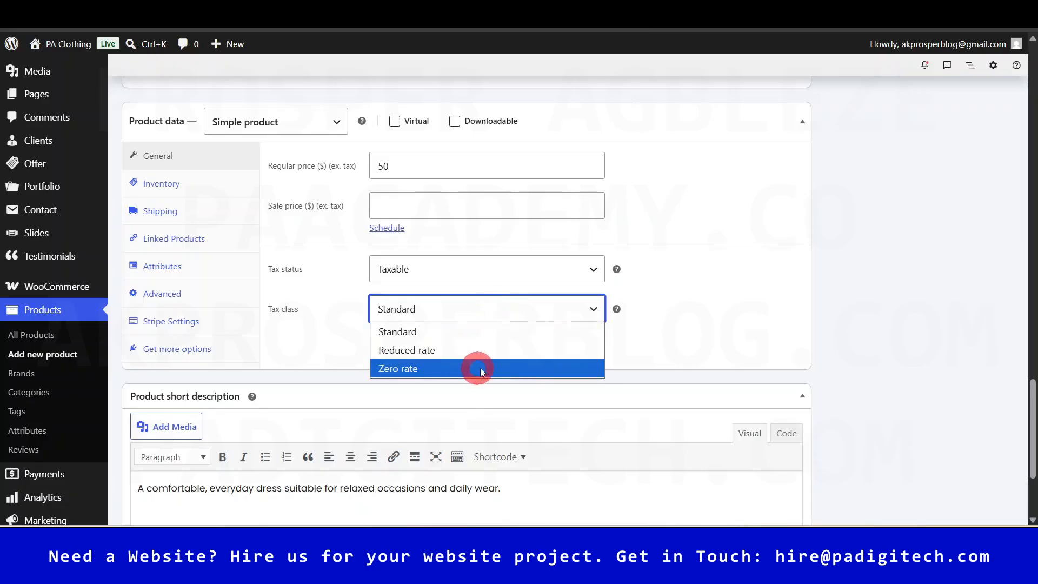
pyautogui.click(457, 335)
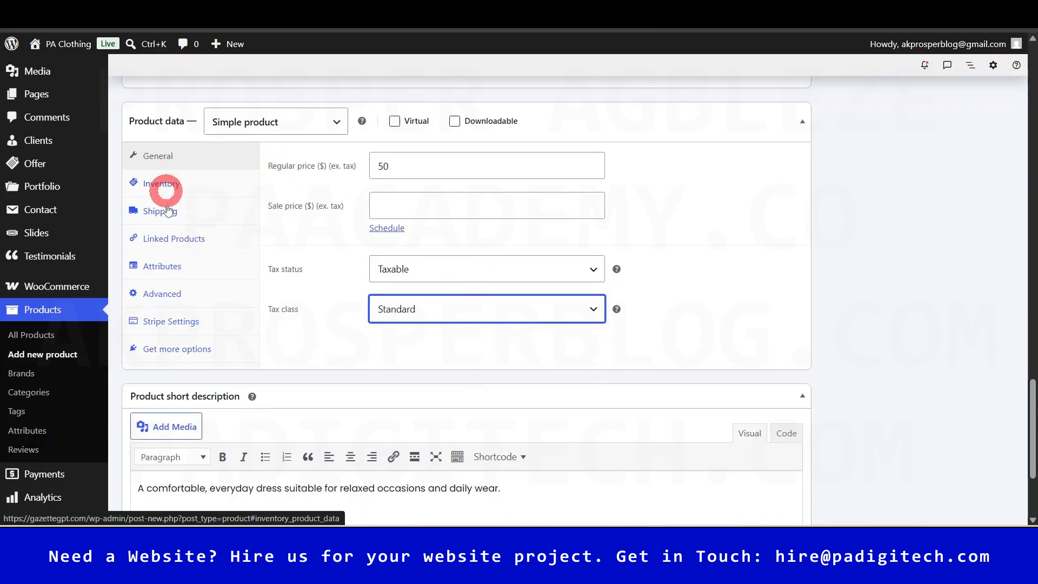
# - In the Inventory settings, leave the SKU field empty
pyautogui.click(192, 189)
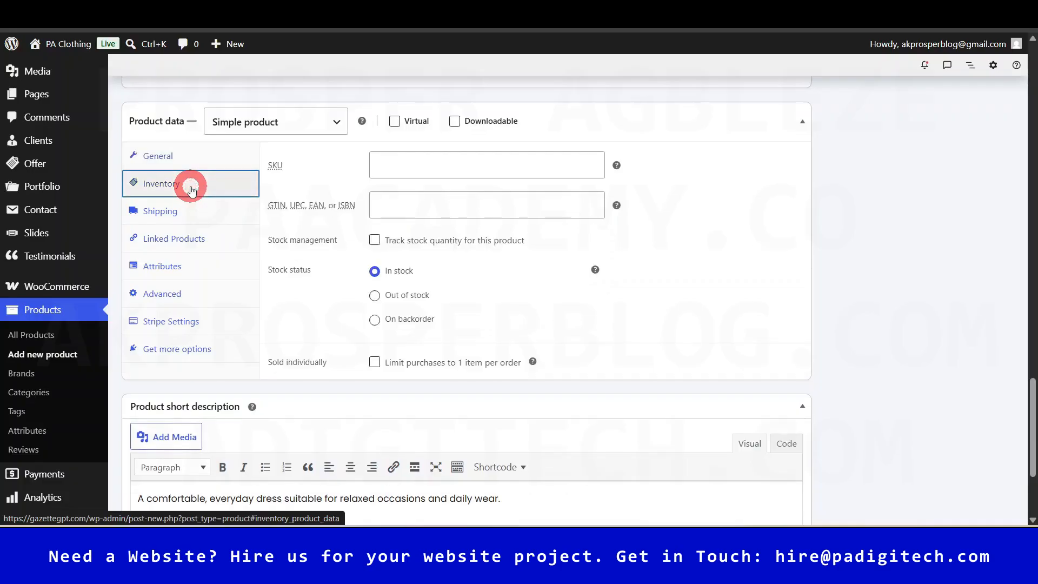
pyautogui.click(284, 170)
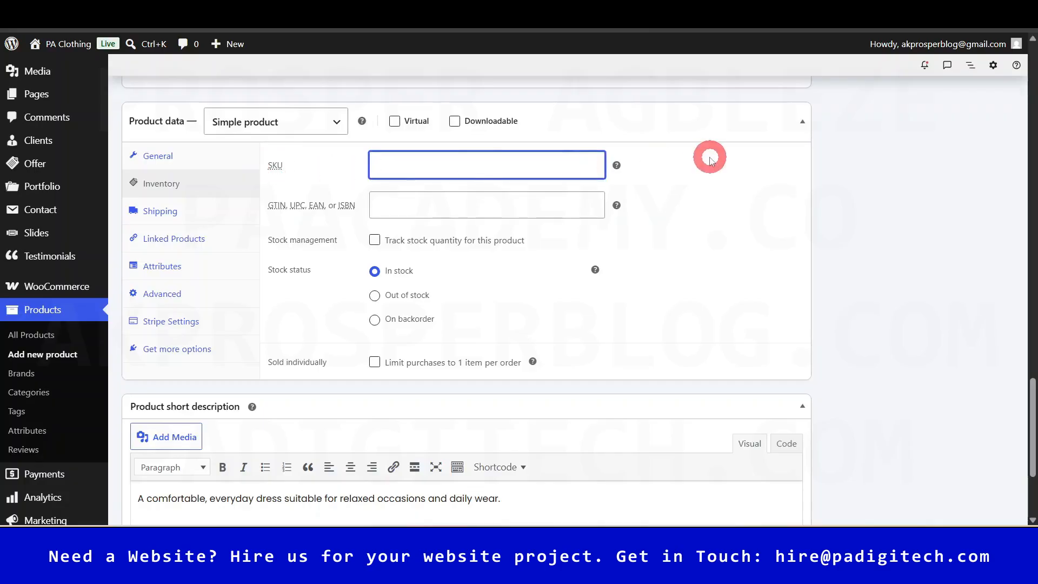
pyautogui.moveTo(622, 169)
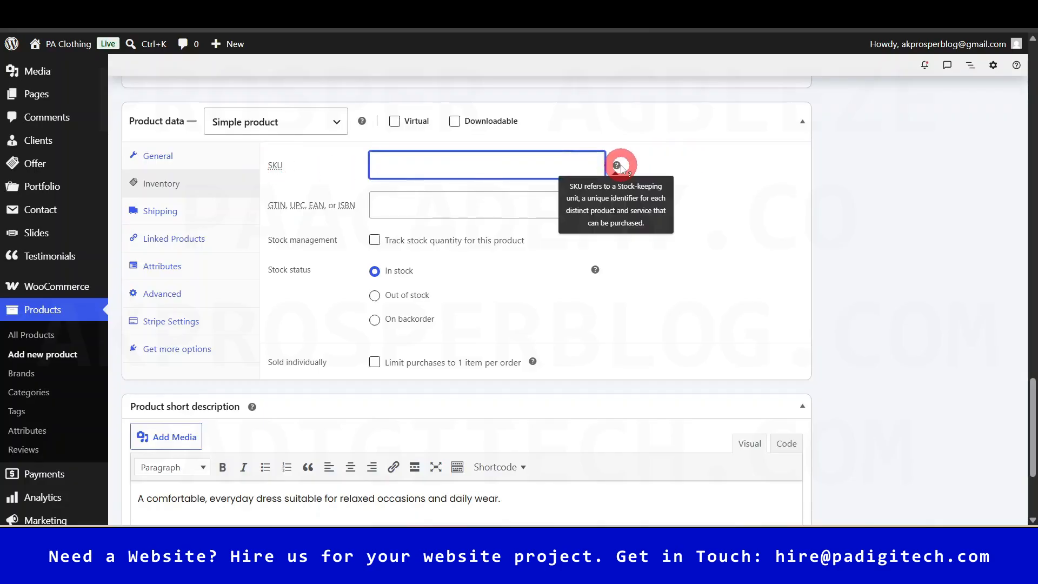
pyautogui.click(595, 15)
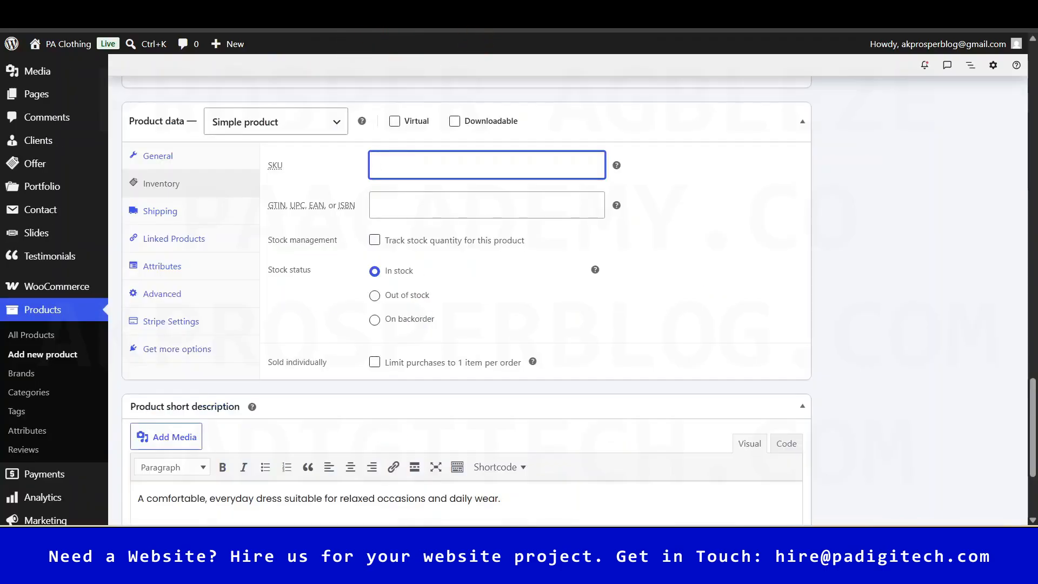
pyautogui.click(674, 171)
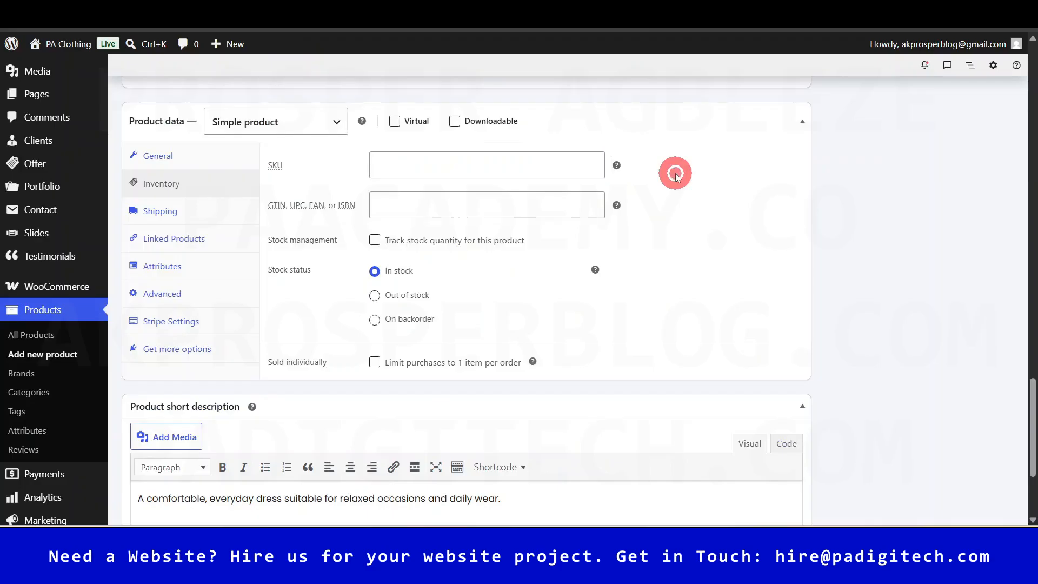
# - Track stock quantity with 20 in stock, leaving the low stock threshold at store default
pyautogui.moveTo(618, 165)
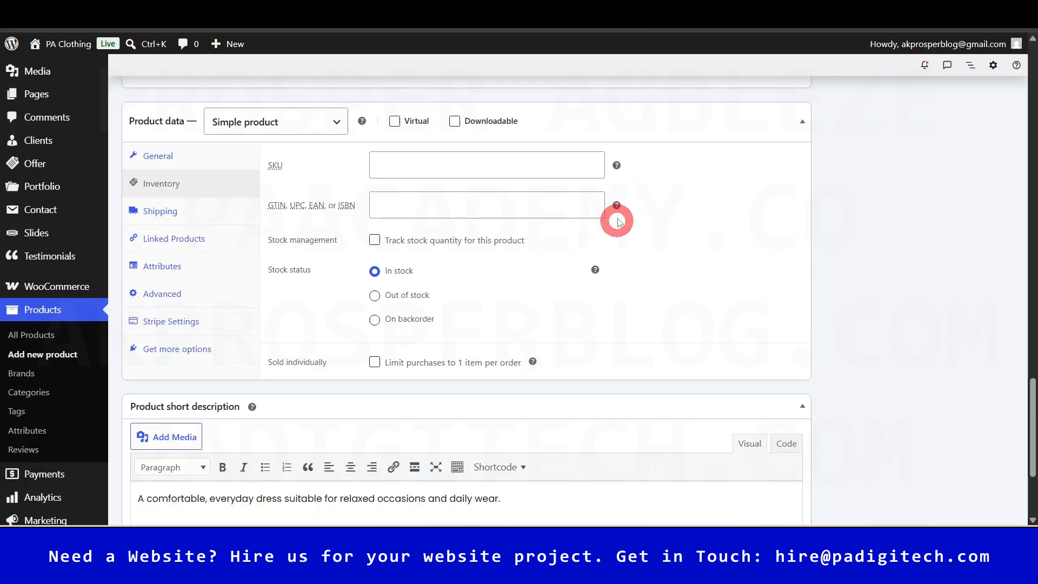
pyautogui.moveTo(619, 208)
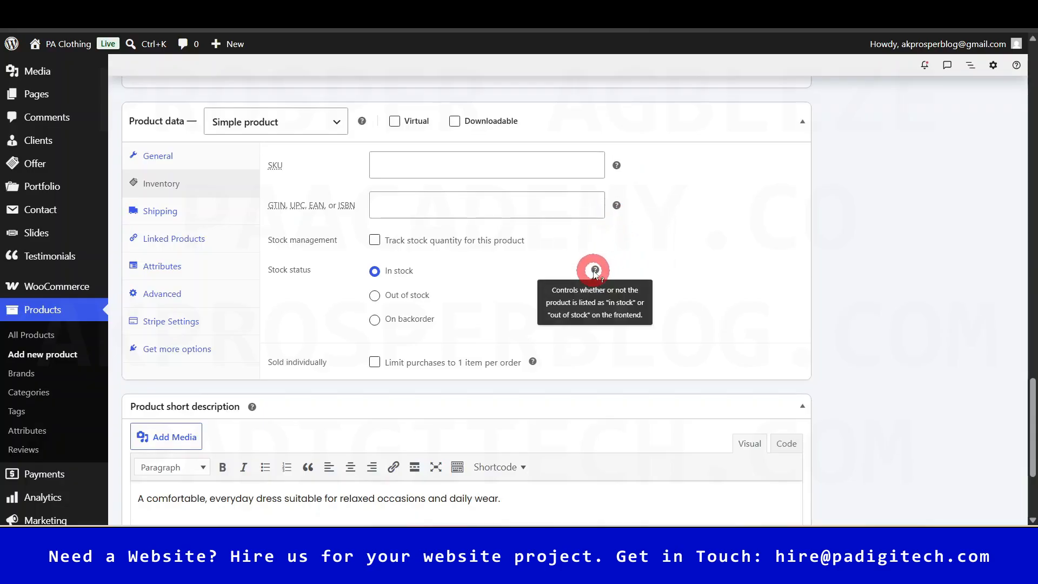
pyautogui.moveTo(533, 362)
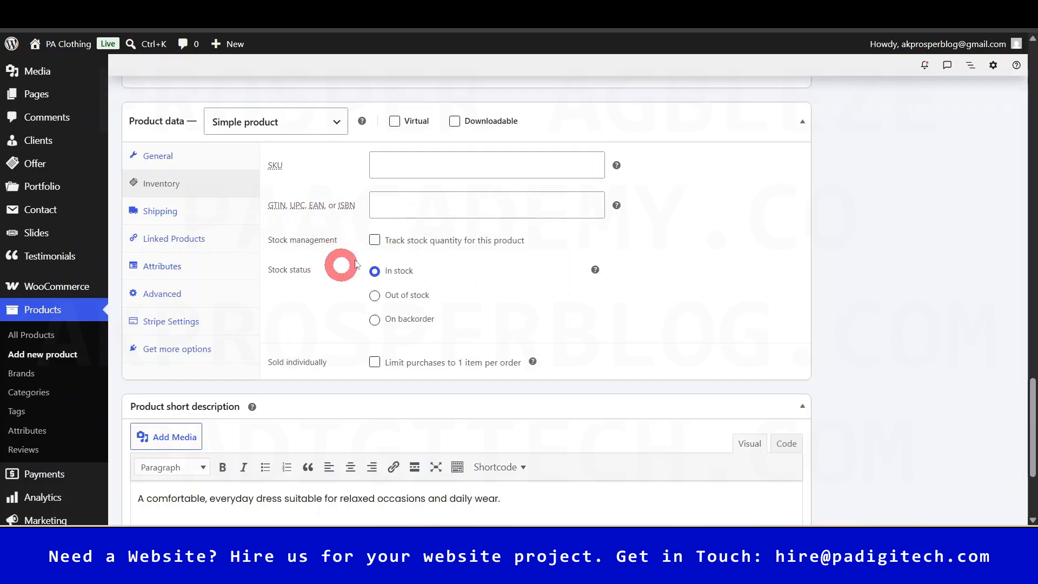
pyautogui.click(374, 240)
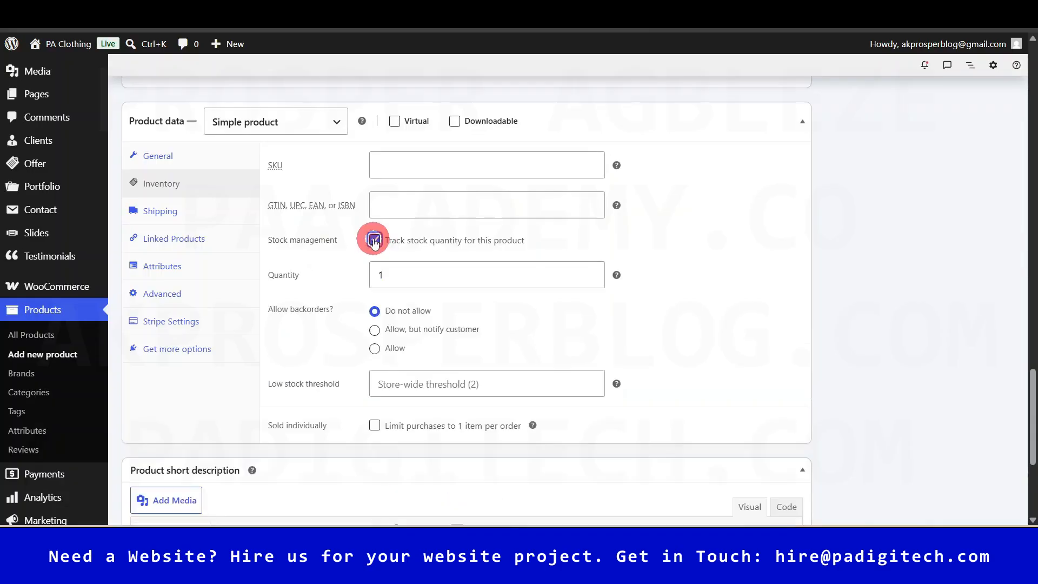
pyautogui.click(415, 276)
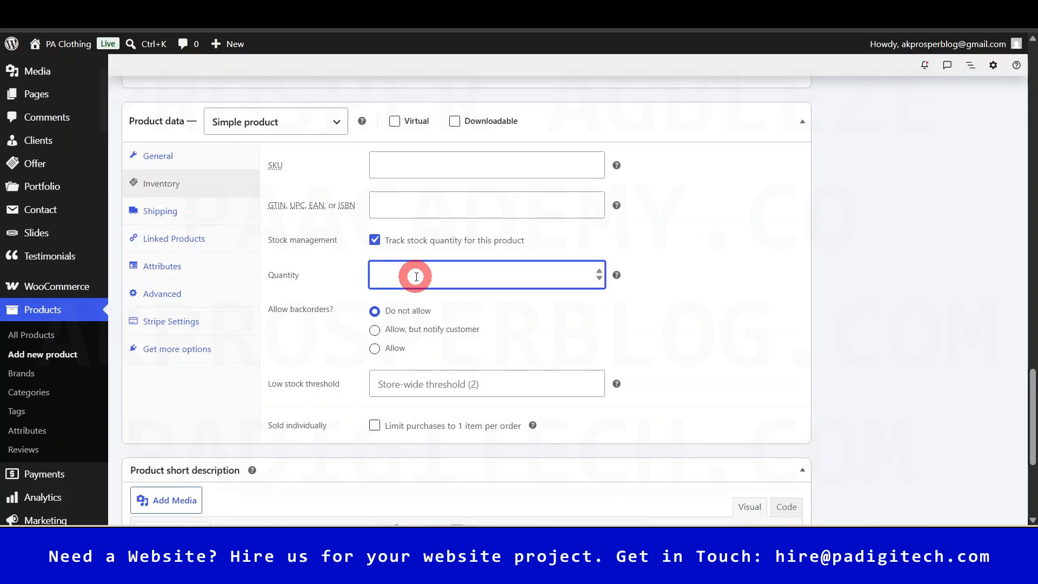
pyautogui.write('20')
pyautogui.click(684, 278)
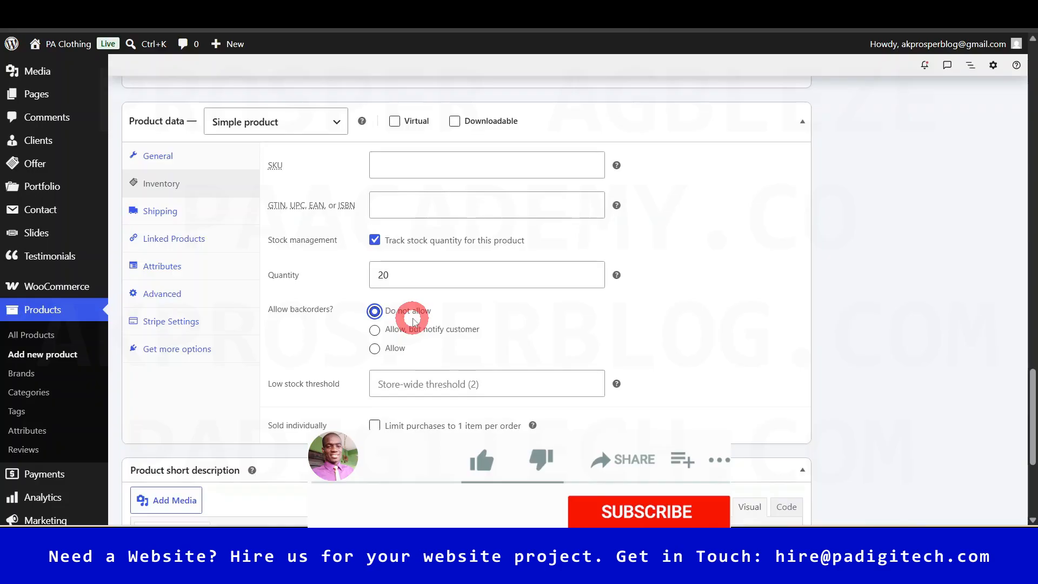
pyautogui.scroll(-1, 413, 322)
pyautogui.scroll(-2, 413, 322)
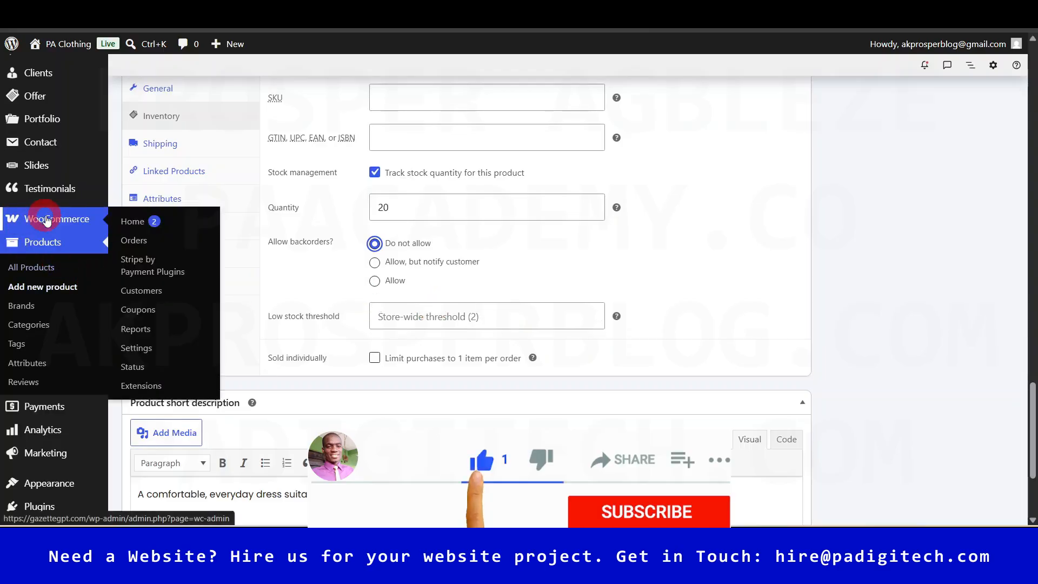
pyautogui.click(514, 314)
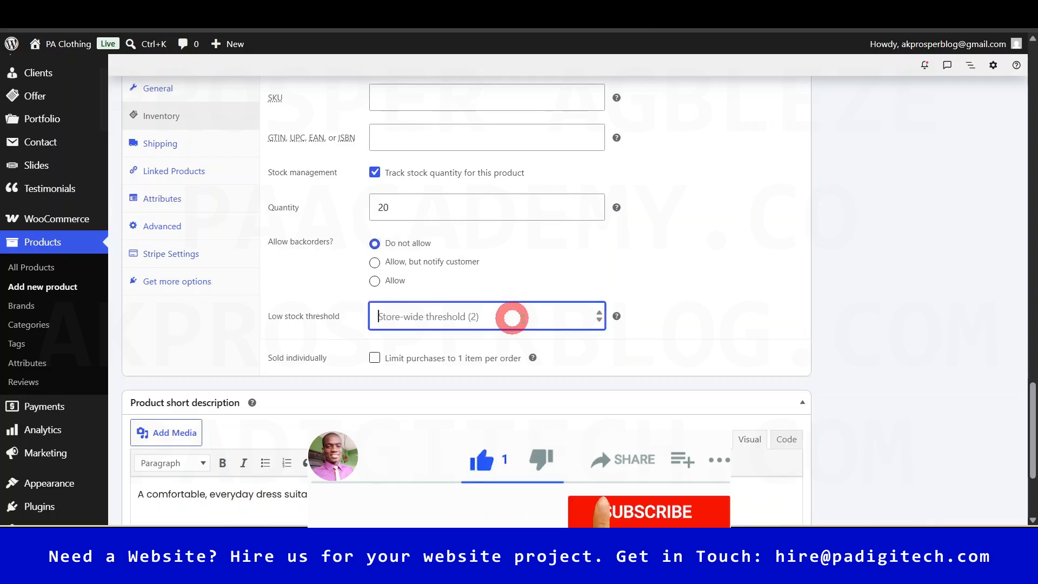
pyautogui.click(657, 304)
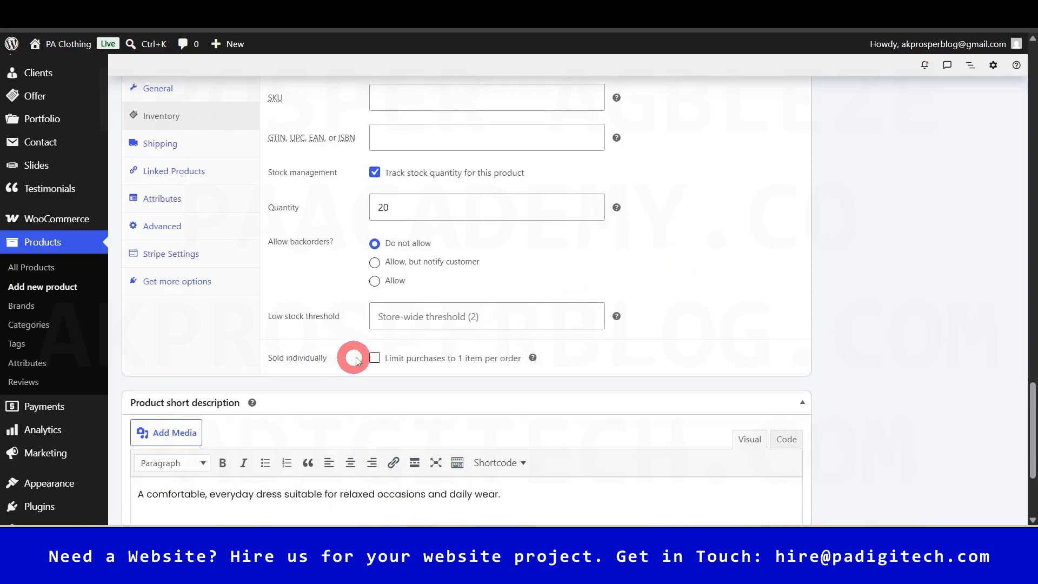
pyautogui.scroll(1, 649, 274)
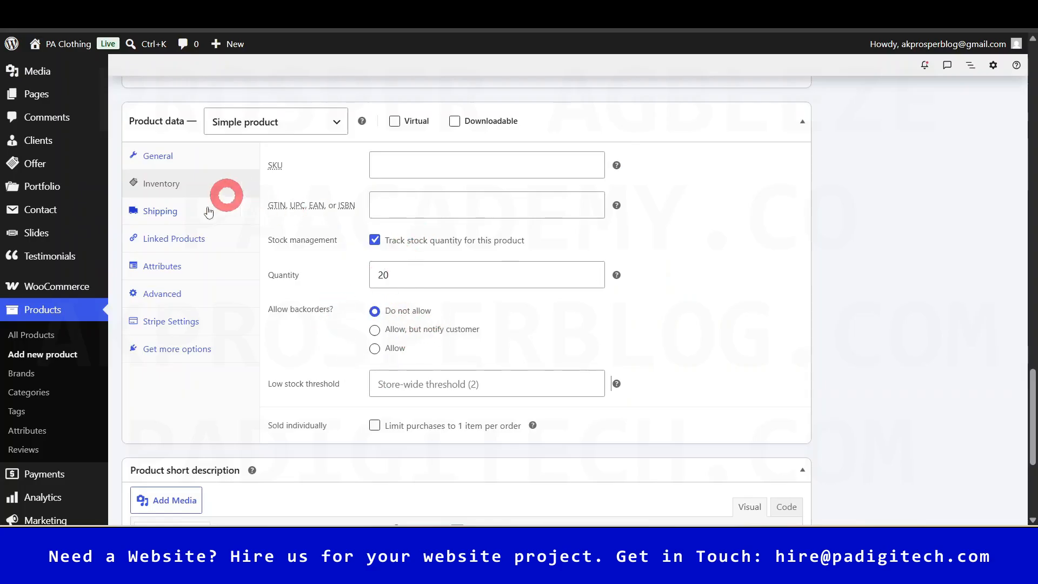
pyautogui.click(154, 215)
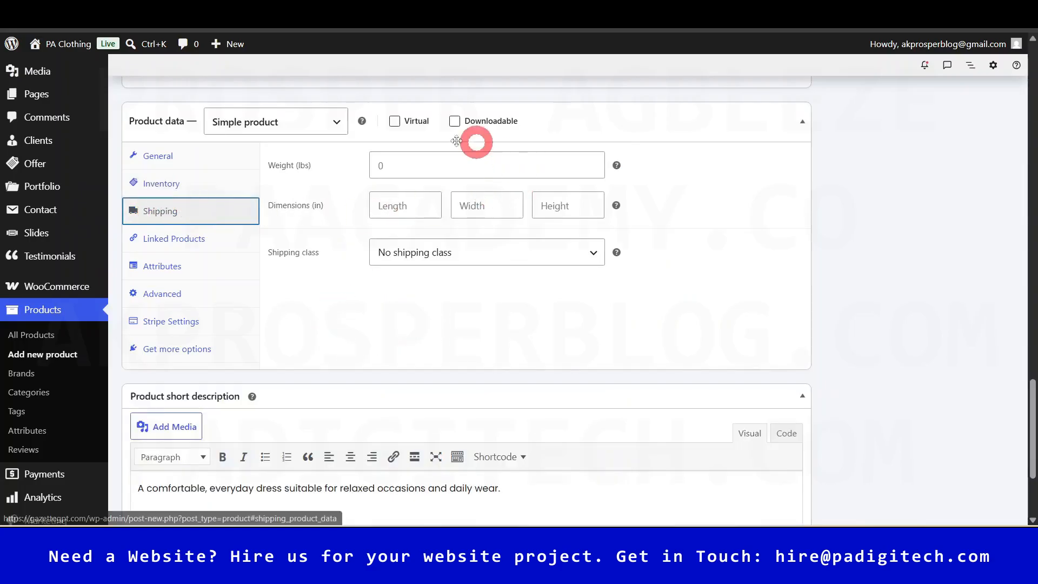
pyautogui.click(490, 165)
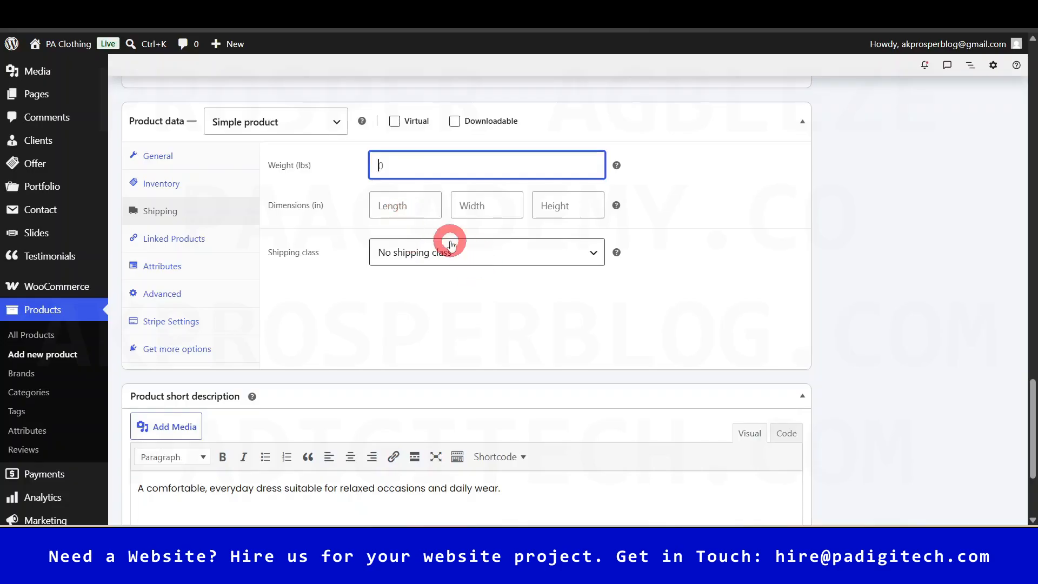
pyautogui.click(319, 158)
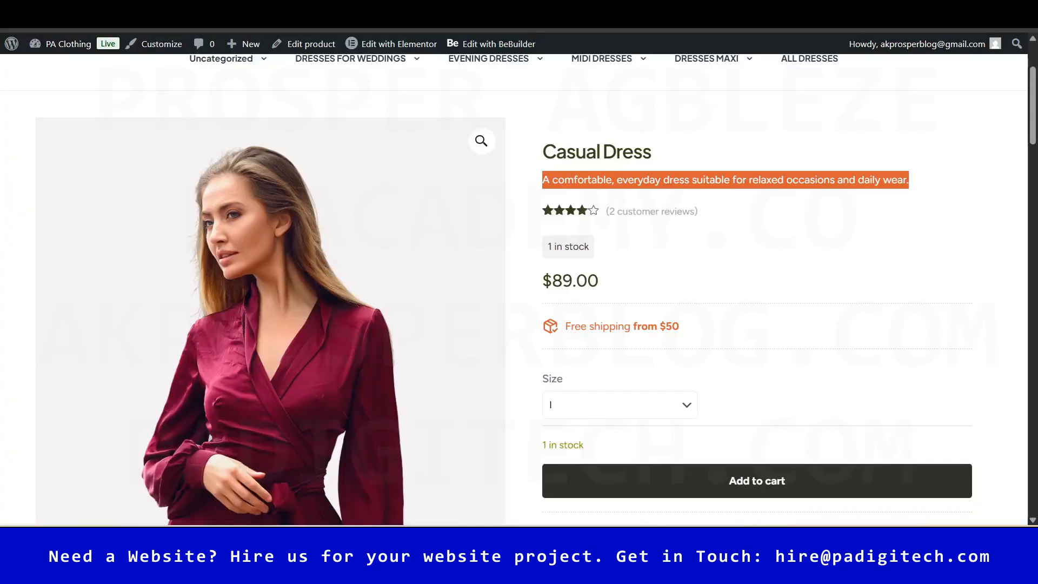
pyautogui.scroll(-5, 876, 450)
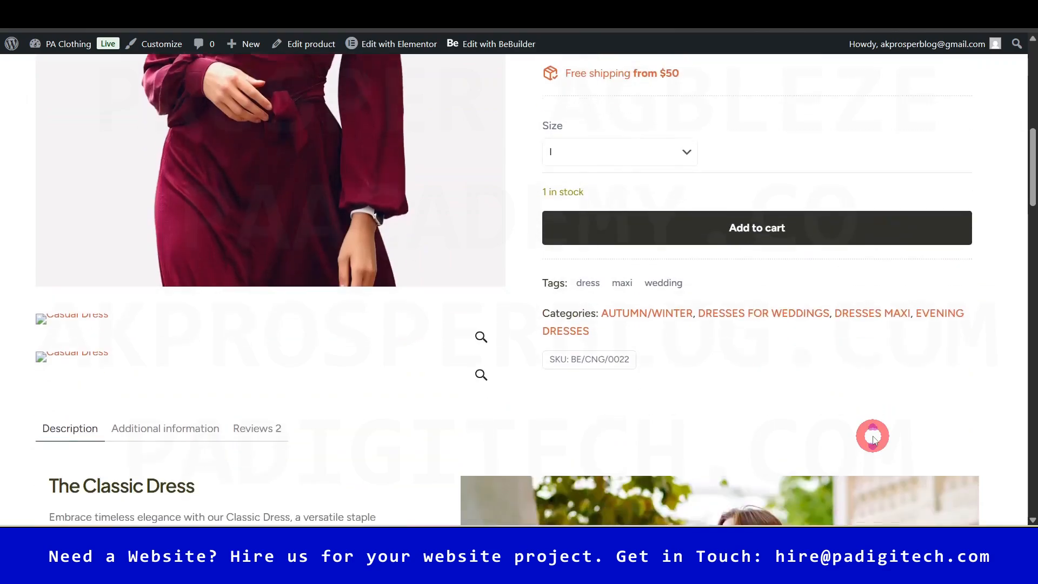
pyautogui.scroll(-3, 863, 422)
pyautogui.scroll(1, 379, 373)
pyautogui.click(145, 350)
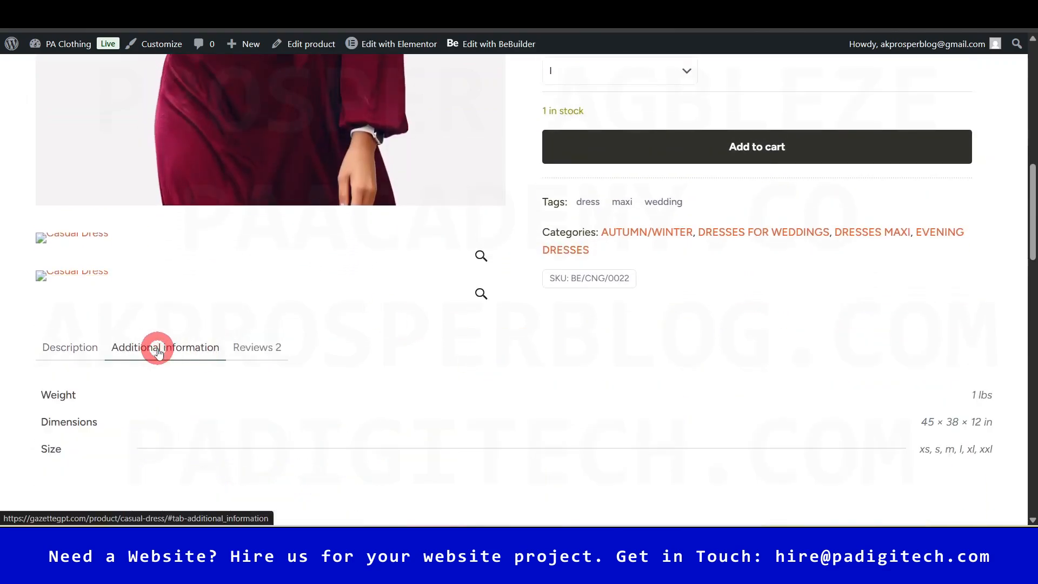
pyautogui.scroll(-3, 176, 325)
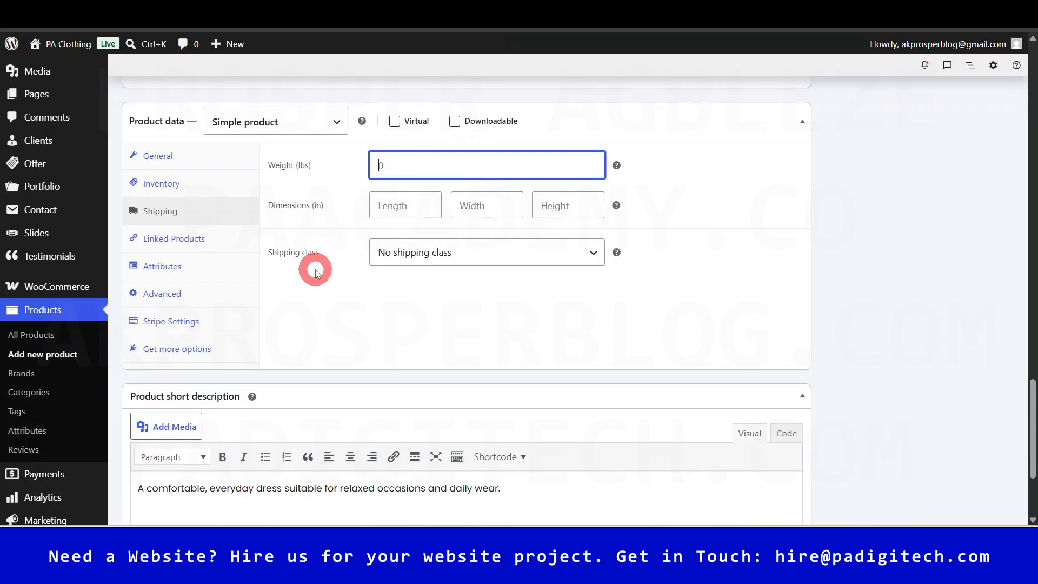
pyautogui.click(437, 254)
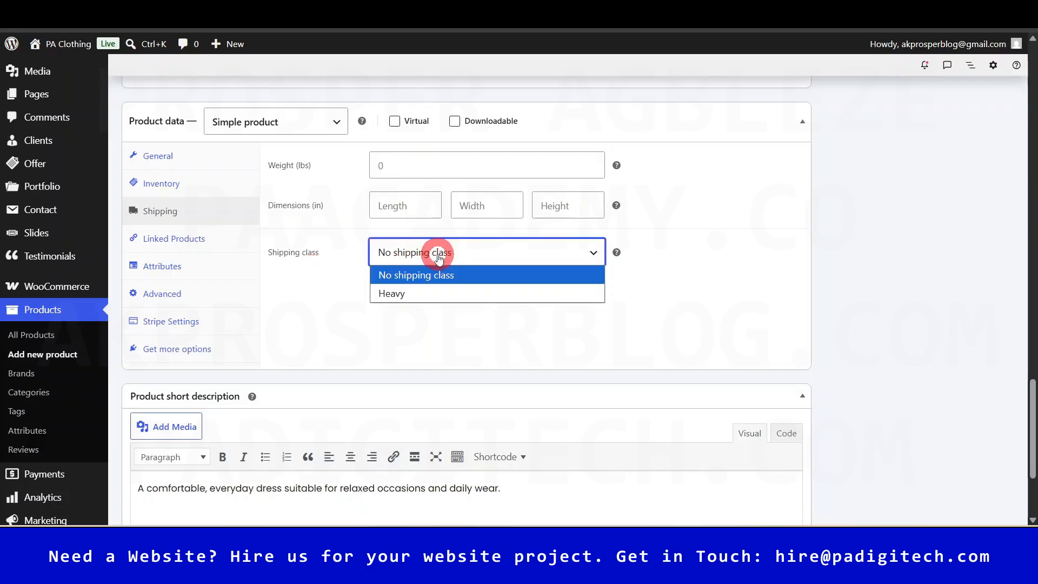
pyautogui.click(308, 301)
pyautogui.click(424, 254)
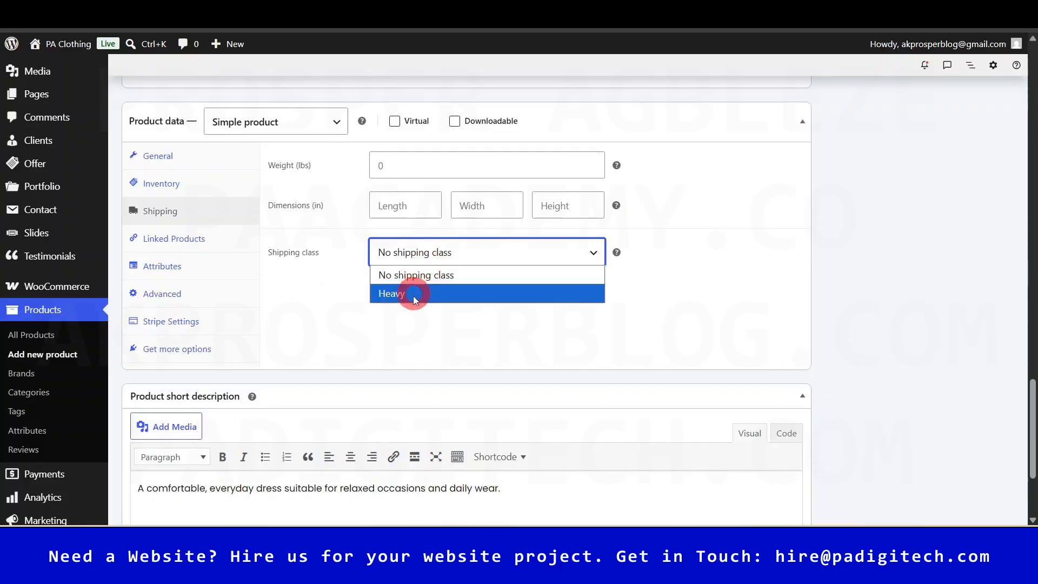
pyautogui.click(456, 274)
pyautogui.click(452, 251)
pyautogui.click(414, 295)
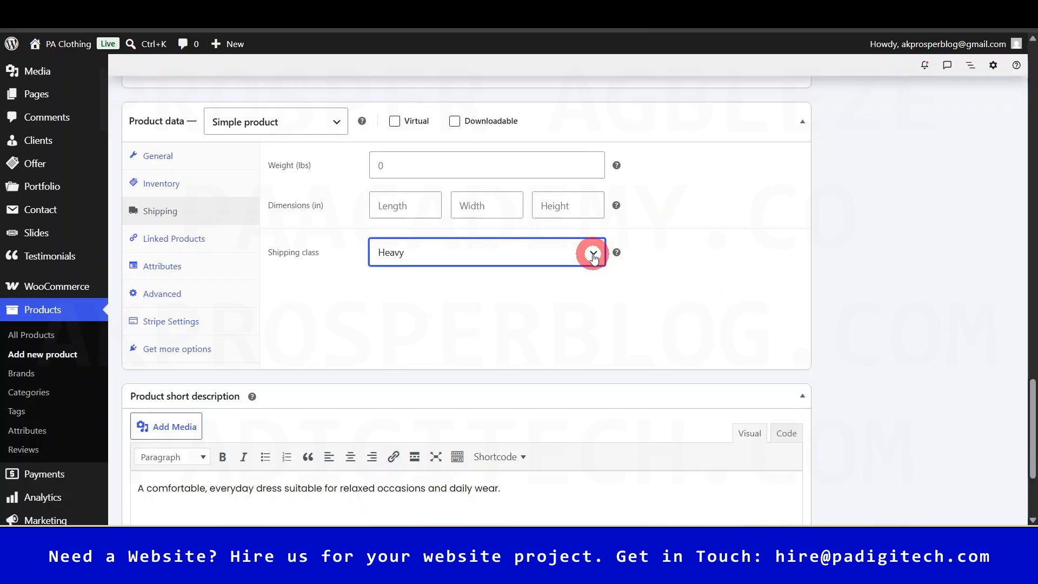
pyautogui.click(573, 393)
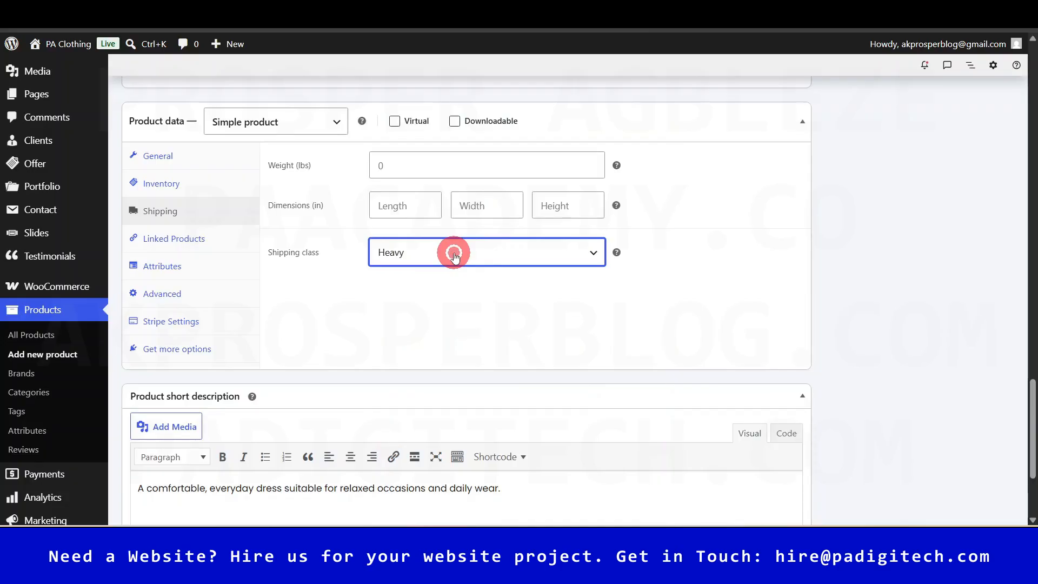
pyautogui.click(454, 256)
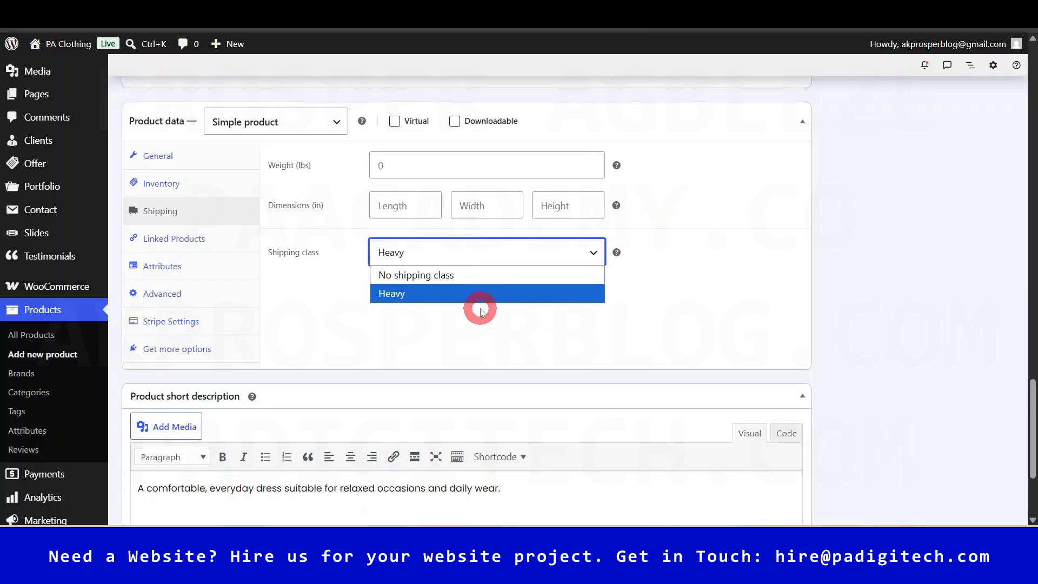
pyautogui.click(449, 275)
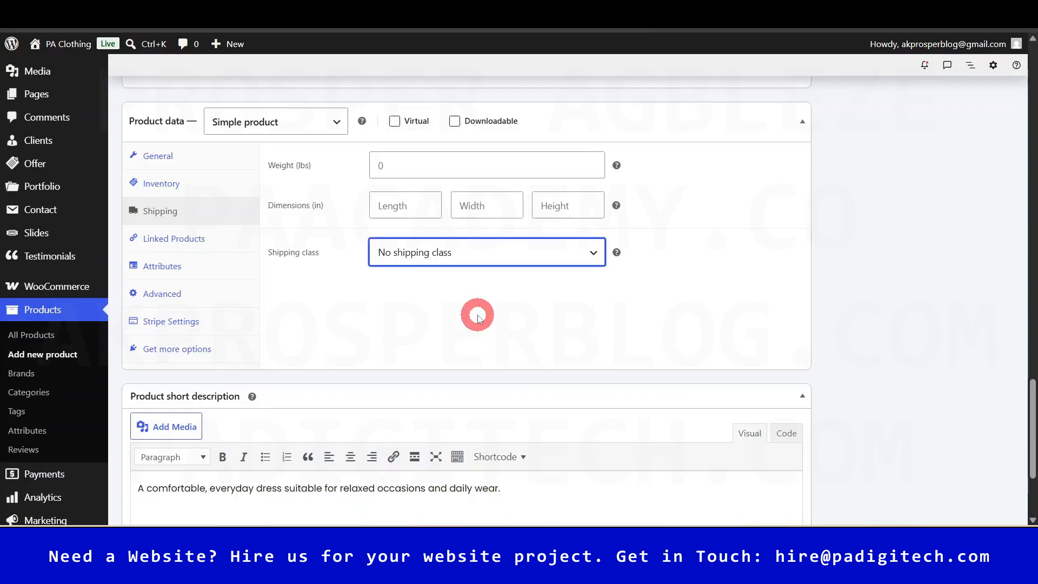
pyautogui.click(592, 253)
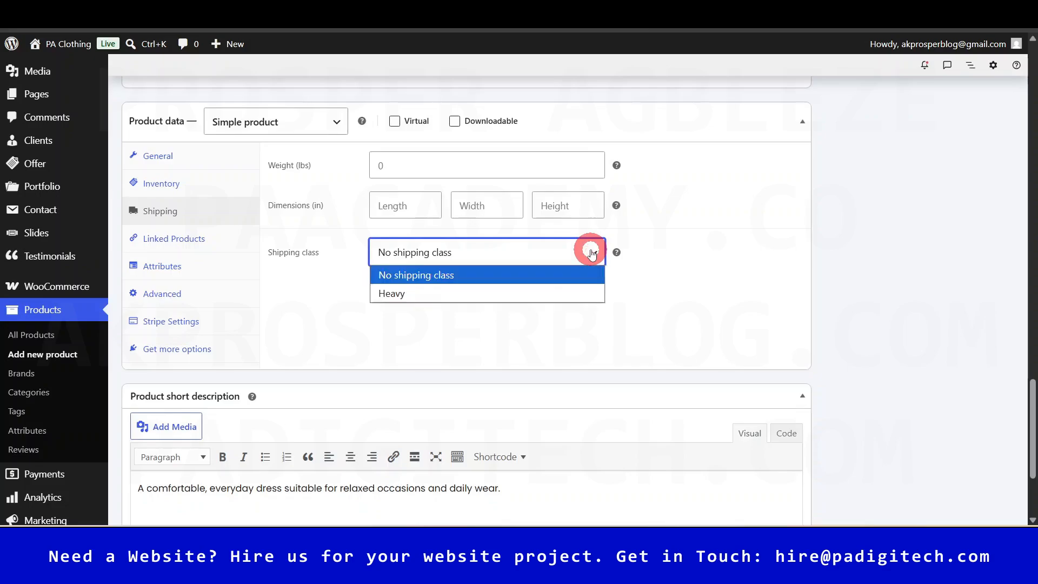
pyautogui.click(424, 318)
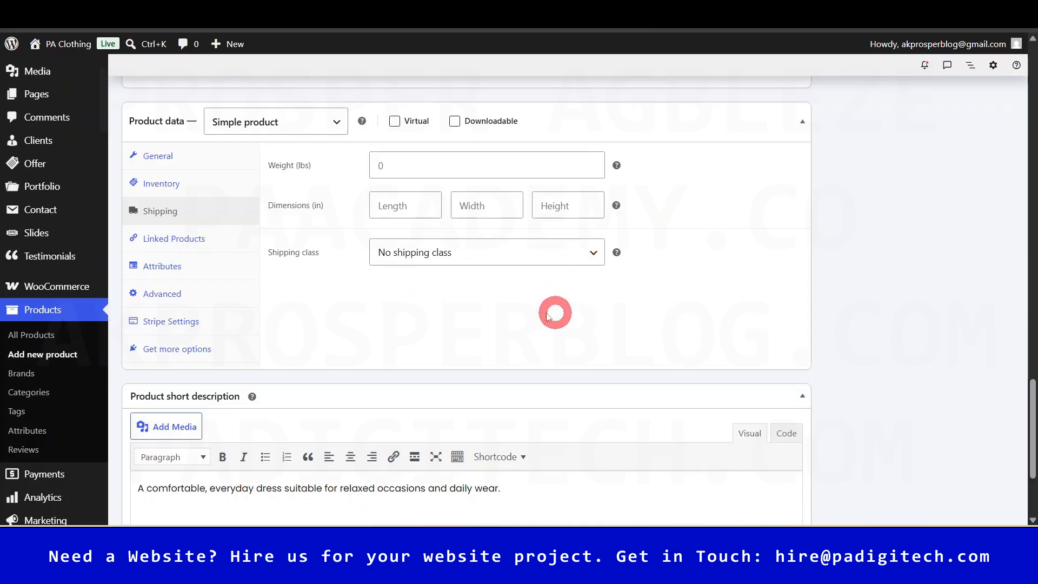
# - Step through the Linked Products, Attributes and Advanced tabs, ending on the Stripe settings
pyautogui.click(178, 239)
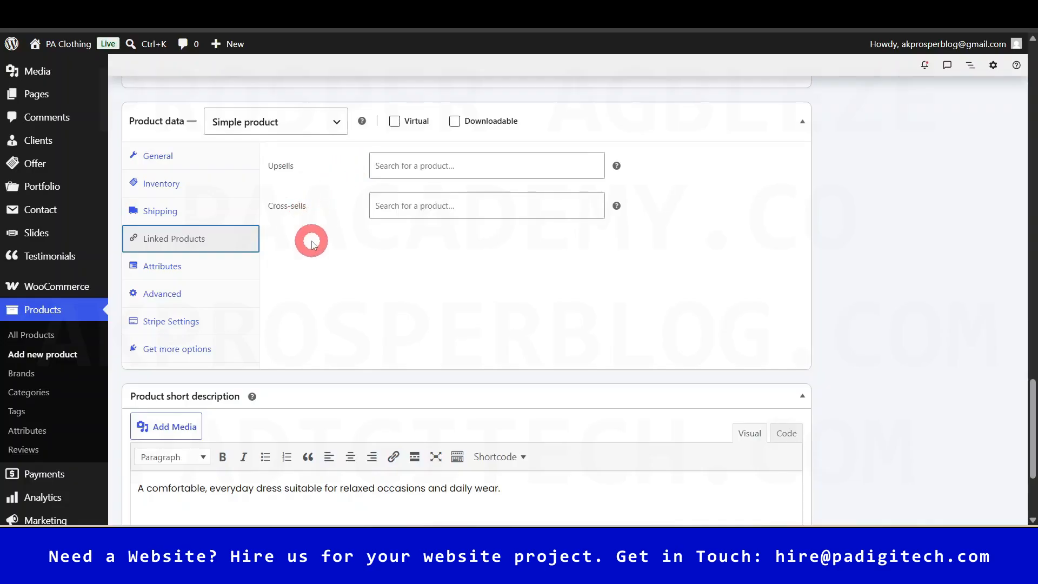
pyautogui.click(168, 270)
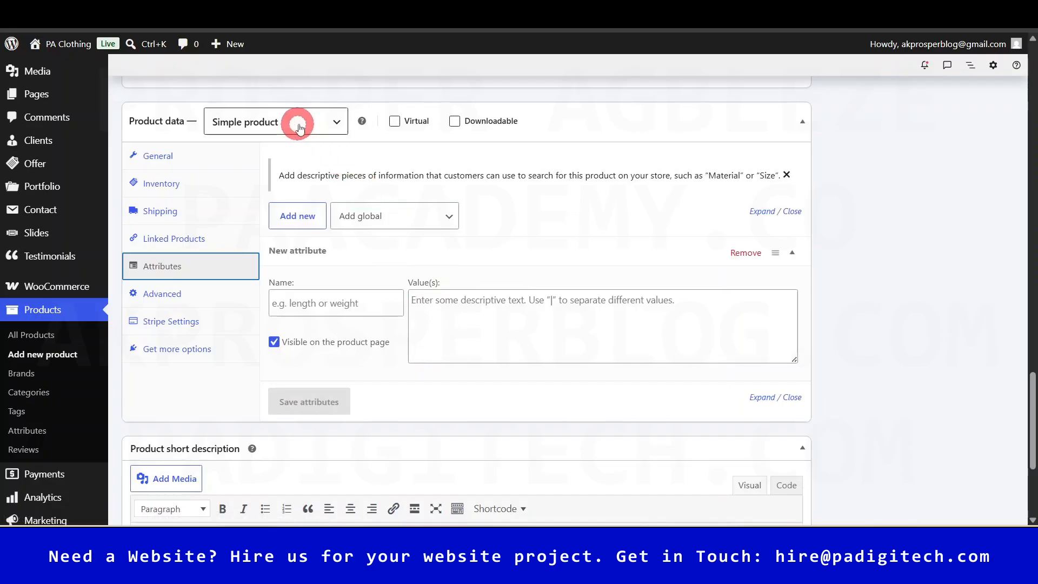
pyautogui.click(217, 303)
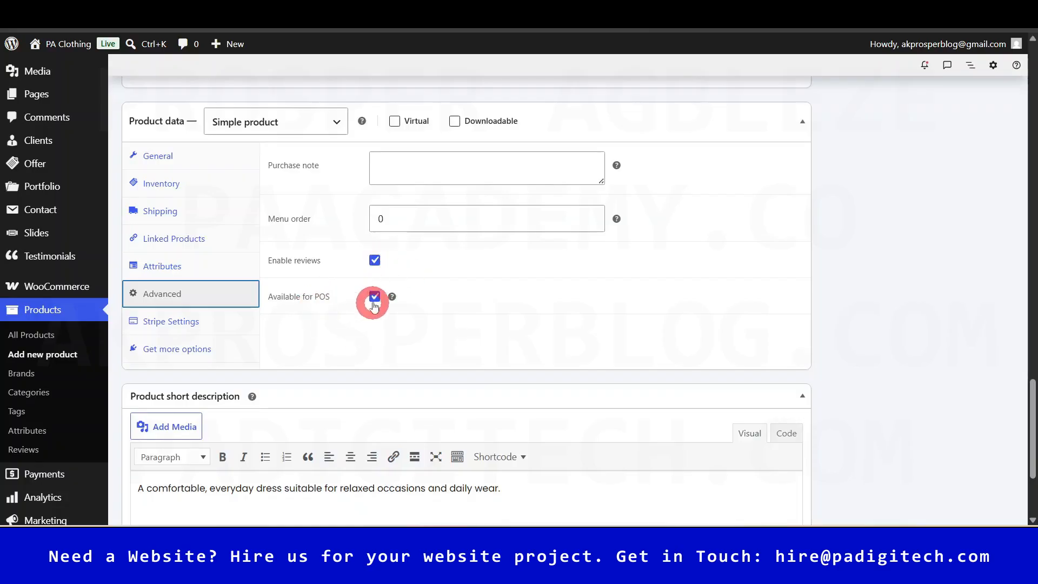
pyautogui.moveTo(392, 297)
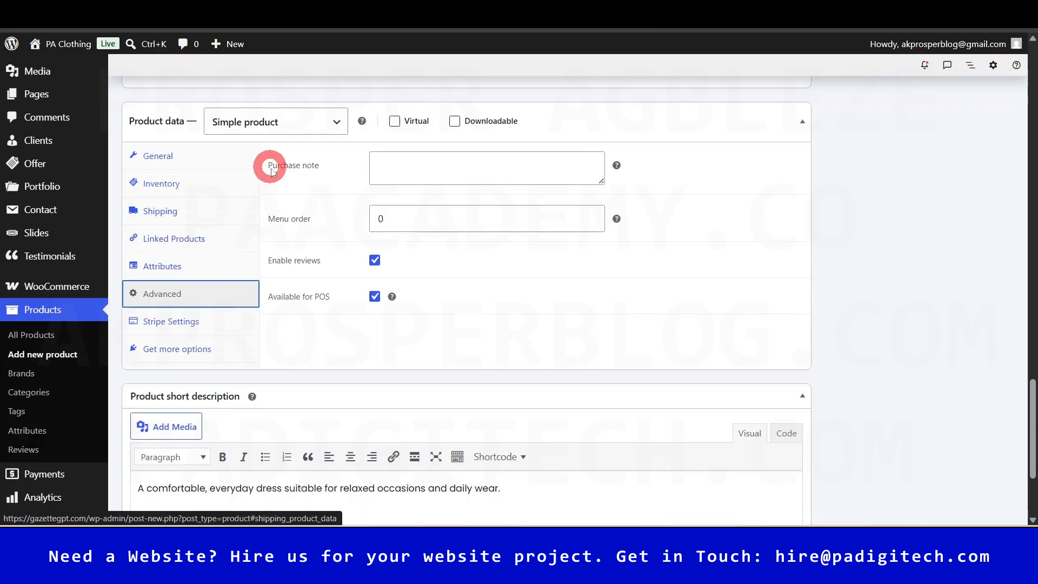
pyautogui.click(198, 327)
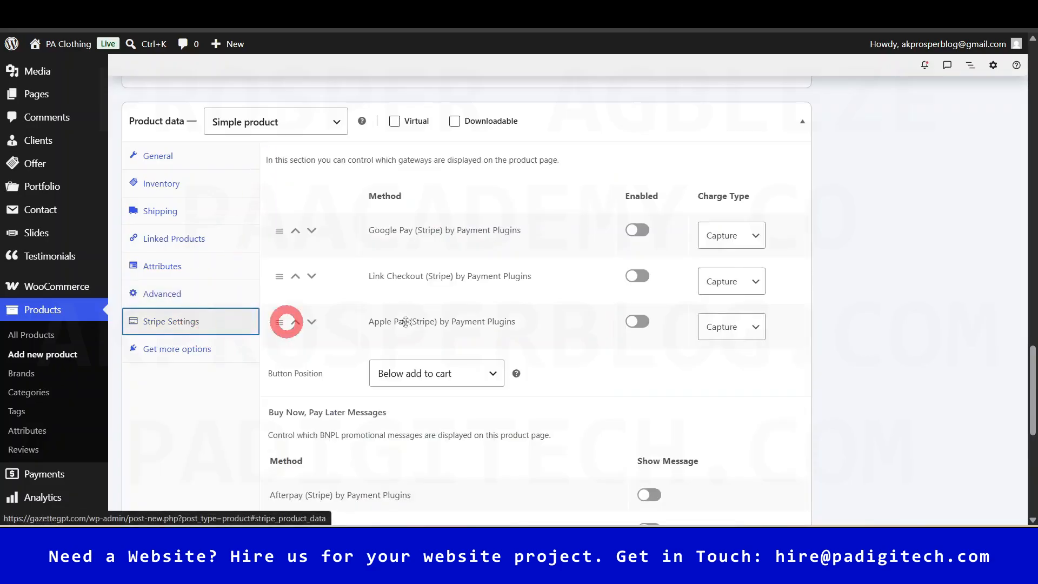
# - Look at the recommended extensions, then return to the General tab's price and tax settings
pyautogui.scroll(-1, 652, 351)
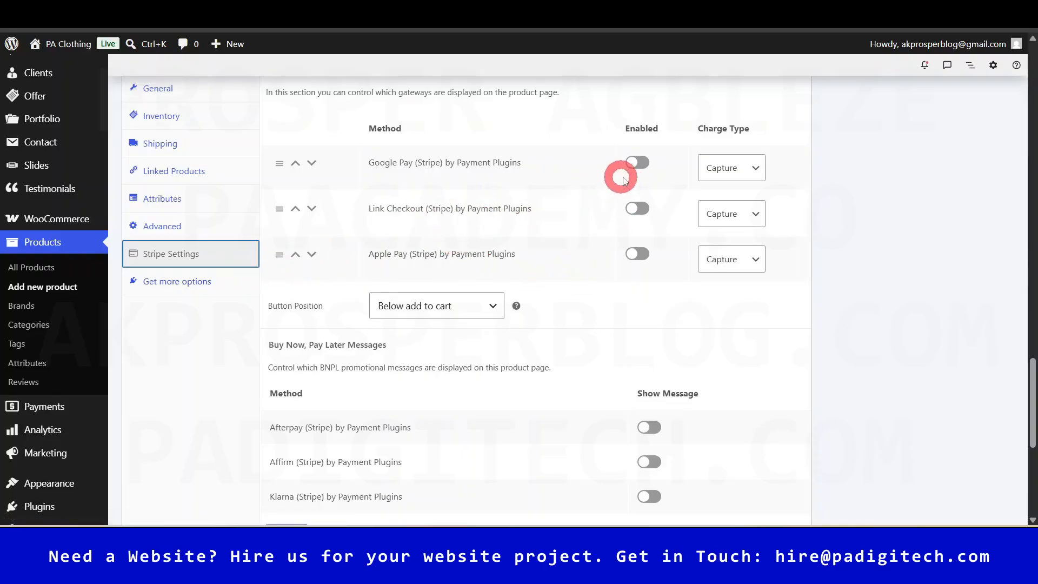
pyautogui.click(190, 283)
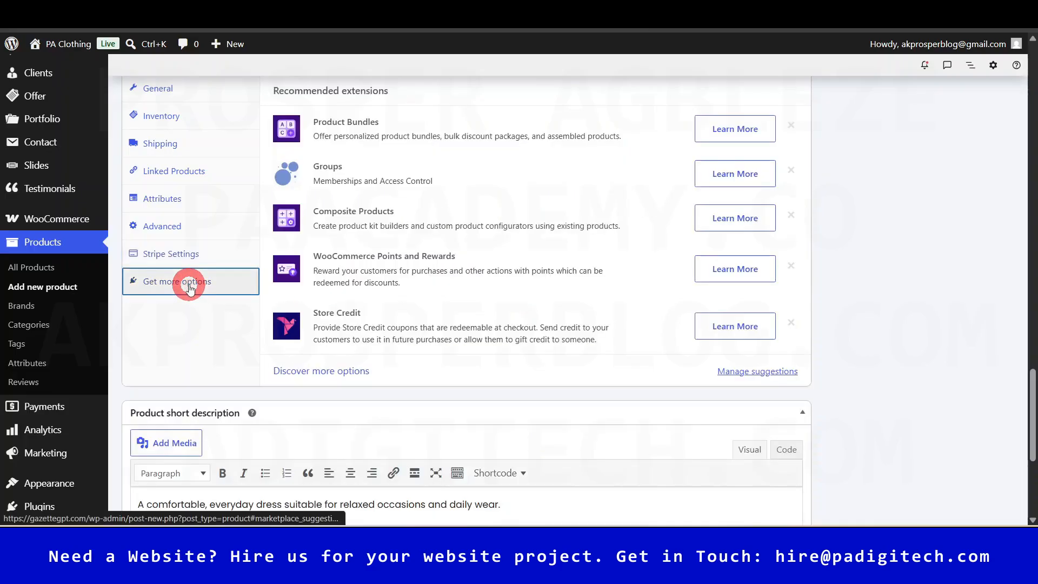
pyautogui.scroll(2, 186, 216)
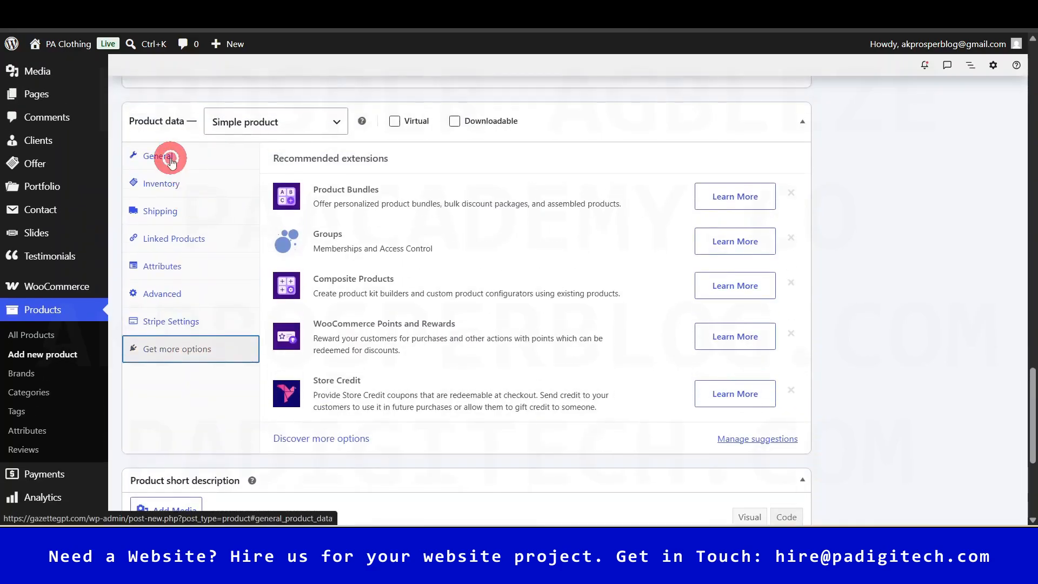
pyautogui.click(166, 157)
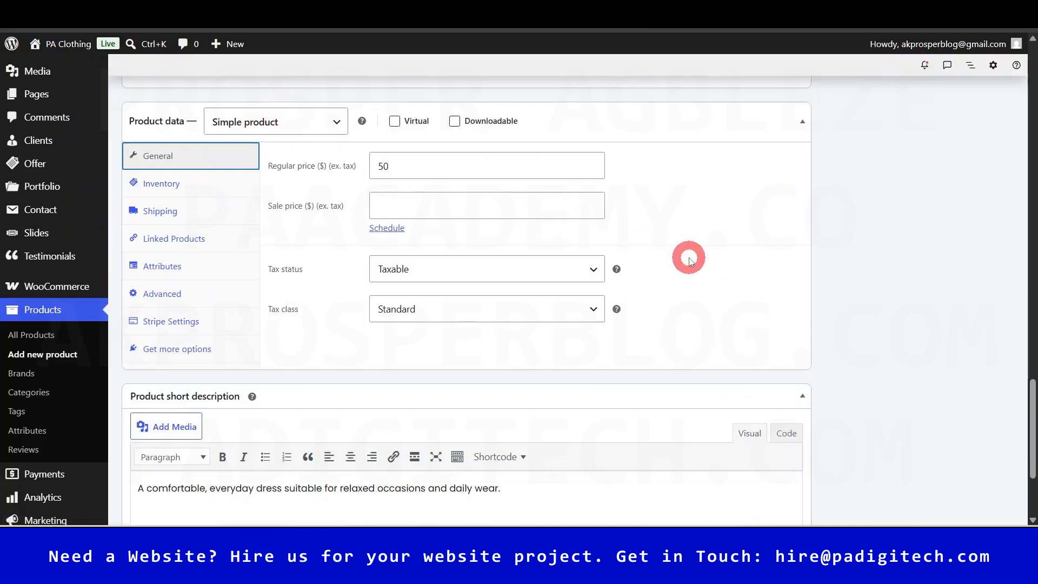
# - Change the product type to Variable product and dismiss the adding-attributes tip
pyautogui.click(338, 126)
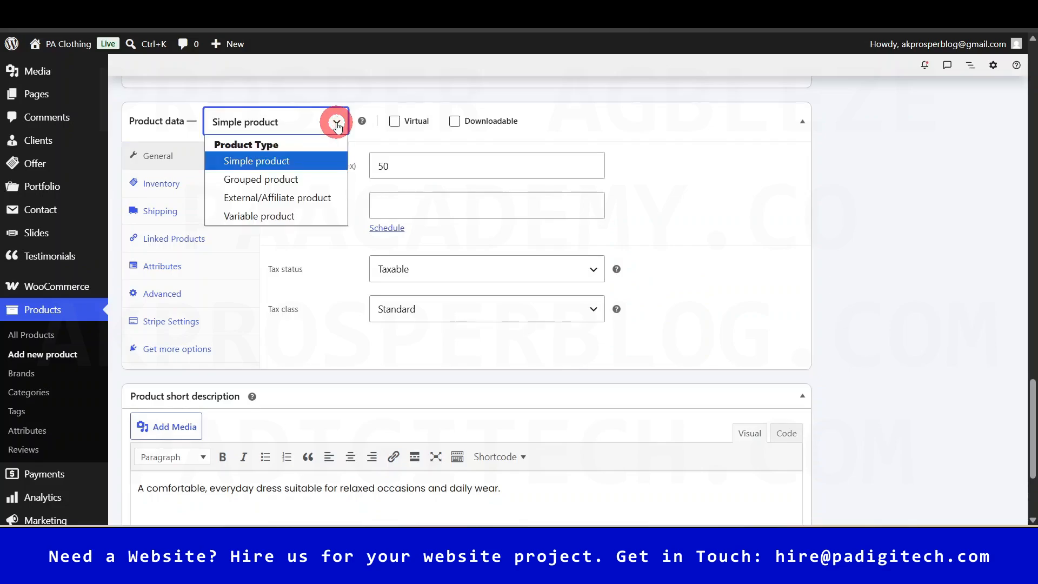
pyautogui.click(290, 217)
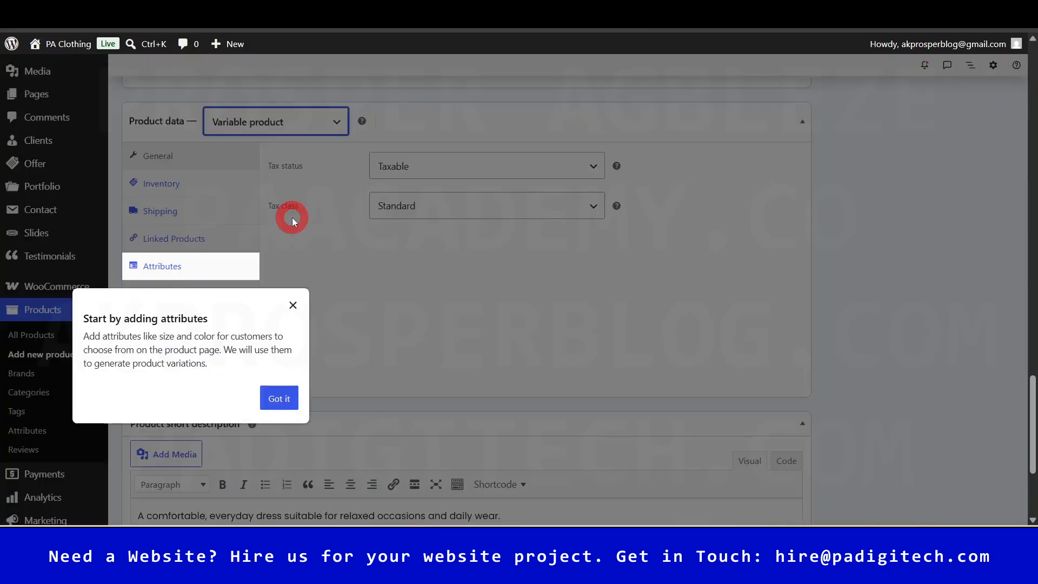
pyautogui.click(279, 399)
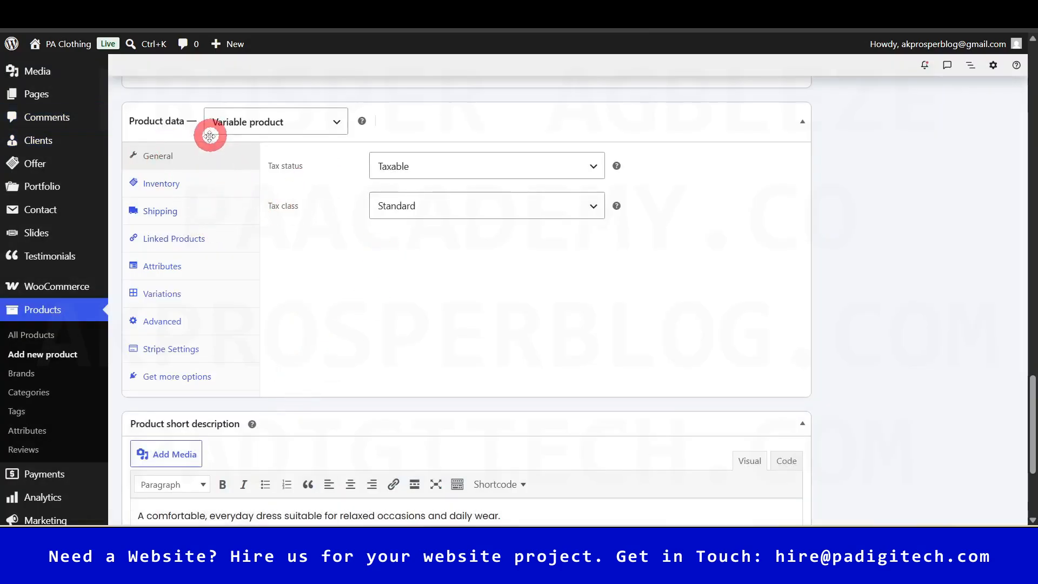
pyautogui.moveTo(1032, 391)
pyautogui.mouseDown()
pyautogui.moveTo(1032, 55)
pyautogui.moveTo(1031, 387)
pyautogui.mouseUp()
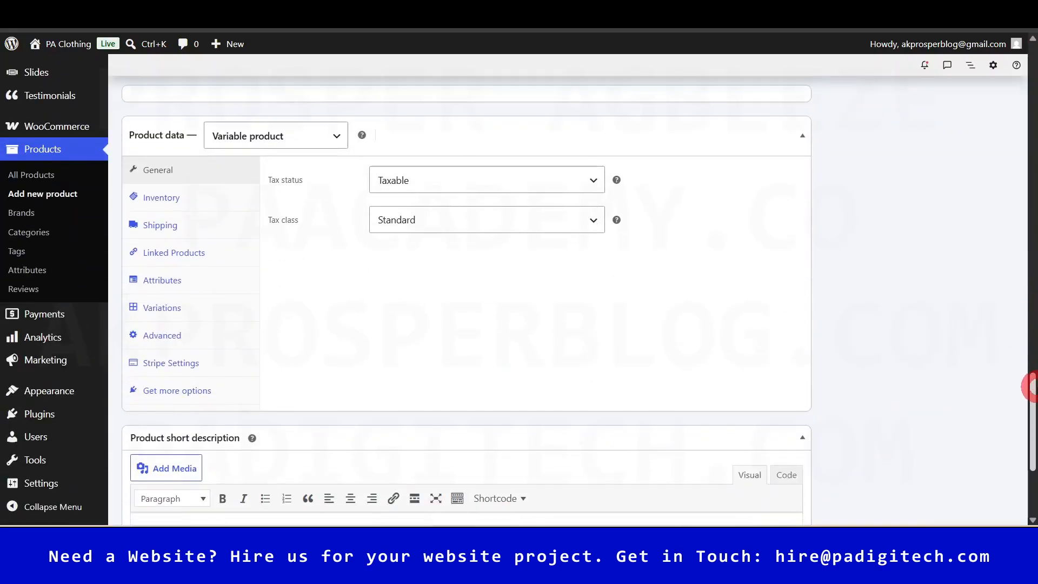
pyautogui.click(787, 310)
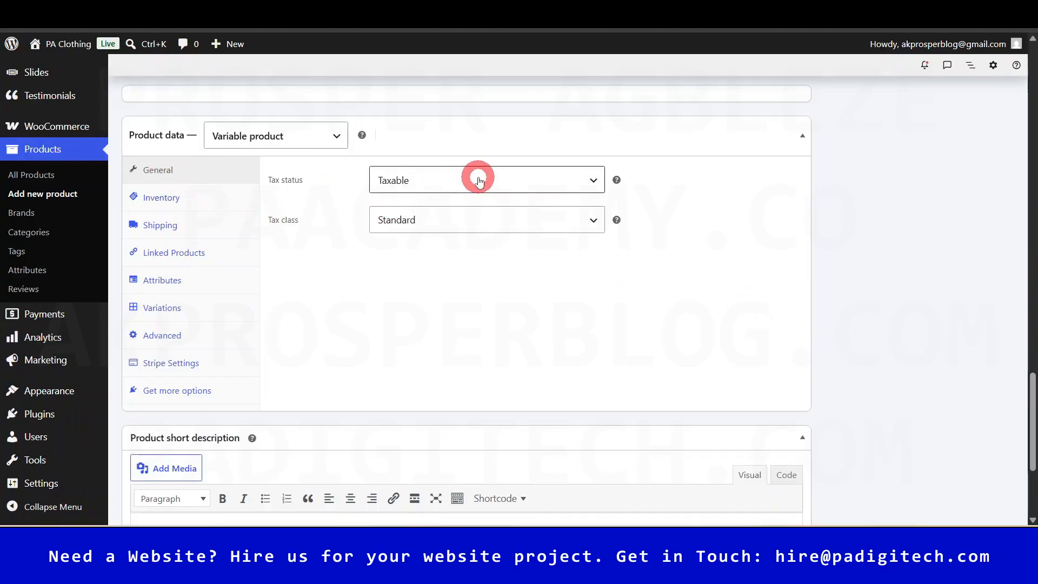
# - Check the tax class and inventory stock settings, then bring up the Shipping settings
pyautogui.click(462, 226)
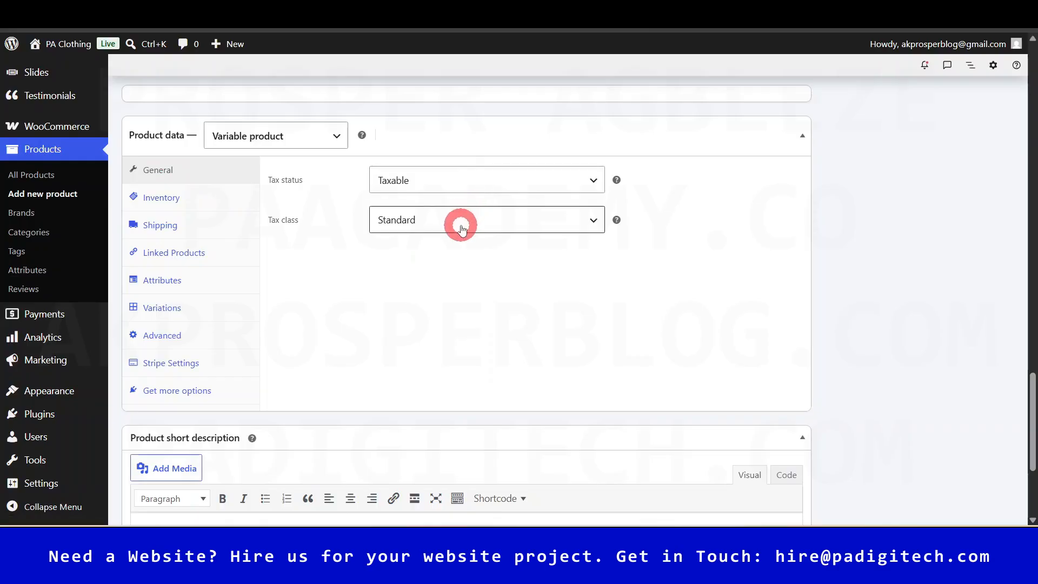
pyautogui.click(206, 204)
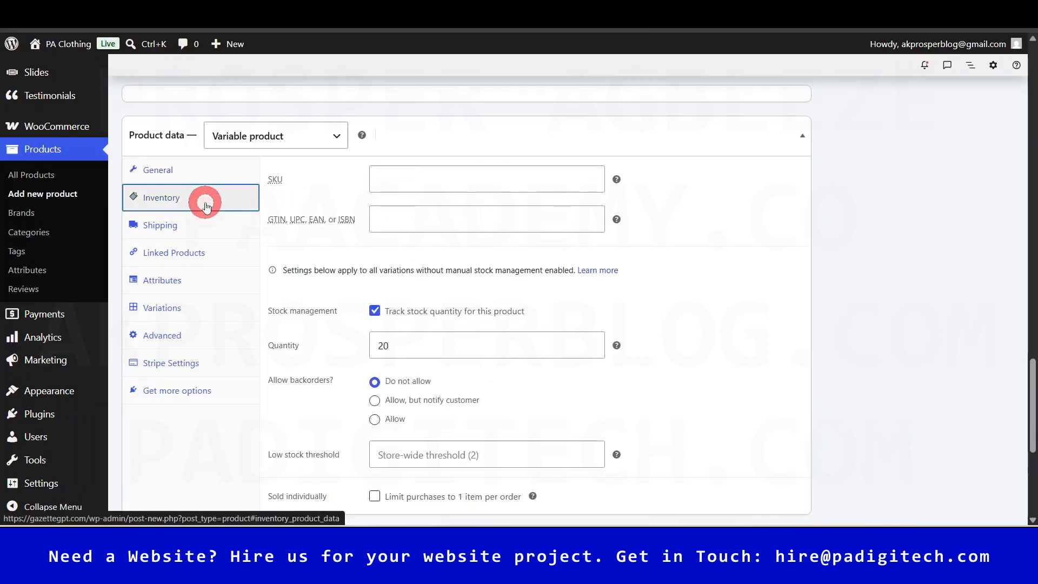
pyautogui.scroll(-2, 453, 335)
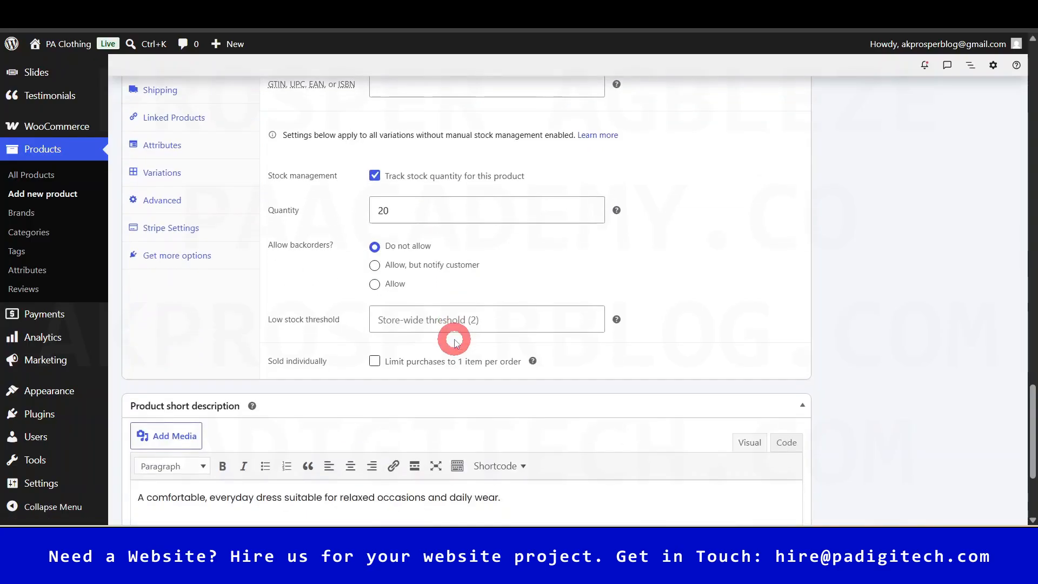
pyautogui.scroll(1, 454, 336)
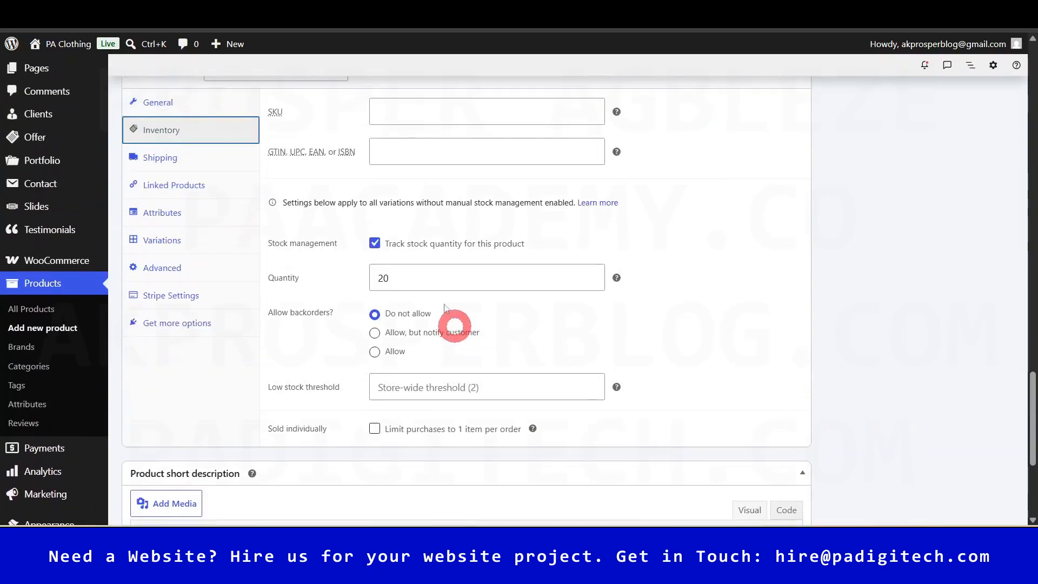
pyautogui.click(188, 168)
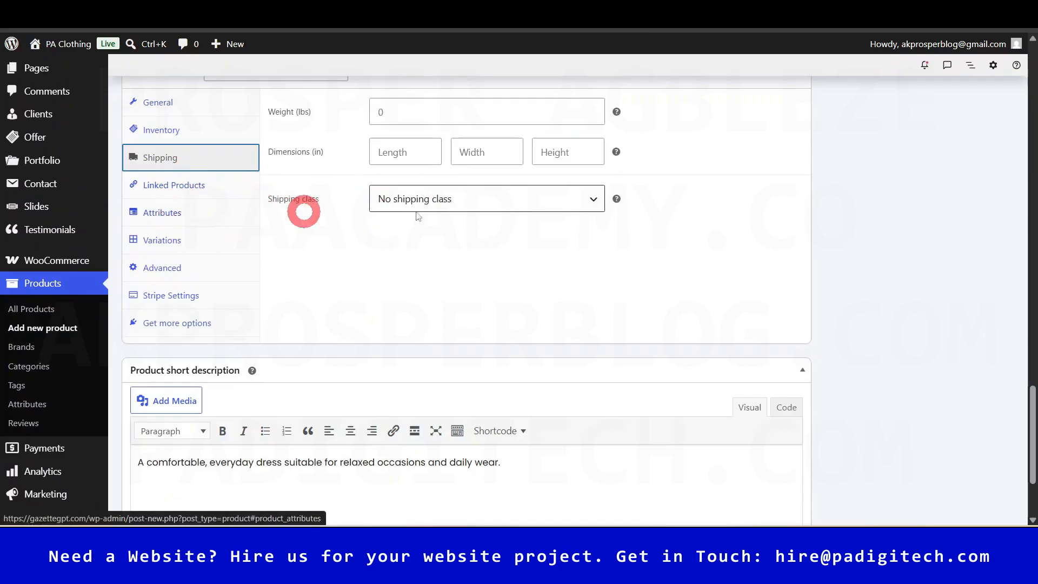
# - Add the global Colour and Size attributes to the product
pyautogui.click(176, 218)
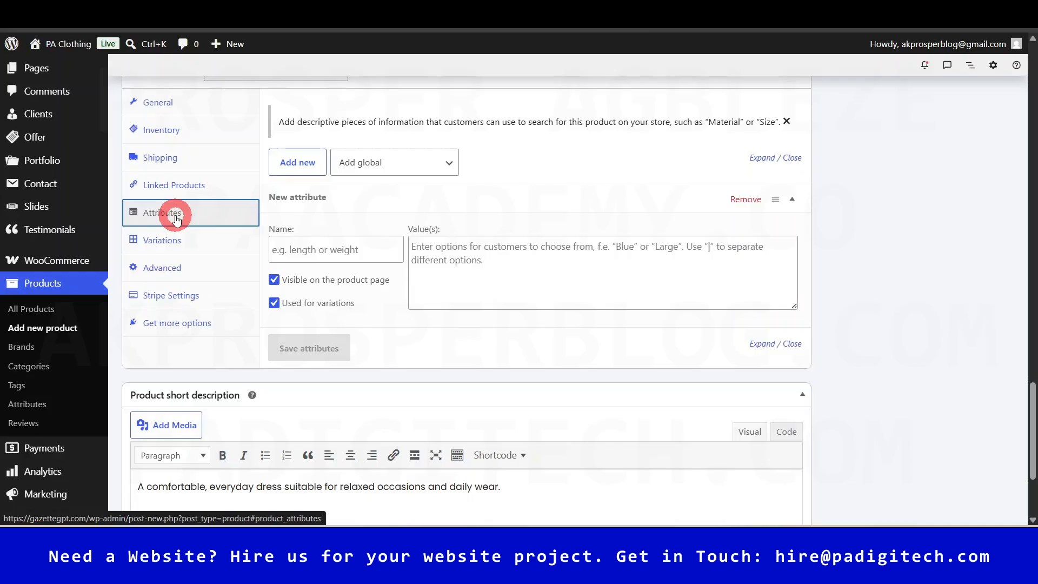
pyautogui.click(441, 163)
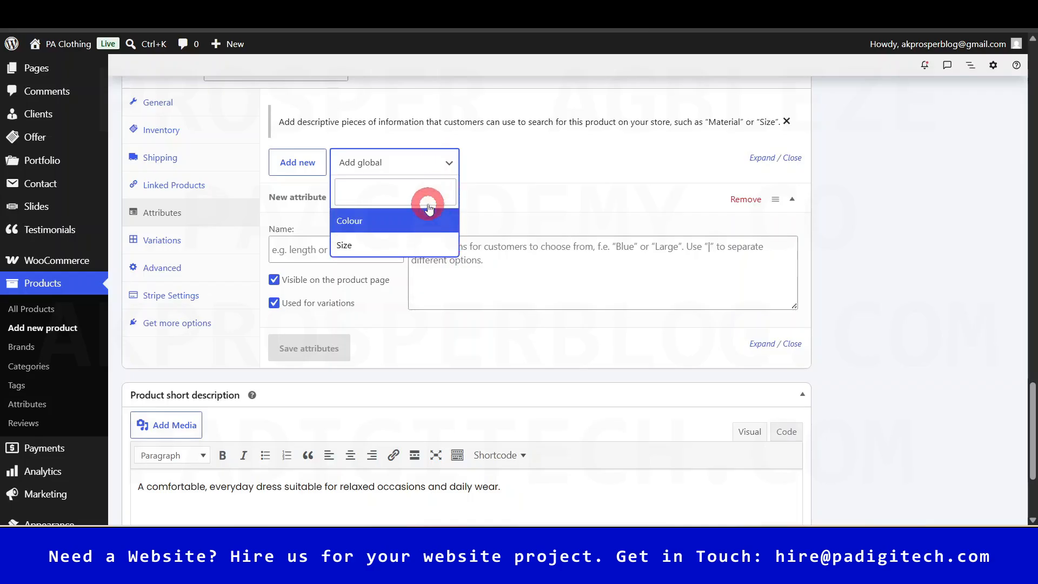
pyautogui.click(401, 227)
pyautogui.click(449, 165)
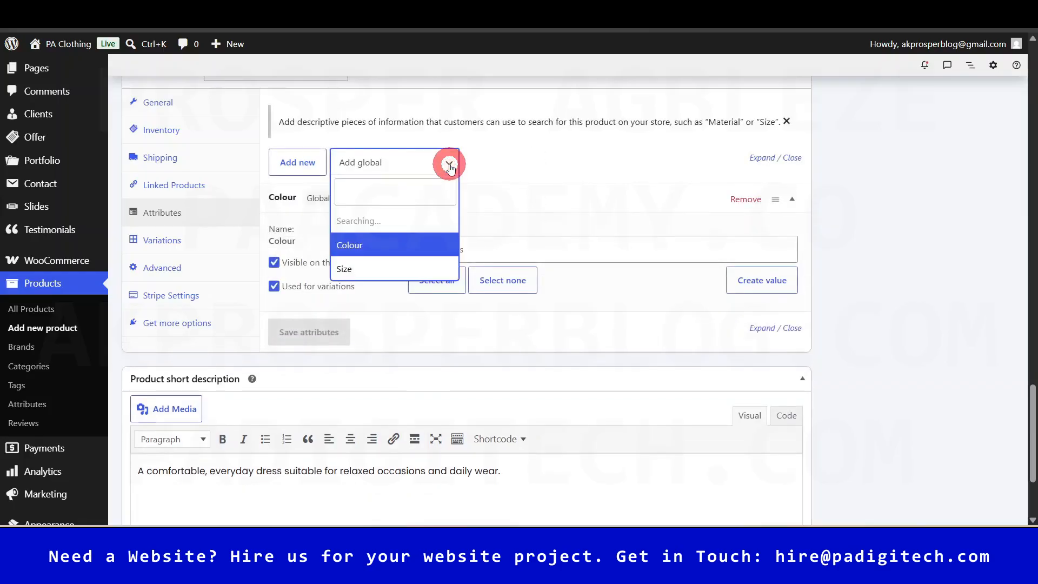
pyautogui.click(389, 246)
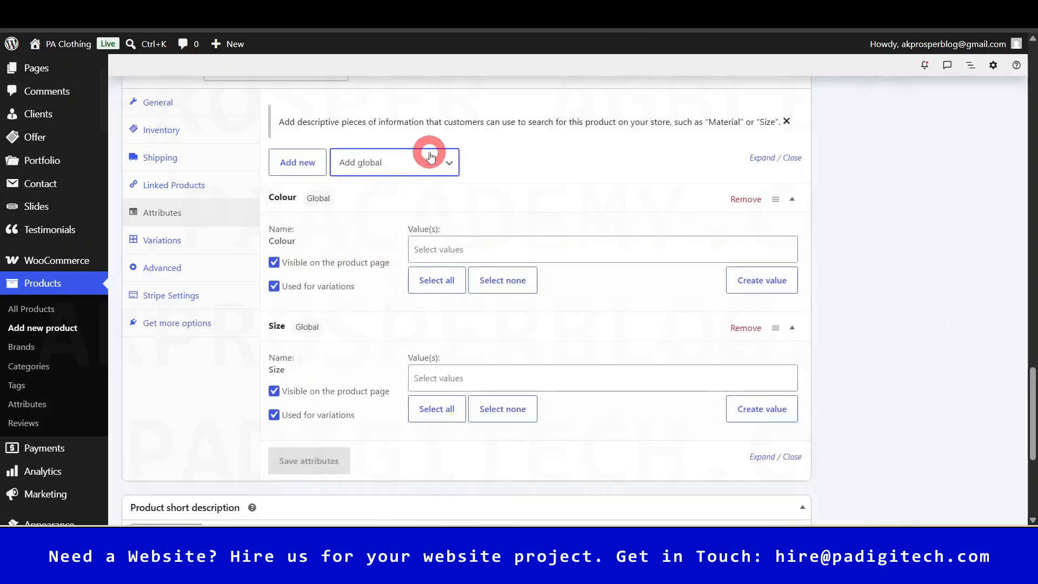
# - Choose Blue and White as the Colour values
pyautogui.click(513, 249)
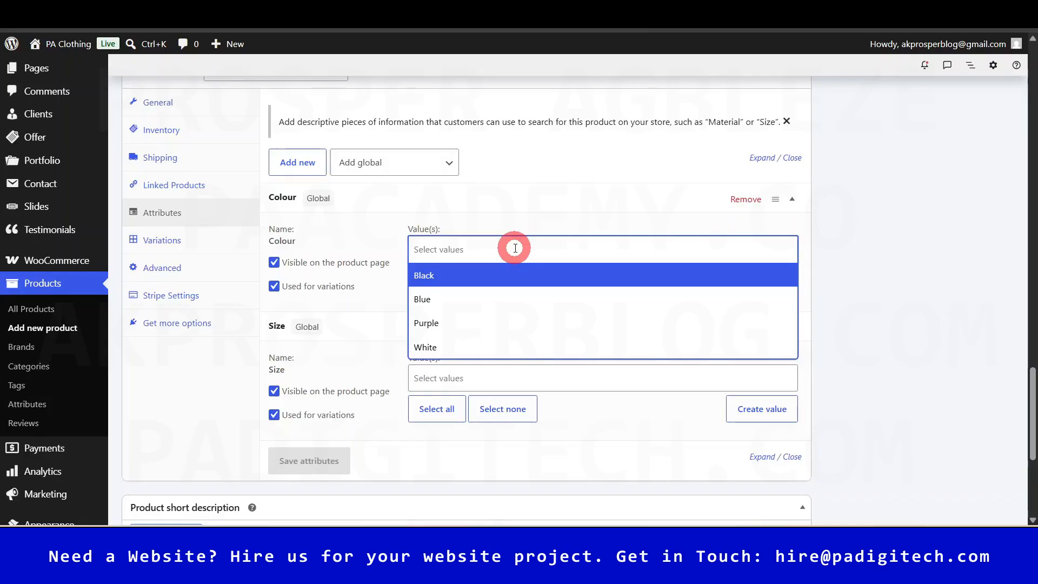
pyautogui.click(466, 297)
pyautogui.click(493, 257)
pyautogui.click(475, 346)
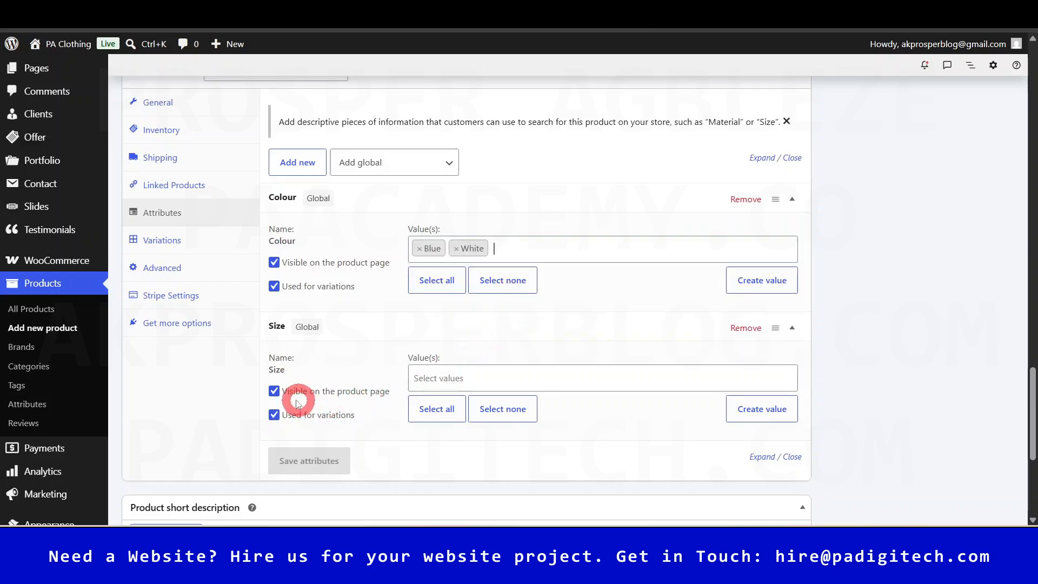
# - Choose s, xl and m as the Size values and save the attributes
pyautogui.click(480, 379)
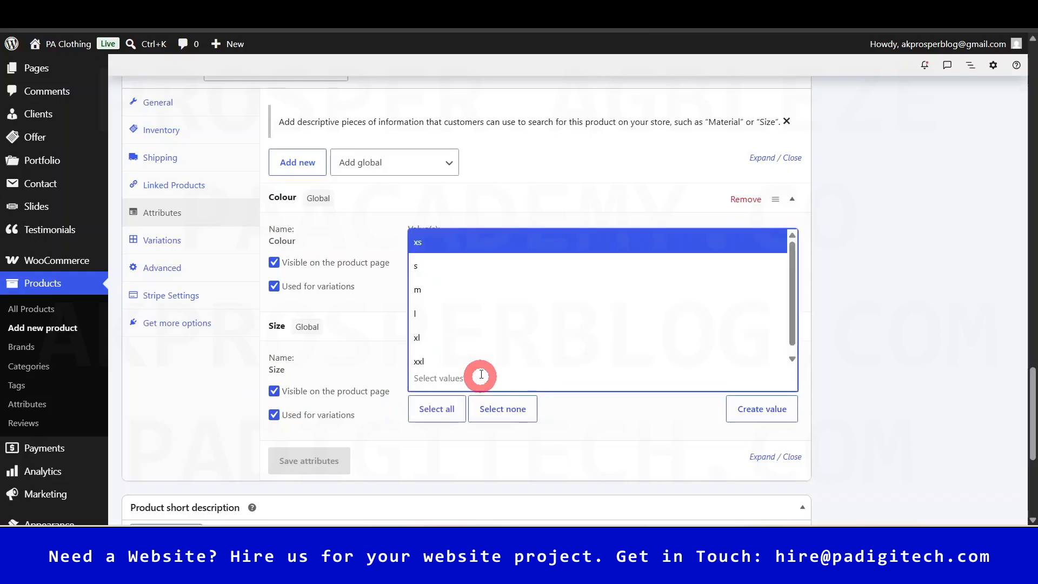
pyautogui.click(456, 272)
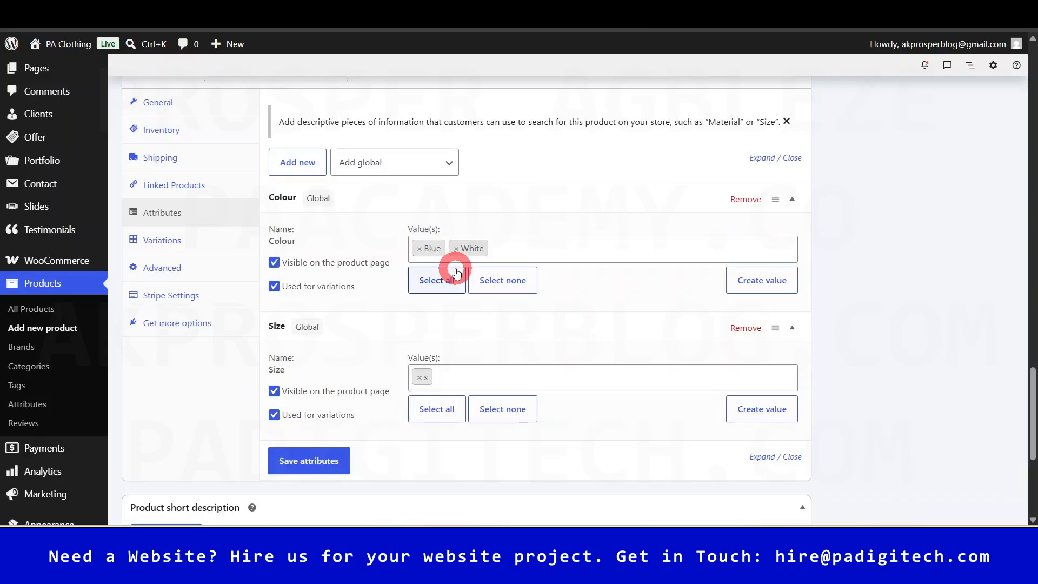
pyautogui.click(472, 373)
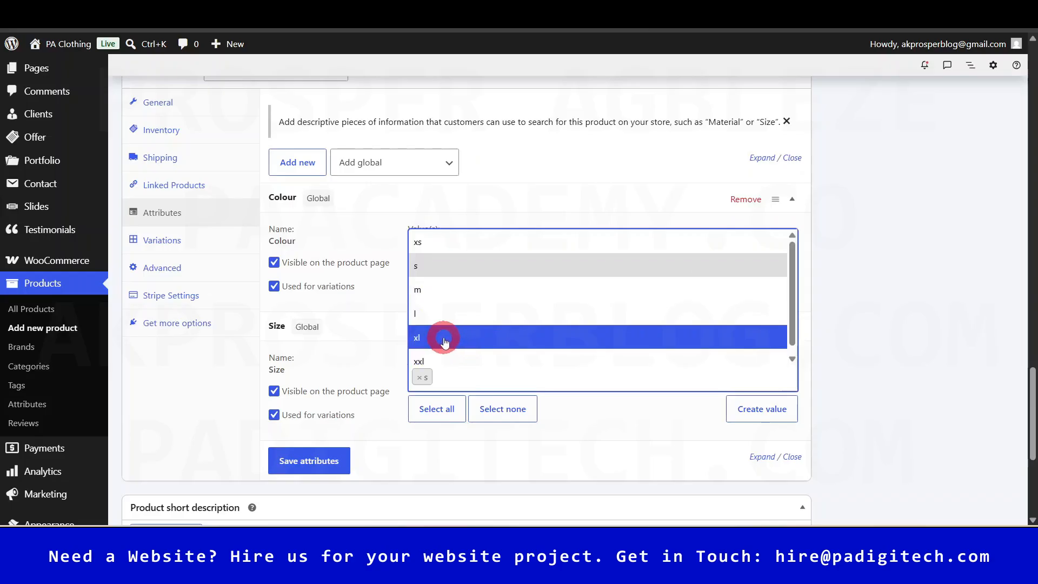
pyautogui.click(444, 341)
pyautogui.click(511, 372)
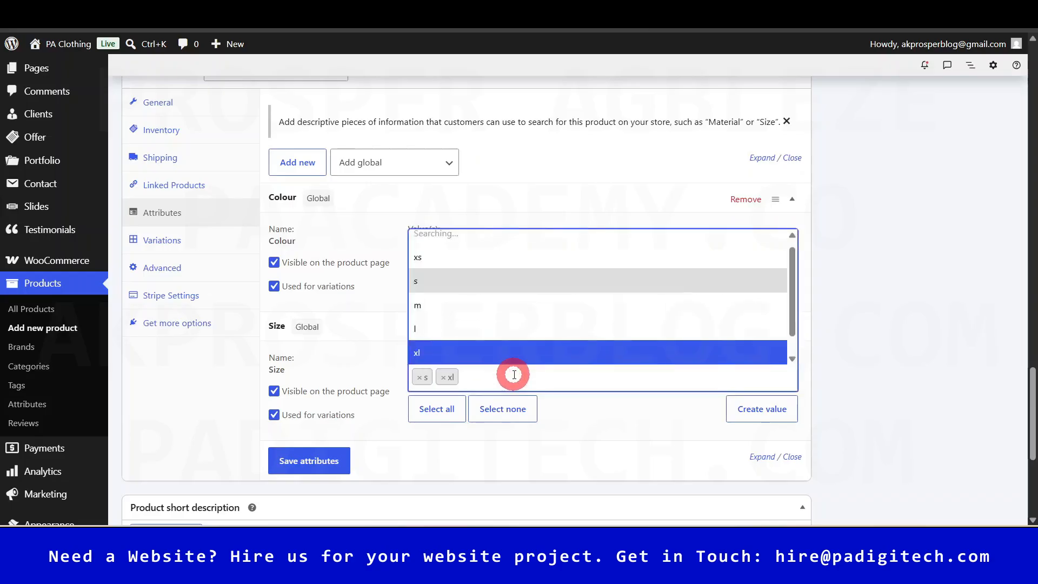
pyautogui.click(464, 295)
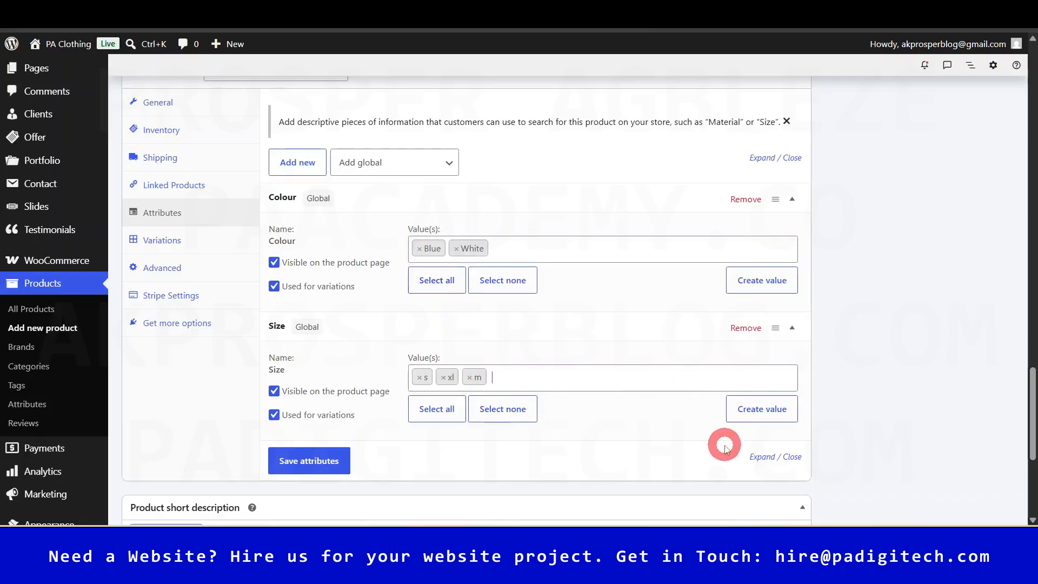
pyautogui.scroll(1, 725, 442)
pyautogui.scroll(-1, 721, 448)
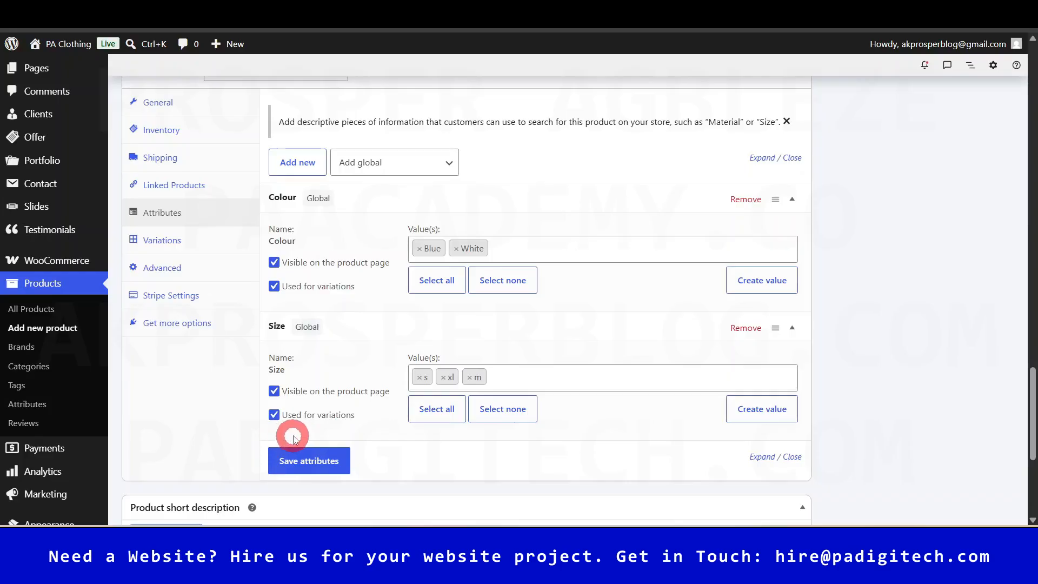
pyautogui.click(314, 469)
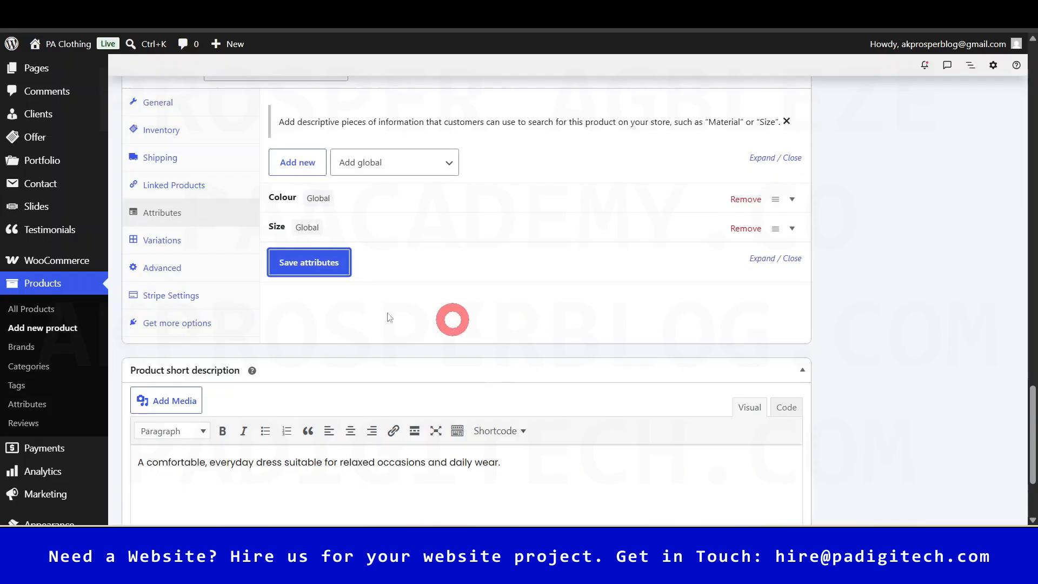
# - Generate variations for every Colour and Size combination and confirm the prompt
pyautogui.click(160, 238)
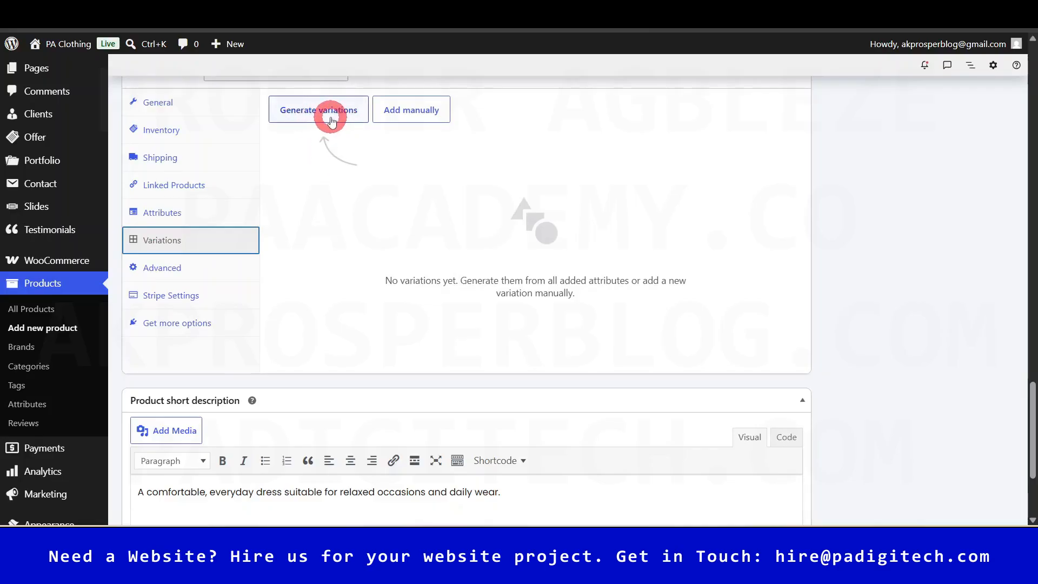
pyautogui.scroll(1, 485, 234)
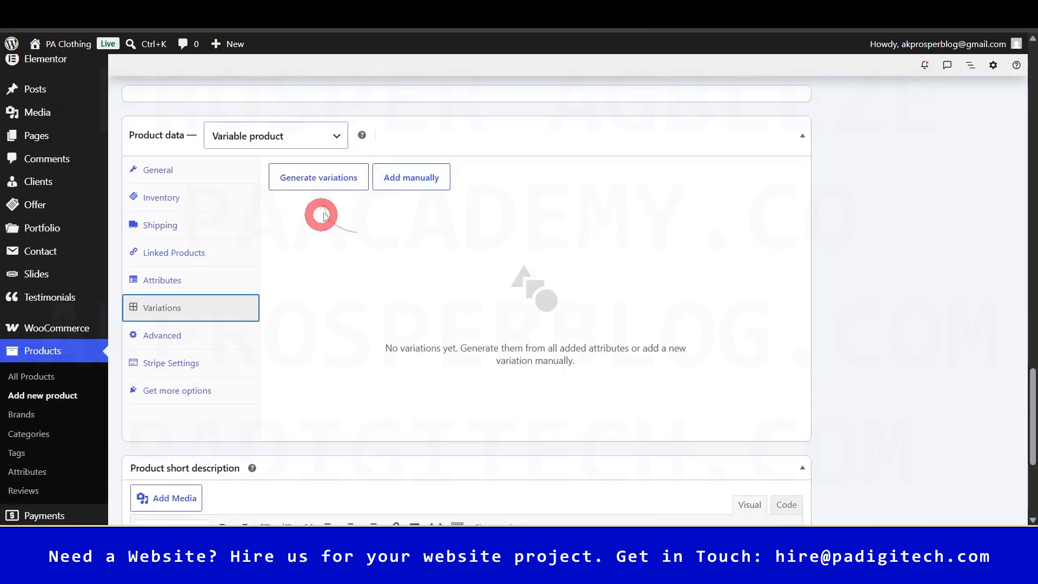
pyautogui.click(321, 180)
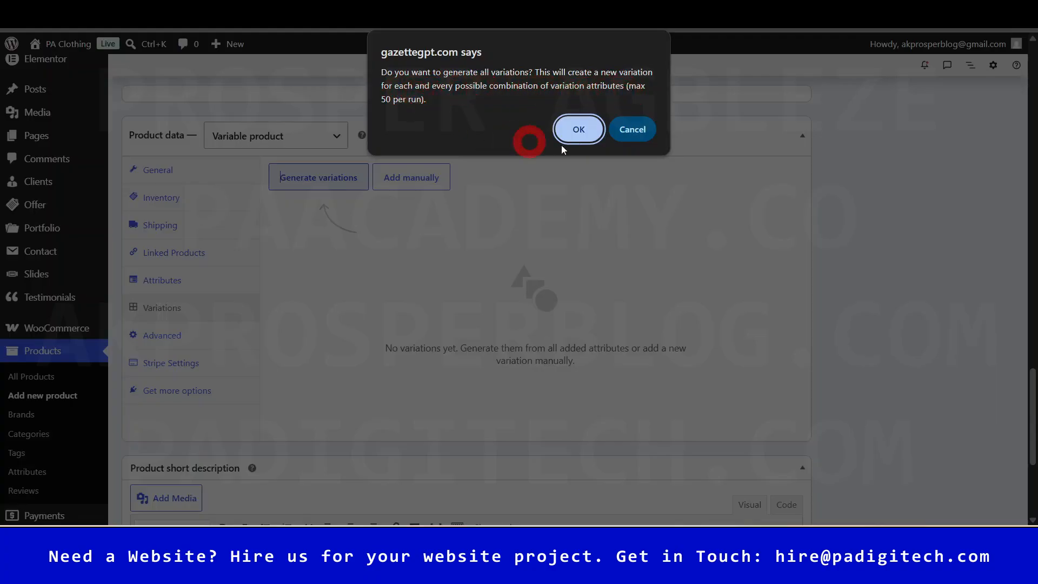
pyautogui.click(578, 128)
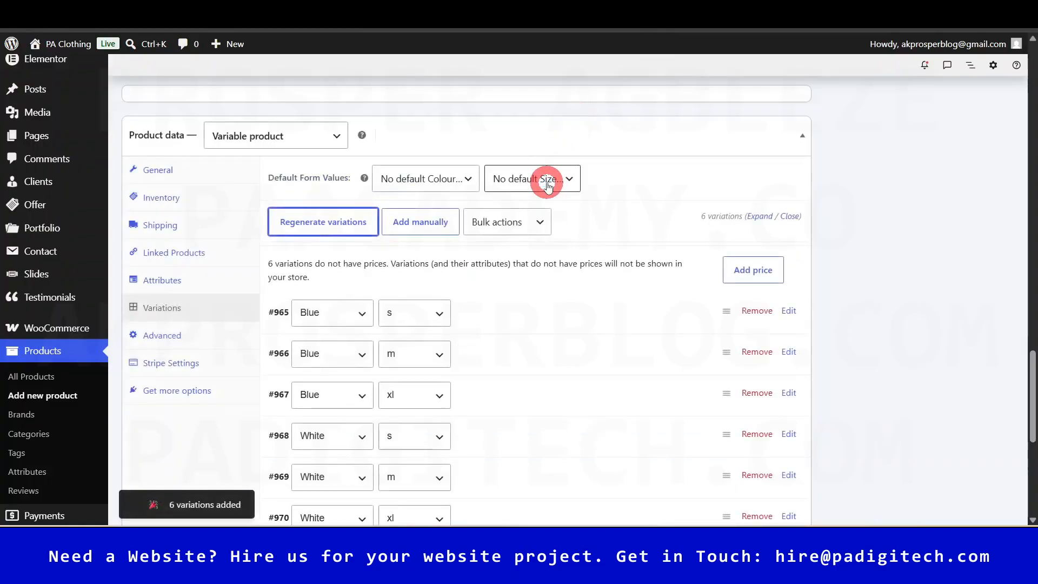
# - Remove variation #966 (Blue / m) with confirmation, then expand variation #965 for editing
pyautogui.scroll(-2, 549, 214)
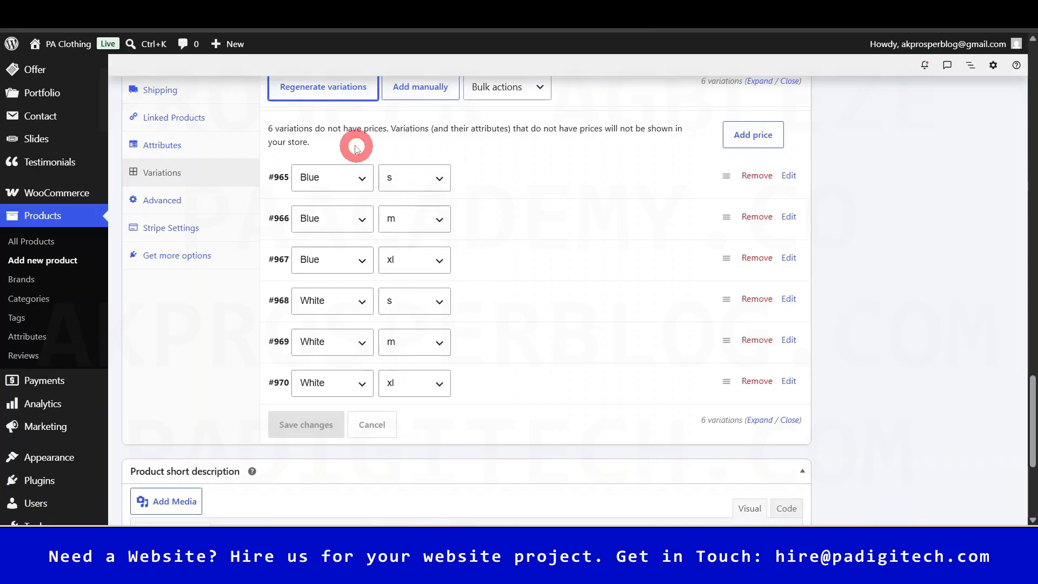
pyautogui.scroll(-2, 371, 158)
pyautogui.scroll(2, 523, 177)
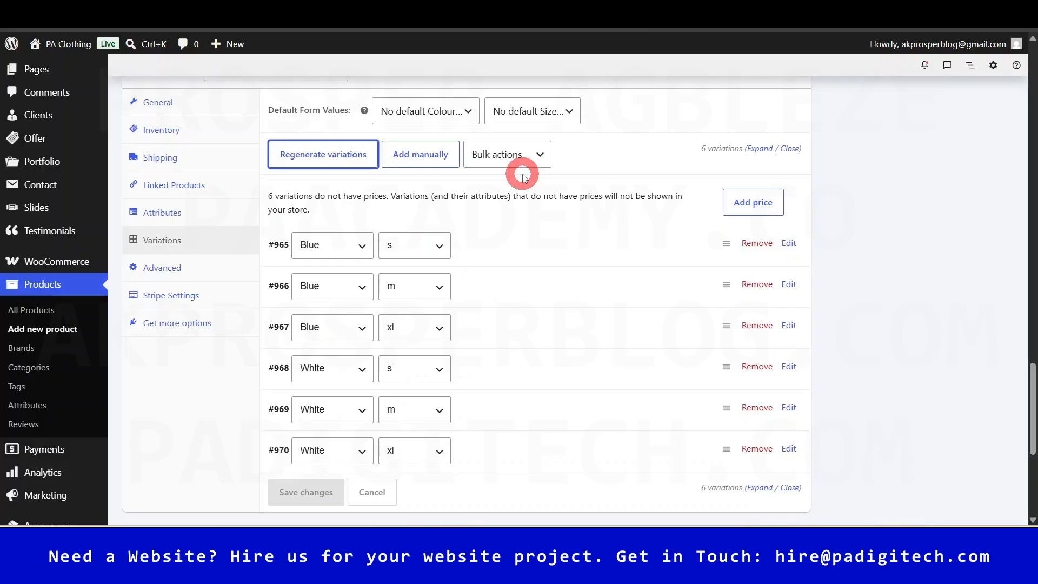
pyautogui.scroll(-3, 522, 175)
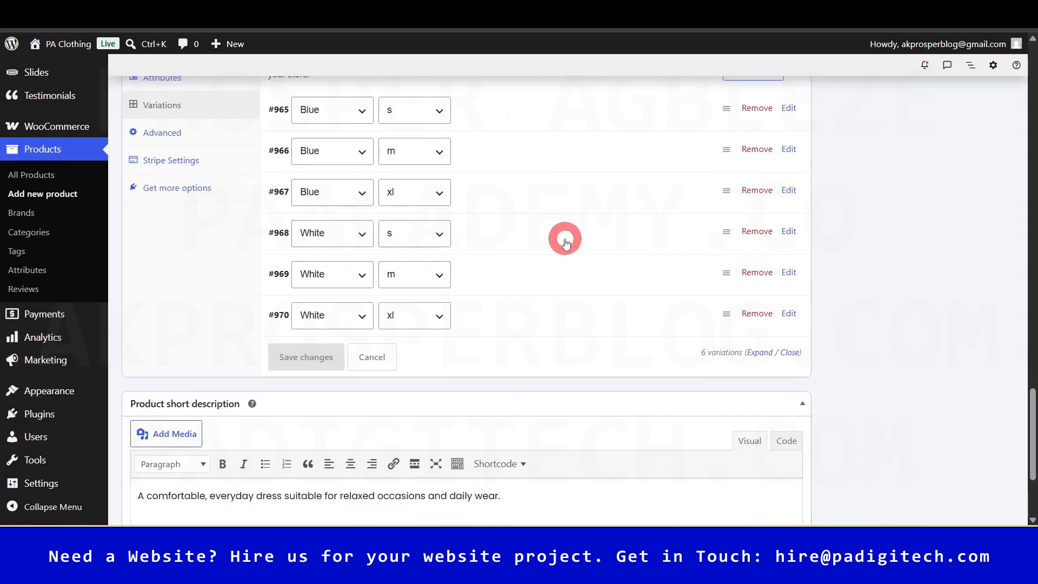
pyautogui.scroll(1, 564, 240)
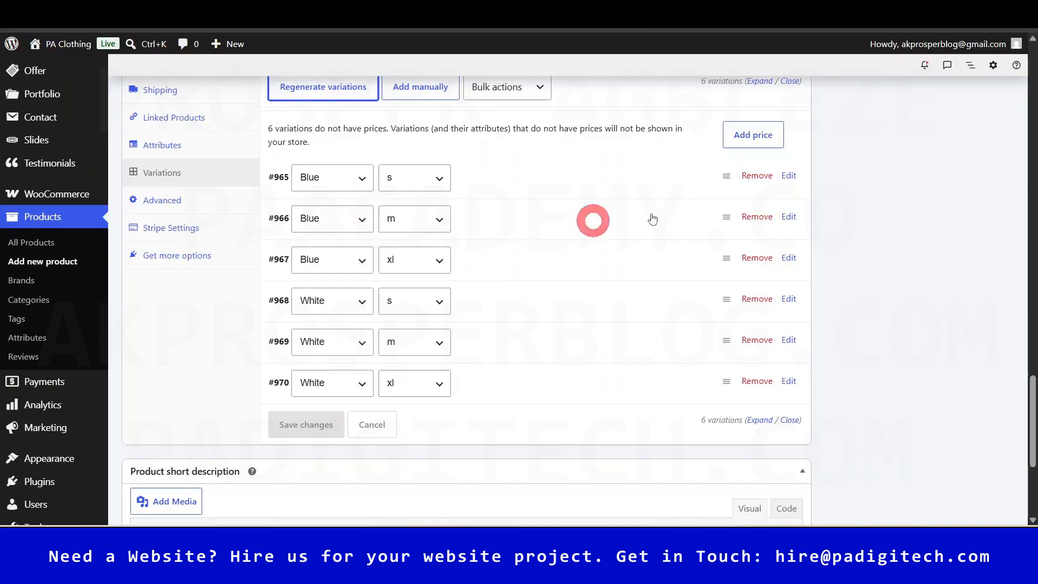
pyautogui.click(755, 218)
pyautogui.click(577, 102)
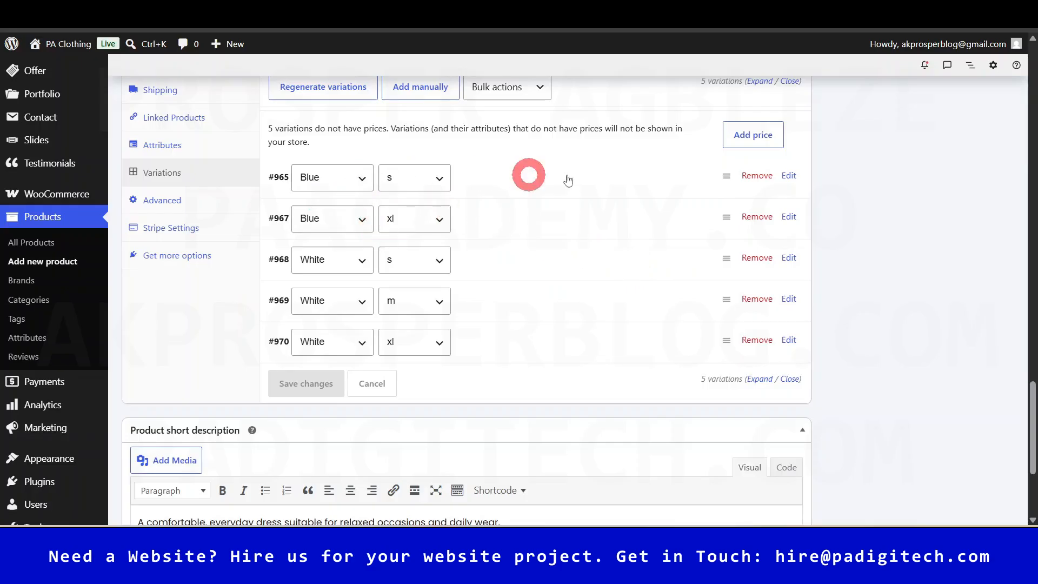
pyautogui.click(604, 178)
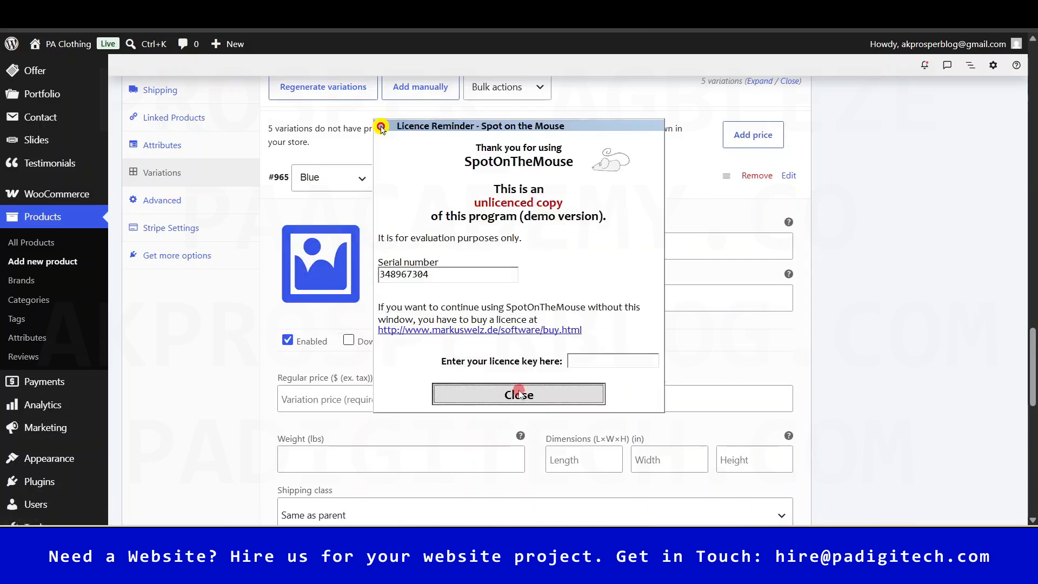
# - Enter a regular price of 45 for variation #965
pyautogui.click(515, 392)
pyautogui.scroll(-4, 451, 307)
pyautogui.scroll(2, 459, 324)
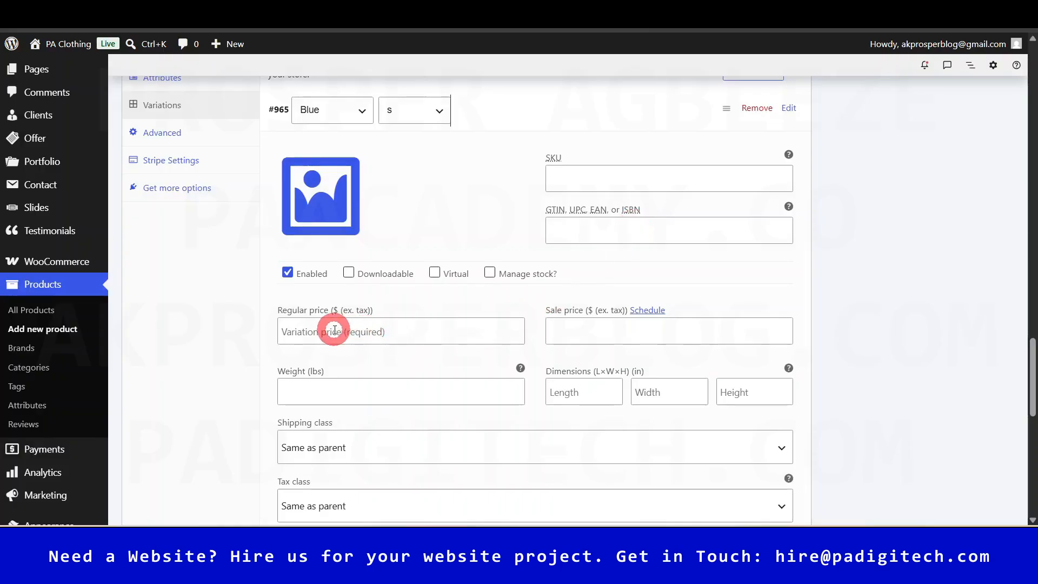
pyautogui.click(367, 329)
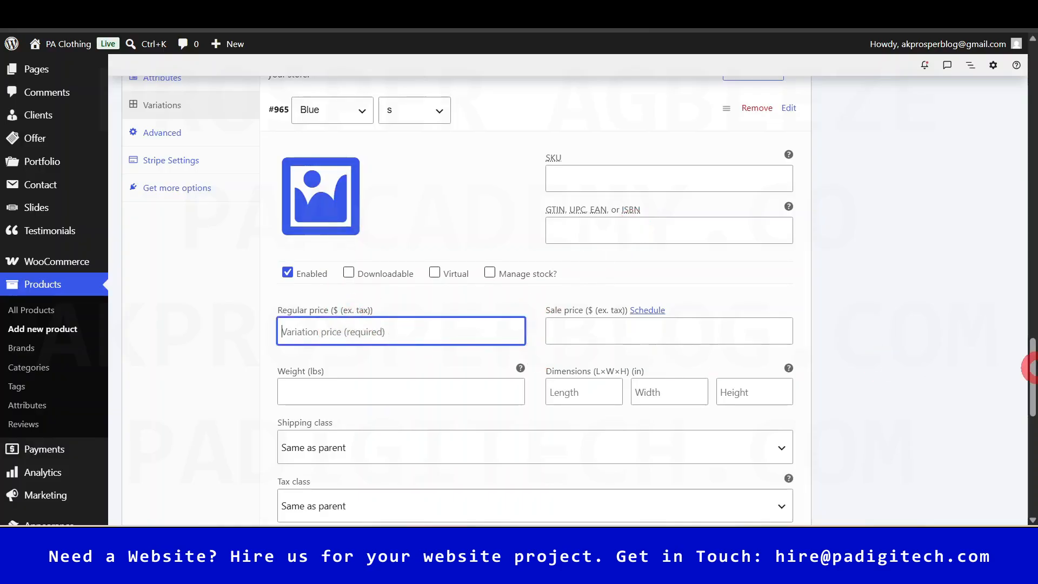
pyautogui.write('45')
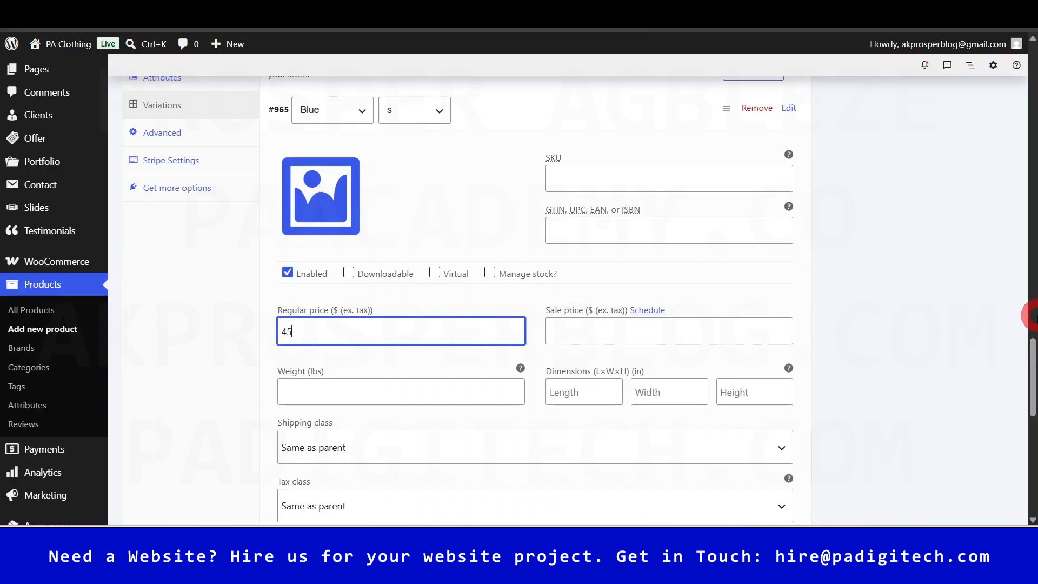
pyautogui.click(737, 300)
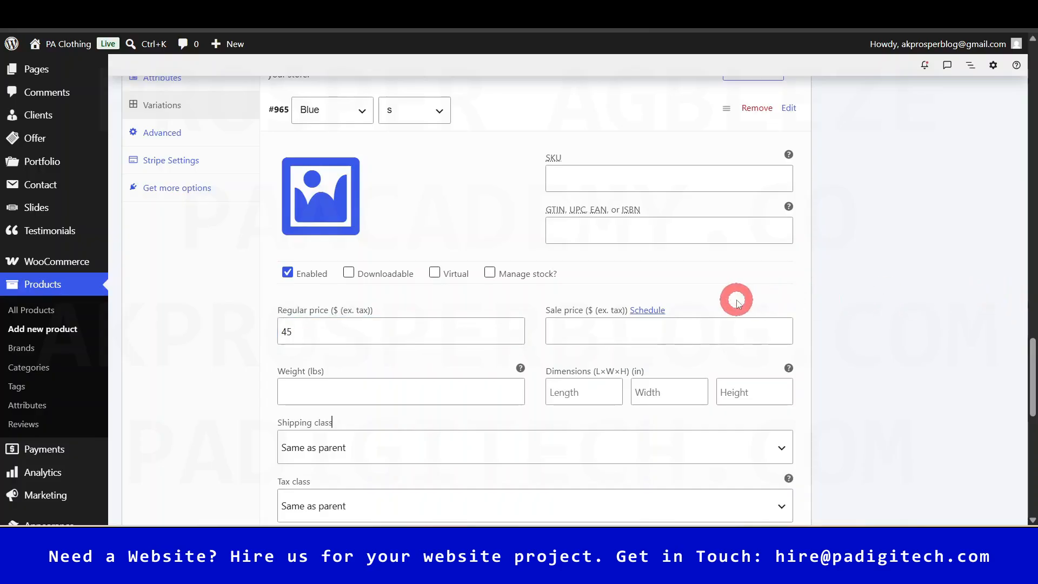
pyautogui.scroll(1, 484, 371)
pyautogui.scroll(-2, 487, 370)
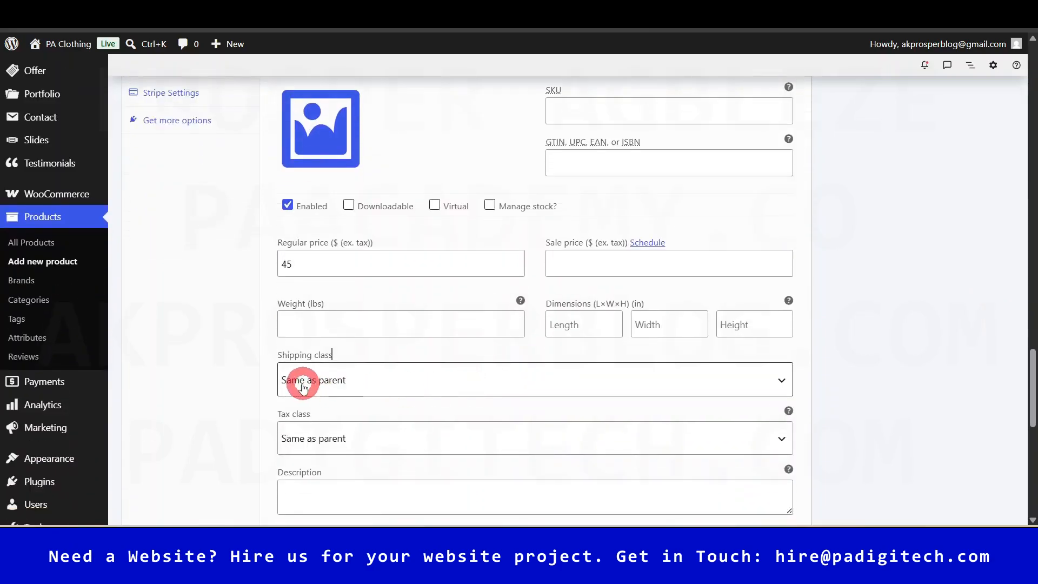
pyautogui.moveTo(1030, 371); pyautogui.dragTo(1030, 423)
# - Fill in the regular prices for the Blue xl and White s (40) variations
pyautogui.click(535, 218)
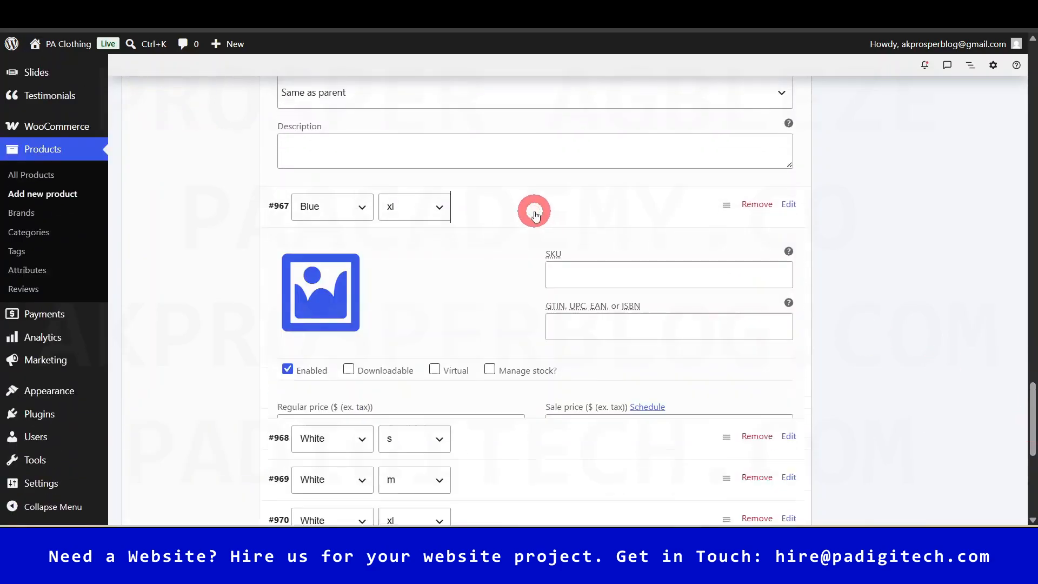
pyautogui.scroll(1, 560, 320)
pyautogui.scroll(-1, 568, 345)
pyautogui.moveTo(1033, 377); pyautogui.dragTo(1031, 394)
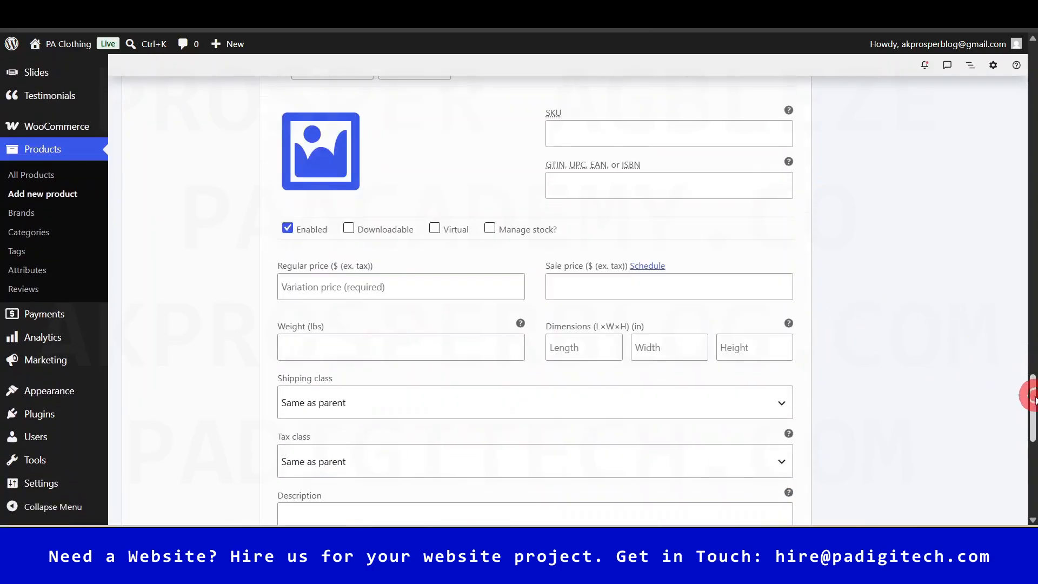
pyautogui.click(333, 276)
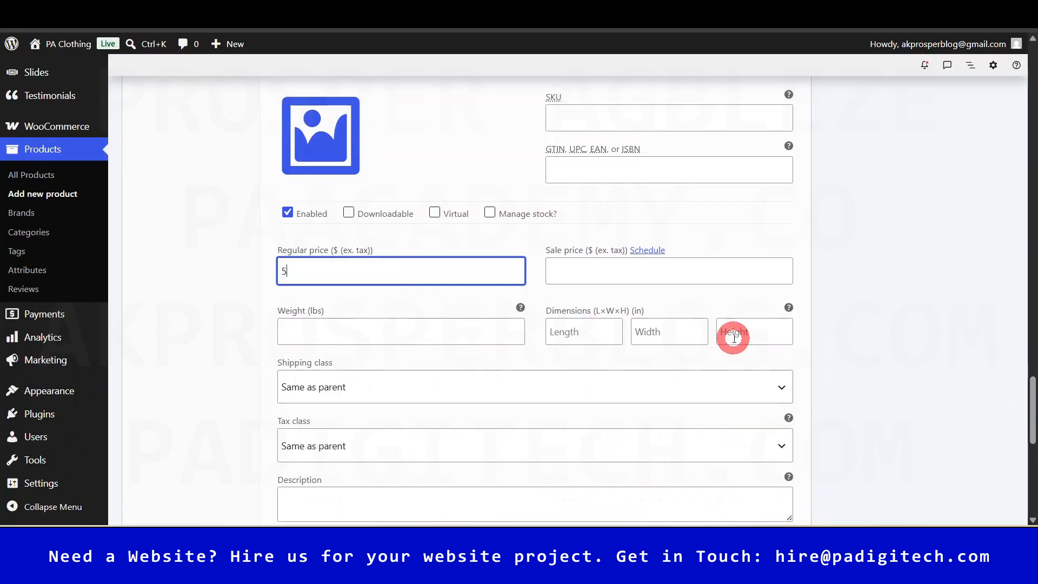
pyautogui.moveTo(1032, 398); pyautogui.dragTo(1032, 427)
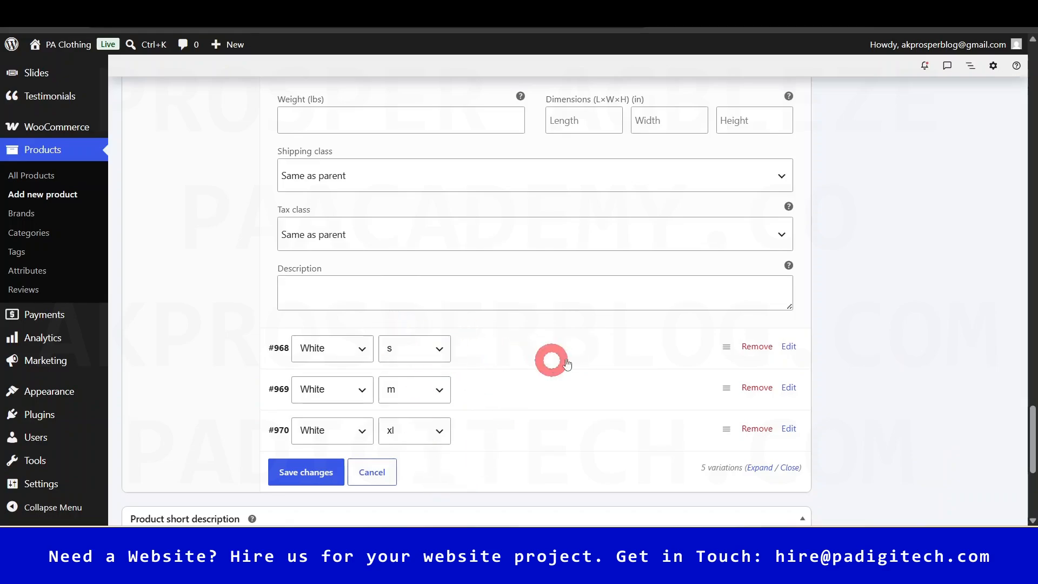
pyautogui.click(535, 351)
pyautogui.scroll(-1, 454, 378)
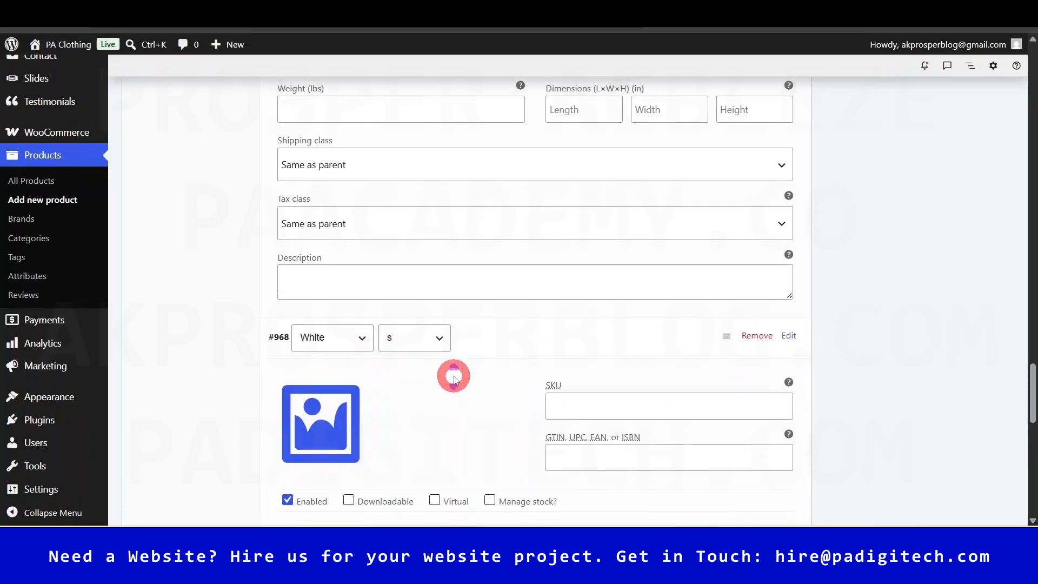
pyautogui.scroll(-1, 579, 378)
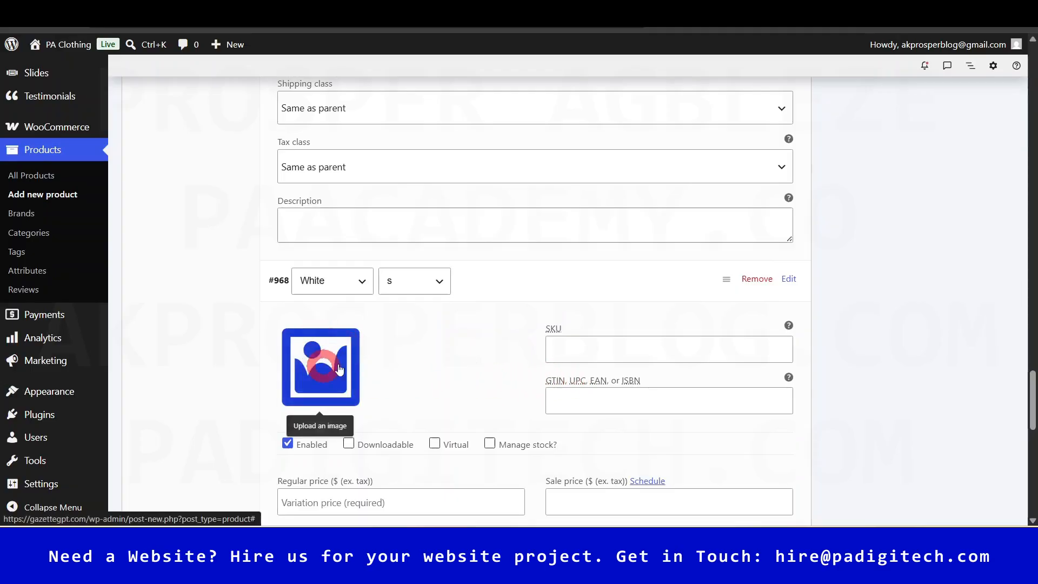
pyautogui.scroll(-3, 336, 359)
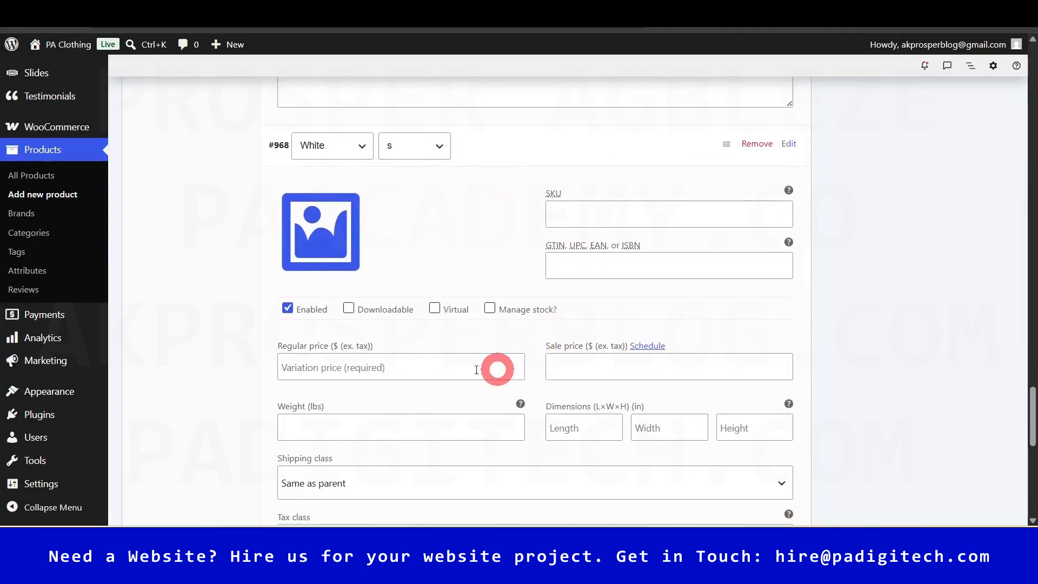
pyautogui.click(433, 373)
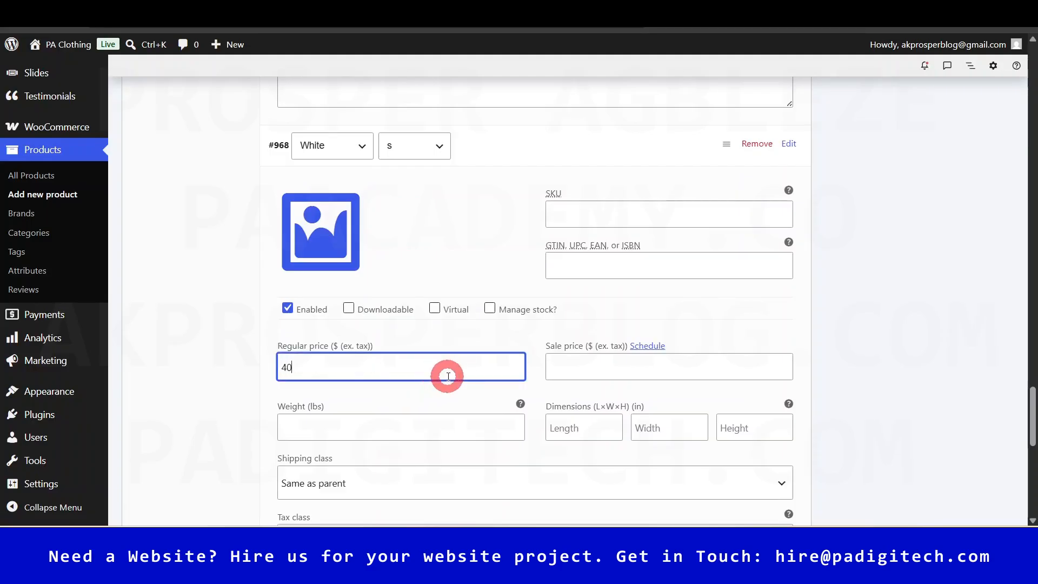
# - Price White m at 40 and White xl at 50, then save the variation changes
pyautogui.moveTo(1030, 411); pyautogui.dragTo(1030, 437)
pyautogui.scroll(-4, 673, 321)
pyautogui.click(528, 225)
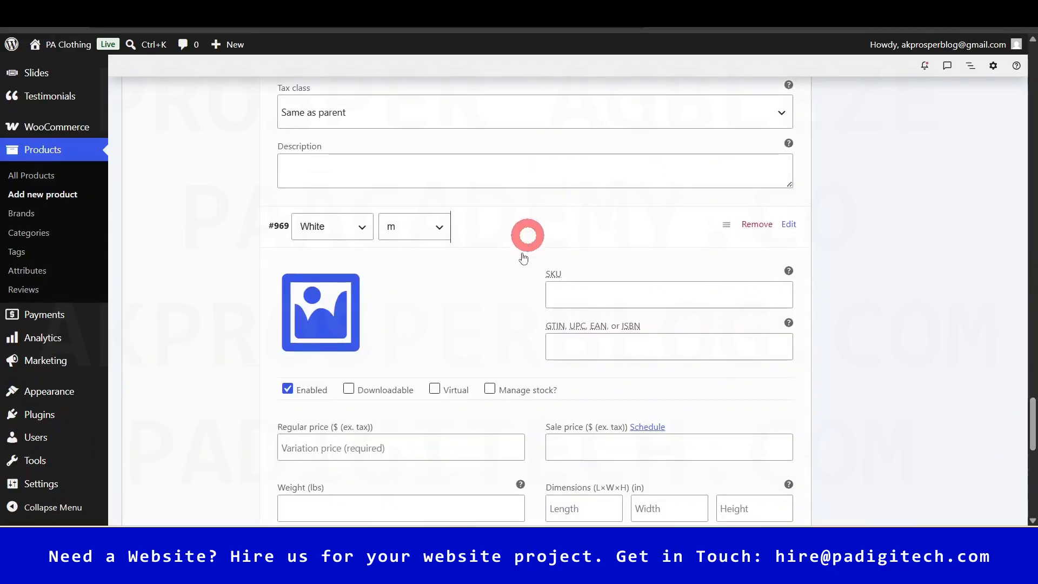
pyautogui.click(403, 445)
pyautogui.write('40')
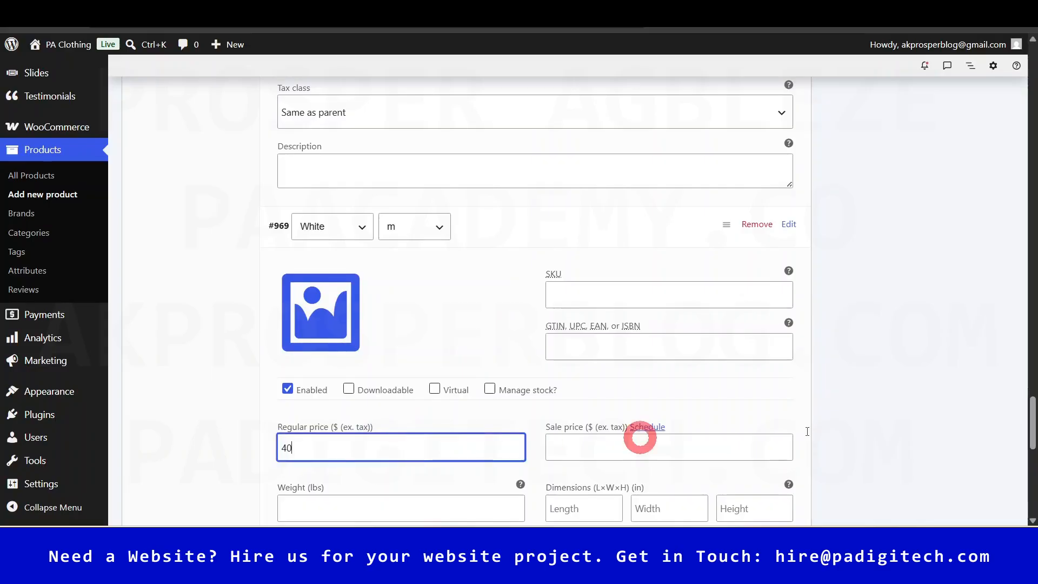
pyautogui.moveTo(1030, 400); pyautogui.dragTo(1032, 449)
pyautogui.click(538, 417)
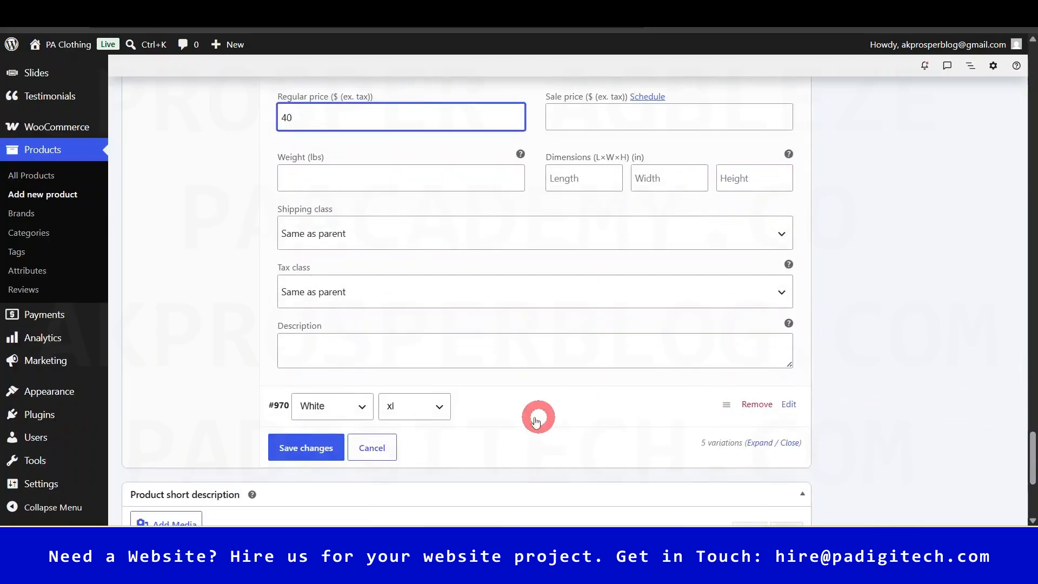
pyautogui.scroll(-1, 494, 429)
pyautogui.scroll(-2, 494, 429)
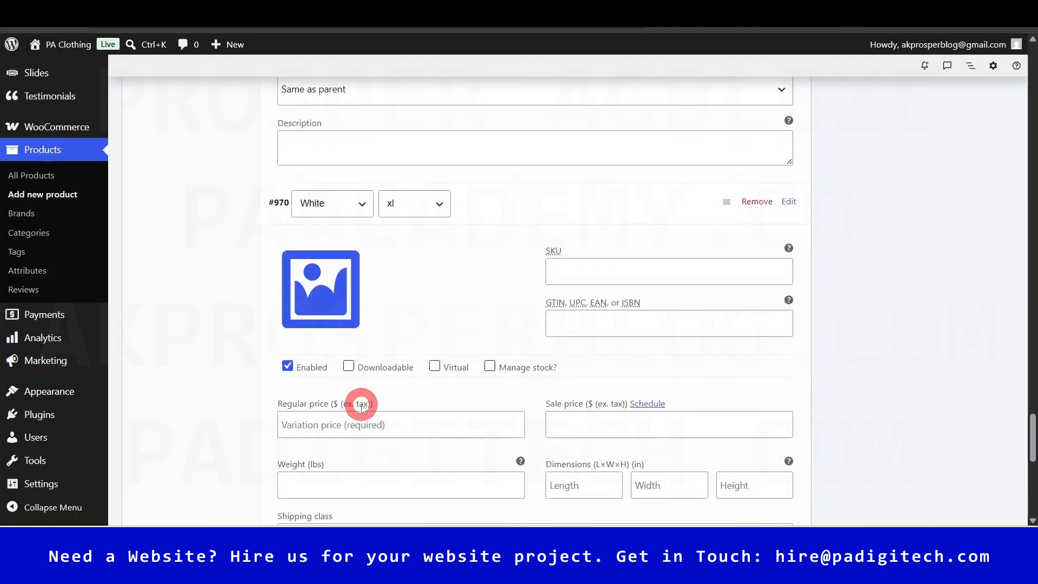
pyautogui.click(361, 427)
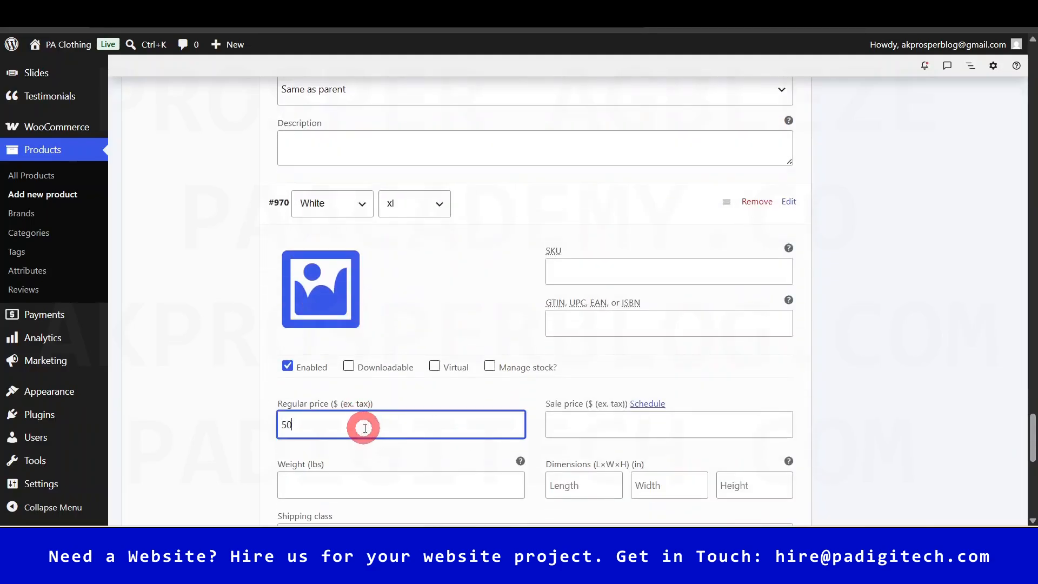
pyautogui.moveTo(1032, 427); pyautogui.dragTo(1024, 487)
pyautogui.click(222, 155)
pyautogui.click(300, 216)
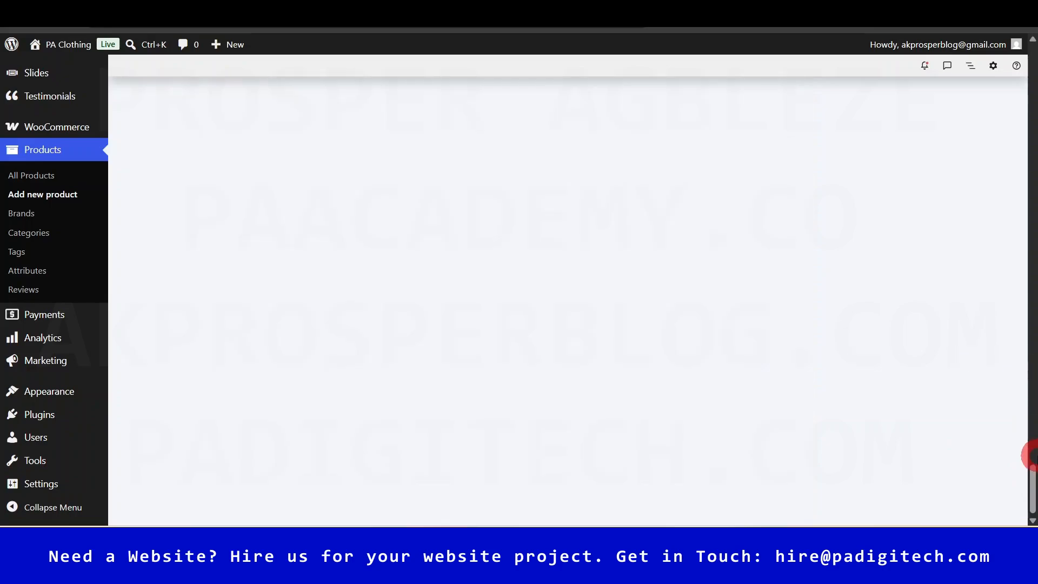
pyautogui.moveTo(1033, 475); pyautogui.dragTo(1031, 75)
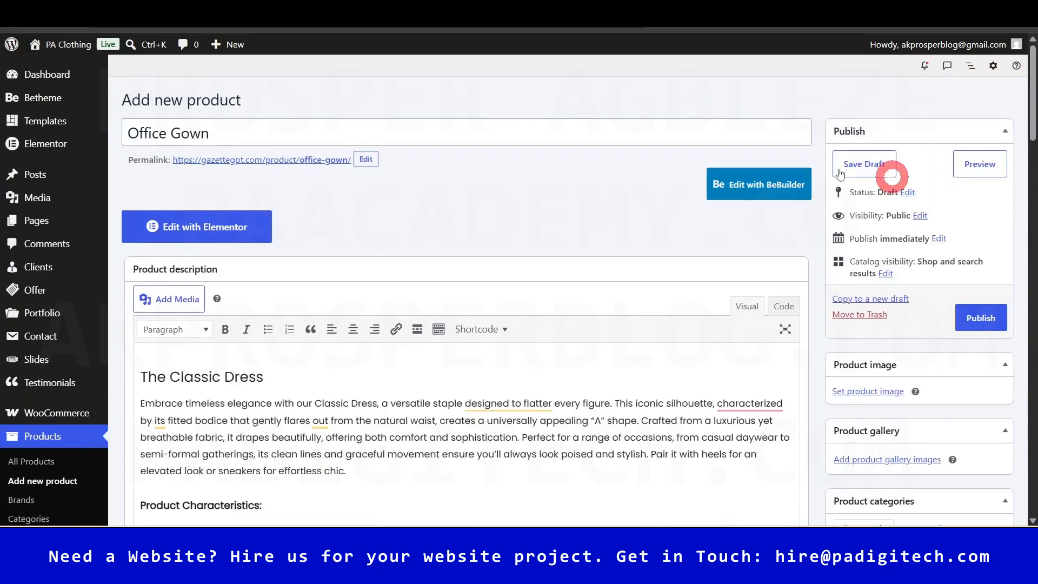
pyautogui.moveTo(1033, 113); pyautogui.dragTo(1033, 149)
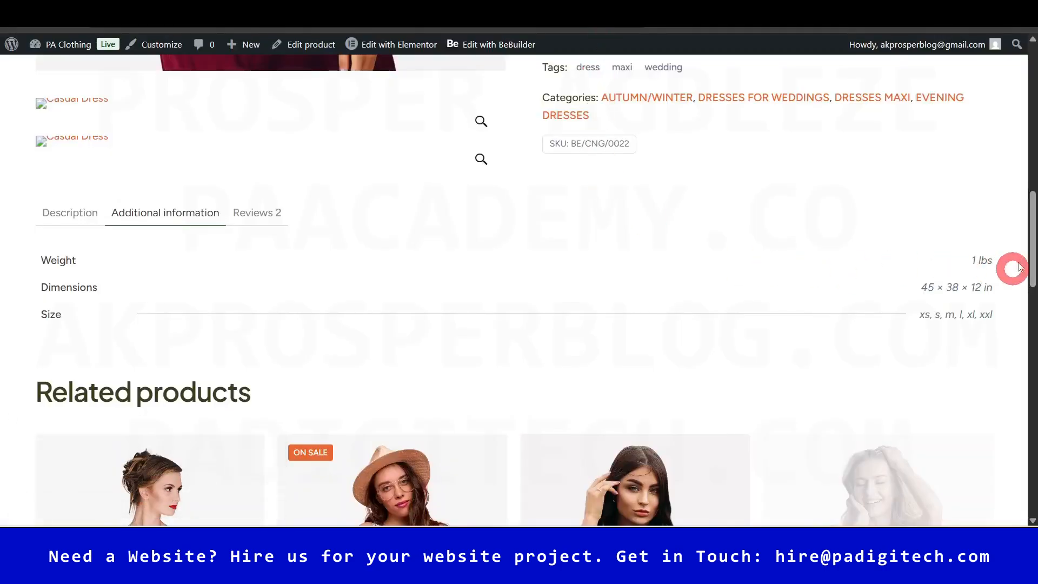
pyautogui.scroll(-6, 1019, 266)
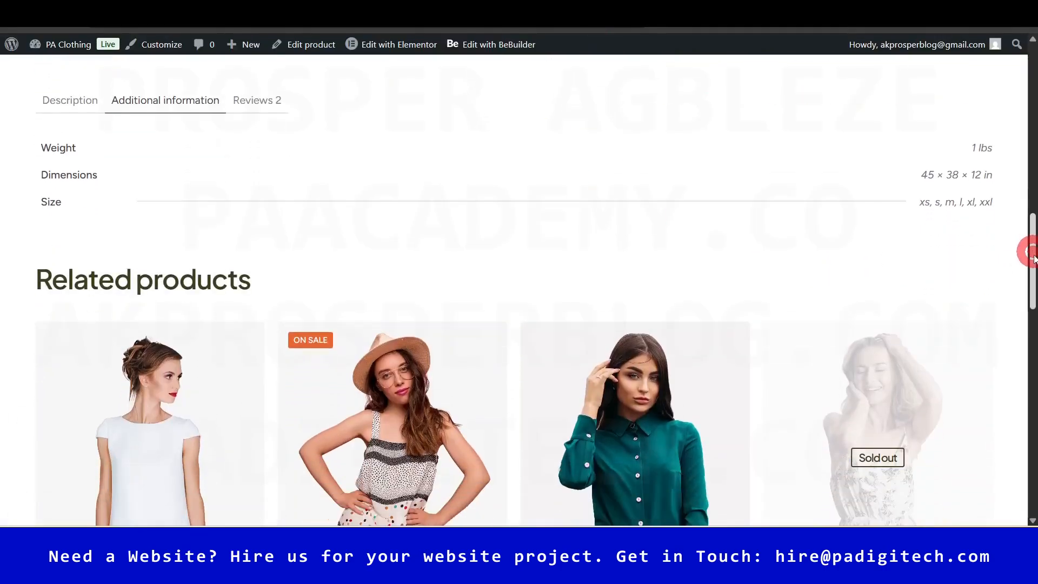
pyautogui.click(631, 226)
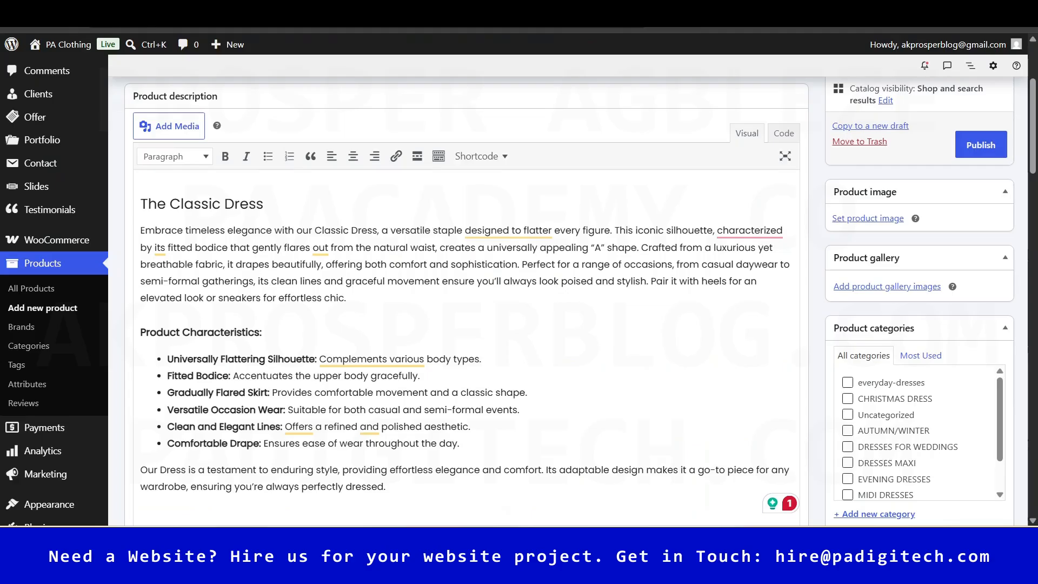
# - Pick clothing3-product-pic2 from the Media Library and set it as the product image
pyautogui.click(884, 219)
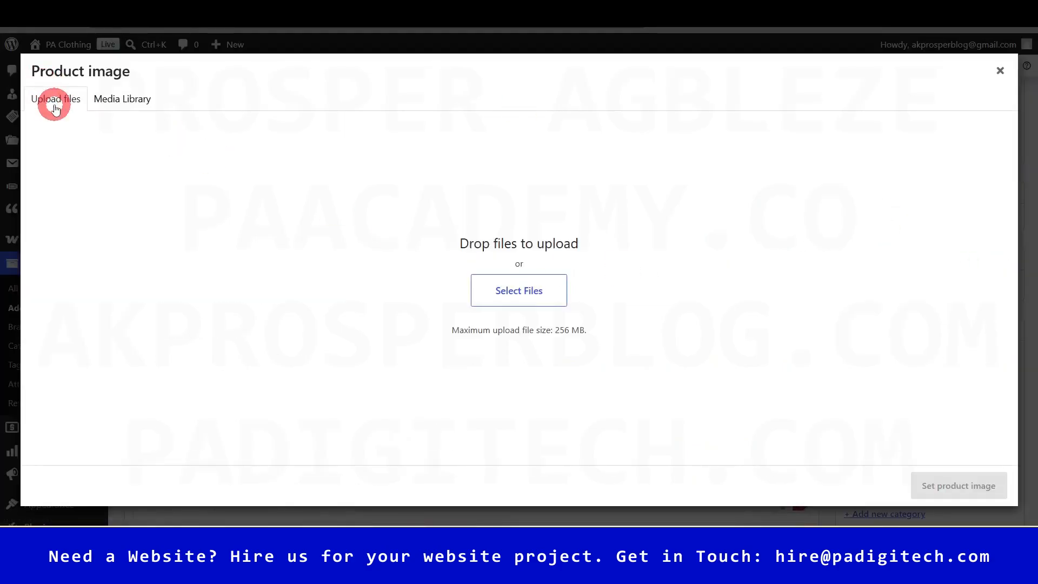
pyautogui.click(130, 108)
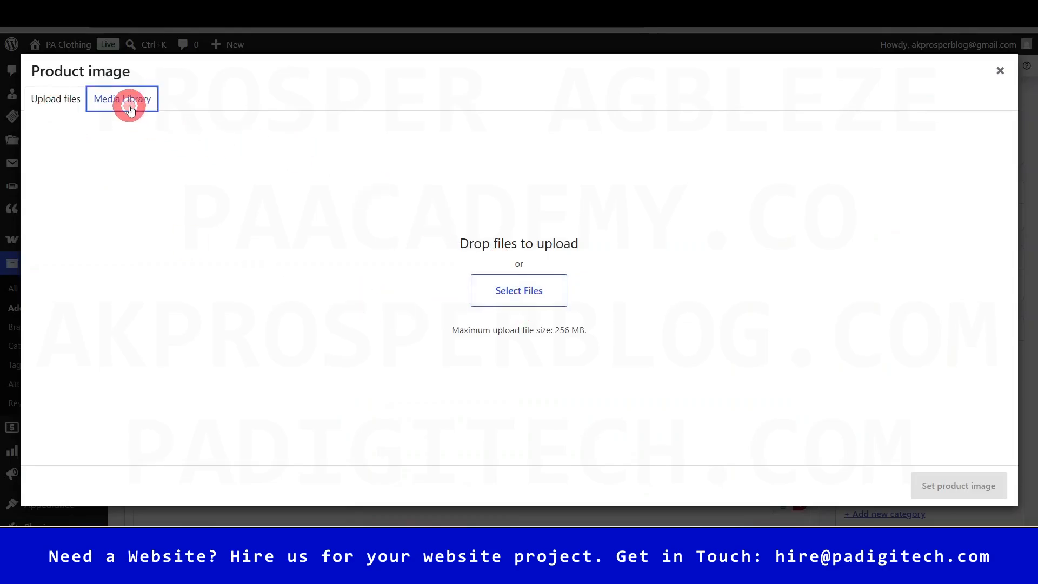
pyautogui.moveTo(811, 198); pyautogui.dragTo(809, 422)
pyautogui.click(423, 457)
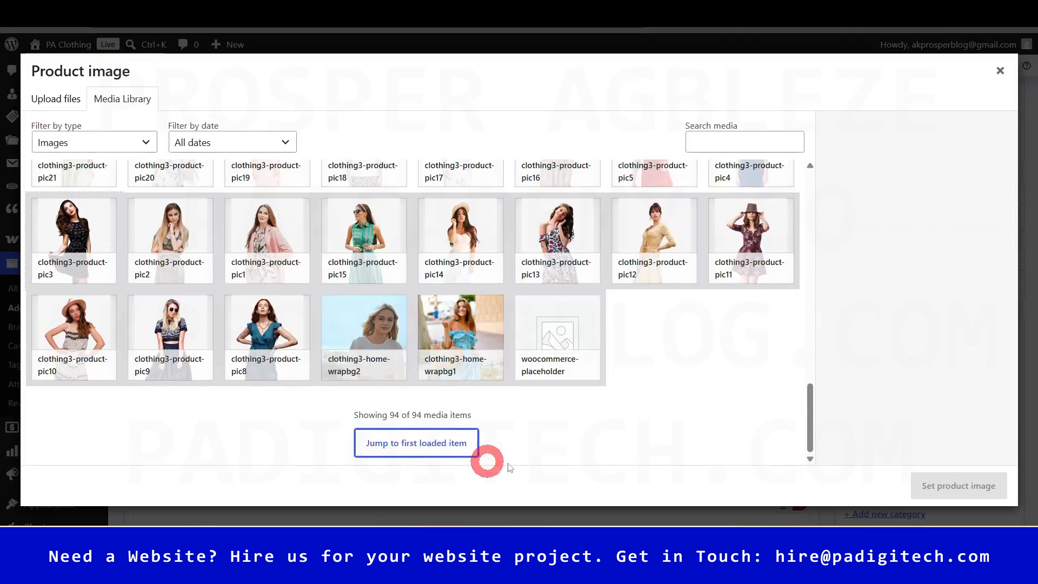
pyautogui.click(174, 232)
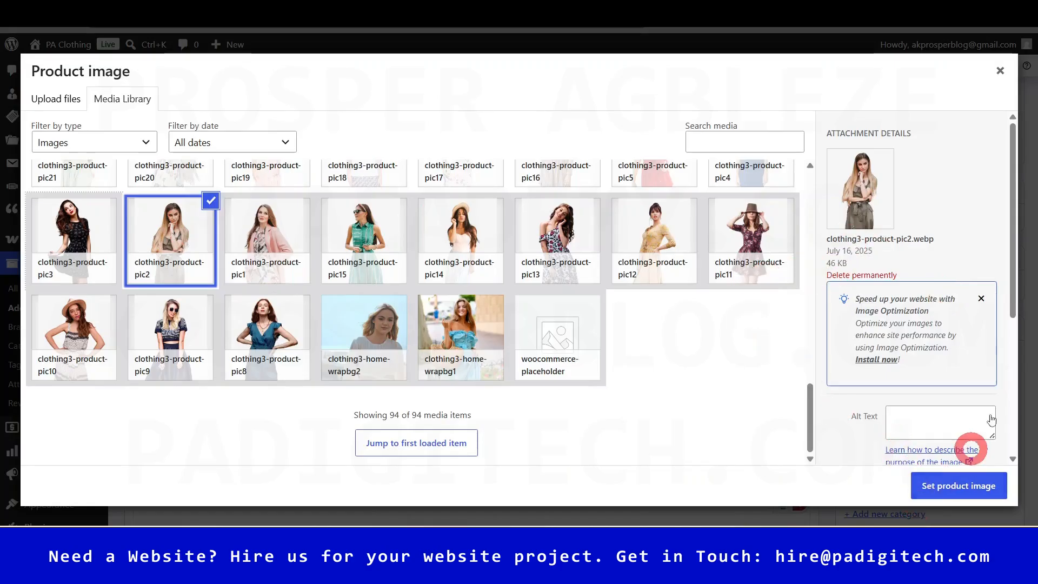
pyautogui.moveTo(1011, 254); pyautogui.dragTo(1010, 341)
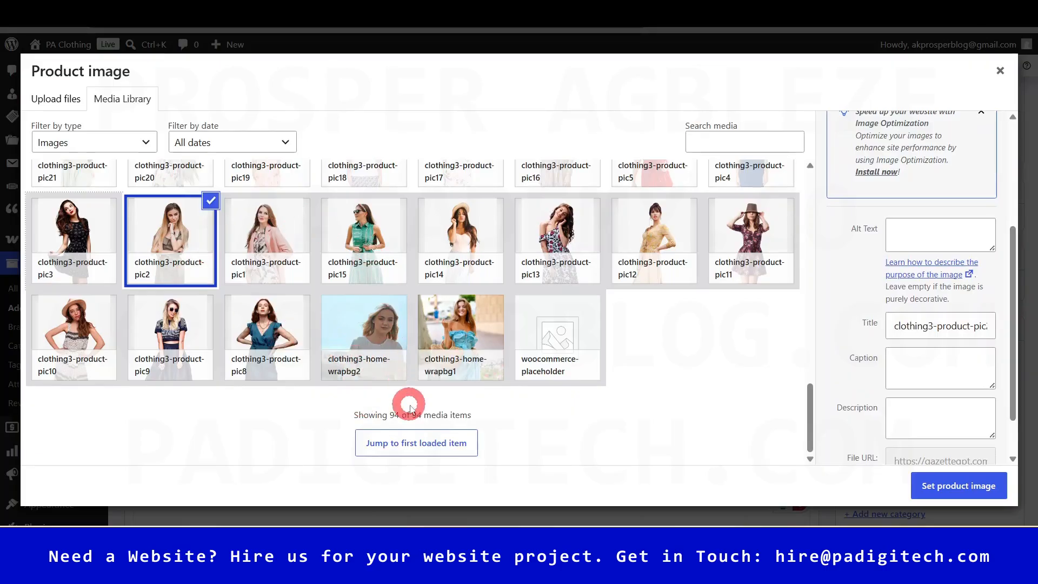
pyautogui.click(958, 485)
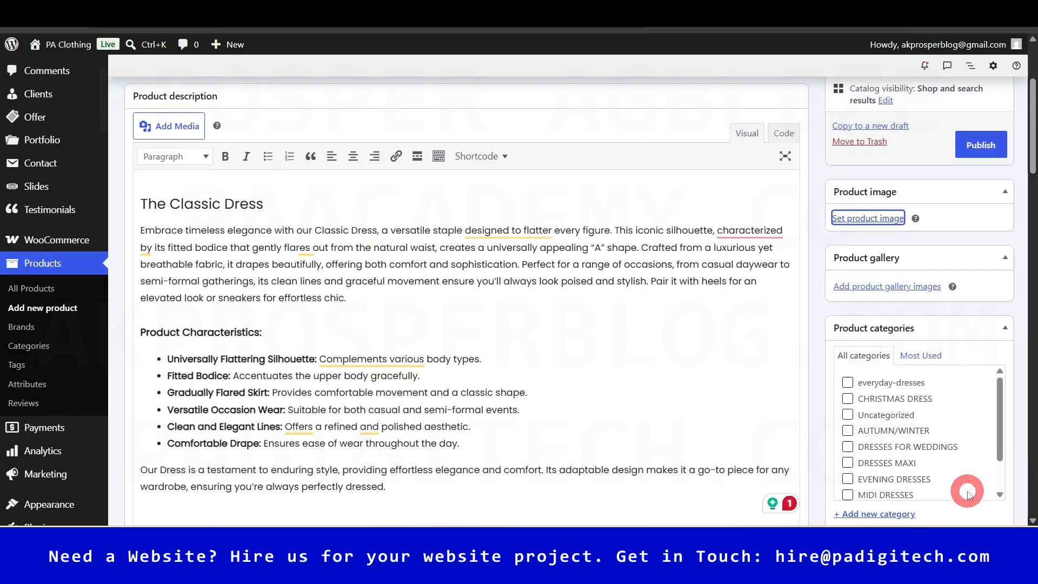
pyautogui.moveTo(1032, 155); pyautogui.dragTo(1000, 160)
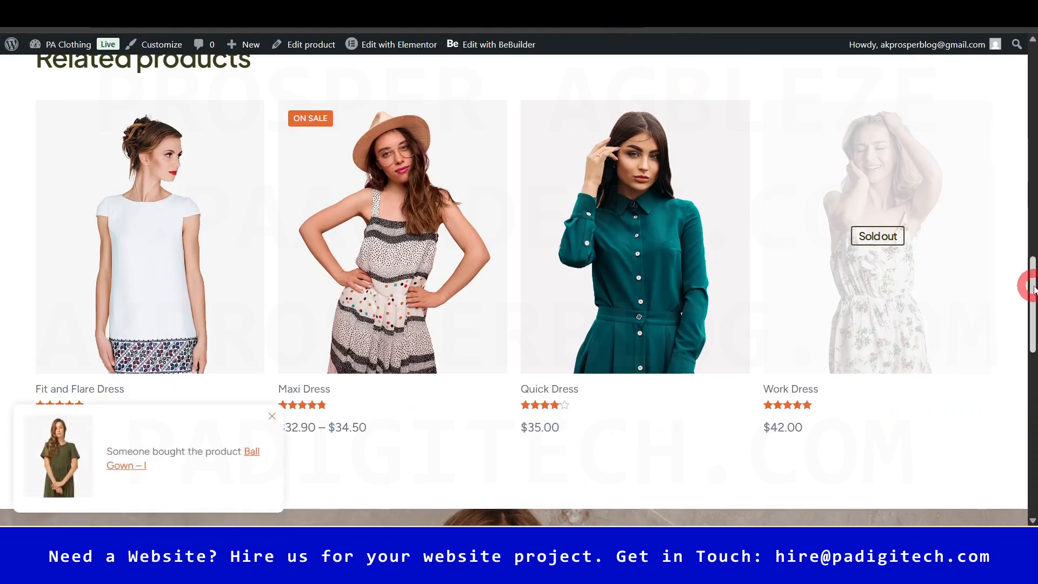
pyautogui.moveTo(1033, 289); pyautogui.dragTo(1033, 194)
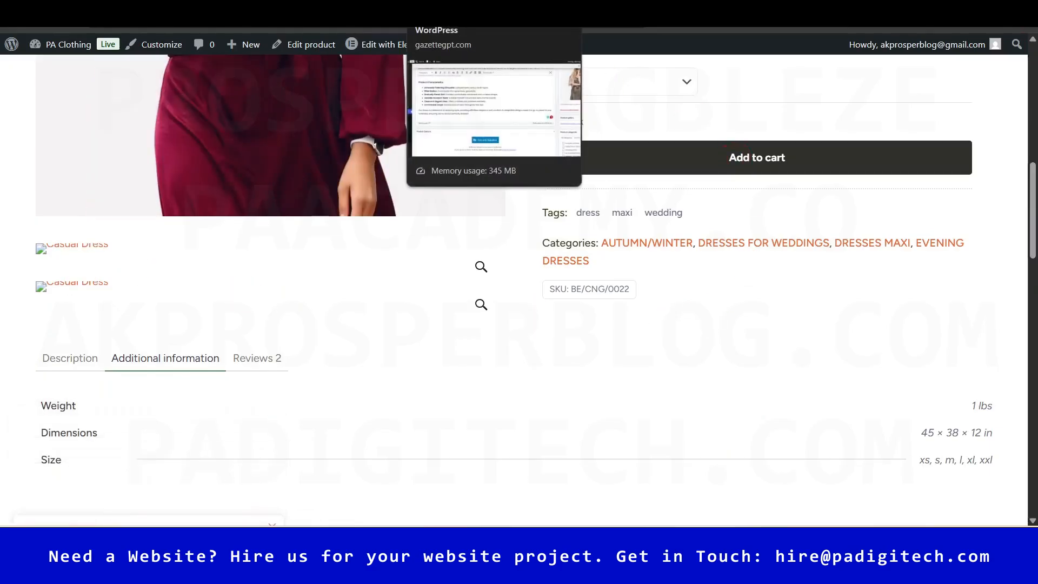
pyautogui.click(465, 15)
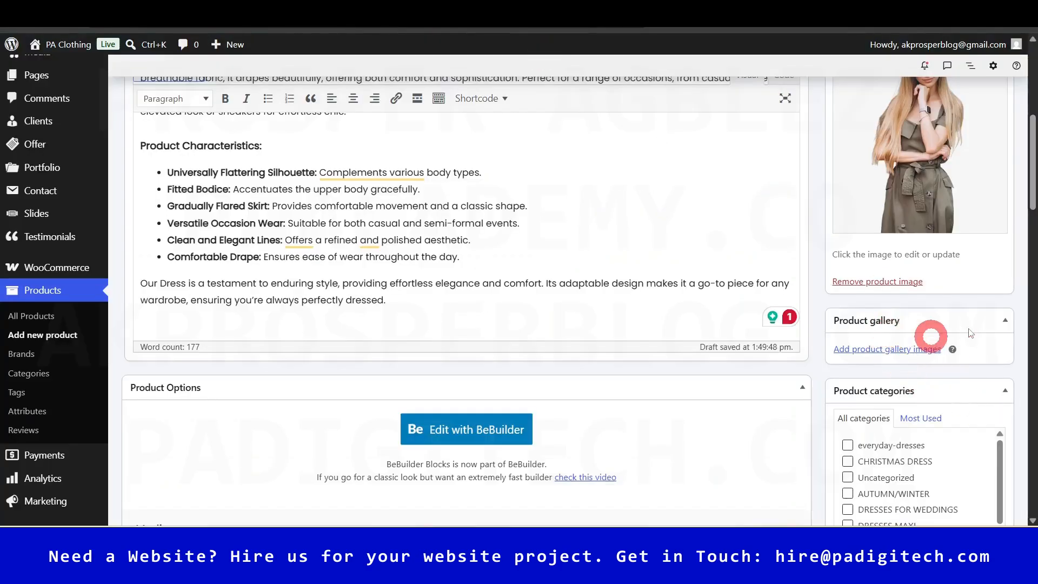
# - Select clothing3-product-pic11 and clothing3-product-pic12 in the media library and add them to the gallery
pyautogui.moveTo(1034, 189); pyautogui.dragTo(1033, 172)
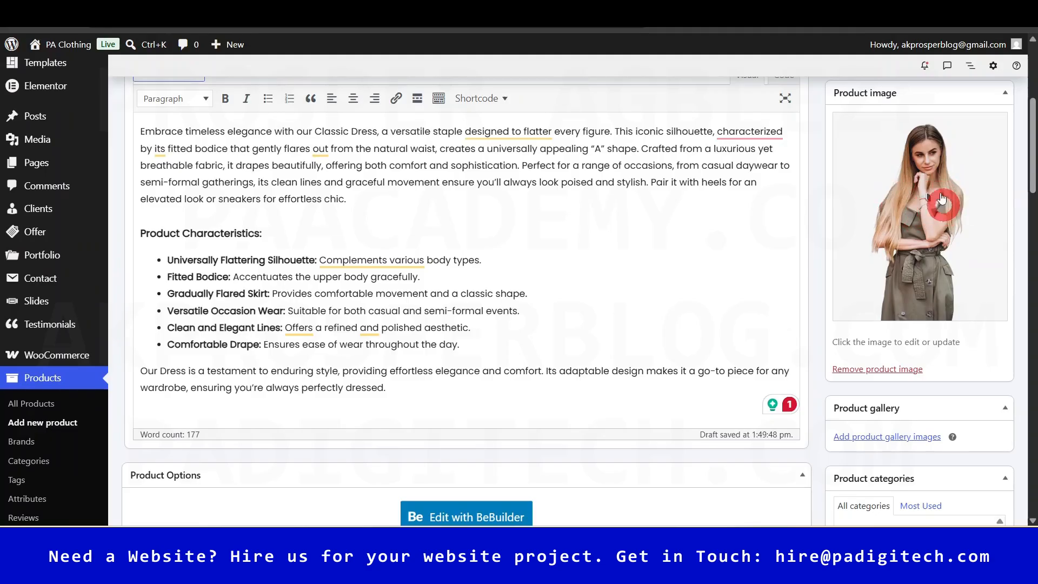
pyautogui.click(911, 437)
pyautogui.moveTo(807, 208); pyautogui.dragTo(801, 435)
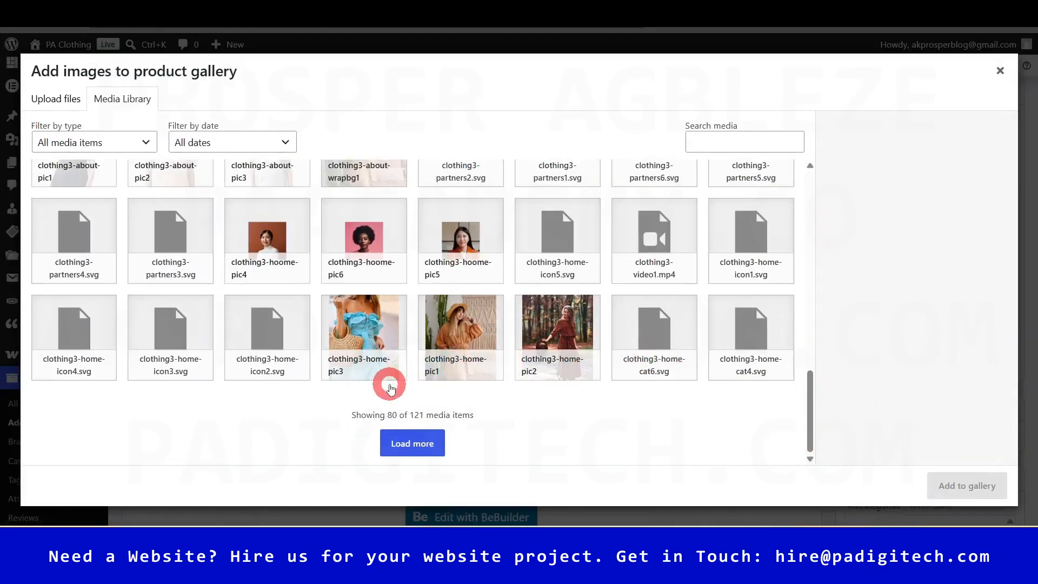
pyautogui.click(403, 443)
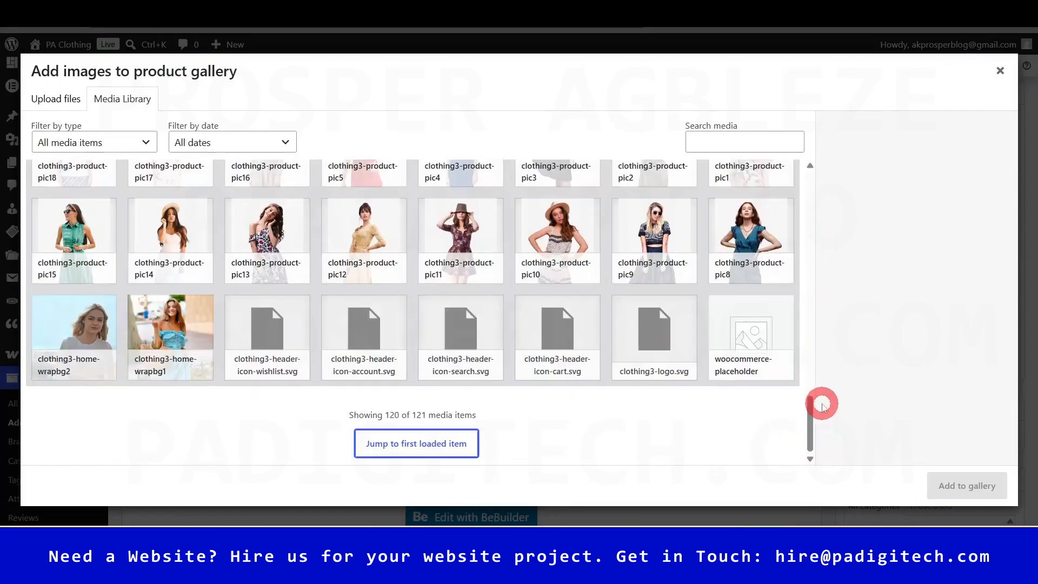
pyautogui.click(371, 229)
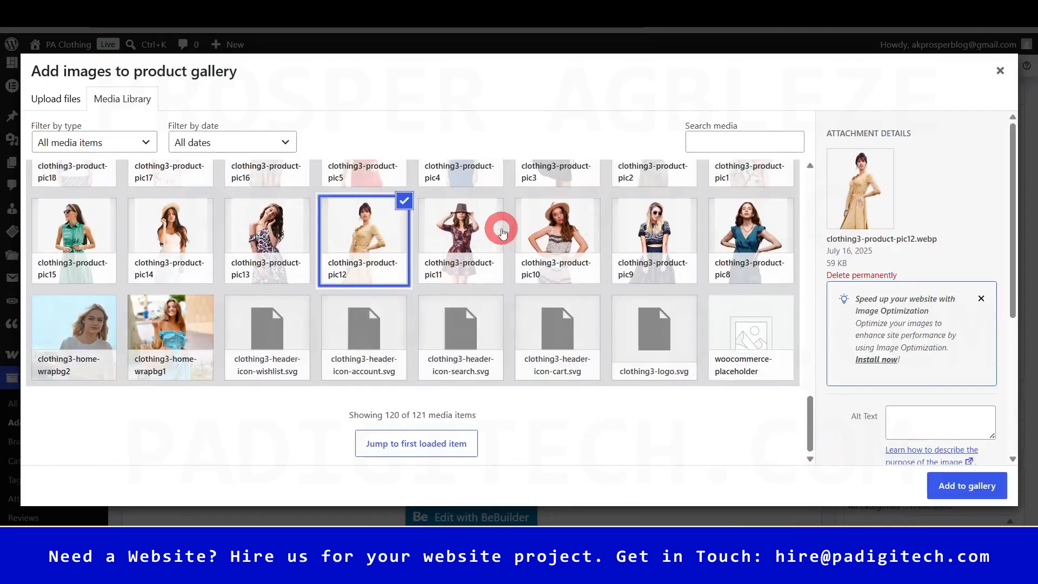
pyautogui.click(487, 220)
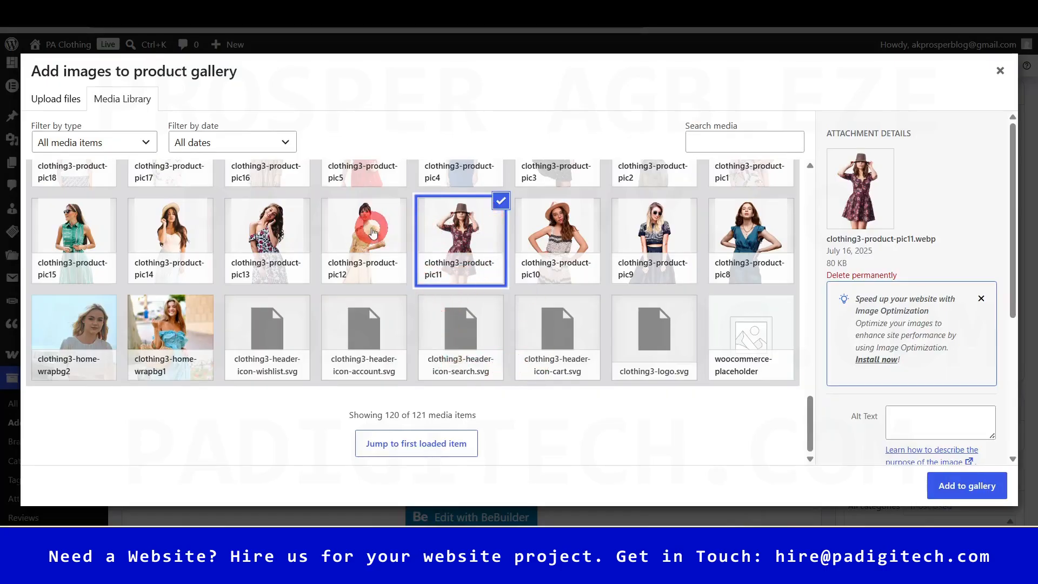
pyautogui.keyDown('ctrl'); pyautogui.click(376, 244); pyautogui.keyUp('ctrl')
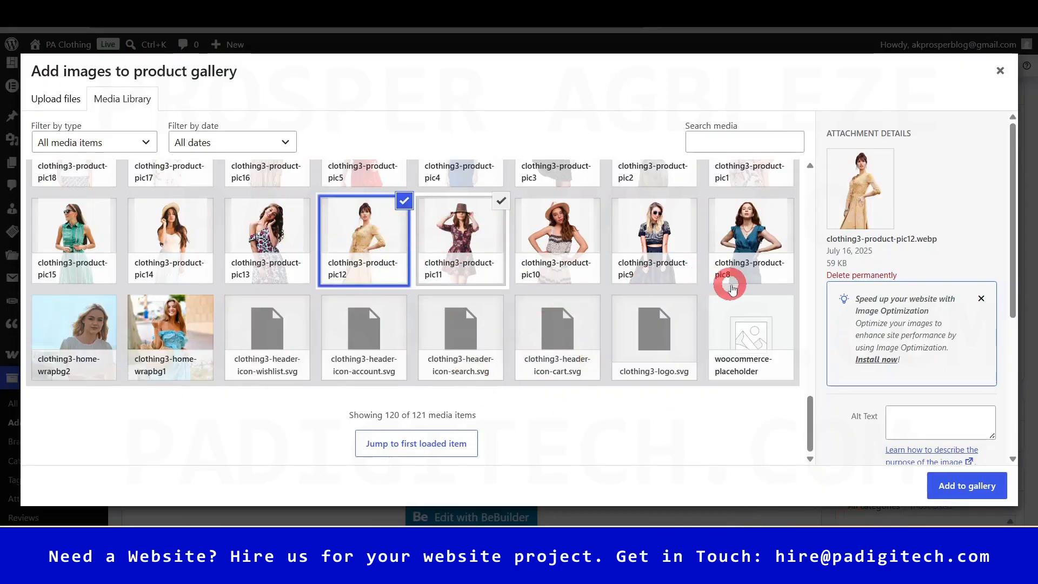
pyautogui.click(968, 486)
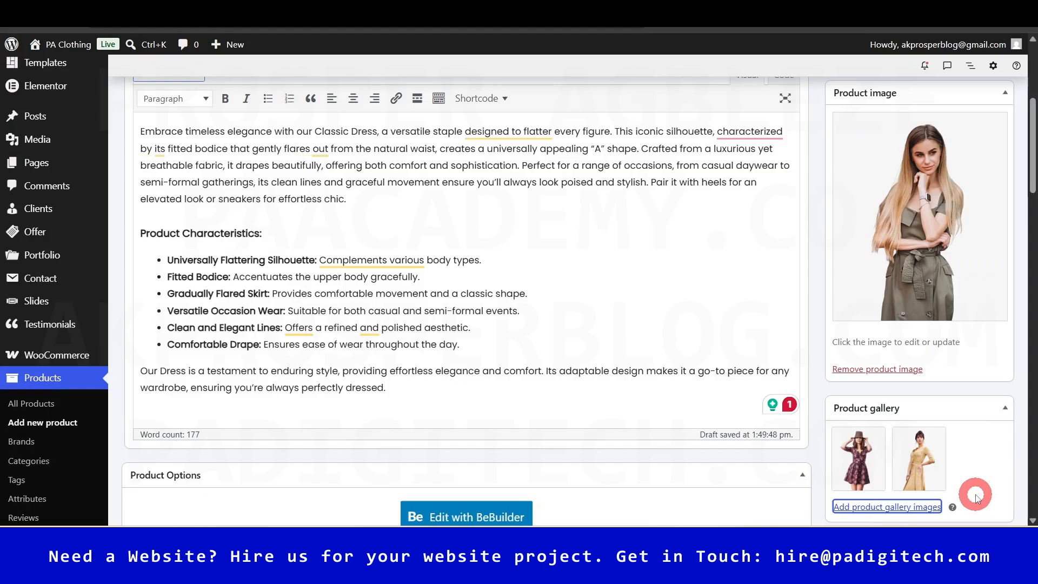
# - Add the wedding, fashion and evening tags from the most used tags list
pyautogui.moveTo(1032, 149); pyautogui.dragTo(1022, 220)
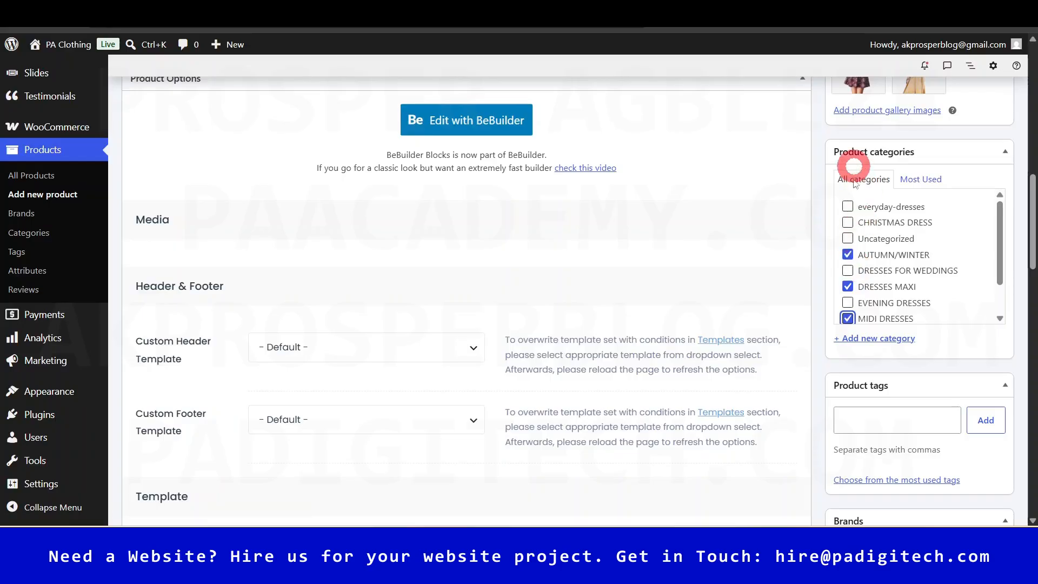
pyautogui.moveTo(1033, 240); pyautogui.dragTo(1029, 290)
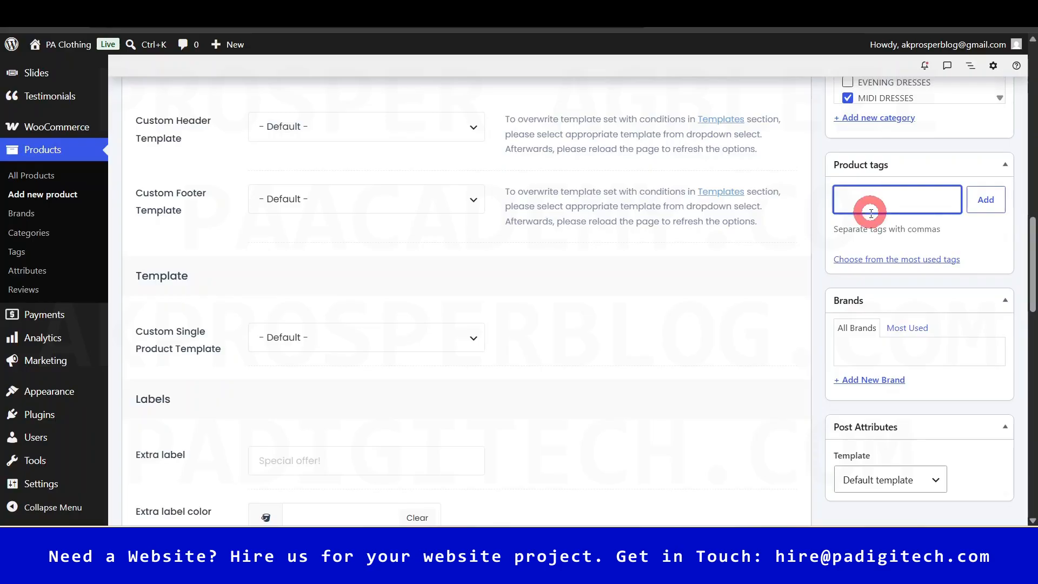
pyautogui.click(906, 259)
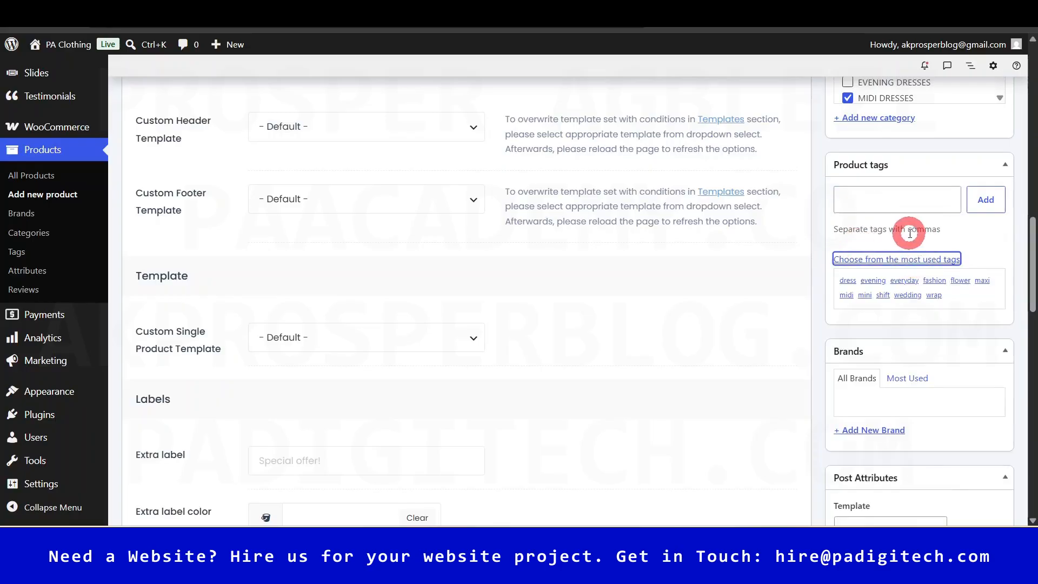
pyautogui.click(907, 296)
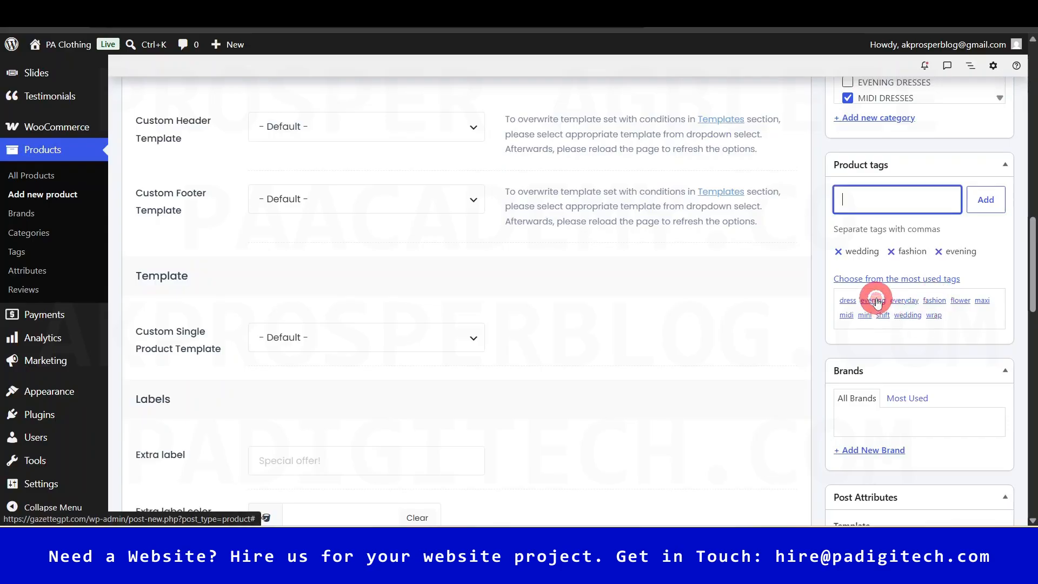
pyautogui.moveTo(1032, 255); pyautogui.dragTo(1032, 270)
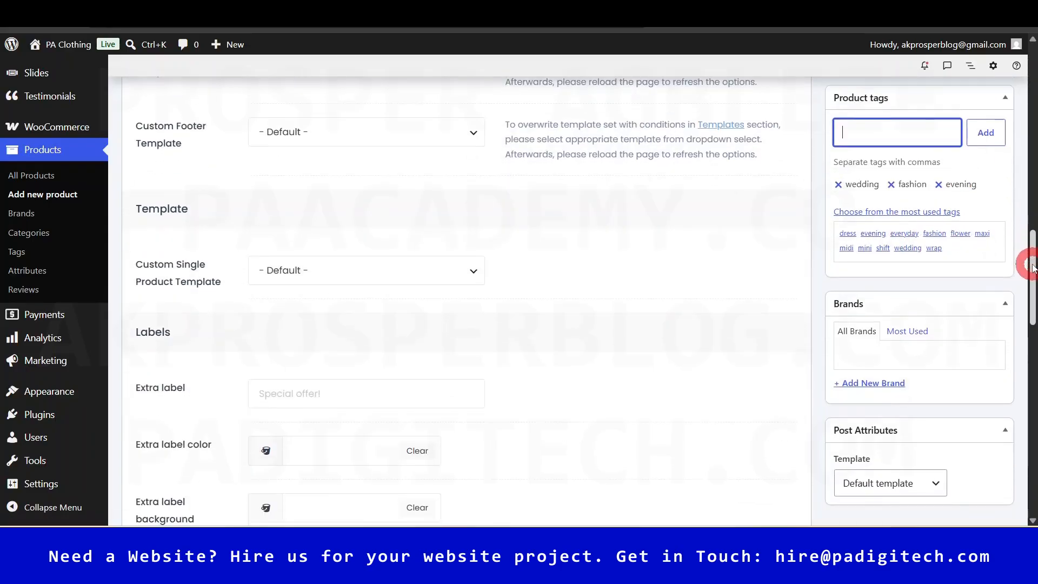
# - Leave the Post Attributes page template on its default setting
pyautogui.scroll(-2, 1029, 277)
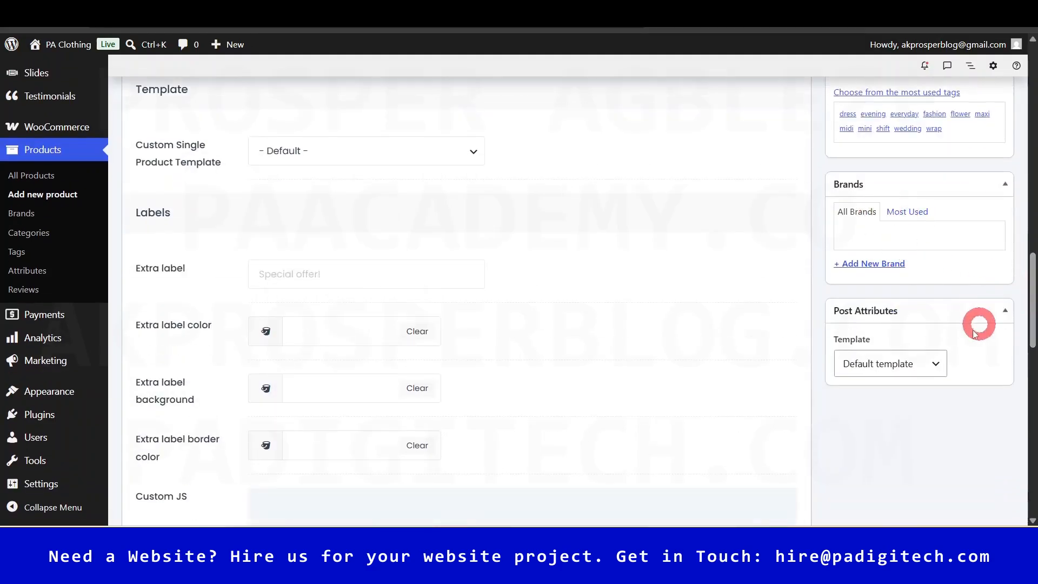
pyautogui.click(922, 365)
pyautogui.click(924, 367)
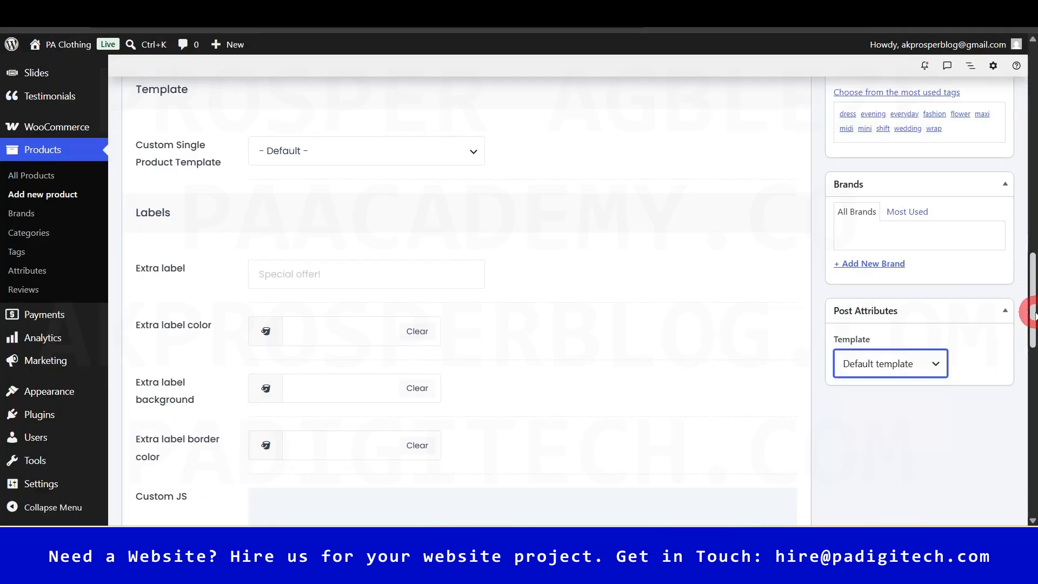
pyautogui.moveTo(1033, 303); pyautogui.dragTo(1033, 82)
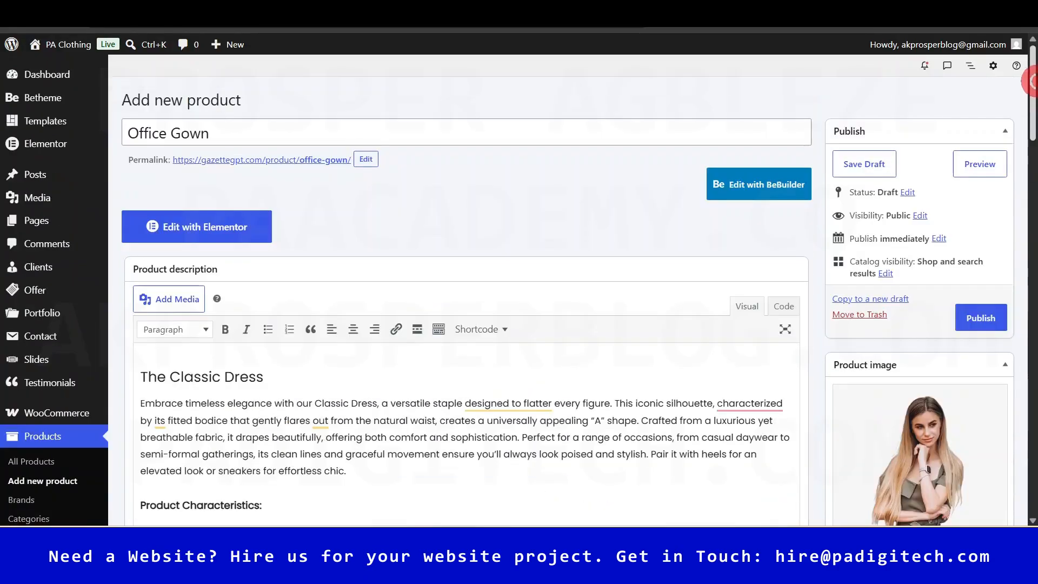
# - Publish the Office Gown and view its live product page in a new tab
pyautogui.click(978, 318)
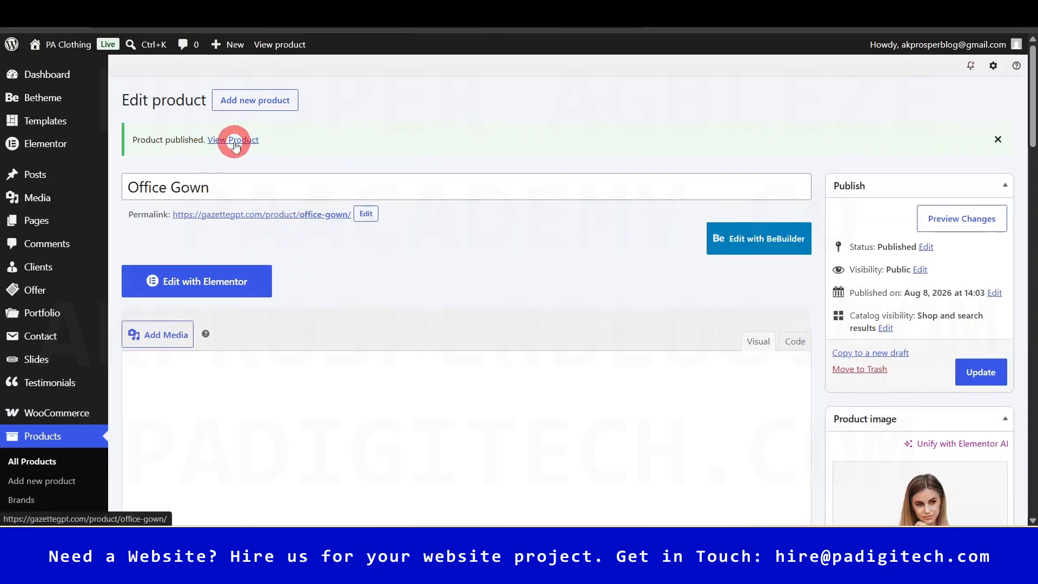
pyautogui.rightClick(234, 142)
pyautogui.click(288, 161)
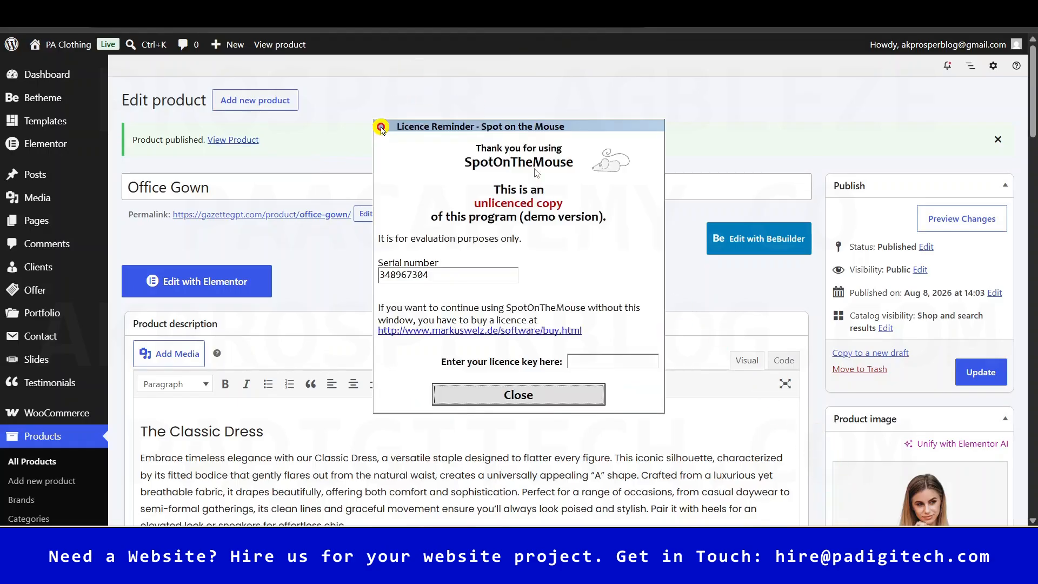
pyautogui.click(520, 395)
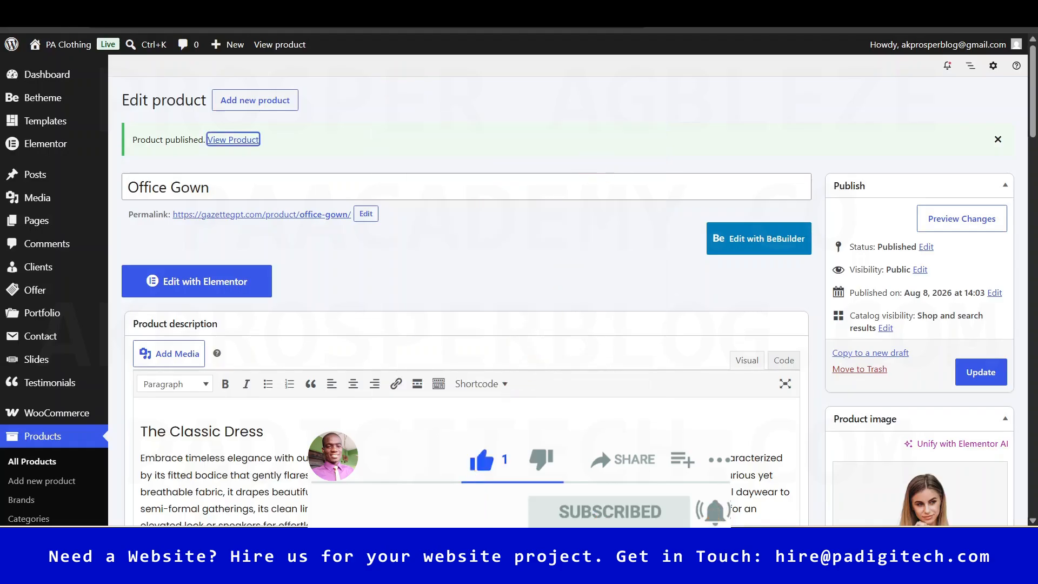
pyautogui.click(233, 140)
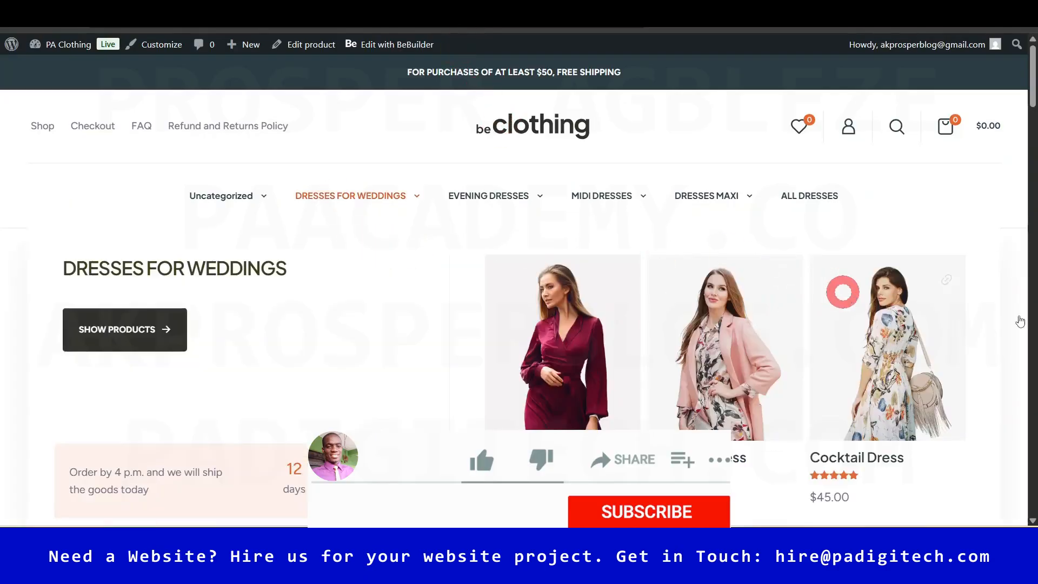
# - Dismiss the newsletter bar and pick Blue and size xl to show the $50.00 price
pyautogui.scroll(-2, 1032, 103)
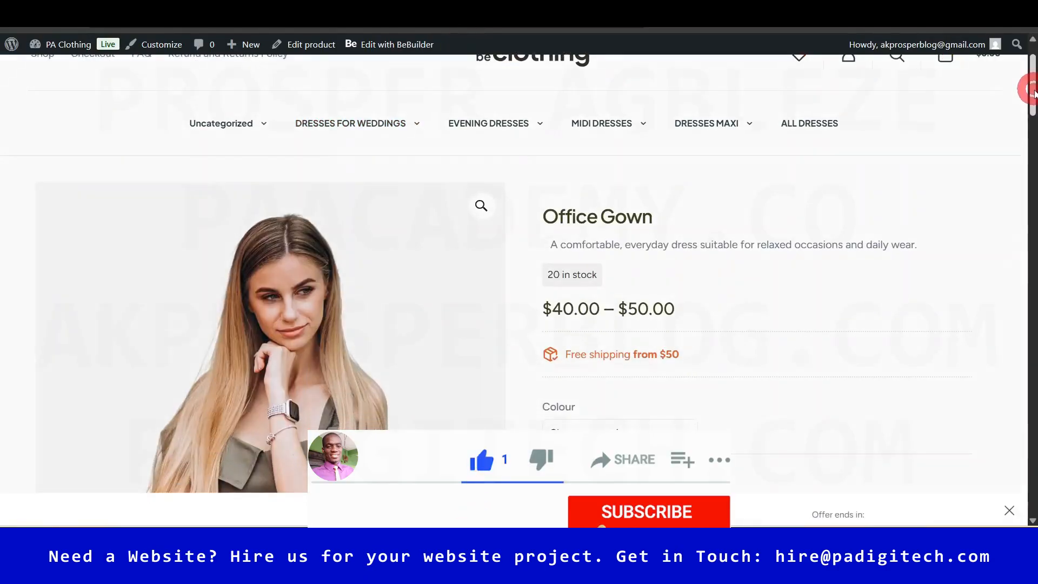
pyautogui.click(988, 223)
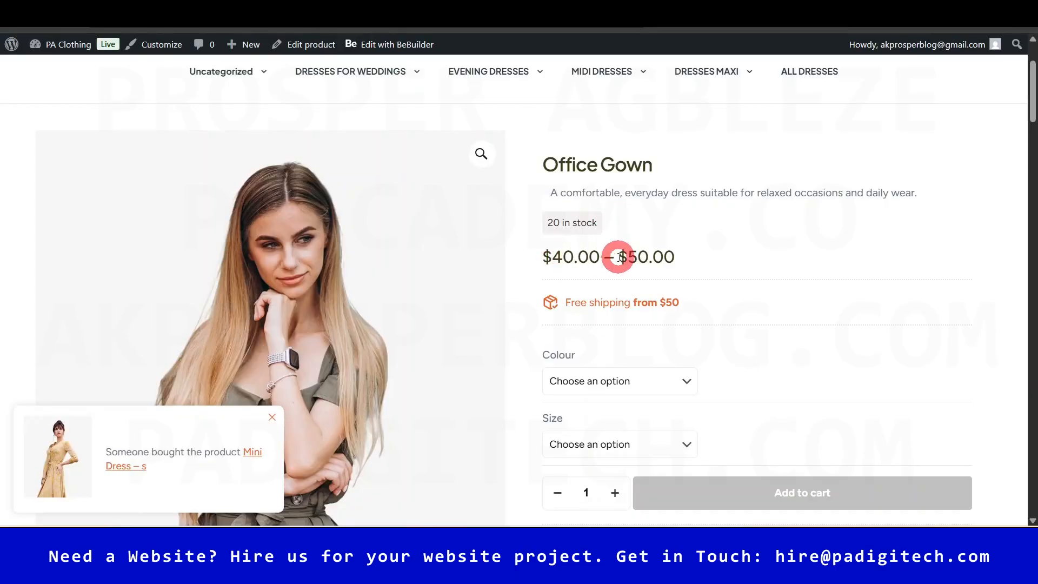
pyautogui.moveTo(1033, 109); pyautogui.dragTo(1033, 140)
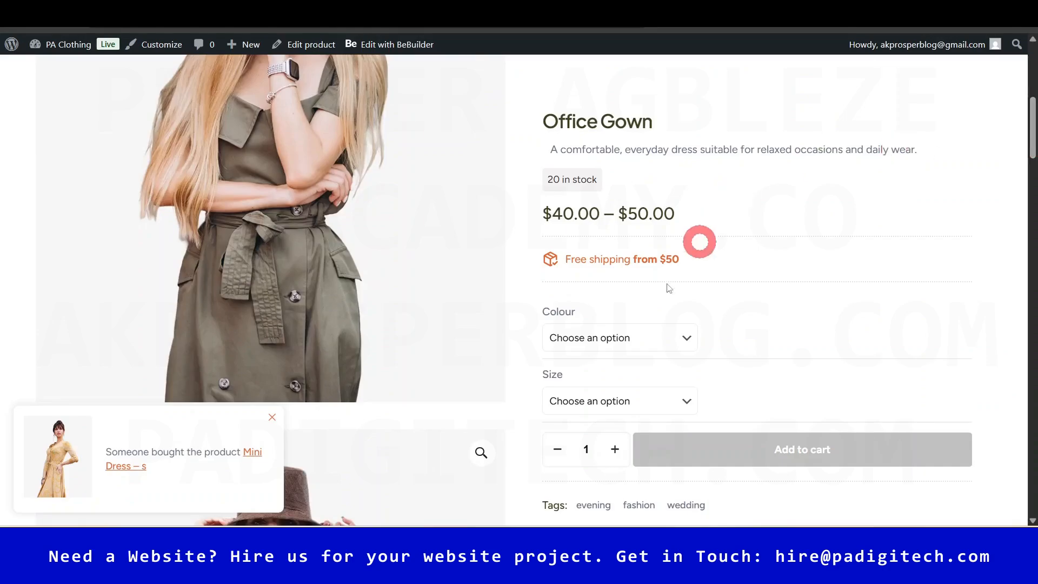
pyautogui.click(660, 346)
pyautogui.click(592, 377)
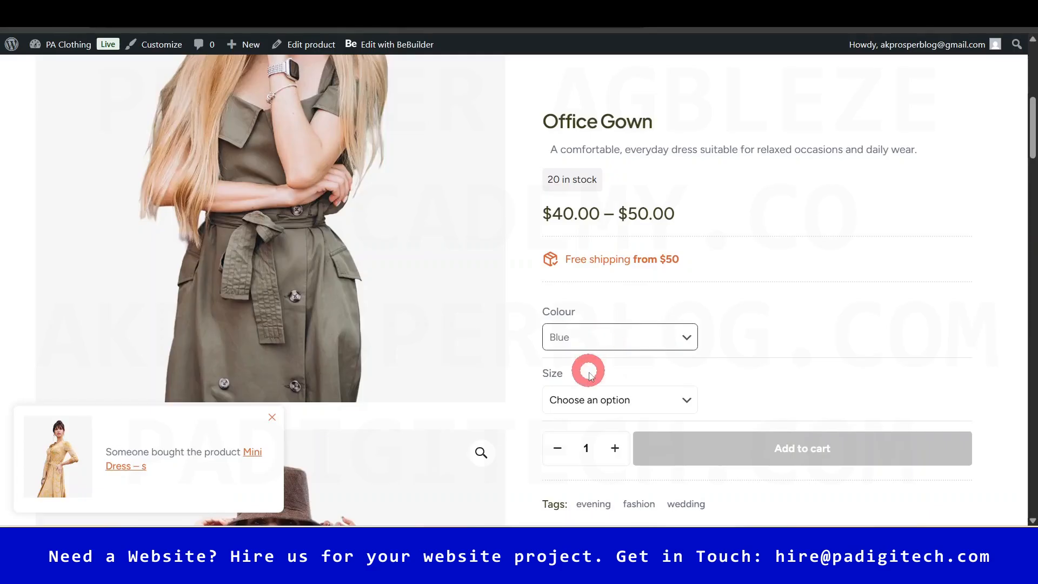
pyautogui.click(597, 411)
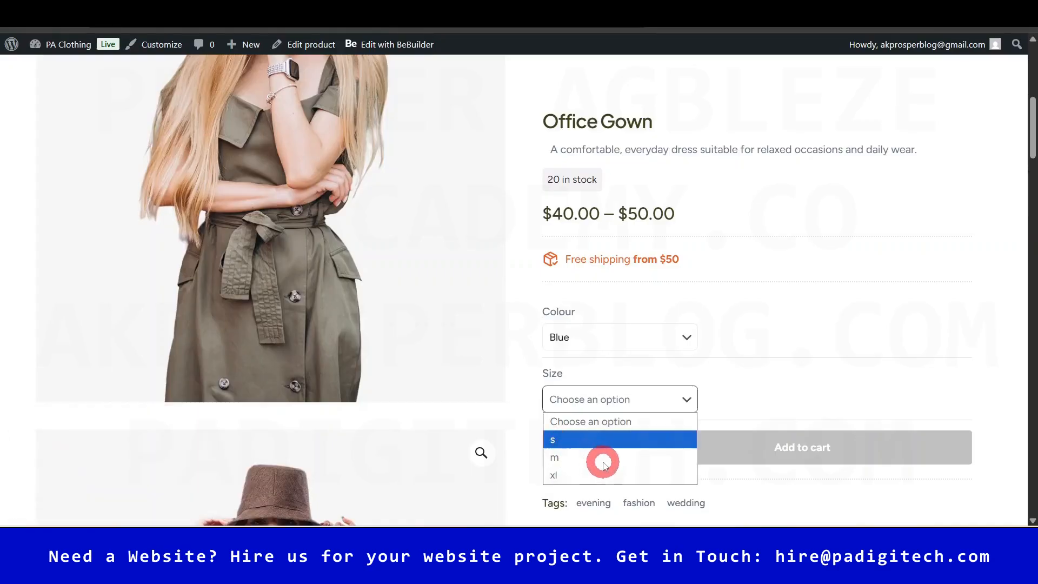
pyautogui.click(588, 476)
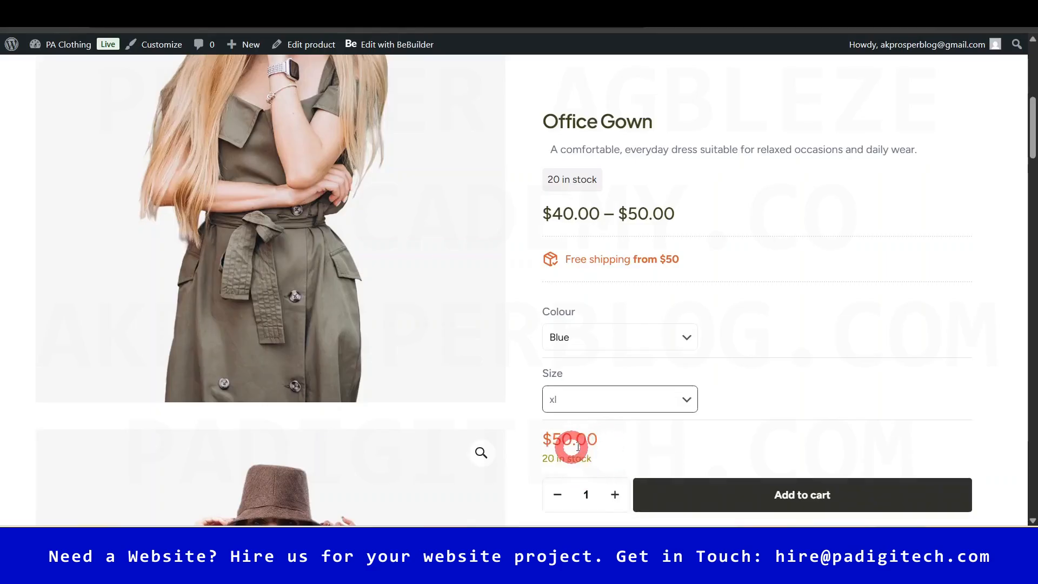
pyautogui.scroll(-2, 1032, 139)
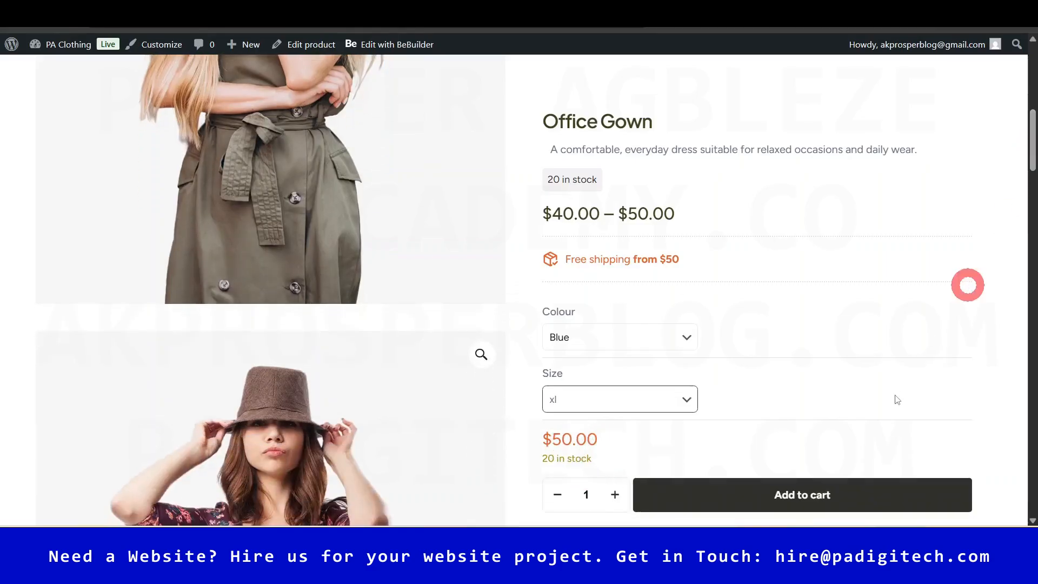
pyautogui.moveTo(1031, 133); pyautogui.dragTo(1033, 84)
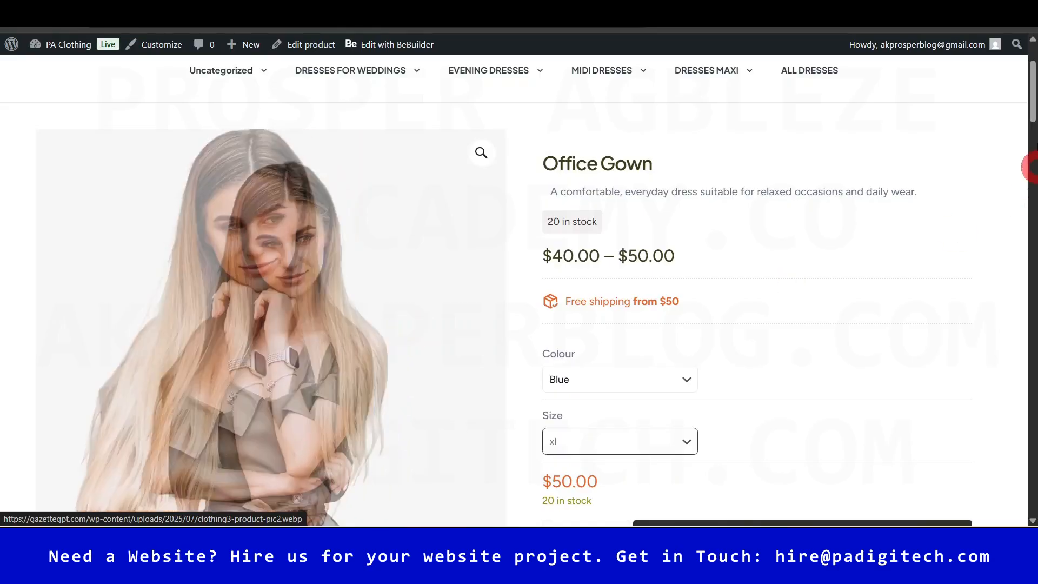
# - Browse the Casual Dress page's Additional information, Reviews and Description tabs
pyautogui.scroll(-1, 1031, 138)
pyautogui.moveTo(1035, 142); pyautogui.dragTo(1030, 255)
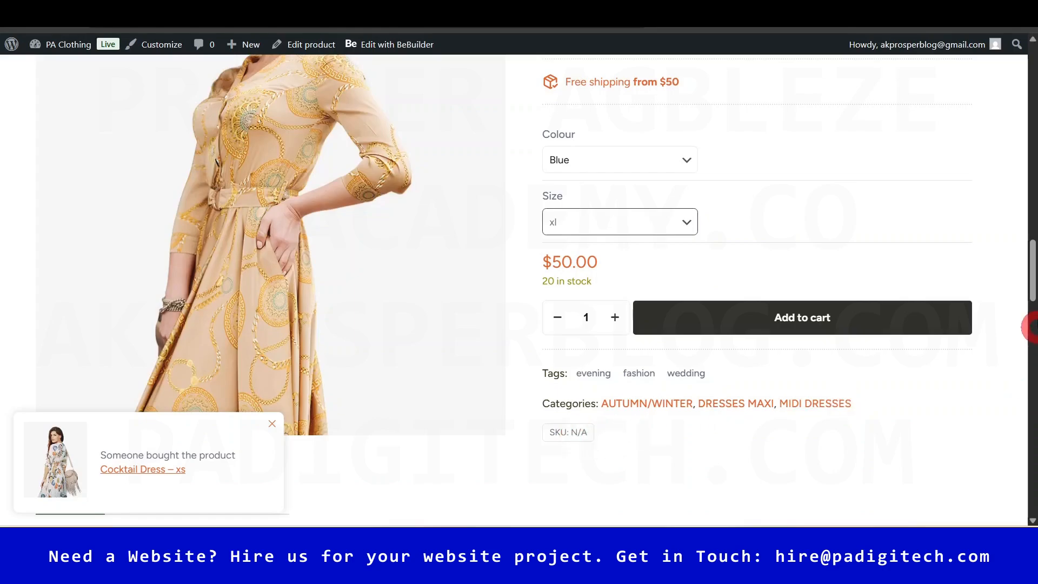
pyautogui.moveTo(1030, 279); pyautogui.dragTo(1030, 99)
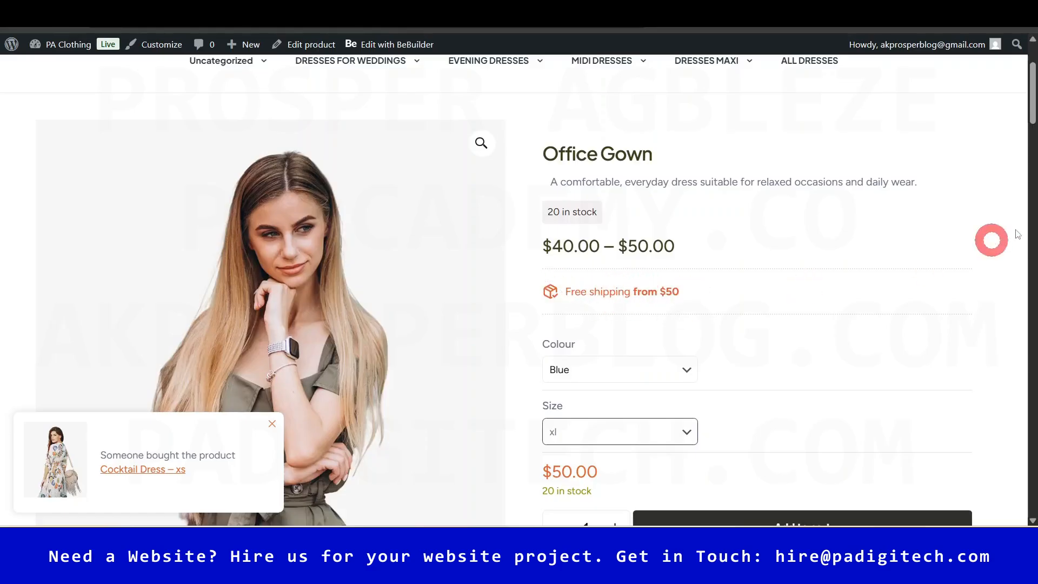
pyautogui.moveTo(1030, 113); pyautogui.dragTo(1030, 325)
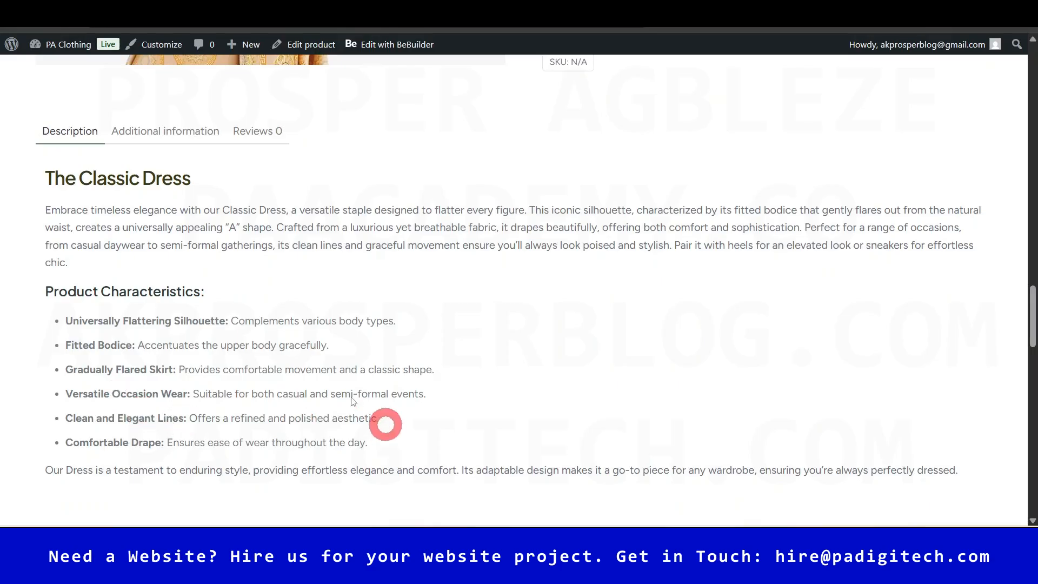
pyautogui.click(172, 132)
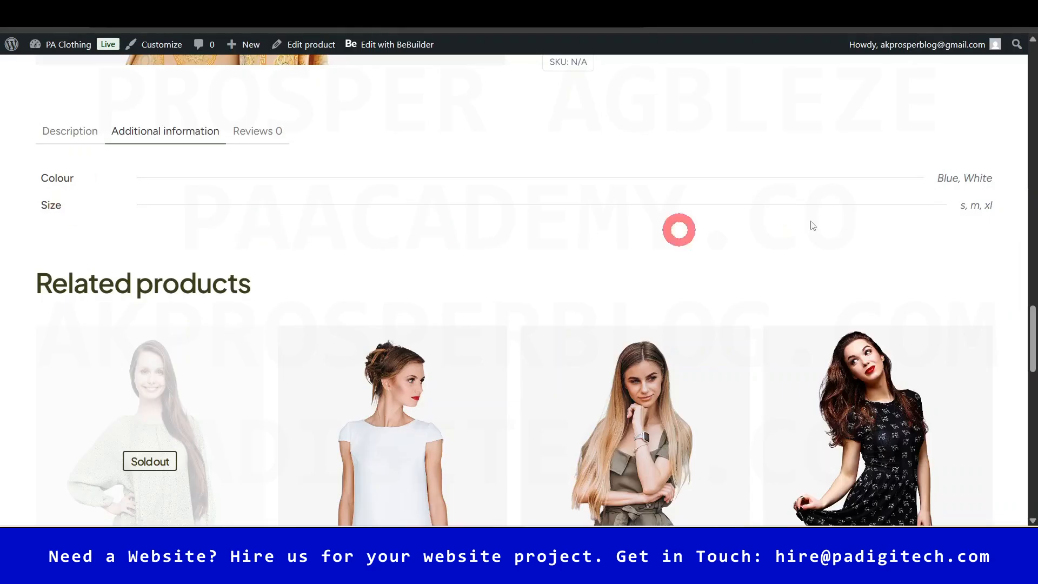
pyautogui.click(258, 132)
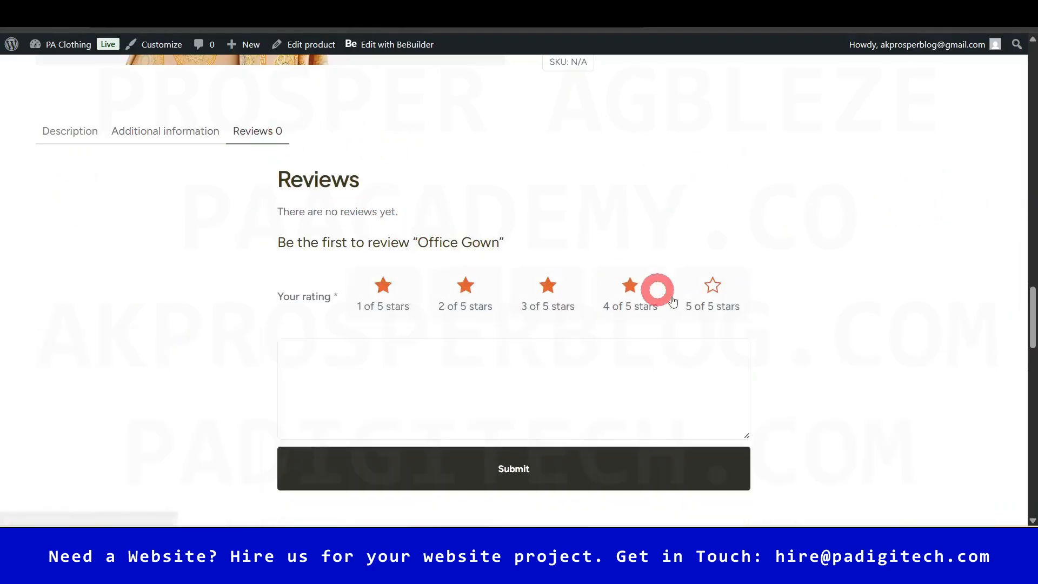
pyautogui.click(69, 131)
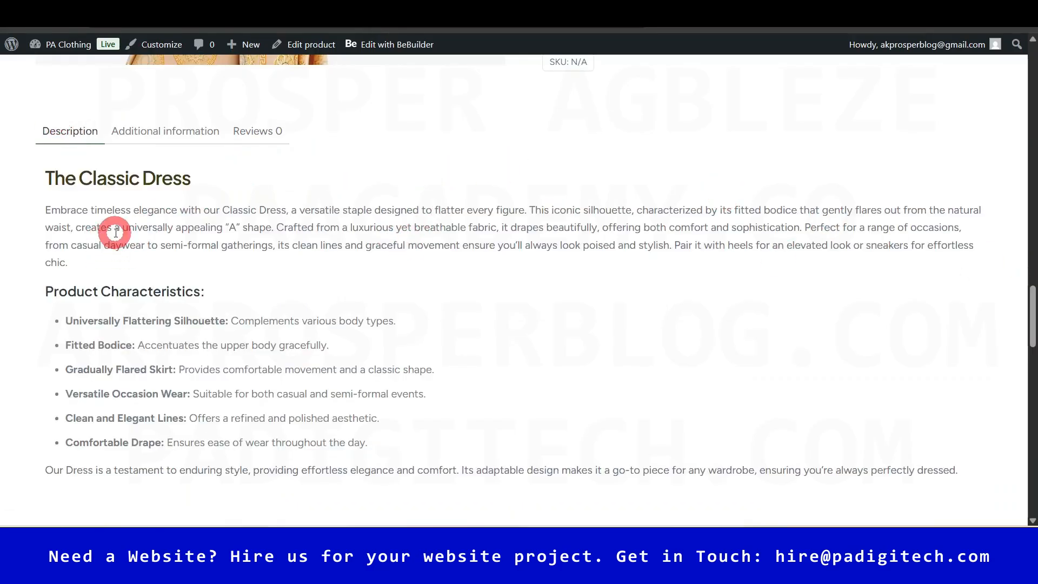
# - Clear the stray text selection, reshow the Description, and switch to the Classic Dress photo-layout tab
pyautogui.scroll(-1, 200, 271)
pyautogui.scroll(-1, 200, 270)
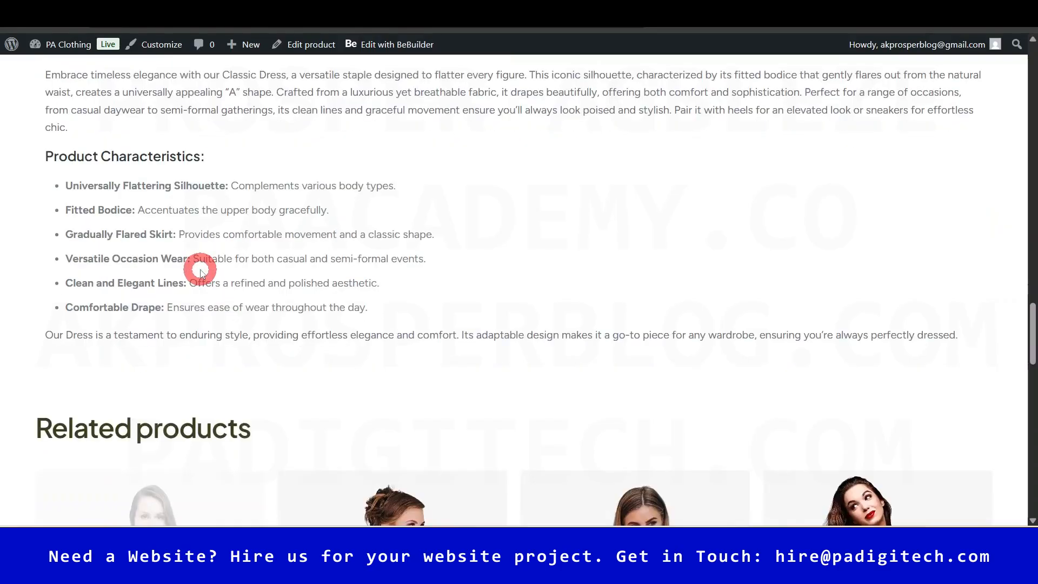
pyautogui.scroll(2, 201, 271)
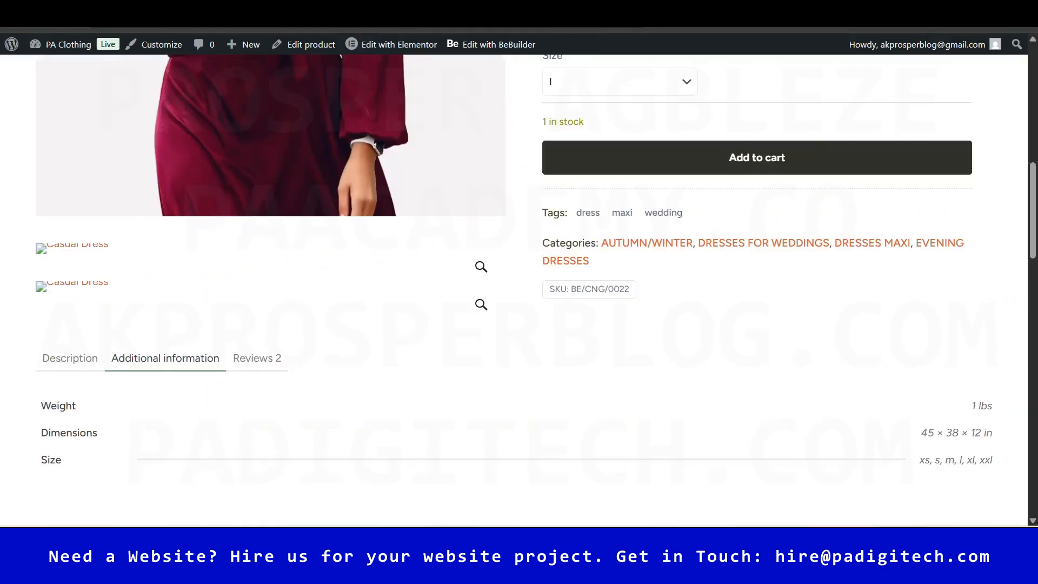
pyautogui.moveTo(1030, 214); pyautogui.dragTo(1031, 236)
pyautogui.click(1018, 198)
pyautogui.click(260, 269)
pyautogui.click(70, 294)
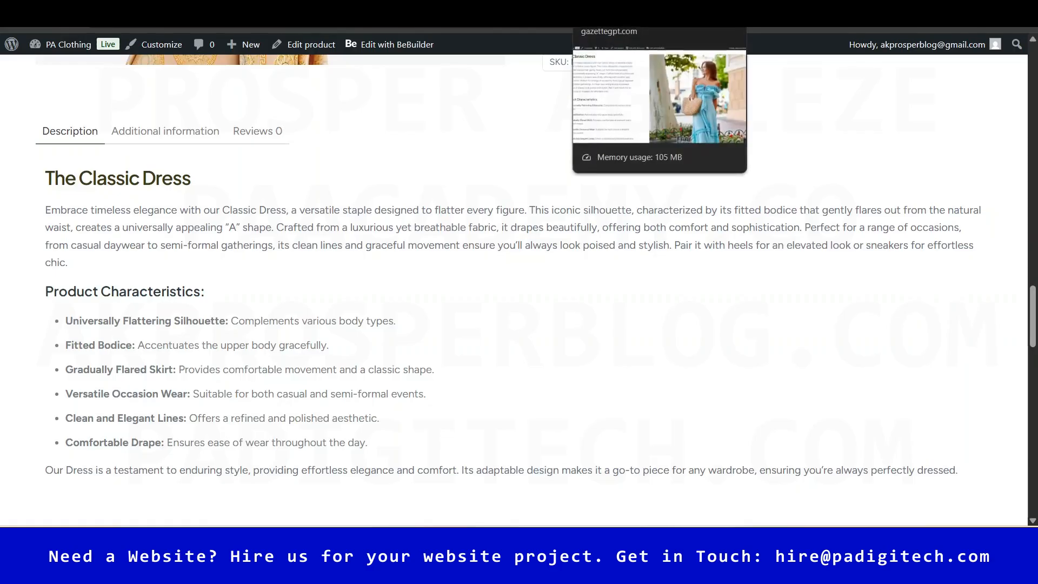
pyautogui.click(622, 7)
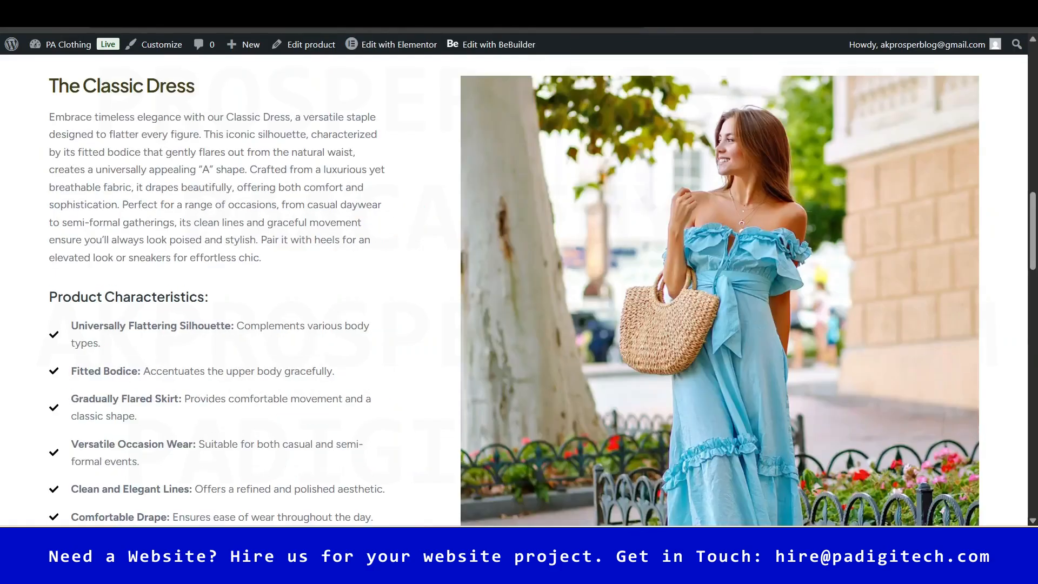
pyautogui.click(463, 21)
pyautogui.moveTo(1030, 308)
pyautogui.mouseDown()
pyautogui.moveTo(1031, 346)
pyautogui.moveTo(1030, 303)
pyautogui.mouseUp()
pyautogui.click(583, 22)
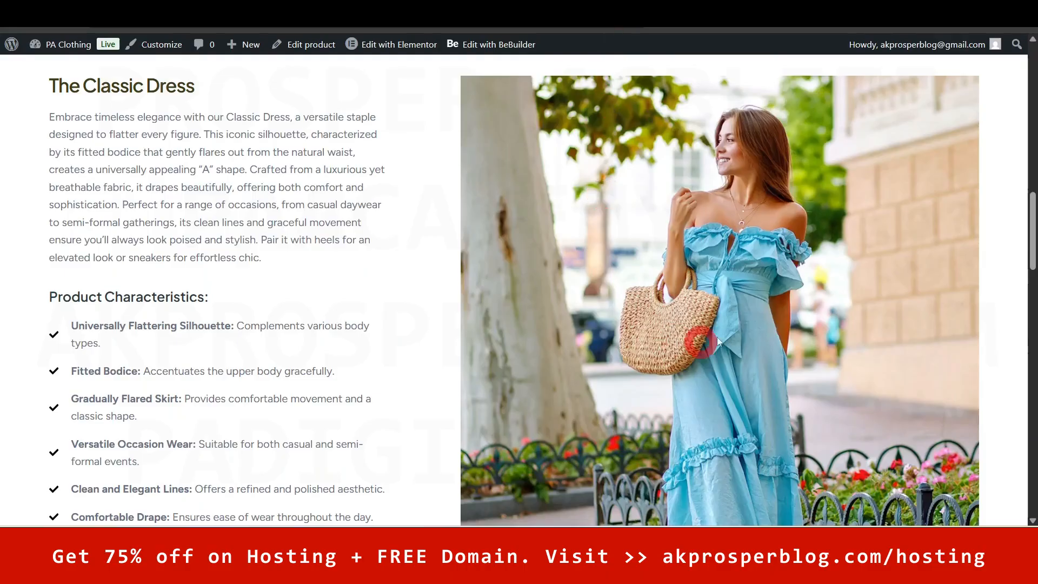
pyautogui.moveTo(1028, 249)
pyautogui.mouseDown()
pyautogui.moveTo(1030, 156)
pyautogui.moveTo(1030, 238)
pyautogui.mouseUp()
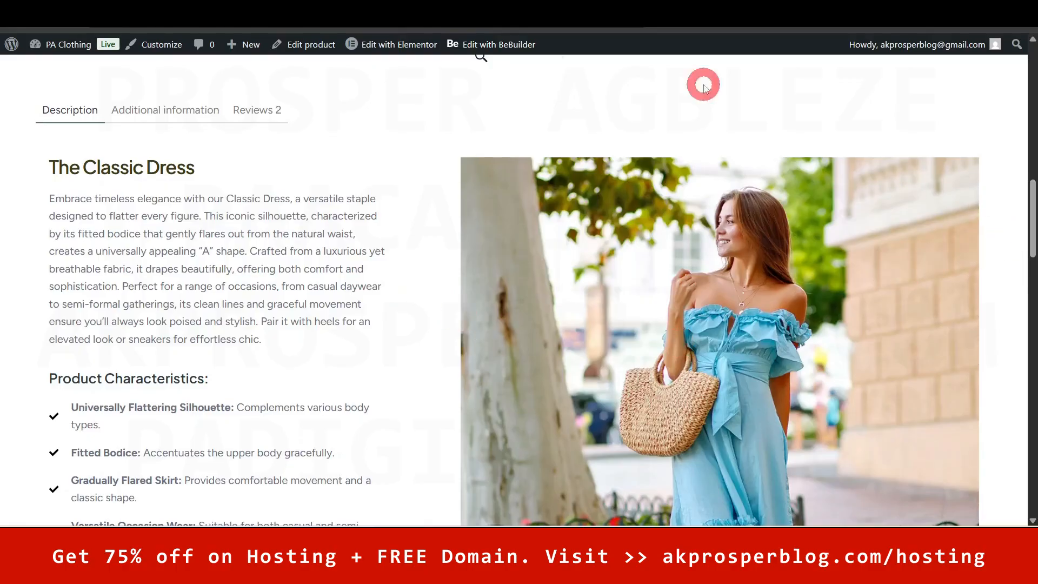
pyautogui.moveTo(393, 48)
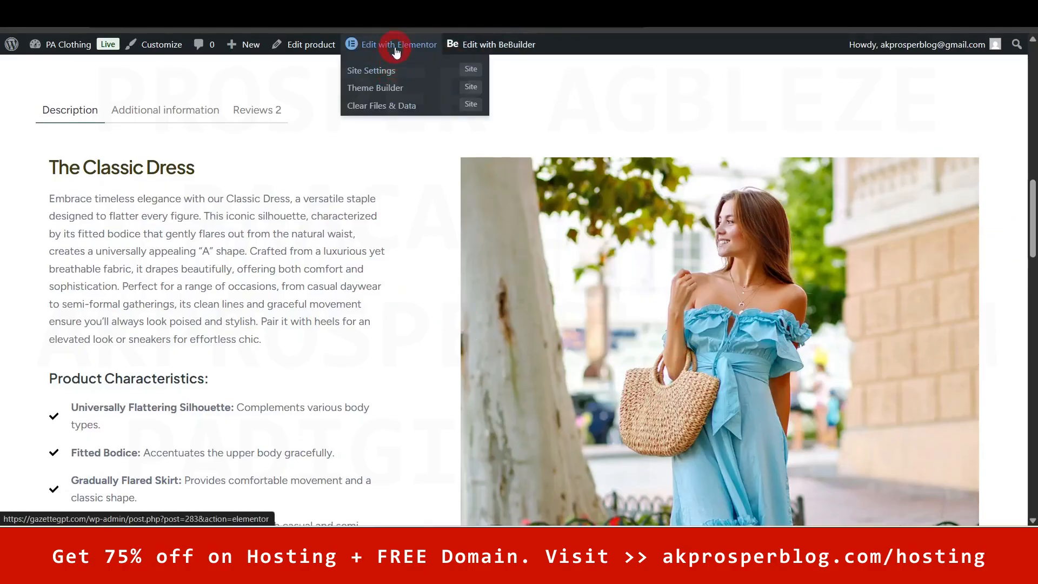
# - Open the Casual Dress page in Elementor and select its Description text-and-photo container
pyautogui.click(396, 47)
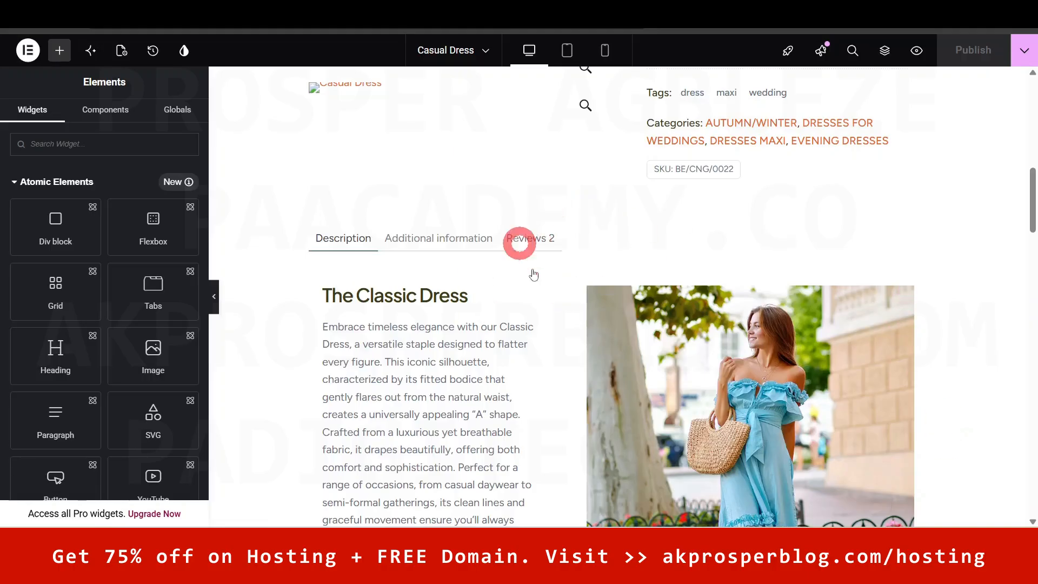
pyautogui.moveTo(1030, 208)
pyautogui.mouseDown()
pyautogui.moveTo(1029, 122)
pyautogui.moveTo(1030, 224)
pyautogui.mouseUp()
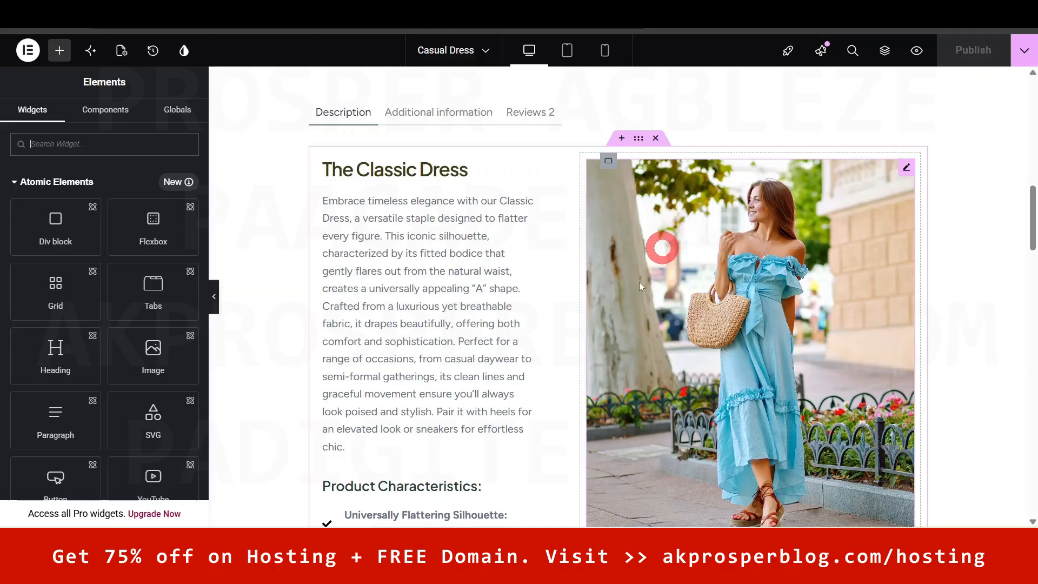
pyautogui.moveTo(1034, 222)
pyautogui.mouseDown()
pyautogui.moveTo(1033, 289)
pyautogui.moveTo(1034, 217)
pyautogui.mouseUp()
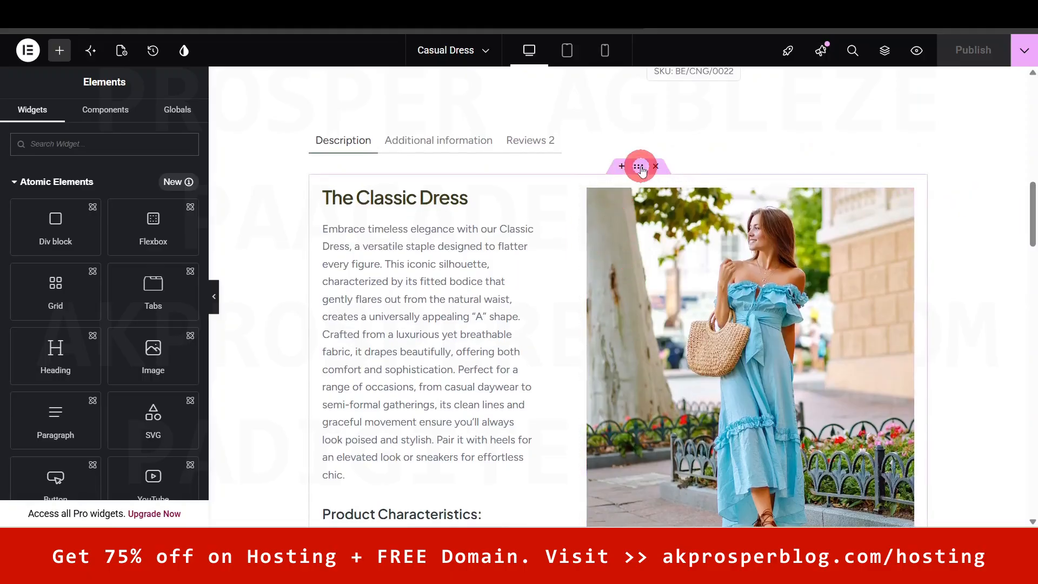
pyautogui.click(518, 395)
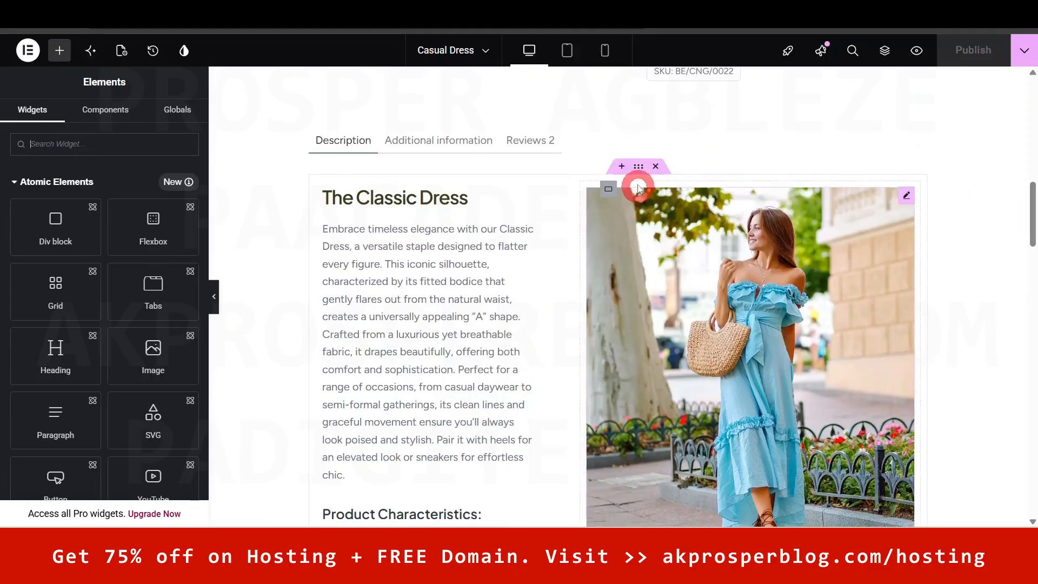
# - Save the description container as a Site Template named 'product description'
pyautogui.rightClick(641, 169)
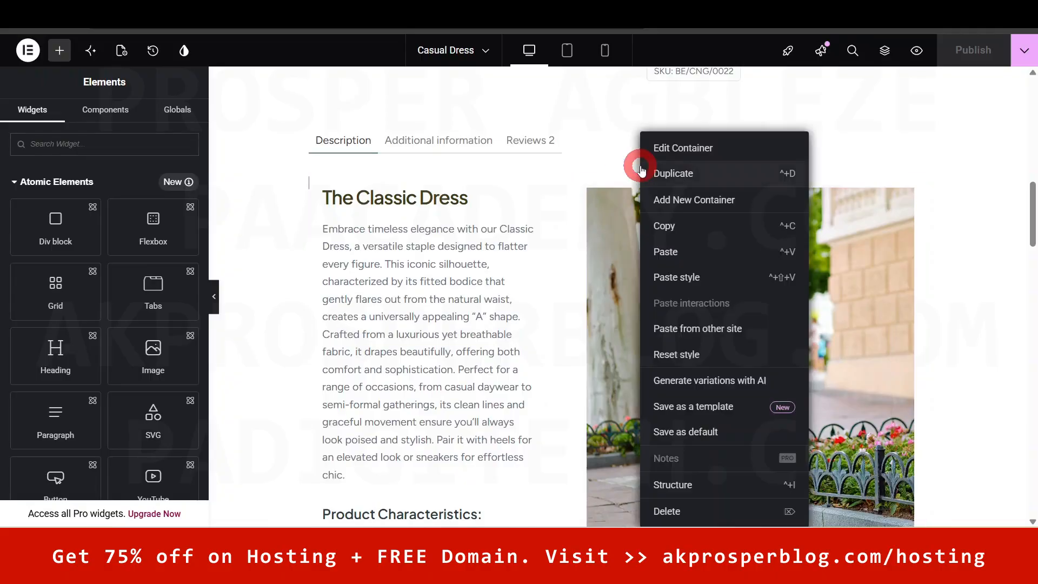
pyautogui.click(709, 408)
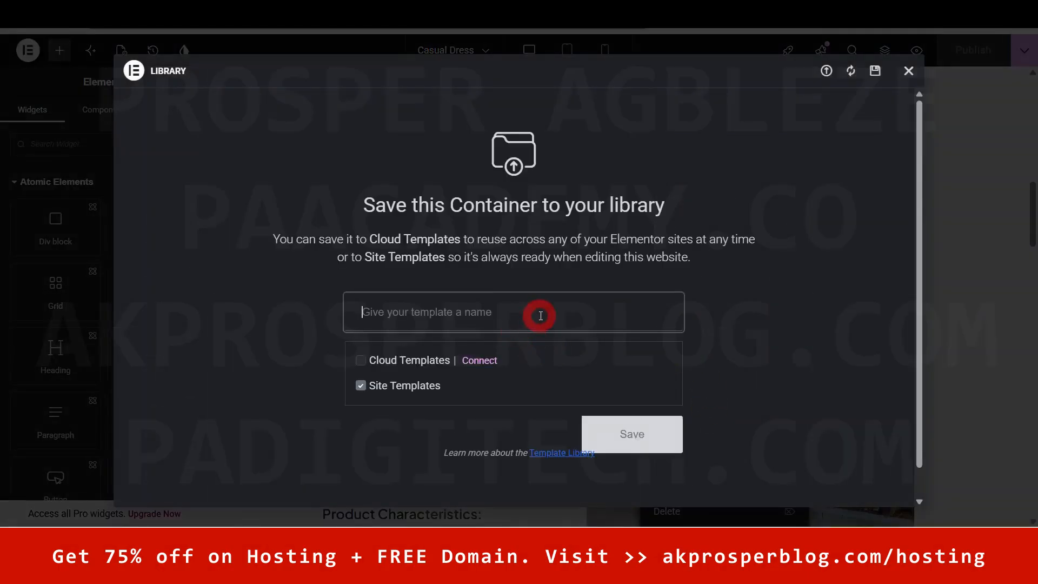
pyautogui.click(541, 315)
pyautogui.write('product description')
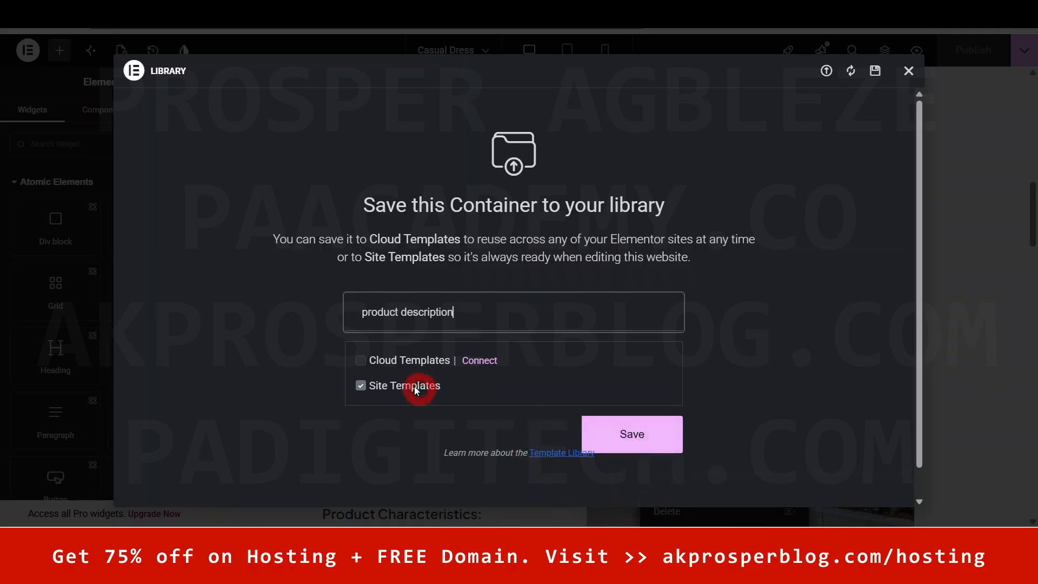
pyautogui.click(634, 431)
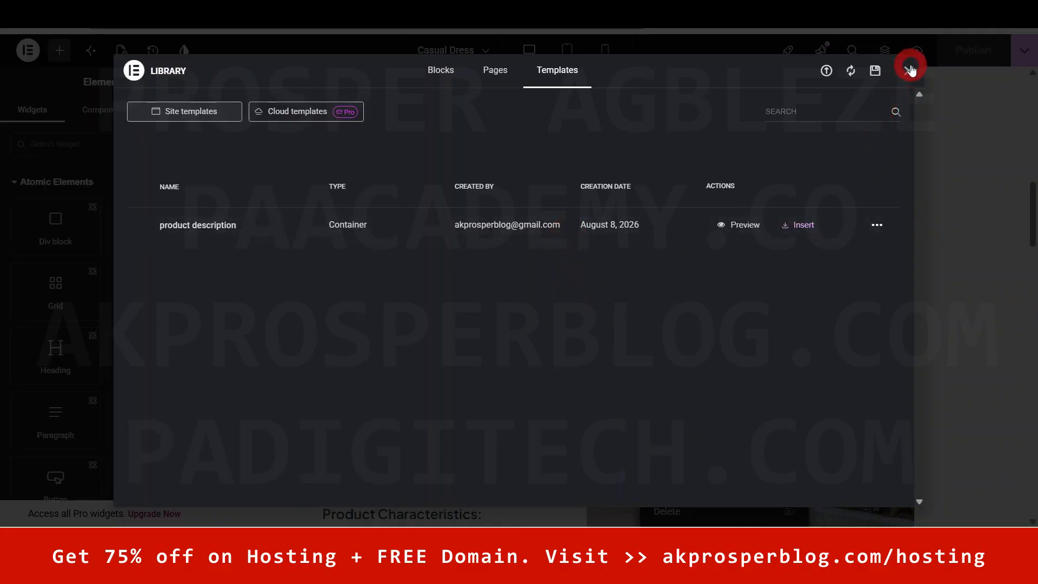
pyautogui.click(910, 71)
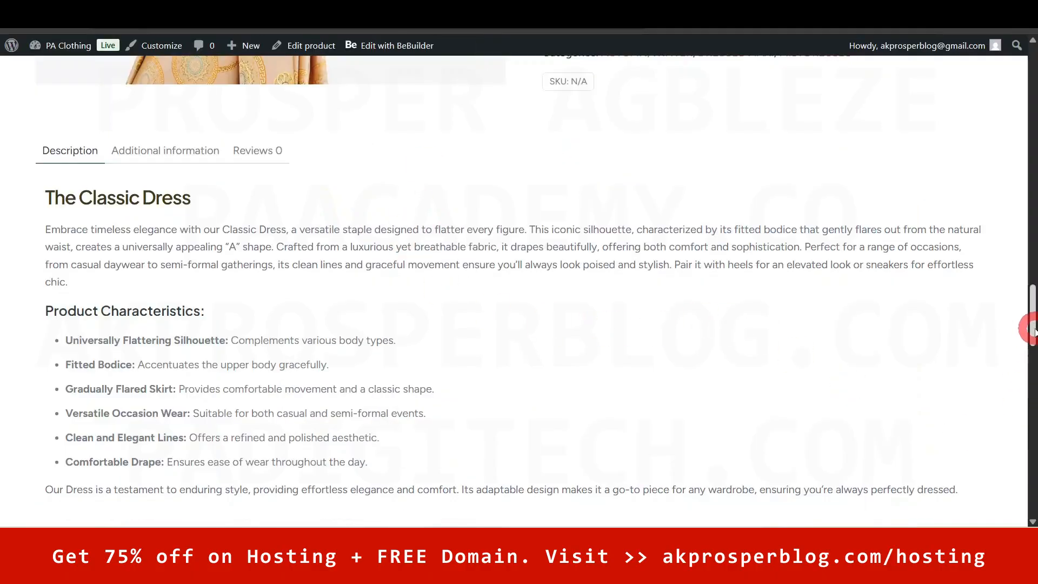
# - Open the Office Gown in Elementor and delete its old plain-text Classic Dress description container
pyautogui.moveTo(1034, 328)
pyautogui.mouseDown()
pyautogui.moveTo(1031, 190)
pyautogui.moveTo(1034, 352)
pyautogui.moveTo(1034, 337)
pyautogui.mouseUp()
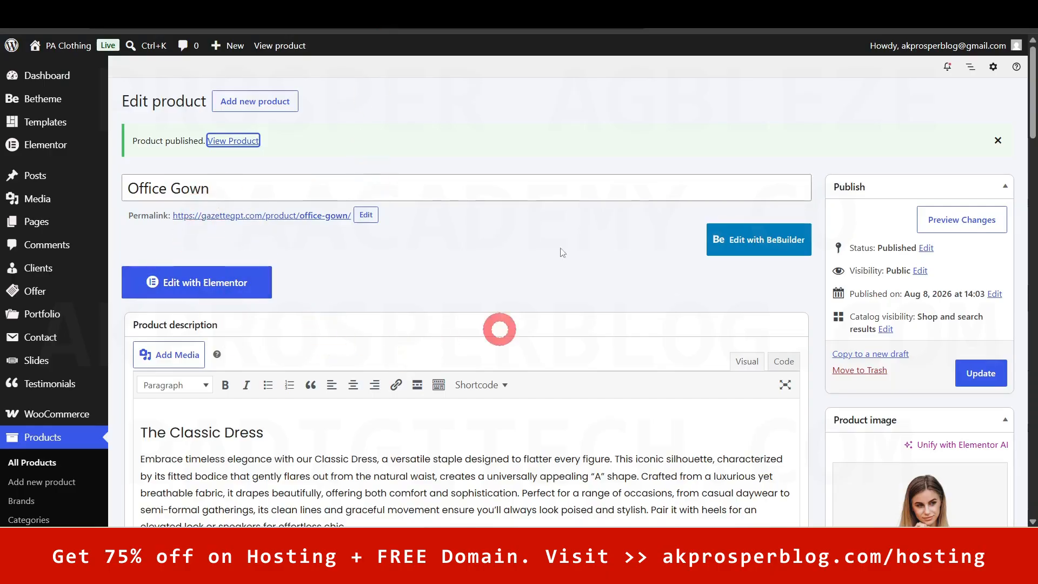
pyautogui.click(359, 189)
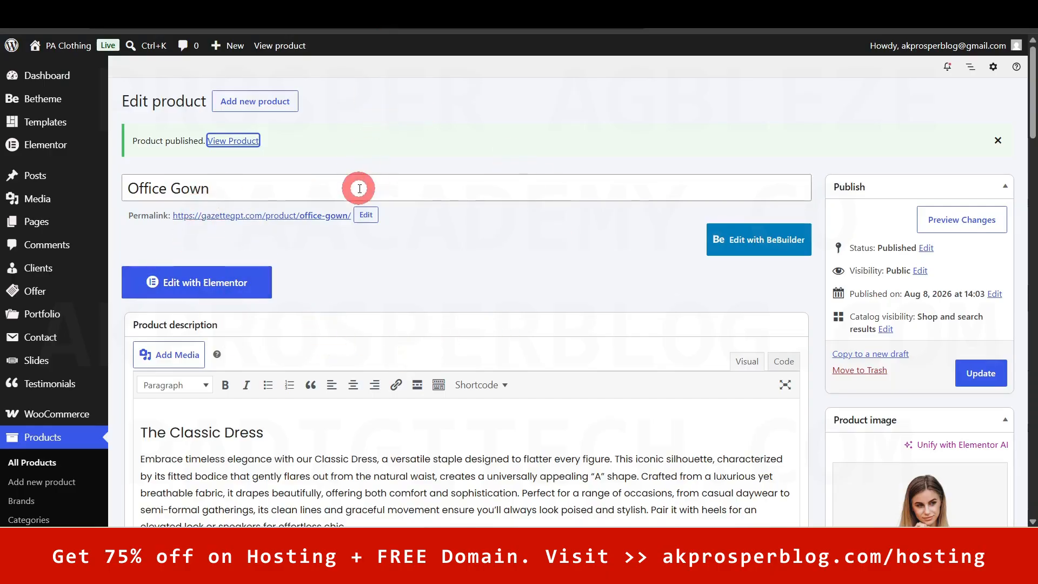
pyautogui.click(207, 288)
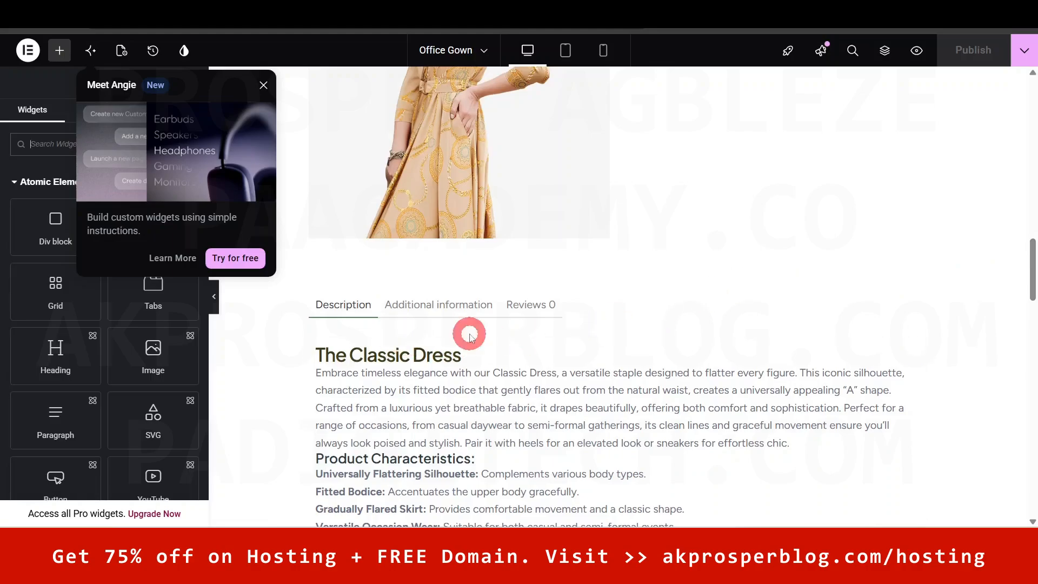
pyautogui.moveTo(1029, 269)
pyautogui.mouseDown()
pyautogui.moveTo(1032, 127)
pyautogui.moveTo(1029, 278)
pyautogui.mouseUp()
pyautogui.click(649, 278)
pyautogui.click(655, 180)
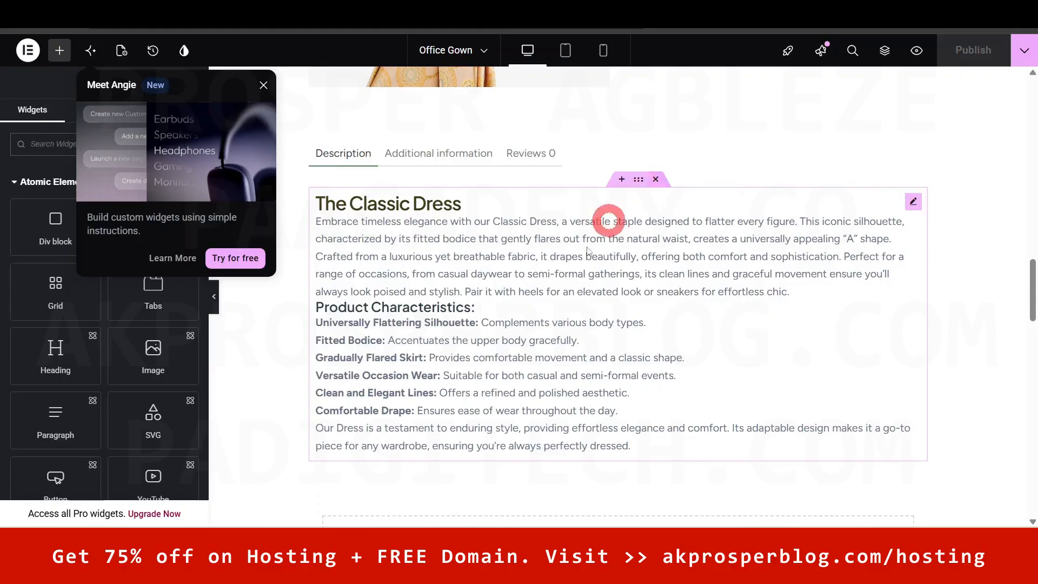
pyautogui.click(655, 181)
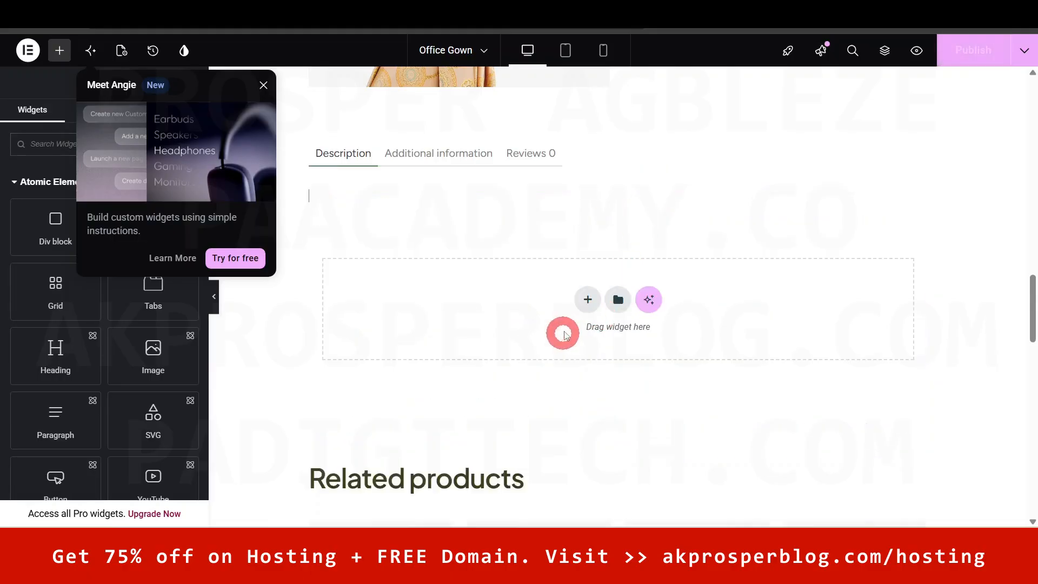
# - Insert the saved 'product description' template into the empty Description section
pyautogui.click(618, 299)
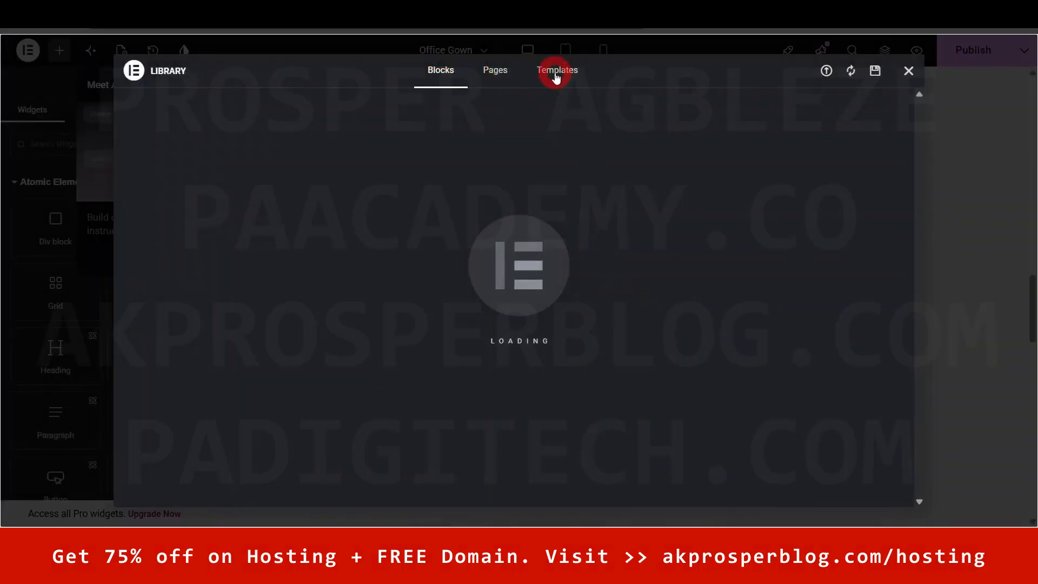
pyautogui.click(556, 74)
pyautogui.click(229, 216)
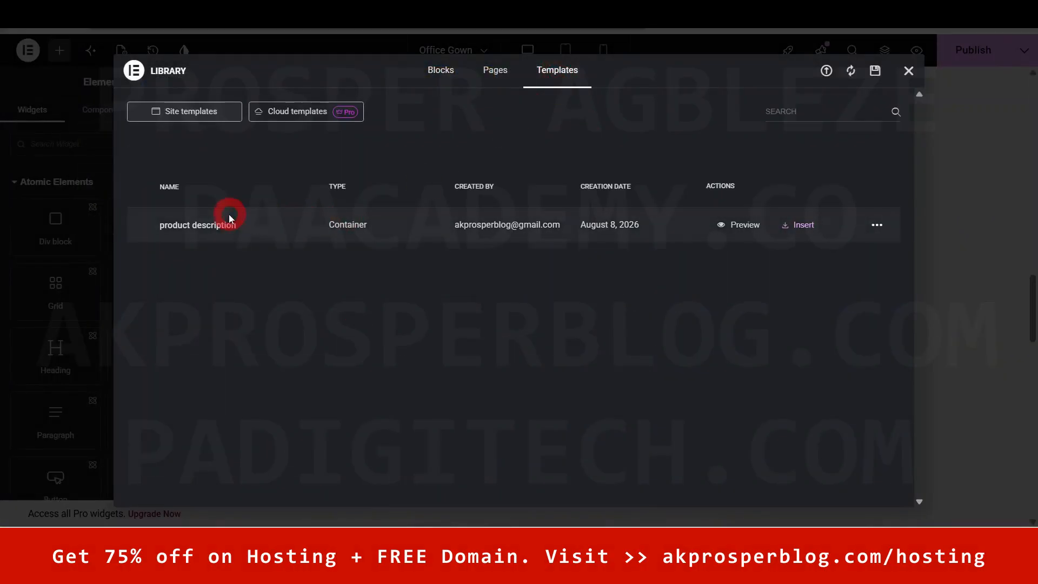
pyautogui.click(812, 225)
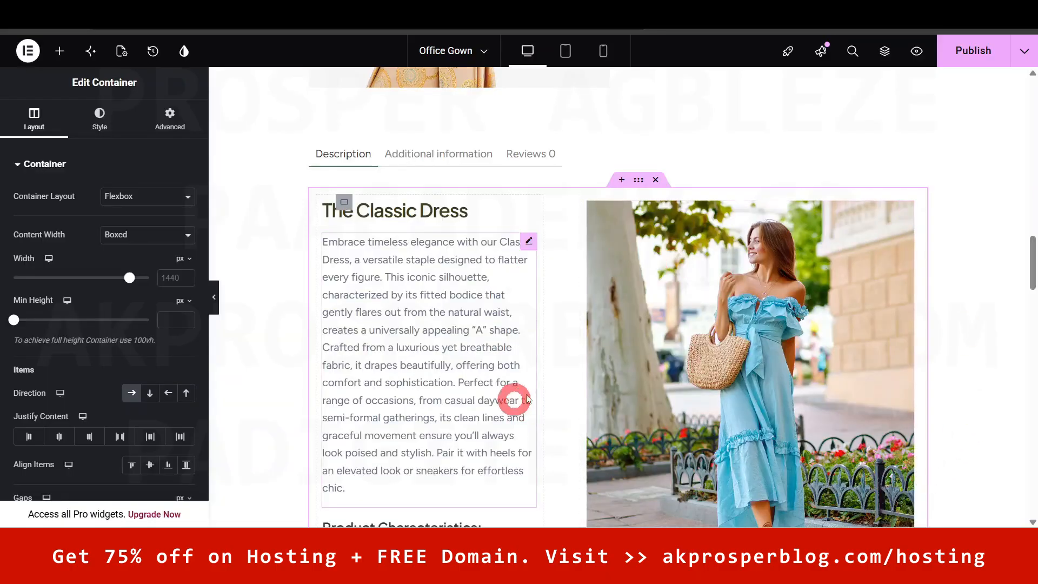
# - Review the inserted text-and-photo layout and publish the Office Gown page
pyautogui.scroll(-5, 1033, 263)
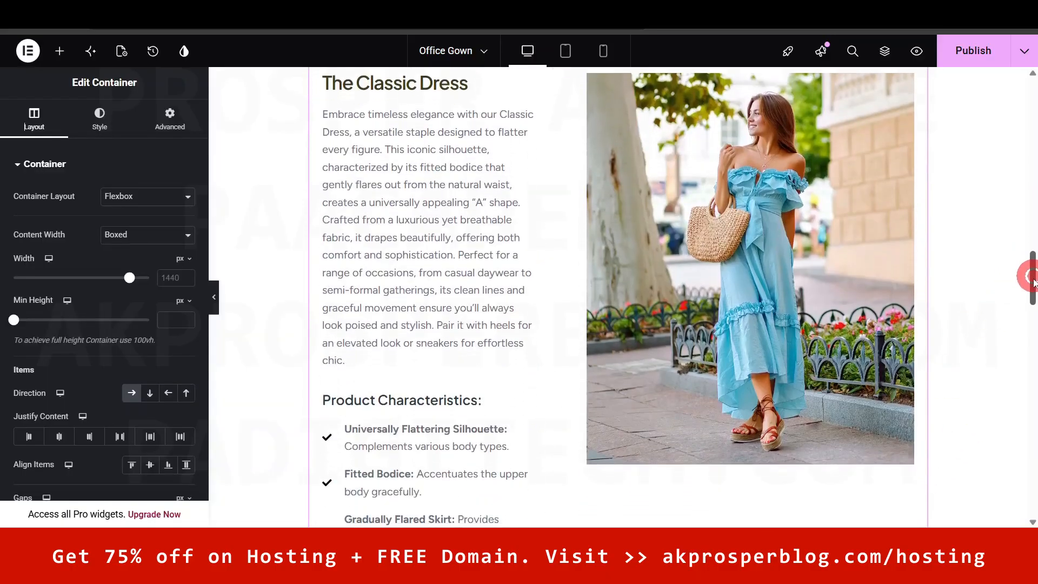
pyautogui.scroll(5, 1032, 262)
pyautogui.scroll(1, 1033, 259)
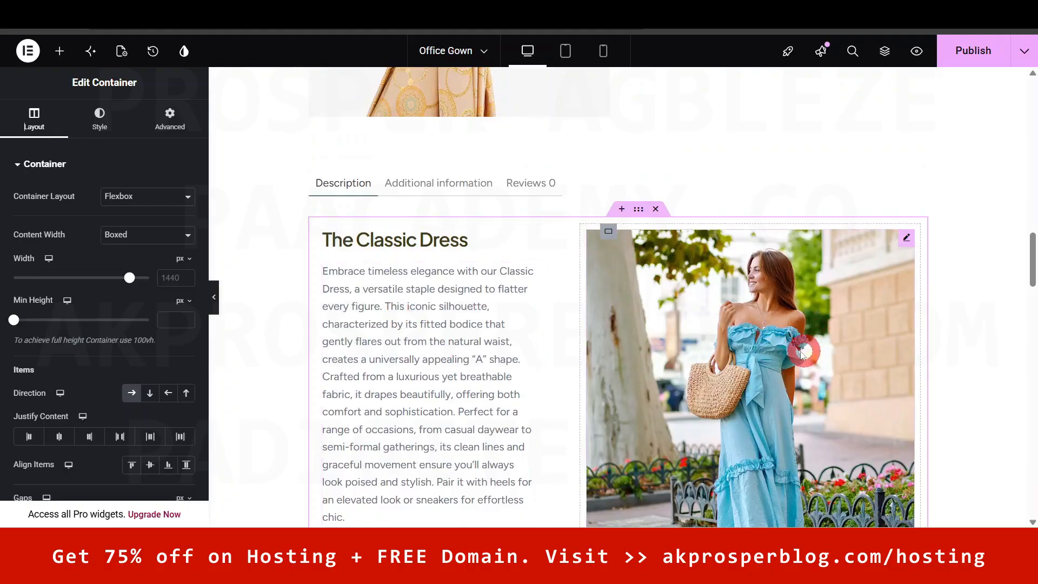
pyautogui.scroll(5, 800, 352)
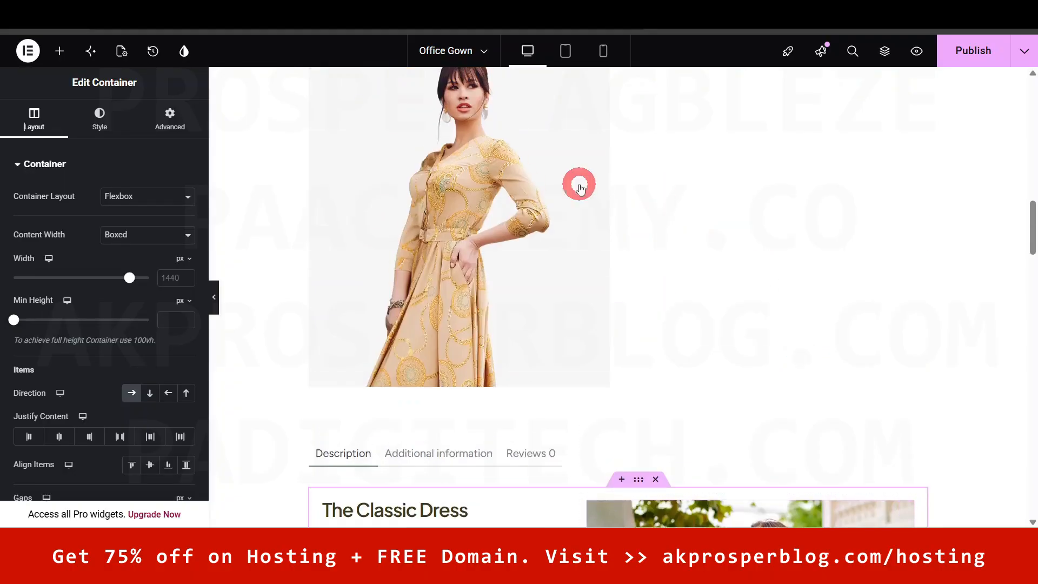
pyautogui.moveTo(1031, 225); pyautogui.dragTo(1031, 273)
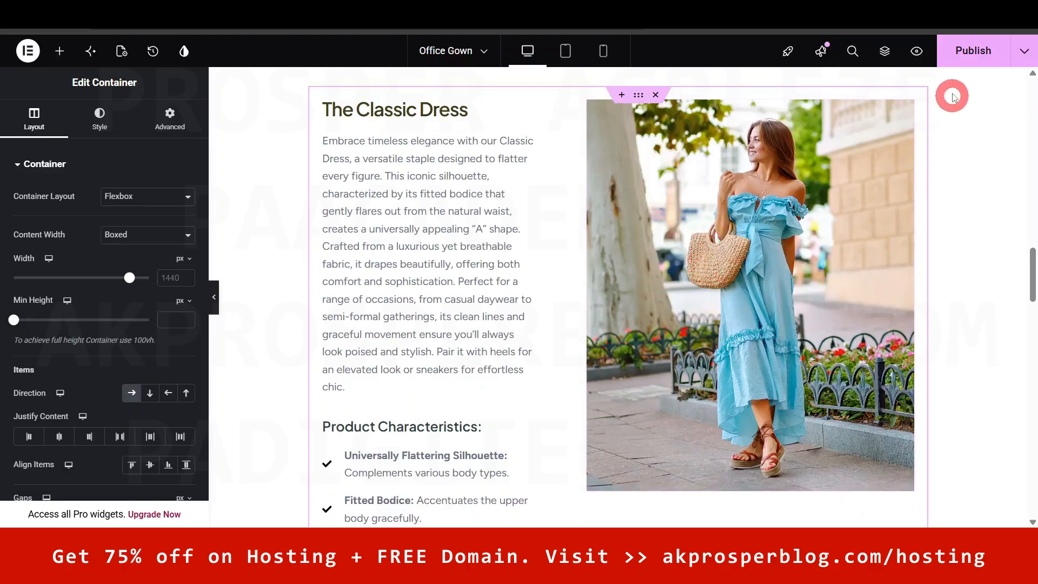
pyautogui.click(967, 51)
# - Exit Elementor back to the Office Gown's WordPress Edit product screen
pyautogui.moveTo(1034, 274)
pyautogui.mouseDown()
pyautogui.moveTo(1034, 299)
pyautogui.moveTo(1034, 254)
pyautogui.mouseUp()
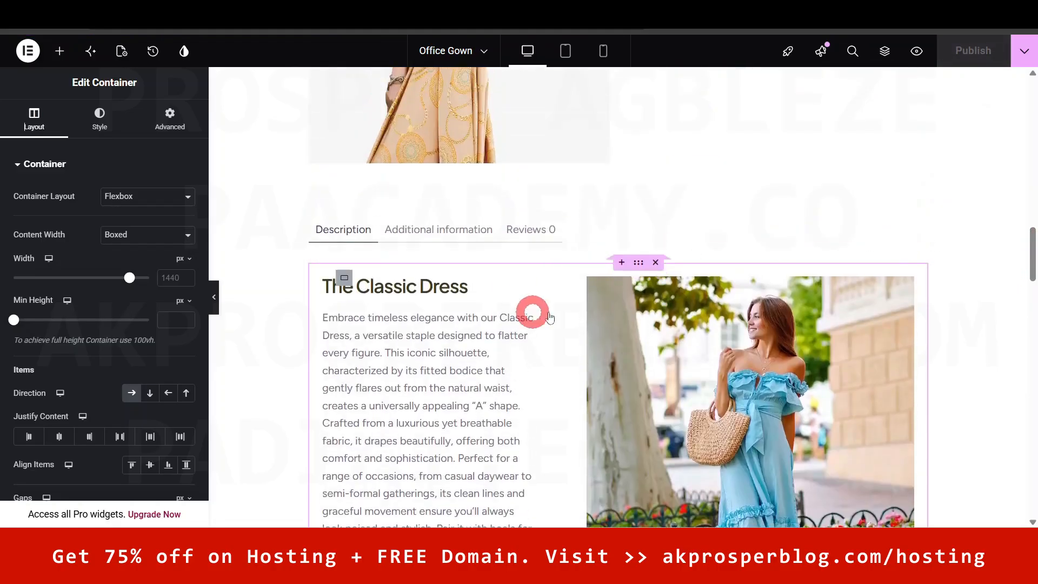
pyautogui.moveTo(1031, 275); pyautogui.dragTo(1032, 357)
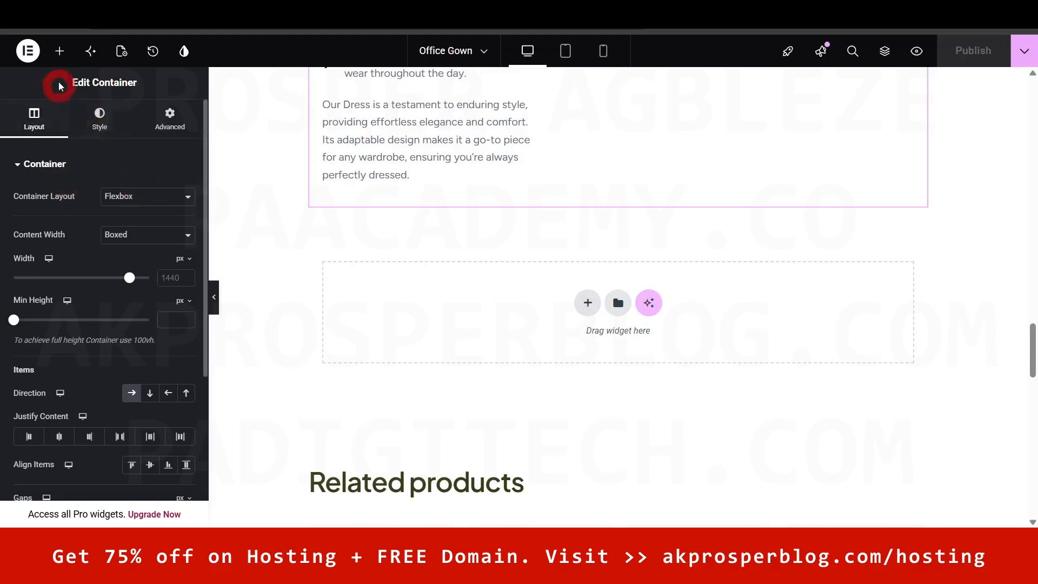
pyautogui.click(59, 51)
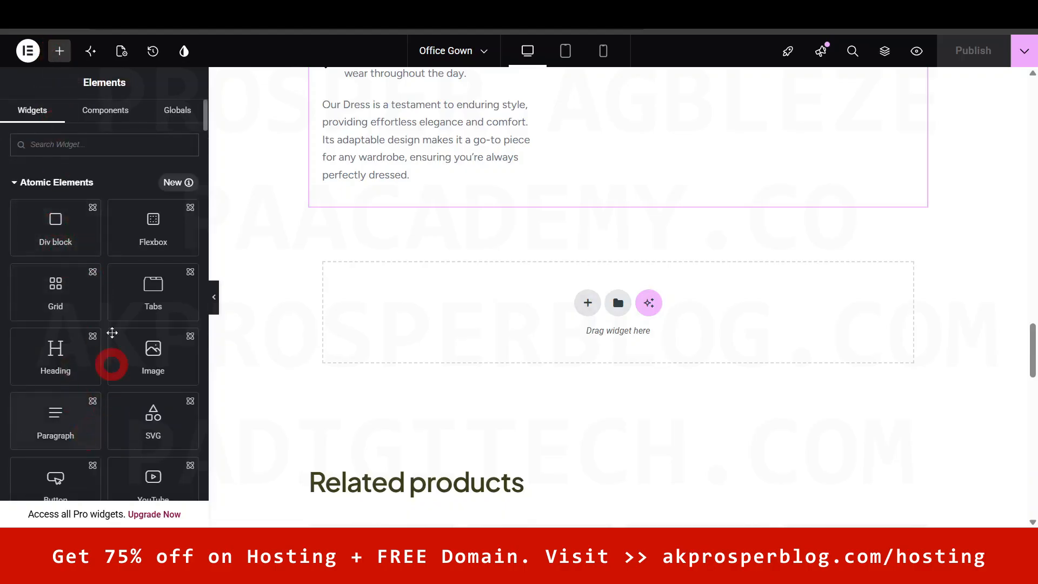
pyautogui.moveTo(1030, 348); pyautogui.dragTo(1033, 286)
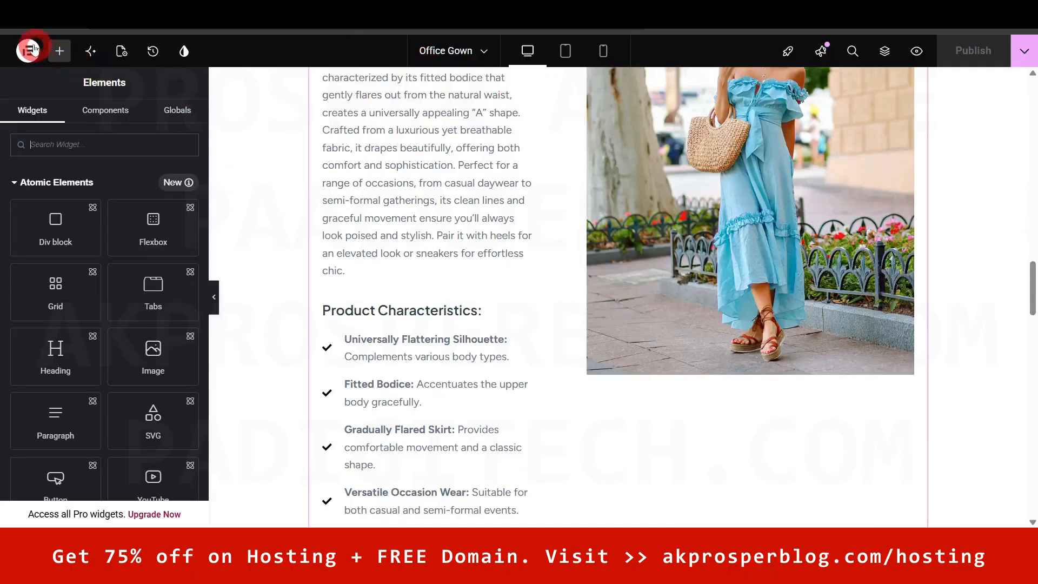
pyautogui.click(28, 50)
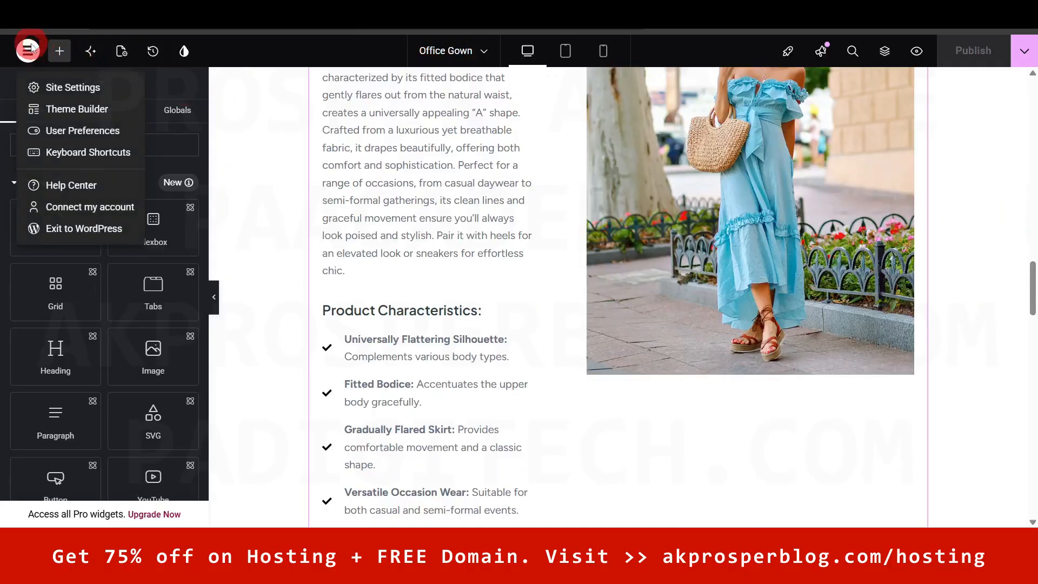
pyautogui.click(82, 233)
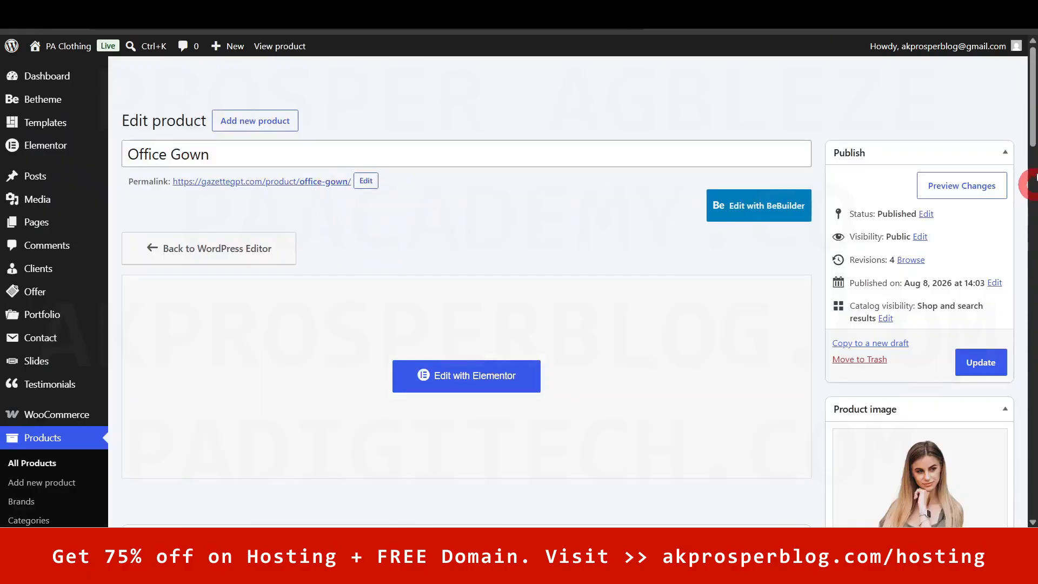
# - Go to the admin Dashboard and dismiss the memory usage details
pyautogui.scroll(-3, 1032, 114)
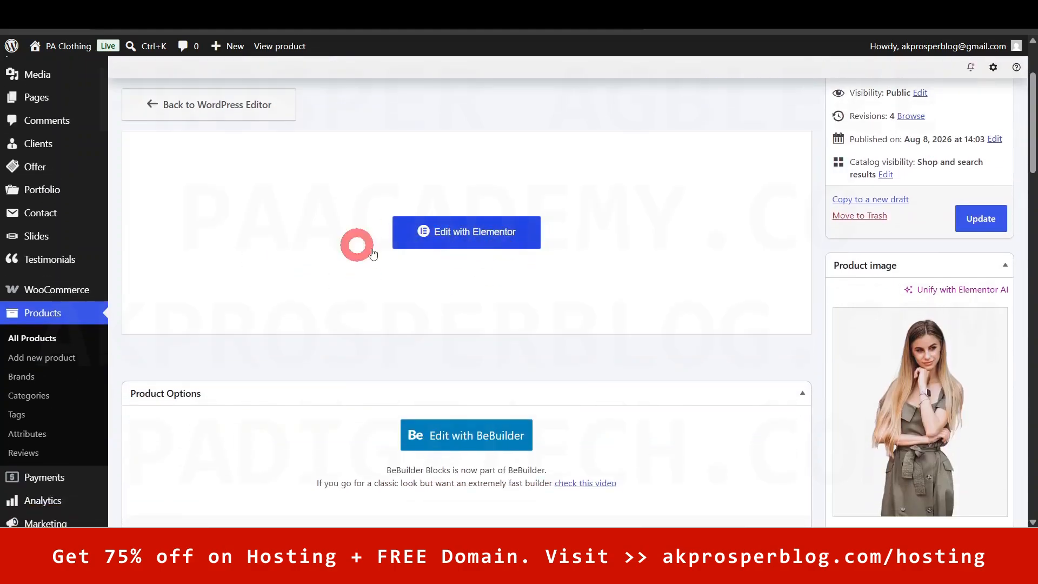
pyautogui.scroll(3, 491, 254)
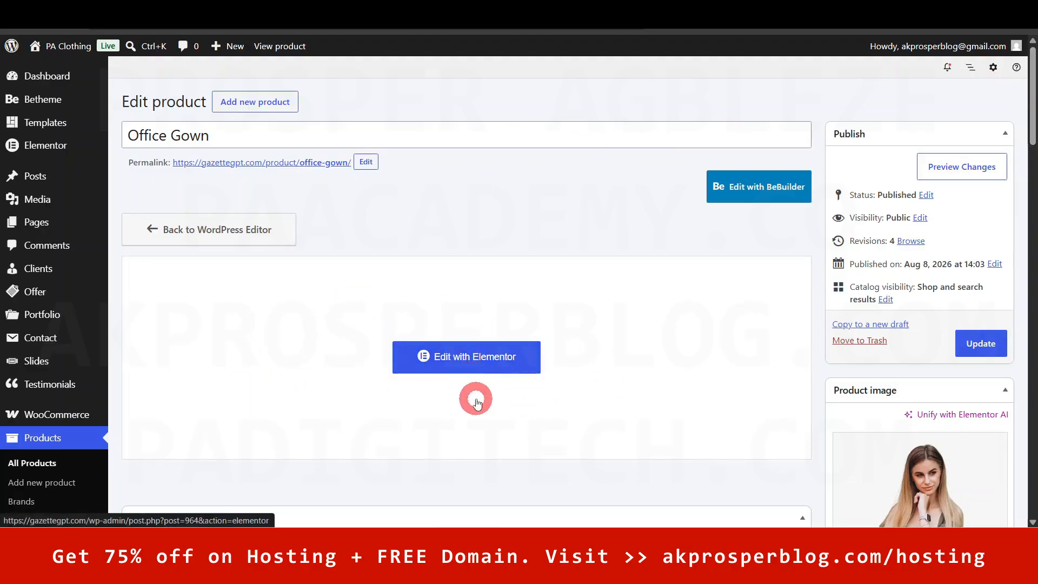
pyautogui.moveTo(1031, 95); pyautogui.dragTo(1033, 52)
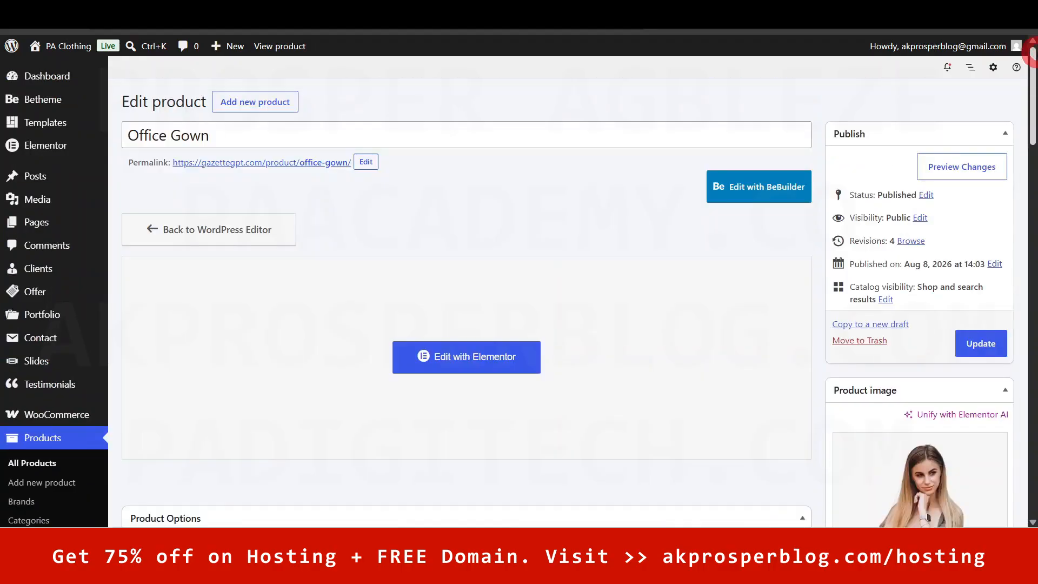
pyautogui.click(56, 79)
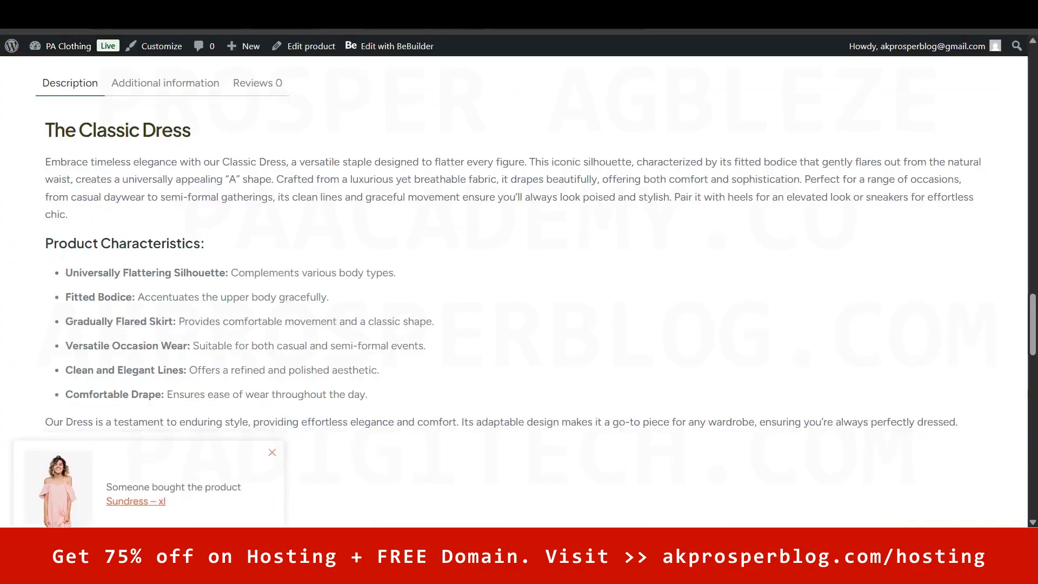
pyautogui.click(495, 102)
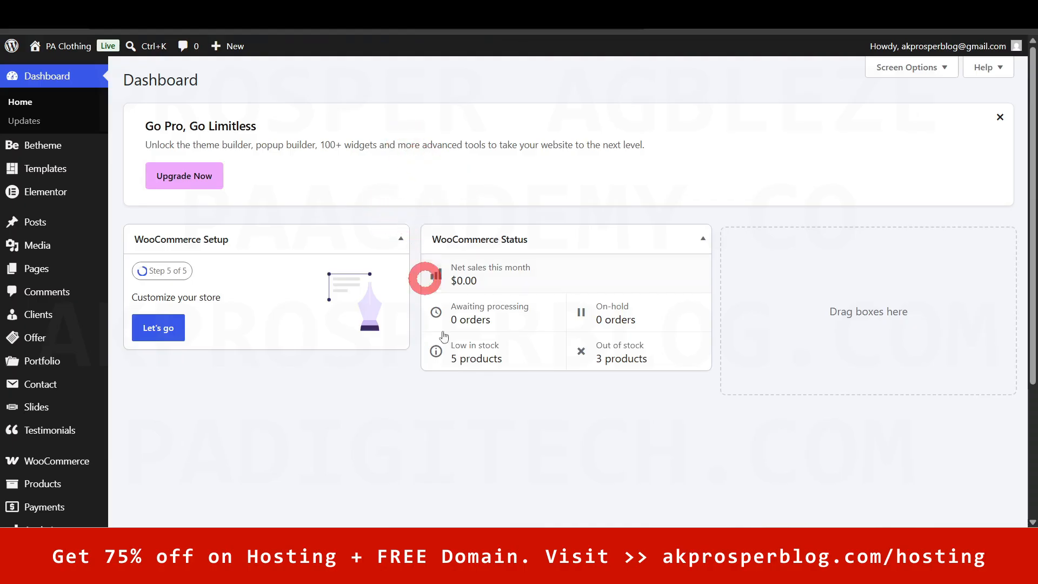
# - Close the licence notice and open every Analytics report plus Marketing > Coupons in new tabs
pyautogui.moveTo(1034, 169); pyautogui.dragTo(1033, 297)
pyautogui.click(522, 404)
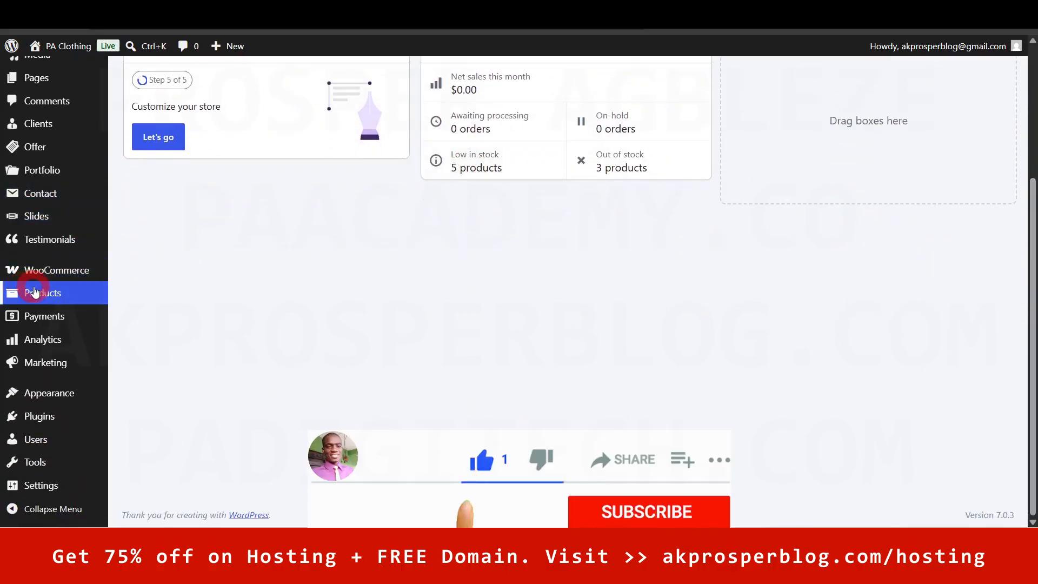
pyautogui.moveTo(50, 339)
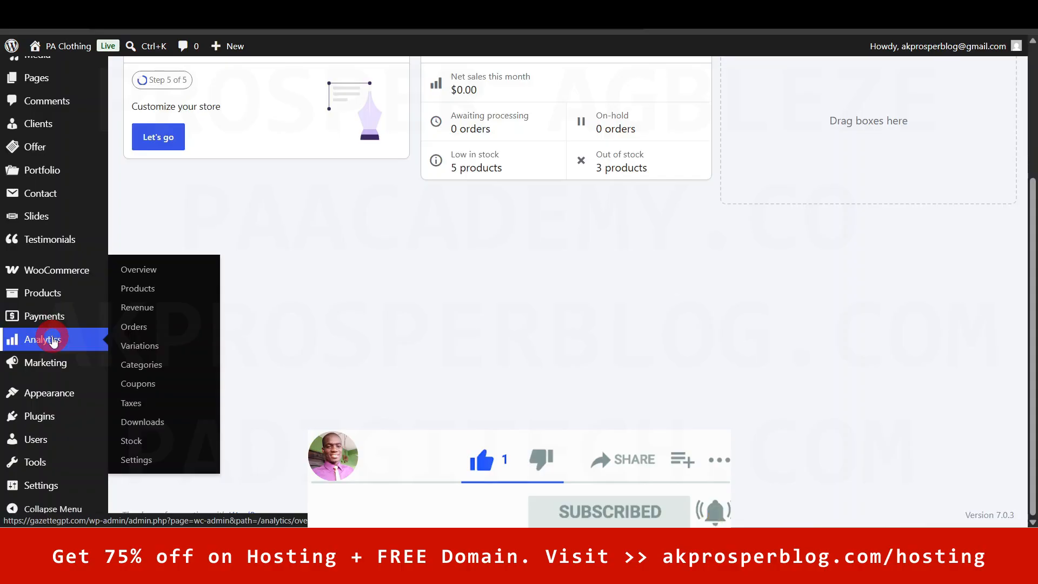
pyautogui.click(143, 275)
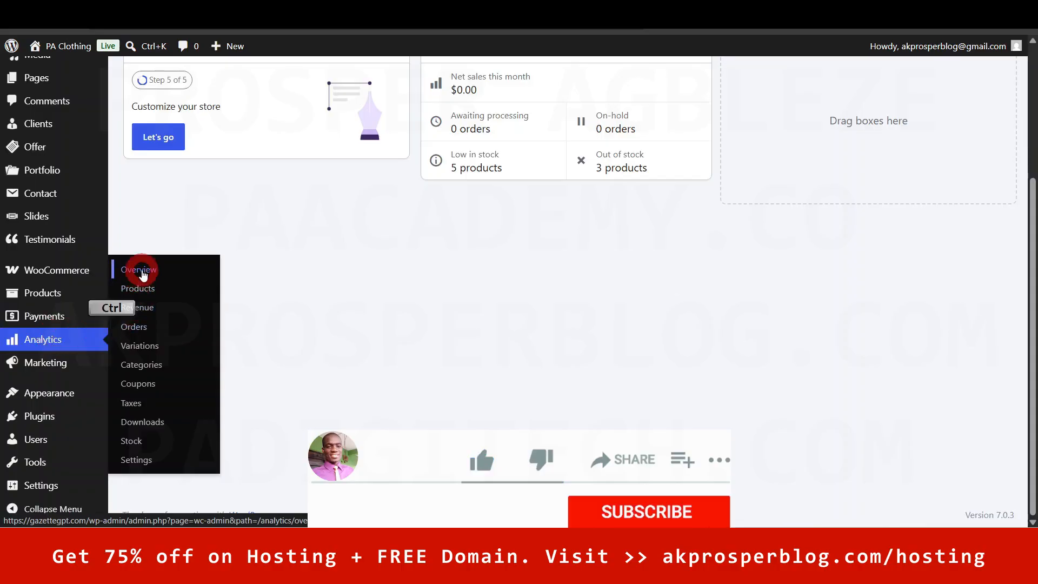
pyautogui.keyDown('ctrl'); pyautogui.click(141, 290); pyautogui.keyUp('ctrl')
pyautogui.keyDown('ctrl'); pyautogui.click(139, 304); pyautogui.keyUp('ctrl')
pyautogui.keyDown('ctrl'); pyautogui.click(135, 325); pyautogui.keyUp('ctrl')
pyautogui.keyDown('ctrl'); pyautogui.click(139, 349); pyautogui.keyUp('ctrl')
pyautogui.keyDown('ctrl'); pyautogui.click(140, 366); pyautogui.keyUp('ctrl')
pyautogui.keyDown('ctrl'); pyautogui.click(141, 386); pyautogui.keyUp('ctrl')
pyautogui.keyDown('ctrl'); pyautogui.click(137, 401); pyautogui.keyUp('ctrl')
pyautogui.keyDown('ctrl'); pyautogui.click(137, 421); pyautogui.keyUp('ctrl')
pyautogui.keyDown('ctrl'); pyautogui.click(138, 439); pyautogui.keyUp('ctrl')
pyautogui.keyDown('ctrl'); pyautogui.click(138, 455); pyautogui.keyUp('ctrl')
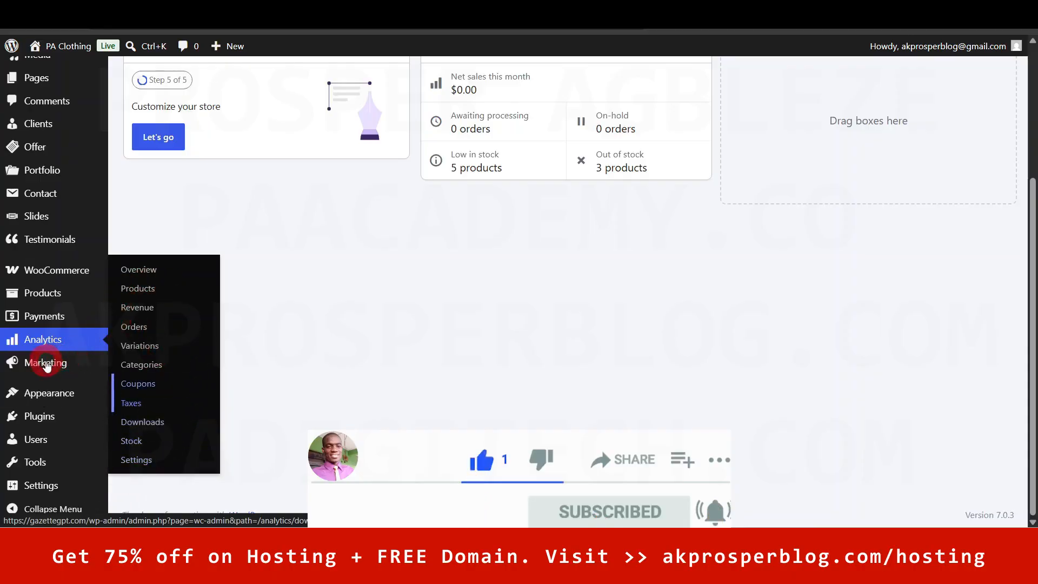
pyautogui.moveTo(48, 372)
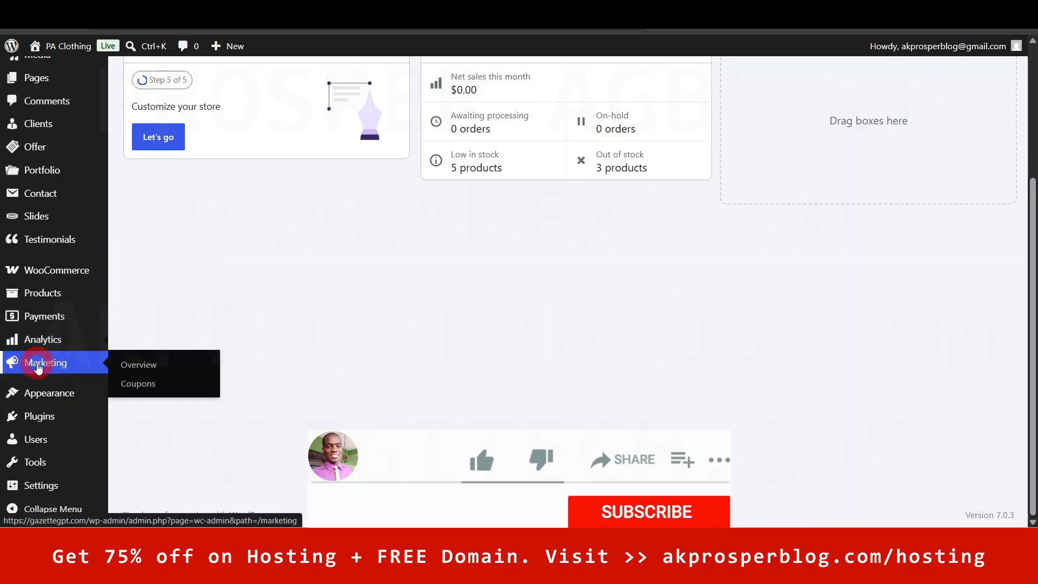
pyautogui.keyDown('ctrl'); pyautogui.click(140, 384); pyautogui.keyUp('ctrl')
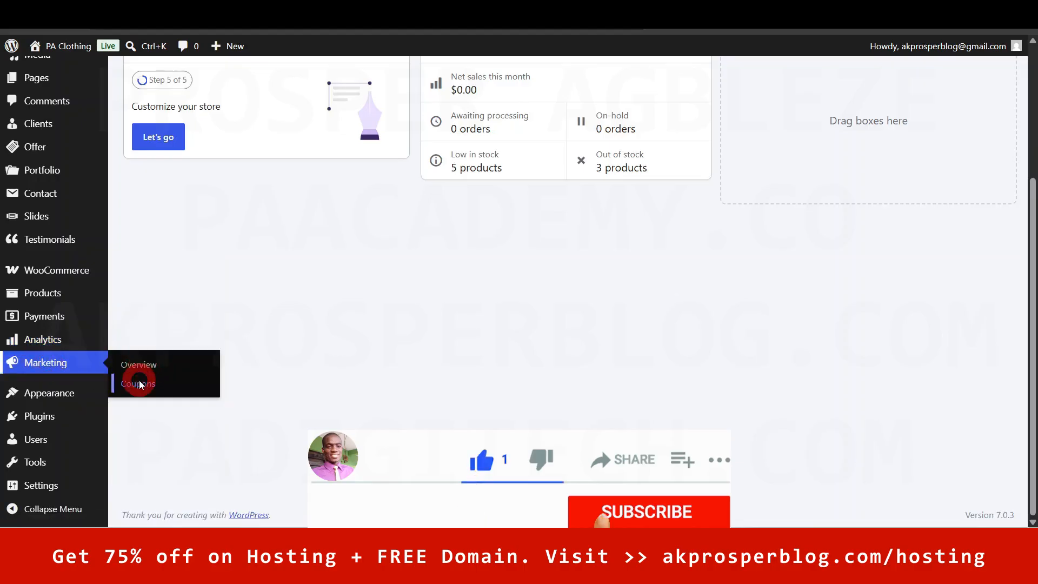
# - Check the Analytics Overview's date range presets unchanged, then go to the Products report
pyautogui.hotkey('ctrl', 'Tab')
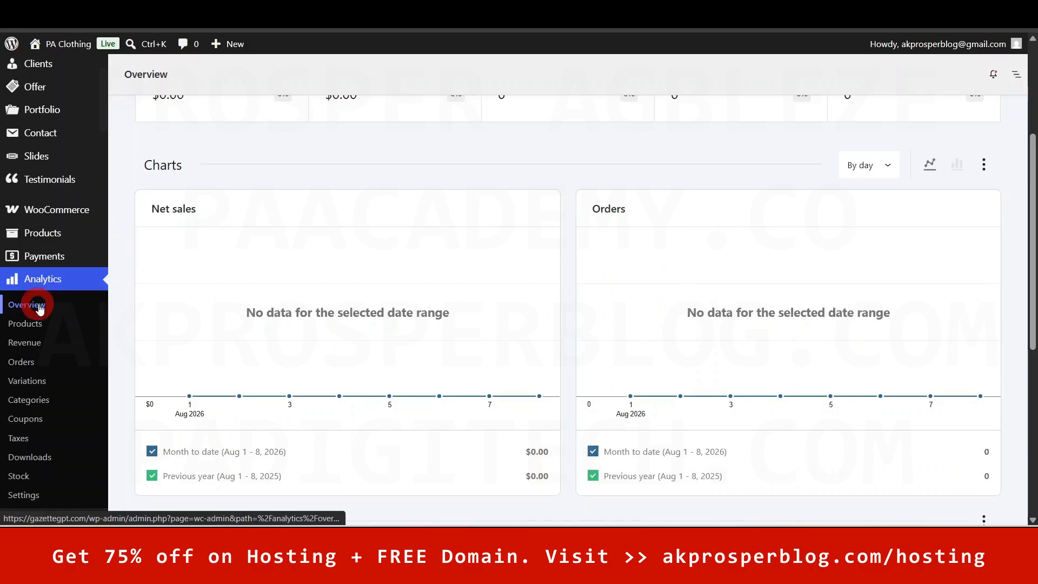
pyautogui.moveTo(1028, 209); pyautogui.dragTo(1032, 133)
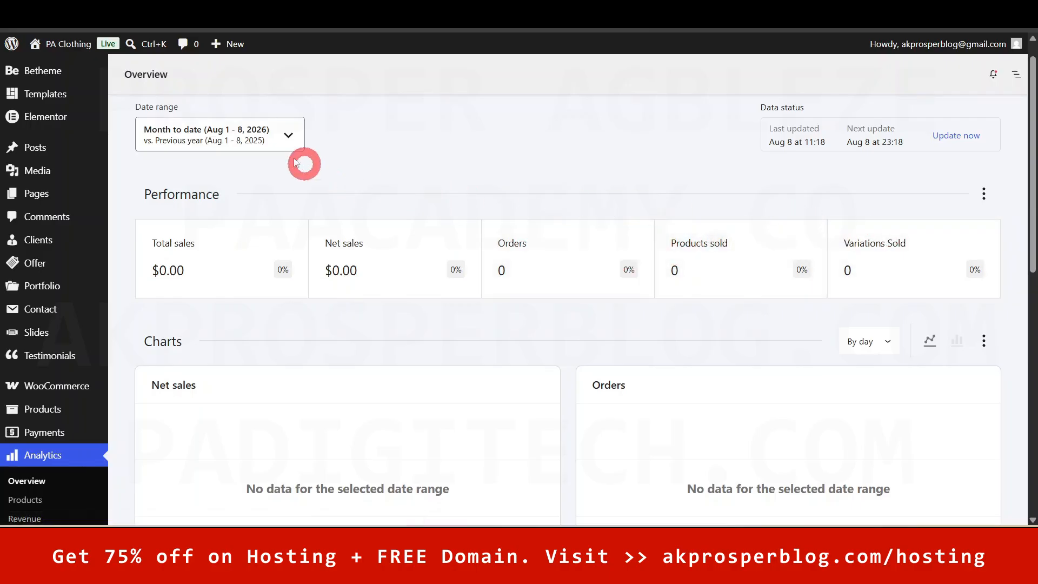
pyautogui.click(262, 143)
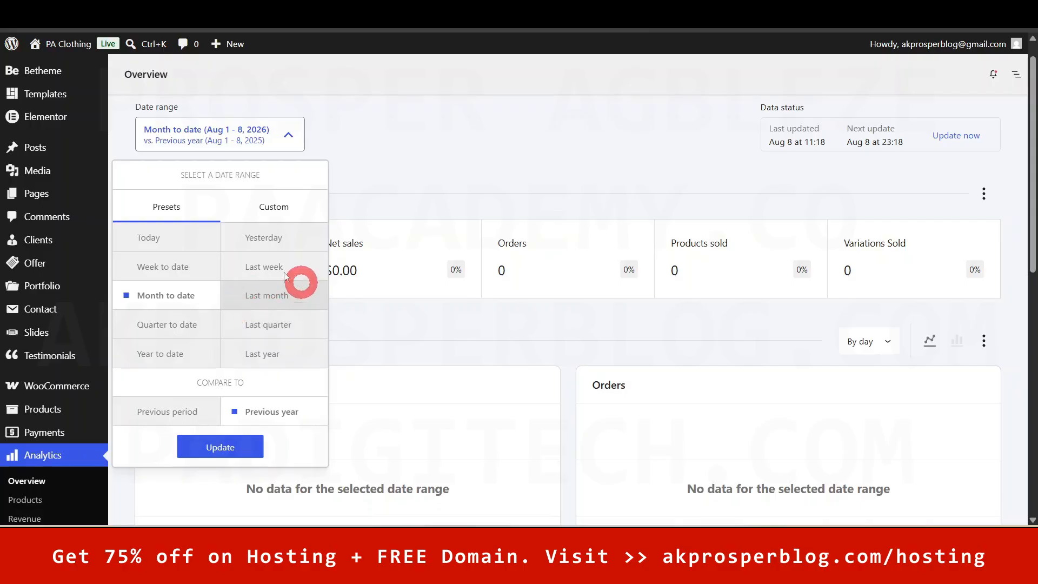
pyautogui.click(443, 190)
pyautogui.scroll(-1, 1031, 216)
pyautogui.moveTo(1035, 217); pyautogui.dragTo(1033, 156)
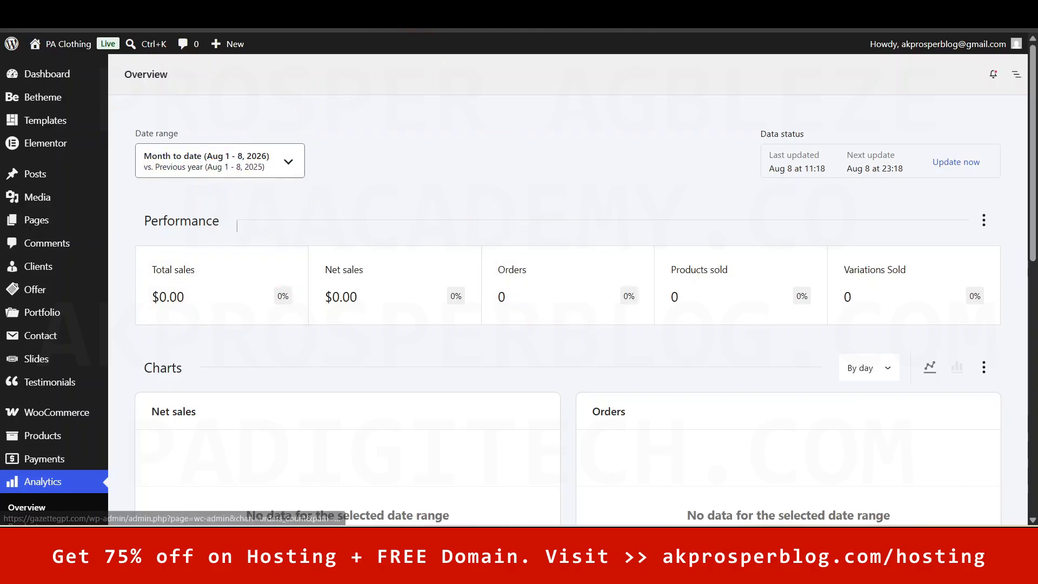
pyautogui.click(24, 528)
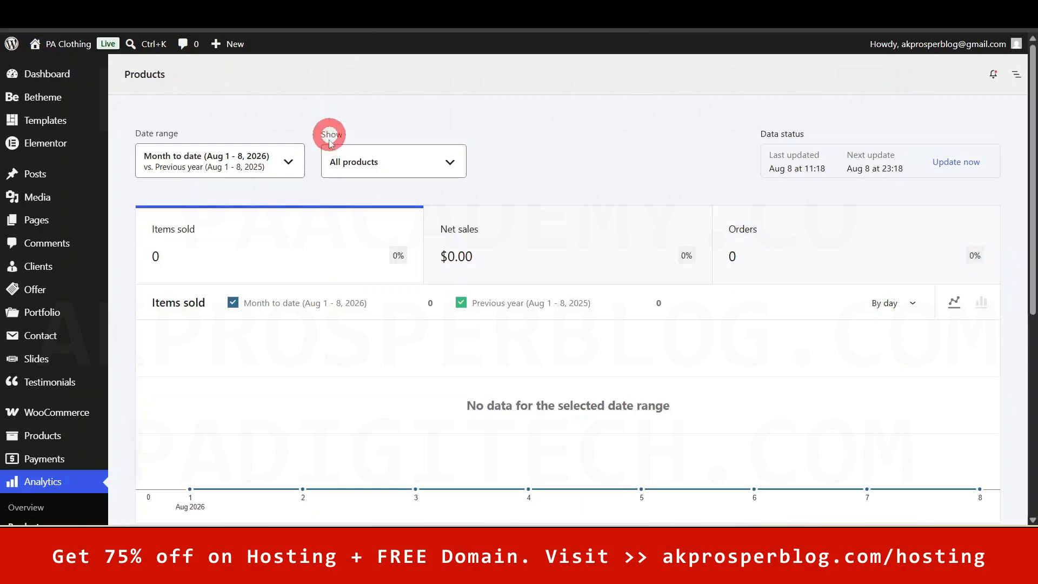
# - Page through the empty Revenue, Orders, Categories, Coupons and Taxes reports, dismissing the revenue notice
pyautogui.moveTo(1030, 116); pyautogui.dragTo(1032, 309)
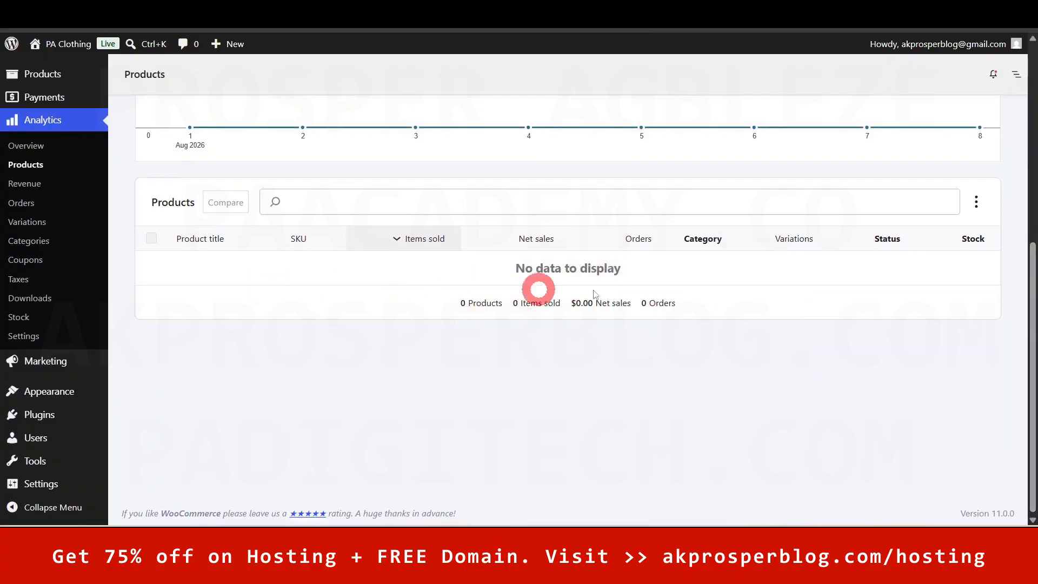
pyautogui.moveTo(1032, 352); pyautogui.dragTo(1033, 89)
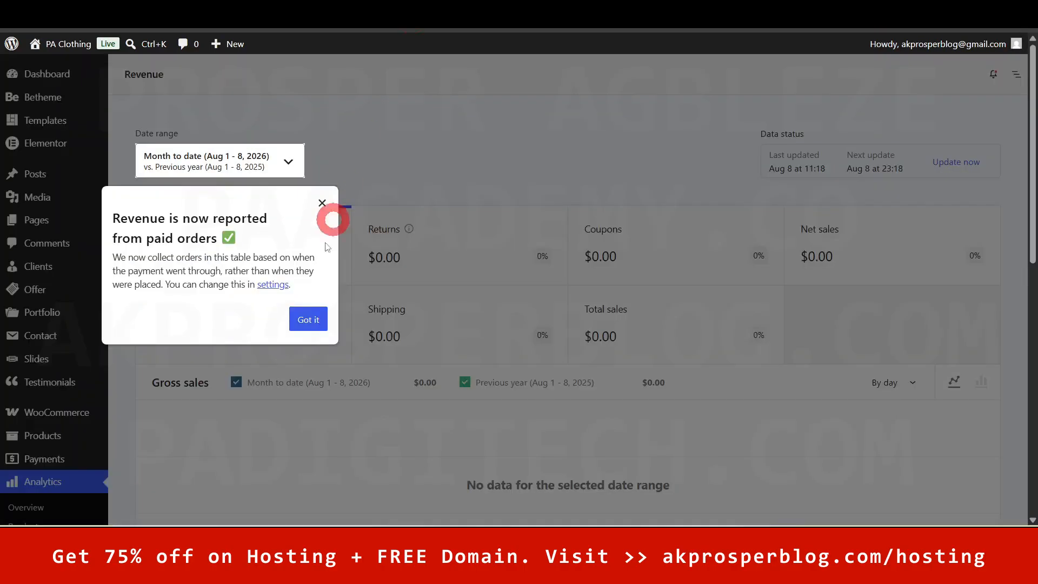
pyautogui.click(308, 320)
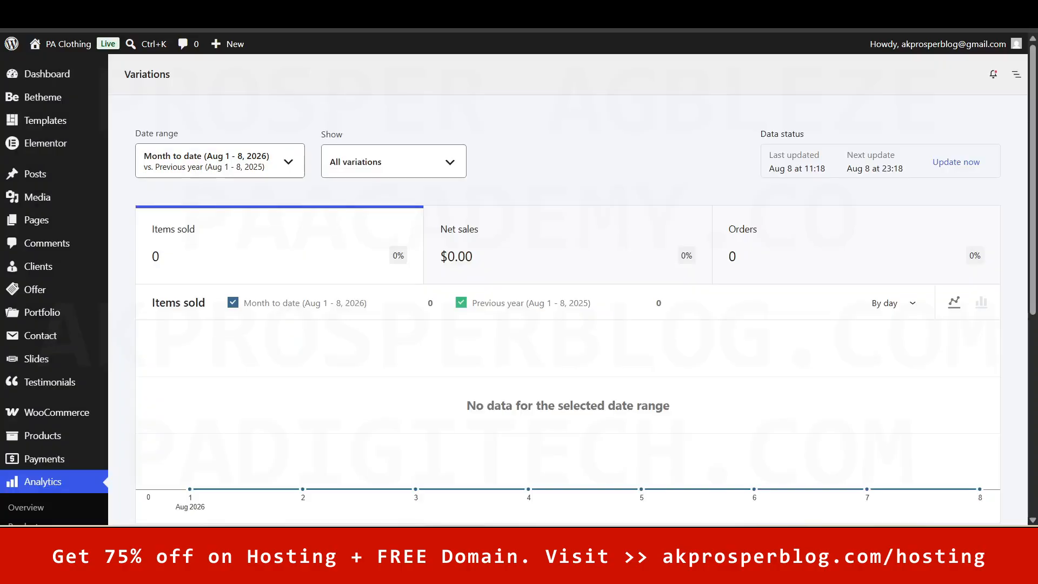
pyautogui.click(609, 98)
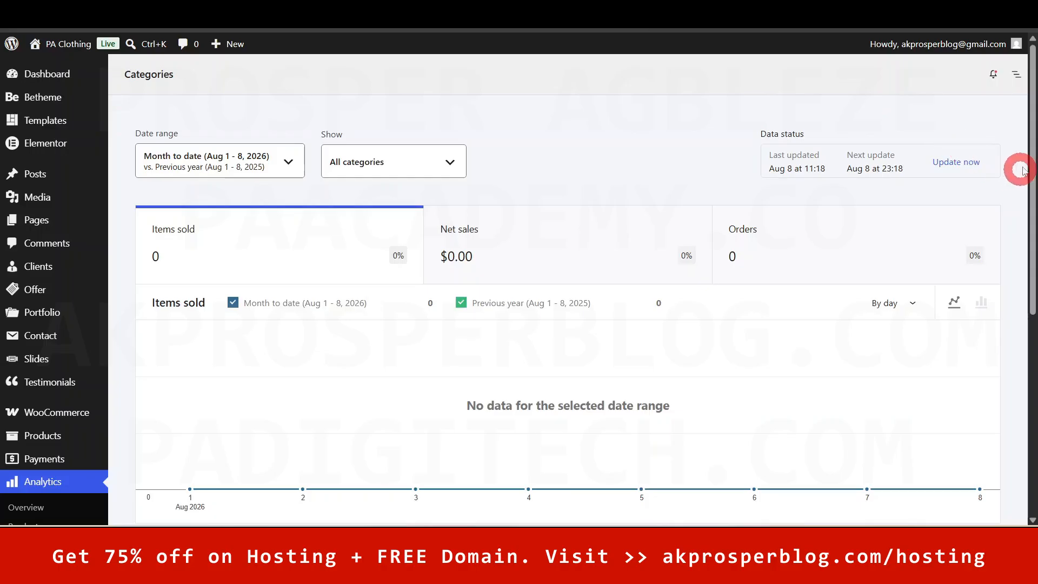
pyautogui.moveTo(1032, 132); pyautogui.dragTo(1036, 378)
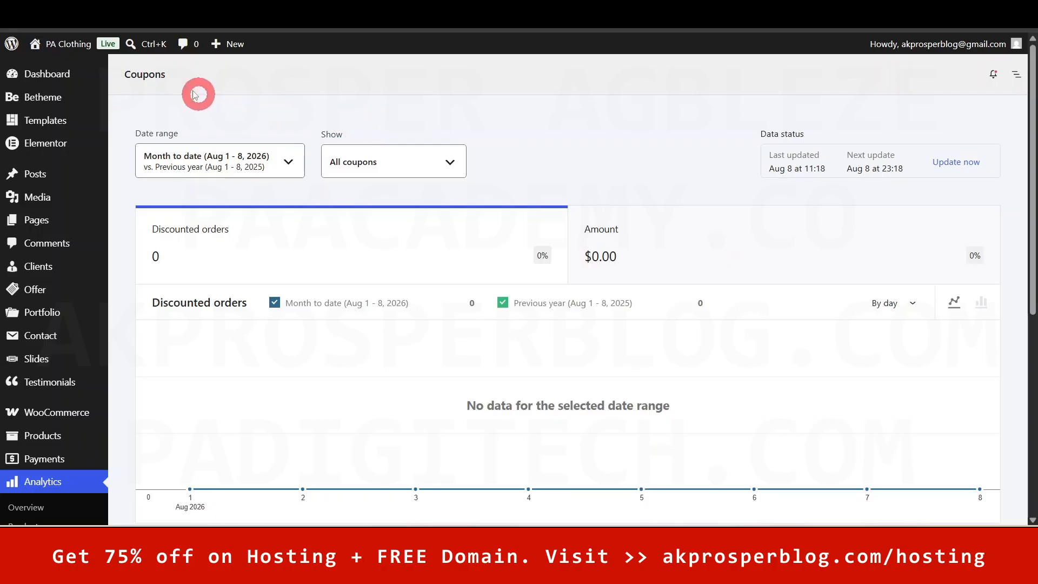
pyautogui.moveTo(1030, 154); pyautogui.dragTo(1030, 297)
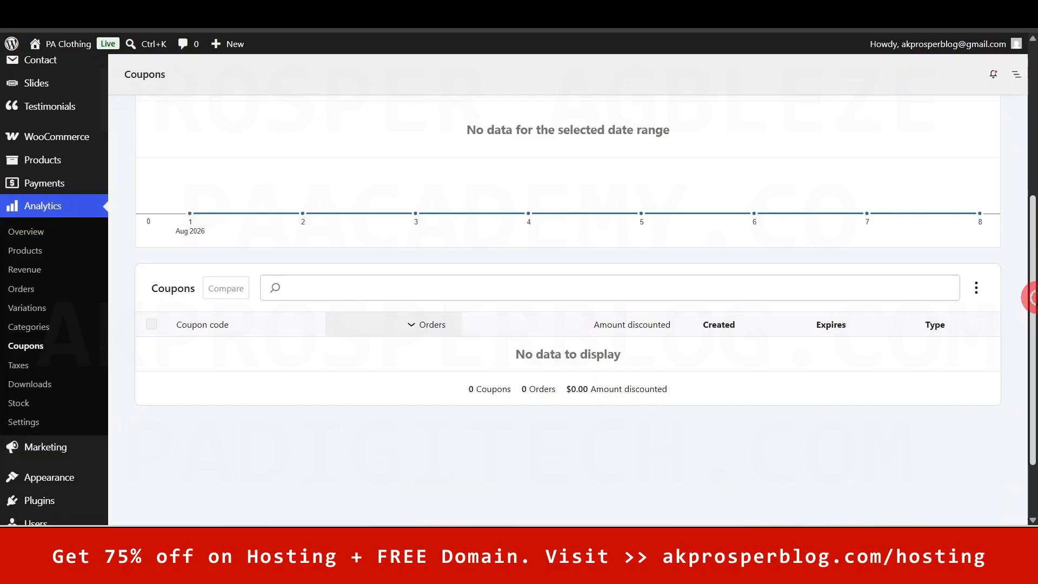
pyautogui.moveTo(1030, 352); pyautogui.dragTo(1029, 200)
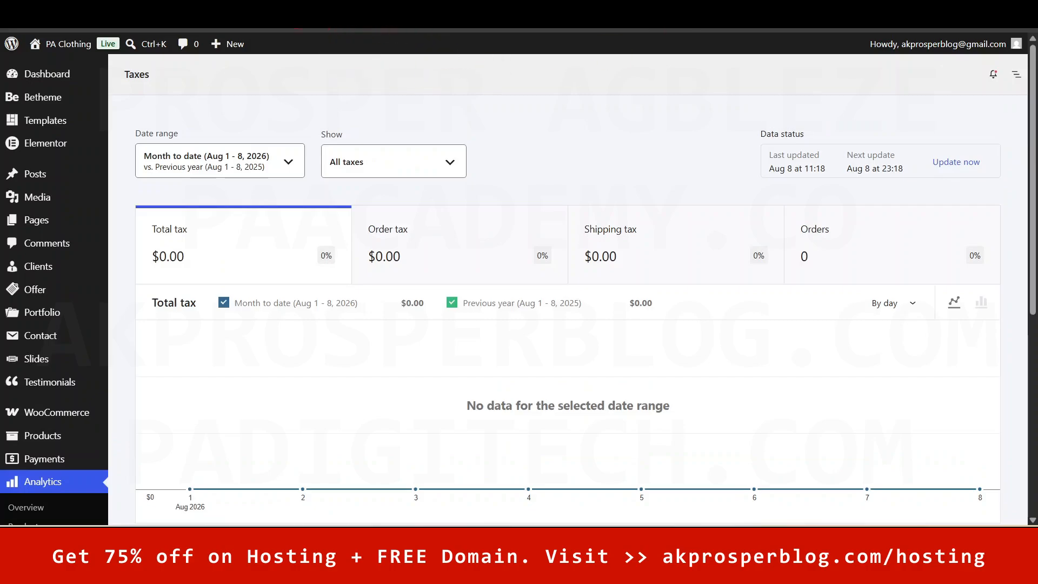
pyautogui.click(26, 507)
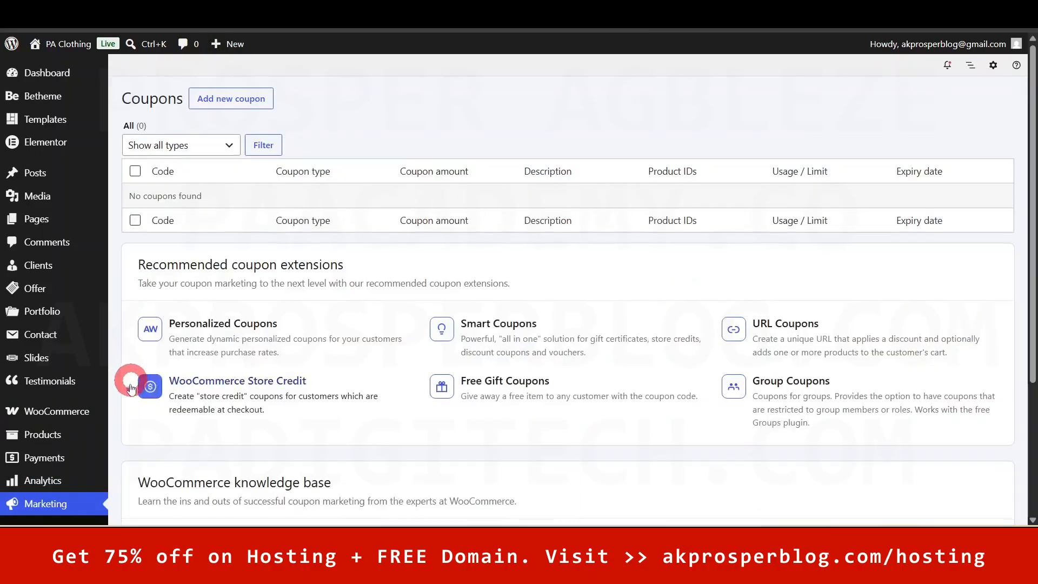
# - Close all browser tabs to the right of the current one
pyautogui.scroll(-3, 128, 382)
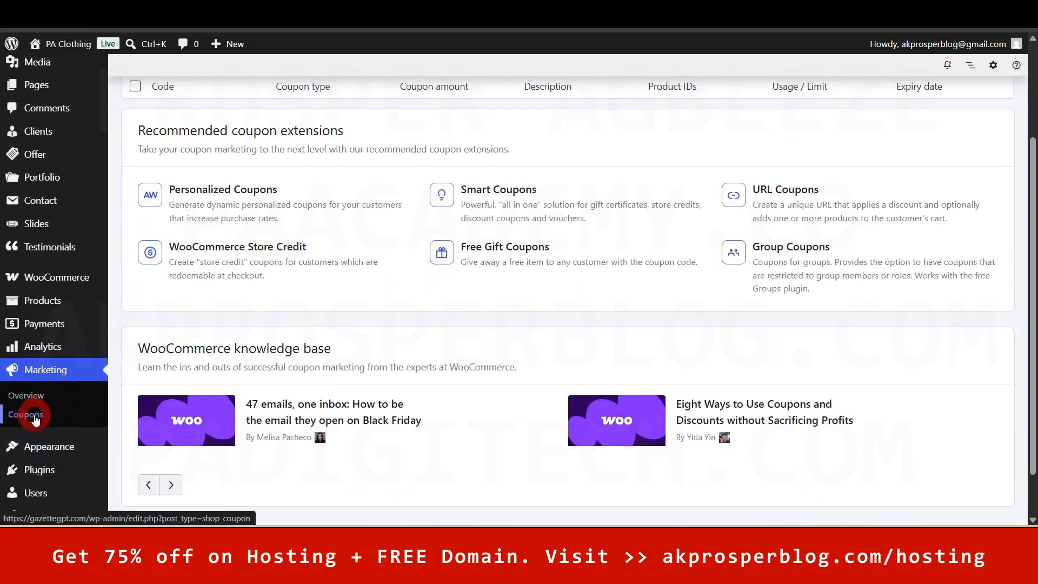
pyautogui.scroll(2, 300, 364)
pyautogui.scroll(1, 297, 242)
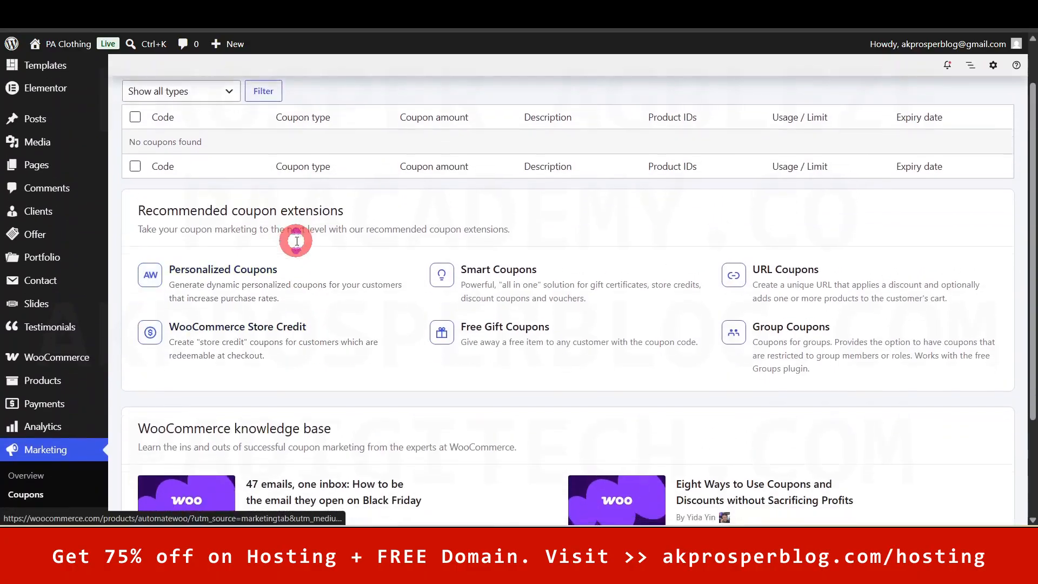
pyautogui.scroll(-1, 296, 238)
pyautogui.rightClick(228, 24)
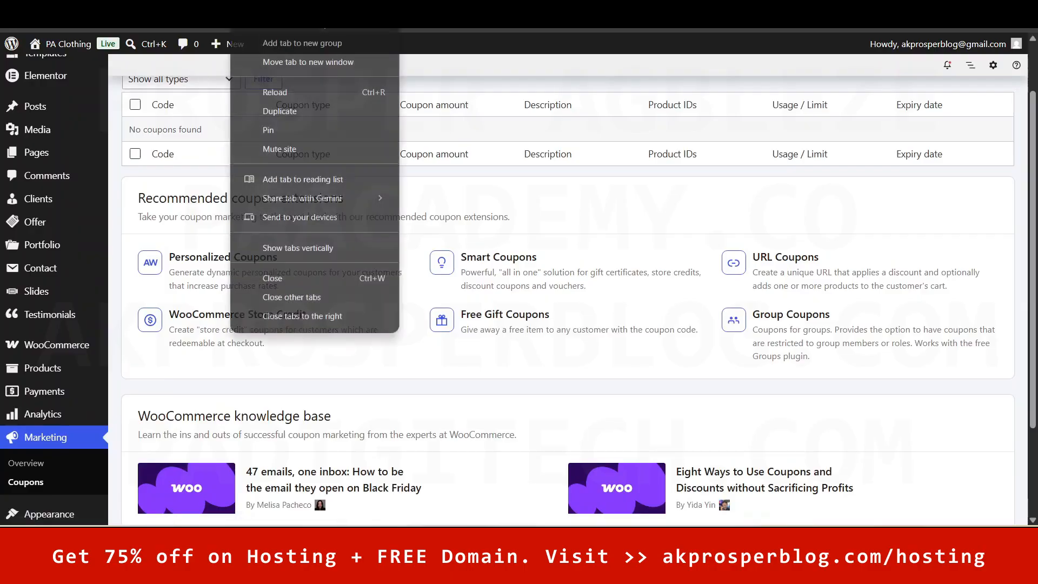
pyautogui.click(319, 320)
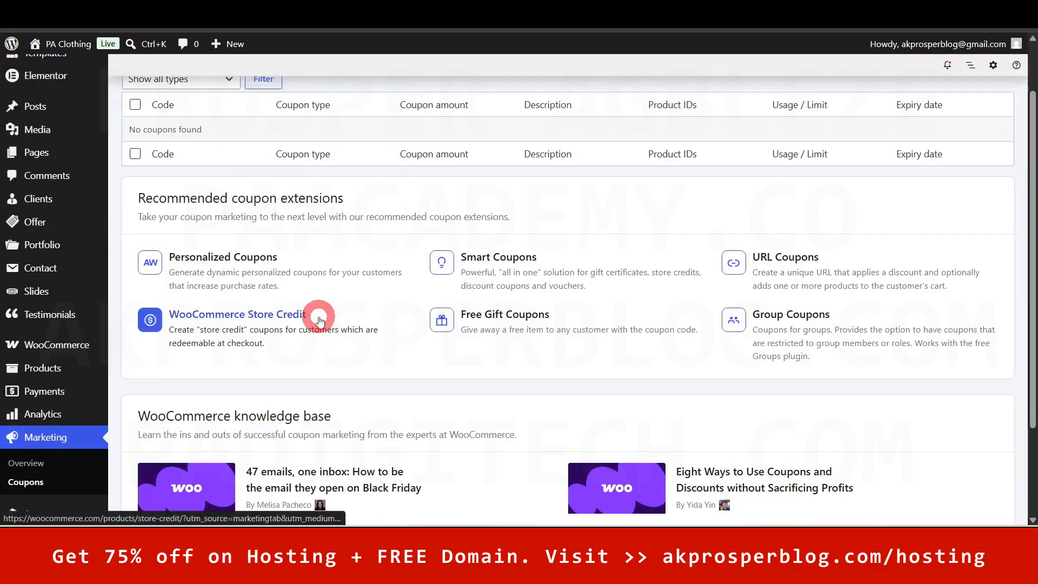
# - Open the PA Clothing live site in a new browser tab via Visit Site
pyautogui.moveTo(1031, 192); pyautogui.dragTo(1021, 97)
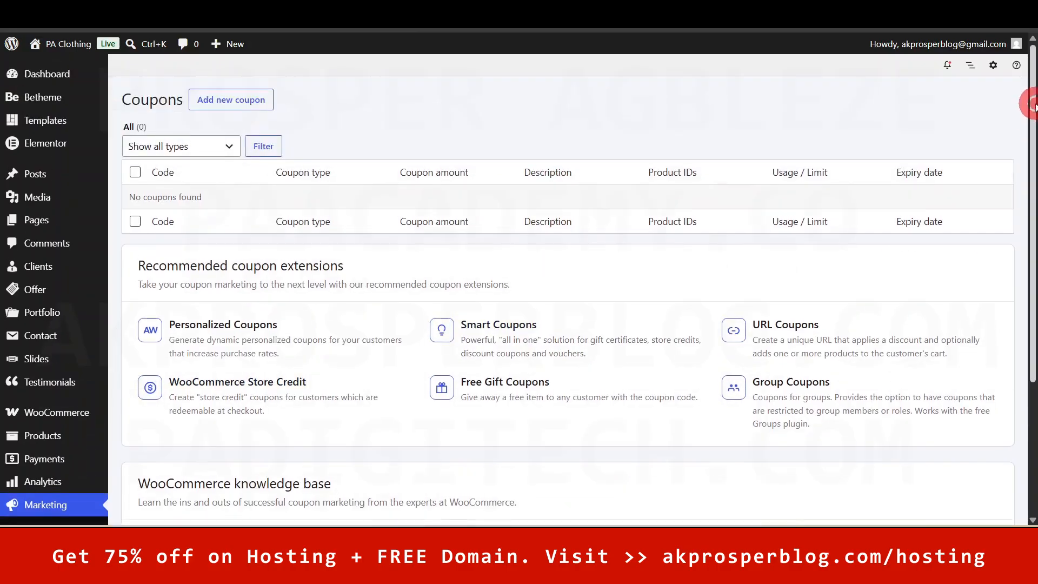
pyautogui.moveTo(79, 48)
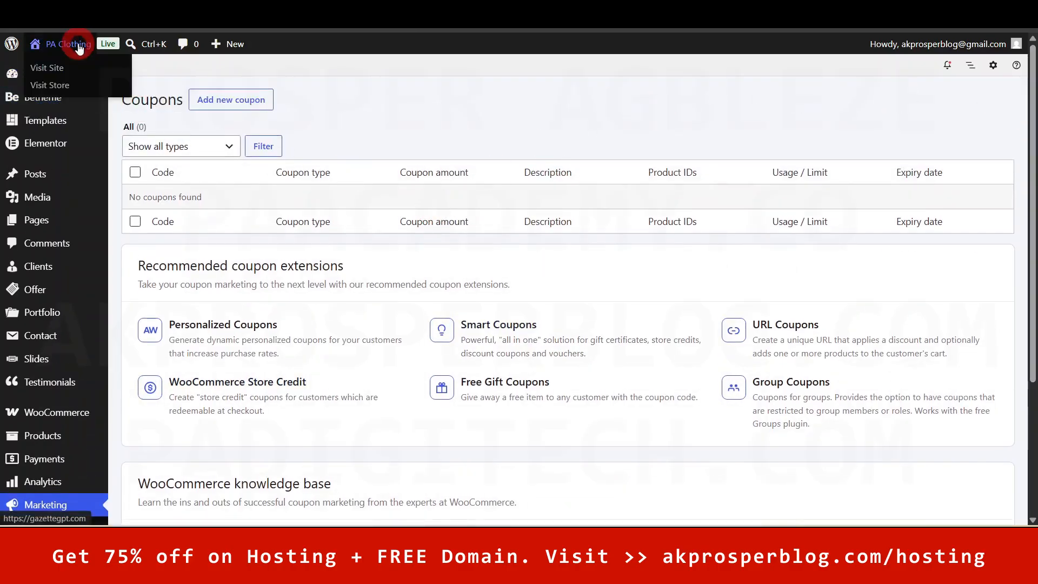
pyautogui.rightClick(50, 71)
pyautogui.click(116, 85)
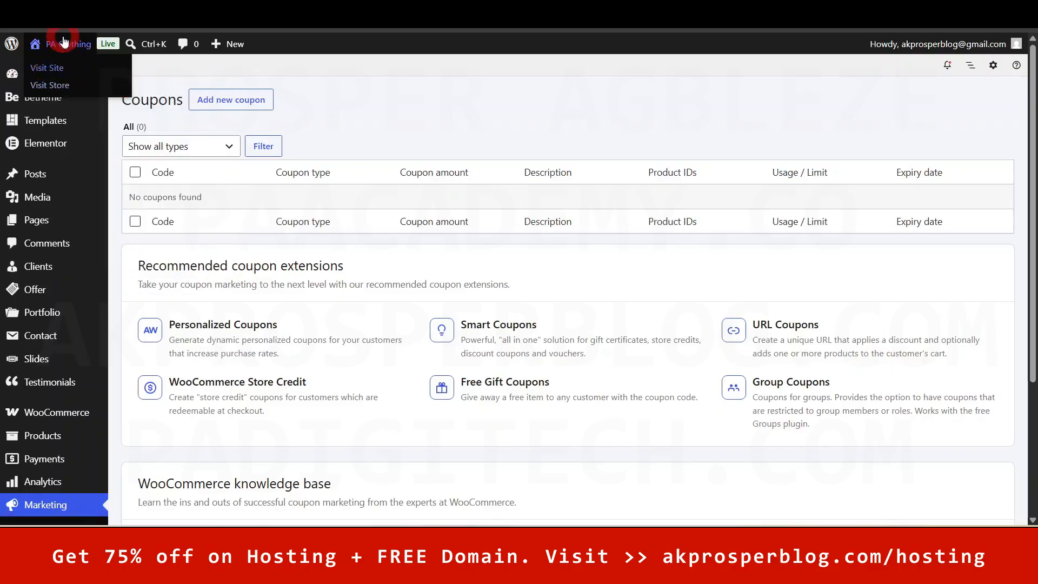
pyautogui.moveTo(77, 48)
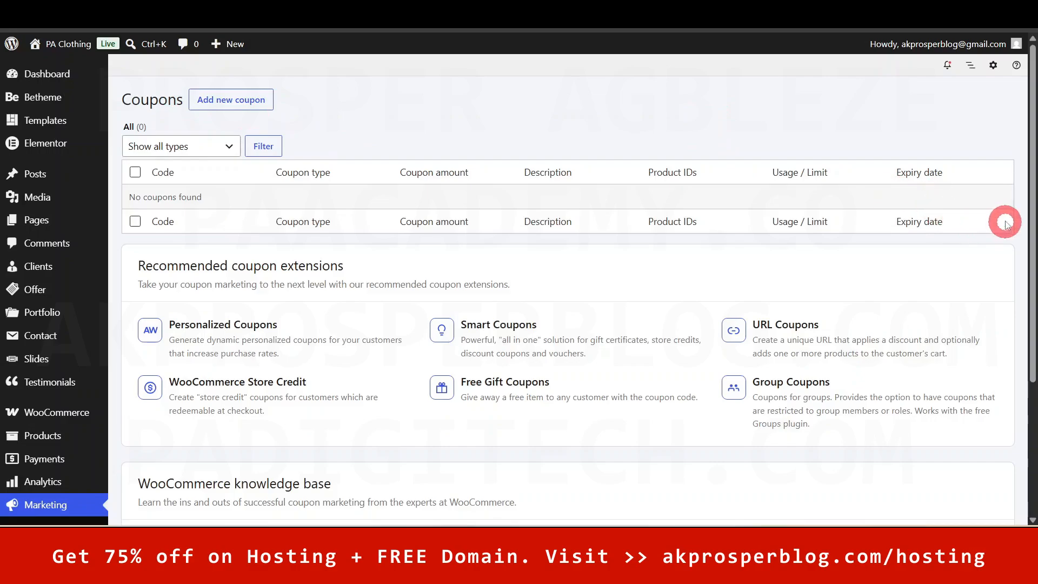
# - Start a new coupon and generate a few random coupon codes
pyautogui.click(258, 111)
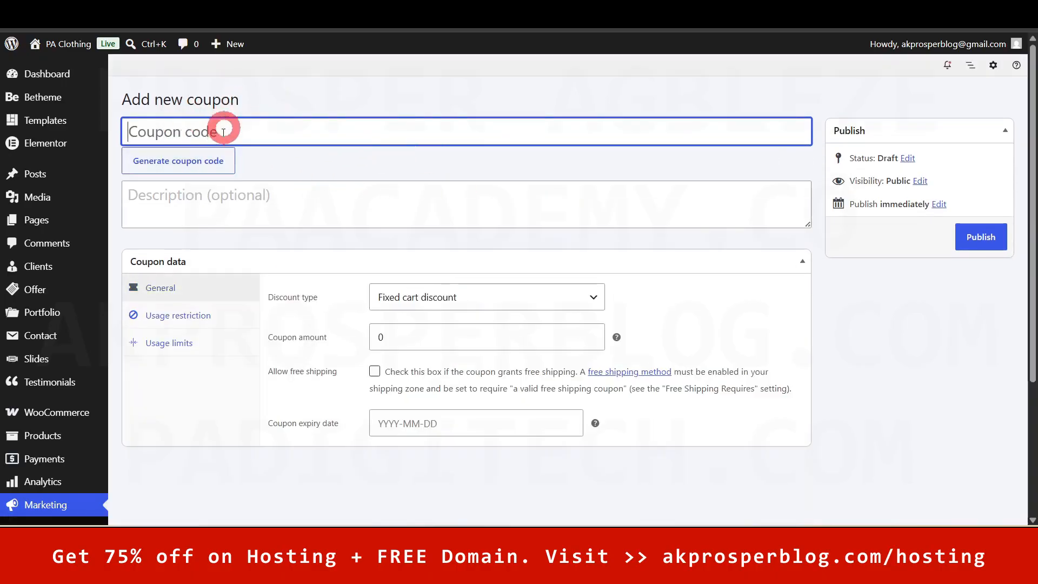
pyautogui.click(196, 161)
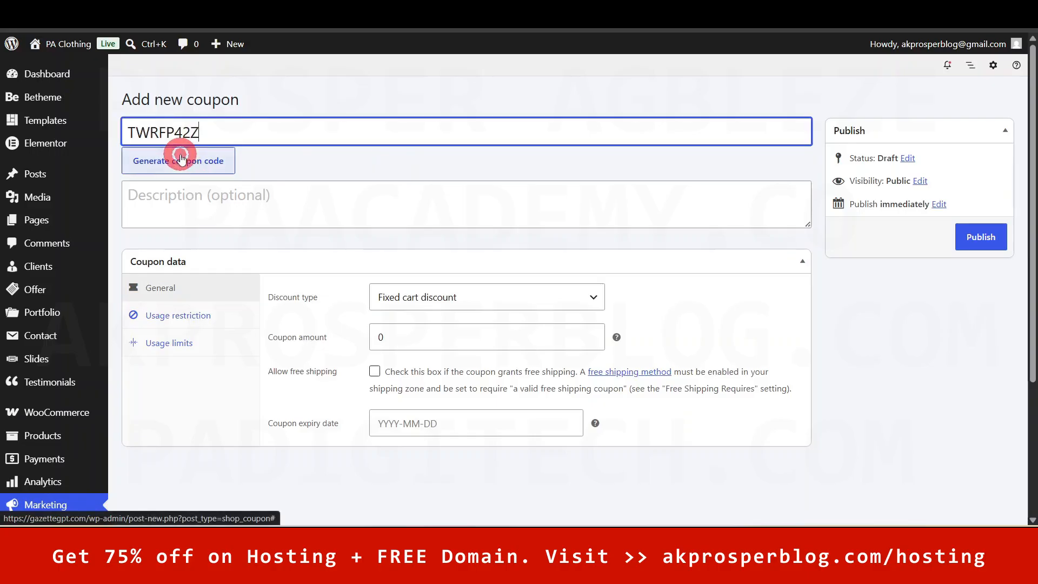
pyautogui.click(181, 158)
pyautogui.click(181, 158)
pyautogui.click(181, 158)
# - Replace the generated code with FirstTime, then change it to DRESSQUEEN
pyautogui.click(225, 132)
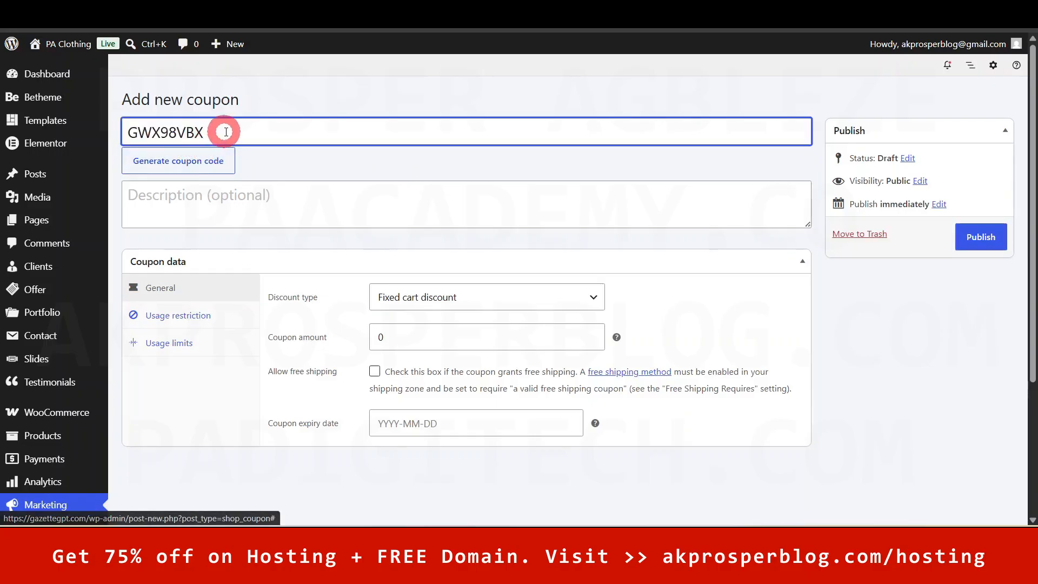
pyautogui.hotkey('ctrl', 'a')
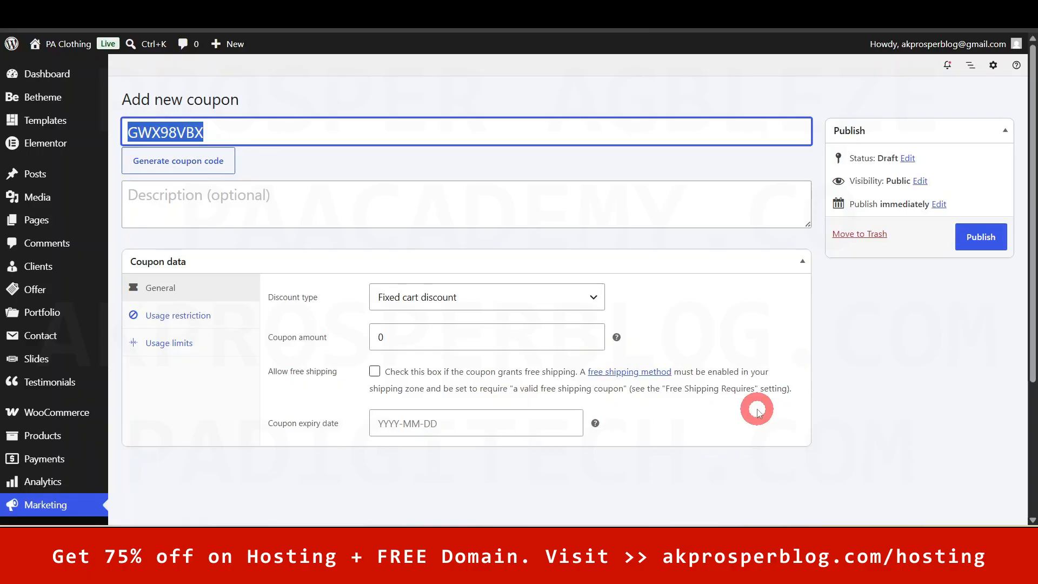
pyautogui.write('FirstTime')
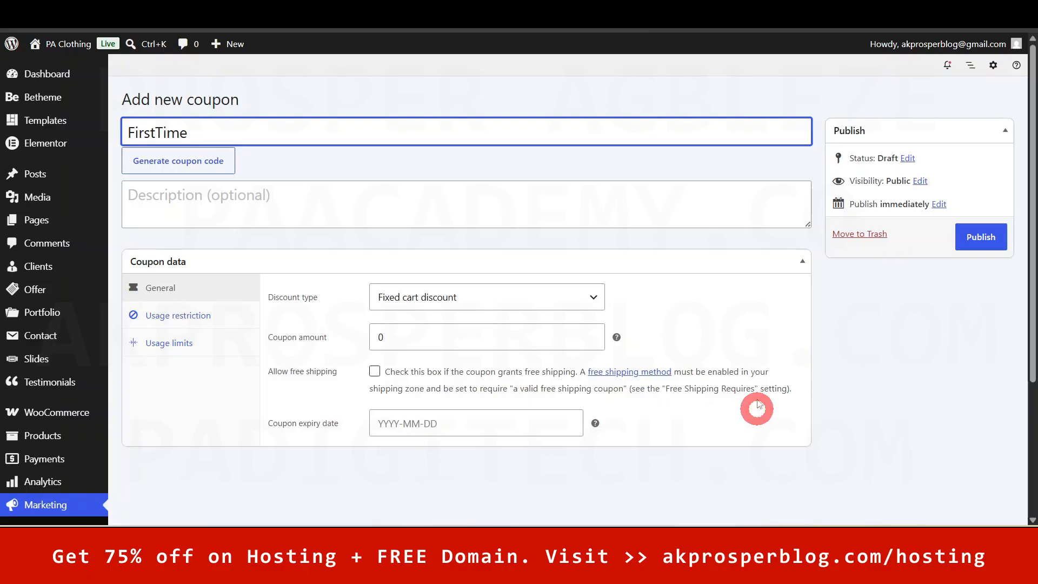
pyautogui.click(717, 242)
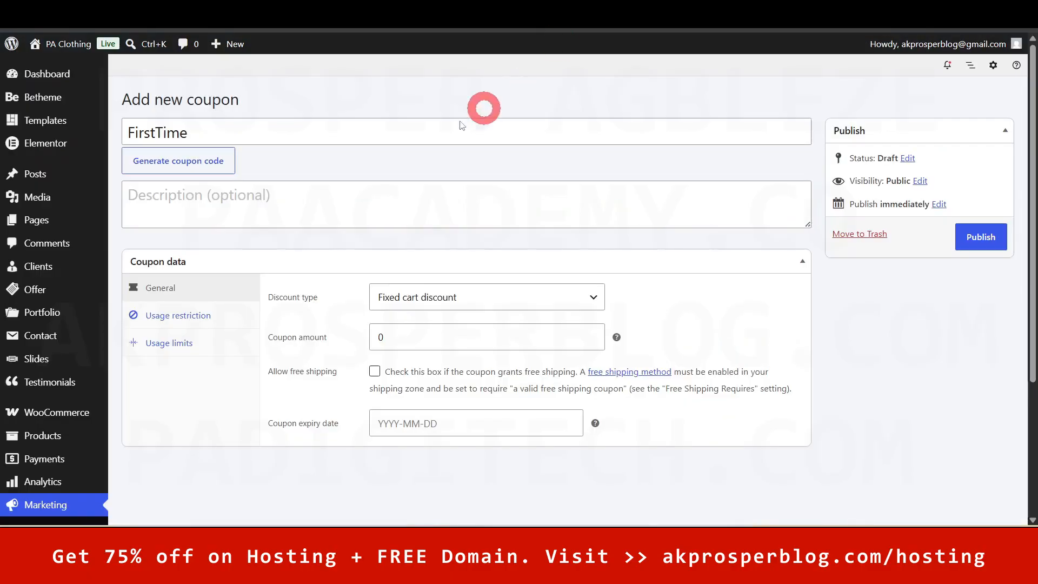
pyautogui.click(292, 136)
pyautogui.hotkey('ctrl', 'a')
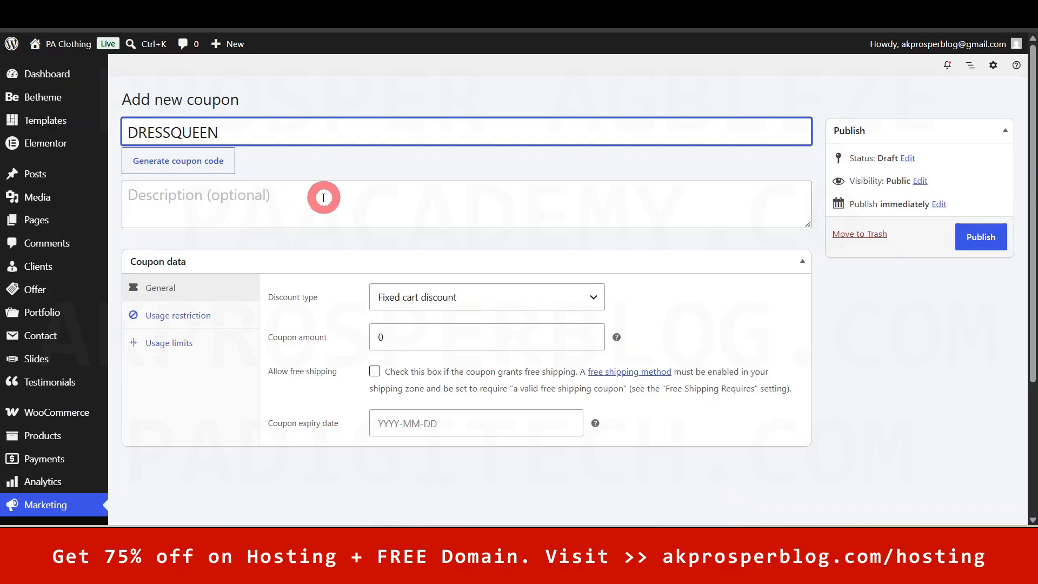
pyautogui.click(879, 347)
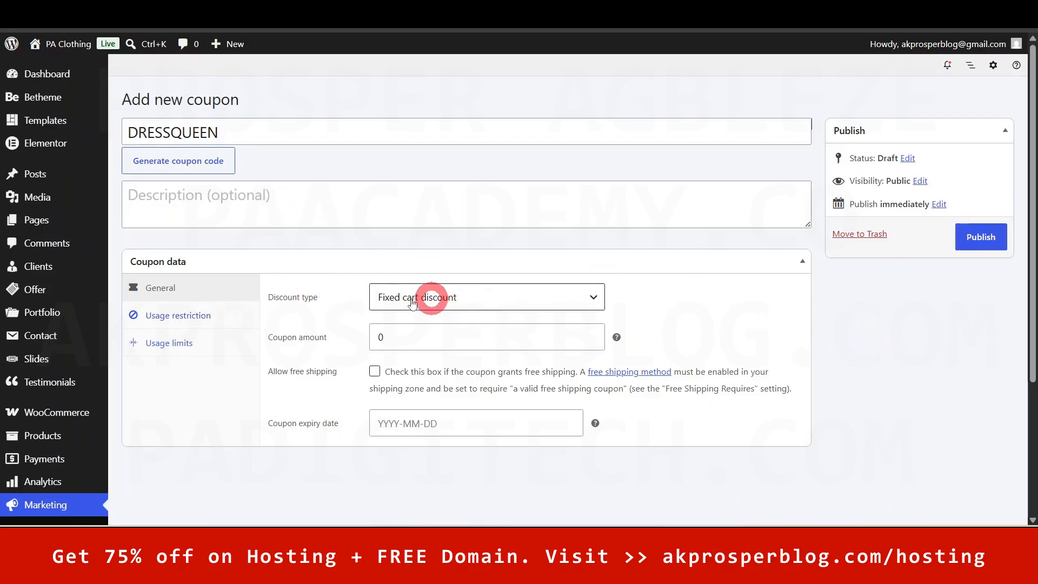
# - Choose Percentage discount, after briefly trying Fixed product discount, and enter 10 as the coupon amount
pyautogui.click(570, 300)
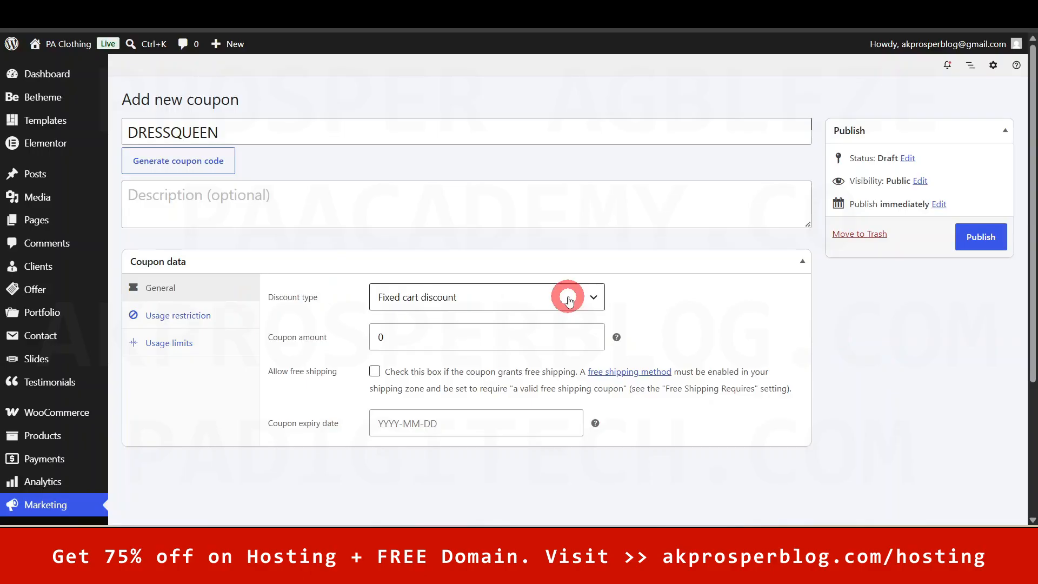
pyautogui.click(541, 317)
pyautogui.click(532, 296)
pyautogui.click(510, 351)
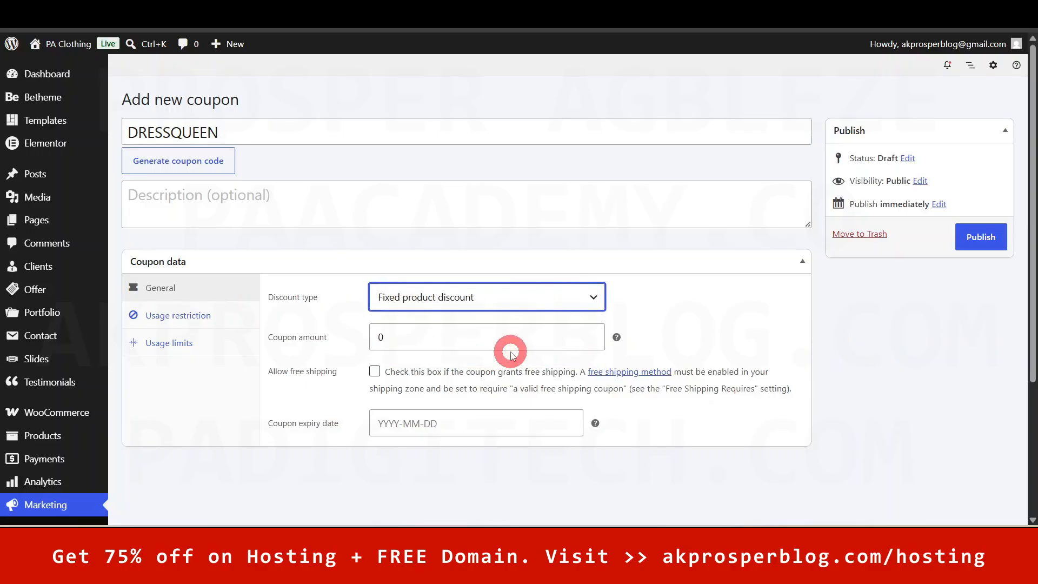
pyautogui.click(584, 297)
pyautogui.click(524, 322)
pyautogui.click(428, 336)
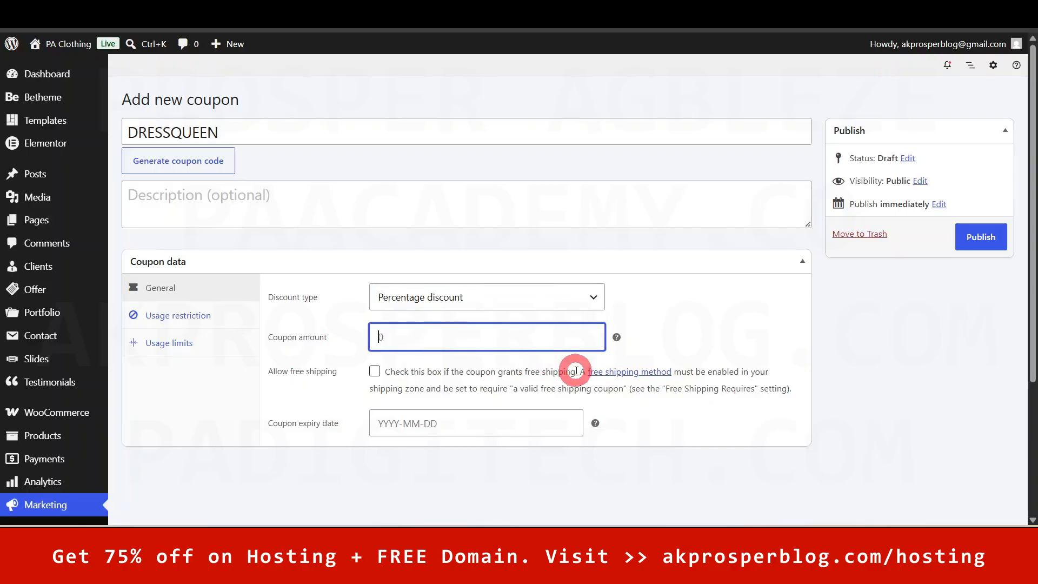
pyautogui.click(684, 315)
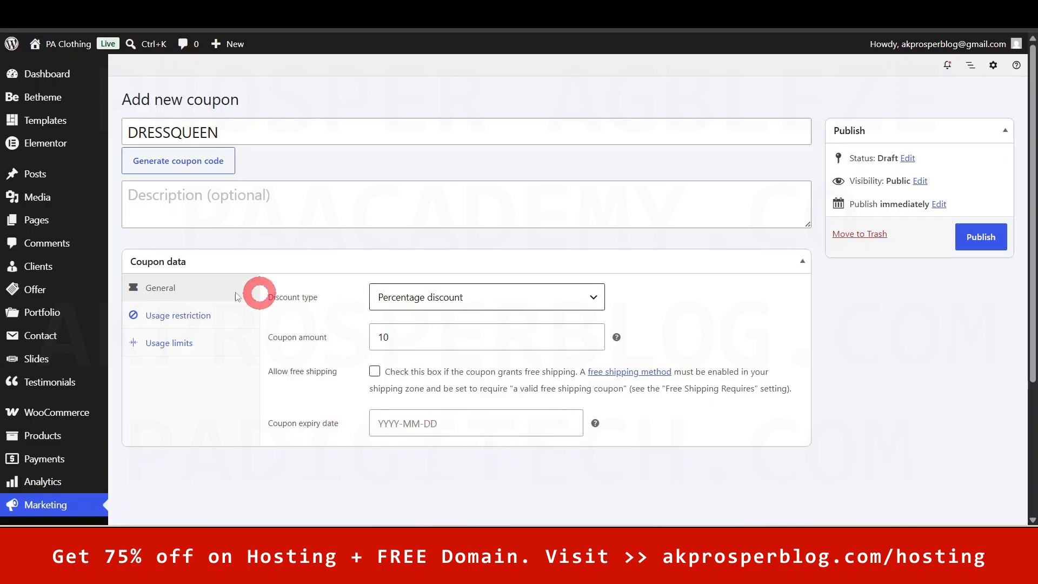
# - Show the Usage restriction tab and scroll through its spend, product, category, email and brand fields
pyautogui.click(191, 318)
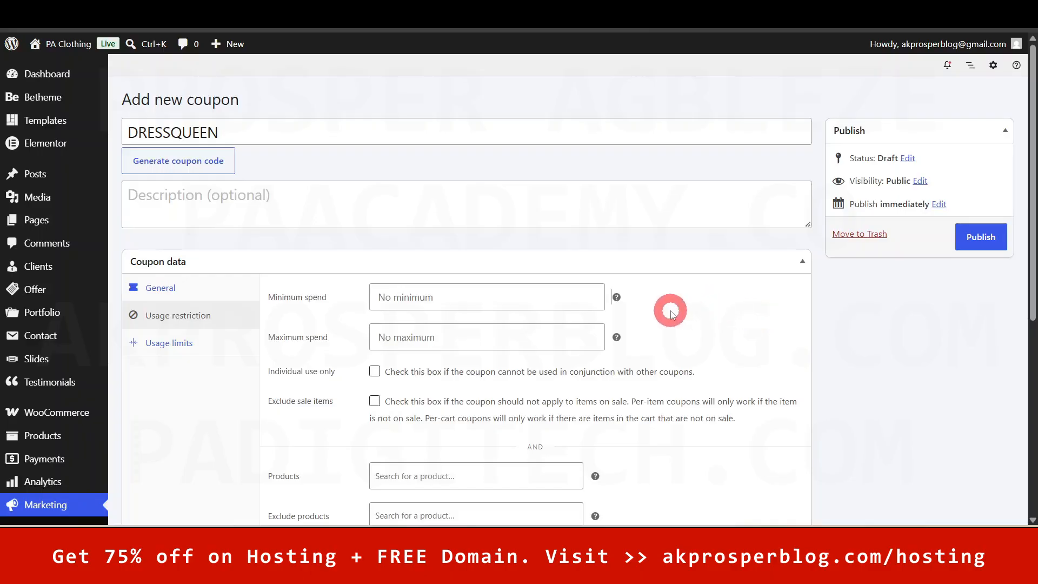
pyautogui.moveTo(1030, 132); pyautogui.dragTo(1030, 178)
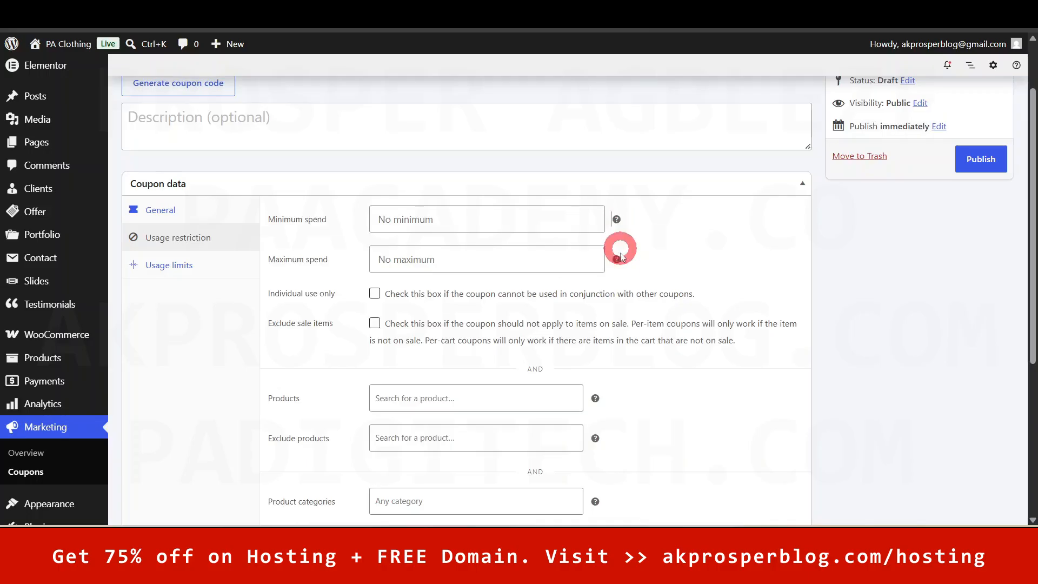
pyautogui.moveTo(615, 262)
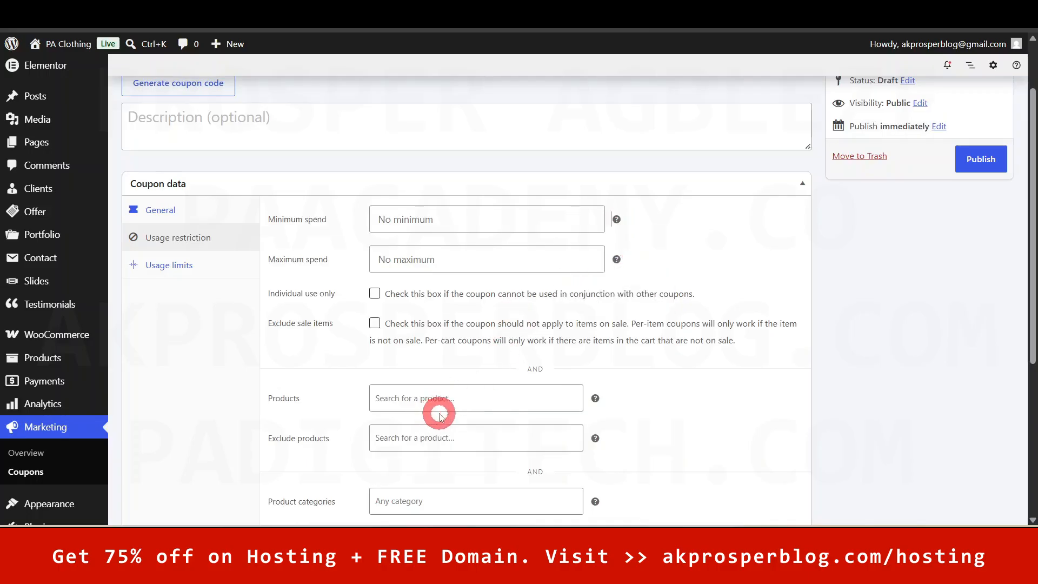
pyautogui.scroll(-3, 1029, 325)
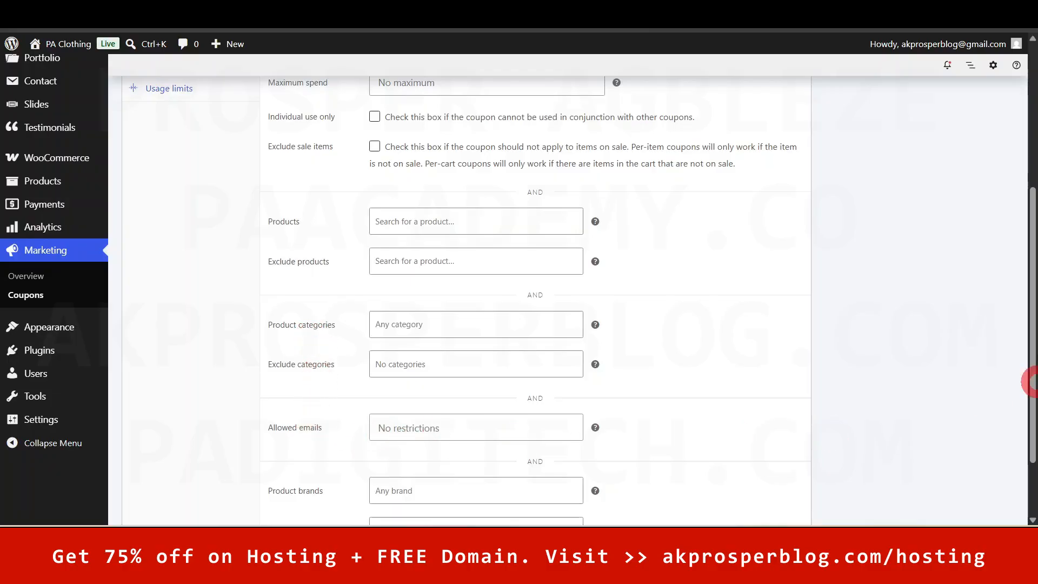
pyautogui.moveTo(1032, 300); pyautogui.dragTo(1032, 359)
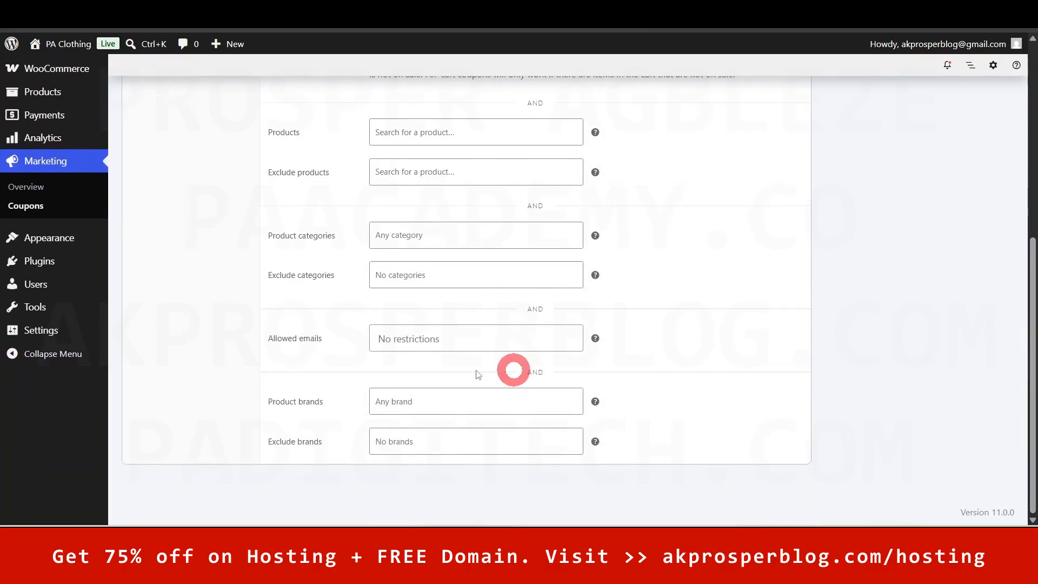
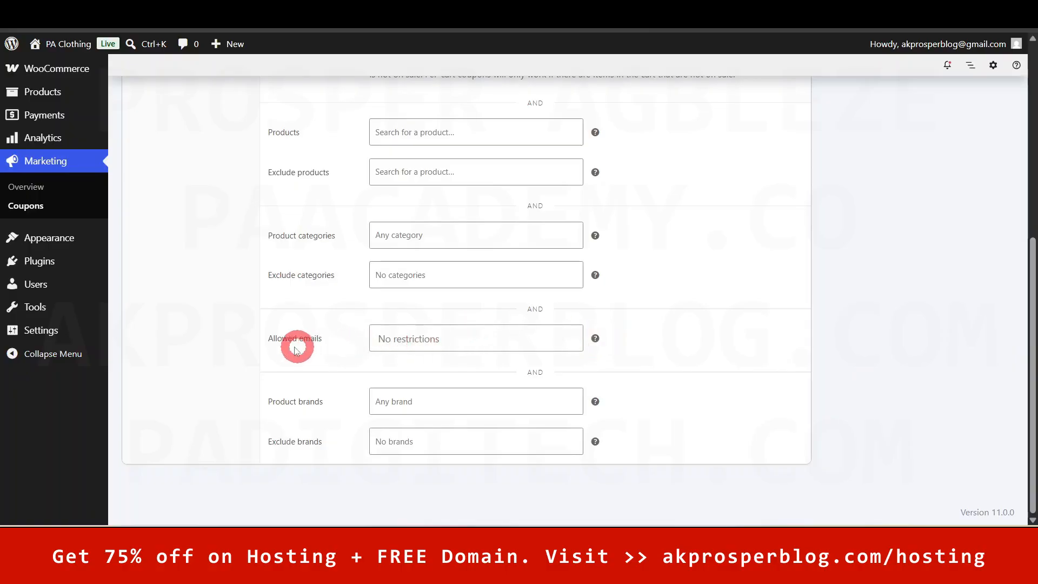
# - Scroll back to the top of the DRESSQUEEN coupon and show its Usage limits tab
pyautogui.click(458, 339)
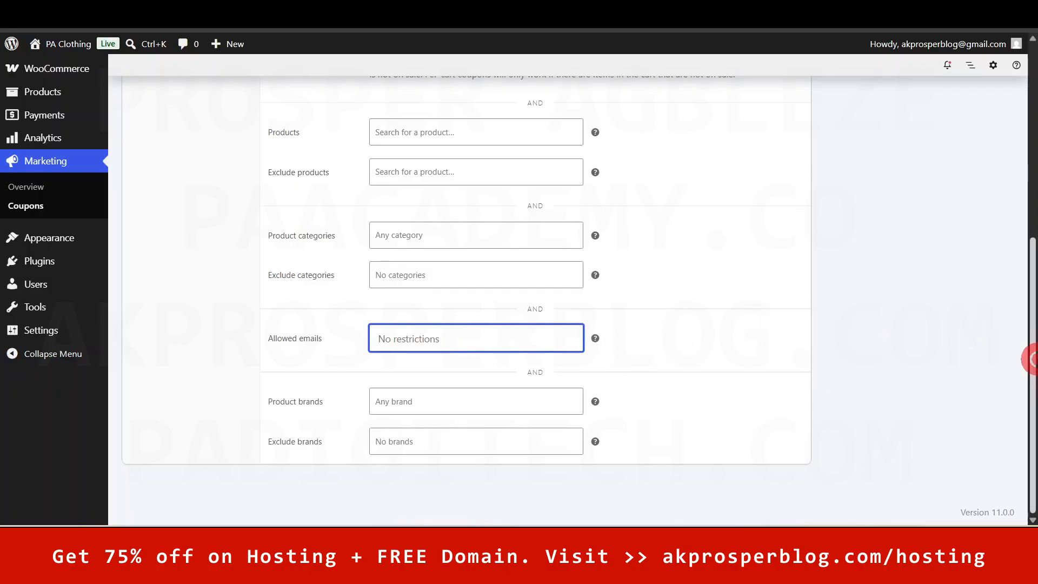
pyautogui.moveTo(1030, 358); pyautogui.dragTo(1030, 162)
pyautogui.click(183, 352)
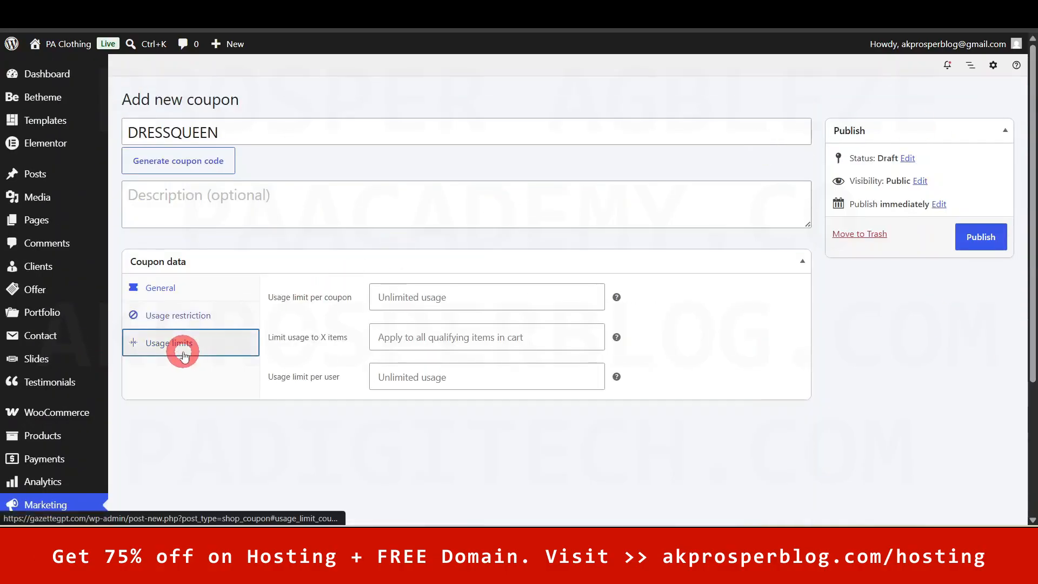
# - Leave the per-coupon, items and per-user usage limits empty so they stay unlimited
pyautogui.click(439, 298)
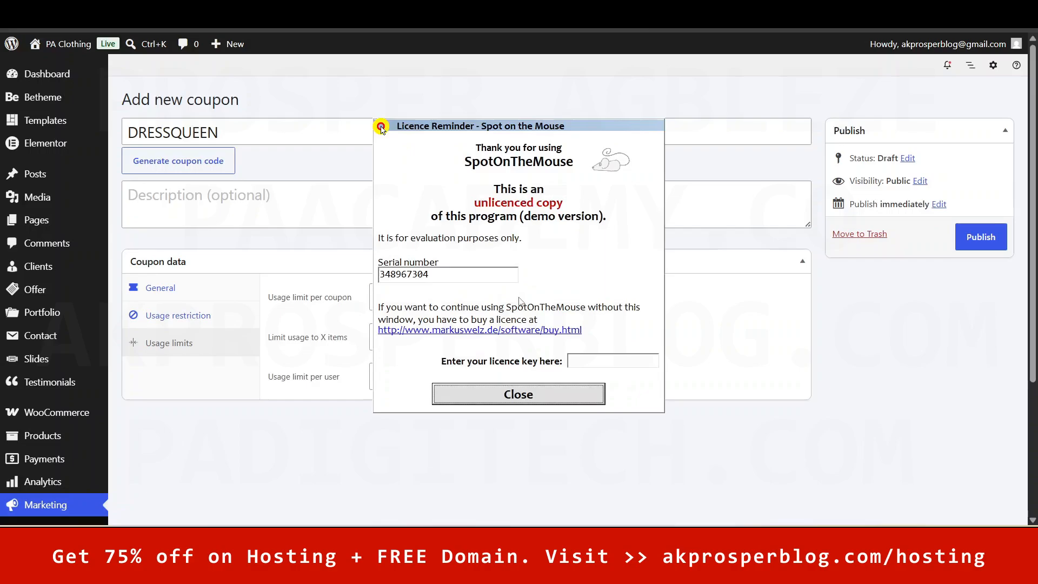
pyautogui.click(529, 397)
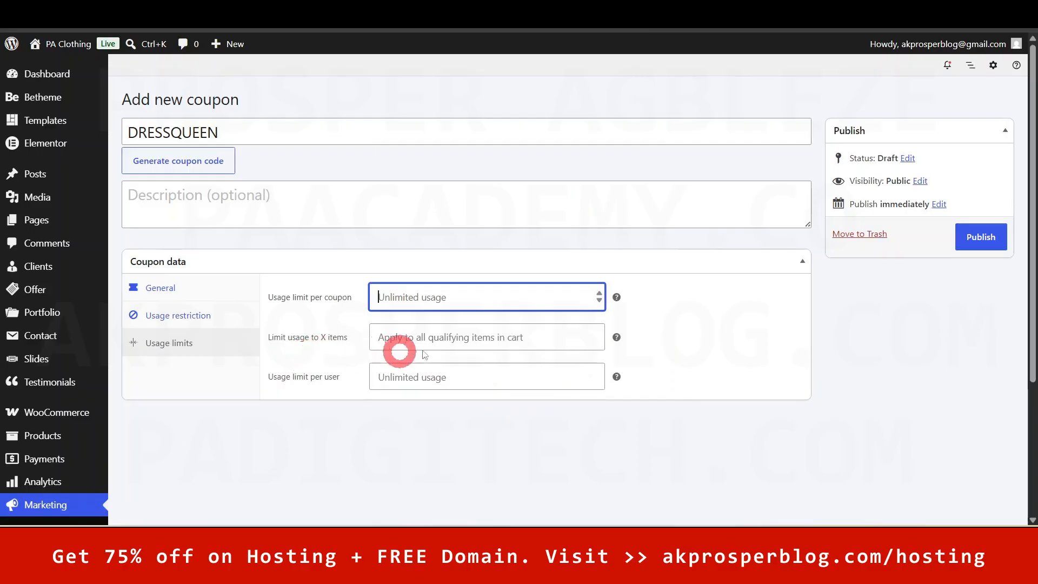
pyautogui.click(529, 335)
pyautogui.click(697, 327)
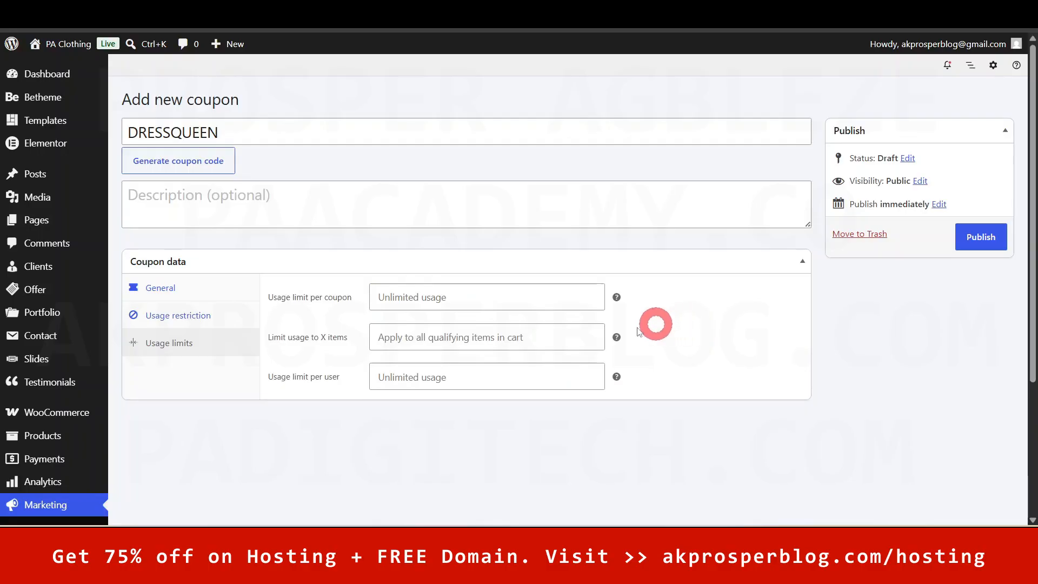
pyautogui.click(486, 382)
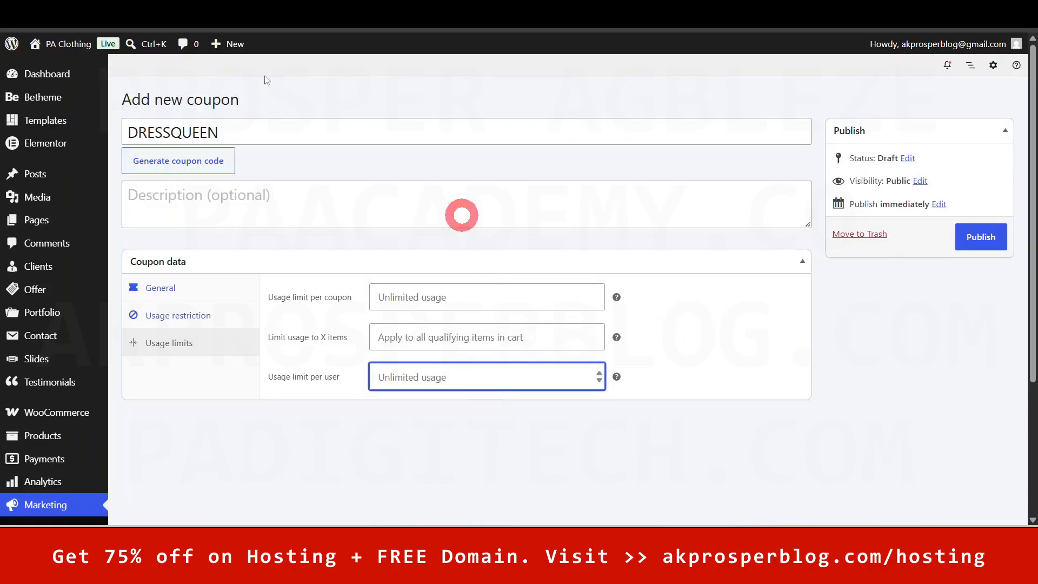
# - Publish the DRESSQUEEN coupon and go to the admin Dashboard
pyautogui.click(1001, 237)
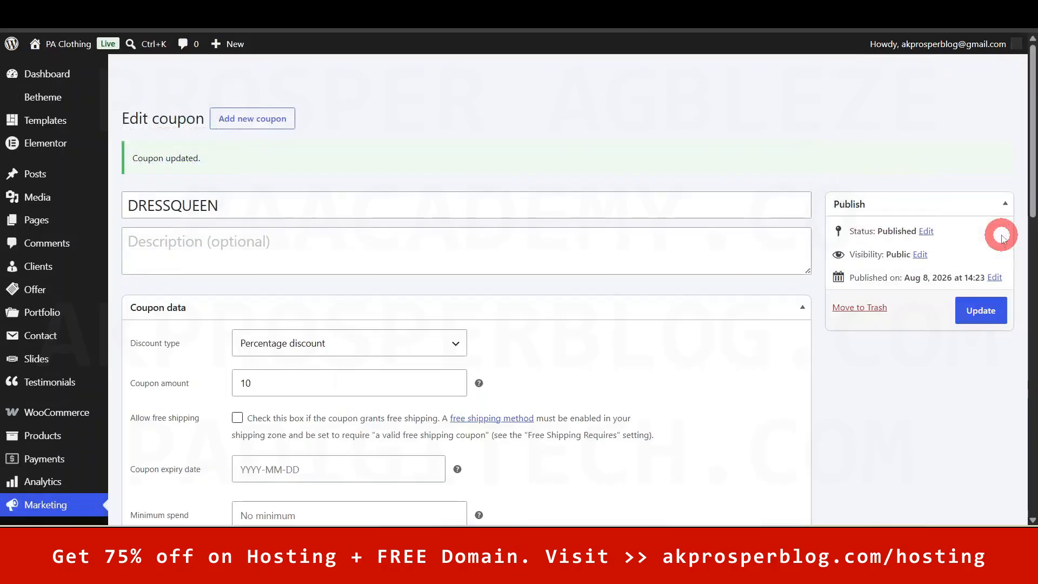
pyautogui.moveTo(1033, 214); pyautogui.dragTo(1034, 173)
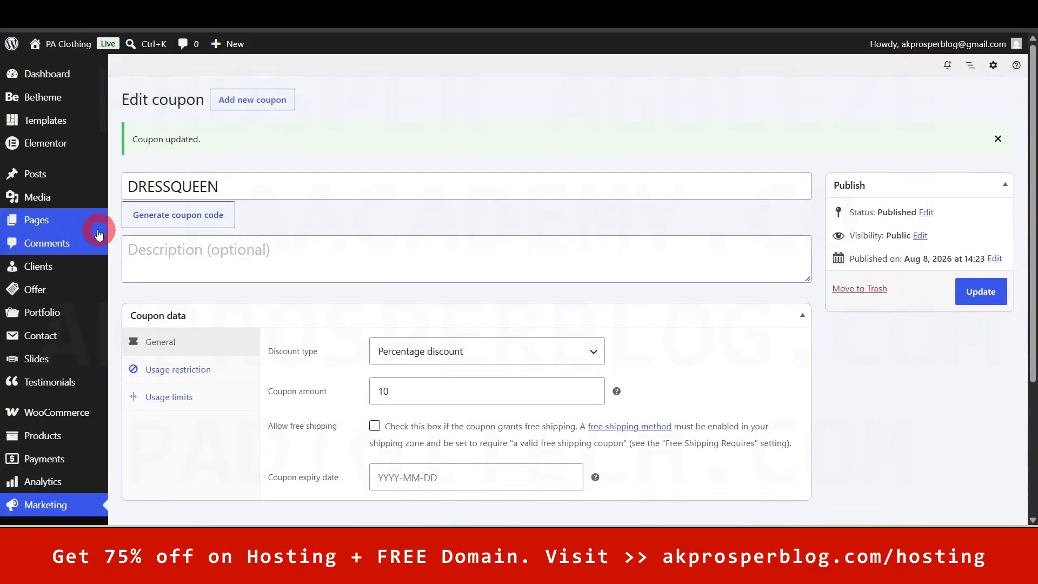
pyautogui.click(42, 75)
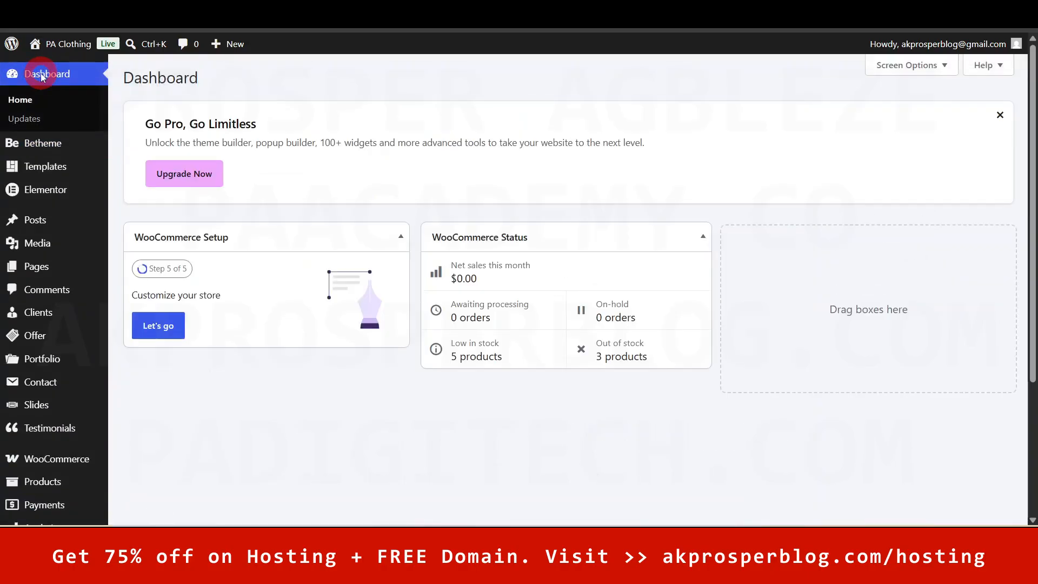
# - Browse the PA Clothing storefront home page after dismissing the newsletter signup popup
pyautogui.click(627, 12)
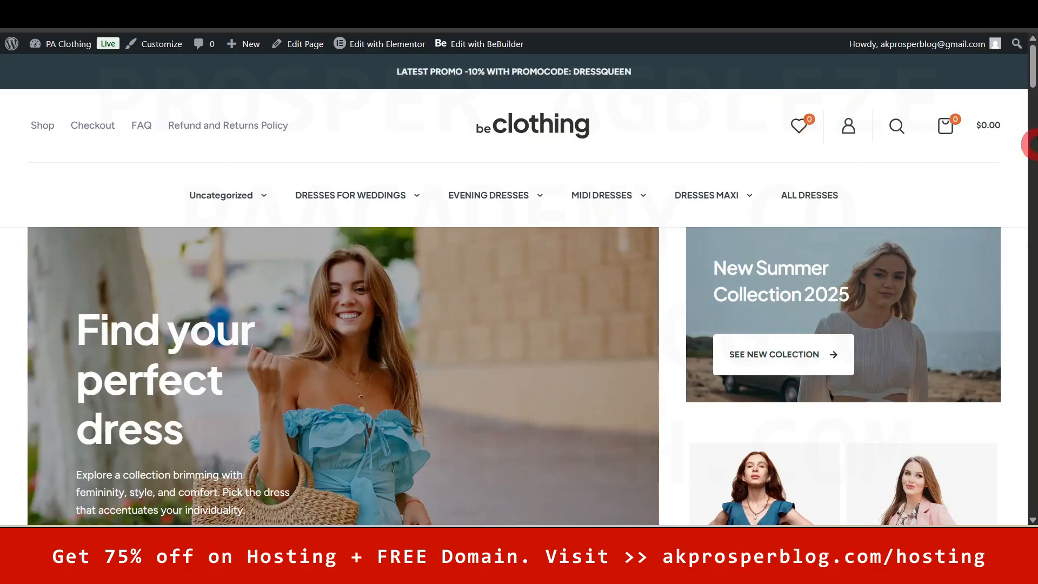
pyautogui.moveTo(1034, 76); pyautogui.dragTo(1033, 89)
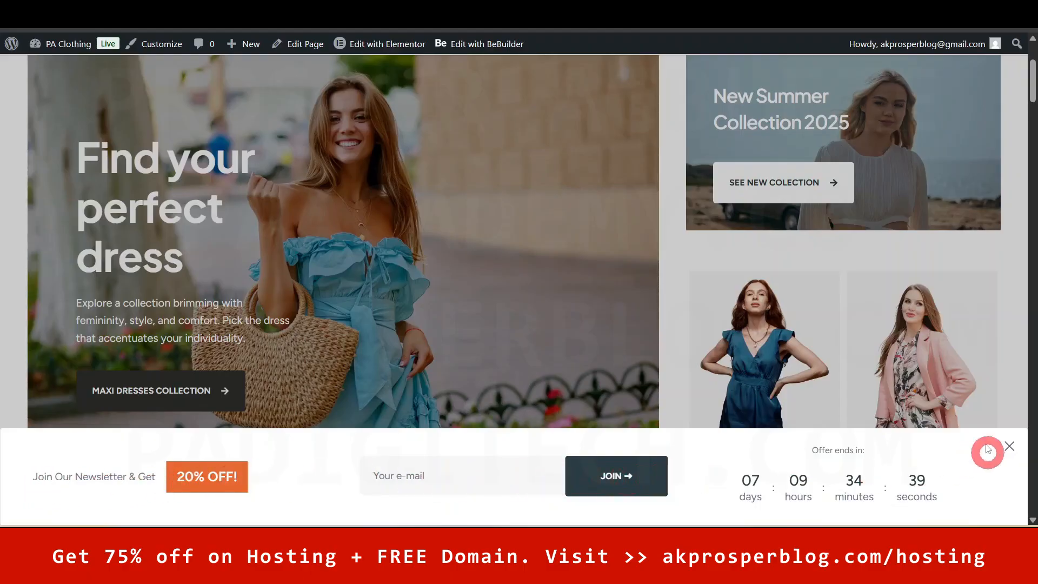
pyautogui.click(1018, 313)
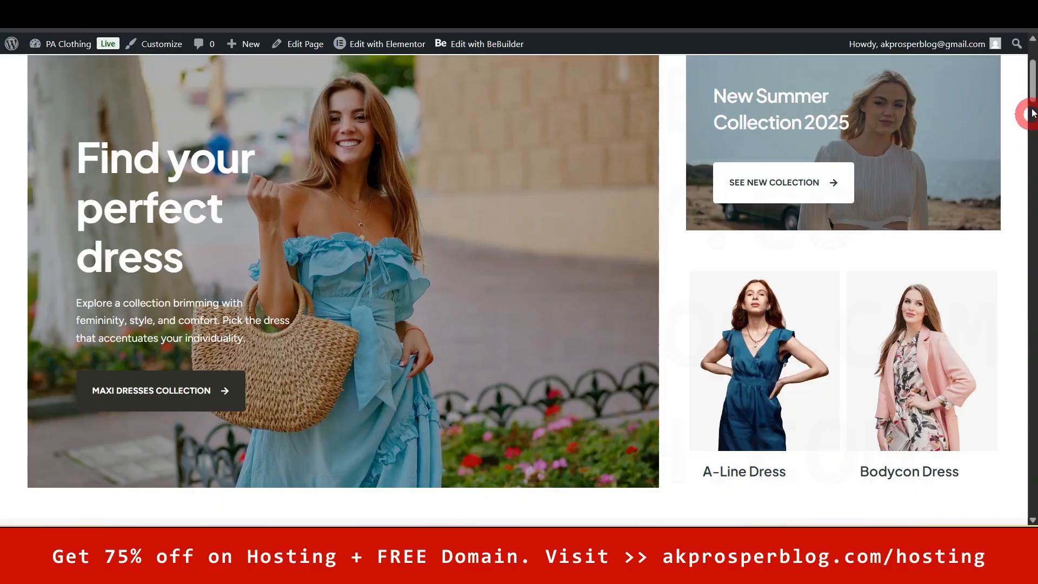
pyautogui.moveTo(1032, 91); pyautogui.dragTo(1034, 74)
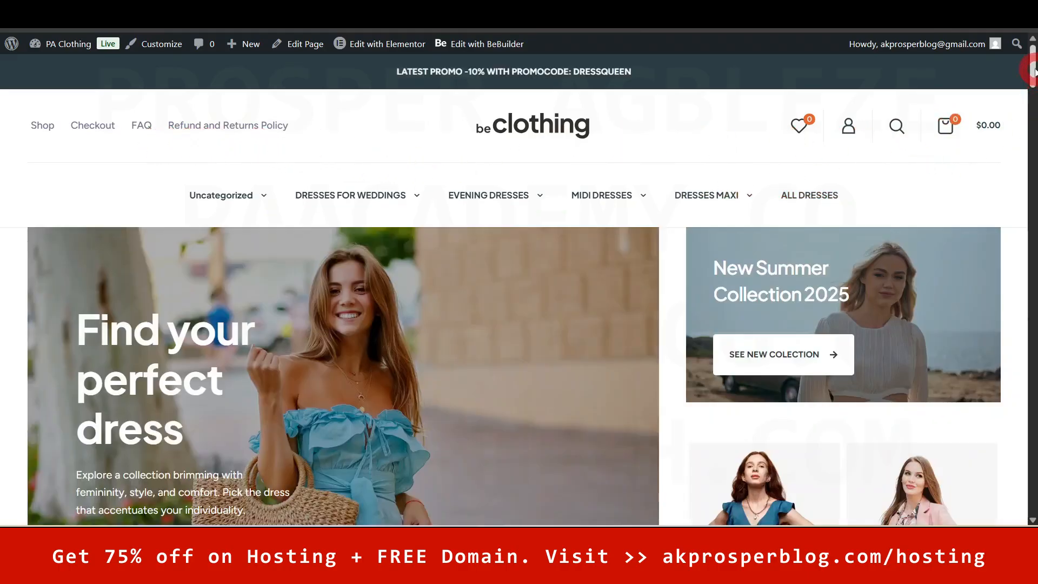
pyautogui.moveTo(1032, 73); pyautogui.dragTo(1031, 127)
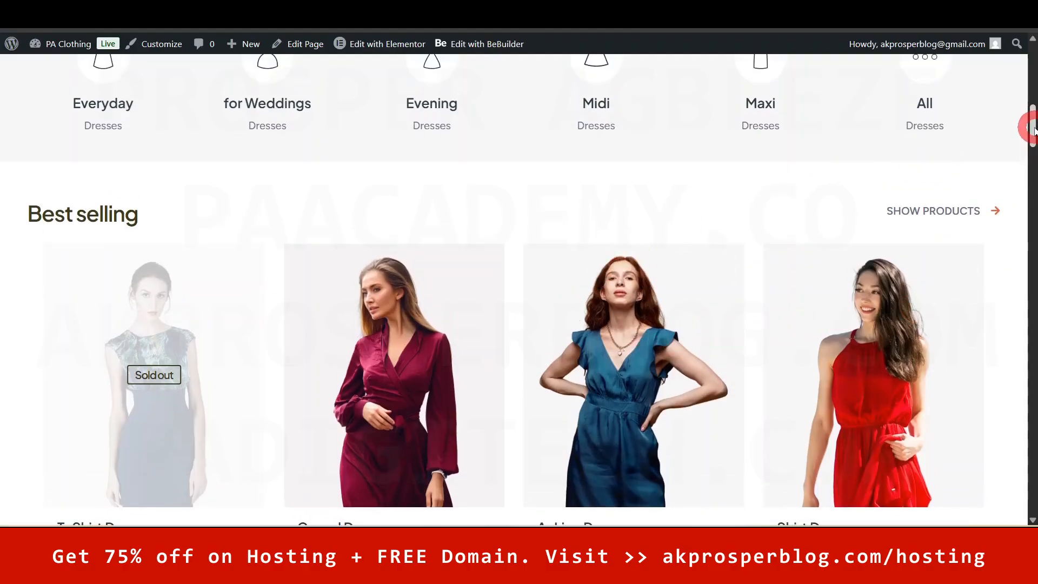
pyautogui.moveTo(1031, 130); pyautogui.dragTo(921, 190)
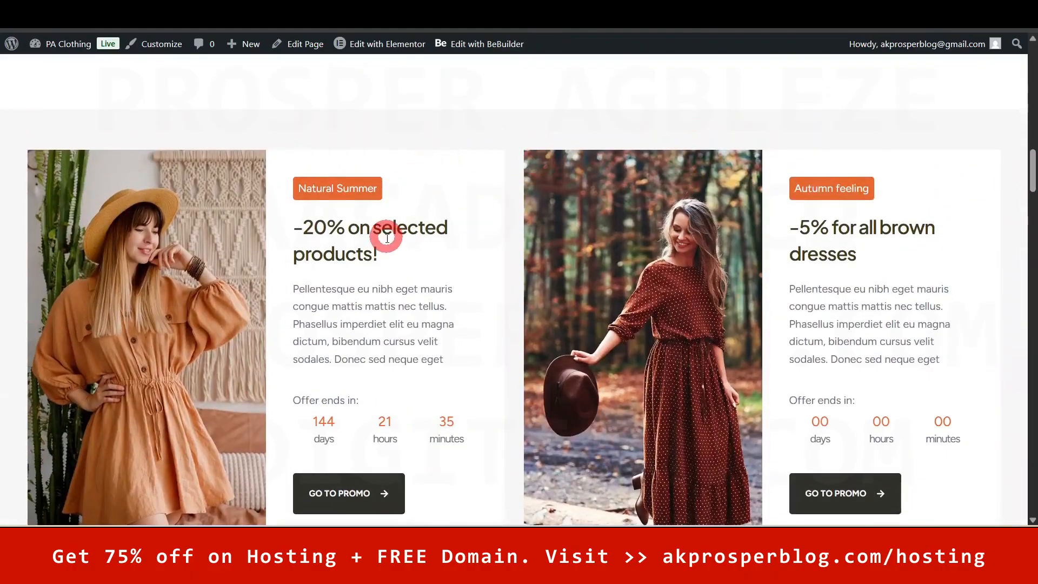
pyautogui.moveTo(1032, 162); pyautogui.dragTo(1032, 38)
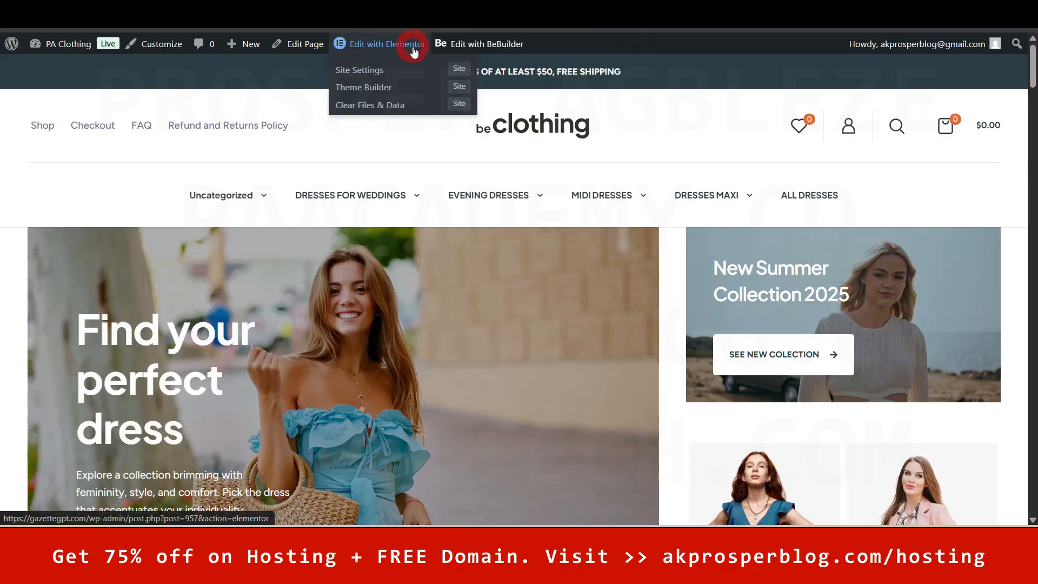
pyautogui.moveTo(395, 47)
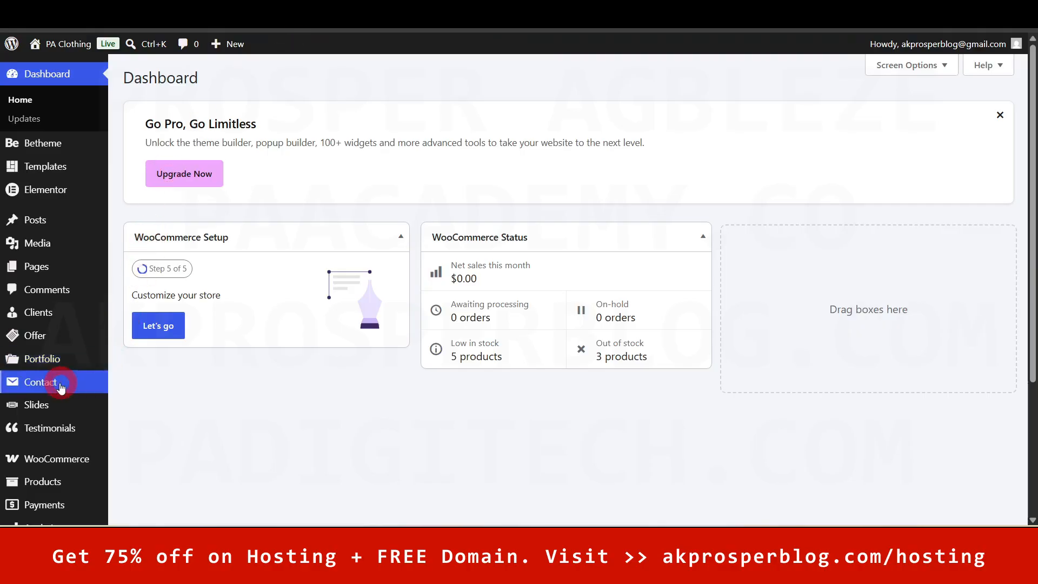
# - From All Pages, open the Home page's Edit with Elementor link in a new tab
pyautogui.moveTo(34, 273)
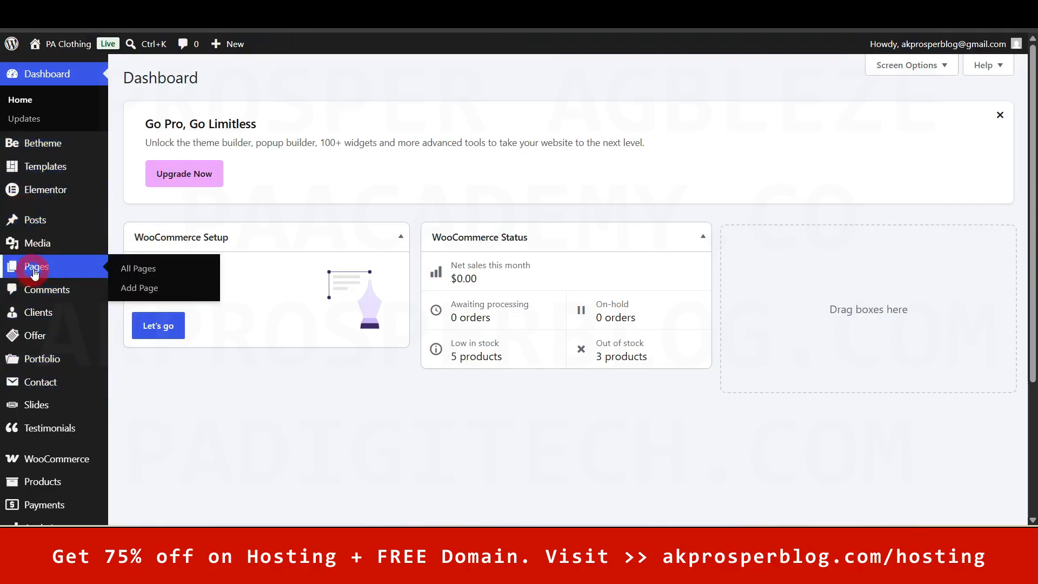
pyautogui.click(150, 265)
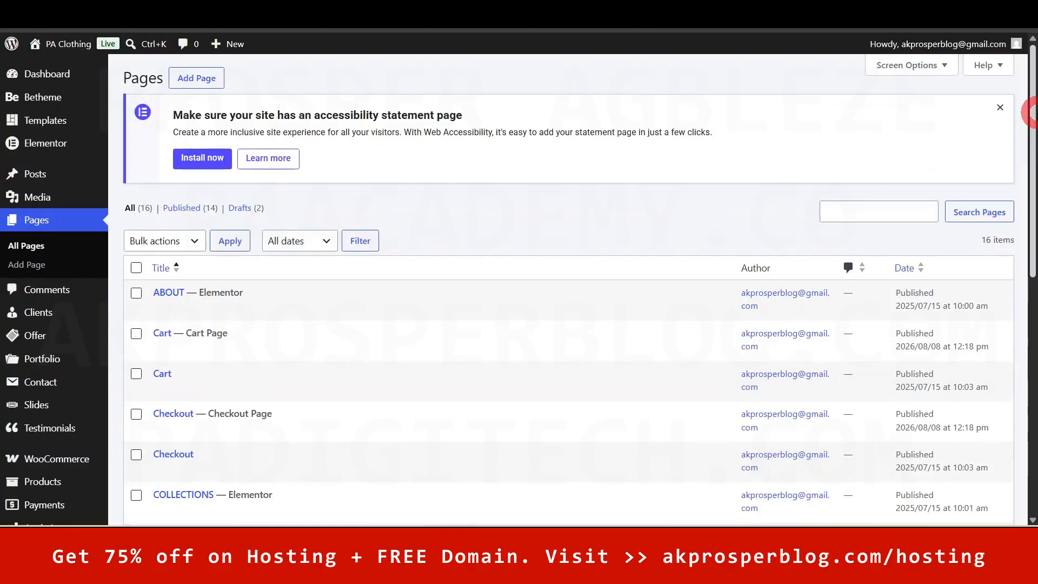
pyautogui.moveTo(1033, 112); pyautogui.dragTo(1033, 129)
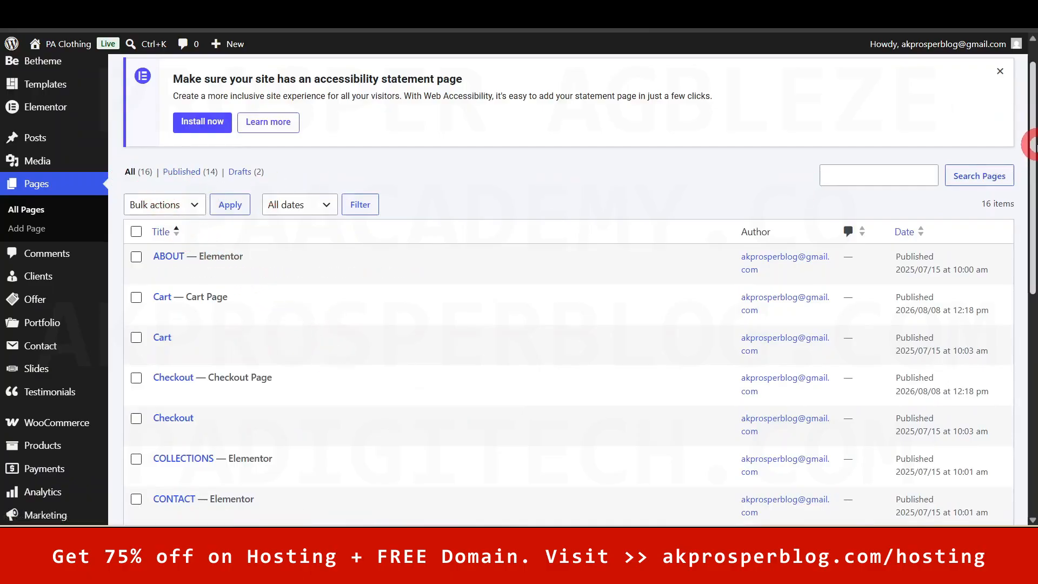
pyautogui.moveTo(1034, 135); pyautogui.dragTo(1029, 249)
pyautogui.click(168, 329)
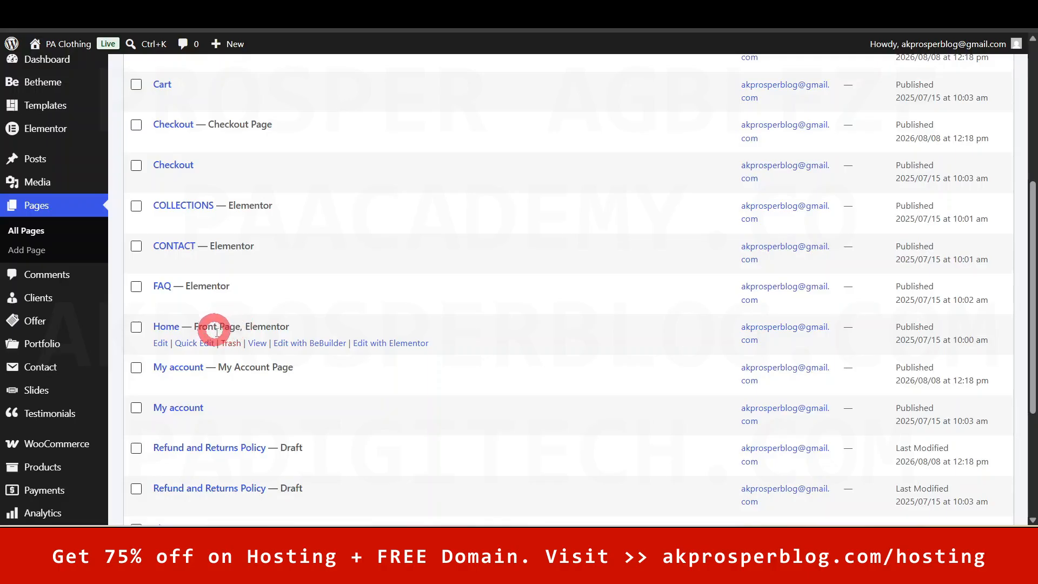
pyautogui.moveTo(287, 325); pyautogui.dragTo(253, 325)
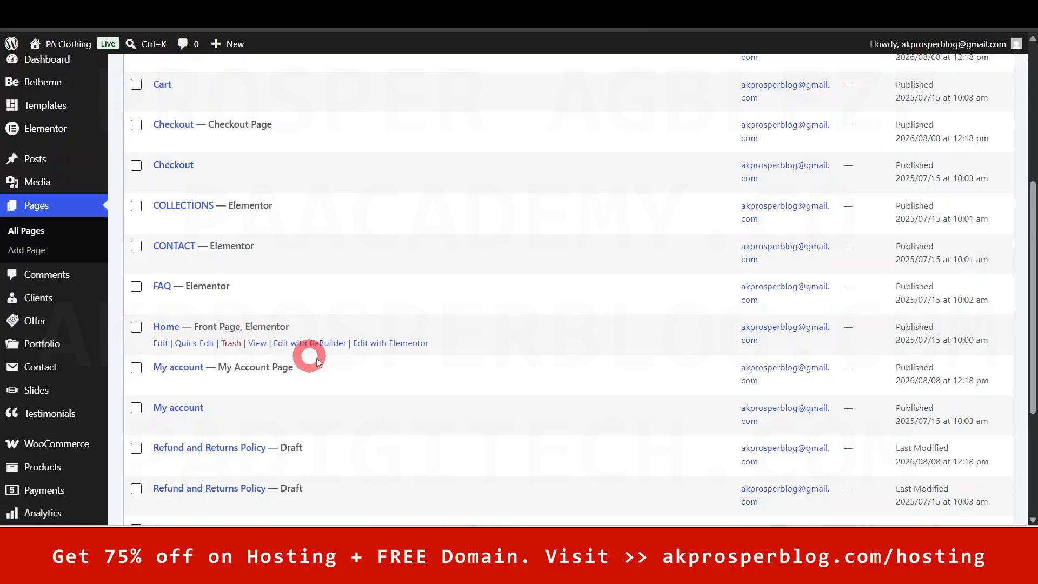
pyautogui.rightClick(388, 345)
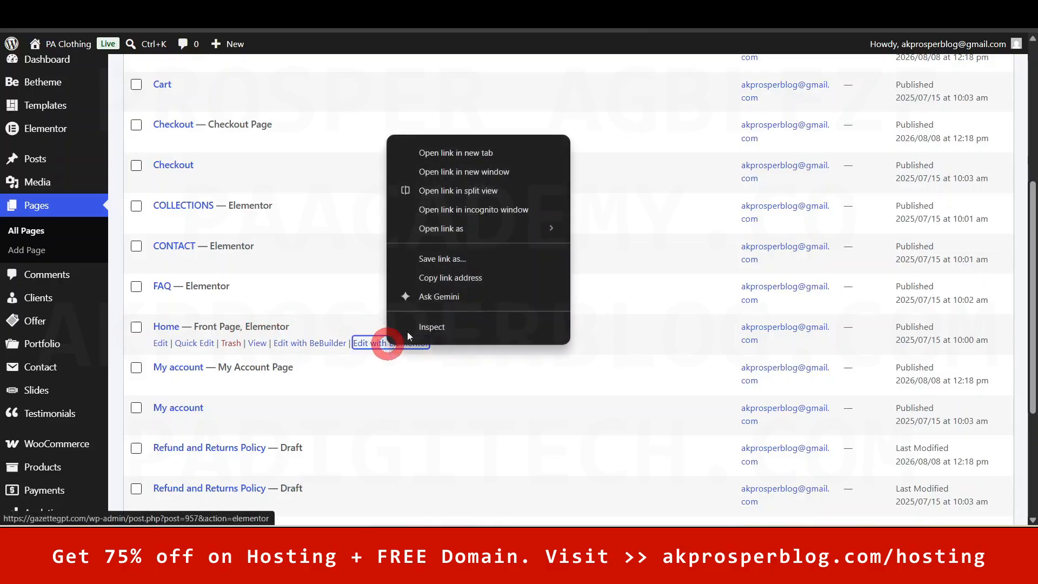
pyautogui.click(451, 152)
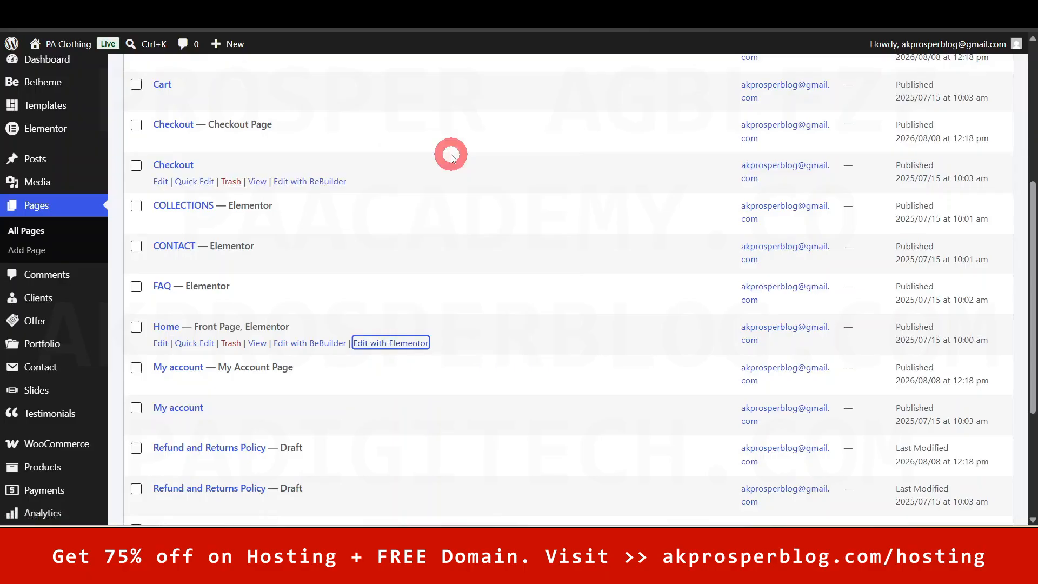
pyautogui.hotkey('ctrl', 'Tab')
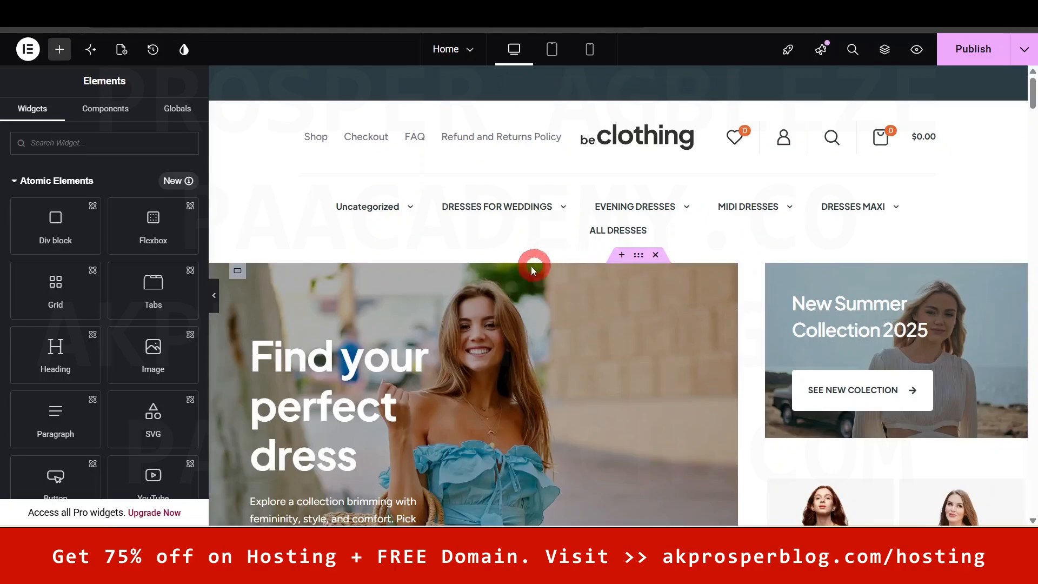
# - Open the Structure navigator and collapse its nested containers
pyautogui.scroll(-1, 603, 406)
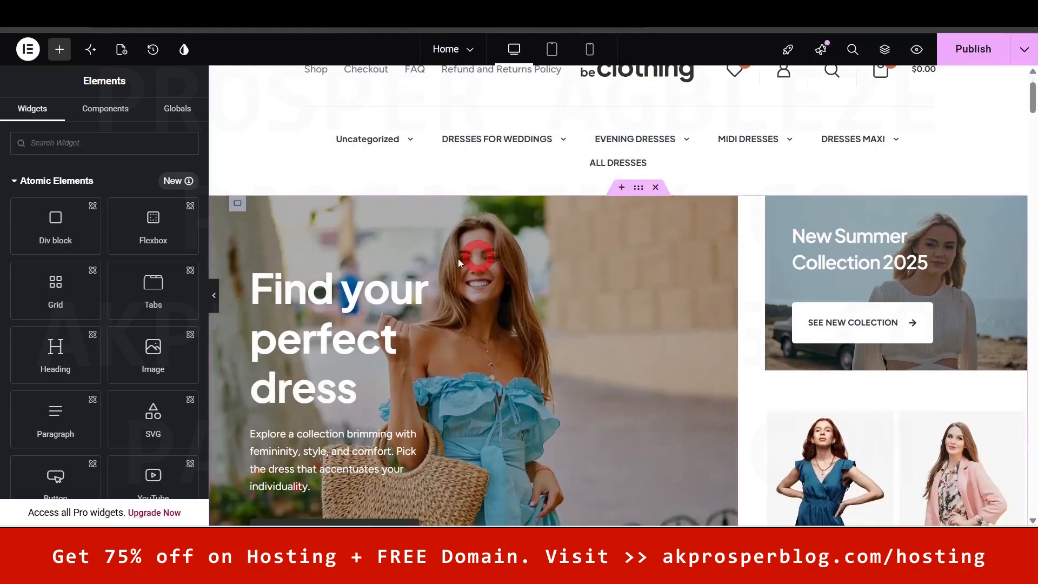
pyautogui.click(563, 397)
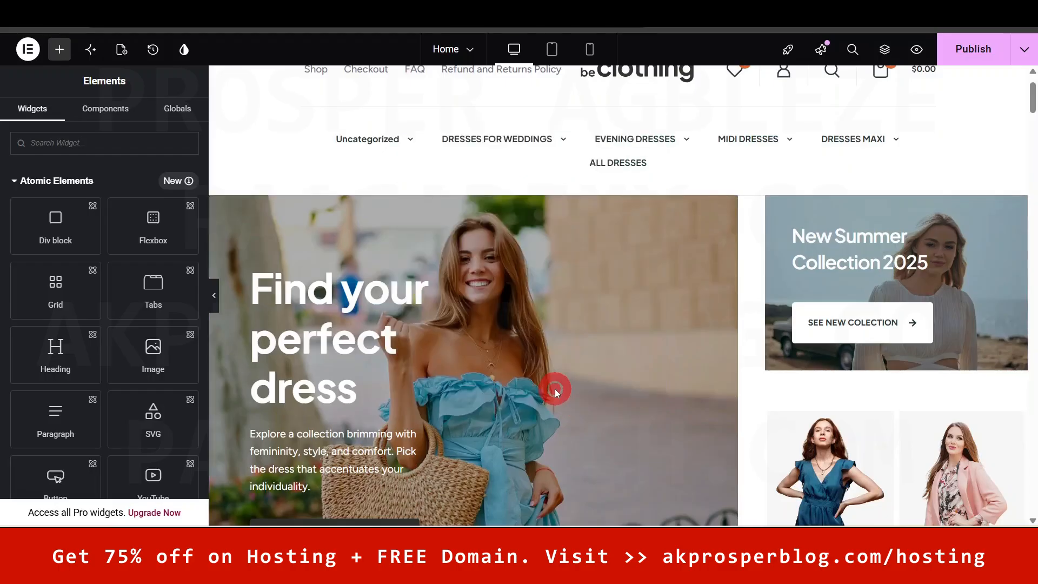
pyautogui.scroll(1, 682, 346)
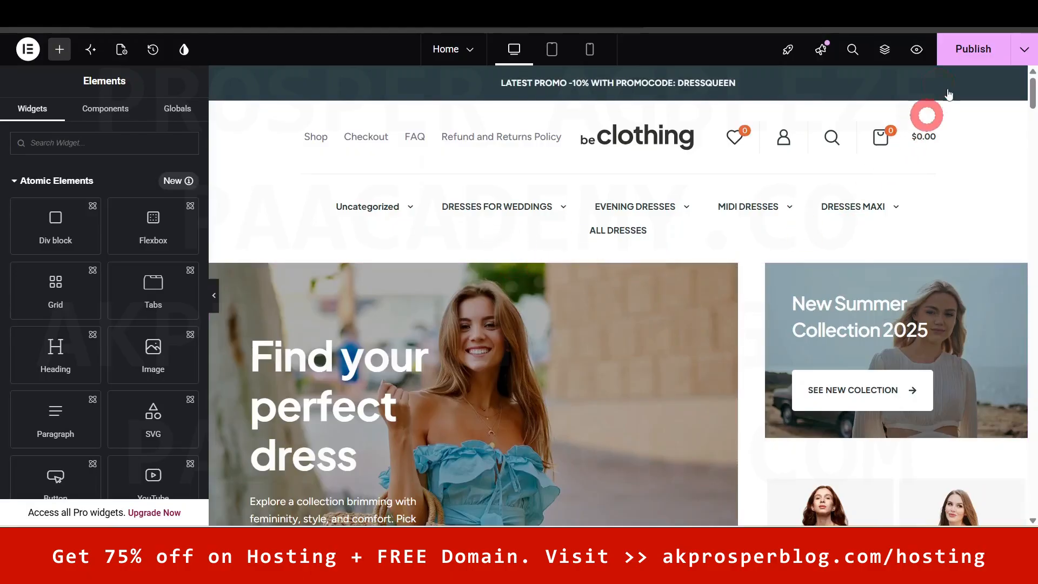
pyautogui.click(884, 50)
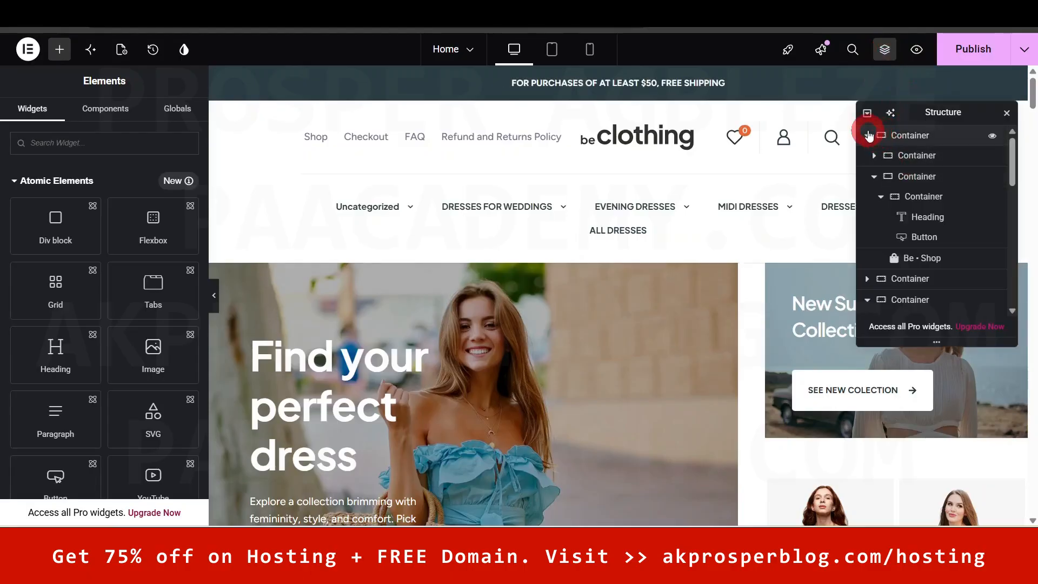
pyautogui.click(867, 135)
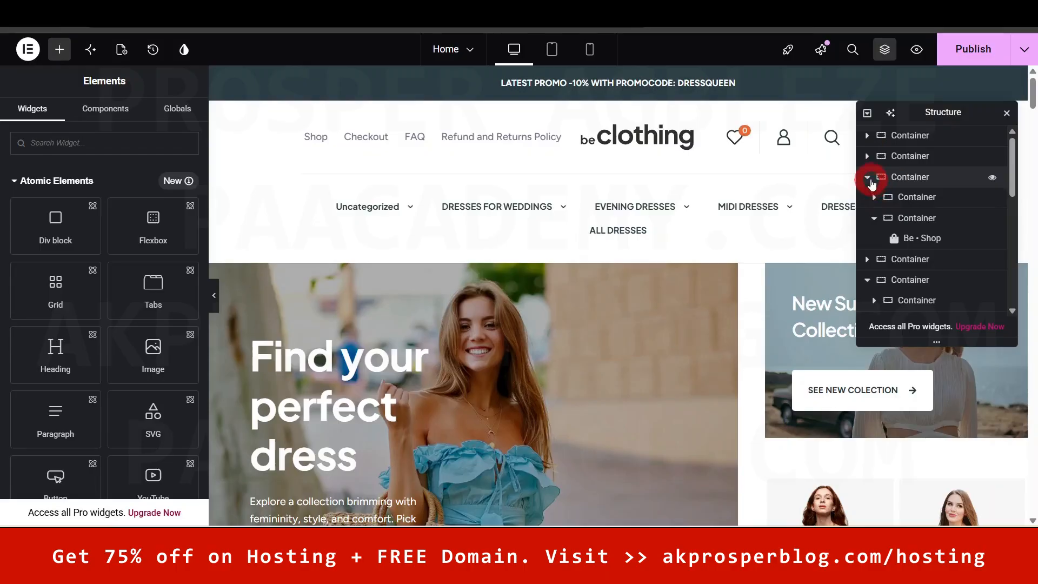
pyautogui.click(868, 178)
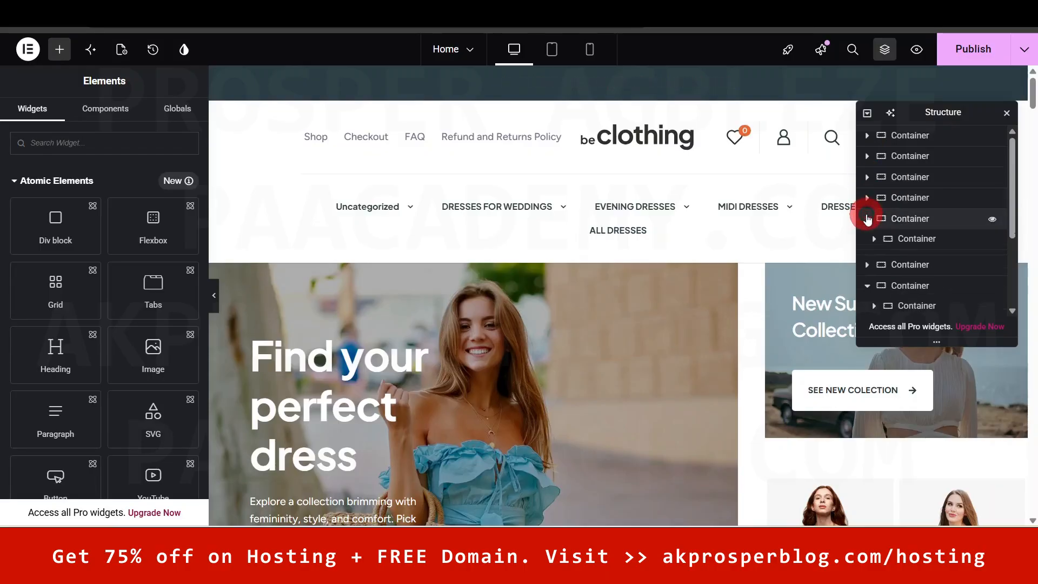
pyautogui.click(866, 217)
pyautogui.click(868, 261)
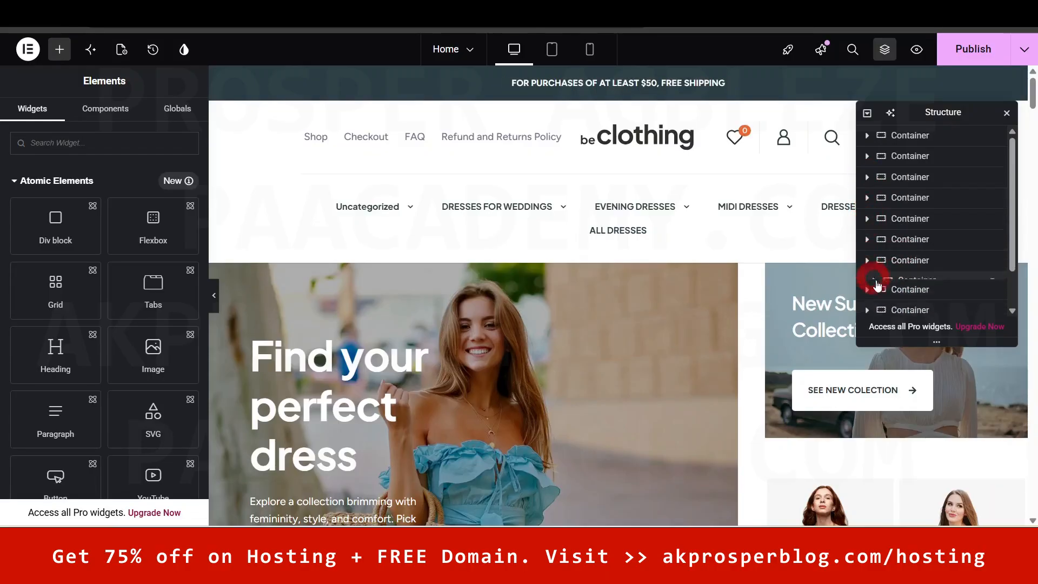
pyautogui.moveTo(949, 112); pyautogui.dragTo(871, 198)
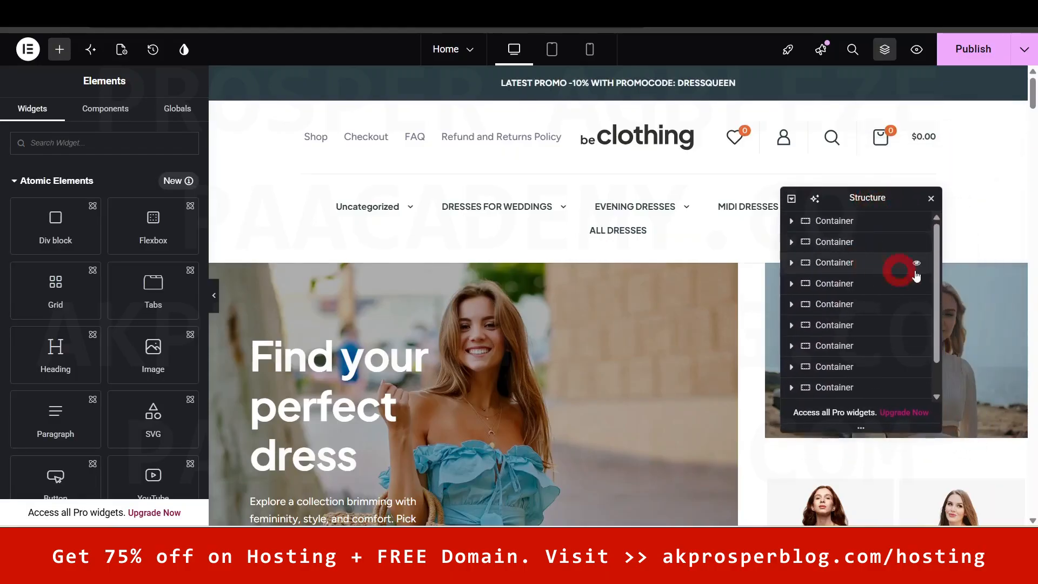
# - Expand the hero Container, select the 'Find your perfect dress' heading and close the Structure panel
pyautogui.click(846, 222)
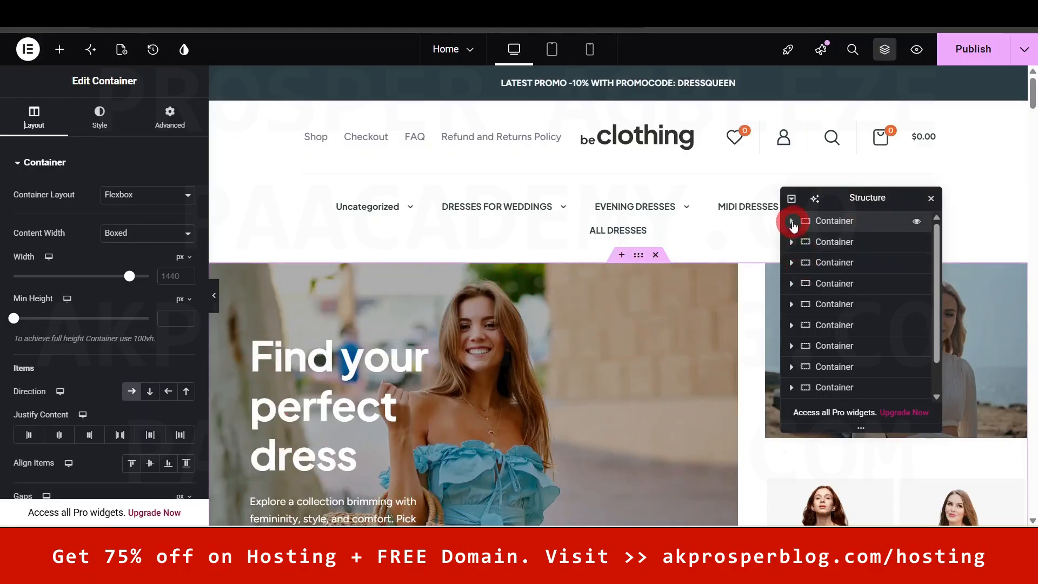
pyautogui.click(792, 222)
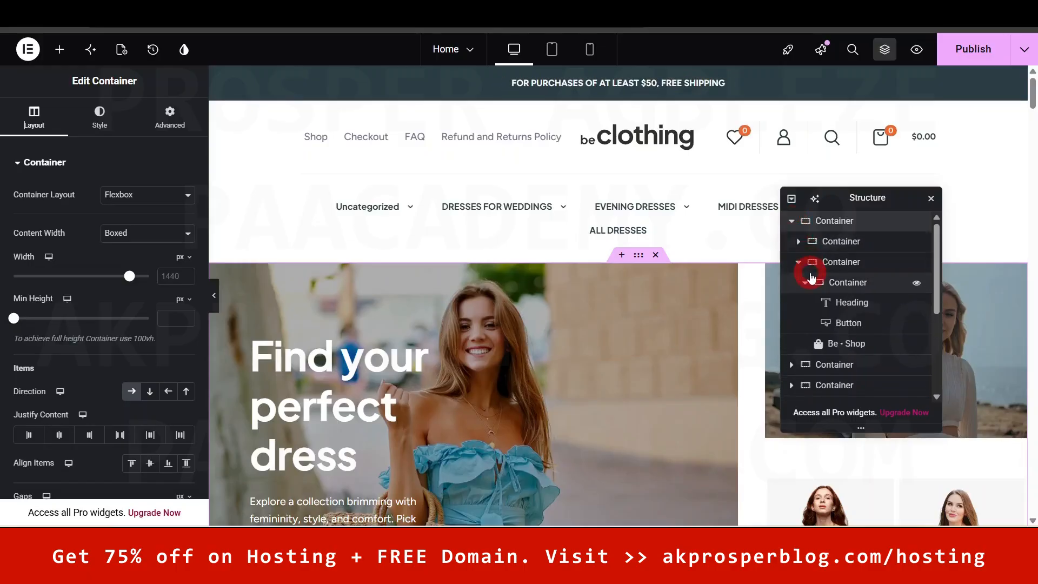
pyautogui.click(311, 411)
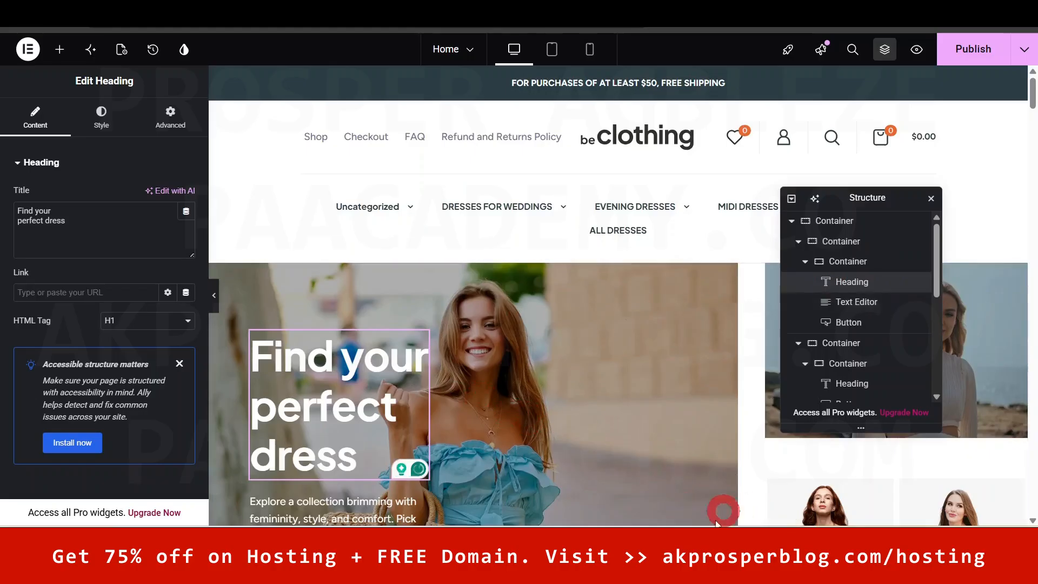
pyautogui.moveTo(866, 197); pyautogui.dragTo(795, 233)
pyautogui.click(918, 236)
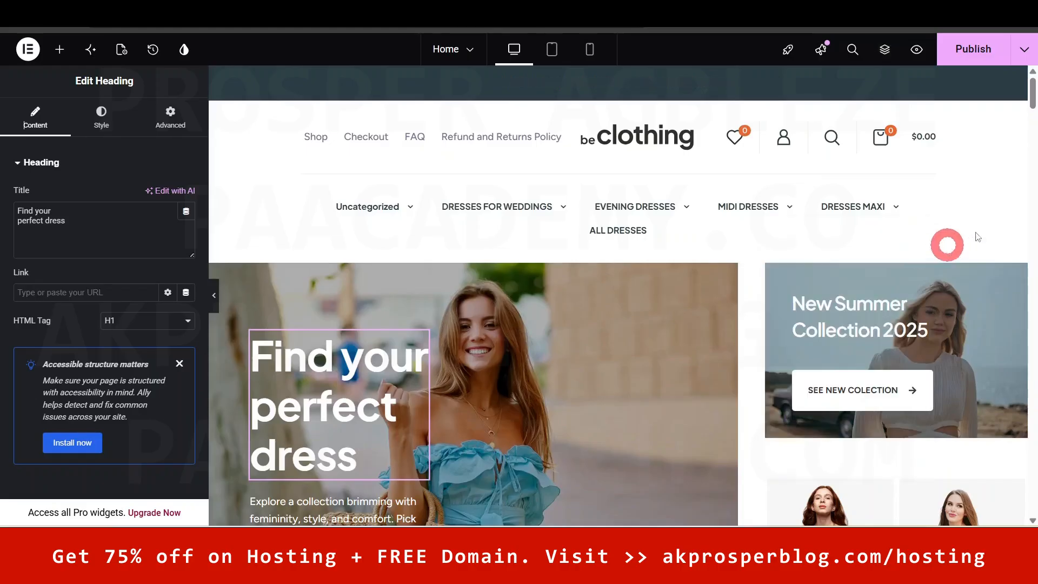
pyautogui.click(884, 51)
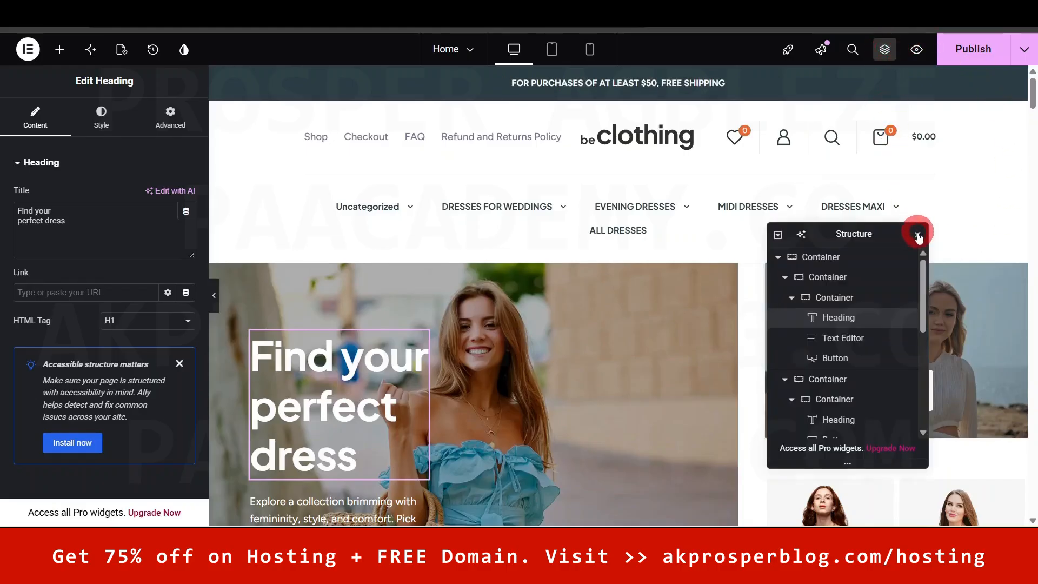
pyautogui.click(918, 235)
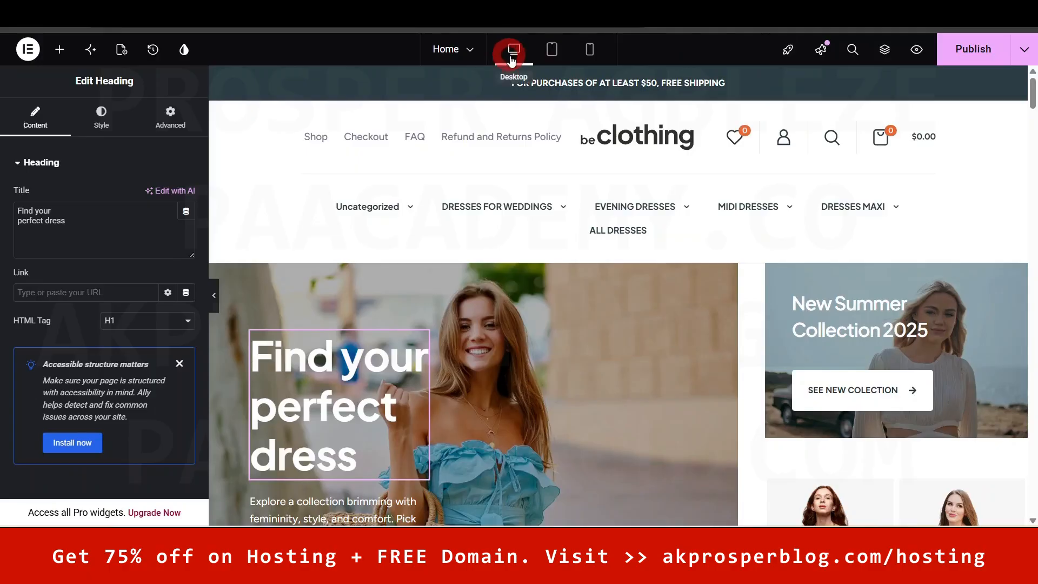
# - Preview the Home page at tablet and mobile widths, opening and closing the mobile menu
pyautogui.click(554, 50)
pyautogui.moveTo(876, 102); pyautogui.dragTo(877, 145)
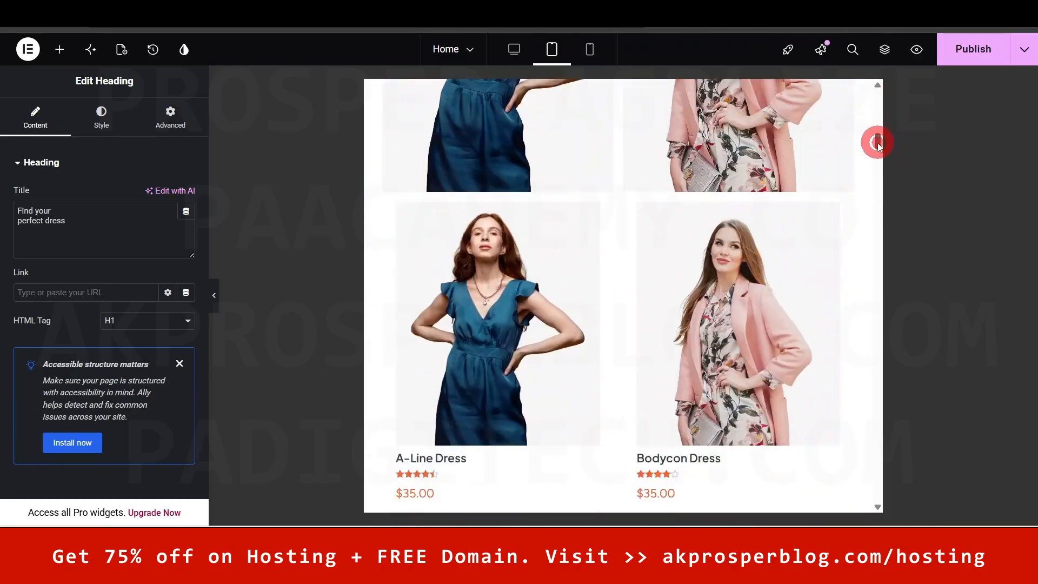
pyautogui.click(594, 56)
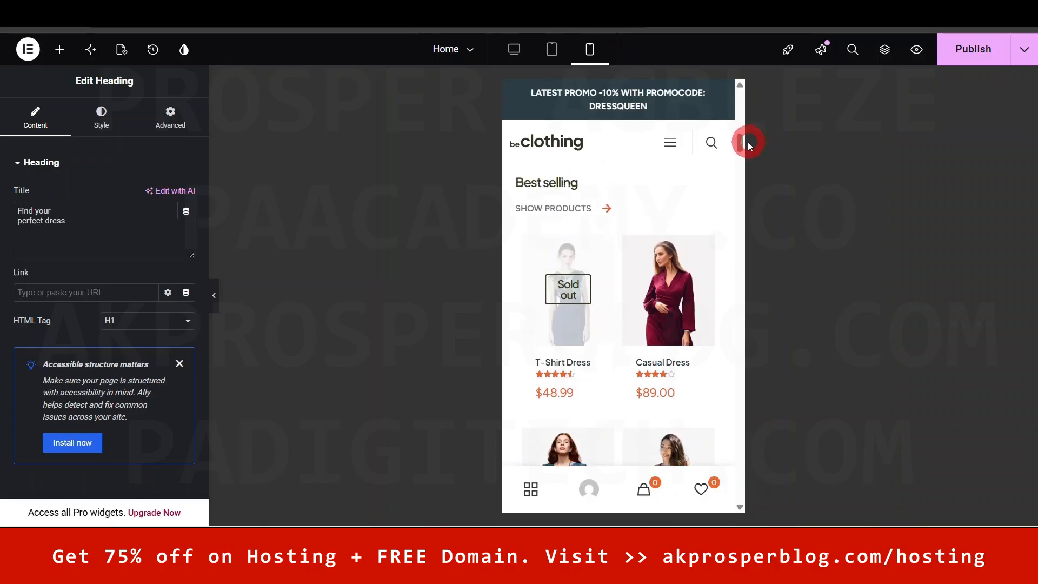
pyautogui.moveTo(740, 139); pyautogui.dragTo(743, 94)
pyautogui.click(513, 51)
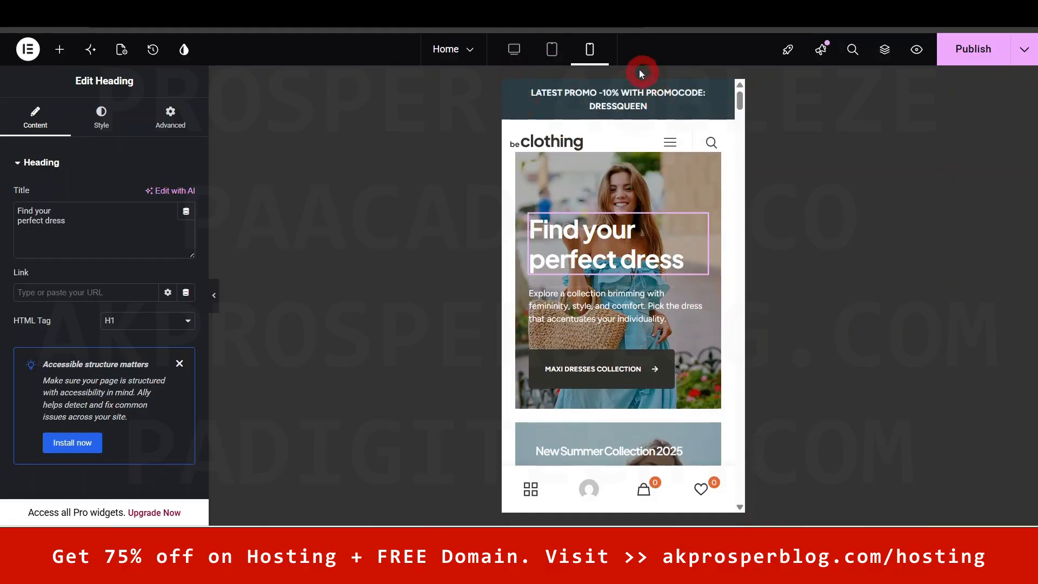
pyautogui.moveTo(741, 93); pyautogui.dragTo(766, 81)
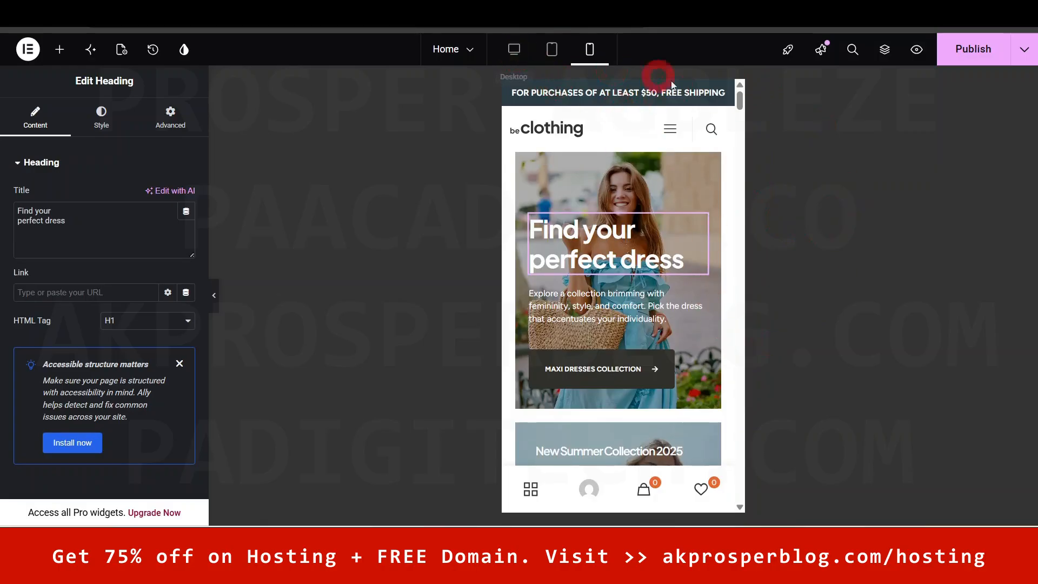
pyautogui.click(671, 131)
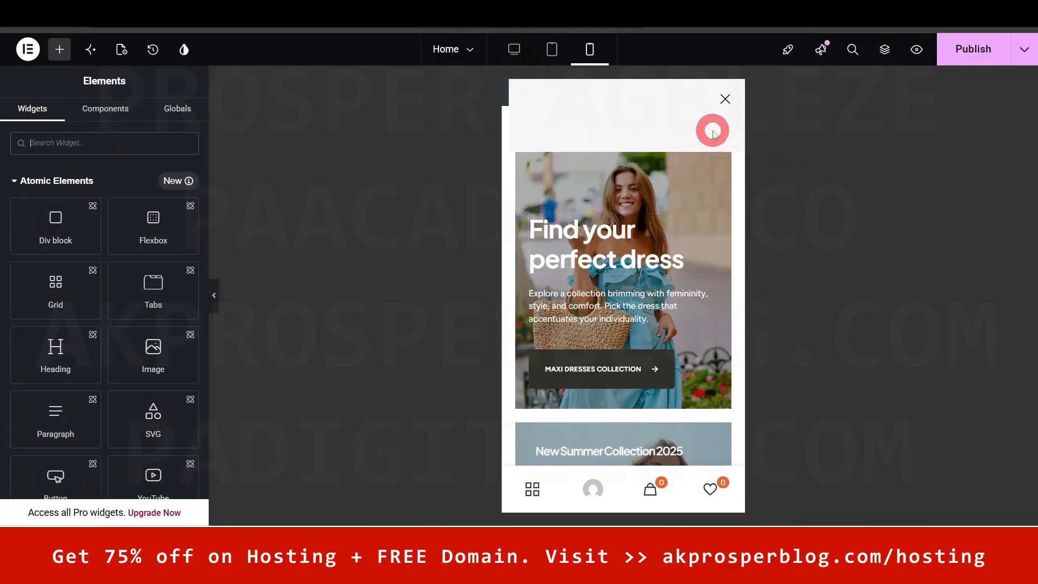
pyautogui.click(727, 104)
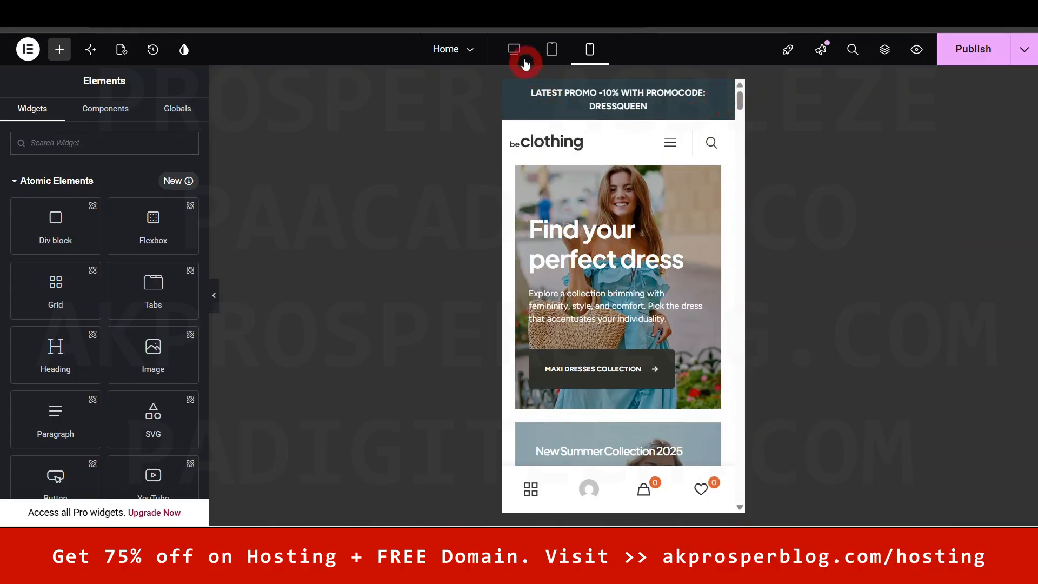
# - Return to desktop view and open then dismiss the recent pages list
pyautogui.click(514, 49)
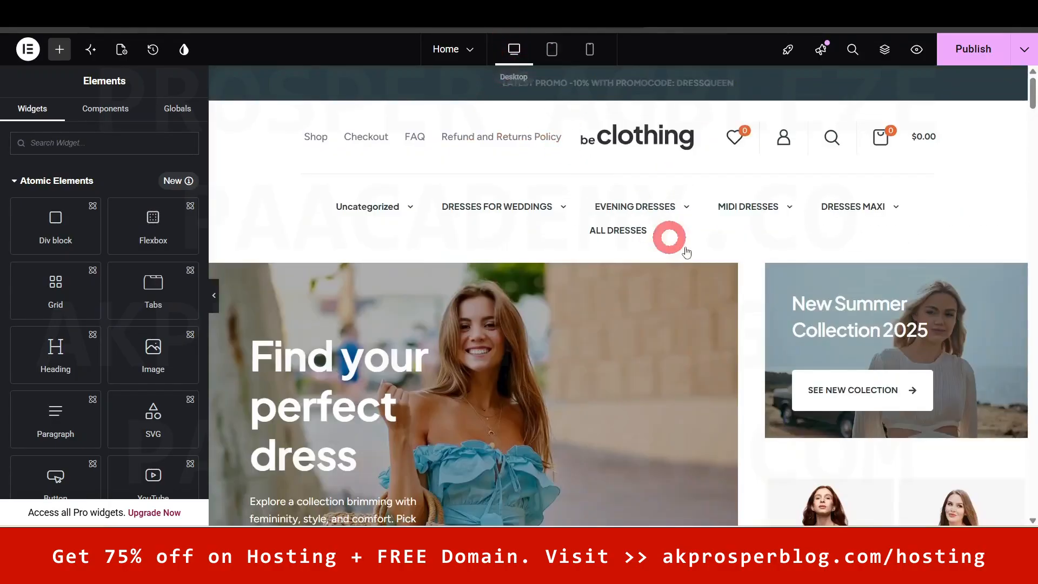
pyautogui.click(471, 50)
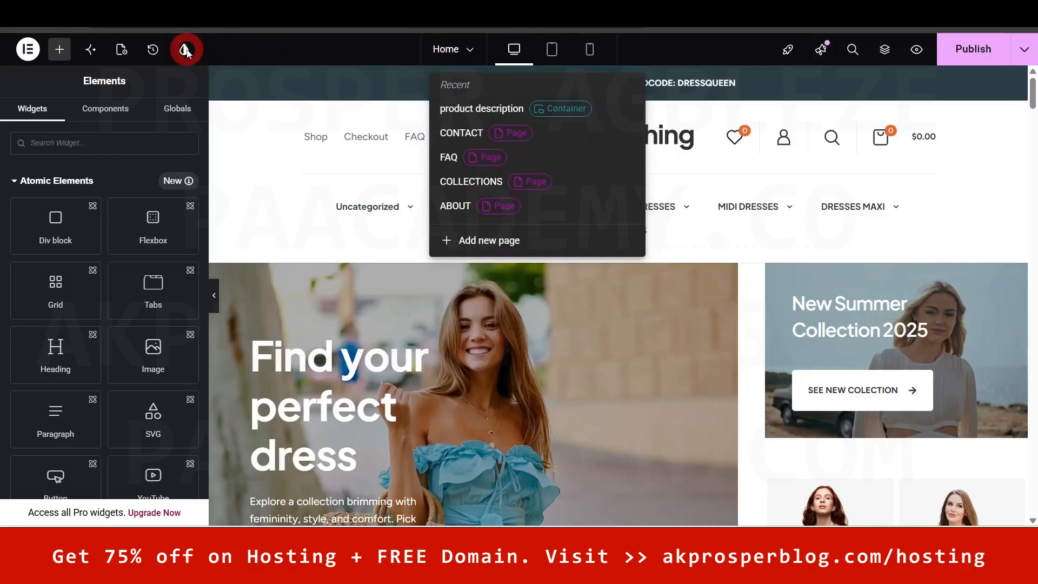
pyautogui.click(236, 48)
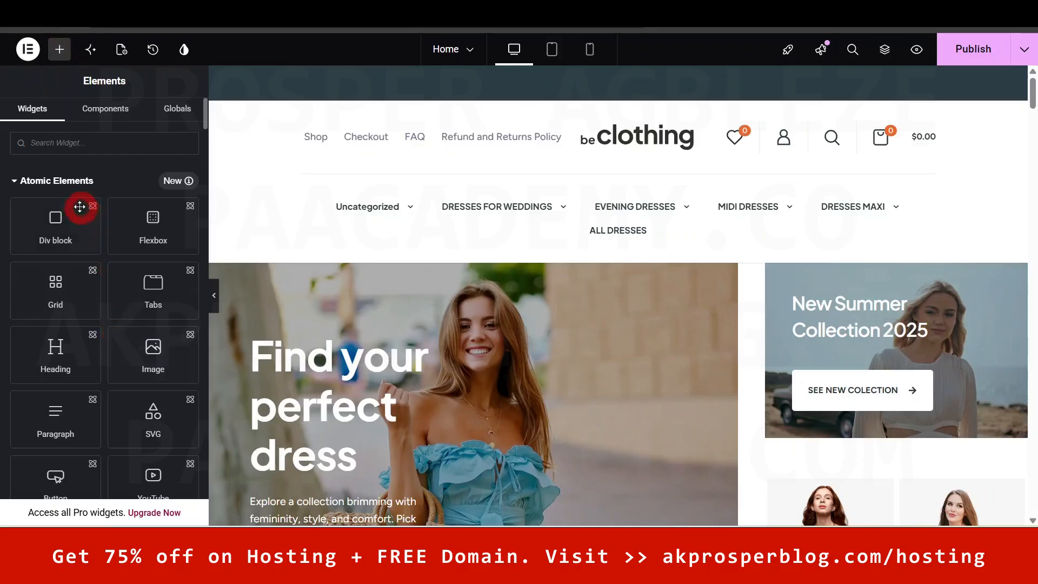
# - Inspect the hero container and the 'Find your perfect dress' heading's title settings
pyautogui.scroll(-2, 147, 379)
pyautogui.scroll(2, 151, 351)
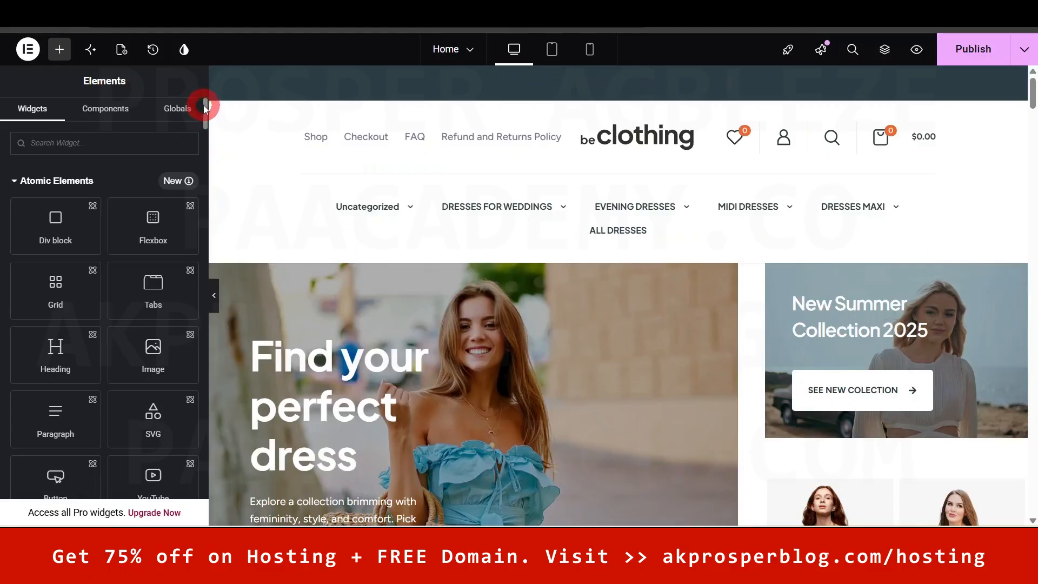
pyautogui.moveTo(204, 105); pyautogui.dragTo(210, 170)
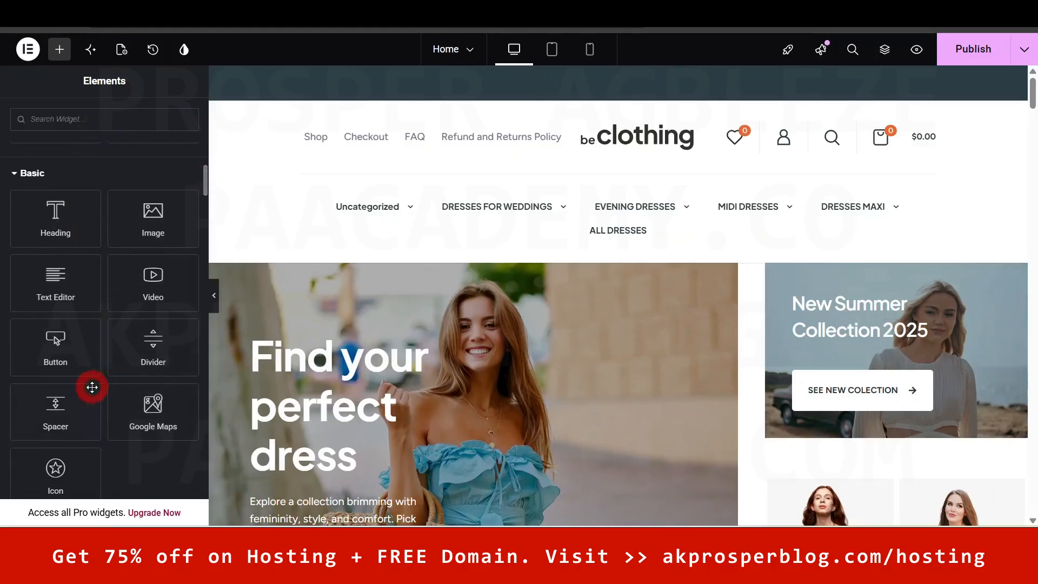
pyautogui.moveTo(1032, 99); pyautogui.dragTo(1032, 111)
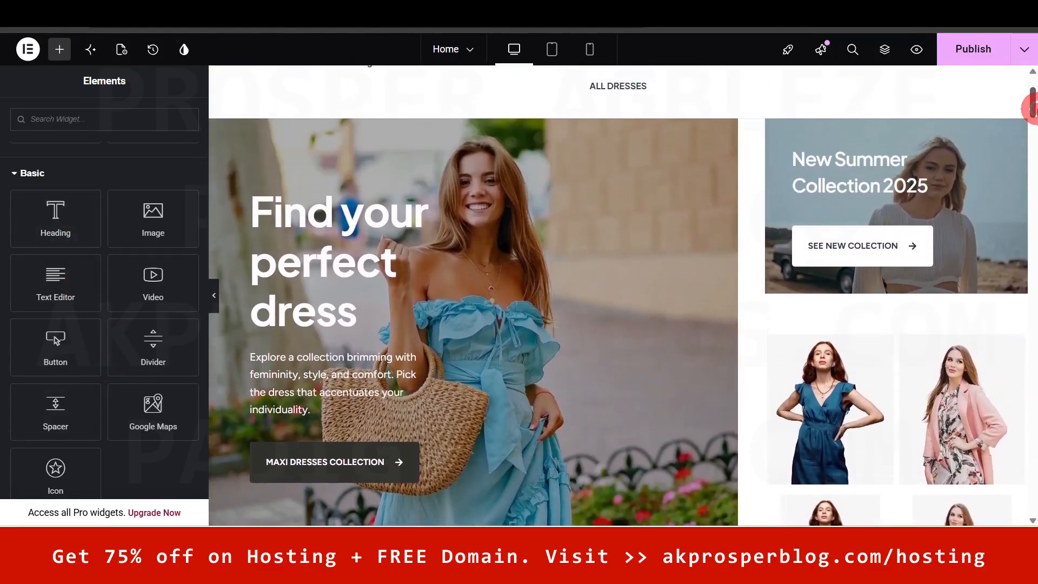
pyautogui.click(518, 301)
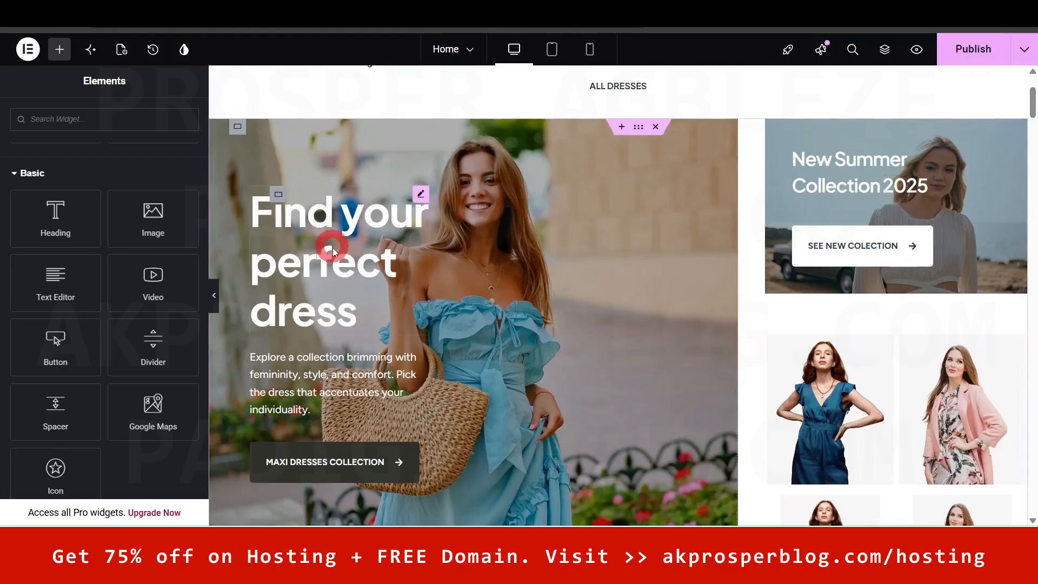
pyautogui.click(348, 237)
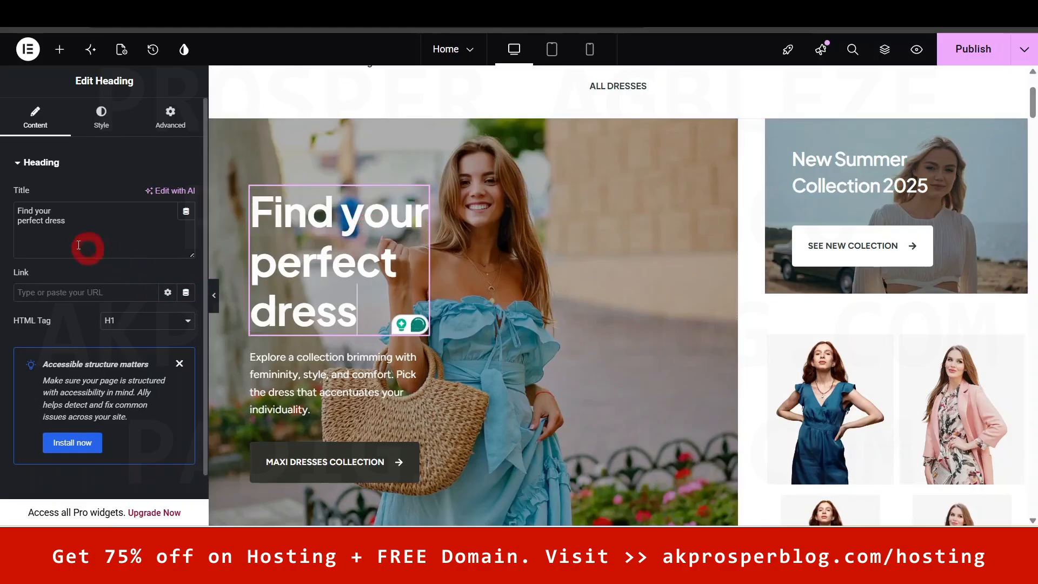
pyautogui.click(75, 213)
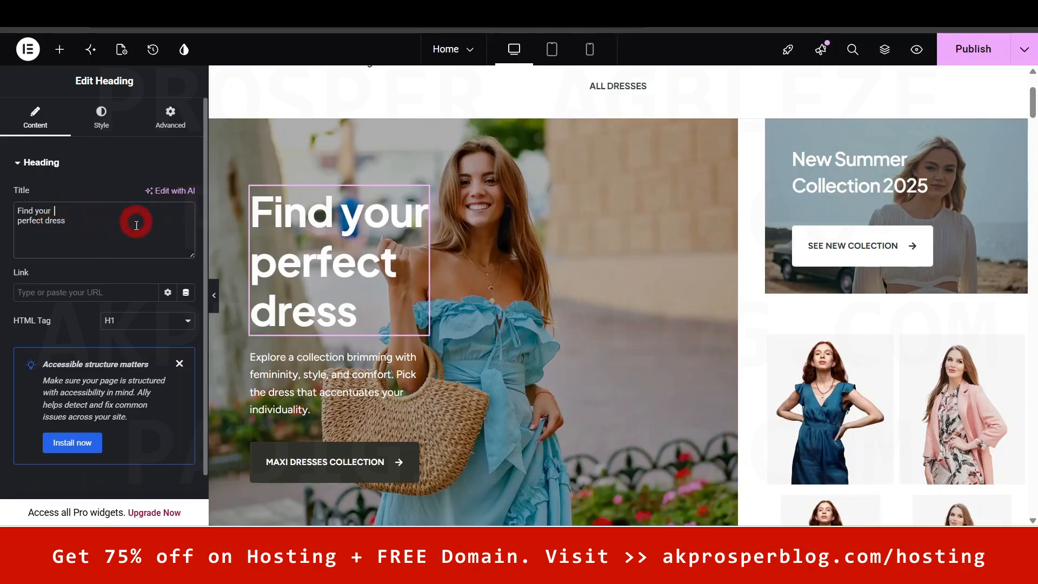
# - Inspect the hero paragraph's text and font settings, then select the MAXI DRESSES COLLECTION button
pyautogui.click(339, 375)
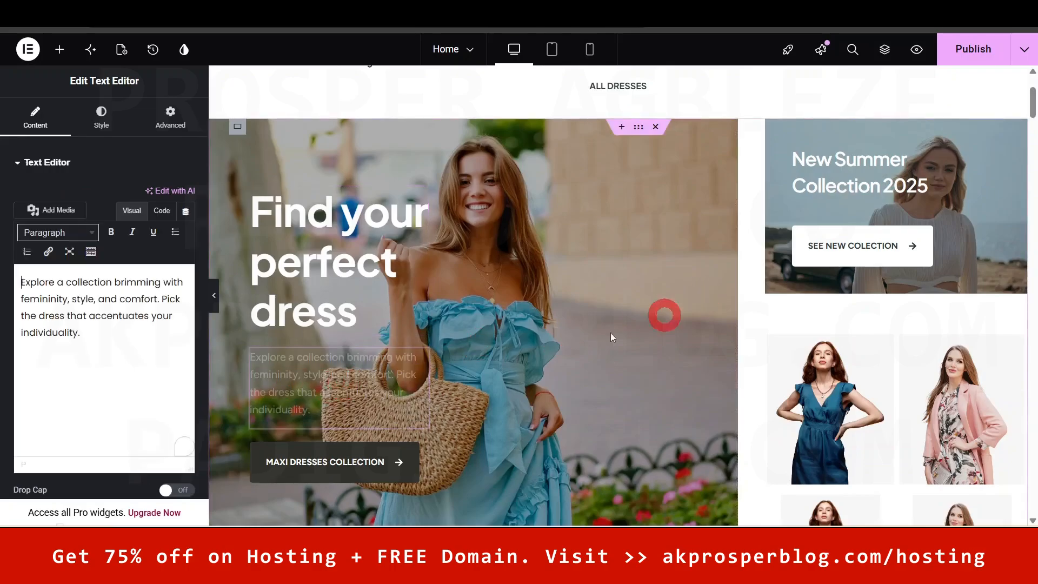
pyautogui.click(71, 342)
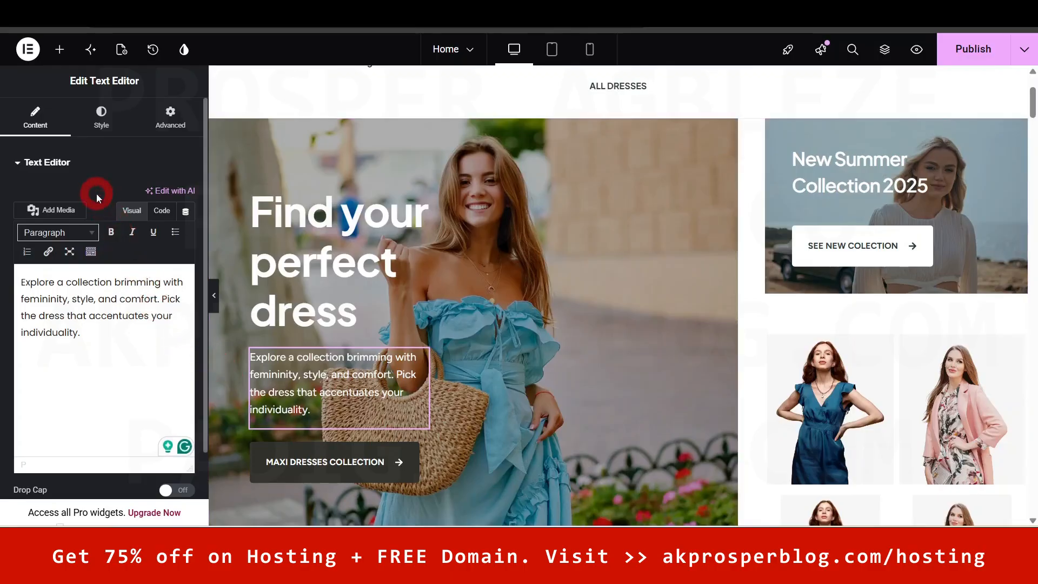
pyautogui.click(95, 126)
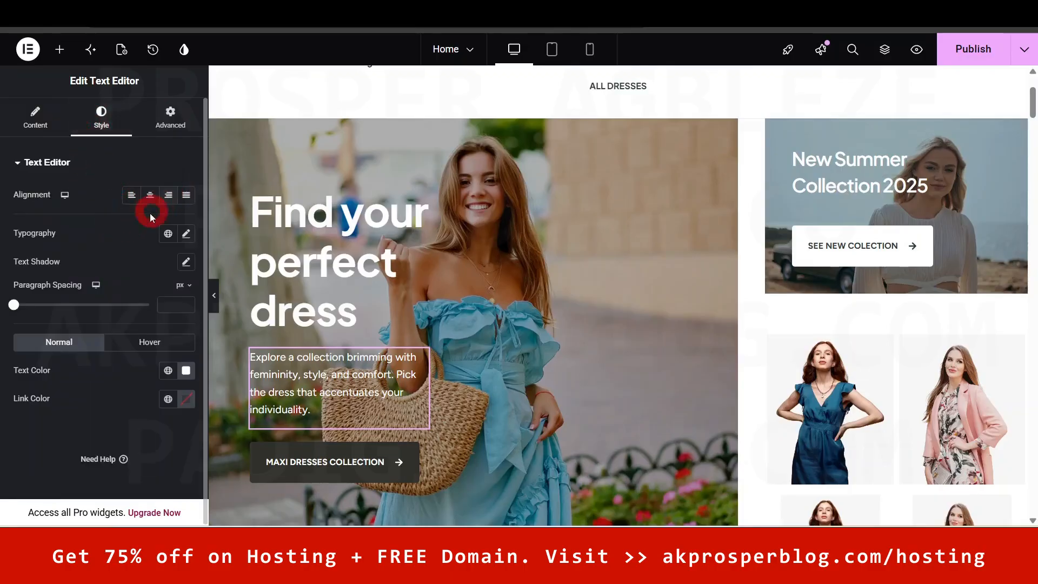
pyautogui.click(186, 233)
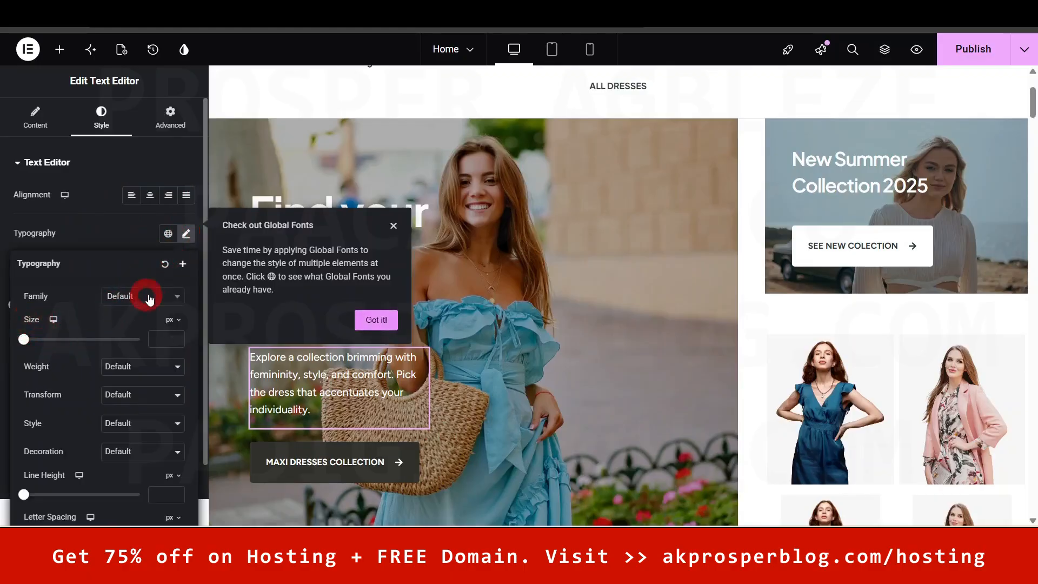
pyautogui.click(165, 162)
pyautogui.click(349, 420)
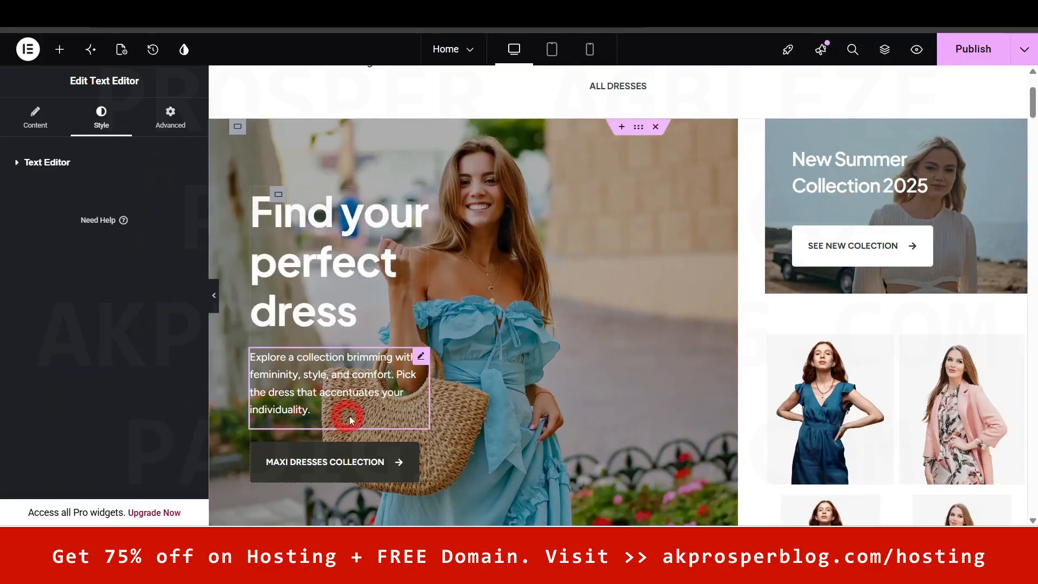
pyautogui.click(312, 396)
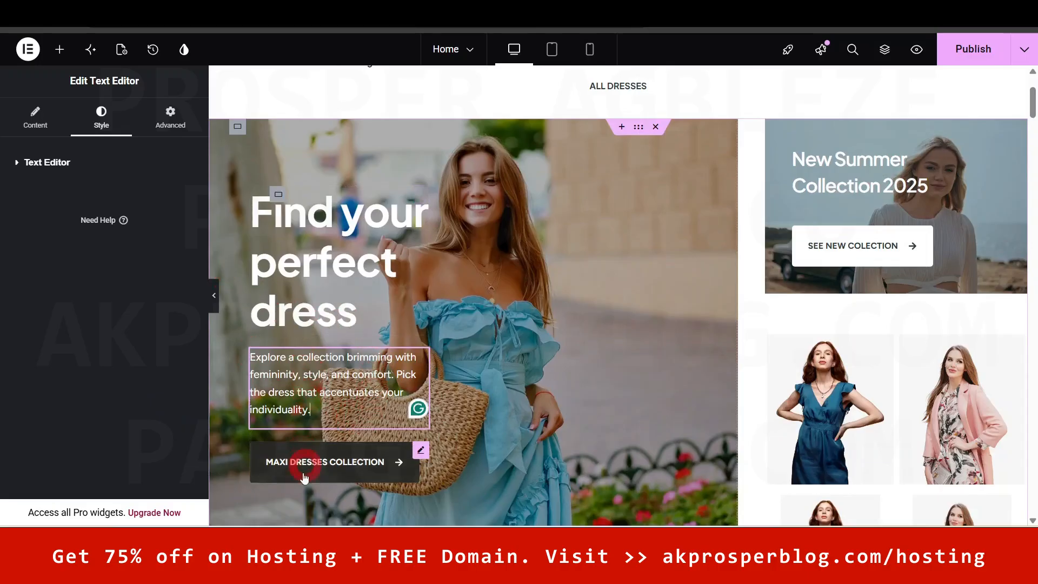
pyautogui.click(341, 465)
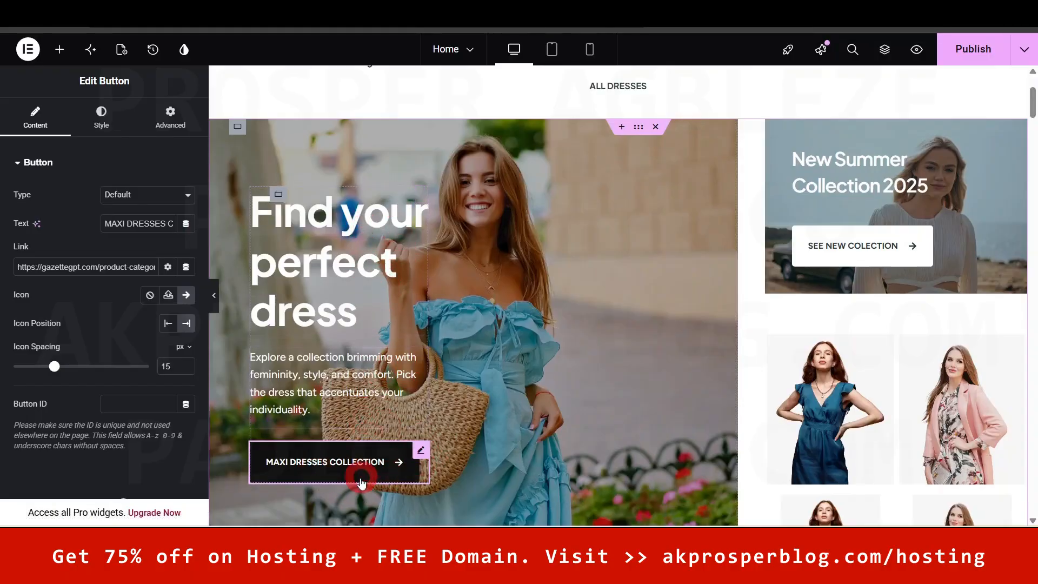
# - Reselect the hero elements and select the MAXI DRESSES COLLECTION button's whole label text
pyautogui.click(346, 389)
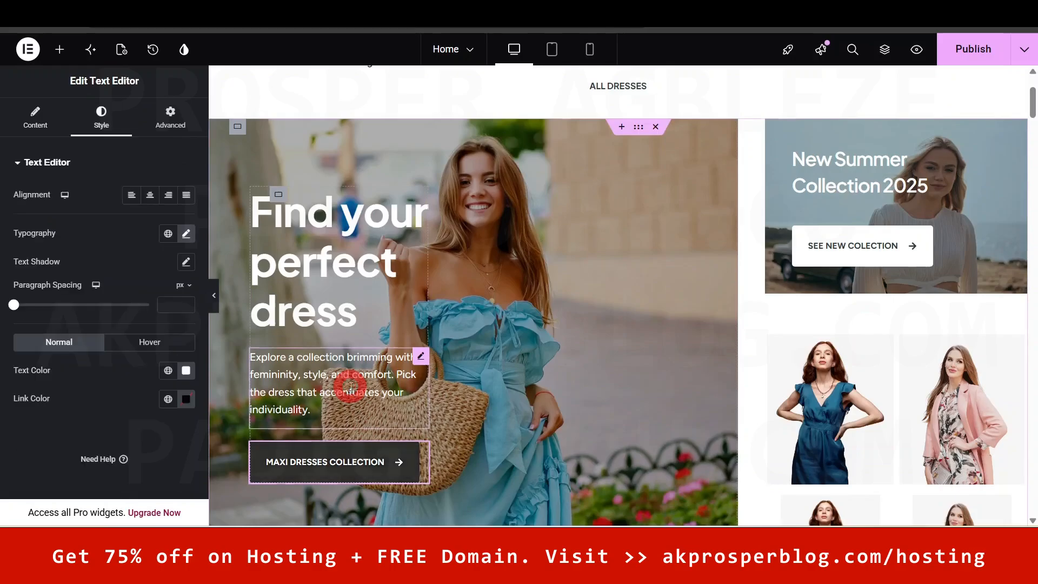
pyautogui.click(299, 214)
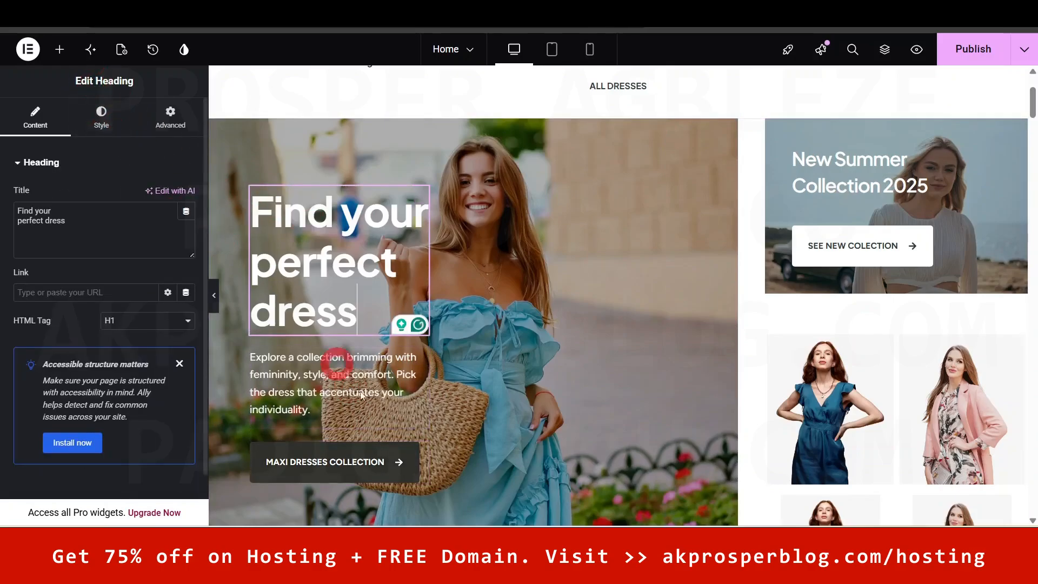
pyautogui.click(361, 464)
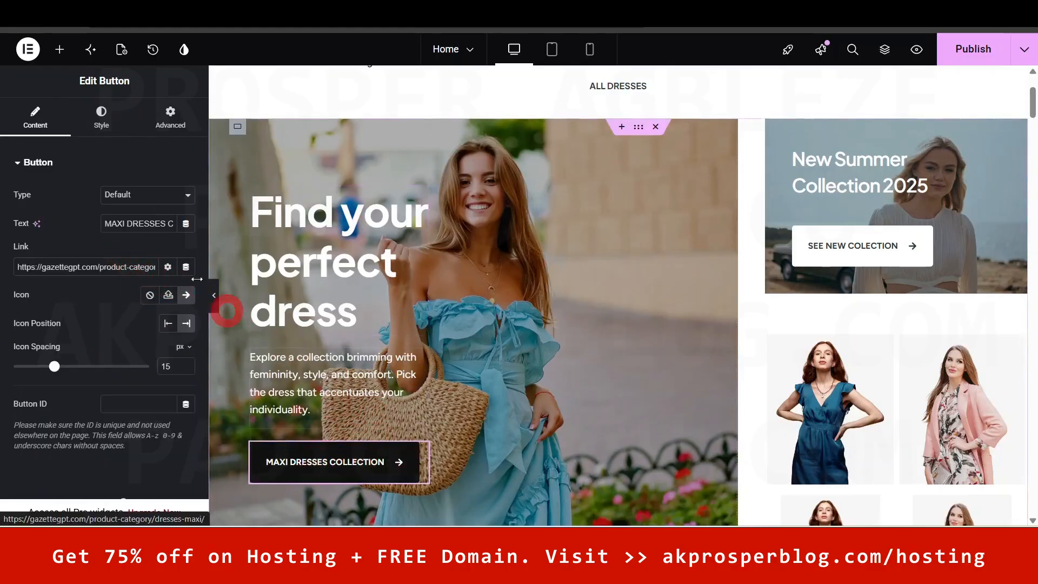
pyautogui.tripleClick(144, 225)
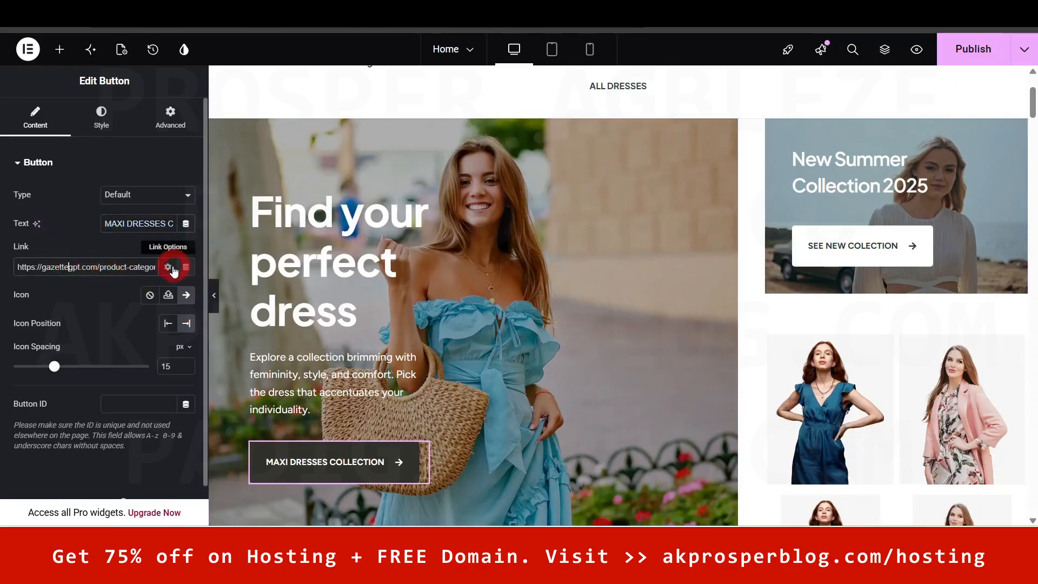
# - Expand the button's Link Options, dismiss the Dynamic upgrade notice, and switch to All Products
pyautogui.click(167, 269)
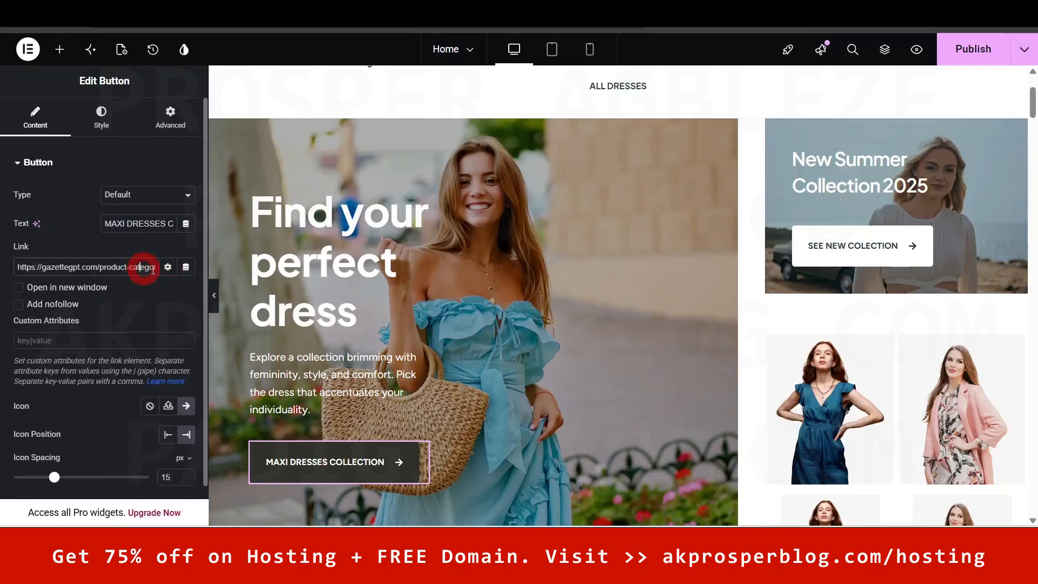
pyautogui.click(185, 267)
pyautogui.click(99, 250)
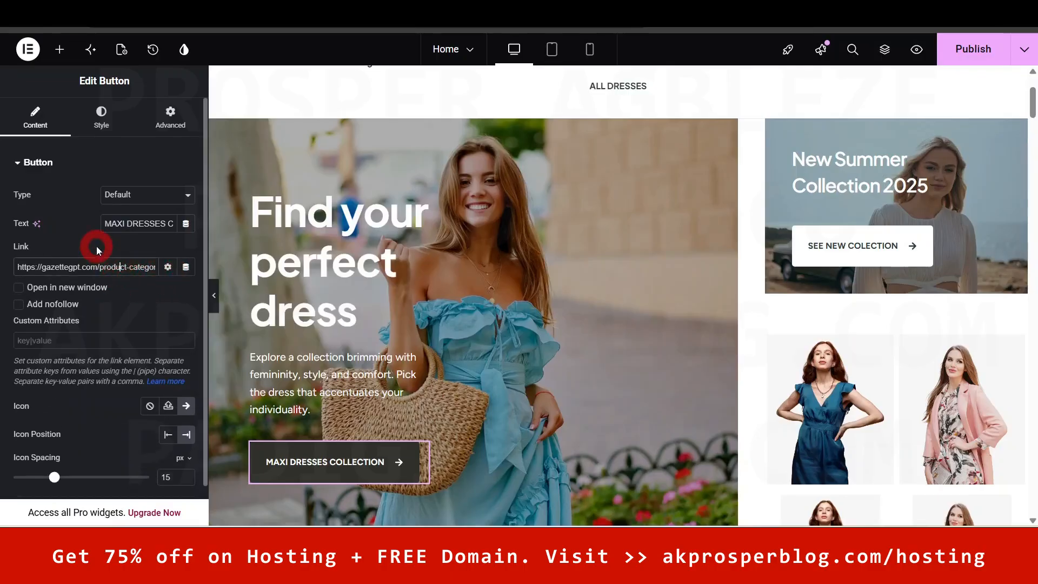
pyautogui.click(424, 45)
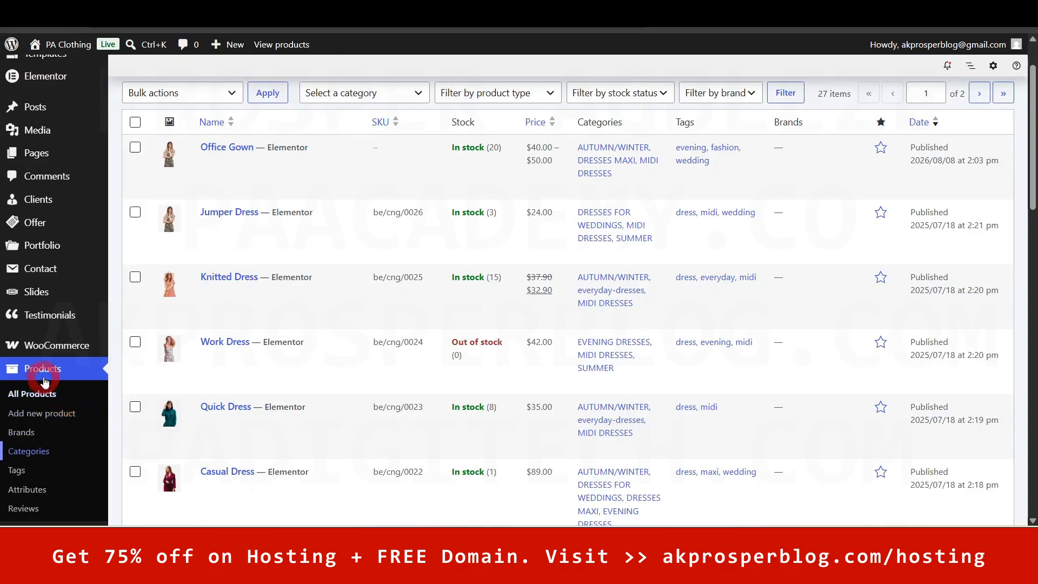
# - Copy the CHRISTMAS DRESS category's View link address from Products > Categories and return to Elementor
pyautogui.click(35, 454)
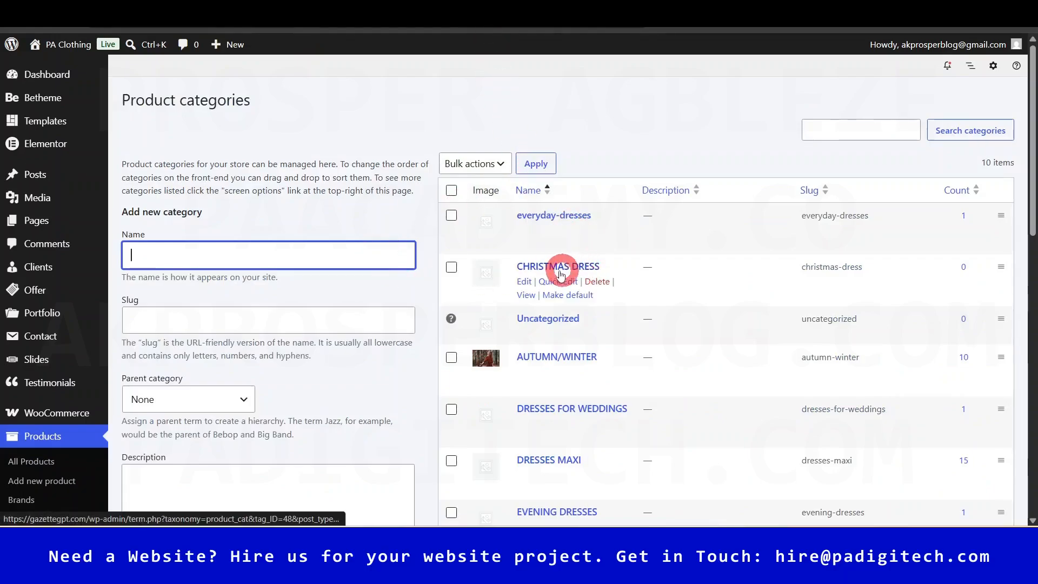
pyautogui.rightClick(527, 295)
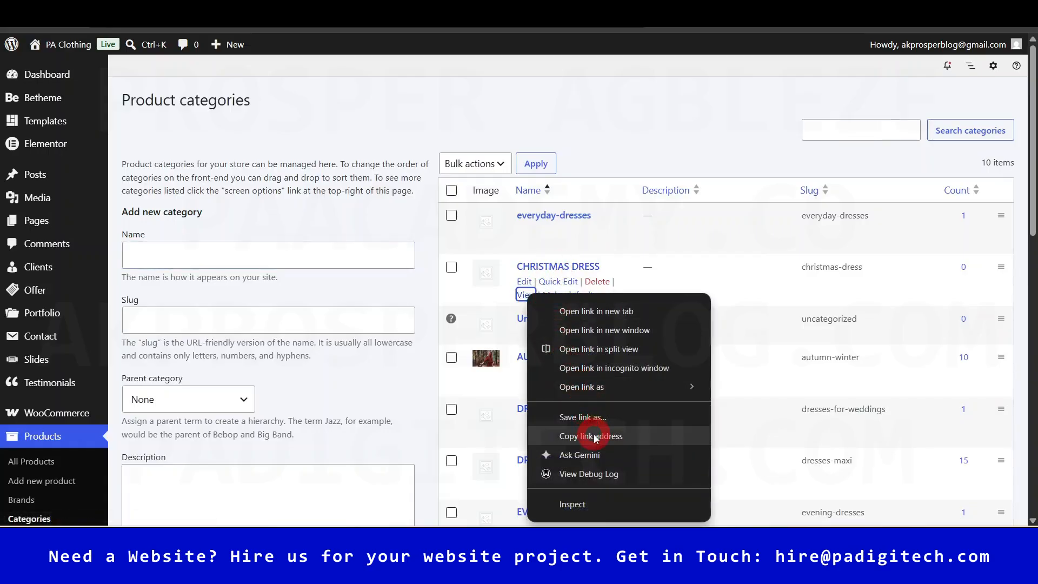
pyautogui.click(595, 437)
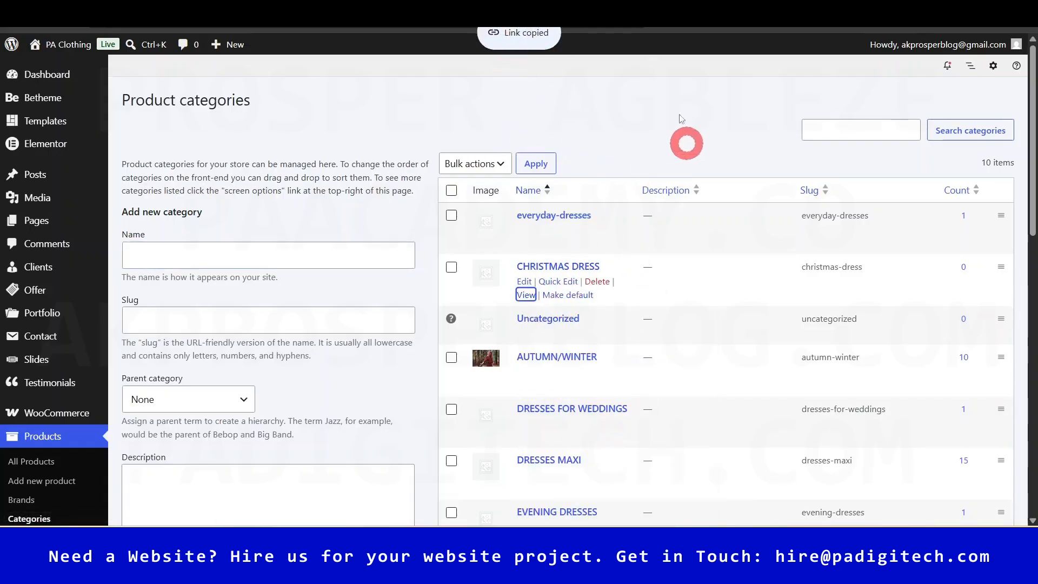
pyautogui.hotkey('alt', 'Tab')
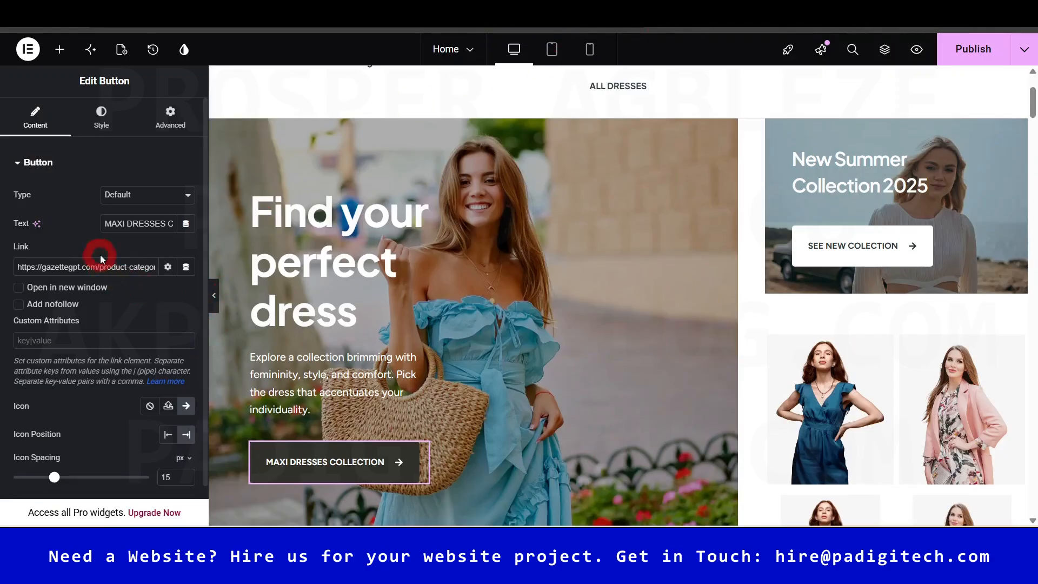
# - Put the product-category URL in the button's link field and open its Style settings
pyautogui.click(147, 309)
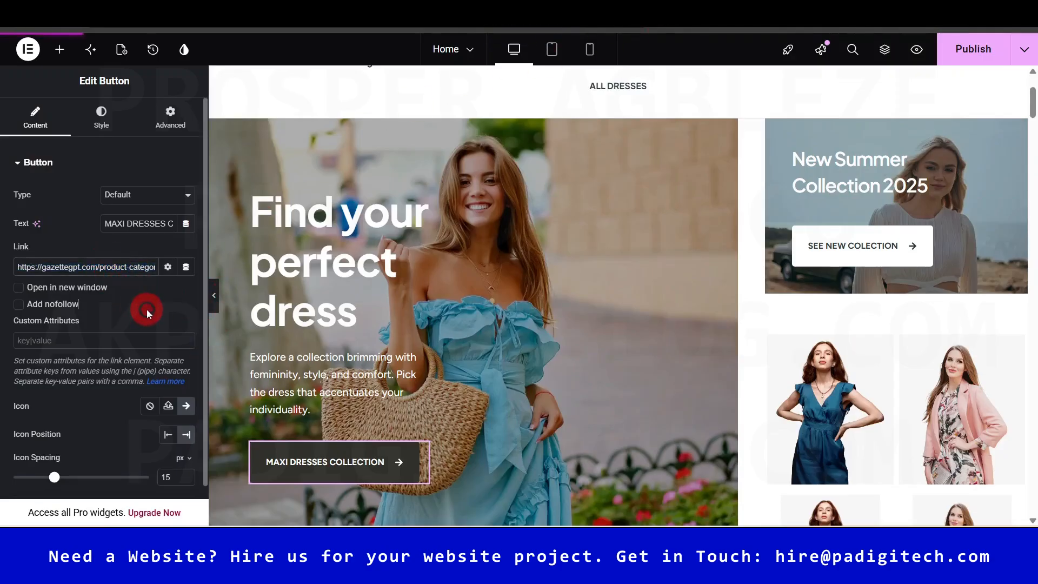
pyautogui.scroll(-3, 147, 309)
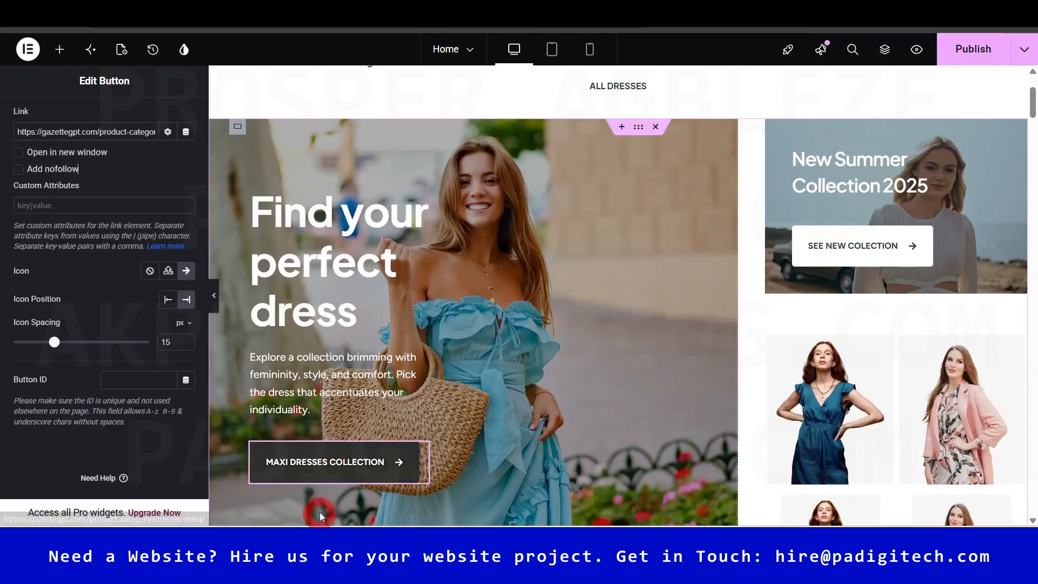
pyautogui.click(337, 470)
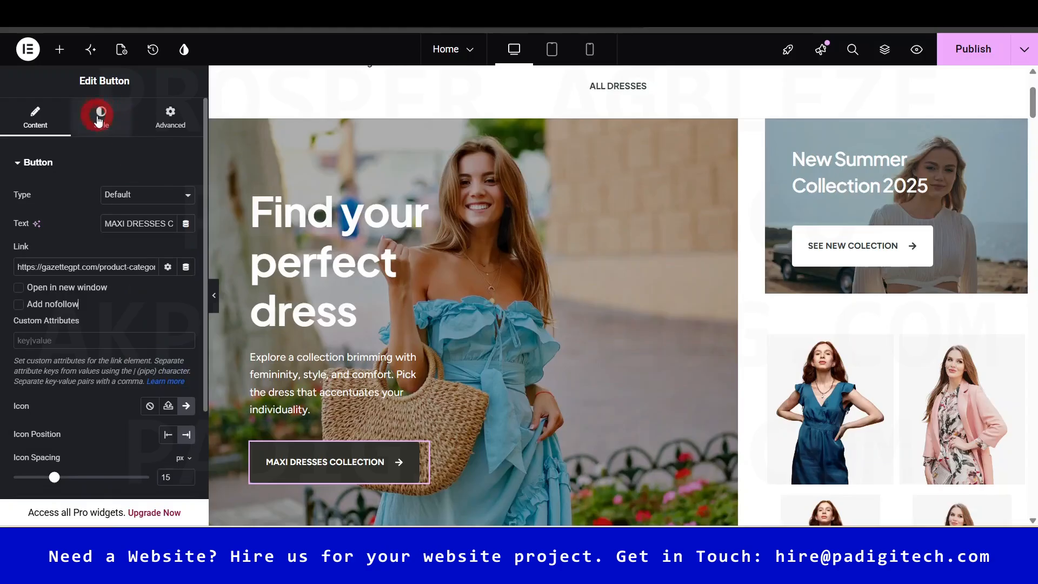
pyautogui.click(99, 116)
pyautogui.click(41, 162)
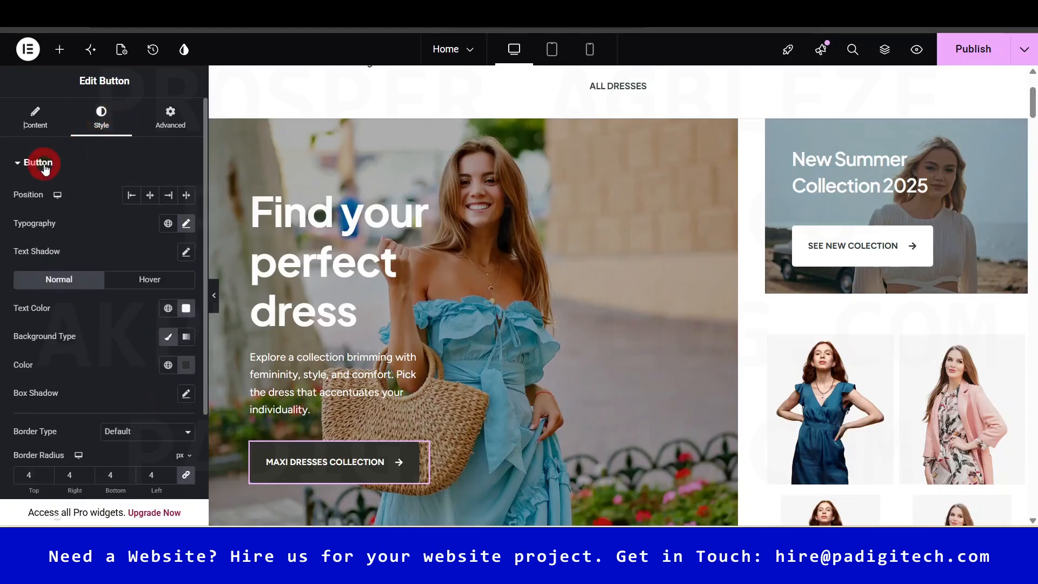
pyautogui.click(39, 163)
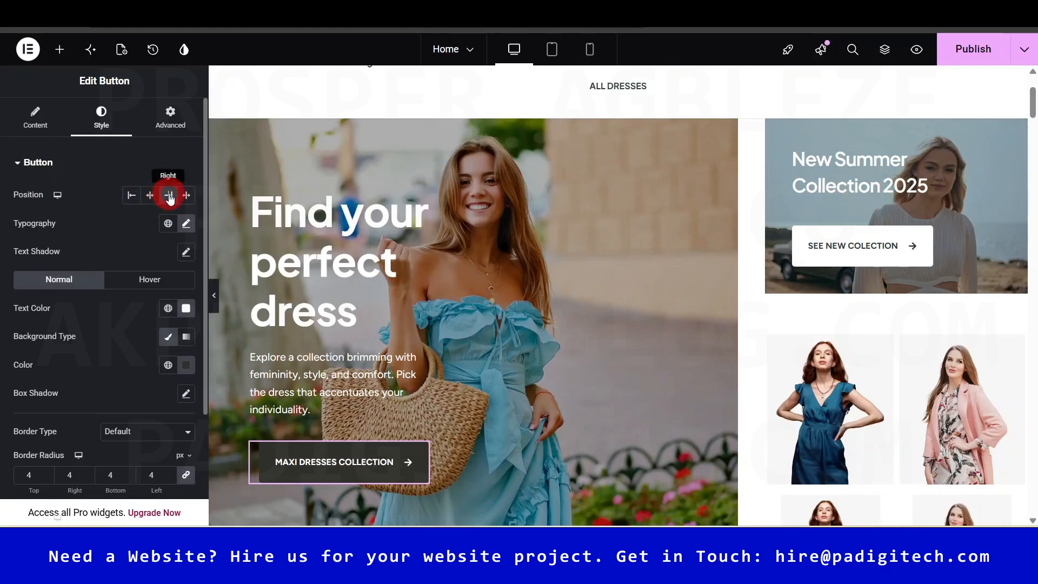
# - Centre the button and set its background colour to #2D2D25, checking Hover and Normal states
pyautogui.click(150, 198)
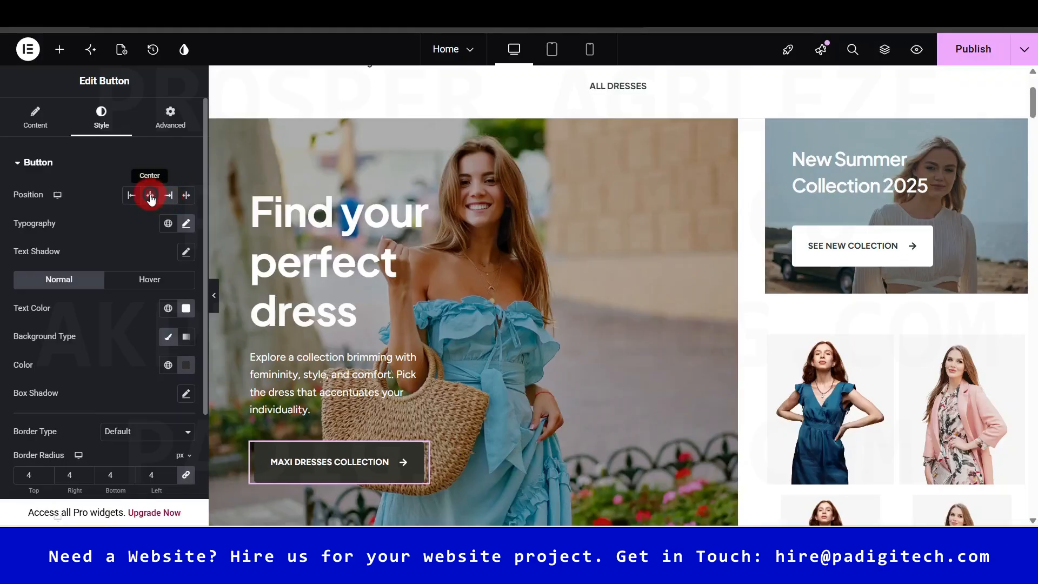
pyautogui.click(133, 176)
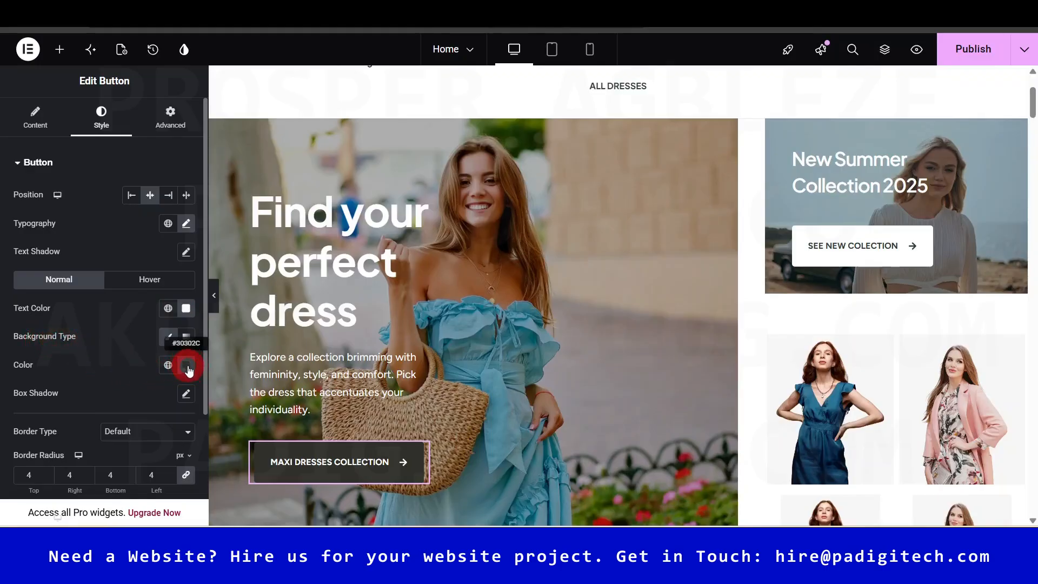
pyautogui.click(180, 369)
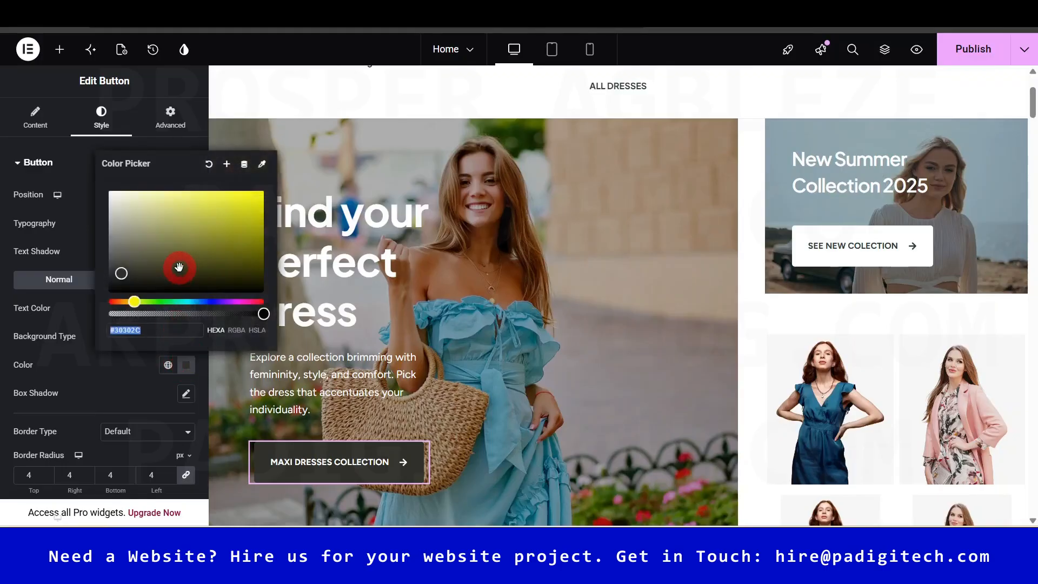
pyautogui.moveTo(181, 266); pyautogui.dragTo(136, 276)
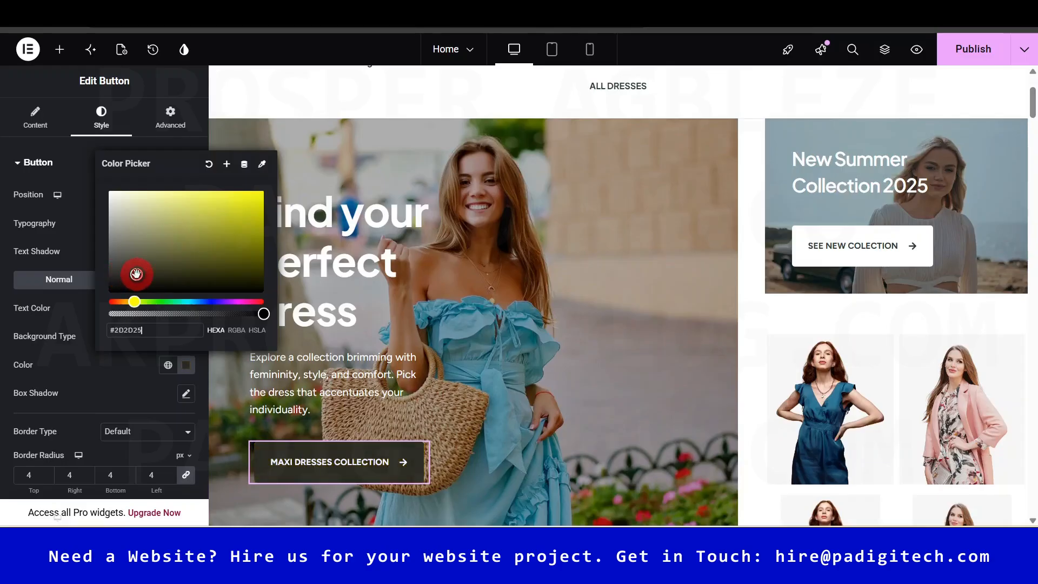
pyautogui.click(110, 377)
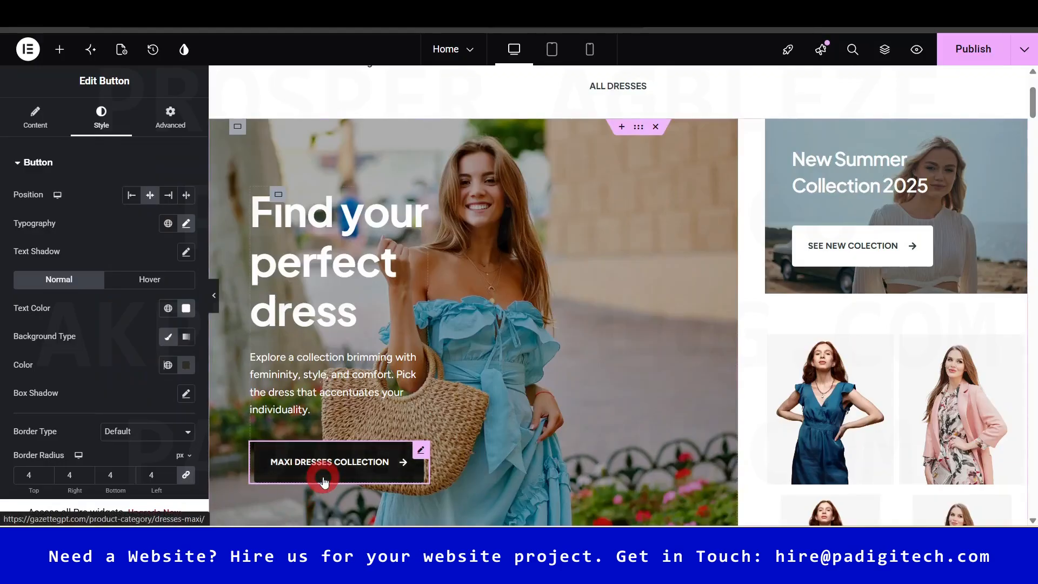
pyautogui.click(150, 280)
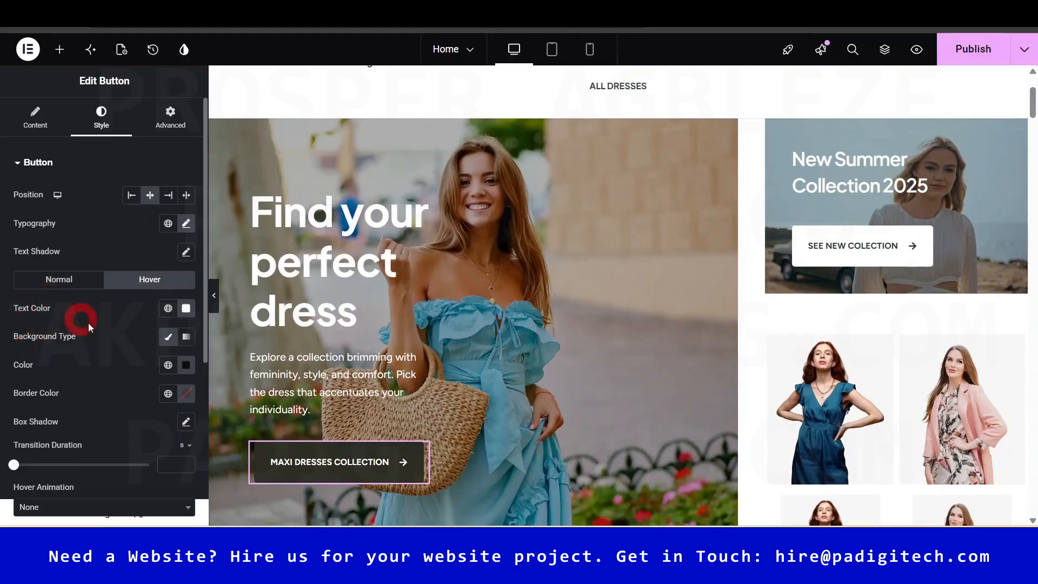
pyautogui.click(76, 279)
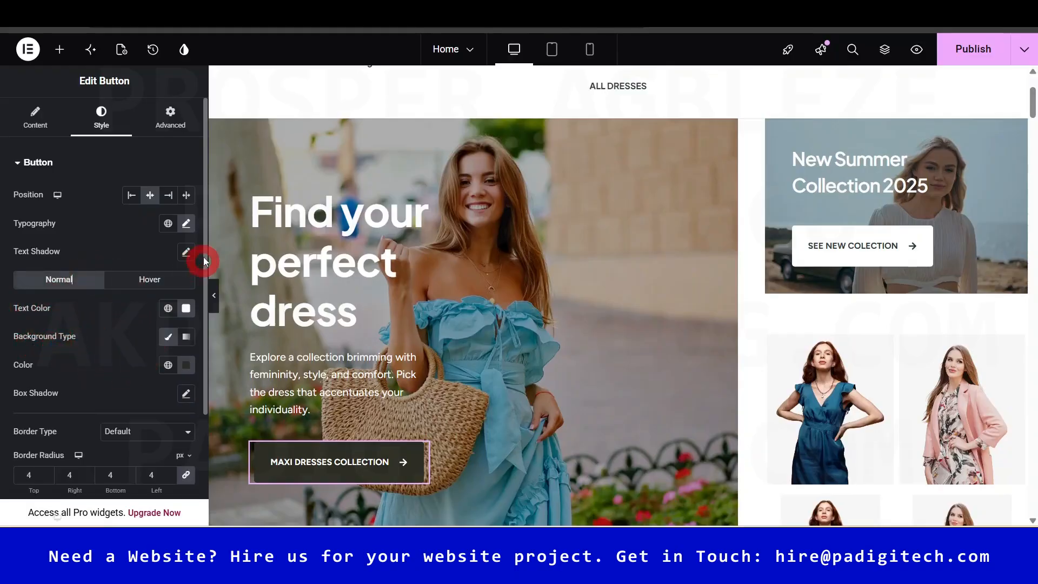
pyautogui.scroll(-3, 162, 390)
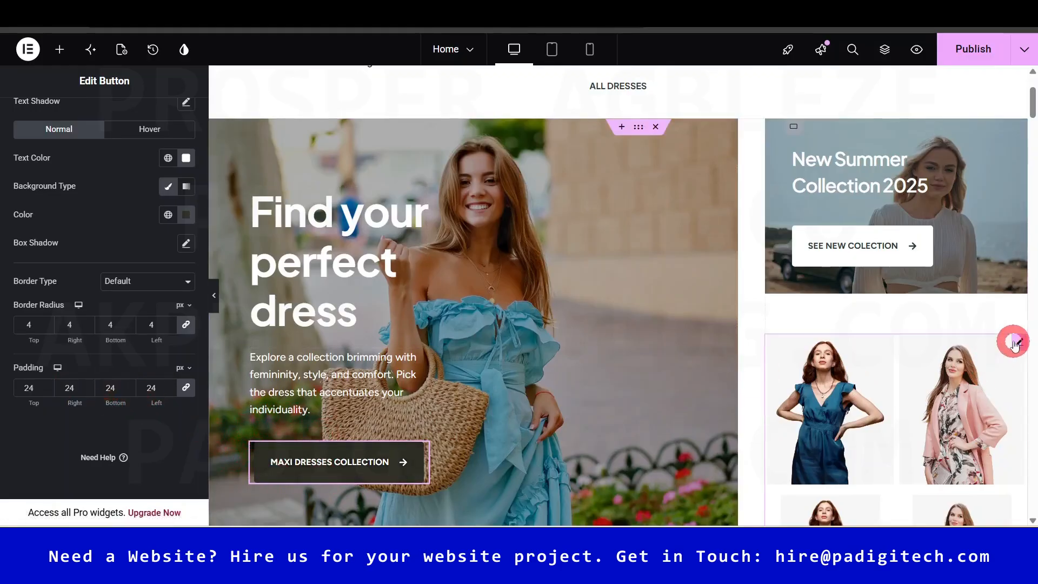
# - Open the hero section container's background settings and its background image picker
pyautogui.click(865, 170)
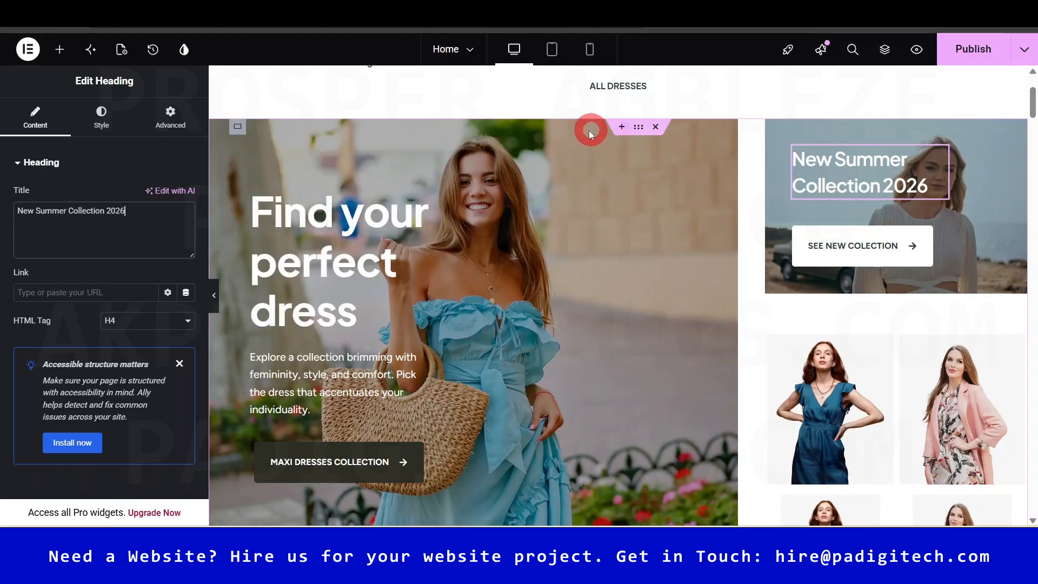
pyautogui.click(238, 127)
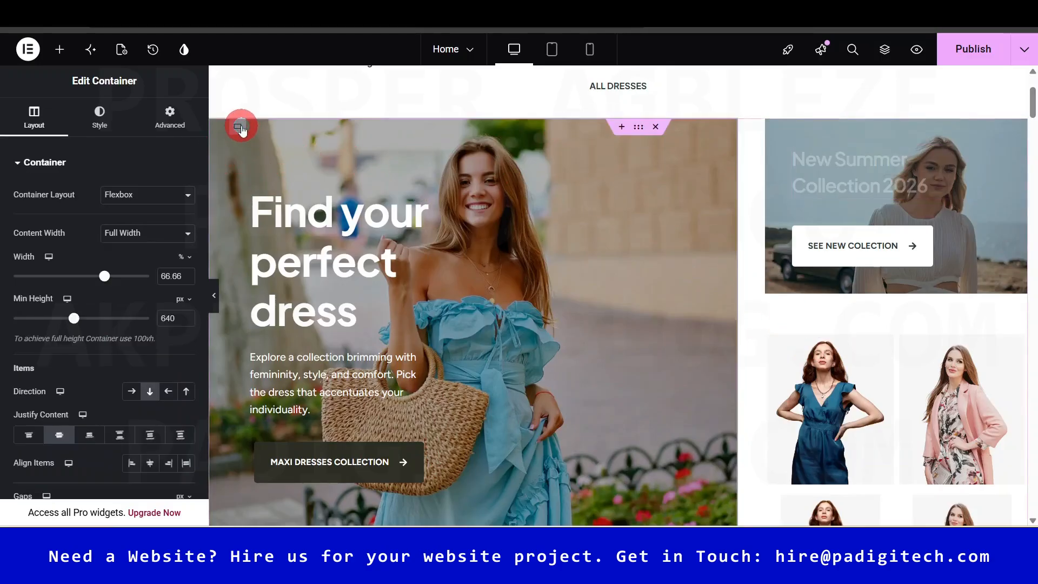
pyautogui.click(100, 130)
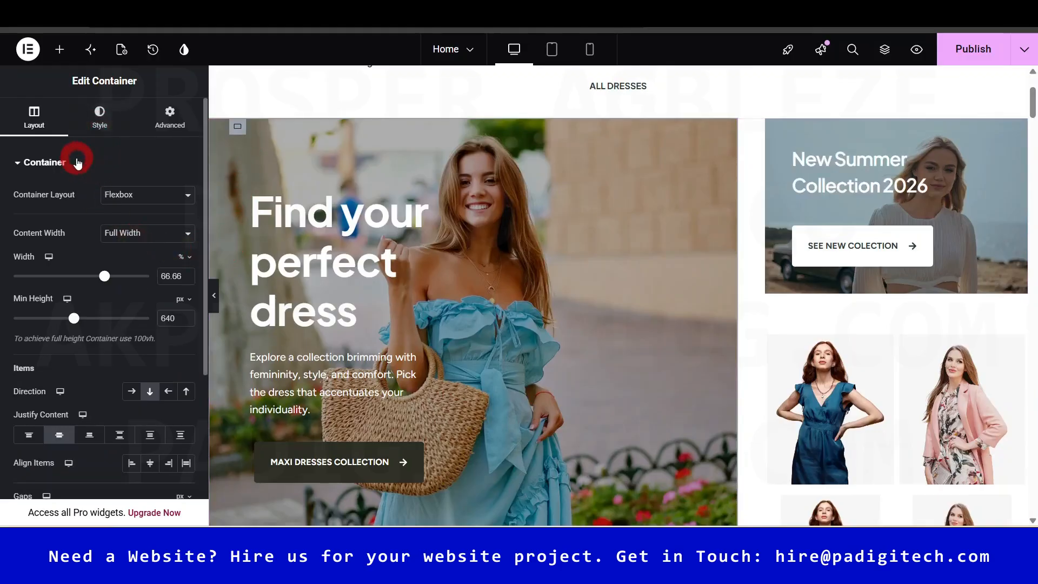
pyautogui.click(77, 163)
pyautogui.click(99, 115)
pyautogui.click(106, 335)
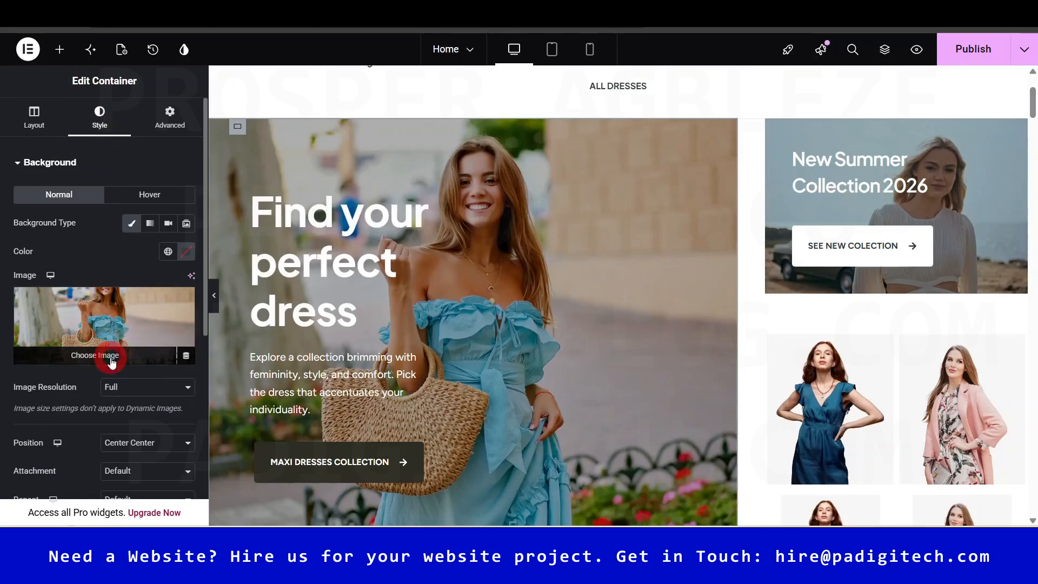
pyautogui.click(110, 361)
# - Close the media library, keeping the clothing3-home-wrapbg1 background, and scroll to the product grid
pyautogui.moveTo(809, 199); pyautogui.dragTo(808, 354)
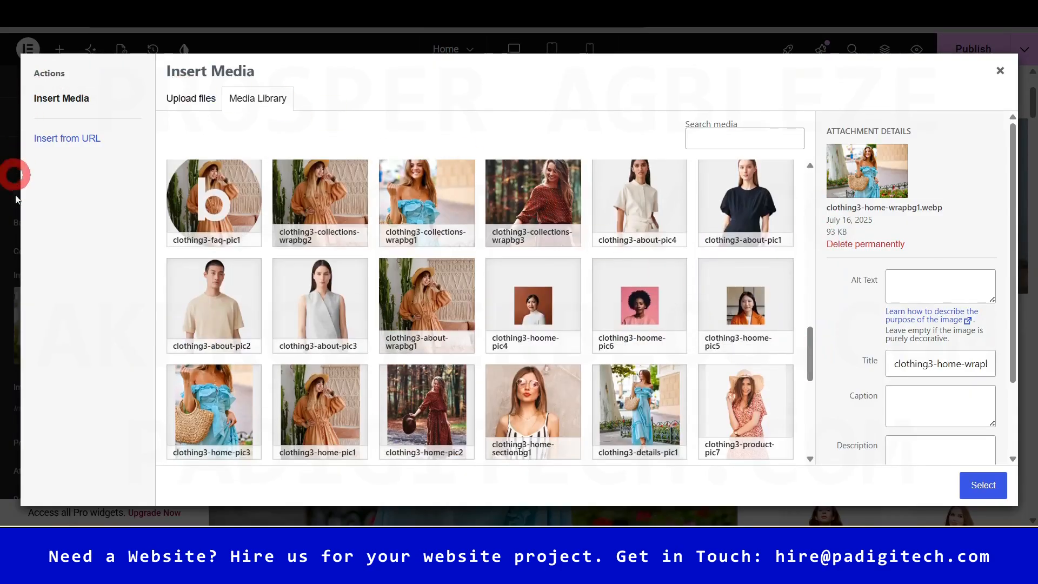
pyautogui.click(1003, 71)
pyautogui.click(557, 396)
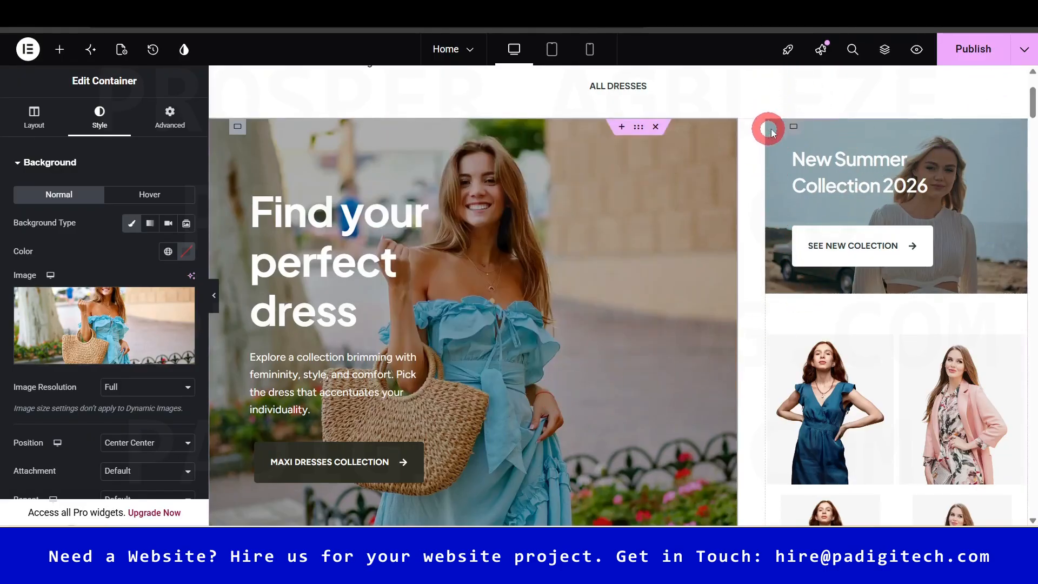
pyautogui.scroll(-4, 1027, 111)
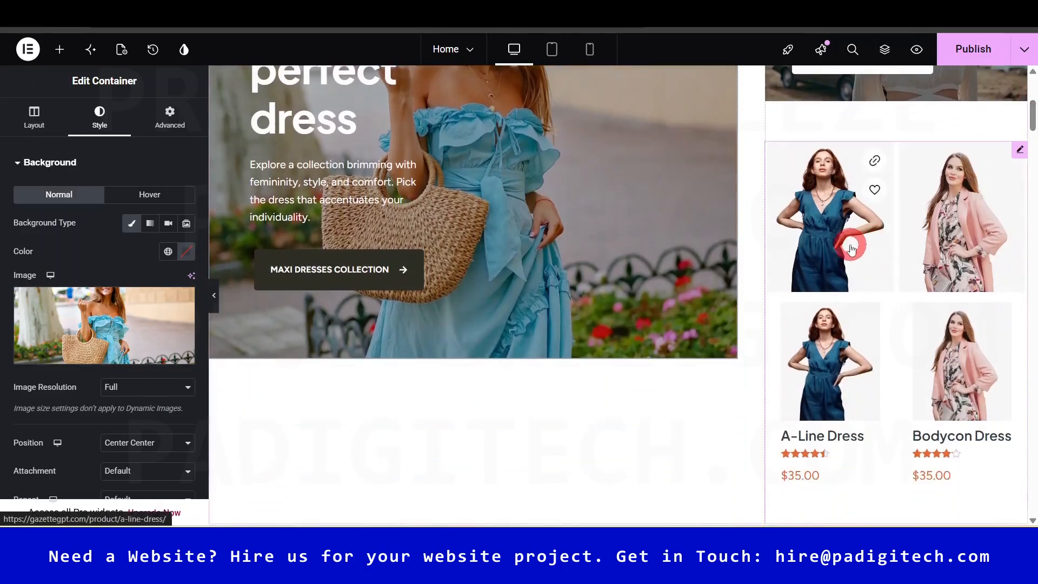
# - Search the widgets for SHOP and drop a Be • Shop widget onto the product grid
pyautogui.click(899, 278)
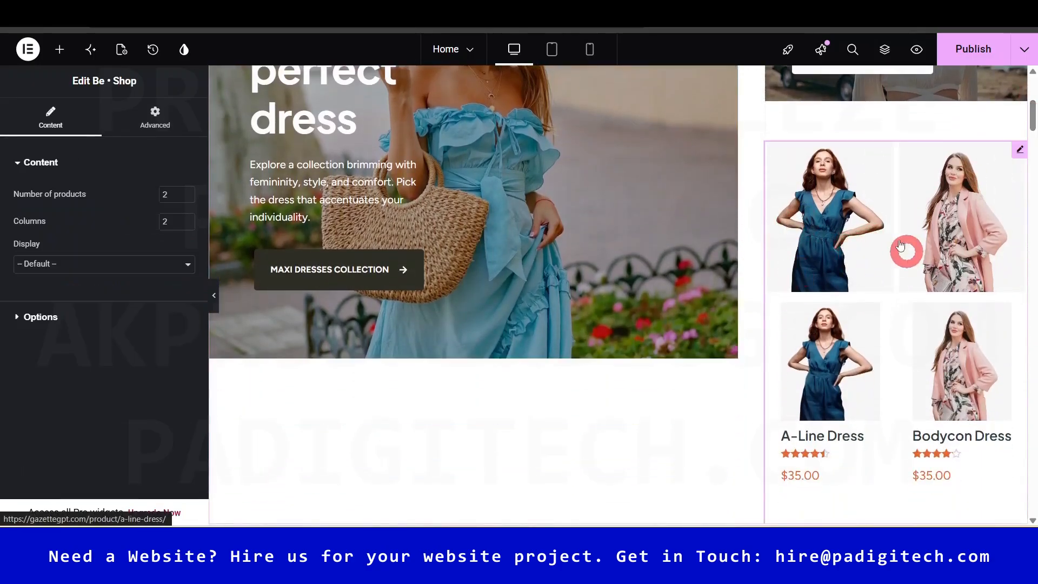
pyautogui.click(59, 49)
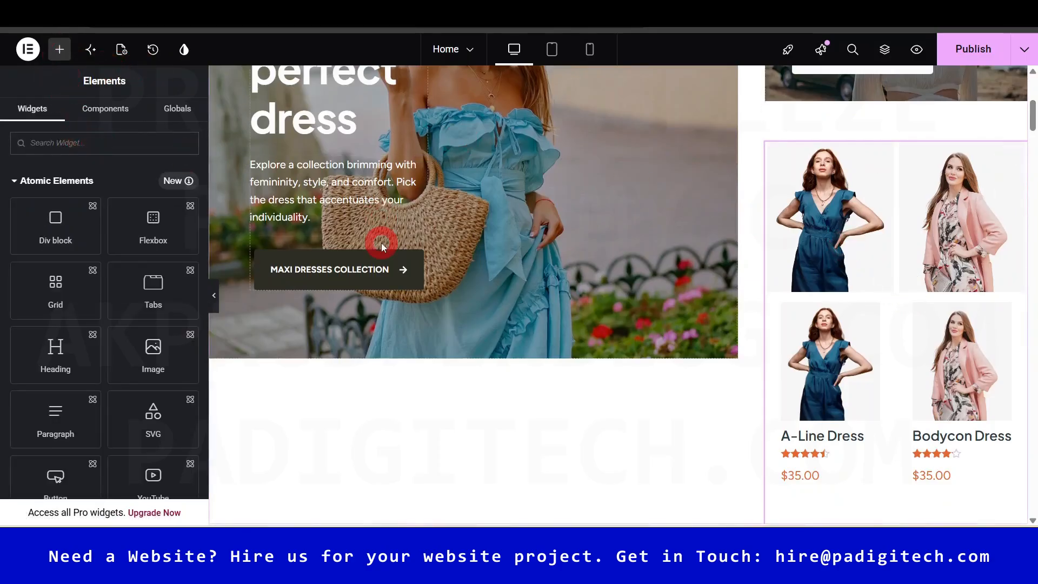
pyautogui.write('SHOP')
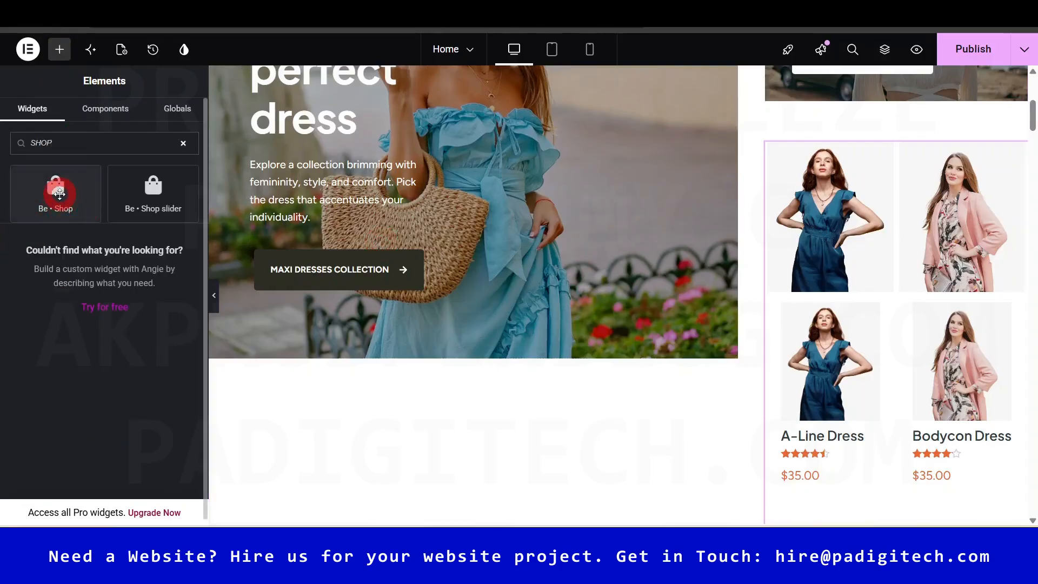
pyautogui.moveTo(58, 190)
pyautogui.mouseDown()
pyautogui.moveTo(82, 233)
pyautogui.moveTo(931, 297)
pyautogui.moveTo(927, 287)
pyautogui.moveTo(929, 295)
pyautogui.moveTo(64, 202)
pyautogui.moveTo(62, 190)
pyautogui.mouseUp()
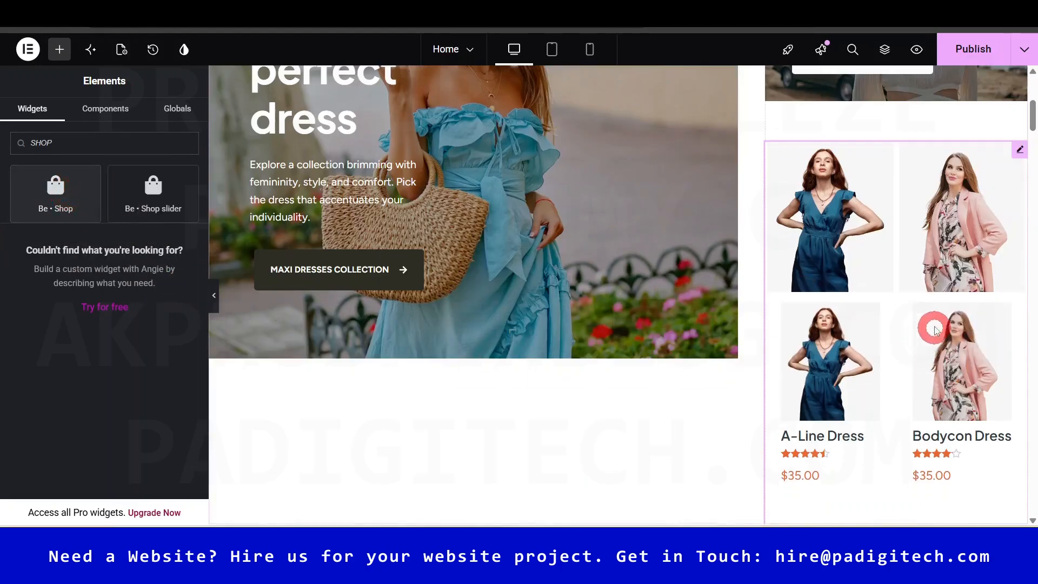
# - Set the product grid to two columns showing Slip Dress and Quick Dress
pyautogui.click(897, 300)
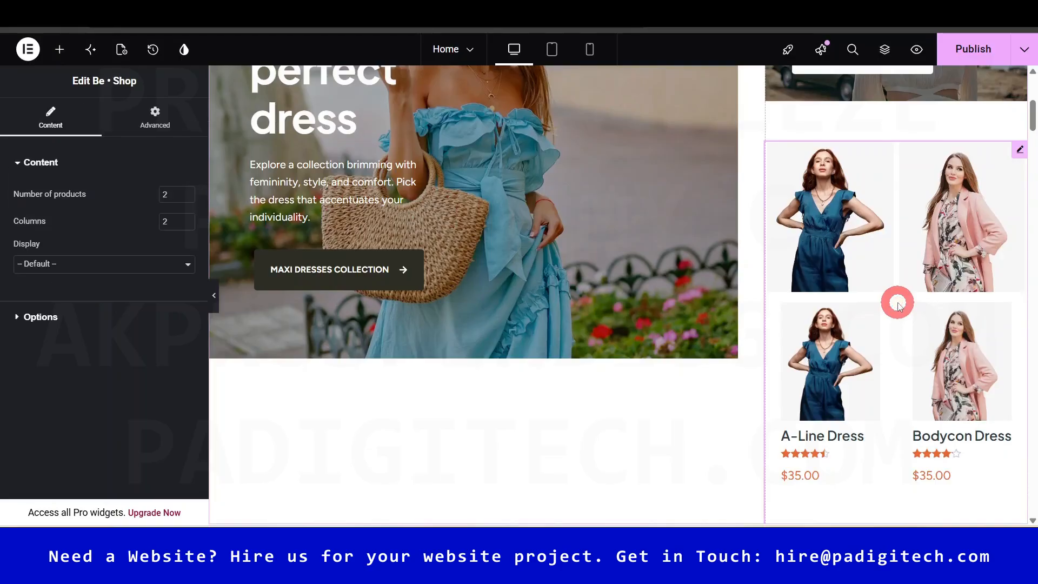
pyautogui.click(186, 219)
pyautogui.click(186, 219)
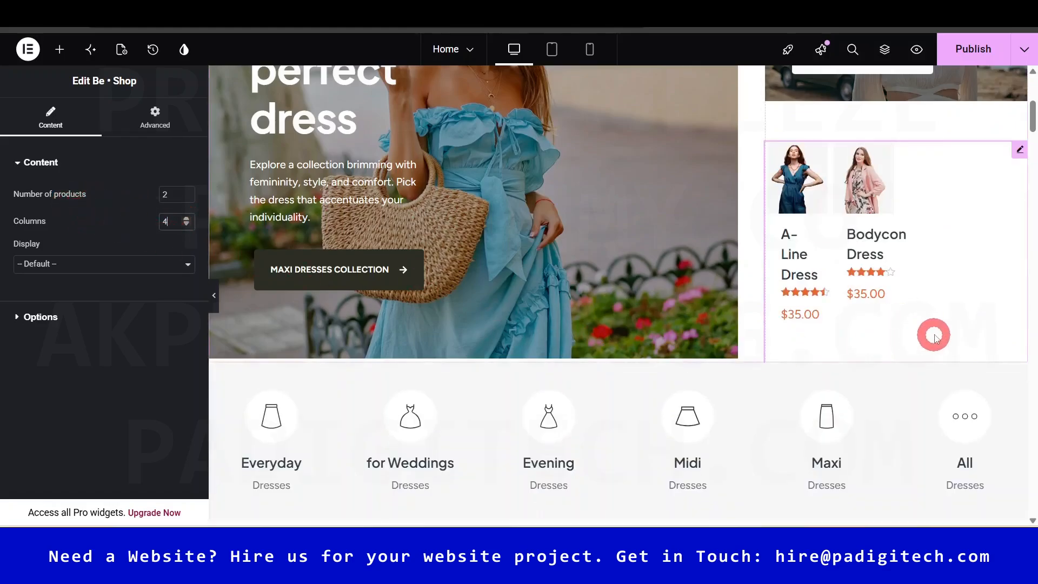
pyautogui.click(186, 224)
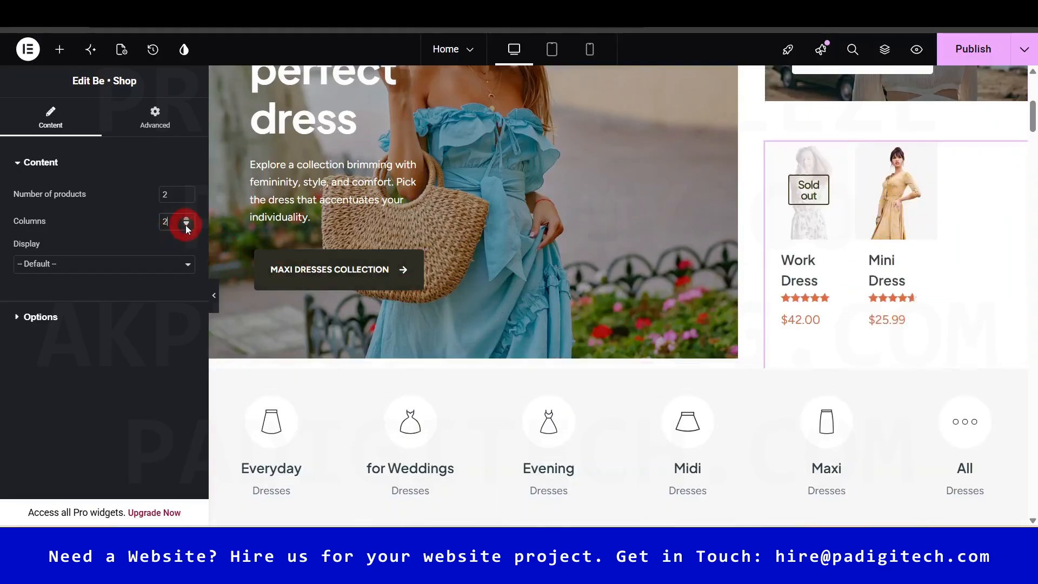
# - Hide the editing panel to preview the two-product grid, then restore the panel
pyautogui.click(214, 297)
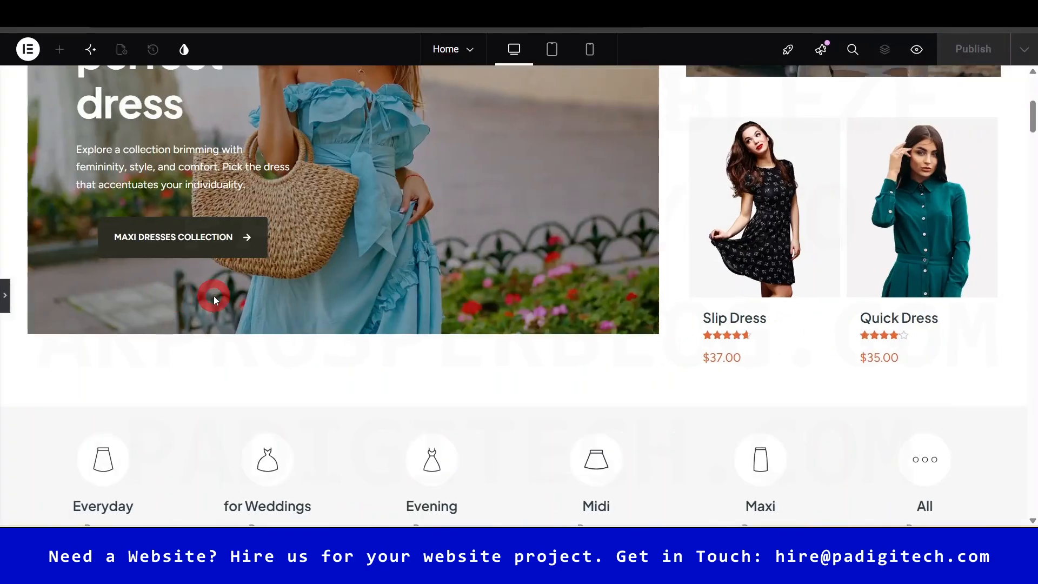
pyautogui.click(722, 311)
pyautogui.click(1033, 152)
pyautogui.moveTo(1034, 123)
pyautogui.mouseDown()
pyautogui.moveTo(1032, 107)
pyautogui.moveTo(1033, 116)
pyautogui.mouseUp()
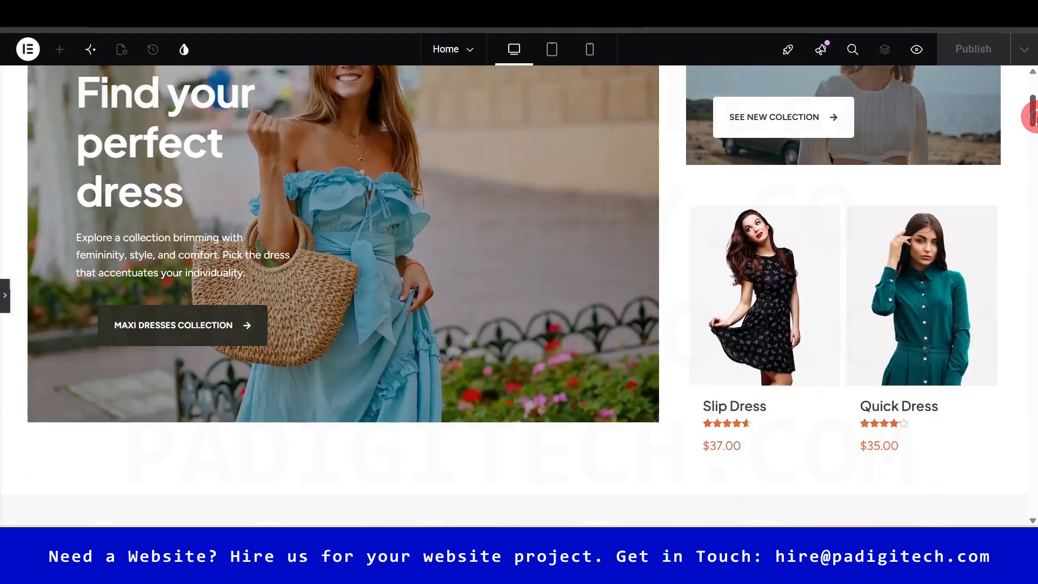
pyautogui.click(4, 298)
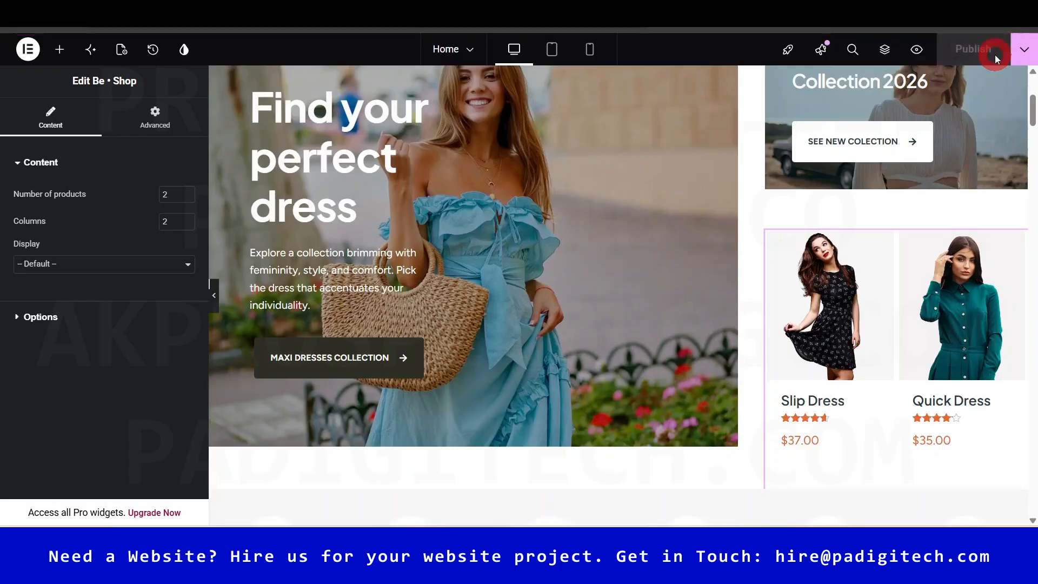
pyautogui.moveTo(1035, 109); pyautogui.dragTo(1033, 130)
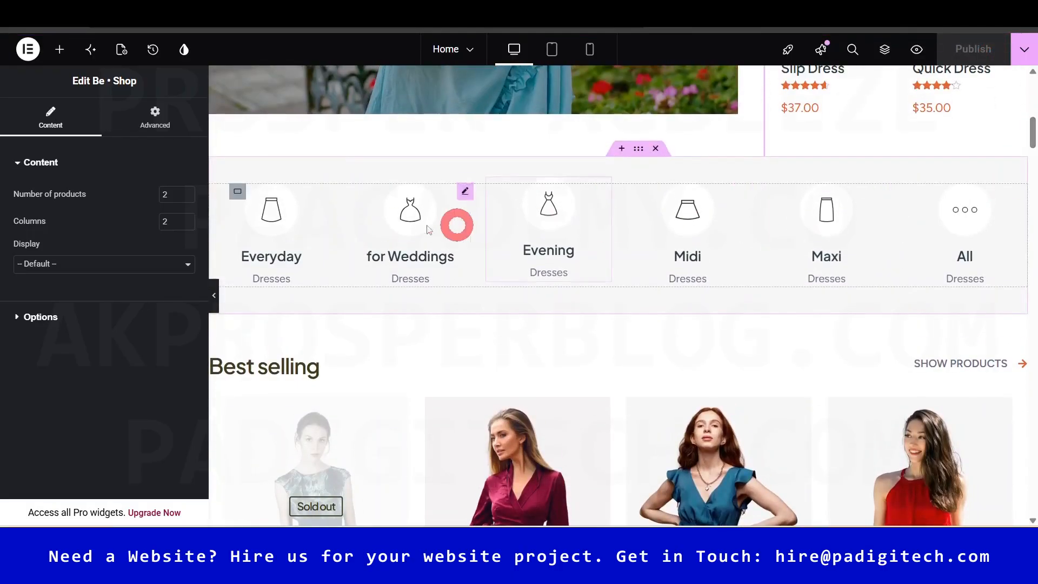
pyautogui.click(265, 230)
pyautogui.click(294, 244)
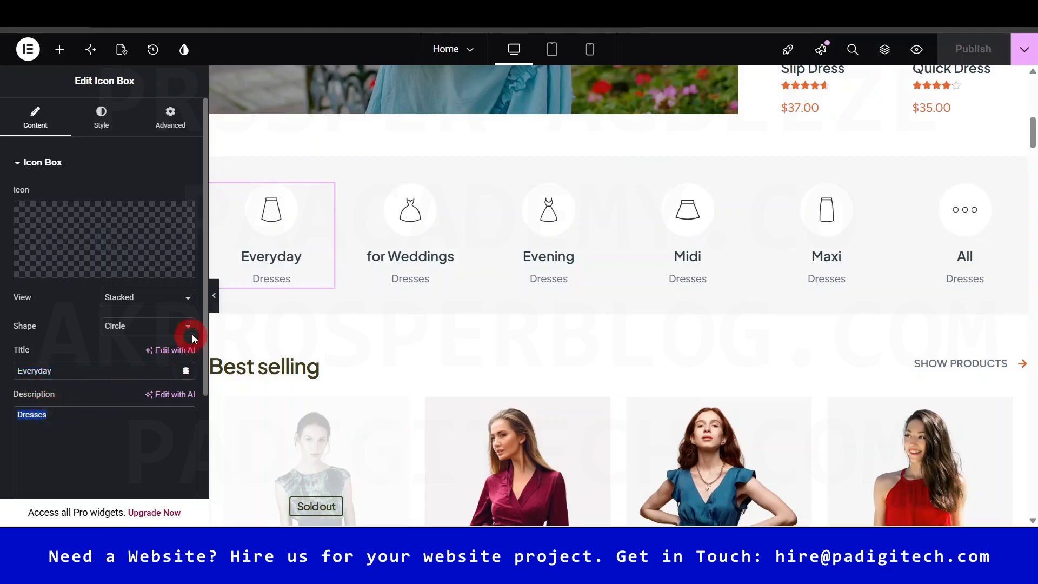
pyautogui.moveTo(205, 306); pyautogui.dragTo(195, 422)
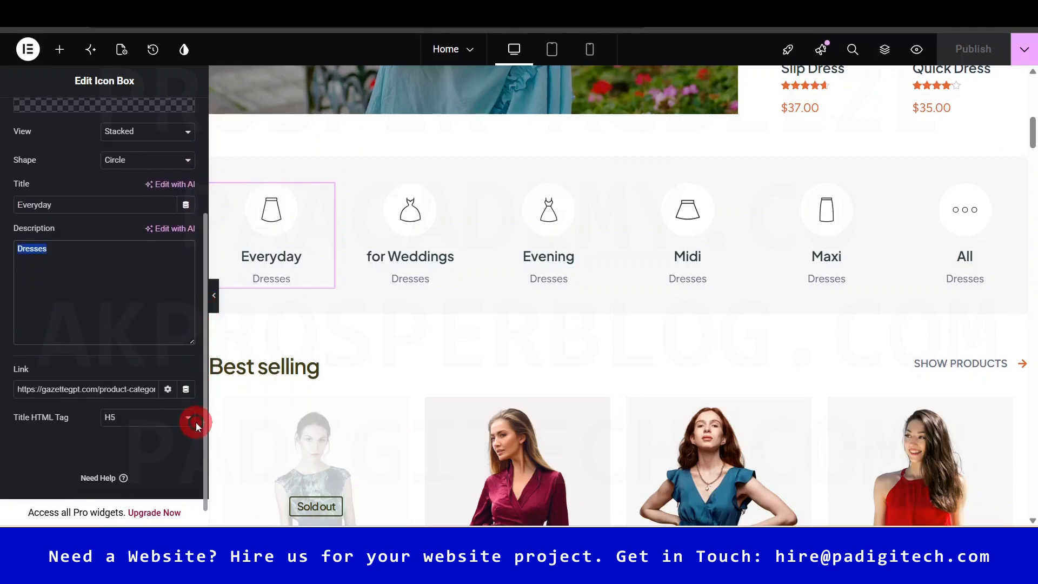
pyautogui.tripleClick(97, 393)
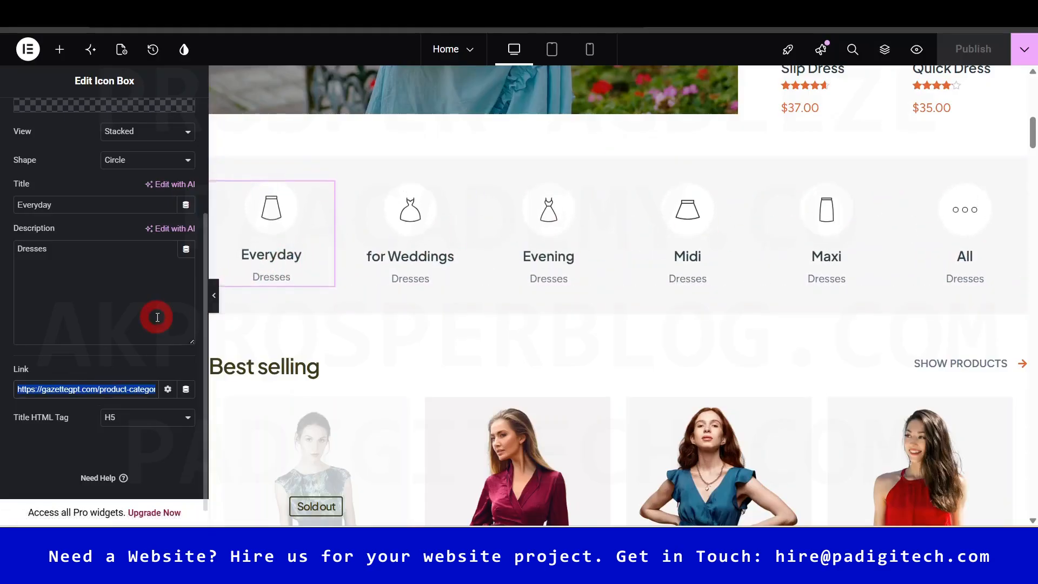
pyautogui.scroll(3, 151, 297)
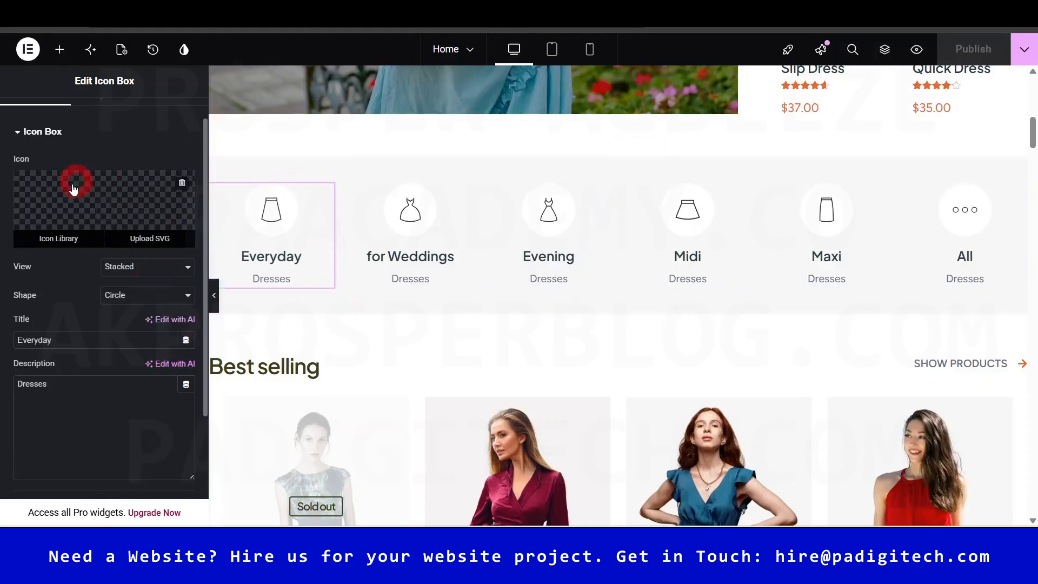
pyautogui.click(108, 209)
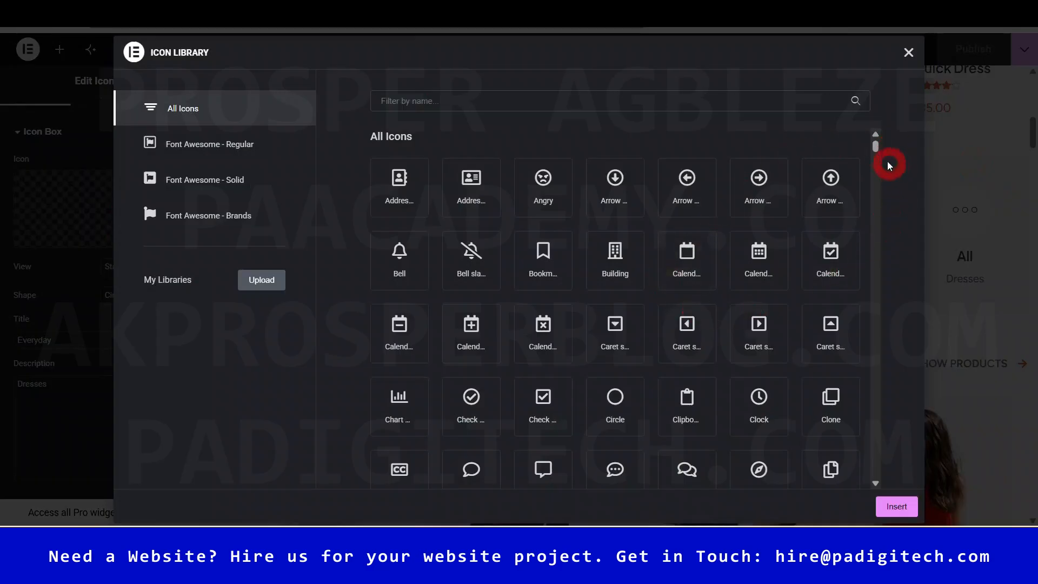
pyautogui.moveTo(876, 149); pyautogui.dragTo(877, 277)
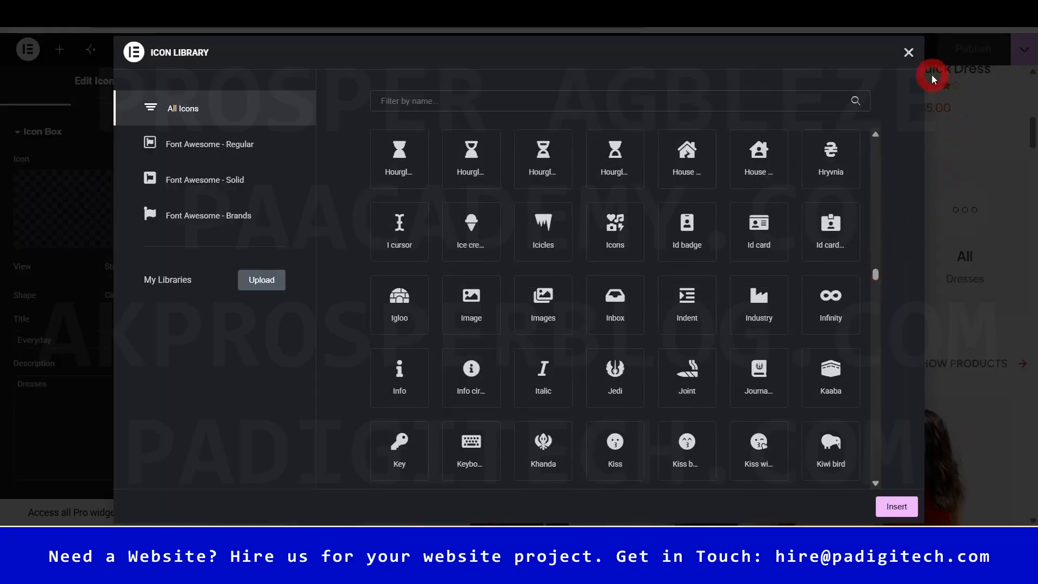
pyautogui.click(908, 52)
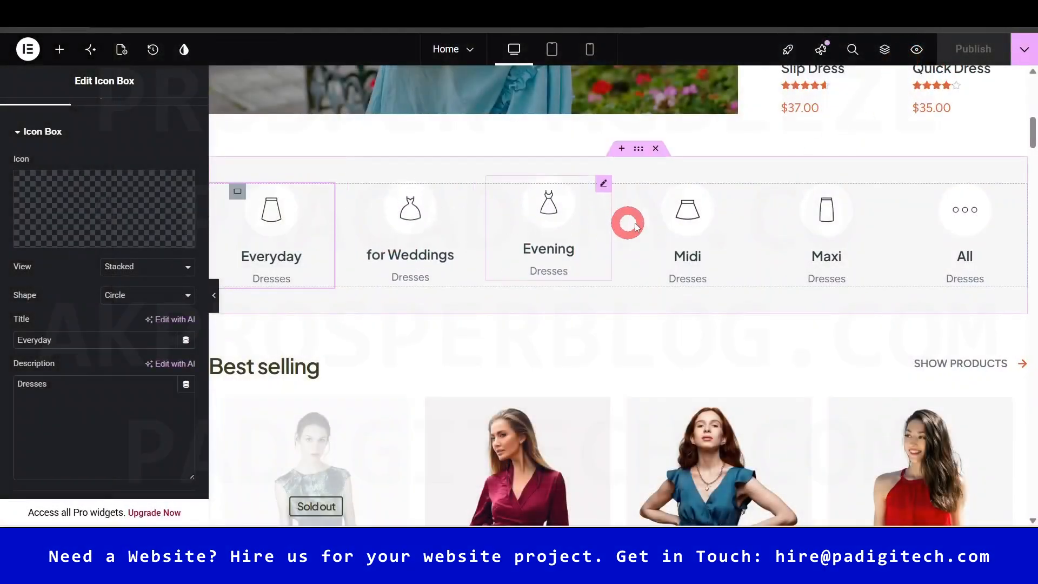
pyautogui.moveTo(1032, 134); pyautogui.dragTo(1031, 202)
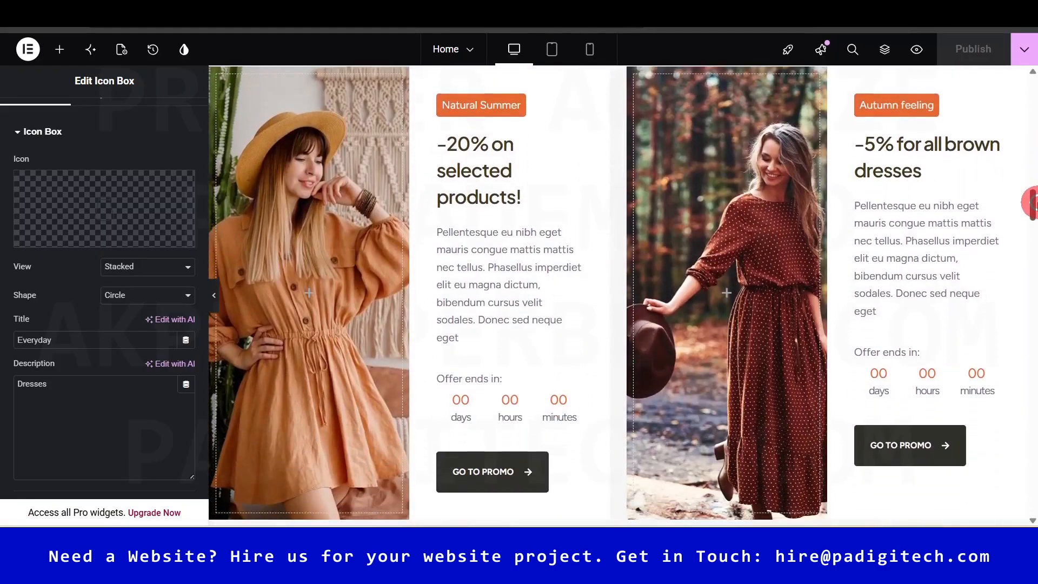
pyautogui.click(482, 109)
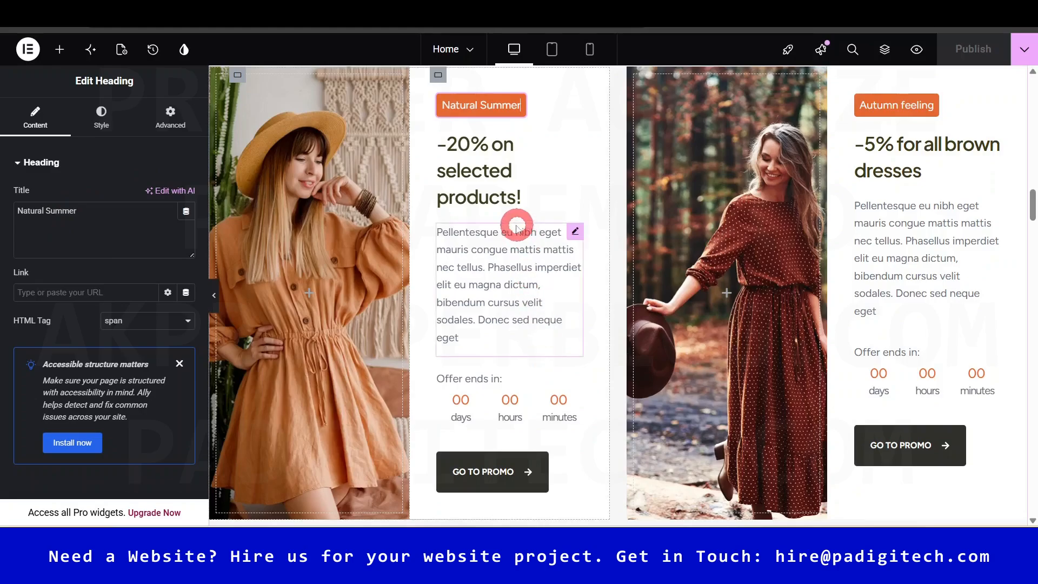
pyautogui.click(497, 409)
pyautogui.click(71, 90)
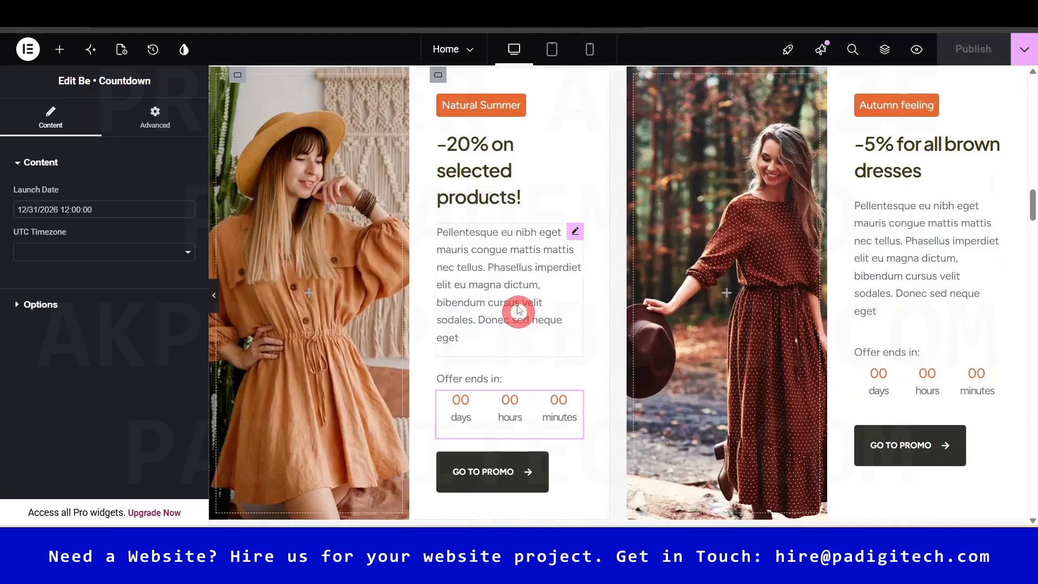
pyautogui.click(518, 313)
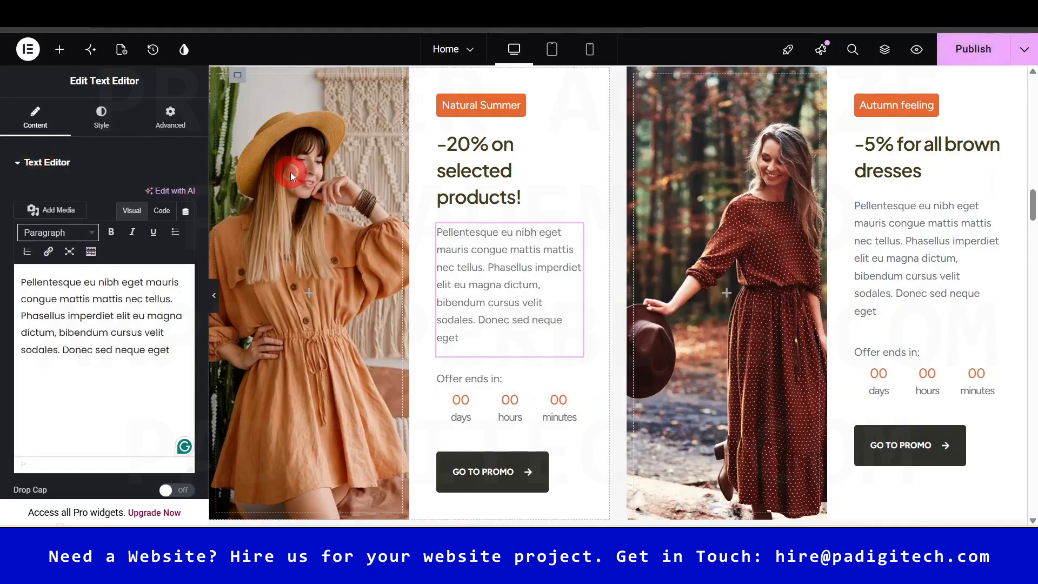
pyautogui.click(238, 74)
pyautogui.click(104, 124)
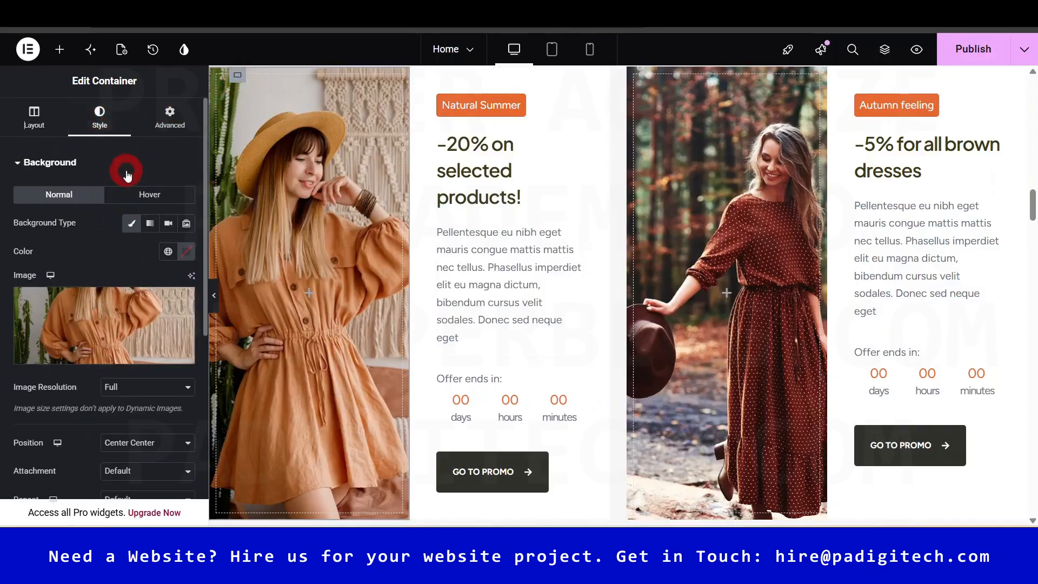
pyautogui.moveTo(206, 152); pyautogui.dragTo(216, 300)
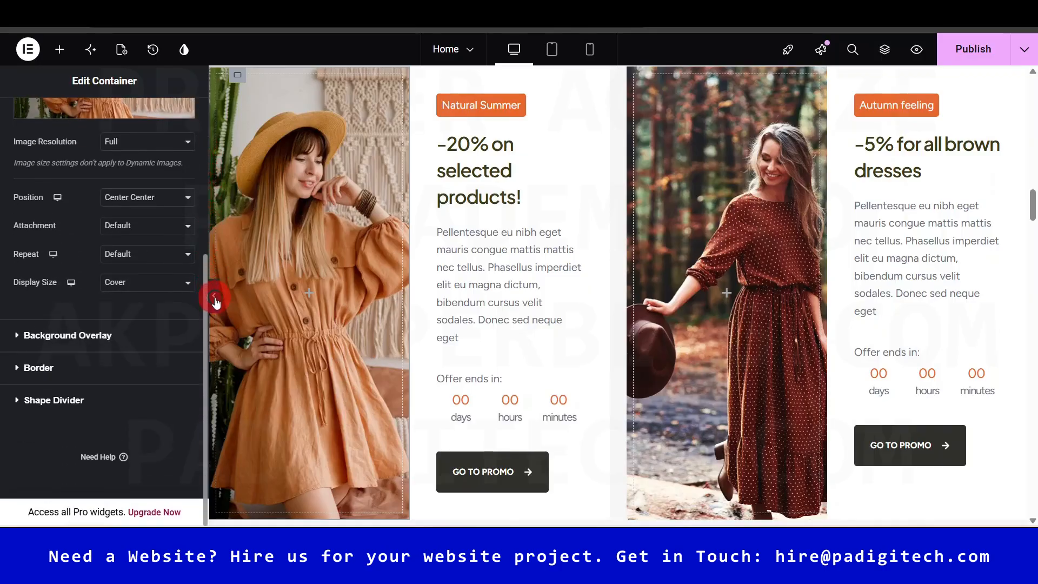
pyautogui.moveTo(1032, 210)
pyautogui.mouseDown()
pyautogui.moveTo(1032, 358)
pyautogui.moveTo(1031, 227)
pyautogui.mouseUp()
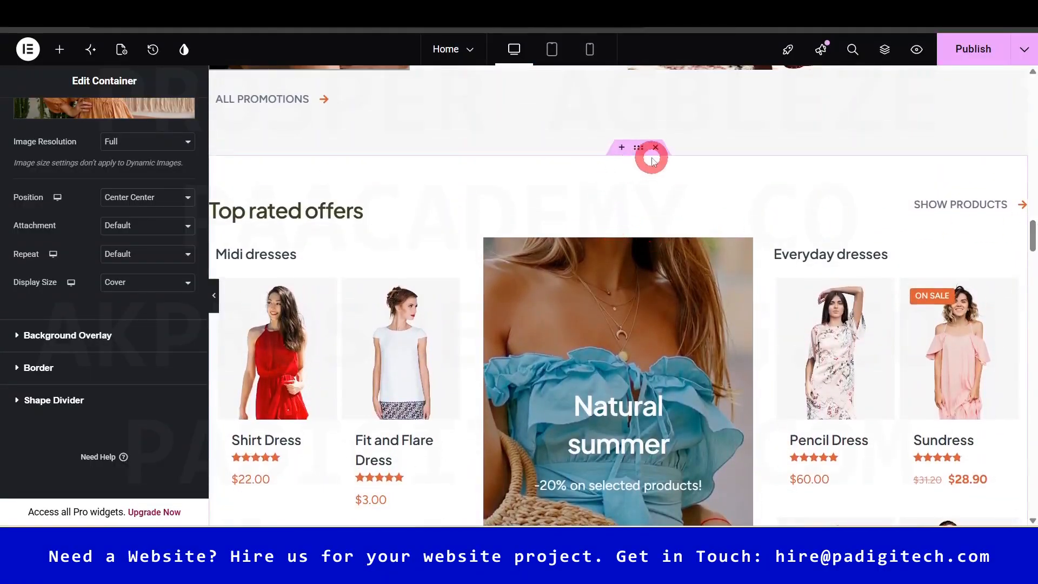
# - Insert a two-column flexbox container above Top rated offers
pyautogui.click(623, 149)
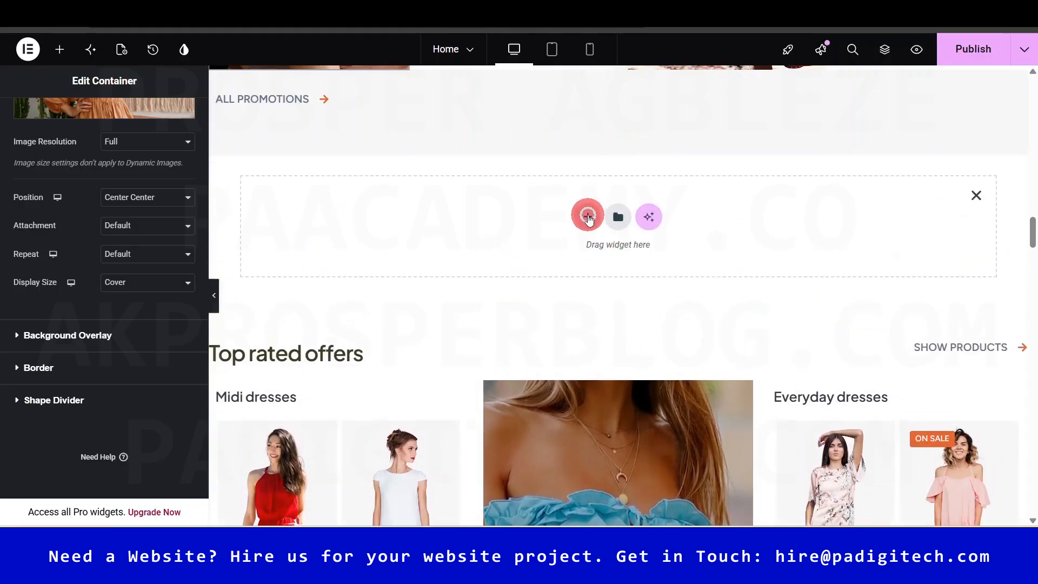
pyautogui.click(588, 217)
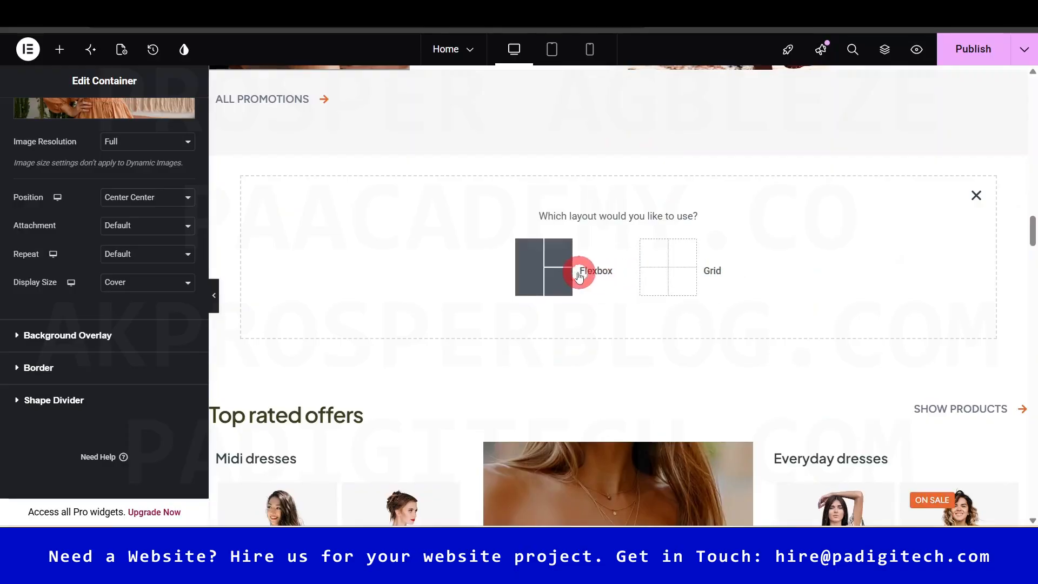
pyautogui.click(556, 271)
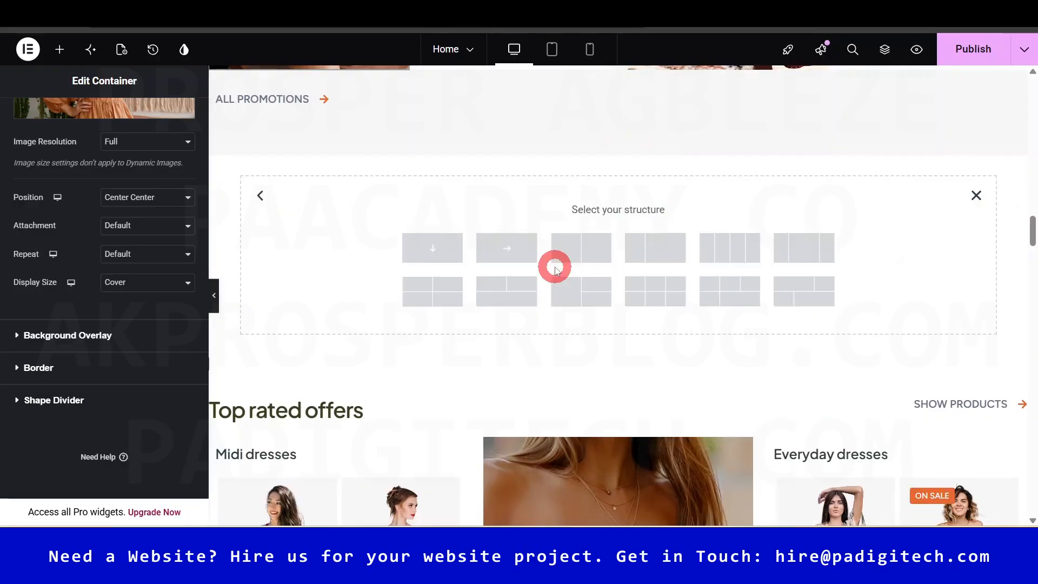
pyautogui.click(580, 251)
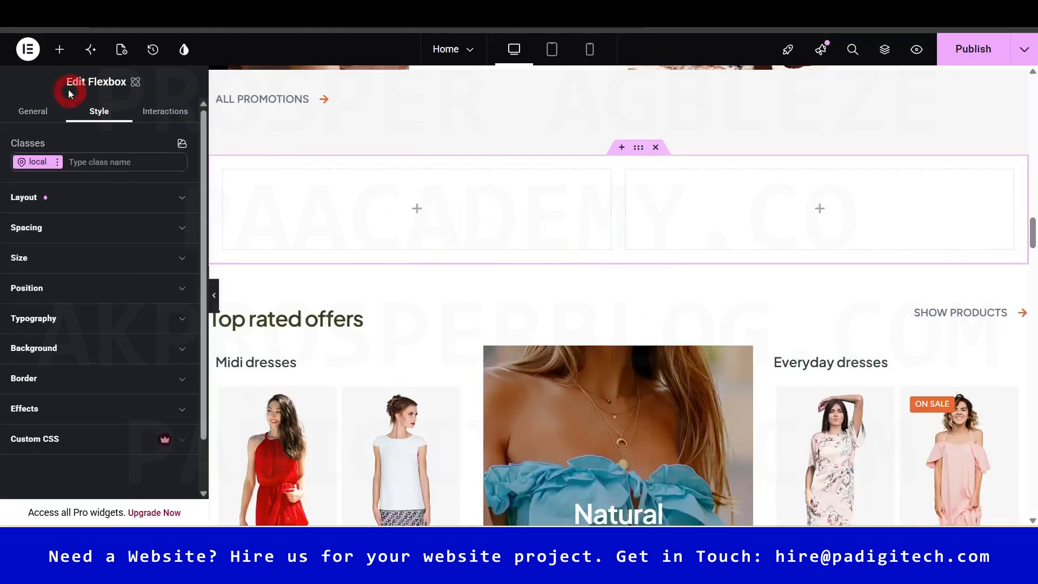
# - Place a Be · Shop grid in the left column displaying six top-rated products
pyautogui.click(59, 49)
pyautogui.click(102, 145)
pyautogui.write('SHO')
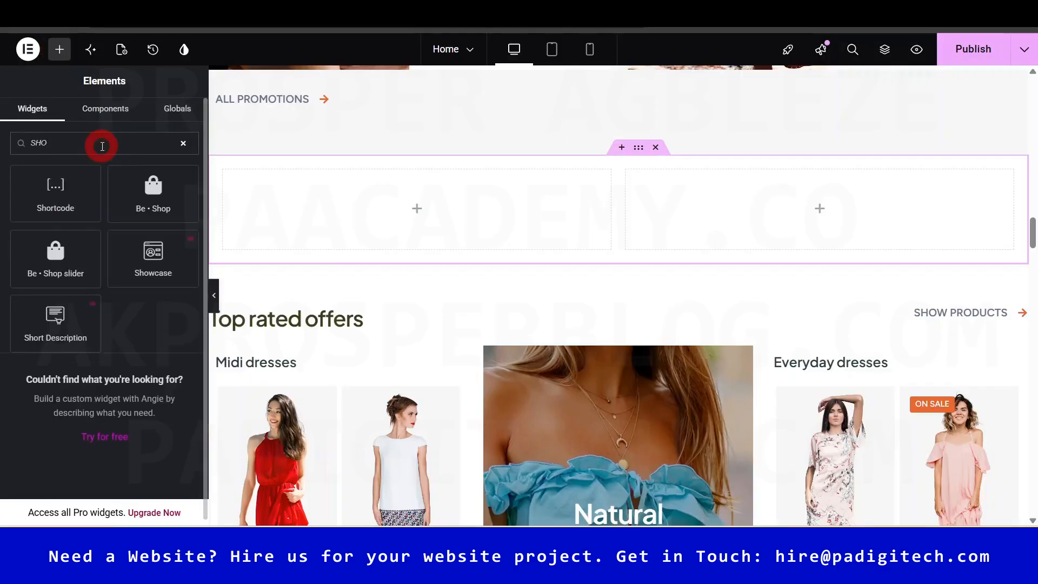
pyautogui.moveTo(146, 192); pyautogui.dragTo(414, 214)
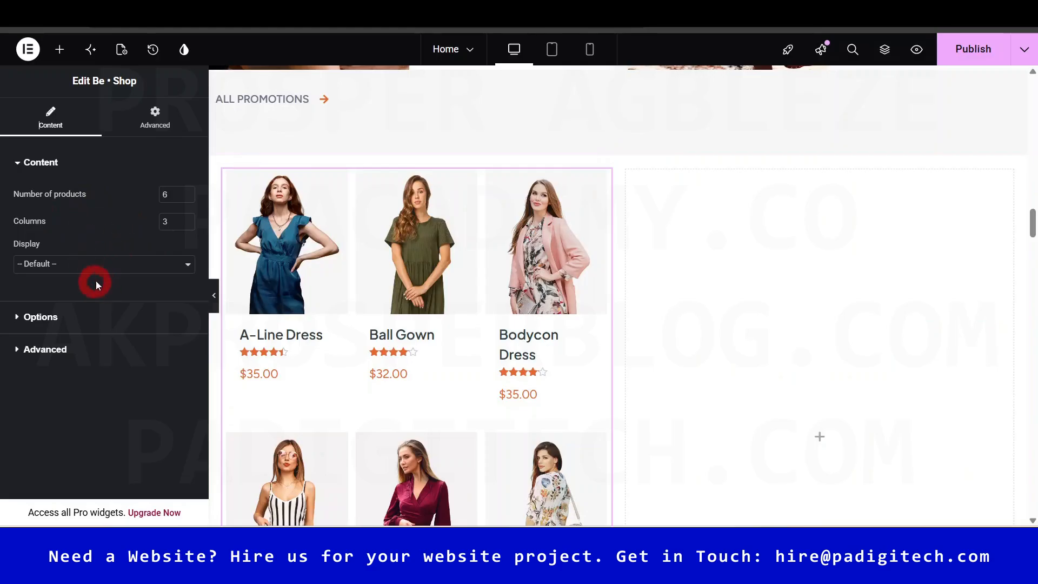
pyautogui.click(104, 265)
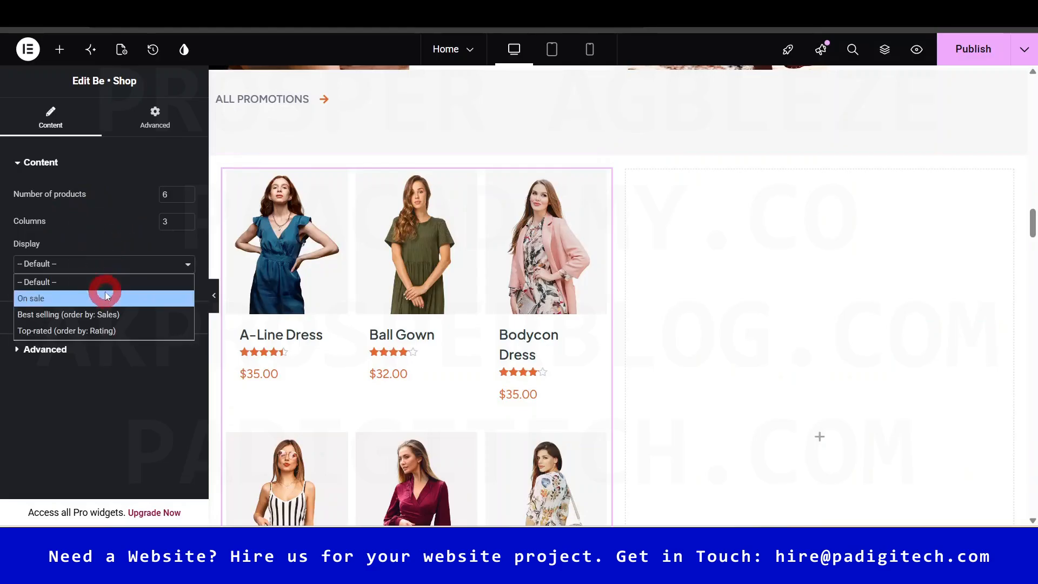
pyautogui.click(128, 330)
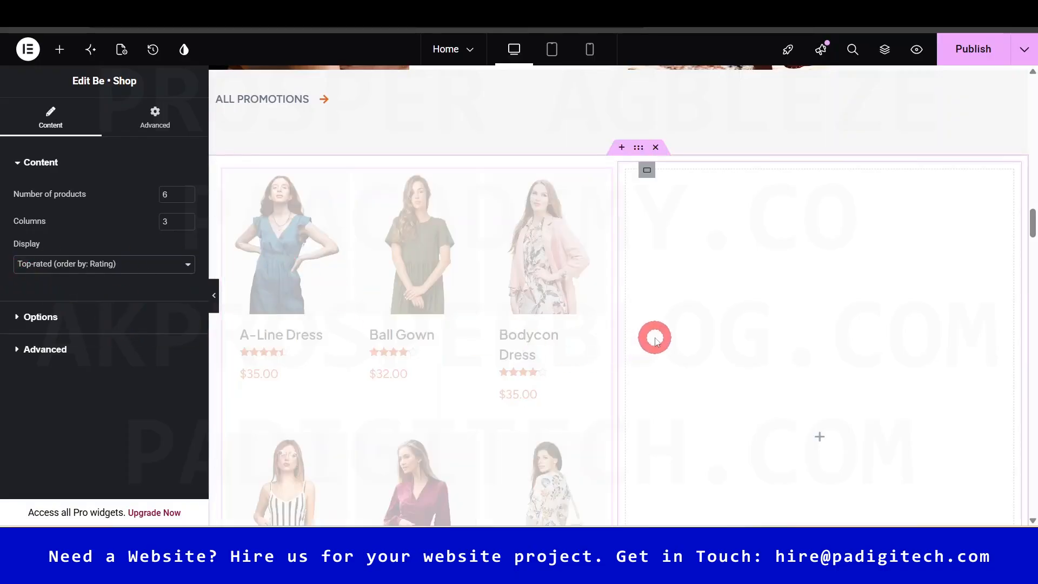
pyautogui.moveTo(1033, 220); pyautogui.dragTo(1032, 224)
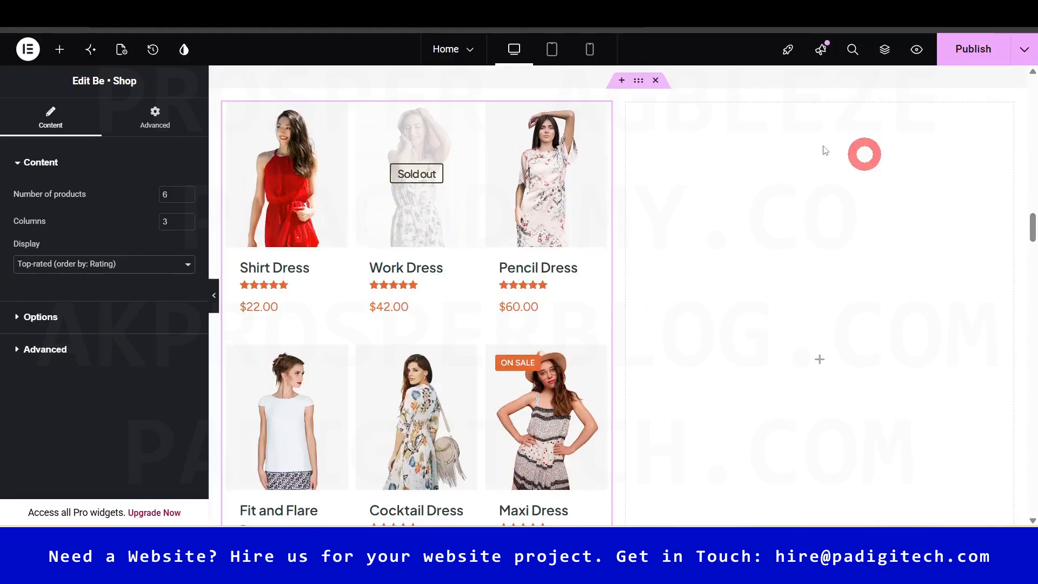
pyautogui.click(57, 53)
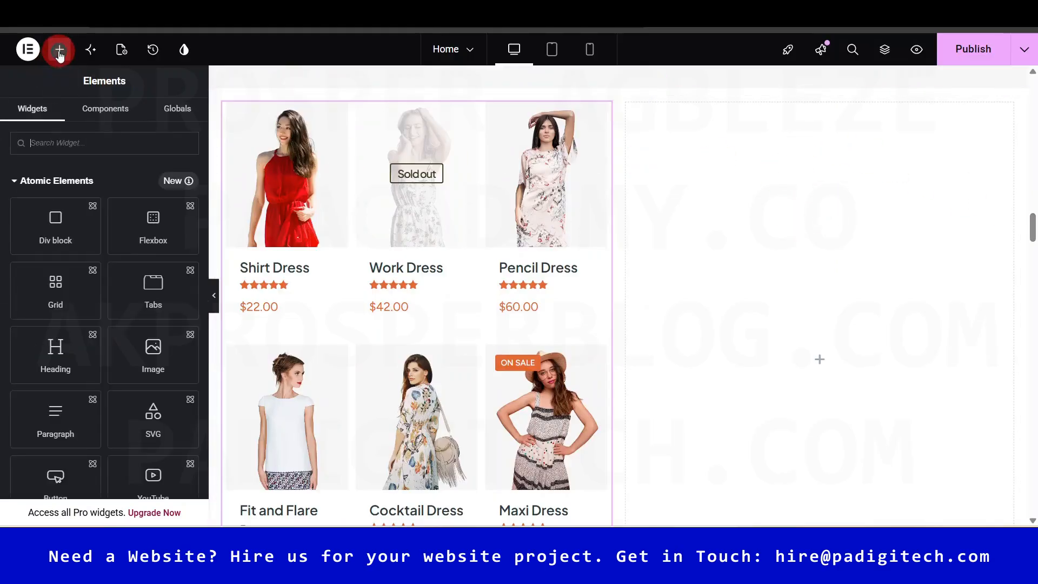
# - Add a Heading to the right column with Align self set to Center
pyautogui.write('HEAD')
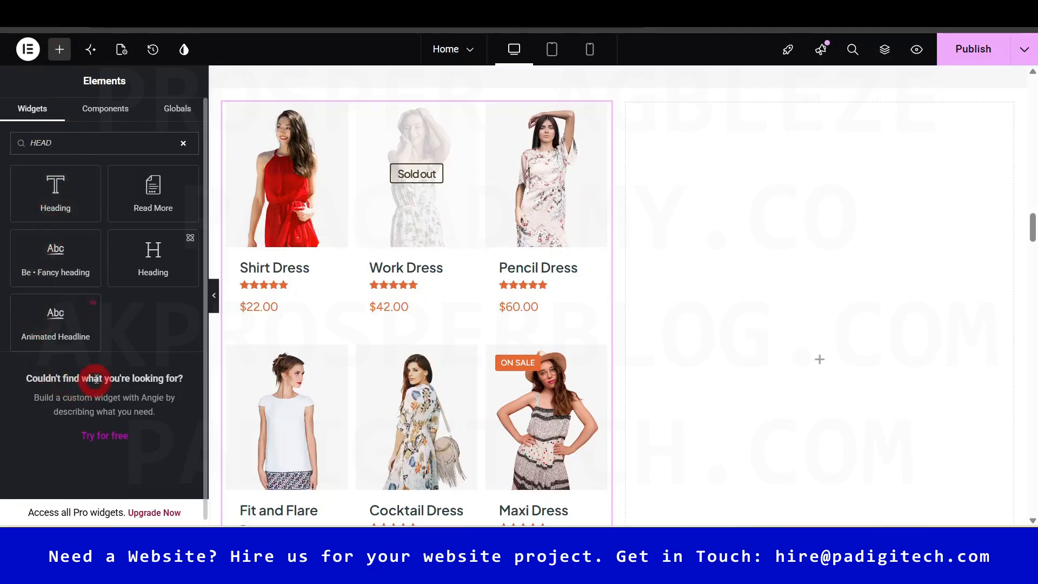
pyautogui.moveTo(149, 251); pyautogui.dragTo(811, 268)
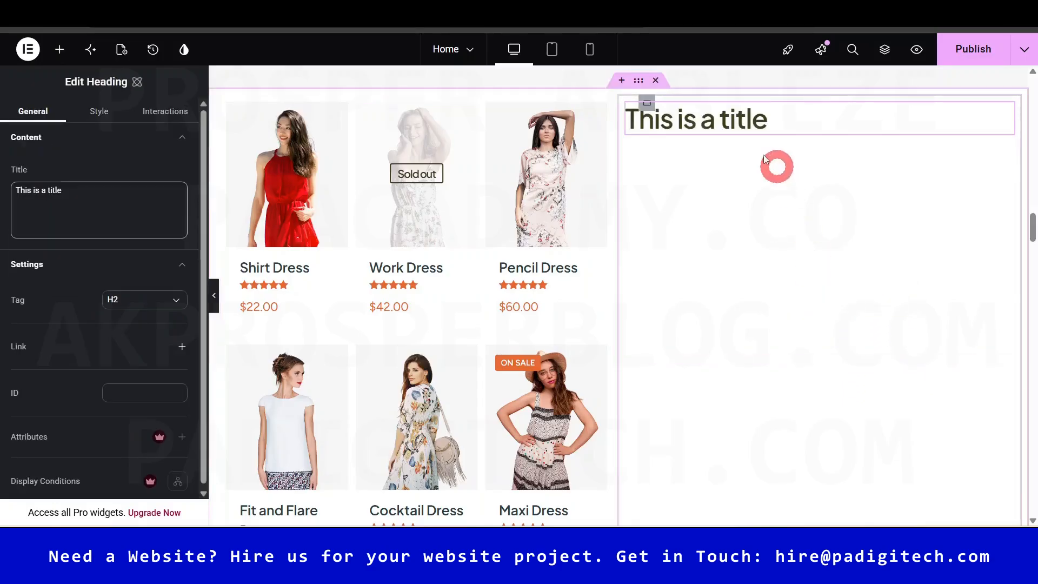
pyautogui.scroll(5, 1029, 225)
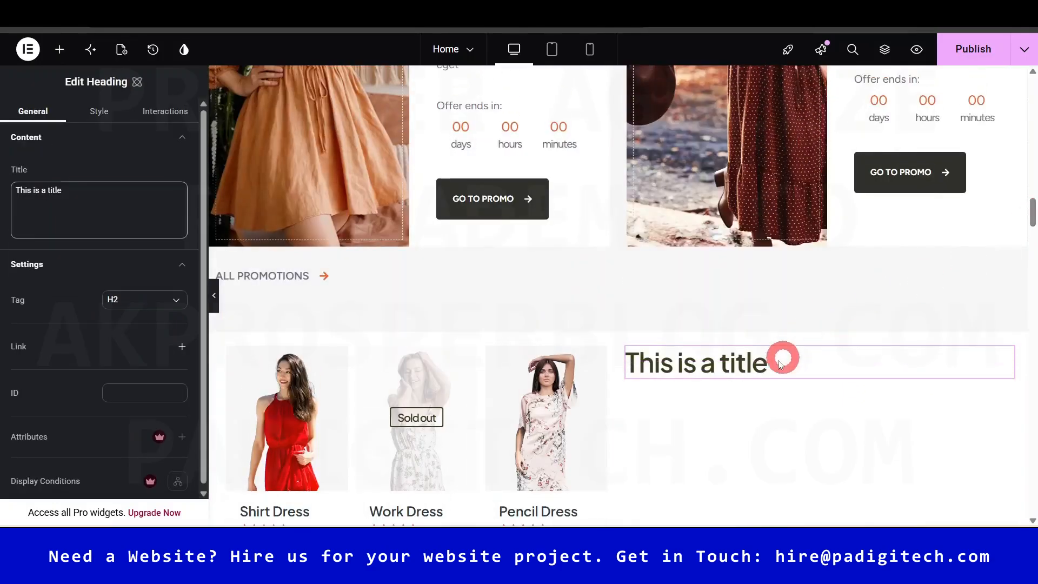
pyautogui.click(376, 316)
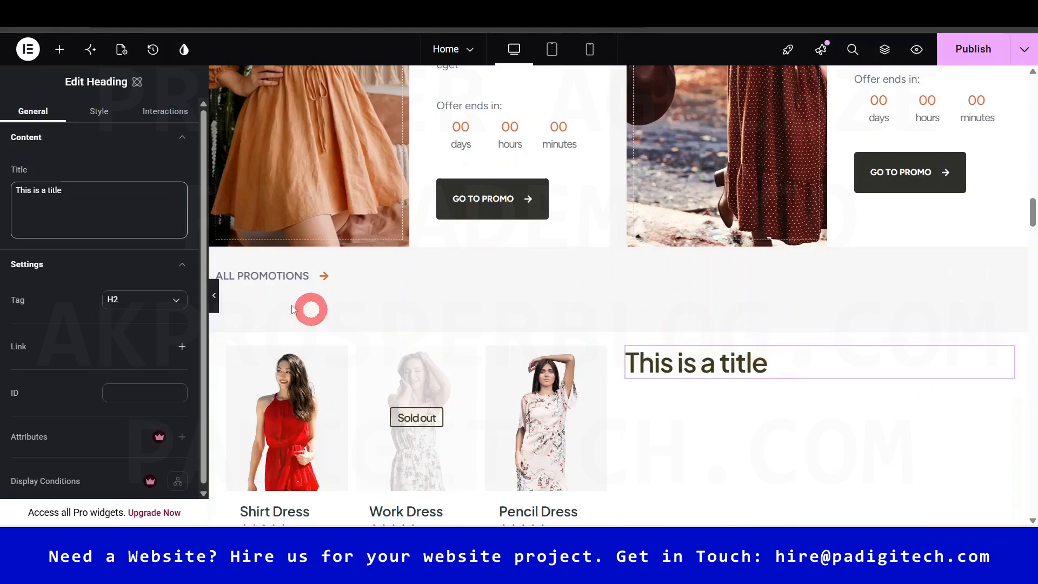
pyautogui.click(101, 113)
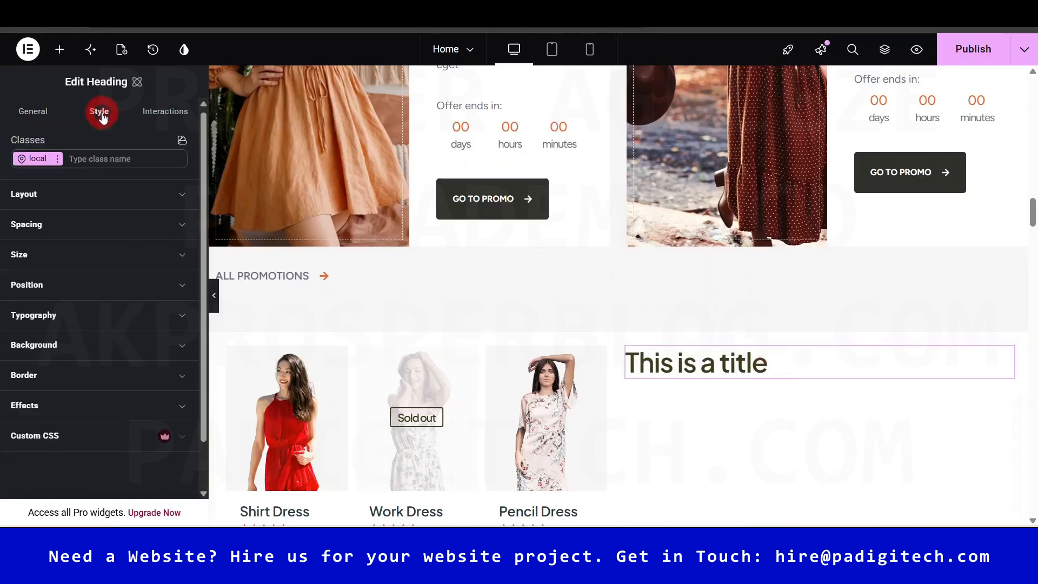
pyautogui.click(162, 190)
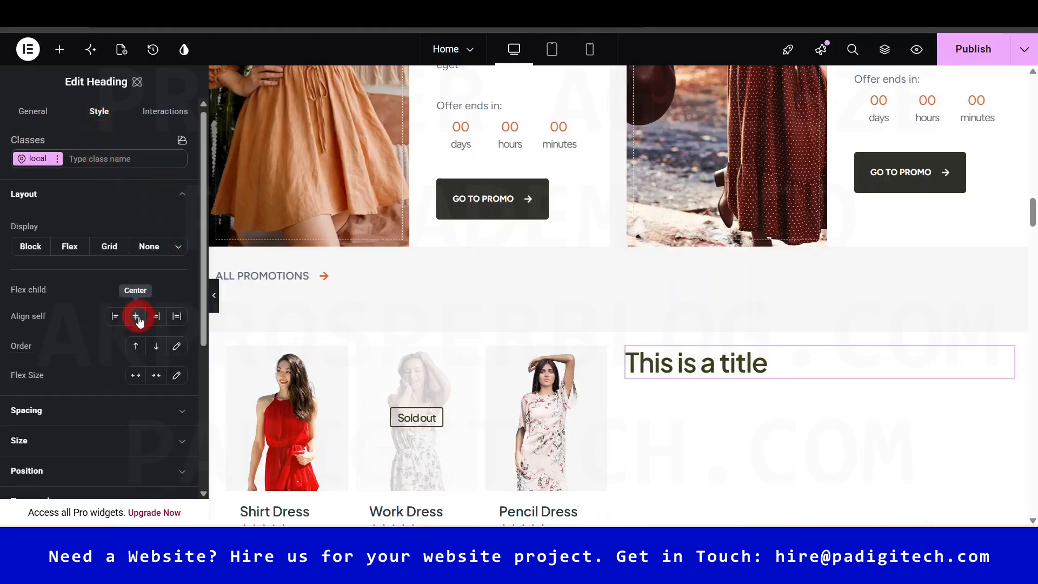
pyautogui.click(137, 316)
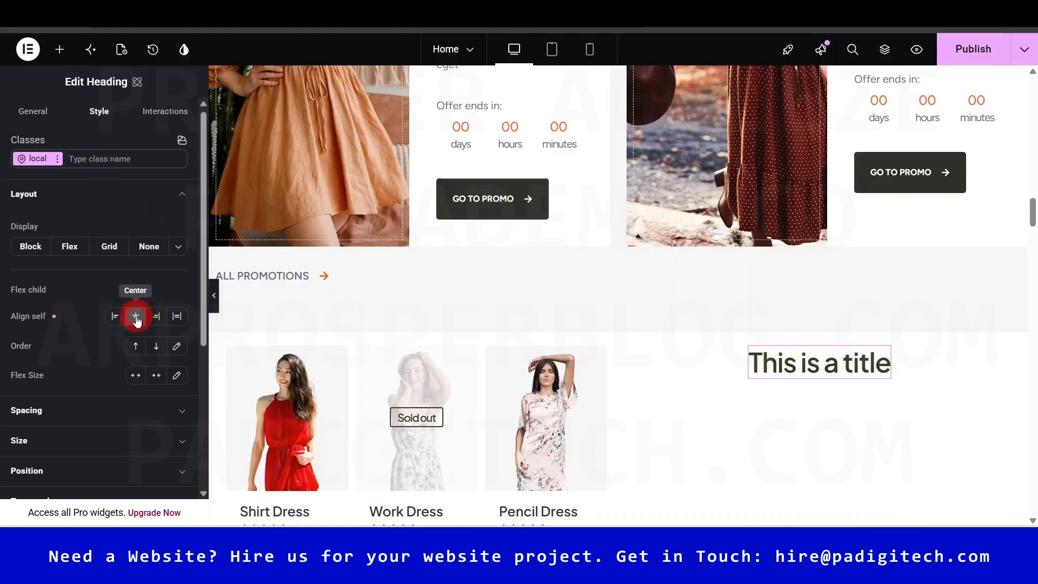
pyautogui.scroll(1, 108, 418)
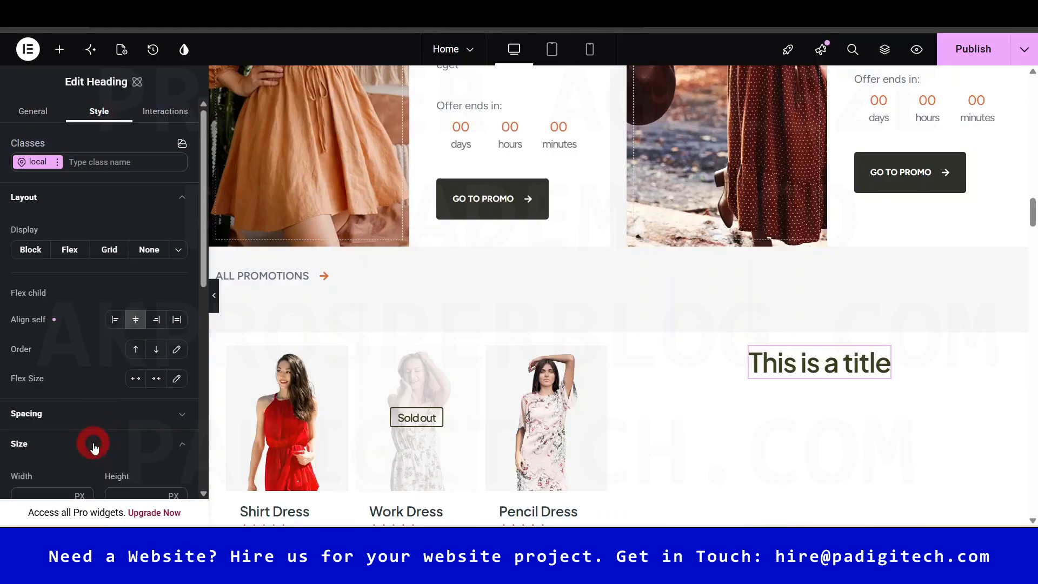
pyautogui.scroll(-5, 118, 439)
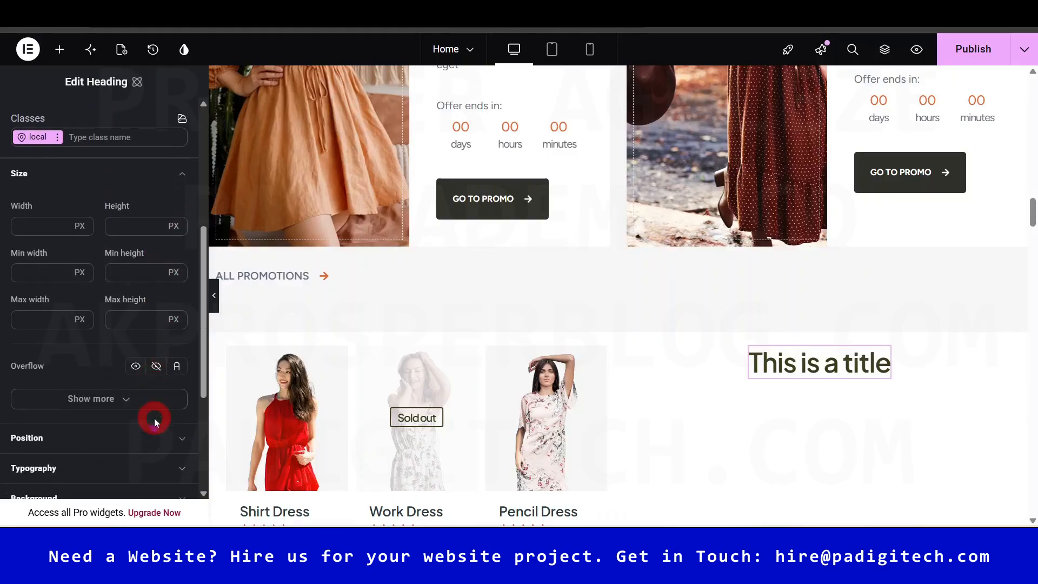
pyautogui.moveTo(1030, 215)
pyautogui.mouseDown()
pyautogui.moveTo(1035, 169)
pyautogui.moveTo(1029, 234)
pyautogui.moveTo(1032, 213)
pyautogui.moveTo(1033, 222)
pyautogui.mouseUp()
# - Add a Text Editor paragraph below the heading, then delete the whole trial section
pyautogui.click(56, 50)
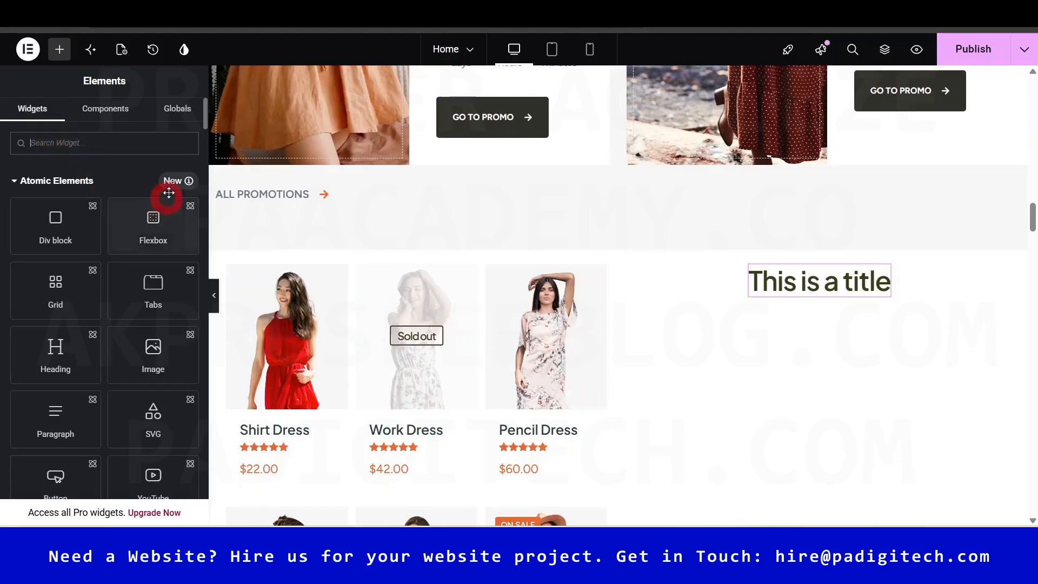
pyautogui.scroll(-6, 205, 117)
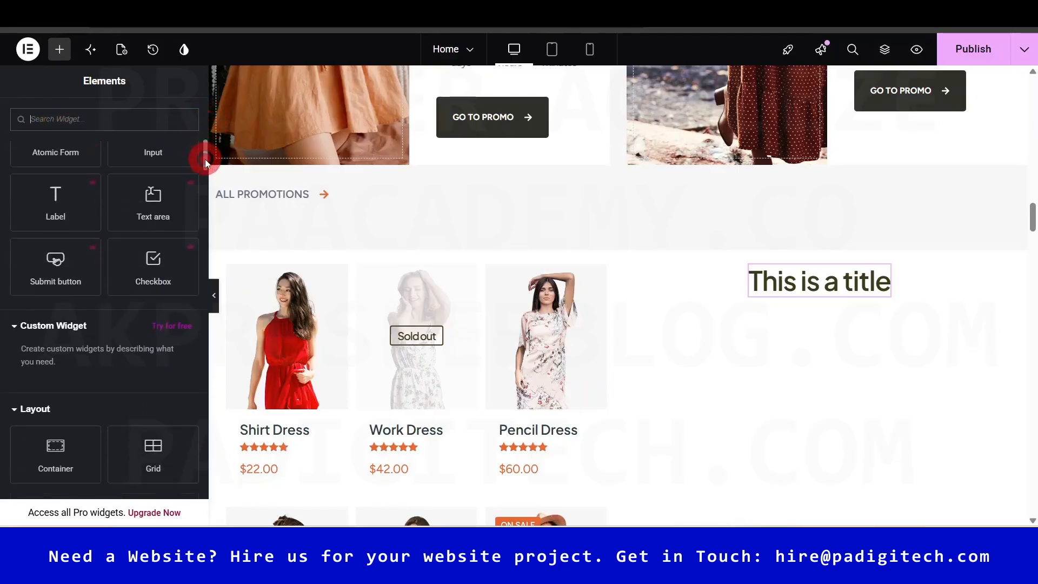
pyautogui.scroll(-6, 206, 152)
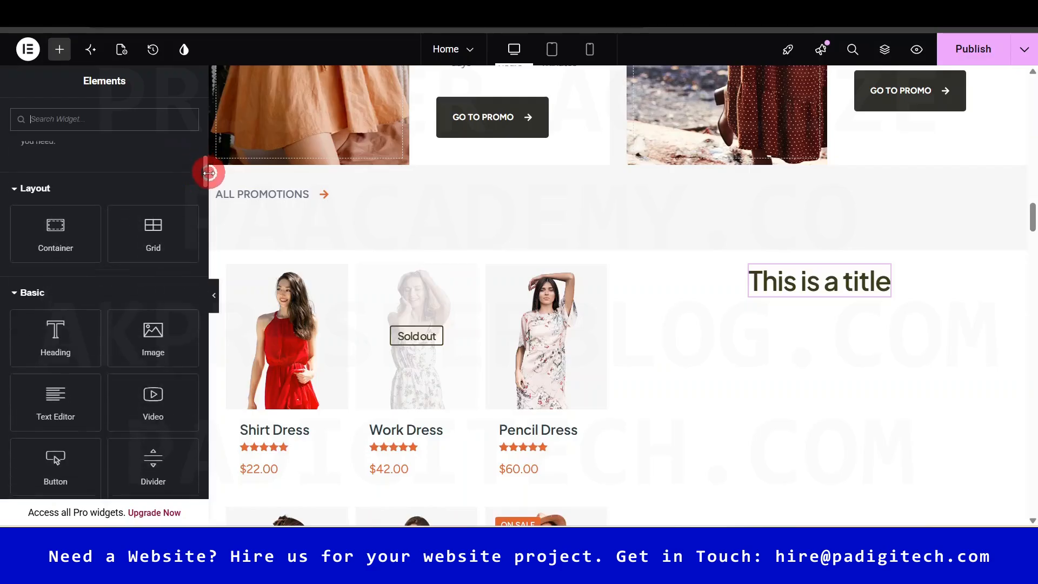
pyautogui.moveTo(74, 299); pyautogui.dragTo(806, 285)
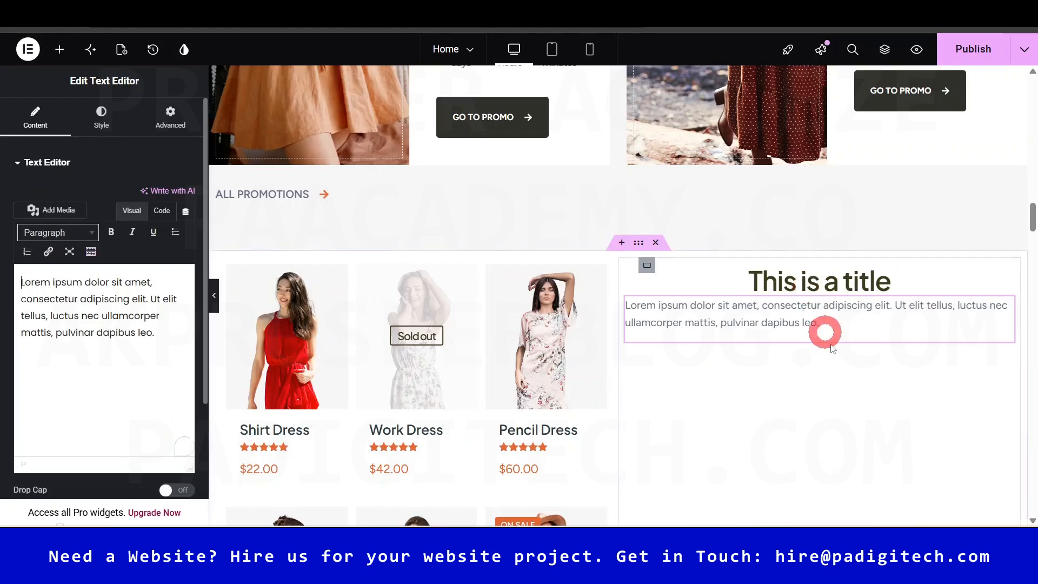
pyautogui.moveTo(1033, 221)
pyautogui.mouseDown()
pyautogui.moveTo(1033, 242)
pyautogui.moveTo(1032, 218)
pyautogui.mouseUp()
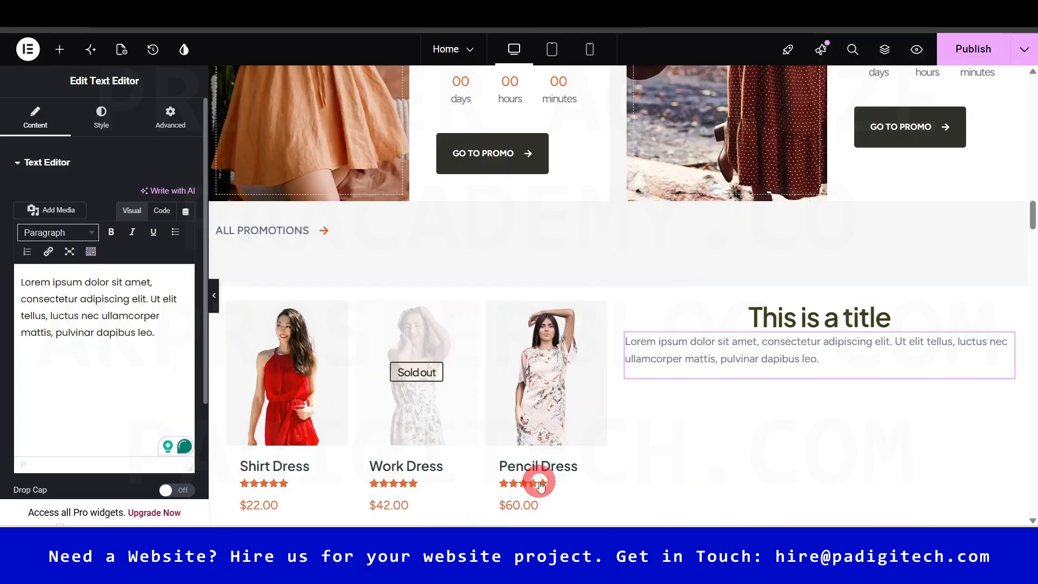
pyautogui.click(654, 278)
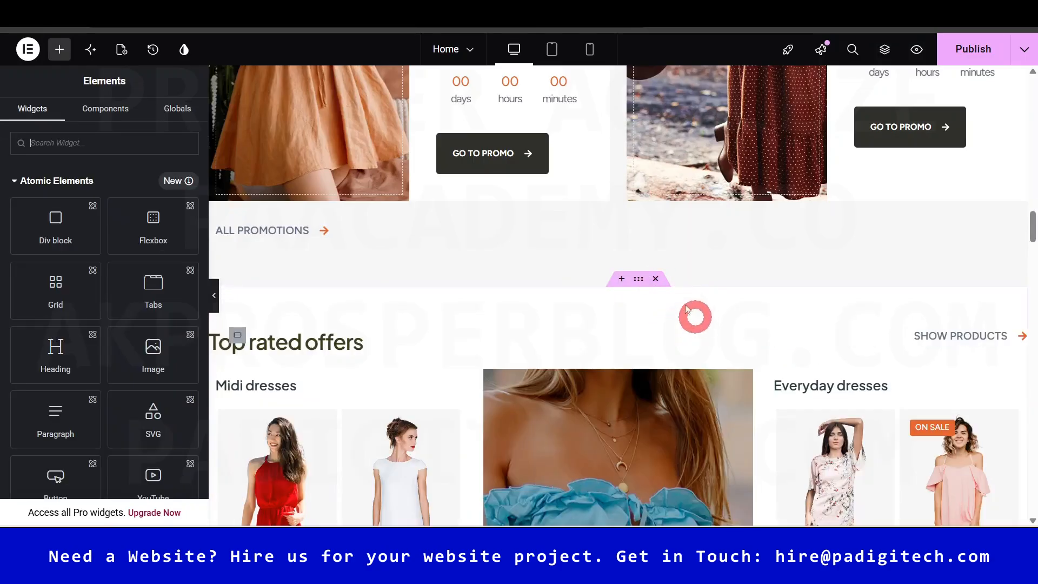
# - Inspect the hero banner container's background settings
pyautogui.moveTo(1033, 229); pyautogui.dragTo(1032, 345)
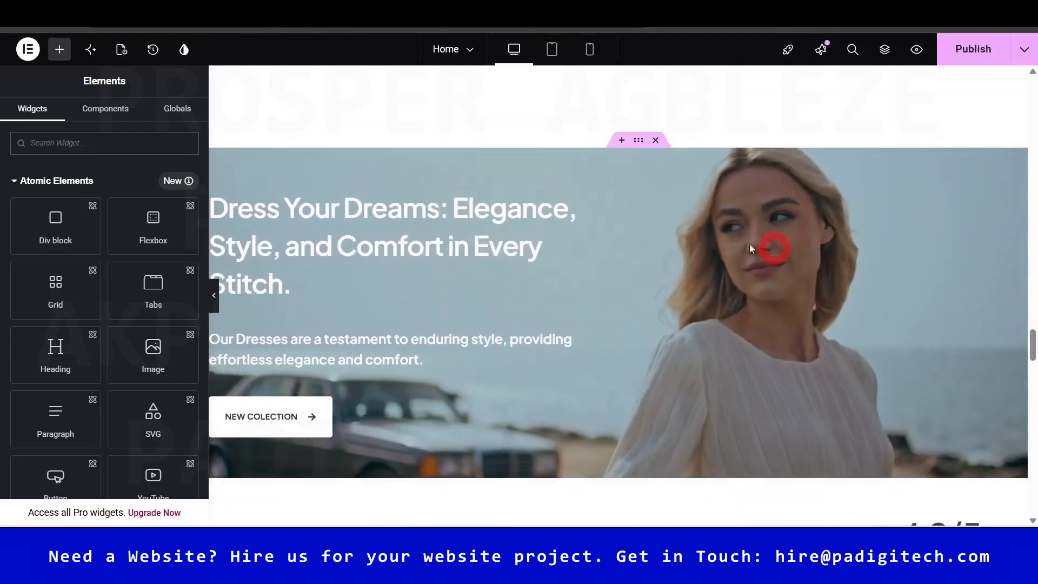
pyautogui.click(638, 142)
pyautogui.click(100, 114)
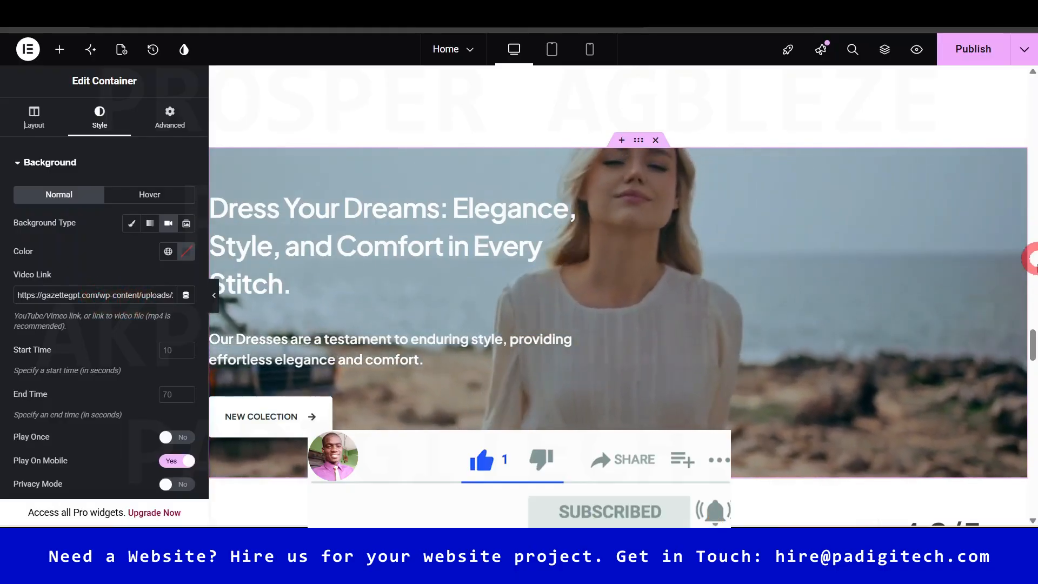
pyautogui.moveTo(1034, 341); pyautogui.dragTo(1030, 382)
# - Check the Amazing! testimonial and newsletter background image, then publish the home page
pyautogui.click(581, 184)
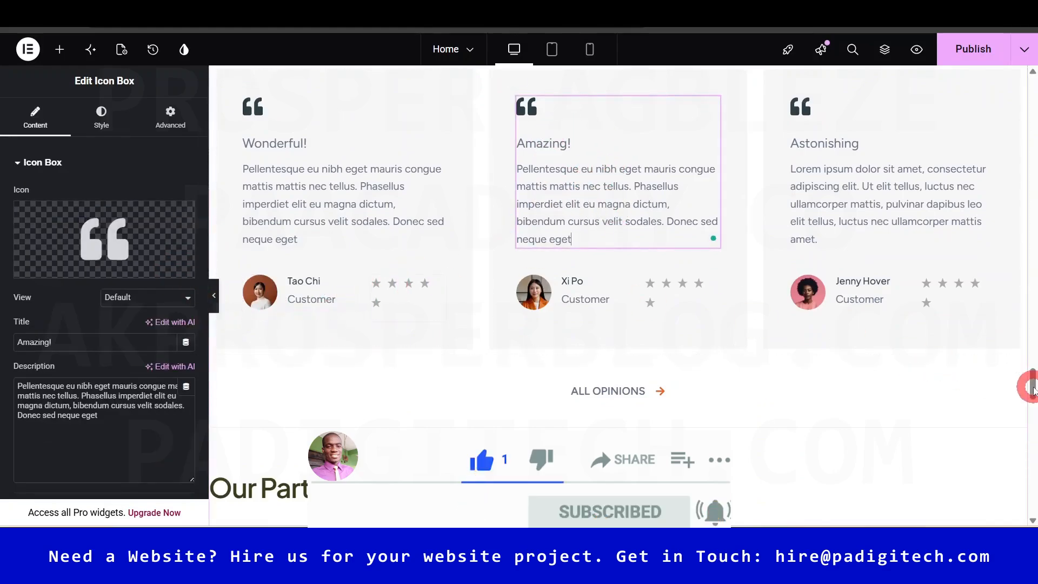
pyautogui.moveTo(1033, 384); pyautogui.dragTo(1030, 441)
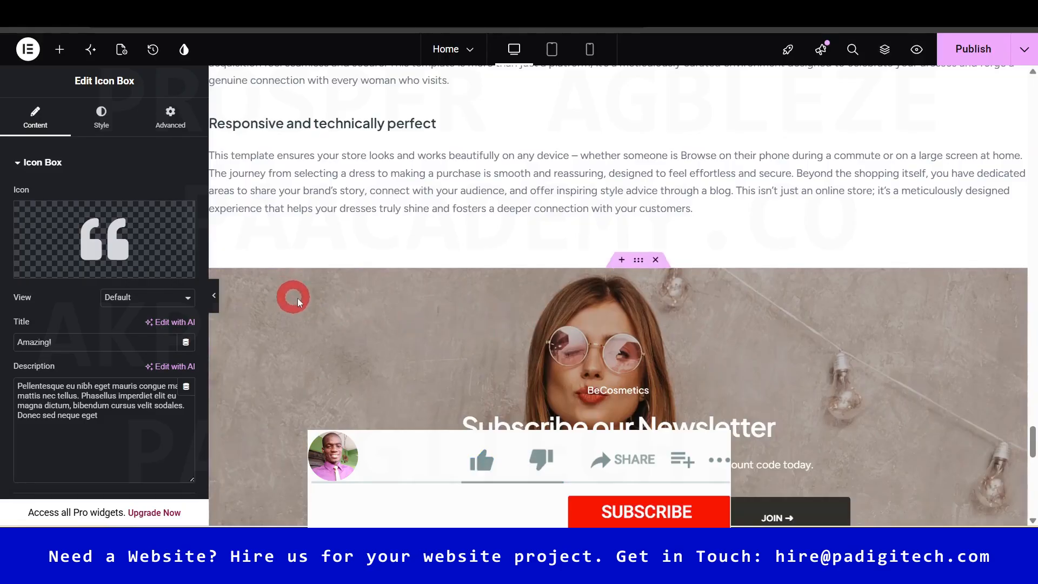
pyautogui.click(638, 261)
pyautogui.click(99, 114)
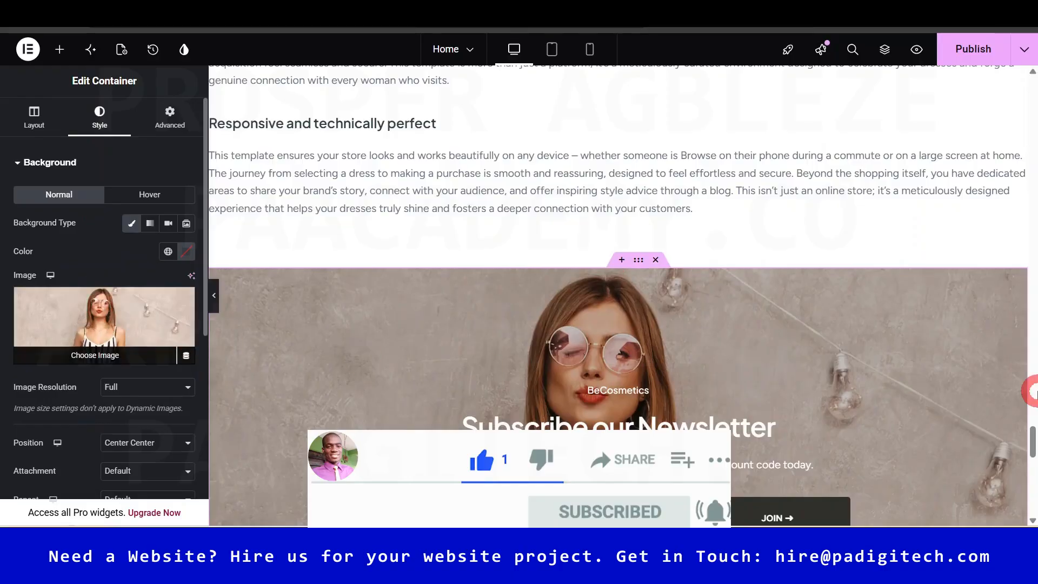
pyautogui.moveTo(1031, 430); pyautogui.dragTo(1030, 210)
pyautogui.click(973, 63)
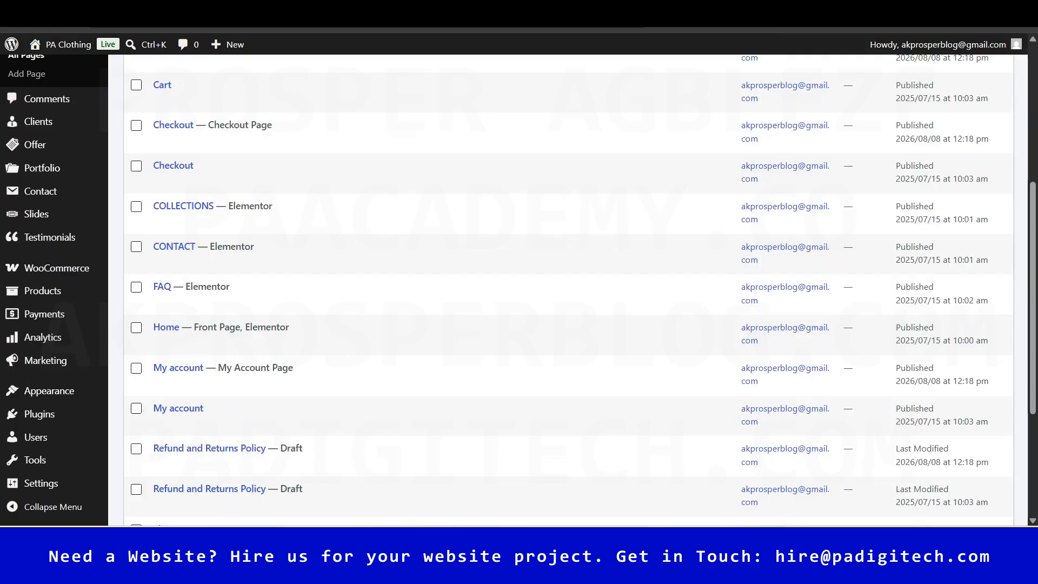
pyautogui.click(331, 24)
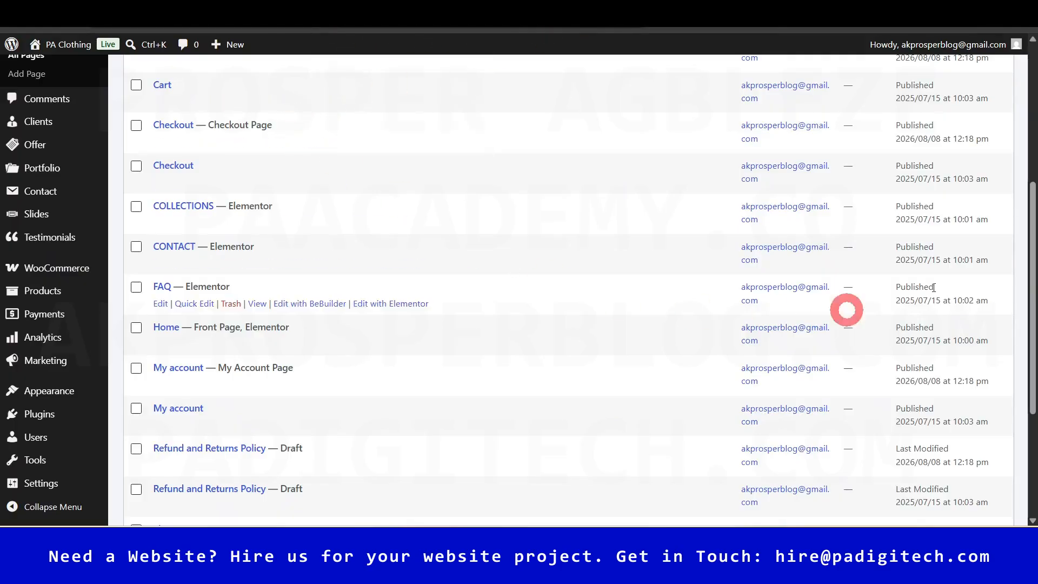
pyautogui.moveTo(1029, 224); pyautogui.dragTo(1027, 193)
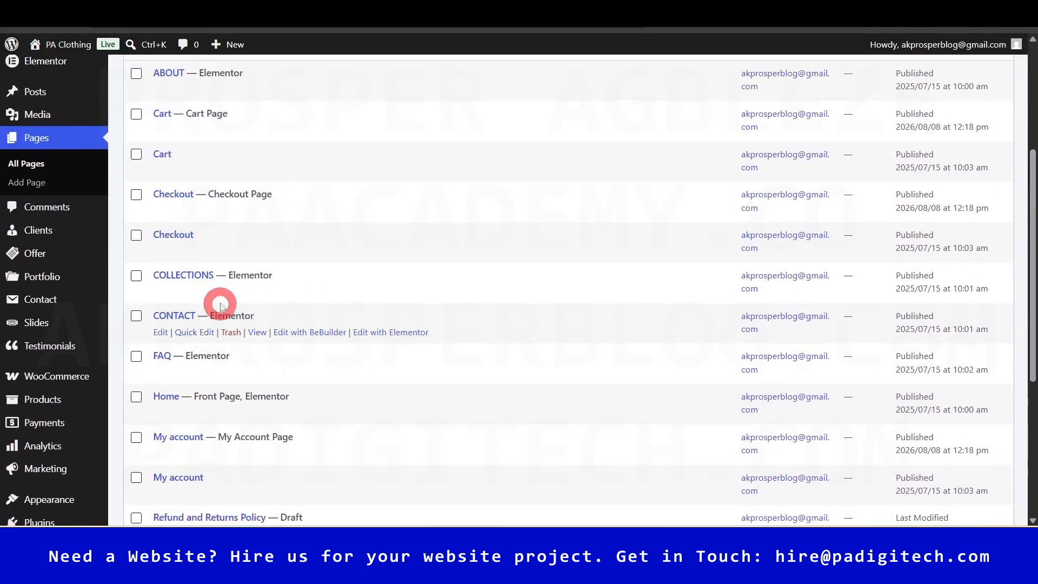
pyautogui.rightClick(258, 337)
pyautogui.click(349, 128)
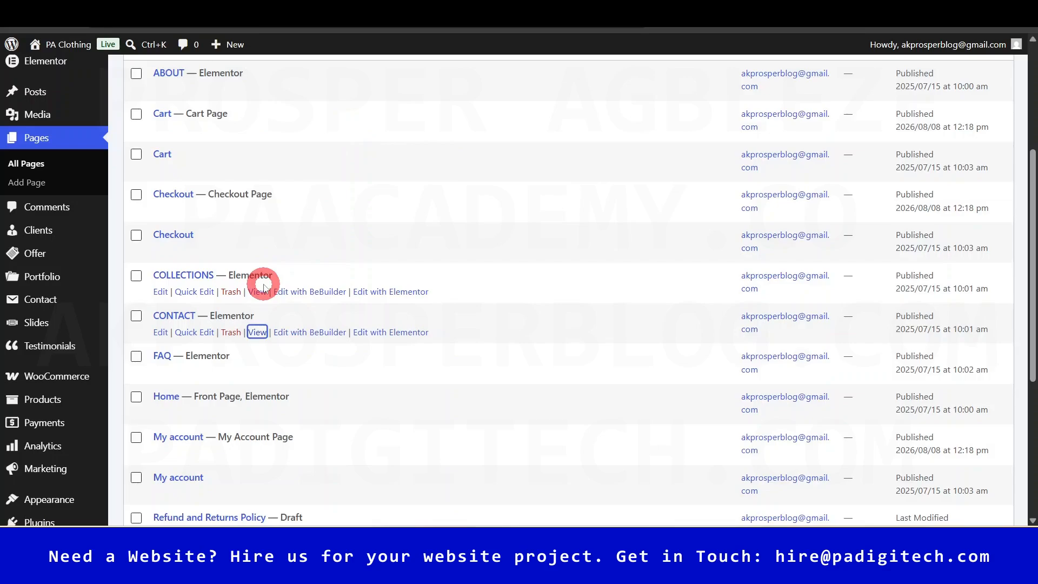
pyautogui.scroll(-3, 270, 403)
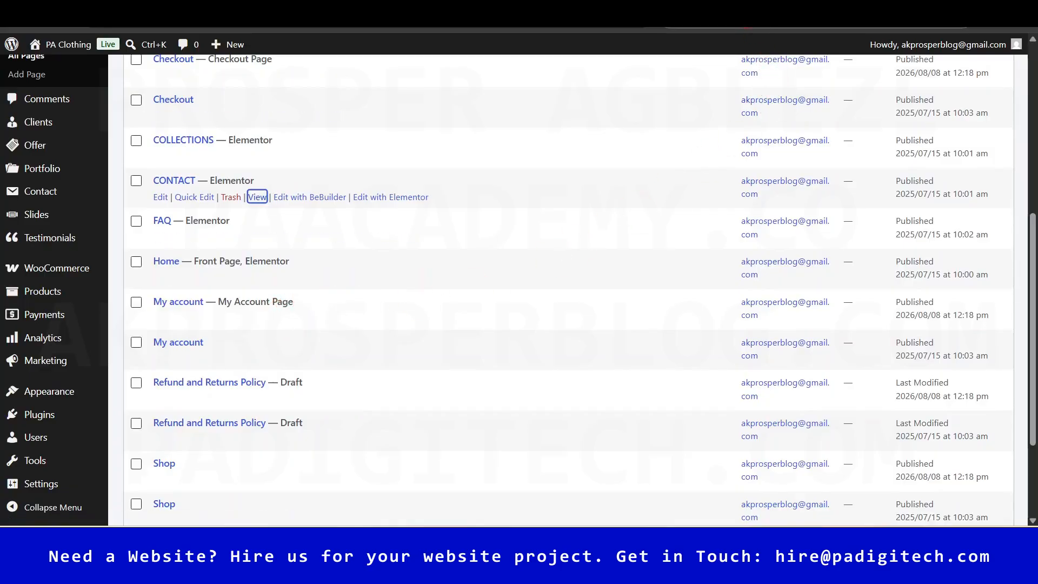
pyautogui.scroll(-6, 1030, 138)
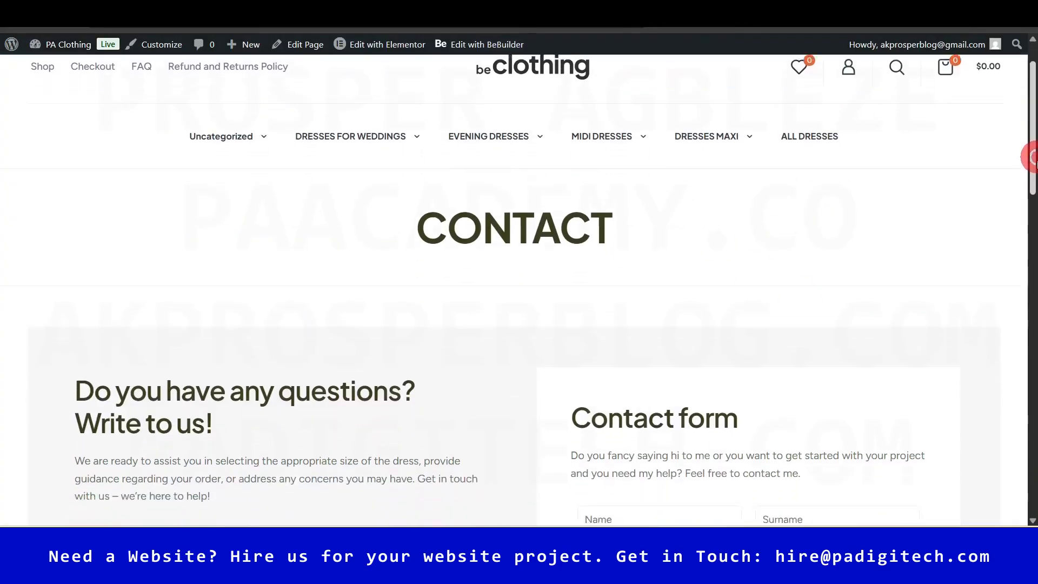
pyautogui.click(989, 273)
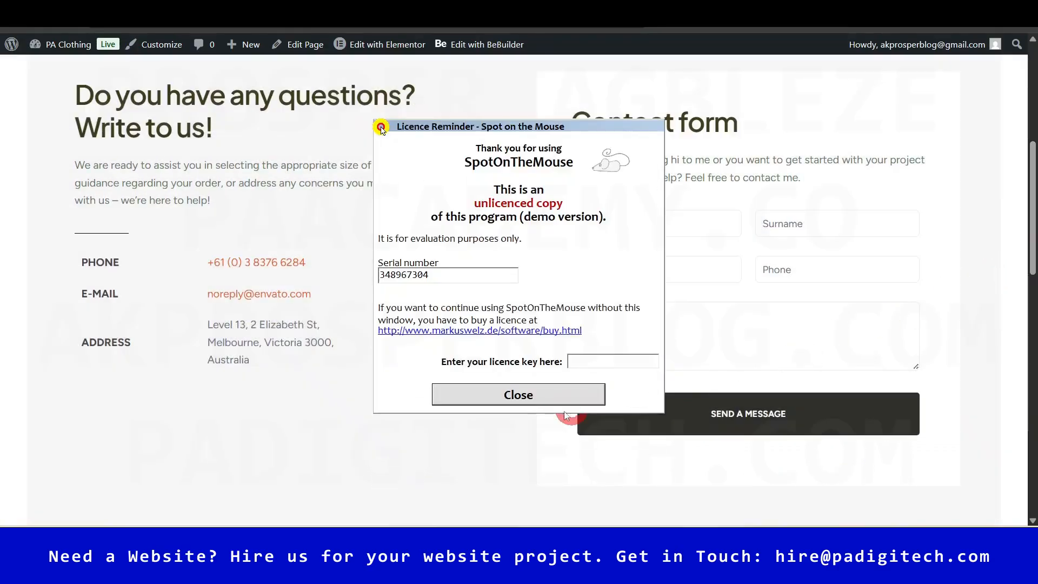
pyautogui.click(543, 402)
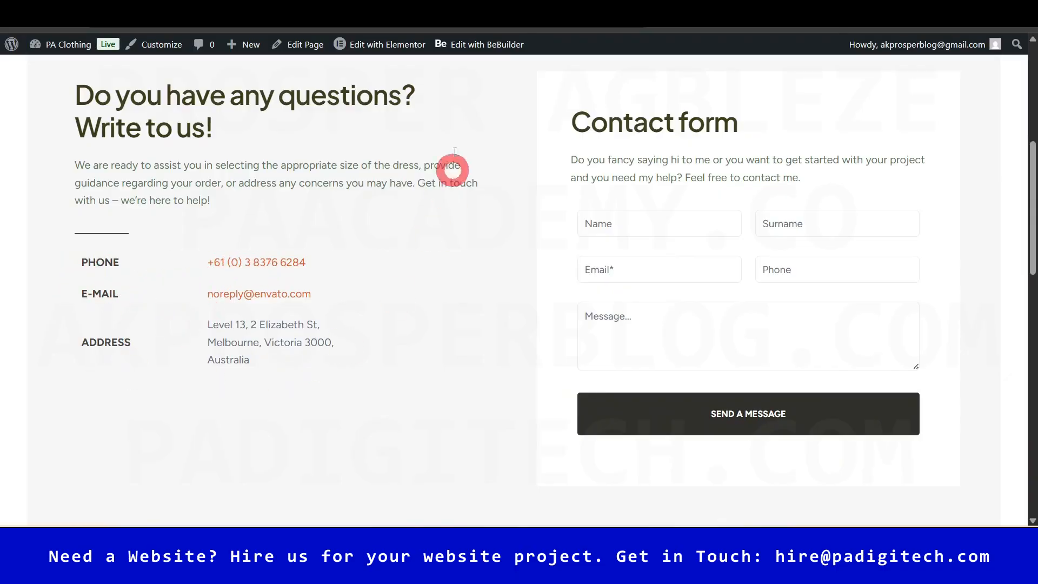
pyautogui.moveTo(402, 53)
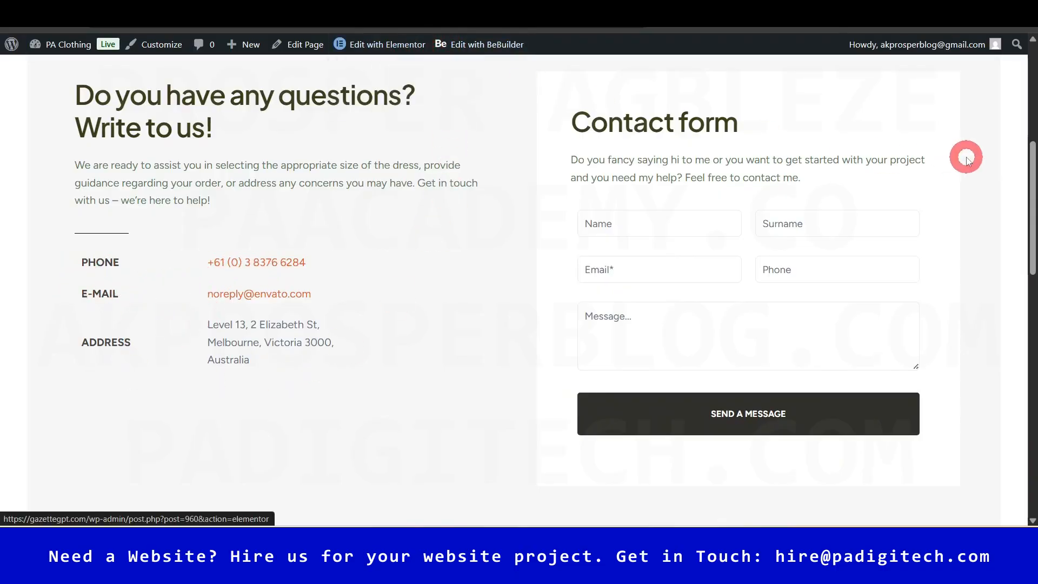
pyautogui.moveTo(1029, 185); pyautogui.dragTo(1031, 117)
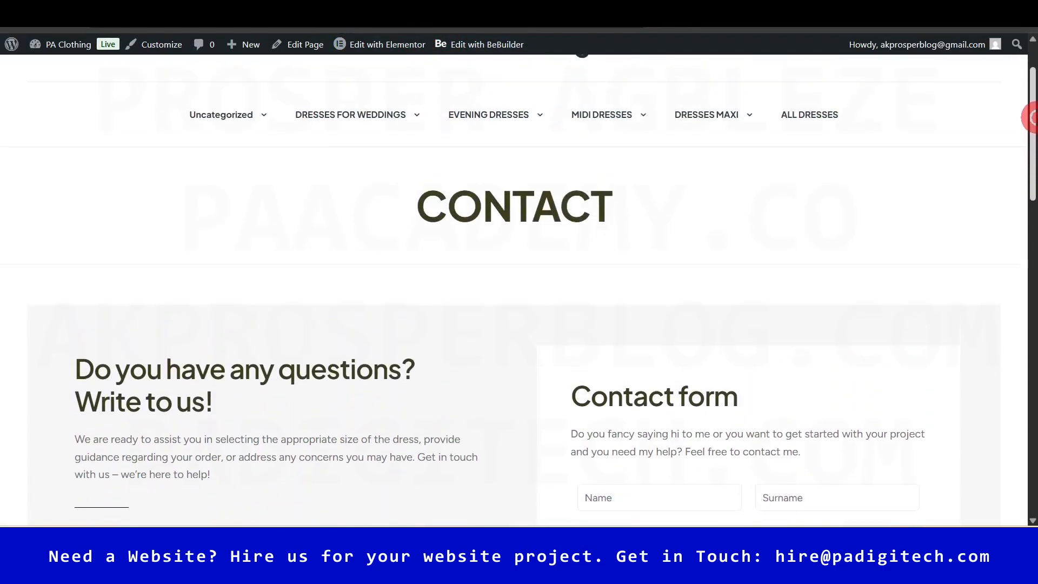
pyautogui.hotkey('alt', 'Left')
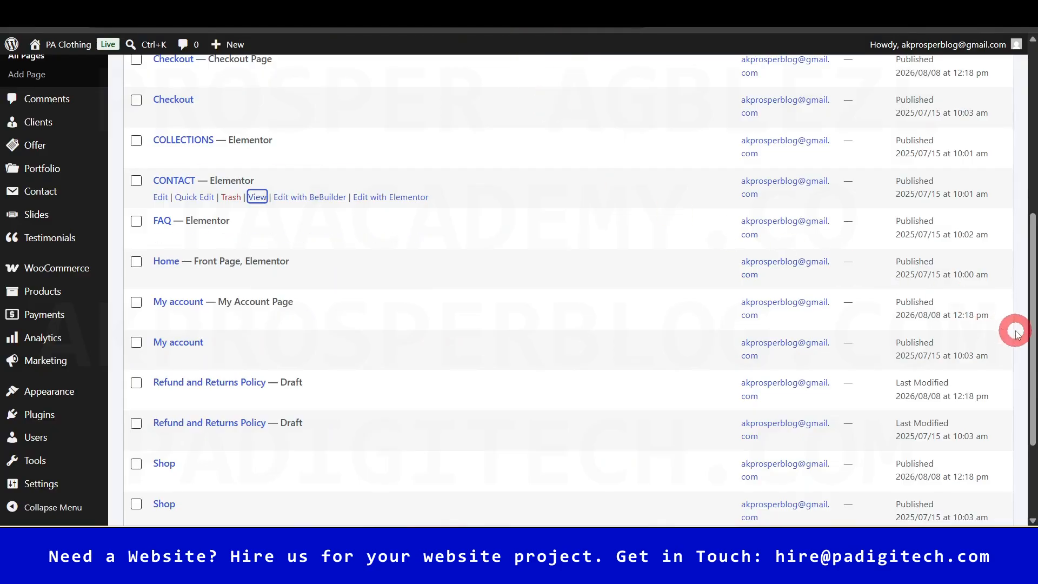
pyautogui.moveTo(1030, 323); pyautogui.dragTo(1023, 285)
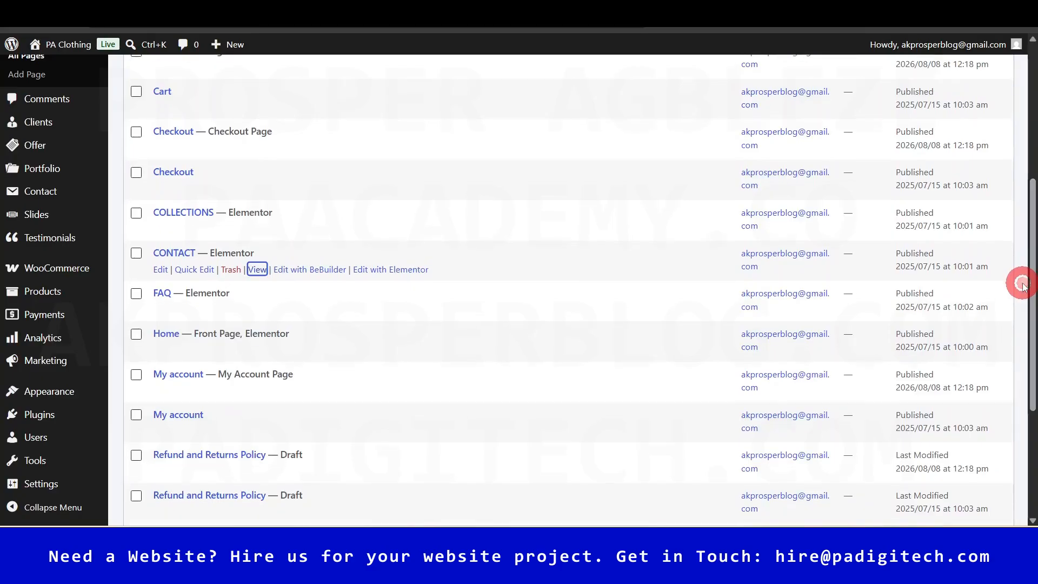
pyautogui.moveTo(1030, 290); pyautogui.dragTo(415, 135)
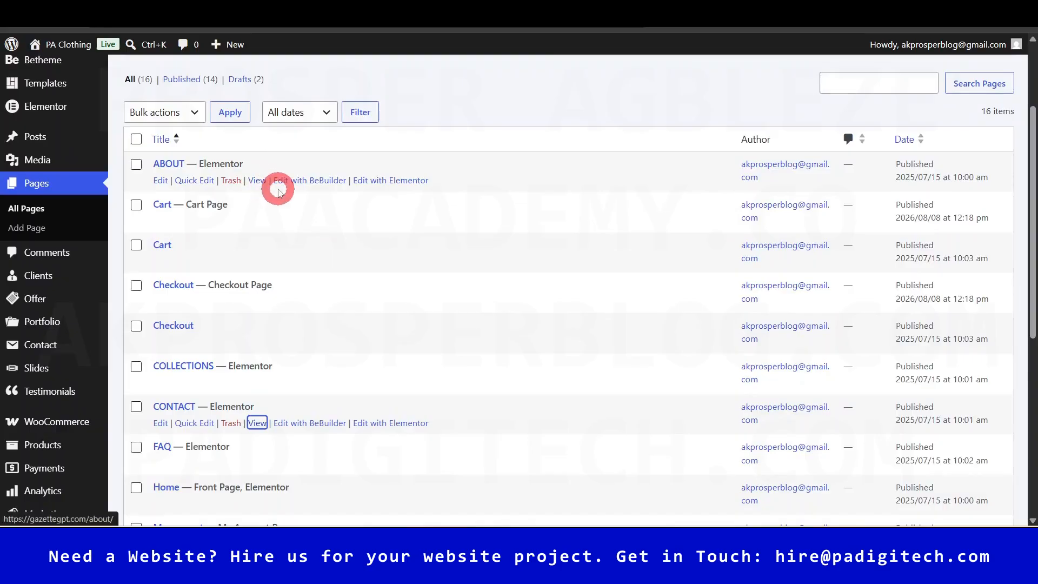
pyautogui.click(301, 198)
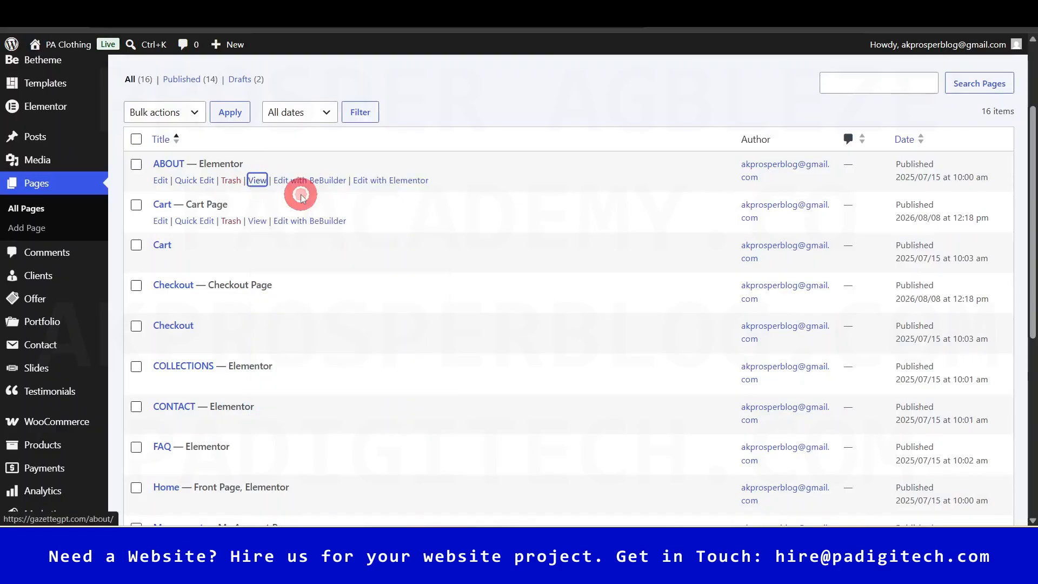
pyautogui.moveTo(1027, 192); pyautogui.dragTo(1031, 283)
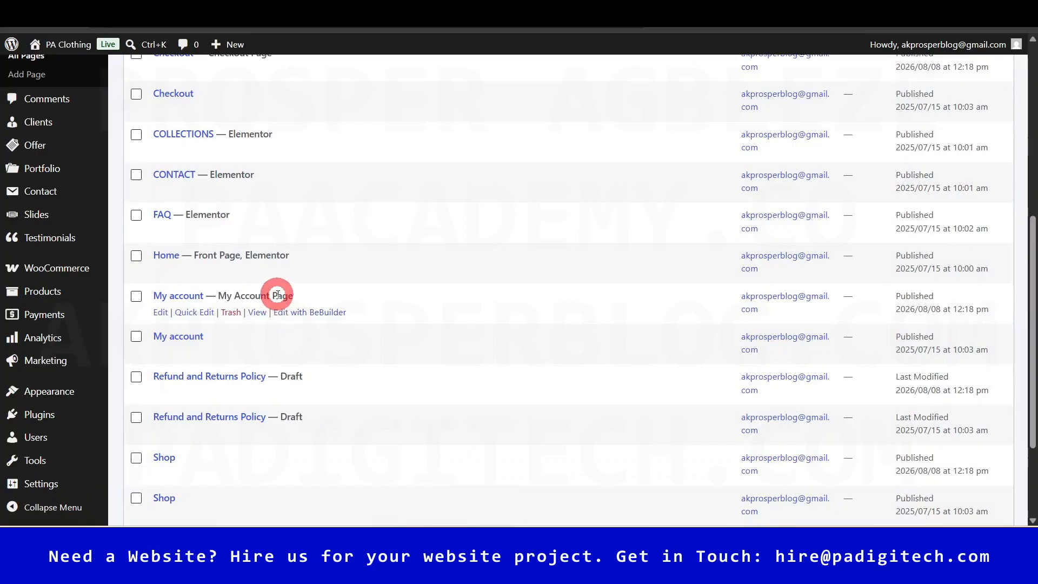
pyautogui.click(730, 10)
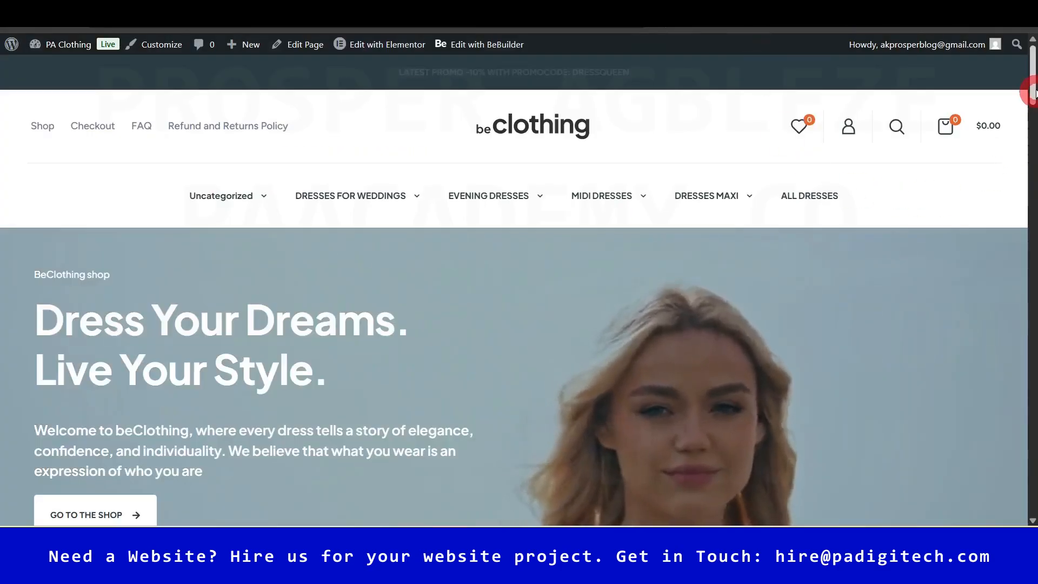
pyautogui.moveTo(1031, 76)
pyautogui.mouseDown()
pyautogui.moveTo(1026, 332)
pyautogui.moveTo(1032, 71)
pyautogui.mouseUp()
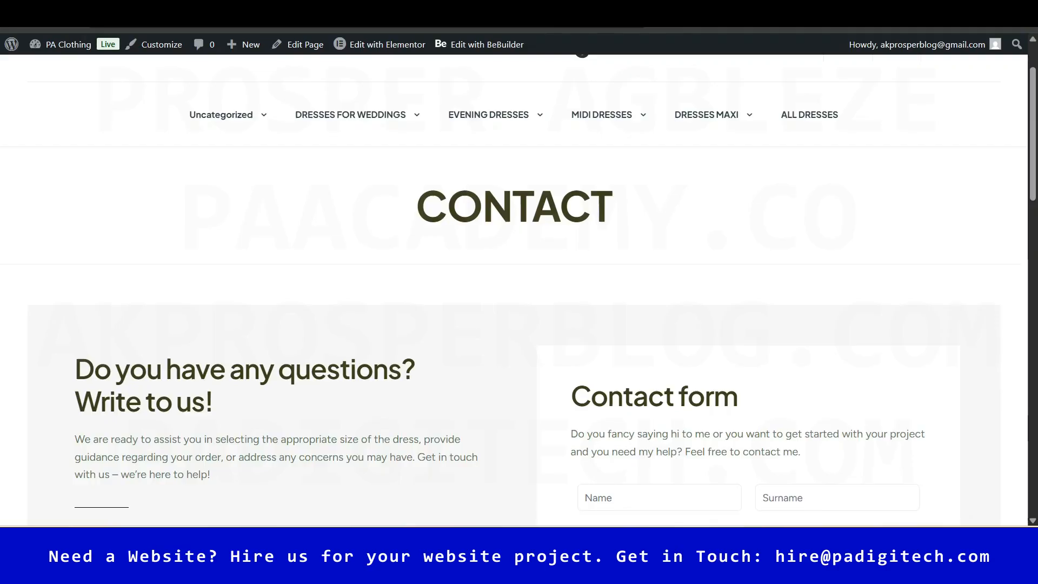
pyautogui.moveTo(1030, 139); pyautogui.dragTo(1031, 62)
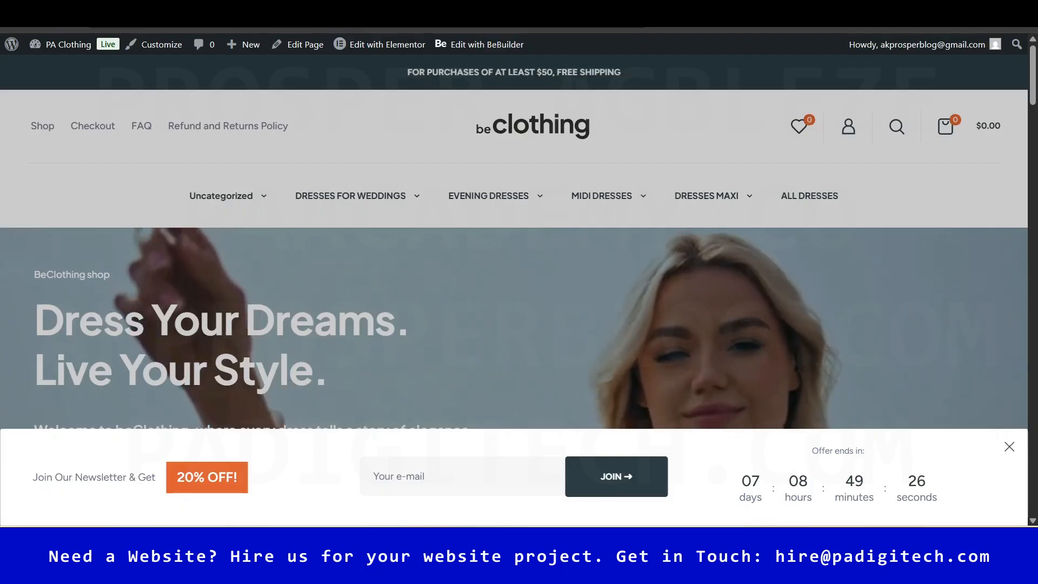
pyautogui.click(489, 332)
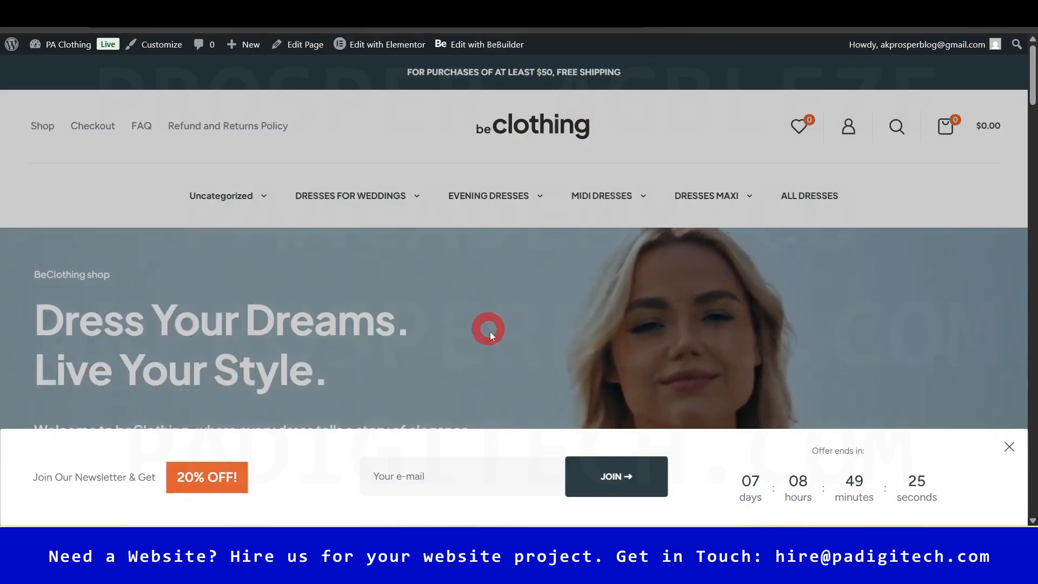
pyautogui.moveTo(1030, 144)
pyautogui.mouseDown()
pyautogui.moveTo(1030, 181)
pyautogui.moveTo(1029, 124)
pyautogui.mouseUp()
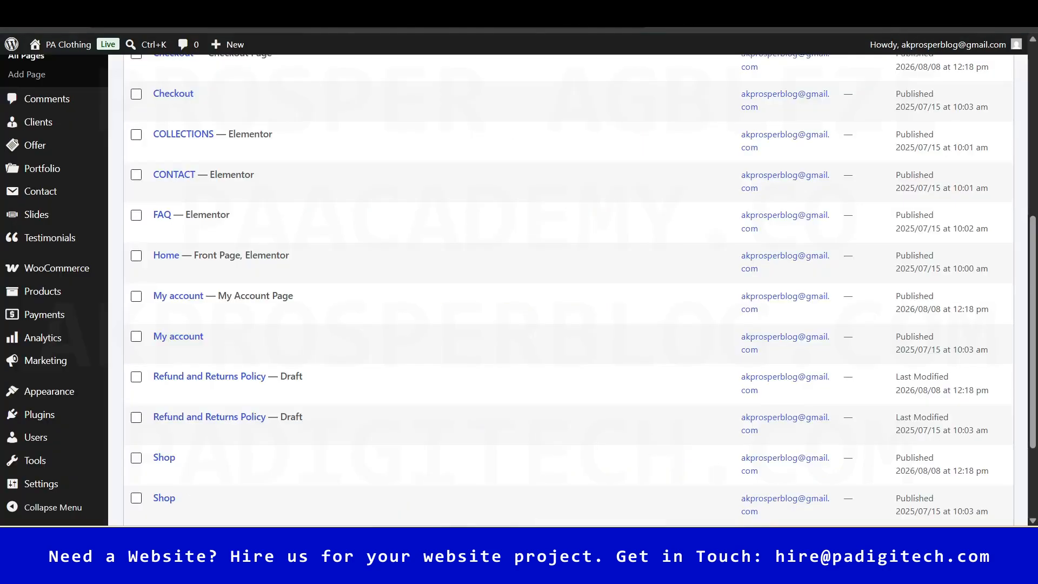
pyautogui.click(1030, 307)
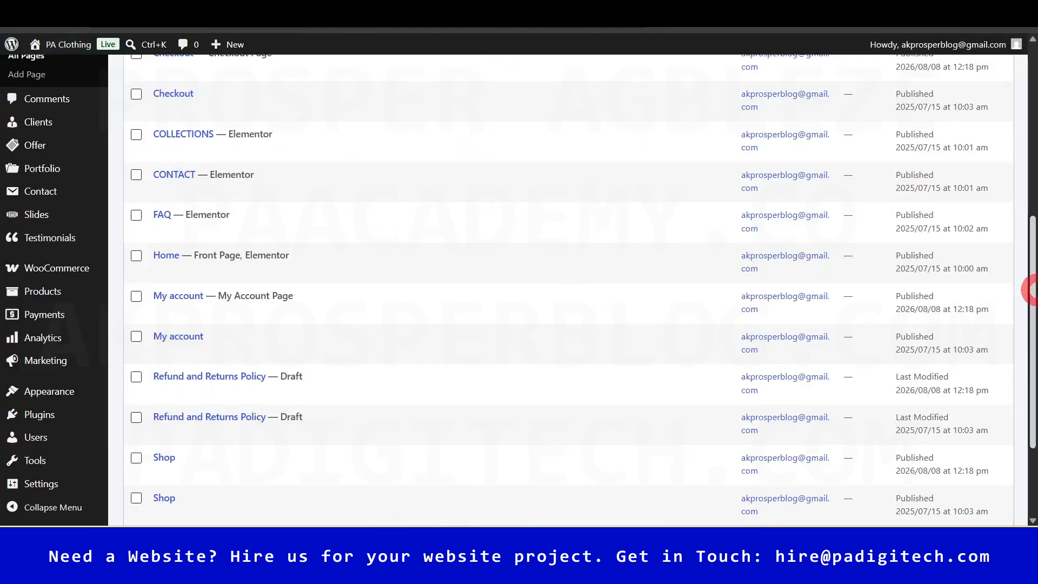
pyautogui.moveTo(1030, 246)
pyautogui.mouseDown()
pyautogui.moveTo(1030, 144)
pyautogui.moveTo(1030, 312)
pyautogui.moveTo(1029, 258)
pyautogui.mouseUp()
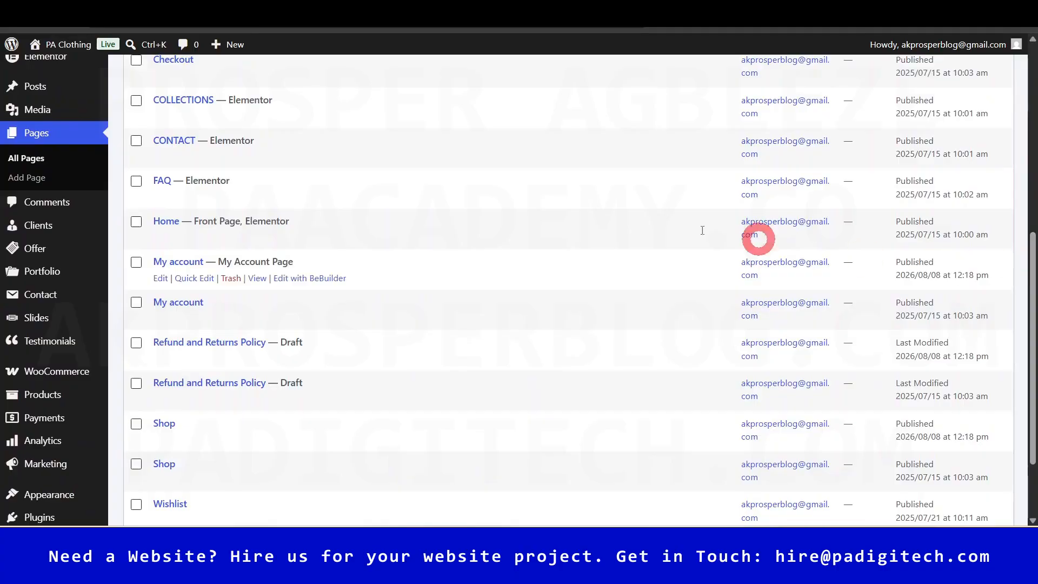
pyautogui.rightClick(259, 198)
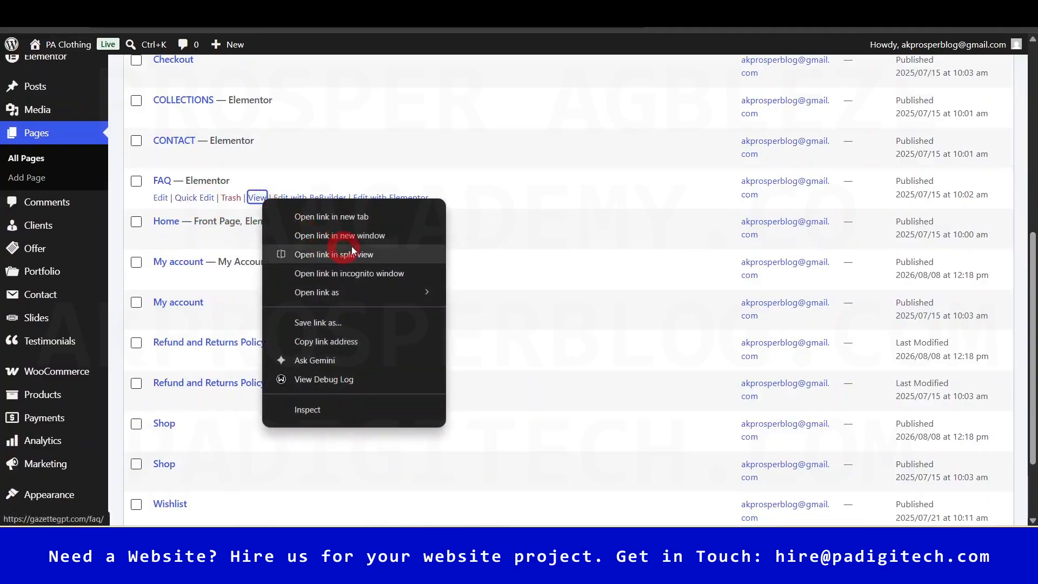
pyautogui.click(356, 216)
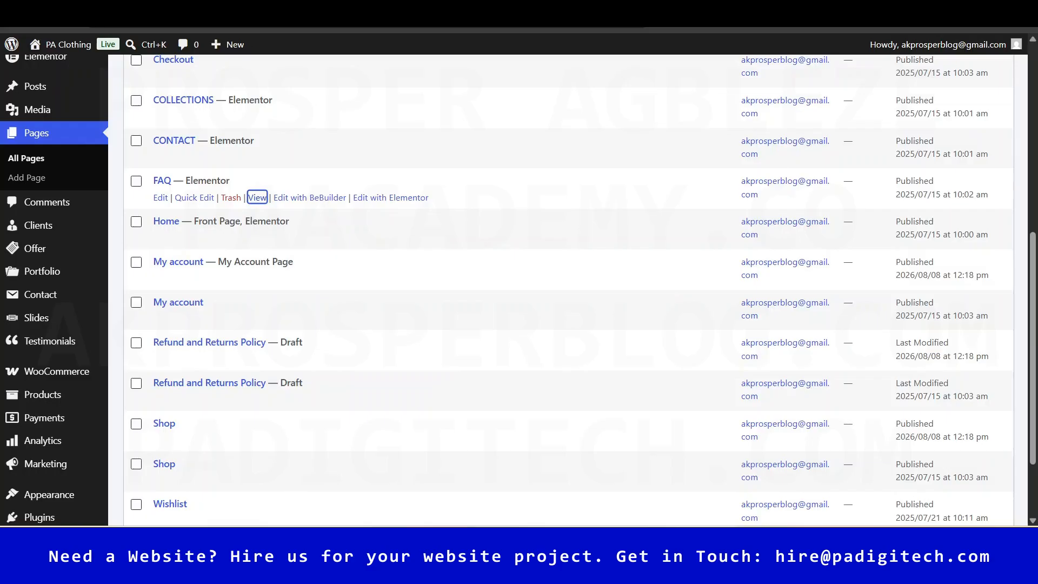
pyautogui.press('Return')
pyautogui.click(722, 271)
pyautogui.moveTo(1027, 151)
pyautogui.mouseDown()
pyautogui.moveTo(1030, 301)
pyautogui.moveTo(1030, 231)
pyautogui.mouseUp()
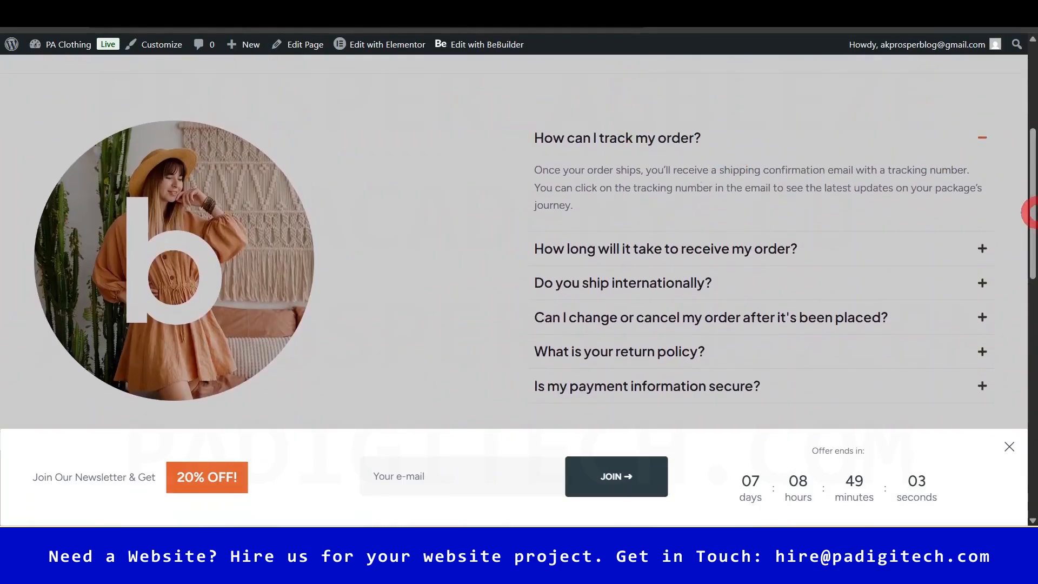
pyautogui.moveTo(1033, 194); pyautogui.dragTo(1033, 218)
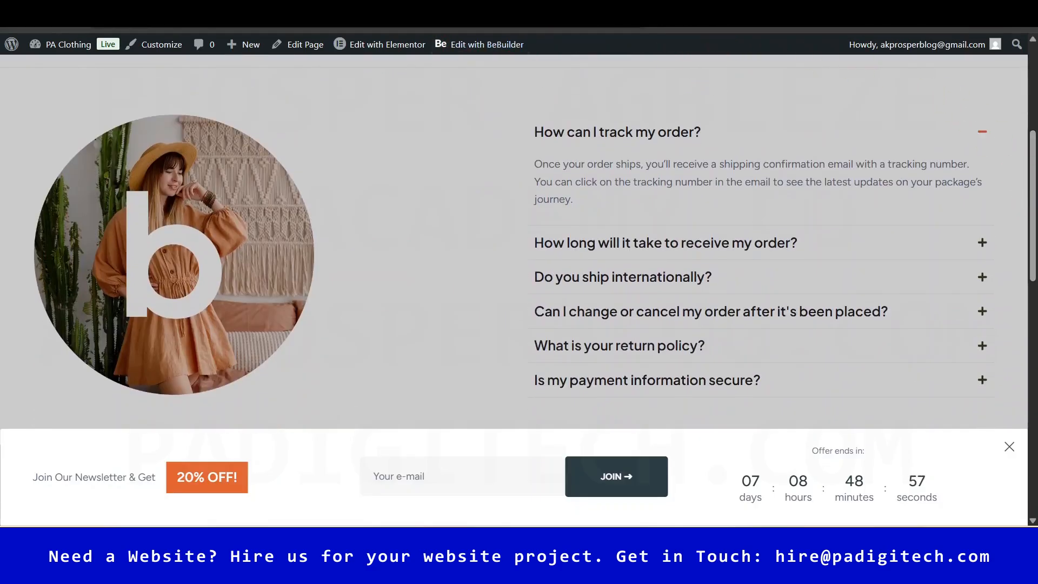
pyautogui.click(746, 11)
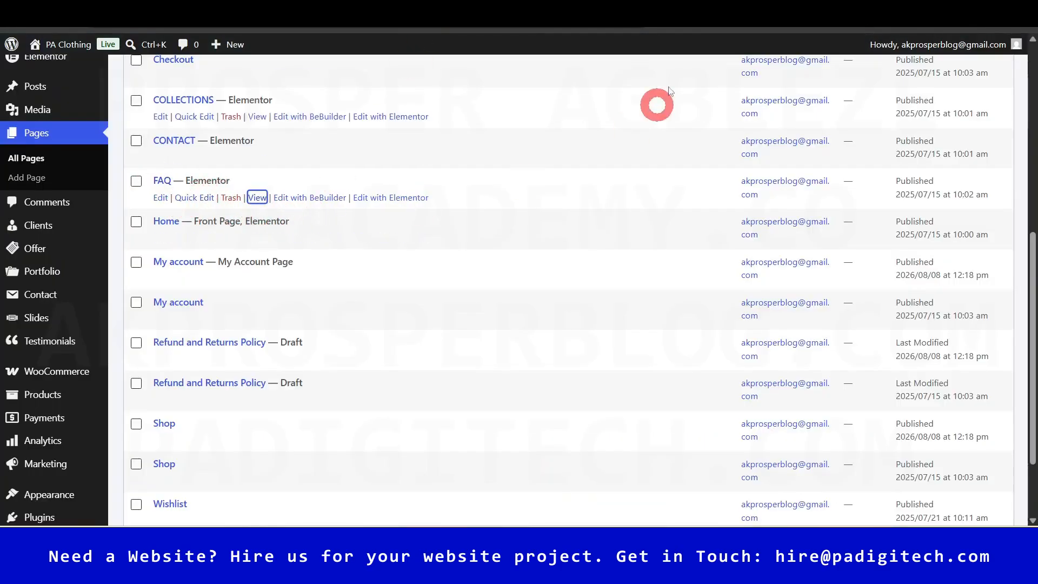
# - Find the Duplicate Page plugin under Plugins > Add Plugin and activate it
pyautogui.click(648, 11)
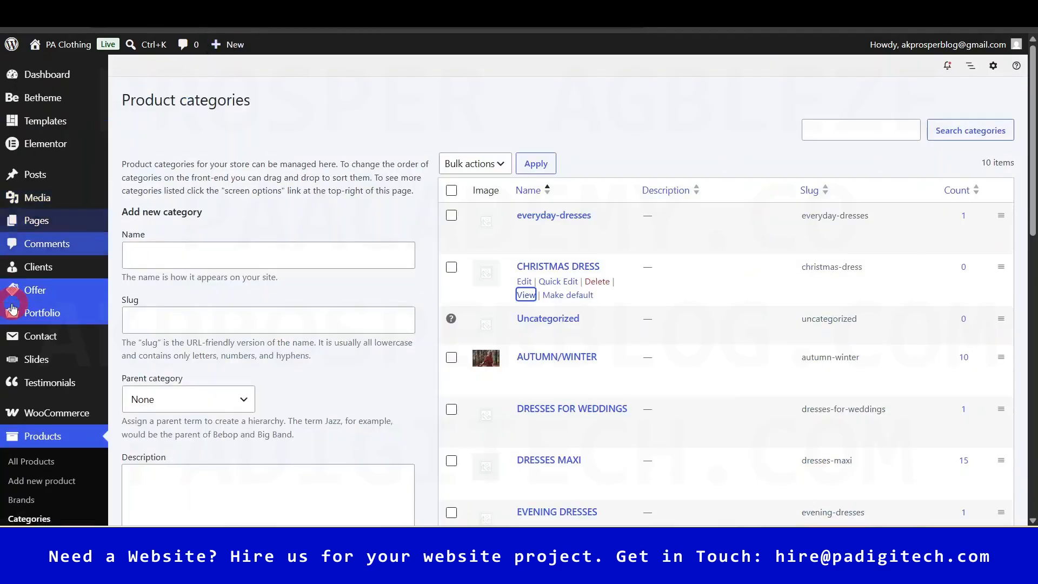
pyautogui.scroll(-1, 20, 373)
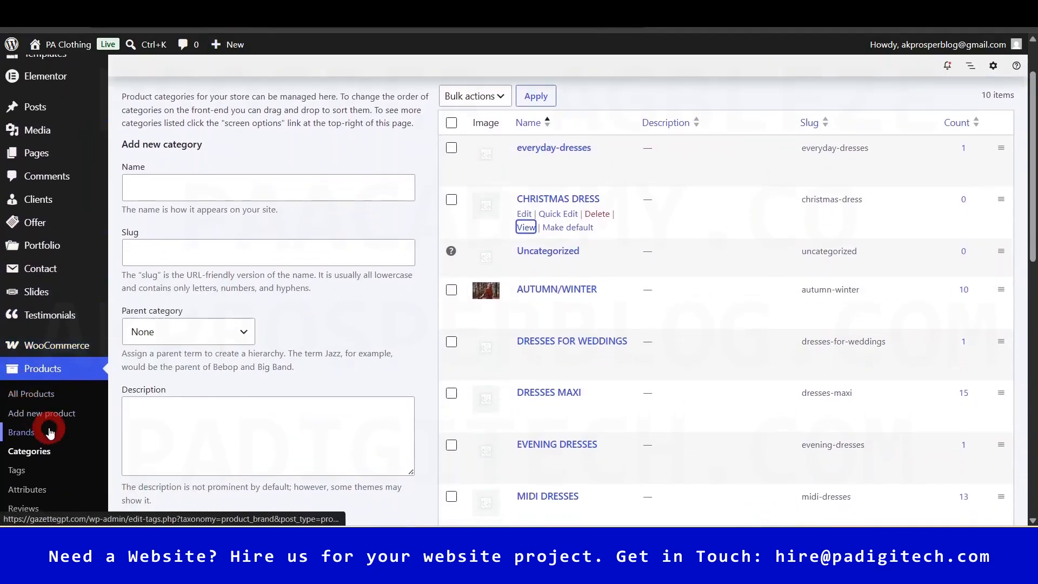
pyautogui.scroll(-4, 51, 433)
pyautogui.moveTo(45, 416)
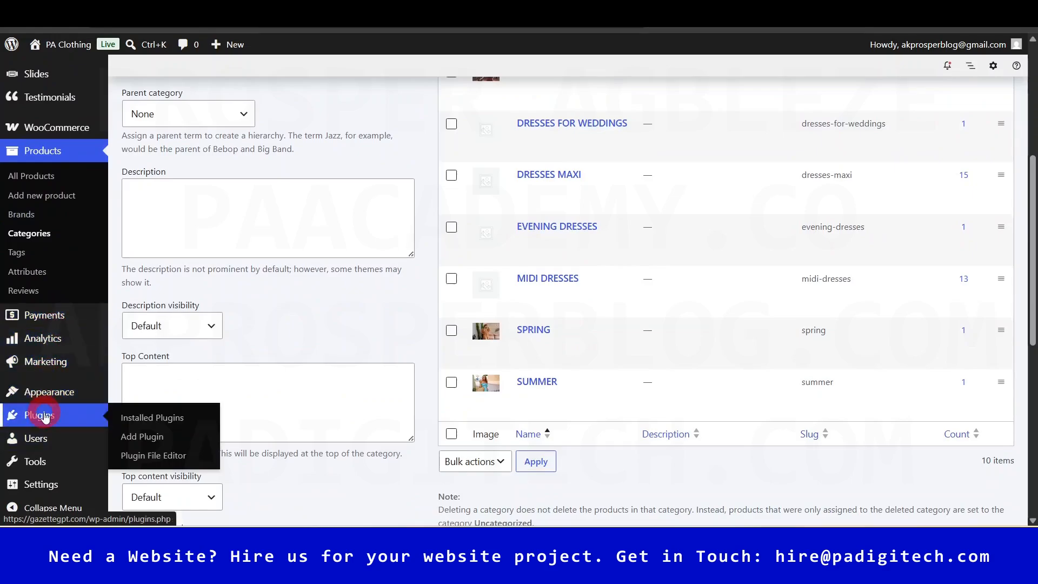
pyautogui.click(149, 436)
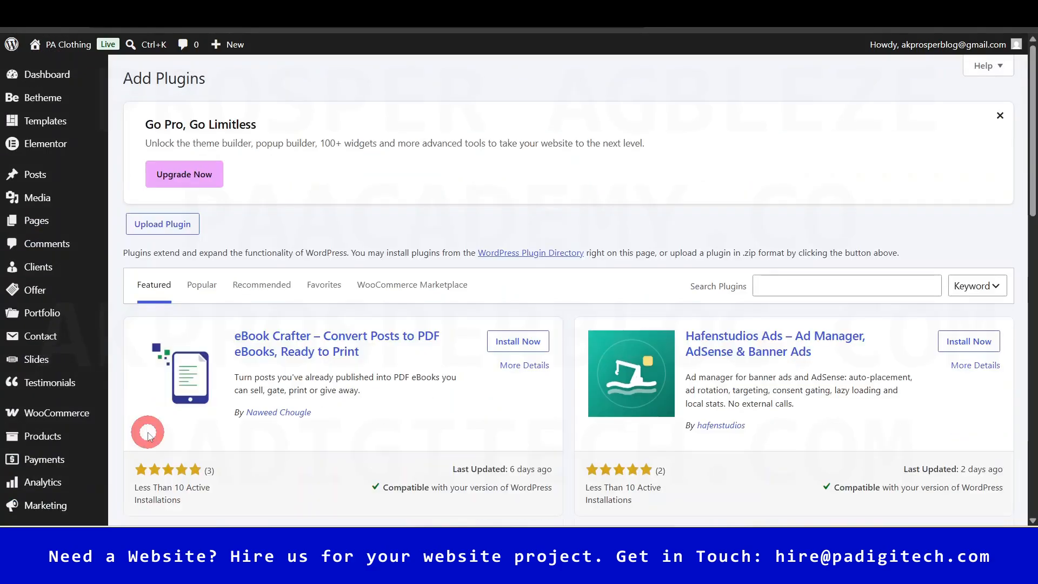
pyautogui.click(795, 284)
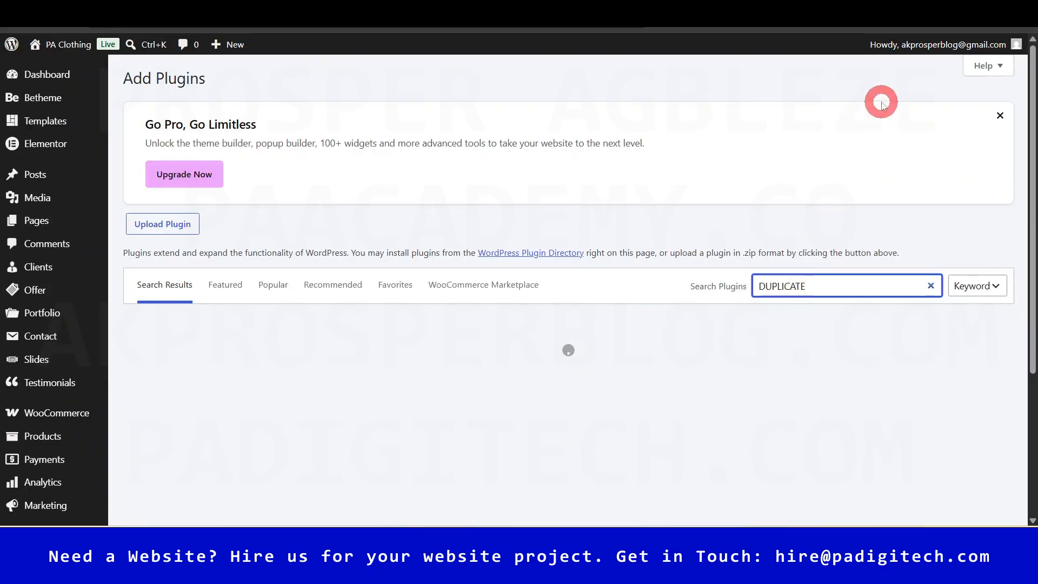
pyautogui.write('GE')
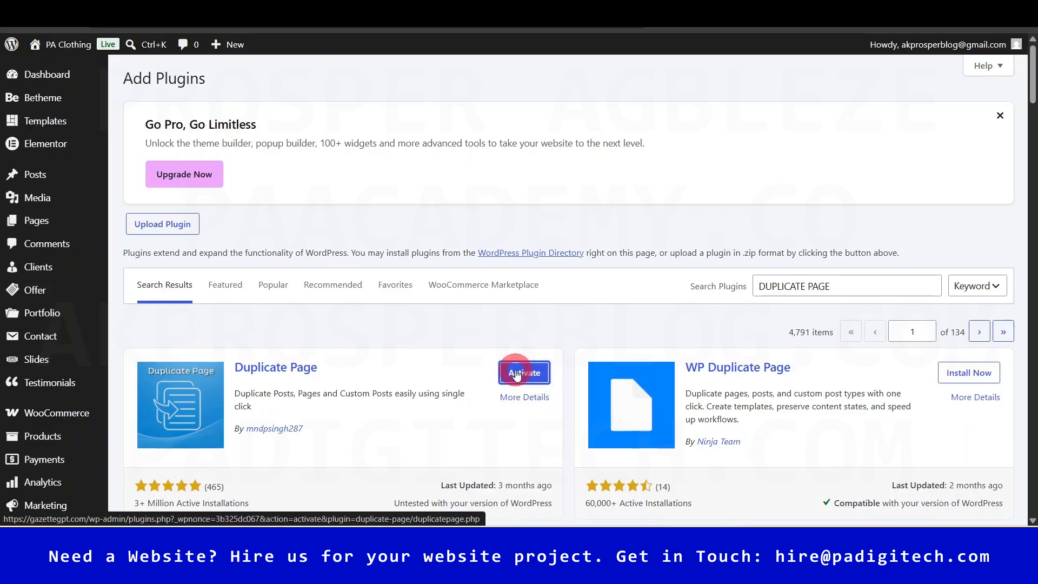
pyautogui.click(515, 373)
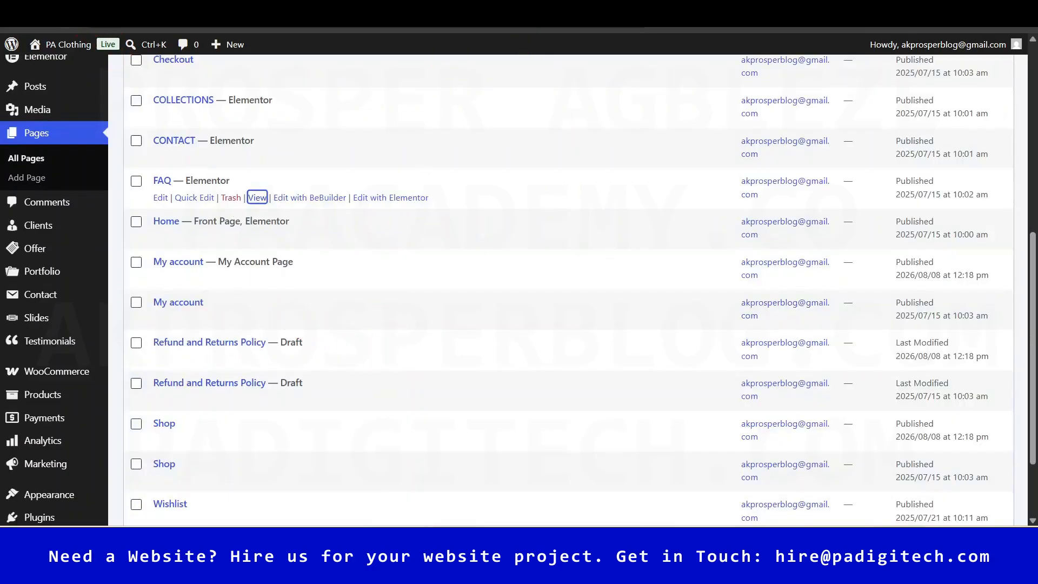
# - Duplicate the CONTACT and FAQ pages, leaving 18 pages with 4 drafts
pyautogui.click(68, 15)
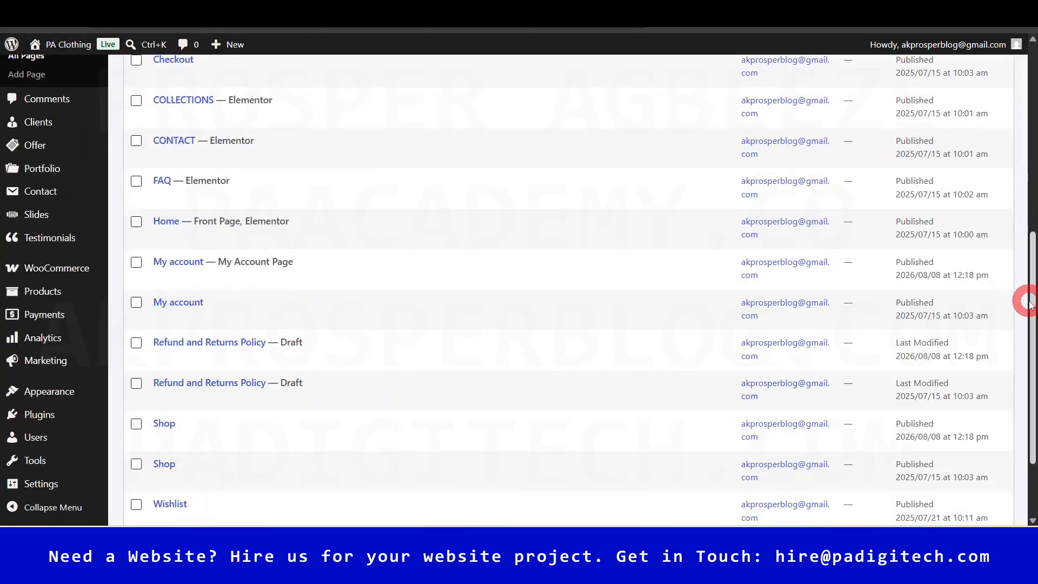
pyautogui.moveTo(1032, 299); pyautogui.dragTo(1029, 243)
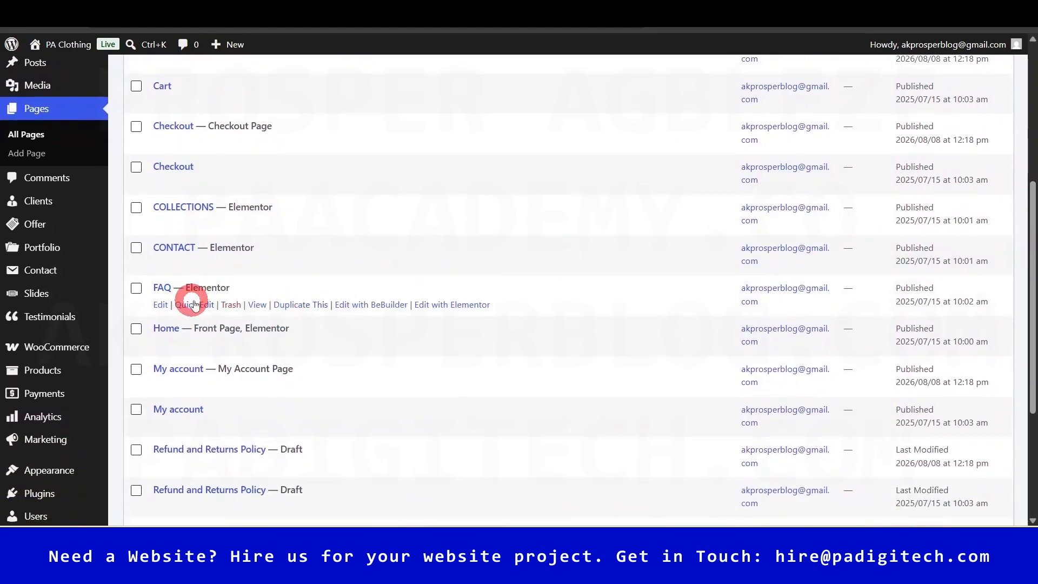
pyautogui.click(310, 265)
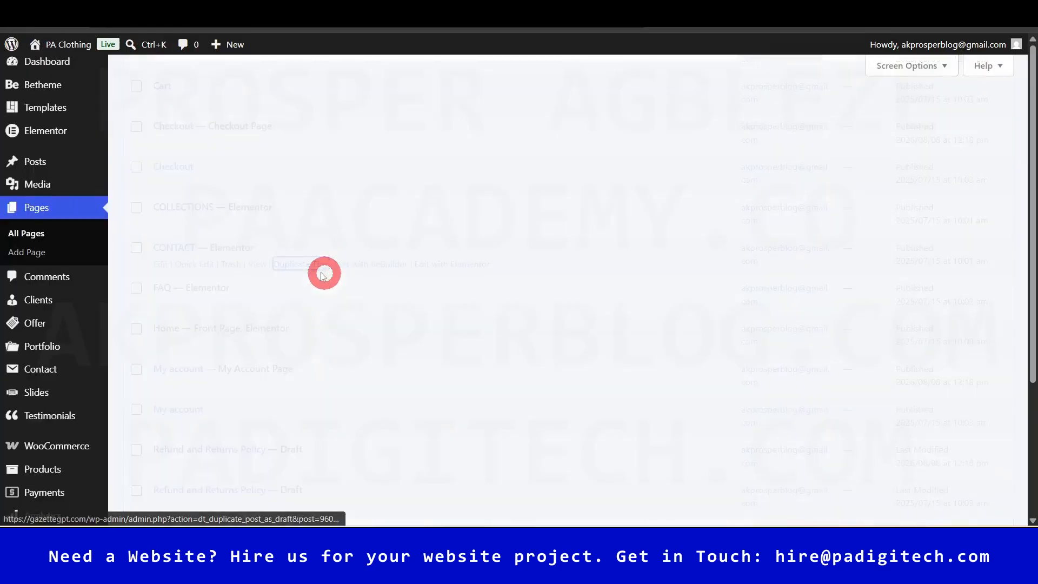
pyautogui.scroll(-1, 256, 427)
pyautogui.scroll(-3, 255, 427)
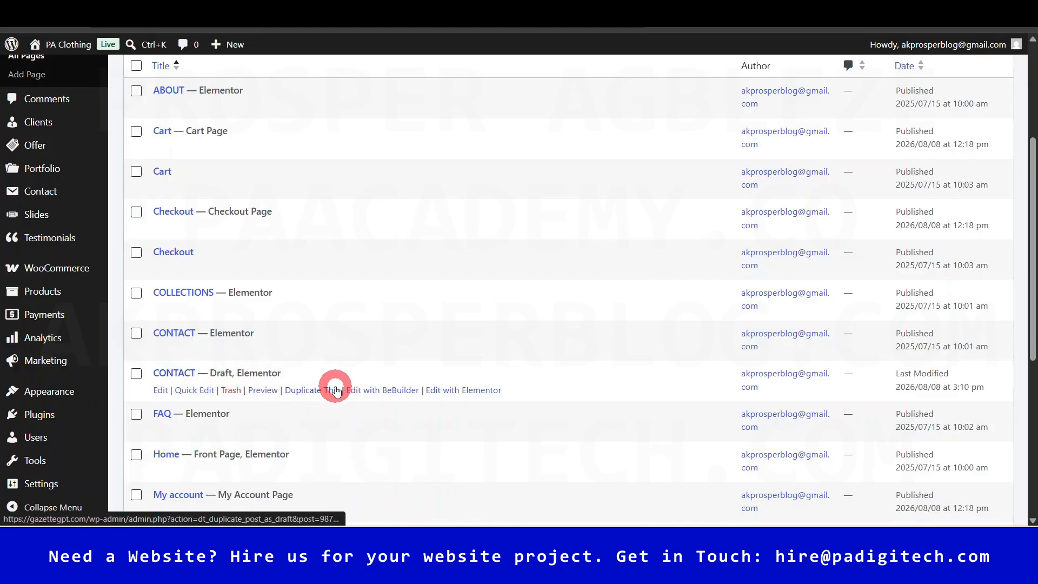
pyautogui.moveTo(1033, 256); pyautogui.dragTo(1032, 273)
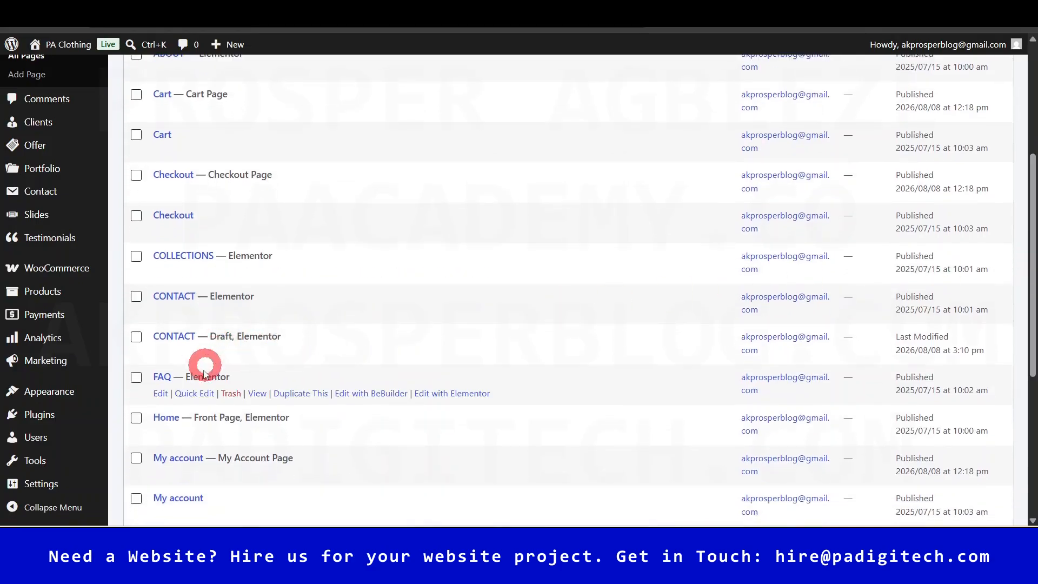
pyautogui.click(292, 401)
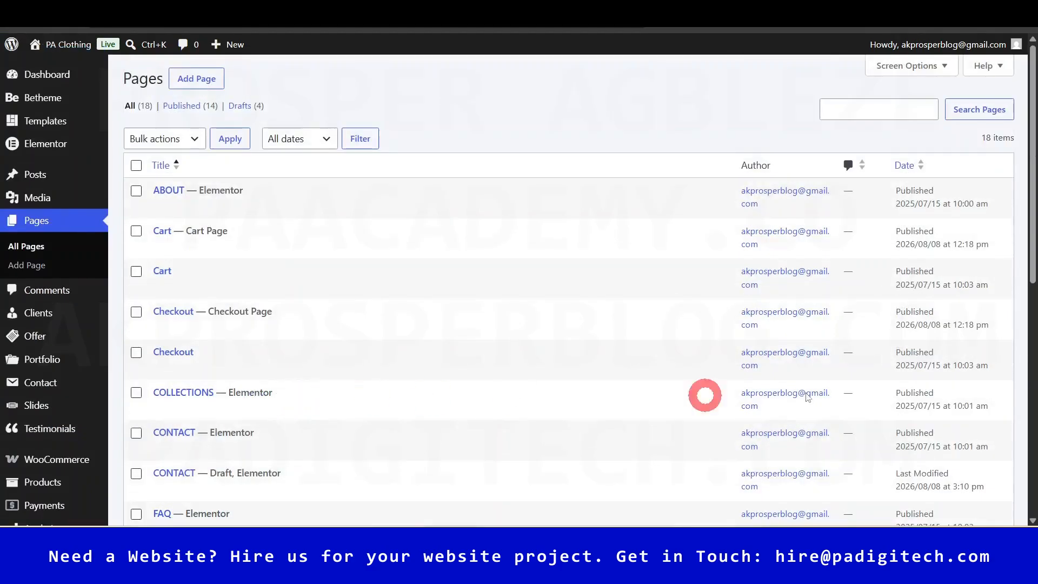
pyautogui.moveTo(1033, 186); pyautogui.dragTo(1028, 311)
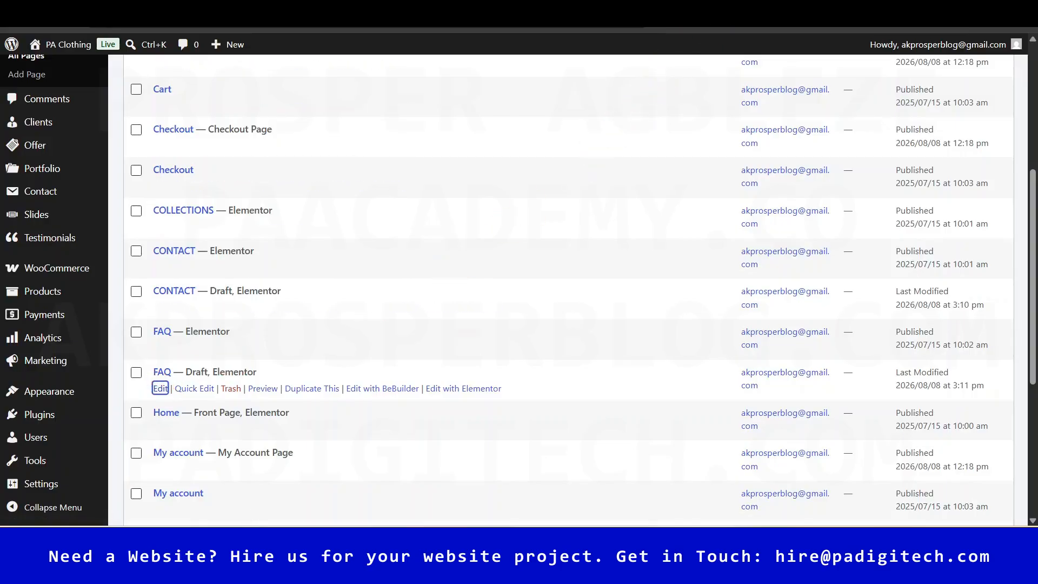
# - Retitle the FAQ copy 'Terms and Condition', publish it, and launch Elementor
pyautogui.click(757, 11)
pyautogui.click(833, 88)
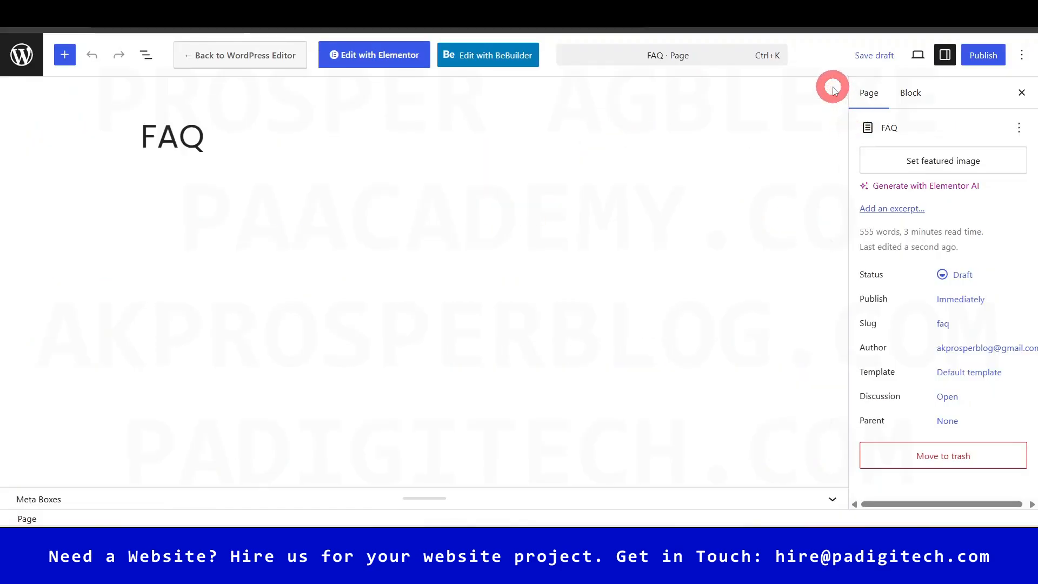
pyautogui.hotkey('ctrl', 'a')
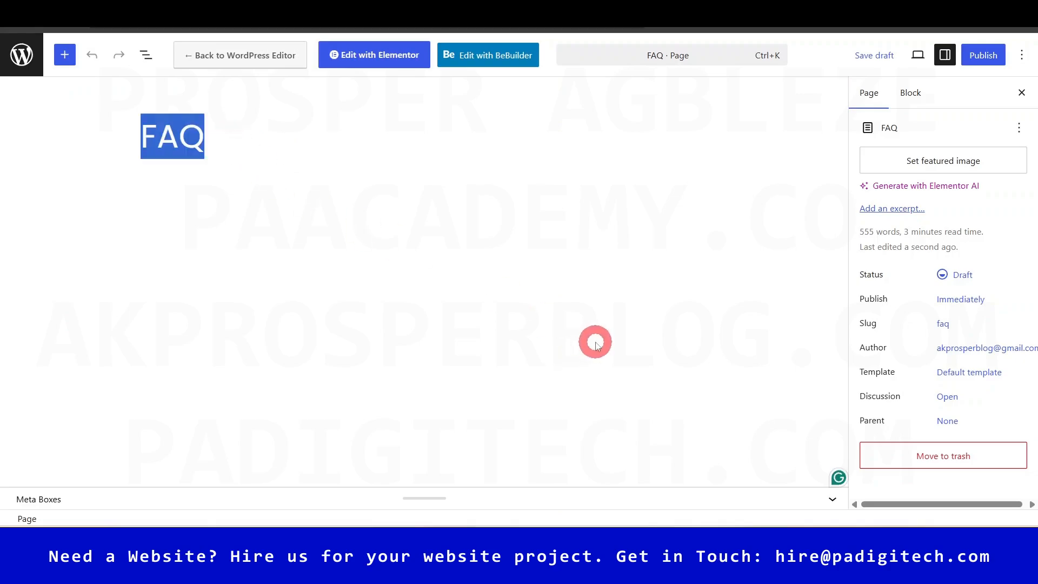
pyautogui.write('Terms and Condition')
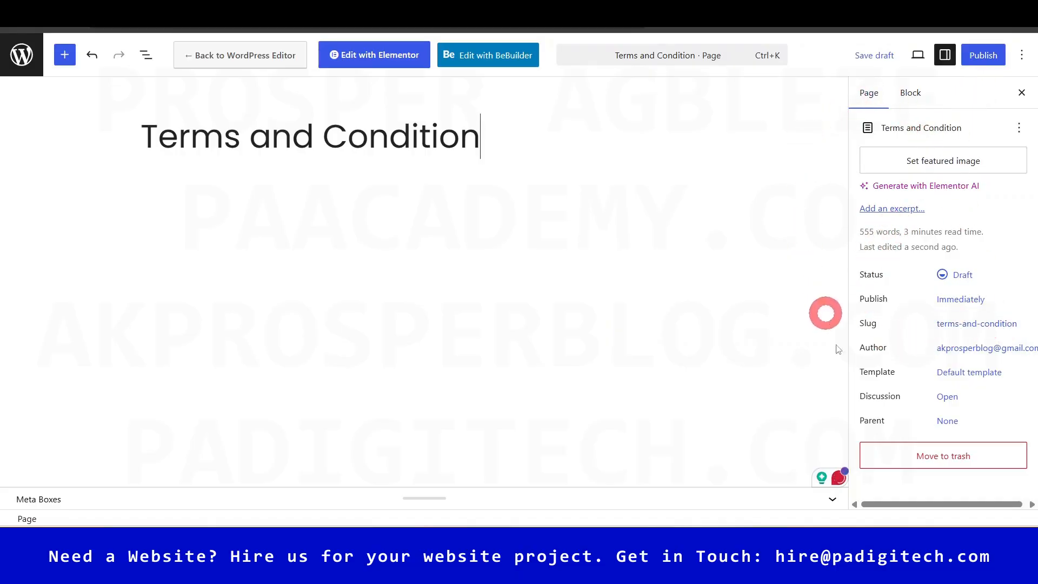
pyautogui.click(983, 52)
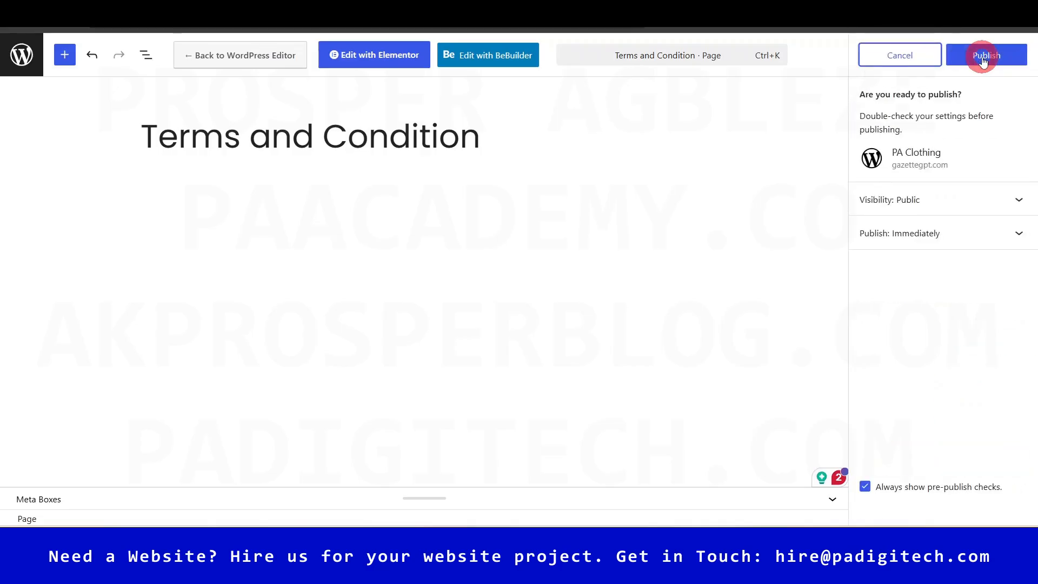
pyautogui.click(992, 51)
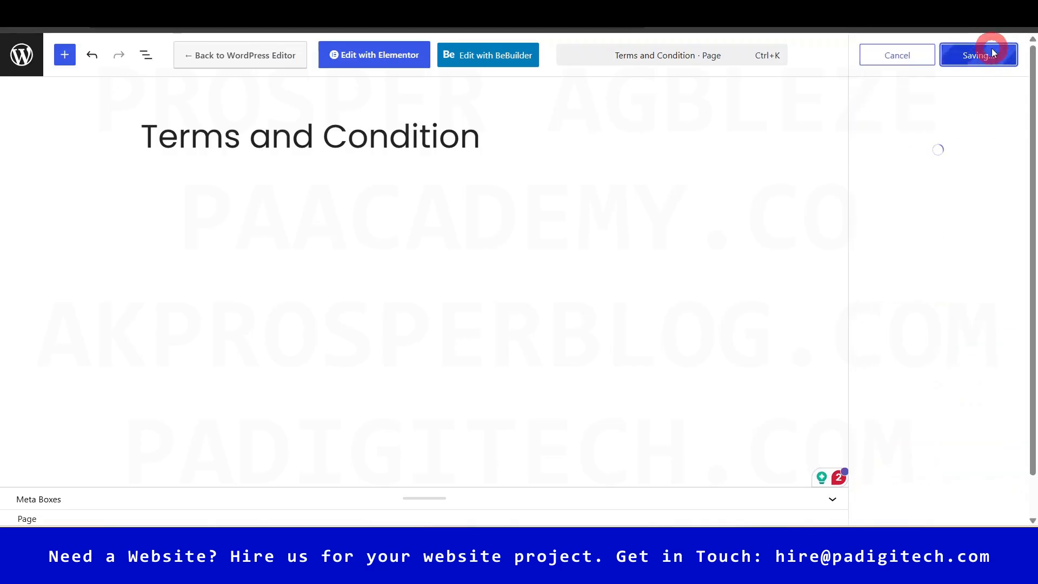
pyautogui.click(382, 55)
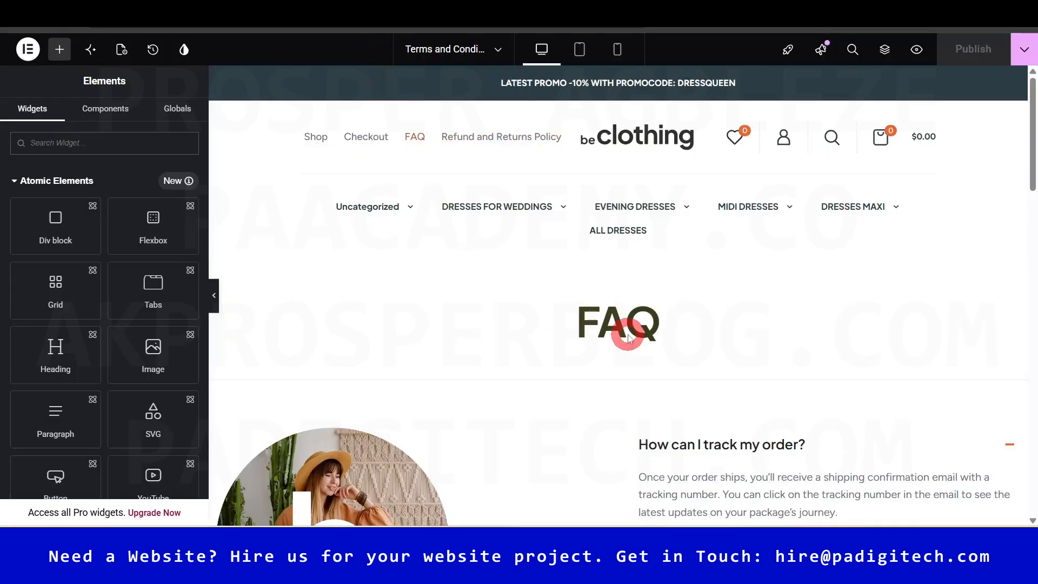
# - Change the FAQ heading widget's title to TERMS & CONDITION
pyautogui.scroll(-2, 1027, 140)
pyautogui.click(623, 230)
pyautogui.click(97, 225)
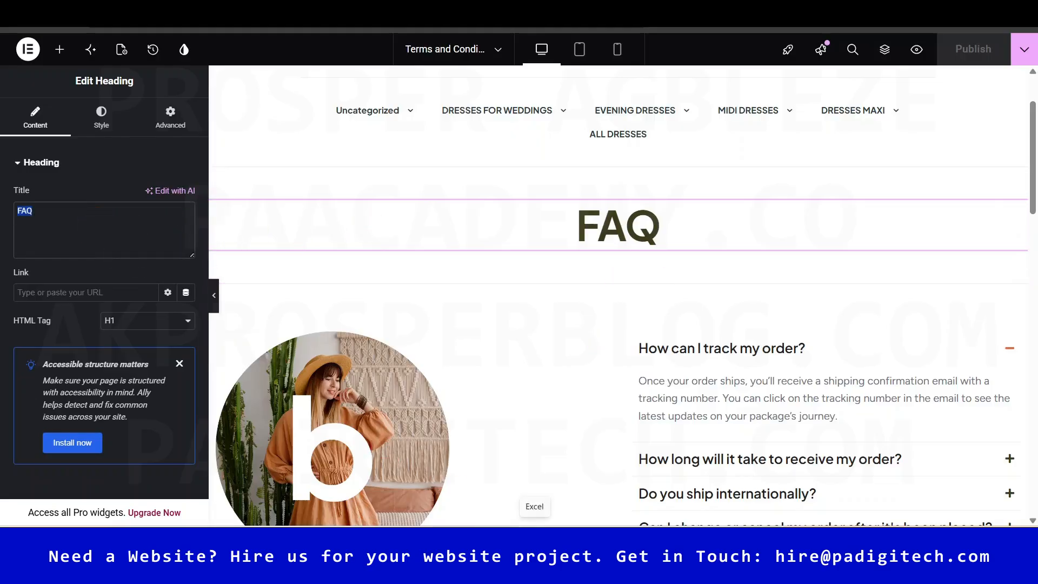
pyautogui.write('TERMS & ')
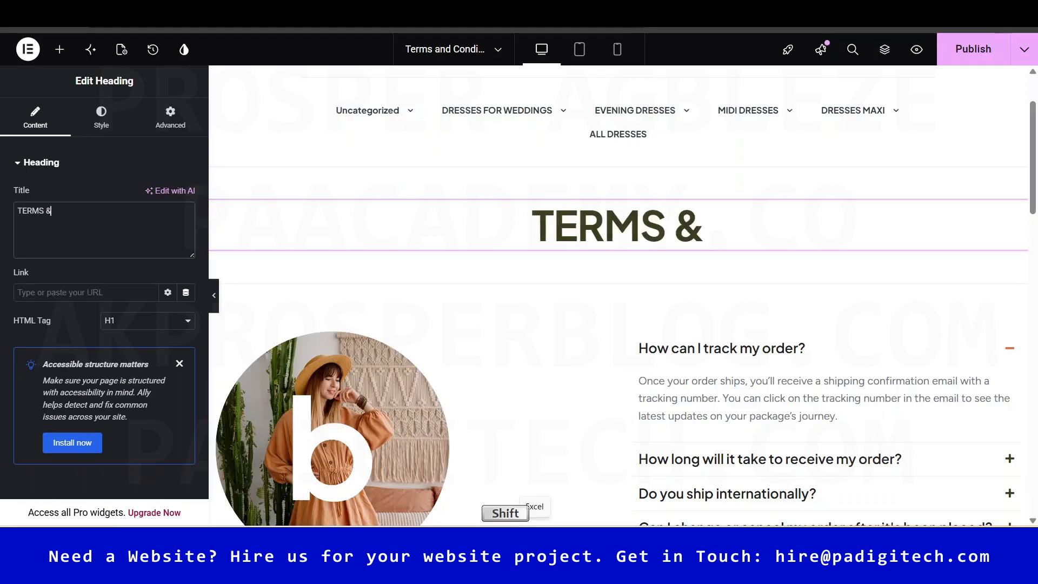
pyautogui.write('CONDITION')
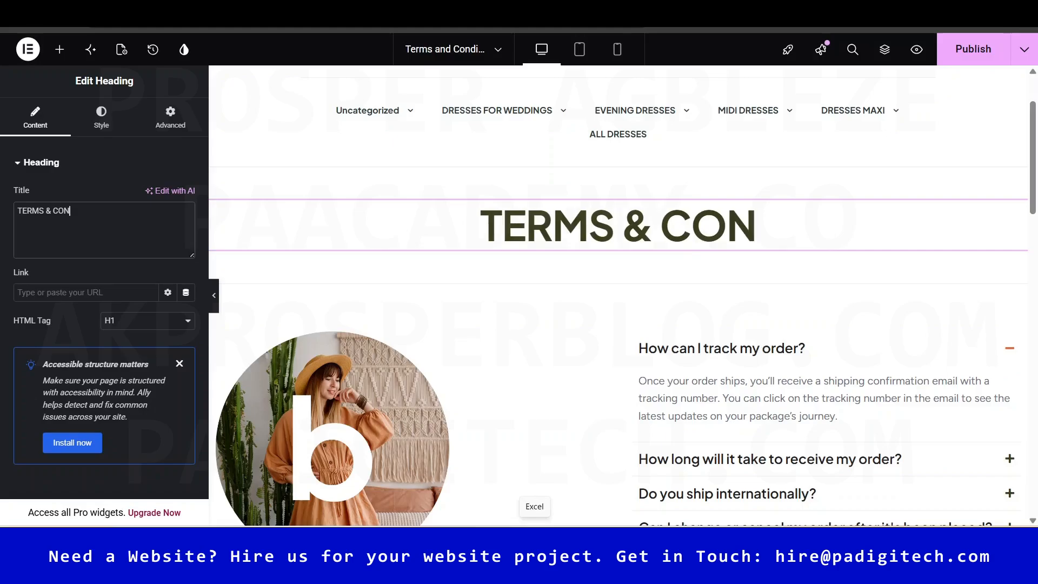
pyautogui.click(925, 477)
pyautogui.moveTo(1028, 179); pyautogui.dragTo(1028, 214)
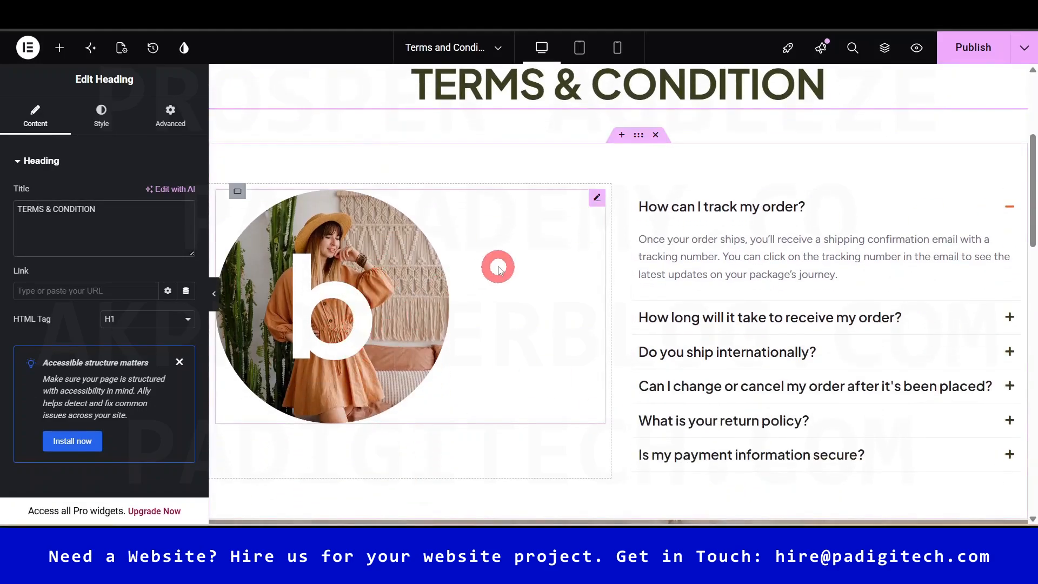
pyautogui.click(520, 259)
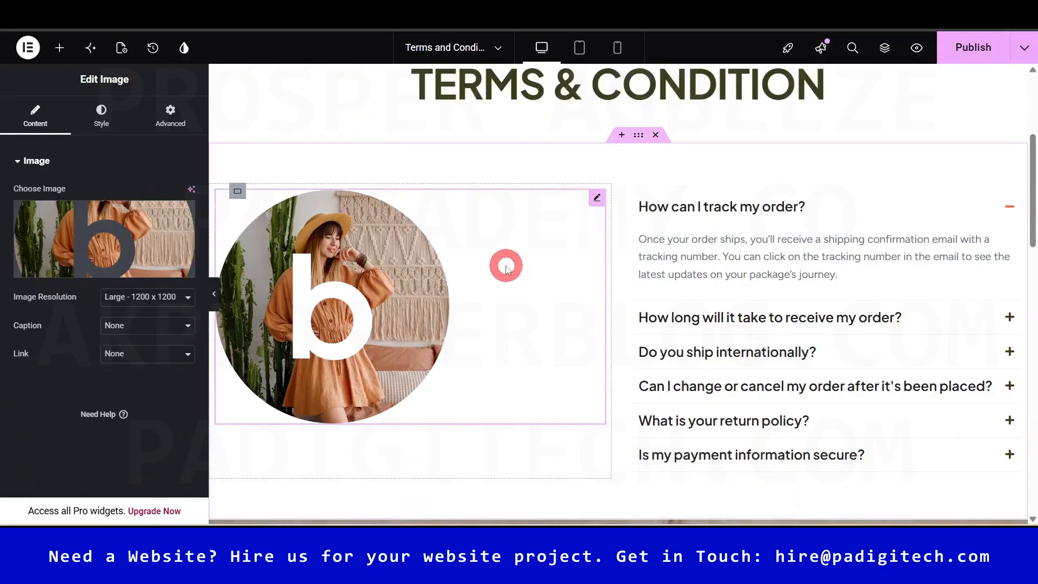
# - Swap the circular picture for the clothing3-about-pic1 photo from the Media Library
pyautogui.click(122, 240)
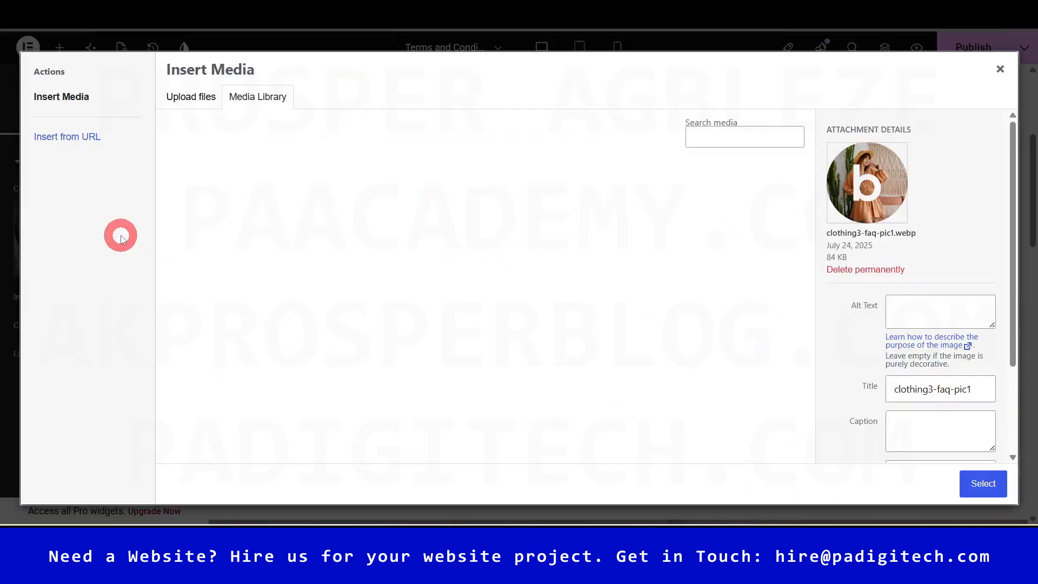
pyautogui.click(808, 213)
pyautogui.moveTo(808, 206); pyautogui.dragTo(822, 329)
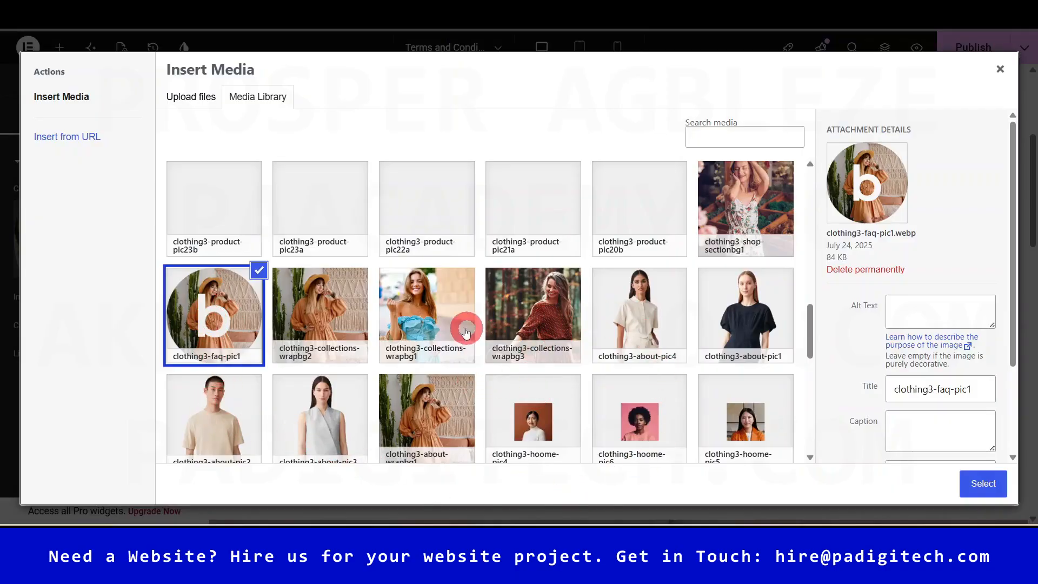
pyautogui.click(321, 318)
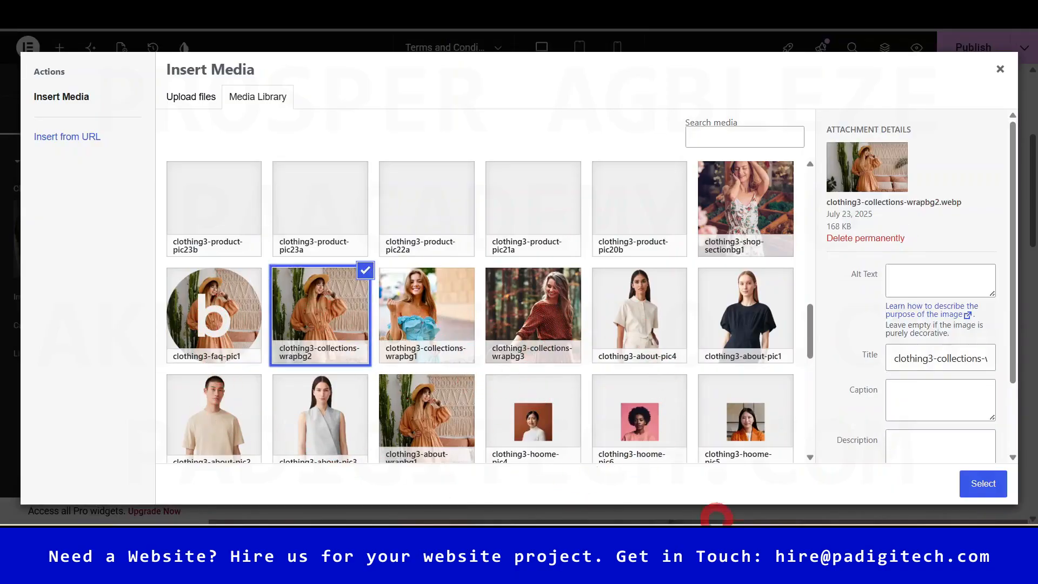
pyautogui.click(753, 350)
pyautogui.click(982, 483)
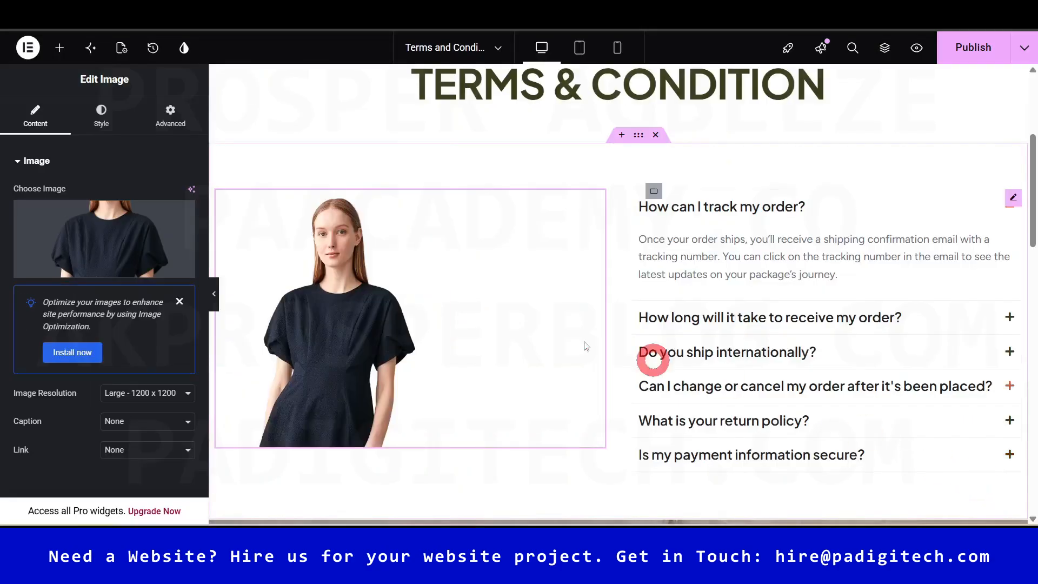
pyautogui.click(338, 308)
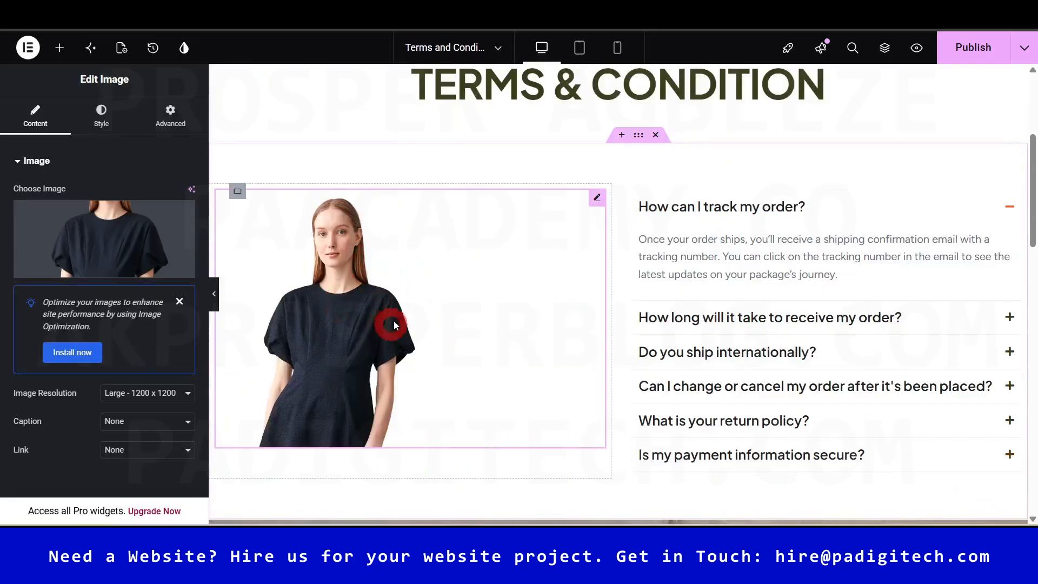
pyautogui.moveTo(1031, 187)
pyautogui.mouseDown()
pyautogui.moveTo(1030, 237)
pyautogui.moveTo(1030, 193)
pyautogui.mouseUp()
pyautogui.click(687, 208)
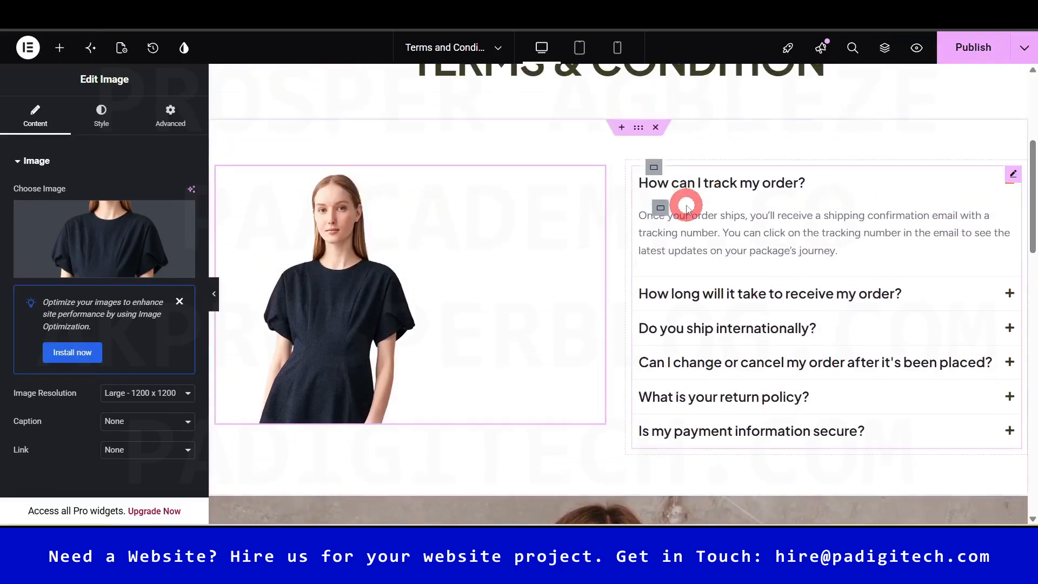
# - Delete the FAQ question accordion widget, emptying the column beside the black-dress photo
pyautogui.click(764, 181)
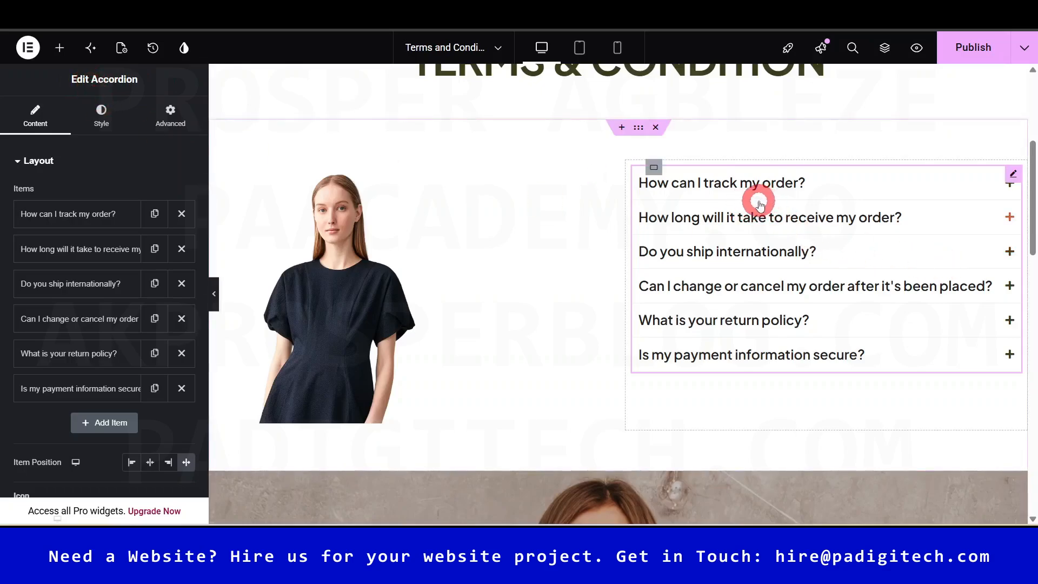
pyautogui.click(81, 214)
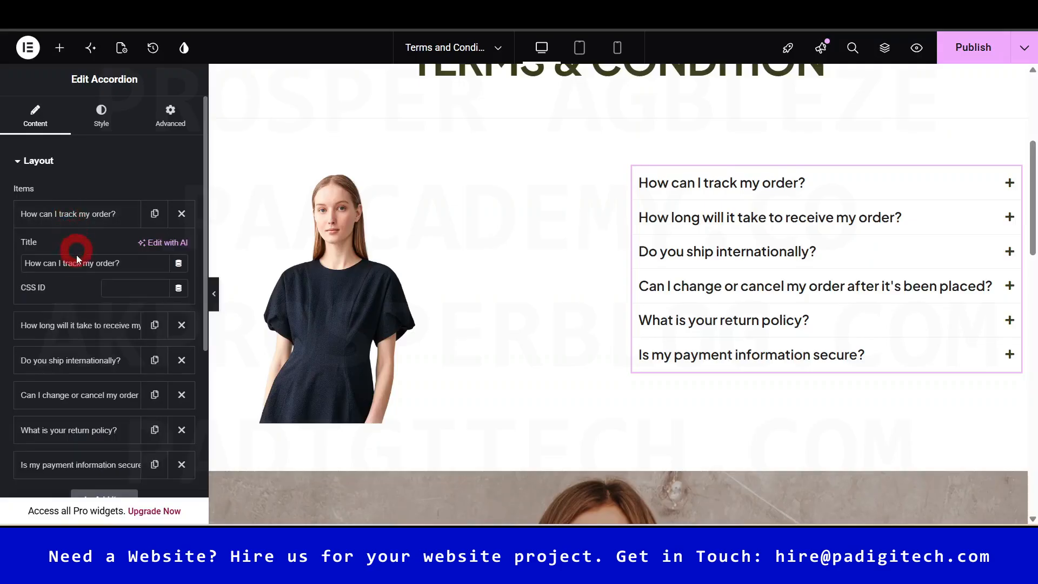
pyautogui.click(81, 215)
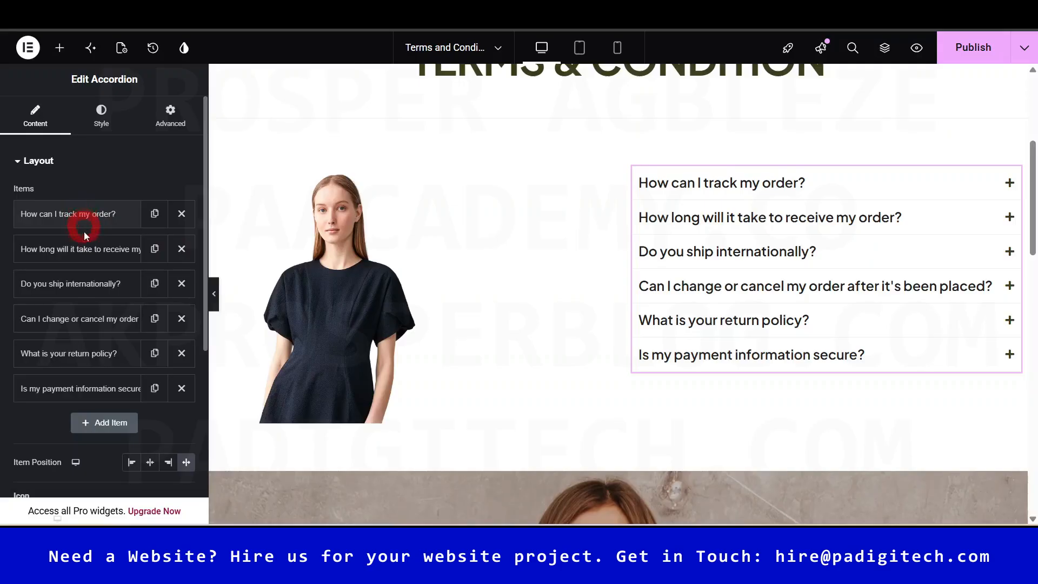
pyautogui.rightClick(1013, 174)
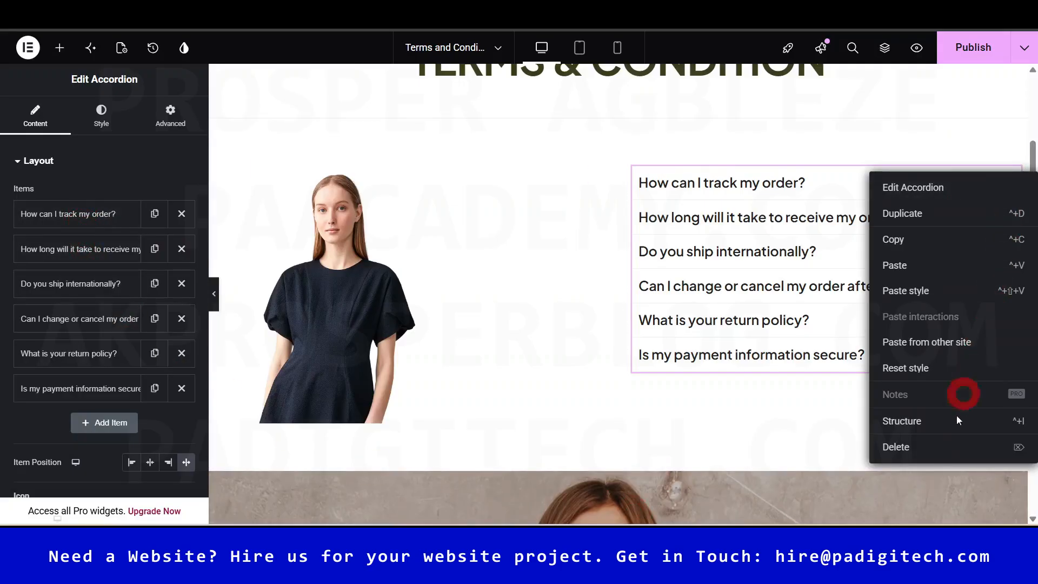
pyautogui.click(910, 448)
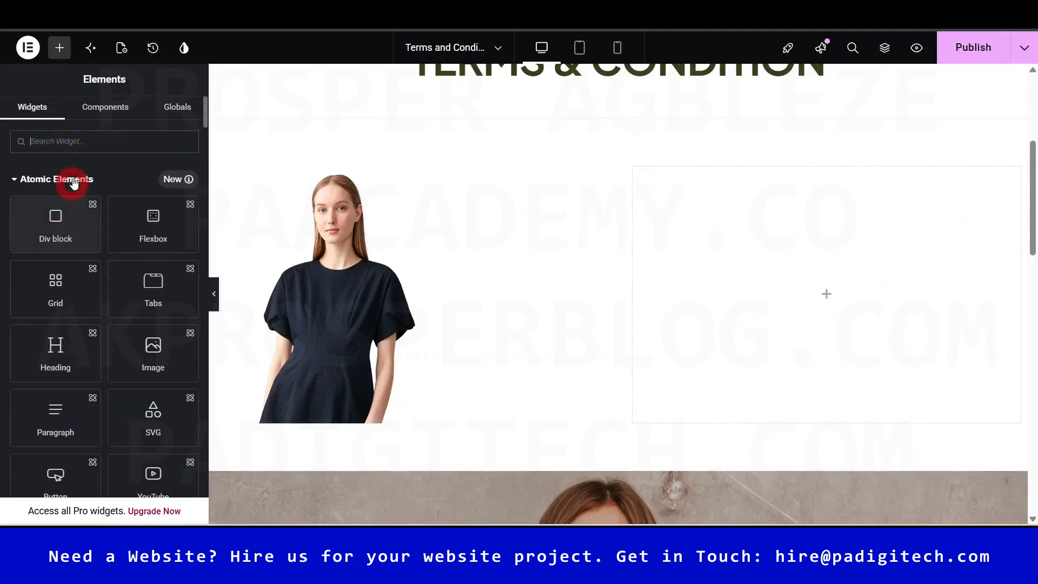
# - Add a Text Editor widget with Lorem ipsum text to the empty right column
pyautogui.click(82, 135)
pyautogui.write('HEADI')
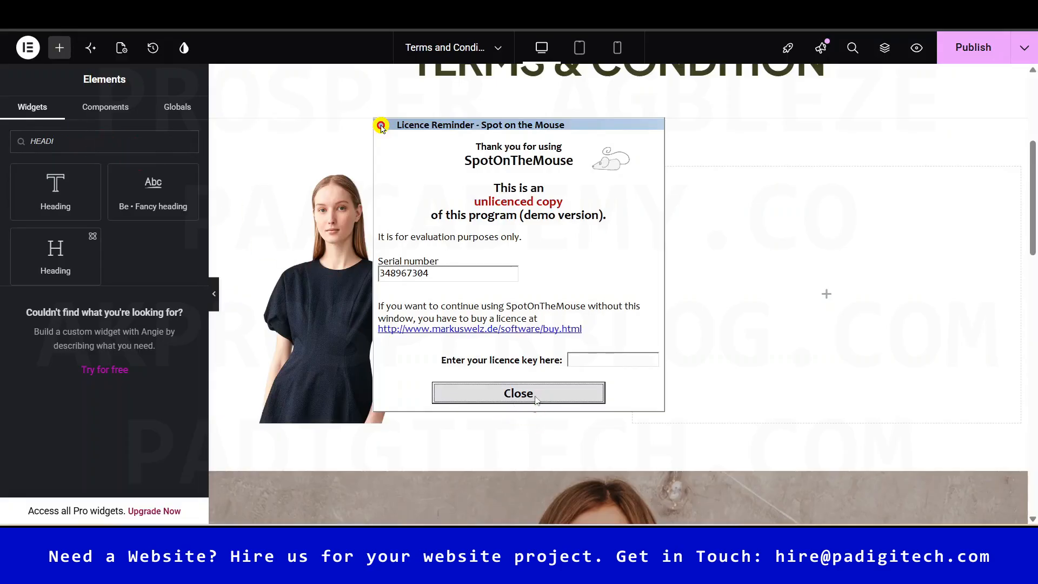
pyautogui.click(518, 393)
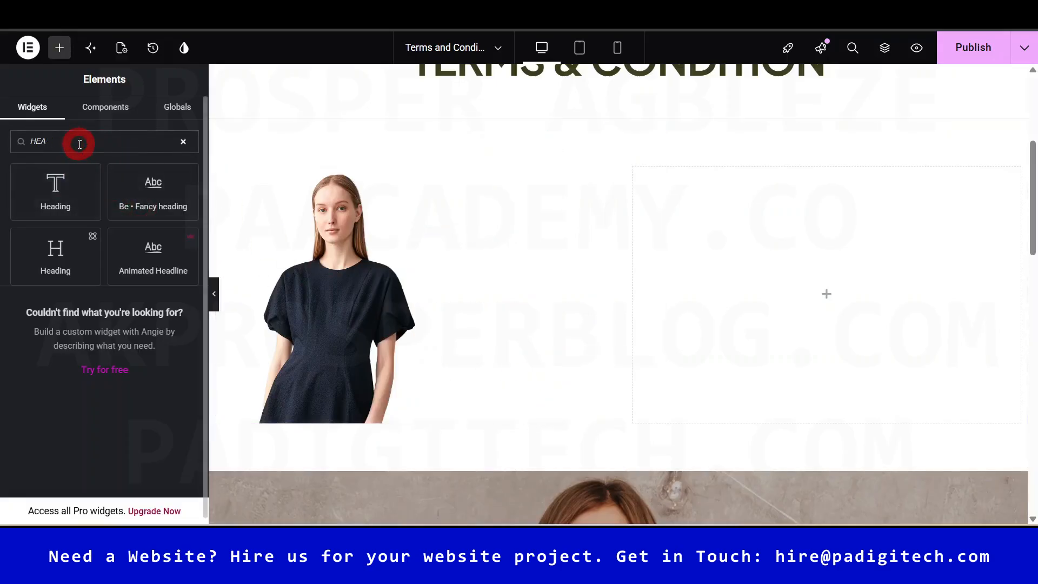
pyautogui.press('BackSpace')
pyautogui.press('BackSpace')
pyautogui.press('BackSpace')
pyautogui.write('TEXT')
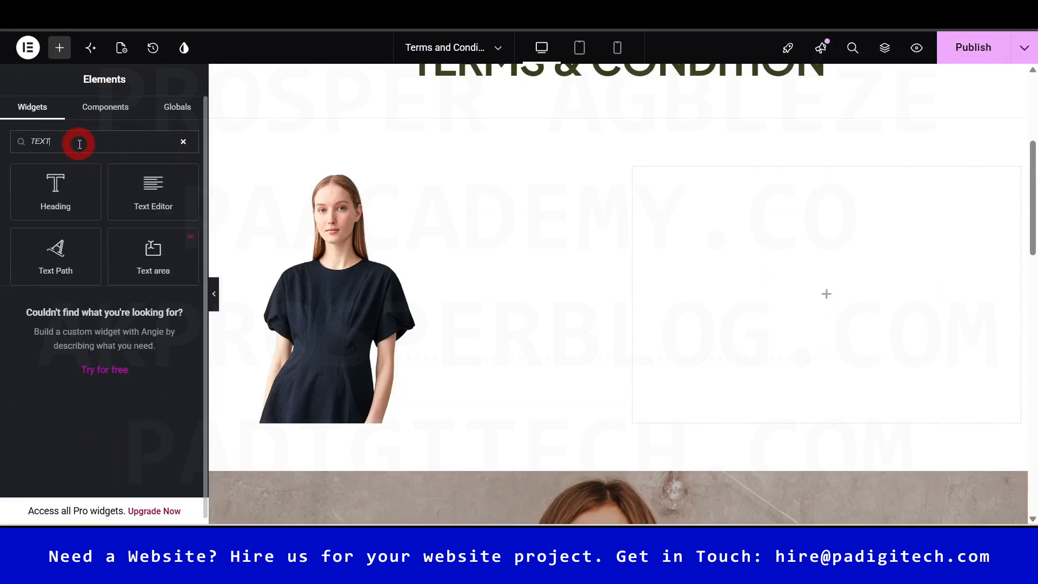
pyautogui.moveTo(152, 195); pyautogui.dragTo(810, 236)
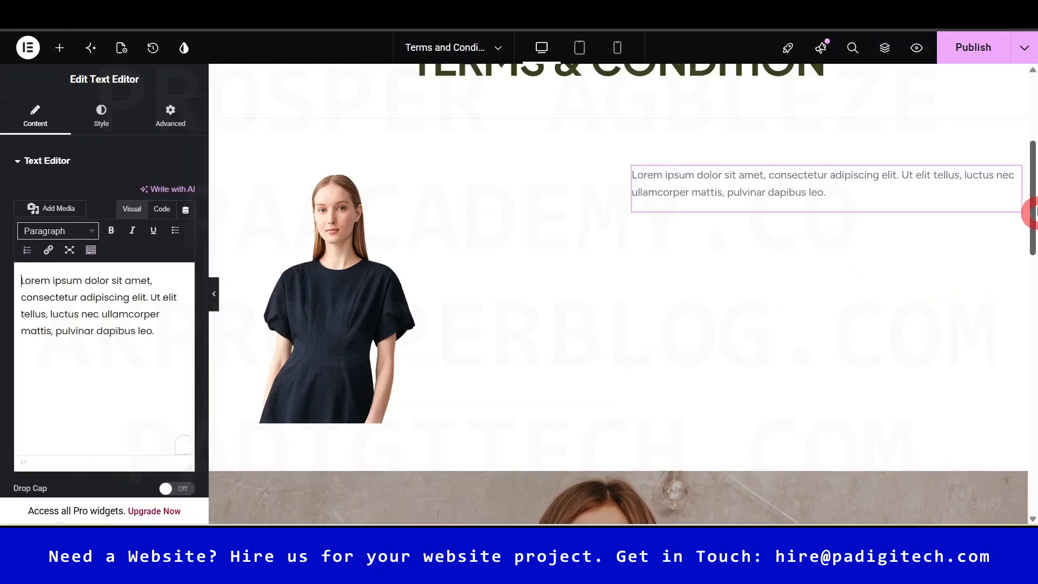
pyautogui.click(88, 286)
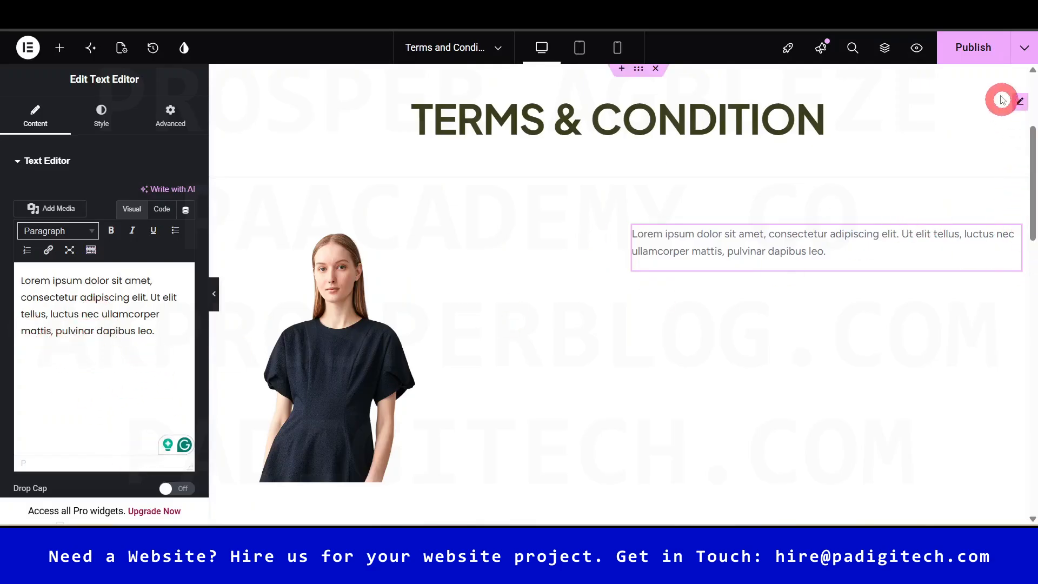
# - Publish the Terms and Condition page changes
pyautogui.click(981, 52)
pyautogui.moveTo(1025, 172)
pyautogui.mouseDown()
pyautogui.moveTo(1033, 241)
pyautogui.moveTo(1033, 125)
pyautogui.moveTo(1033, 296)
pyautogui.moveTo(1033, 173)
pyautogui.moveTo(1033, 186)
pyautogui.mouseUp()
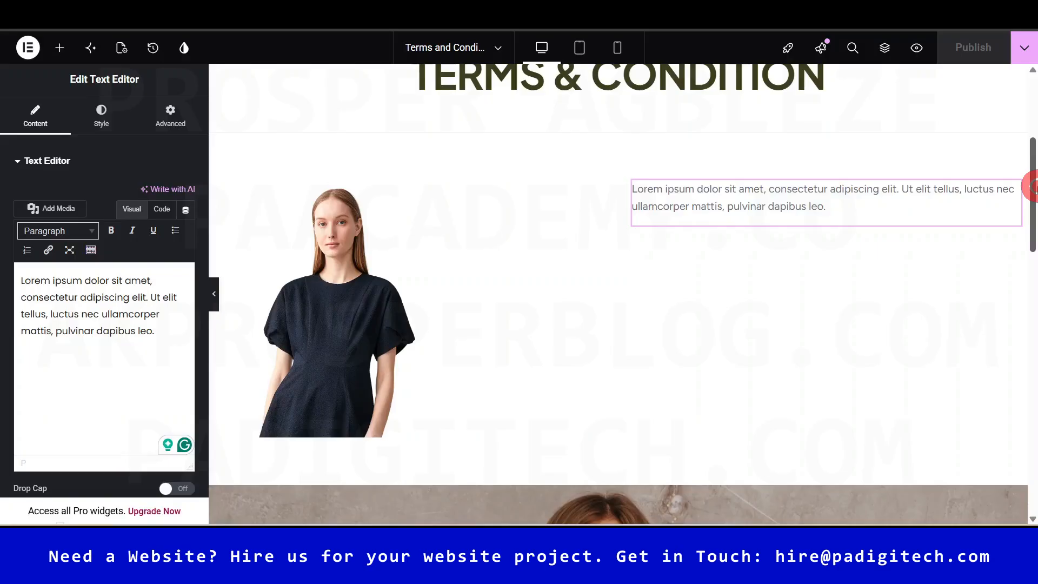
pyautogui.moveTo(1033, 187); pyautogui.dragTo(1033, 162)
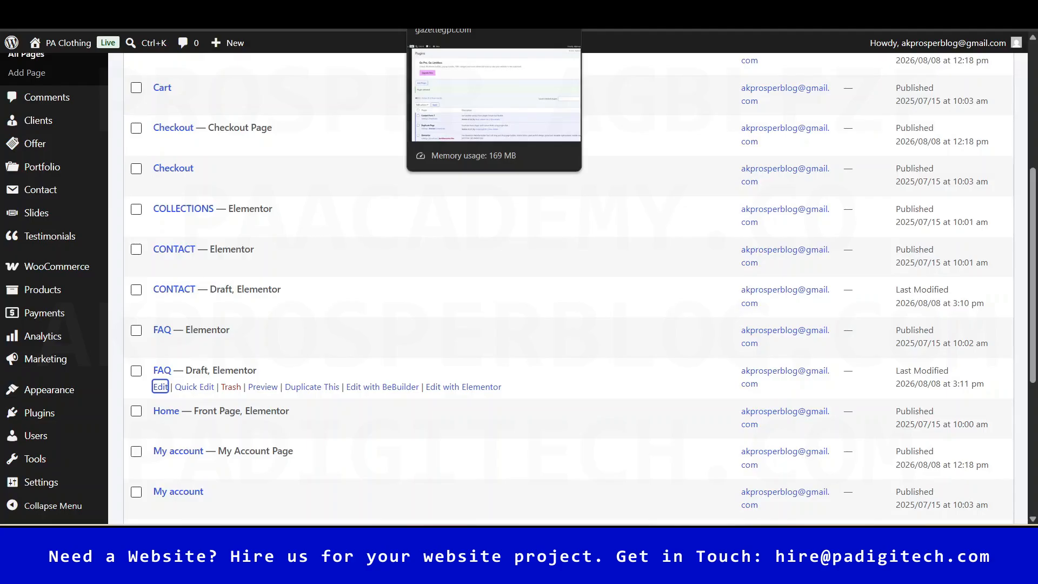
# - Exit Elementor to the WordPress admin dashboard and reveal the Appearance submenu
pyautogui.click(454, 7)
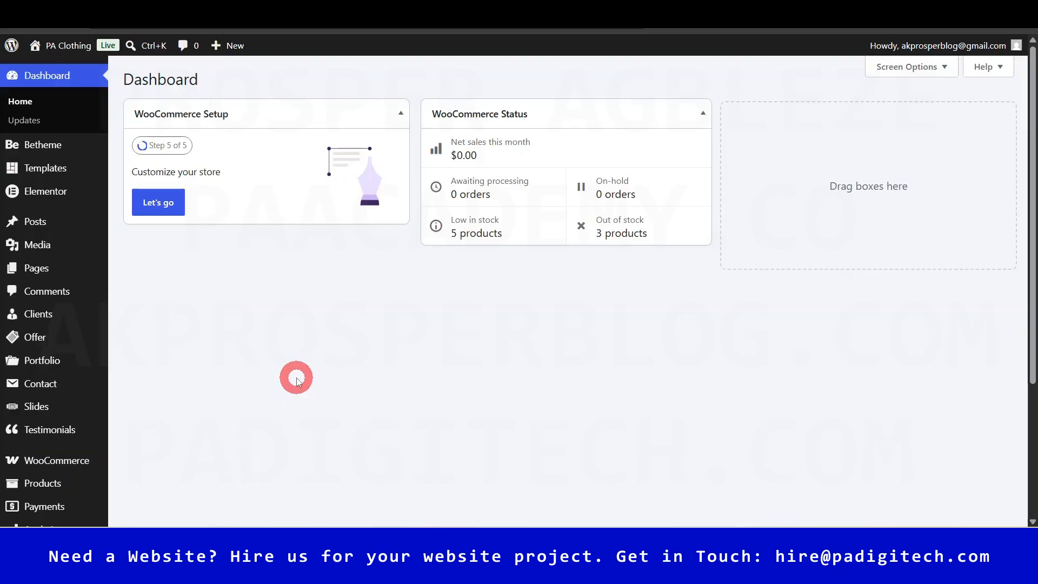
pyautogui.moveTo(77, 44)
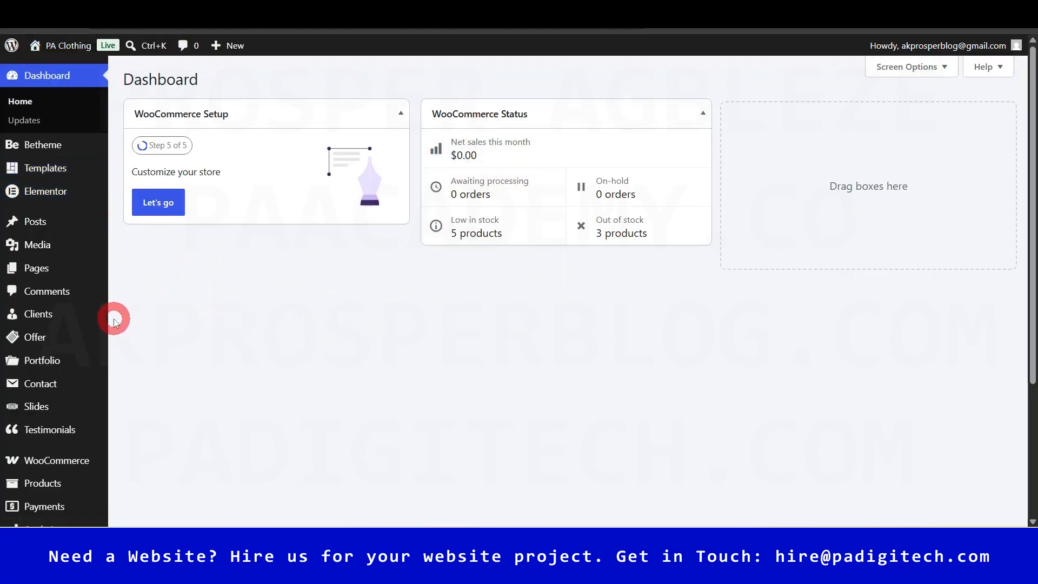
pyautogui.scroll(-4, 113, 319)
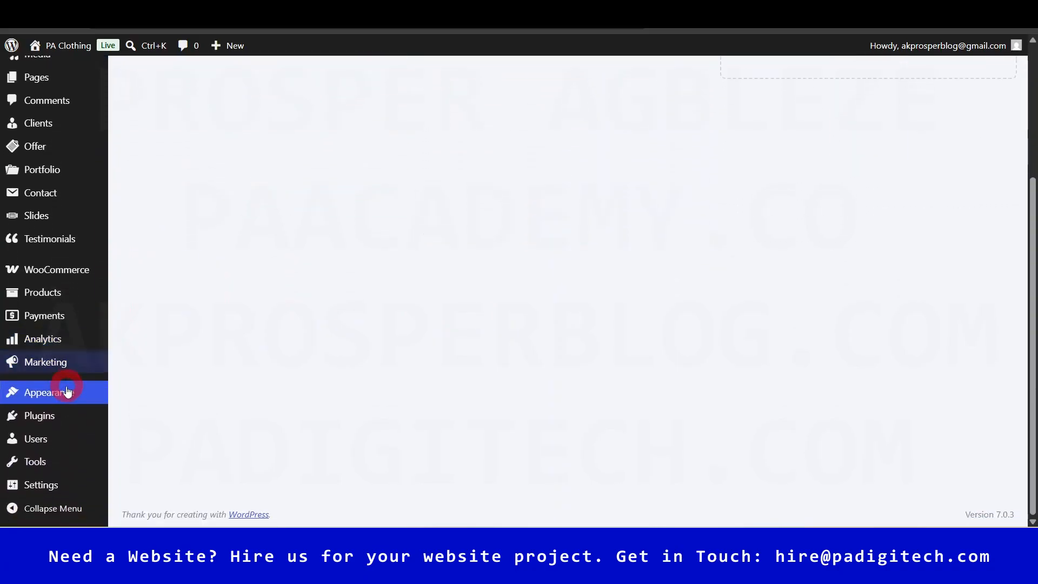
pyautogui.moveTo(50, 393)
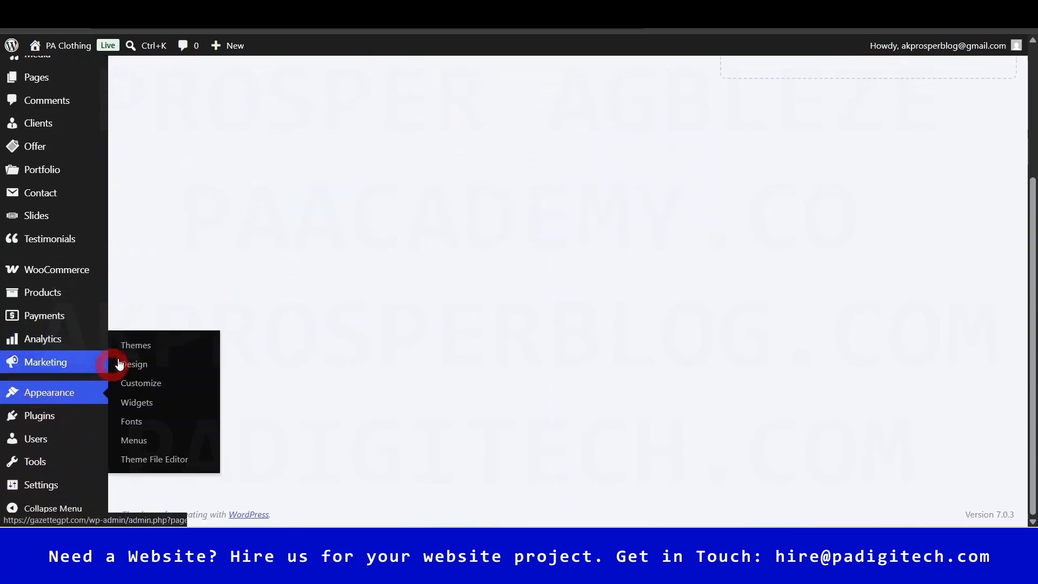
# - Go to Appearance > Menus to view Footer menu 1 and its account links
pyautogui.click(143, 438)
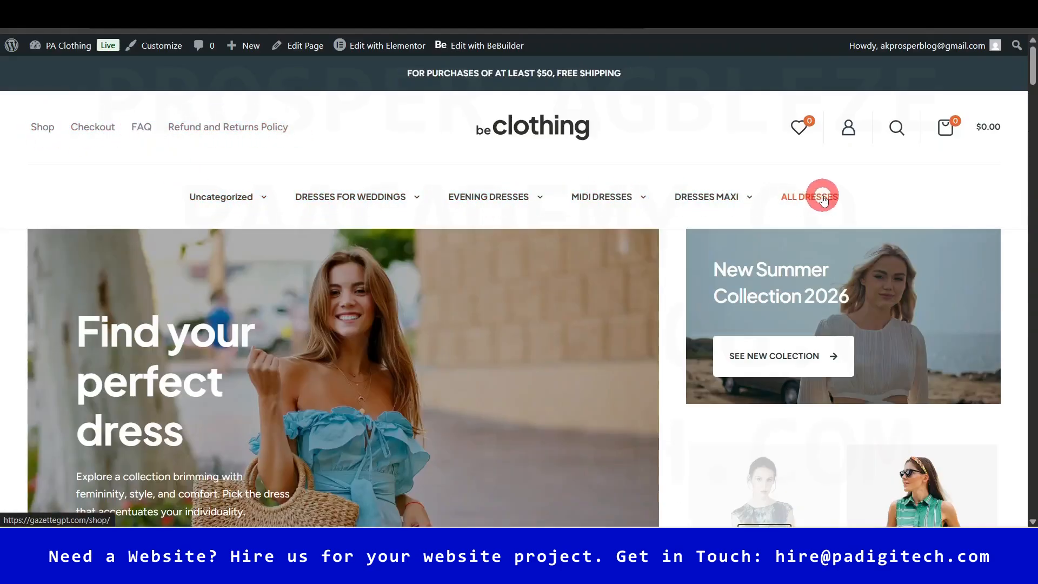
pyautogui.moveTo(676, 195)
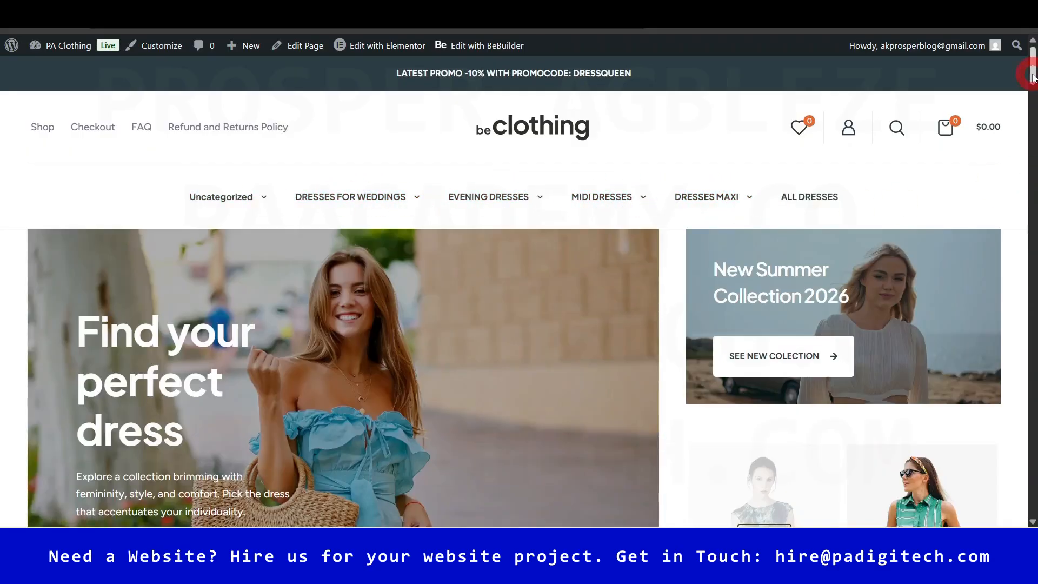
pyautogui.scroll(-3, 1029, 95)
# - On the live storefront, dismiss the newsletter popup and review the My account and Quick links footer columns
pyautogui.moveTo(1032, 97); pyautogui.dragTo(1031, 500)
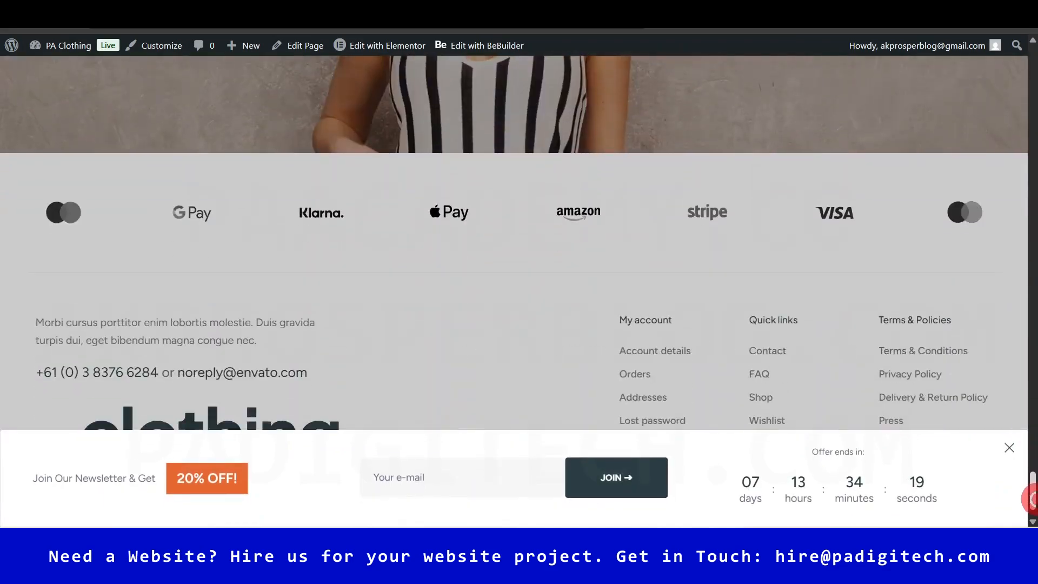
pyautogui.click(1008, 447)
pyautogui.moveTo(626, 319); pyautogui.dragTo(678, 318)
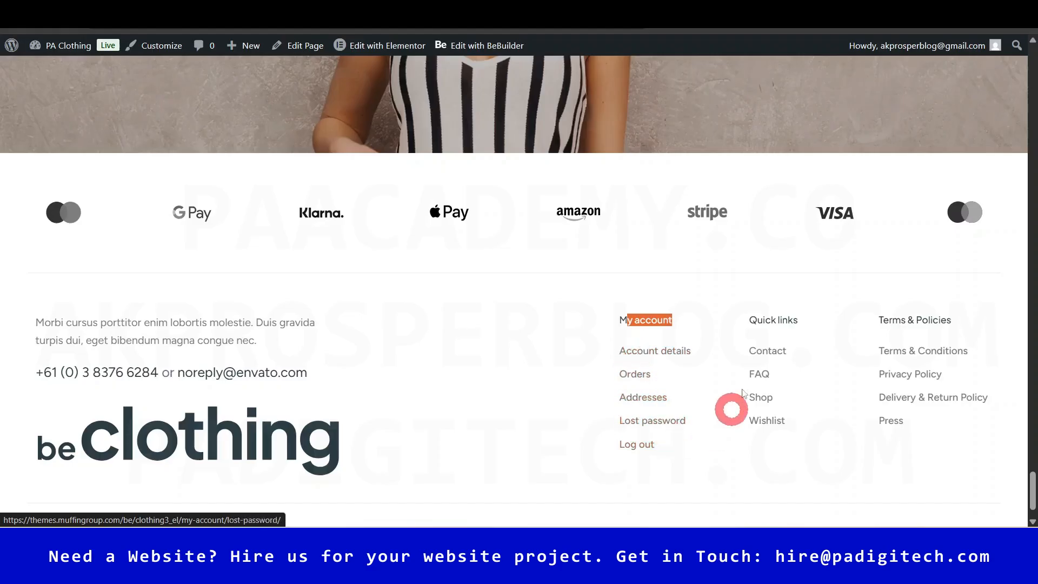
pyautogui.moveTo(751, 321); pyautogui.dragTo(799, 321)
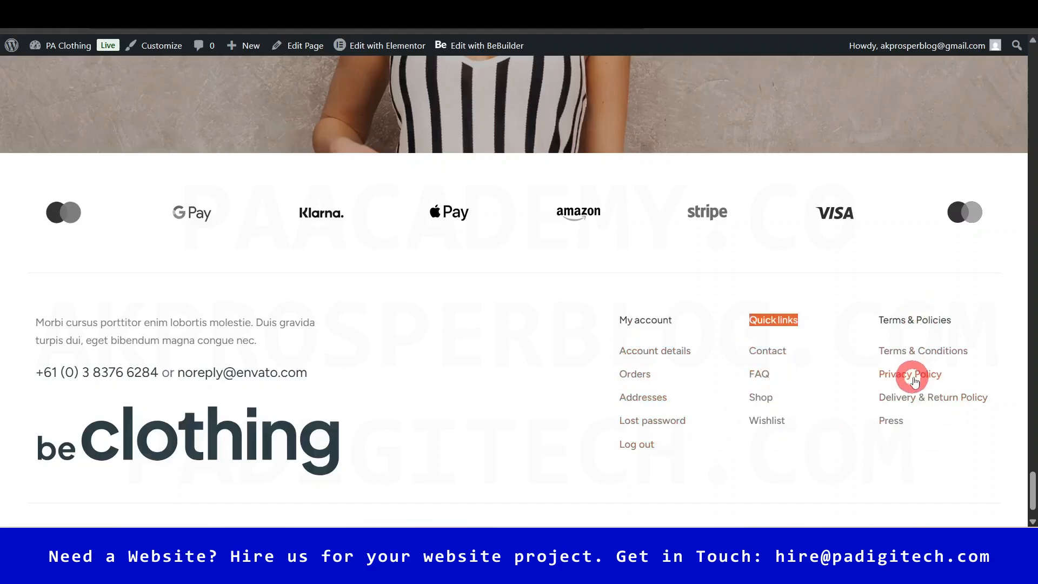
pyautogui.click(1015, 512)
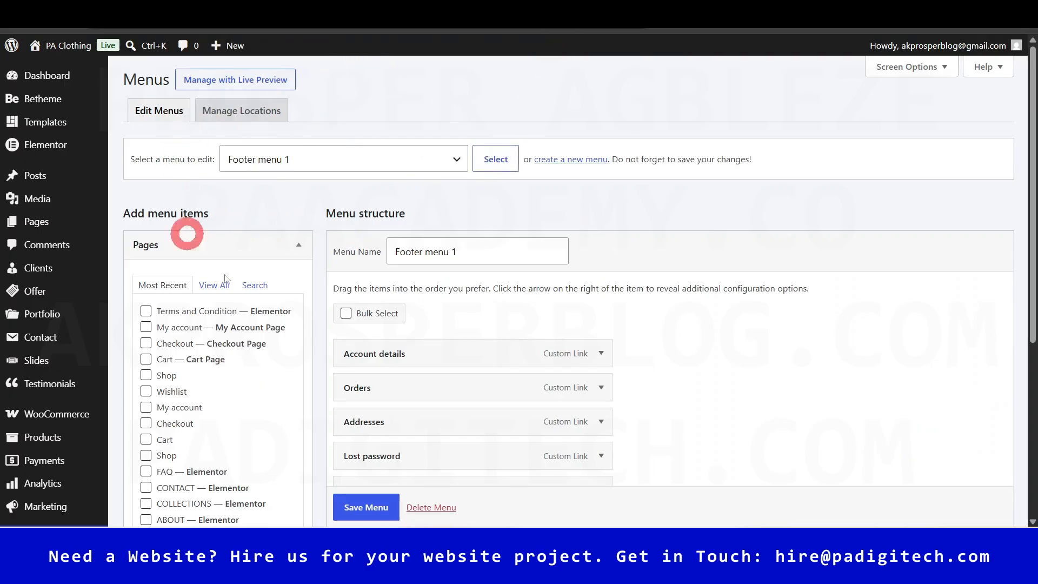
# - Browse the existing menus list and compare it with the live site's footer
pyautogui.moveTo(1033, 155)
pyautogui.mouseDown()
pyautogui.moveTo(1034, 203)
pyautogui.moveTo(1033, 169)
pyautogui.mouseUp()
pyautogui.click(154, 146)
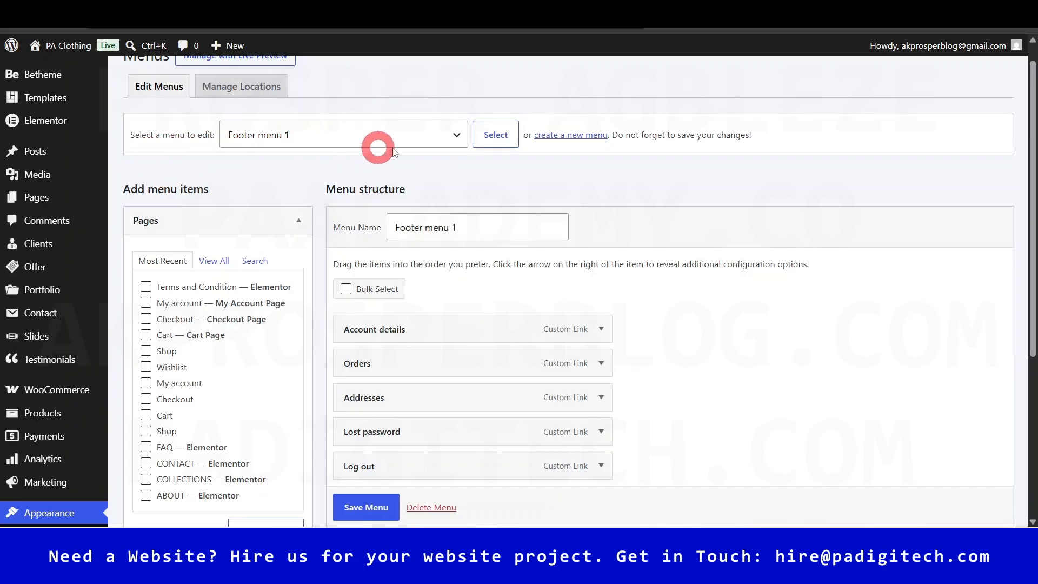
pyautogui.click(448, 136)
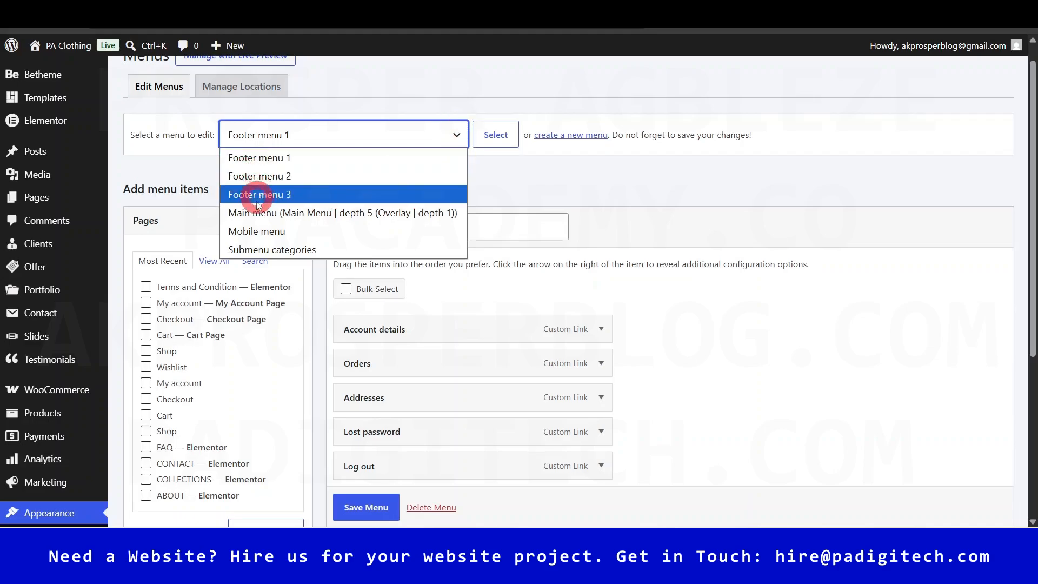
pyautogui.click(665, 200)
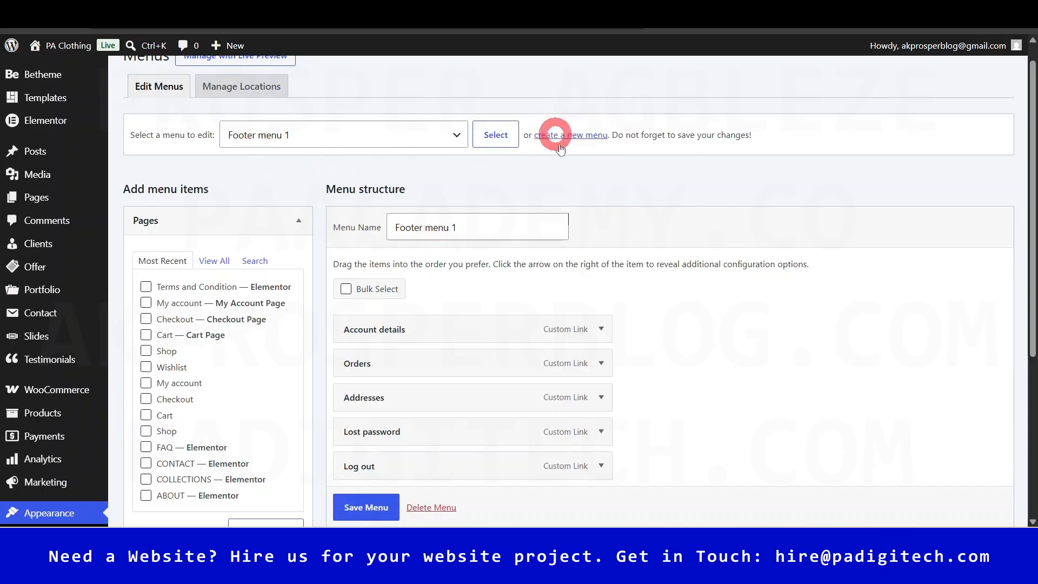
pyautogui.scroll(-1, 1006, 195)
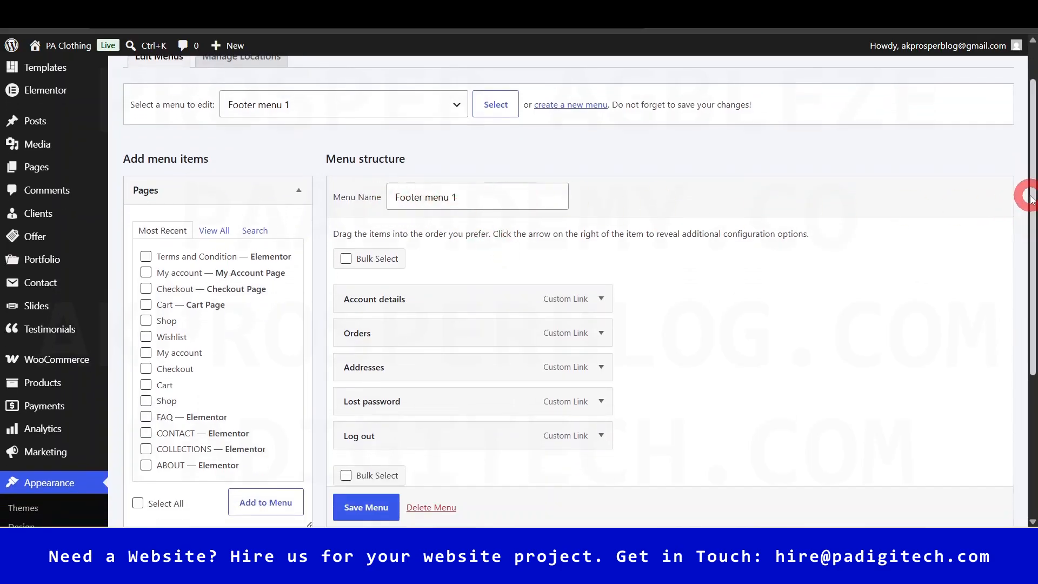
pyautogui.scroll(-1, 1029, 196)
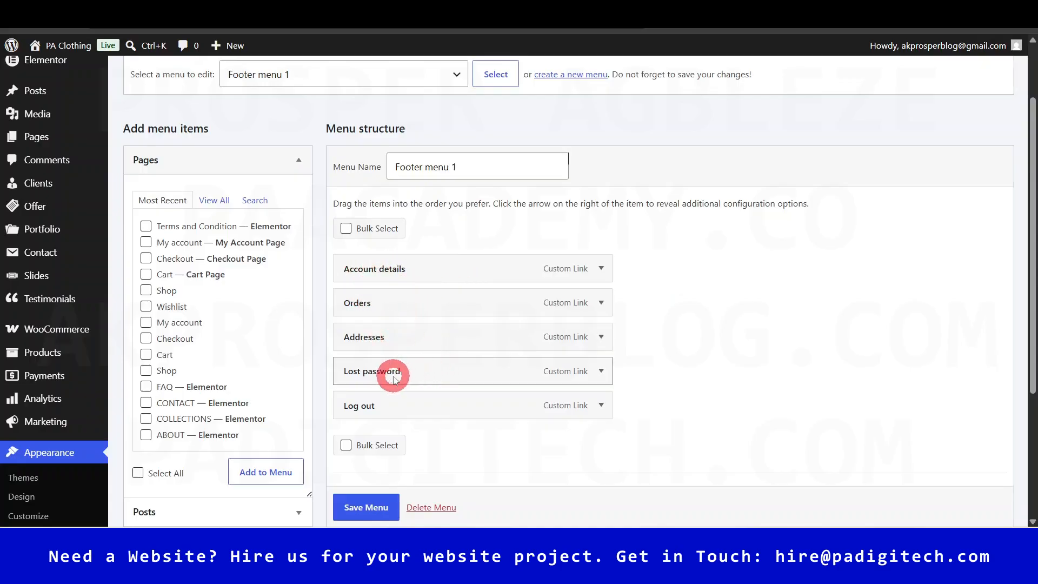
pyautogui.click(729, 12)
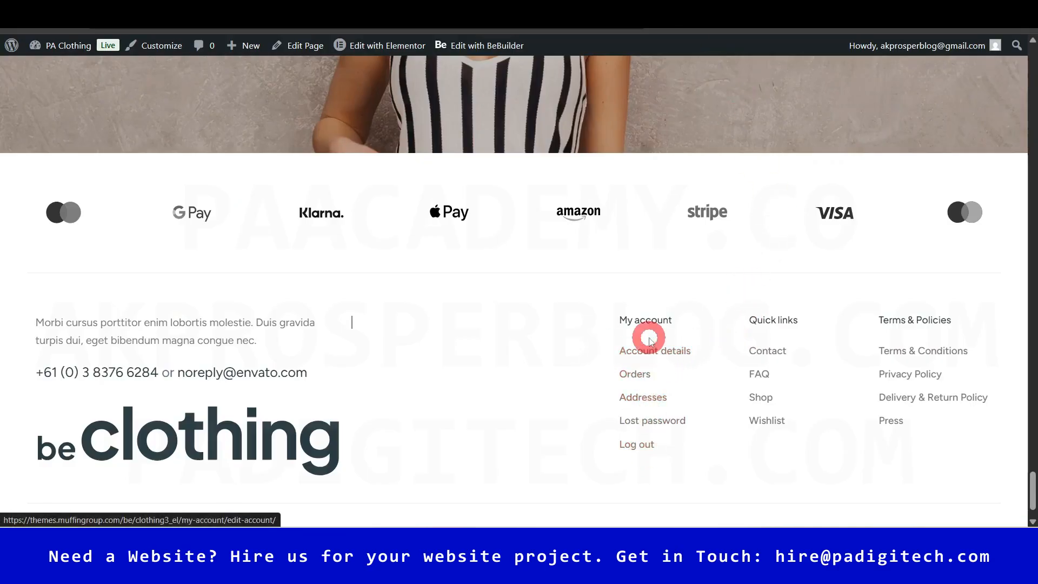
pyautogui.click(595, 12)
pyautogui.scroll(1, 491, 185)
pyautogui.scroll(1, 491, 185)
# - Choose Main menu in 'Select a menu to edit' and load its Shop, Checkout, FAQ items
pyautogui.click(429, 158)
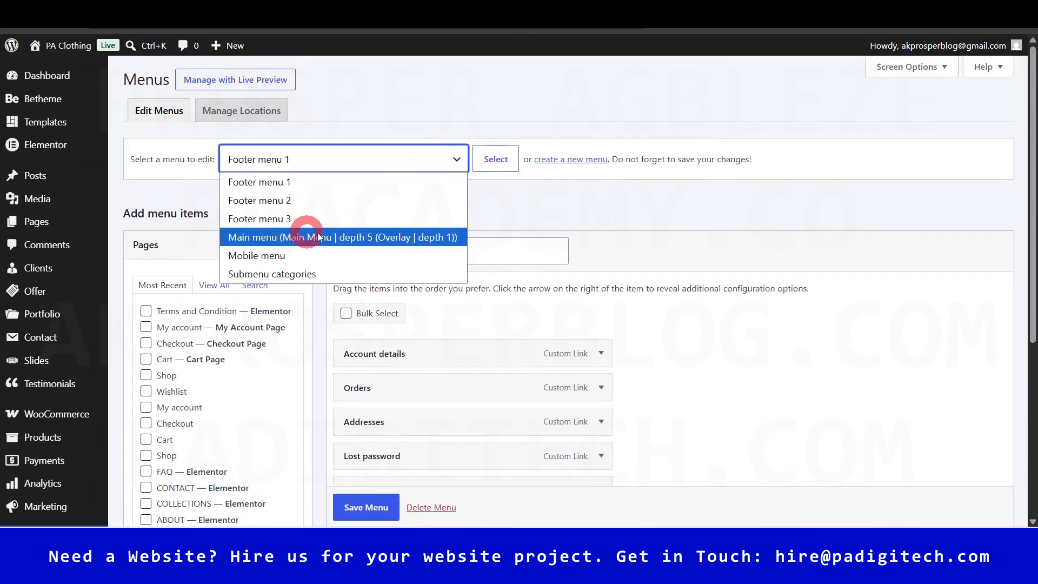
pyautogui.click(273, 237)
pyautogui.click(496, 159)
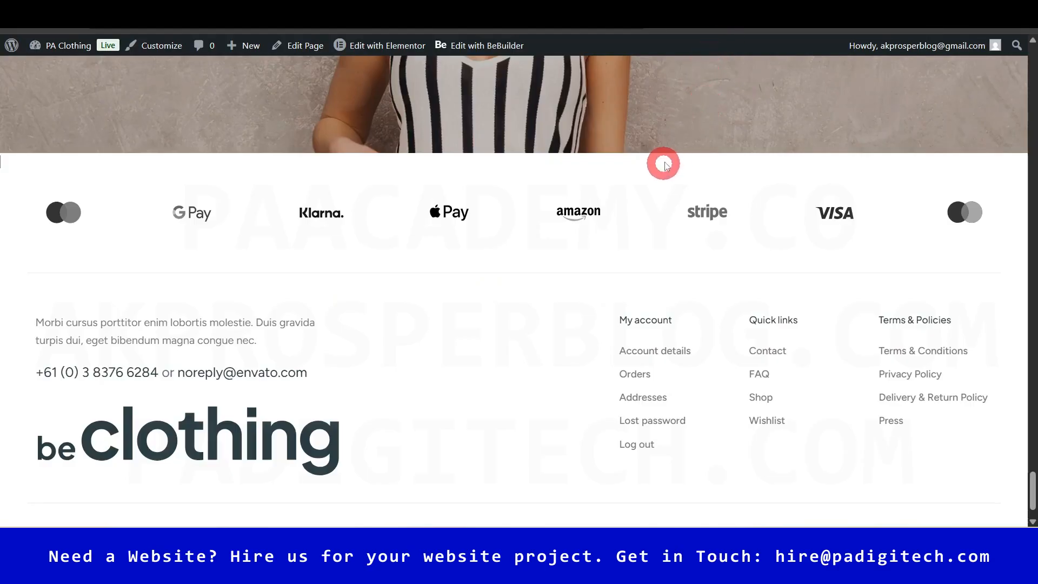
pyautogui.scroll(1, 996, 294)
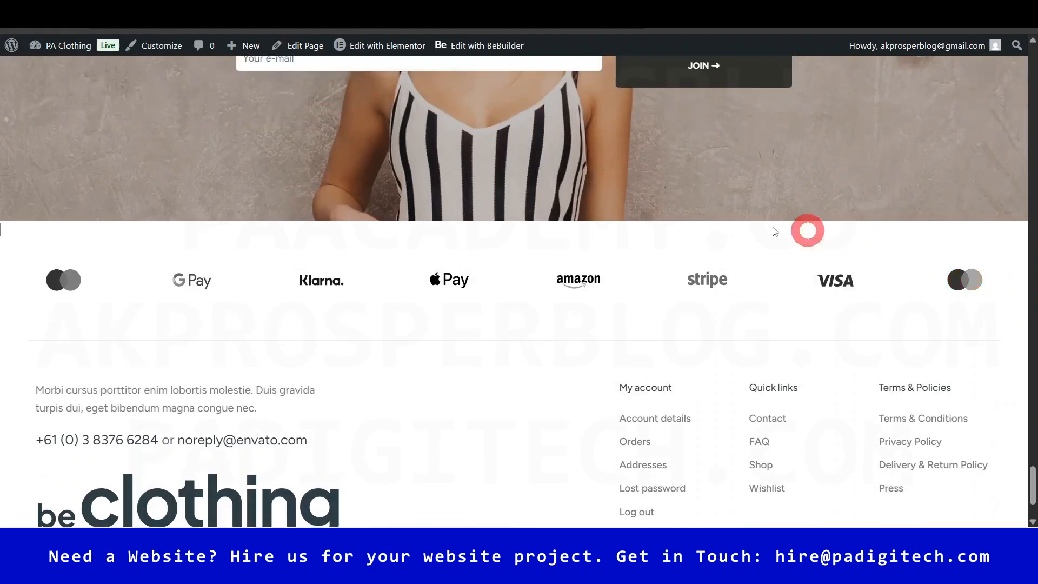
pyautogui.moveTo(1032, 476); pyautogui.dragTo(1033, 59)
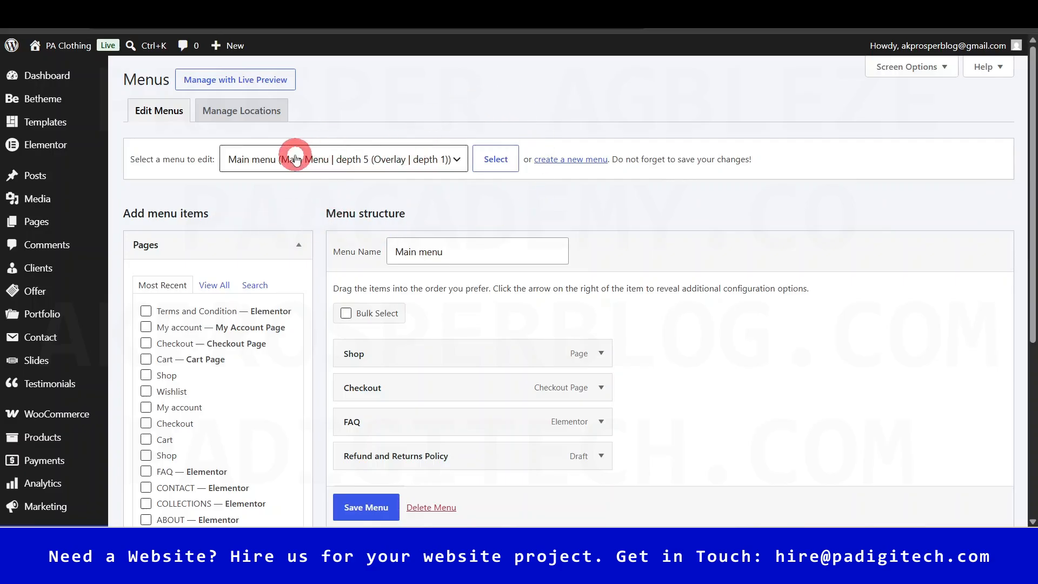
# - Start a new menu via 'create a new menu' and place the cursor in Menu Name
pyautogui.click(432, 219)
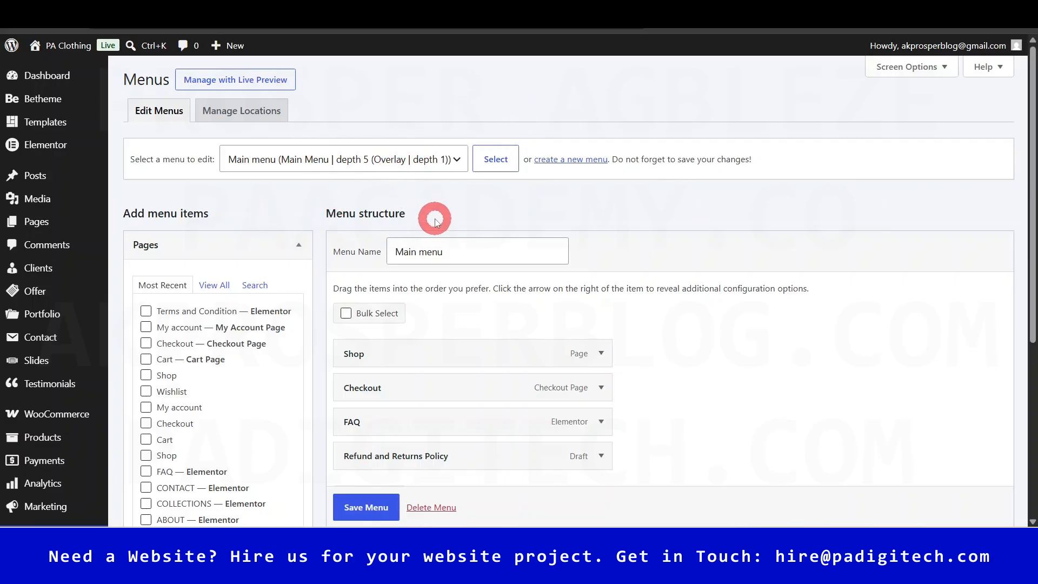
pyautogui.click(578, 159)
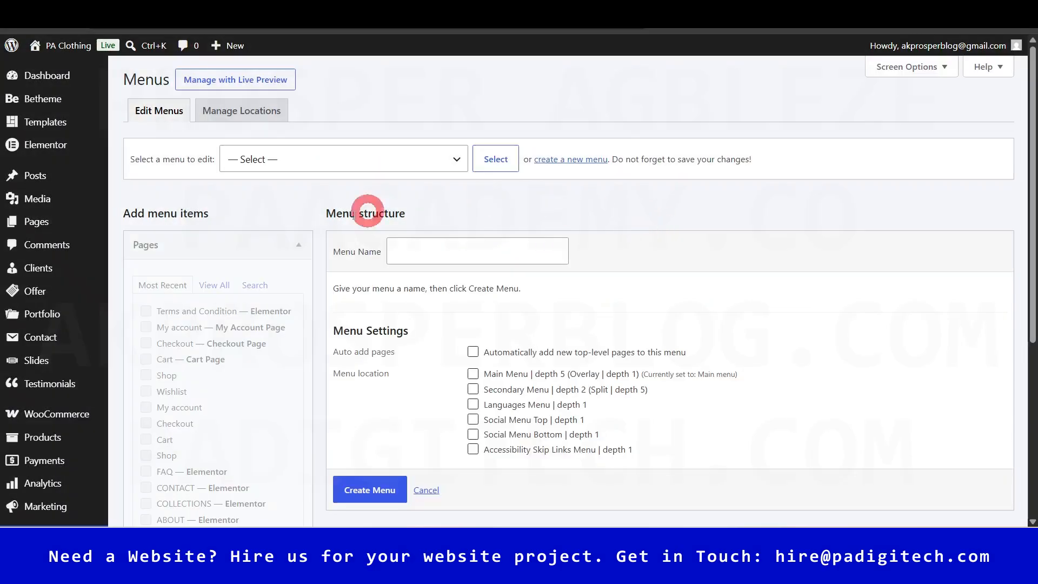
pyautogui.click(444, 252)
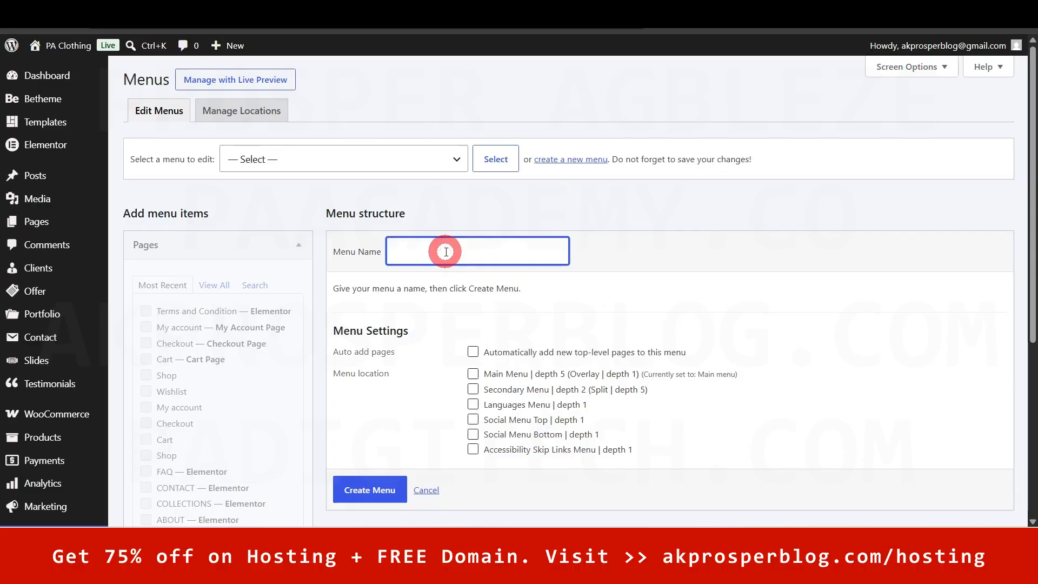
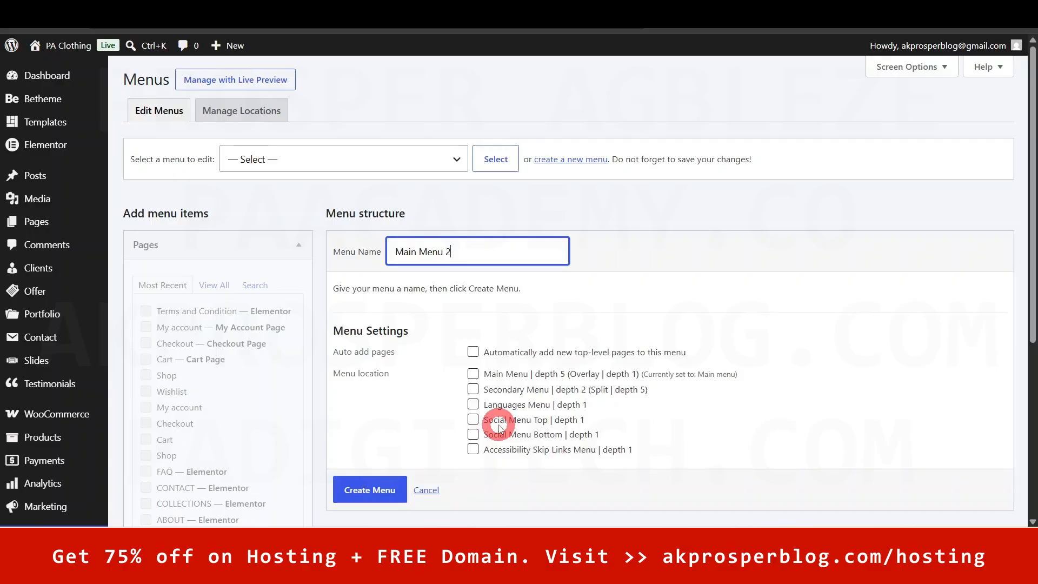
# - Create the empty menu named Main Menu 2
pyautogui.click(368, 491)
pyautogui.scroll(-1, 366, 501)
pyautogui.click(370, 465)
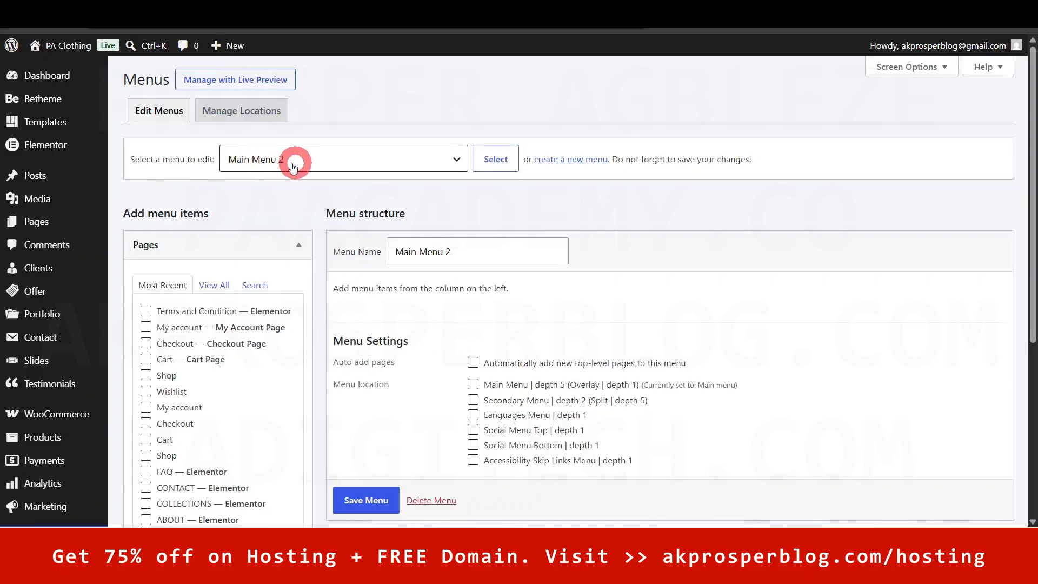
# - Read the hint about adding menu items, then collapse and re-expand the Pages box
pyautogui.scroll(-1, 465, 264)
pyautogui.moveTo(332, 220); pyautogui.dragTo(514, 219)
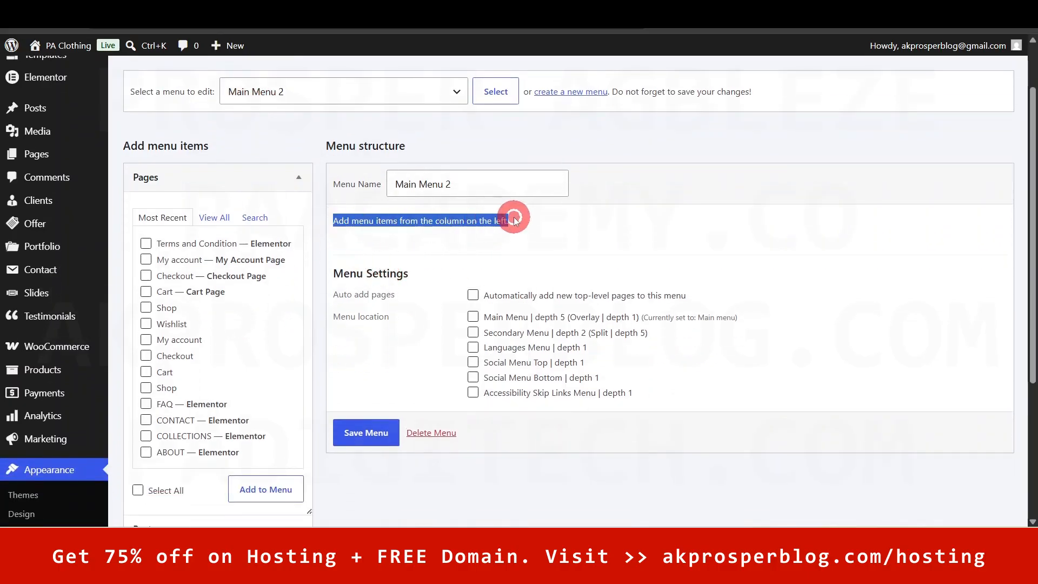
pyautogui.click(557, 227)
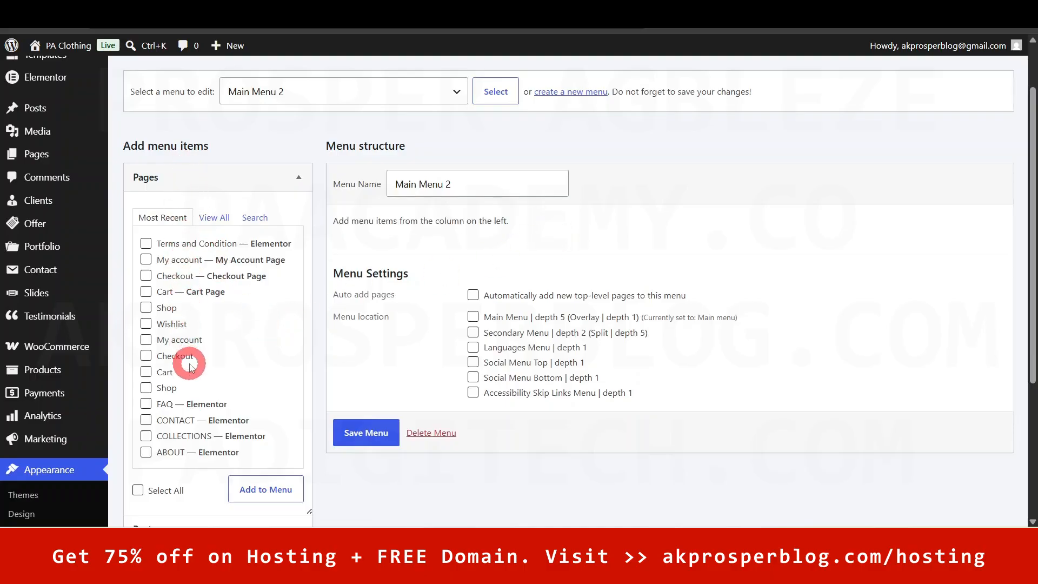
pyautogui.scroll(-2, 191, 346)
pyautogui.scroll(1, 193, 206)
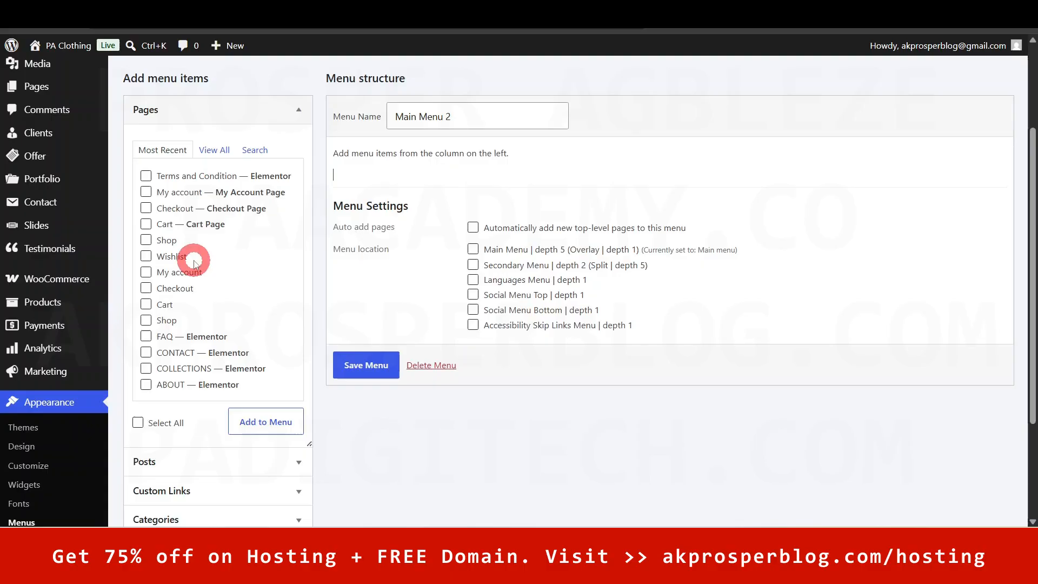
pyautogui.click(298, 111)
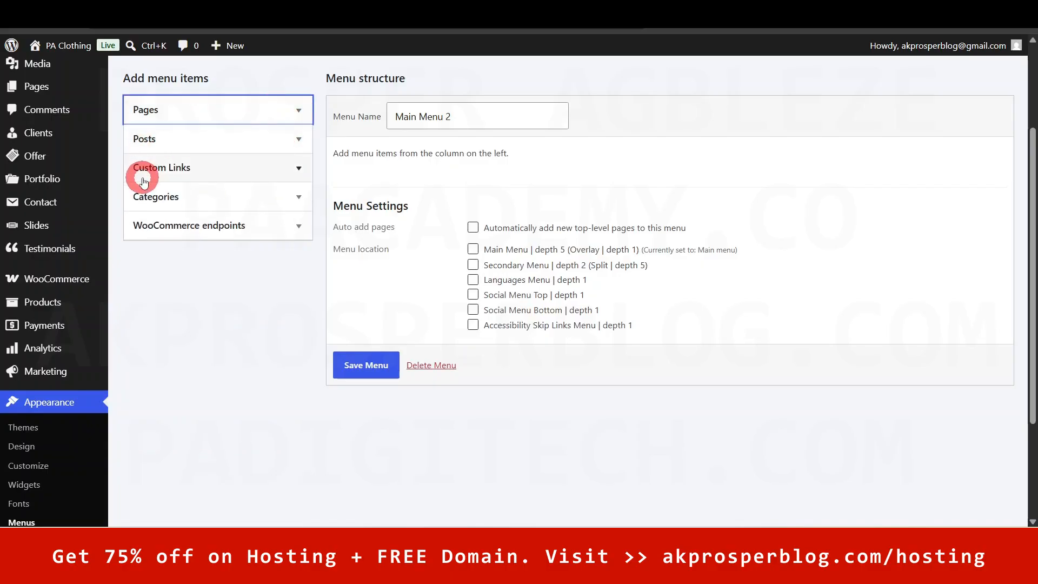
pyautogui.click(298, 110)
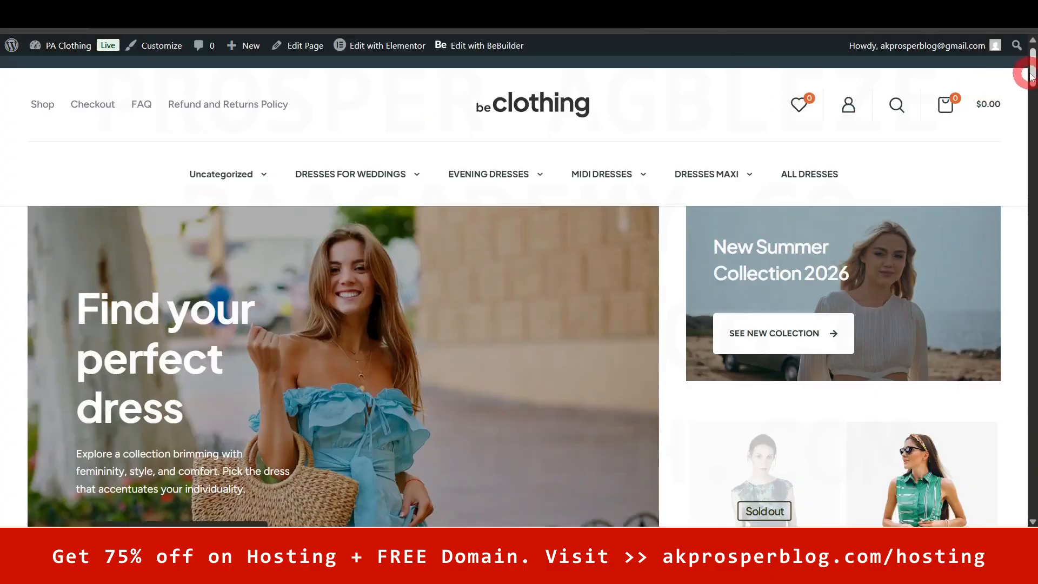
pyautogui.moveTo(1032, 67); pyautogui.dragTo(1032, 63)
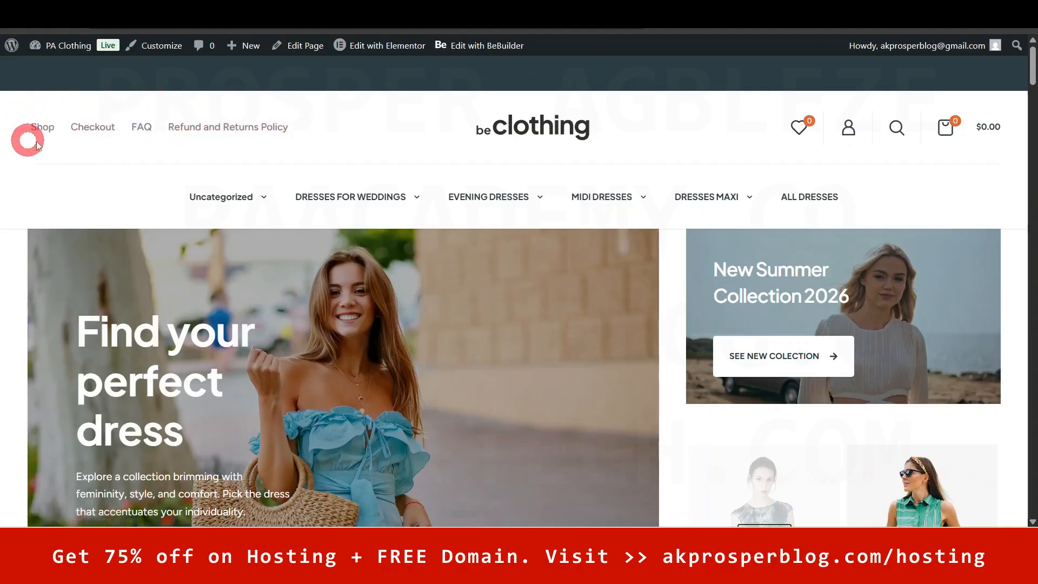
pyautogui.moveTo(1032, 70); pyautogui.dragTo(1033, 504)
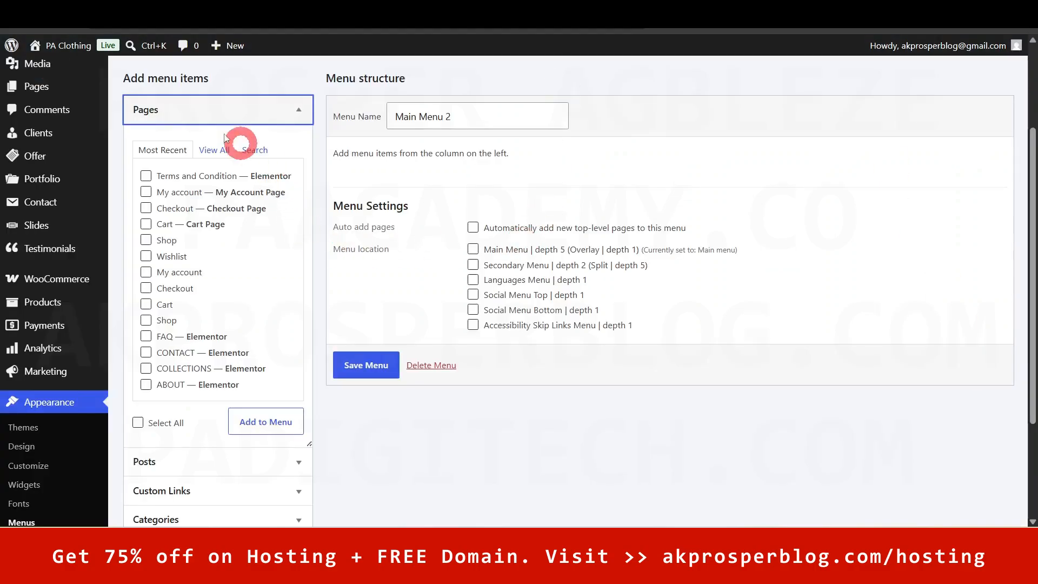
# - Add Home, ABOUT, CONTACT and FAQ from the Pages box's View All list, then expand Posts
pyautogui.click(301, 108)
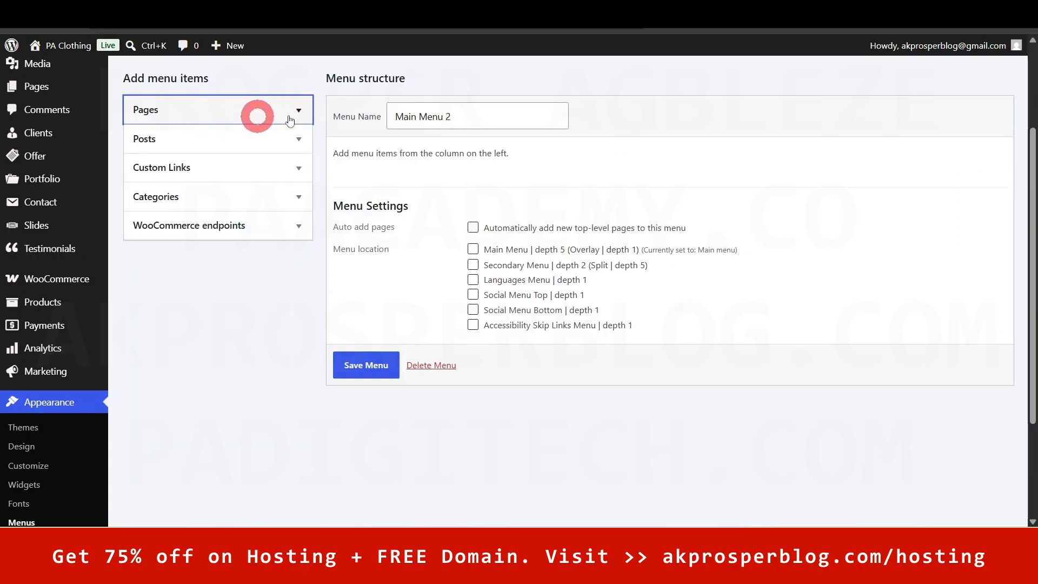
pyautogui.click(299, 108)
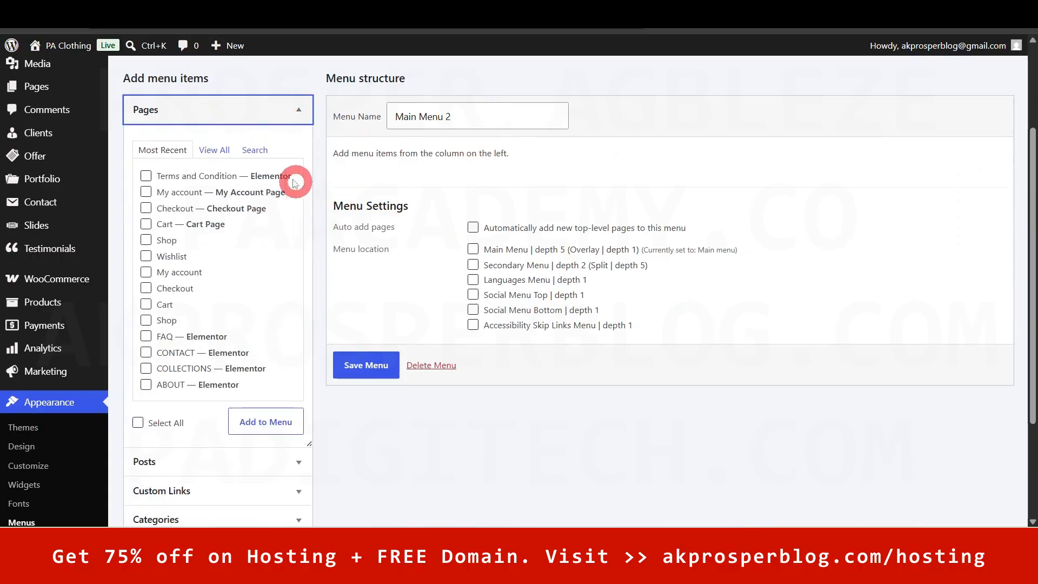
pyautogui.click(210, 151)
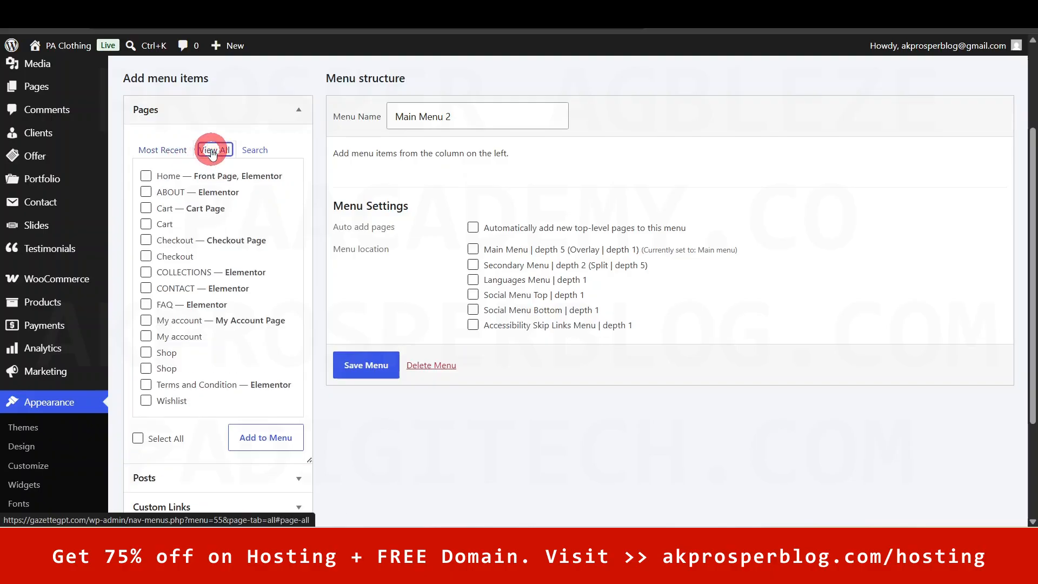
pyautogui.click(146, 175)
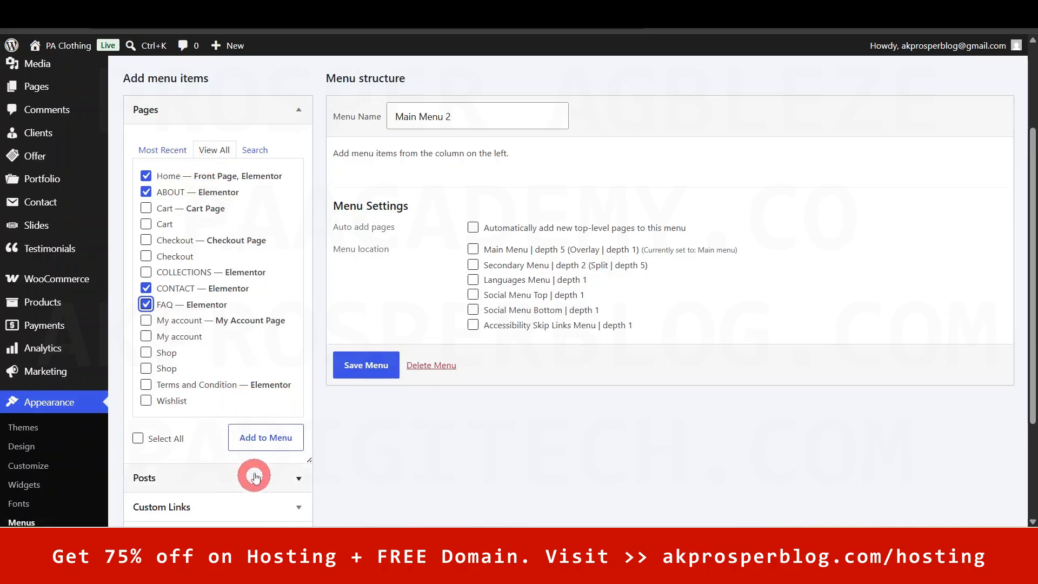
pyautogui.click(264, 440)
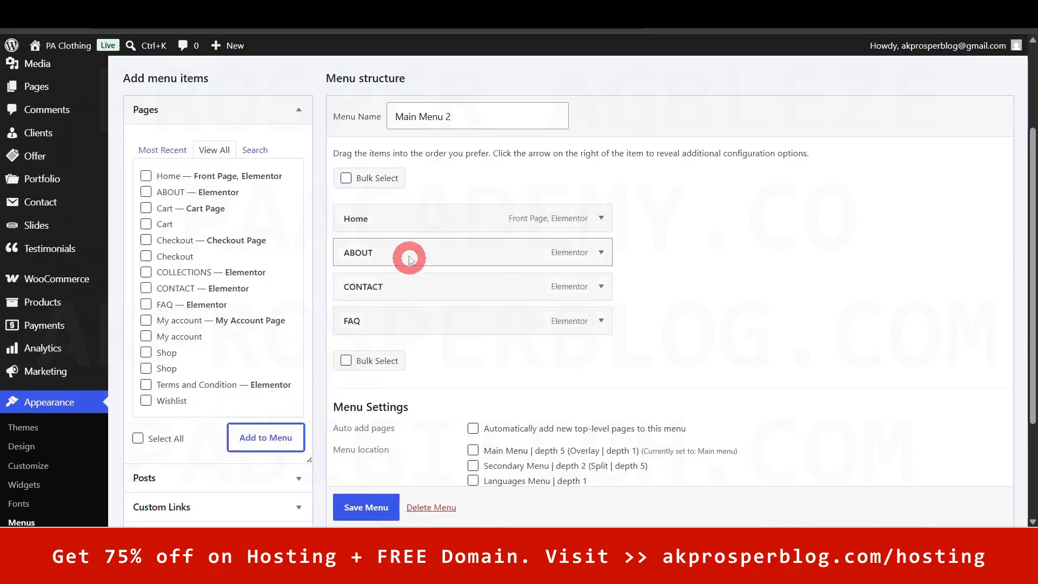
pyautogui.click(294, 114)
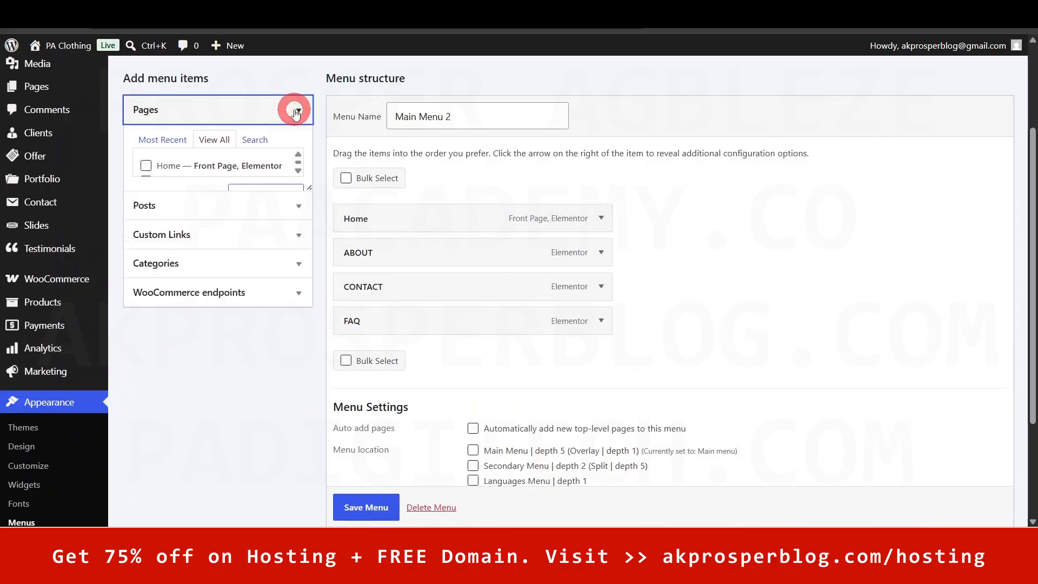
pyautogui.click(297, 139)
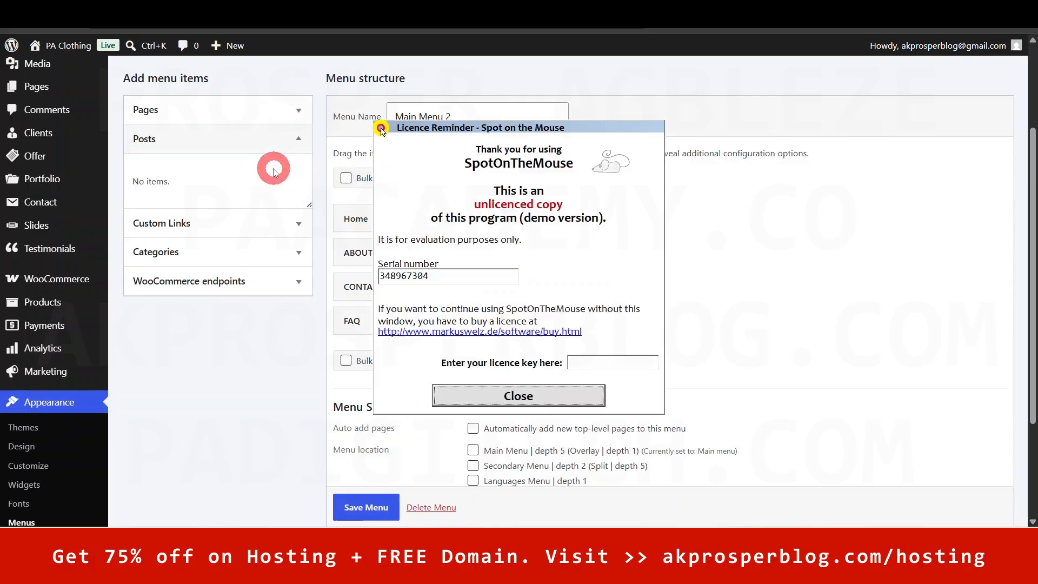
# - Dismiss the licence reminder popup and look at the Custom Links URL and Link Text fields
pyautogui.click(185, 143)
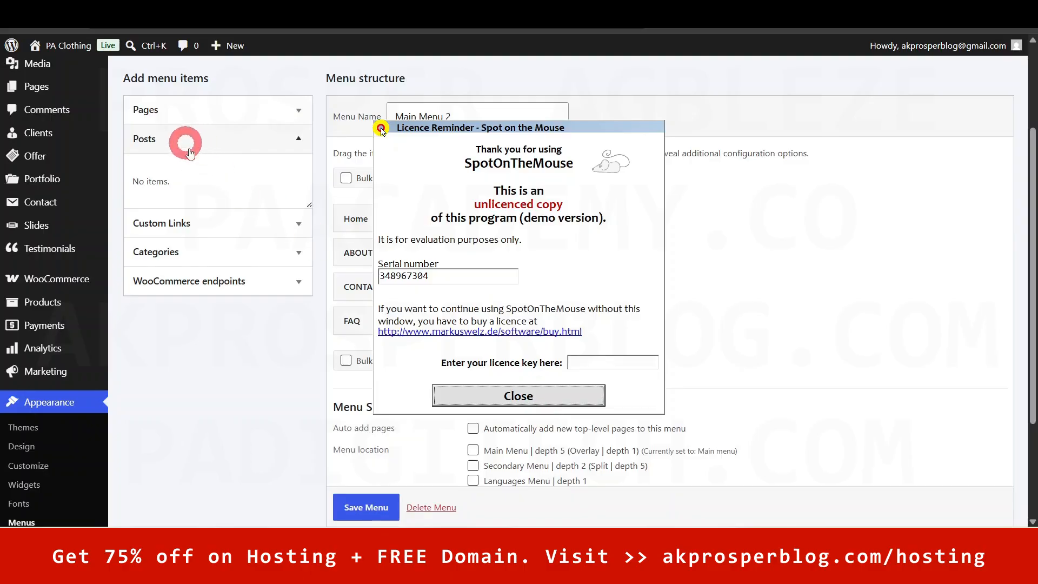
pyautogui.click(498, 396)
pyautogui.click(298, 221)
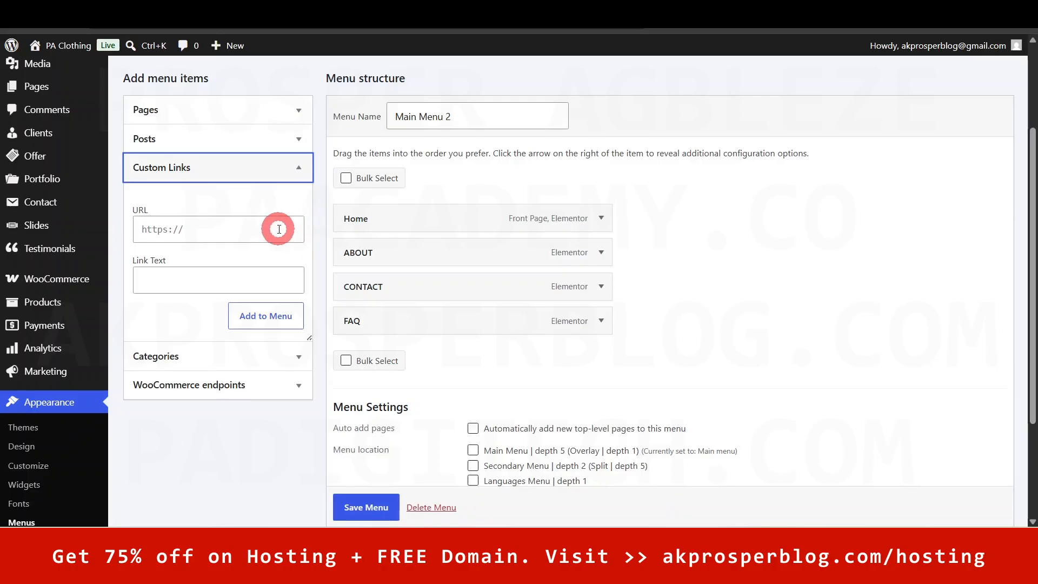
pyautogui.click(210, 230)
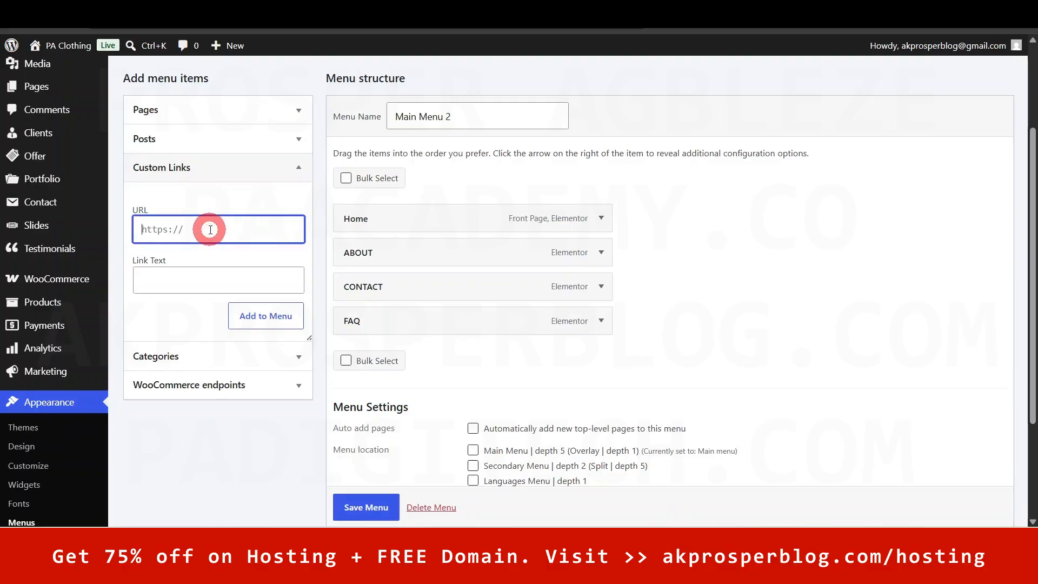
pyautogui.click(209, 281)
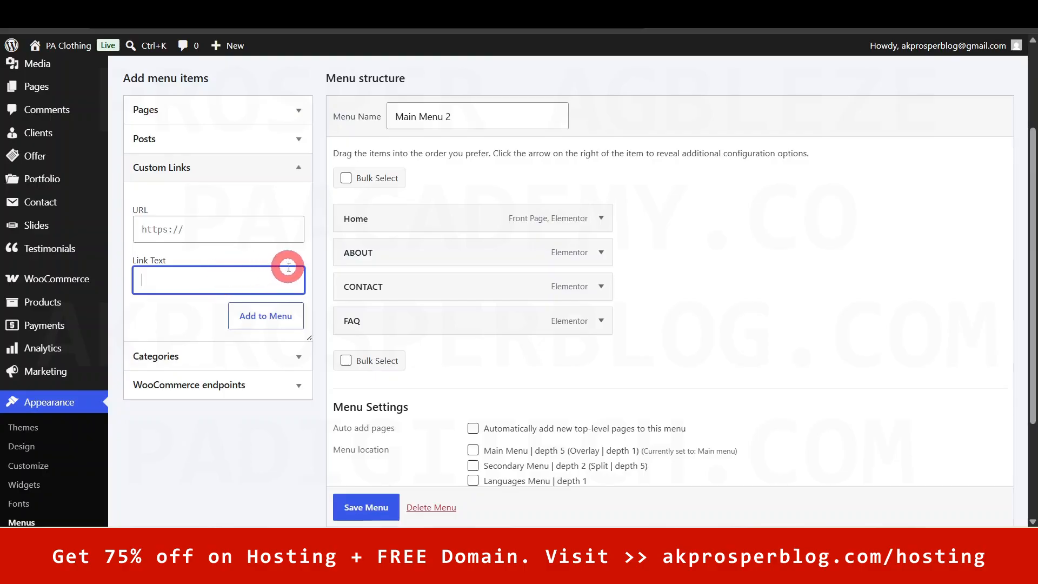
# - Check the Categories and WooCommerce endpoints sources, then save Main Menu 2
pyautogui.click(299, 357)
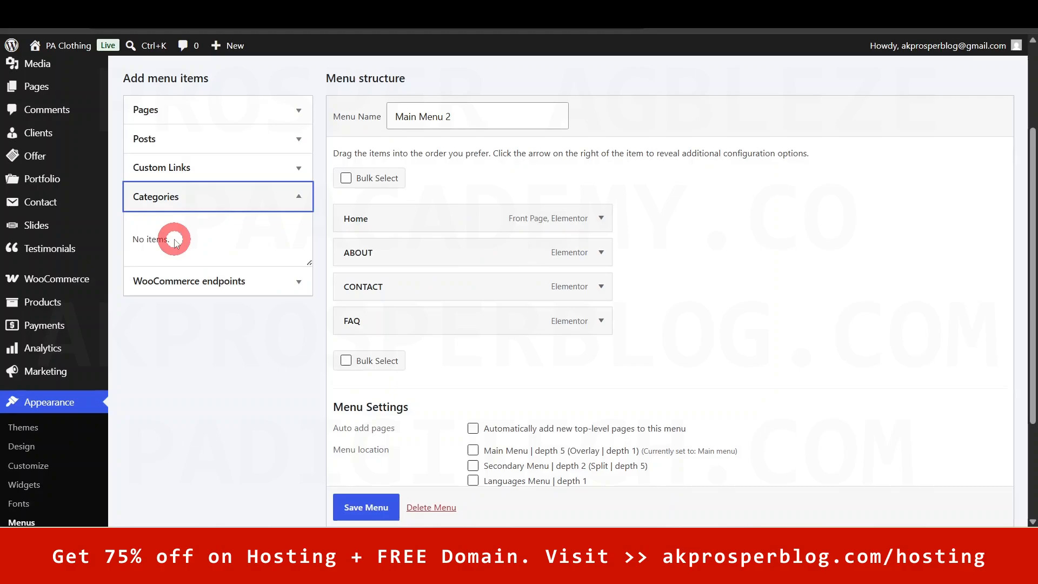
pyautogui.click(298, 282)
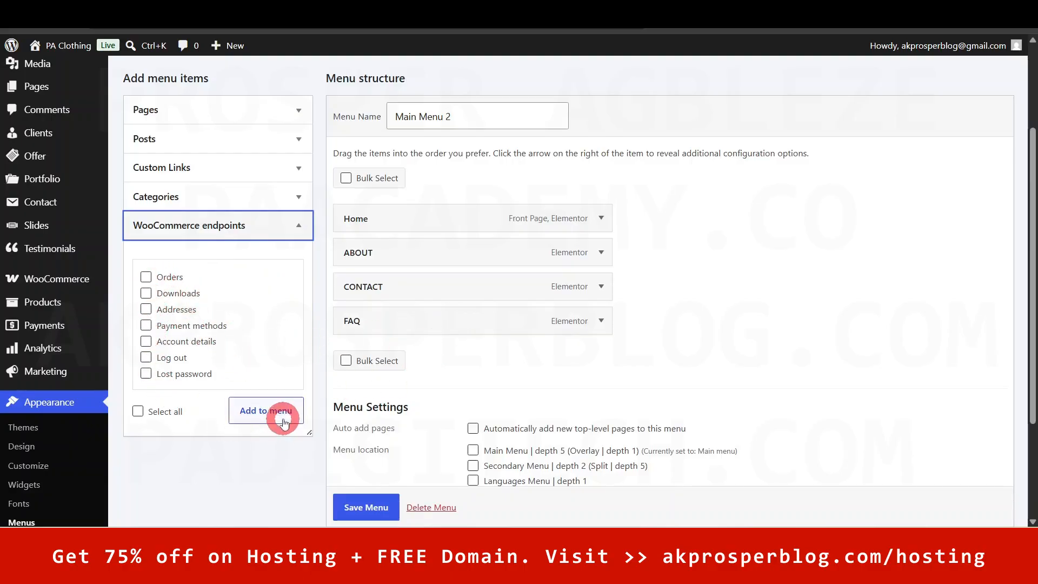
pyautogui.click(367, 507)
pyautogui.scroll(-1, 368, 507)
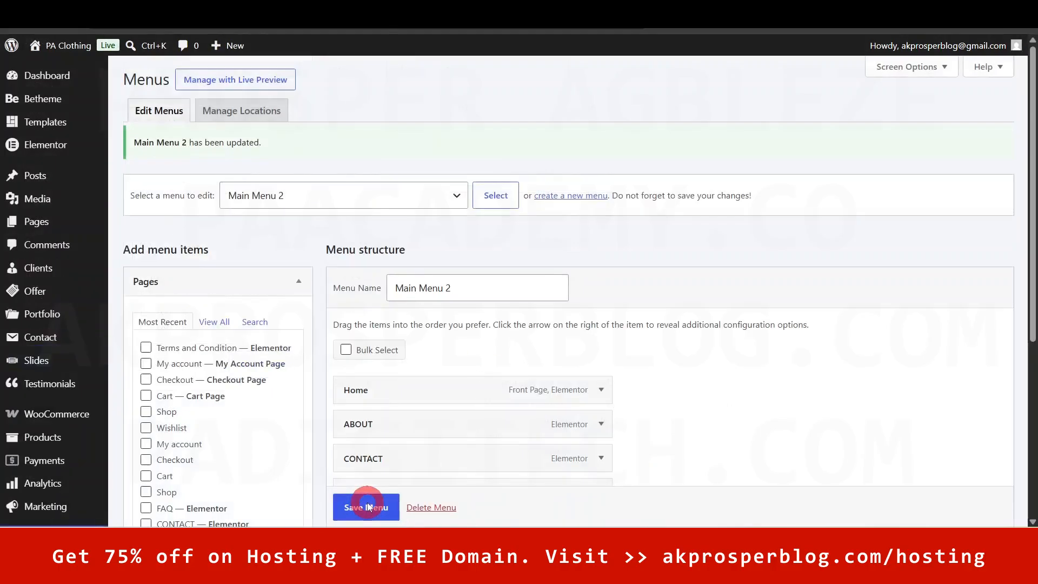
# - Try nesting the ABOUT item as a sub item under Home
pyautogui.moveTo(1033, 200); pyautogui.dragTo(1030, 238)
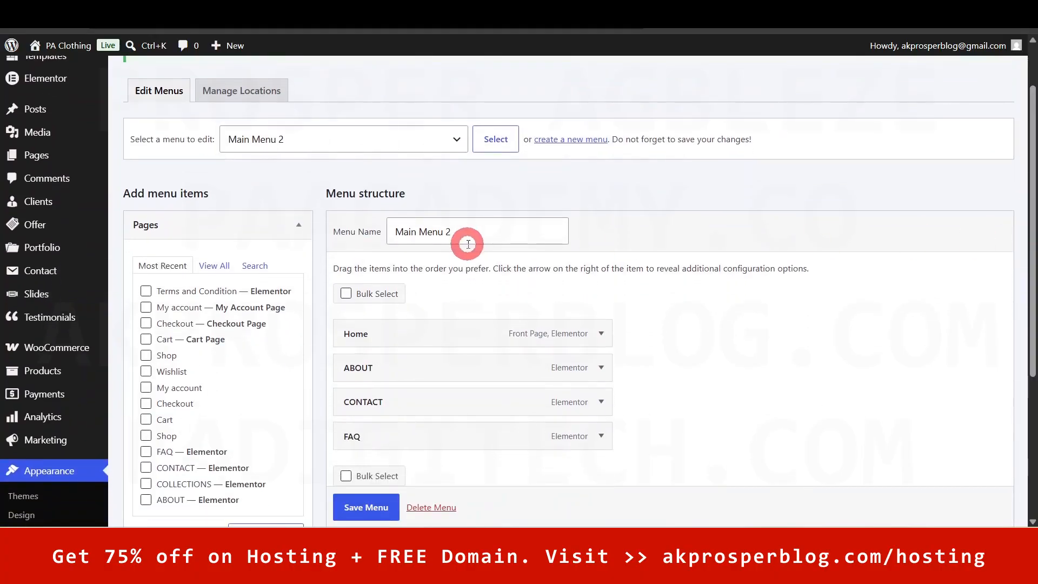
pyautogui.moveTo(1030, 162); pyautogui.dragTo(1016, 201)
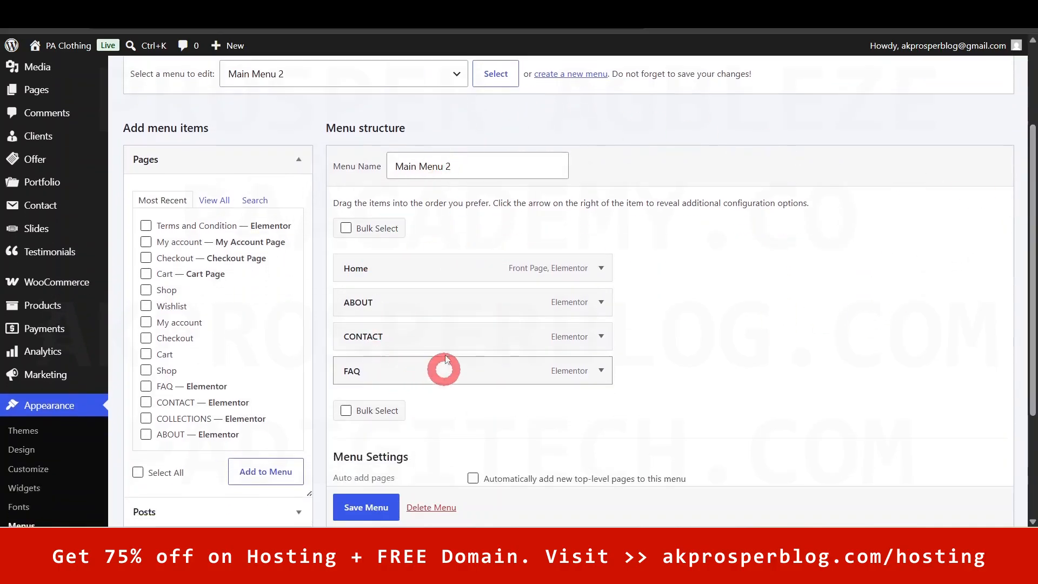
pyautogui.click(358, 307)
pyautogui.moveTo(361, 303); pyautogui.dragTo(385, 298)
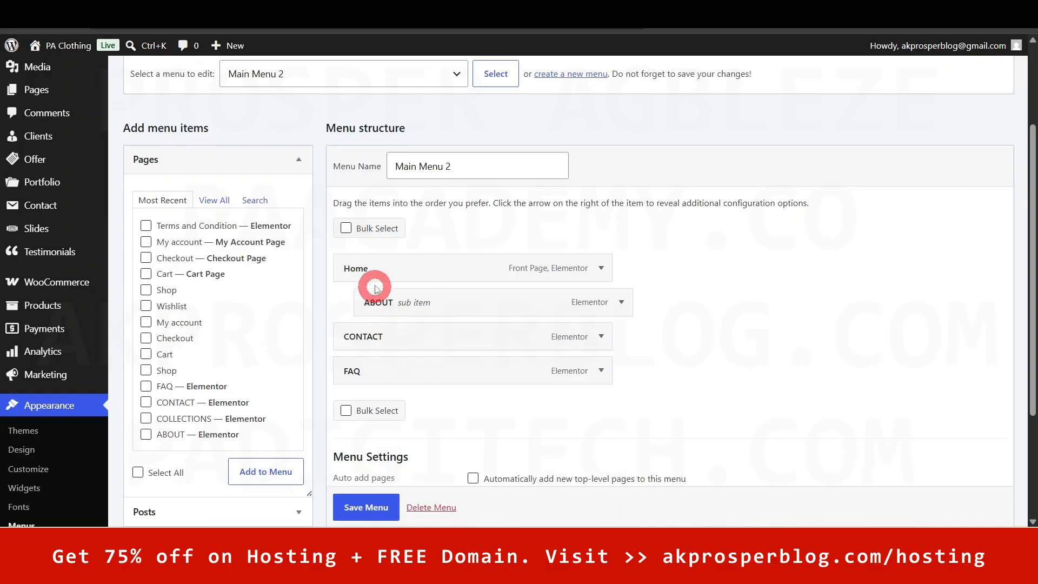
pyautogui.click(360, 269)
pyautogui.click(391, 307)
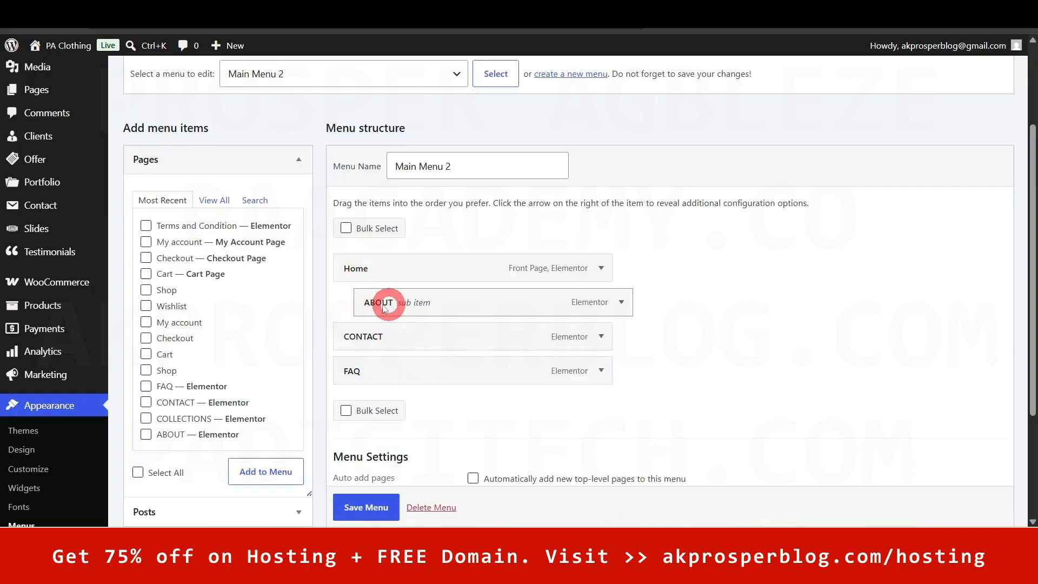
pyautogui.click(1033, 304)
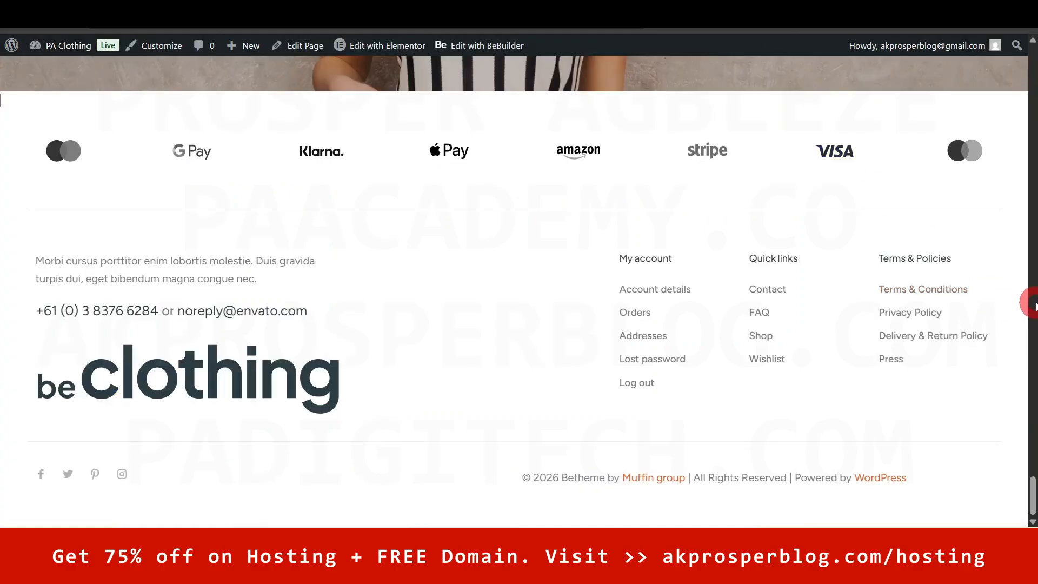
pyautogui.moveTo(1032, 481); pyautogui.dragTo(1032, 60)
pyautogui.moveTo(614, 198)
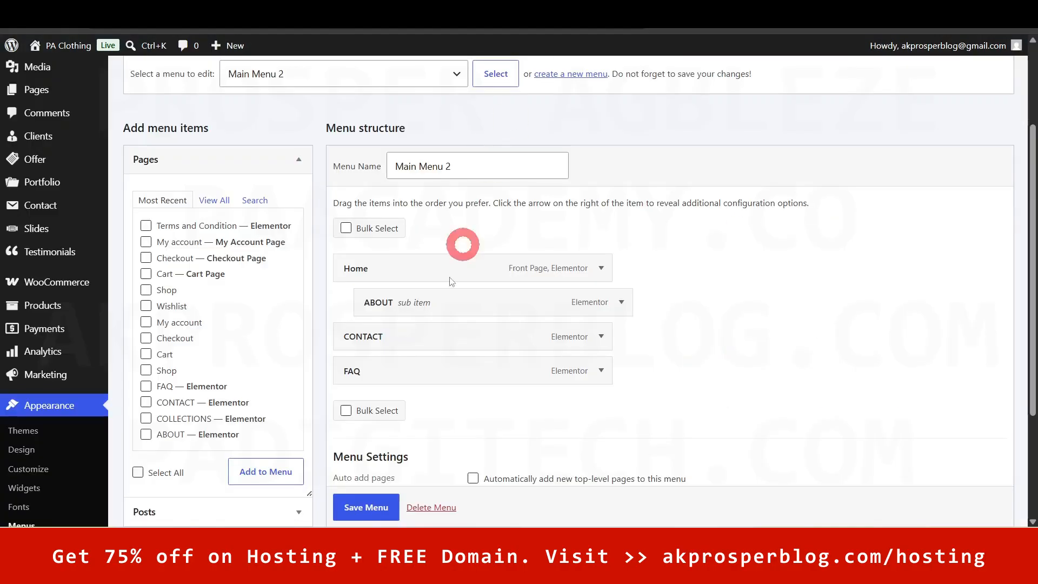
# - Return ABOUT and CONTACT to the top level, ordered Home, CONTACT, ABOUT, FAQ
pyautogui.click(431, 323)
pyautogui.moveTo(431, 323); pyautogui.dragTo(445, 340)
pyautogui.moveTo(495, 380); pyautogui.dragTo(494, 380)
pyautogui.moveTo(482, 331); pyautogui.dragTo(432, 304)
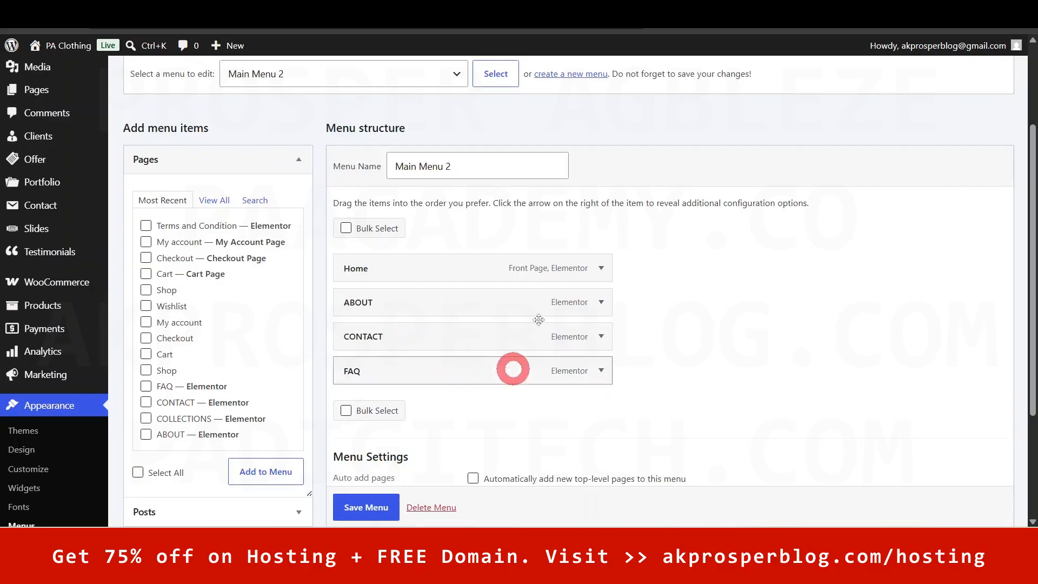
pyautogui.moveTo(545, 350); pyautogui.dragTo(550, 307)
pyautogui.moveTo(514, 344)
pyautogui.mouseDown()
pyautogui.moveTo(520, 378)
pyautogui.moveTo(524, 329)
pyautogui.moveTo(508, 343)
pyautogui.mouseUp()
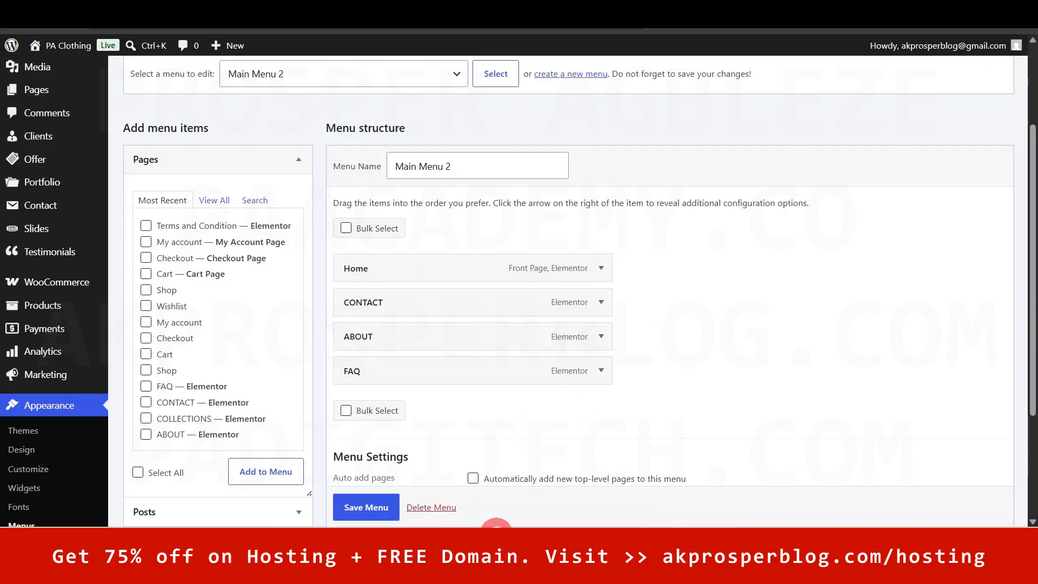
# - Save Main Menu 2 and view the store's front-end home page header menu
pyautogui.moveTo(1030, 249); pyautogui.dragTo(1031, 280)
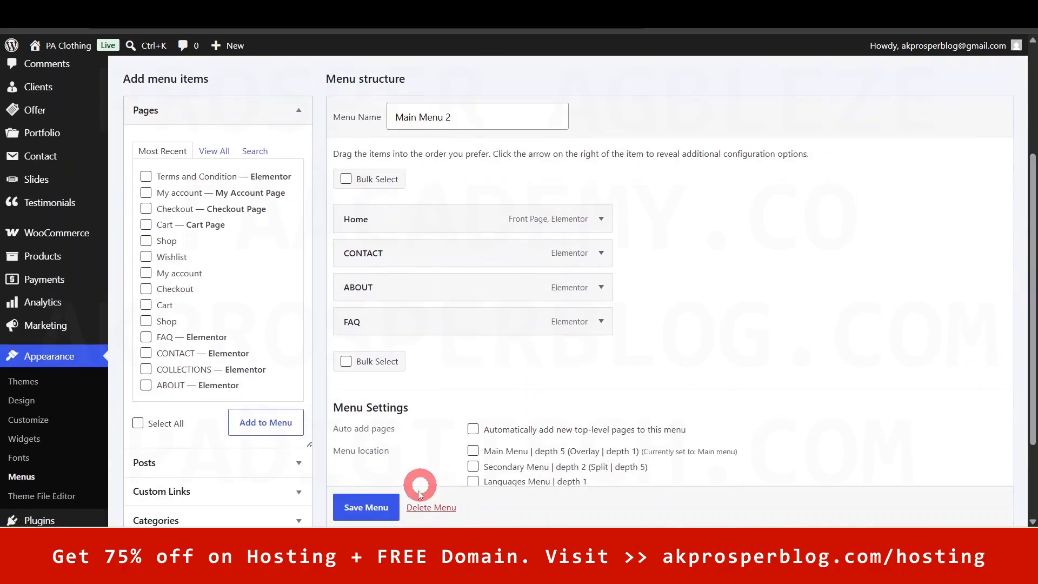
pyautogui.click(362, 509)
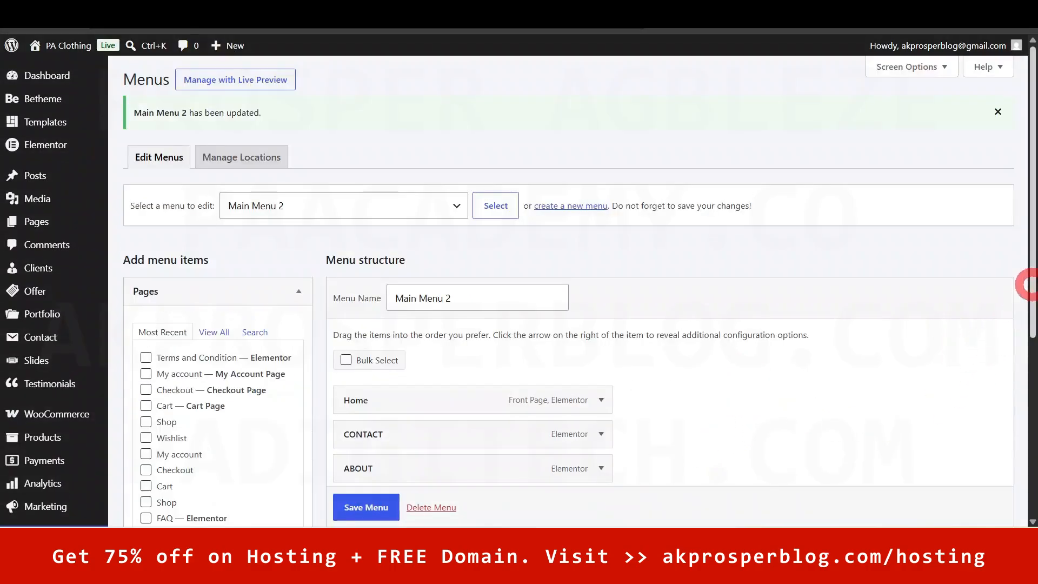
pyautogui.moveTo(1031, 250); pyautogui.dragTo(1032, 335)
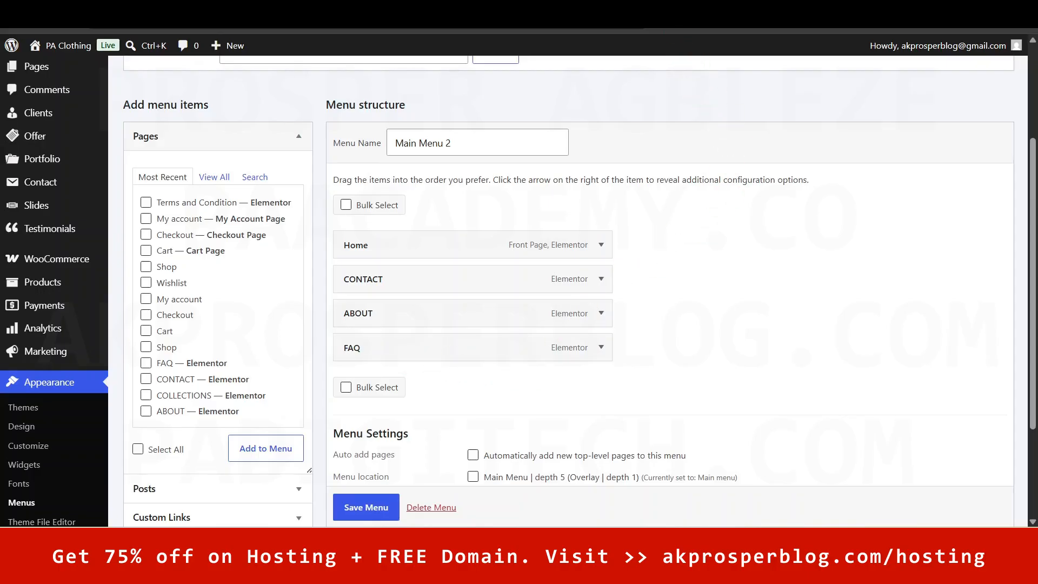
pyautogui.click(68, 45)
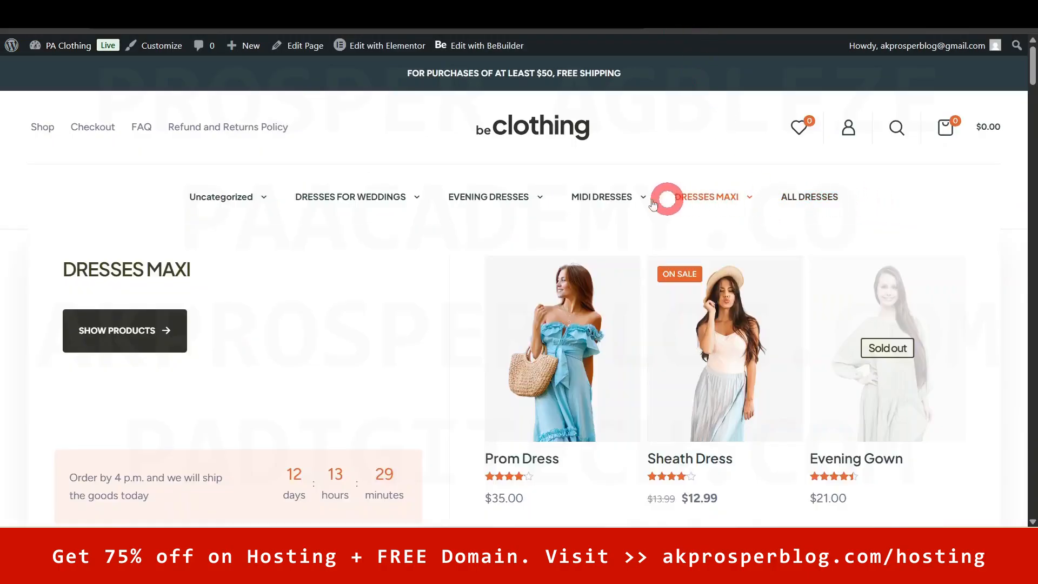
pyautogui.moveTo(299, 217)
pyautogui.moveTo(220, 199)
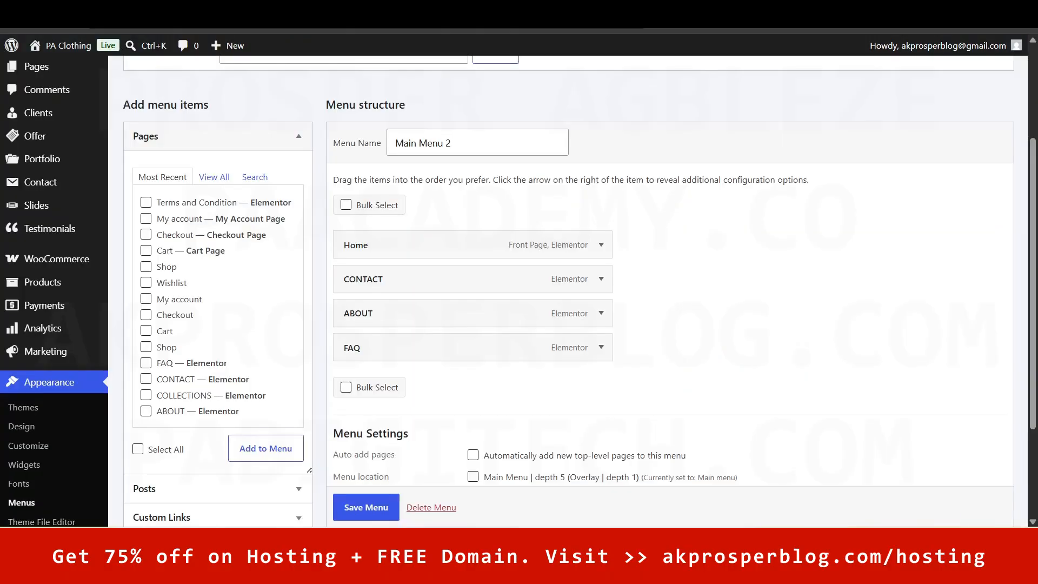
# - Expand the Home item's settings and preview the storefront's category mega menus
pyautogui.click(600, 244)
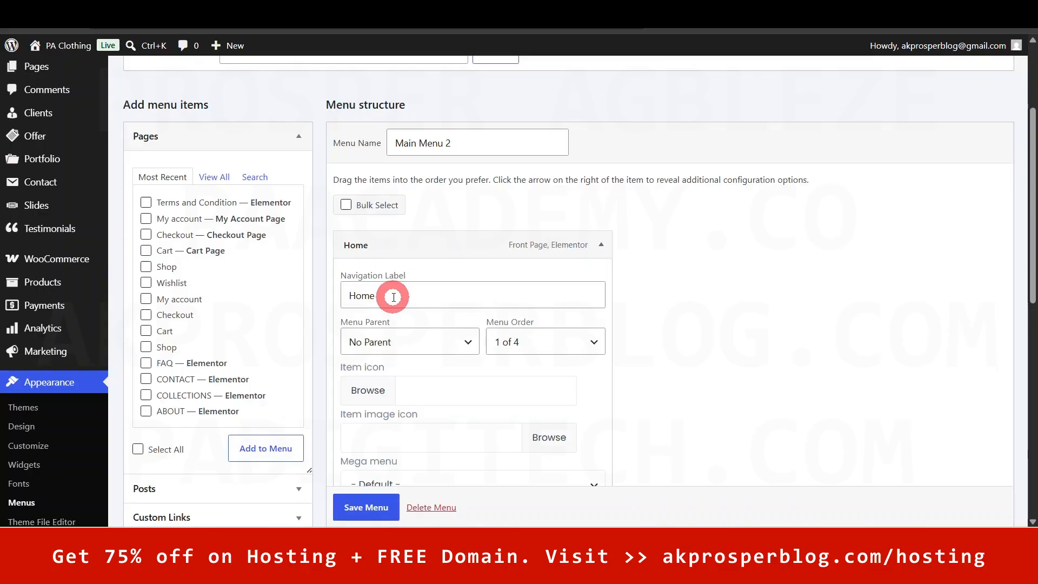
pyautogui.moveTo(1031, 206); pyautogui.dragTo(1033, 281)
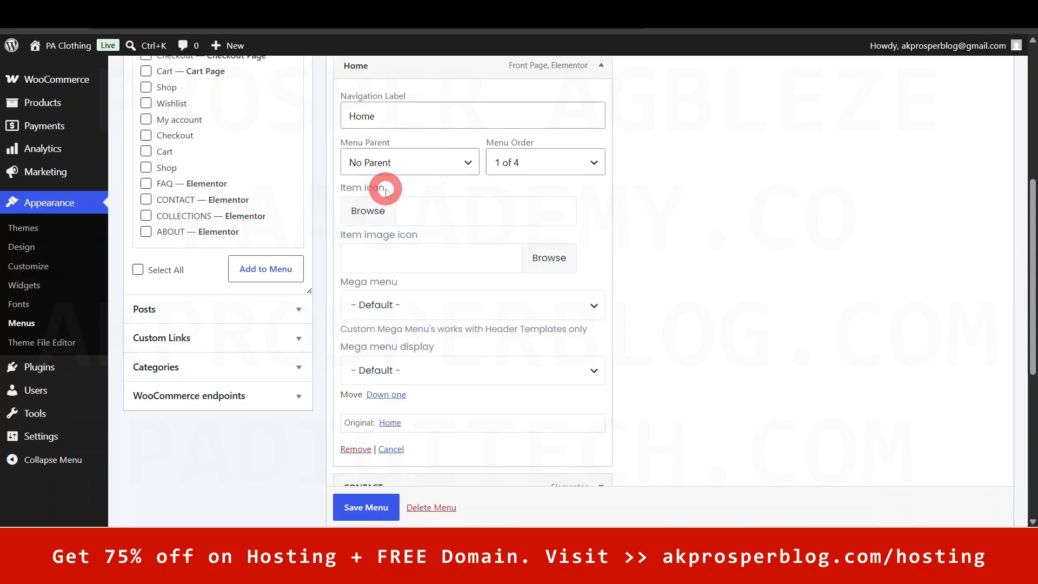
pyautogui.click(495, 263)
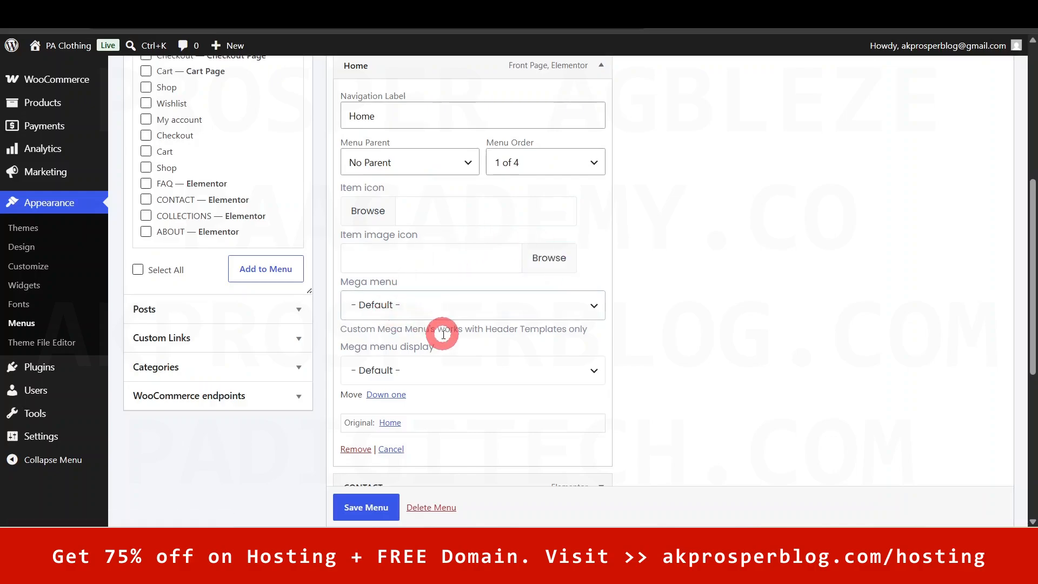
pyautogui.click(716, 11)
pyautogui.moveTo(616, 200)
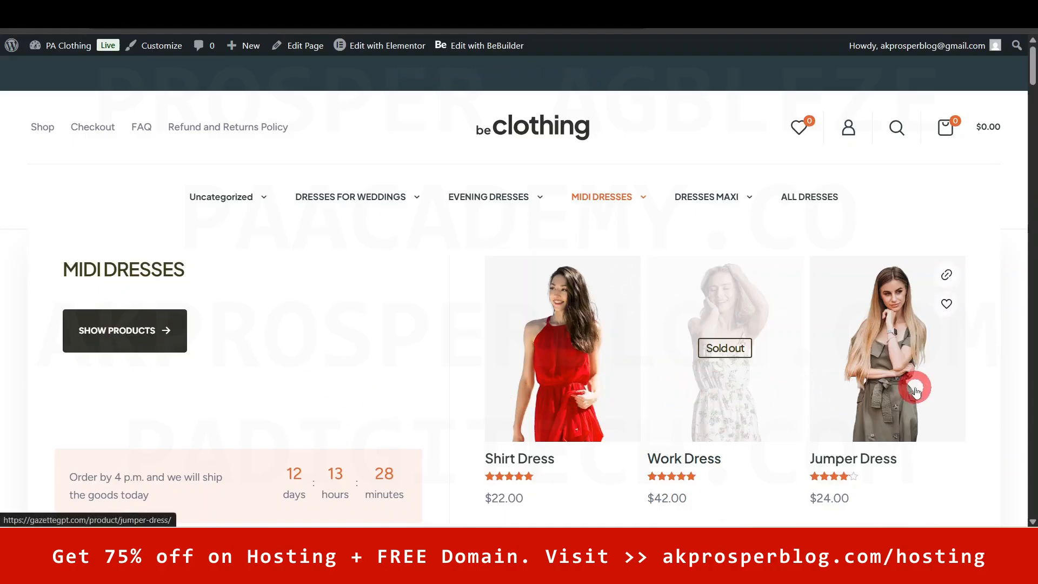
pyautogui.moveTo(709, 200)
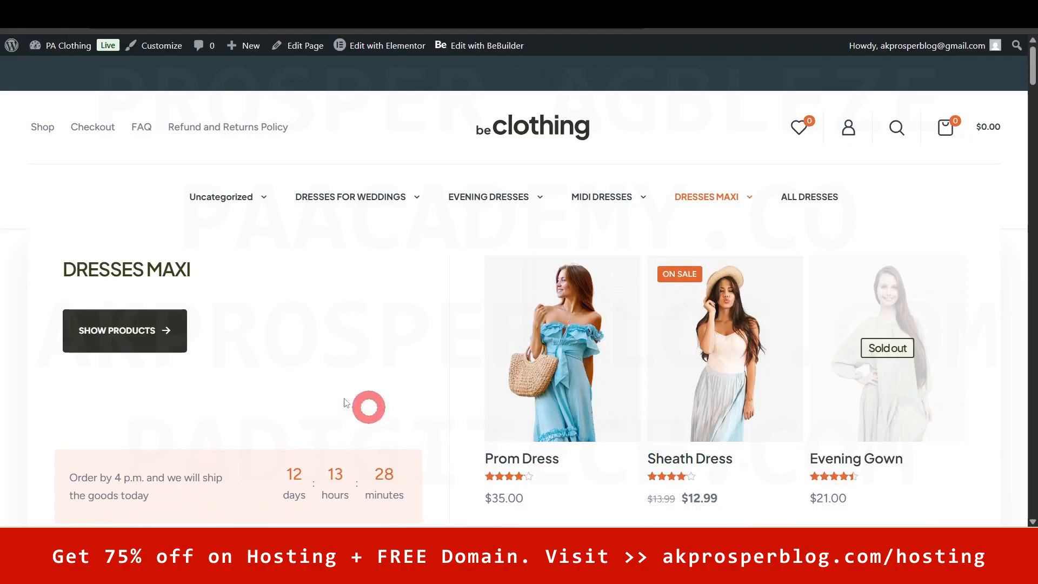
pyautogui.click(761, 389)
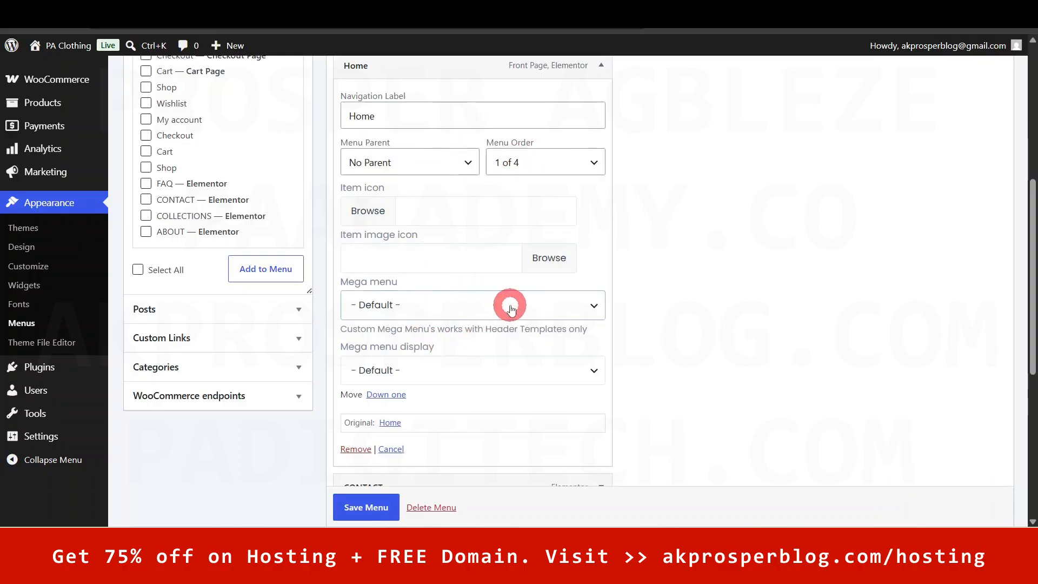
# - Leave the Home item's Mega menu at '- Default -' and save Main Menu 2
pyautogui.scroll(1, 510, 310)
pyautogui.scroll(1, 511, 309)
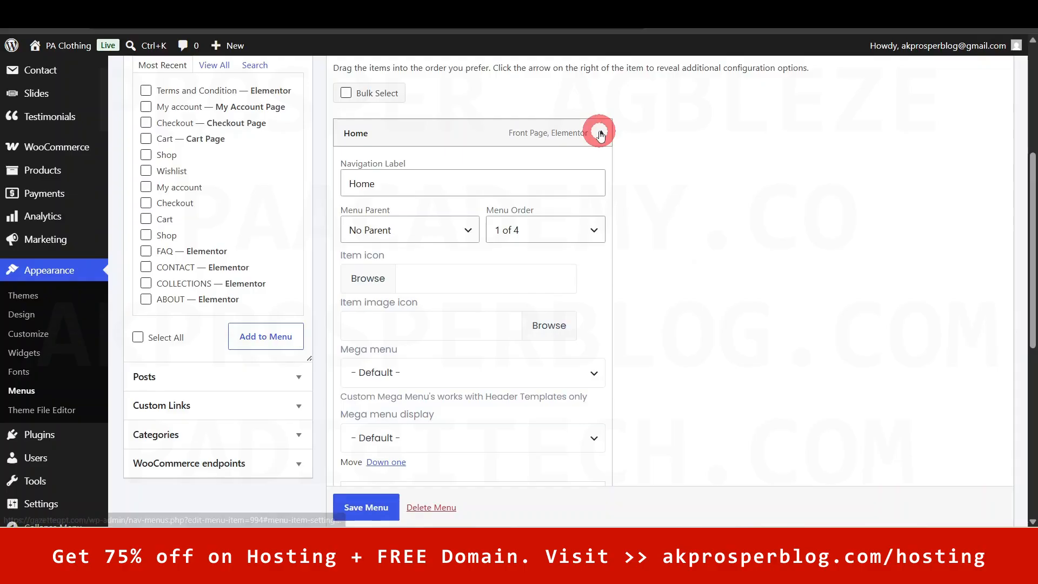
pyautogui.click(600, 133)
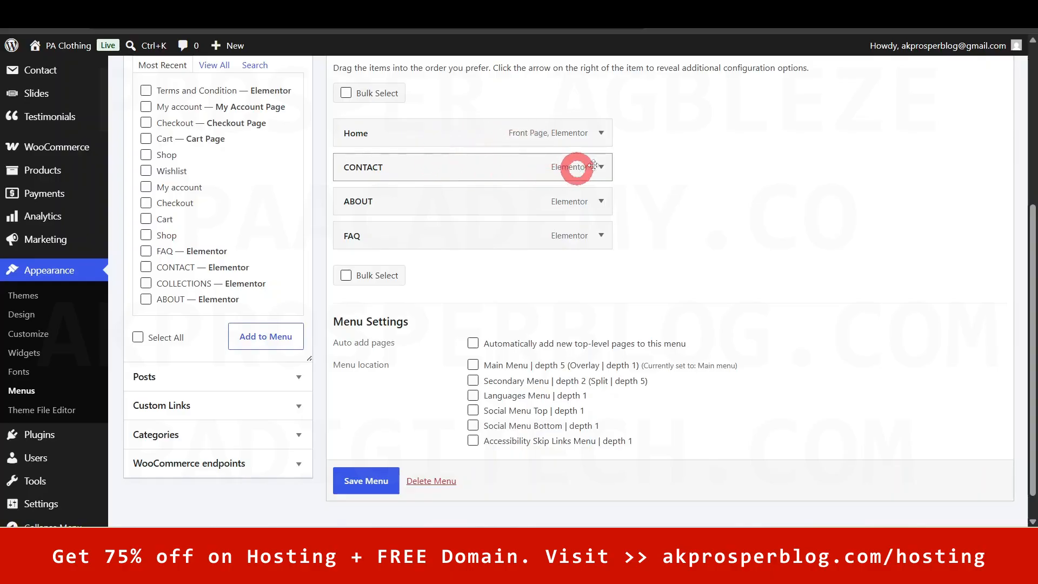
pyautogui.click(600, 132)
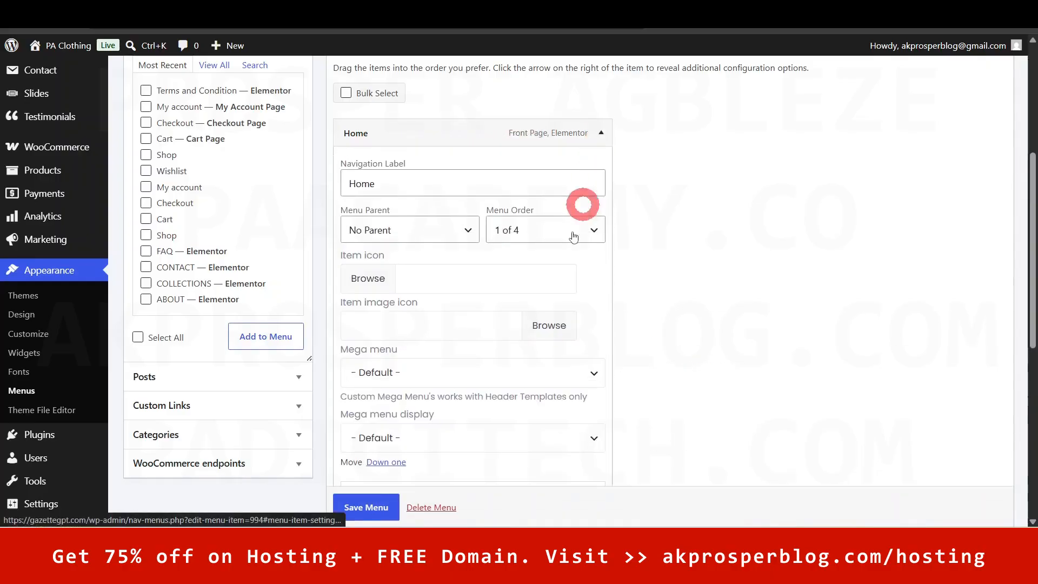
pyautogui.click(420, 382)
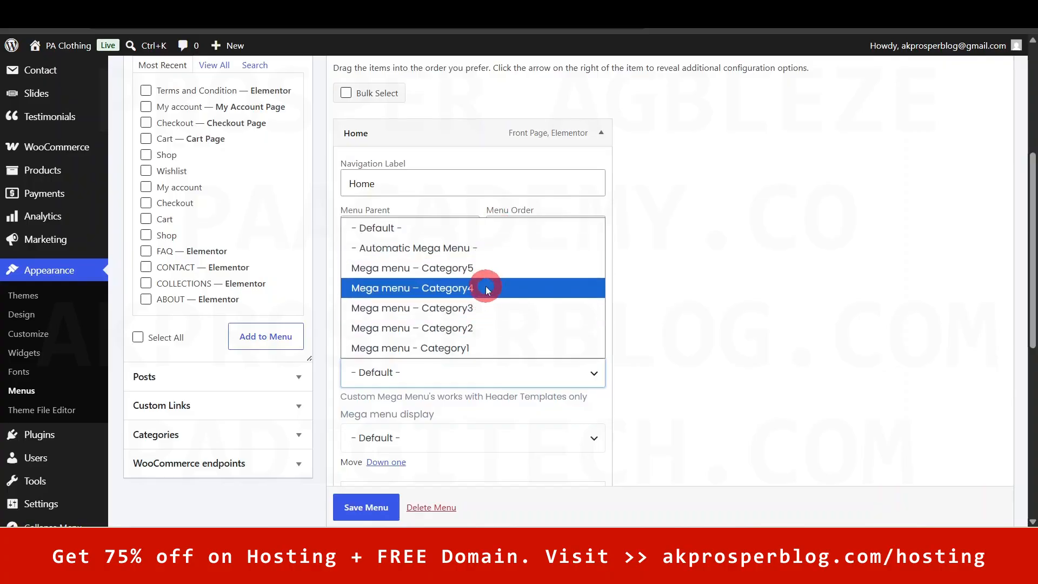
pyautogui.click(595, 371)
pyautogui.scroll(1, 603, 373)
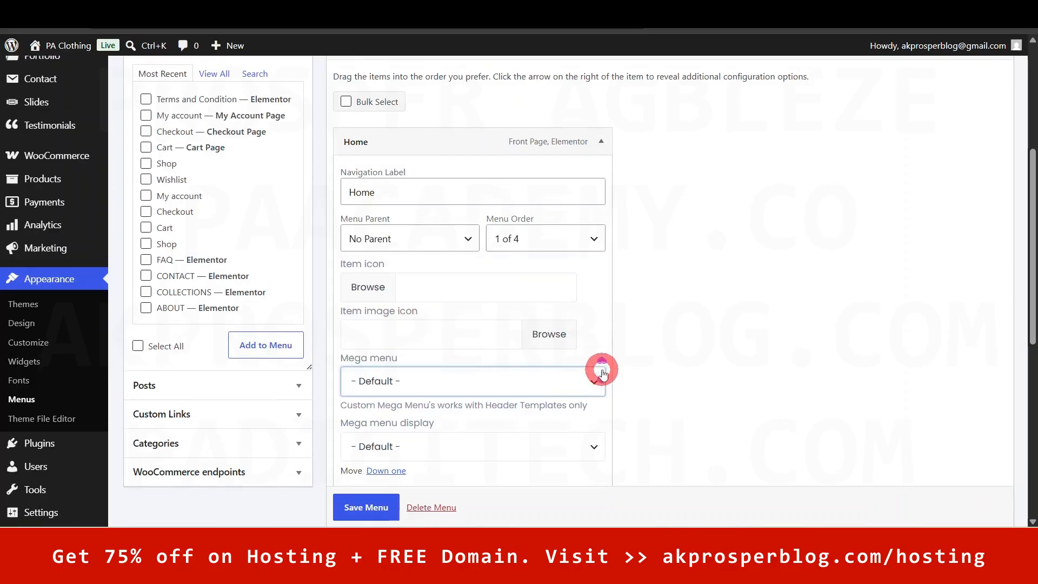
pyautogui.scroll(1, 747, 410)
pyautogui.scroll(-2, 750, 399)
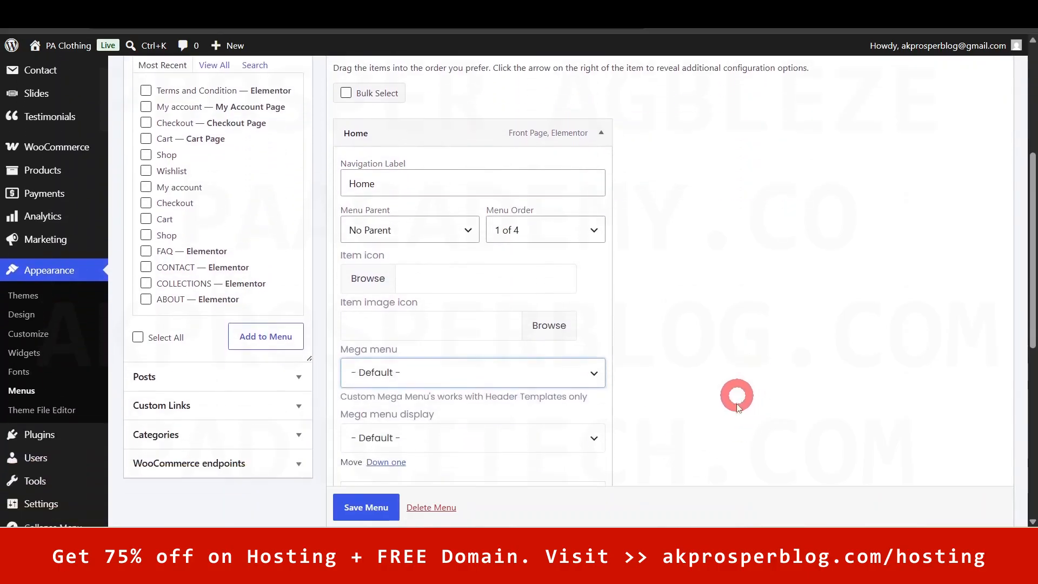
pyautogui.click(804, 412)
pyautogui.click(373, 513)
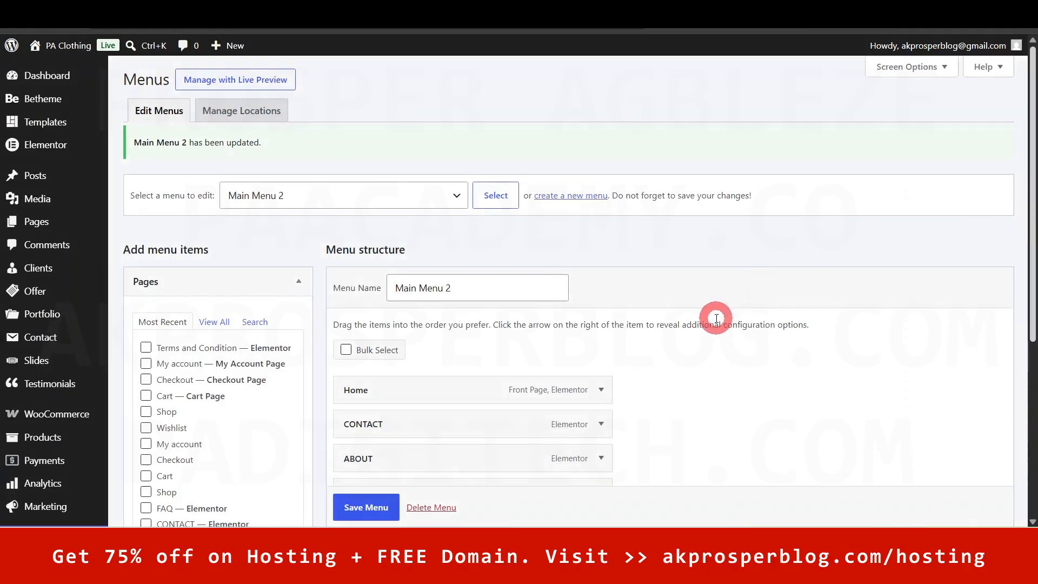
# - Load the Mobile menu, scroll through its ALL DRESSES items, and switch to the storefront
pyautogui.click(445, 210)
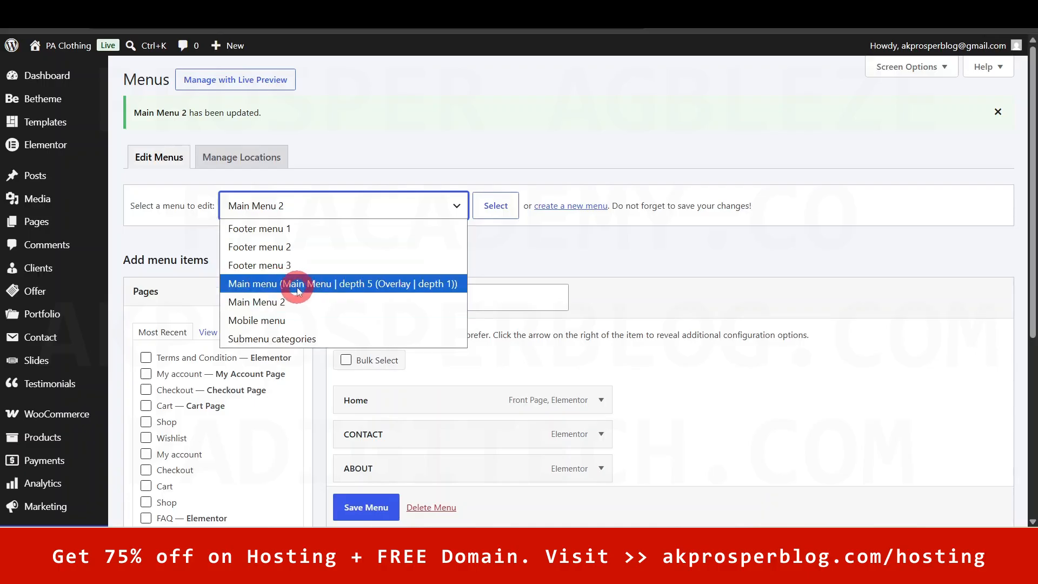
pyautogui.click(300, 326)
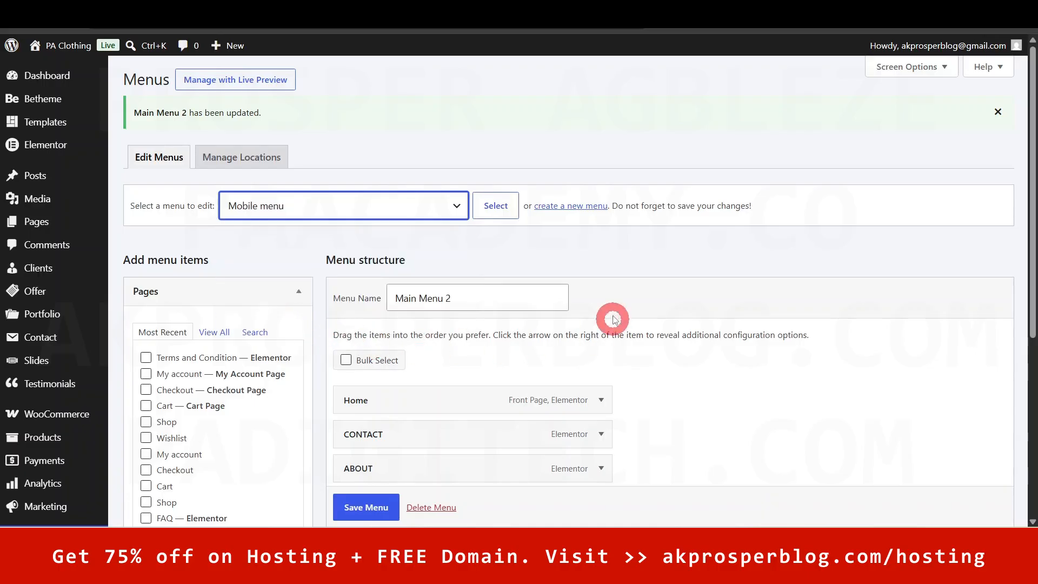
pyautogui.click(495, 206)
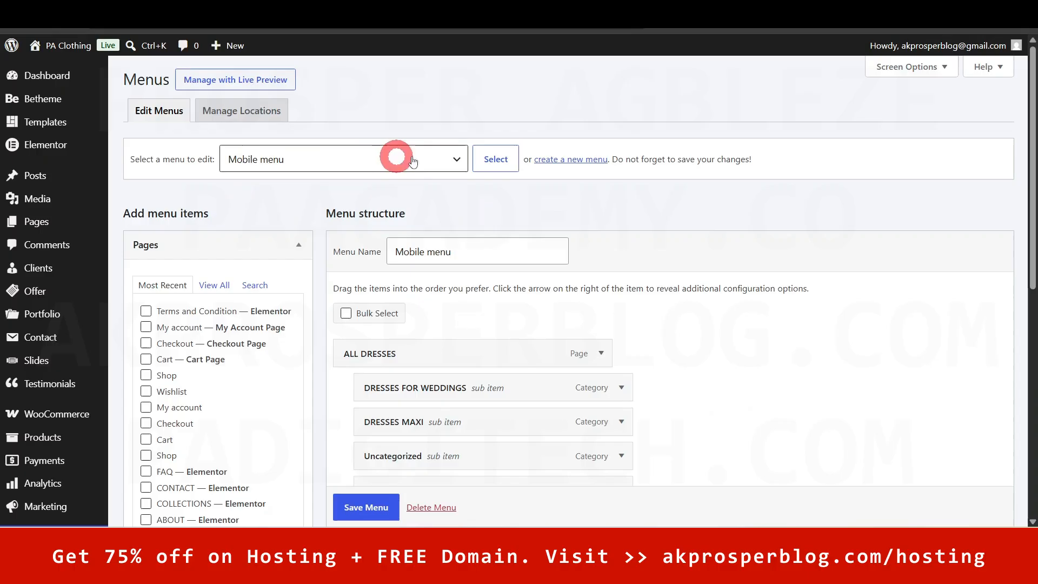
pyautogui.scroll(-2, 486, 261)
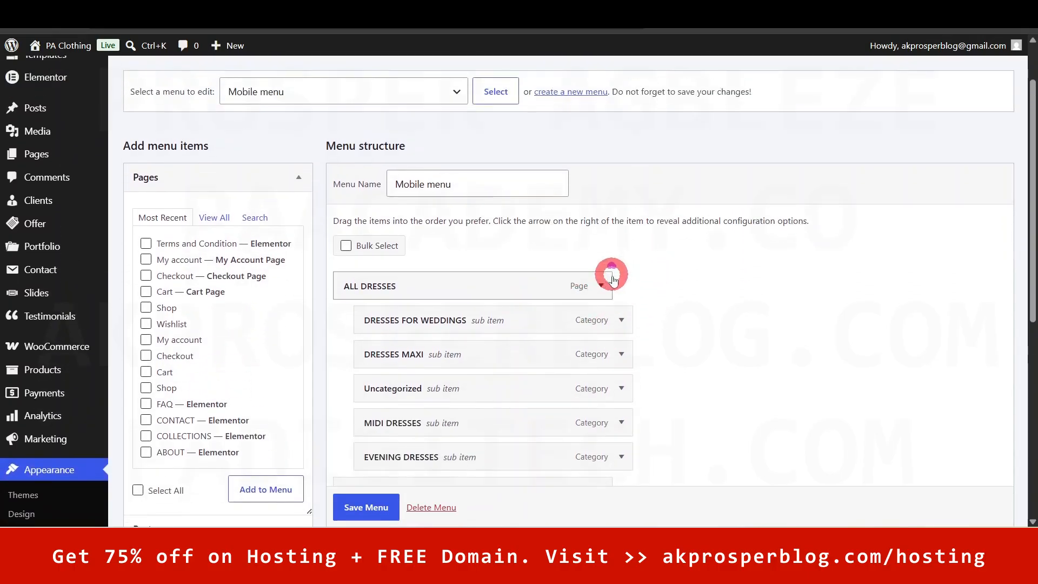
pyautogui.scroll(-3, 613, 279)
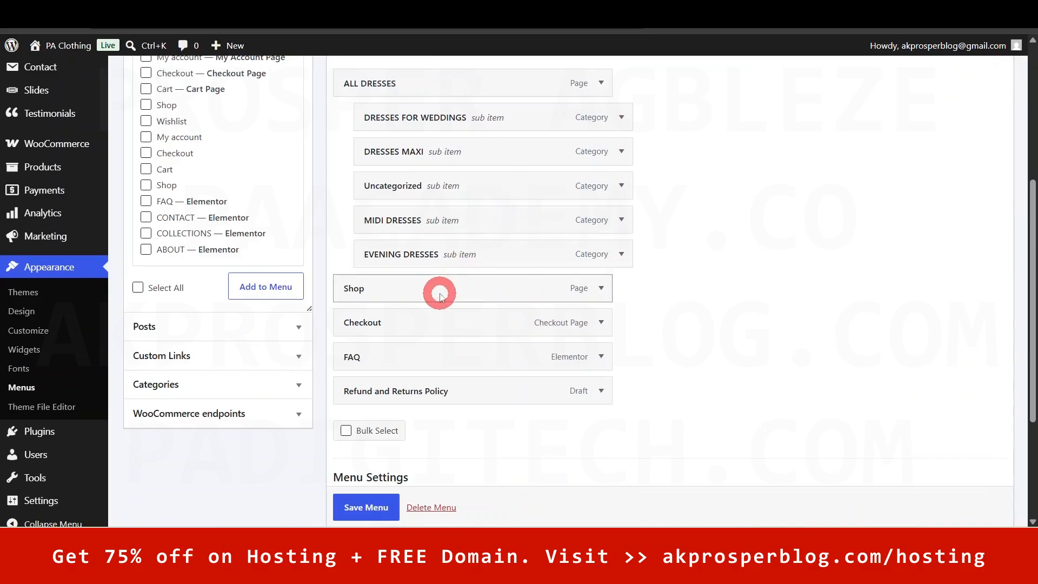
pyautogui.scroll(2, 439, 296)
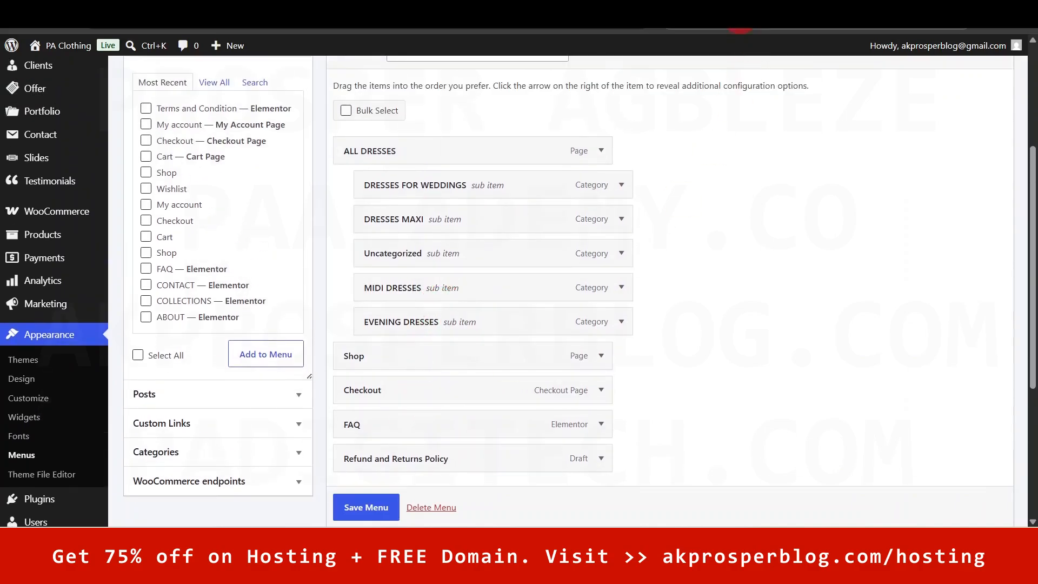
pyautogui.click(454, 11)
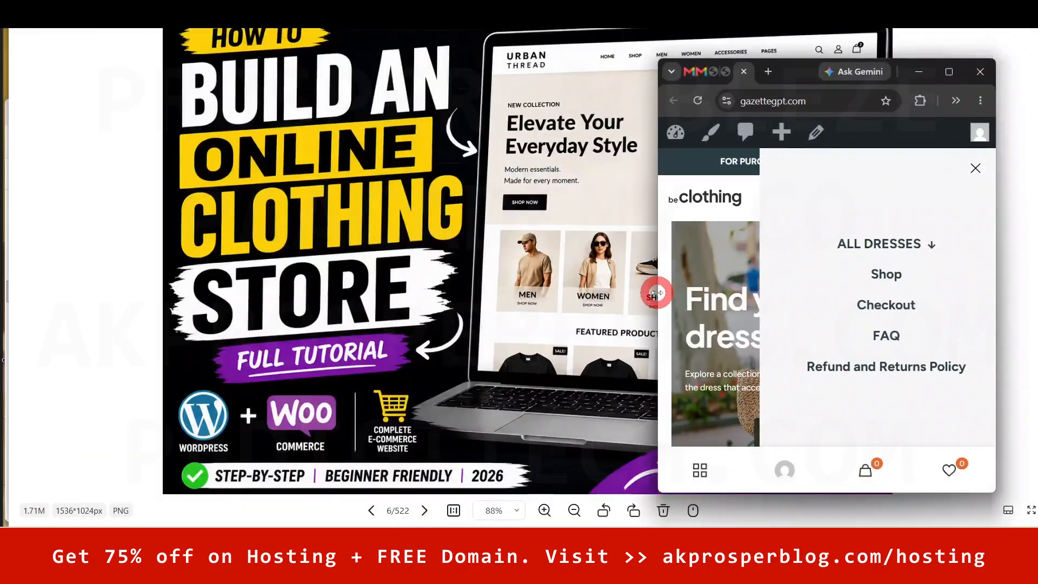
# - Expand ALL DRESSES in the storefront's mobile side menu, close it, and maximize the browser
pyautogui.moveTo(796, 77); pyautogui.dragTo(713, 76)
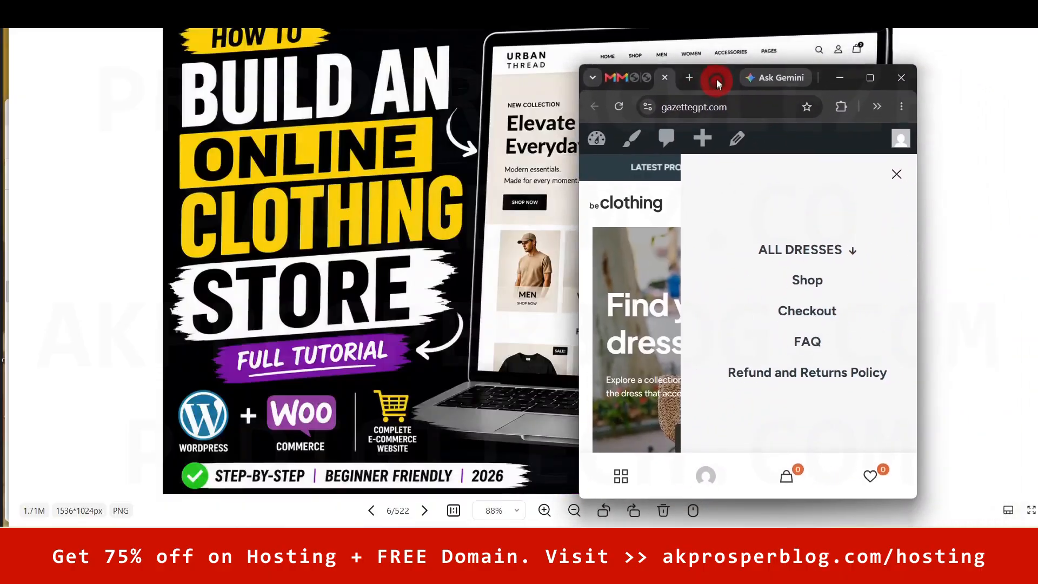
pyautogui.click(892, 165)
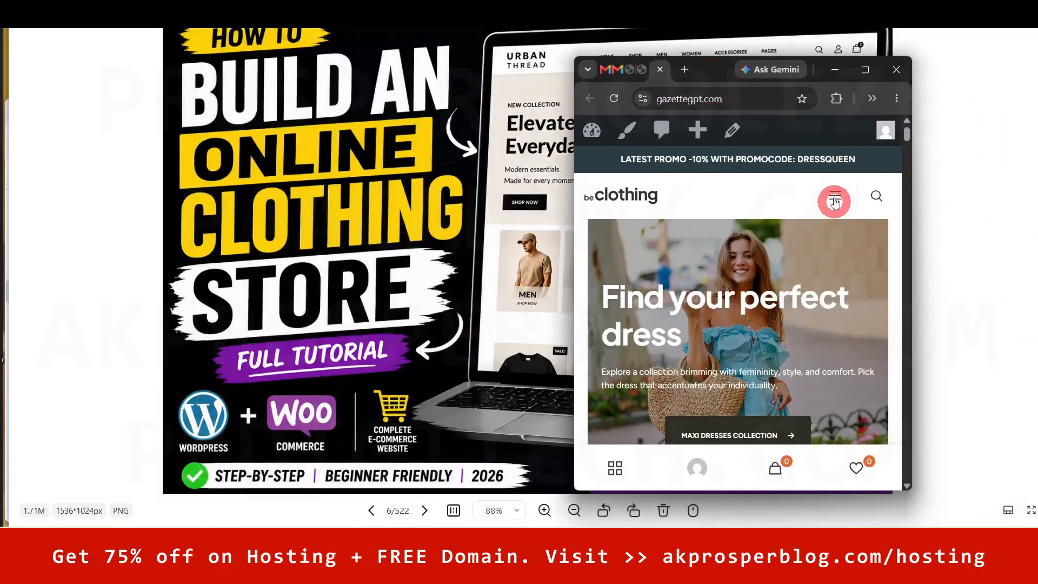
pyautogui.click(833, 190)
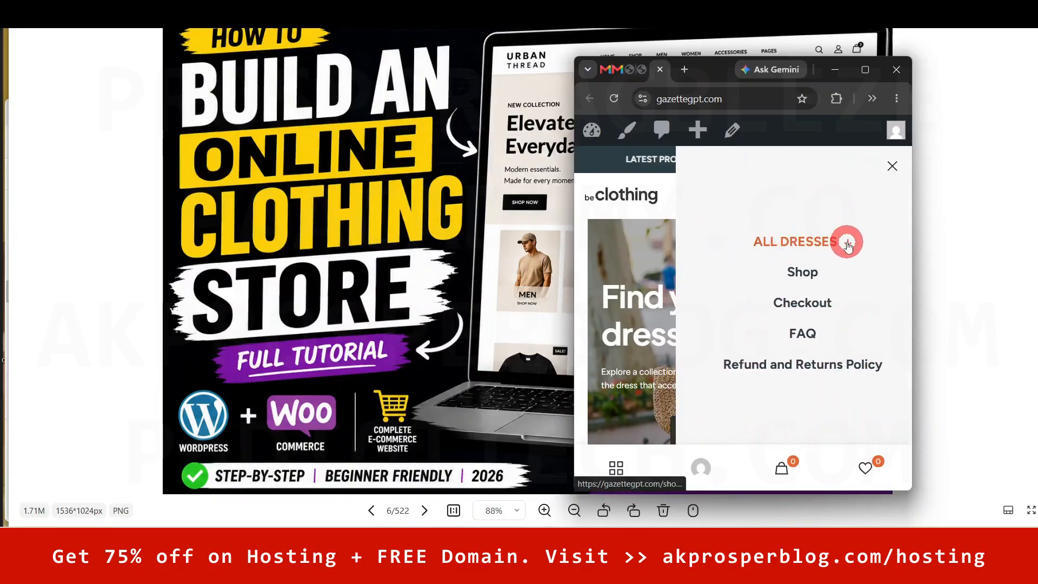
pyautogui.click(847, 243)
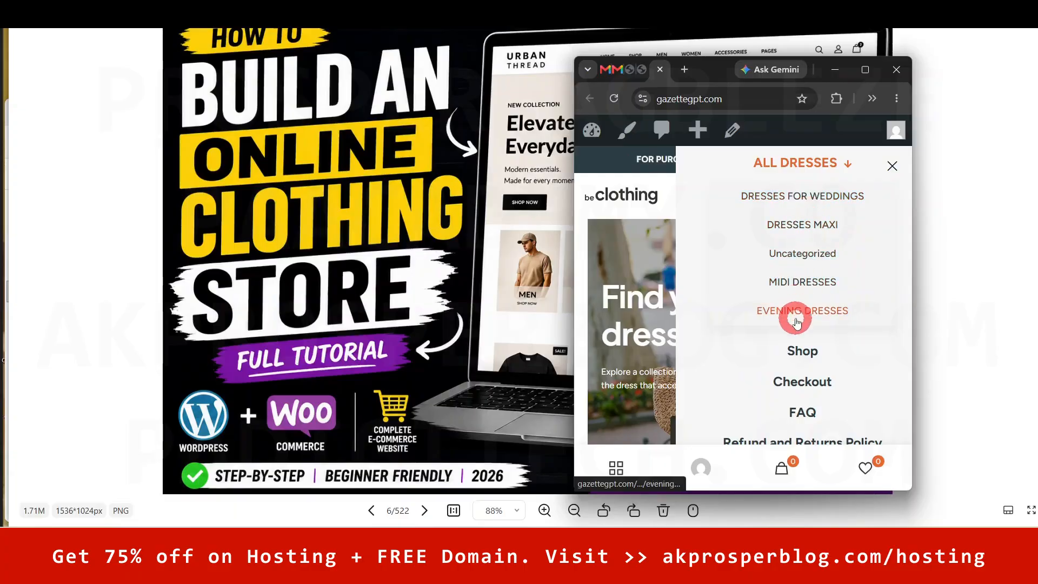
pyautogui.click(892, 166)
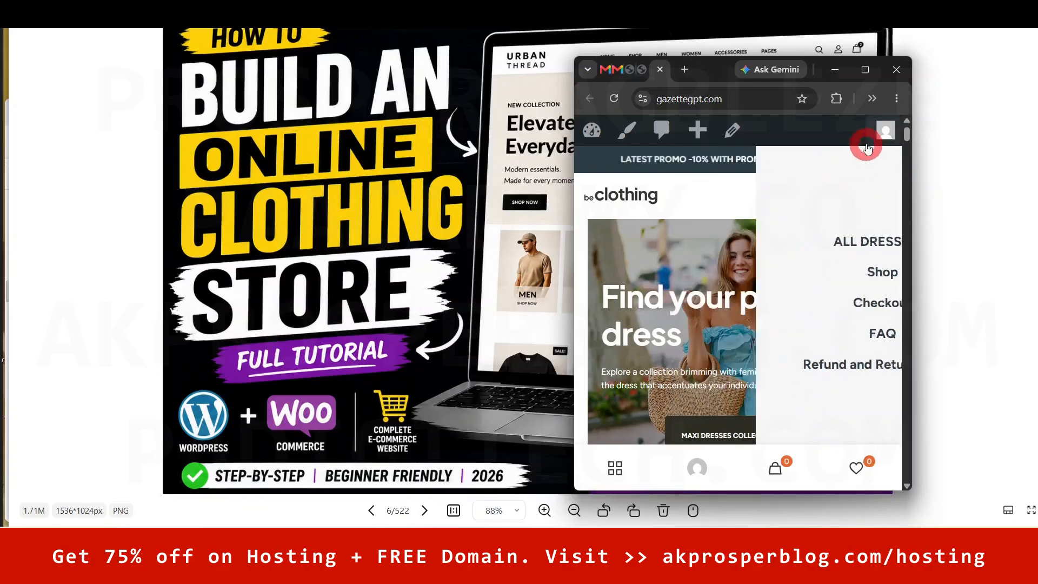
pyautogui.click(865, 69)
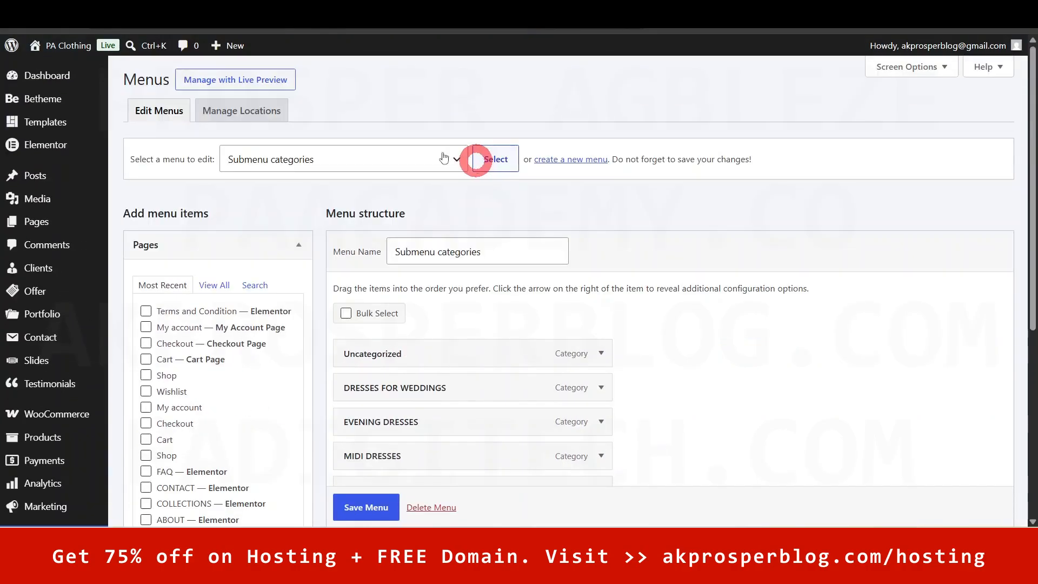
# - Load the Submenu categories menu for editing
pyautogui.click(274, 190)
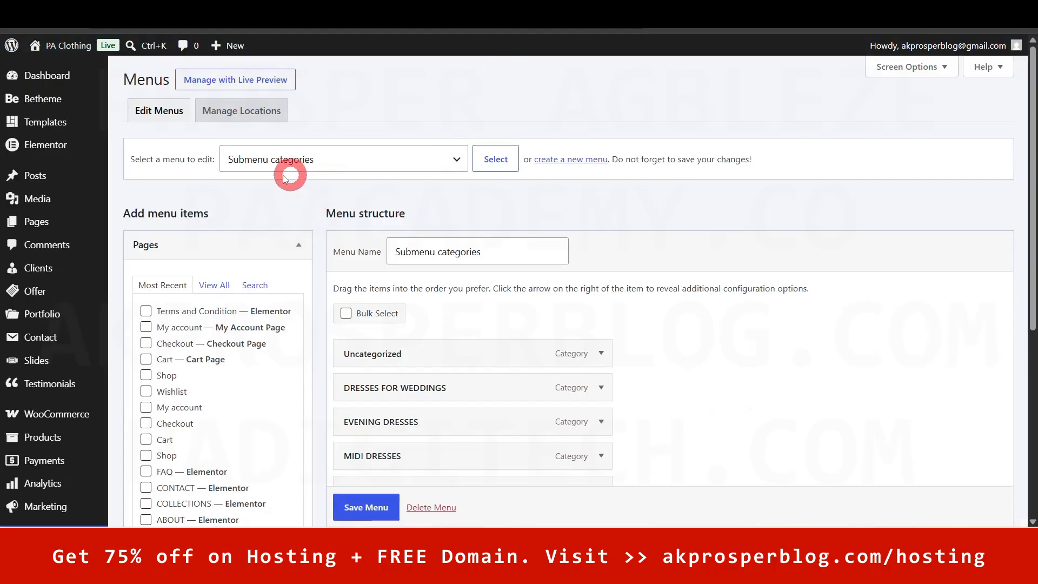
pyautogui.click(786, 315)
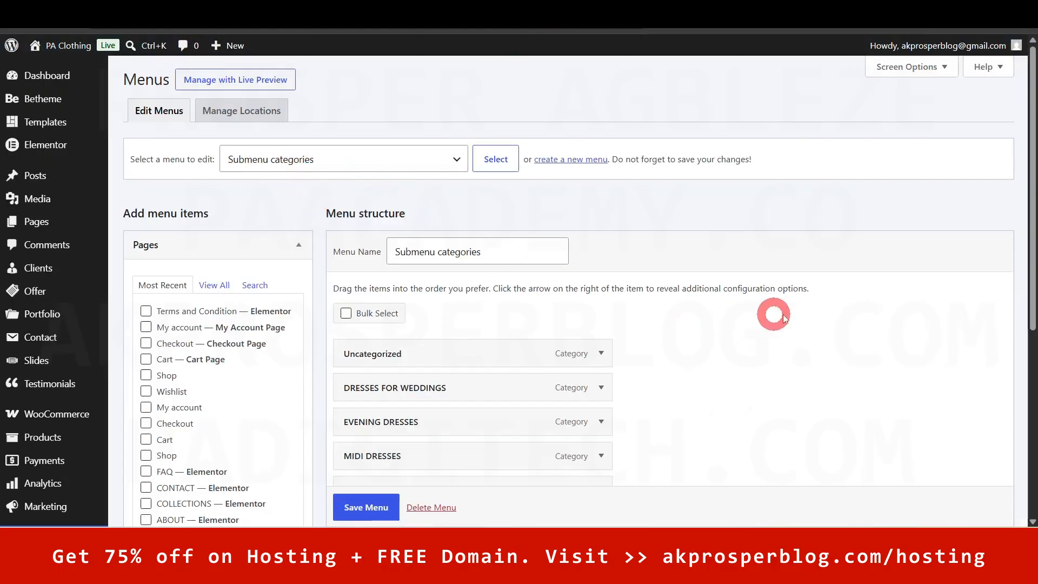
pyautogui.scroll(-2, 787, 315)
pyautogui.scroll(-1, 786, 316)
# - Expand DRESSES FOR WEDDINGS and confirm its Mega menu is 'Mega menu – Category2', unchanged
pyautogui.click(601, 251)
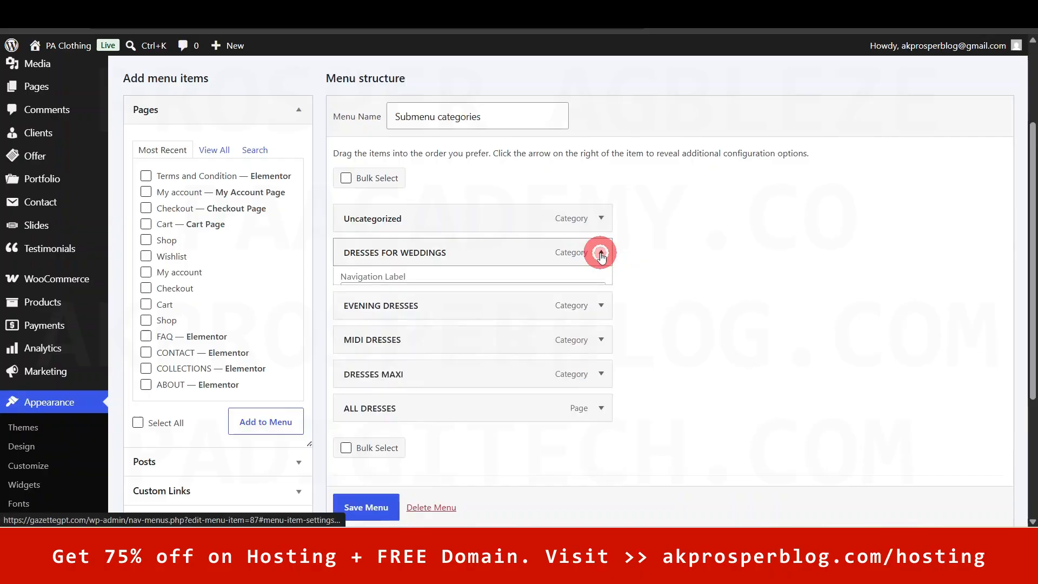
pyautogui.click(360, 303)
pyautogui.scroll(-2, 513, 311)
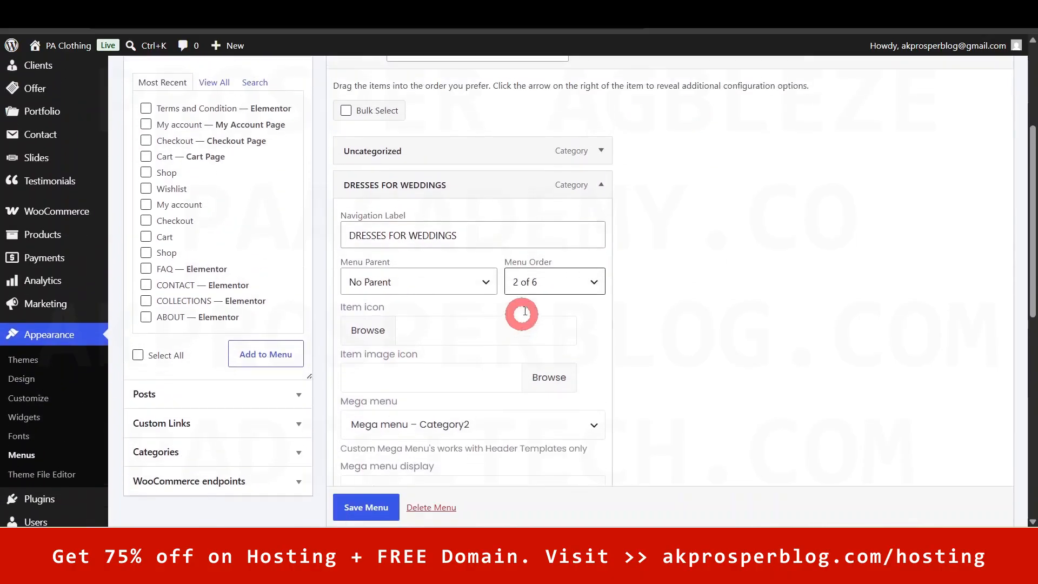
pyautogui.scroll(-2, 528, 320)
pyautogui.click(348, 368)
pyautogui.click(488, 245)
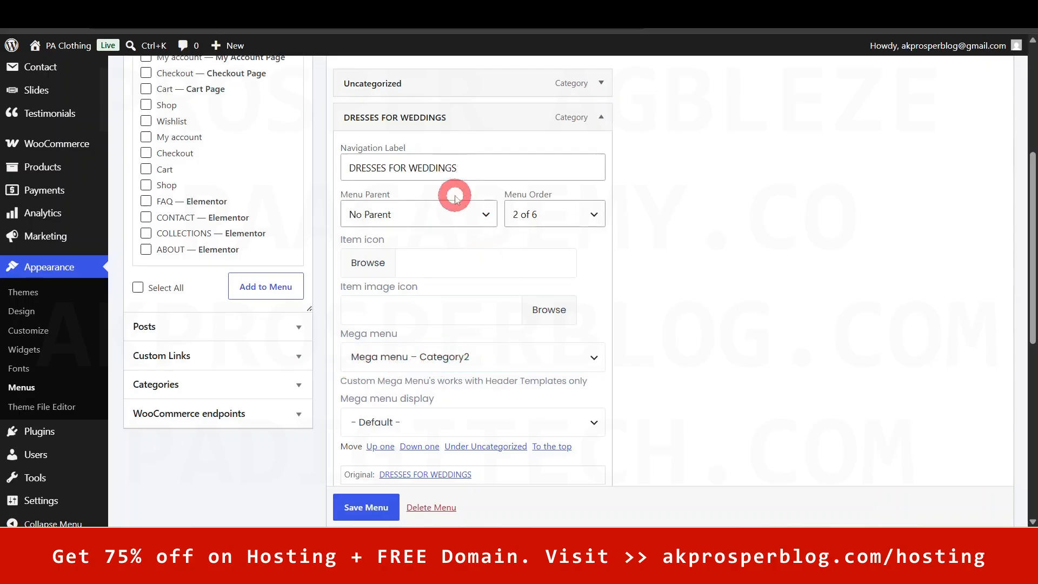
pyautogui.scroll(-3, 570, 352)
pyautogui.scroll(5, 575, 290)
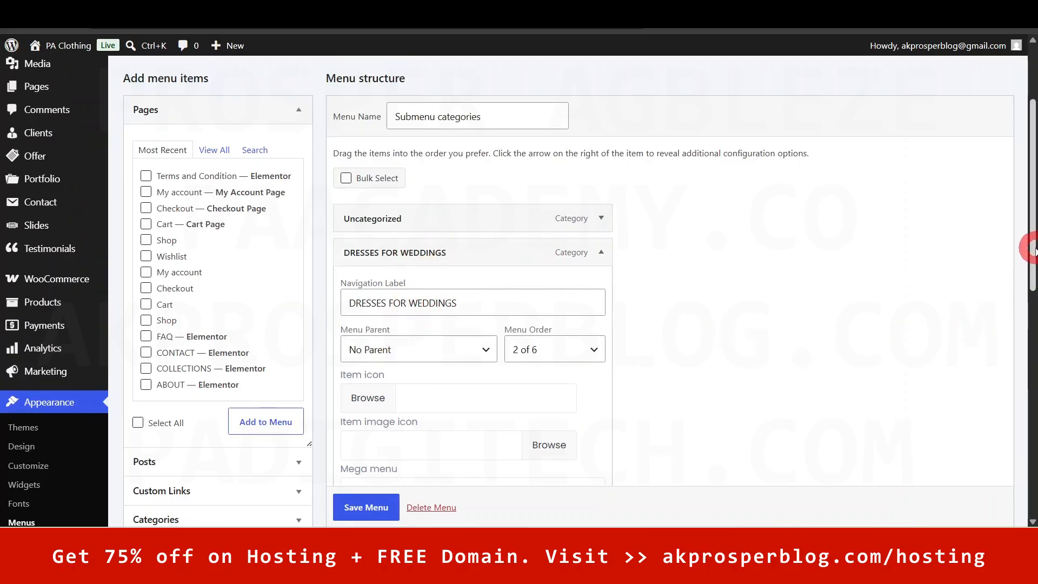
pyautogui.moveTo(1034, 250); pyautogui.dragTo(1033, 196)
pyautogui.click(46, 78)
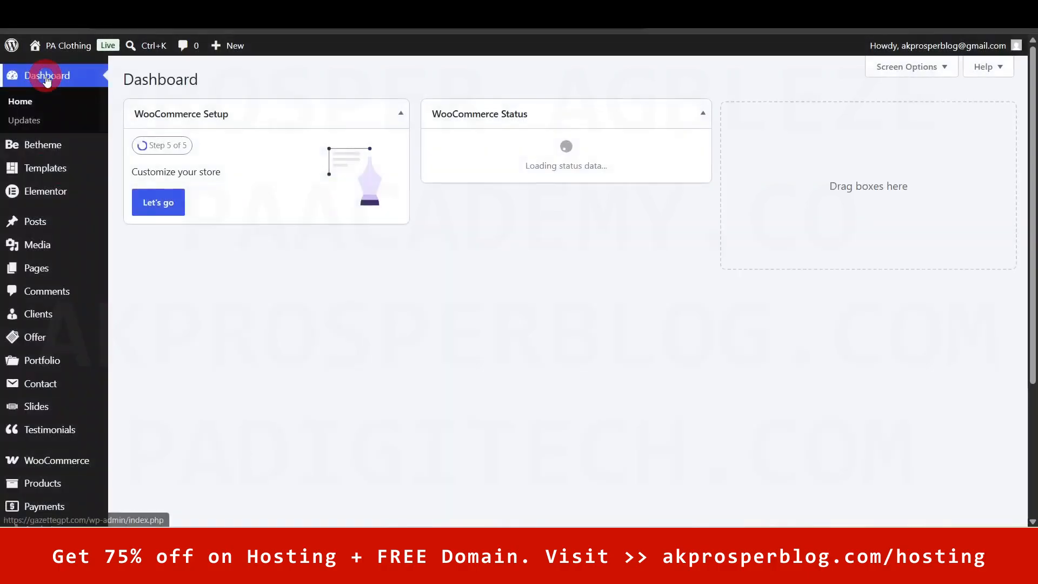
# - From Dashboard > Home, go to Appearance > Customize and open Site Identity for PA Clothing
pyautogui.click(50, 103)
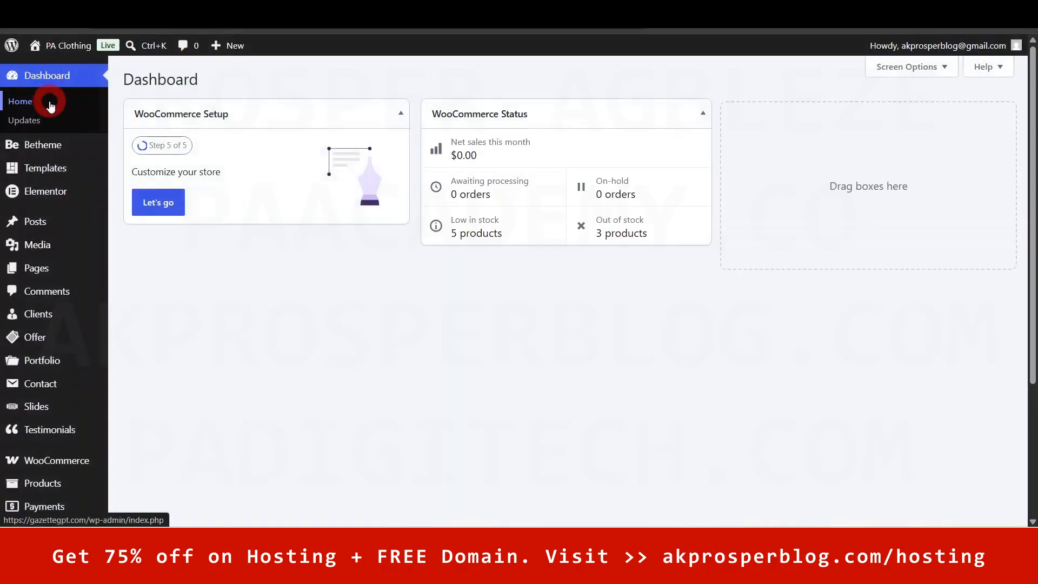
pyautogui.scroll(-1, 59, 211)
pyautogui.scroll(-2, 116, 372)
pyautogui.moveTo(42, 394)
pyautogui.click(181, 372)
pyautogui.click(142, 388)
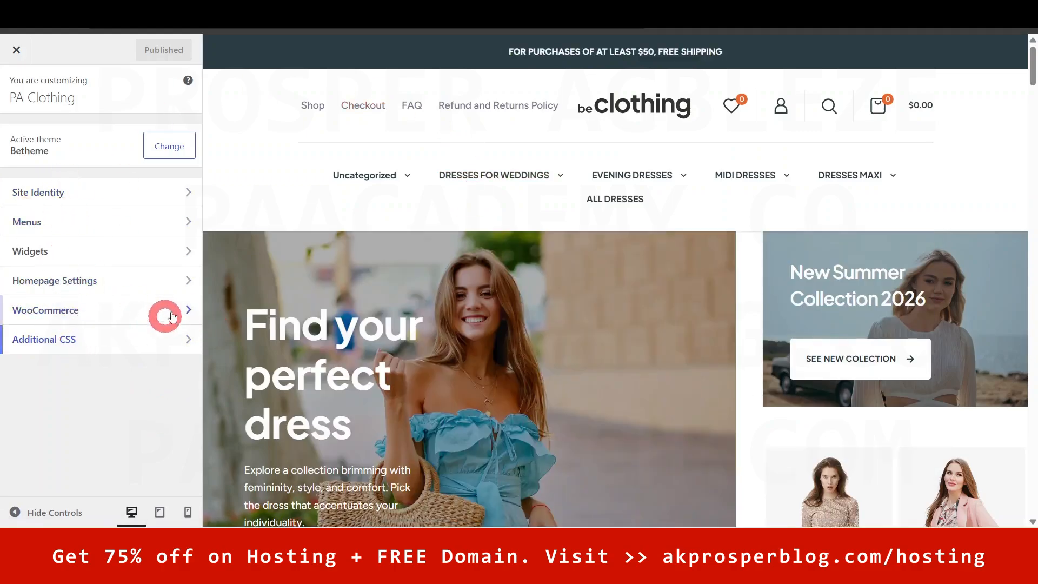
pyautogui.click(71, 192)
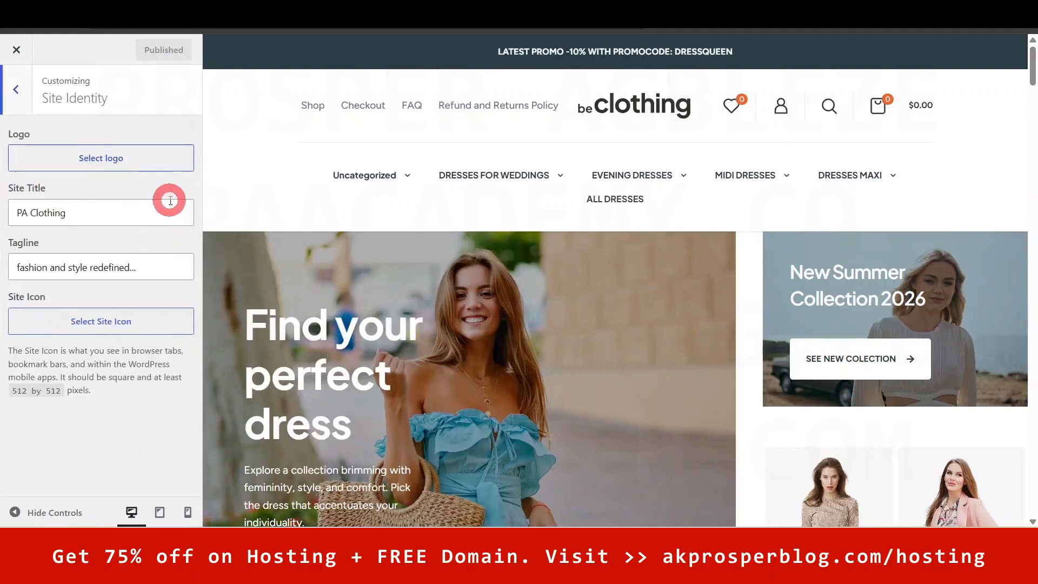
pyautogui.click(107, 158)
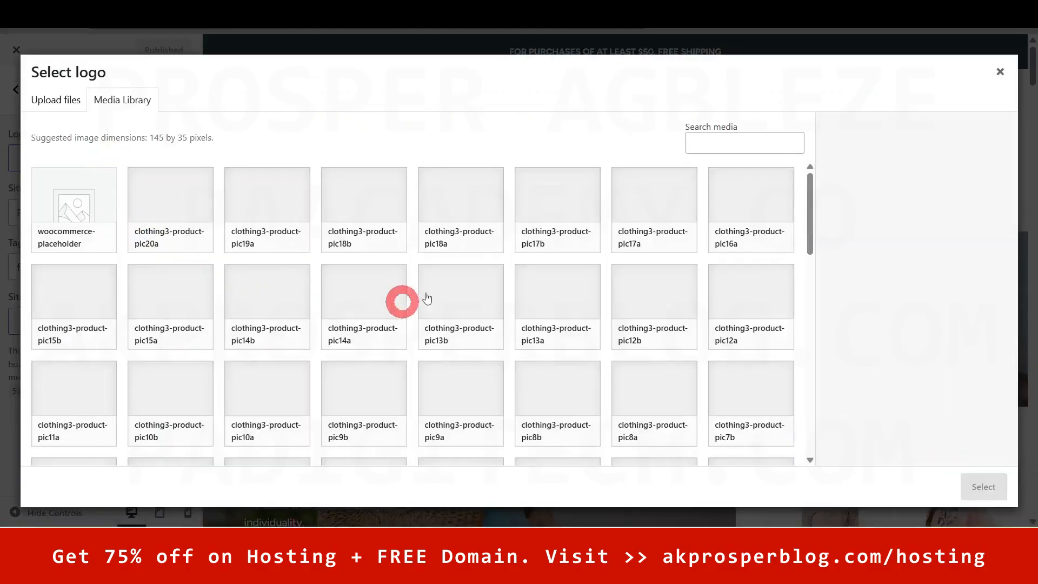
pyautogui.moveTo(814, 204); pyautogui.dragTo(684, 431)
pyautogui.click(423, 444)
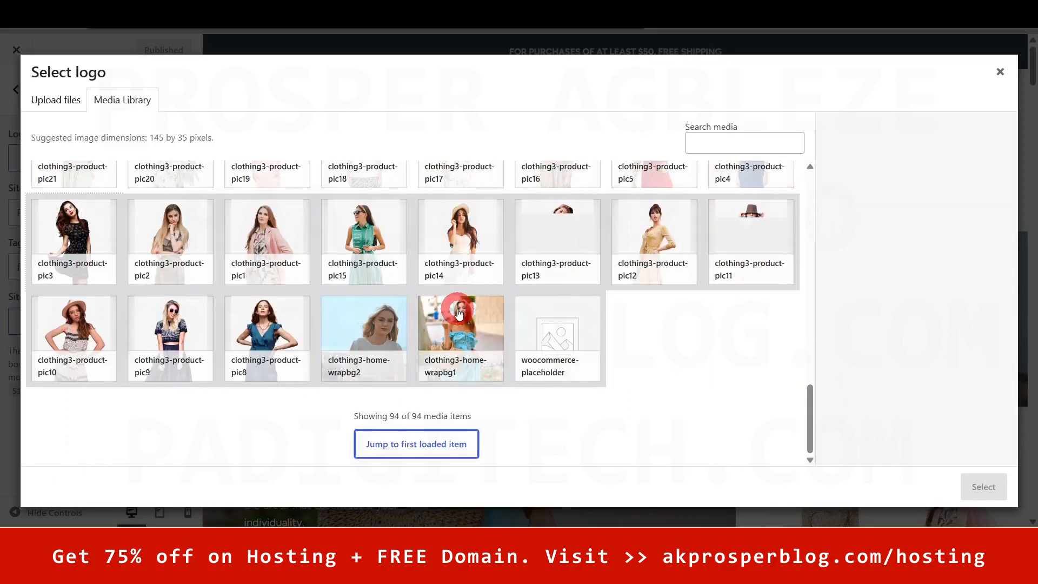
pyautogui.moveTo(807, 416); pyautogui.dragTo(819, 192)
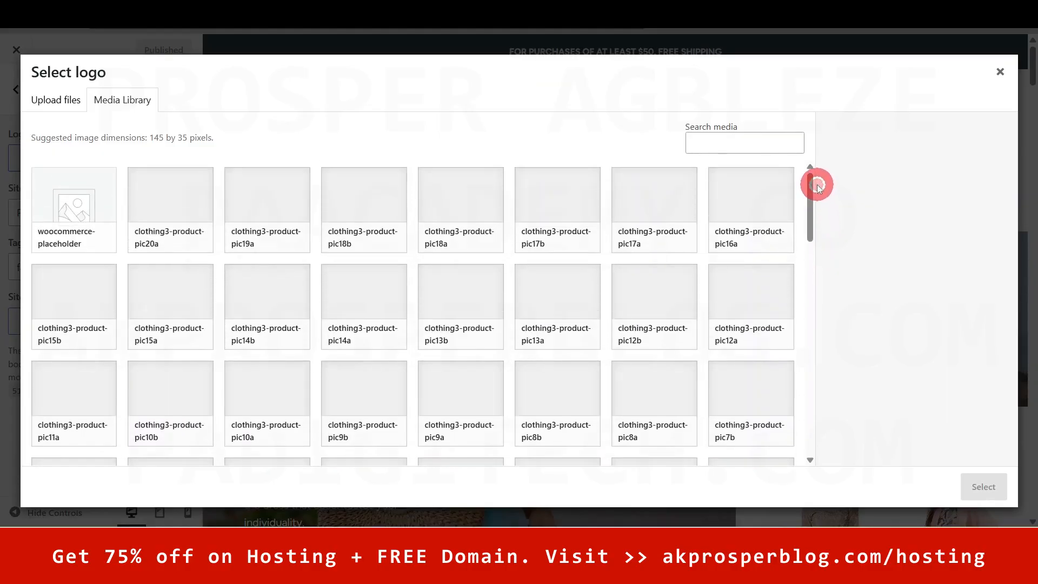
pyautogui.click(1001, 72)
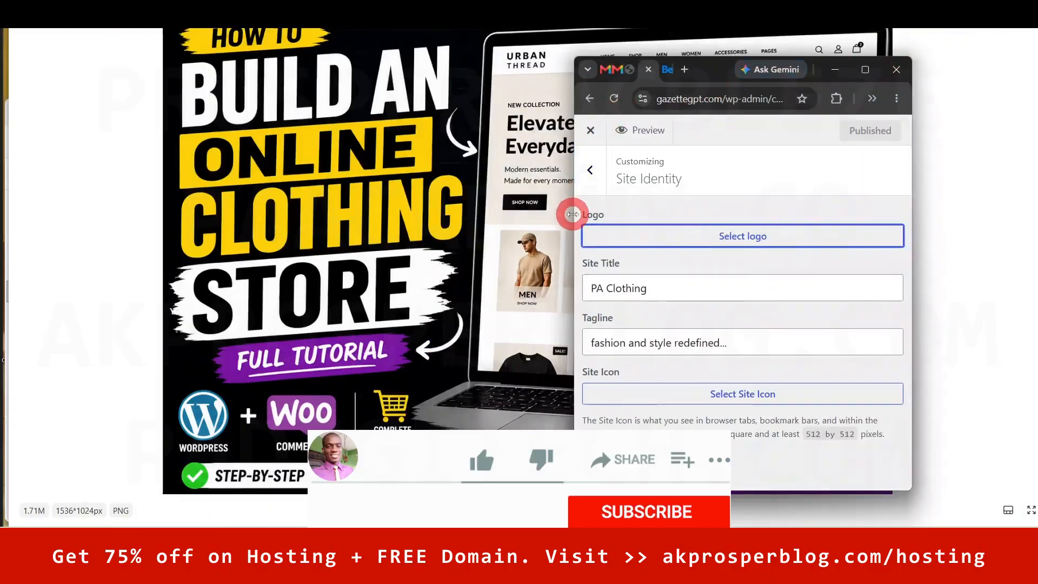
pyautogui.moveTo(572, 216); pyautogui.dragTo(42, 216)
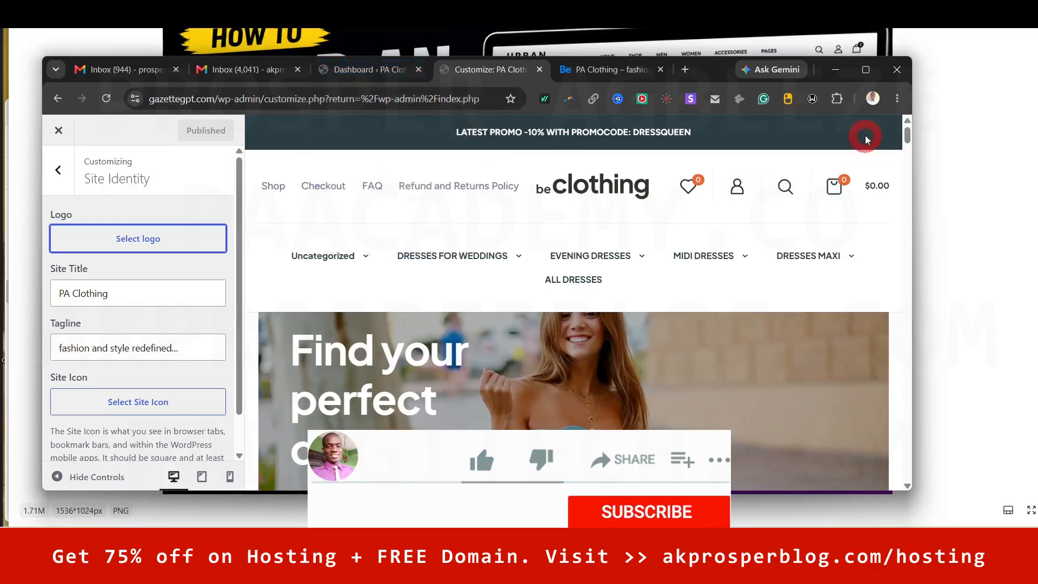
pyautogui.click(866, 75)
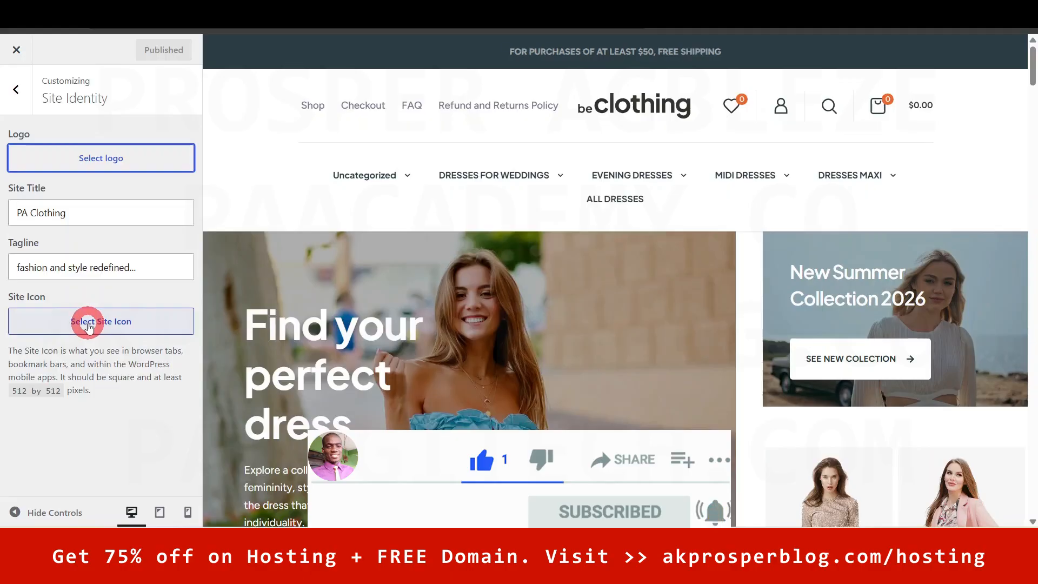
pyautogui.click(22, 101)
# - Review Footer menu 1's items under Customizer Menus, then back out to the main sections
pyautogui.click(60, 222)
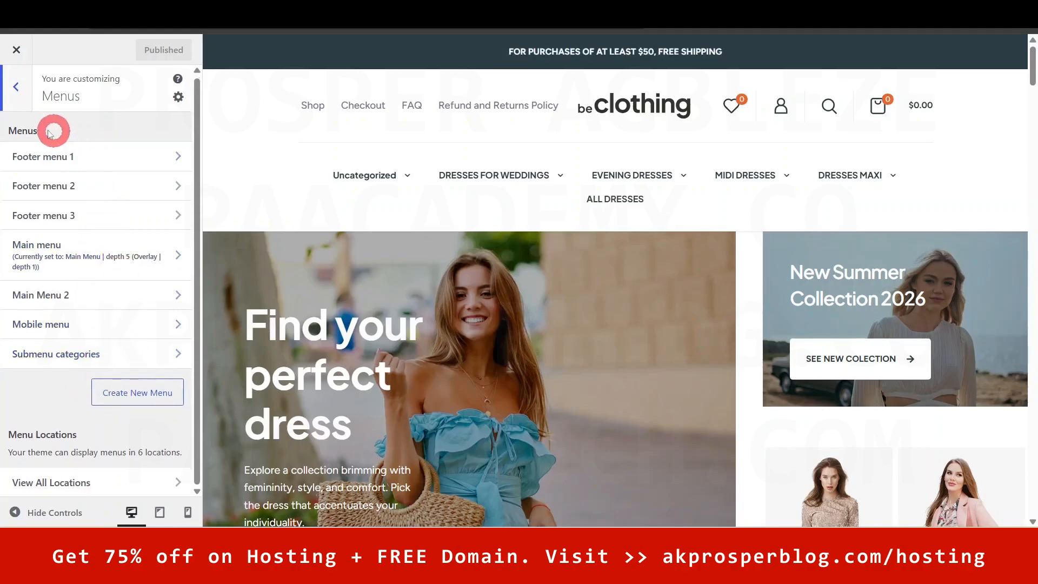
pyautogui.click(70, 162)
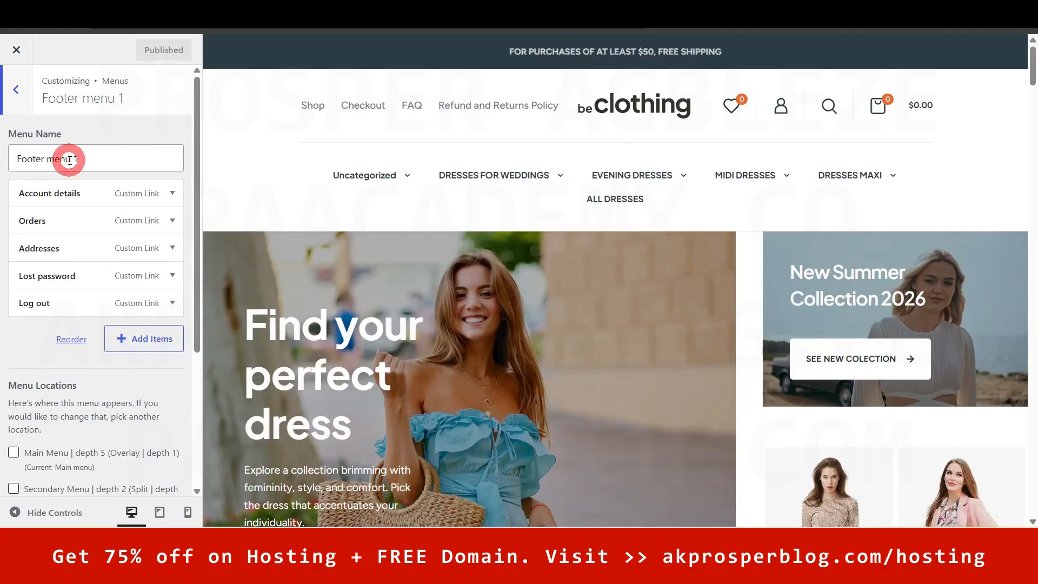
pyautogui.scroll(-5, 71, 389)
pyautogui.scroll(1, 73, 390)
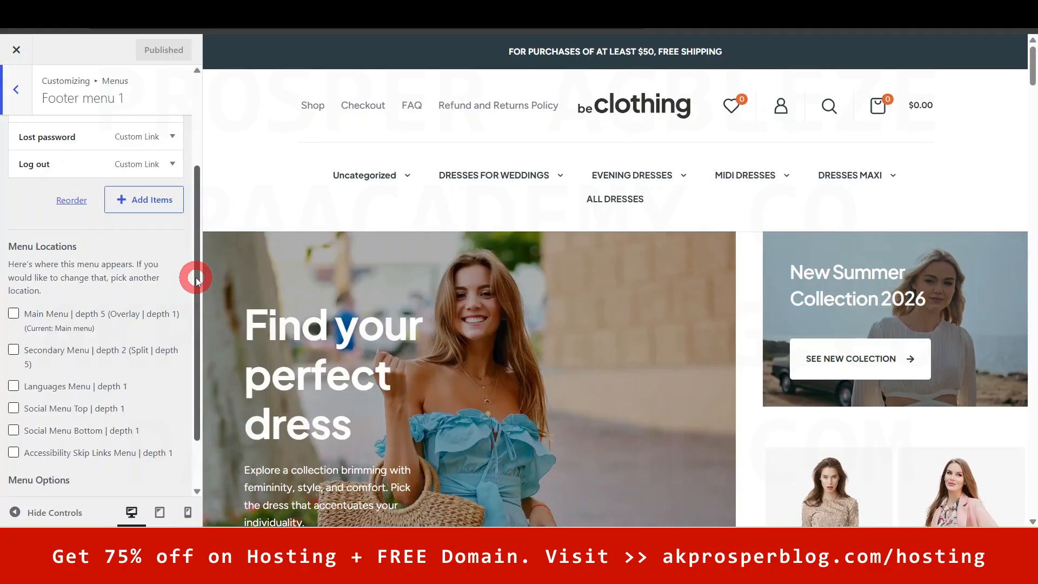
pyautogui.moveTo(196, 254); pyautogui.dragTo(197, 320)
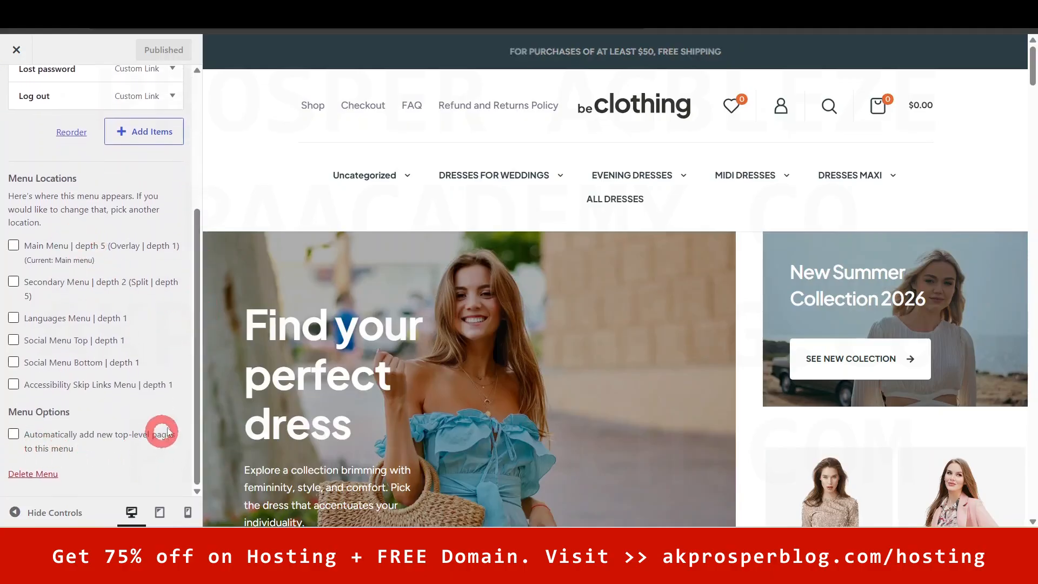
pyautogui.moveTo(190, 399); pyautogui.dragTo(204, 251)
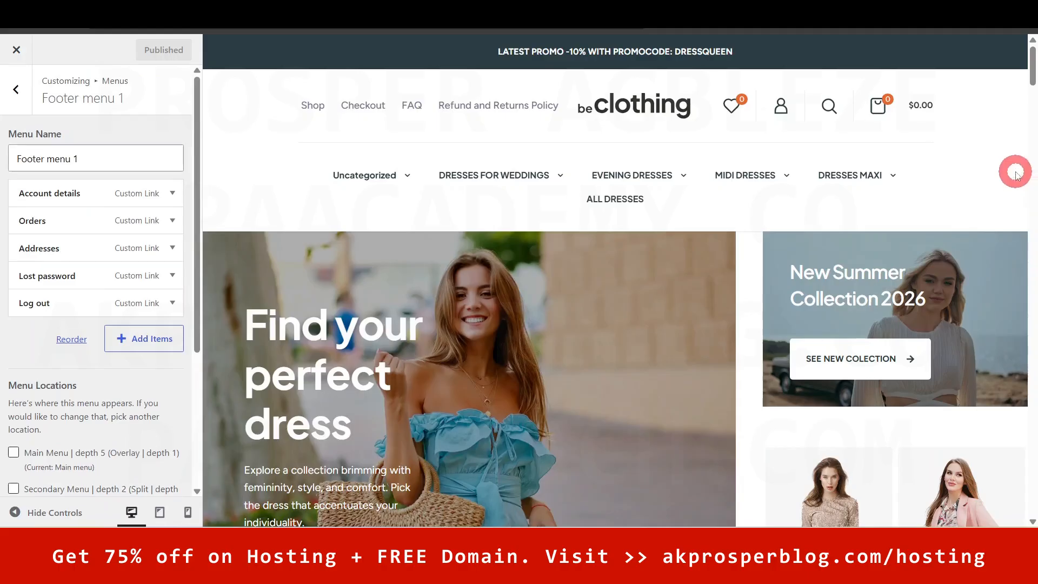
pyautogui.moveTo(1035, 72)
pyautogui.mouseDown()
pyautogui.moveTo(1032, 90)
pyautogui.moveTo(1033, 66)
pyautogui.mouseUp()
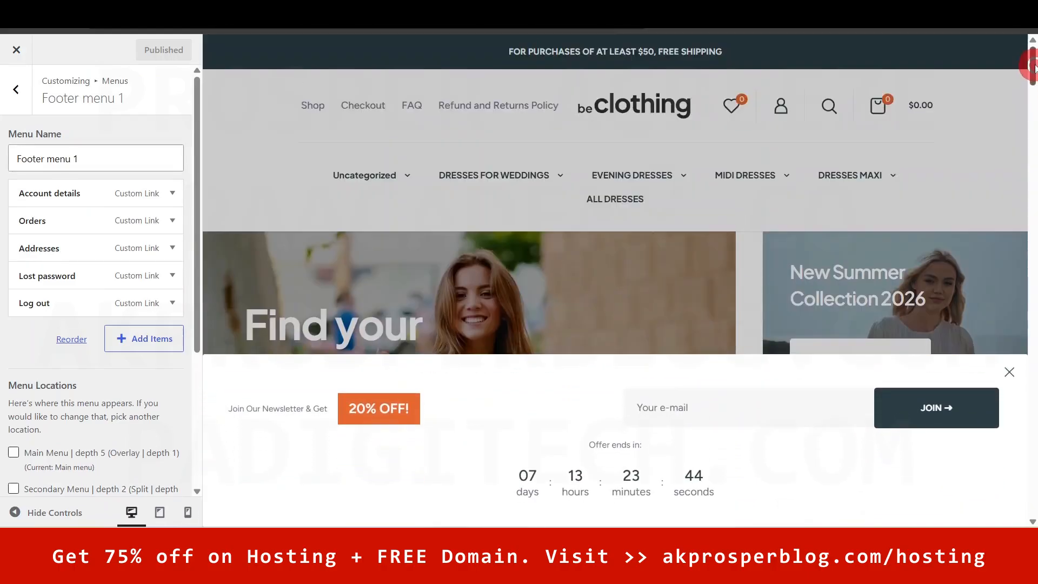
pyautogui.click(21, 87)
pyautogui.click(21, 86)
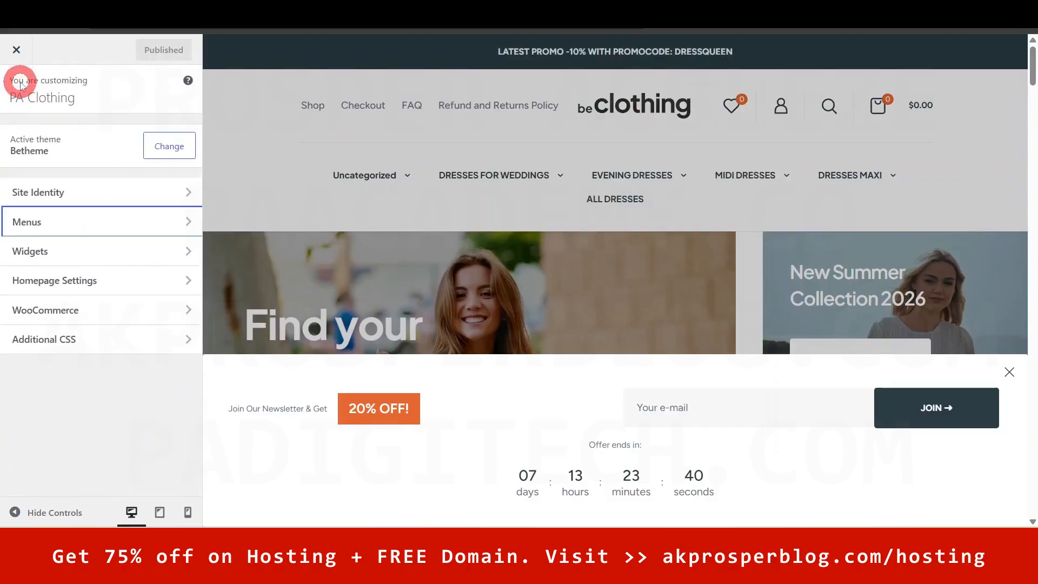
# - Check Homepage Settings: keep Home as the static homepage and leave Posts page unselected
pyautogui.click(46, 248)
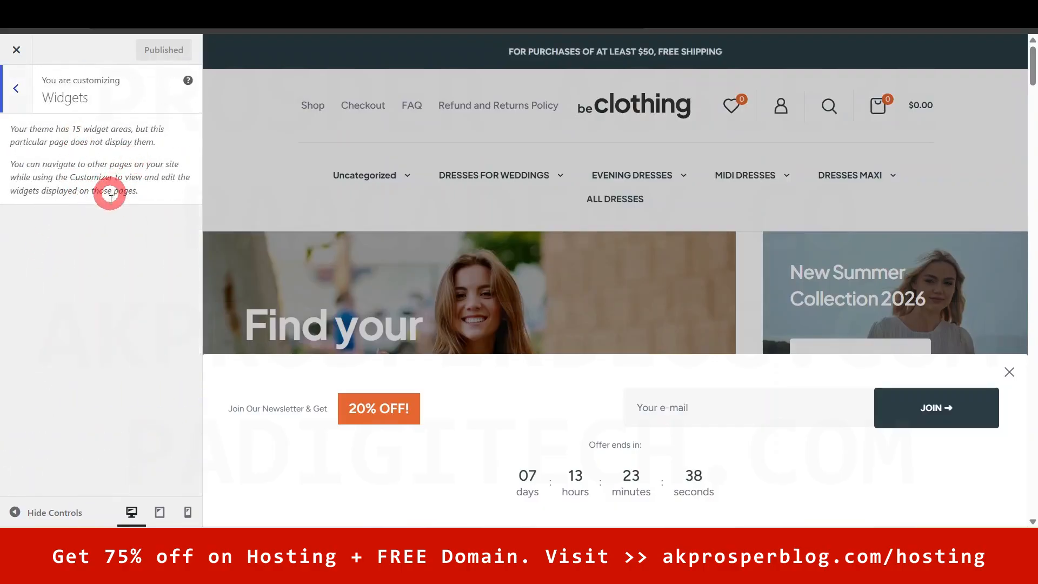
pyautogui.click(15, 89)
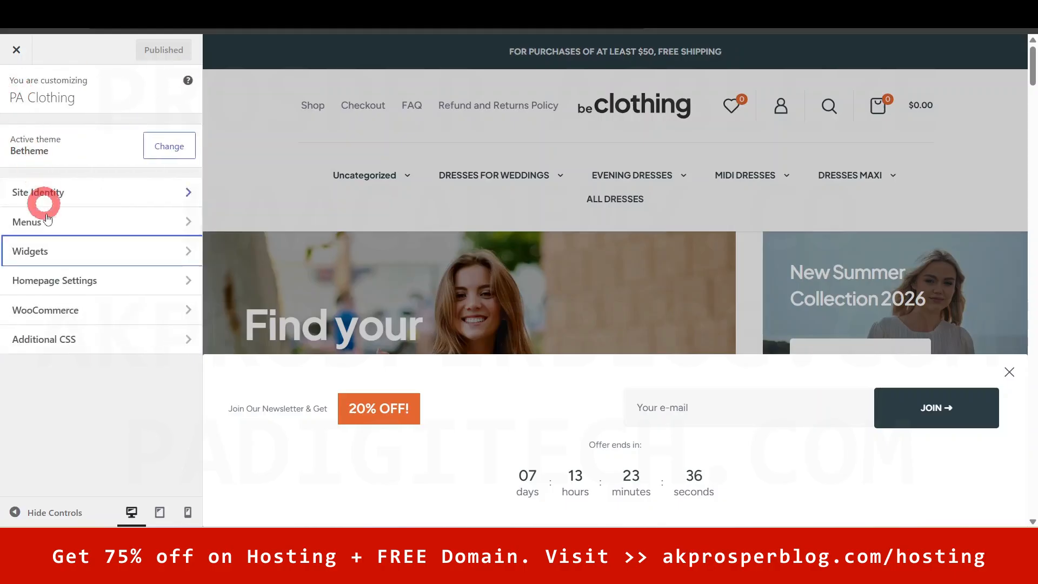
pyautogui.click(89, 281)
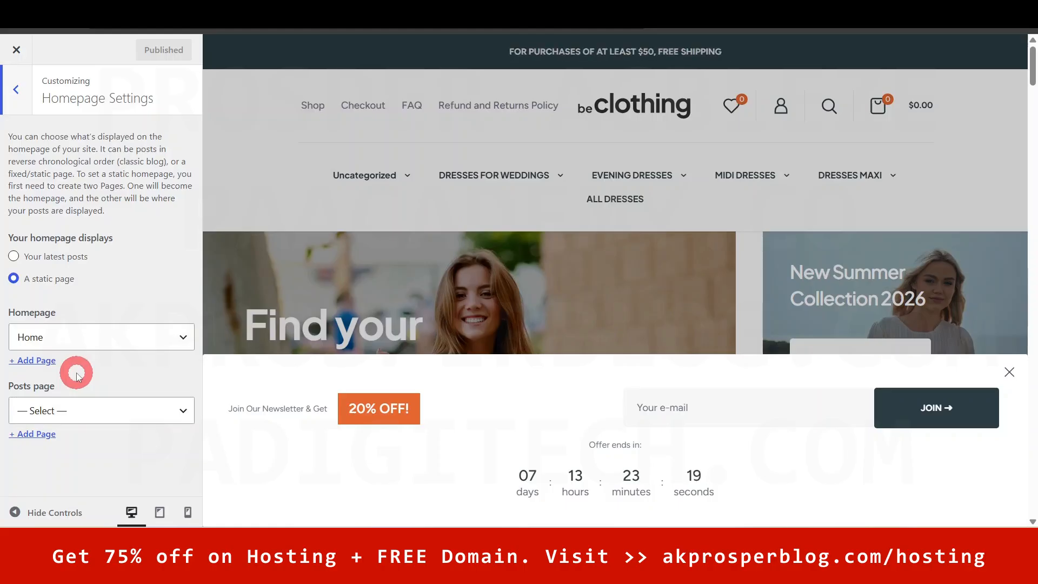
pyautogui.click(89, 342)
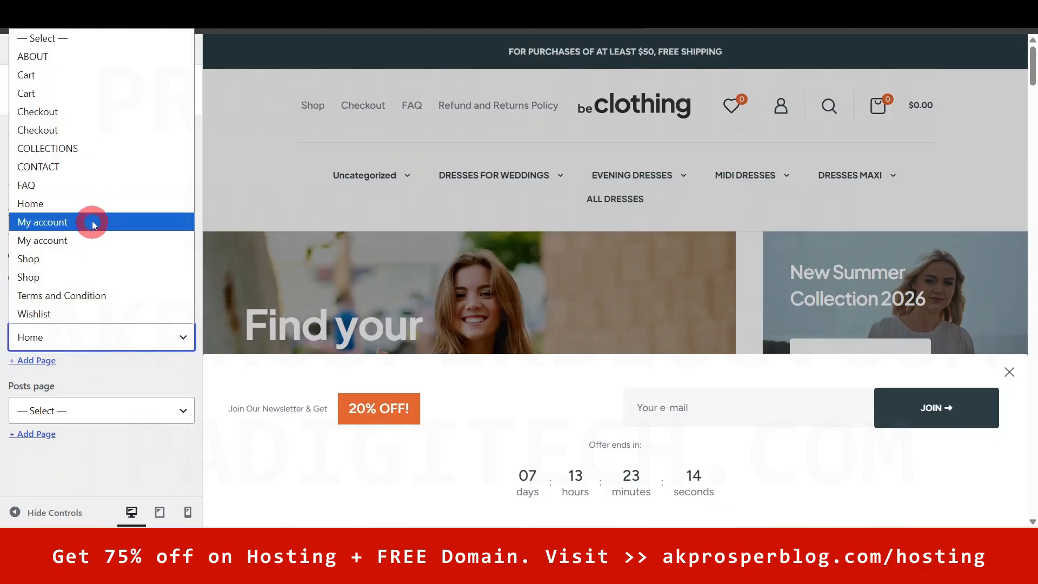
pyautogui.click(120, 334)
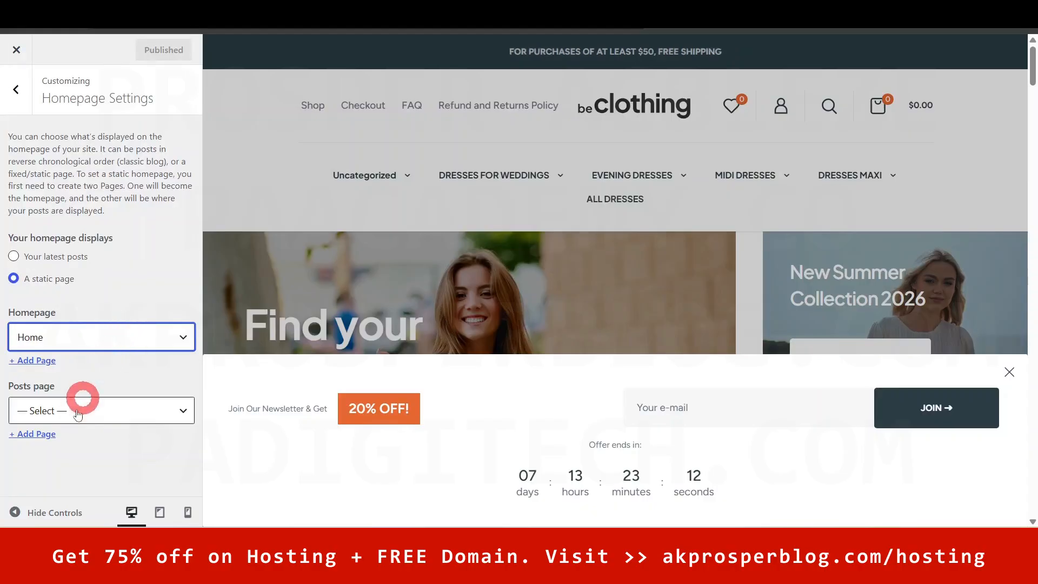
pyautogui.click(111, 412)
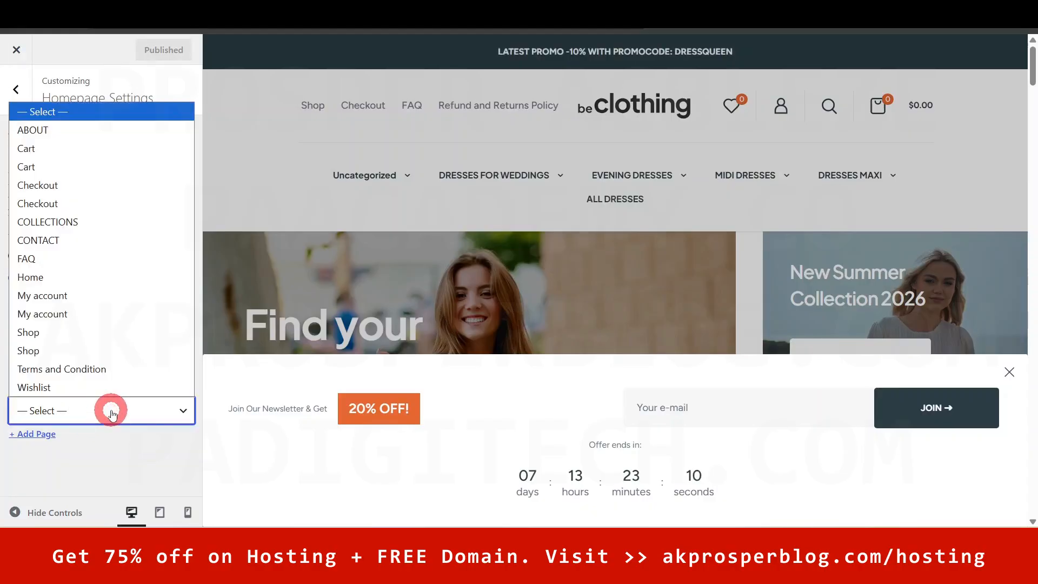
pyautogui.click(112, 414)
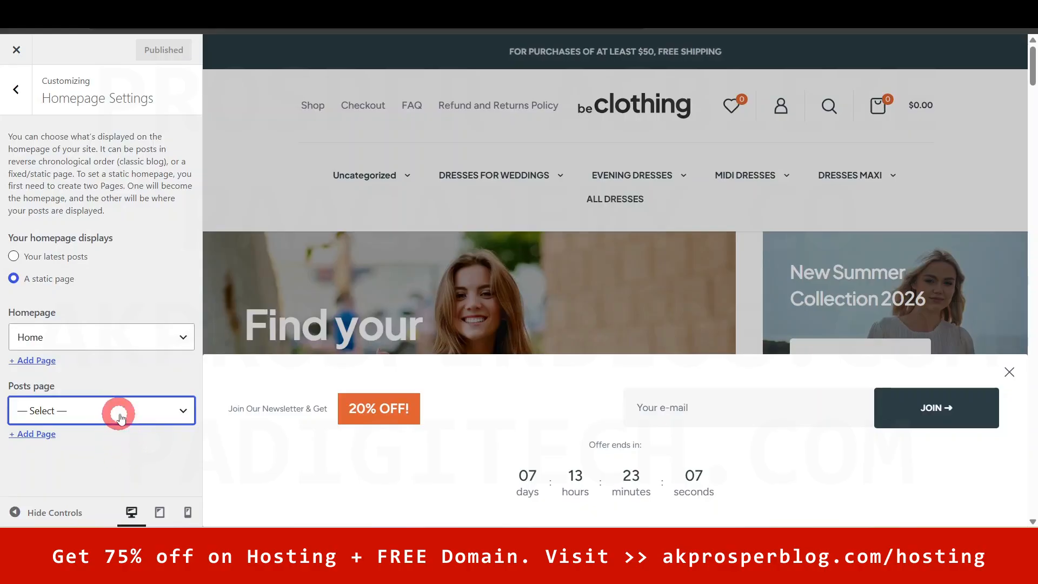
pyautogui.click(16, 89)
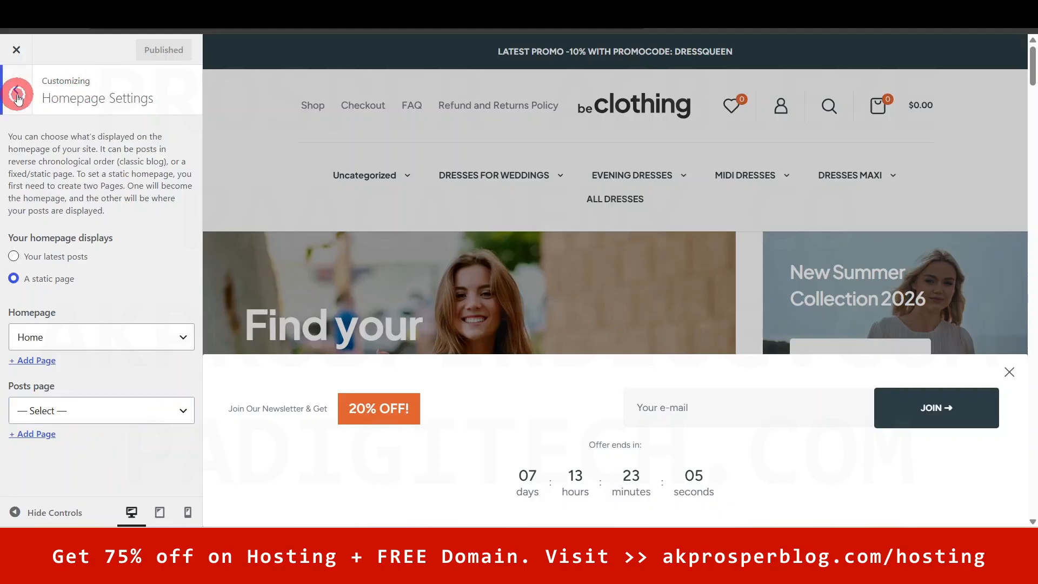
# - Look through the WooCommerce Store Notice and Product Catalog settings
pyautogui.click(56, 308)
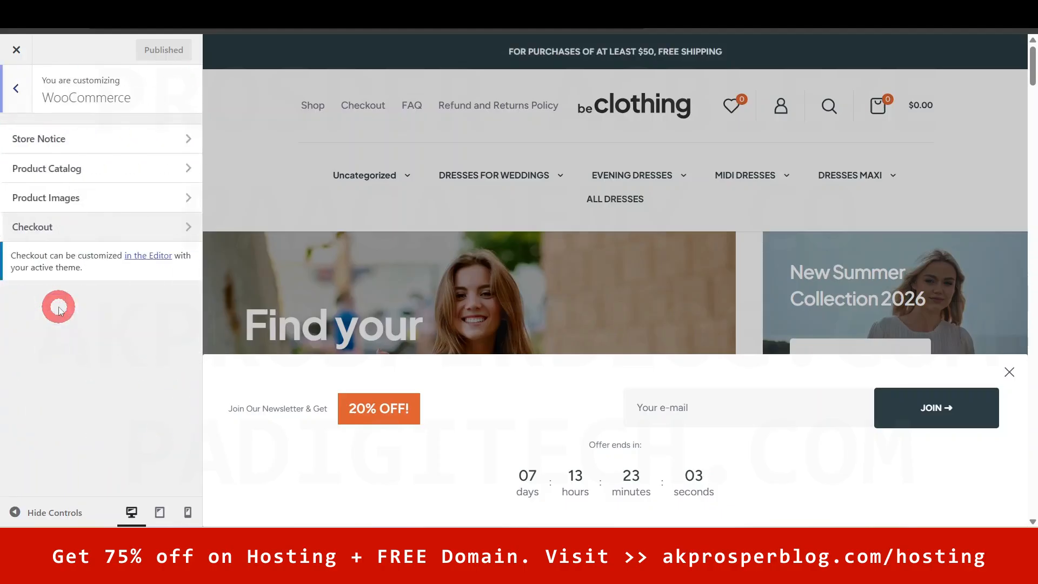
pyautogui.click(66, 141)
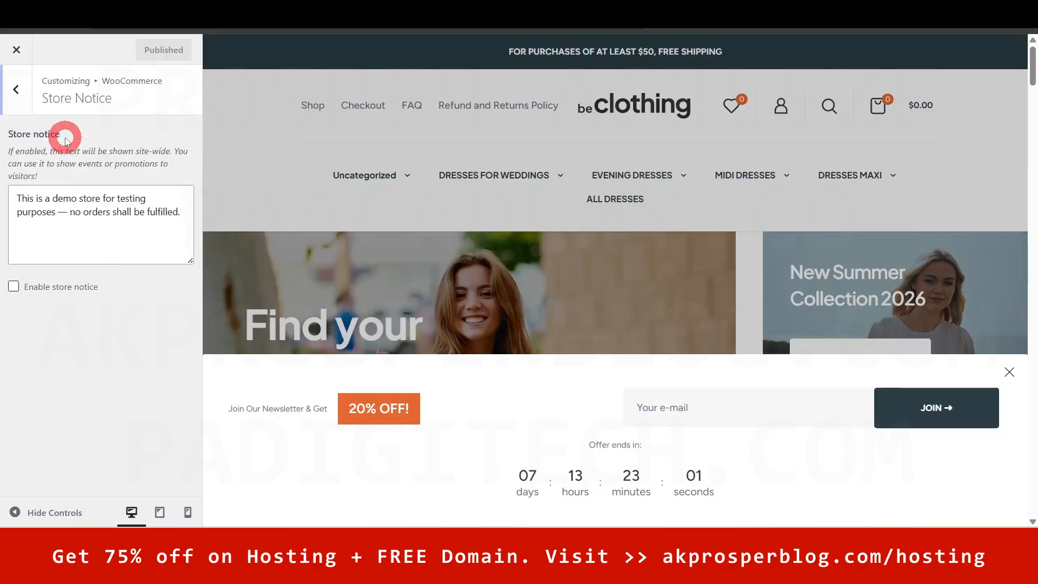
pyautogui.click(54, 218)
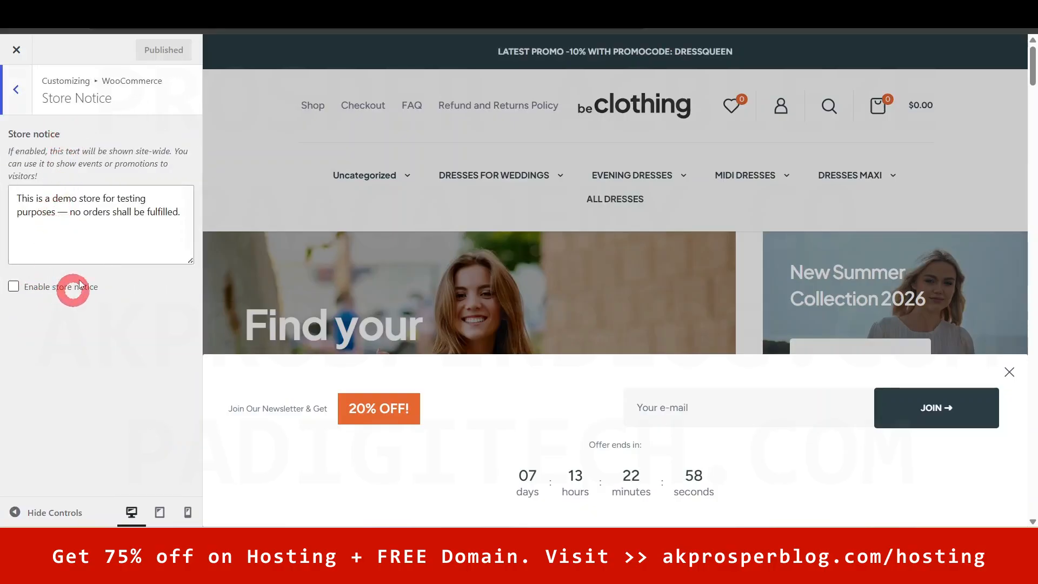
pyautogui.click(24, 91)
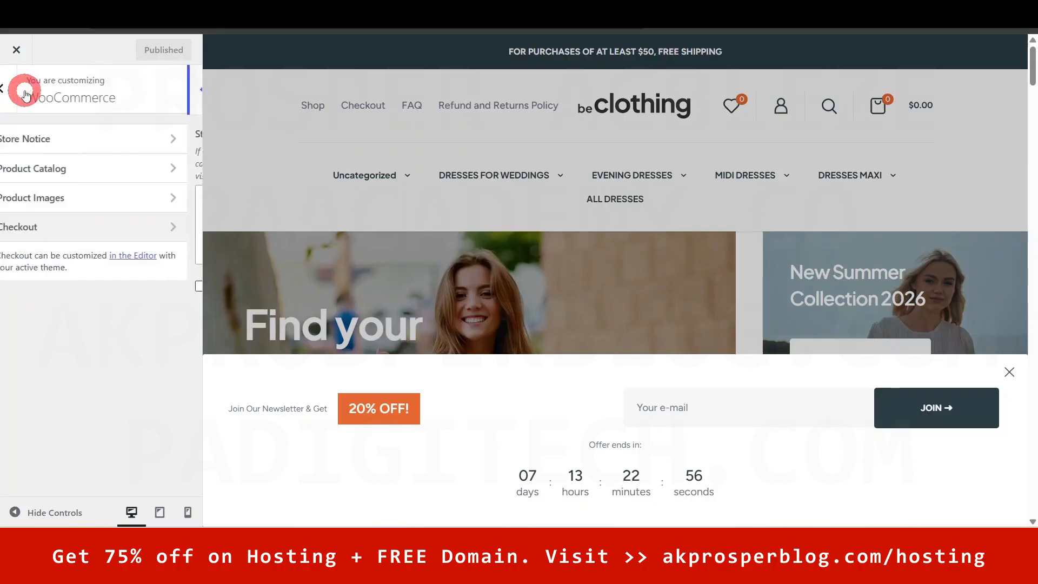
pyautogui.click(54, 168)
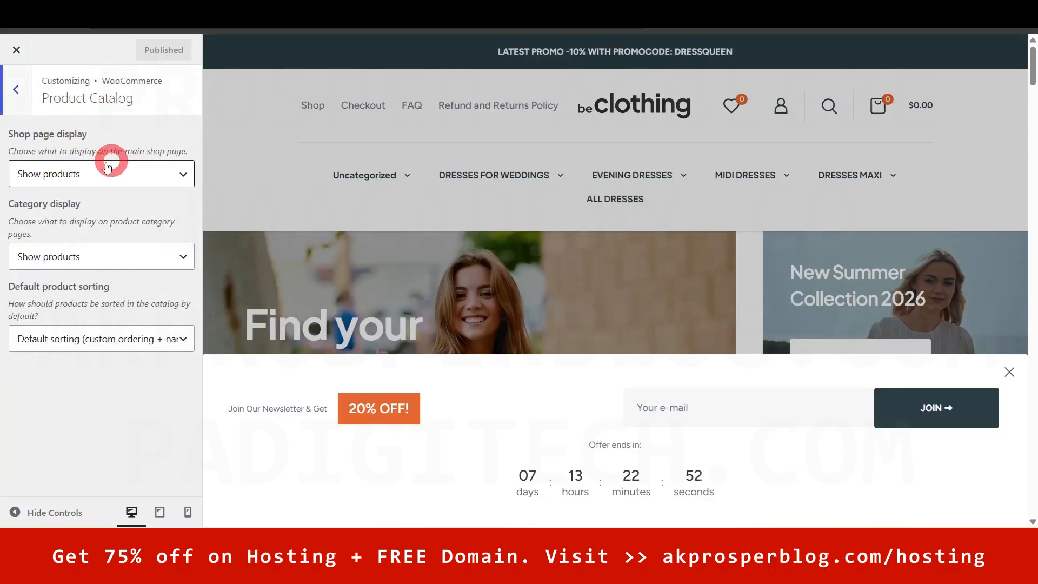
pyautogui.click(22, 93)
# - Check Product Images cropping at 1:1, dismiss the newsletter popup, and view the empty Additional CSS
pyautogui.click(56, 199)
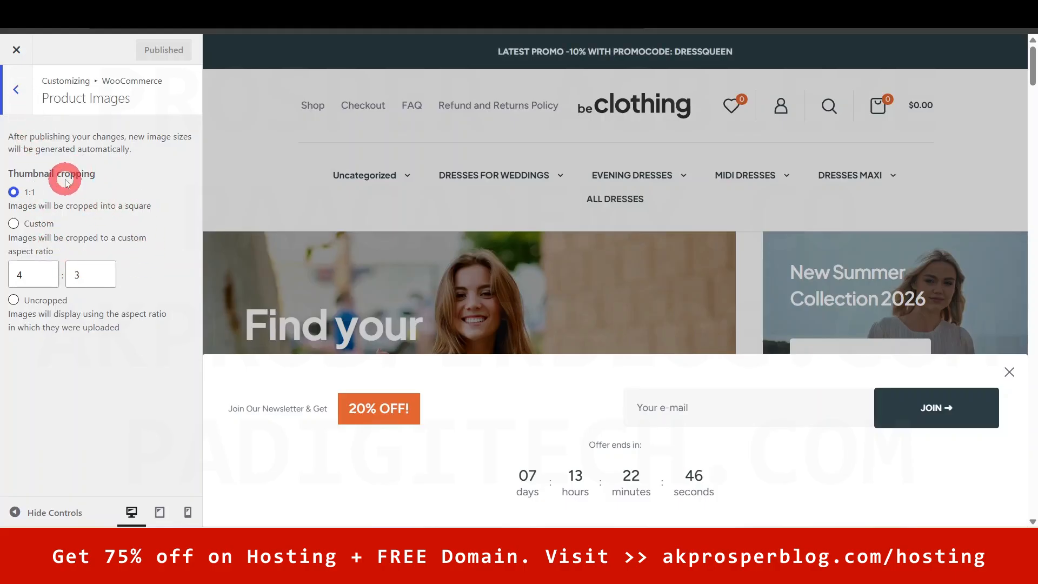
pyautogui.click(1009, 372)
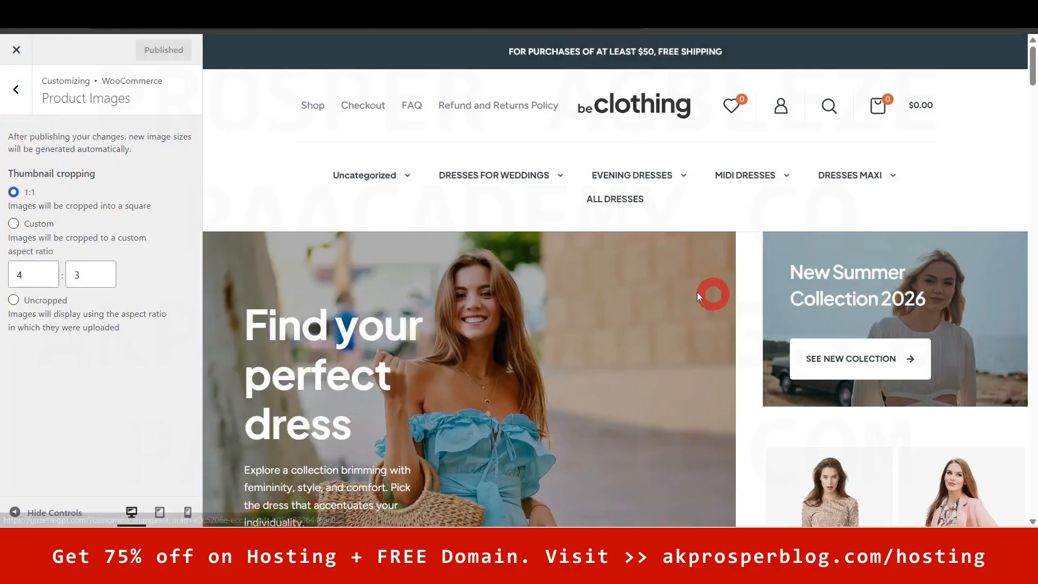
pyautogui.click(17, 89)
pyautogui.click(17, 89)
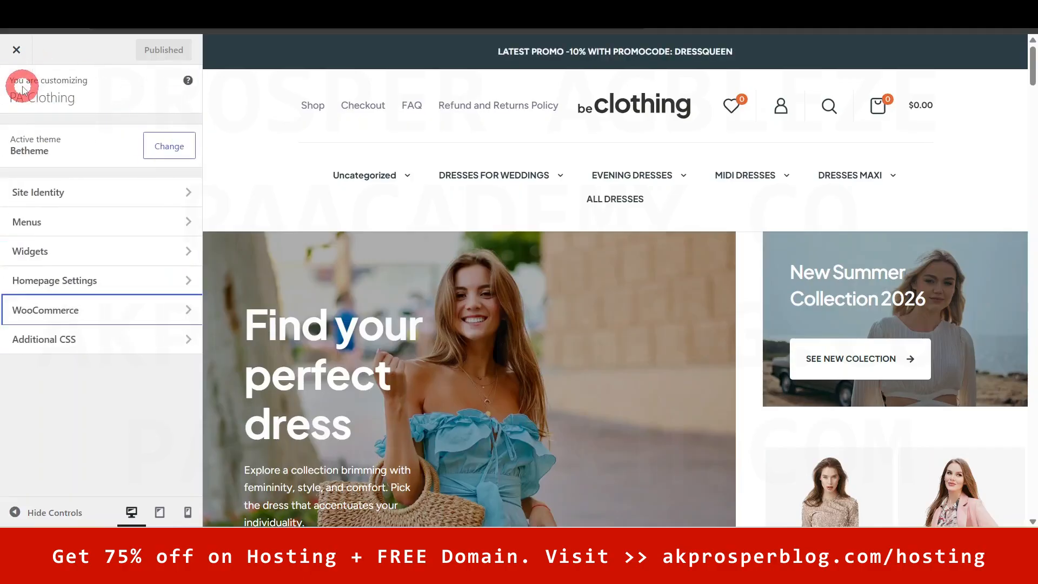
pyautogui.click(89, 350)
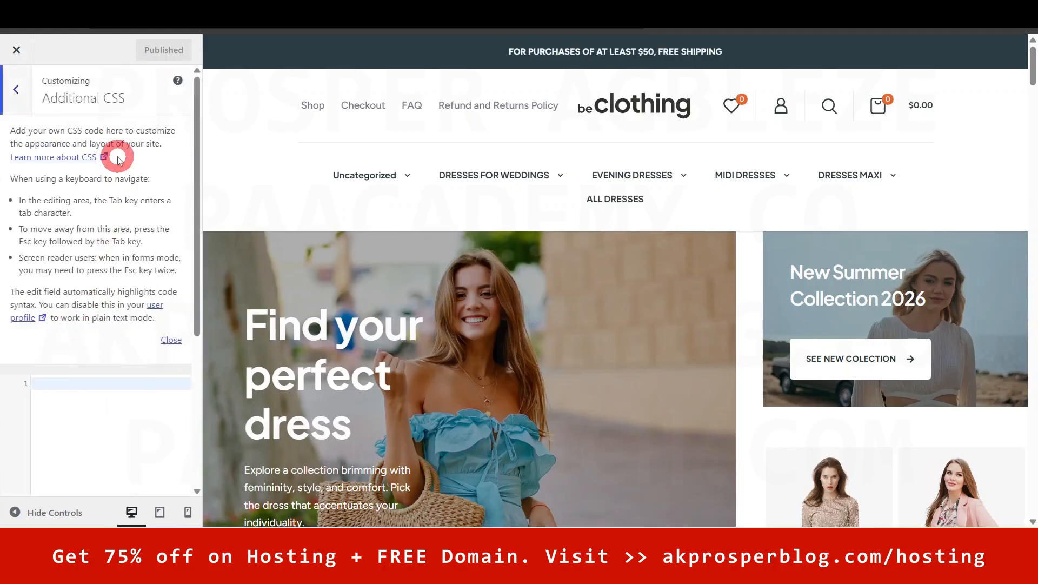
pyautogui.moveTo(196, 173); pyautogui.dragTo(216, 130)
pyautogui.click(16, 89)
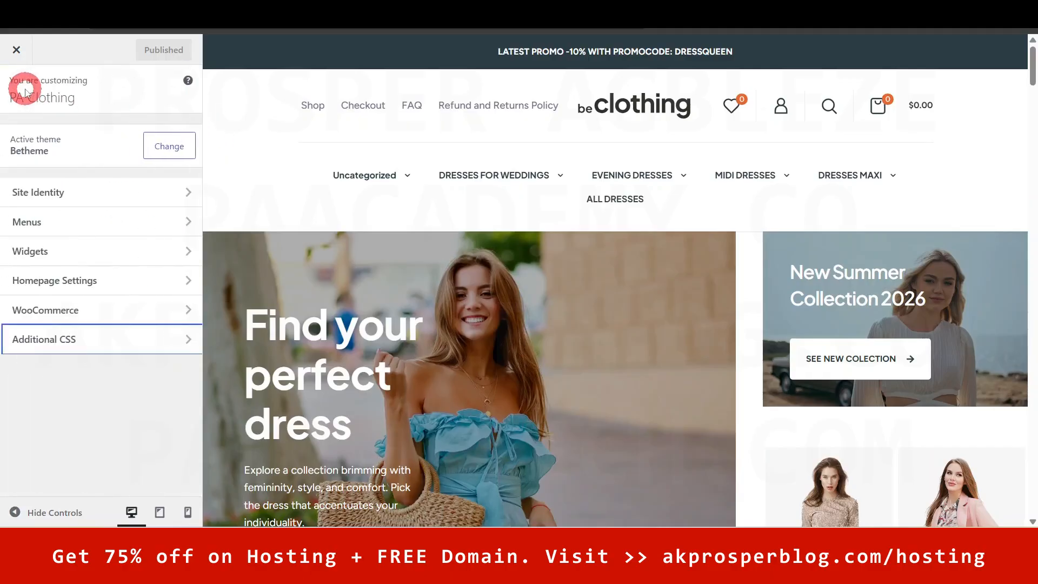
# - Close the Customizer and open Betheme Theme Options, scrolling Global General down to Logo
pyautogui.click(16, 49)
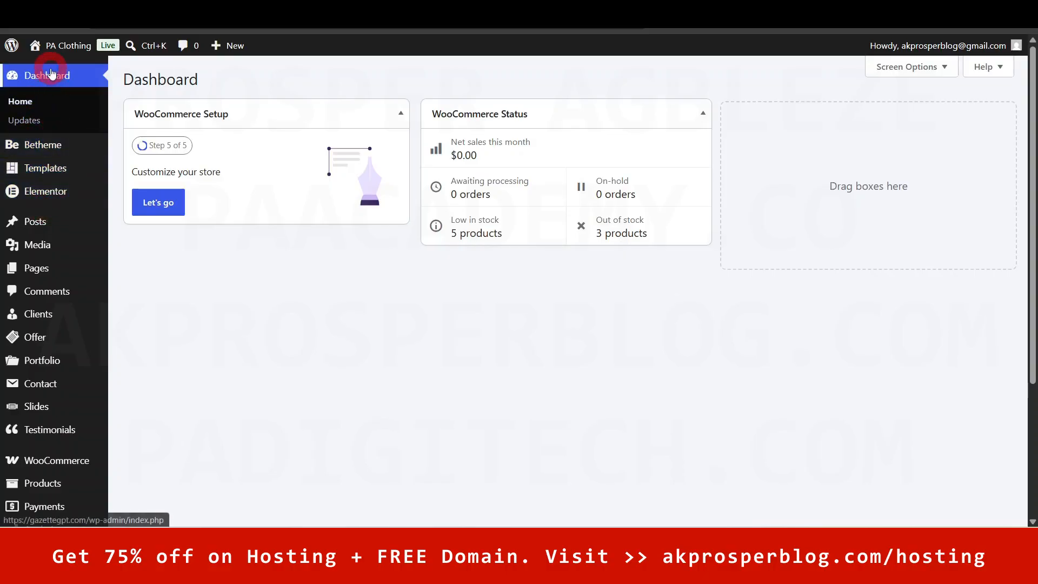
pyautogui.moveTo(53, 145)
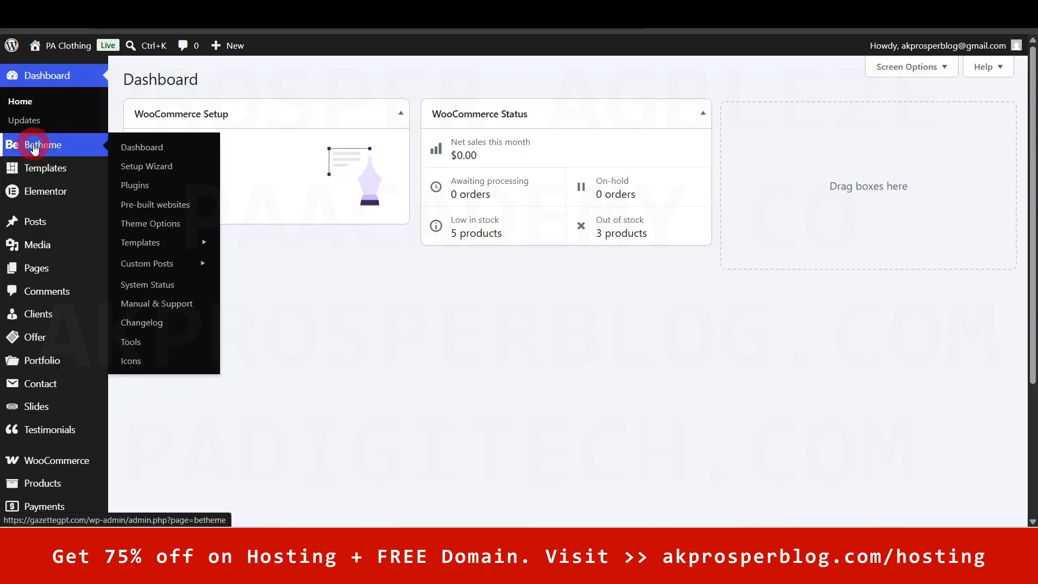
pyautogui.moveTo(149, 249)
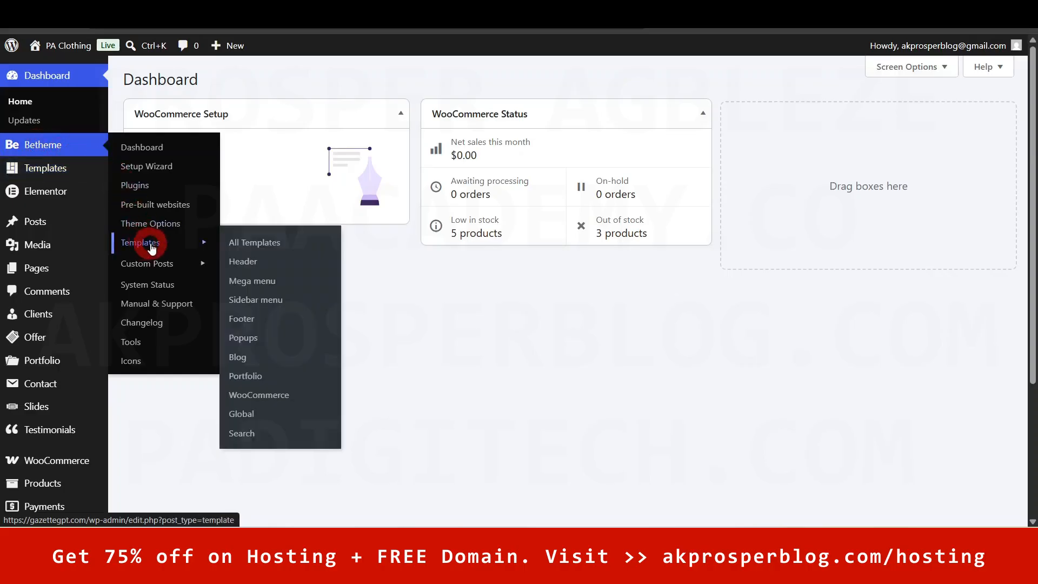
pyautogui.click(156, 229)
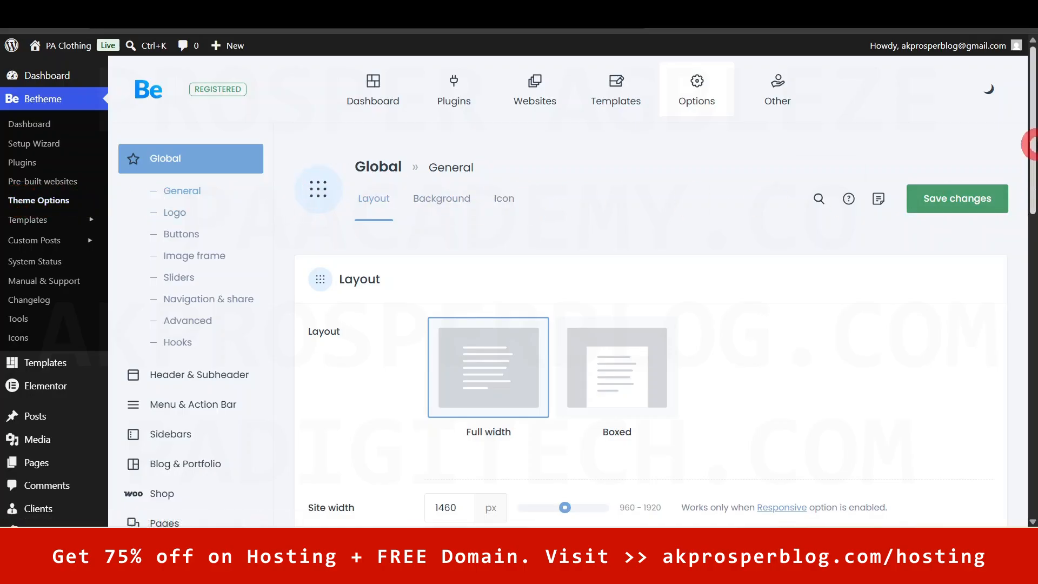
pyautogui.moveTo(1032, 123)
pyautogui.mouseDown()
pyautogui.moveTo(1032, 184)
pyautogui.moveTo(1033, 111)
pyautogui.mouseUp()
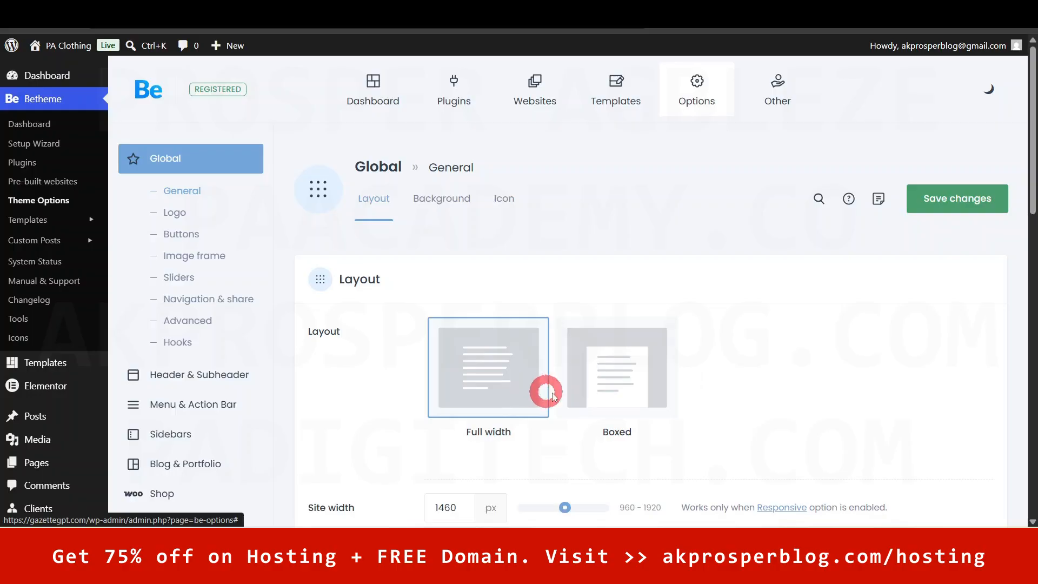
pyautogui.moveTo(1032, 162); pyautogui.dragTo(1027, 108)
# - Browse the Global Logo settings in Betheme Theme Options
pyautogui.click(409, 118)
pyautogui.click(173, 213)
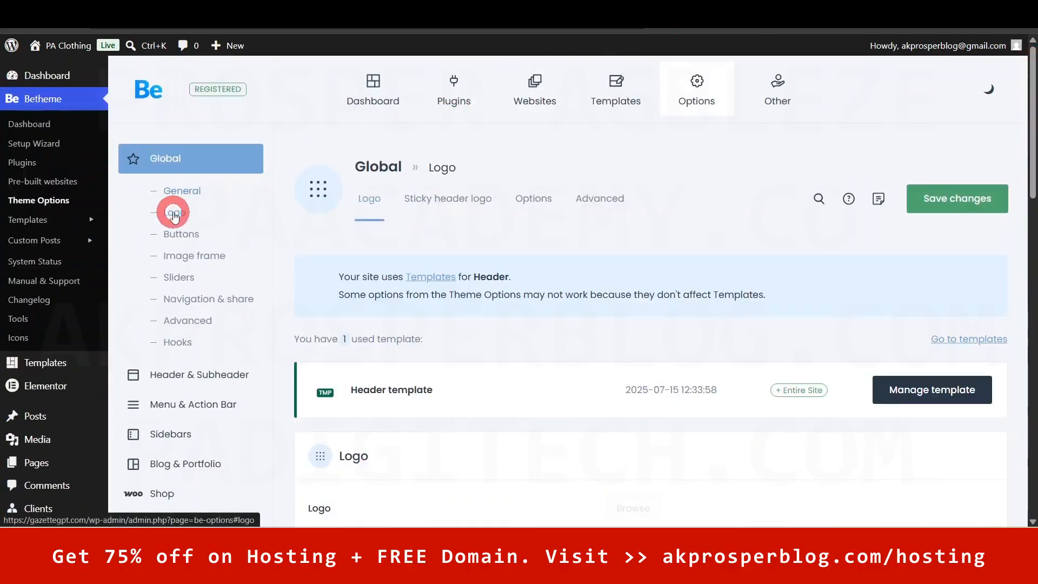
pyautogui.moveTo(1033, 142)
pyautogui.mouseDown()
pyautogui.moveTo(1033, 160)
pyautogui.moveTo(1033, 146)
pyautogui.mouseUp()
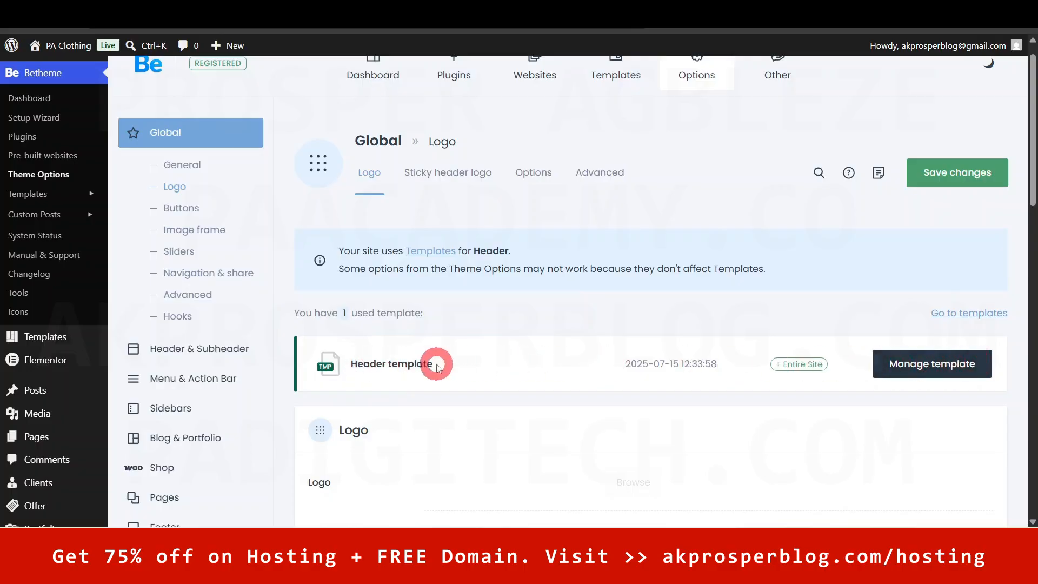
pyautogui.moveTo(1032, 153); pyautogui.dragTo(1032, 253)
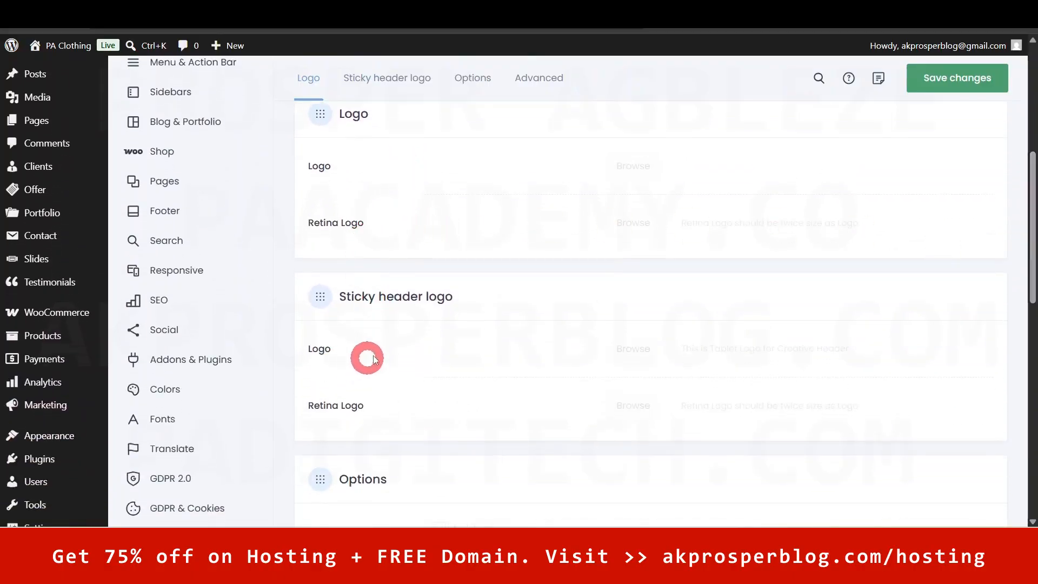
pyautogui.moveTo(1031, 270); pyautogui.dragTo(1030, 138)
pyautogui.click(404, 451)
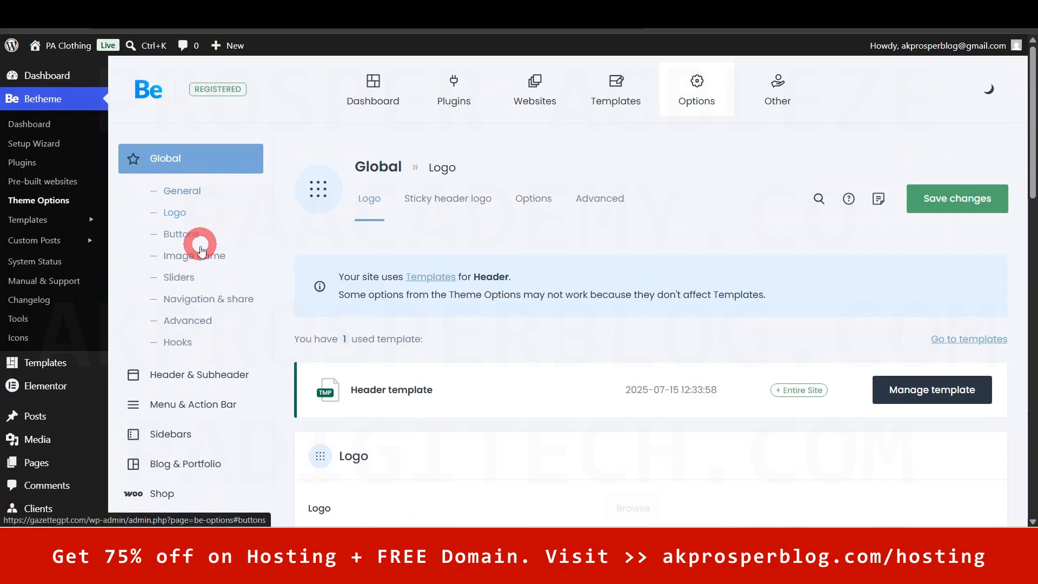
pyautogui.click(1025, 143)
pyautogui.moveTo(1030, 139); pyautogui.dragTo(1031, 179)
# - Review the Header & Subheader settings, then the Footer settings that use the Footer template
pyautogui.click(176, 240)
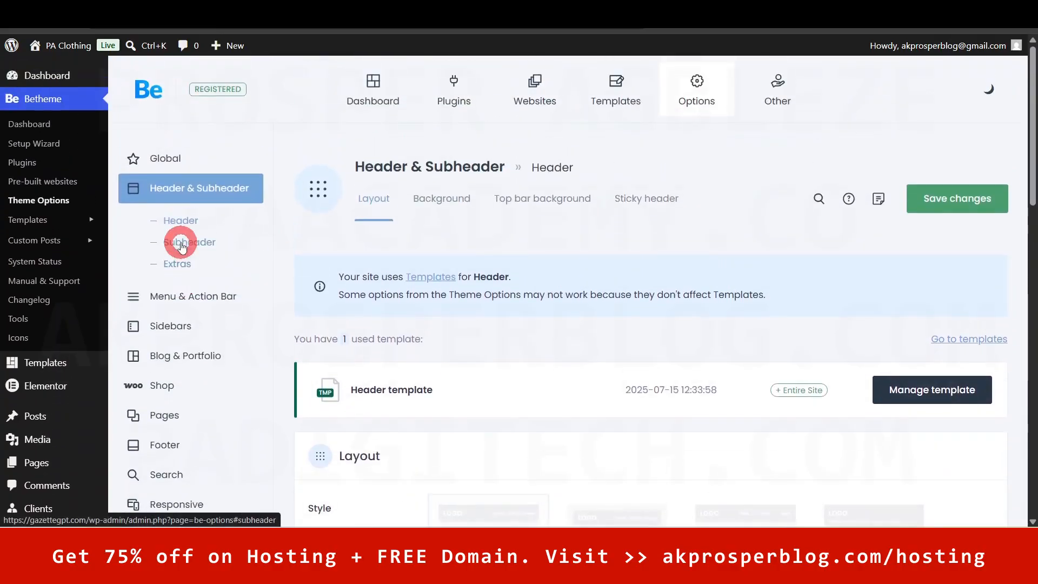
pyautogui.moveTo(1029, 91); pyautogui.dragTo(1033, 115)
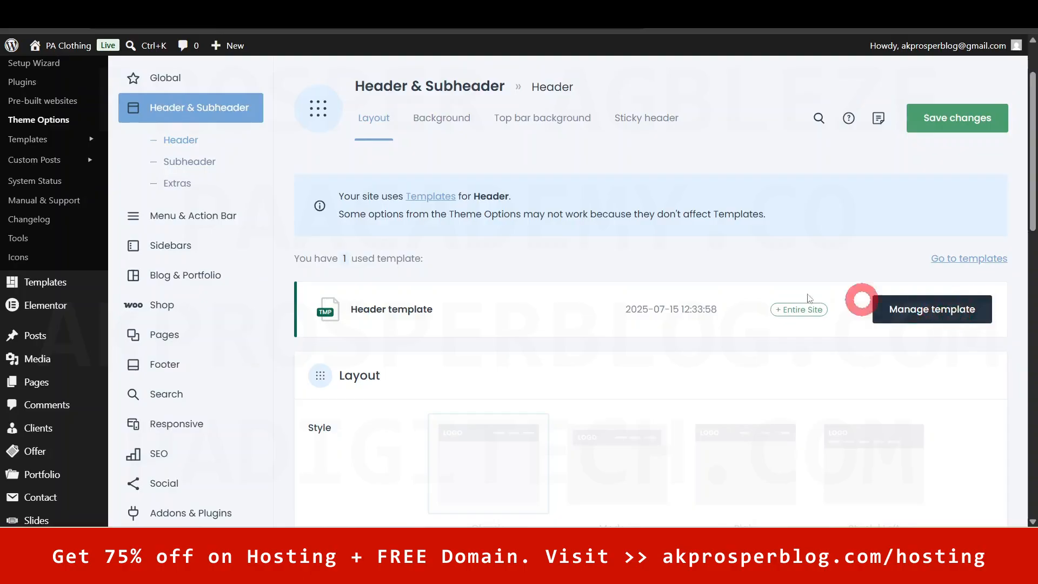
pyautogui.scroll(-5, 1009, 156)
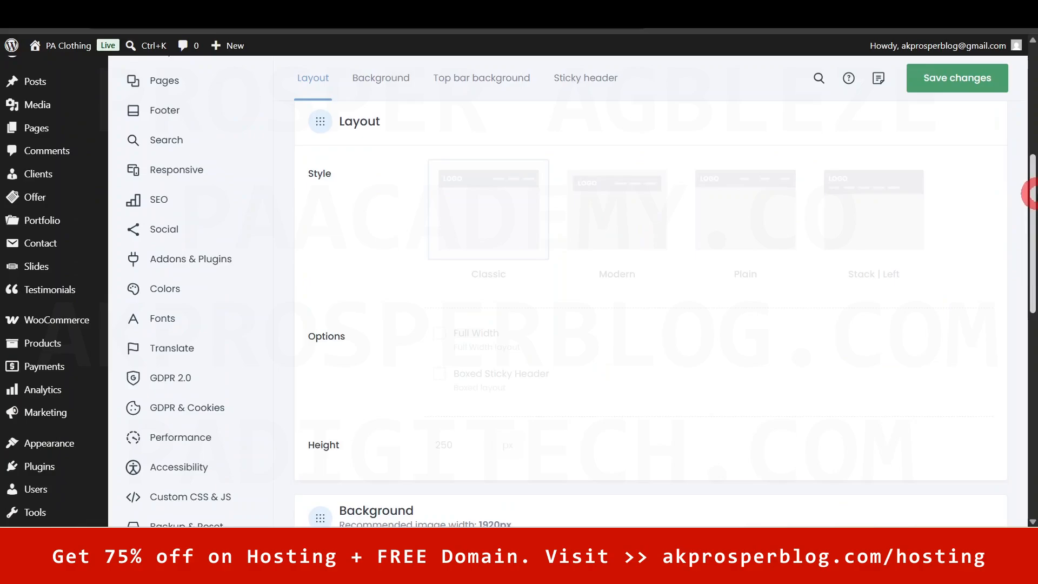
pyautogui.scroll(3, 1027, 163)
pyautogui.click(169, 287)
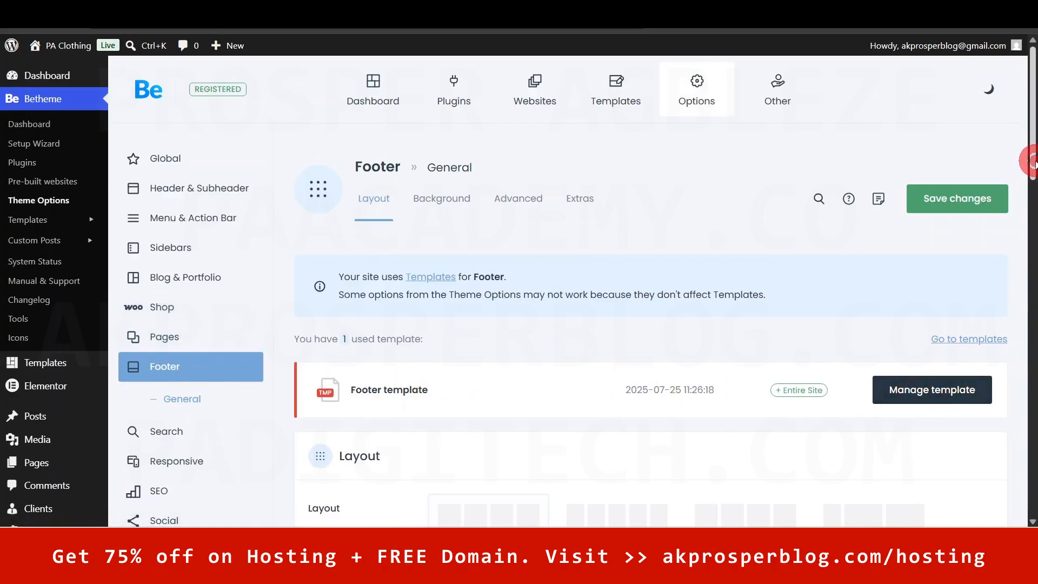
pyautogui.scroll(-2, 1033, 161)
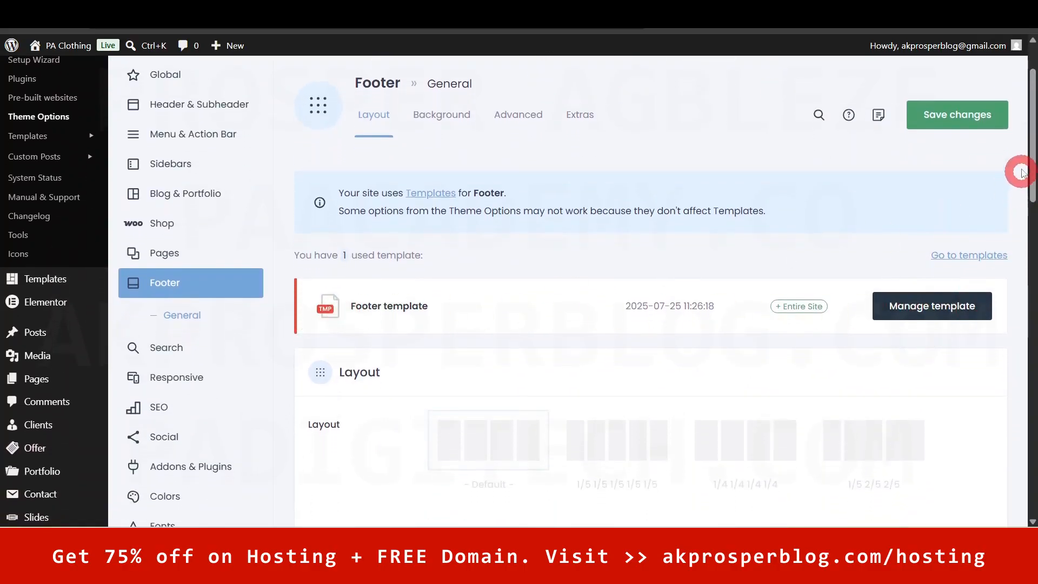
pyautogui.moveTo(1032, 149); pyautogui.dragTo(1026, 213)
pyautogui.click(157, 158)
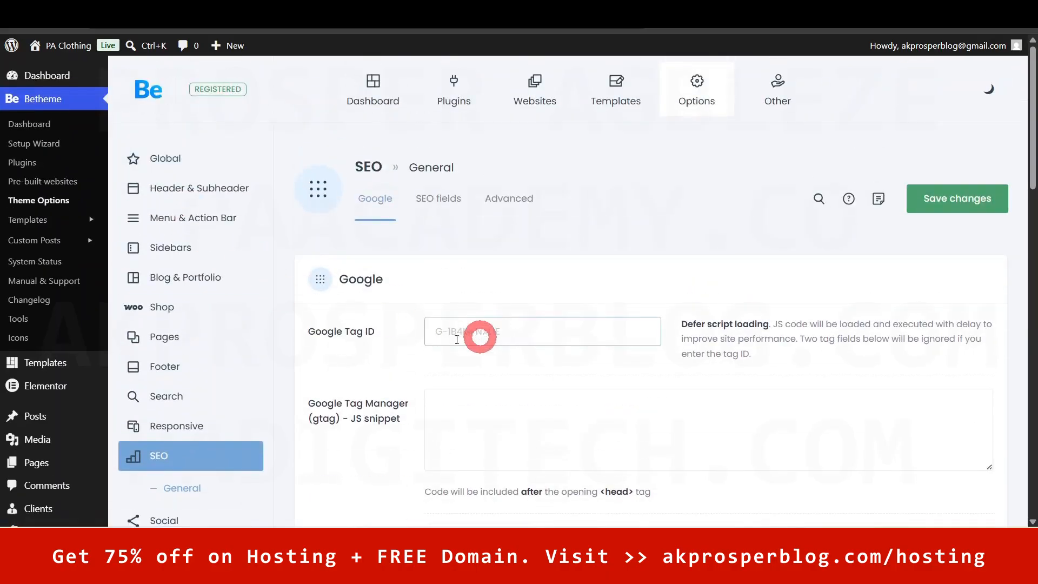
pyautogui.click(480, 341)
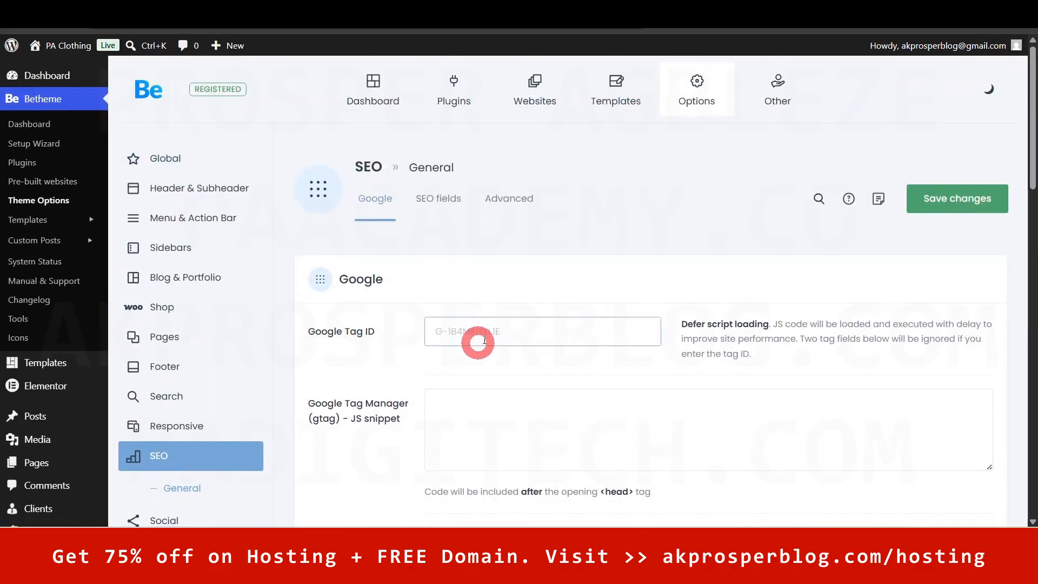
pyautogui.moveTo(1031, 162); pyautogui.dragTo(1031, 440)
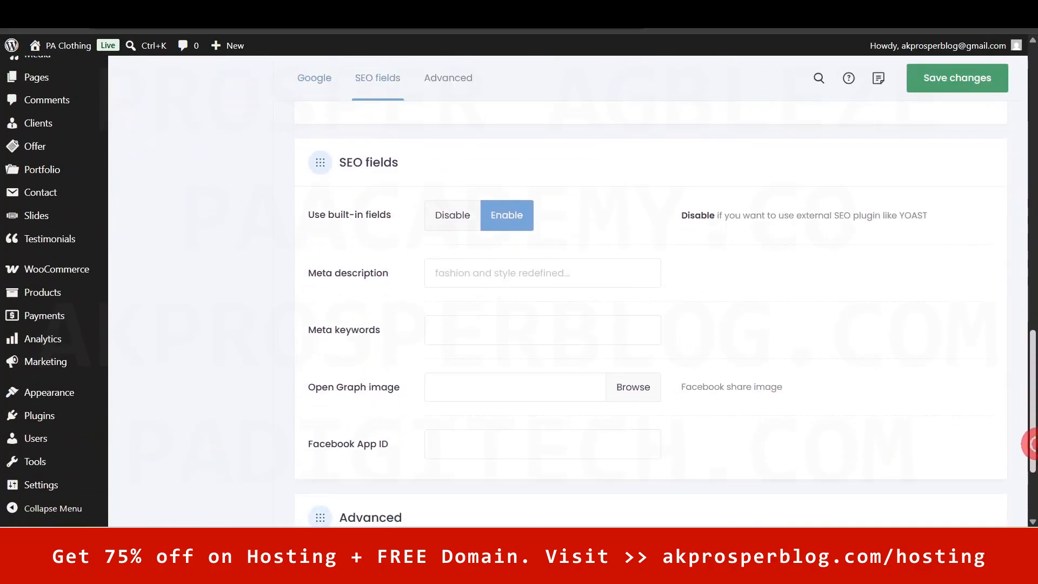
pyautogui.click(566, 335)
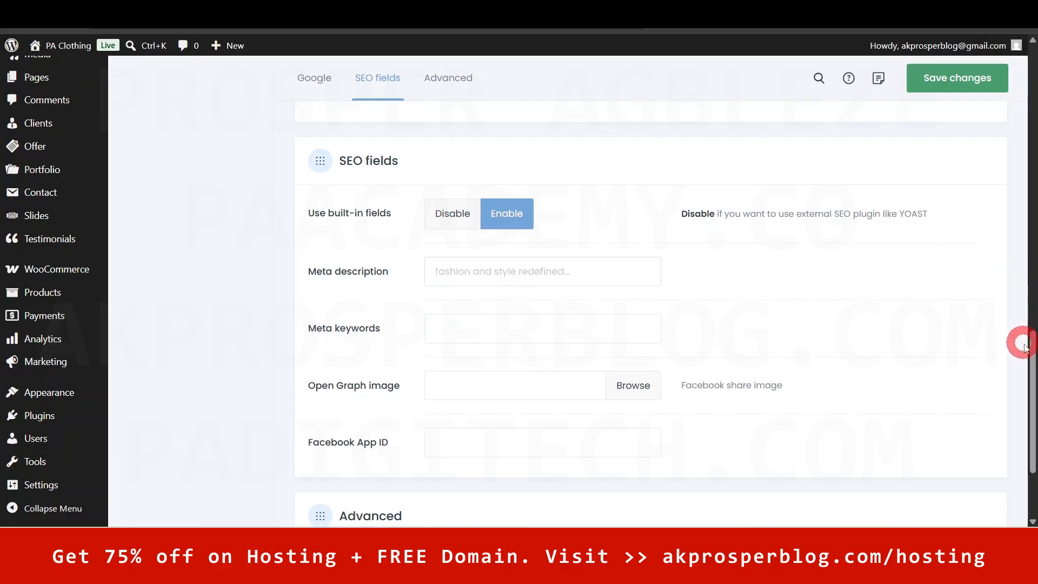
pyautogui.moveTo(1030, 355); pyautogui.dragTo(1033, 384)
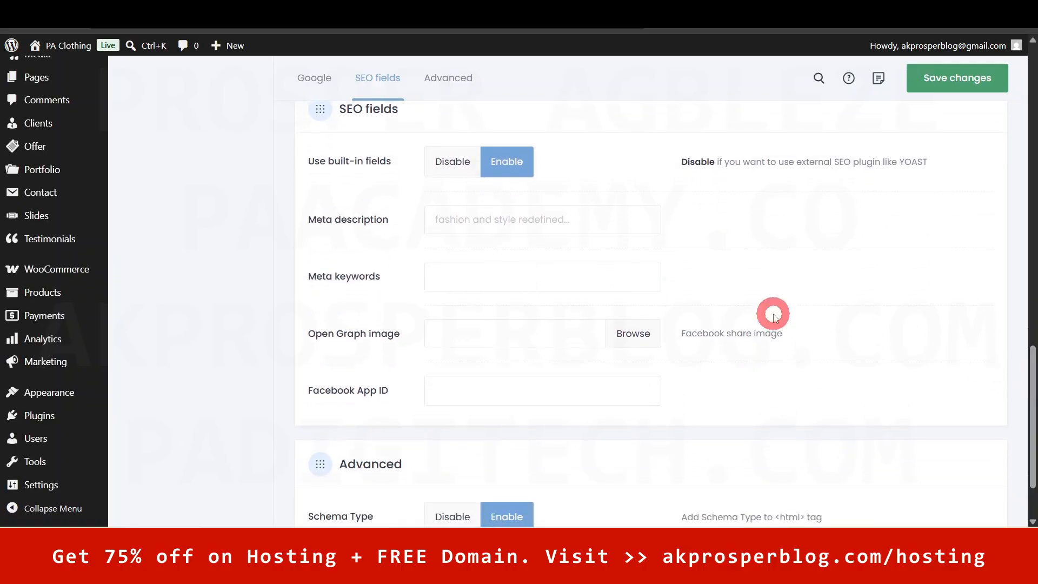
pyautogui.click(551, 219)
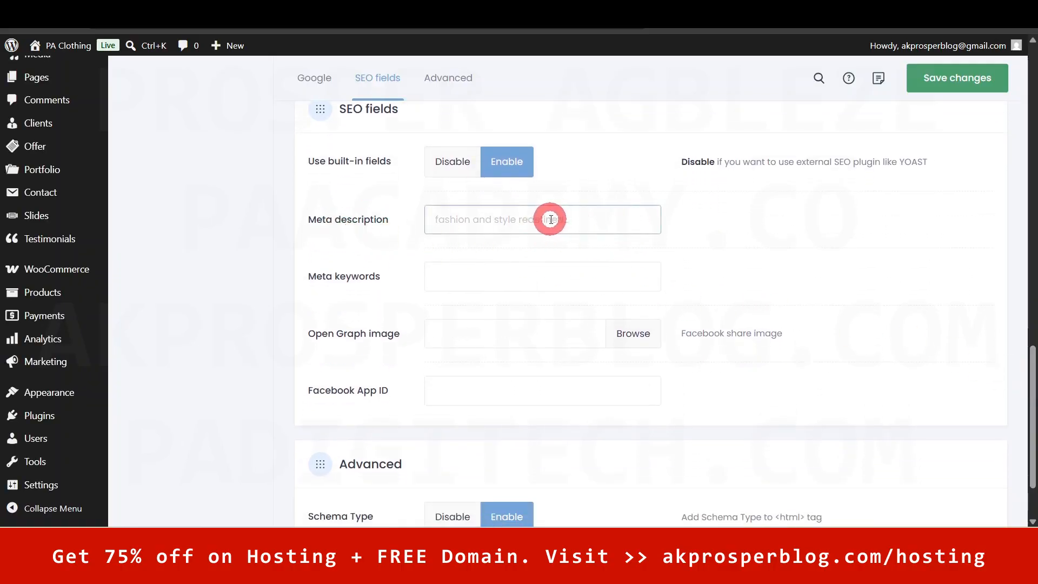
pyautogui.click(573, 386)
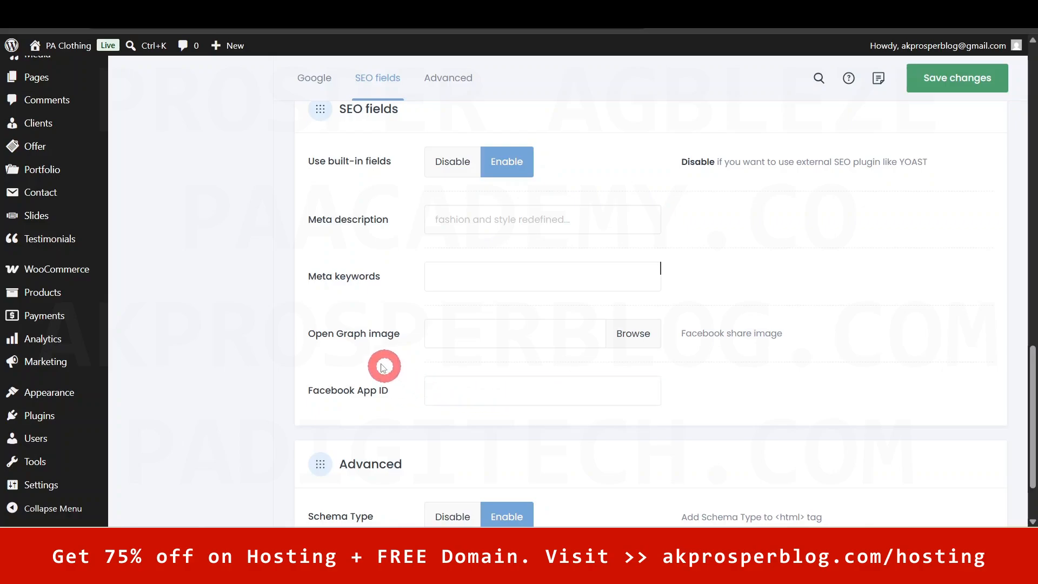
pyautogui.moveTo(1032, 370); pyautogui.dragTo(1030, 91)
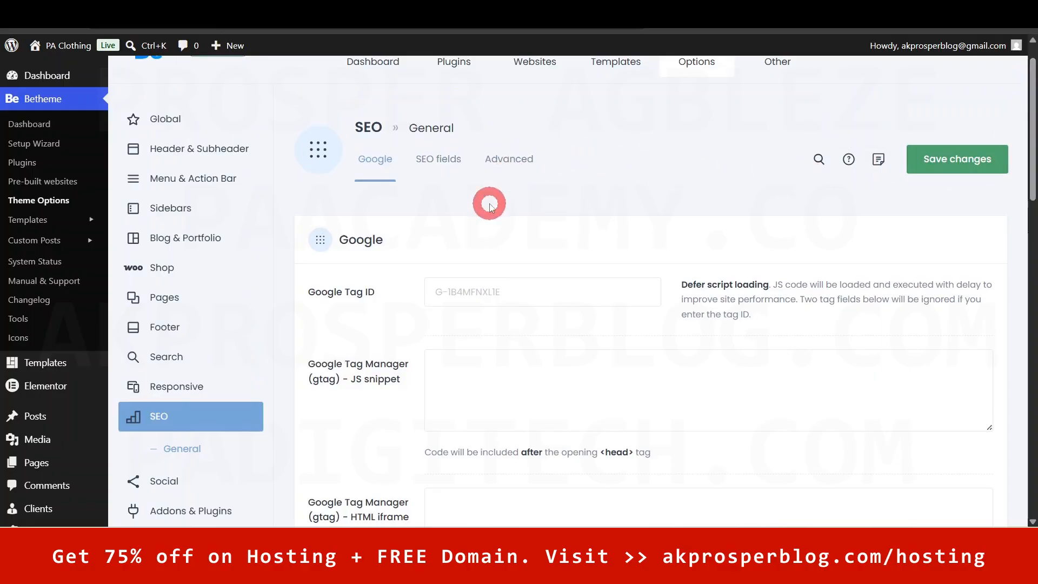
pyautogui.scroll(1, 209, 270)
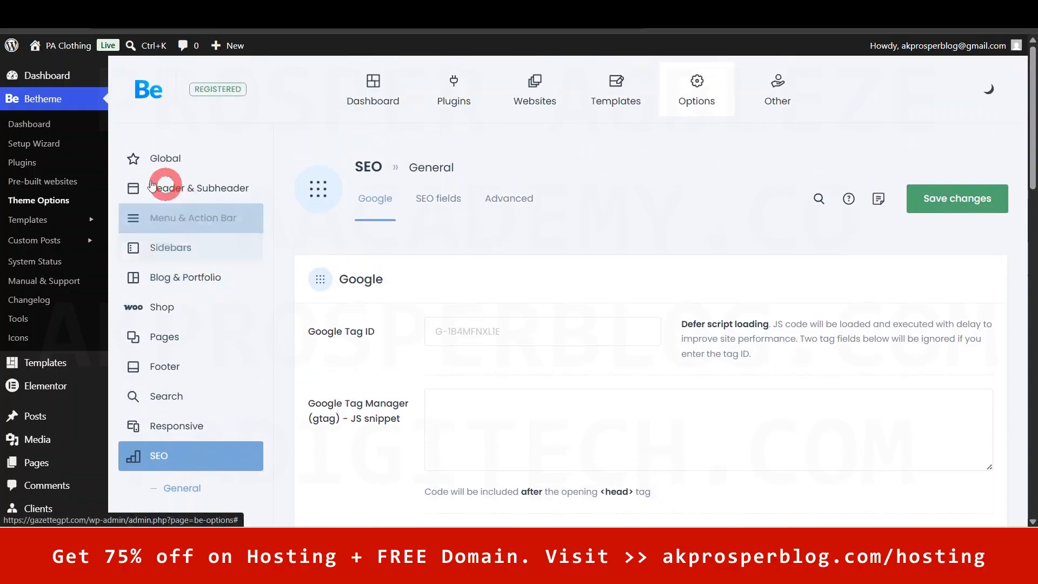
# - Go to the Betheme Templates list from the admin sidebar
pyautogui.moveTo(27, 222)
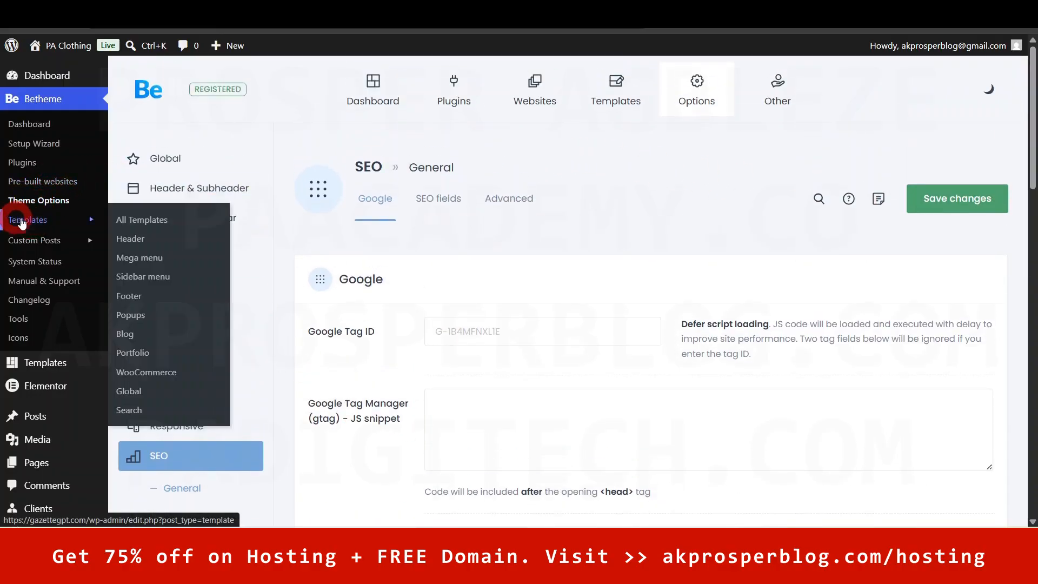
pyautogui.click(39, 220)
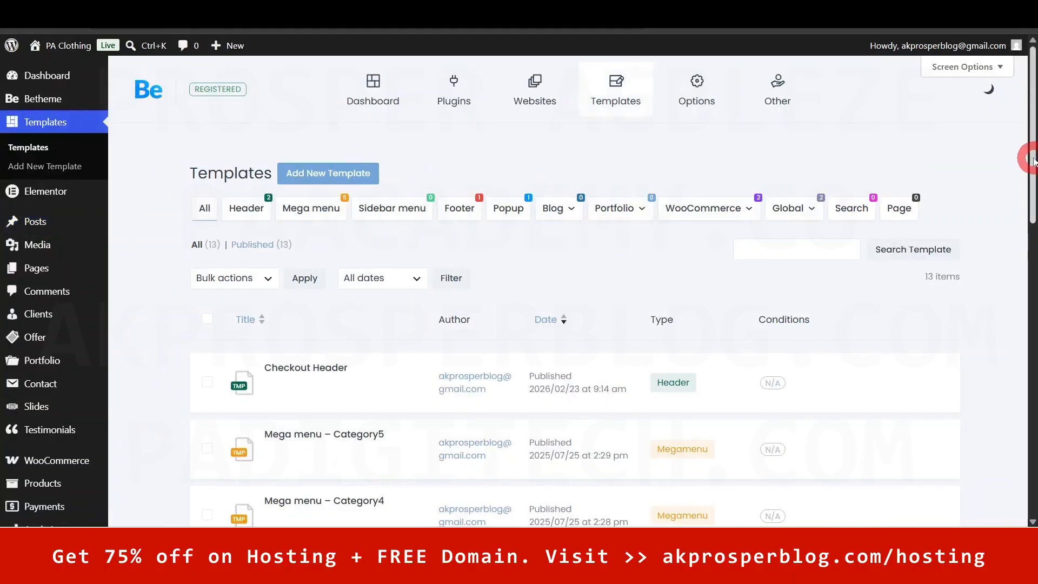
pyautogui.moveTo(1032, 146); pyautogui.dragTo(1025, 174)
pyautogui.click(452, 291)
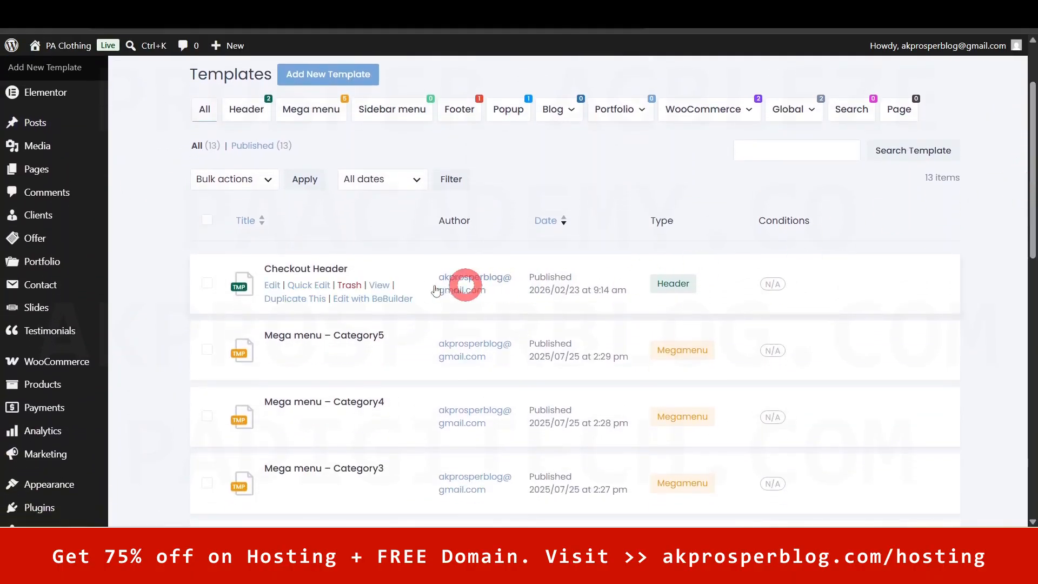
pyautogui.moveTo(1034, 189); pyautogui.dragTo(1035, 171)
# - Show templates of every type and scroll through the 13 Header, Megamenu, Footer and other templates
pyautogui.click(206, 168)
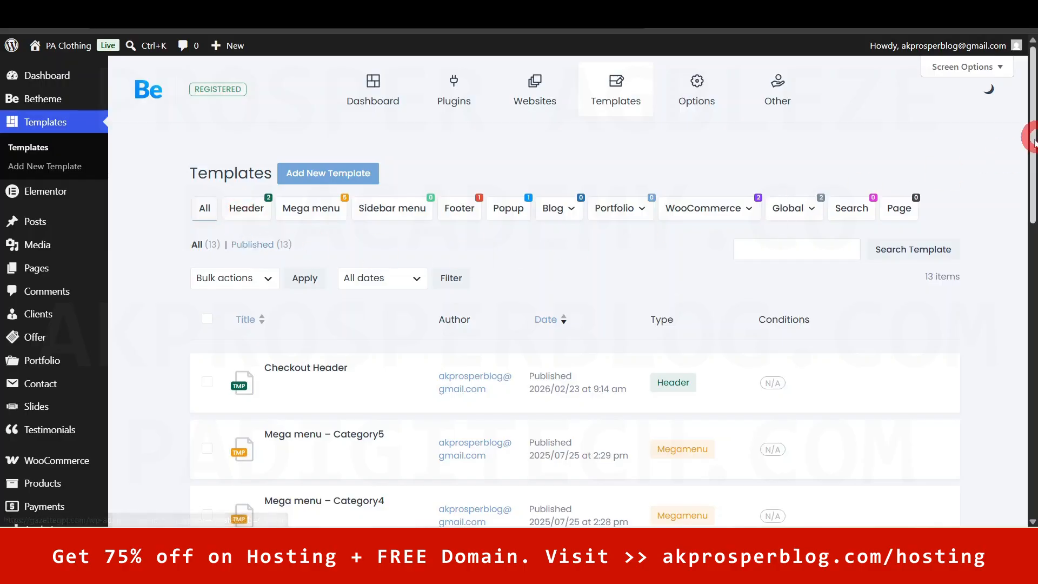
pyautogui.click(327, 214)
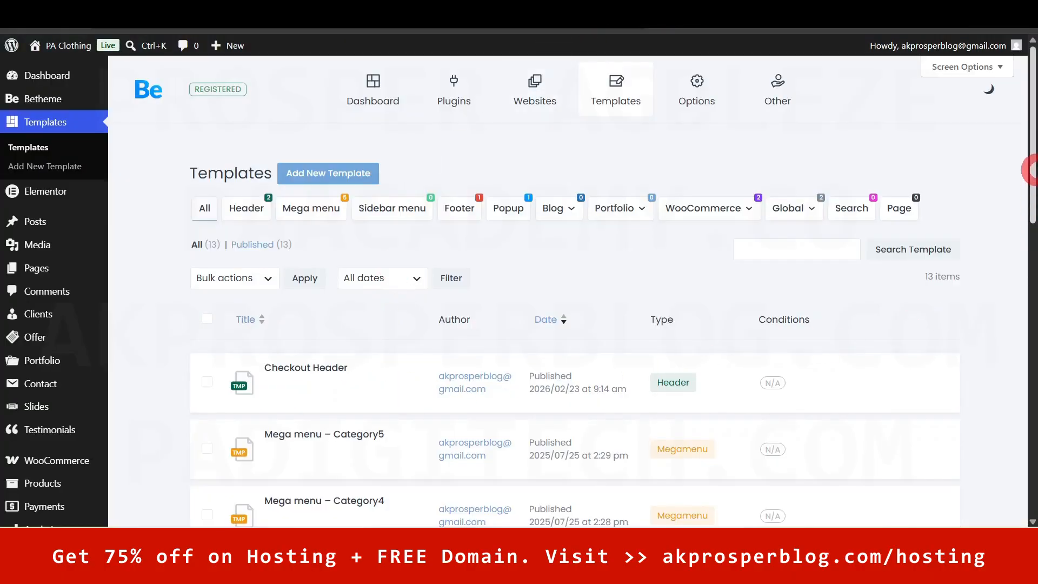
pyautogui.moveTo(1032, 125); pyautogui.dragTo(1024, 184)
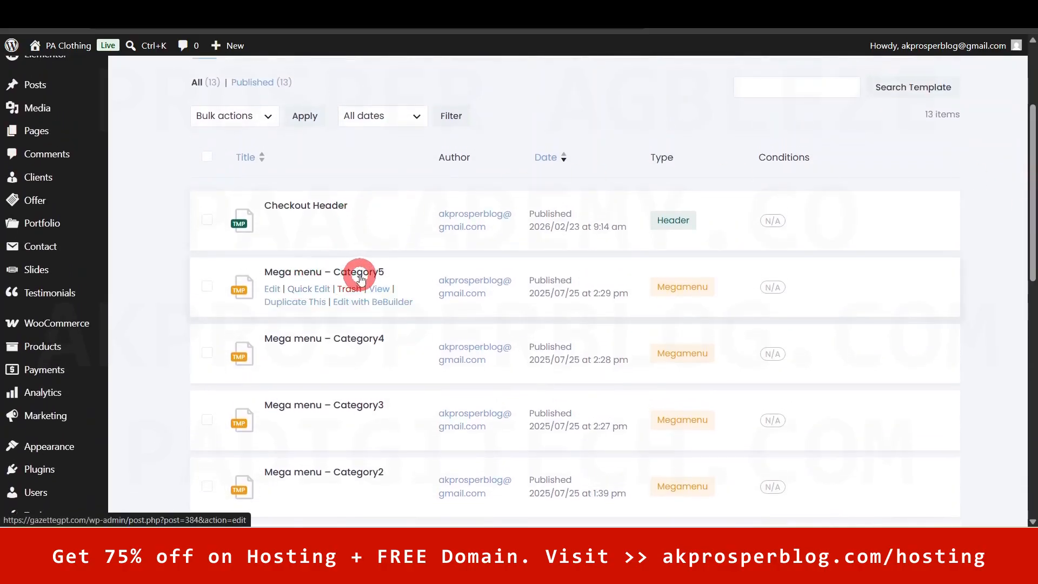
pyautogui.moveTo(352, 359)
pyautogui.scroll(-4, 360, 451)
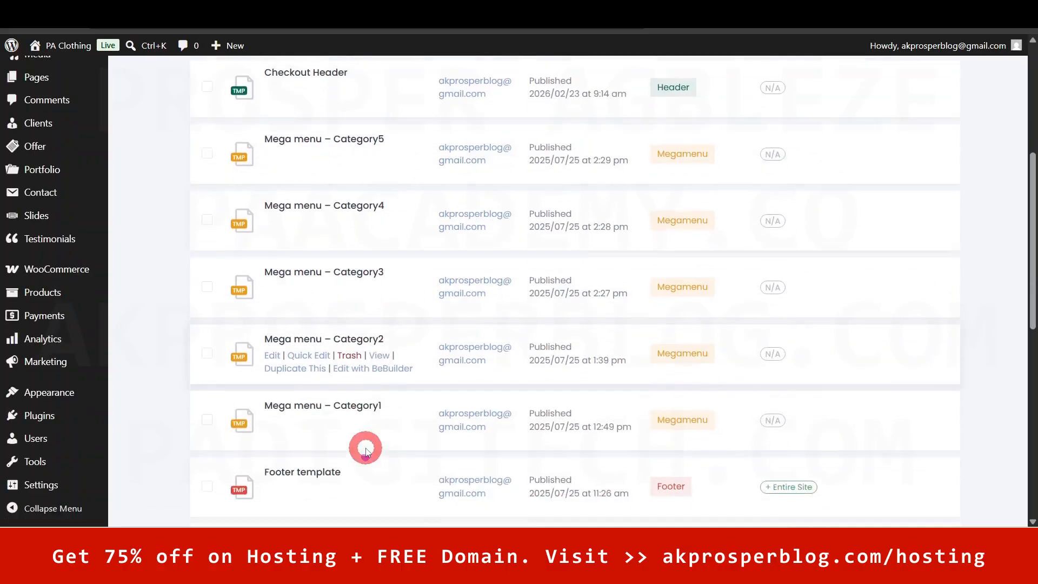
pyautogui.moveTo(343, 422)
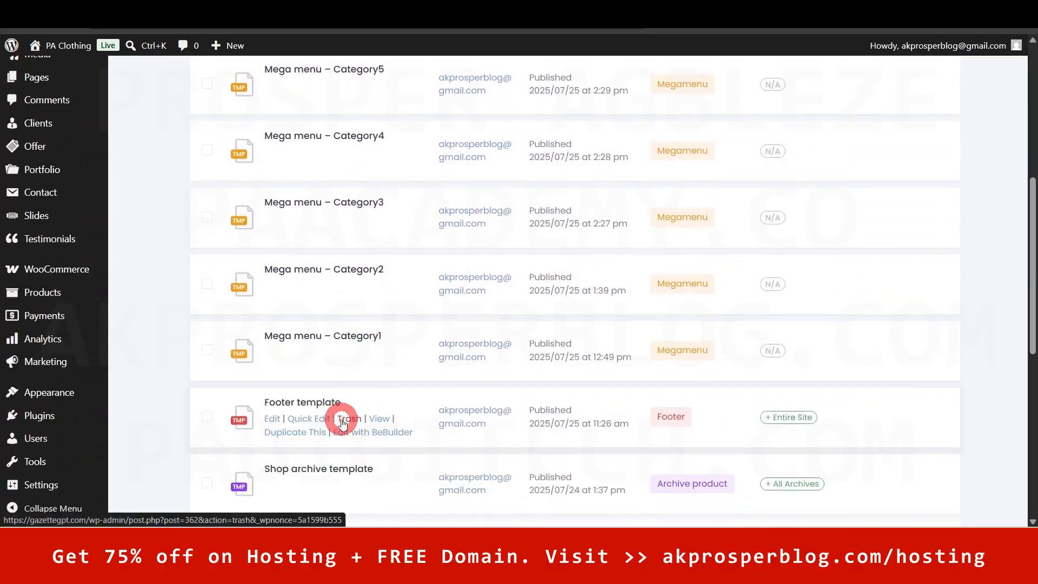
pyautogui.scroll(-6, 342, 422)
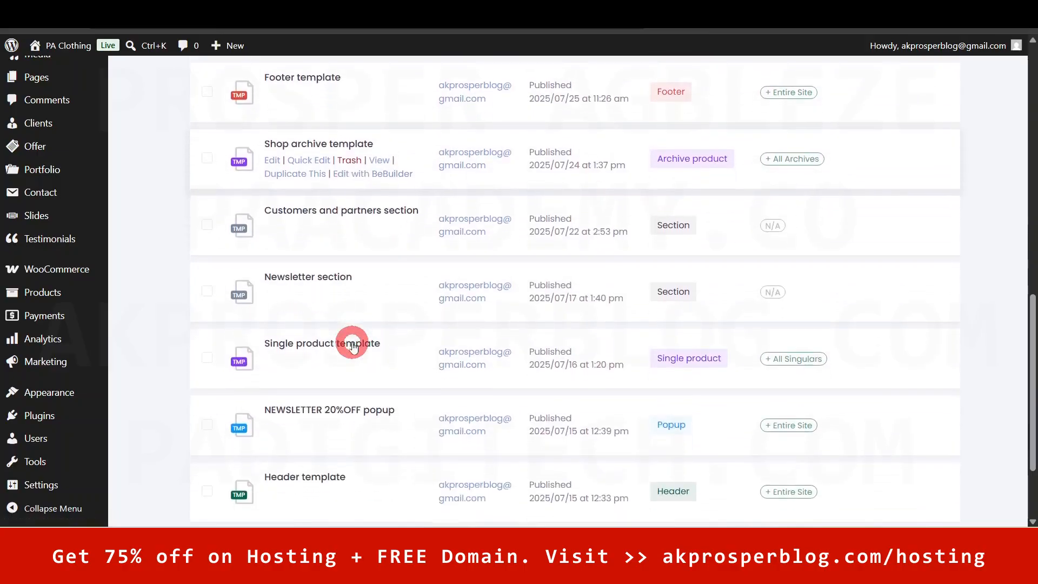
pyautogui.moveTo(346, 308)
pyautogui.click(284, 293)
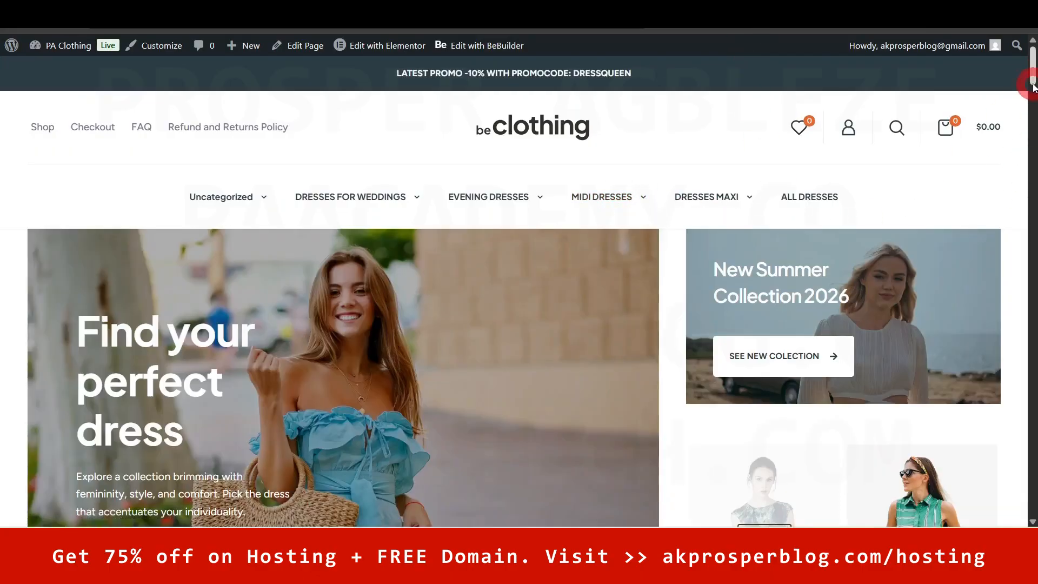
pyautogui.moveTo(1031, 71)
pyautogui.mouseDown()
pyautogui.moveTo(1033, 98)
pyautogui.moveTo(1032, 58)
pyautogui.mouseUp()
pyautogui.click(142, 126)
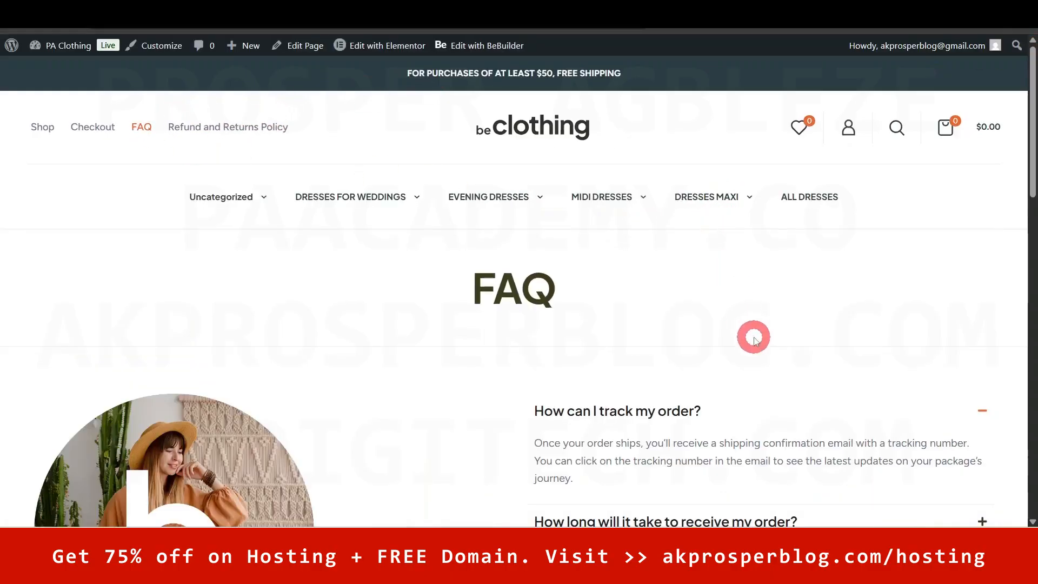
pyautogui.moveTo(1033, 125); pyautogui.dragTo(1032, 198)
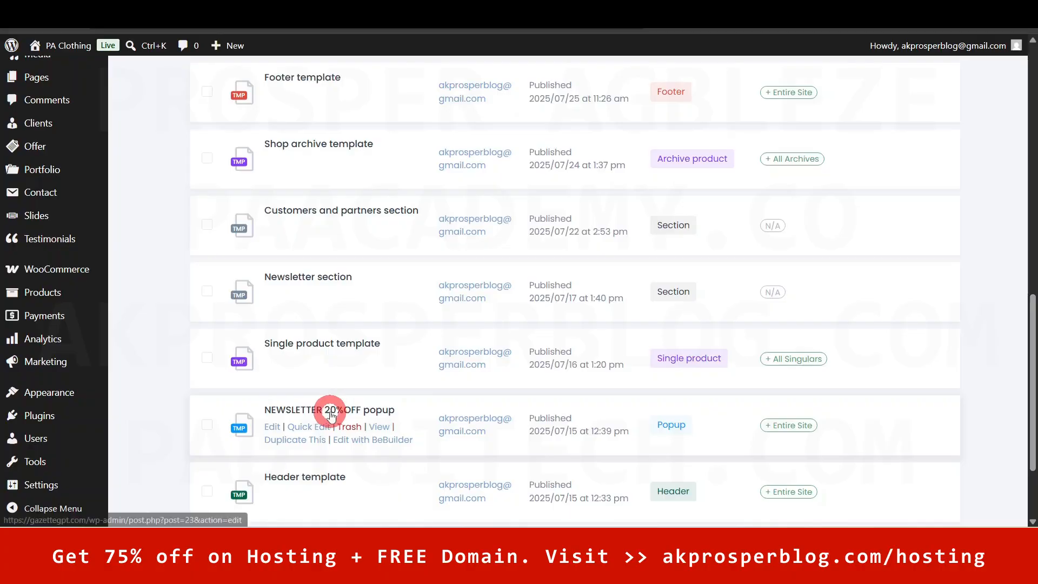
pyautogui.moveTo(1033, 338); pyautogui.dragTo(1030, 268)
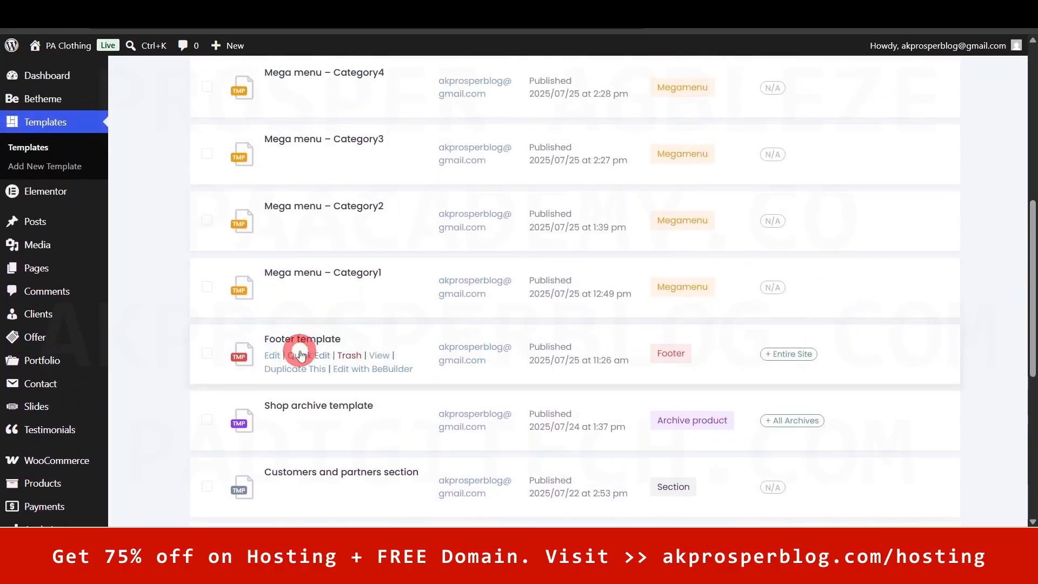
pyautogui.click(378, 355)
pyautogui.rightClick(379, 355)
pyautogui.click(461, 141)
pyautogui.click(400, 7)
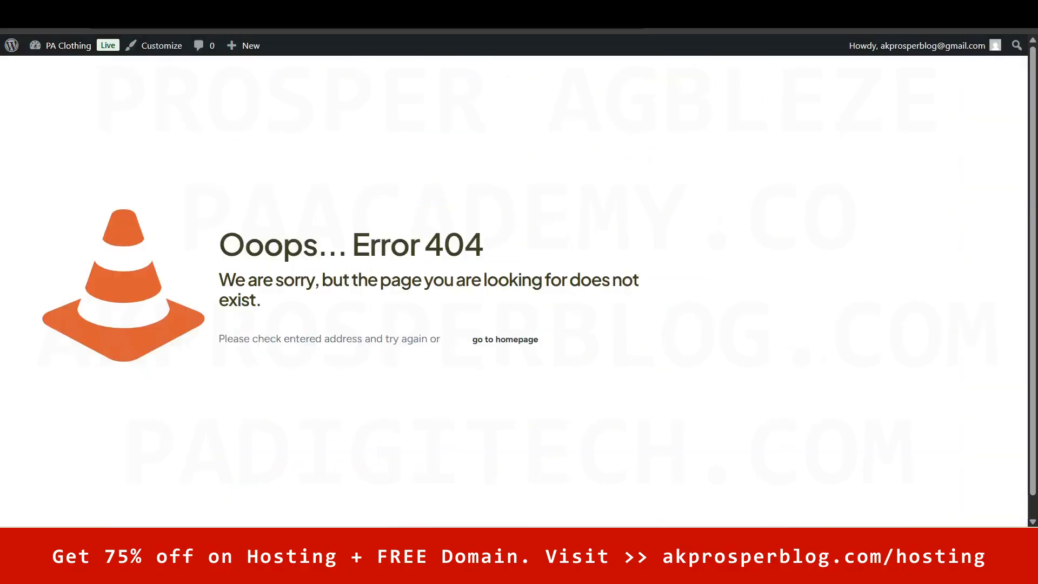
pyautogui.click(399, 8)
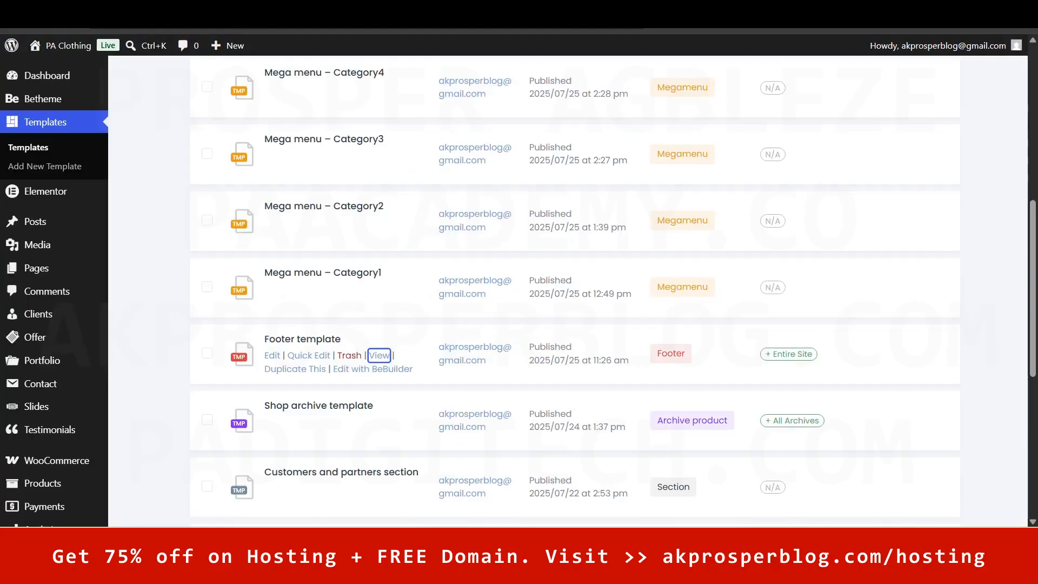
pyautogui.click(271, 7)
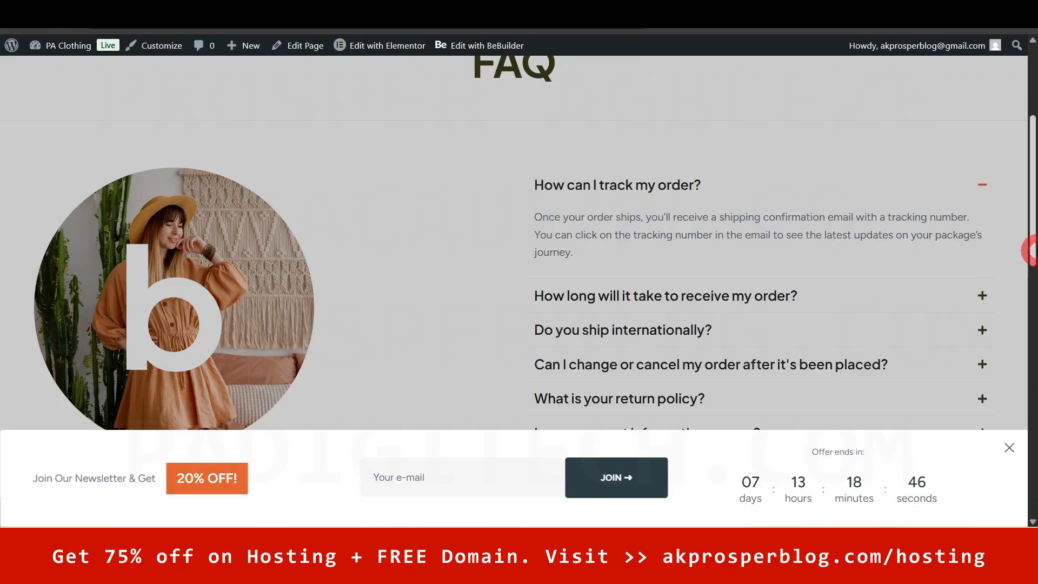
pyautogui.moveTo(1032, 202); pyautogui.dragTo(1032, 485)
pyautogui.click(1009, 448)
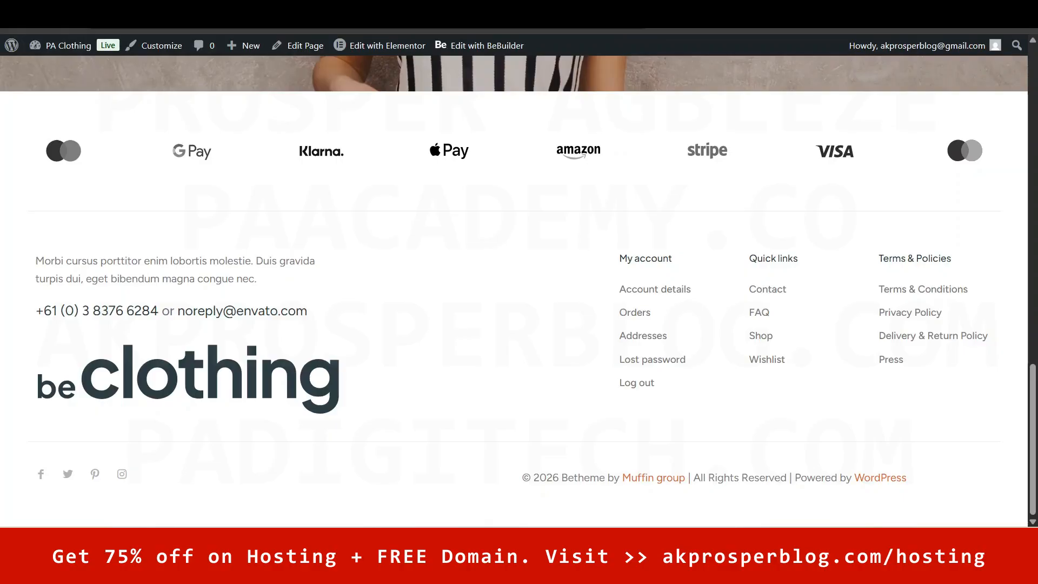
pyautogui.hotkey('ctrl', 'shift', 'Tab')
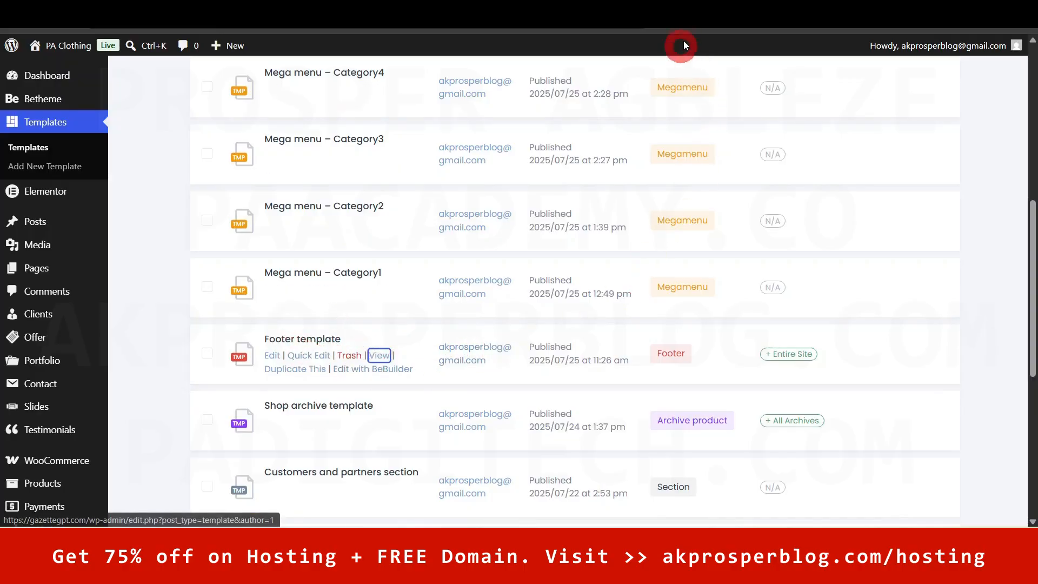
pyautogui.hotkey('ctrl', 'Tab')
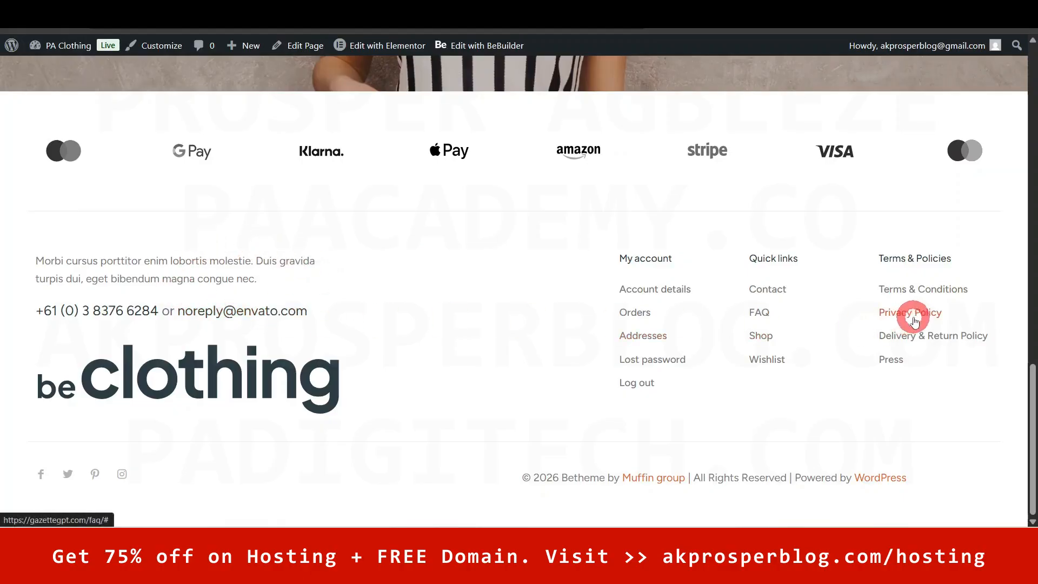
pyautogui.hotkey('ctrl', 'w')
pyautogui.click(658, 283)
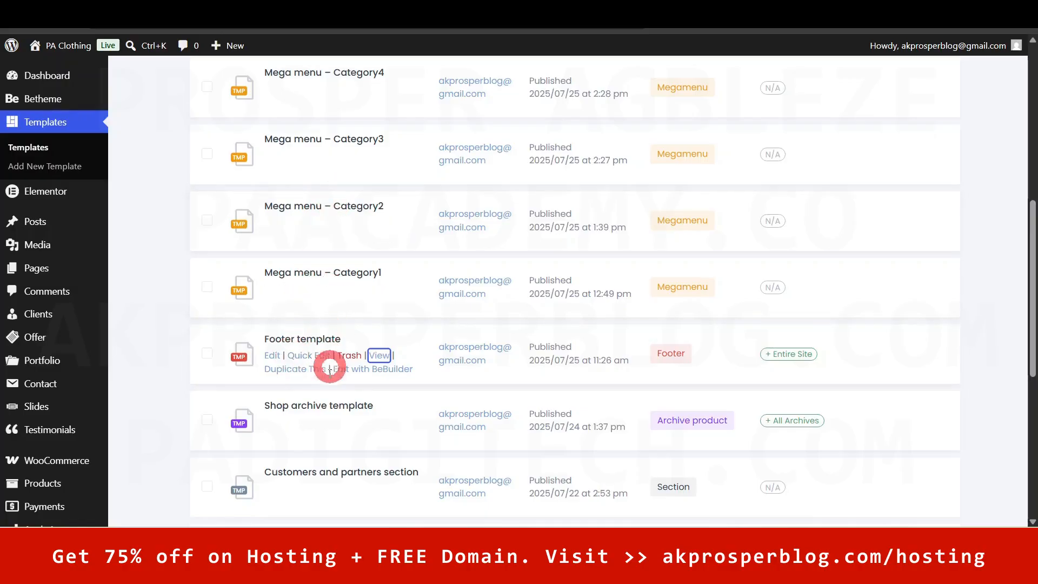
# - Duplicate the Footer template as a new draft
pyautogui.click(300, 372)
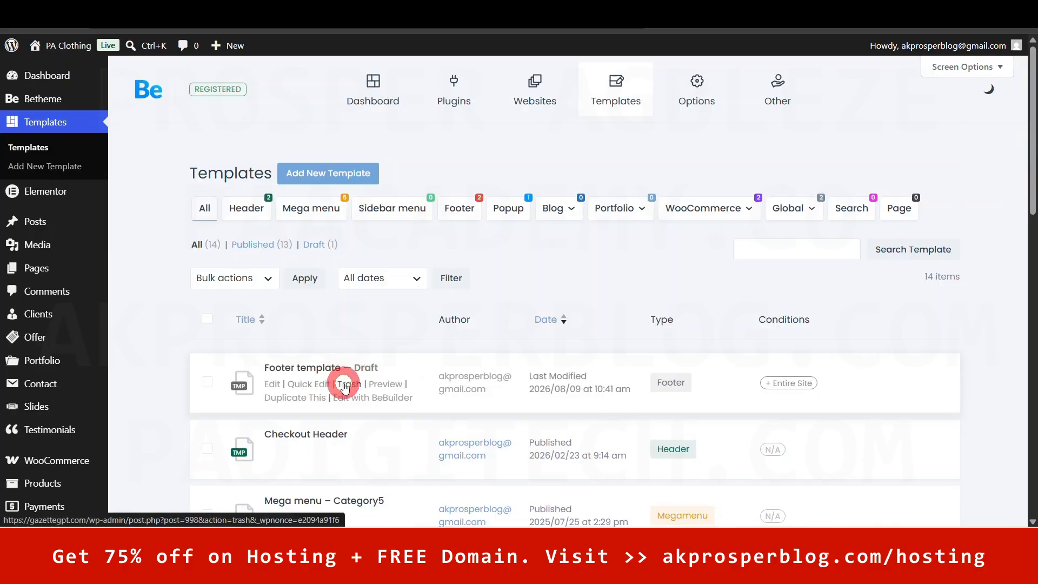
pyautogui.moveTo(1032, 151); pyautogui.dragTo(1033, 346)
pyautogui.scroll(-1, 1031, 348)
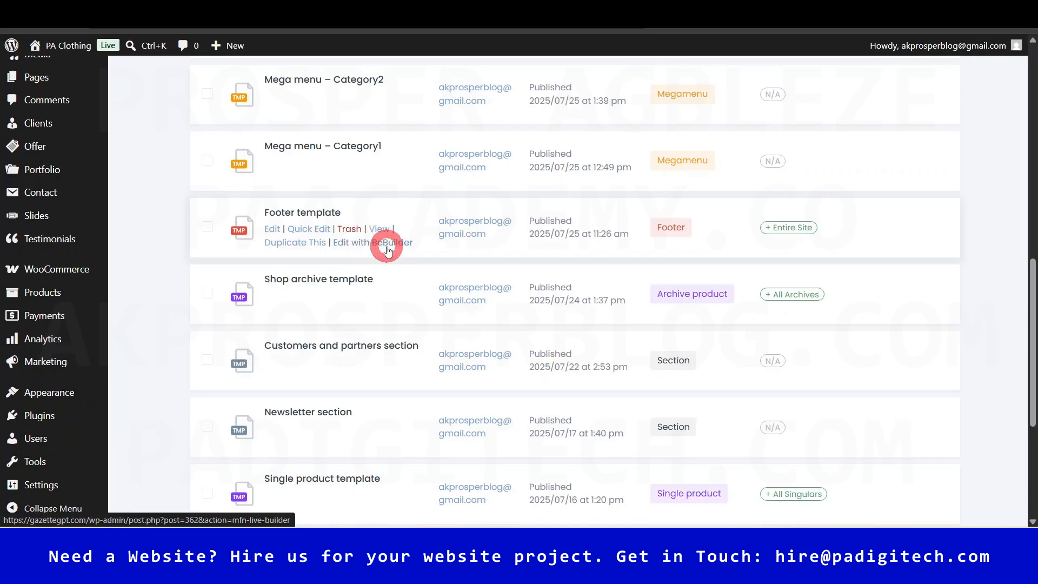
# - Open the original Footer template in BeBuilder in a new tab and switch to it
pyautogui.rightClick(375, 244)
pyautogui.click(411, 258)
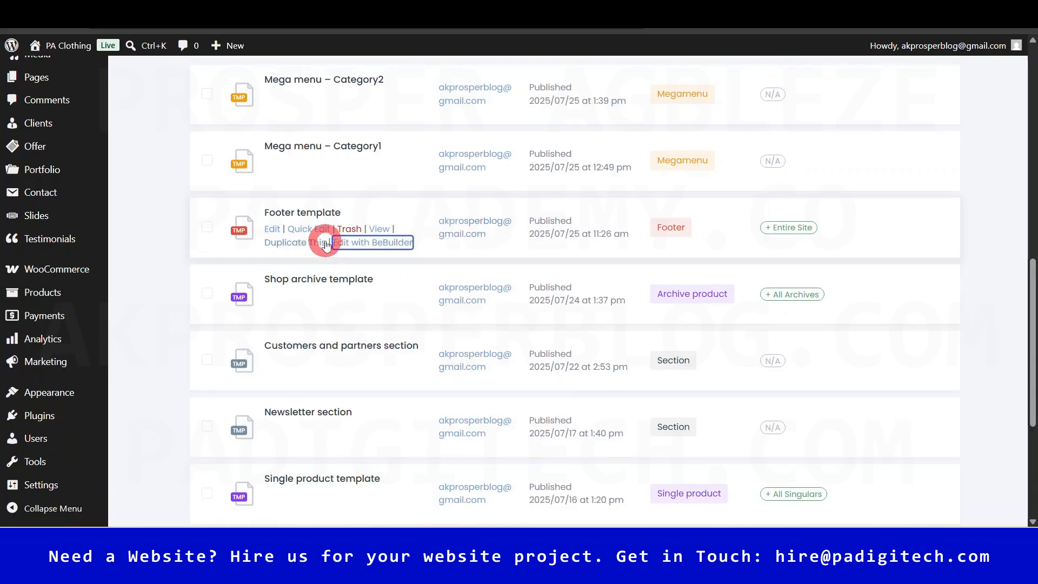
pyautogui.hotkey('ctrl', 'Tab')
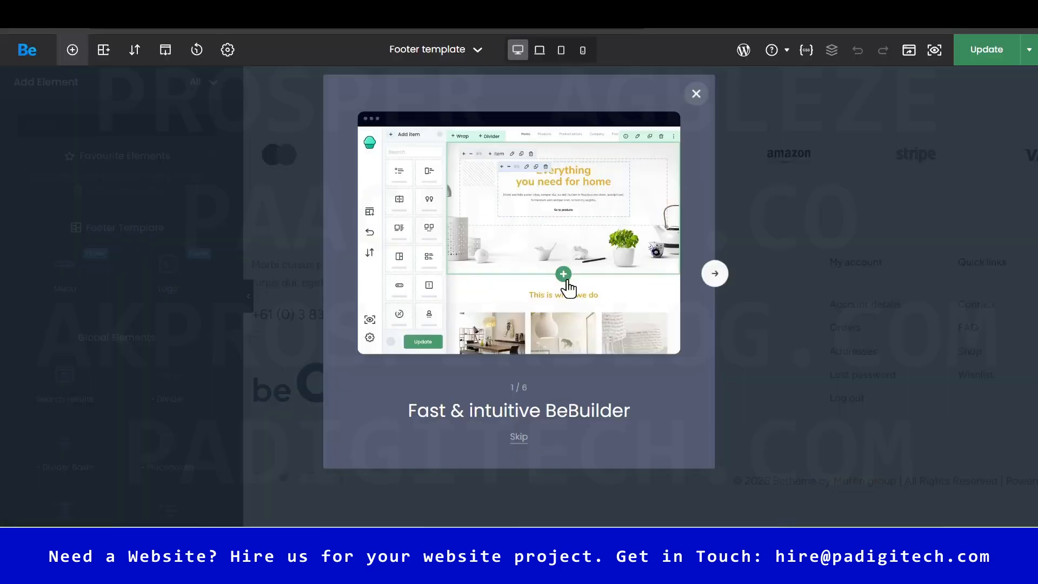
# - Close the BeBuilder intro slideshow and scroll through the footer layout
pyautogui.click(510, 366)
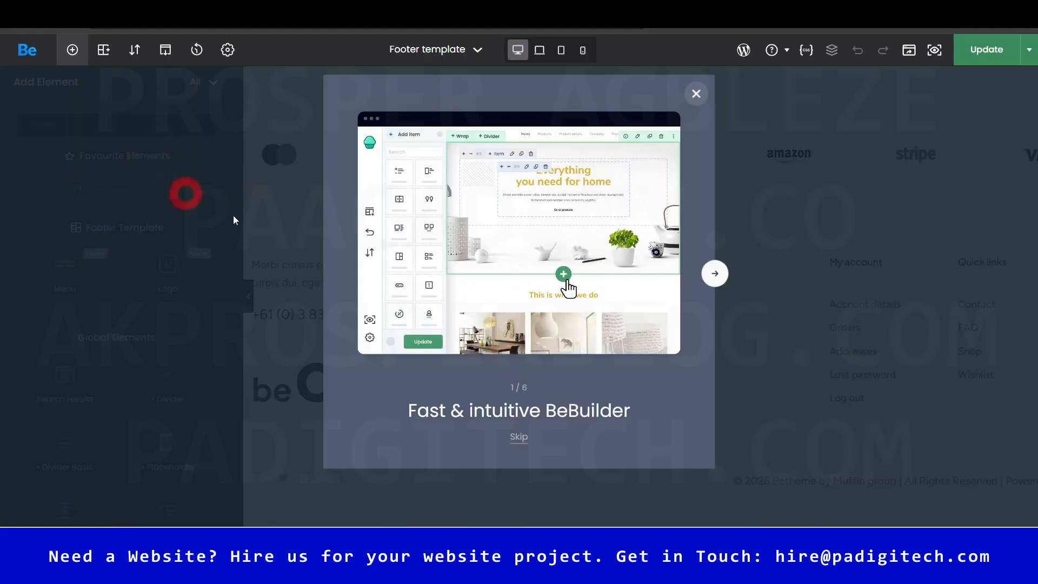
pyautogui.click(713, 272)
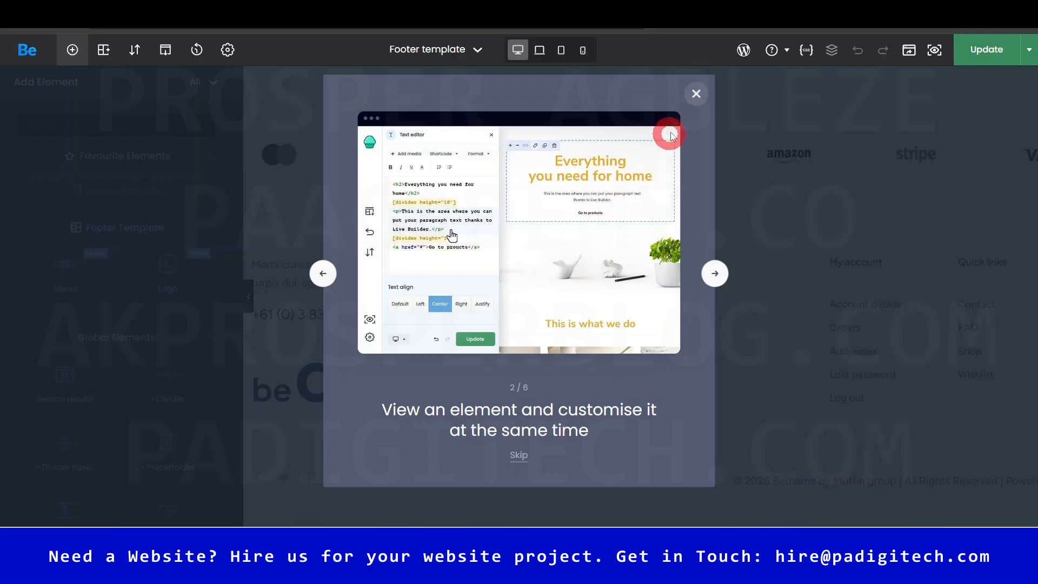
pyautogui.click(696, 94)
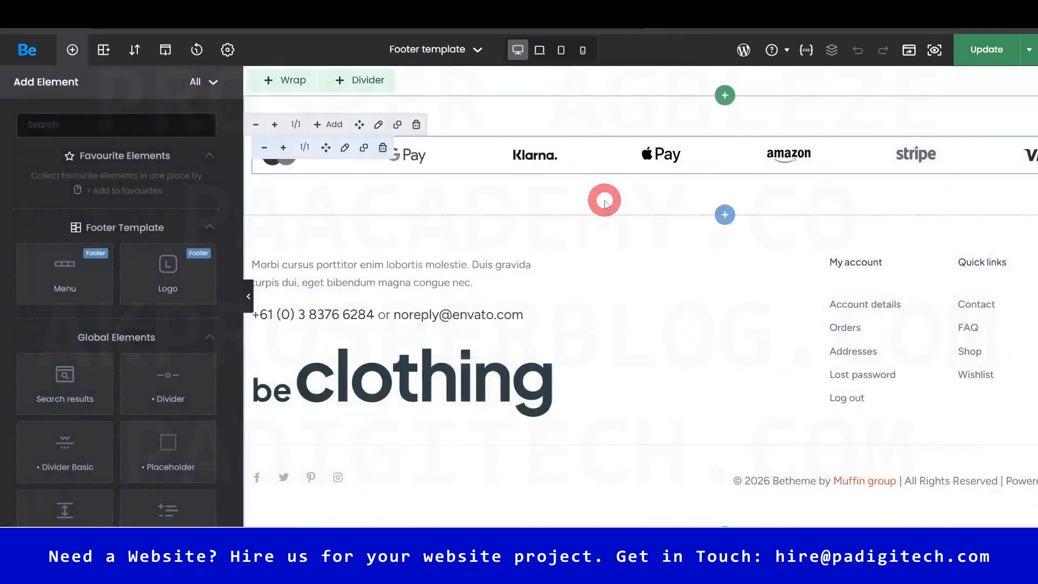
pyautogui.scroll(-1, 903, 383)
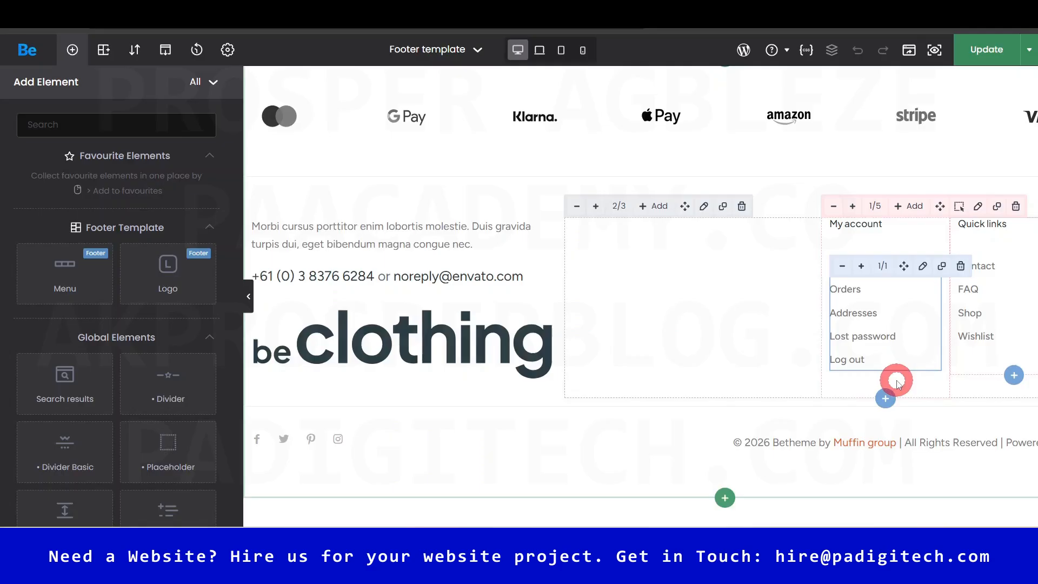
pyautogui.scroll(1, 900, 381)
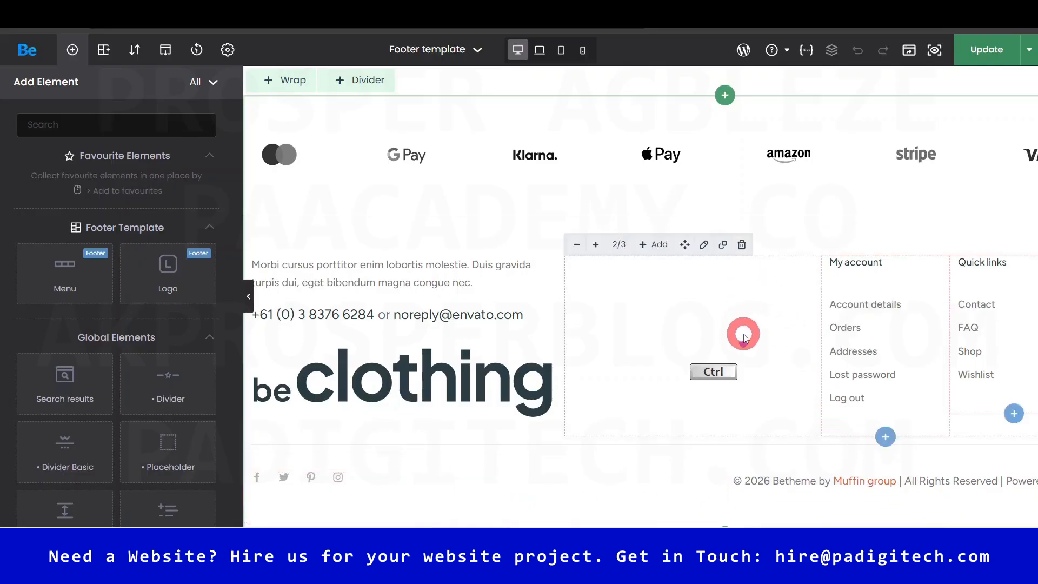
pyautogui.keyDown('ctrl'); pyautogui.scroll(-1, 743, 332); pyautogui.keyUp('ctrl')
pyautogui.keyDown('ctrl'); pyautogui.scroll(-1, 744, 336); pyautogui.keyUp('ctrl')
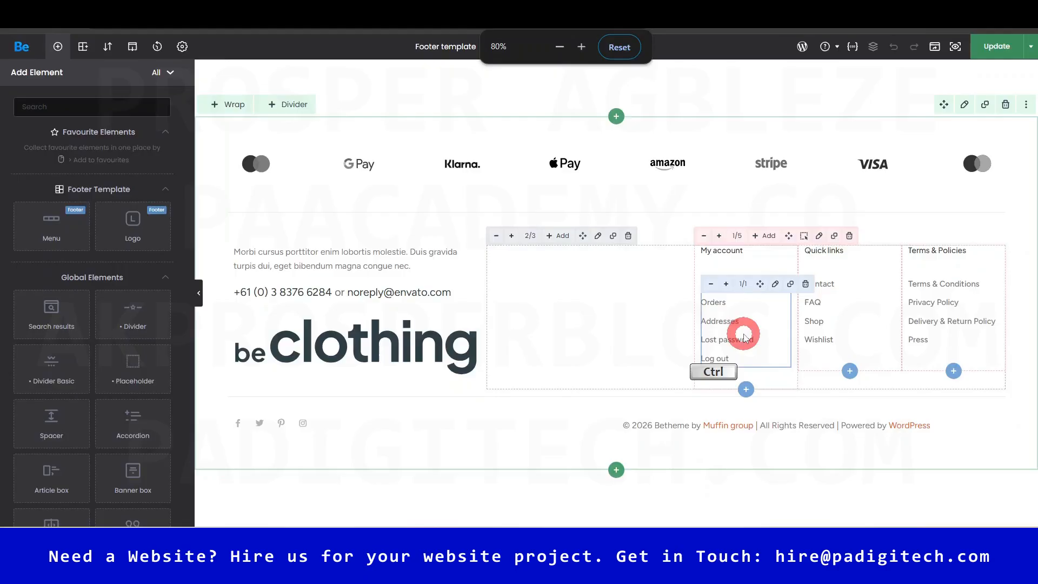
pyautogui.keyDown('ctrl'); pyautogui.scroll(-1, 745, 338); pyautogui.keyUp('ctrl')
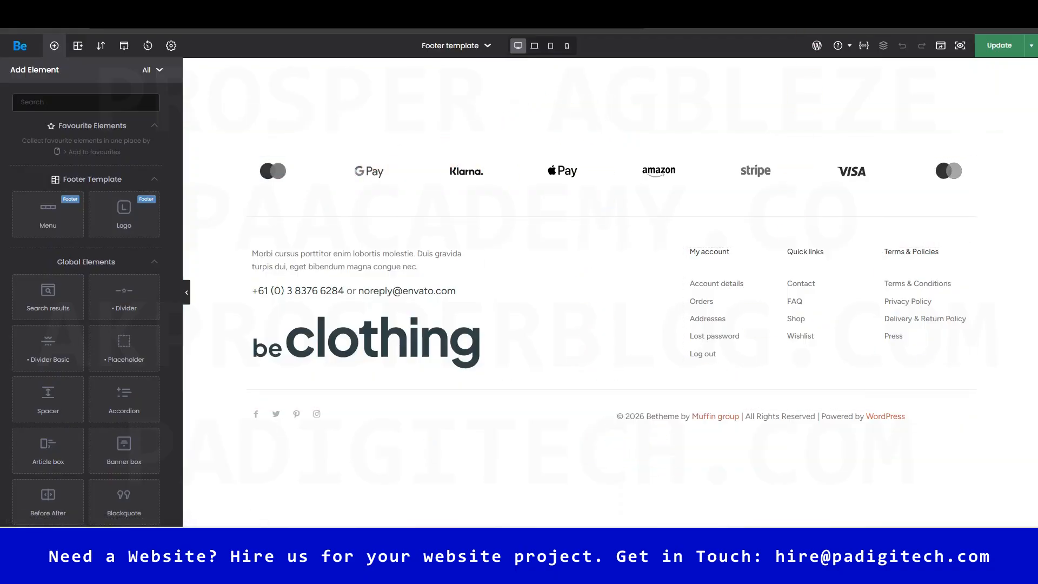
# - Compare with the live site footer, then edit the Payment Methods logo strip
pyautogui.click(586, 10)
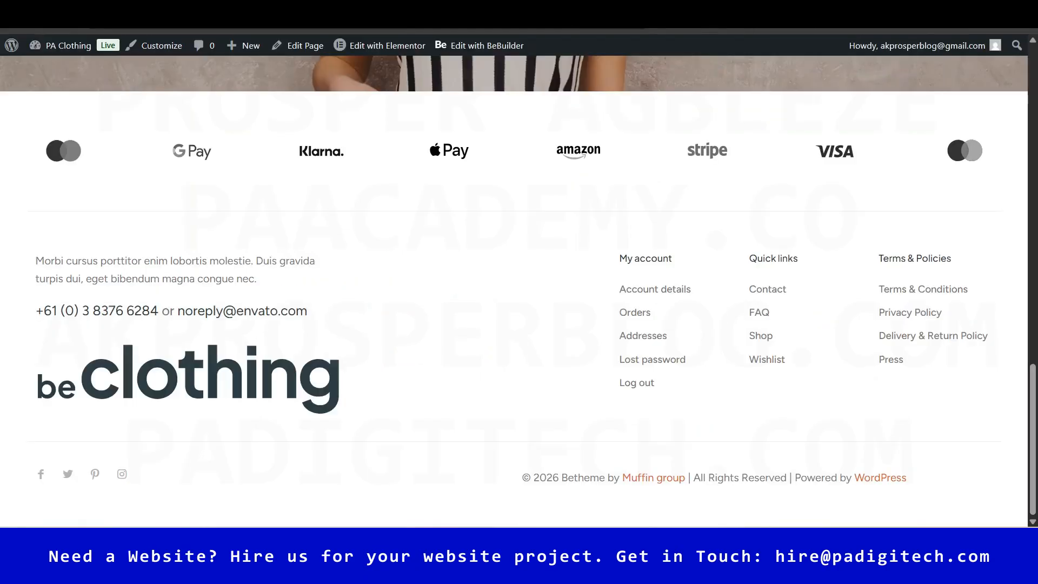
pyautogui.moveTo(1033, 386); pyautogui.dragTo(346, 194)
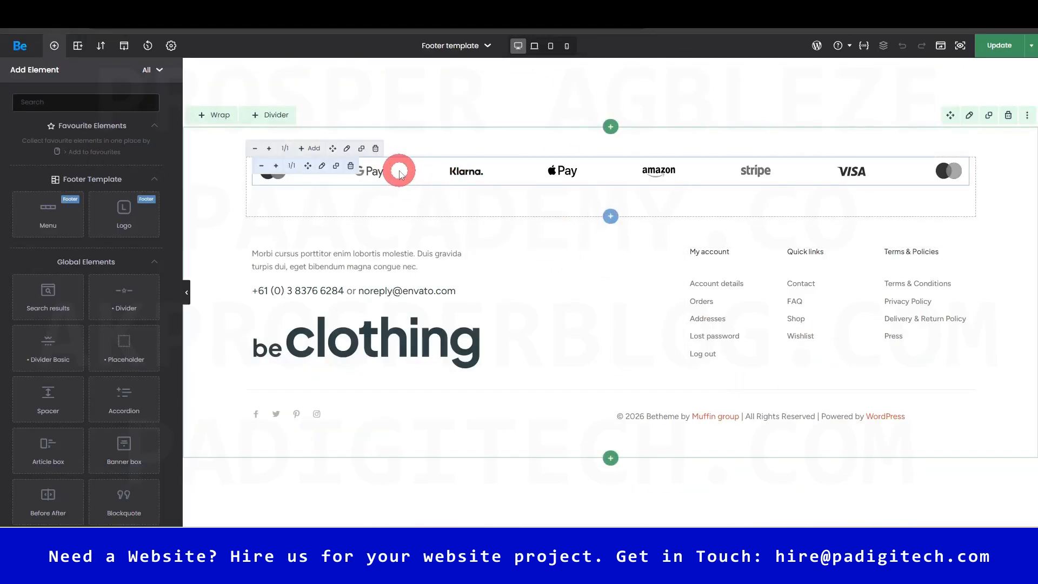
pyautogui.click(321, 167)
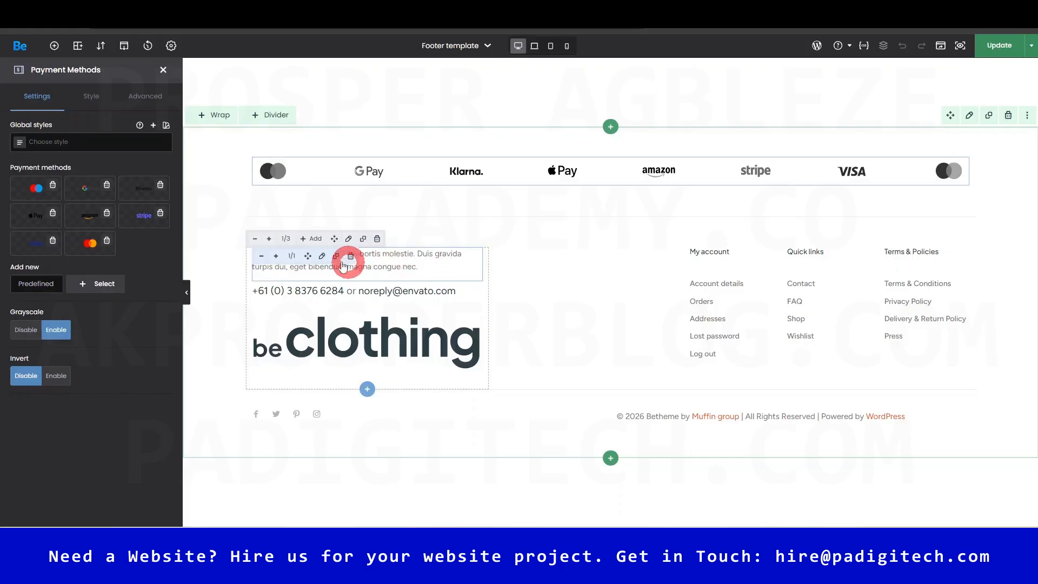
# - Open the footer Column Text element and select its paragraph and contact line
pyautogui.click(322, 258)
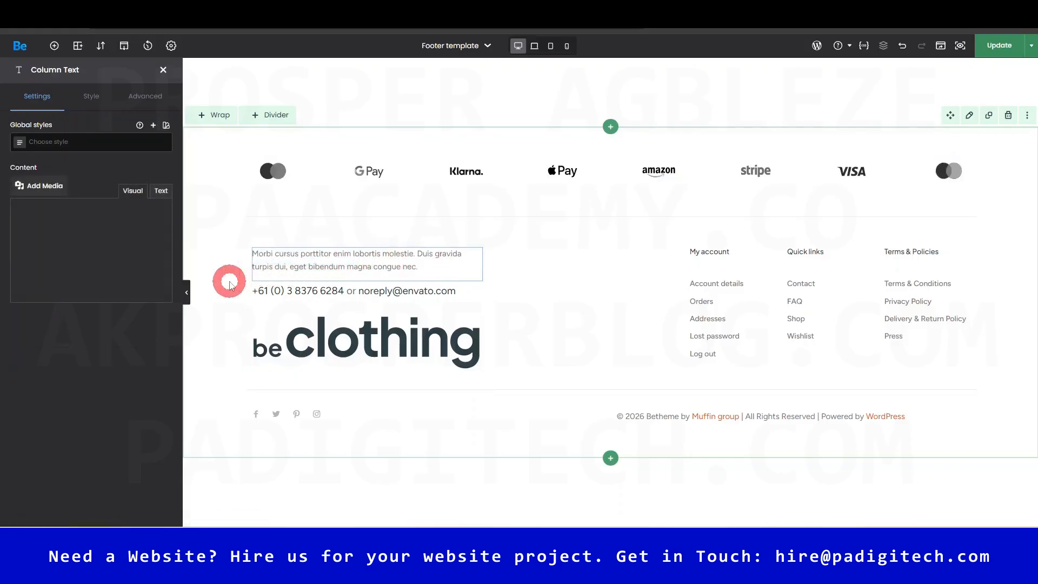
pyautogui.click(42, 379)
pyautogui.click(56, 279)
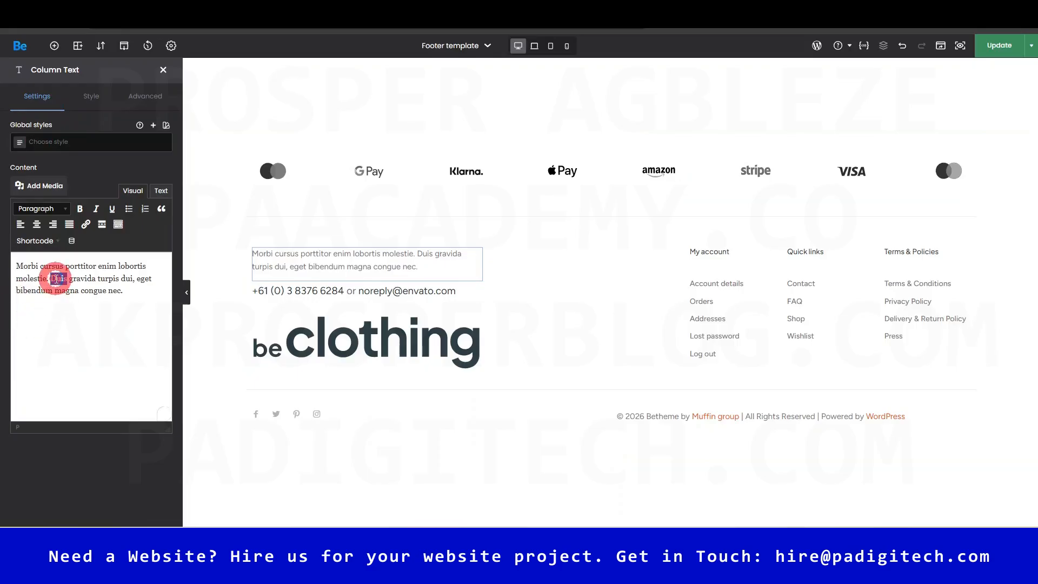
pyautogui.tripleClick(55, 278)
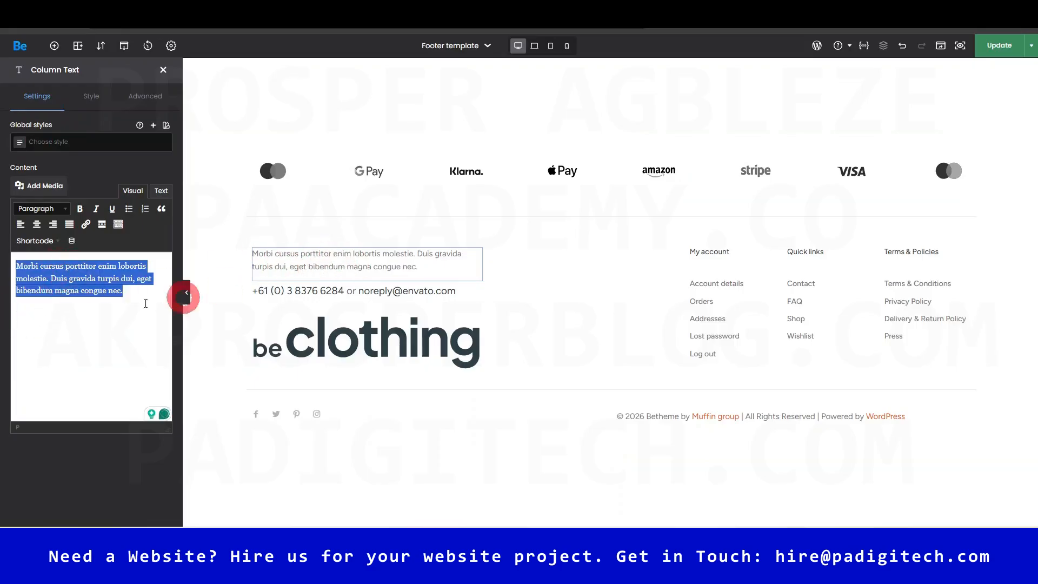
pyautogui.click(377, 292)
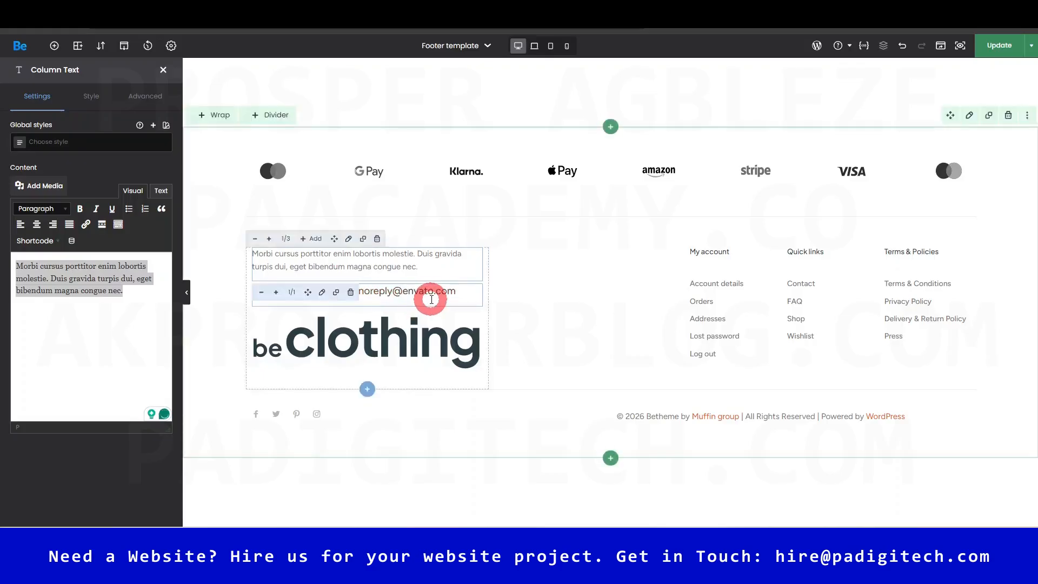
# - Open the beclothing Logo settings, browse the Media Library without choosing, and dismiss the licence popup
pyautogui.click(384, 345)
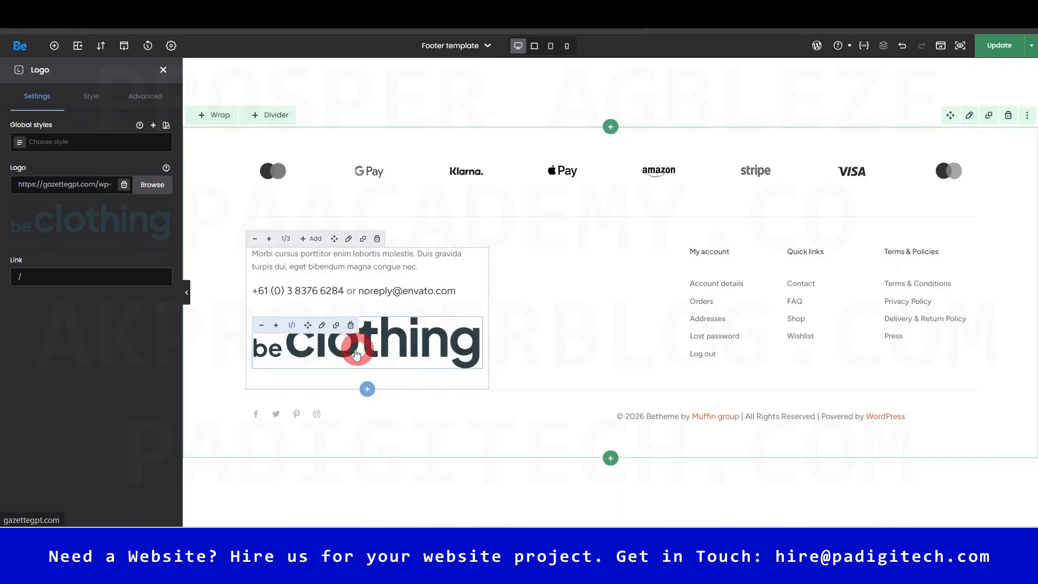
pyautogui.click(55, 168)
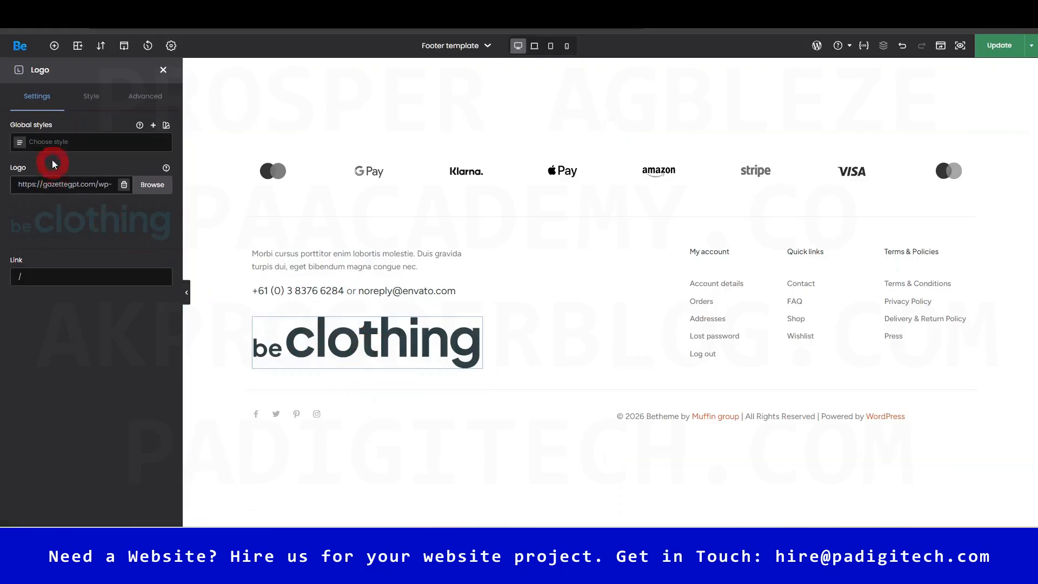
pyautogui.click(145, 185)
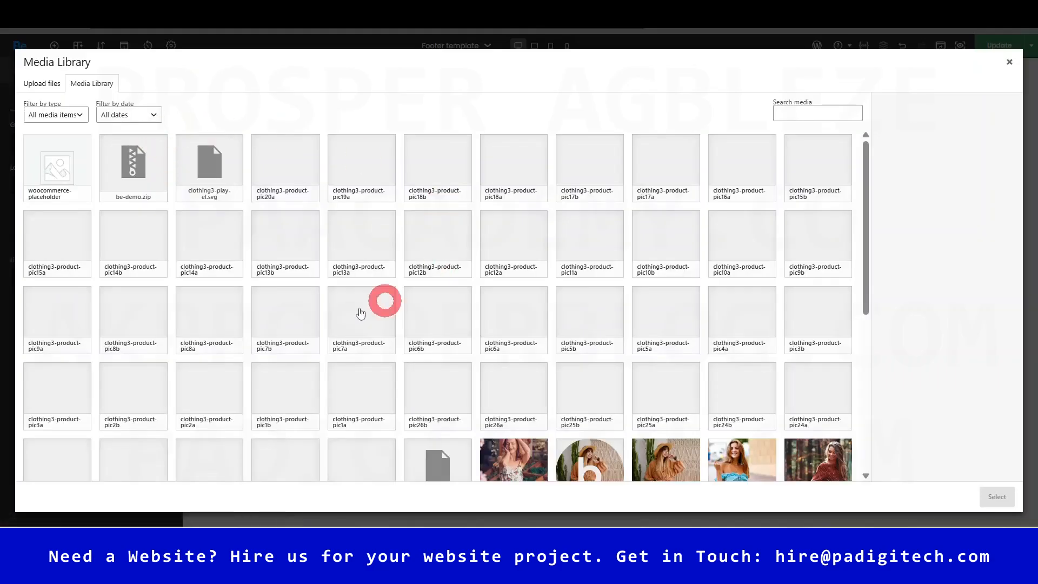
pyautogui.click(1008, 62)
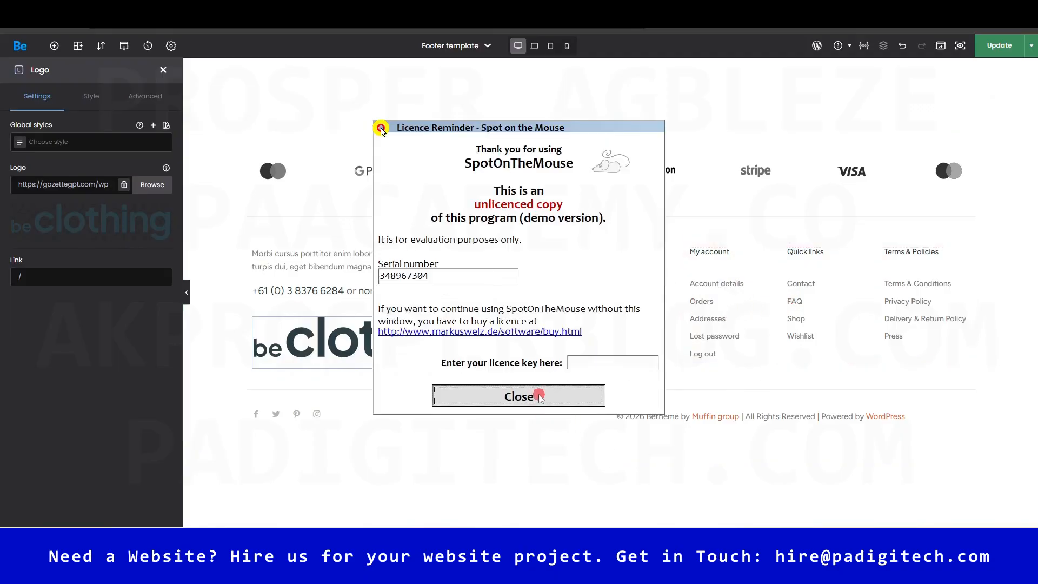
pyautogui.click(539, 396)
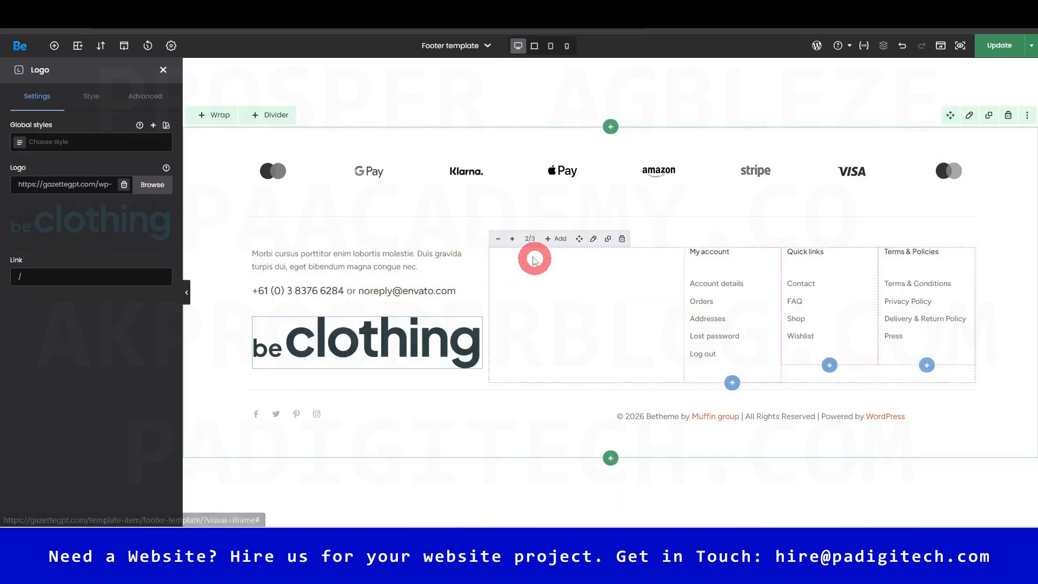
# - In the footer links Wrap's Advanced Background, try yellow #FFEB3B, then clear the colour
pyautogui.click(594, 240)
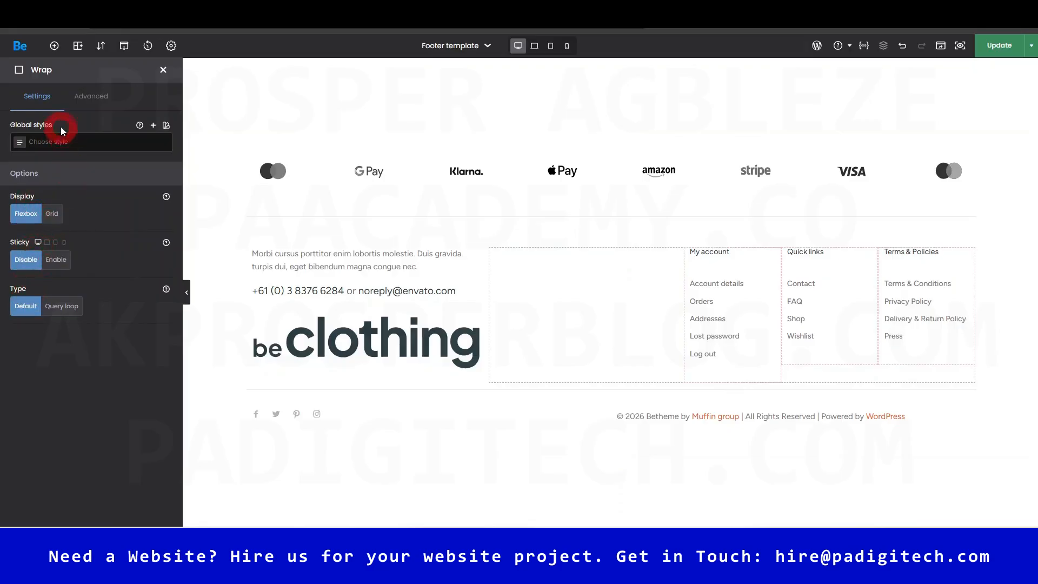
pyautogui.click(95, 98)
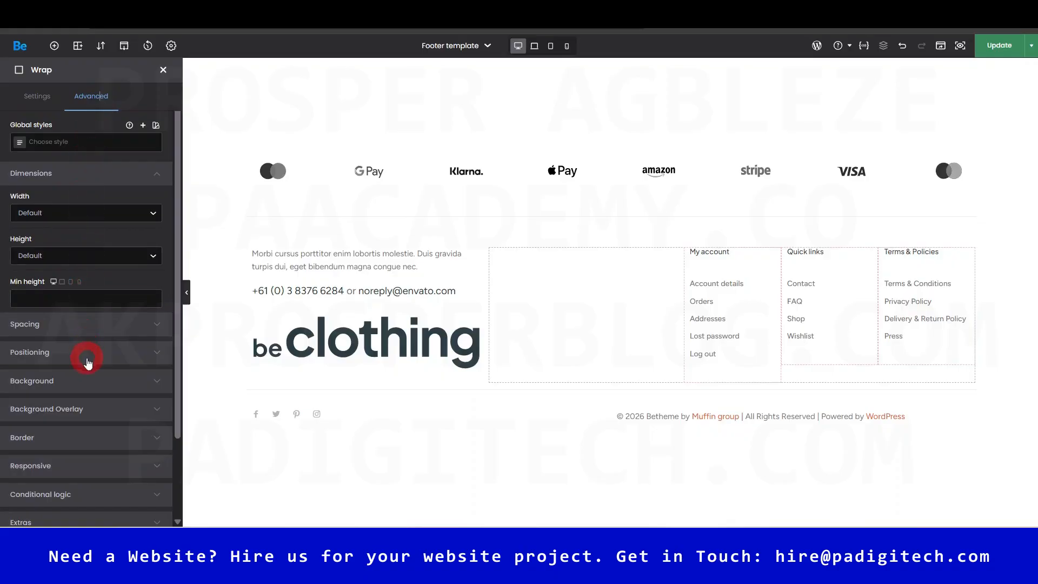
pyautogui.scroll(-2, 87, 367)
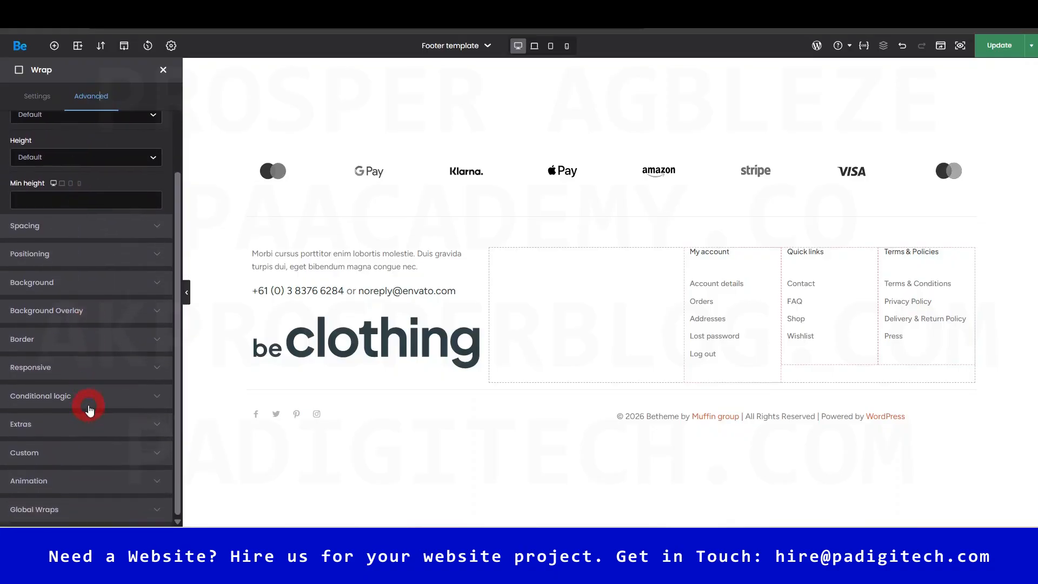
pyautogui.scroll(2, 88, 406)
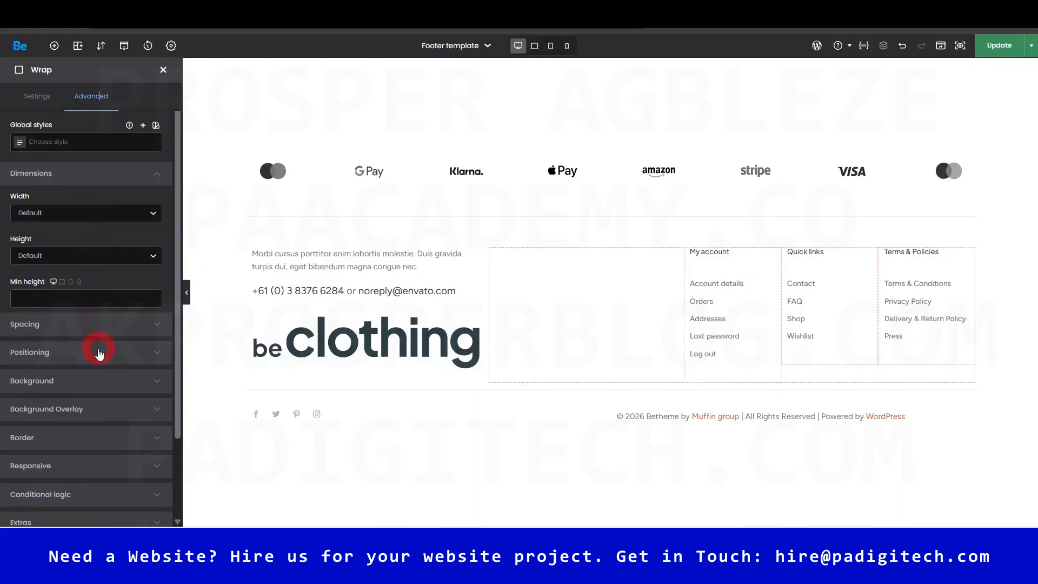
pyautogui.click(156, 382)
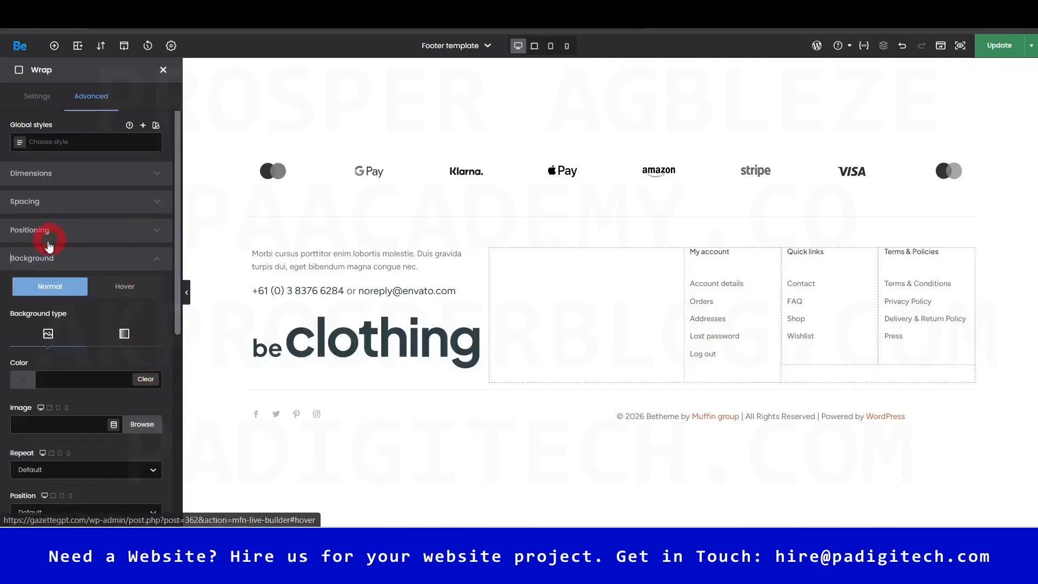
pyautogui.click(65, 383)
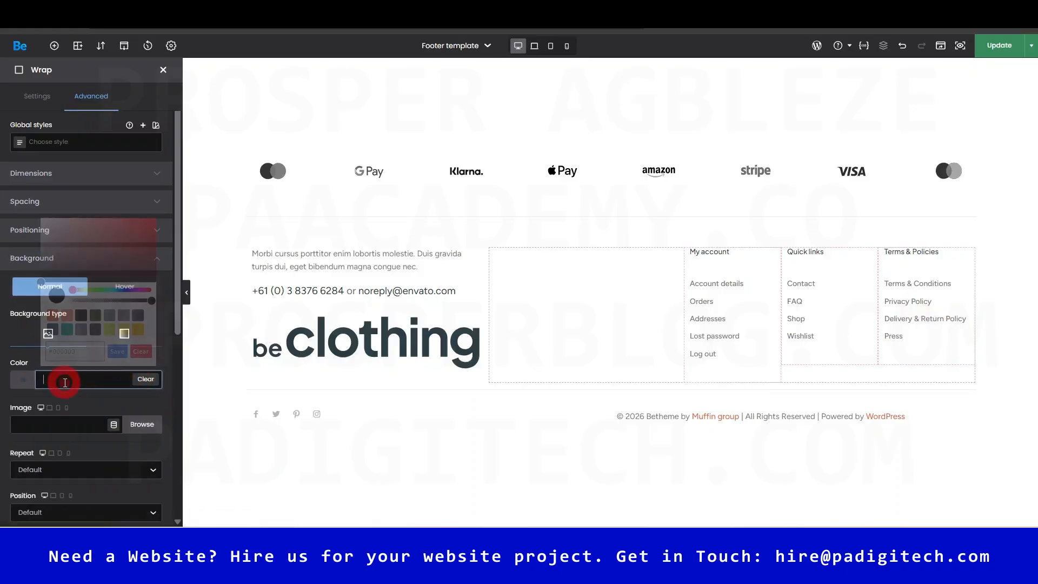
pyautogui.click(130, 330)
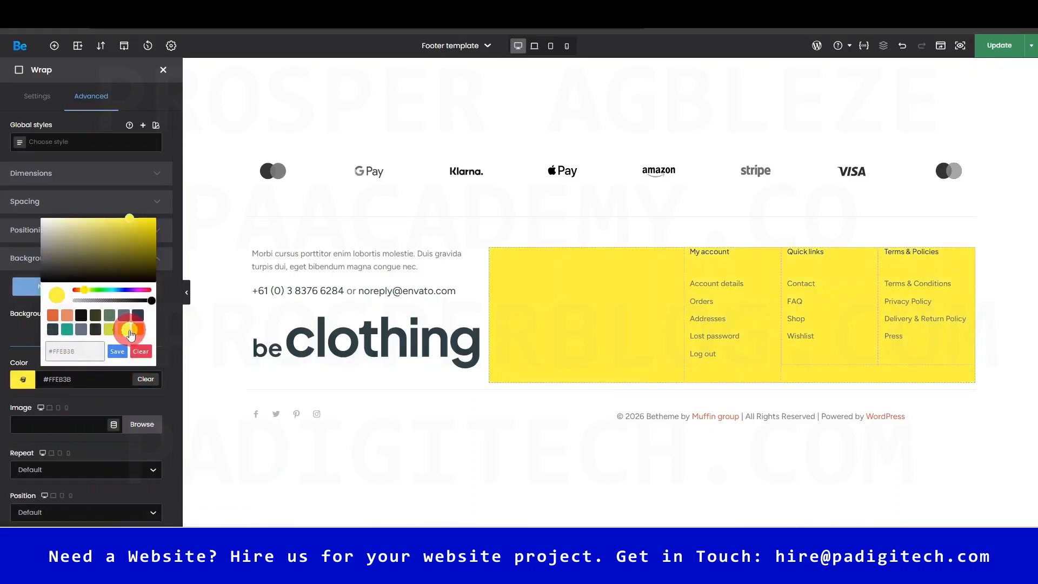
pyautogui.click(139, 351)
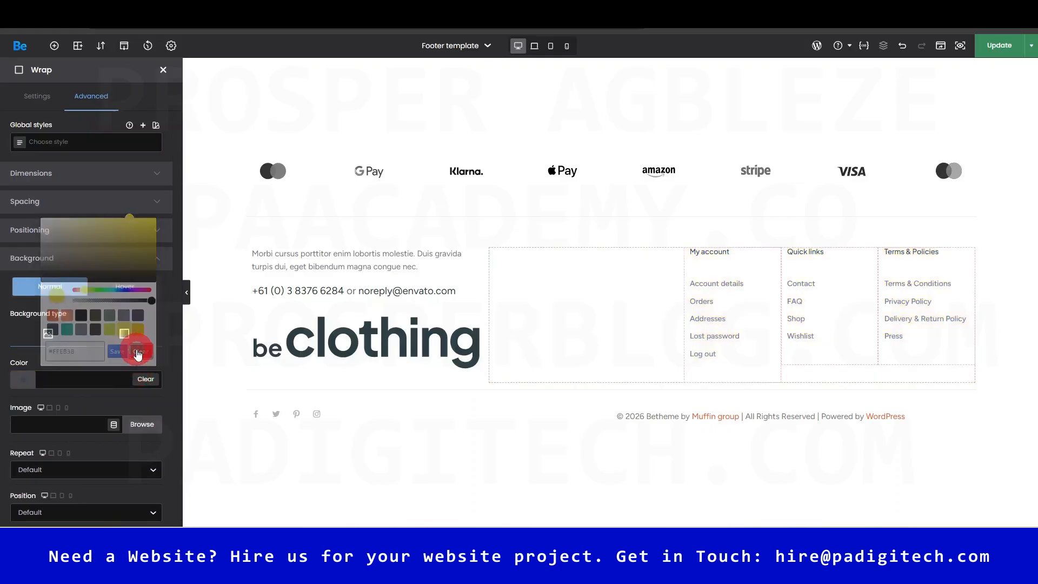
pyautogui.click(795, 305)
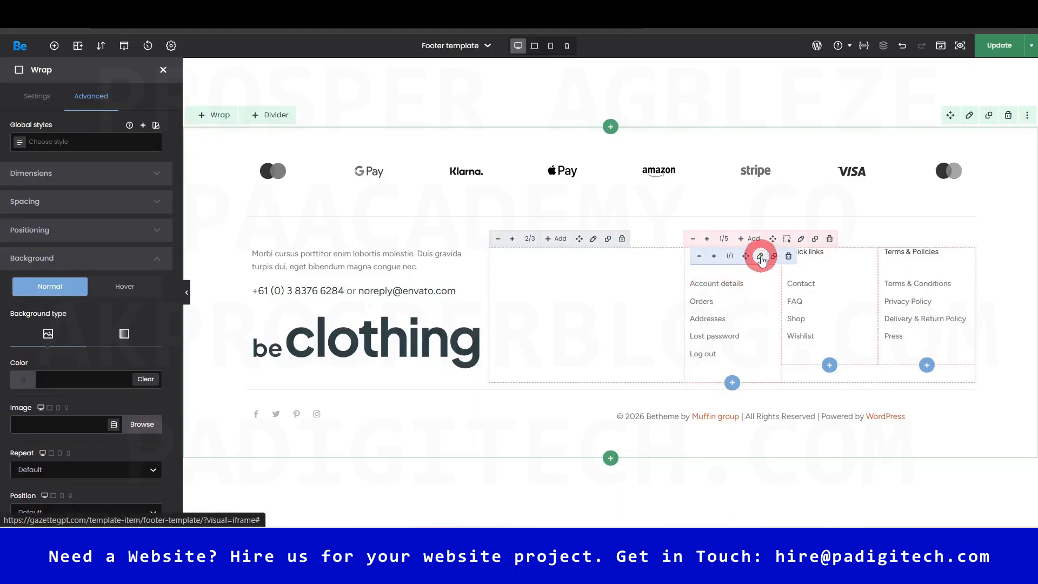
# - Inspect the My account heading and keep Footer menu 1 on its links menu
pyautogui.click(761, 258)
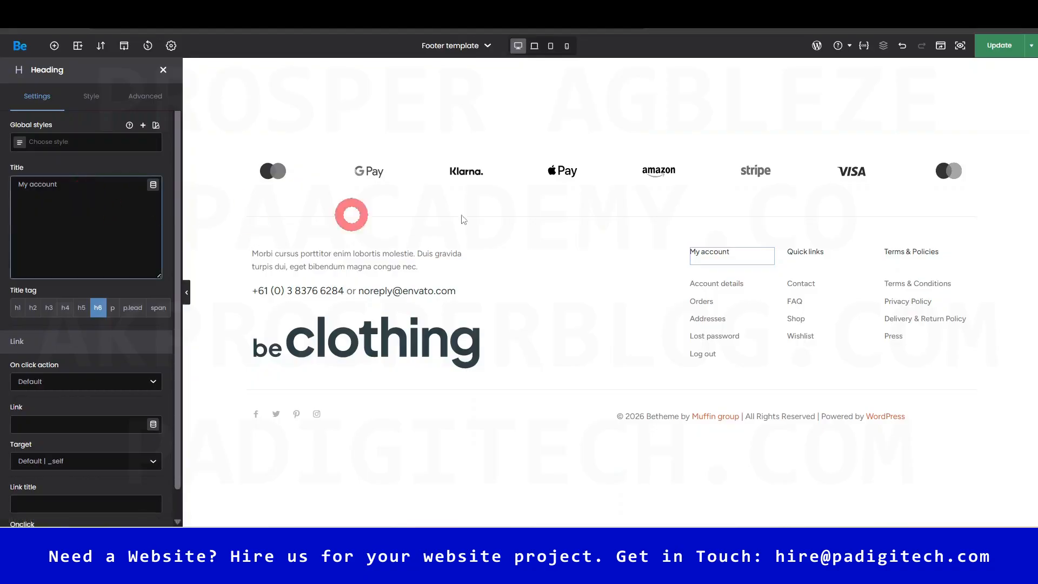
pyautogui.click(73, 187)
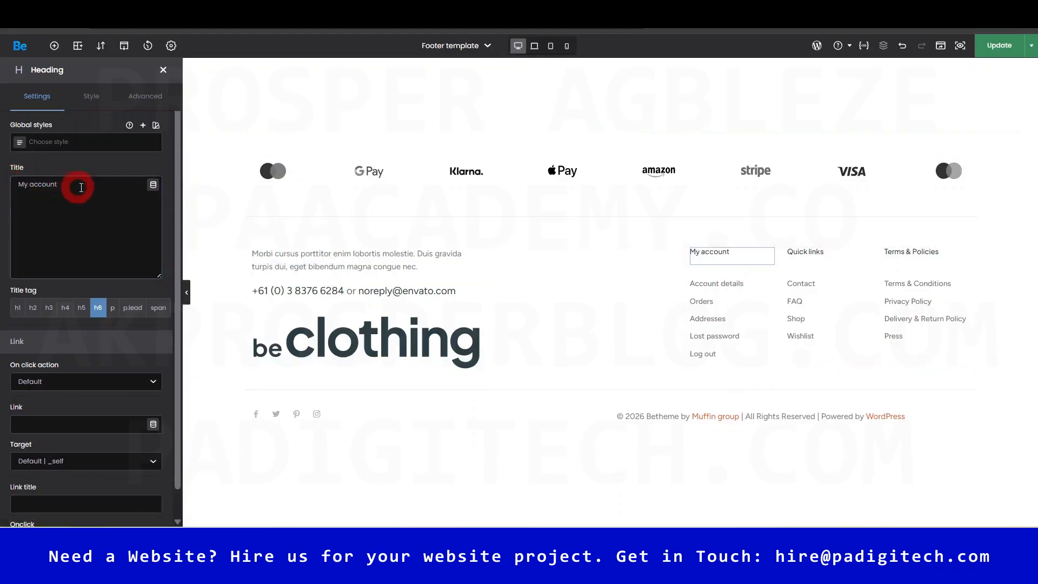
pyautogui.click(52, 76)
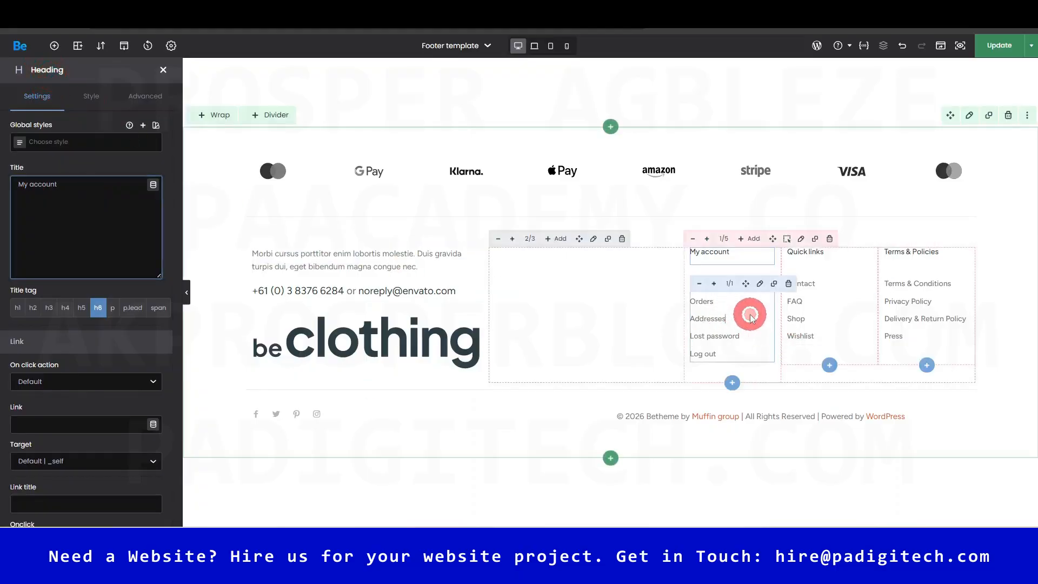
pyautogui.click(750, 316)
pyautogui.click(81, 154)
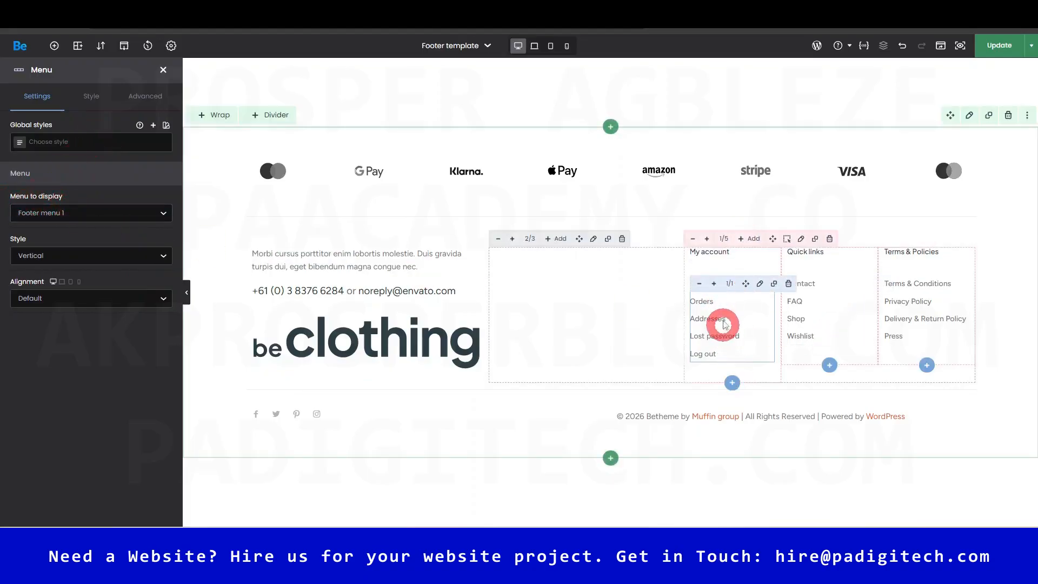
pyautogui.click(91, 215)
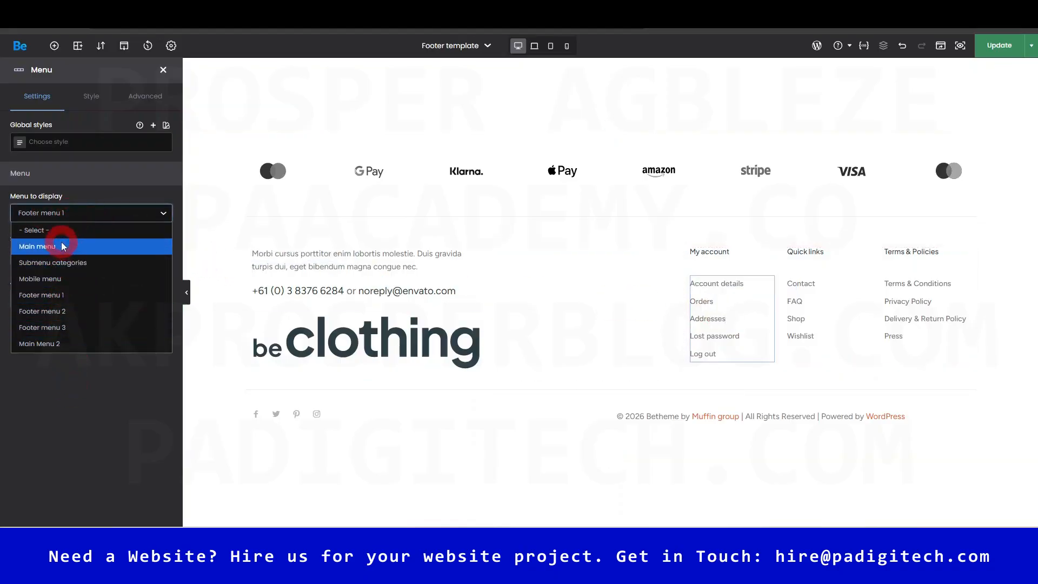
pyautogui.click(65, 400)
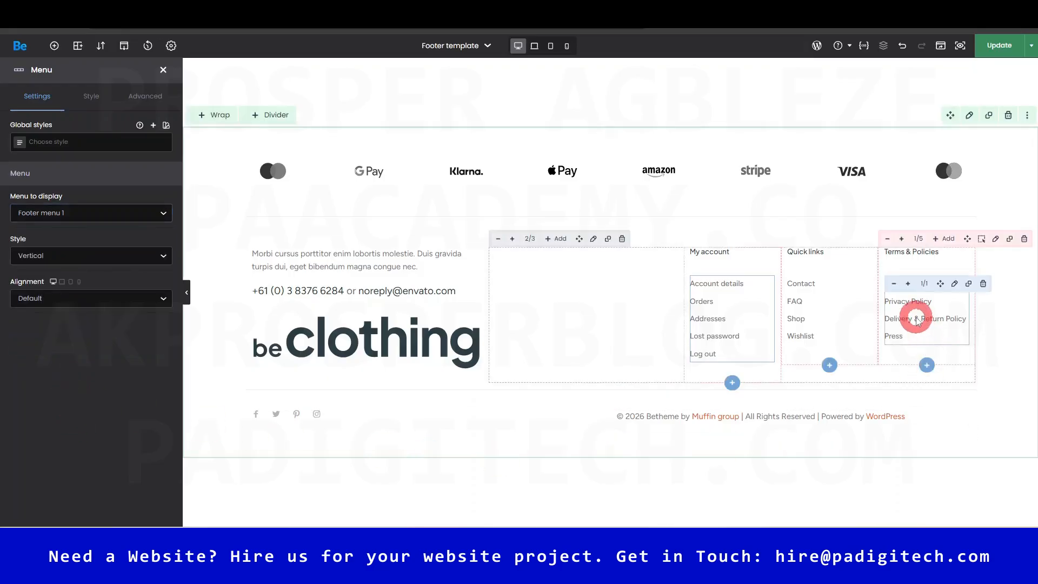
# - Try Quick links Style Horizontal and Alignment Right, then restore Vertical and Default
pyautogui.click(841, 302)
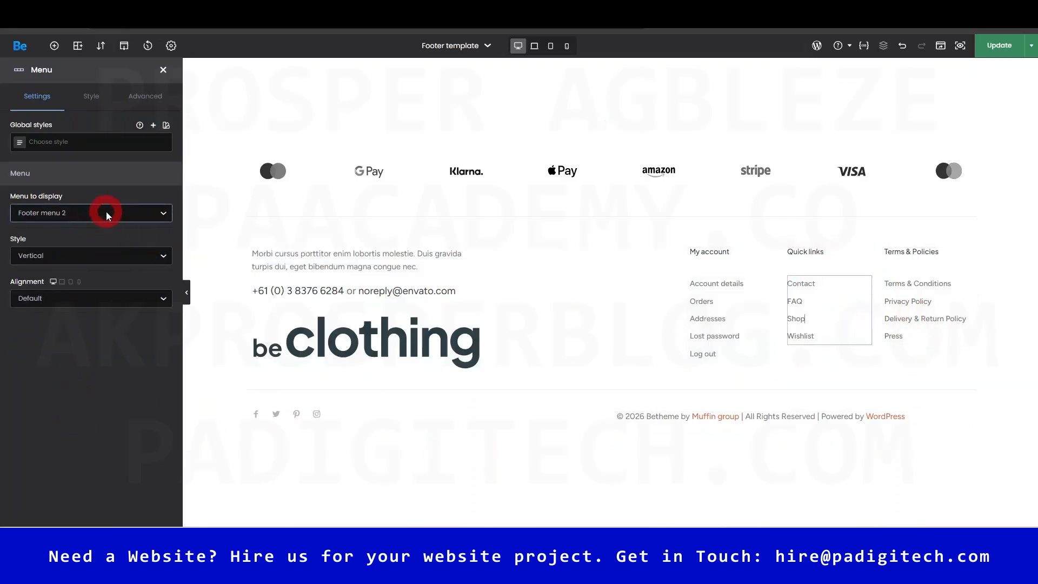
pyautogui.click(69, 254)
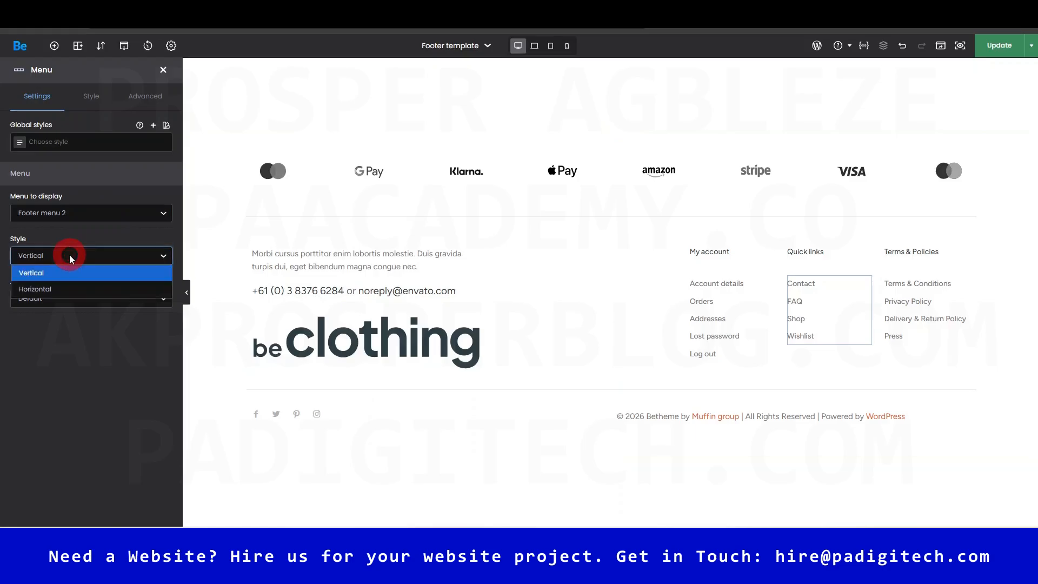
pyautogui.click(62, 288)
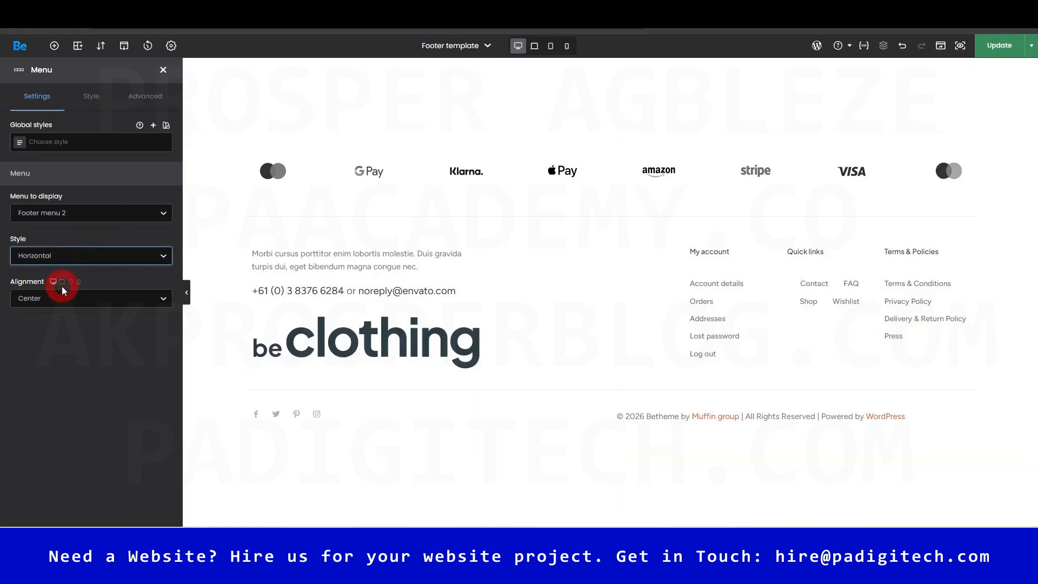
pyautogui.click(127, 261)
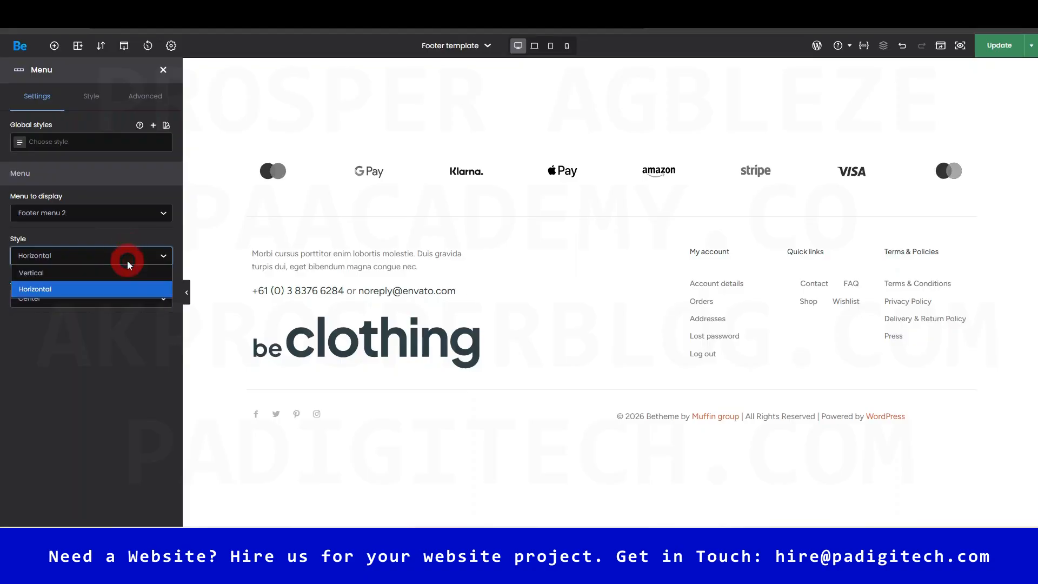
pyautogui.click(123, 272)
pyautogui.click(86, 298)
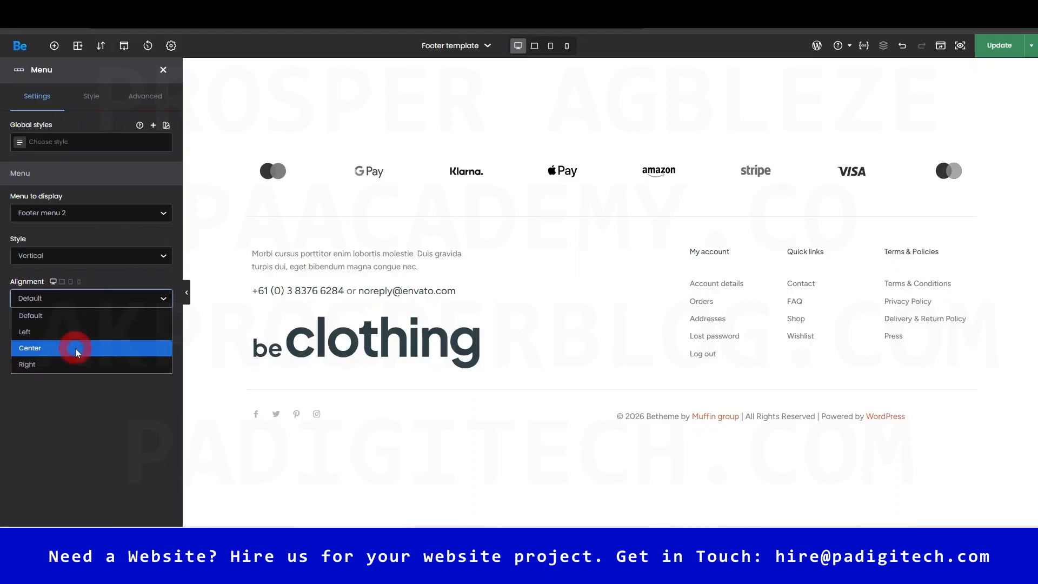
pyautogui.click(72, 362)
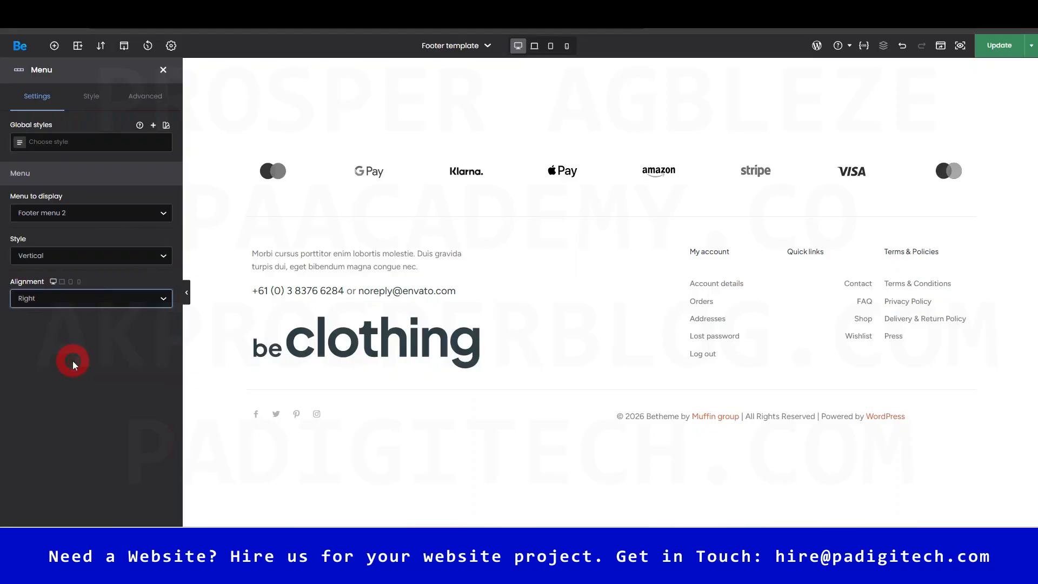
pyautogui.click(95, 304)
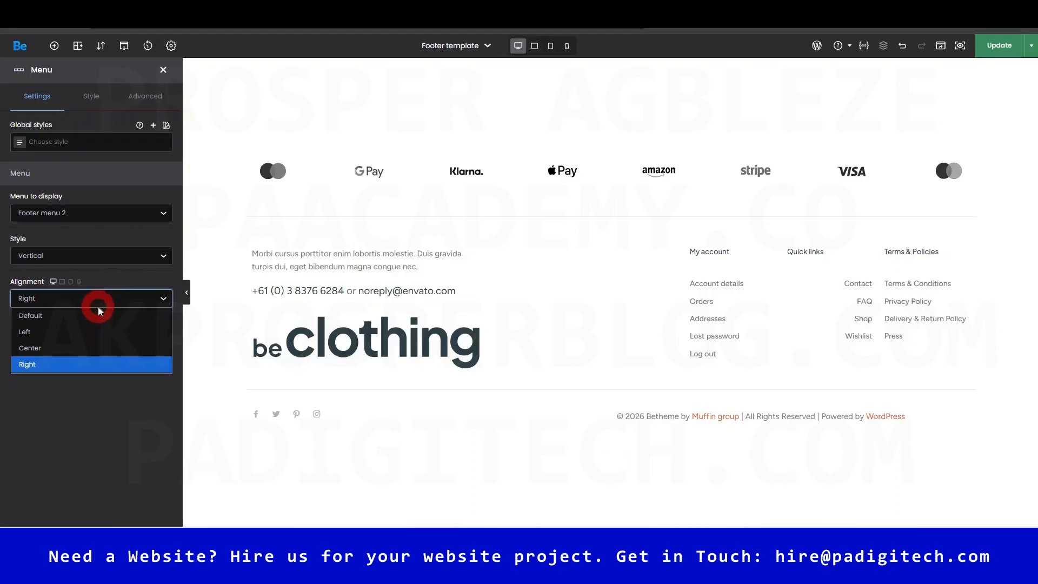
pyautogui.click(48, 317)
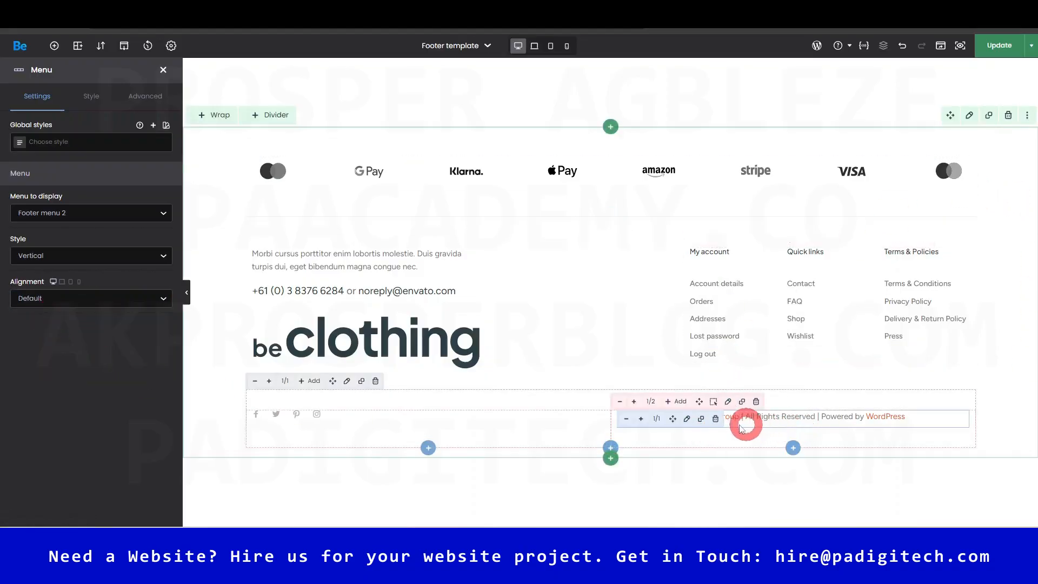
# - Inspect the copyright text settings and the Twitter icon's link address
pyautogui.click(687, 419)
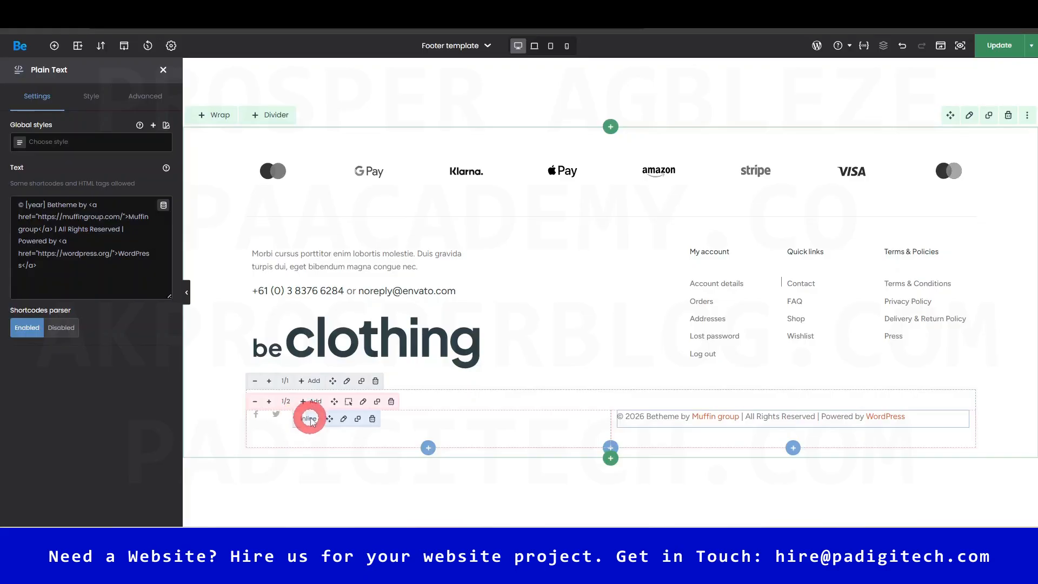
pyautogui.click(323, 420)
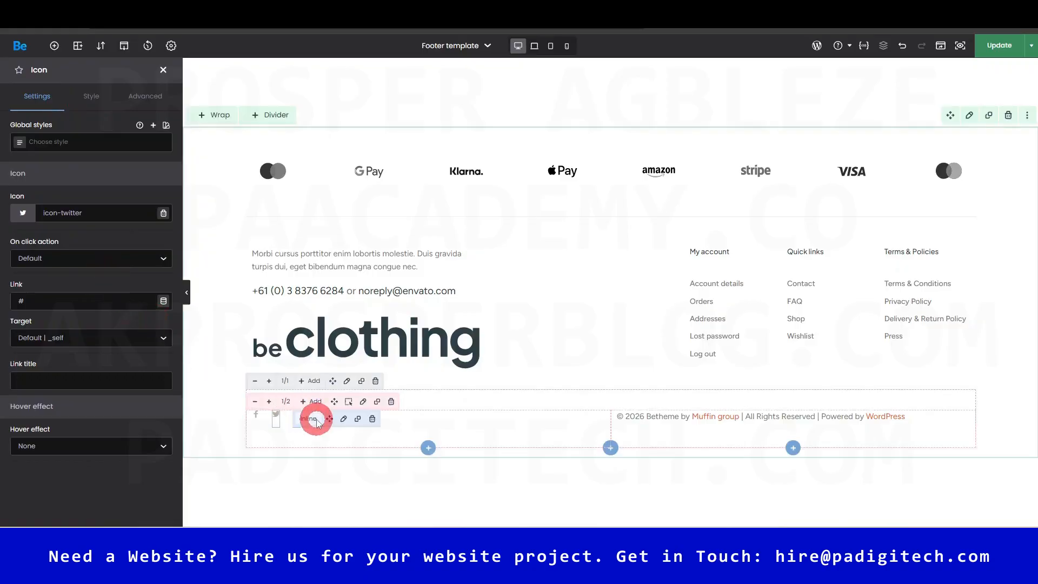
pyautogui.click(51, 301)
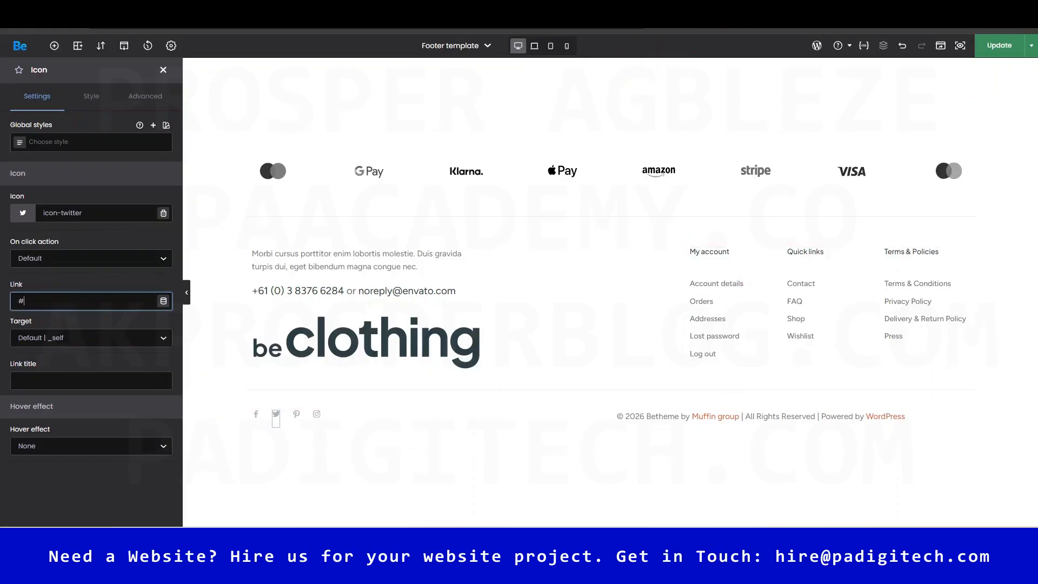
# - Exit BeBuilder without saving and return to the live storefront footer
pyautogui.click(751, 9)
pyautogui.click(636, 110)
pyautogui.click(581, 105)
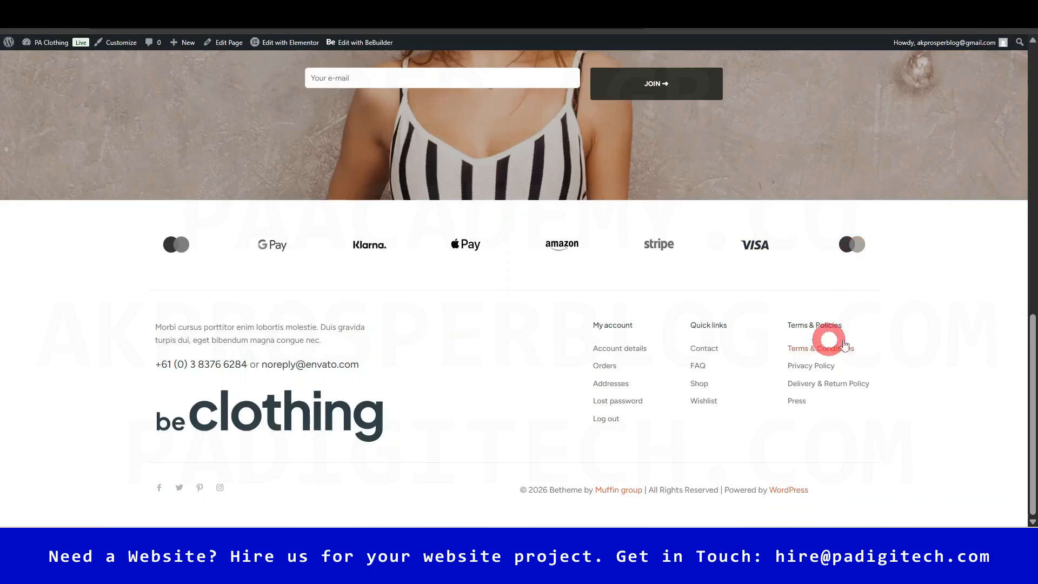
# - Return to the Templates list tab and reset the browser zoom to 100%
pyautogui.click(580, 11)
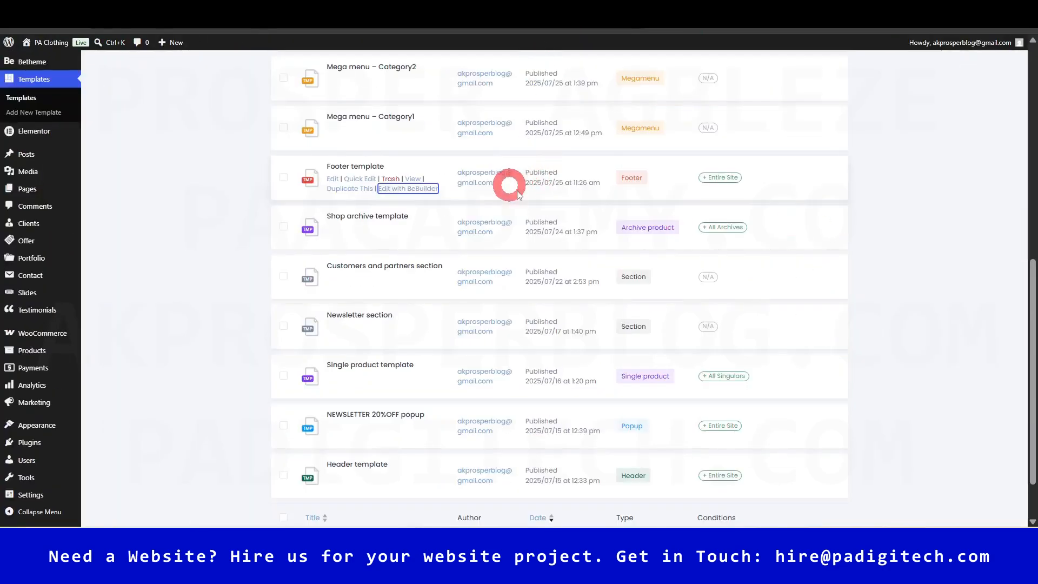
pyautogui.click(620, 20)
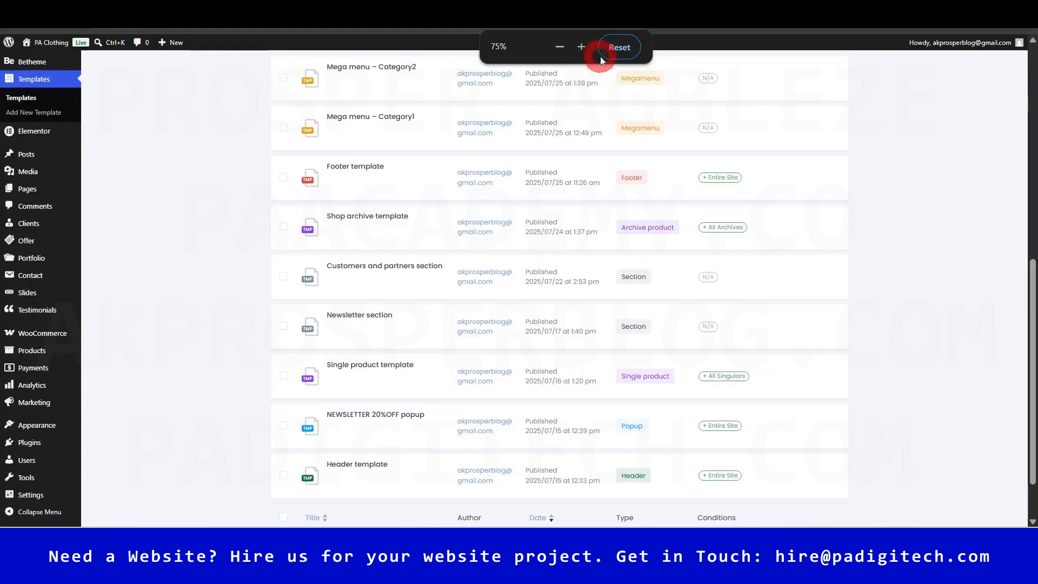
pyautogui.click(615, 48)
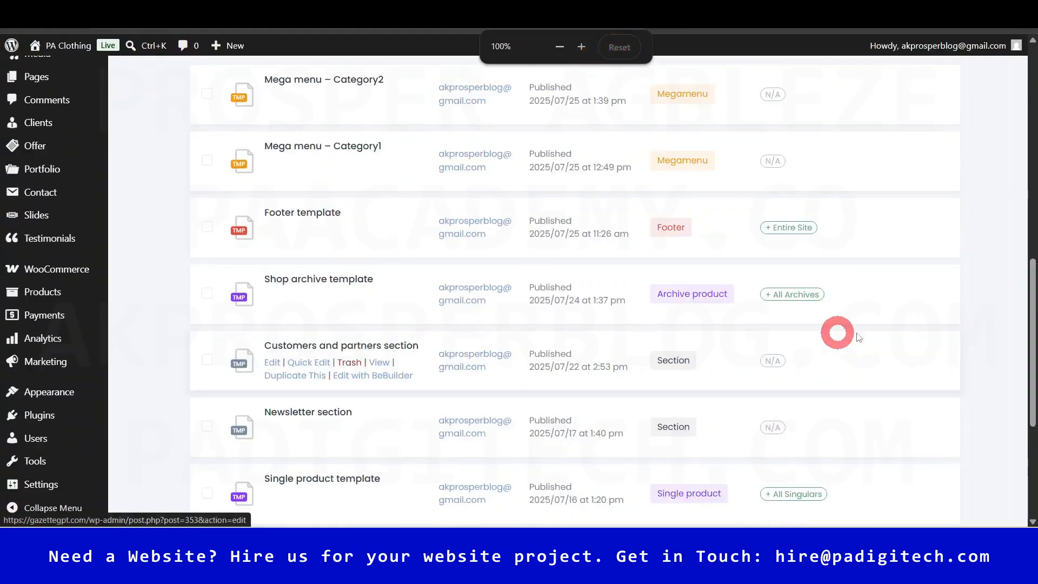
pyautogui.moveTo(1028, 308); pyautogui.dragTo(1032, 383)
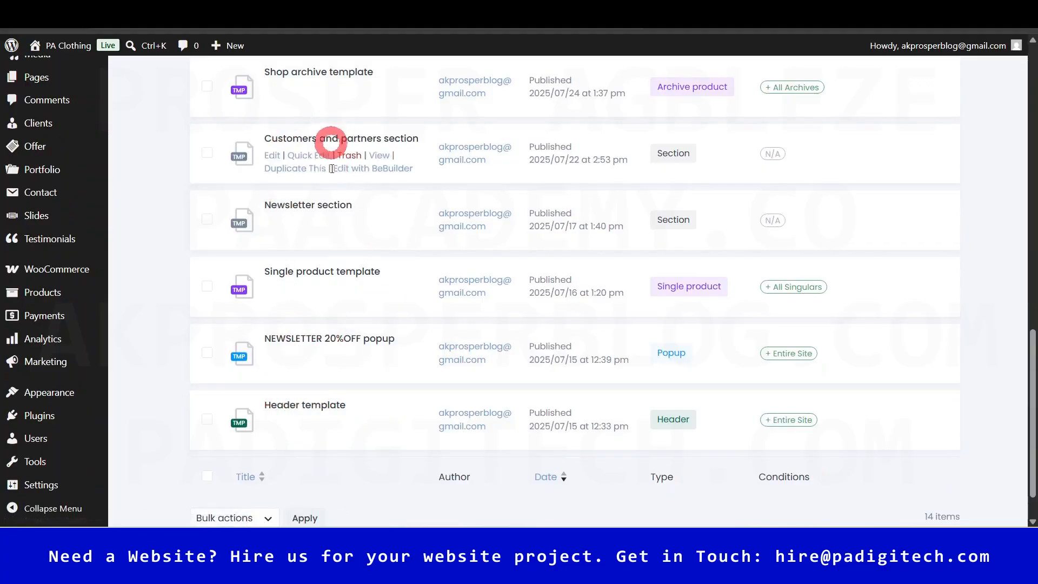
# - Open the Header template's 'Edit with BeBuilder' link in a new tab and switch to it
pyautogui.rightClick(359, 434)
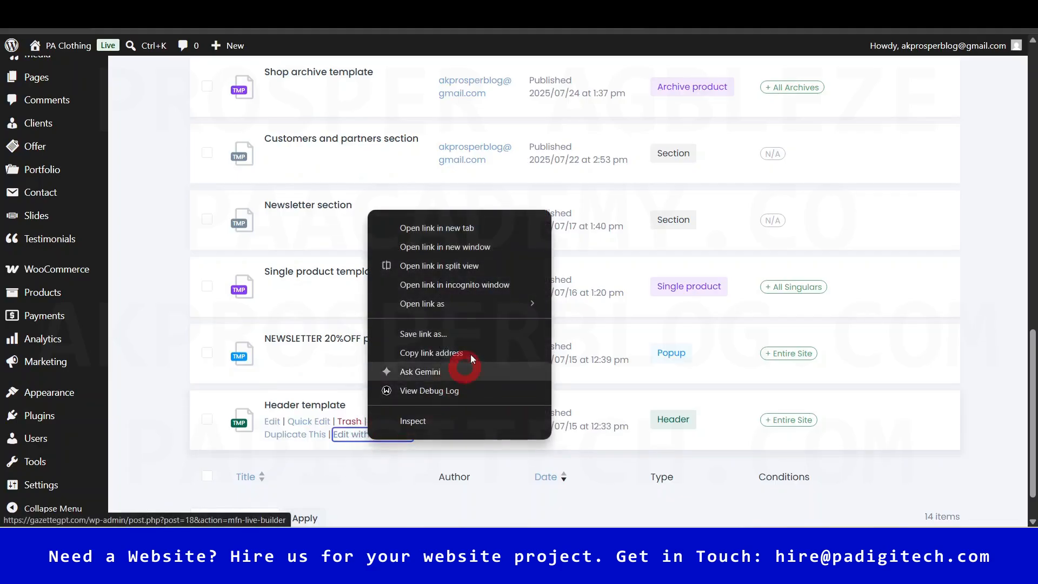
pyautogui.click(438, 231)
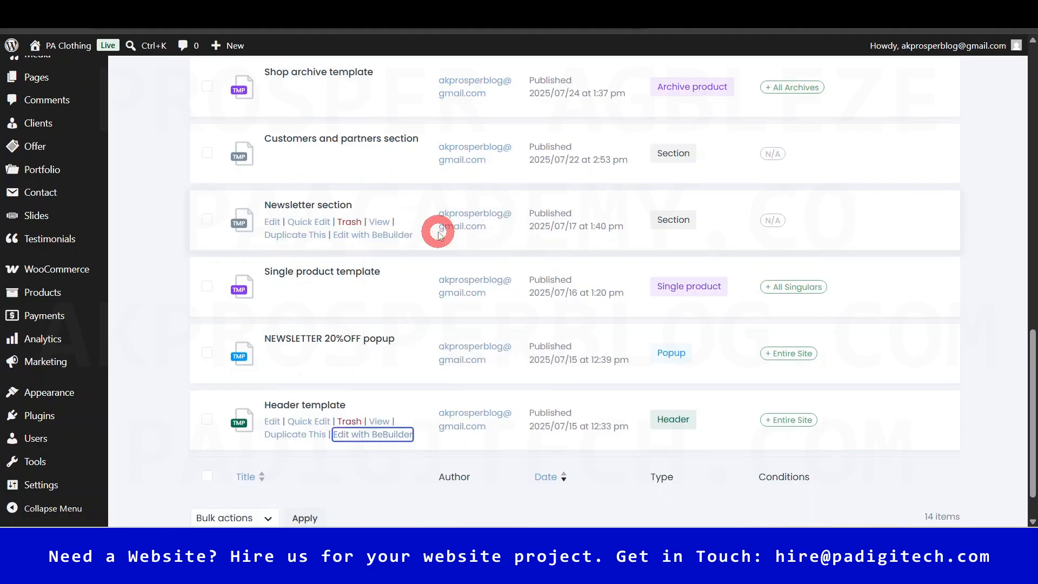
pyautogui.moveTo(1032, 429); pyautogui.dragTo(1032, 229)
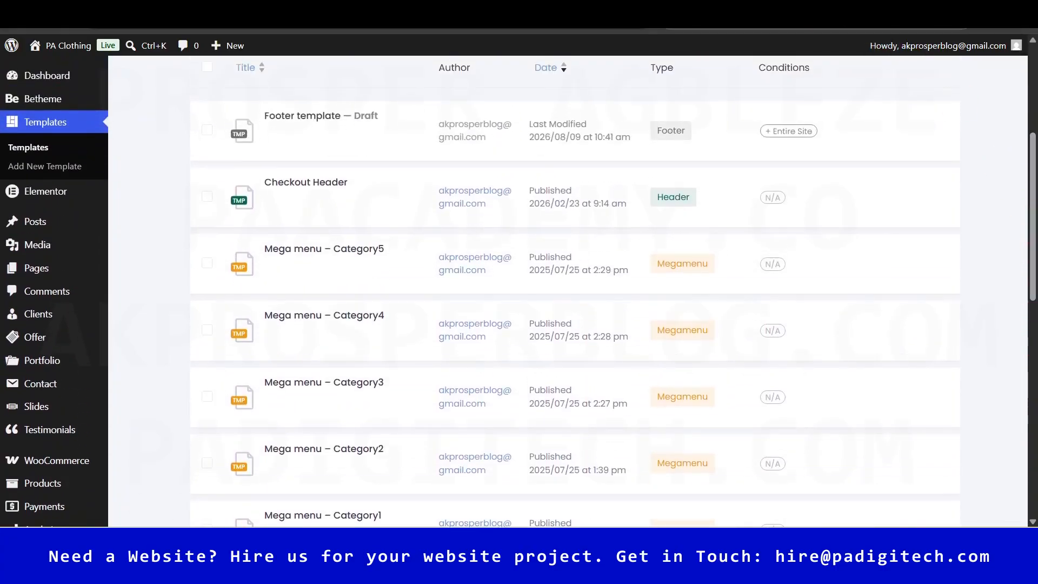
pyautogui.click(724, 12)
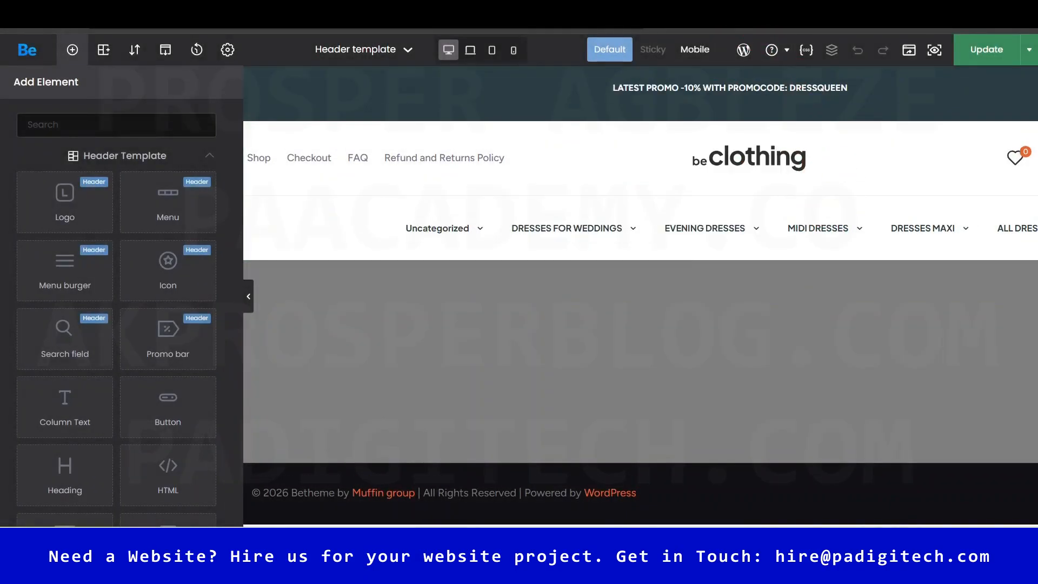
# - Glance at the live FAQ page, then view the header navigation's menu choices without changing them
pyautogui.click(600, 12)
pyautogui.moveTo(1033, 413); pyautogui.dragTo(1033, 96)
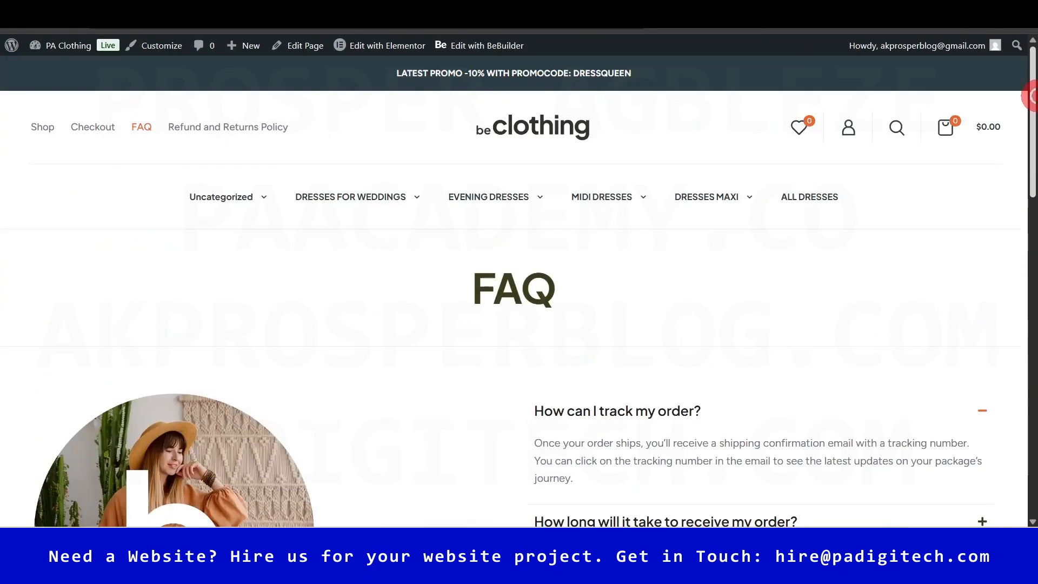
pyautogui.click(725, 12)
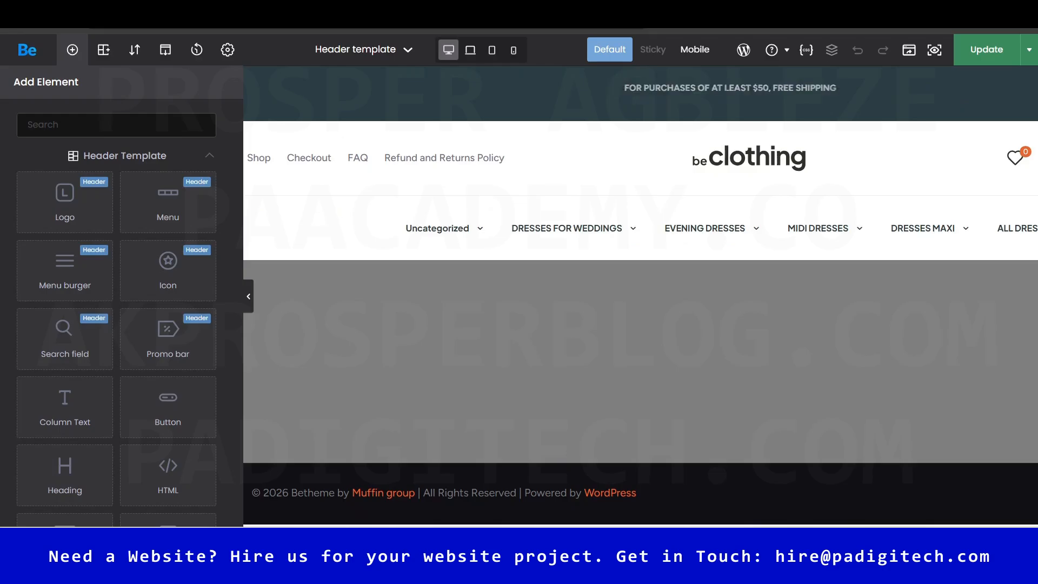
pyautogui.click(686, 230)
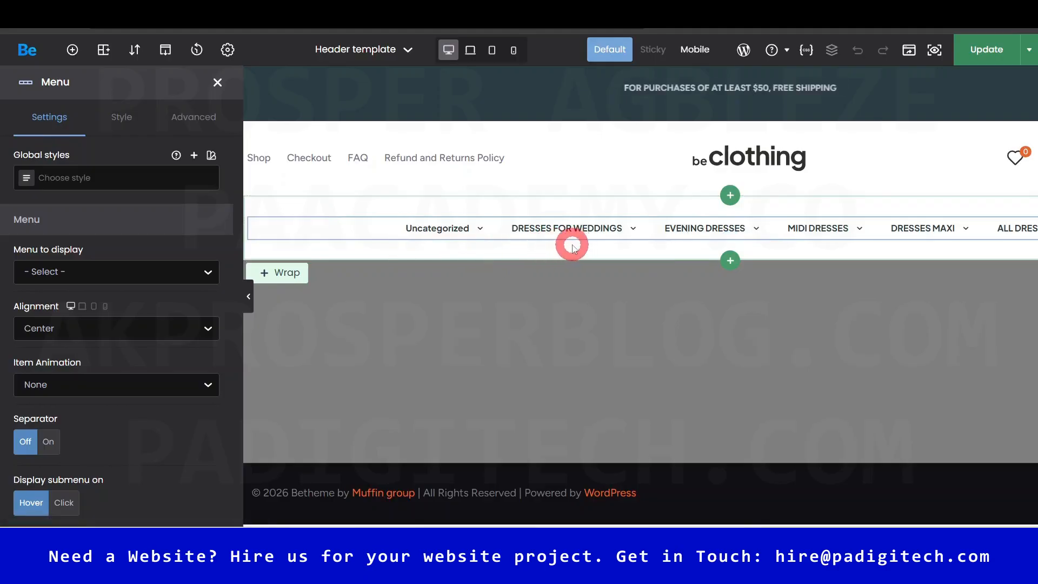
pyautogui.click(189, 270)
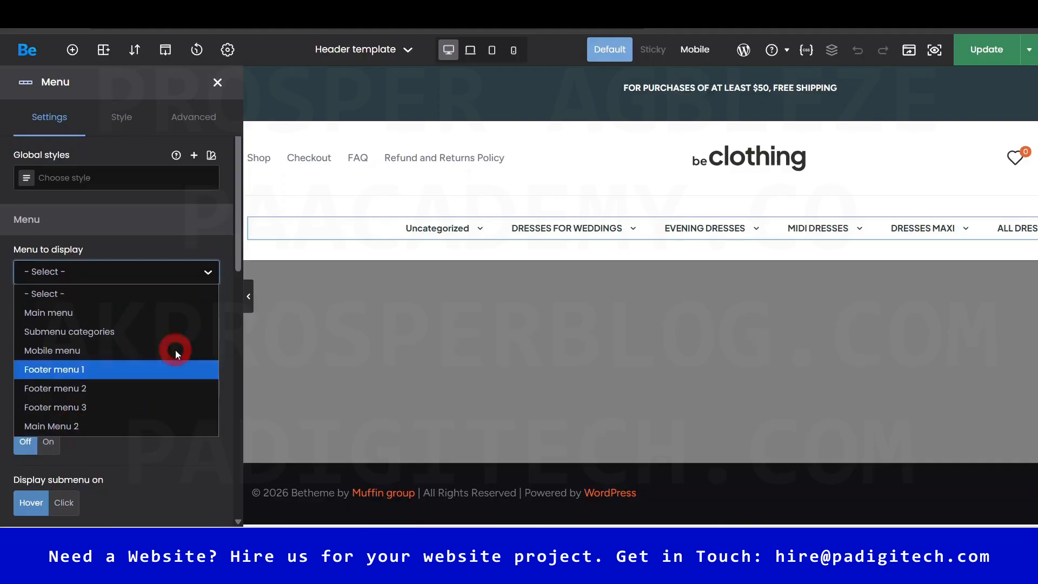
pyautogui.click(186, 243)
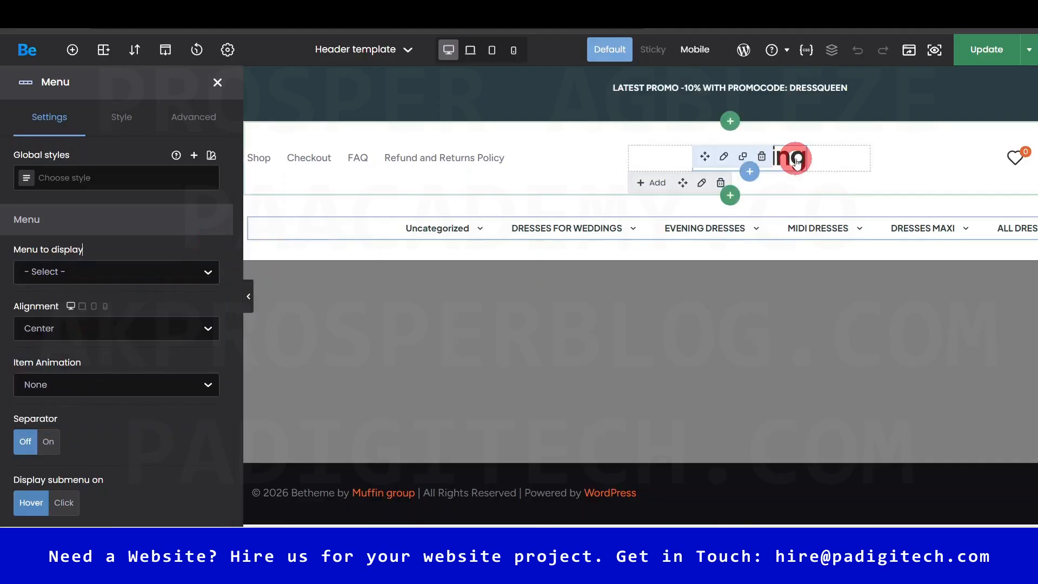
# - Inspect the logo and wishlist heart settings, then reset the page zoom to 100%
pyautogui.click(725, 157)
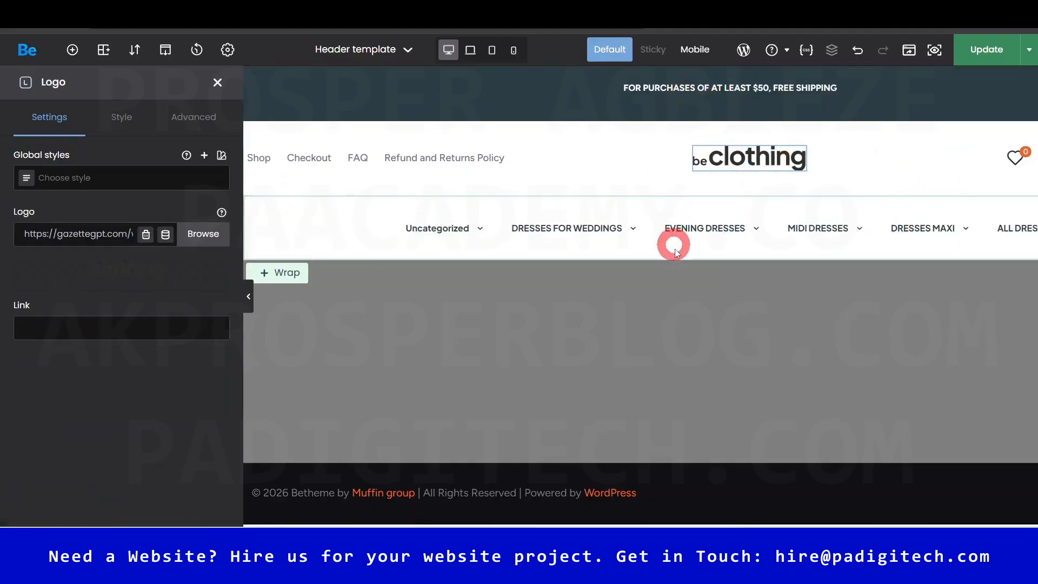
pyautogui.keyDown('ctrl'); pyautogui.scroll(-1, 686, 306); pyautogui.keyUp('ctrl')
pyautogui.keyDown('ctrl'); pyautogui.scroll(-1, 704, 308); pyautogui.keyUp('ctrl')
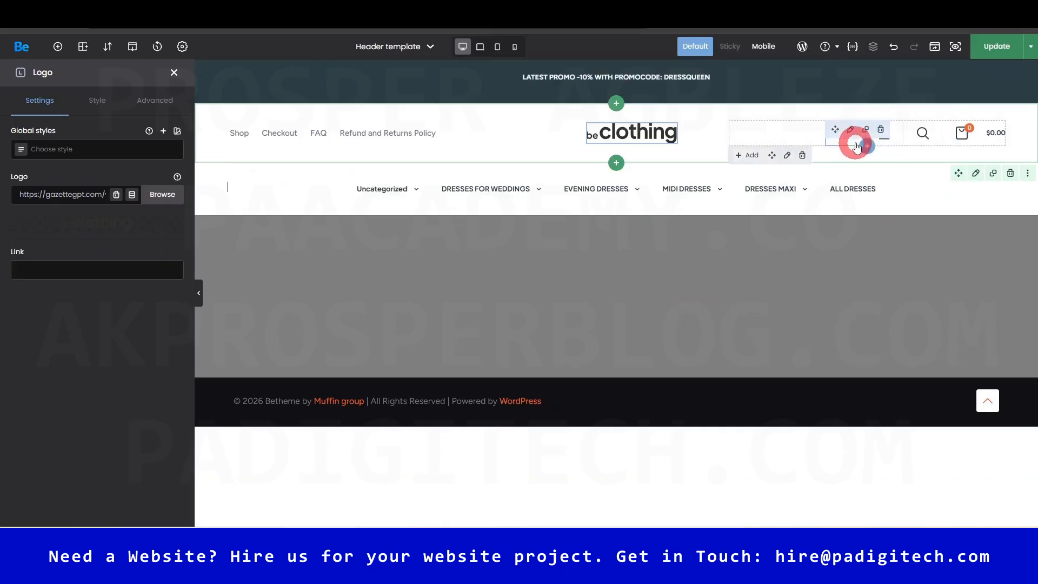
pyautogui.click(846, 130)
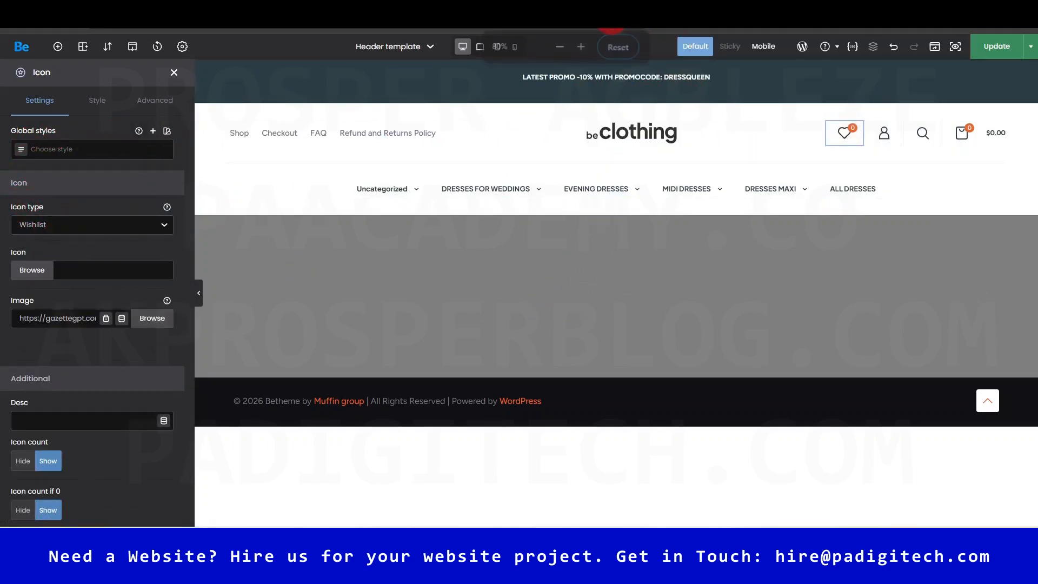
pyautogui.click(622, 55)
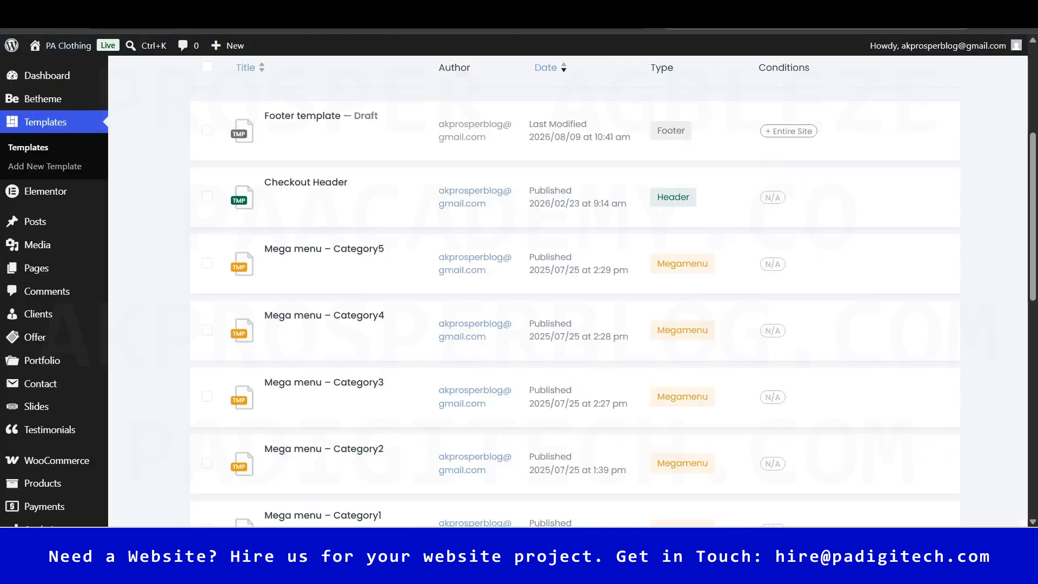
# - Add a new template of type Mega menu named 'mega menu 7' and create it
pyautogui.moveTo(1028, 273); pyautogui.dragTo(1032, 157)
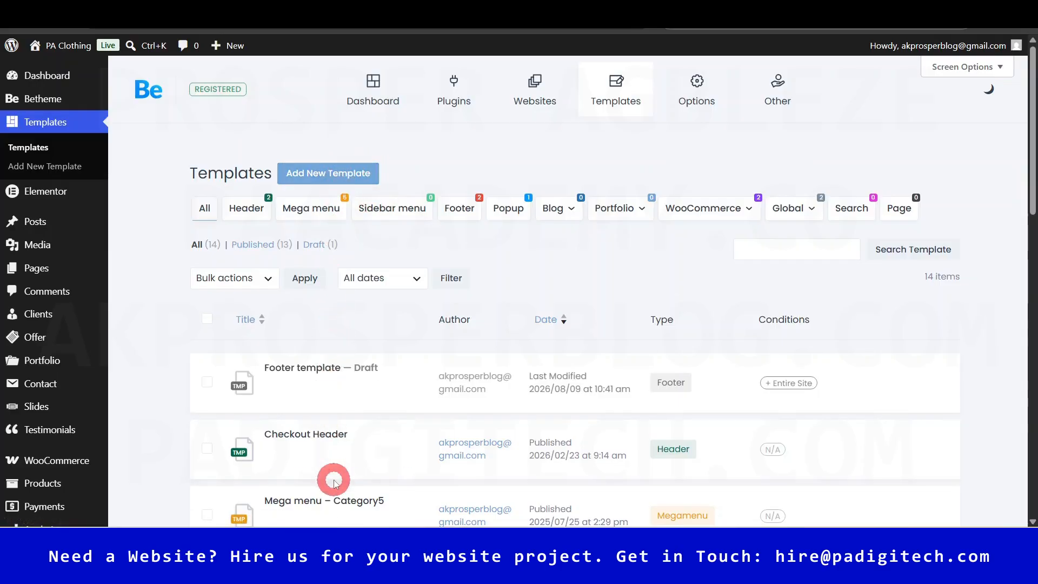
pyautogui.click(333, 183)
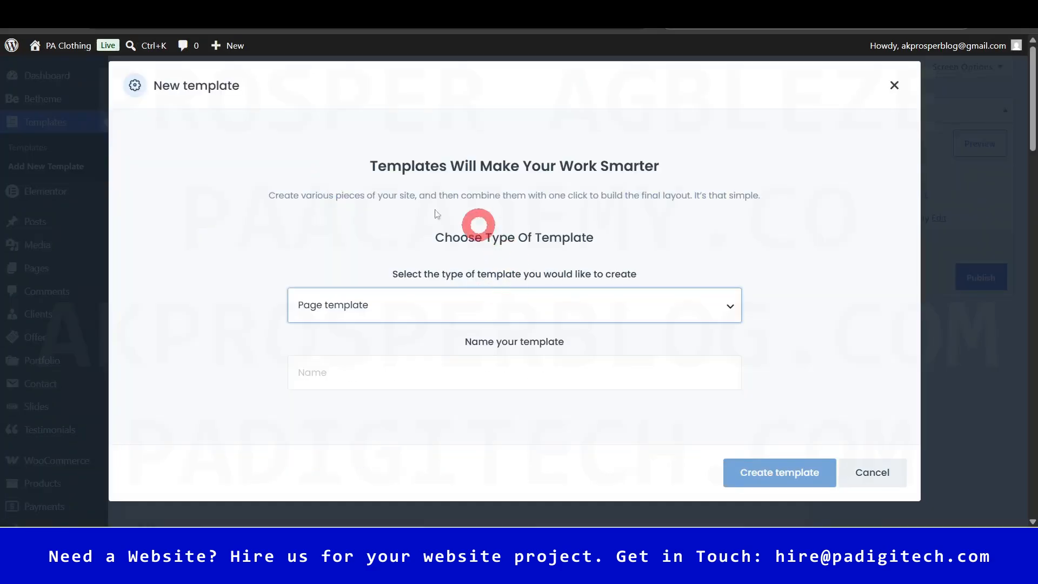
pyautogui.click(377, 299)
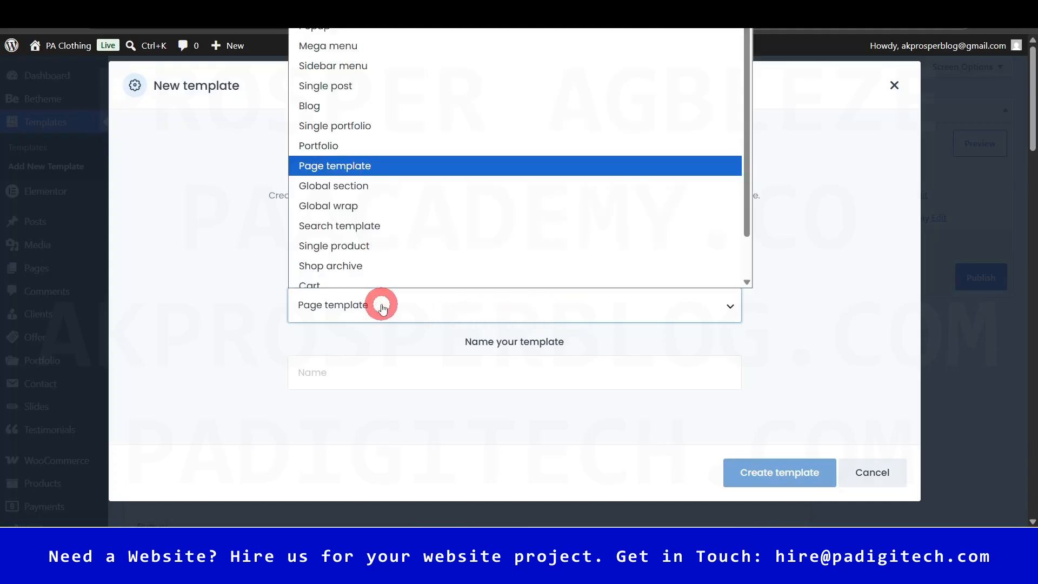
pyautogui.moveTo(746, 126); pyautogui.dragTo(747, 119)
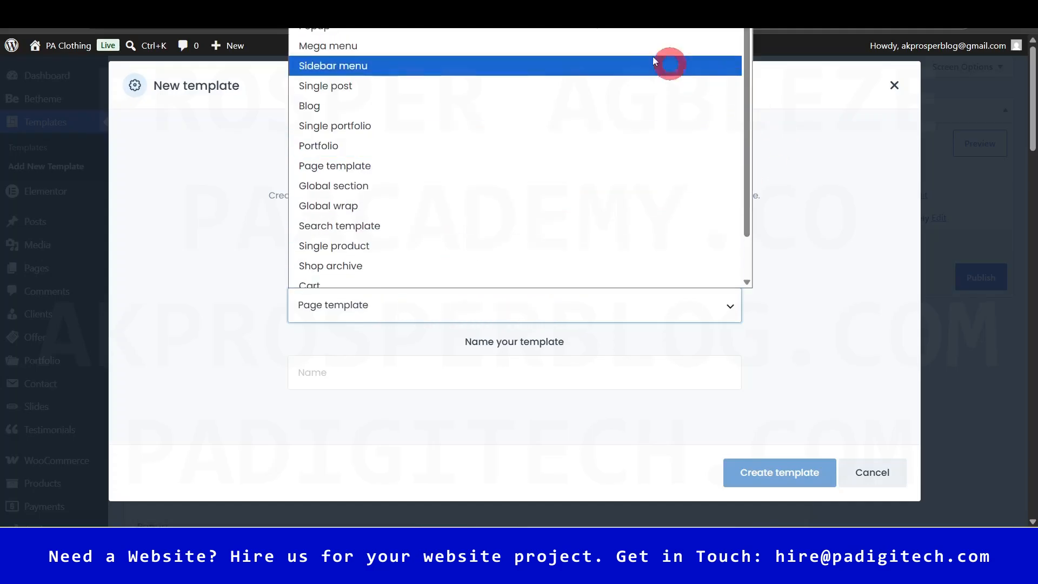
pyautogui.click(388, 44)
pyautogui.click(527, 377)
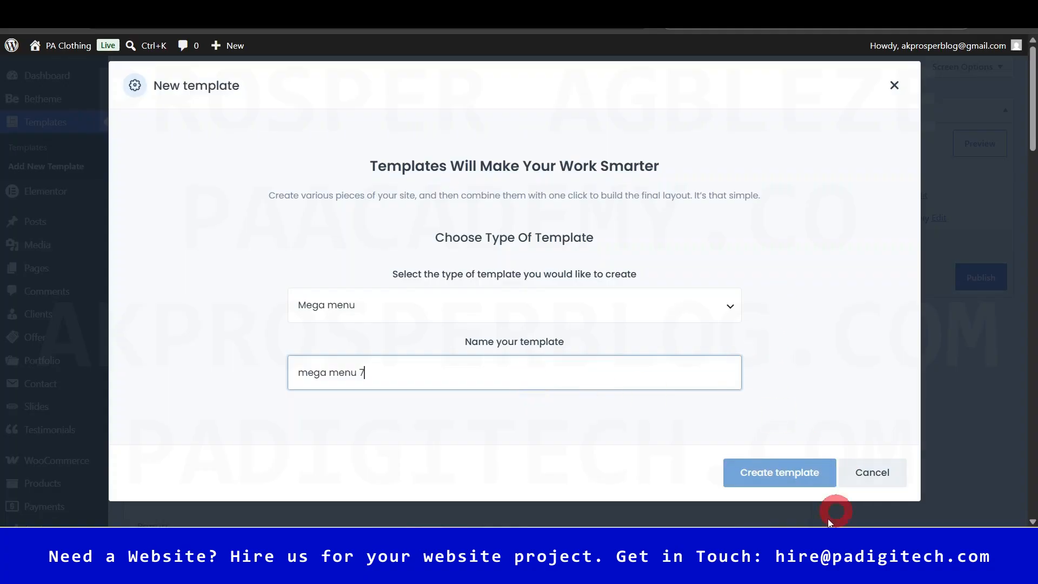
pyautogui.click(793, 479)
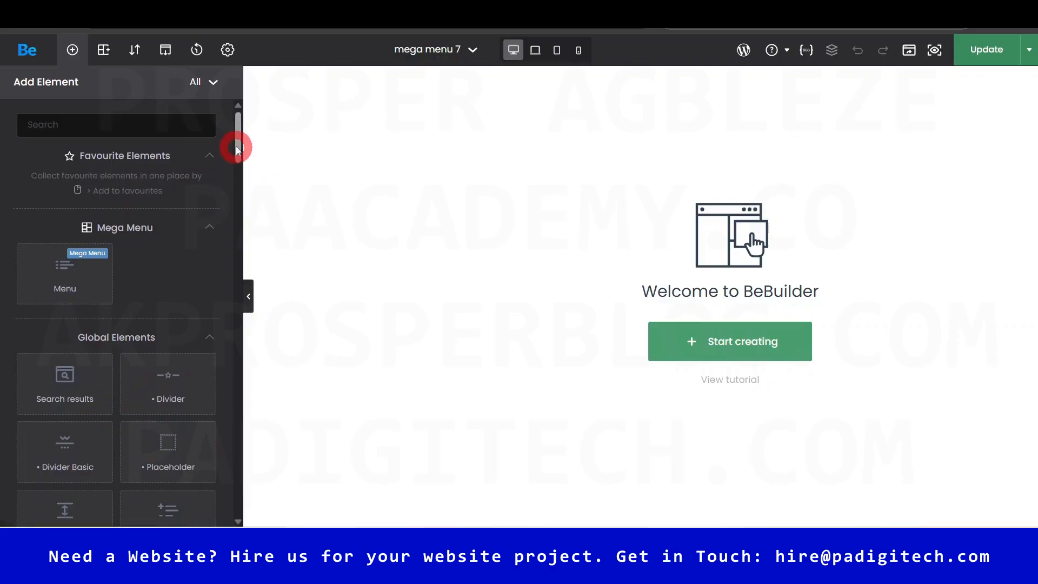
# - Insert the pre-built List with images section, undo once, and publish the template with Update
pyautogui.click(747, 344)
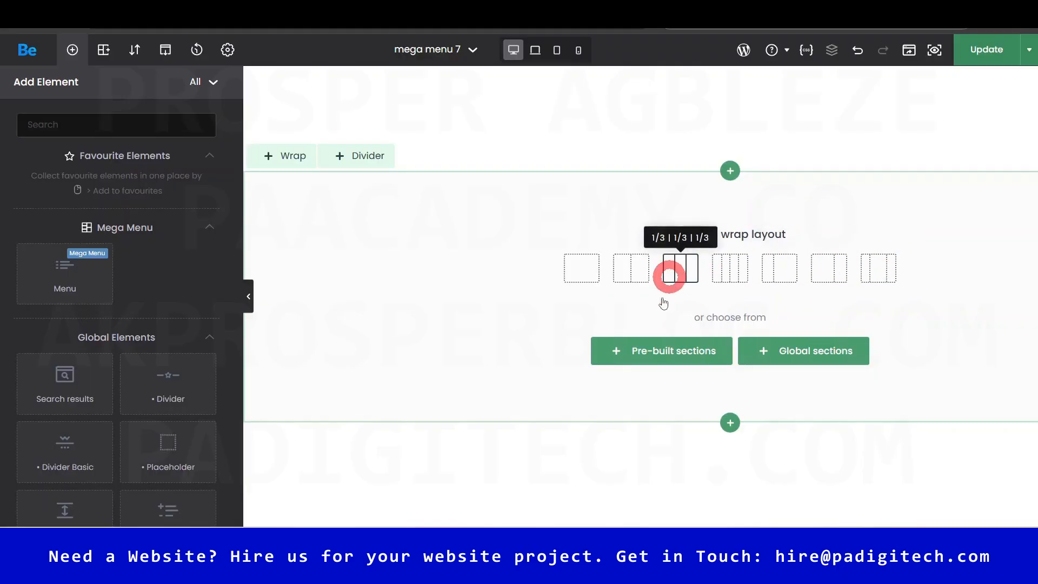
pyautogui.click(670, 361)
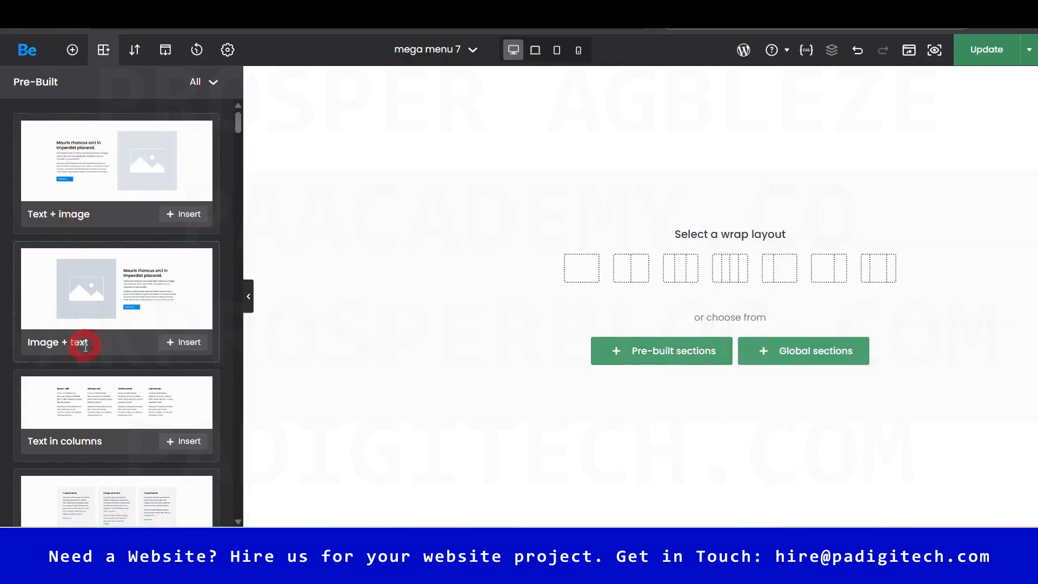
pyautogui.moveTo(236, 128); pyautogui.dragTo(246, 168)
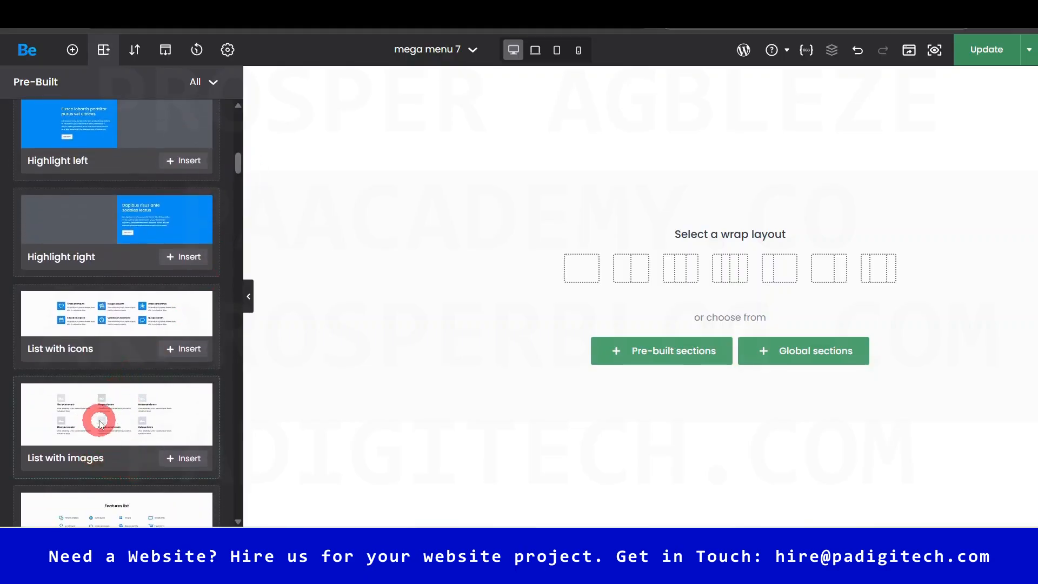
pyautogui.click(184, 459)
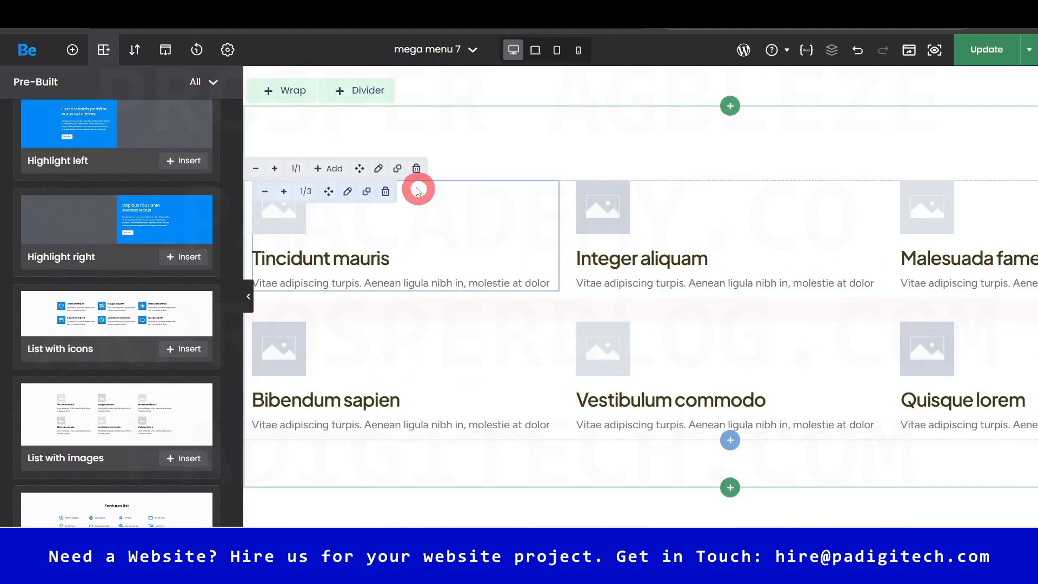
pyautogui.hotkey('ctrl', 'z')
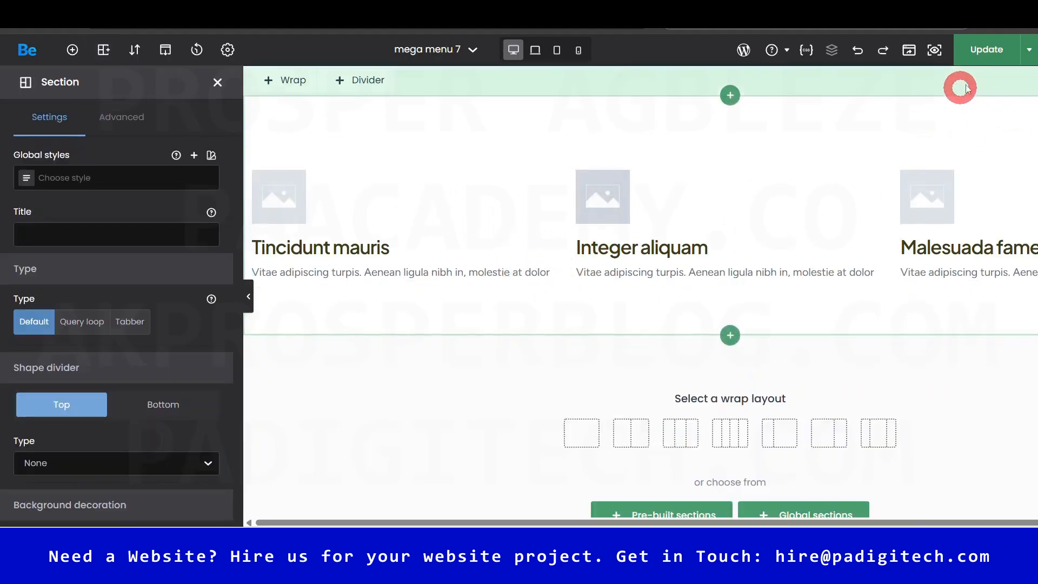
pyautogui.click(1028, 50)
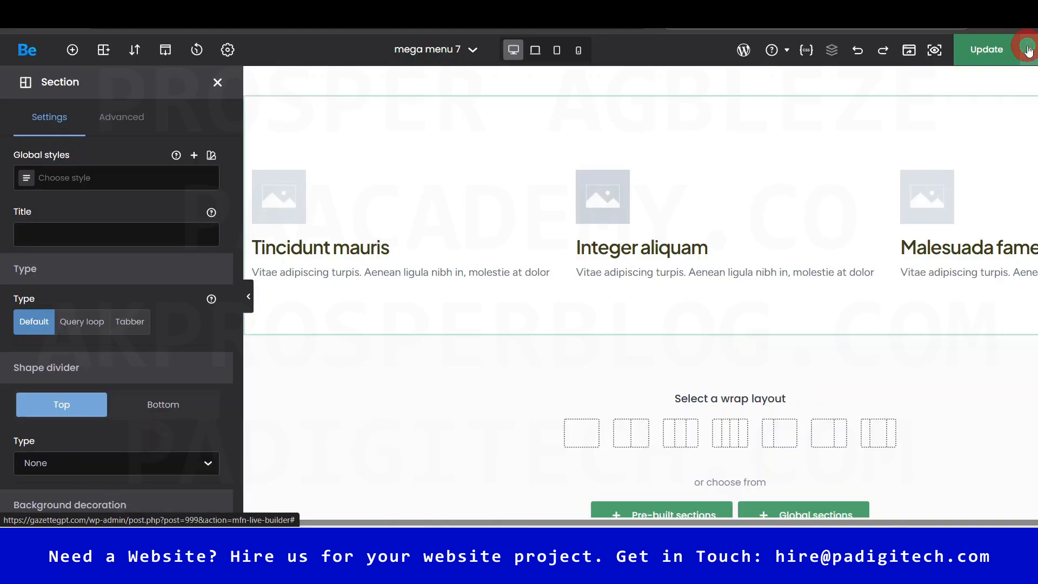
pyautogui.click(980, 61)
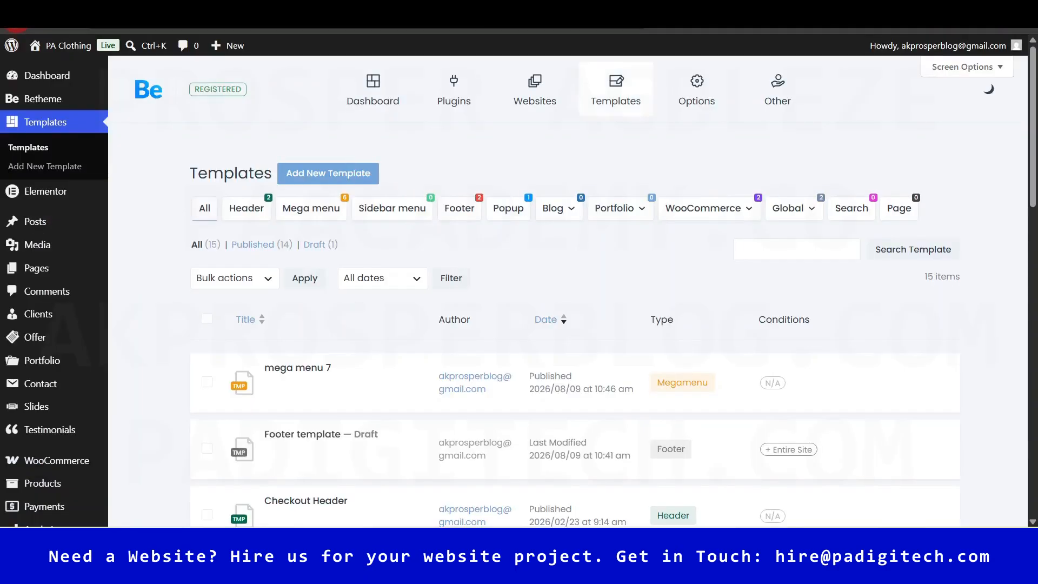
# - Go to the admin Dashboard, scroll down, and reveal the Users submenu in the sidebar
pyautogui.click(276, 165)
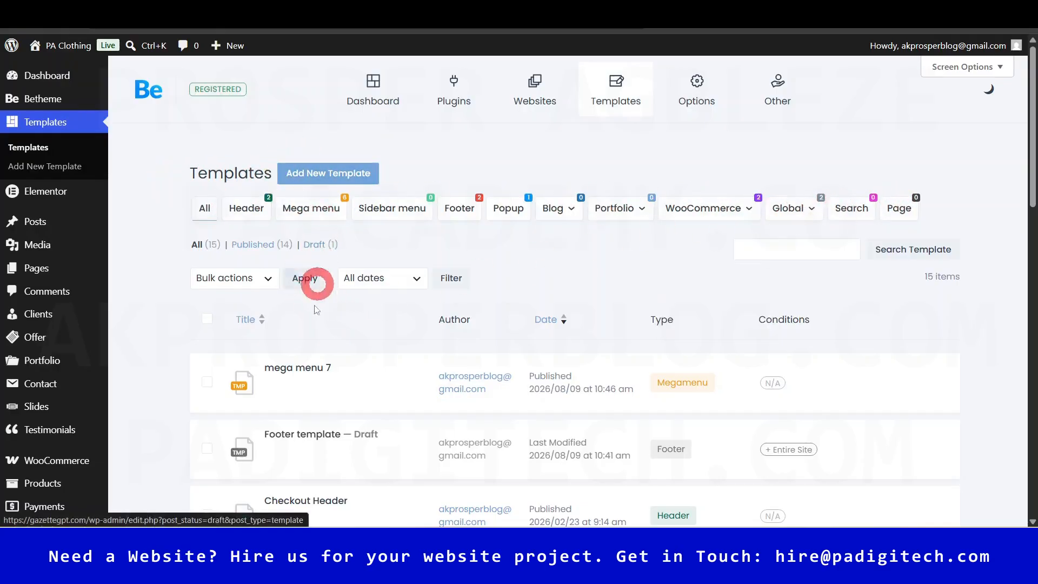
pyautogui.moveTo(309, 354)
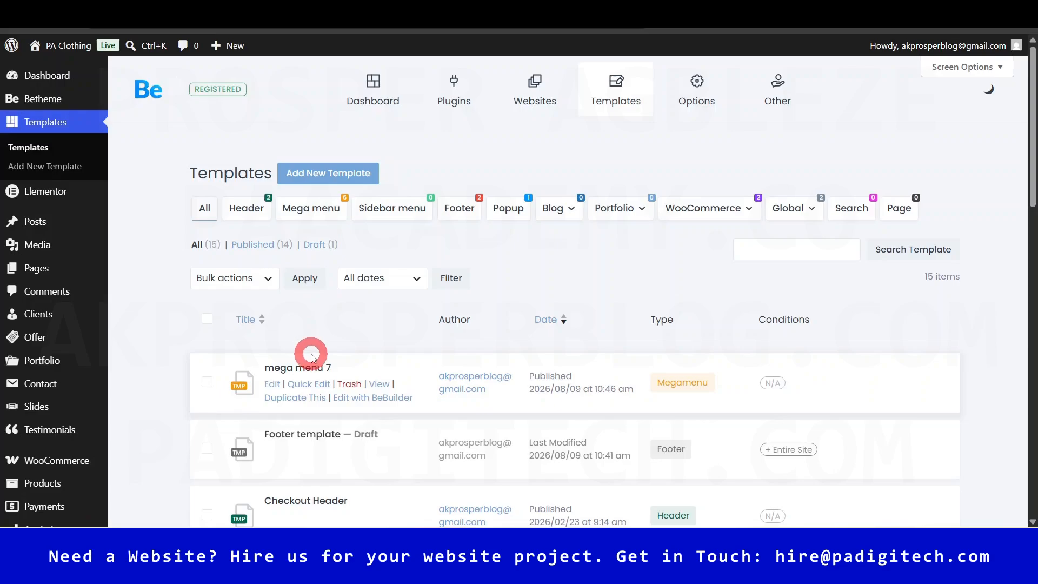
pyautogui.click(52, 80)
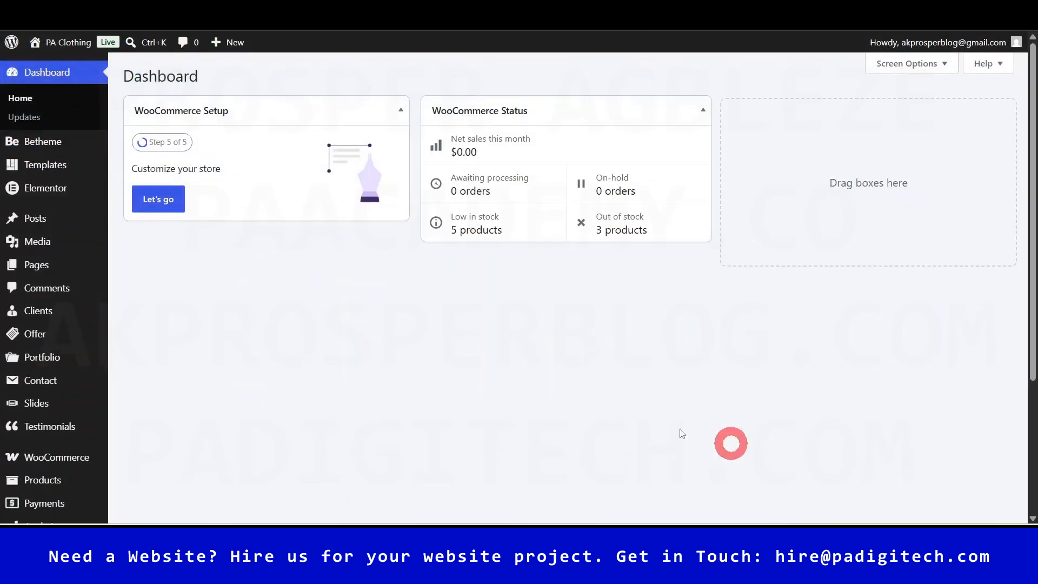
pyautogui.moveTo(98, 155)
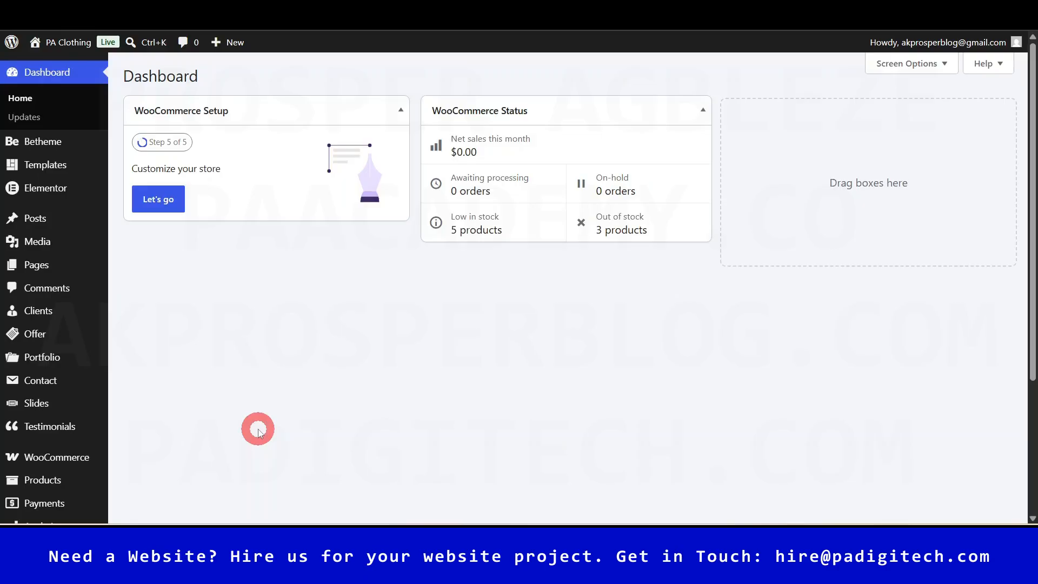
pyautogui.scroll(-3, 257, 431)
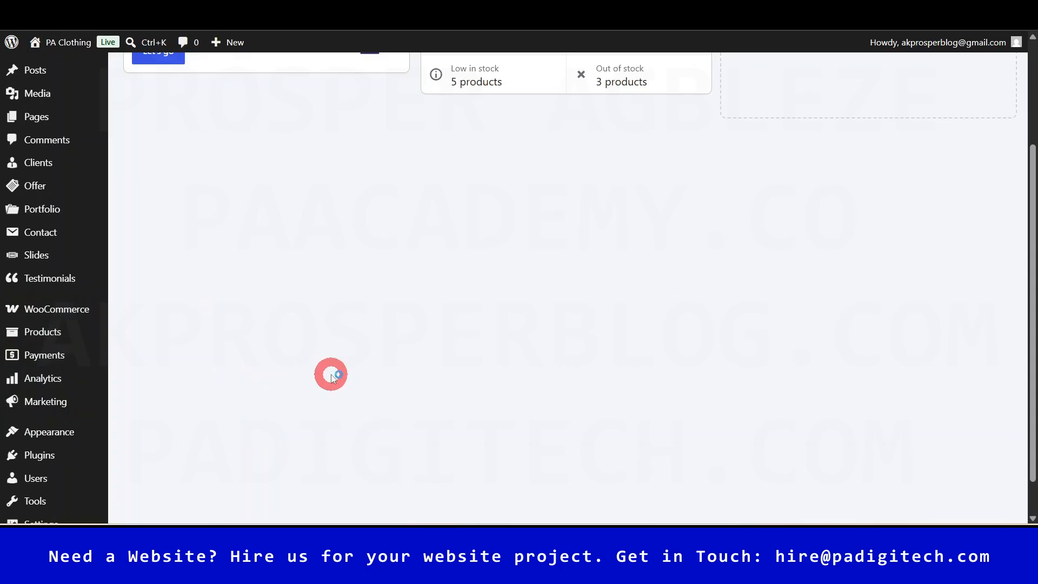
pyautogui.scroll(-1, 331, 377)
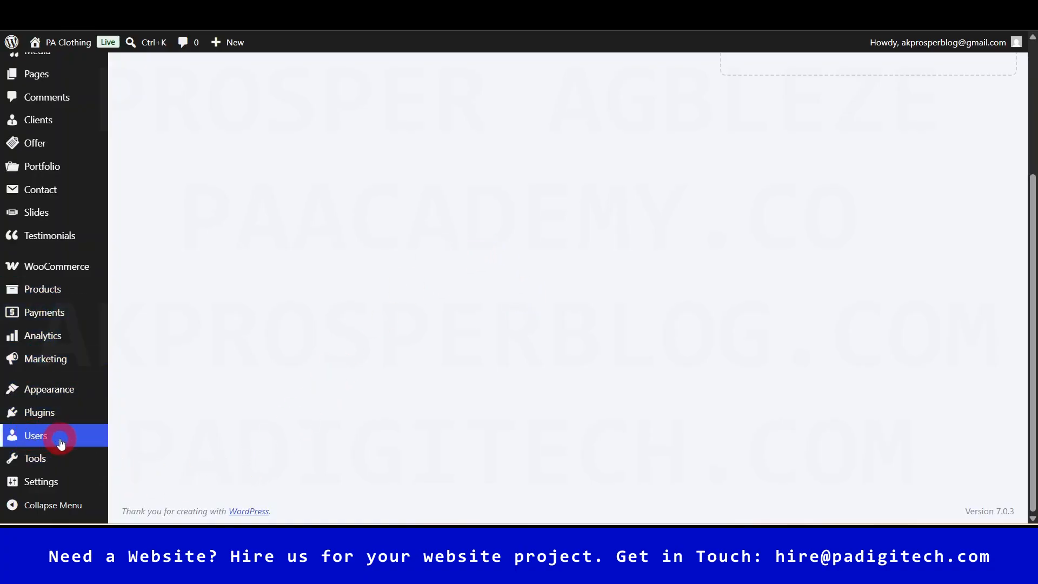
pyautogui.moveTo(52, 440)
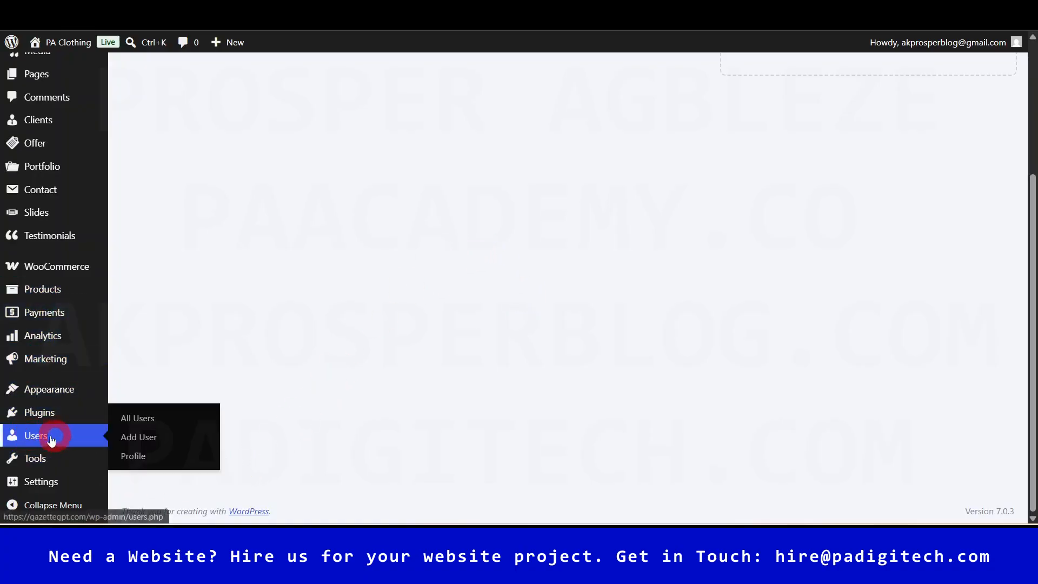
# - Open Users > Add User and expand the Role dropdown to see the available roles
pyautogui.click(140, 438)
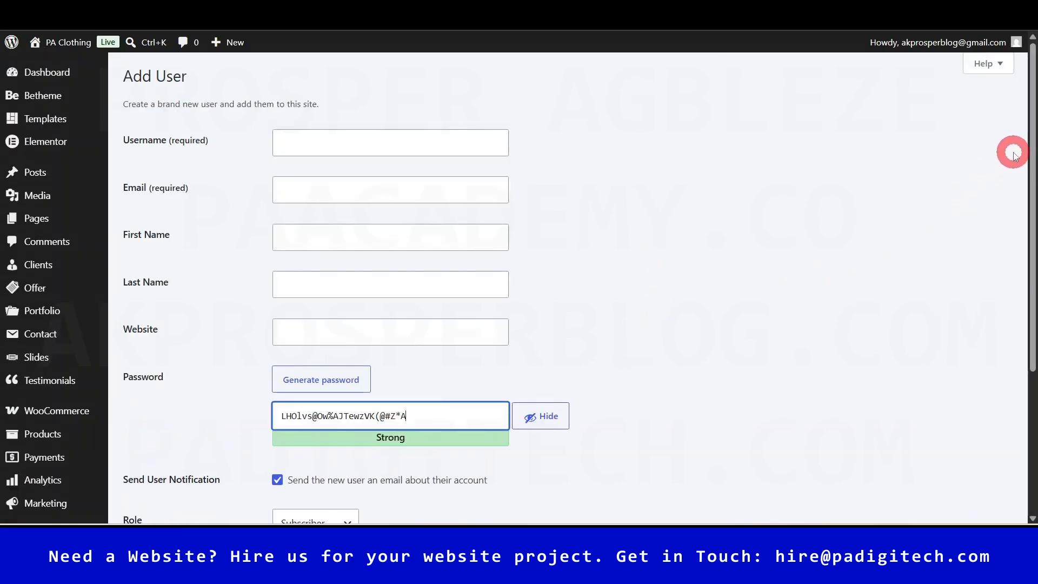
pyautogui.moveTo(1026, 132); pyautogui.dragTo(1032, 153)
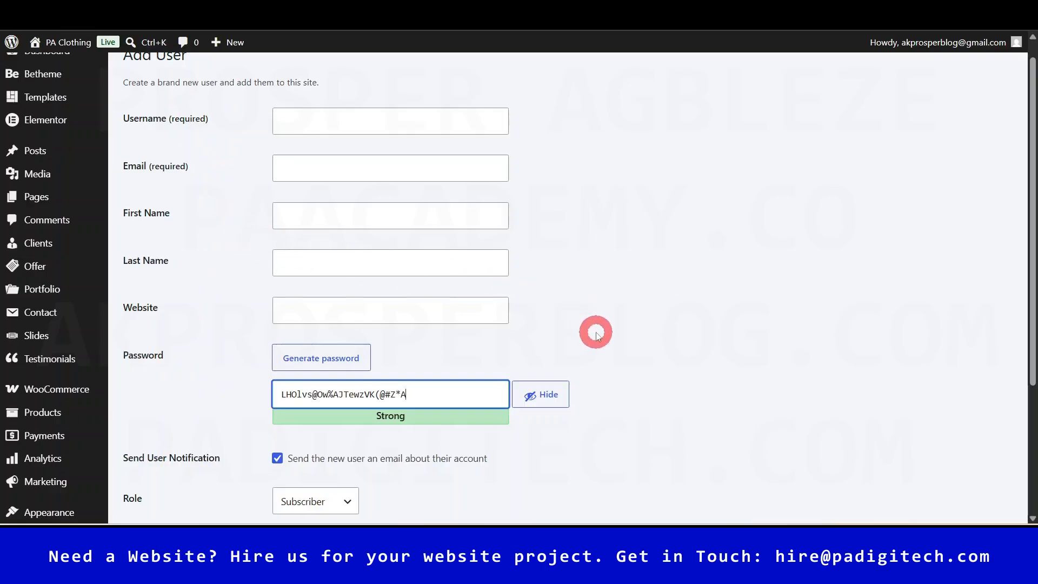
pyautogui.scroll(1, 597, 330)
pyautogui.scroll(-3, 1030, 205)
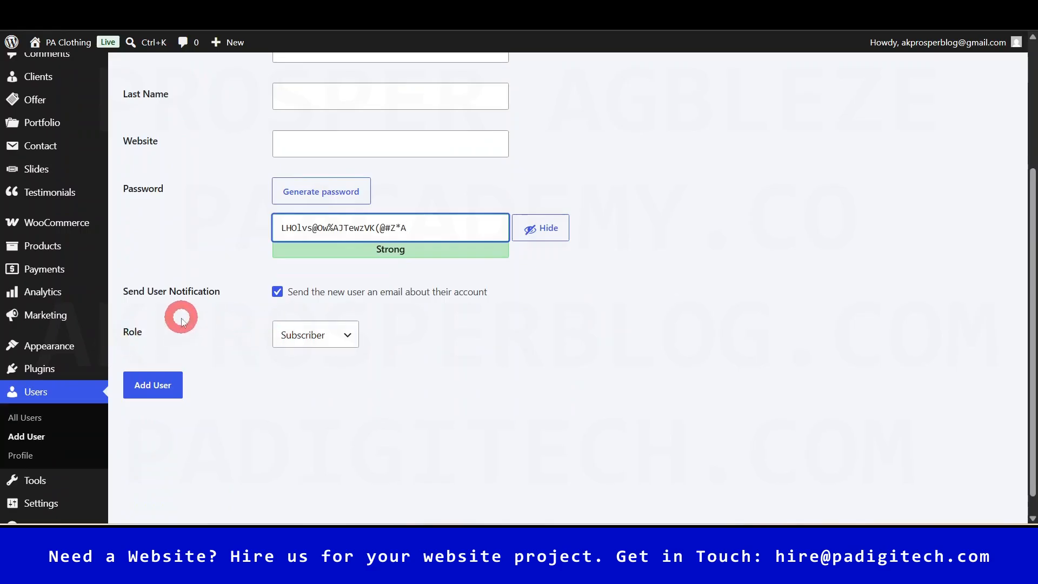
pyautogui.click(318, 337)
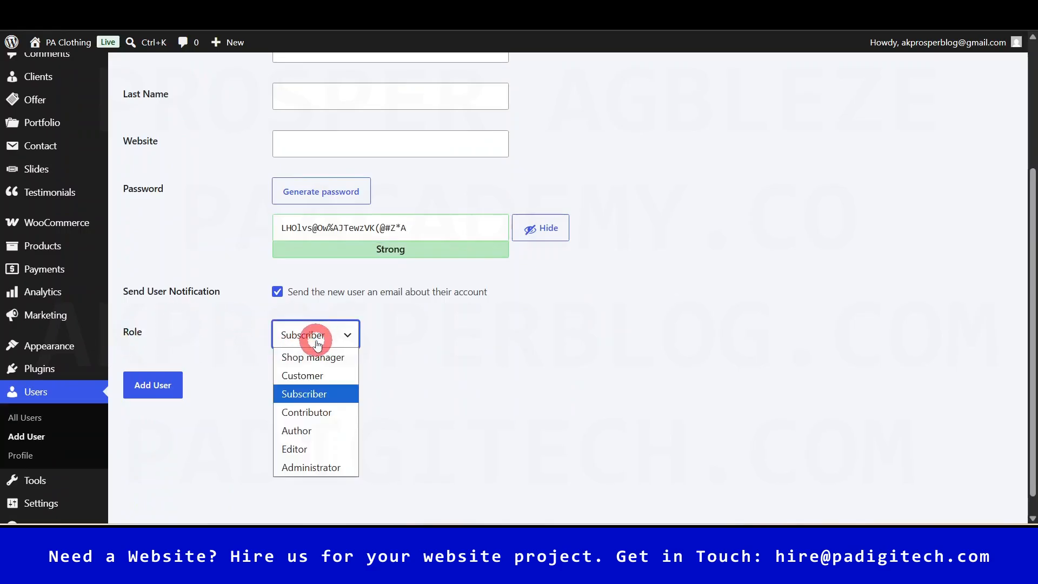
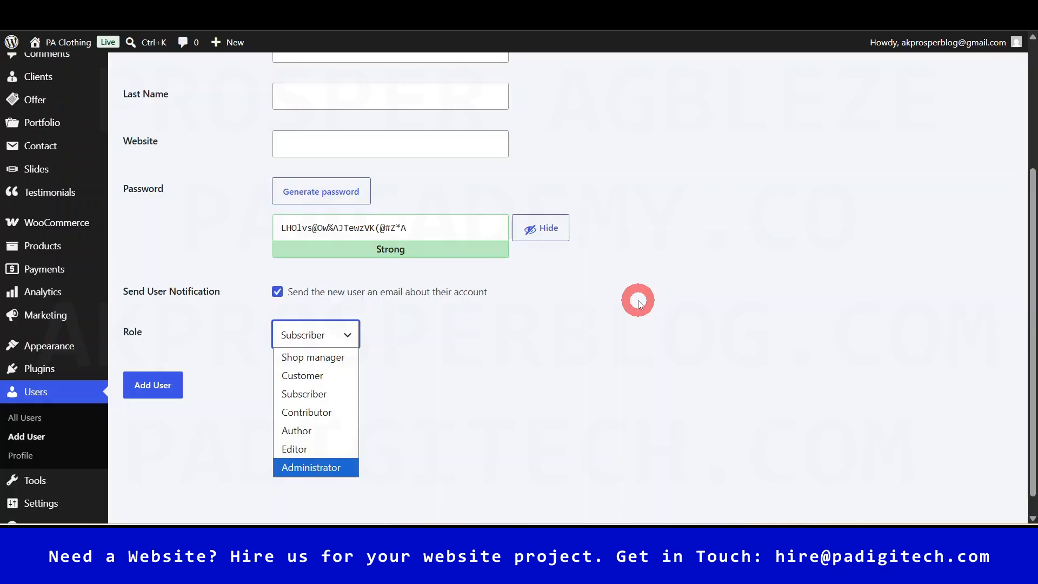
# - Close the Role dropdown with Subscriber kept and head to Users > Profile, triggering the 'Leave site?' warning
pyautogui.click(649, 370)
pyautogui.moveTo(1033, 446)
pyautogui.mouseDown()
pyautogui.moveTo(1033, 354)
pyautogui.moveTo(1032, 454)
pyautogui.mouseUp()
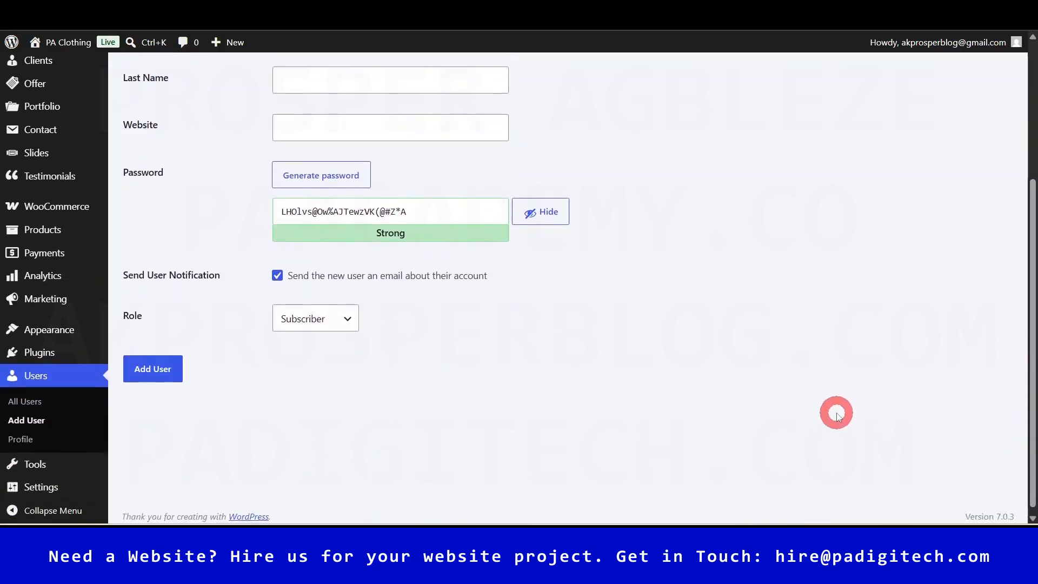
pyautogui.moveTo(1035, 324)
pyautogui.mouseDown()
pyautogui.moveTo(1034, 306)
pyautogui.moveTo(1033, 338)
pyautogui.mouseUp()
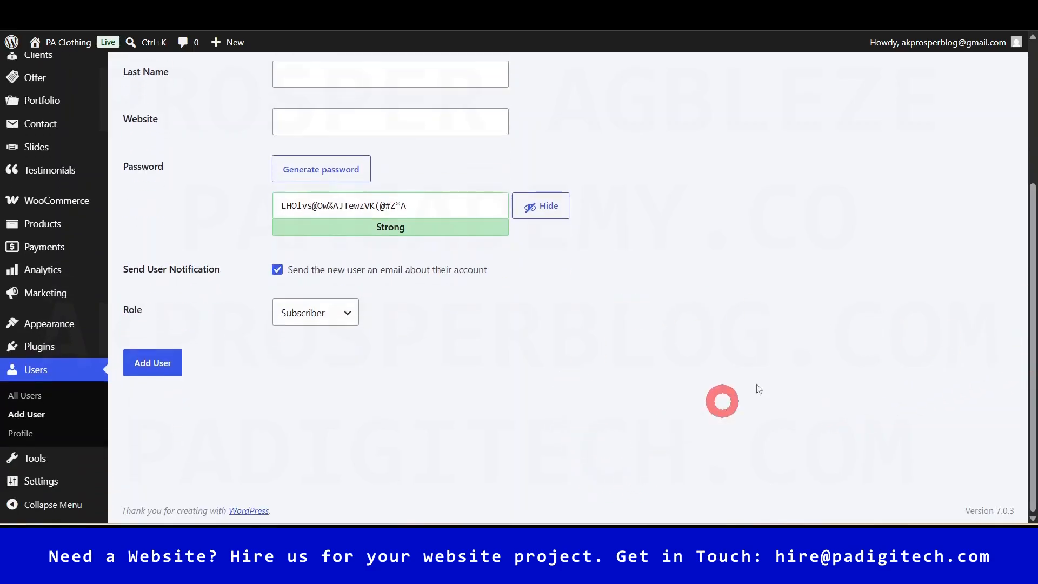
pyautogui.click(31, 442)
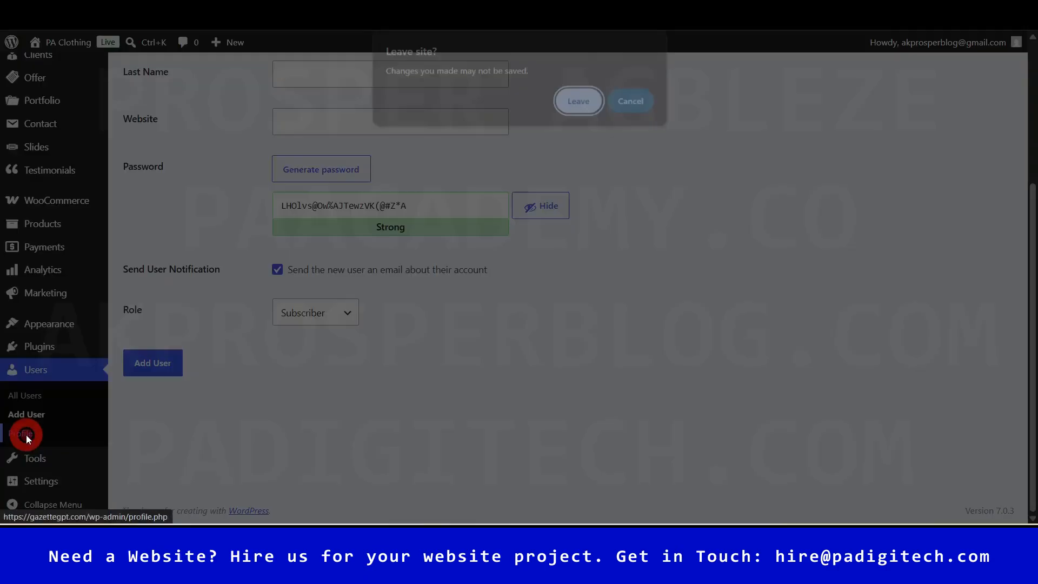
# - Leave the Add User form, preview the Fresh, Light and Midnight colour schemes, then return to Default
pyautogui.click(596, 103)
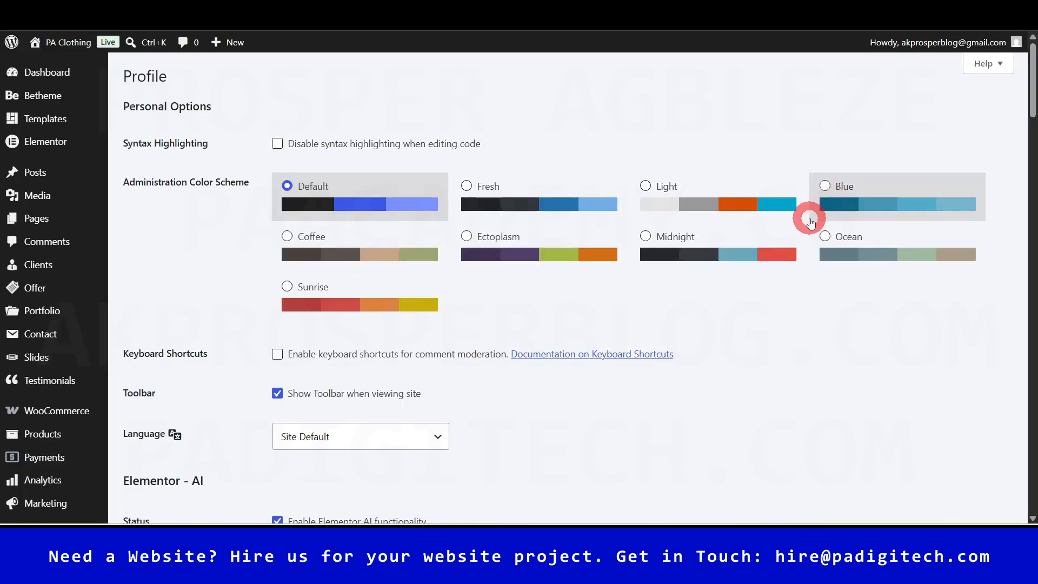
pyautogui.moveTo(931, 46)
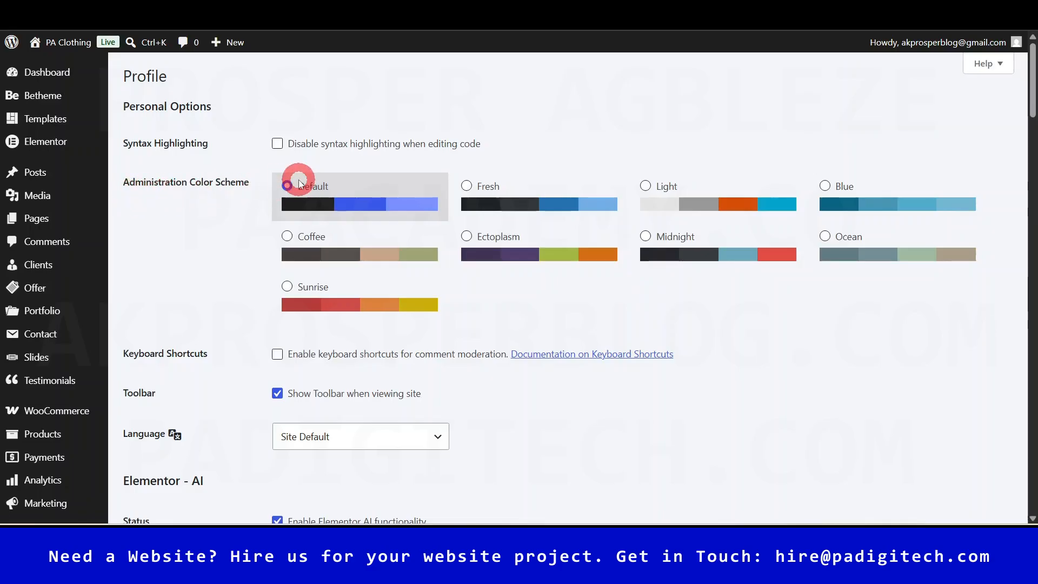
pyautogui.click(530, 192)
pyautogui.click(739, 194)
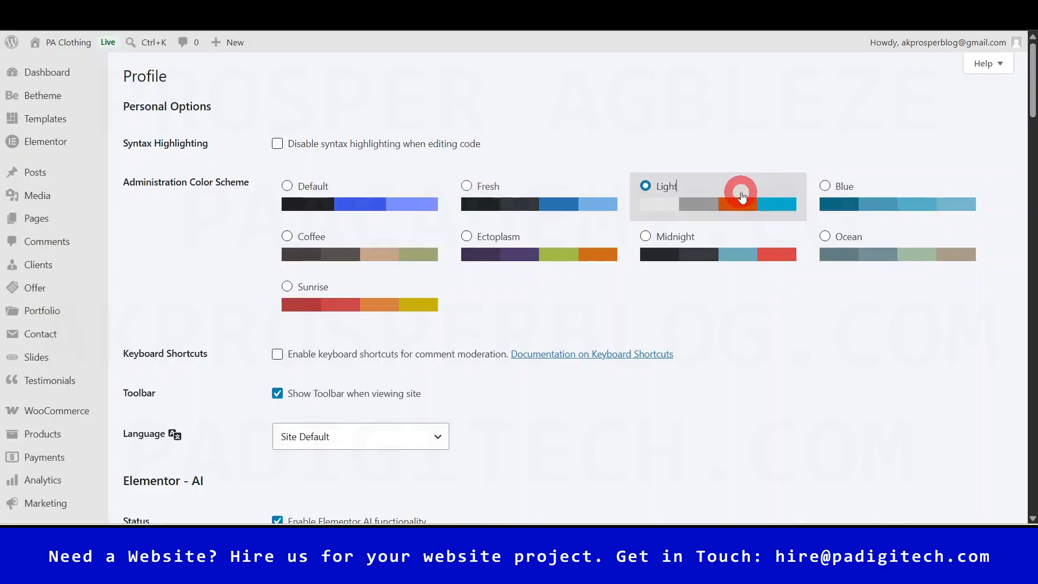
pyautogui.click(743, 244)
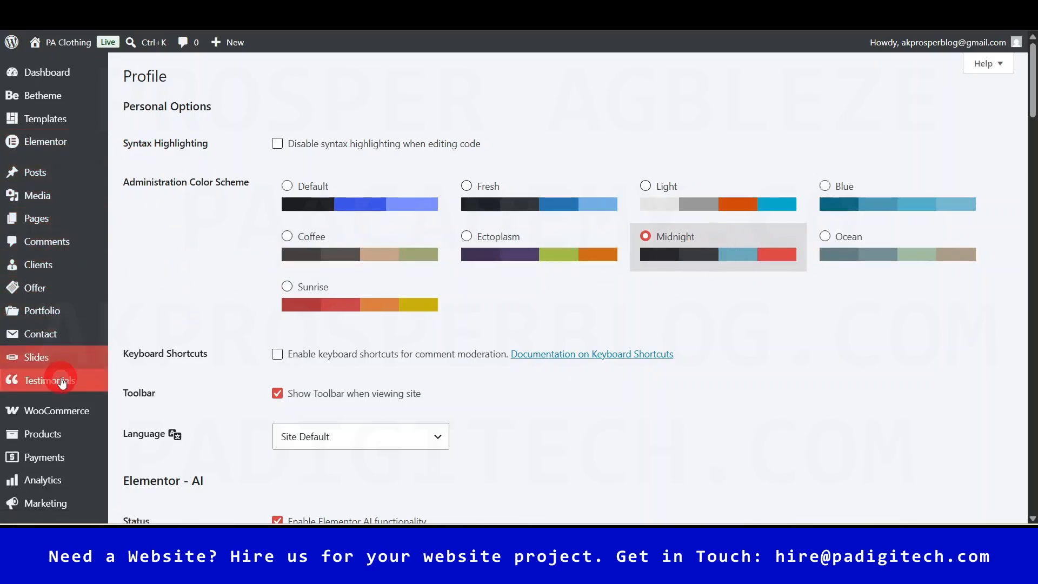
pyautogui.click(312, 206)
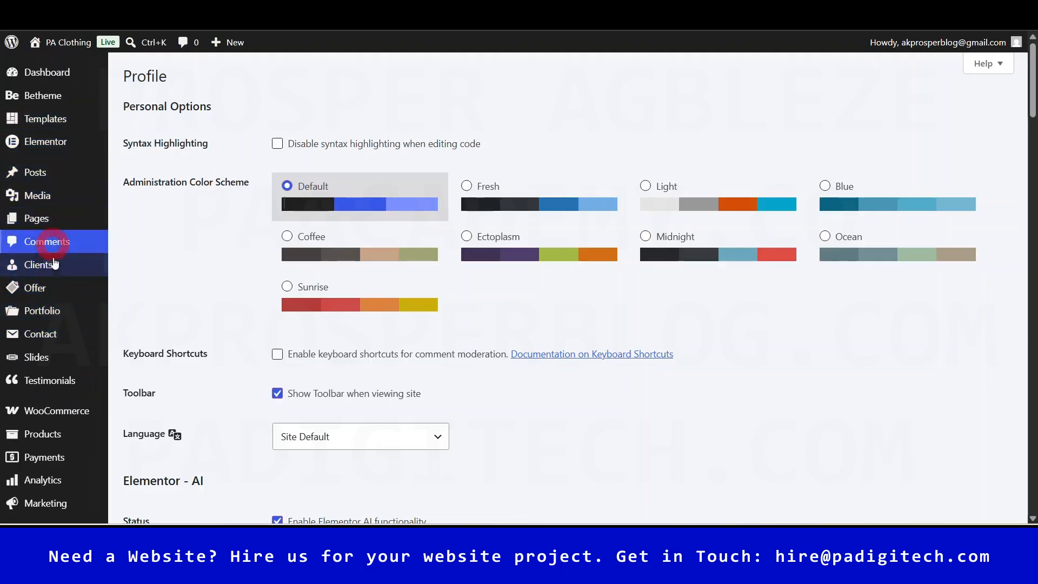
# - Change the Nickname to PA Clothing and set 'Display name publicly as' to PA Clothing
pyautogui.scroll(-3, 598, 339)
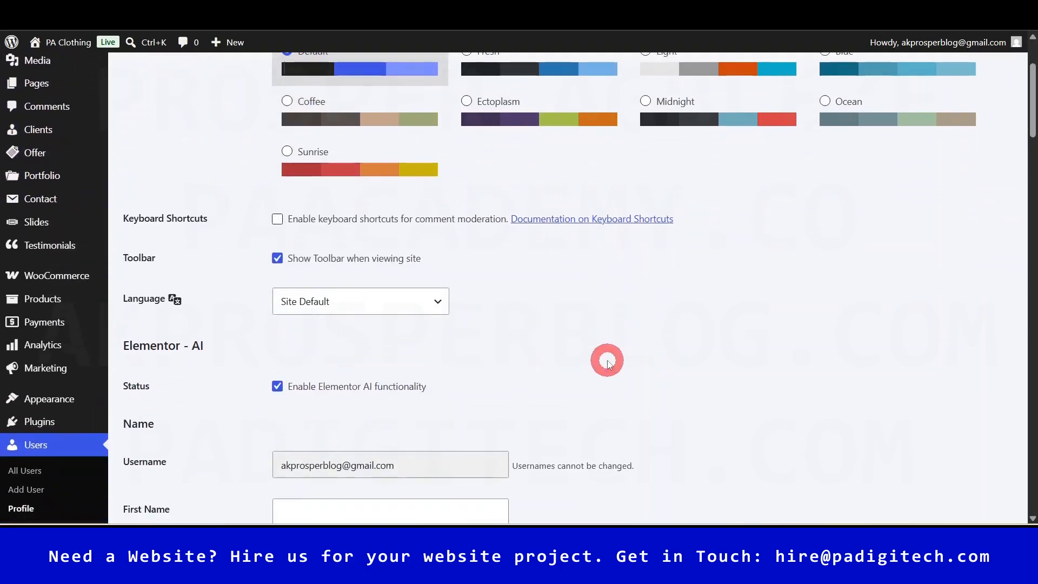
pyautogui.scroll(-2, 607, 361)
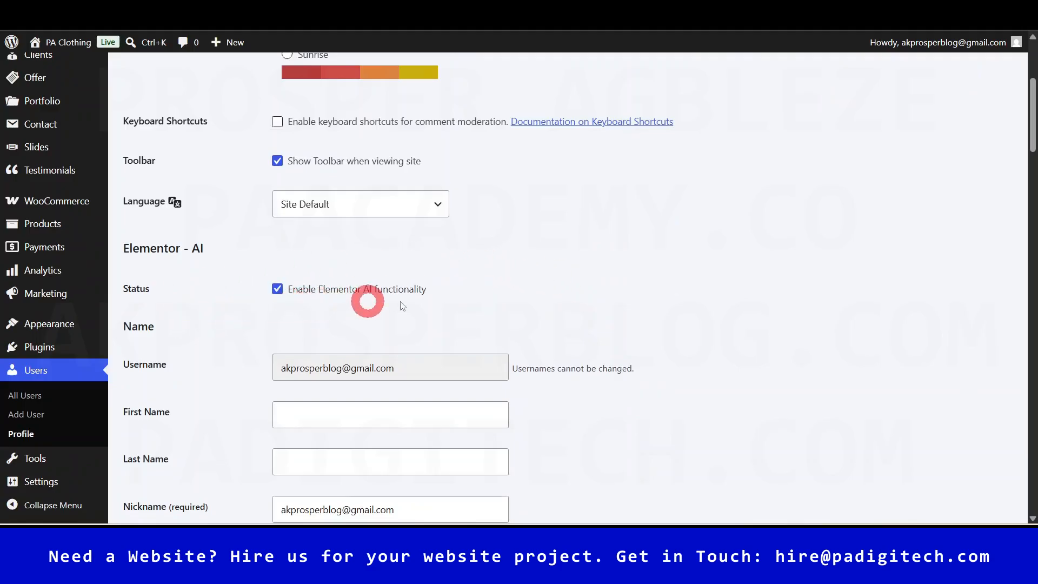
pyautogui.scroll(-2, 447, 295)
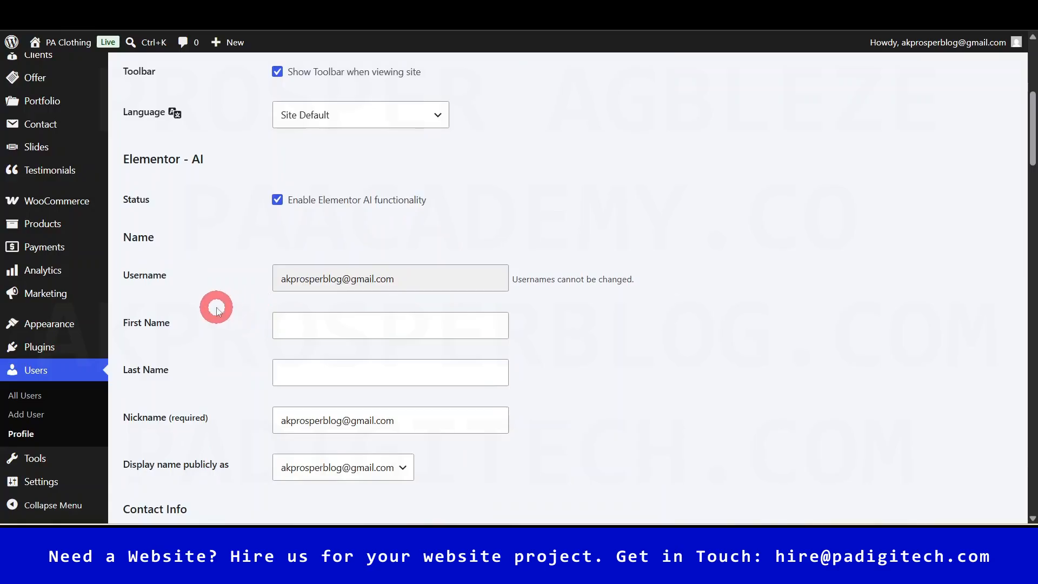
pyautogui.scroll(-1, 385, 386)
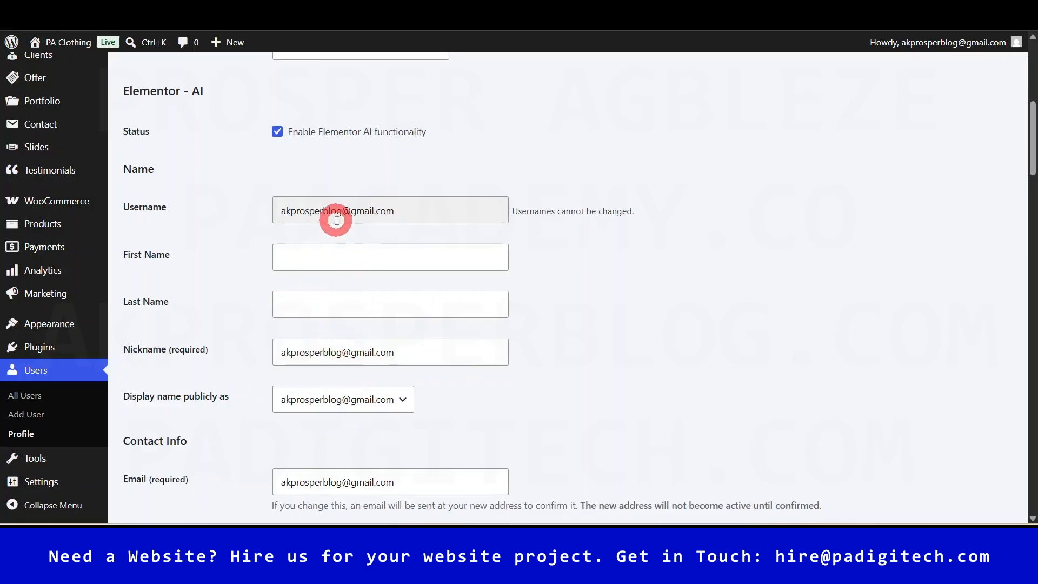
pyautogui.tripleClick(352, 352)
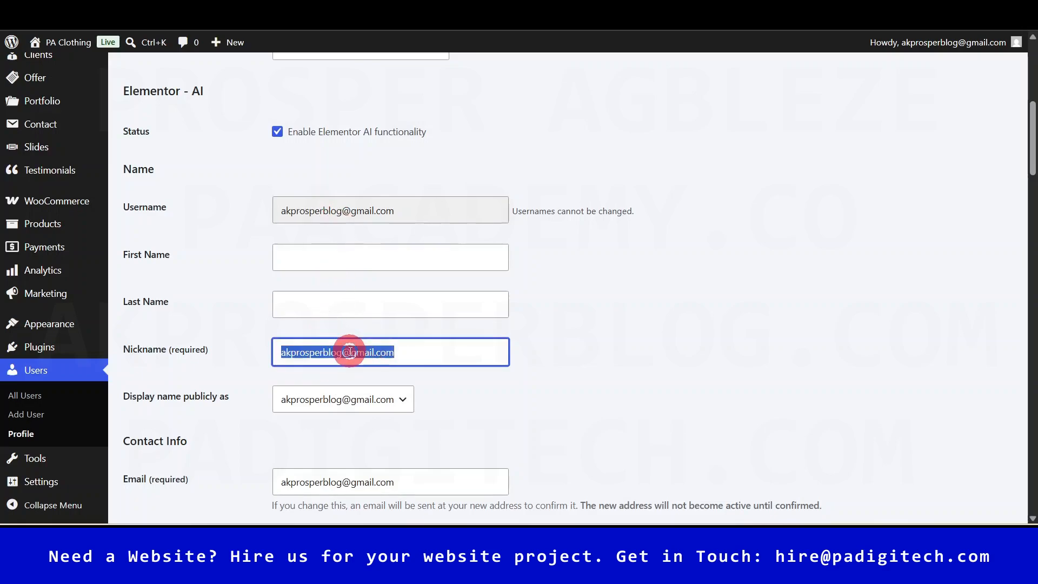
pyautogui.write('PA Clothing')
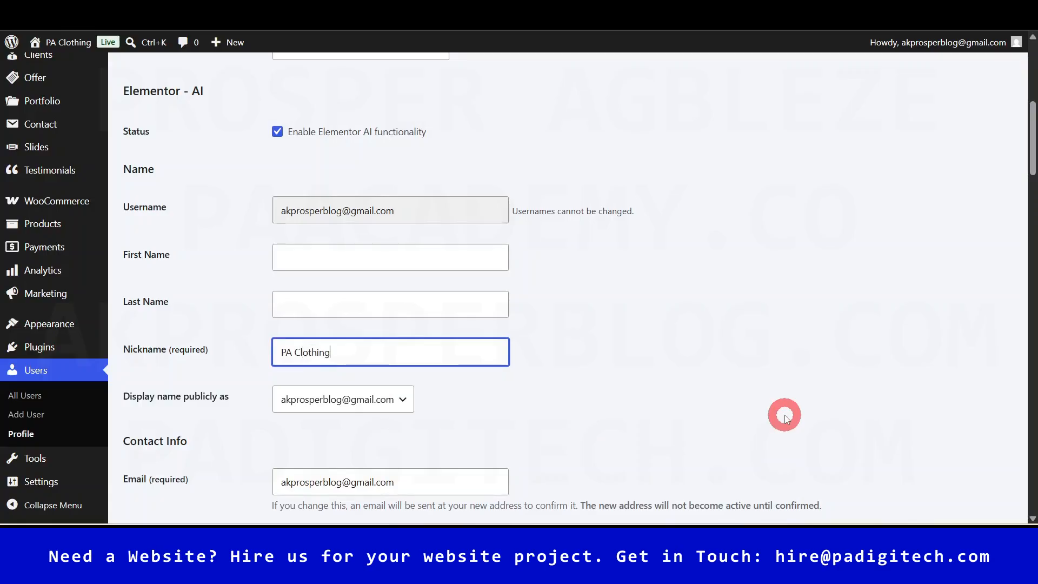
pyautogui.click(343, 399)
pyautogui.click(345, 440)
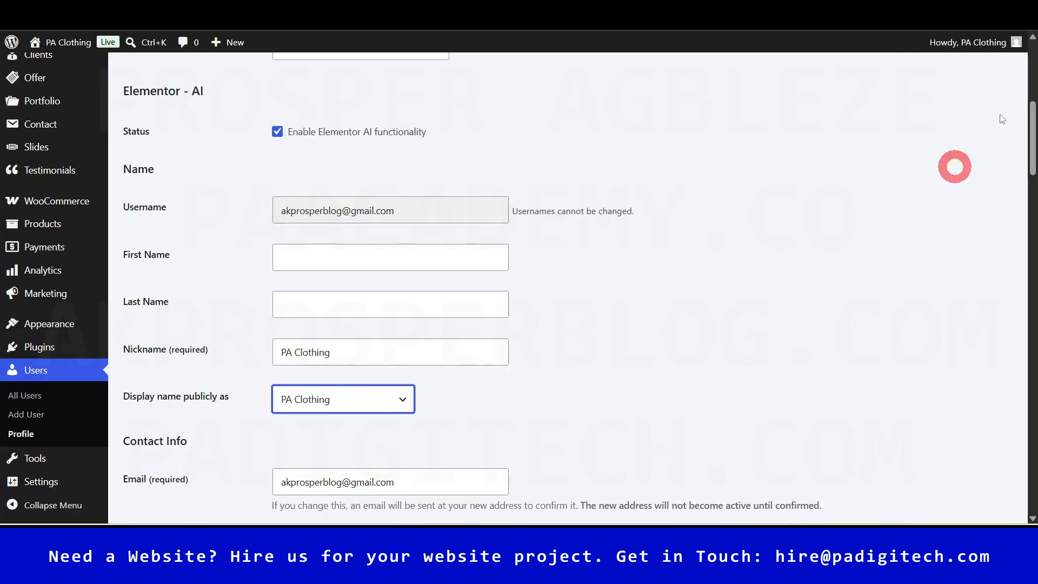
# - Save the profile with Update Profile and return to the admin Dashboard
pyautogui.moveTo(995, 44)
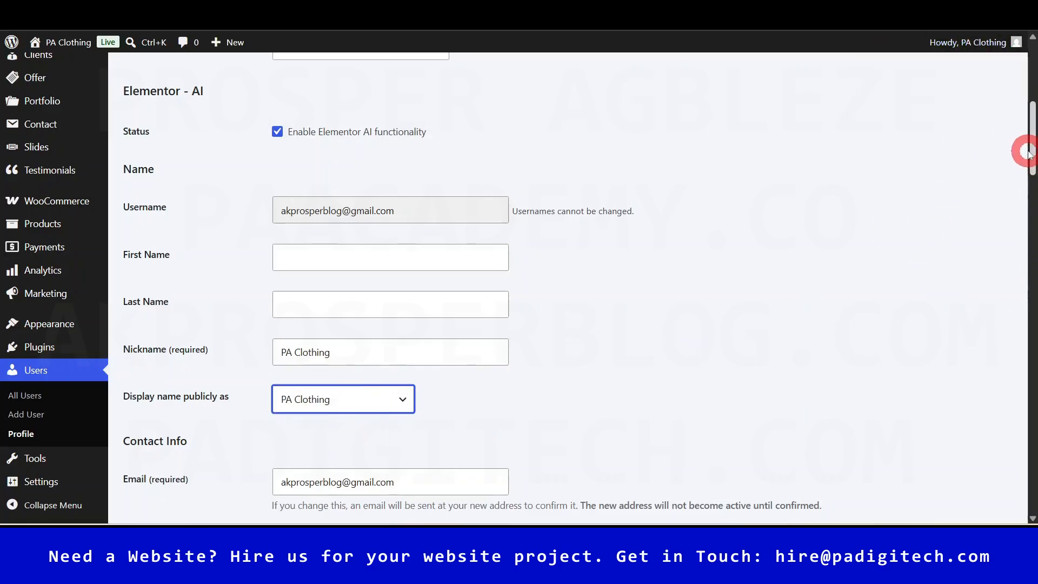
pyautogui.moveTo(1033, 140); pyautogui.dragTo(1032, 191)
pyautogui.click(496, 294)
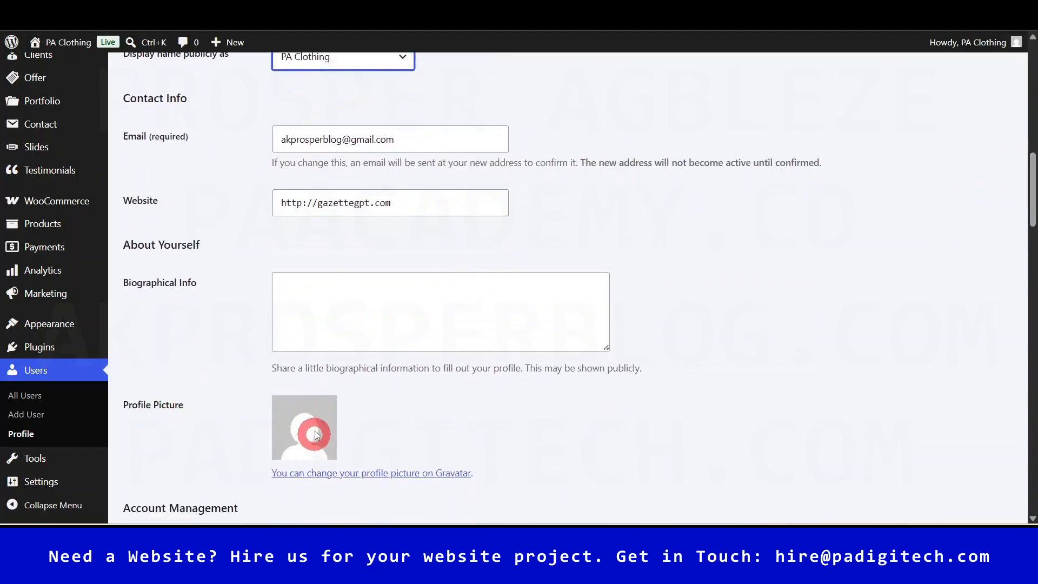
pyautogui.moveTo(1033, 200); pyautogui.dragTo(1032, 260)
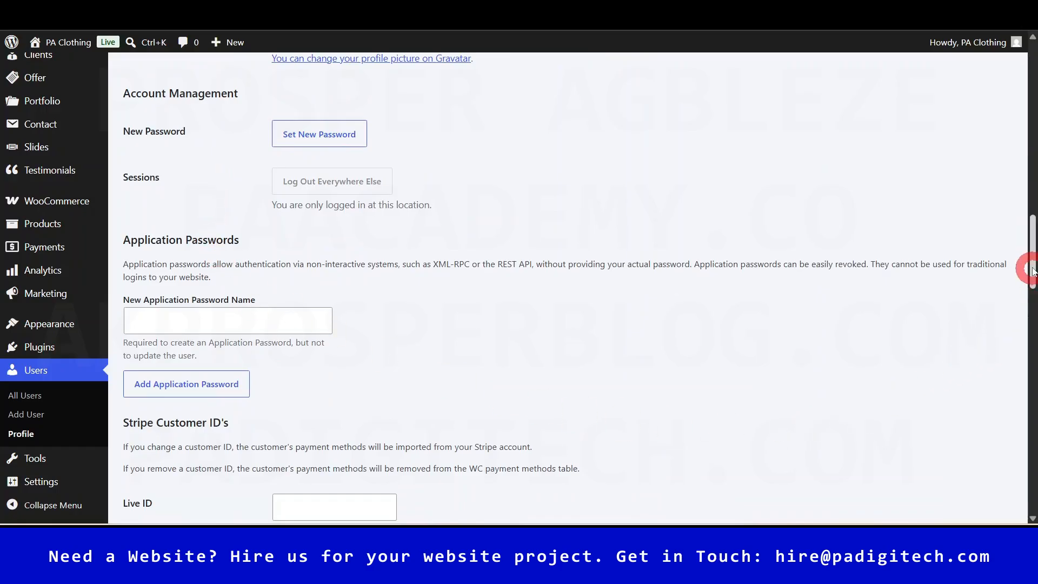
pyautogui.moveTo(1032, 262); pyautogui.dragTo(1032, 461)
pyautogui.click(166, 461)
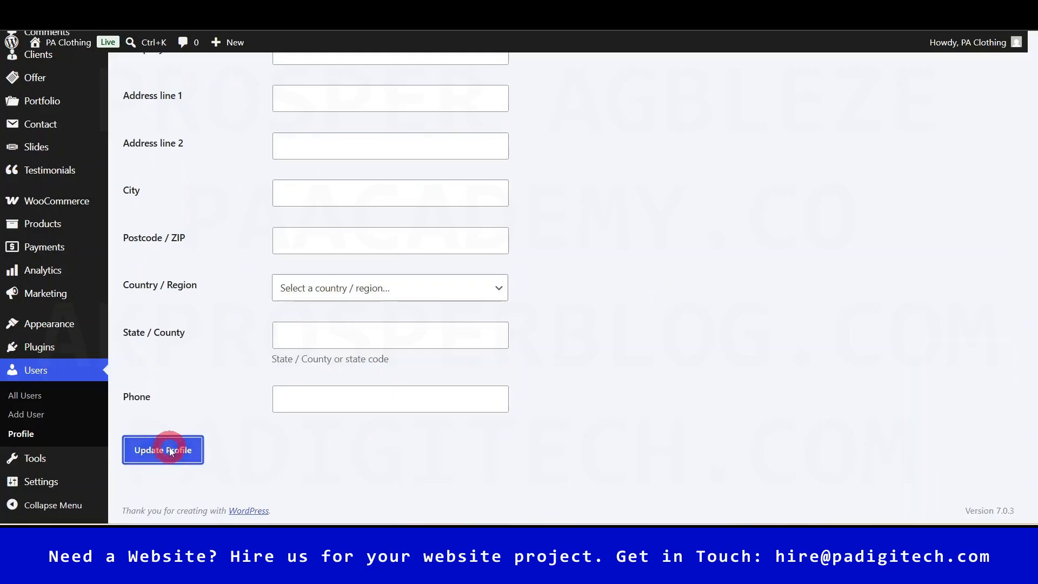
pyautogui.click(54, 76)
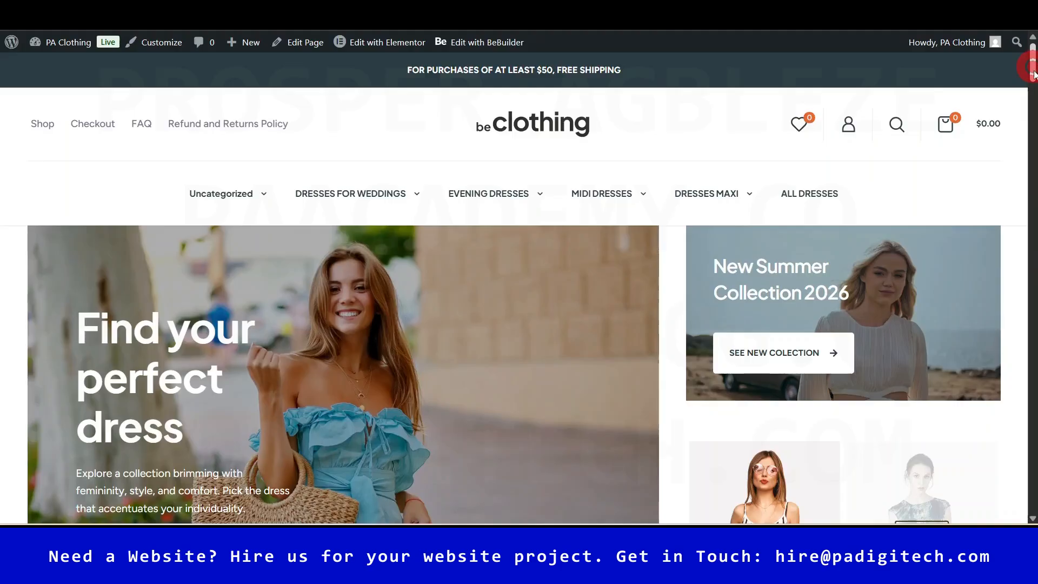
# - Register a new customer e-mail on the store's My account page, dismissing the 20% OFF bar, then return to admin
pyautogui.moveTo(1033, 74)
pyautogui.mouseDown()
pyautogui.moveTo(1033, 414)
pyautogui.moveTo(1033, 59)
pyautogui.mouseUp()
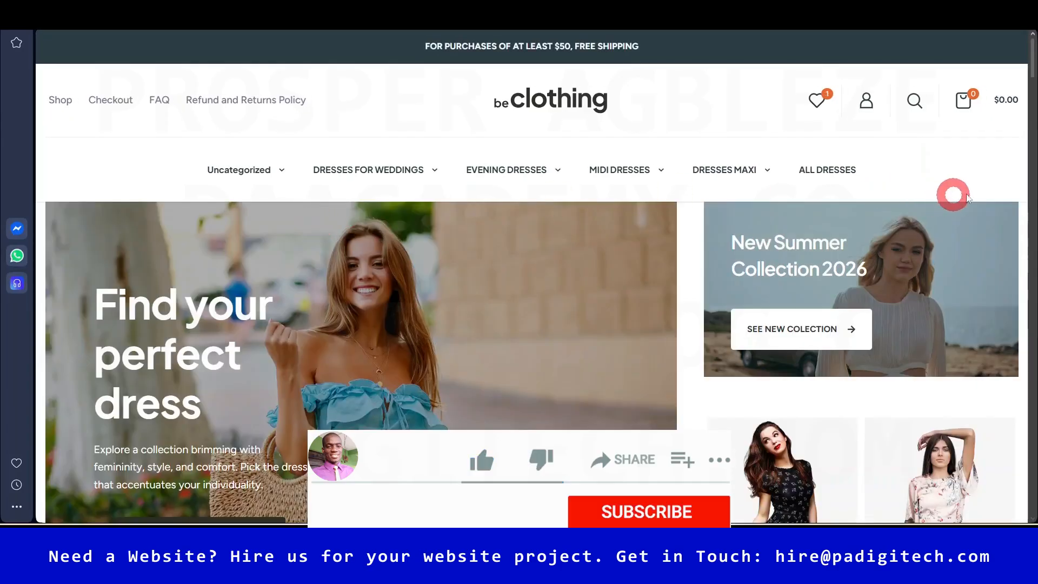
pyautogui.click(865, 102)
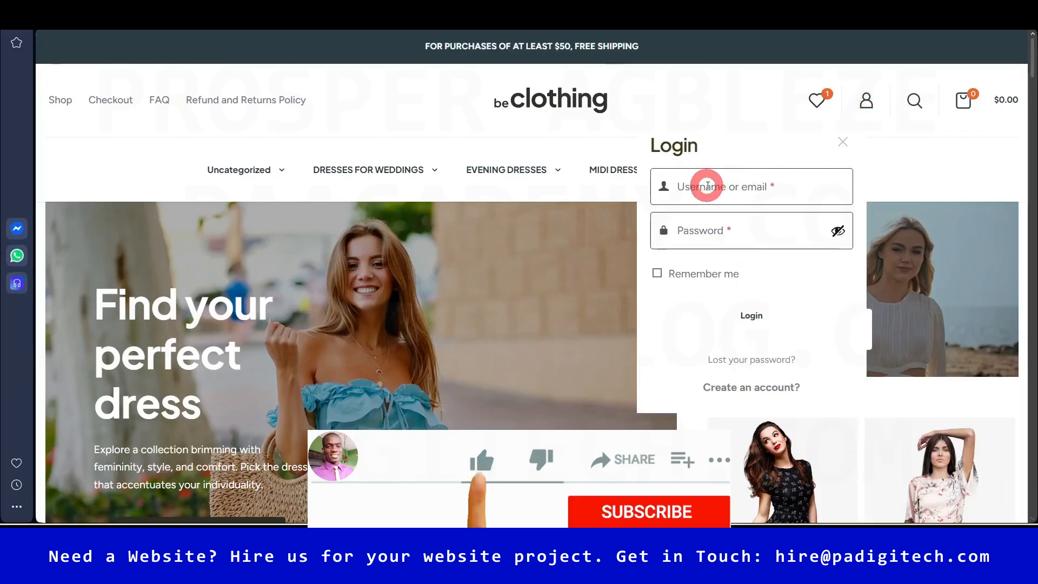
pyautogui.click(748, 387)
pyautogui.scroll(-3, 719, 370)
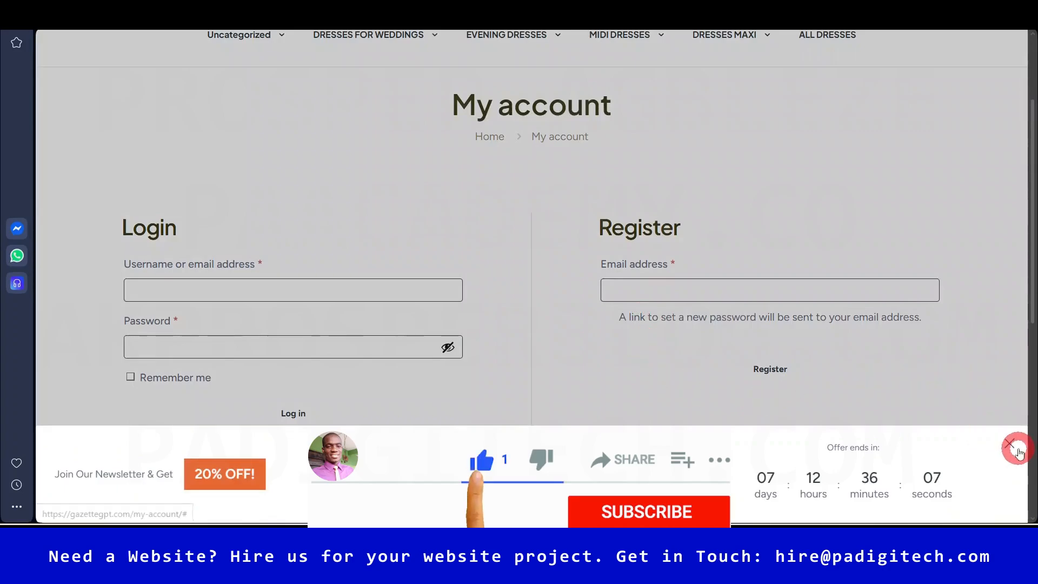
pyautogui.click(1018, 453)
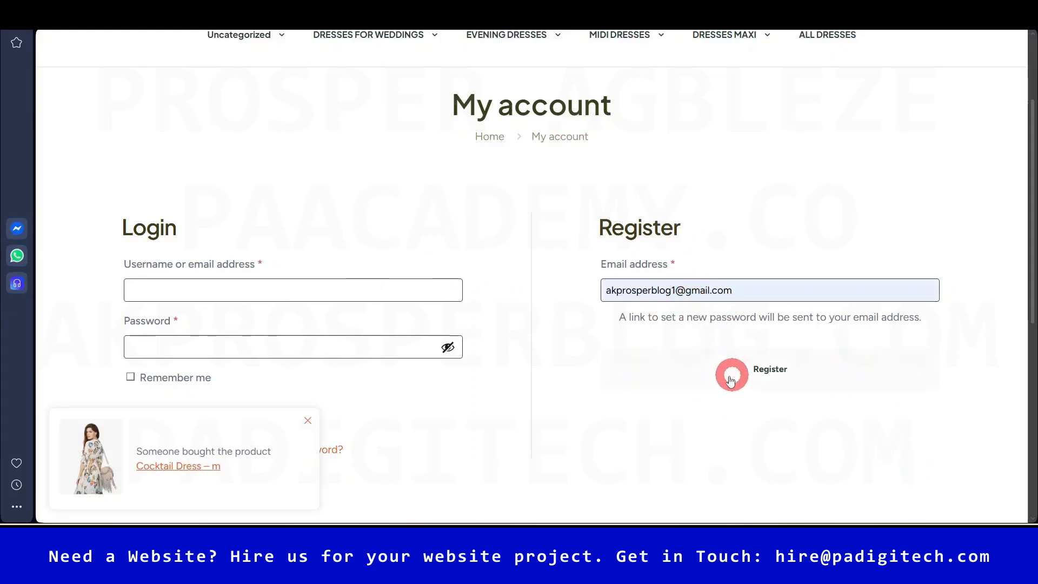
pyautogui.click(778, 373)
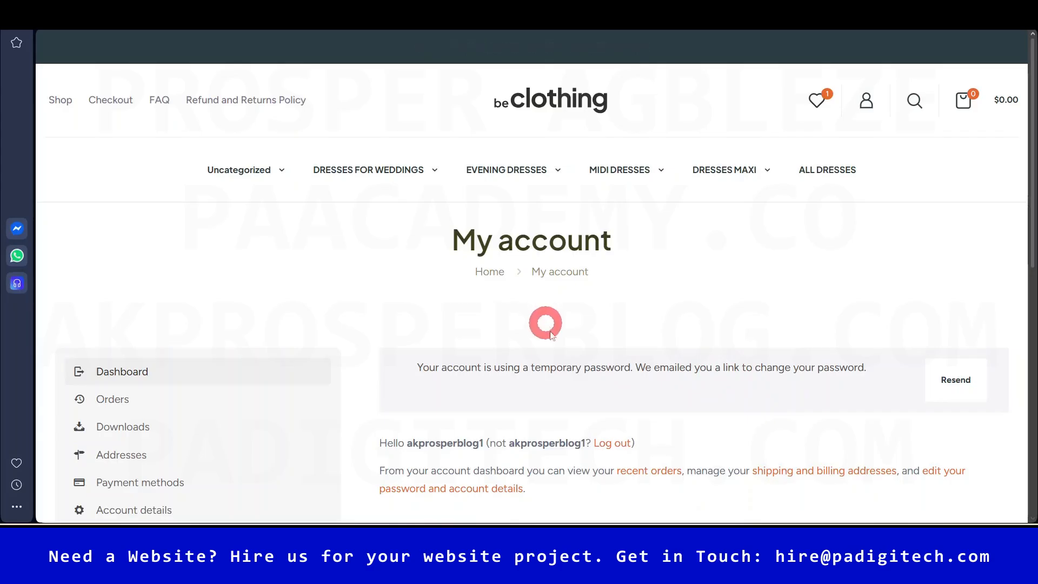
pyautogui.click(480, 473)
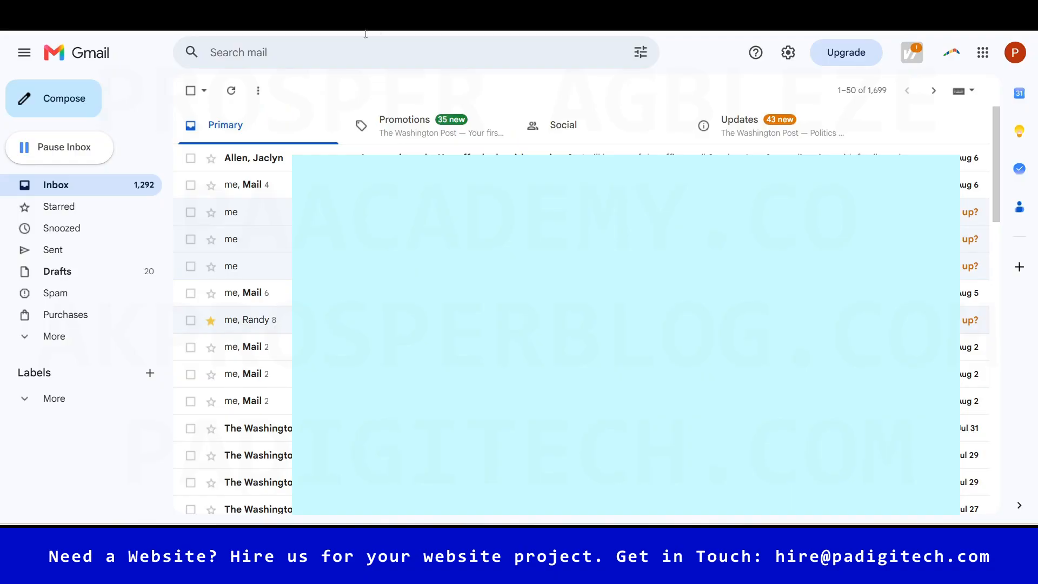
# - Refresh Gmail and check Inbox and Spam for the new-account email, then return to My account
pyautogui.click(231, 92)
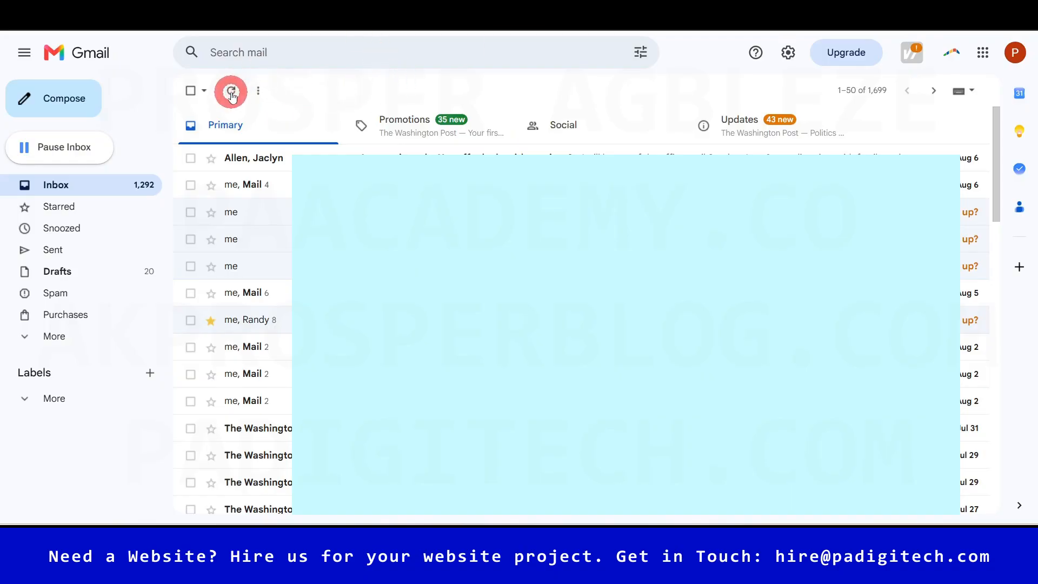
pyautogui.click(231, 92)
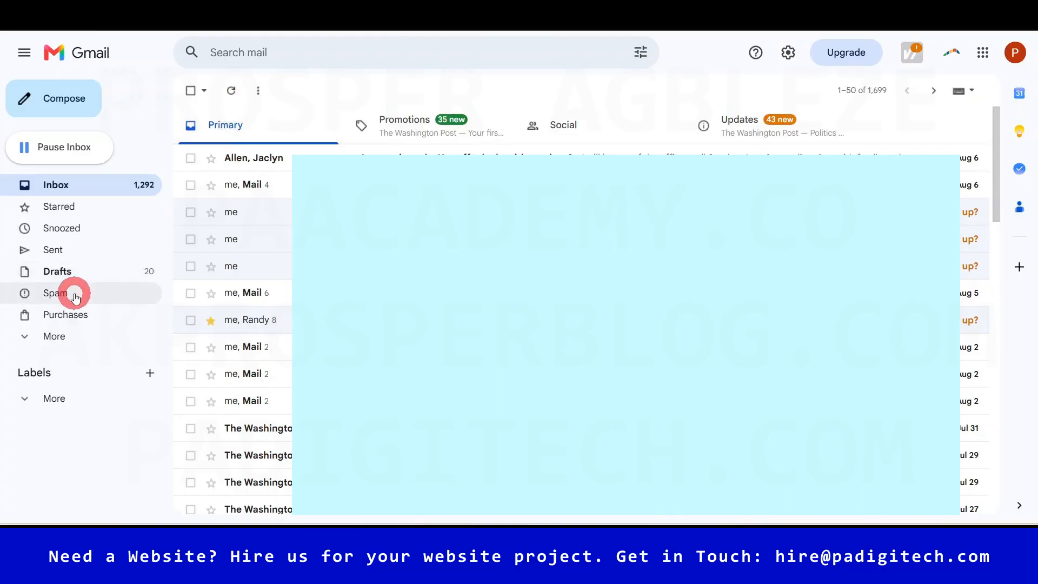
pyautogui.click(76, 296)
pyautogui.click(56, 184)
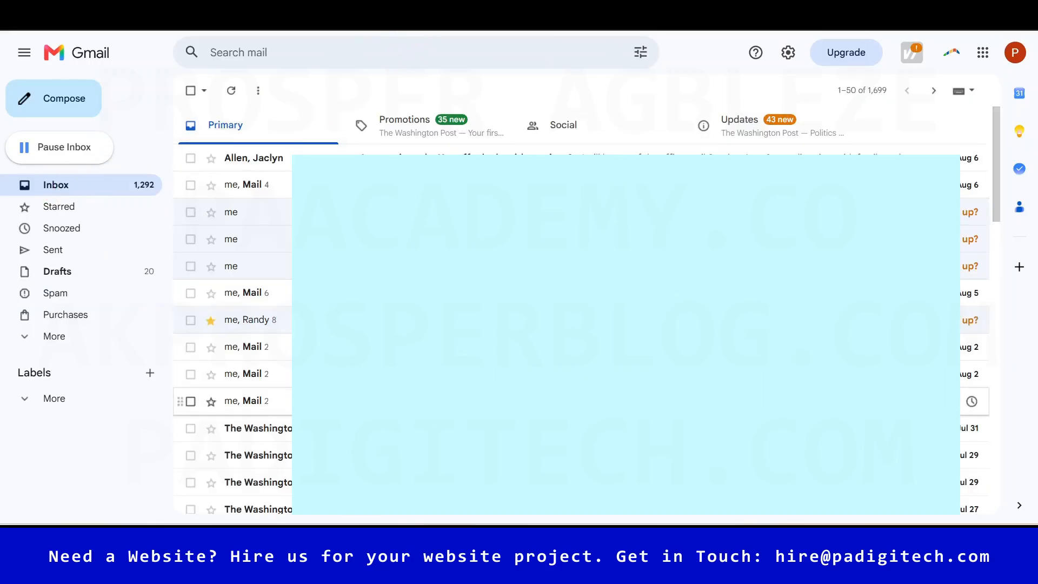
pyautogui.moveTo(433, 524)
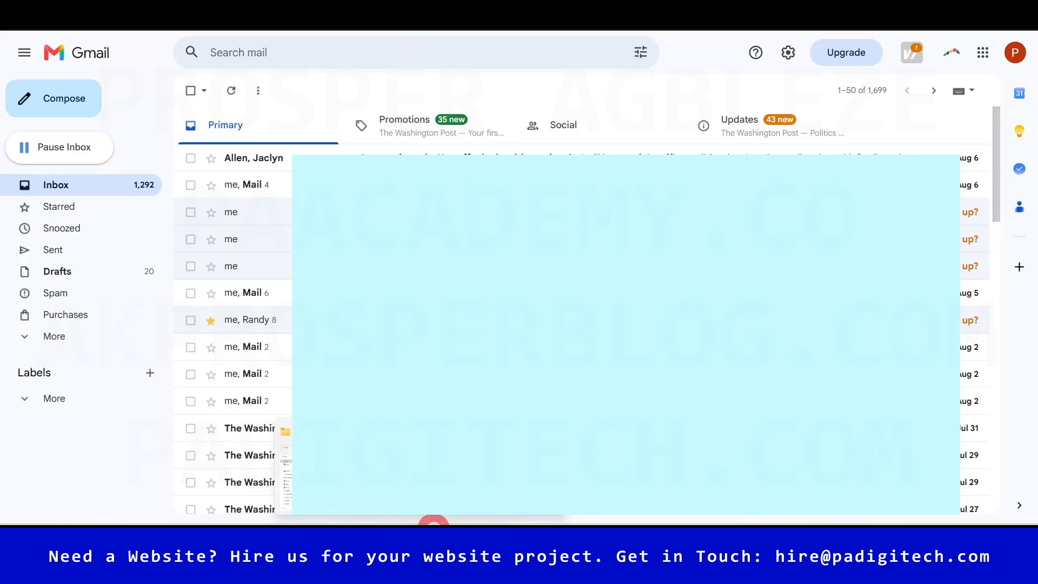
pyautogui.click(538, 523)
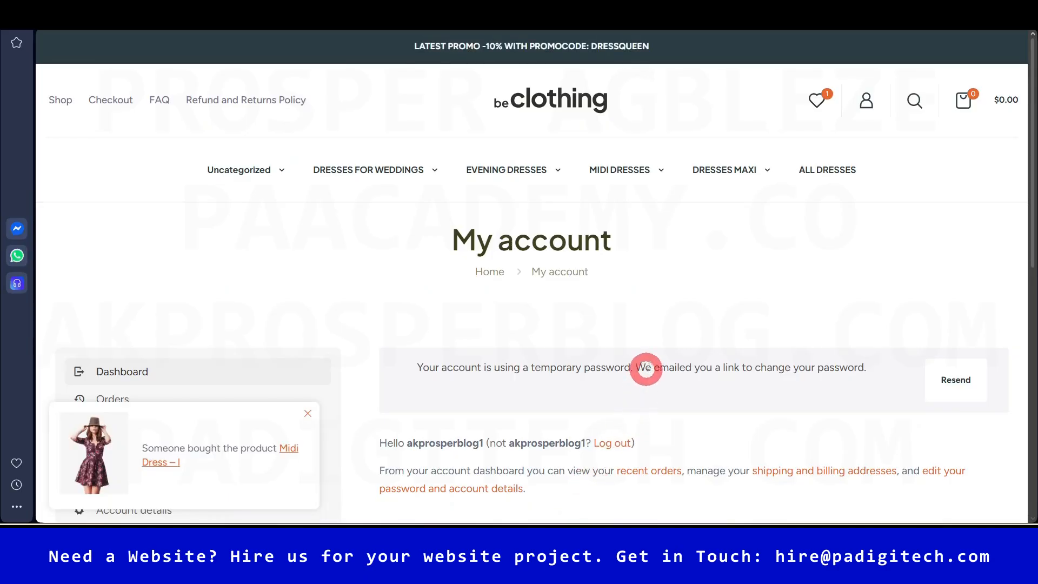
# - Dismiss the newsletter bar and bring up the Add Plugins results for 'WP Mail Logging'
pyautogui.moveTo(1031, 153); pyautogui.dragTo(1031, 211)
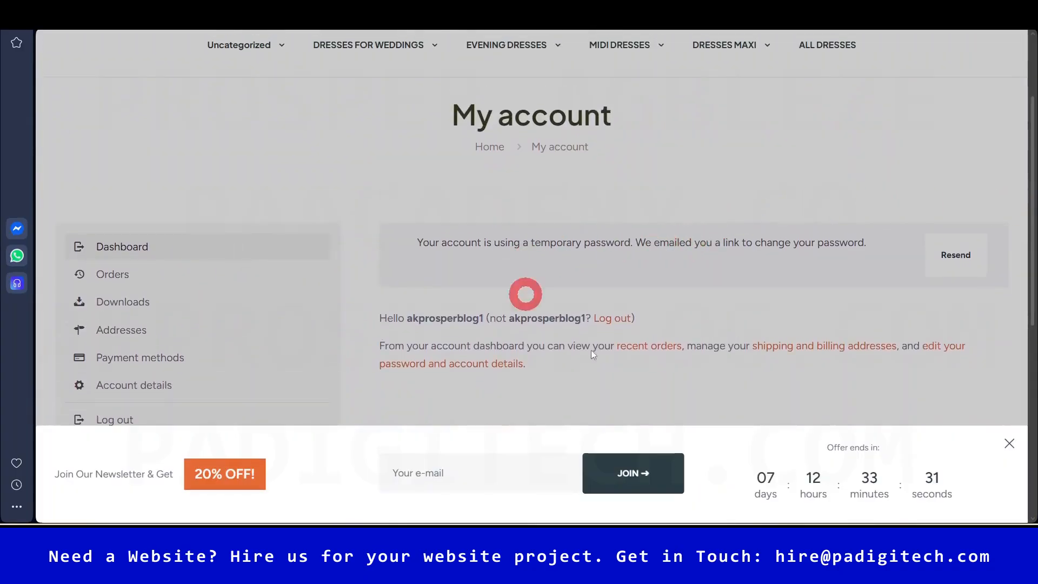
pyautogui.click(1009, 443)
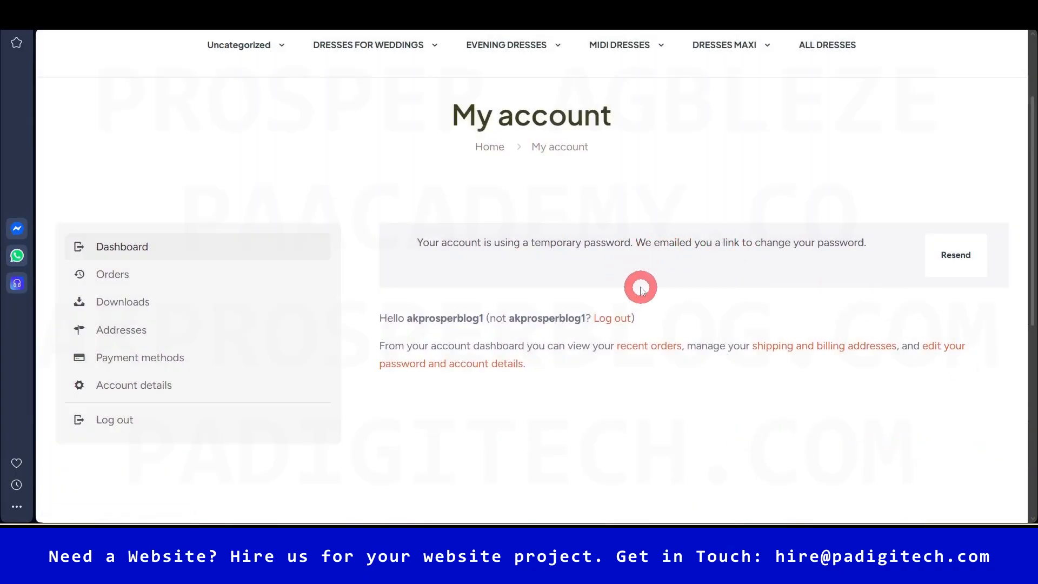
pyautogui.moveTo(1031, 167); pyautogui.dragTo(1031, 76)
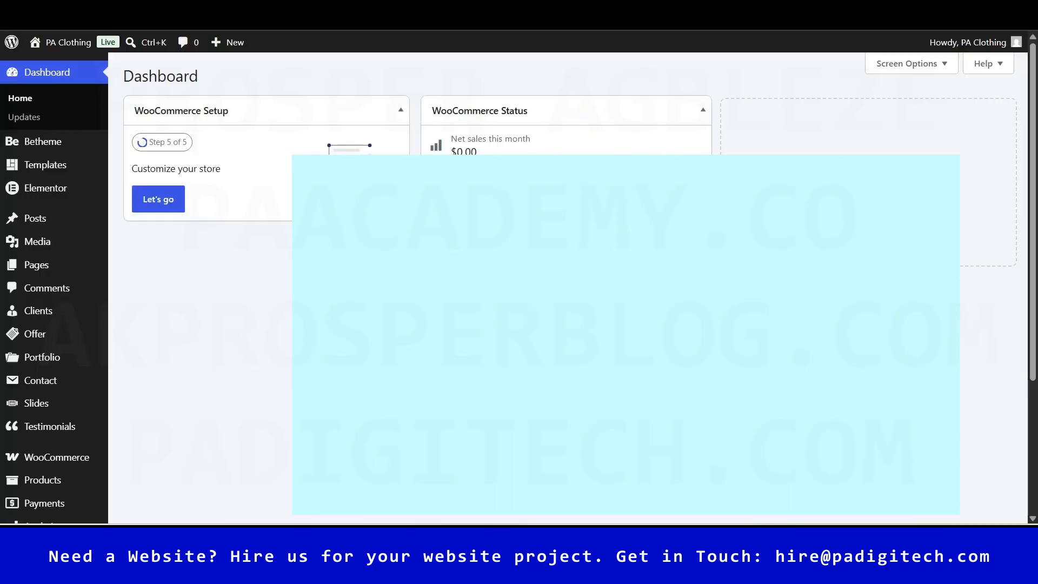
pyautogui.scroll(-4, 74, 427)
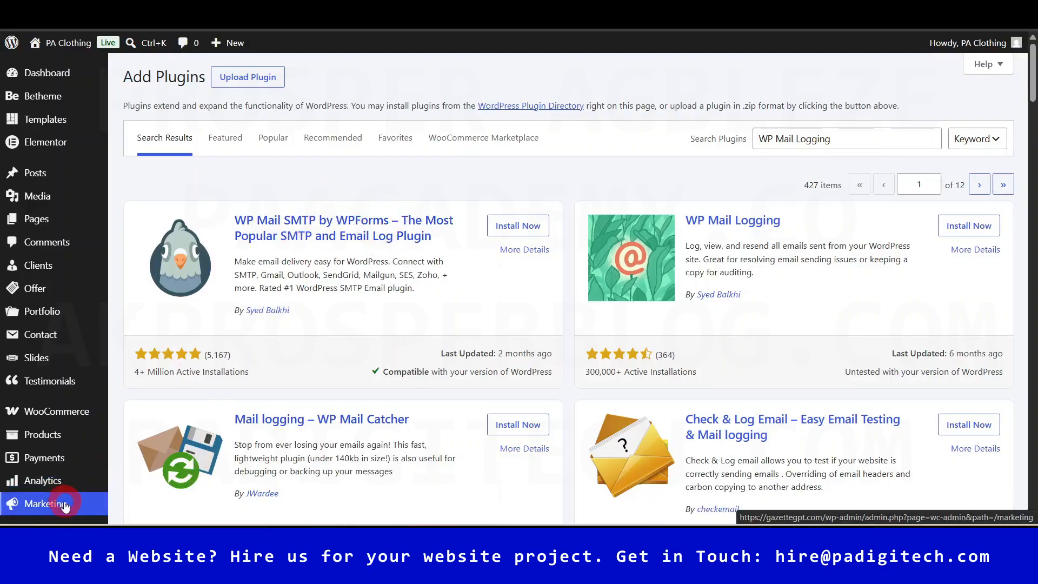
# - Install and activate the WP Mail SMTP by WPForms plugin from the search results
pyautogui.scroll(-3, 43, 416)
pyautogui.moveTo(49, 479)
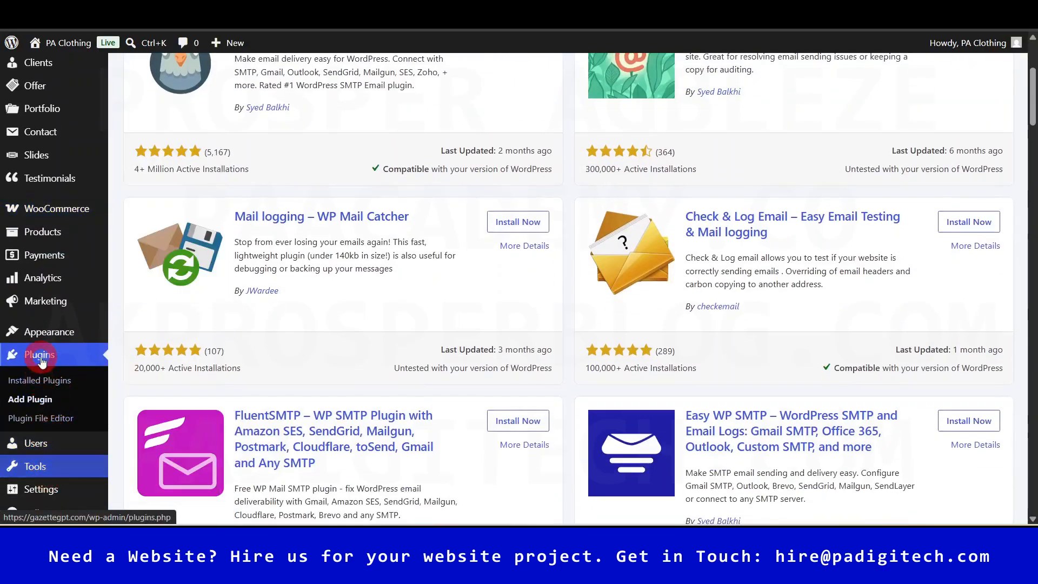
pyautogui.scroll(3, 338, 366)
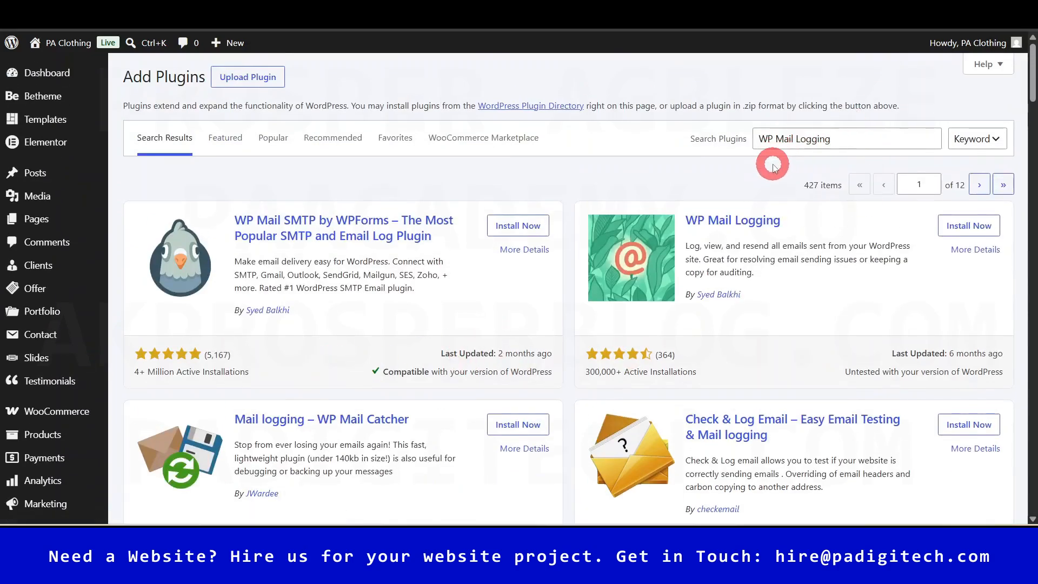
pyautogui.click(524, 391)
pyautogui.click(510, 226)
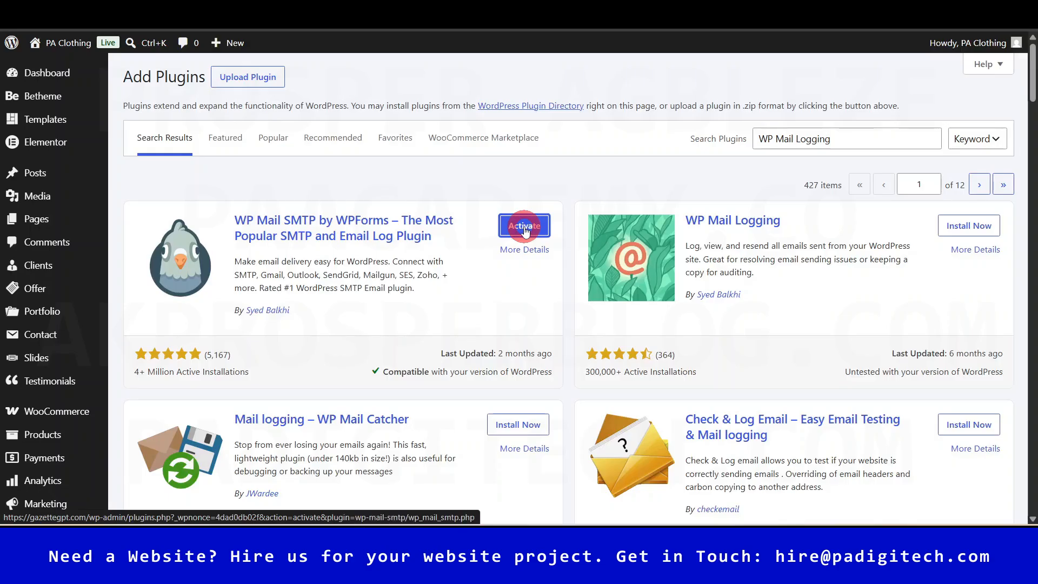
pyautogui.click(524, 225)
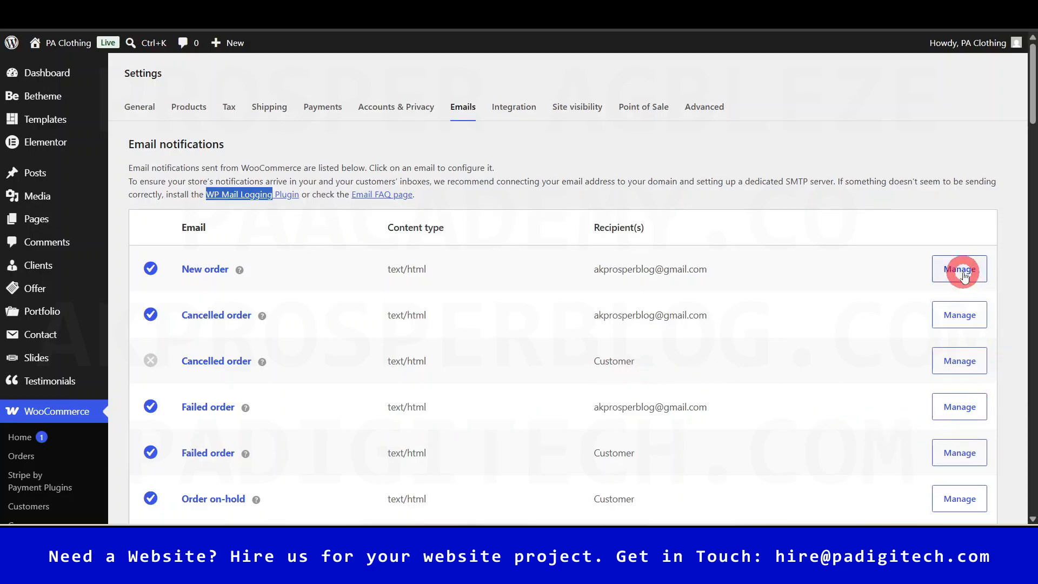
# - On WooCommerce Emails settings, highlight the notices recommending an SMTP server and a mail logging plugin
pyautogui.click(730, 205)
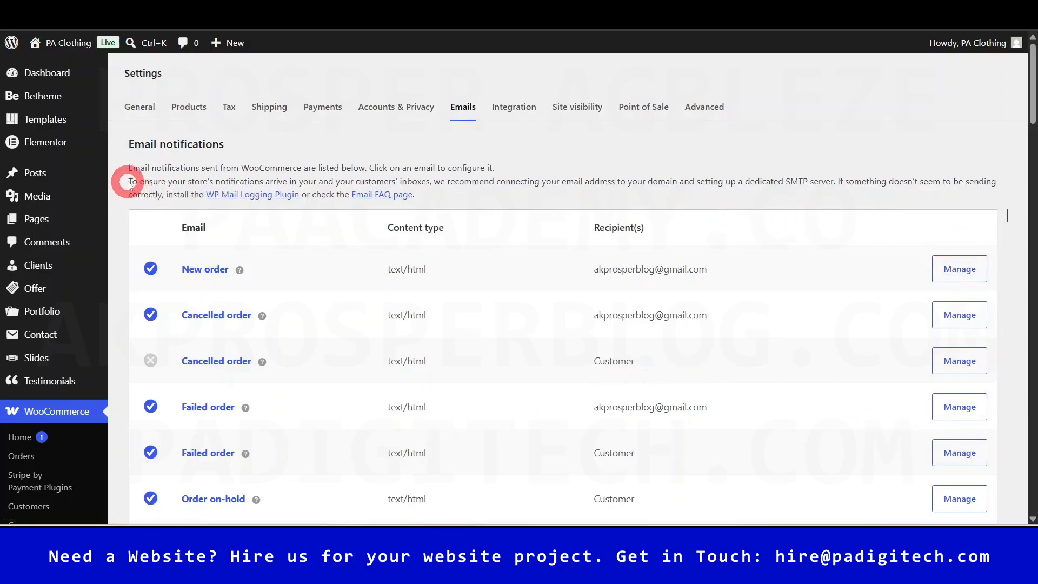
pyautogui.moveTo(129, 181); pyautogui.dragTo(847, 181)
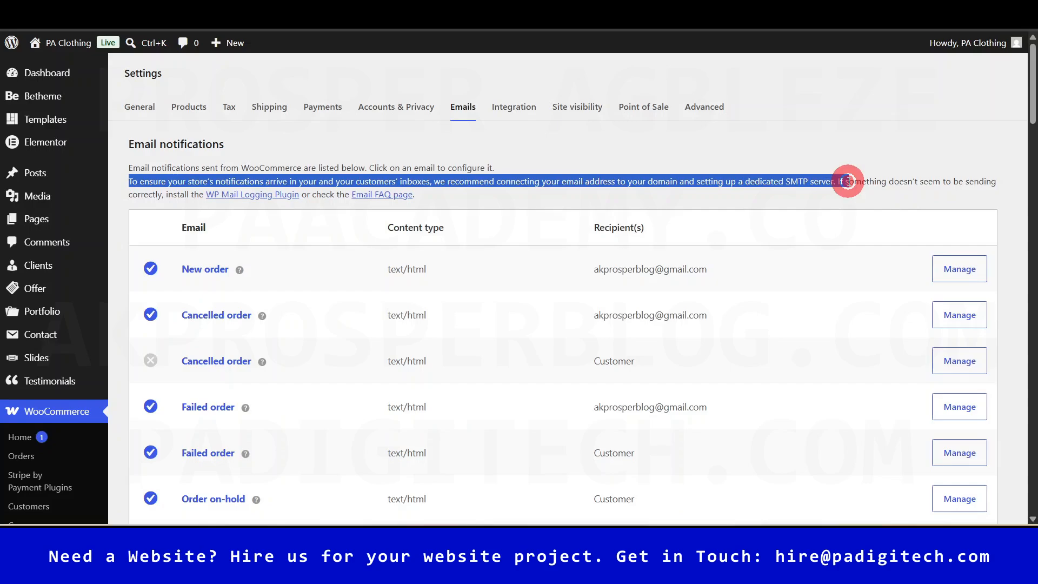
pyautogui.moveTo(850, 181); pyautogui.dragTo(1009, 187)
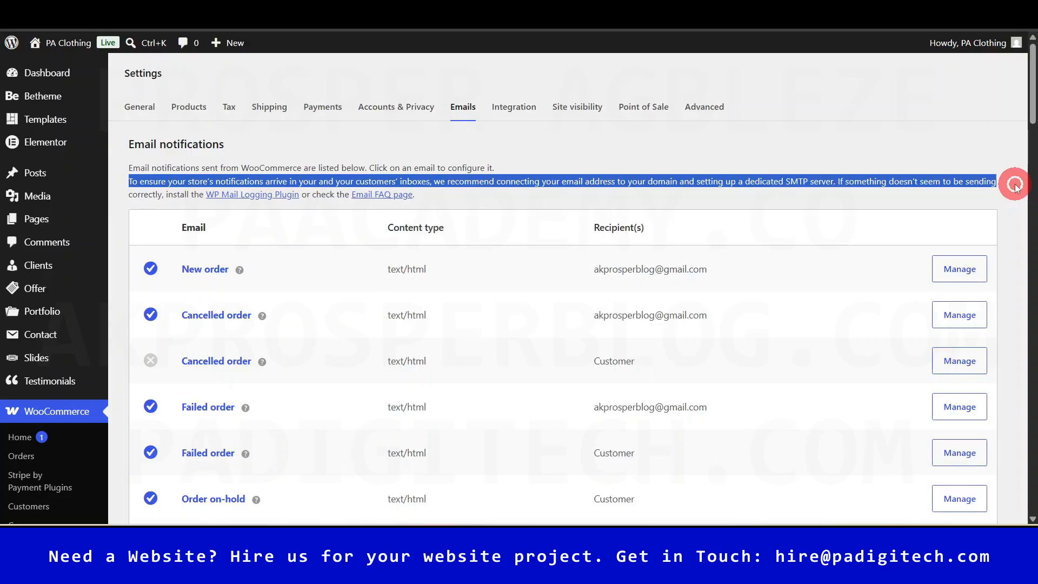
pyautogui.click(861, 150)
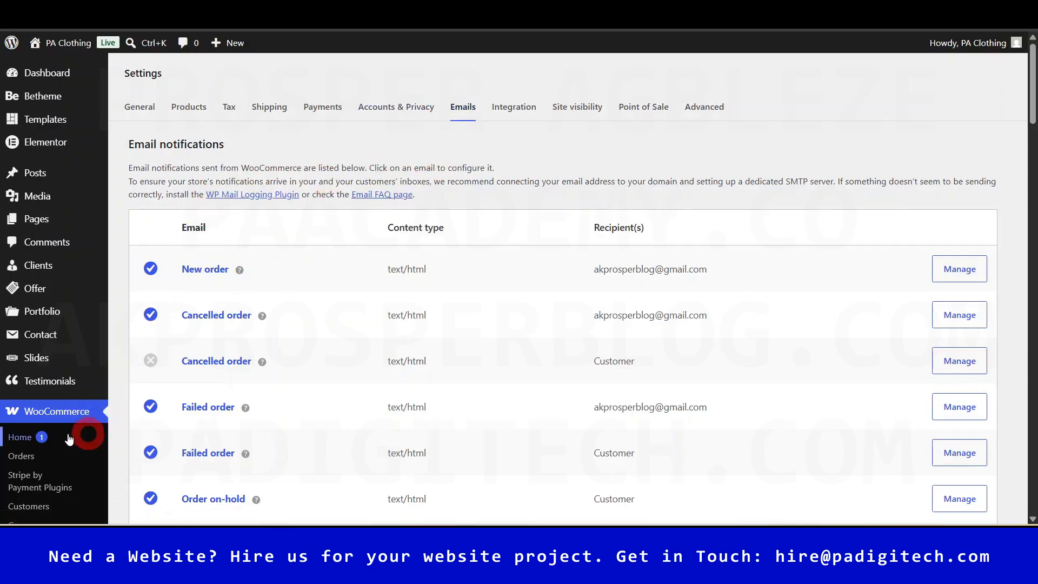
pyautogui.moveTo(127, 192); pyautogui.dragTo(429, 201)
pyautogui.click(518, 197)
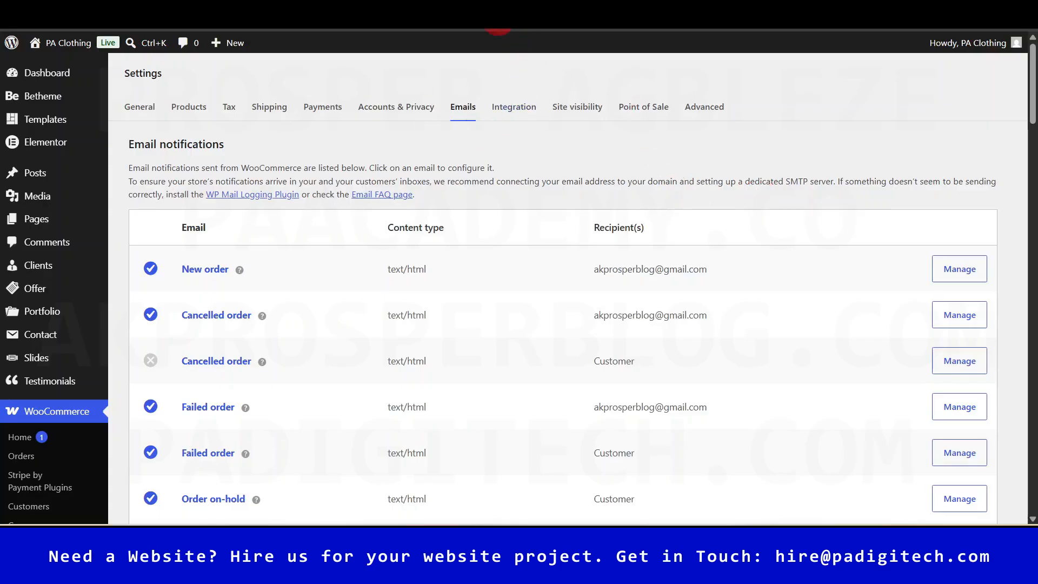
pyautogui.click(524, 11)
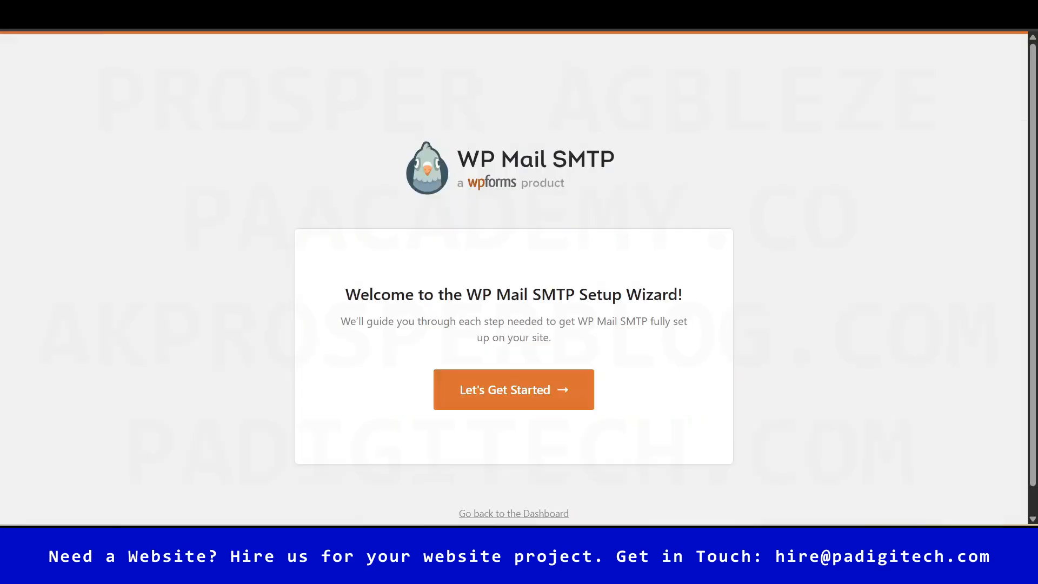
# - Start the WP Mail SMTP wizard, choose Other SMTP as the mailer, and save to reach Step 2
pyautogui.click(523, 396)
pyautogui.scroll(-3, 739, 366)
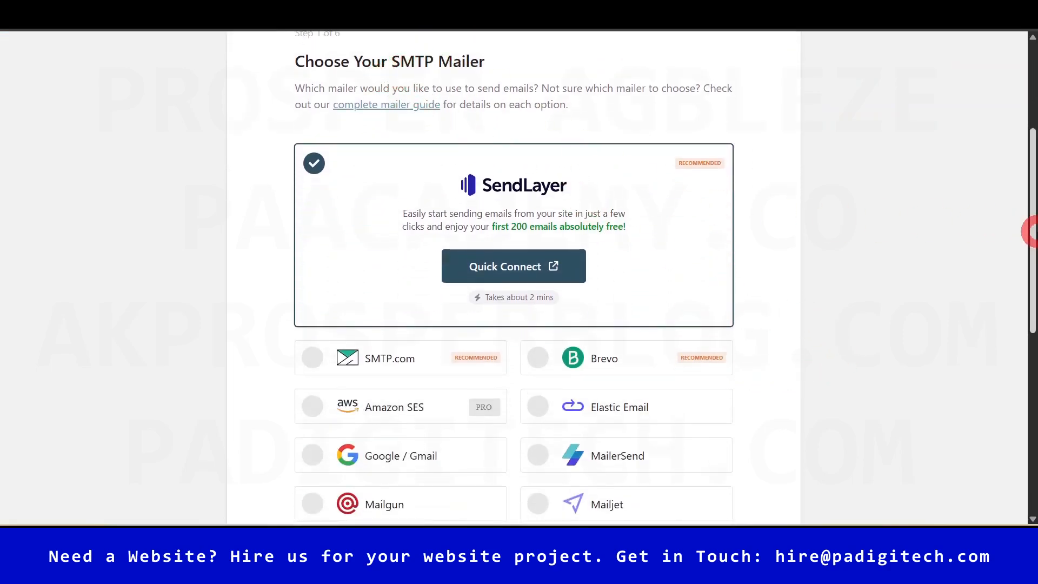
pyautogui.moveTo(1033, 216); pyautogui.dragTo(1032, 376)
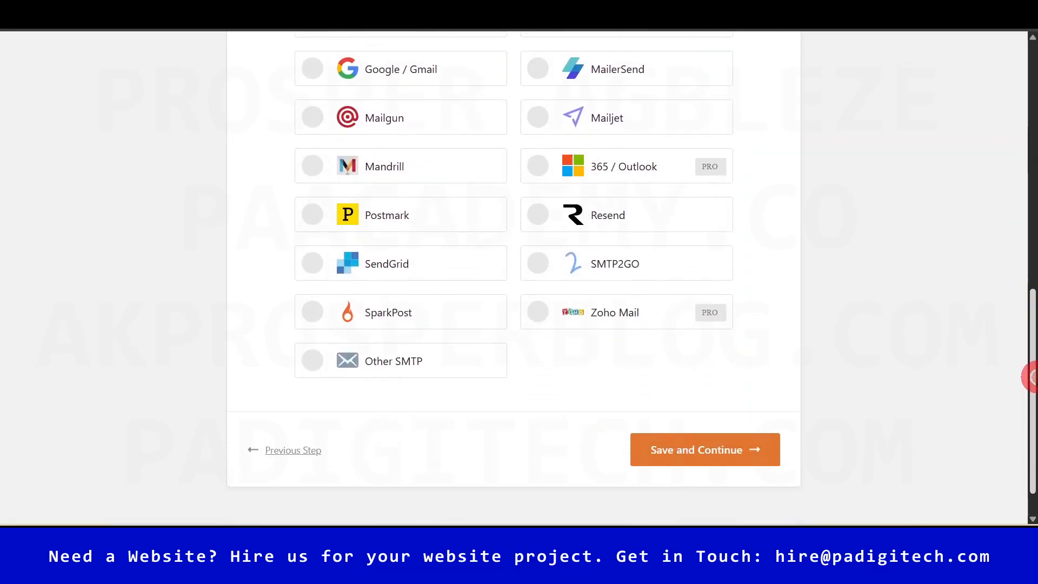
pyautogui.click(371, 361)
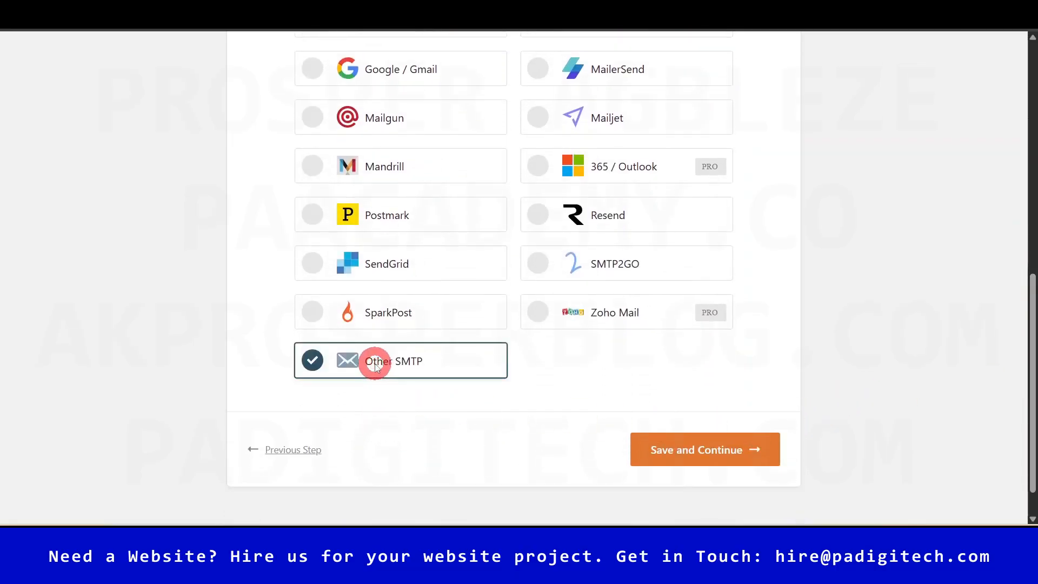
pyautogui.click(695, 466)
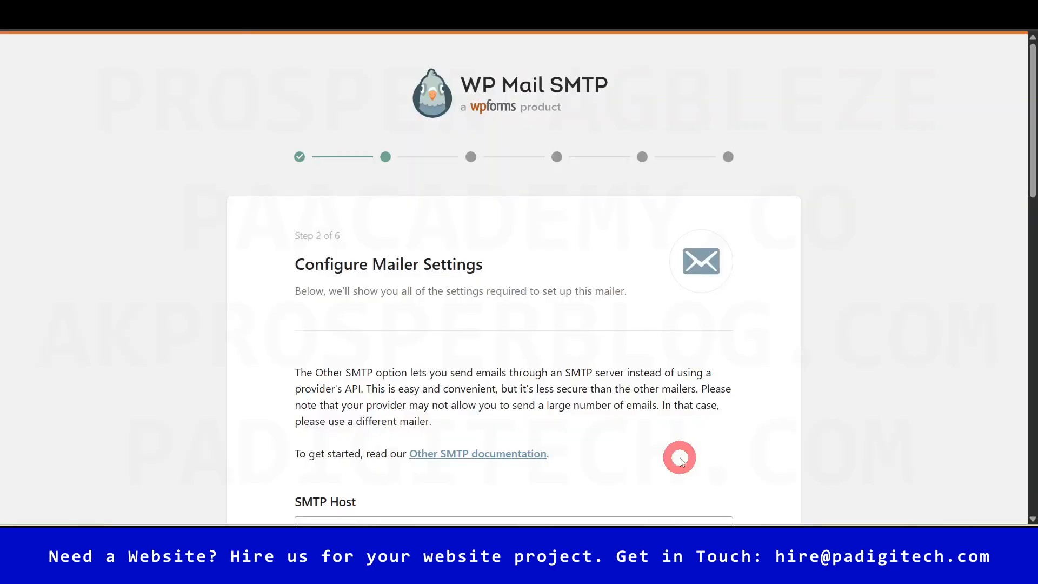
pyautogui.moveTo(1032, 141); pyautogui.dragTo(1031, 249)
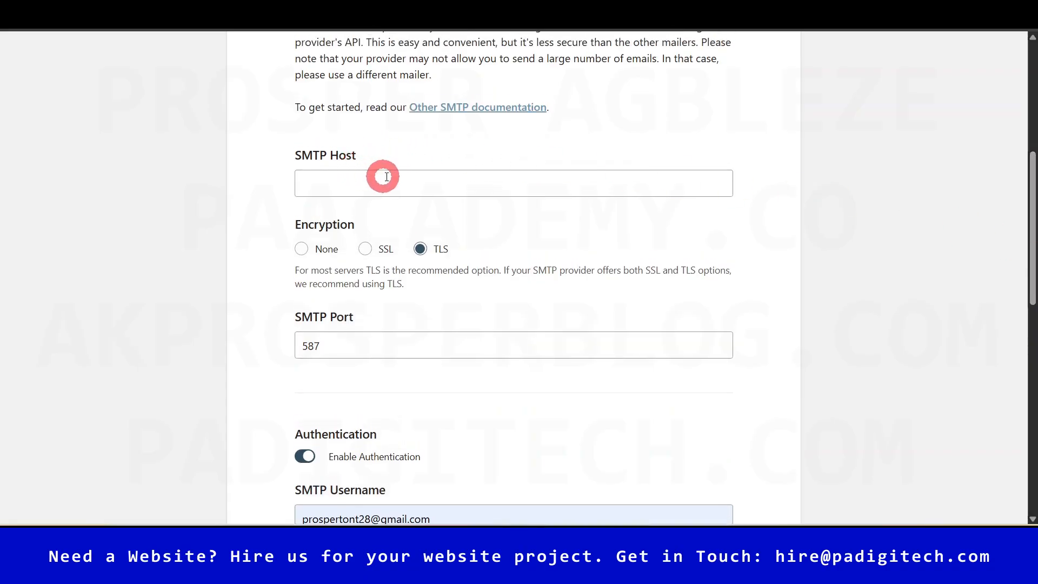
pyautogui.moveTo(1032, 233); pyautogui.dragTo(1033, 145)
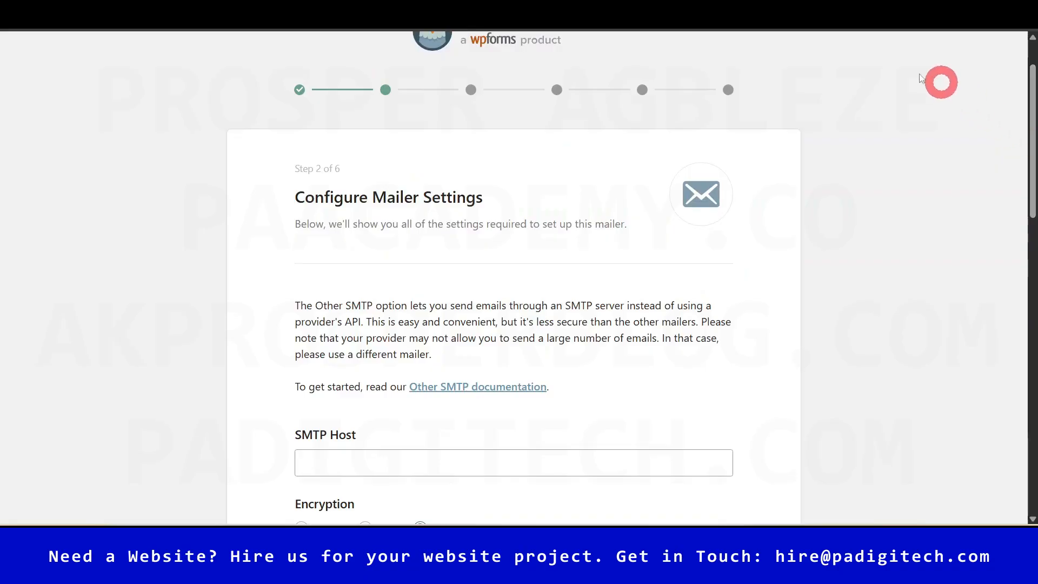
pyautogui.click(702, 12)
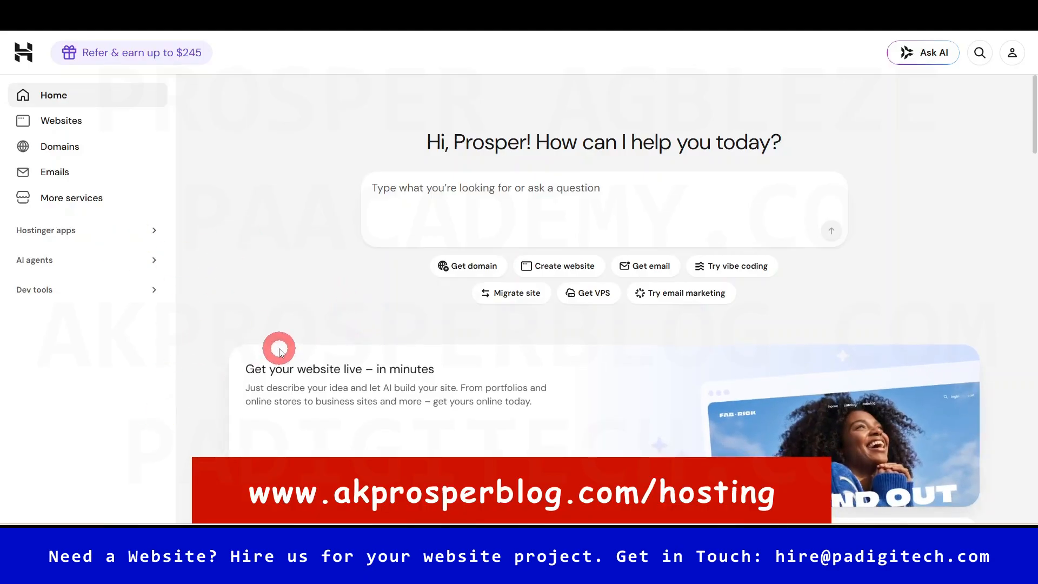
# - In hPanel Emails, claim the free business email plan for the gazettegpt.com domain
pyautogui.click(66, 186)
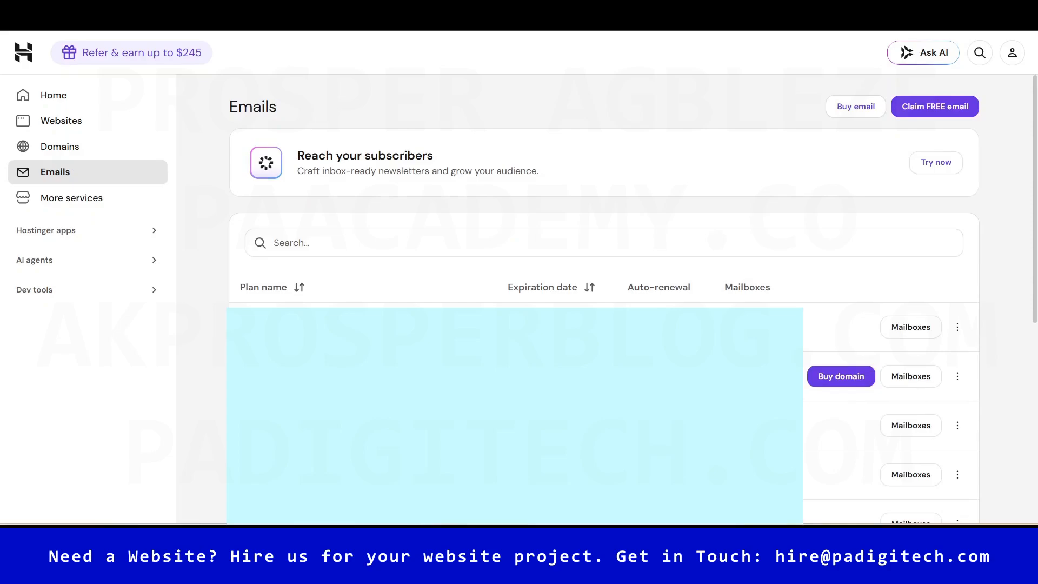
pyautogui.click(943, 109)
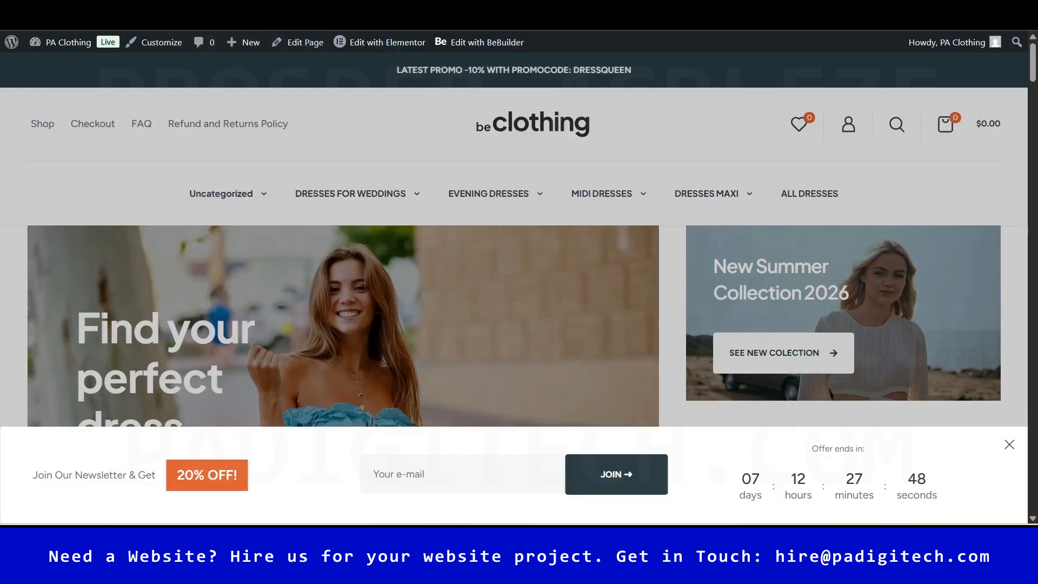
pyautogui.hotkey('ctrl', 'l')
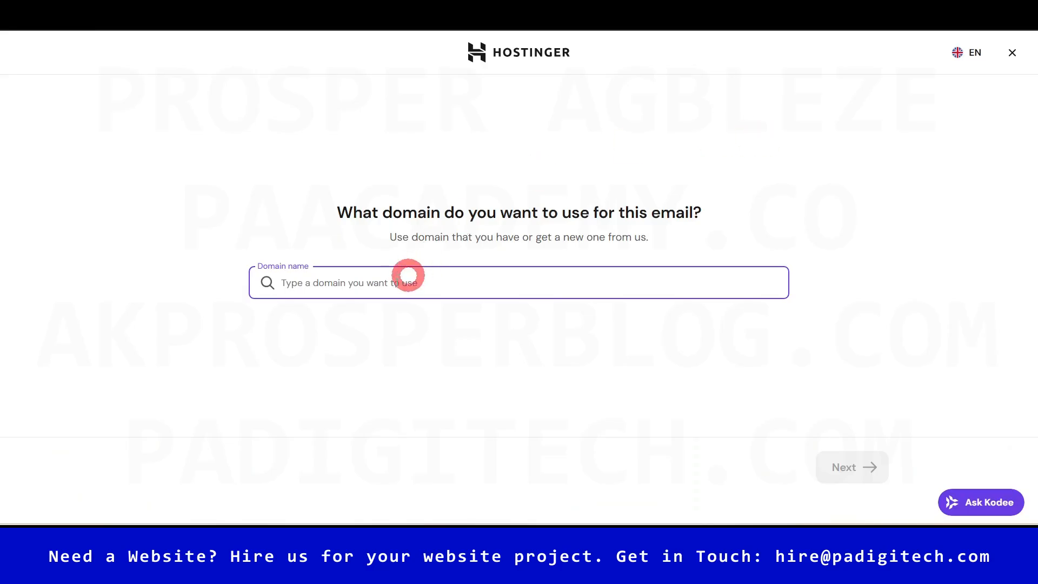
pyautogui.write('https://gazettegpt.com/')
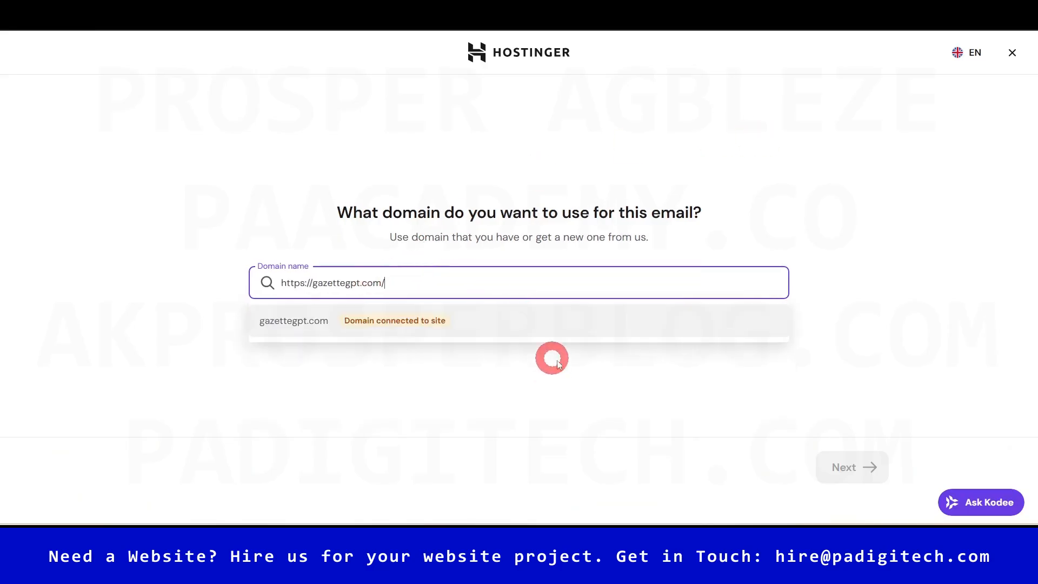
pyautogui.click(293, 323)
pyautogui.click(859, 457)
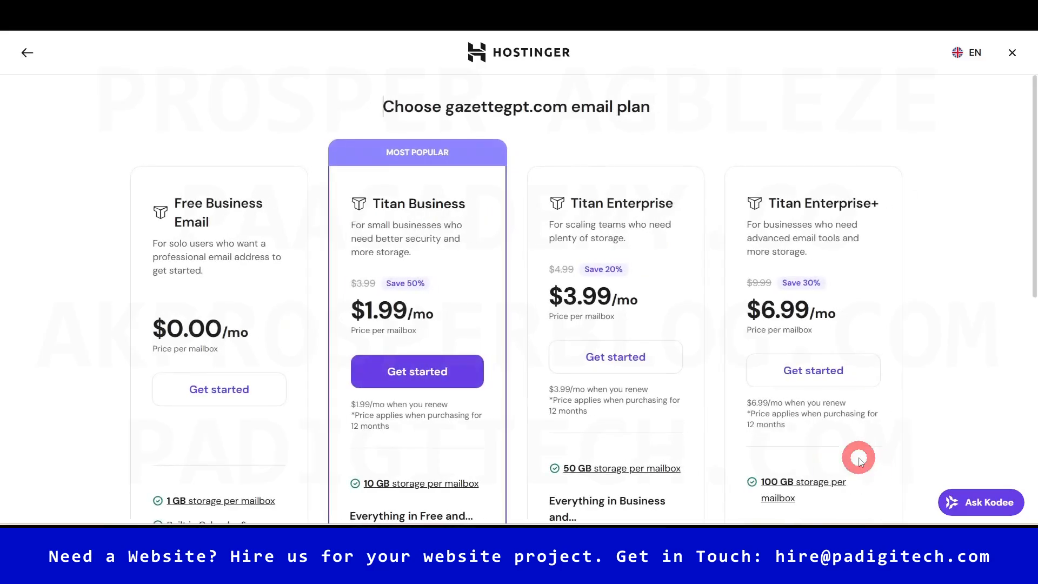
pyautogui.click(219, 385)
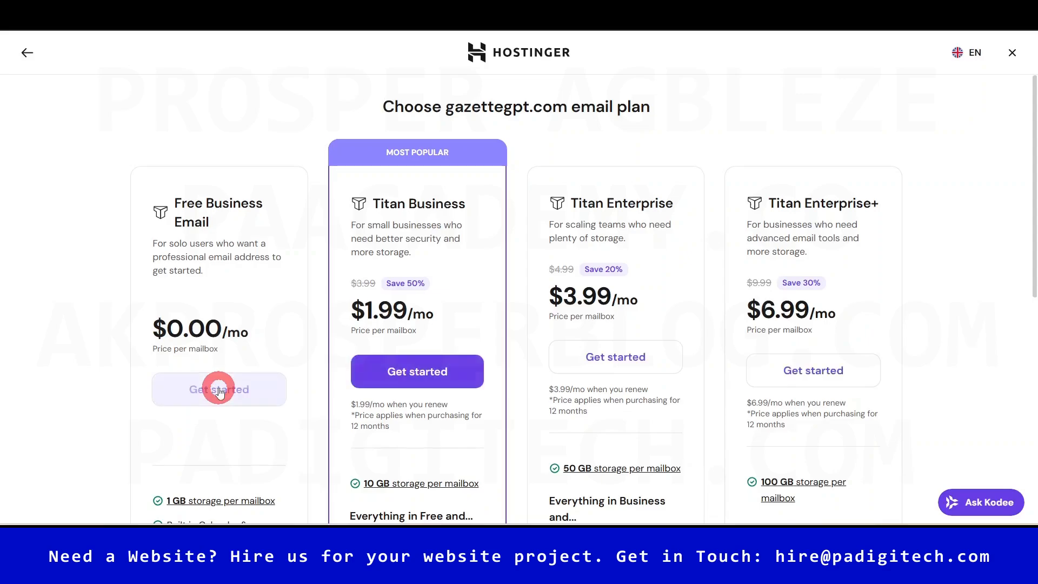
pyautogui.click(219, 389)
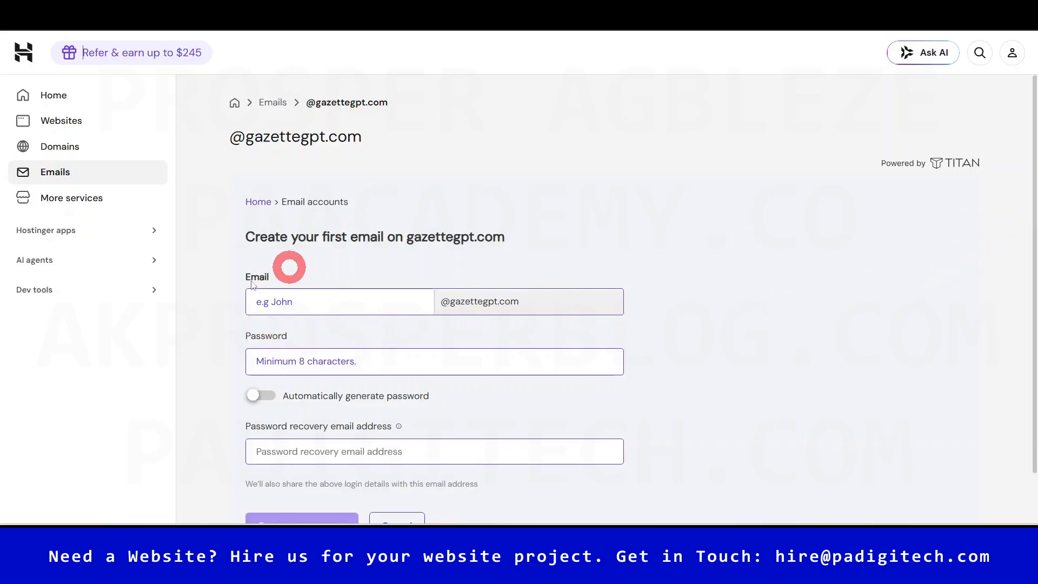
# - Enter the mailbox name, password and recovery e-mail, create the account, and decline saving the password
pyautogui.click(365, 302)
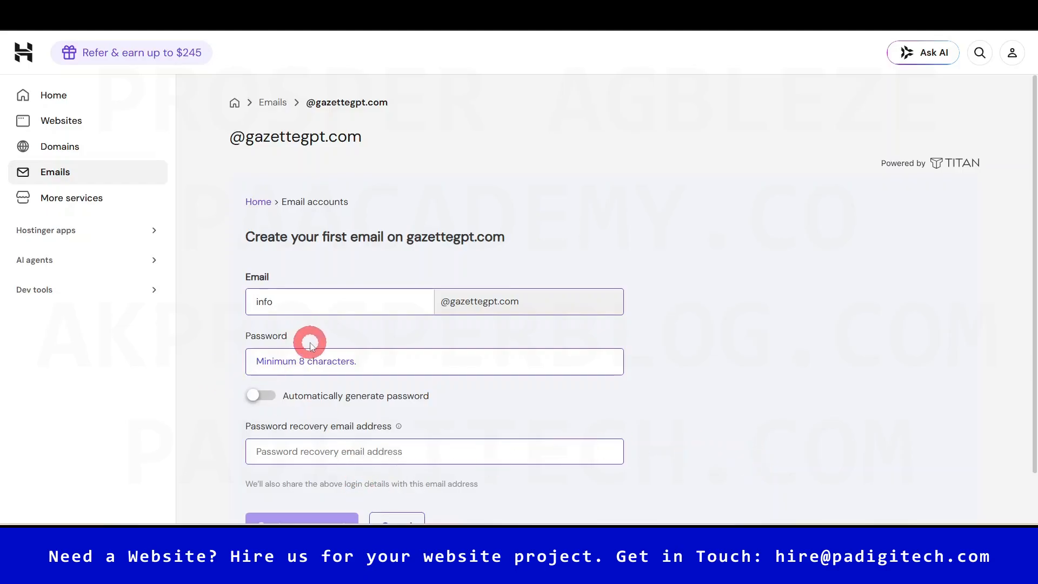
pyautogui.click(319, 358)
pyautogui.scroll(-1, 332, 354)
pyautogui.hotkey('ctrl', 'v')
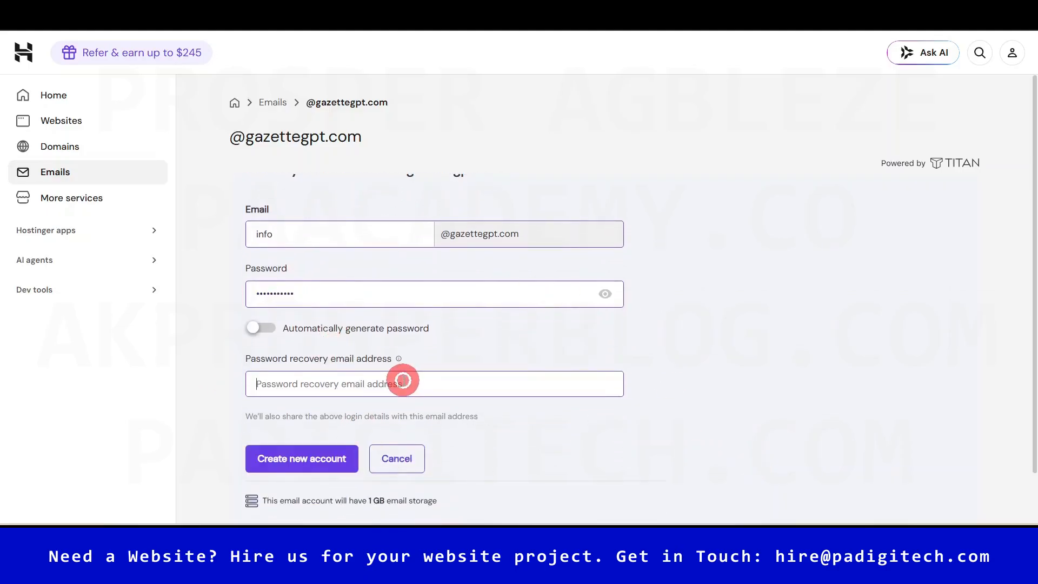
pyautogui.click(403, 381)
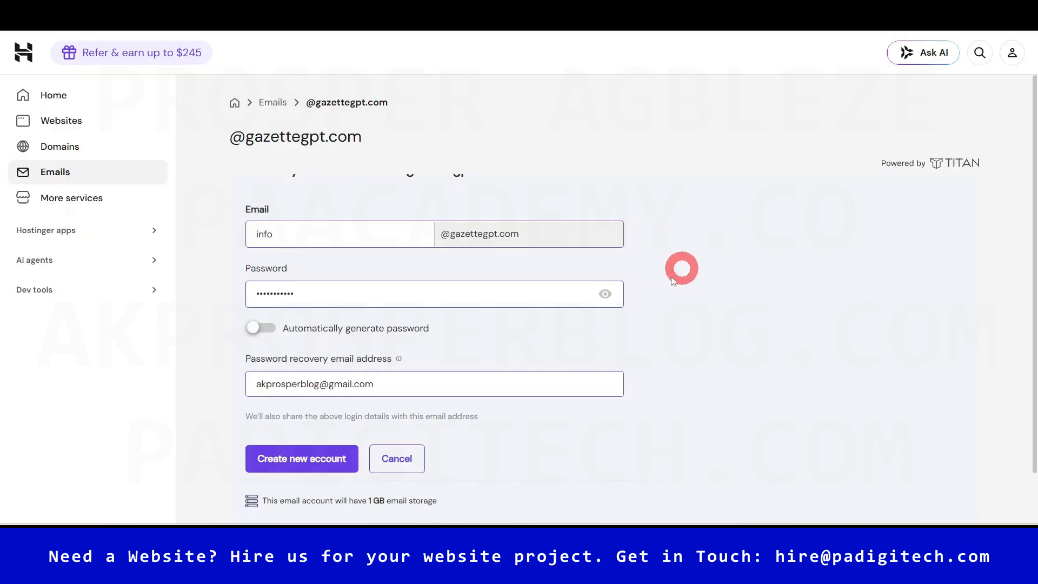
pyautogui.click(306, 472)
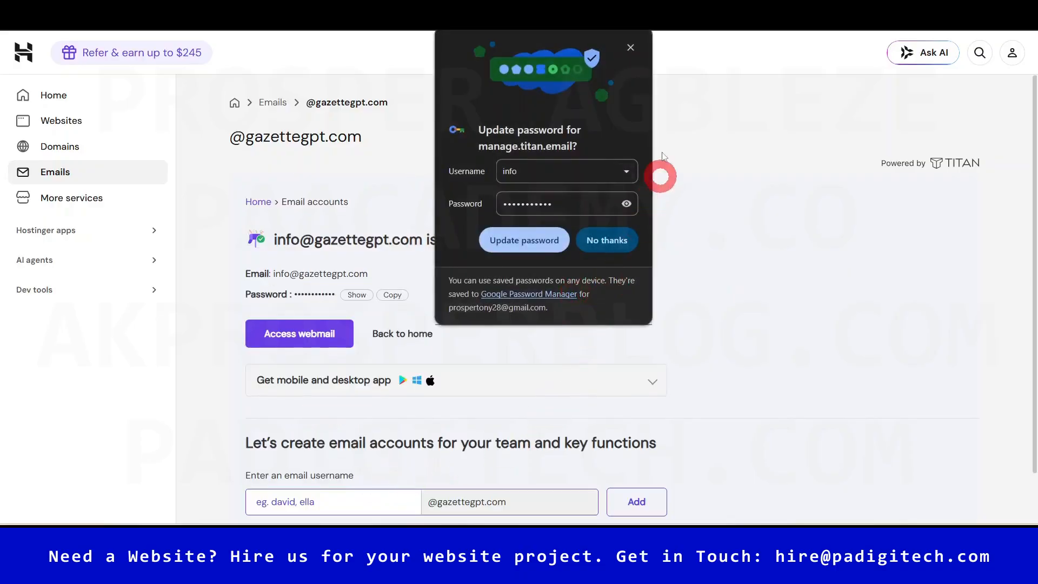
pyautogui.click(606, 240)
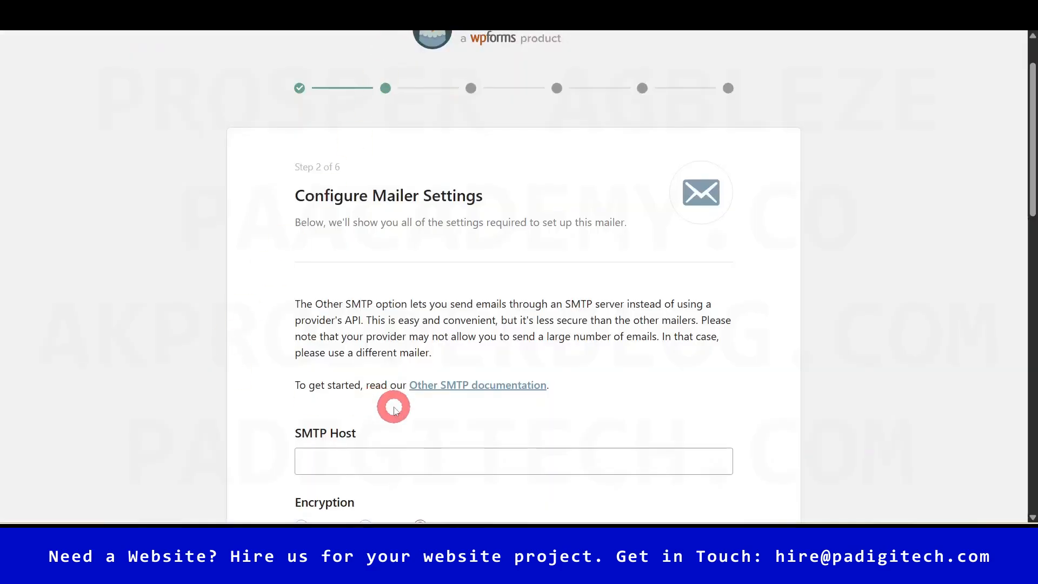
# - Paste smtp.titan.email from the AI answer into the SMTP Host field
pyautogui.scroll(2, 473, 414)
pyautogui.scroll(-5, 892, 388)
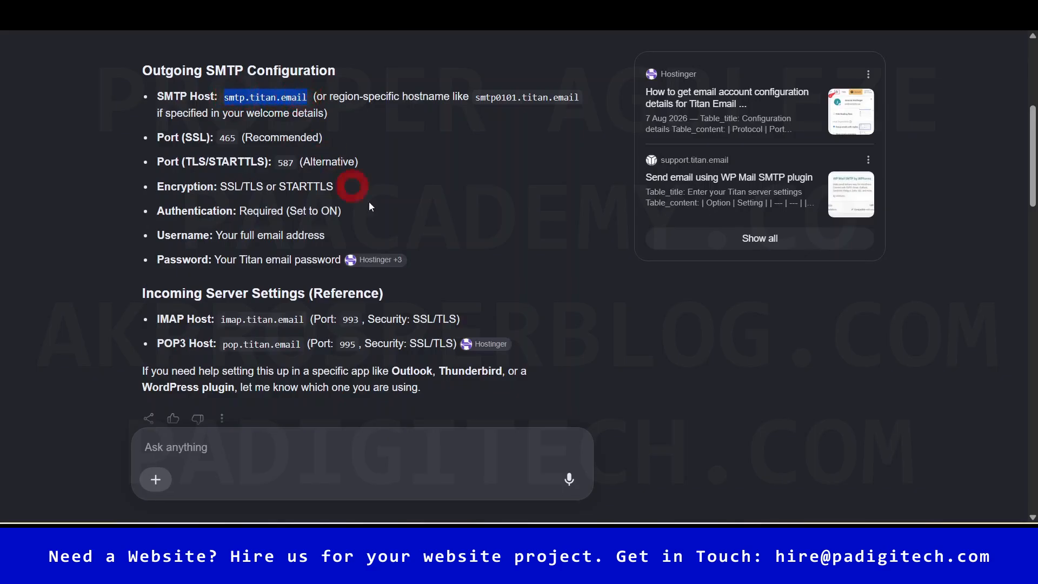
pyautogui.hotkey('ctrl', 'c')
pyautogui.hotkey('alt', 'Tab')
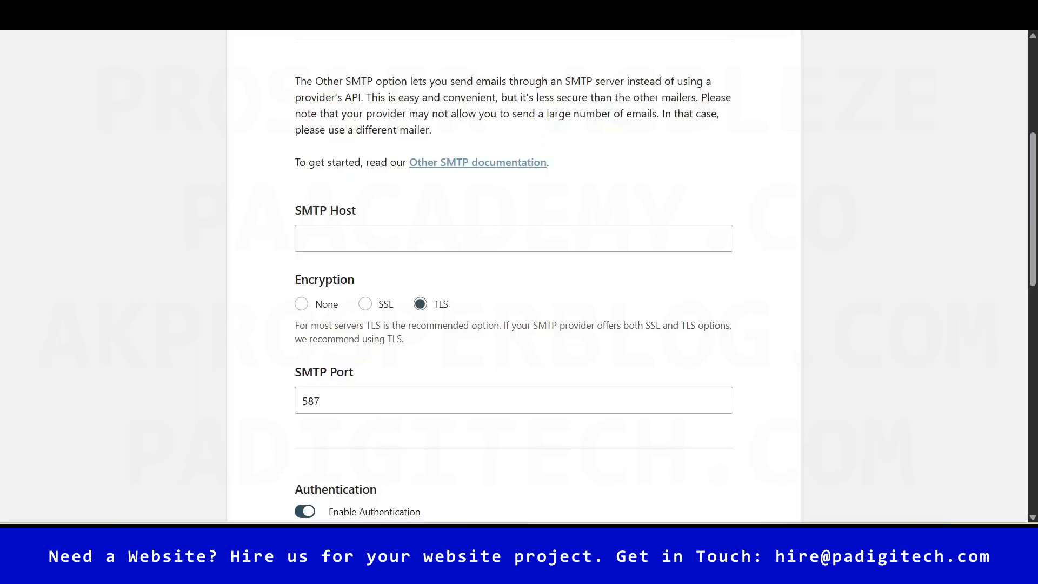
pyautogui.click(383, 236)
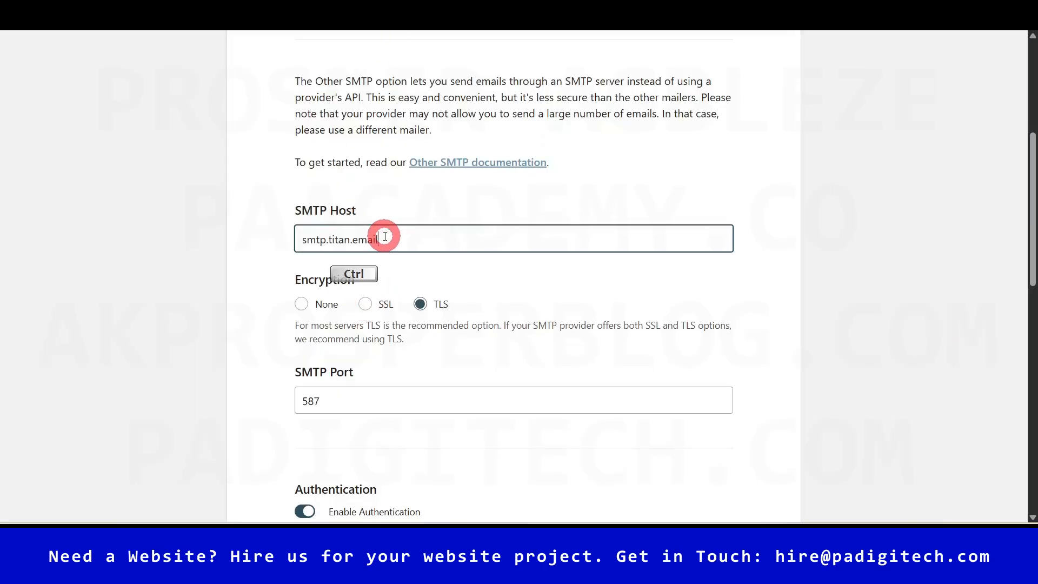
pyautogui.click(575, 287)
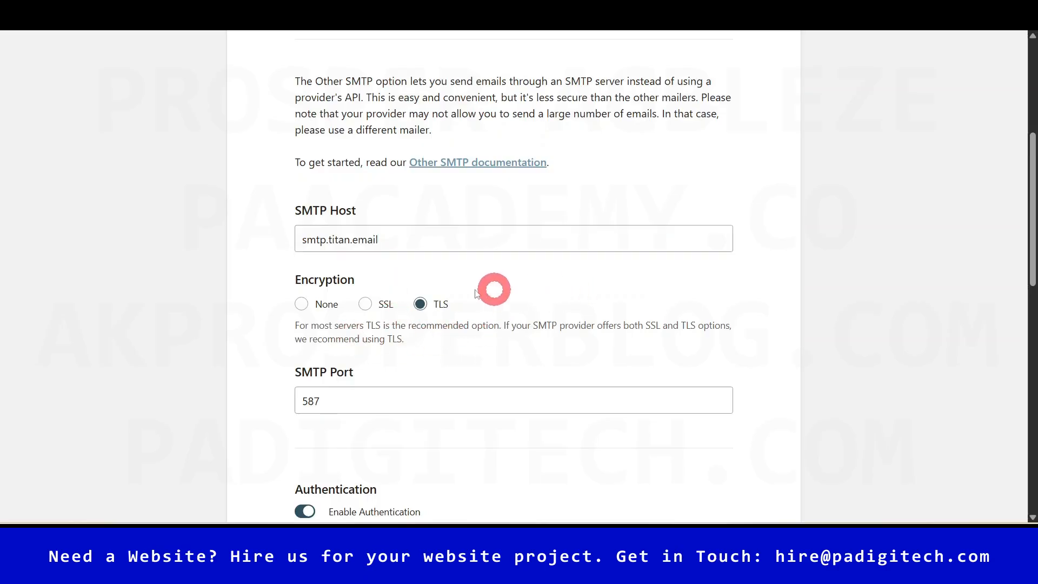
# - Choose SSL encryption and confirm port 465 against the reference answer
pyautogui.click(363, 304)
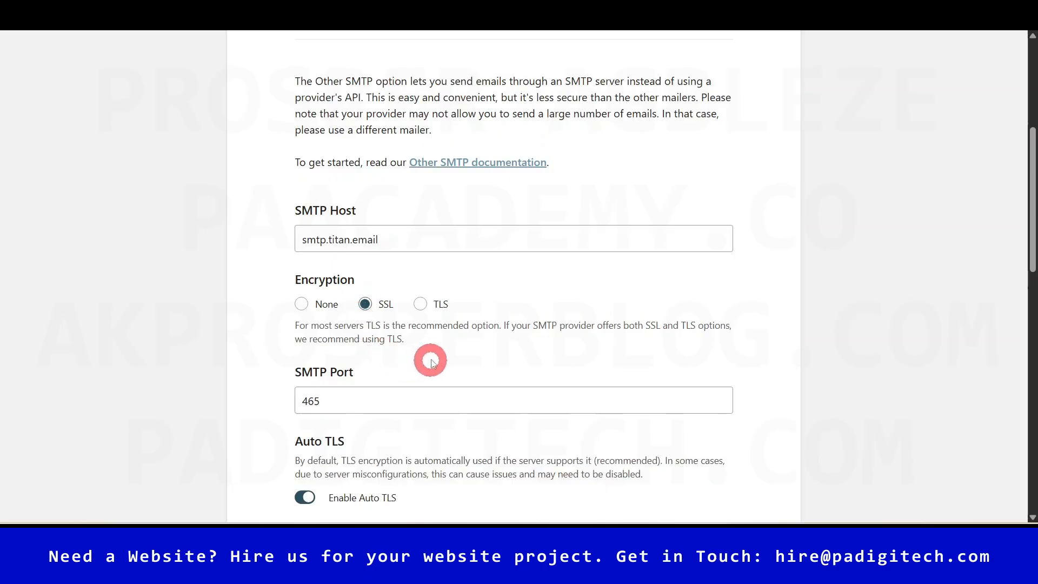
pyautogui.scroll(-1, 455, 364)
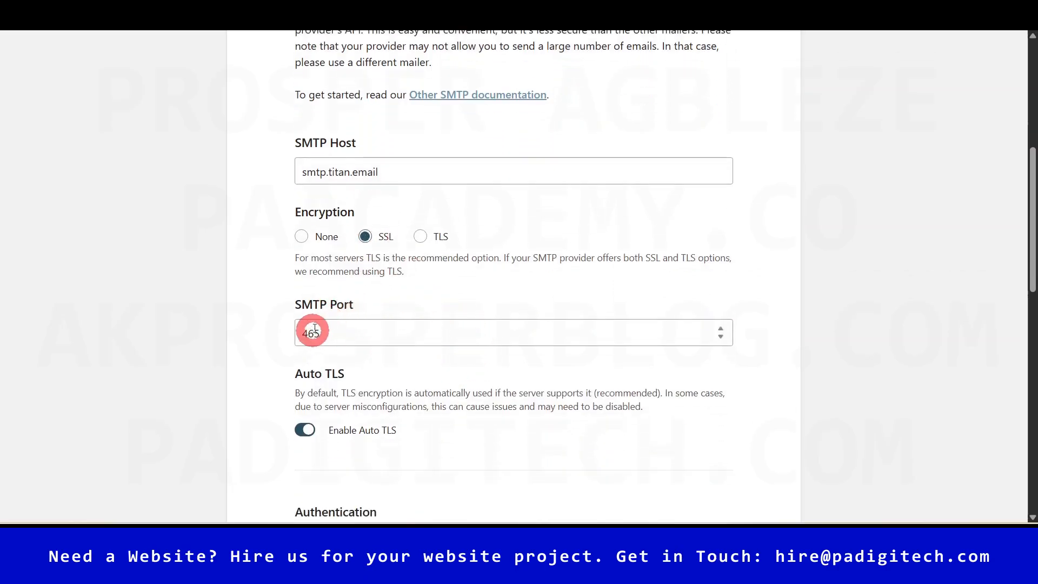
pyautogui.hotkey('ctrl', 'Tab')
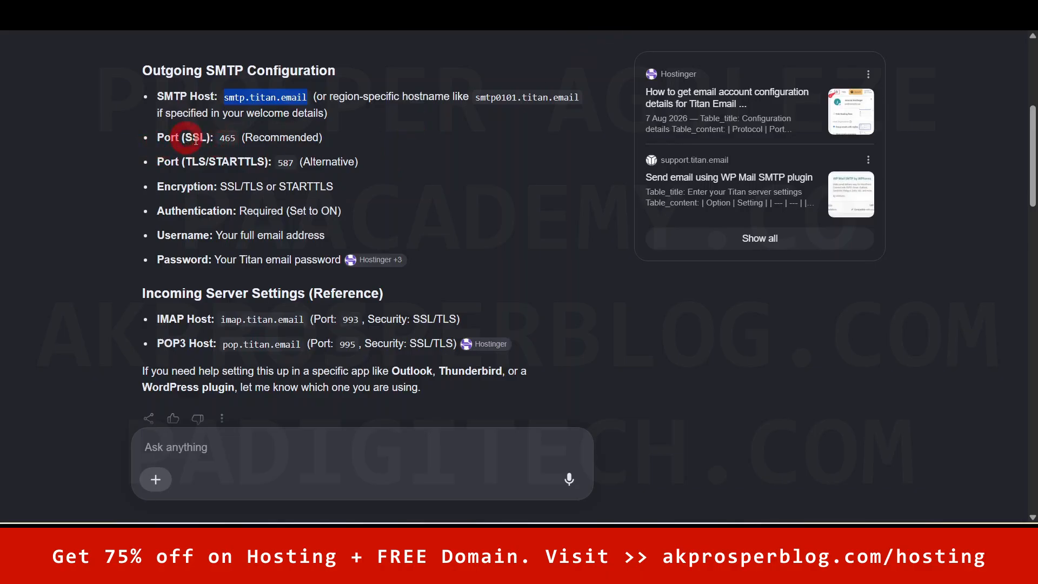
pyautogui.hotkey('ctrl', 'Tab')
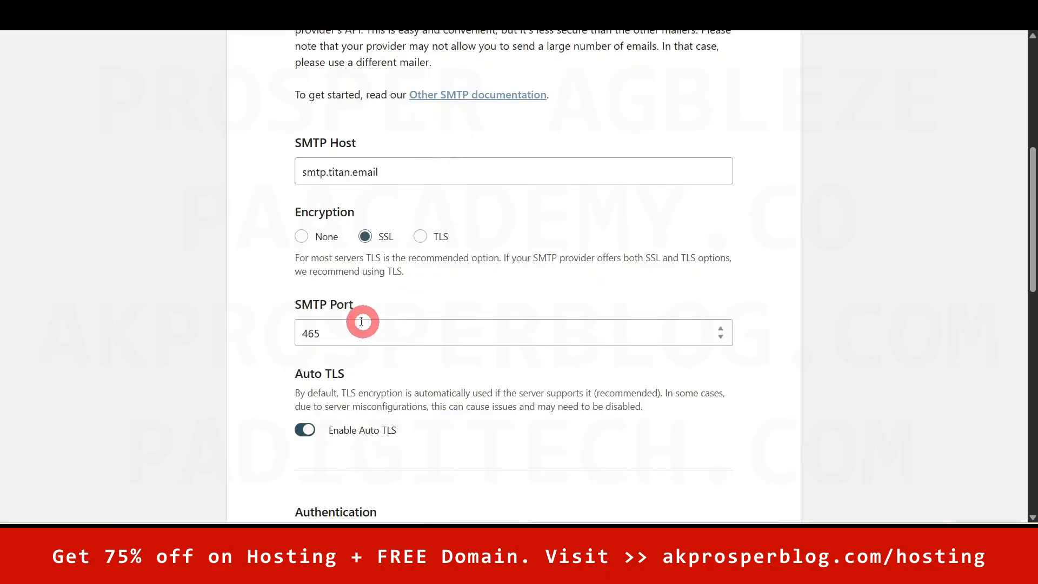
pyautogui.scroll(-2, 563, 386)
pyautogui.scroll(2, 563, 385)
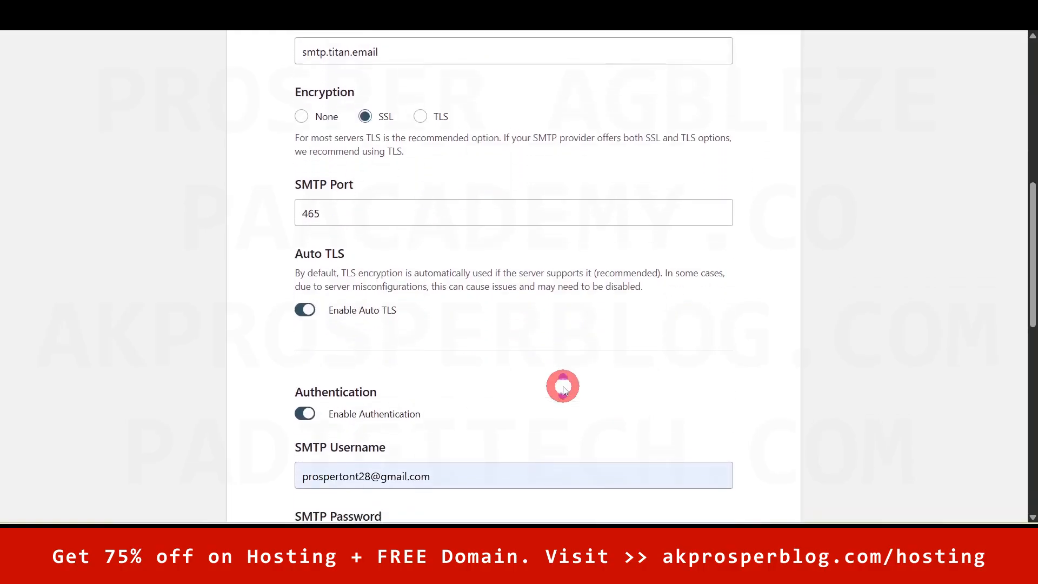
# - Replace the SMTP Password with the new mailbox password copied from hPanel
pyautogui.moveTo(1034, 252); pyautogui.dragTo(1037, 331)
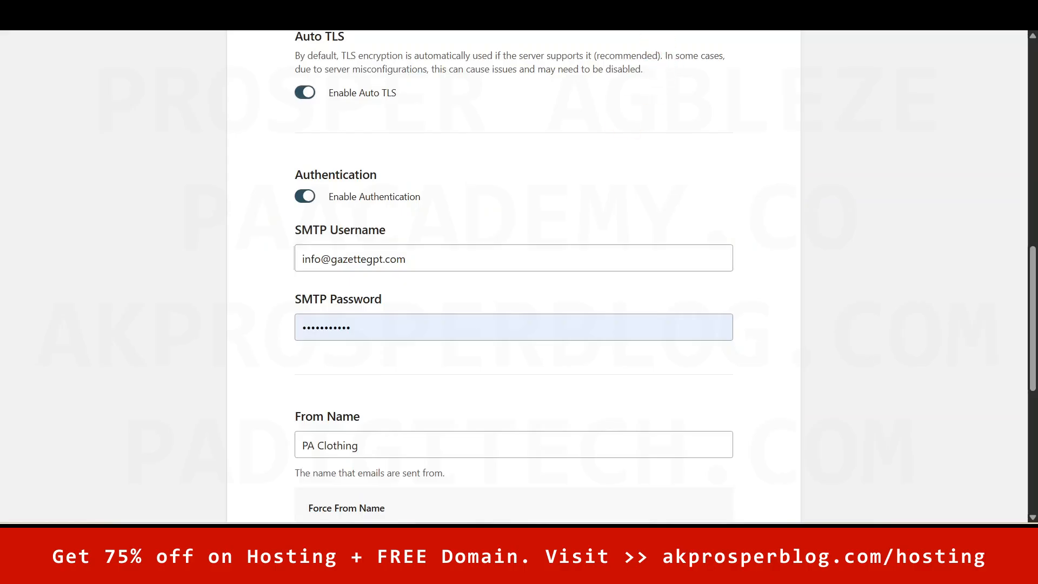
pyautogui.click(681, 13)
pyautogui.click(468, 276)
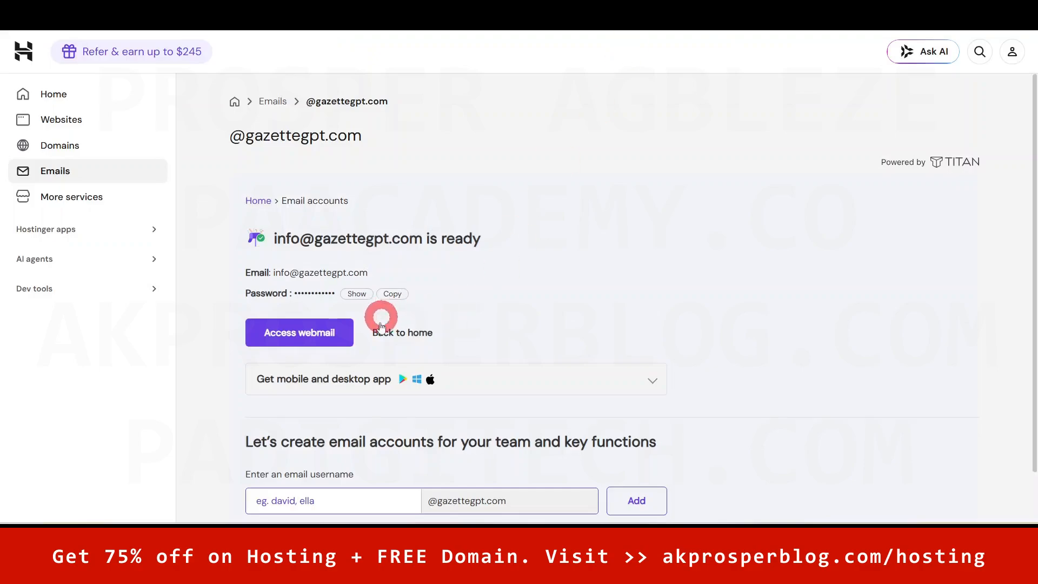
pyautogui.click(392, 295)
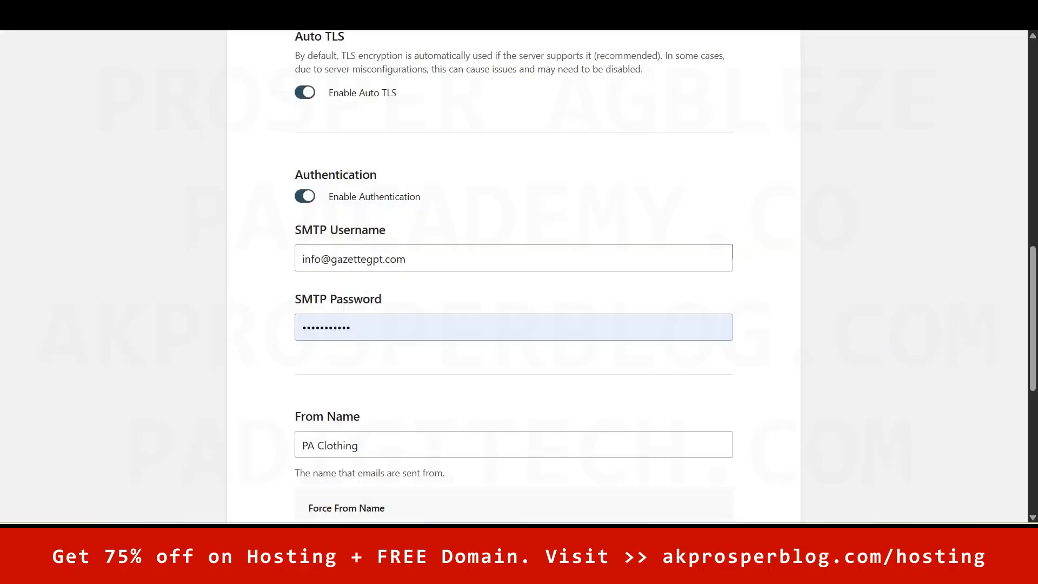
pyautogui.click(379, 325)
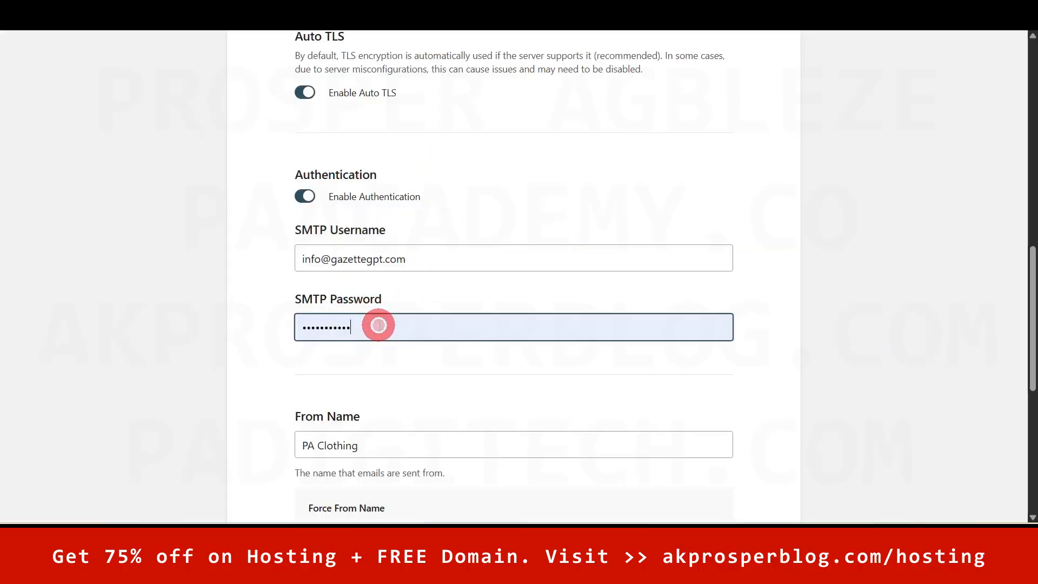
pyautogui.hotkey('ctrl', 'a')
pyautogui.hotkey('ctrl', 'v')
pyautogui.click(649, 368)
# - Set From Email to the new domain mailbox address and save the mailer settings
pyautogui.scroll(-2, 614, 410)
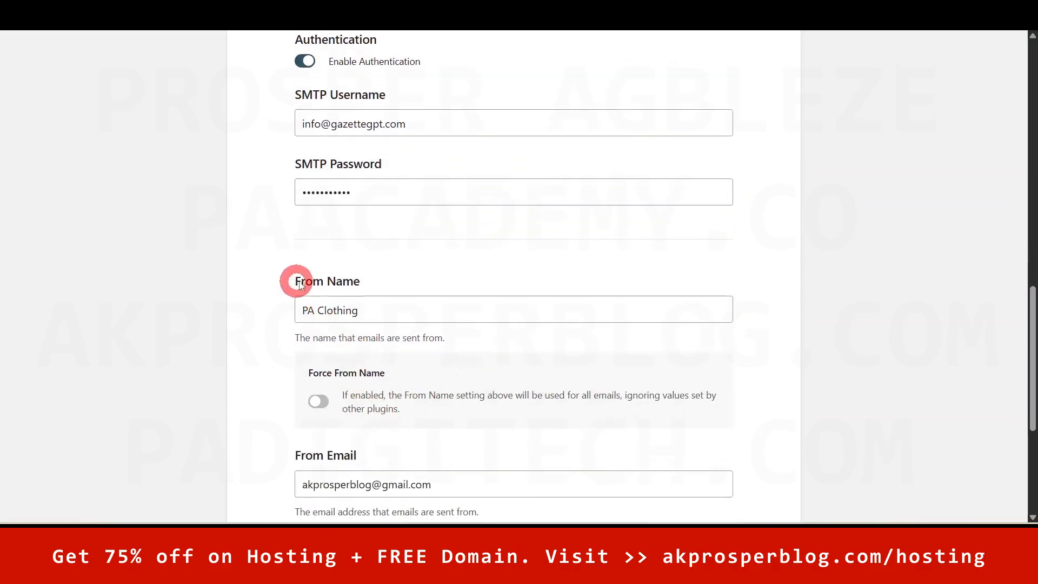
pyautogui.moveTo(1033, 357); pyautogui.dragTo(1027, 406)
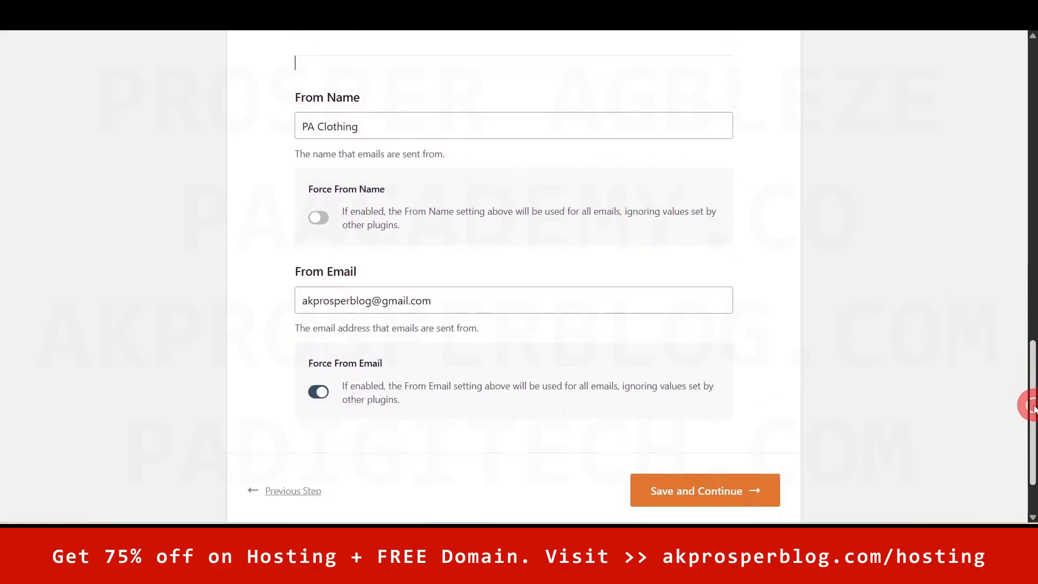
pyautogui.click(371, 301)
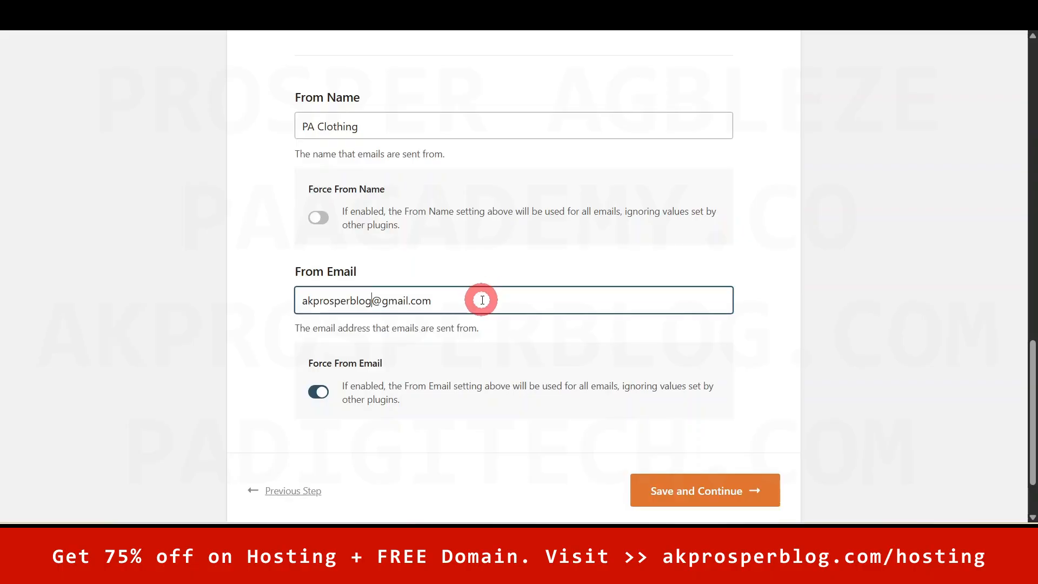
pyautogui.hotkey('ctrl', 'a')
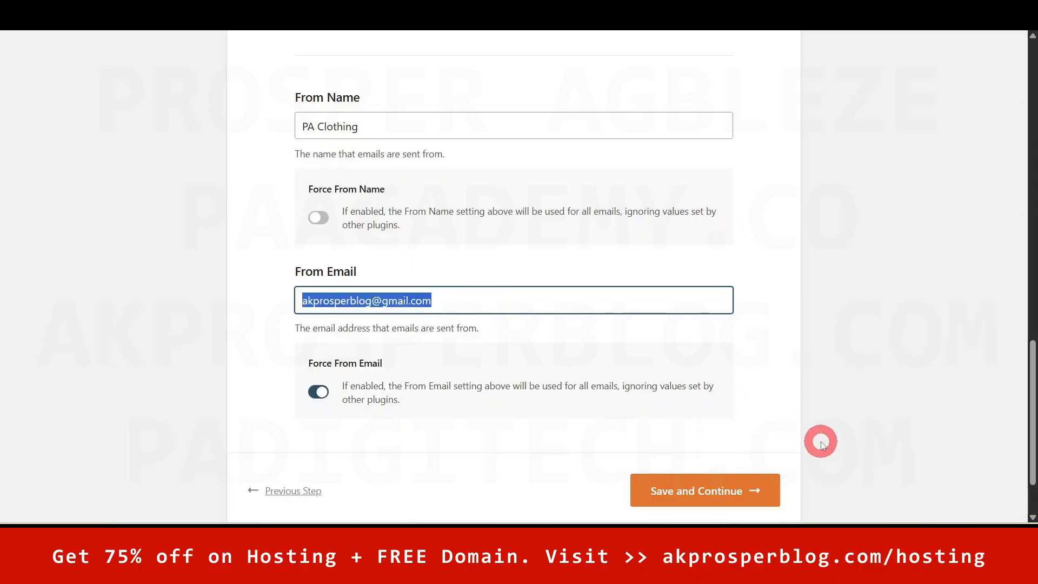
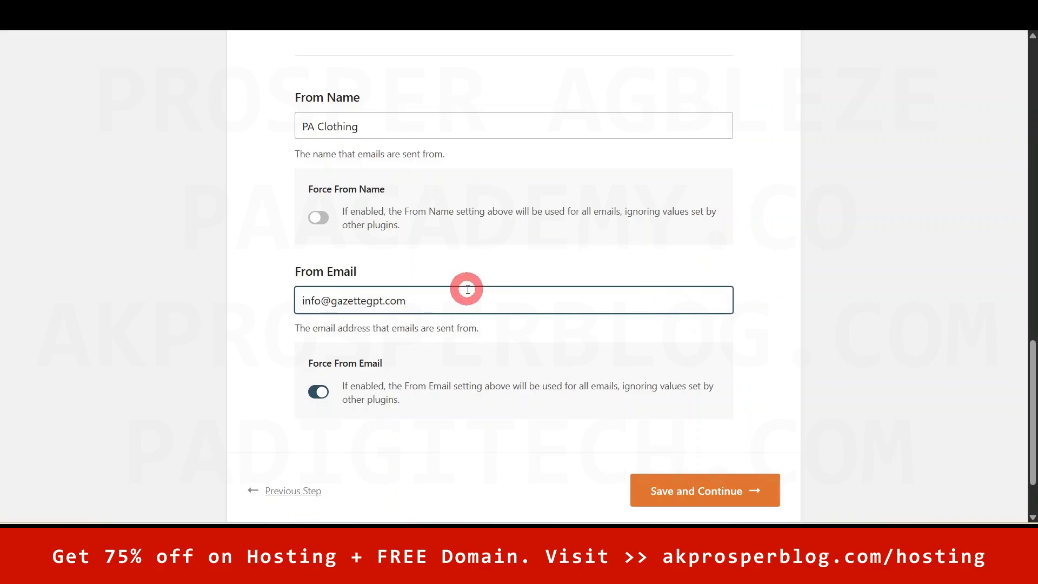
pyautogui.moveTo(1032, 409)
pyautogui.mouseDown()
pyautogui.moveTo(1026, 389)
pyautogui.moveTo(1027, 427)
pyautogui.mouseUp()
pyautogui.click(703, 439)
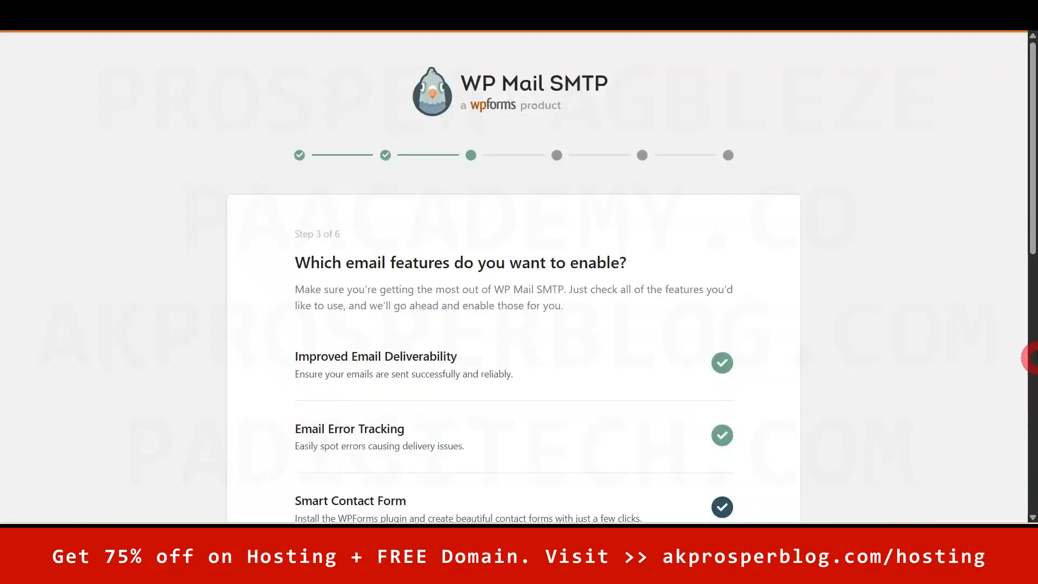
# - Save the email features, decline the opt-in and skip the license key step
pyautogui.moveTo(1033, 205); pyautogui.dragTo(1033, 487)
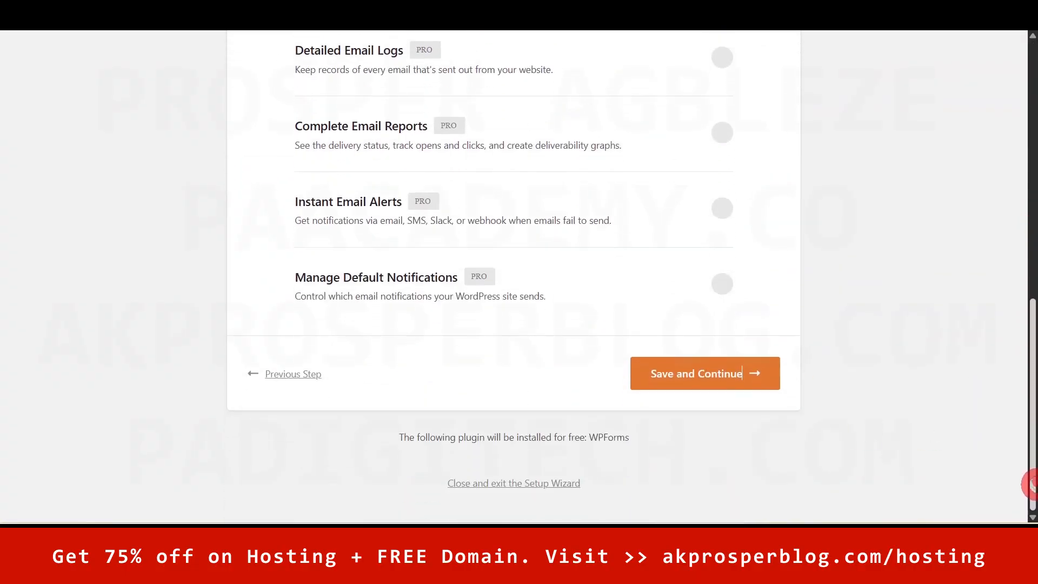
pyautogui.click(693, 381)
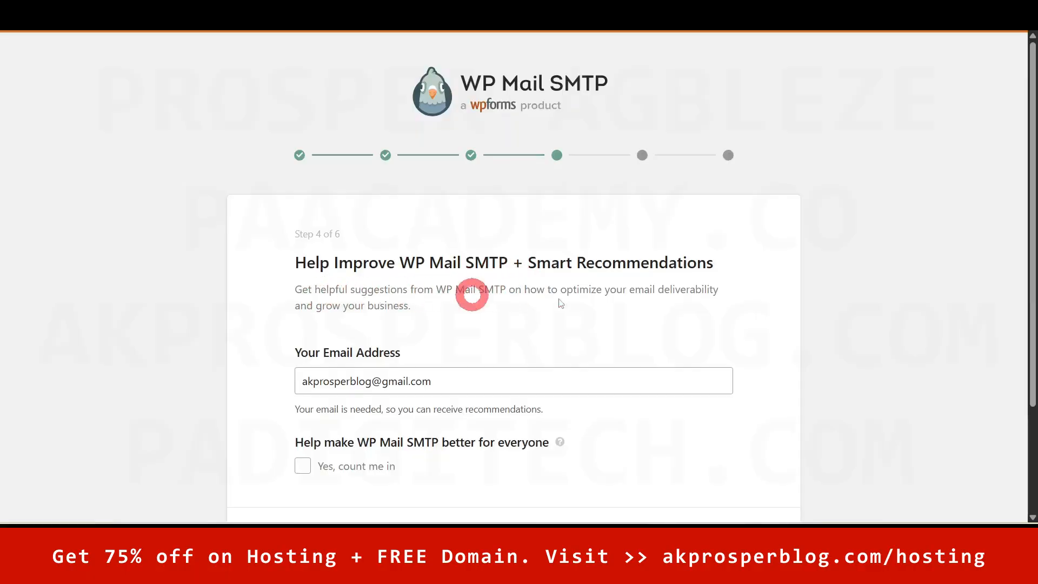
pyautogui.moveTo(1033, 259); pyautogui.dragTo(1030, 368)
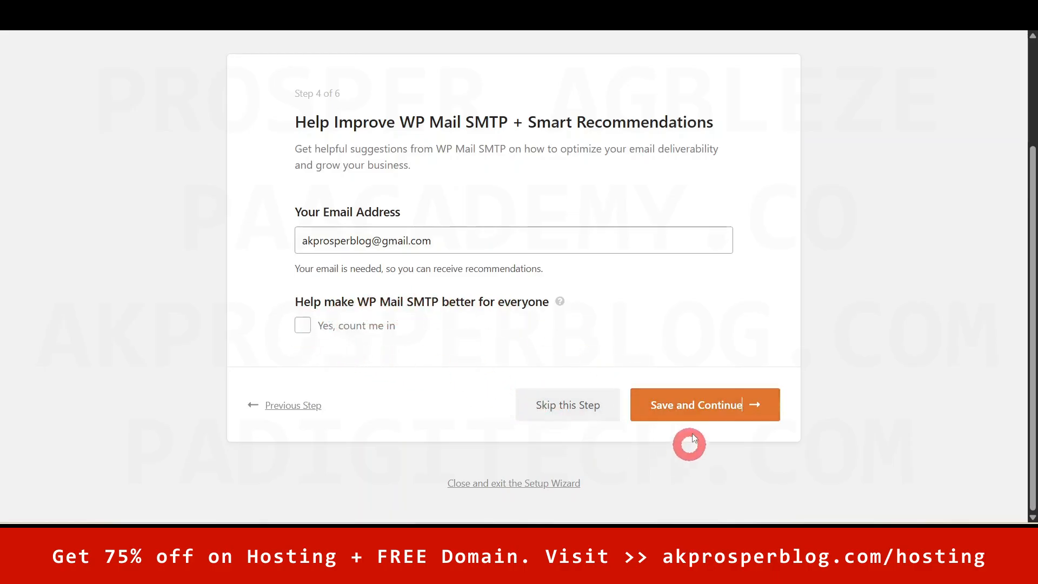
pyautogui.click(695, 410)
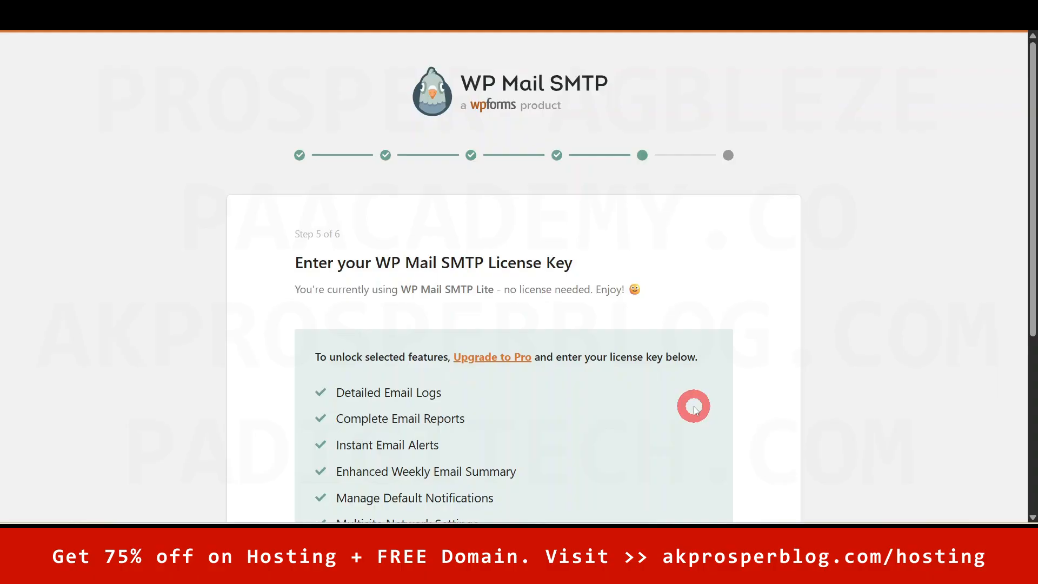
pyautogui.moveTo(1029, 179); pyautogui.dragTo(1034, 349)
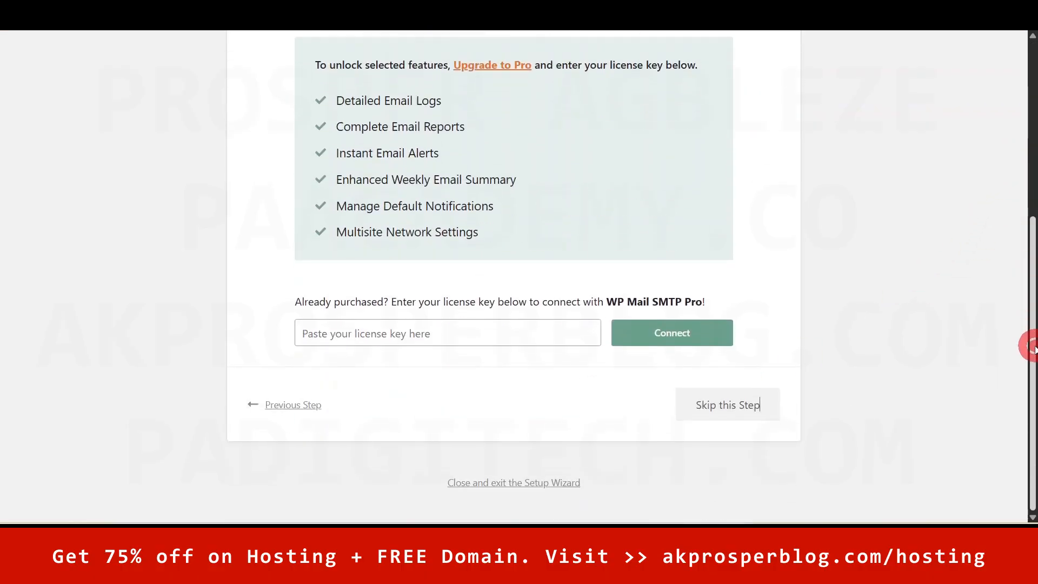
pyautogui.click(705, 404)
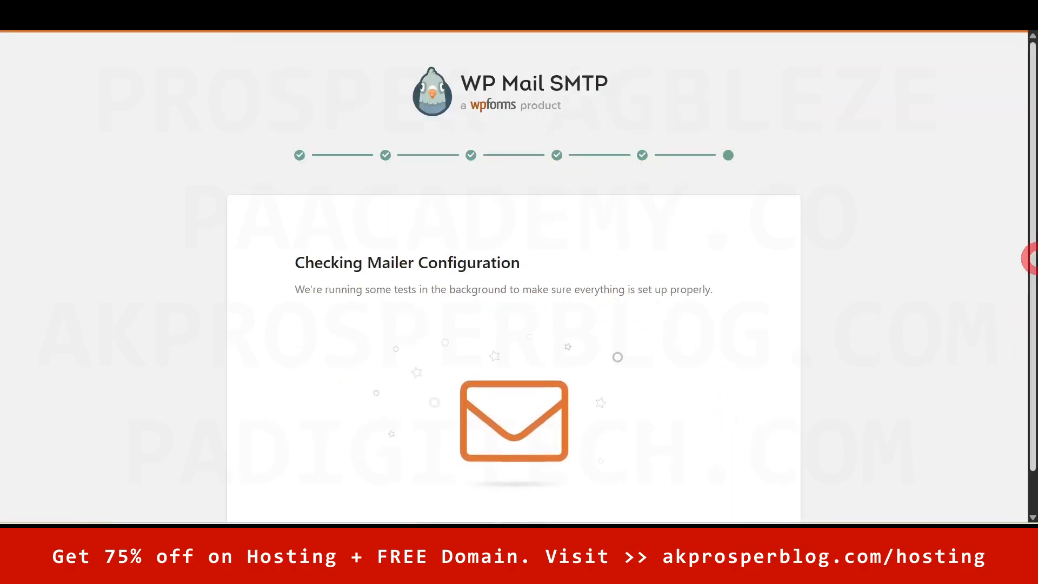
# - Review the wizard's success message and finish the WP Mail SMTP setup
pyautogui.moveTo(1033, 237); pyautogui.dragTo(1032, 279)
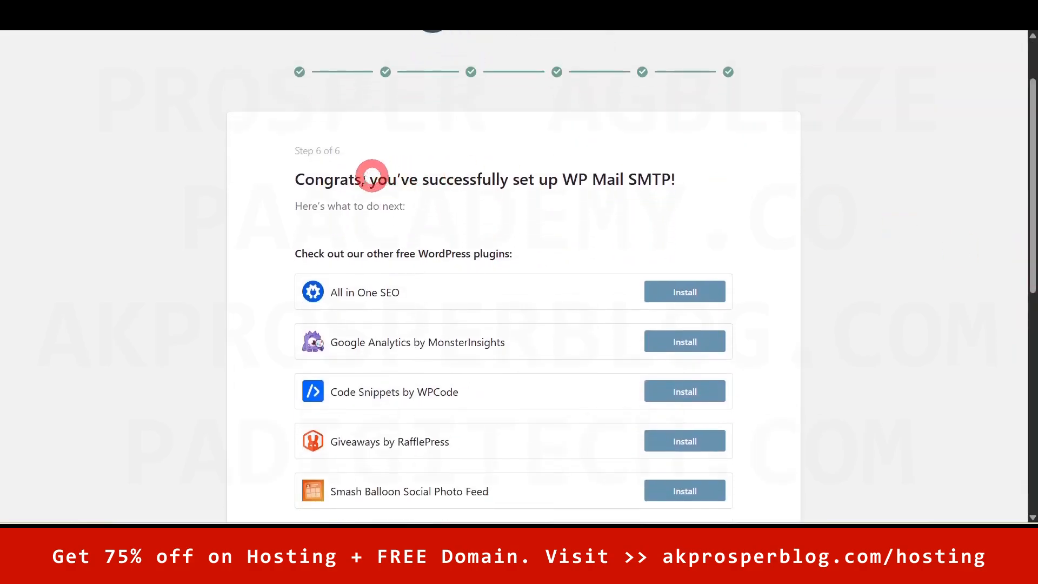
pyautogui.moveTo(295, 179); pyautogui.dragTo(577, 203)
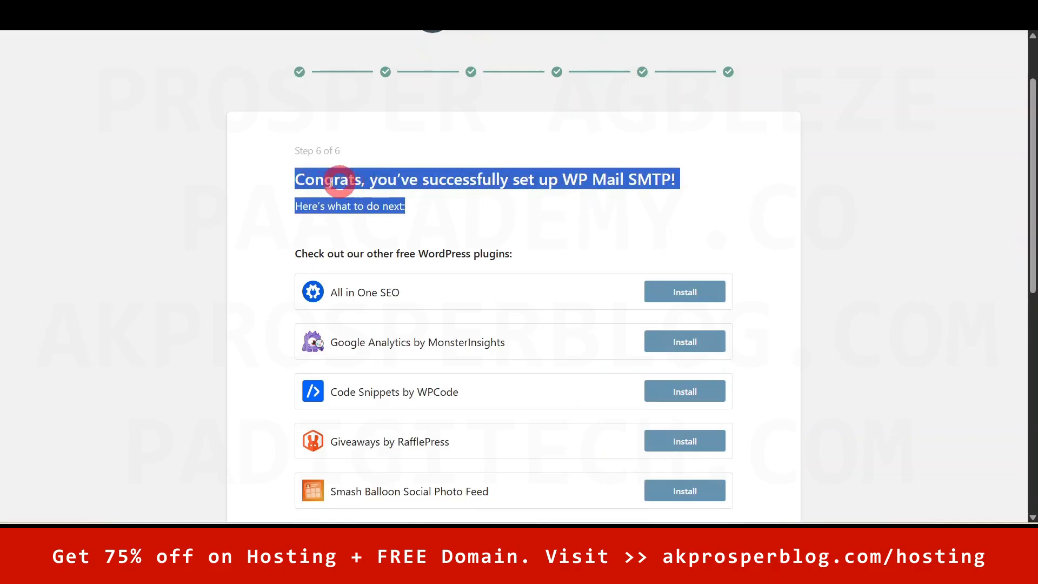
pyautogui.click(325, 180)
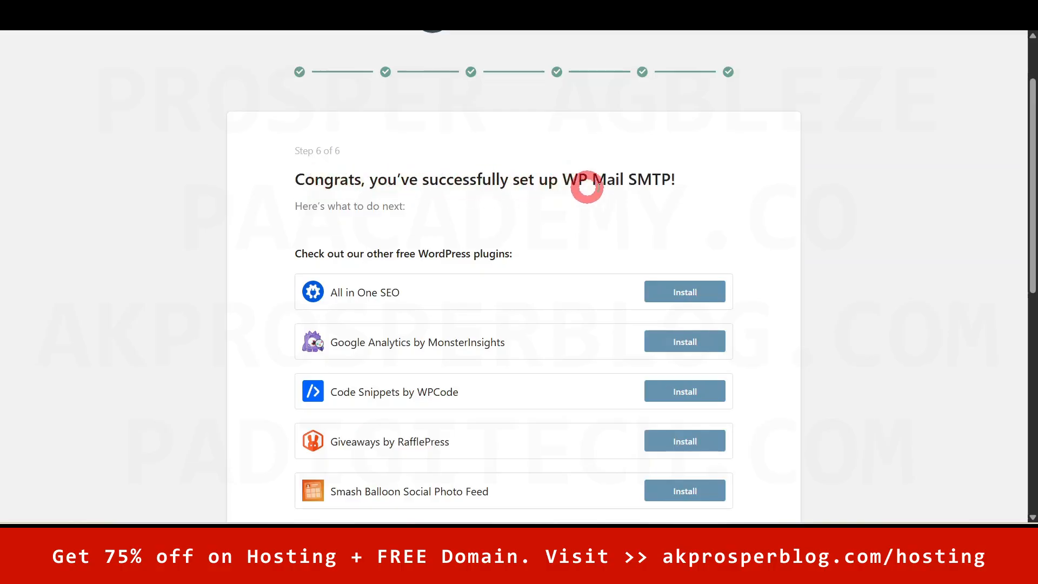
pyautogui.moveTo(1031, 174); pyautogui.dragTo(1030, 392)
pyautogui.click(685, 457)
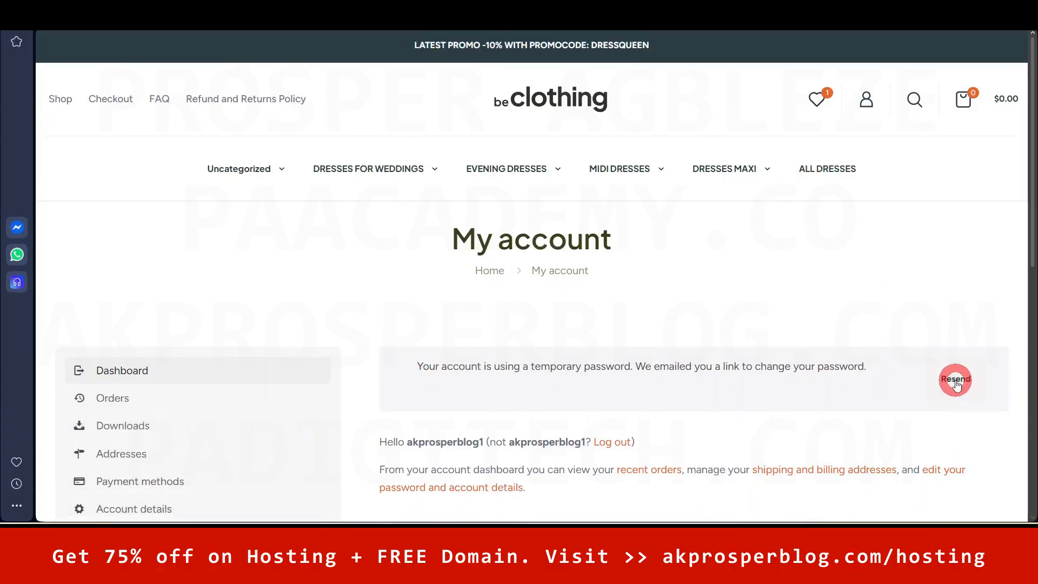
# - Resend the password-change link from the temporary-password notice on My account
pyautogui.click(955, 380)
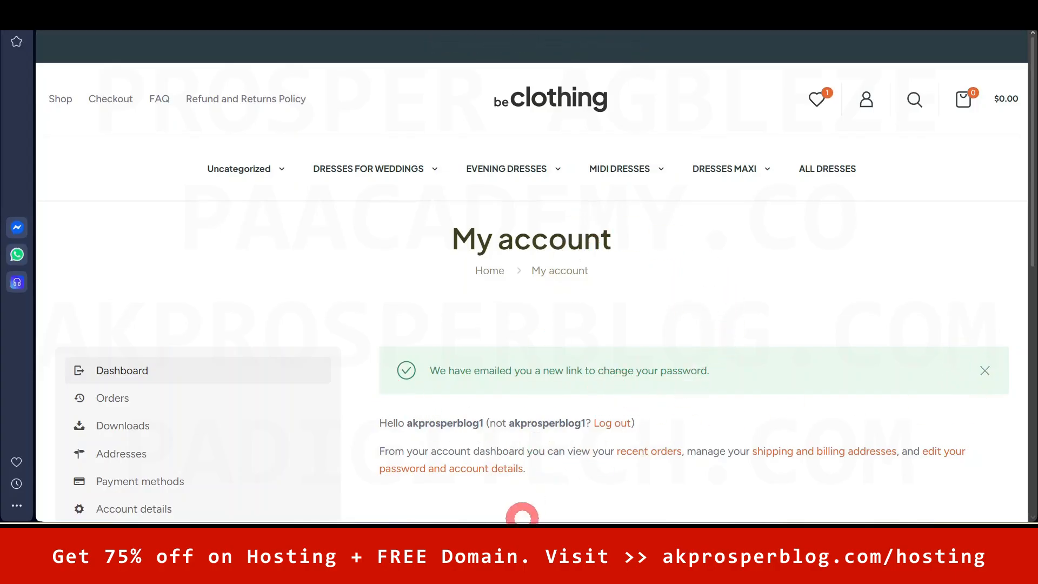
pyautogui.moveTo(449, 538)
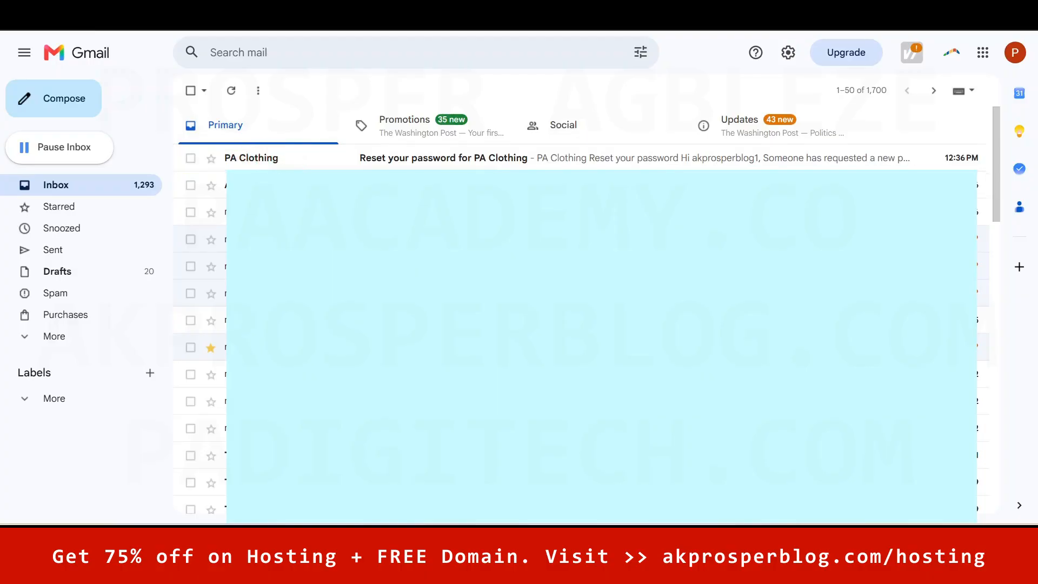
# - Open the 'Reset your password for PA Clothing' email and read through it
pyautogui.moveTo(252, 158)
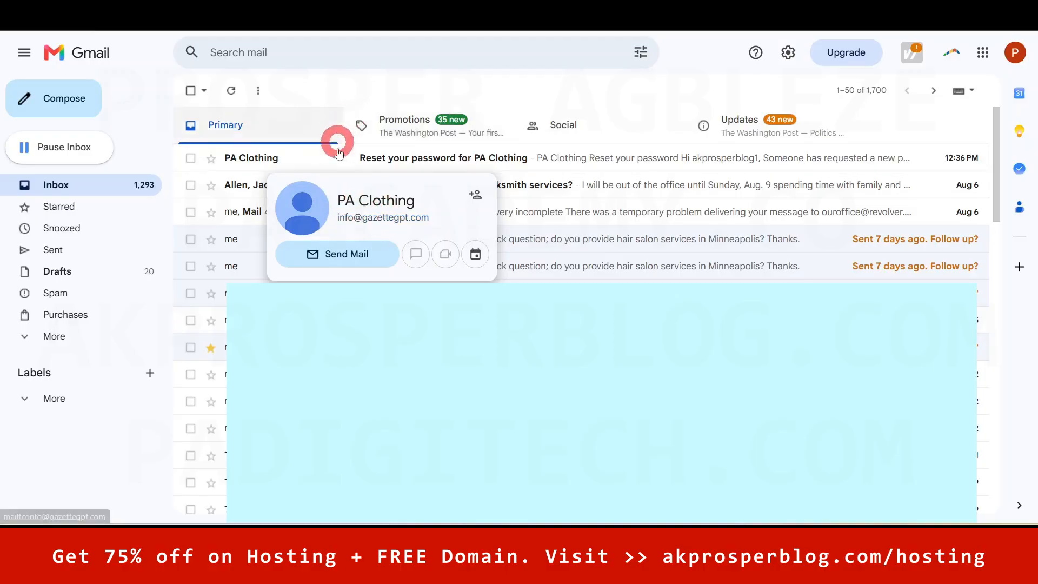
pyautogui.click(576, 157)
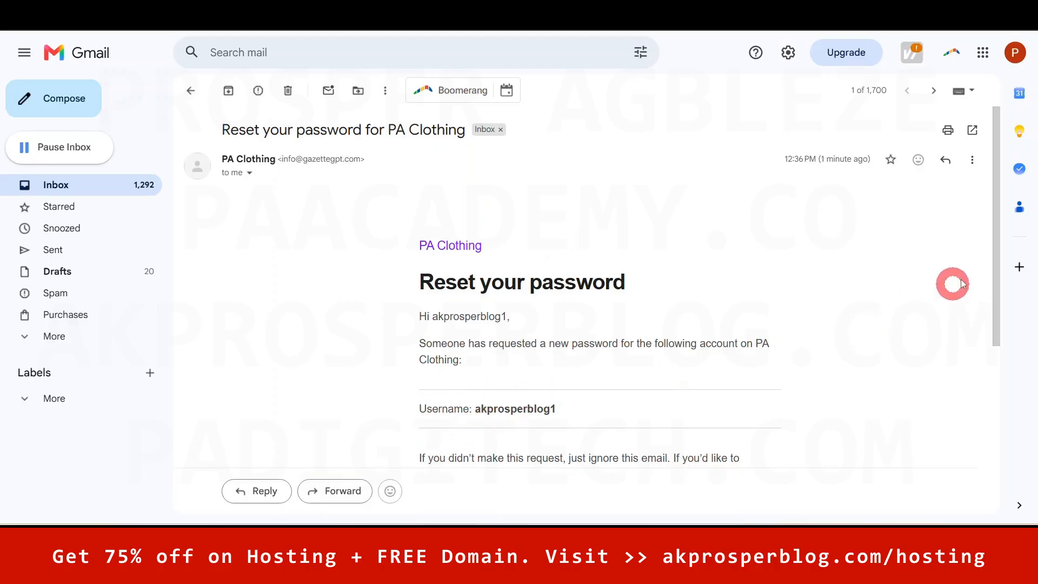
pyautogui.moveTo(996, 222); pyautogui.dragTo(996, 335)
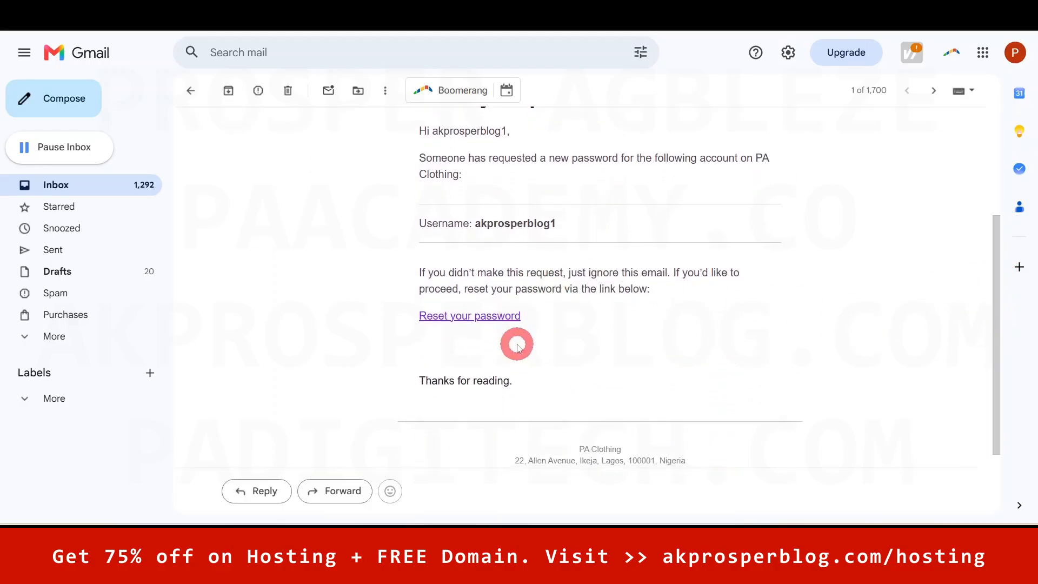
pyautogui.moveTo(996, 268); pyautogui.dragTo(996, 303)
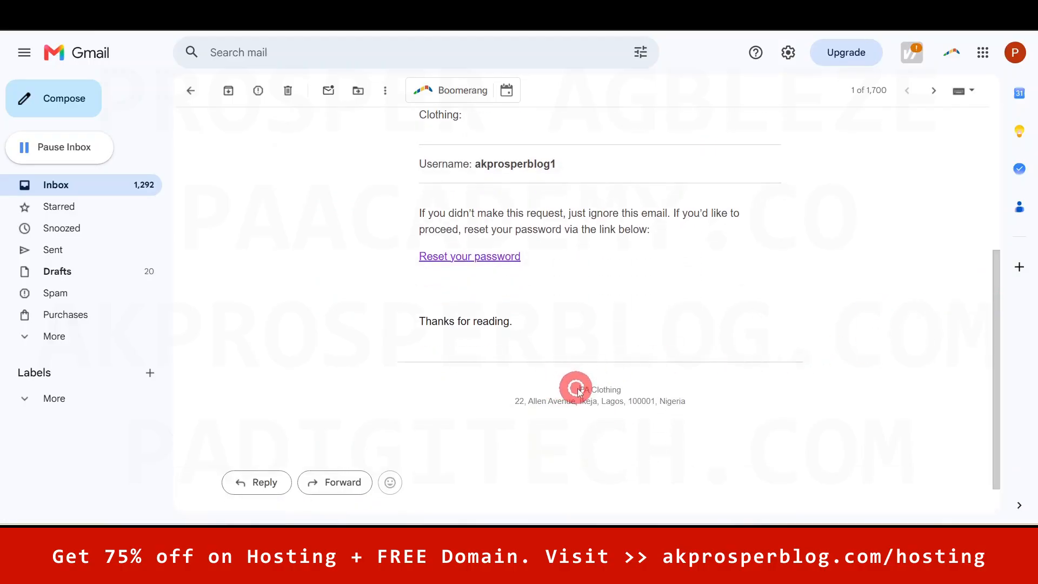
pyautogui.moveTo(578, 390); pyautogui.dragTo(639, 395)
pyautogui.moveTo(494, 398); pyautogui.dragTo(672, 402)
# - Copy the link address of the email's 'Reset your password' link
pyautogui.moveTo(999, 358); pyautogui.dragTo(1007, 216)
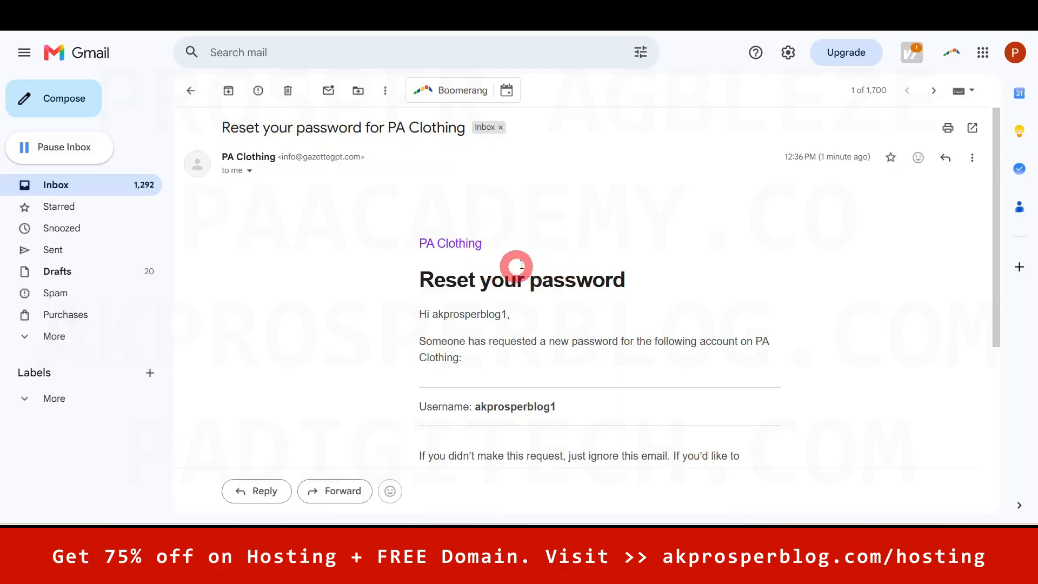
pyautogui.moveTo(987, 204); pyautogui.dragTo(997, 310)
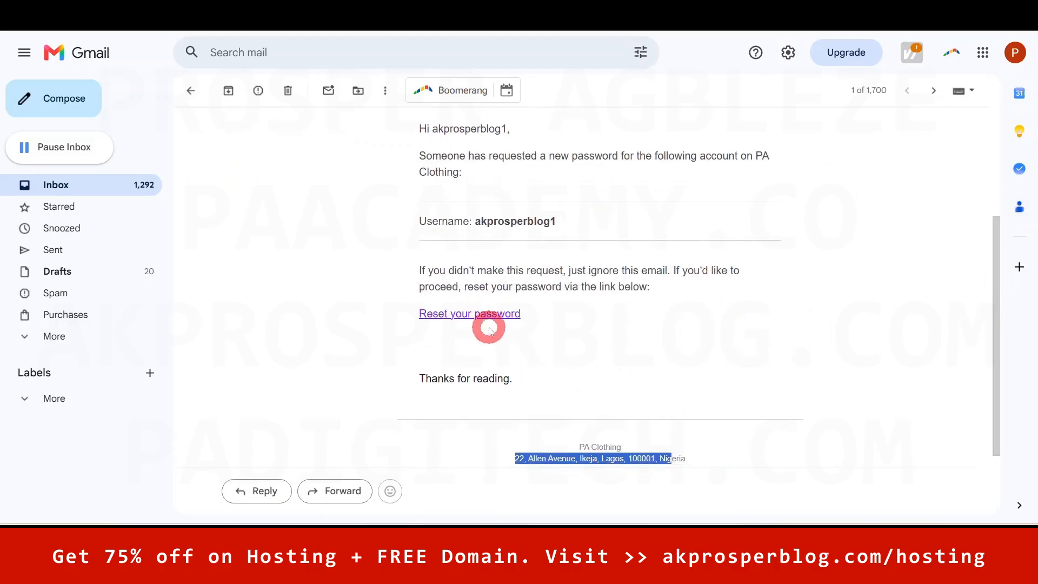
pyautogui.rightClick(486, 315)
pyautogui.click(559, 235)
pyautogui.click(535, 541)
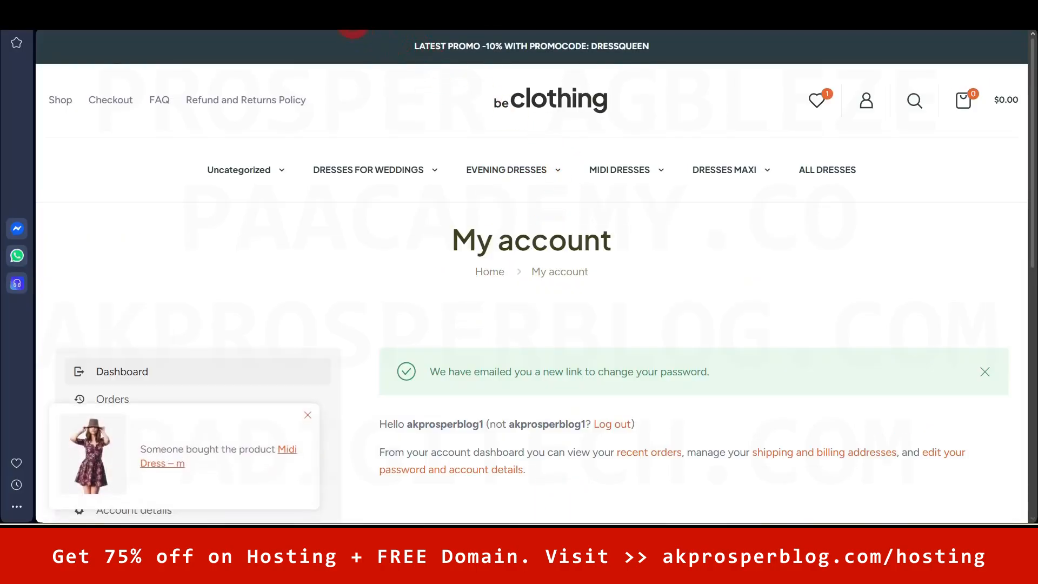
# - Load the copied password-reset link in the browser's address bar
pyautogui.click(354, 23)
pyautogui.hotkey('ctrl', 'v')
pyautogui.press('Return')
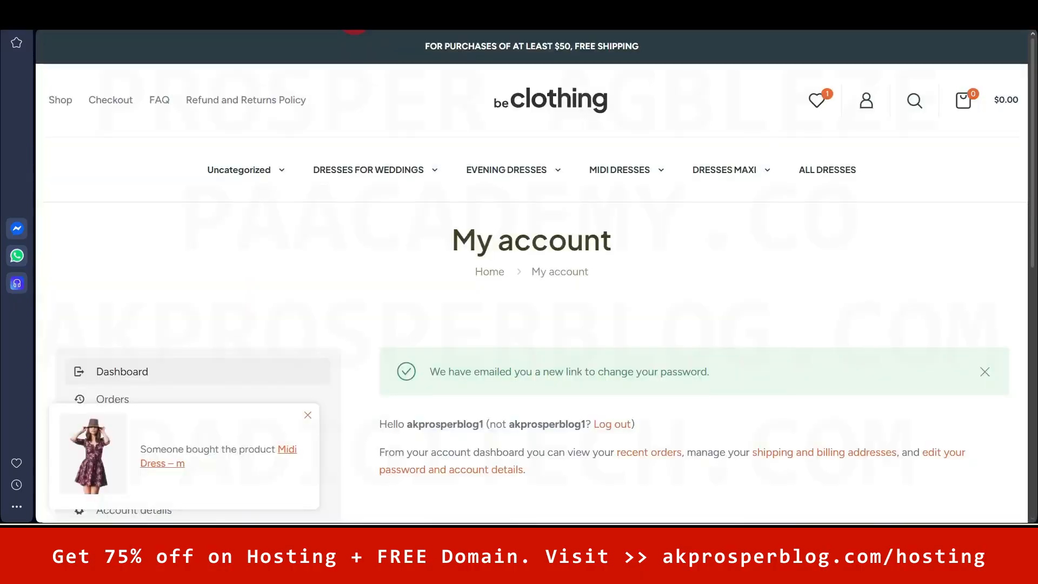
pyautogui.moveTo(402, 169)
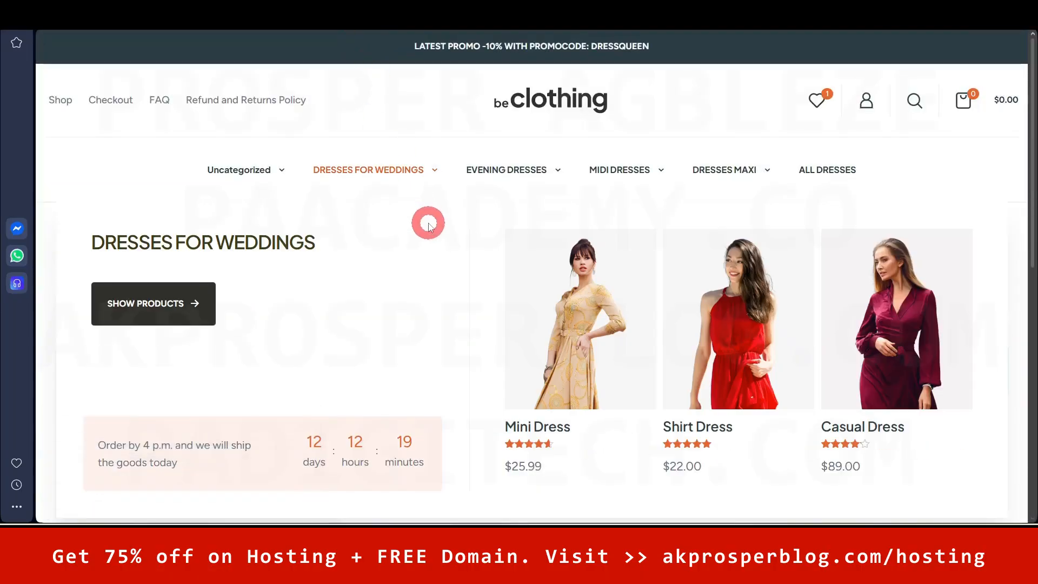
pyautogui.moveTo(1031, 174); pyautogui.dragTo(1031, 250)
# - Enter and save a new customer password, dismissing the newsletter offer
pyautogui.click(936, 369)
pyautogui.click(538, 272)
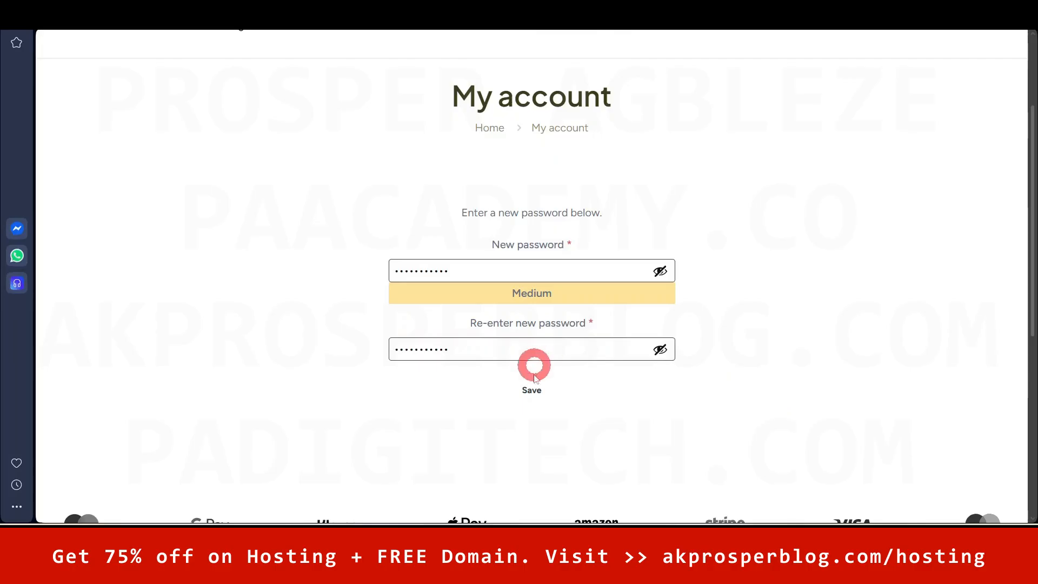
pyautogui.click(526, 390)
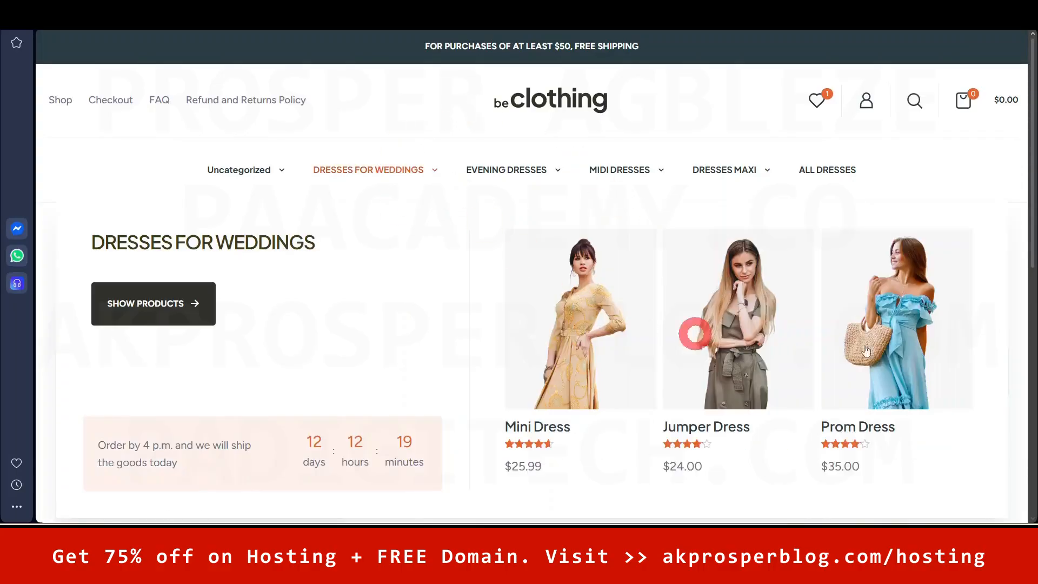
pyautogui.moveTo(1033, 101); pyautogui.dragTo(1033, 170)
pyautogui.click(1016, 446)
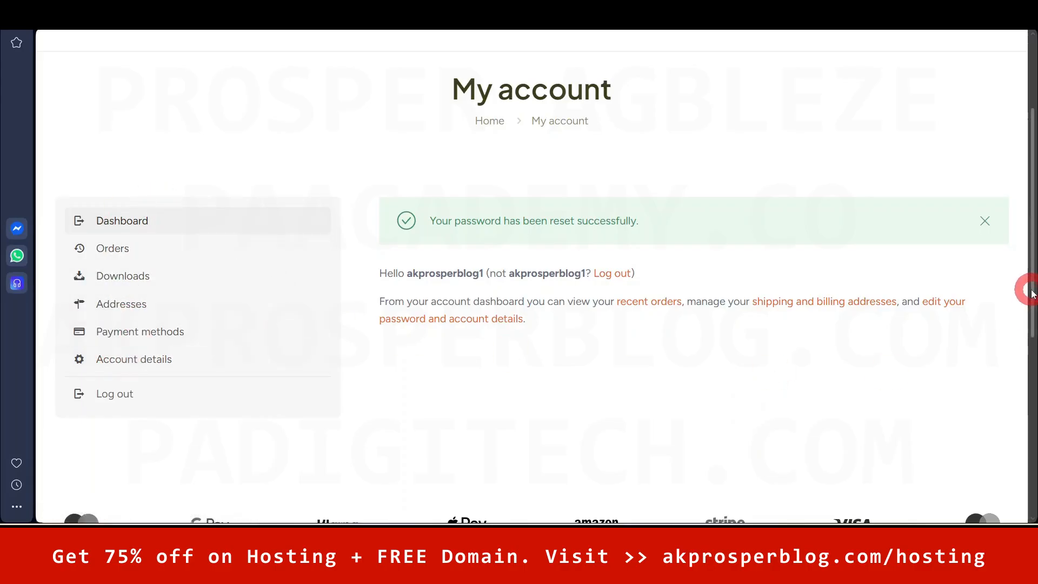
pyautogui.moveTo(1031, 293); pyautogui.dragTo(1026, 148)
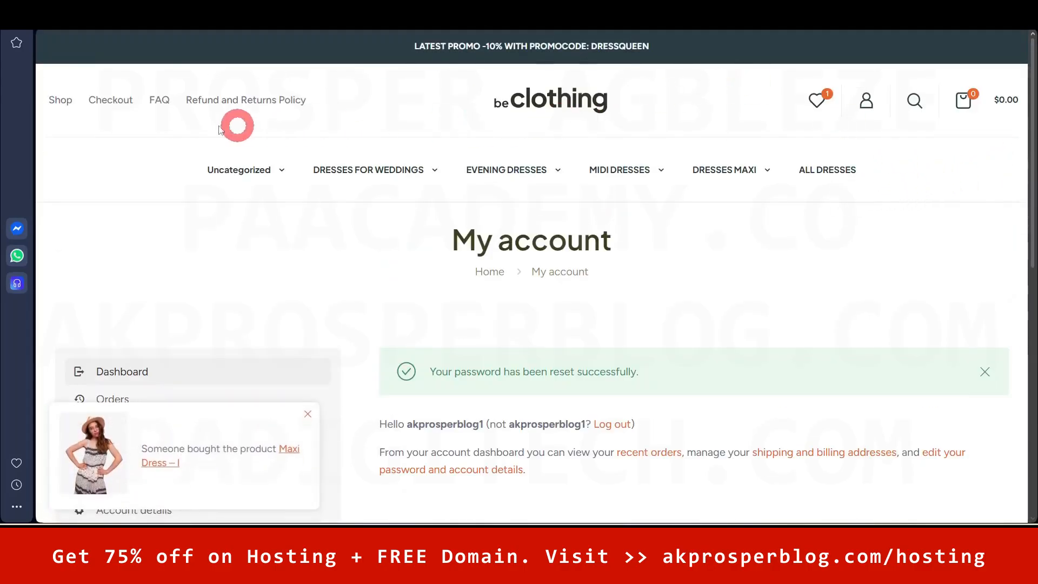
# - Add the Sheath Dress from the Midi Dresses menu to the cart
pyautogui.moveTo(625, 174)
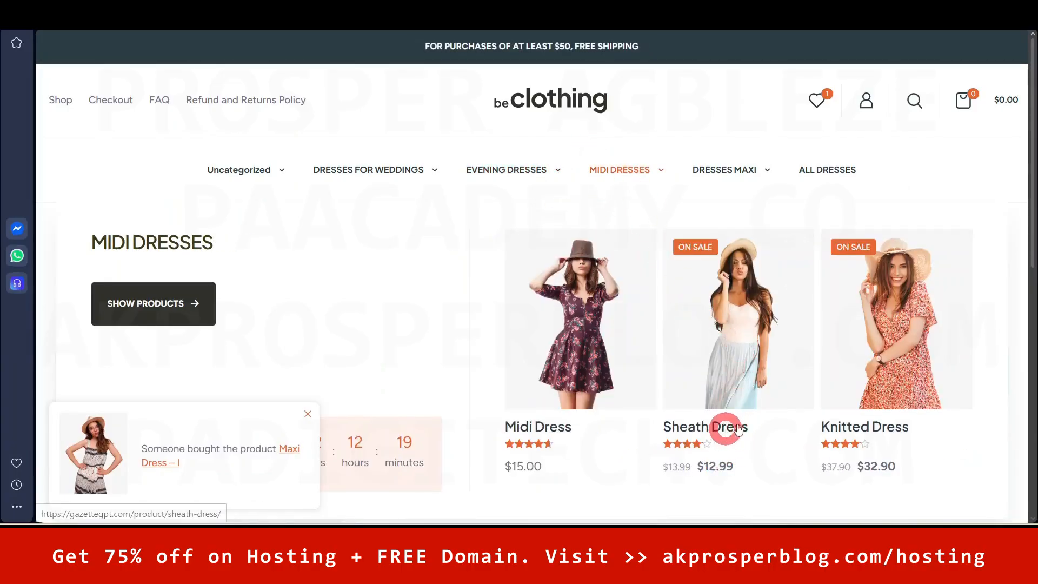
pyautogui.click(723, 360)
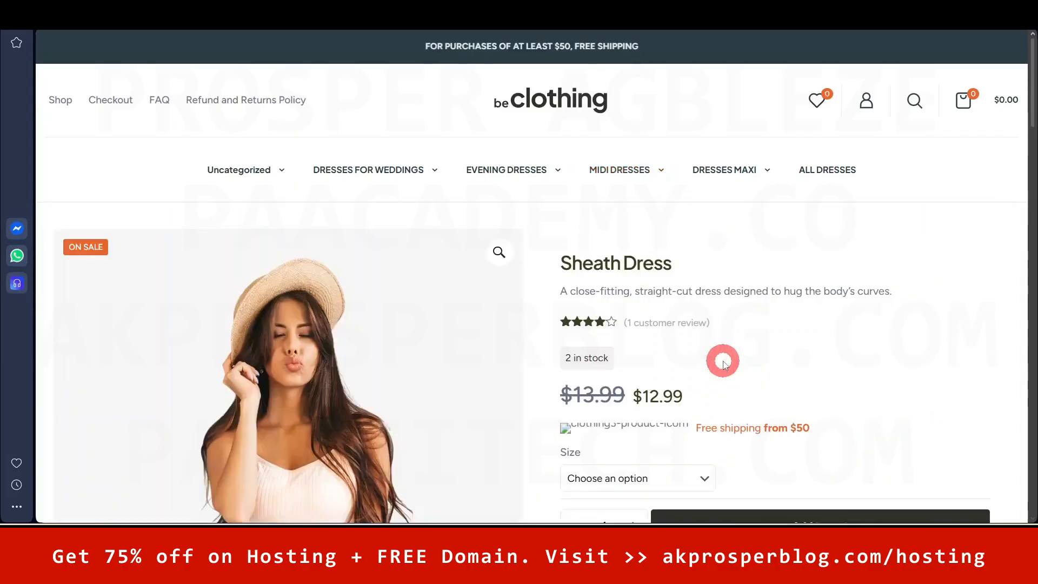
pyautogui.moveTo(1030, 113); pyautogui.dragTo(1033, 182)
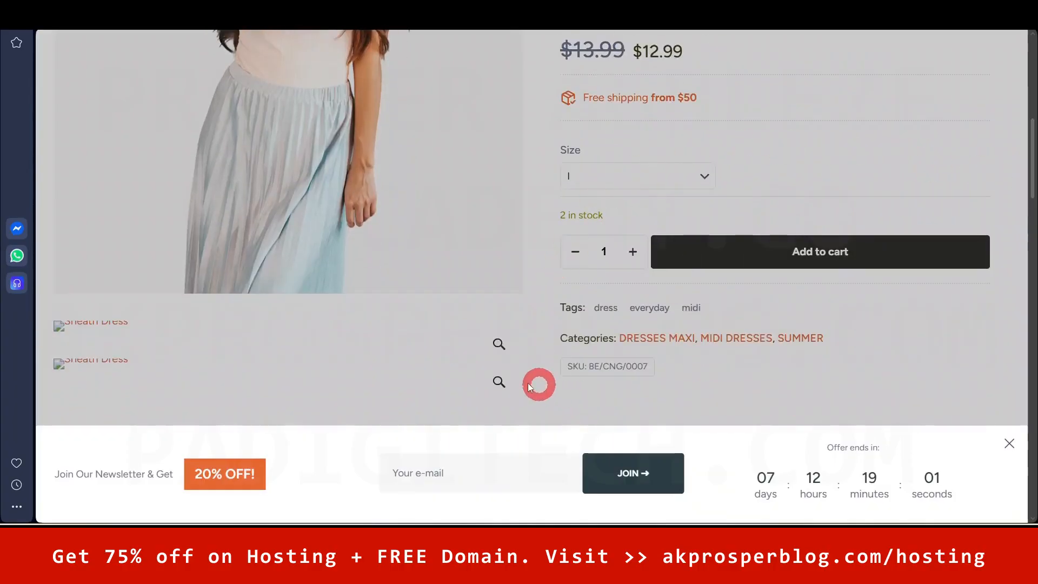
pyautogui.click(814, 253)
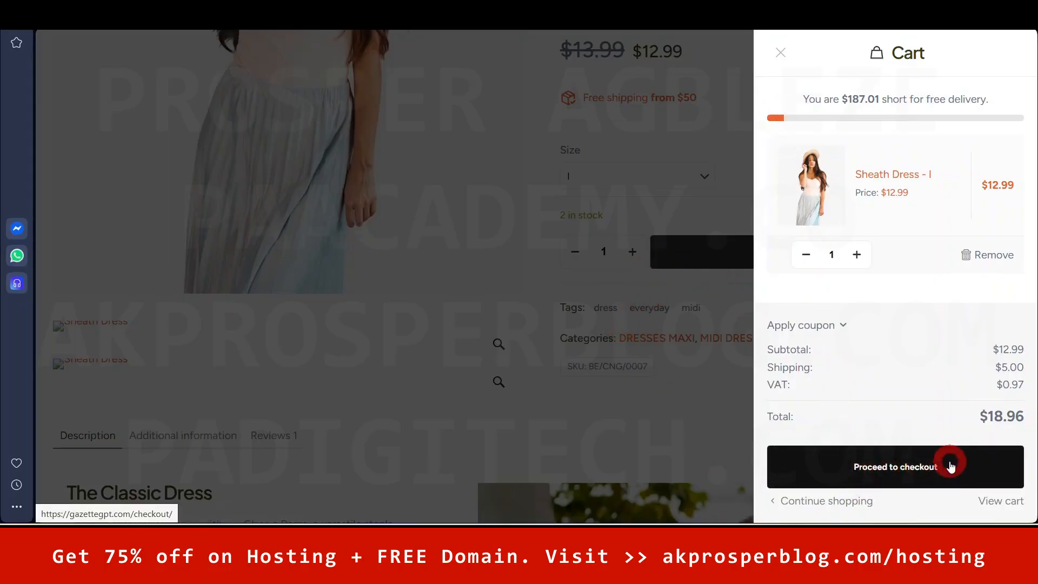
pyautogui.click(781, 52)
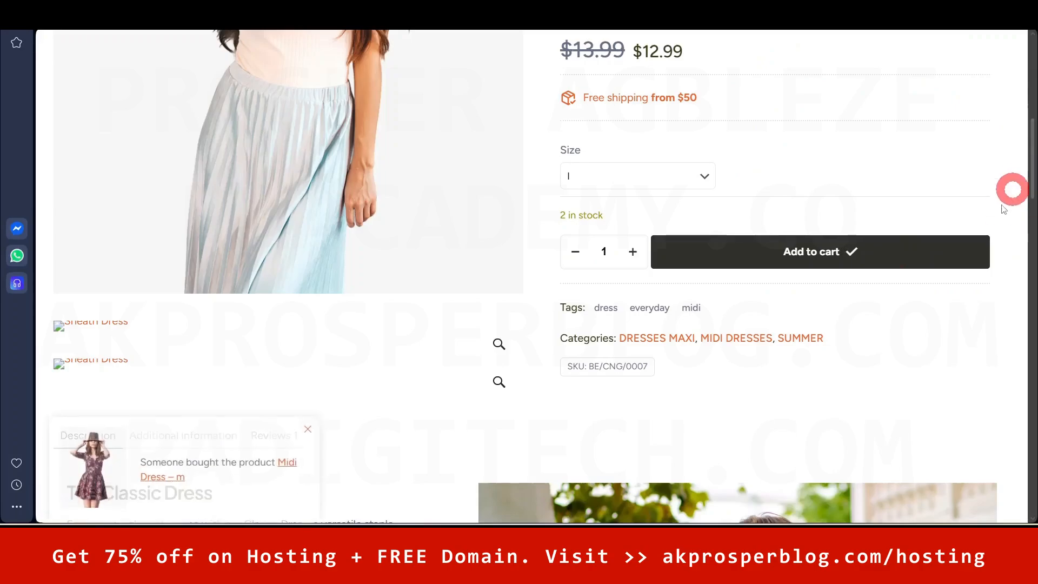
pyautogui.moveTo(1027, 144); pyautogui.dragTo(1032, 323)
# - Add the Maxi Dress from Related products and proceed to checkout at $61.05
pyautogui.moveTo(638, 249)
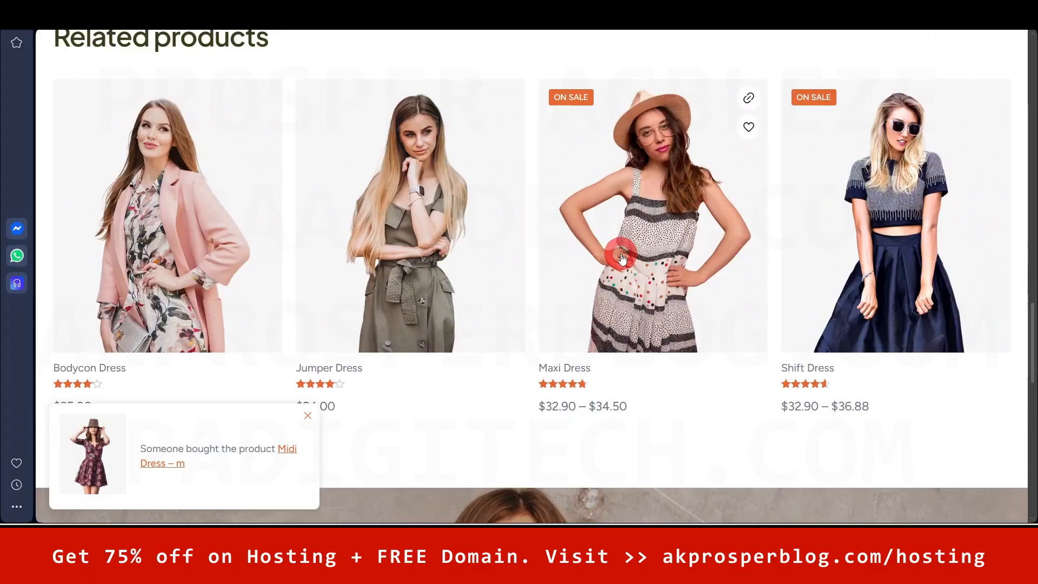
pyautogui.click(621, 258)
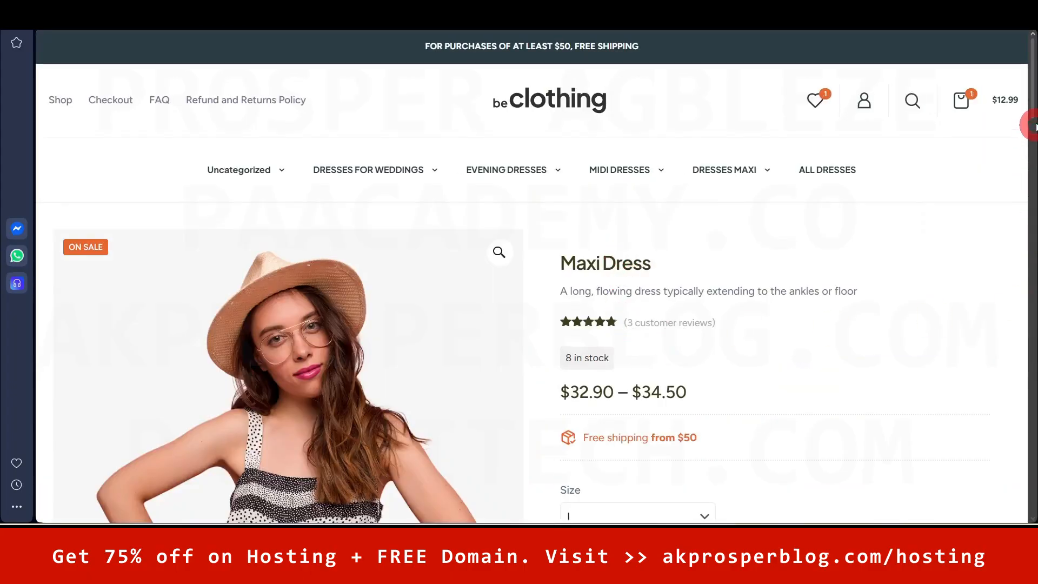
pyautogui.moveTo(1034, 103); pyautogui.dragTo(1025, 186)
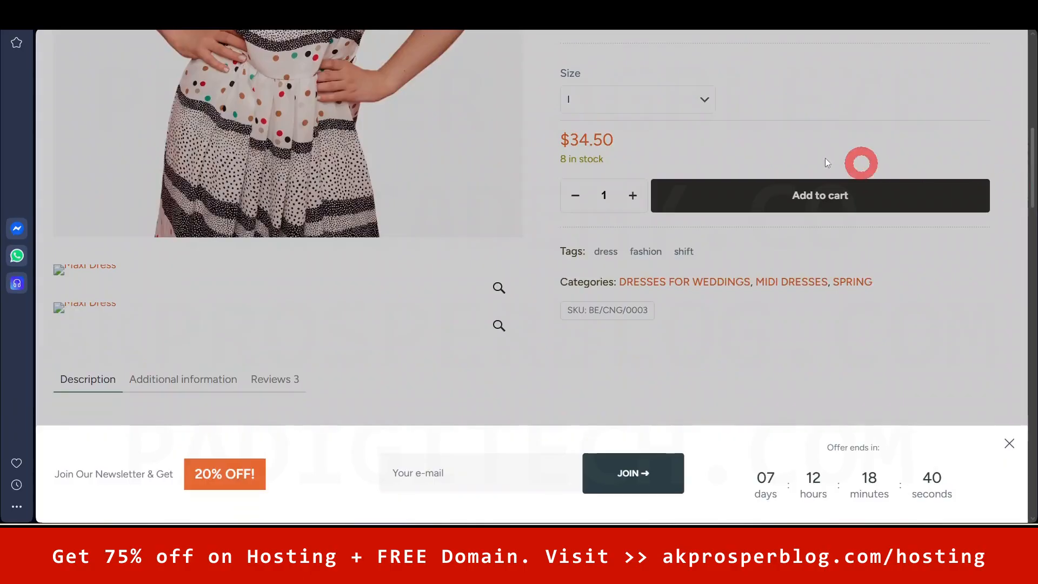
pyautogui.click(805, 197)
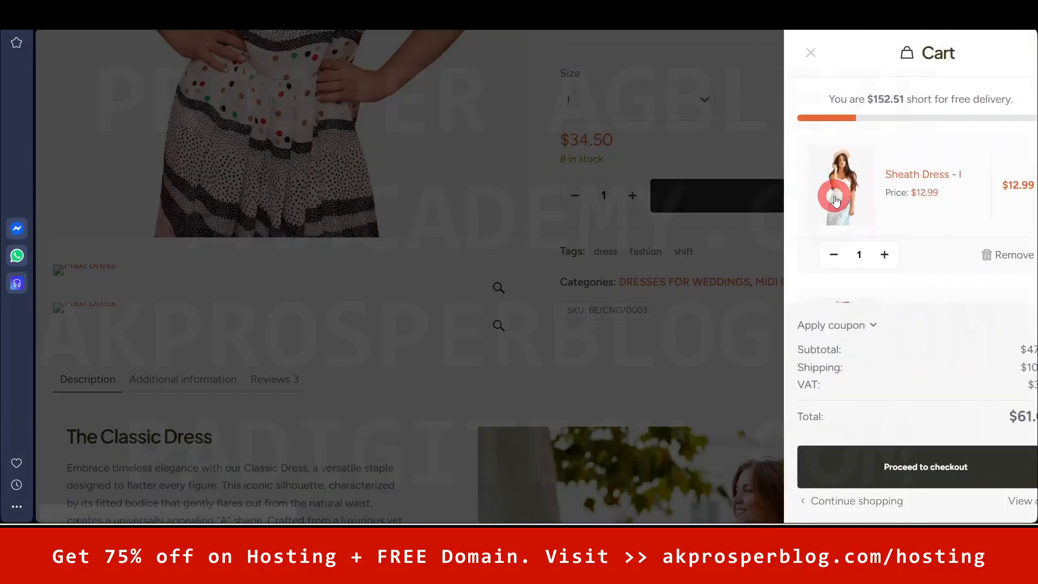
pyautogui.click(893, 476)
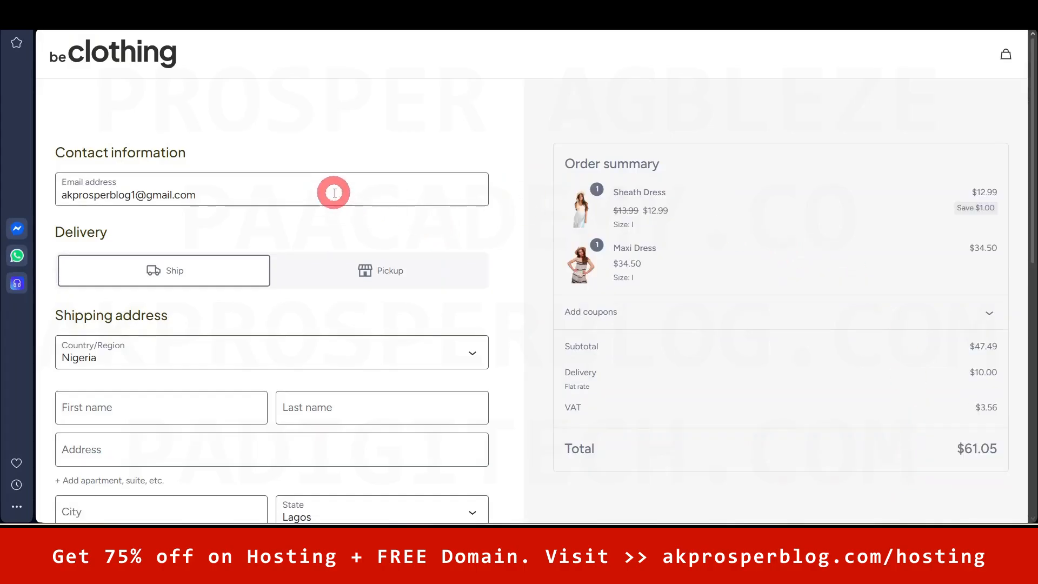
# - Try Pickup at Ikeja Office, revert to shipping, and open the coupon code field
pyautogui.moveTo(1033, 140); pyautogui.dragTo(1032, 207)
pyautogui.click(1016, 449)
pyautogui.moveTo(1028, 167); pyautogui.dragTo(1032, 97)
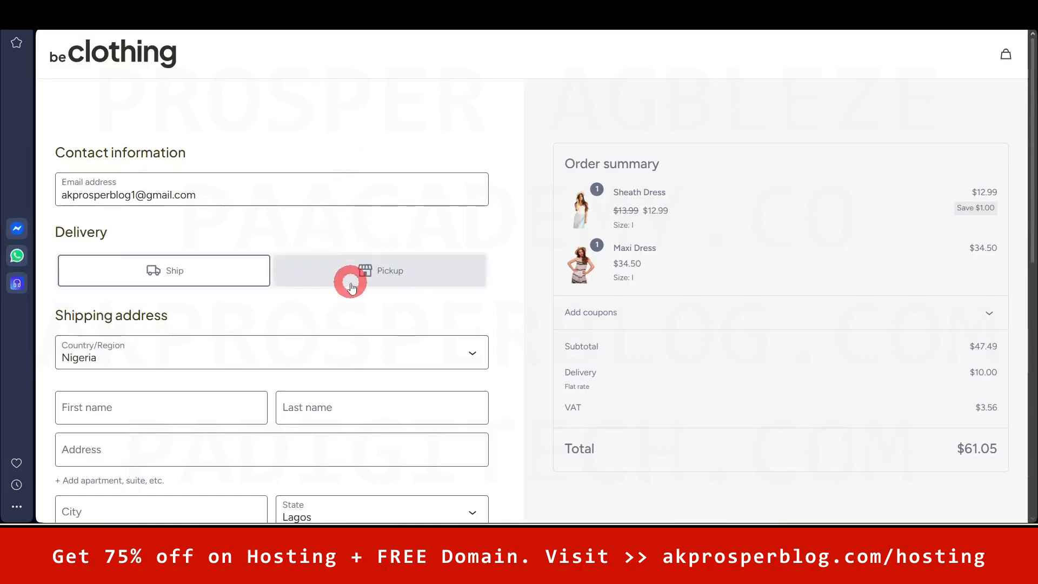
pyautogui.click(382, 276)
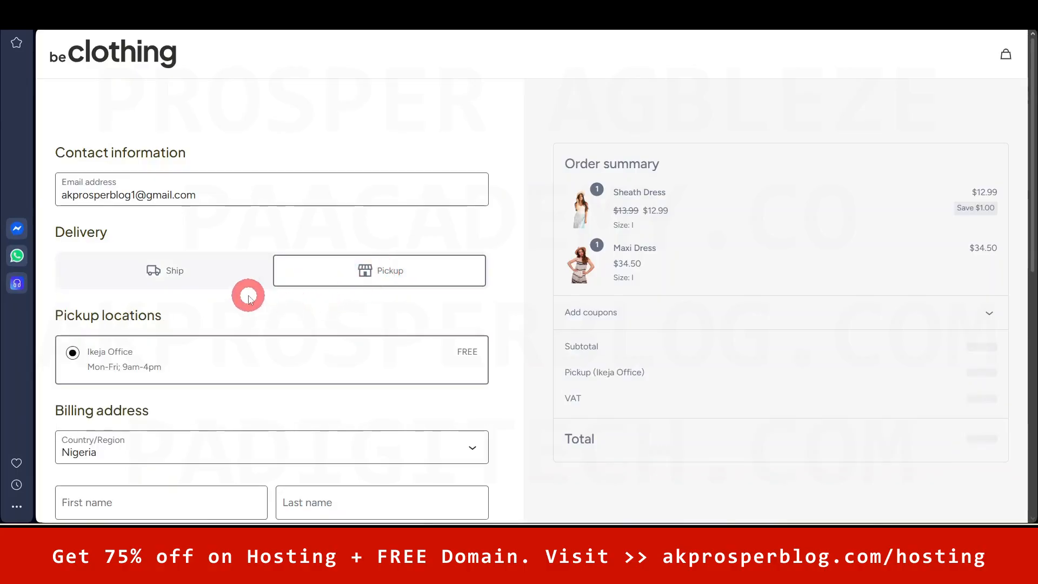
pyautogui.scroll(-3, 254, 292)
pyautogui.click(183, 144)
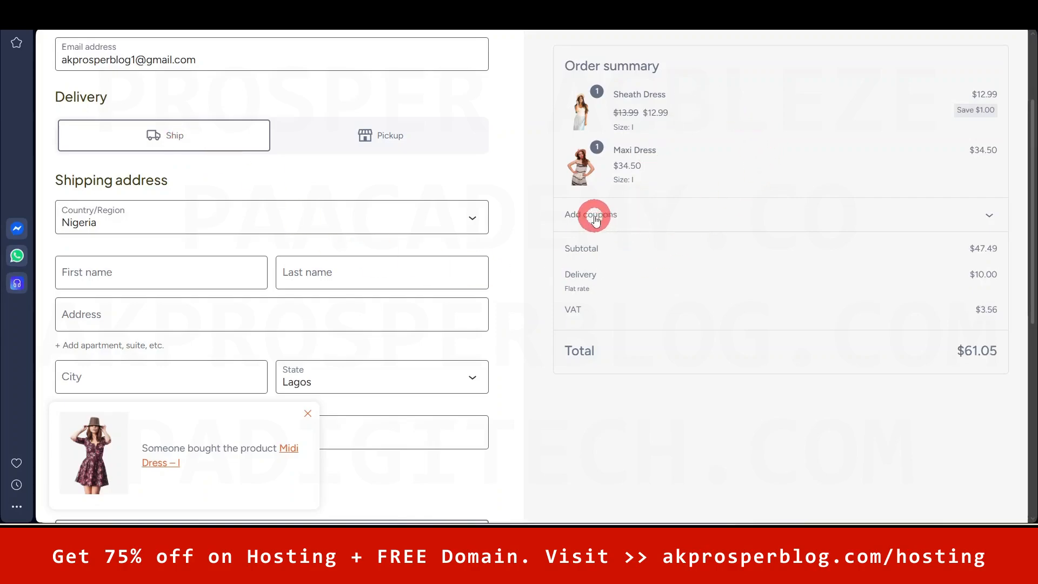
pyautogui.click(989, 216)
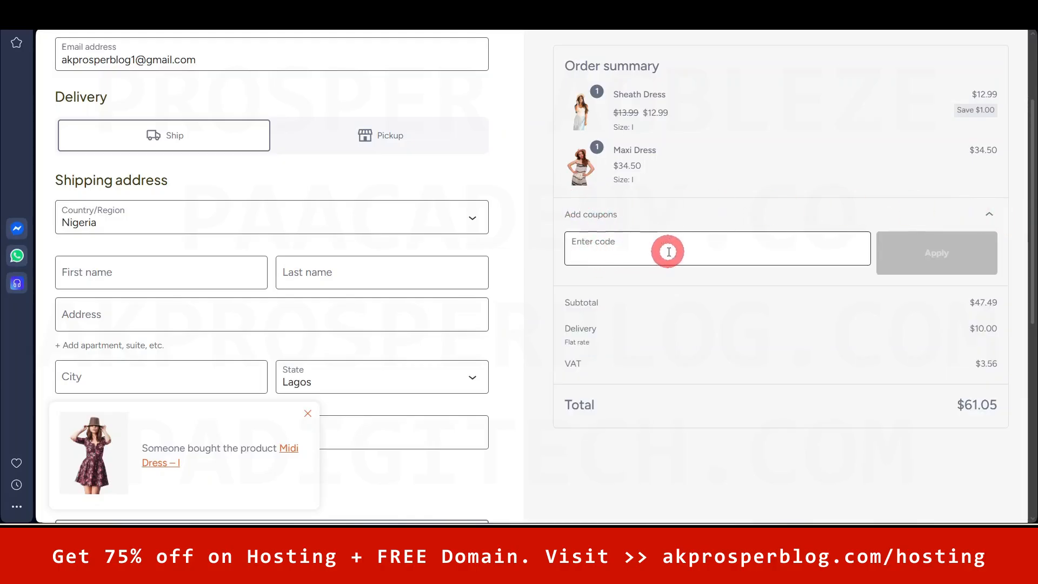
pyautogui.click(584, 248)
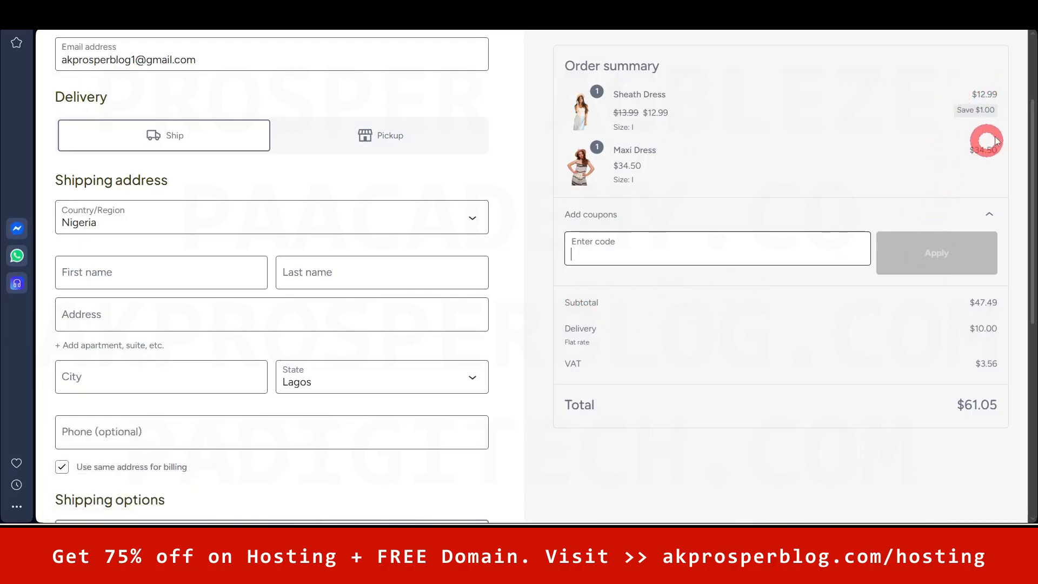
# - Highlight the Subtotal, Delivery and VAT amounts in the order summary
pyautogui.moveTo(969, 303); pyautogui.dragTo(1020, 307)
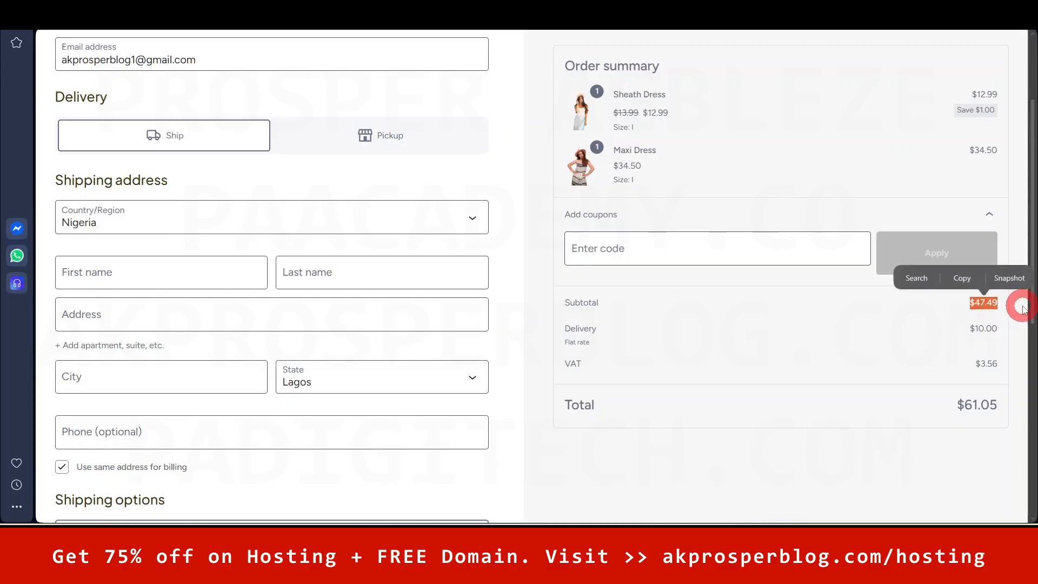
pyautogui.click(614, 337)
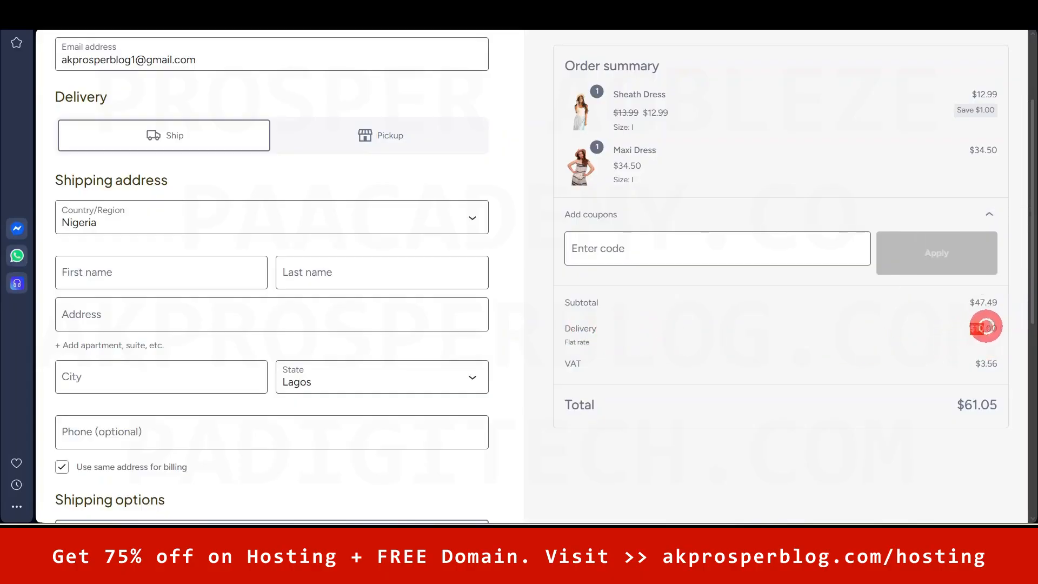
pyautogui.moveTo(994, 323); pyautogui.dragTo(993, 324)
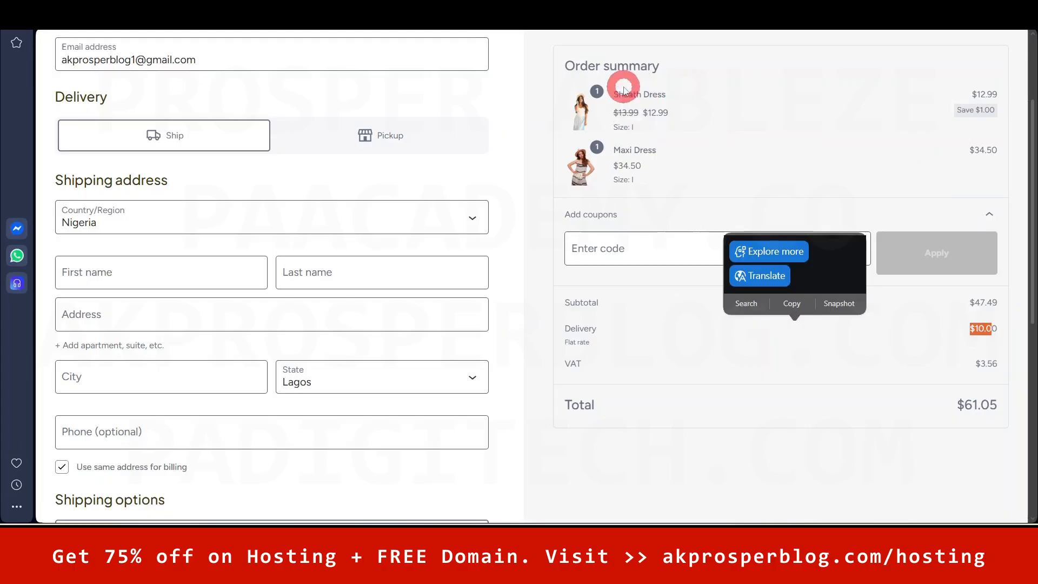
pyautogui.click(545, 171)
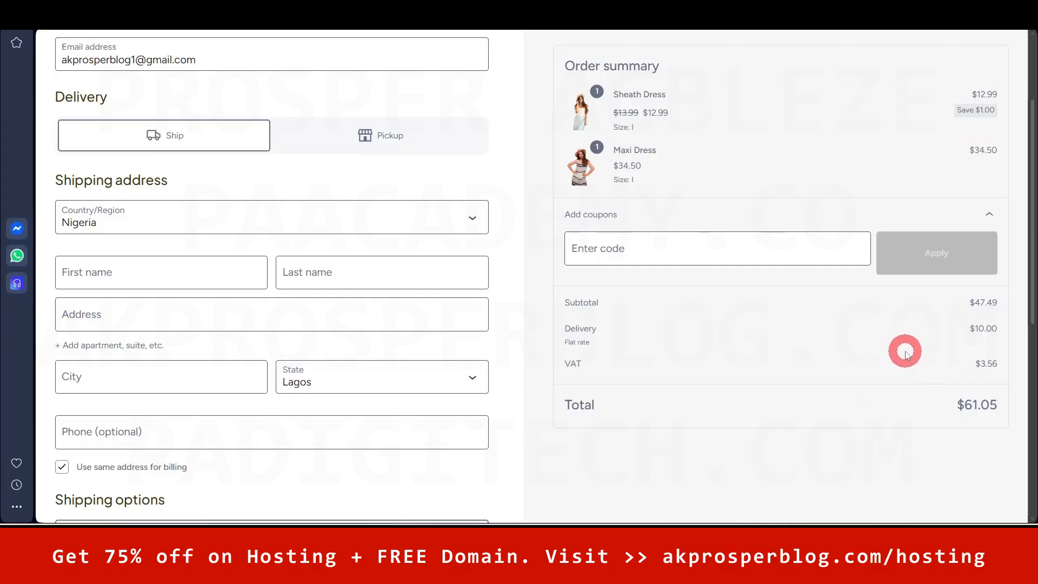
pyautogui.moveTo(968, 302); pyautogui.dragTo(1000, 302)
pyautogui.moveTo(971, 369); pyautogui.dragTo(999, 363)
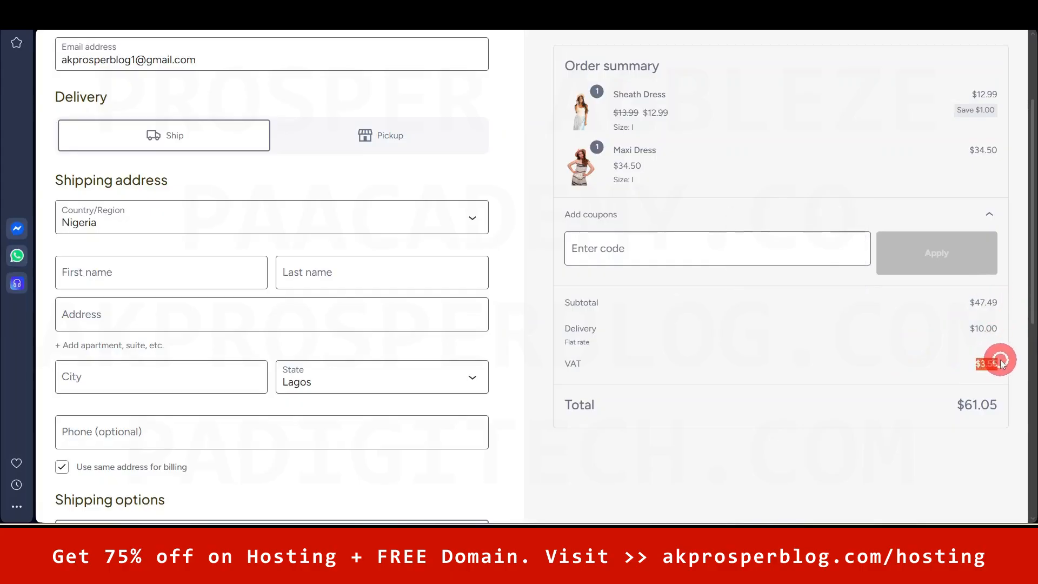
pyautogui.click(541, 367)
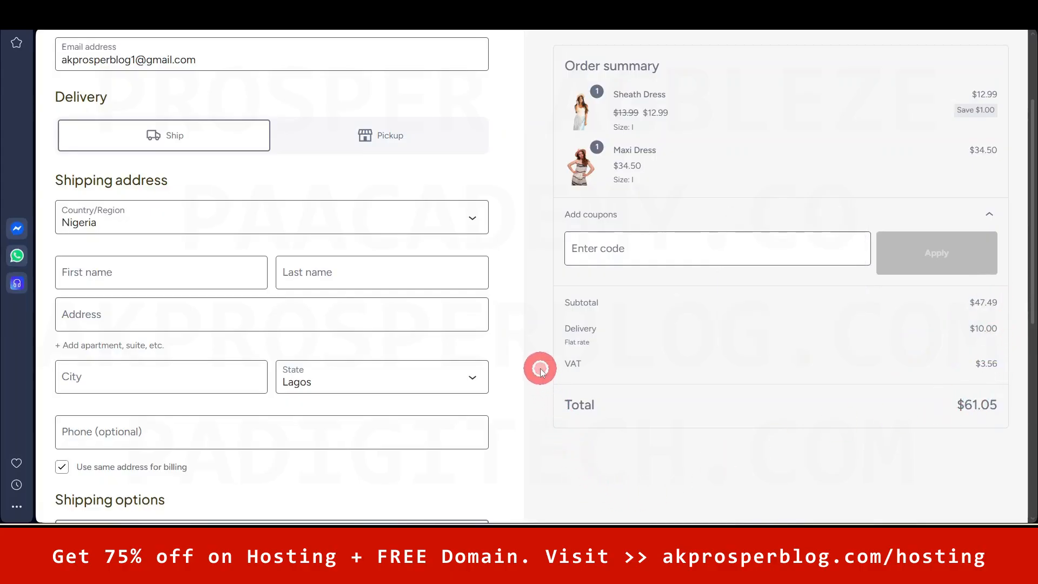
# - Switch delivery to Pickup at Ikeja Office, bringing the total to $51.05
pyautogui.scroll(1, 536, 351)
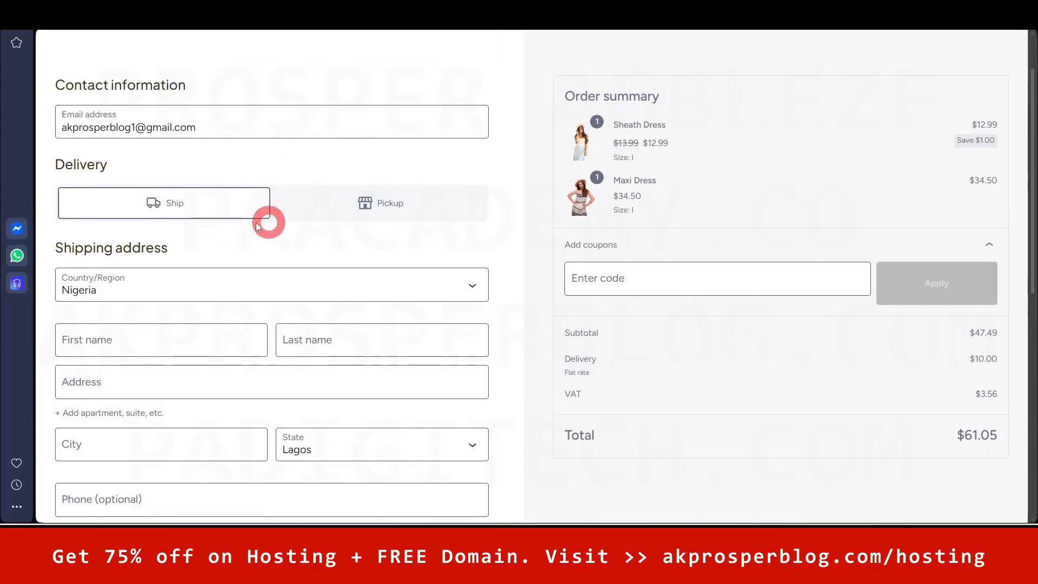
pyautogui.click(373, 207)
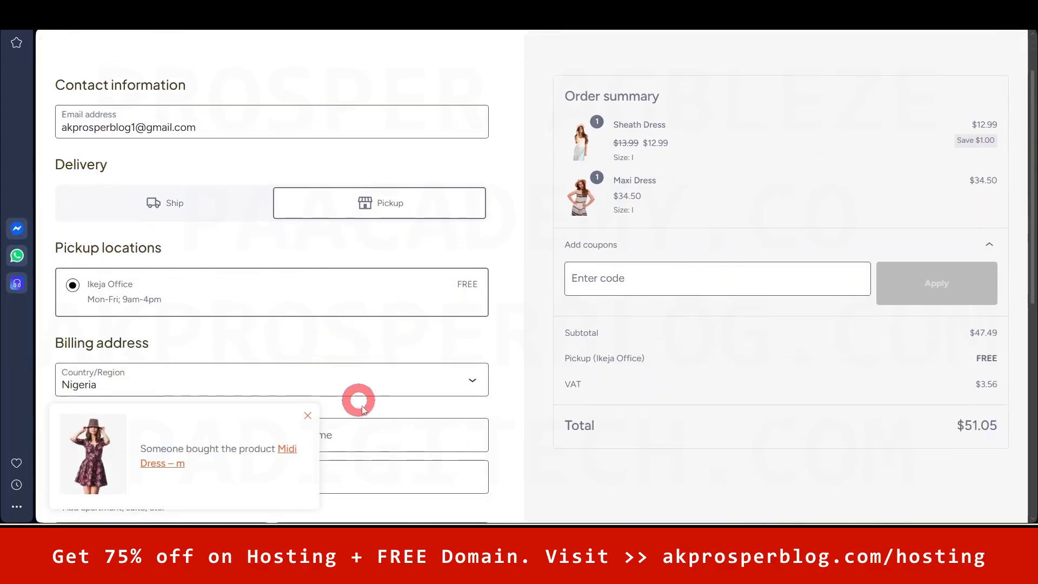
pyautogui.click(308, 415)
pyautogui.moveTo(1031, 207); pyautogui.dragTo(1017, 417)
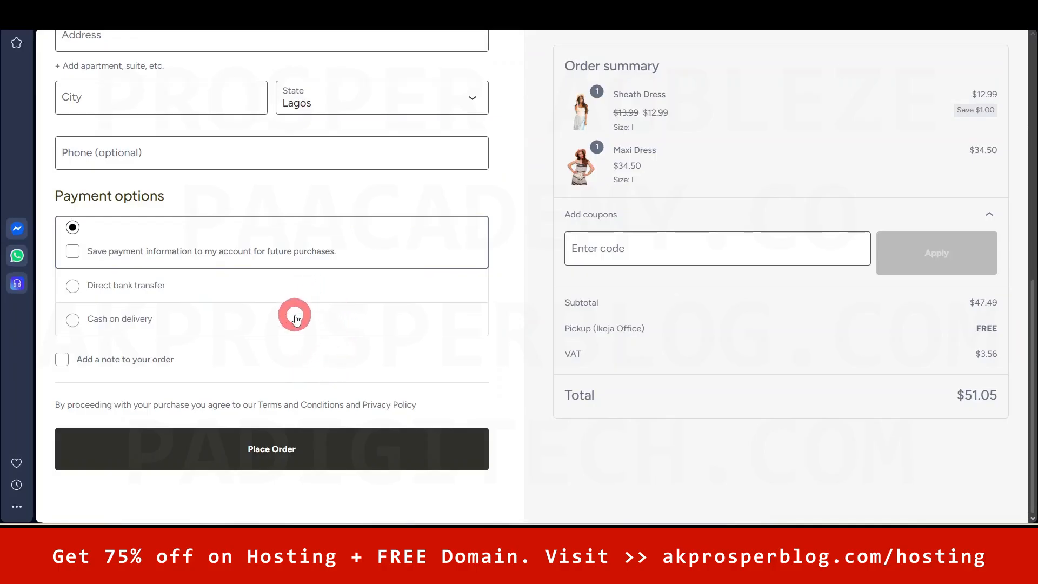
# - Select Cash on delivery as the payment method
pyautogui.moveTo(1032, 341); pyautogui.dragTo(1033, 250)
pyautogui.scroll(-4, 200, 340)
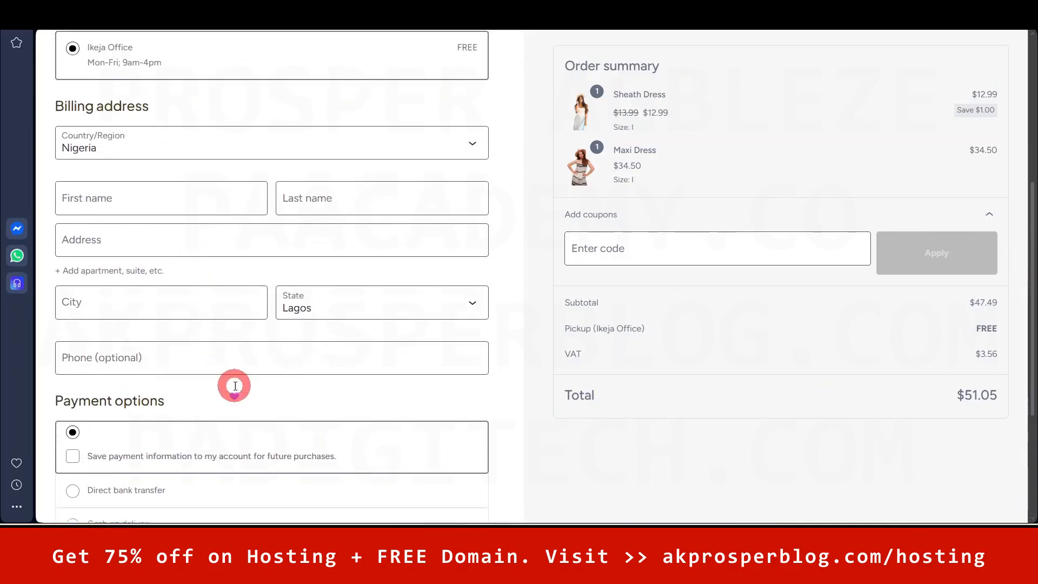
pyautogui.click(72, 287)
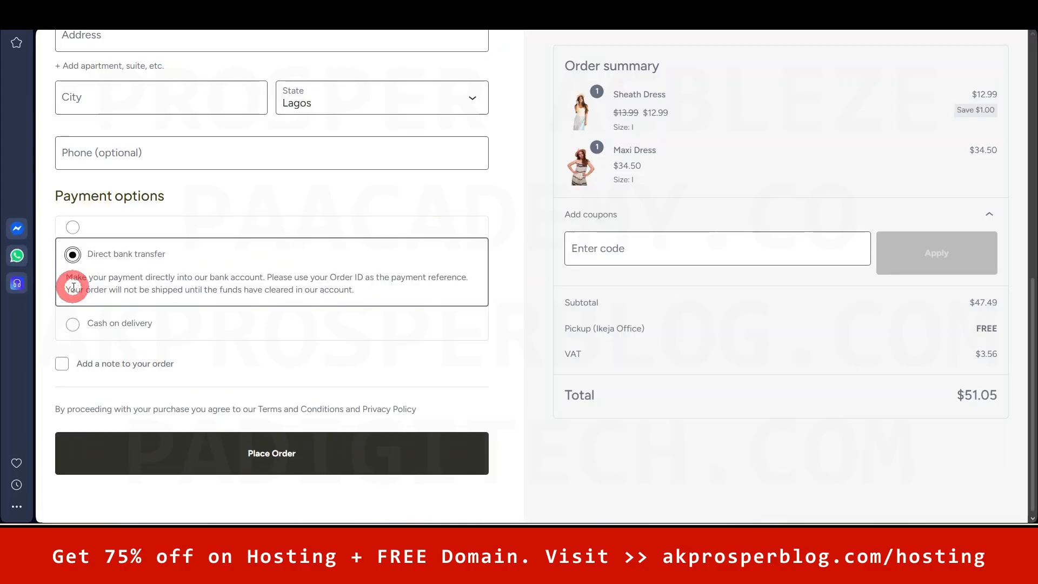
pyautogui.click(72, 326)
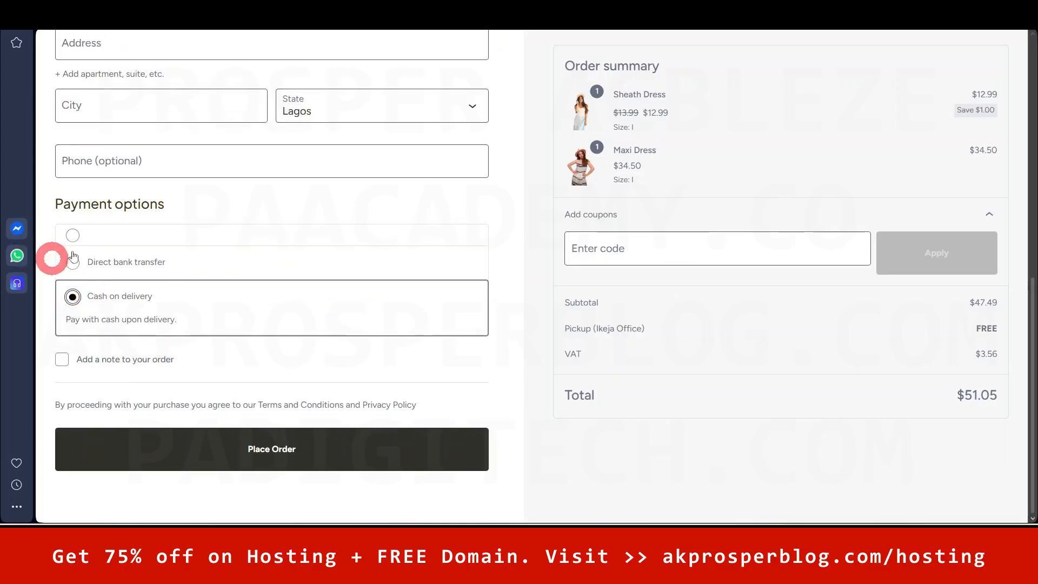
pyautogui.click(95, 239)
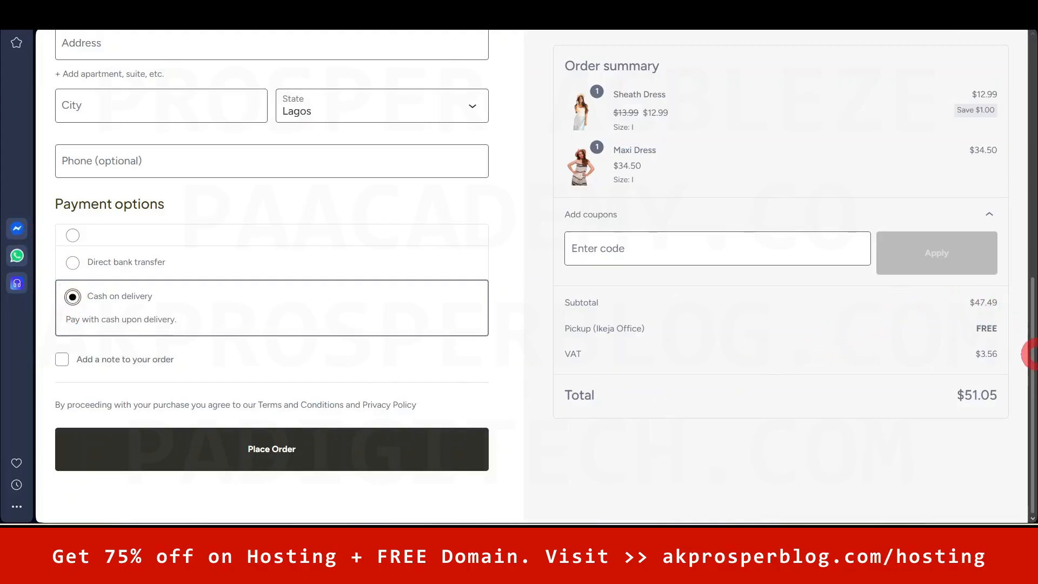
pyautogui.moveTo(1033, 361); pyautogui.dragTo(1032, 271)
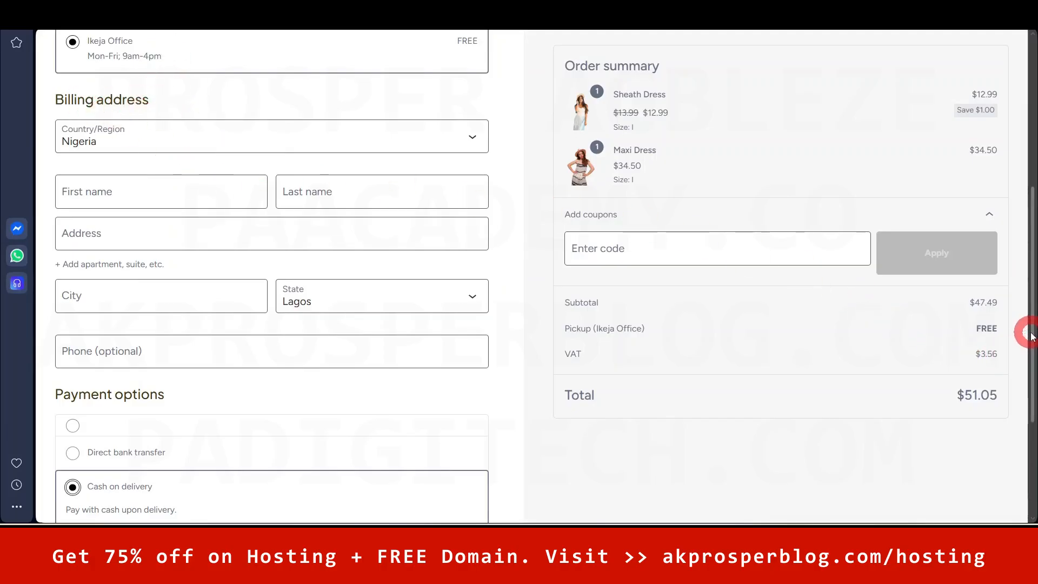
pyautogui.moveTo(1027, 336); pyautogui.dragTo(1025, 319)
# - Fill the billing first and last name, street address and city, mostly via autofill
pyautogui.click(167, 216)
pyautogui.click(142, 247)
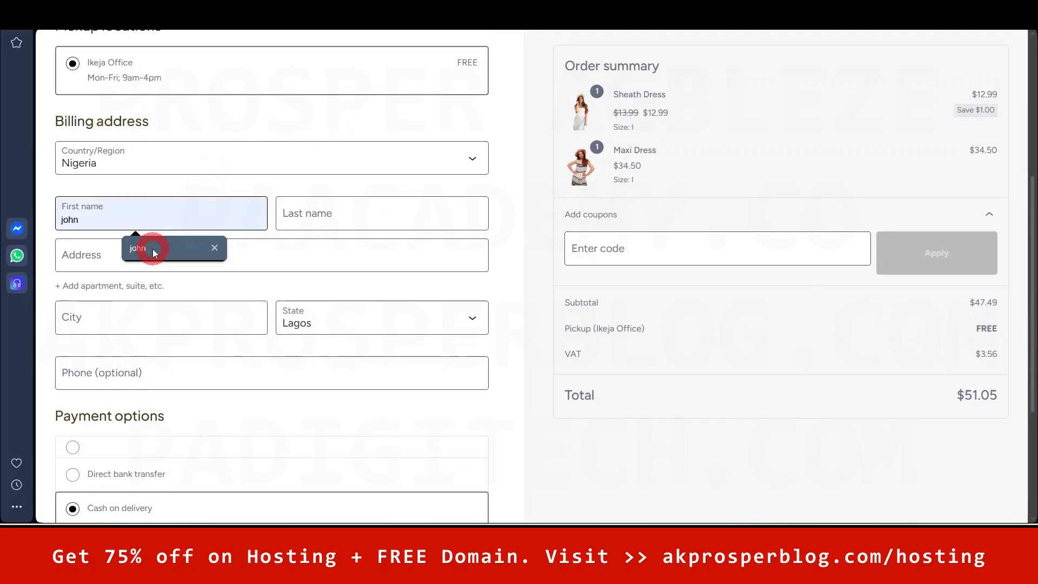
pyautogui.click(295, 216)
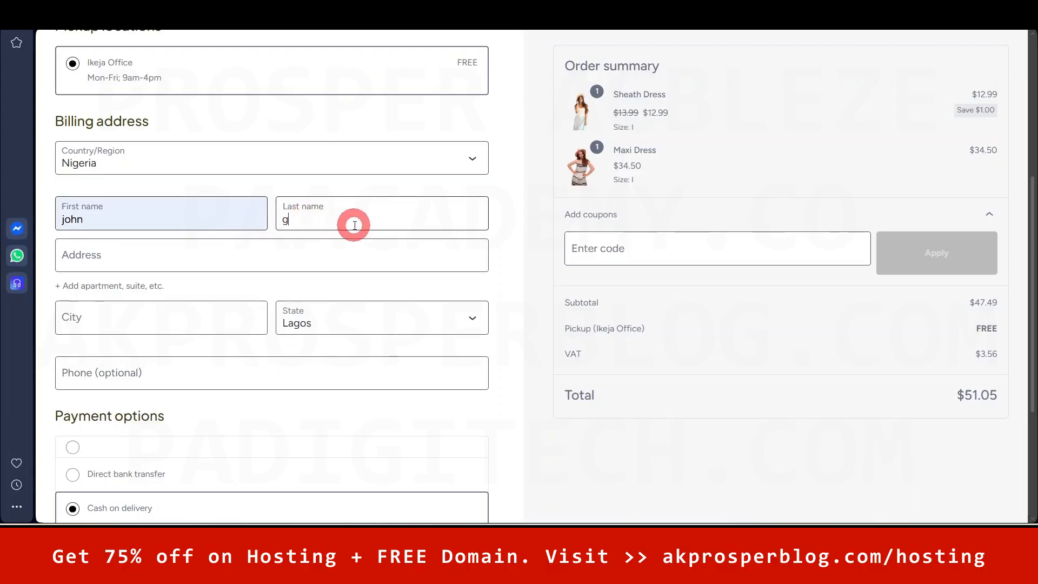
pyautogui.write('doe')
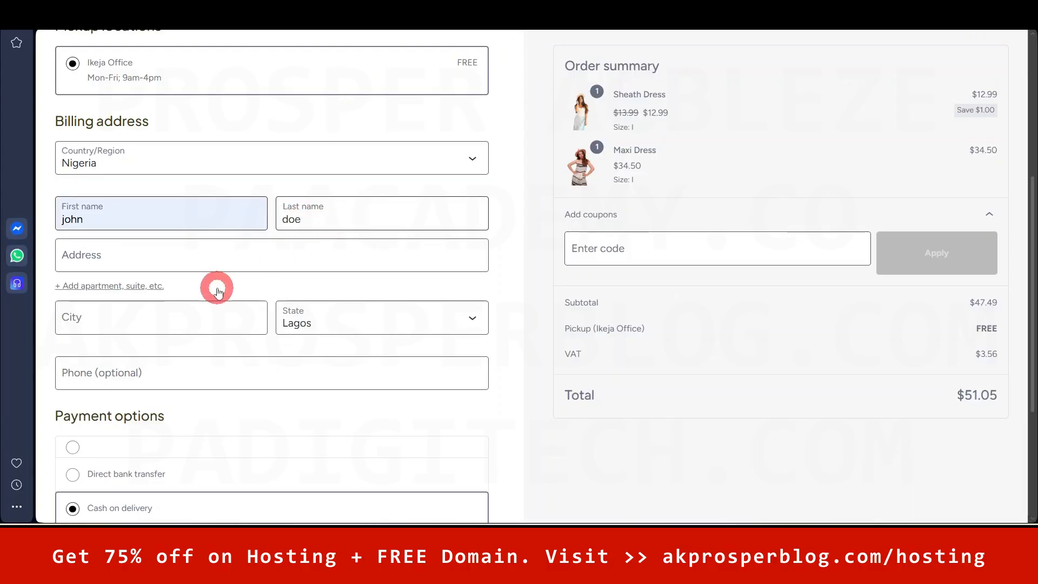
pyautogui.click(233, 257)
pyautogui.click(187, 291)
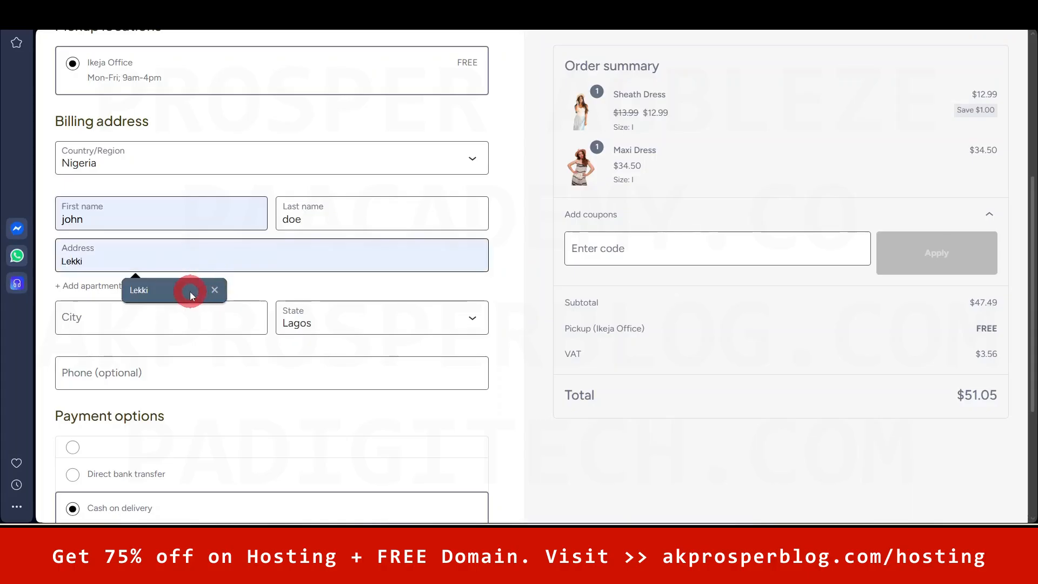
pyautogui.click(178, 317)
pyautogui.click(173, 353)
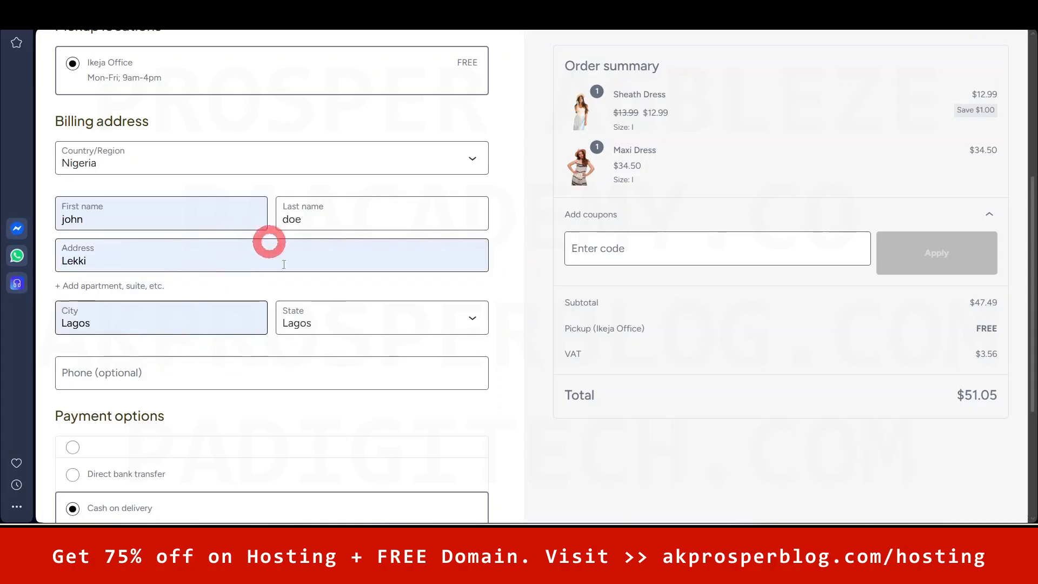
pyautogui.moveTo(1033, 271); pyautogui.dragTo(1029, 373)
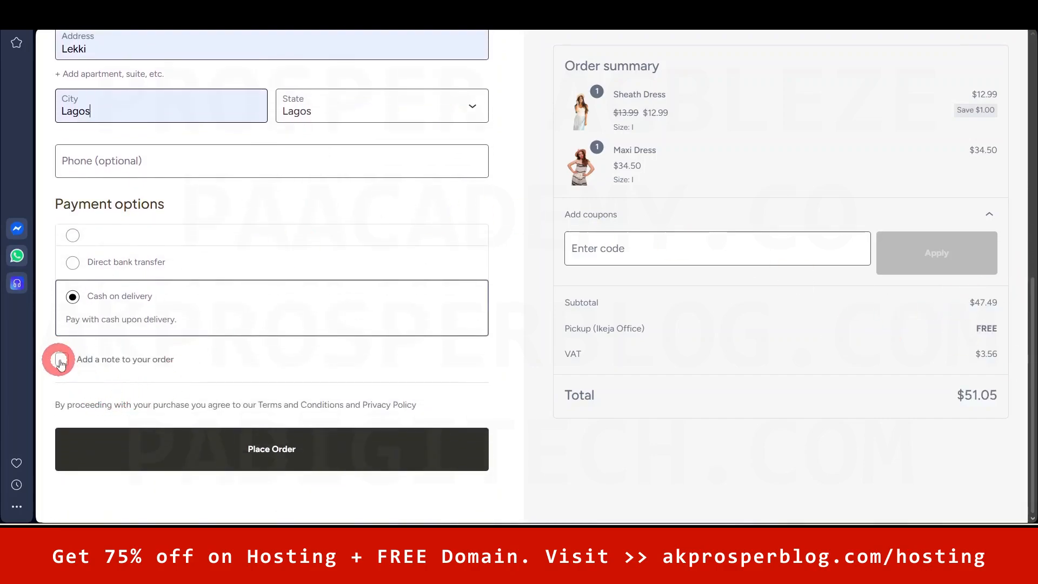
# - Add the order note 'Send the package on a tuesday'
pyautogui.click(60, 361)
pyautogui.click(149, 397)
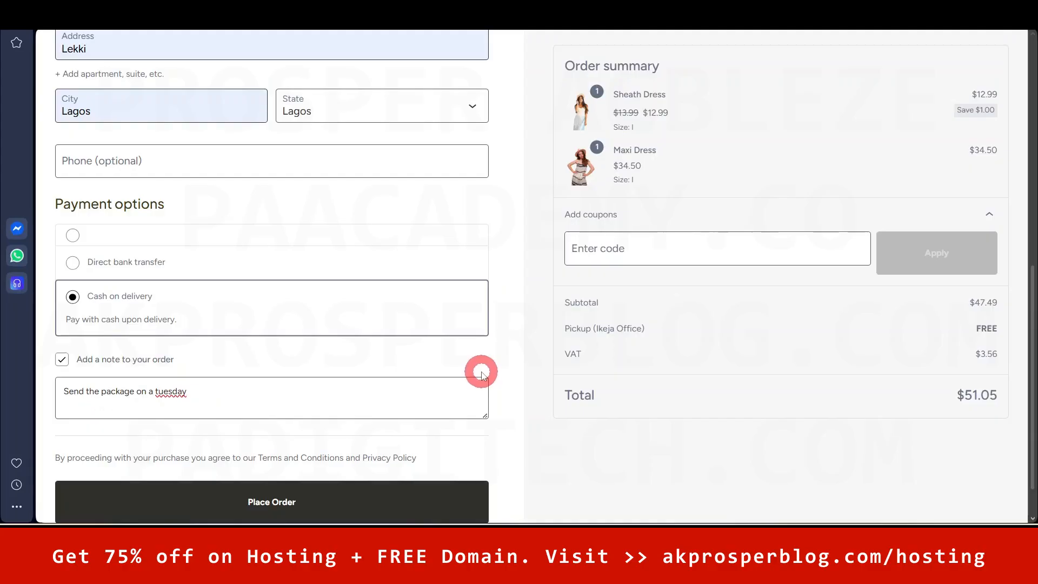
pyautogui.scroll(-1, 1027, 304)
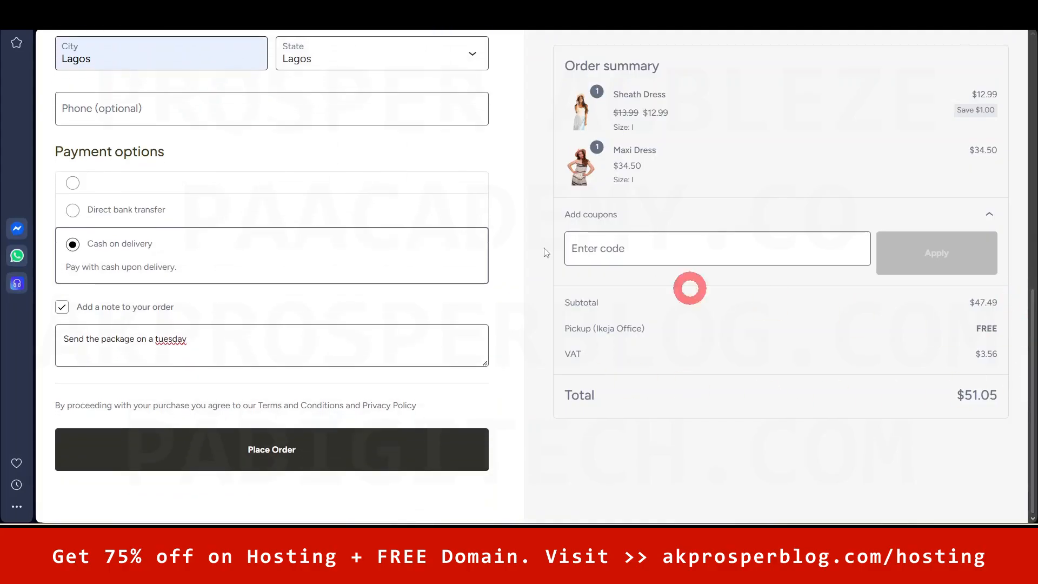
pyautogui.scroll(1, 311, 387)
pyautogui.scroll(-1, 341, 395)
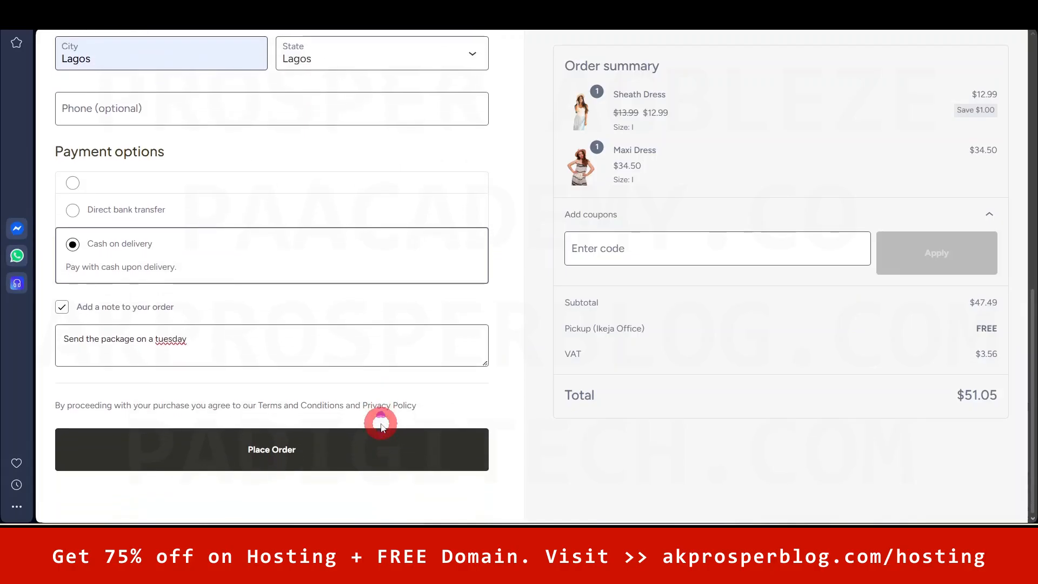
# - Place the order and review its $51.05 cash-on-delivery confirmation page
pyautogui.click(275, 454)
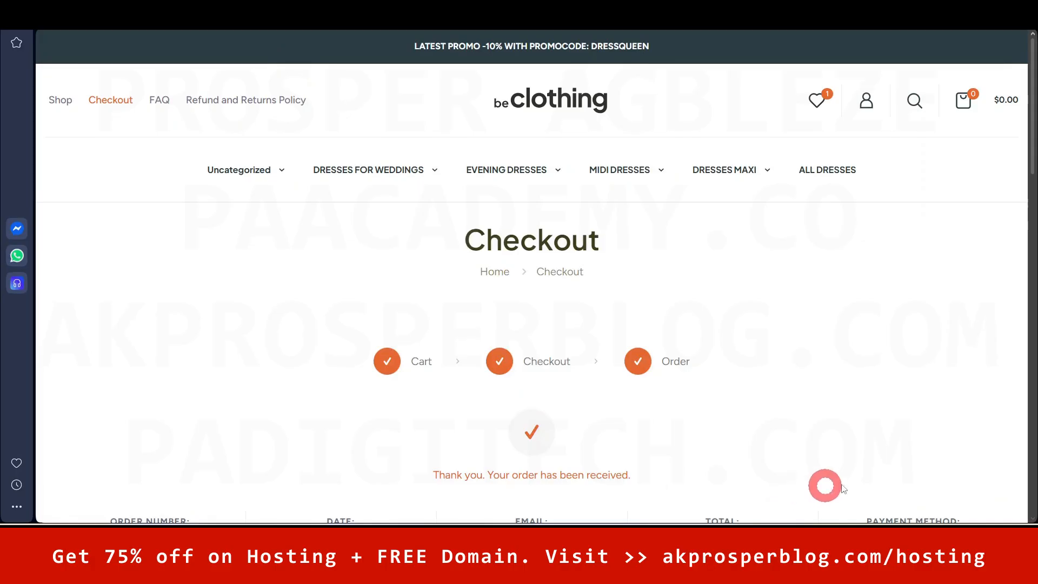
pyautogui.moveTo(1030, 155); pyautogui.dragTo(1030, 259)
pyautogui.click(146, 209)
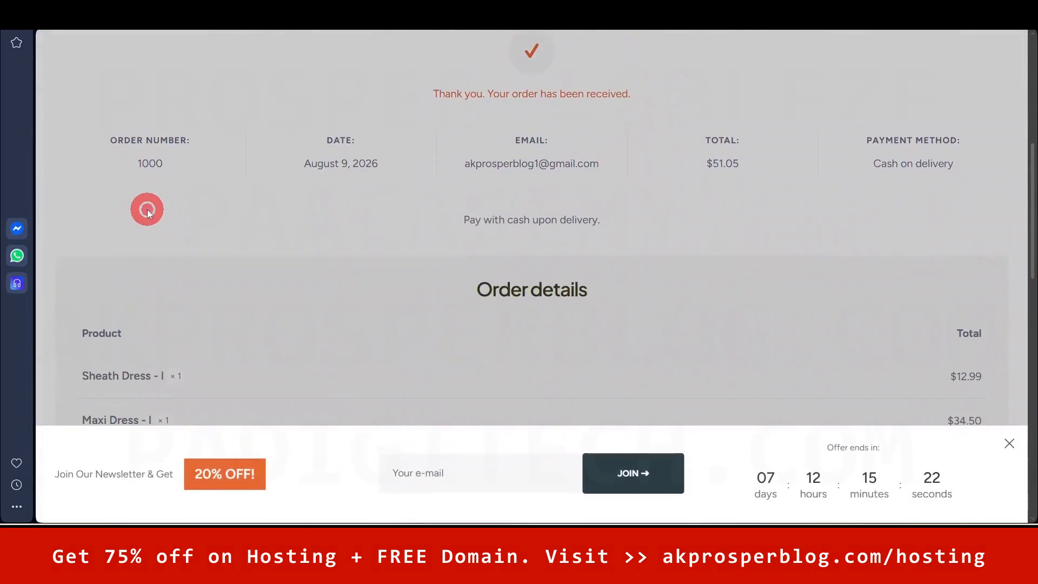
pyautogui.doubleClick(149, 164)
pyautogui.click(358, 221)
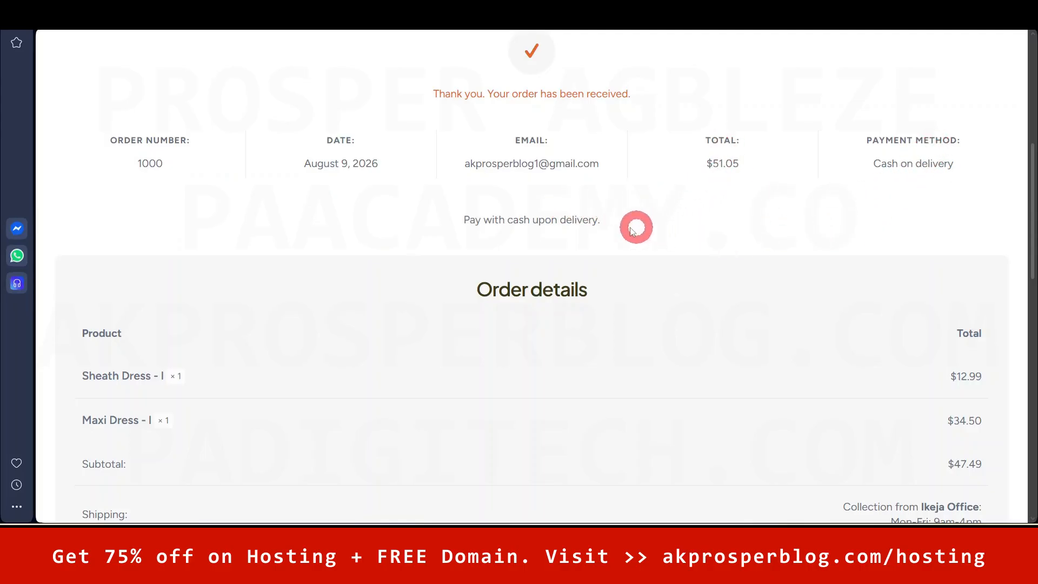
pyautogui.moveTo(1032, 200); pyautogui.dragTo(1033, 301)
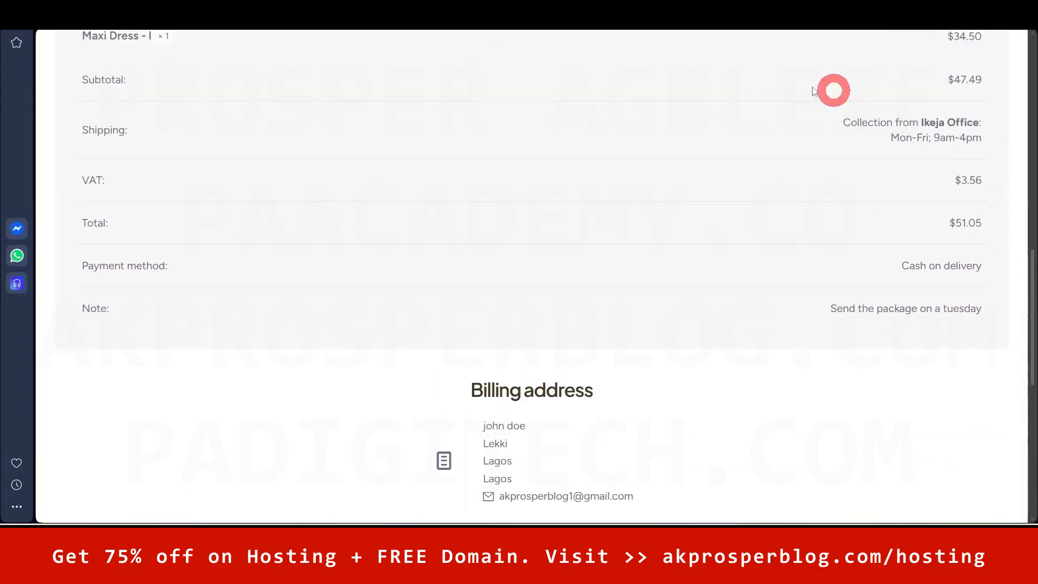
pyautogui.hotkey('alt', 'Tab')
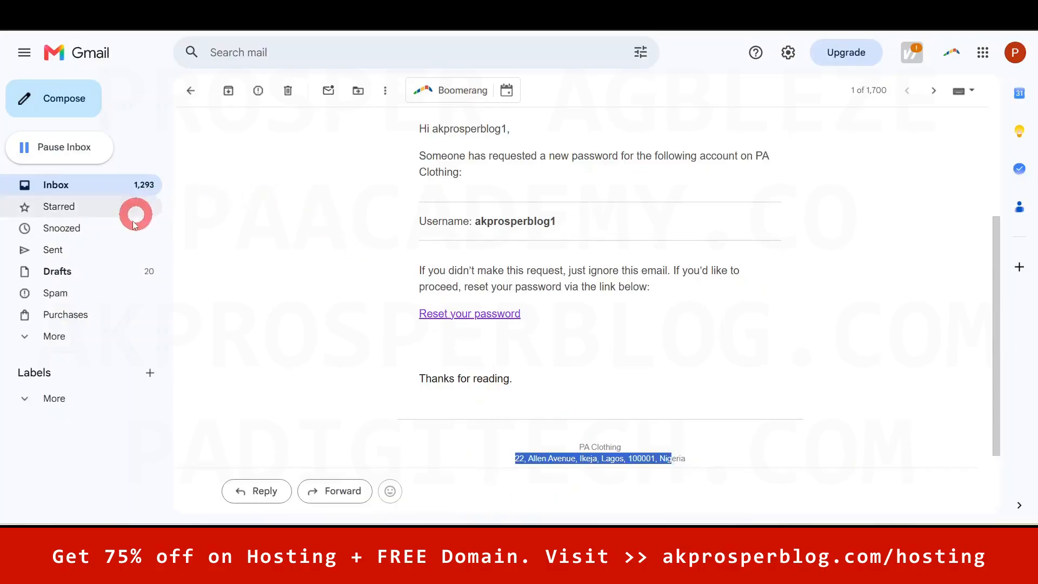
# - Read the 'Your PA Clothing order has been received!' email, highlighting the customer note, then return to its top
pyautogui.scroll(3, 503, 308)
pyautogui.click(53, 186)
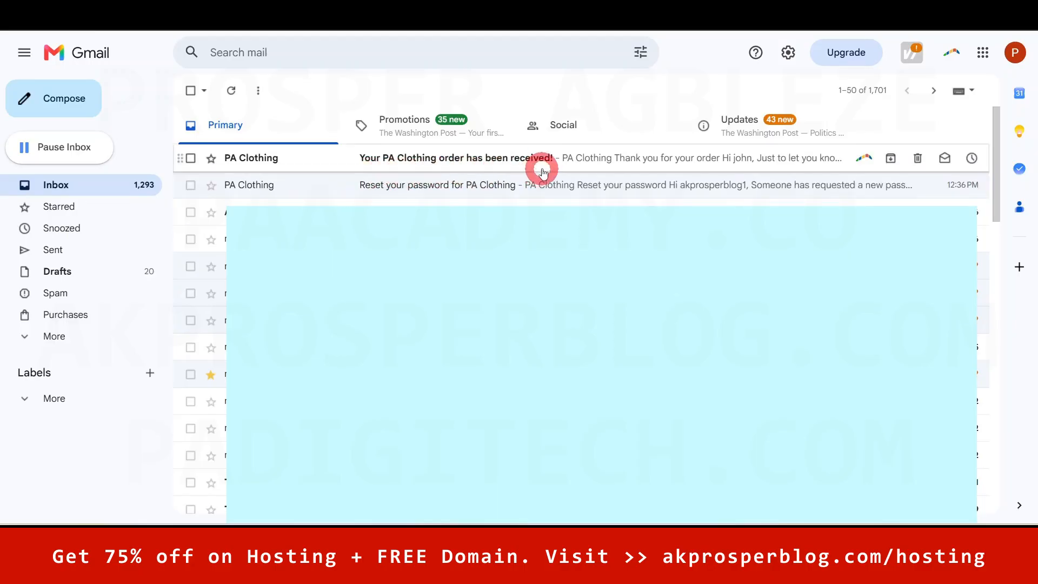
pyautogui.click(522, 159)
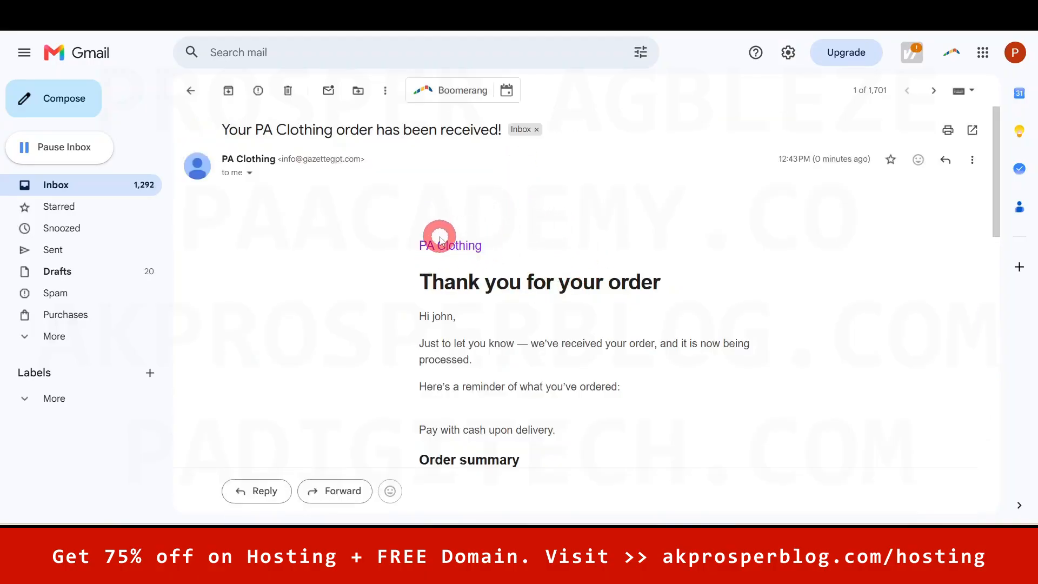
pyautogui.moveTo(996, 177); pyautogui.dragTo(997, 225)
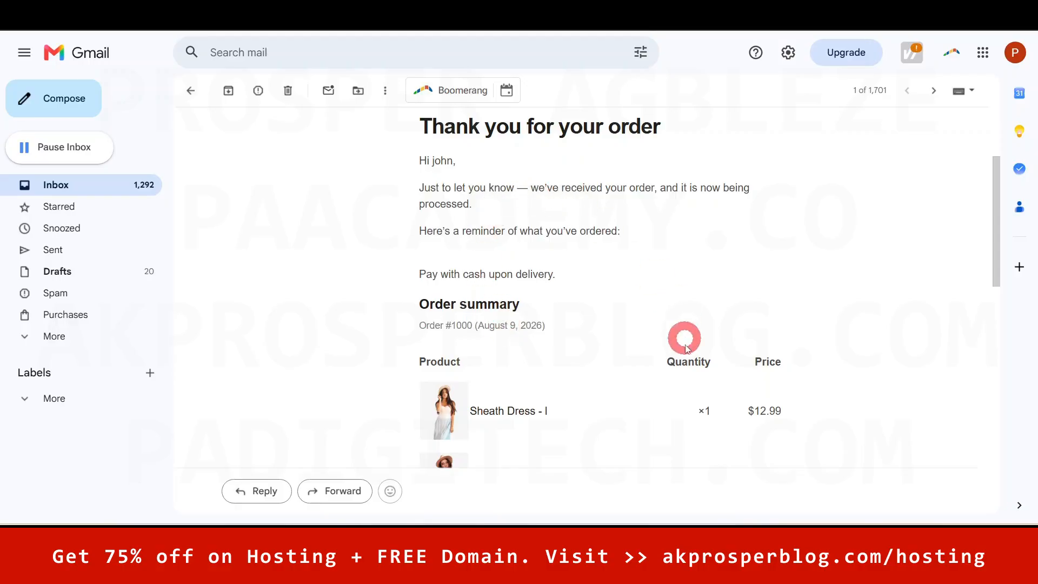
pyautogui.moveTo(996, 204); pyautogui.dragTo(1014, 372)
pyautogui.moveTo(413, 253); pyautogui.dragTo(562, 282)
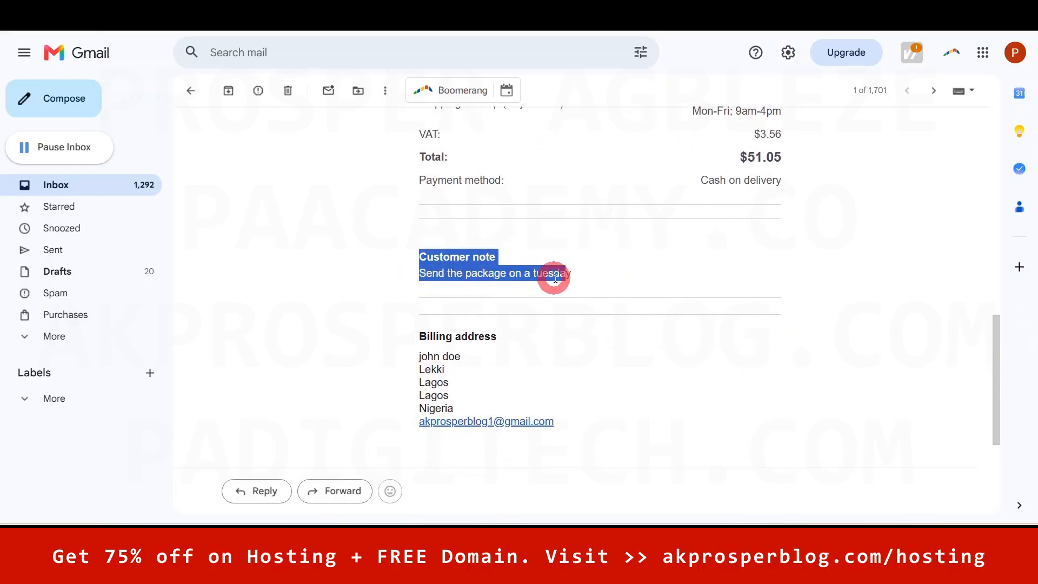
pyautogui.moveTo(997, 371); pyautogui.dragTo(1000, 424)
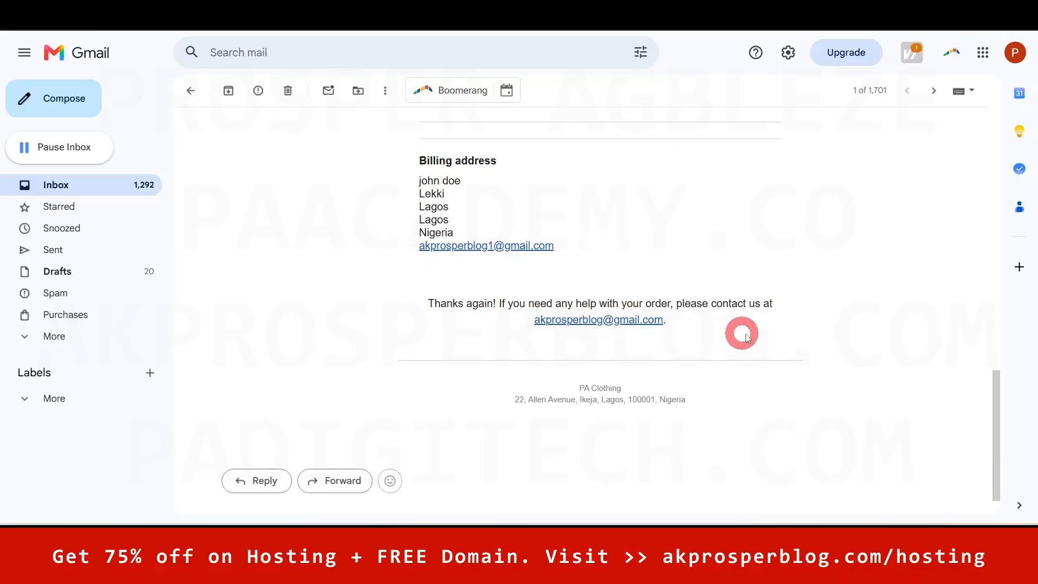
pyautogui.moveTo(991, 440); pyautogui.dragTo(1007, 153)
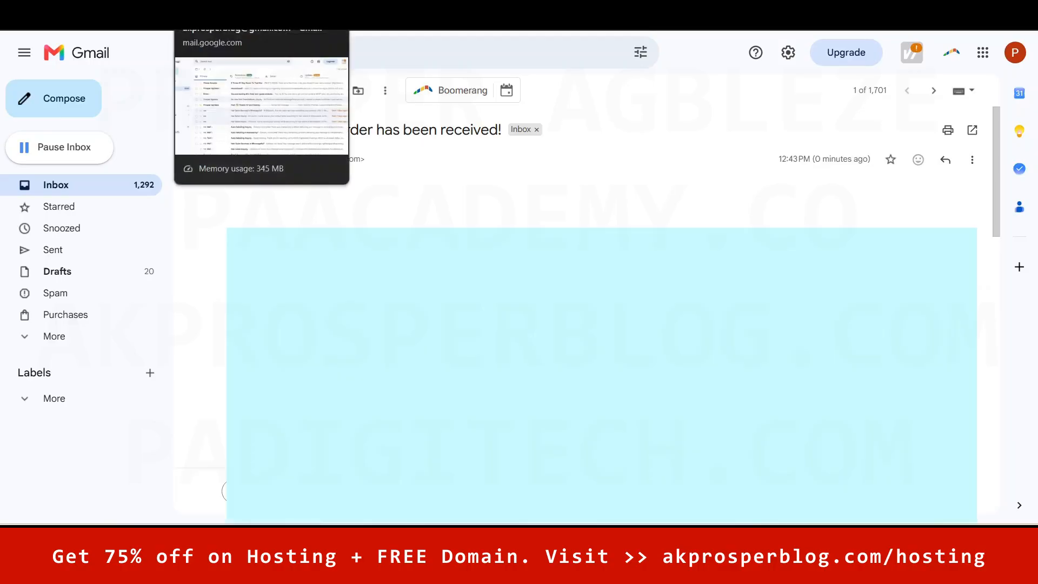
# - In the admin inbox, read the 'Product low in stock' alert for the Sheath Dress - I SKU
pyautogui.click(222, 10)
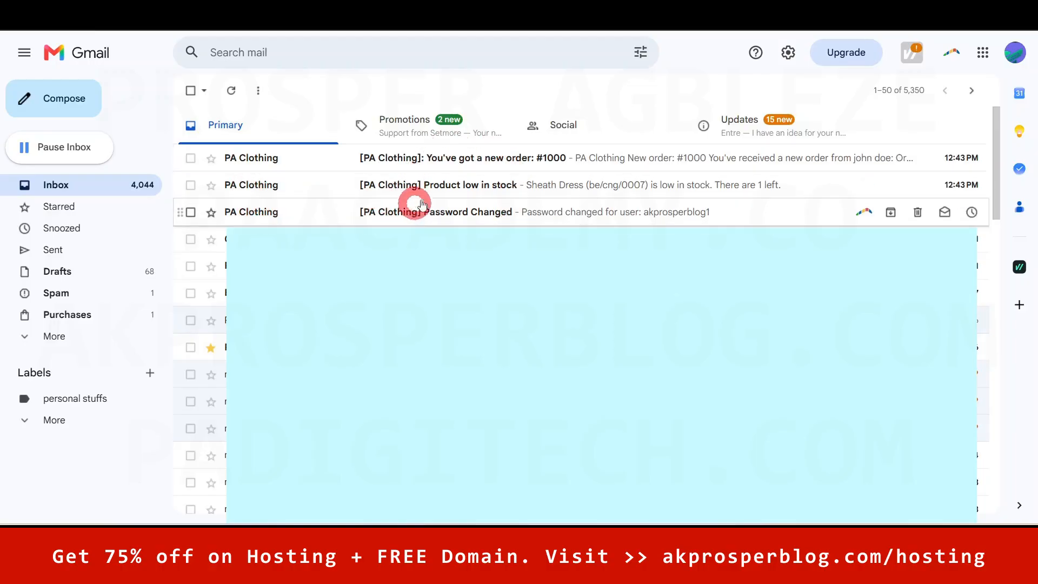
pyautogui.click(458, 185)
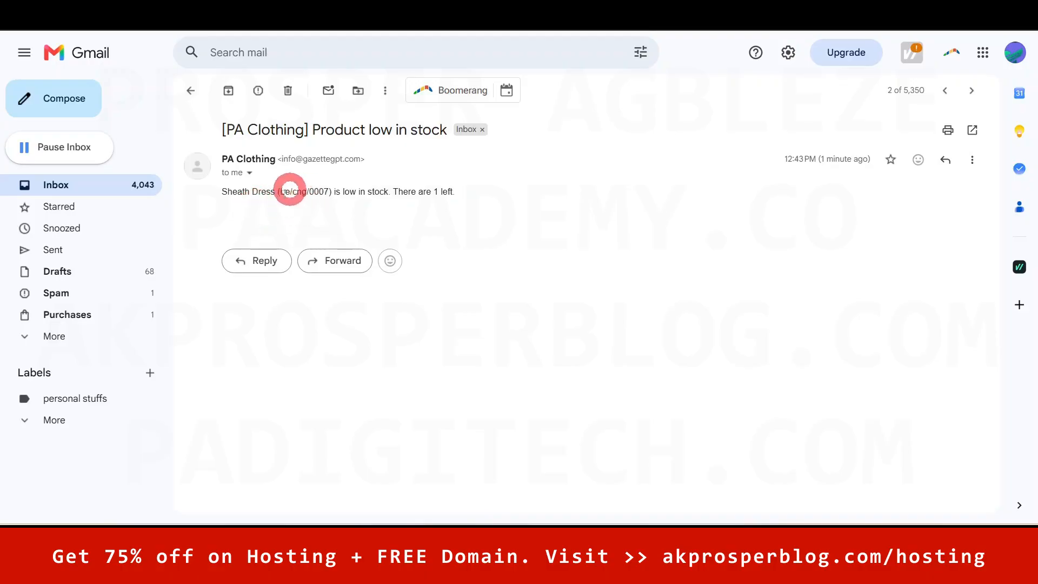
pyautogui.moveTo(282, 191); pyautogui.dragTo(317, 192)
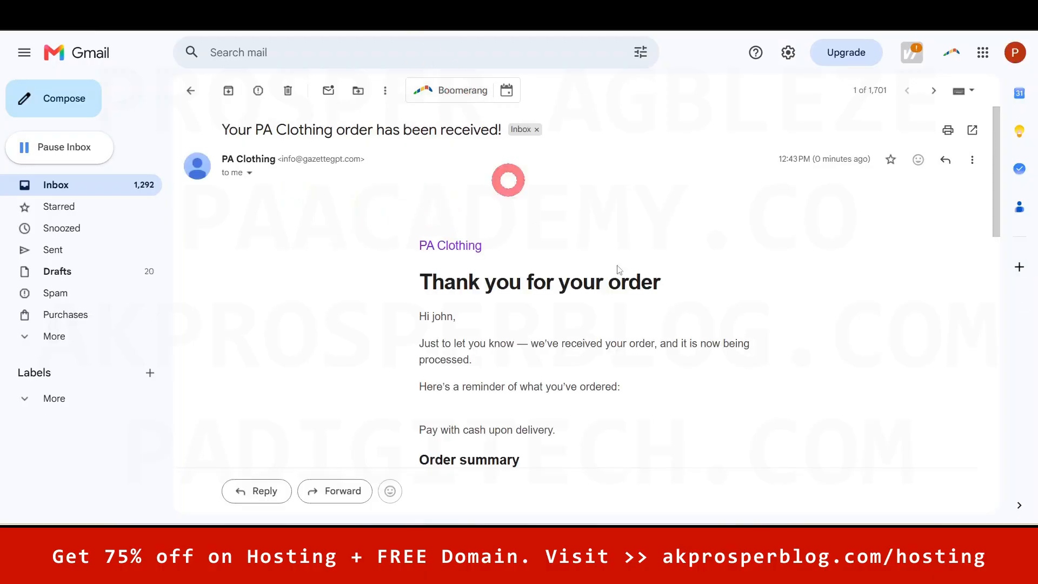
pyautogui.moveTo(996, 157); pyautogui.dragTo(998, 268)
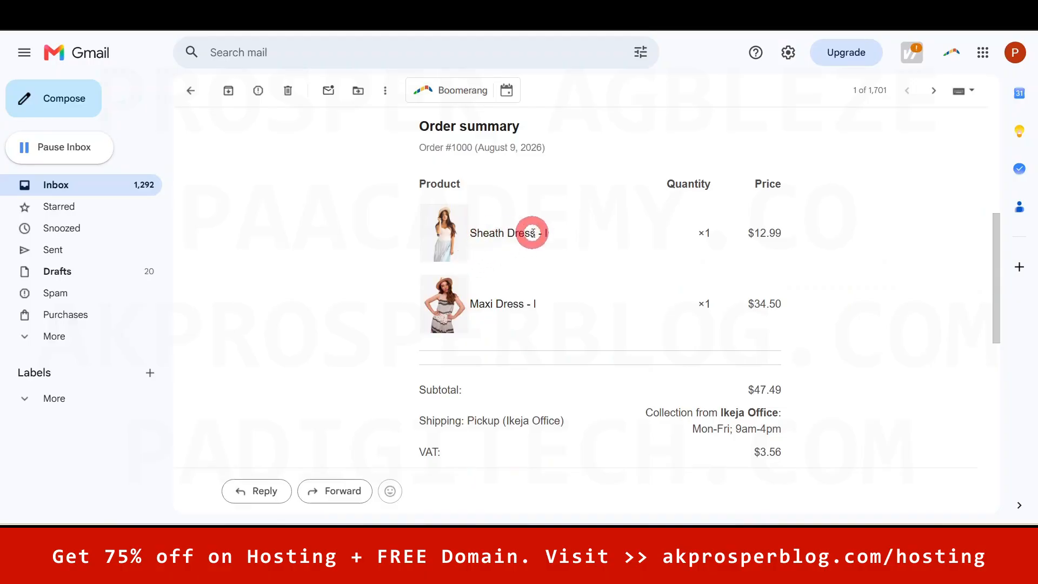
pyautogui.moveTo(556, 233); pyautogui.dragTo(486, 233)
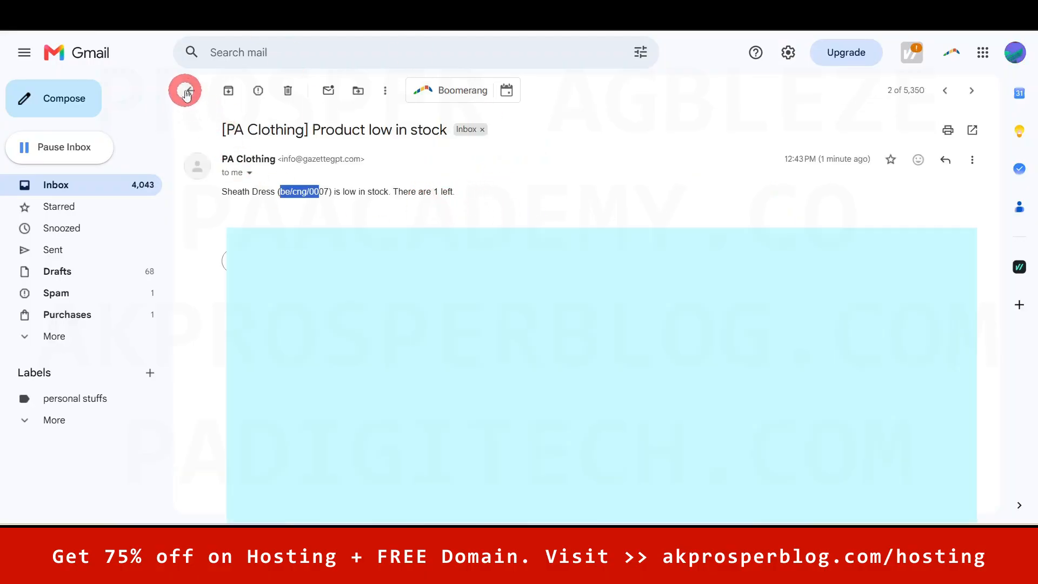
# - Open the 'You've got a new order: #1000' email with images shown and review it
pyautogui.click(186, 92)
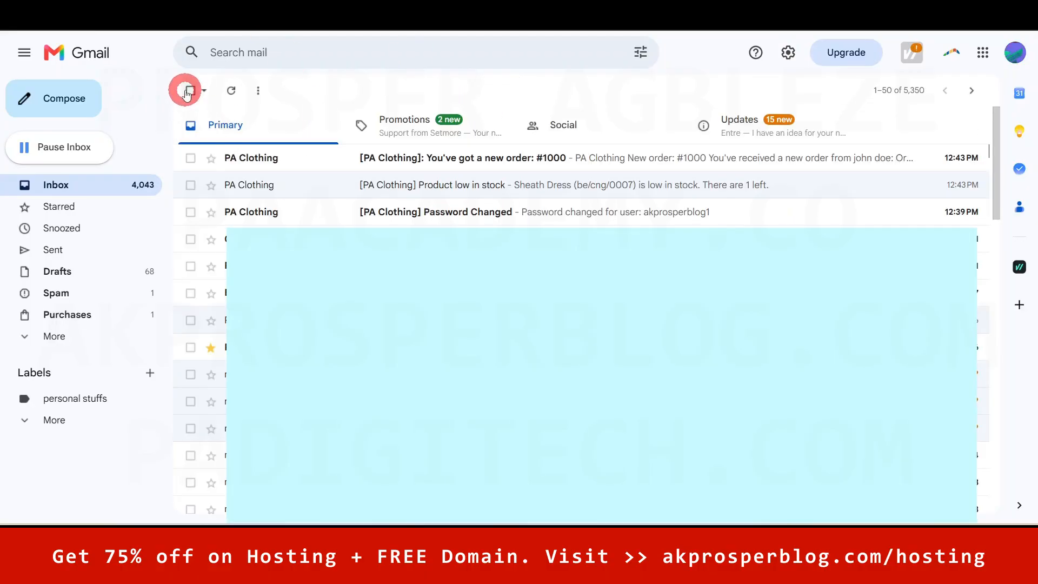
pyautogui.click(497, 168)
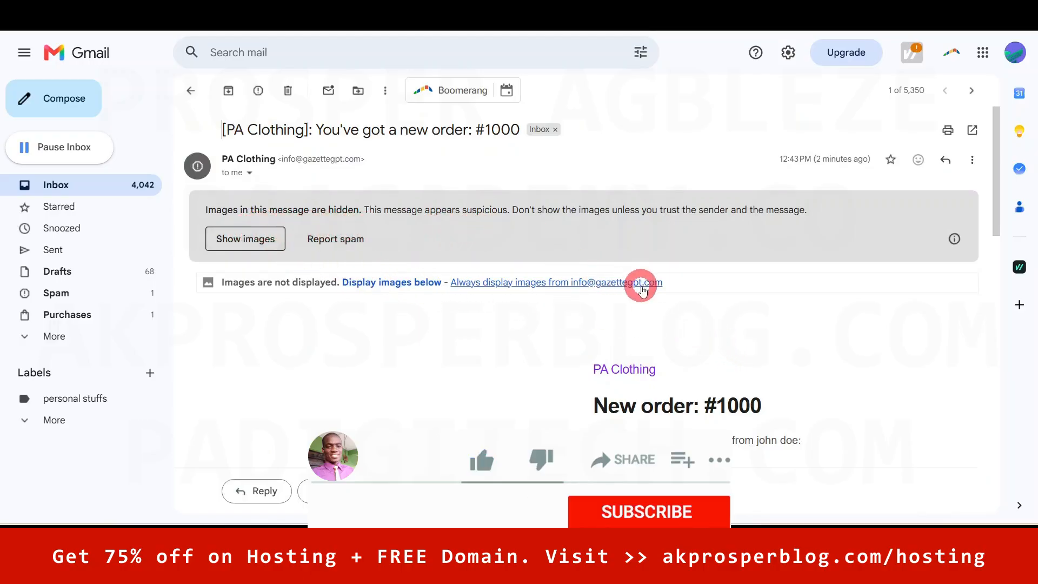
pyautogui.click(254, 239)
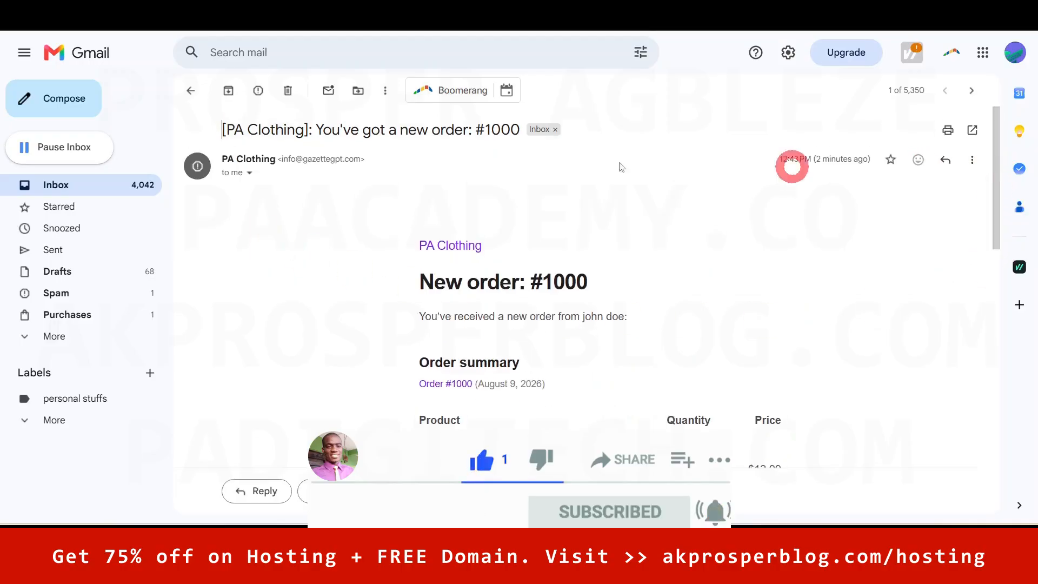
pyautogui.moveTo(996, 144); pyautogui.dragTo(998, 185)
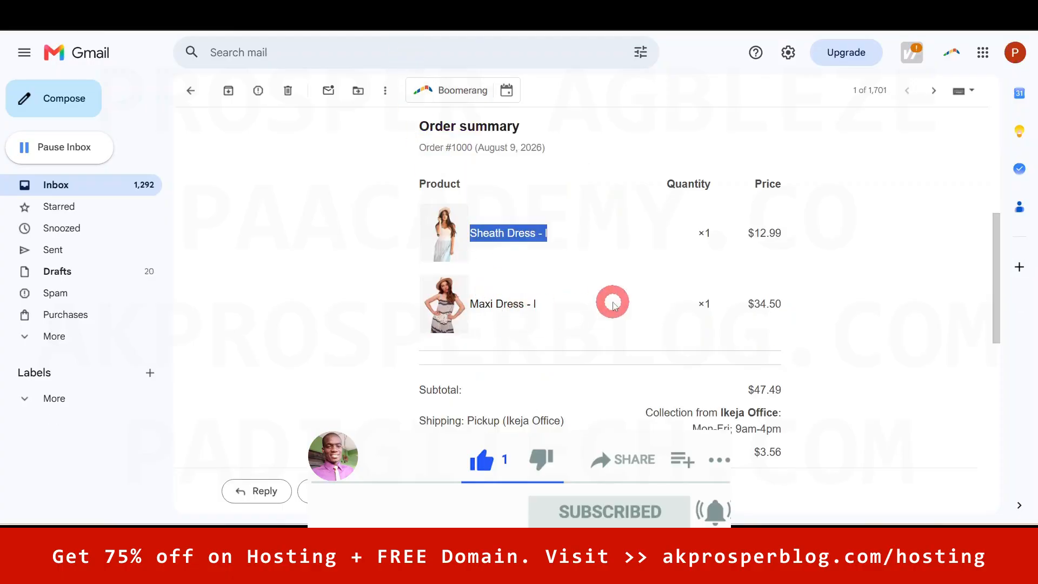
pyautogui.scroll(6, 612, 301)
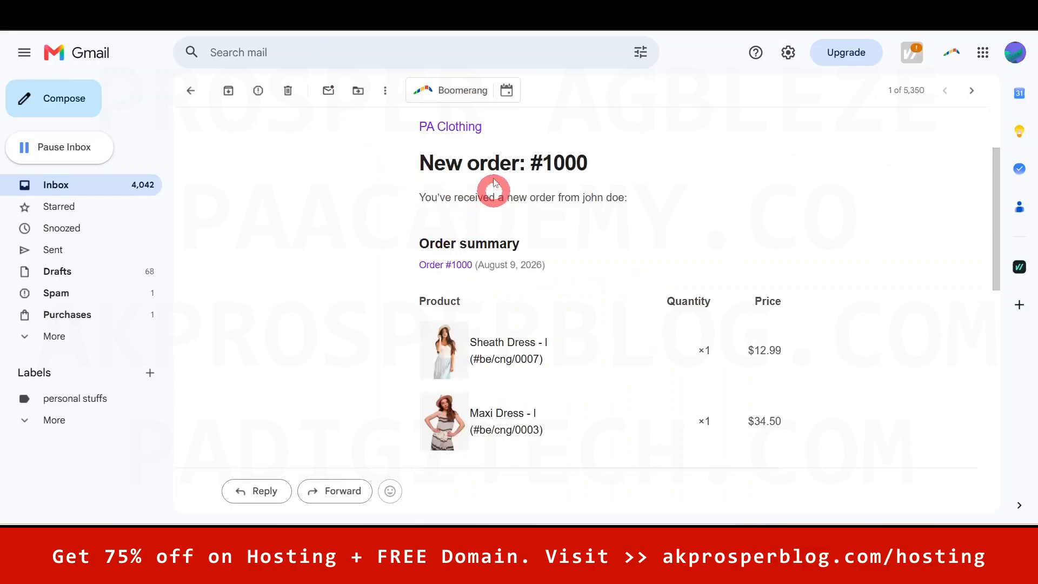
pyautogui.scroll(-3, 558, 338)
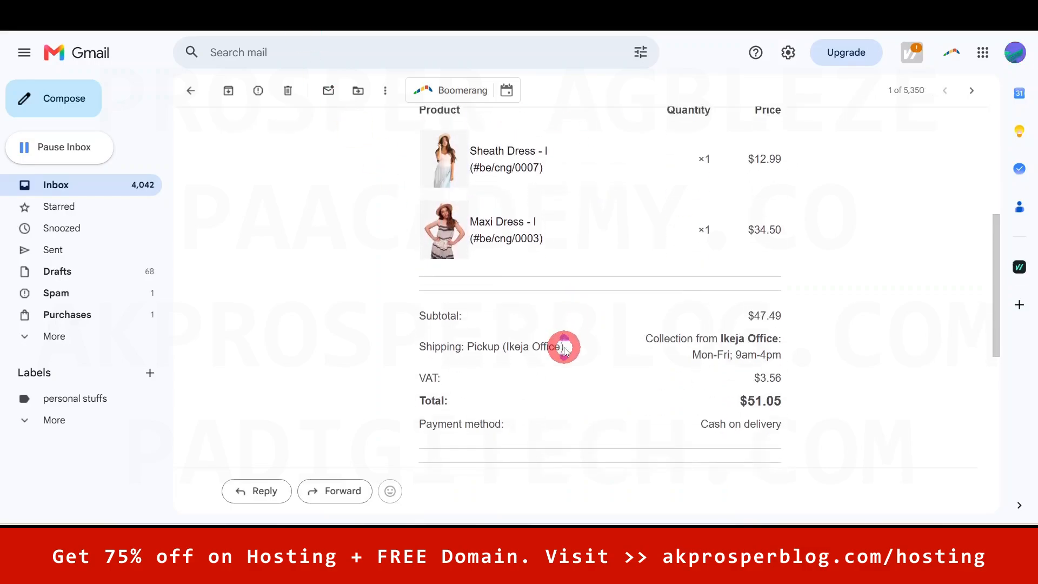
pyautogui.moveTo(993, 274); pyautogui.dragTo(990, 209)
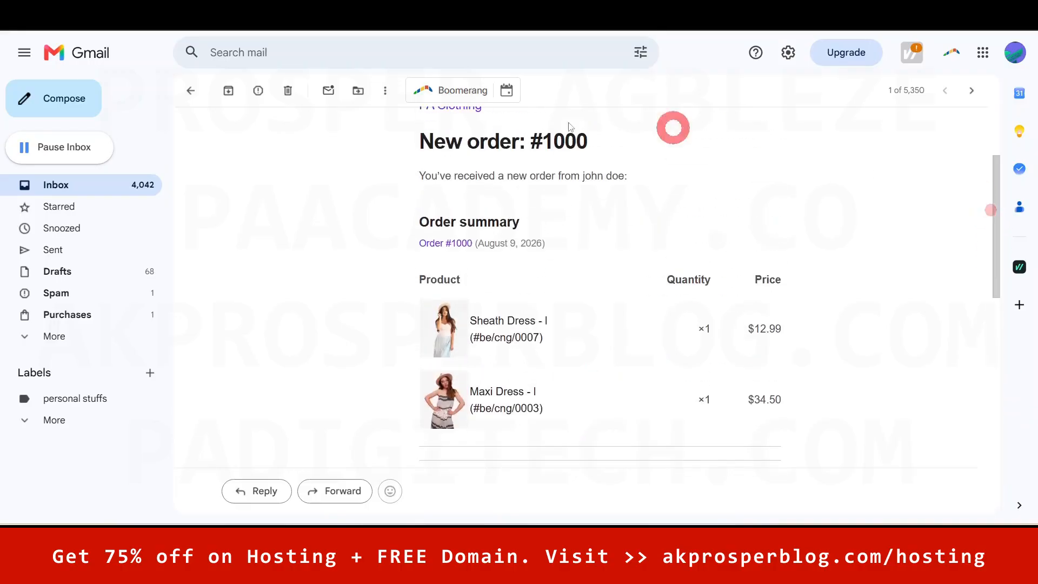
pyautogui.click(189, 91)
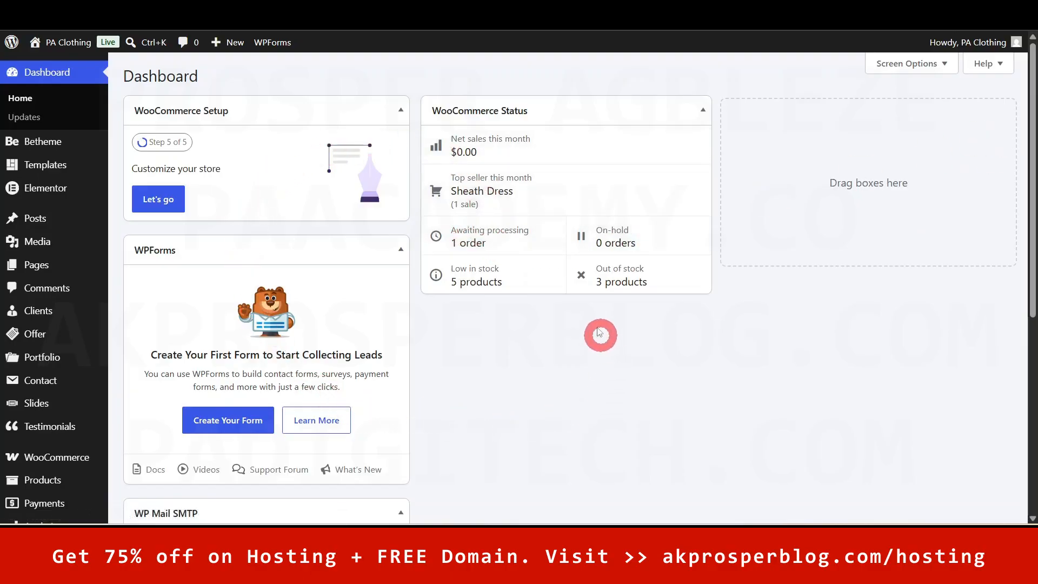
# - Open order #1000 from the awaiting-processing list, set its status to Completed, and update it
pyautogui.click(500, 241)
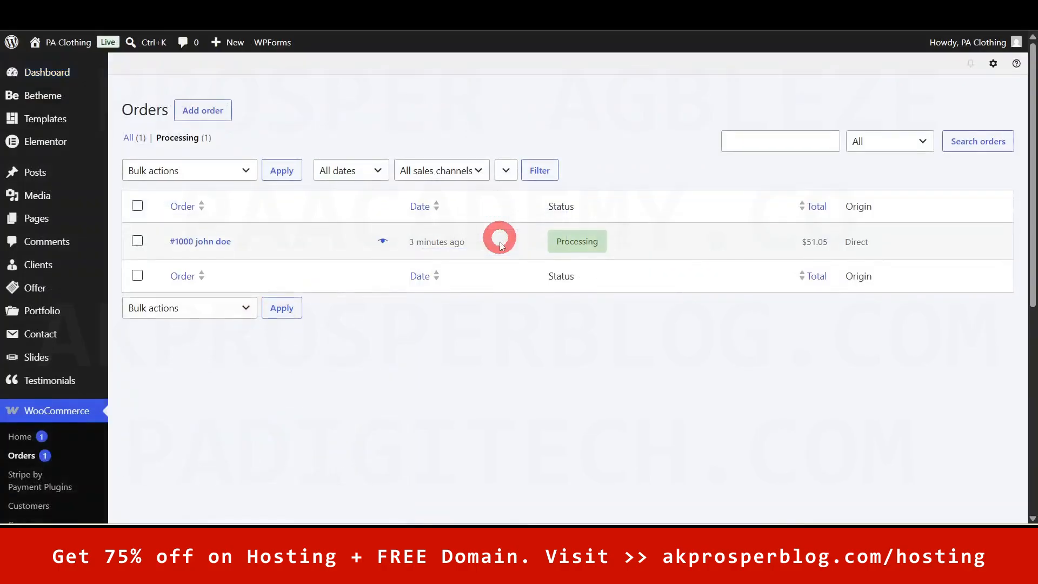
pyautogui.moveTo(1033, 157); pyautogui.dragTo(1029, 254)
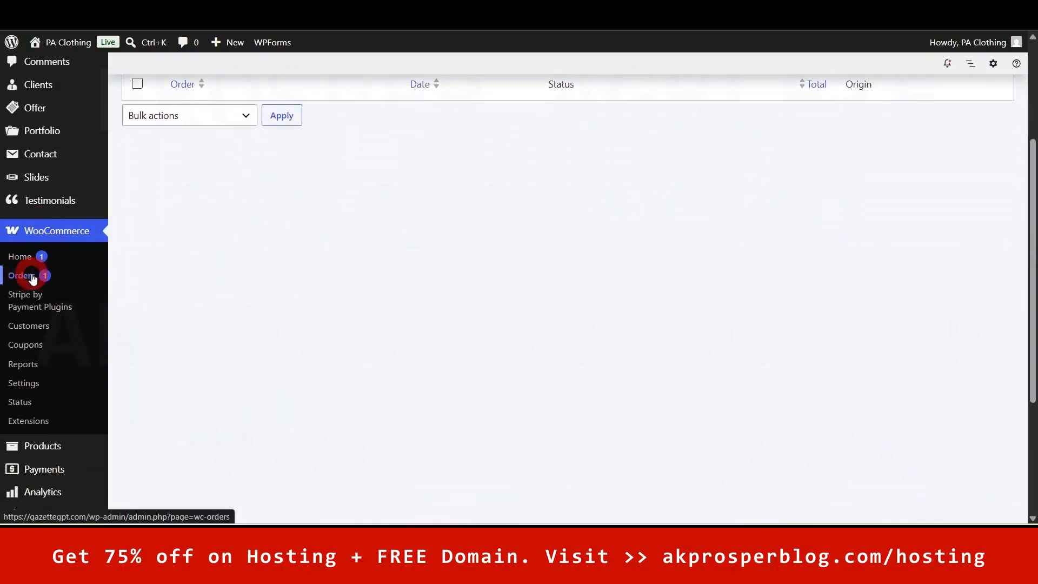
pyautogui.moveTo(1029, 224); pyautogui.dragTo(1032, 120)
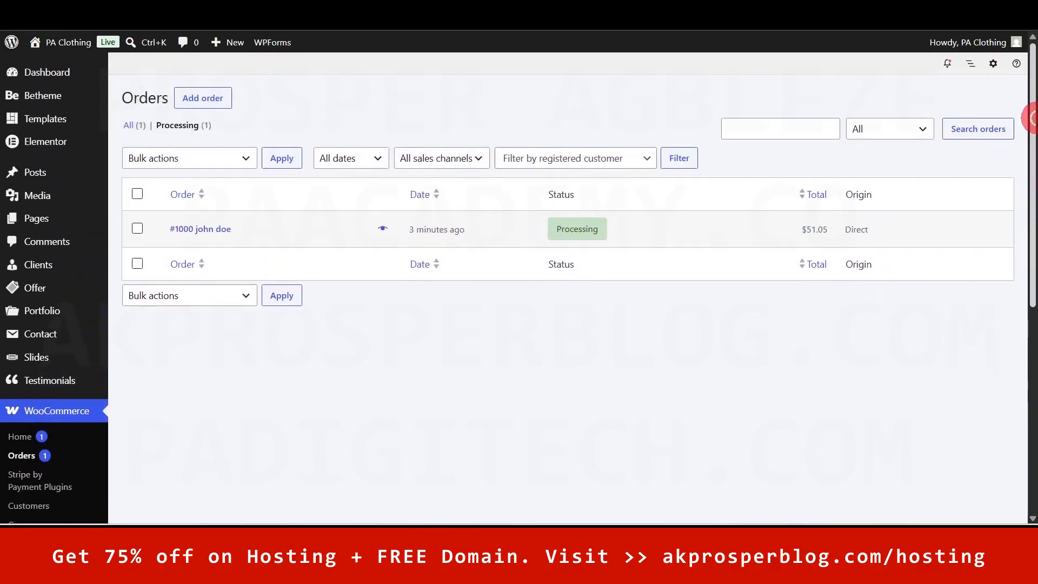
pyautogui.moveTo(571, 232)
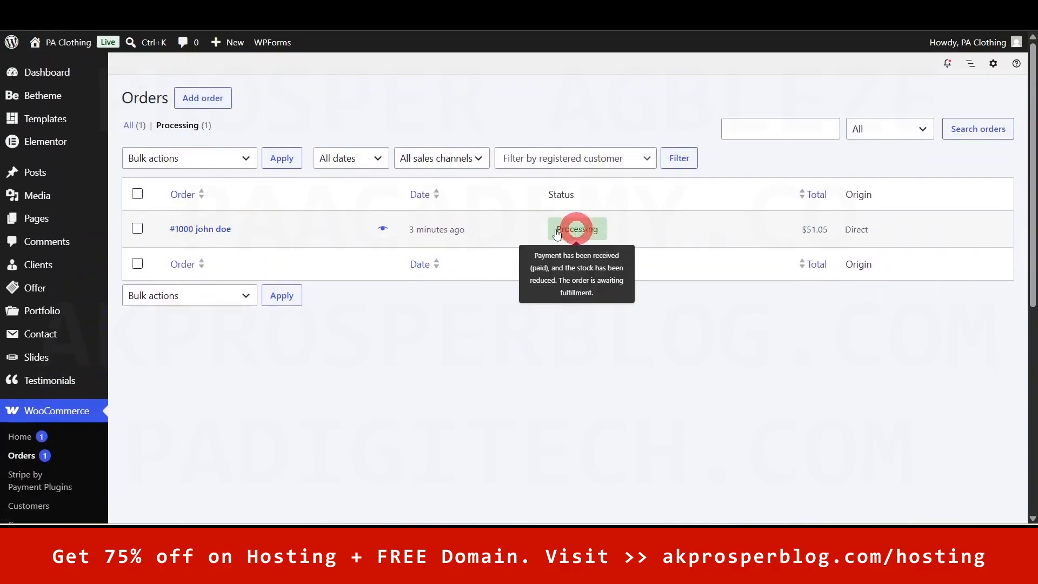
pyautogui.click(519, 224)
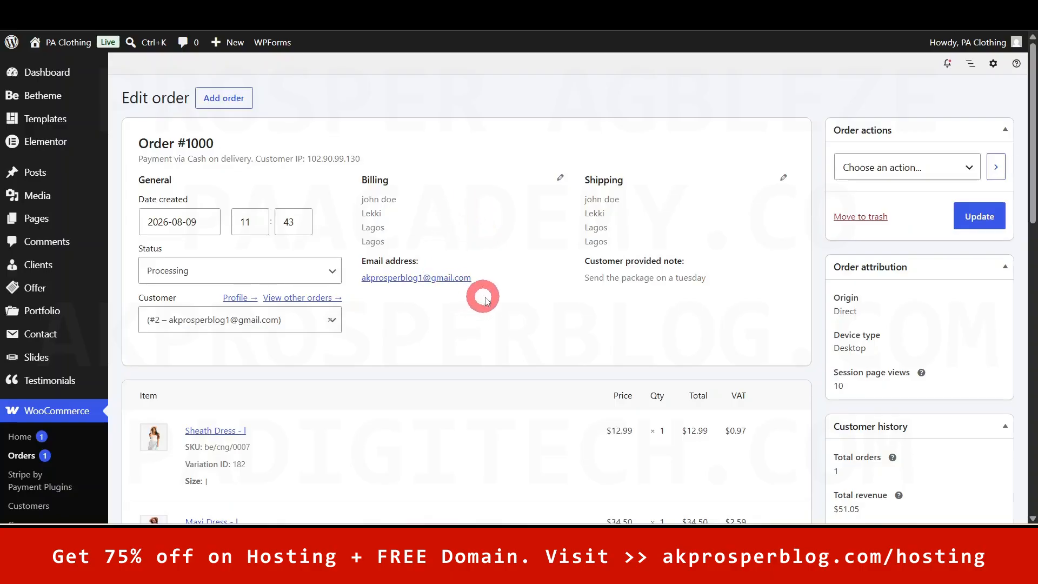
pyautogui.moveTo(1030, 135)
pyautogui.mouseDown()
pyautogui.moveTo(1026, 417)
pyautogui.moveTo(1030, 93)
pyautogui.moveTo(1031, 421)
pyautogui.moveTo(1030, 120)
pyautogui.mouseUp()
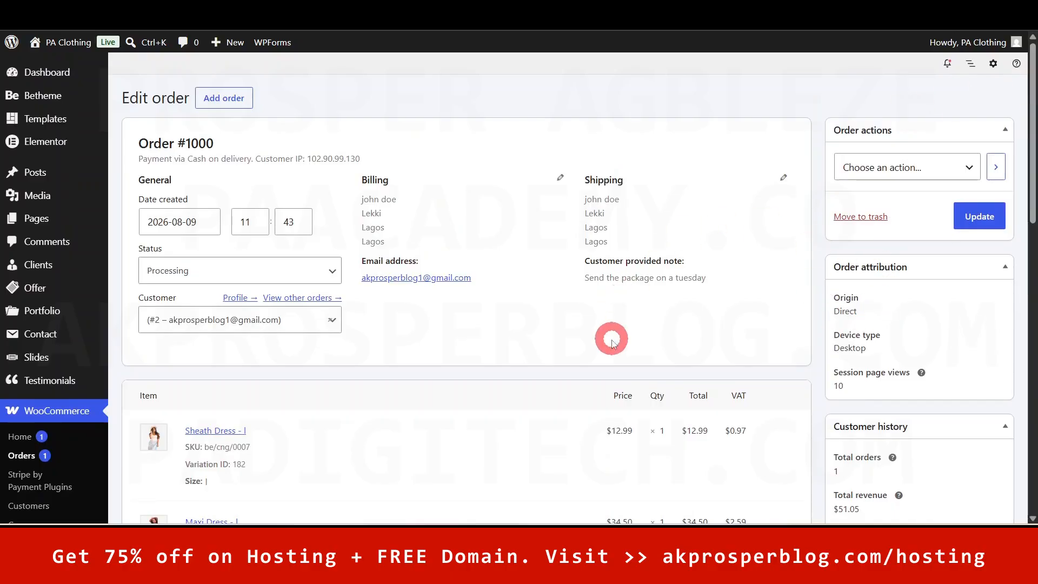
pyautogui.click(227, 274)
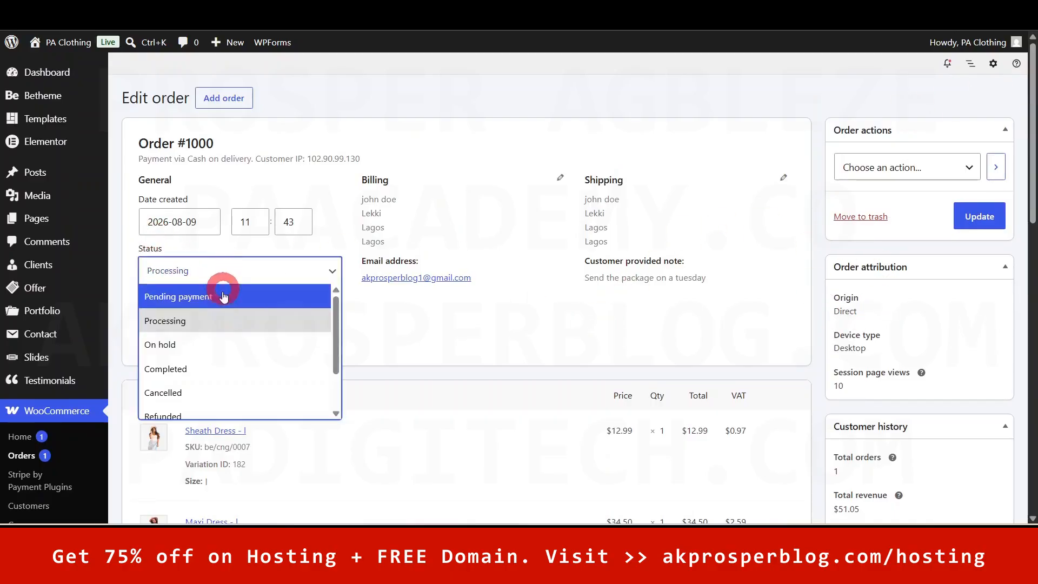
pyautogui.click(201, 368)
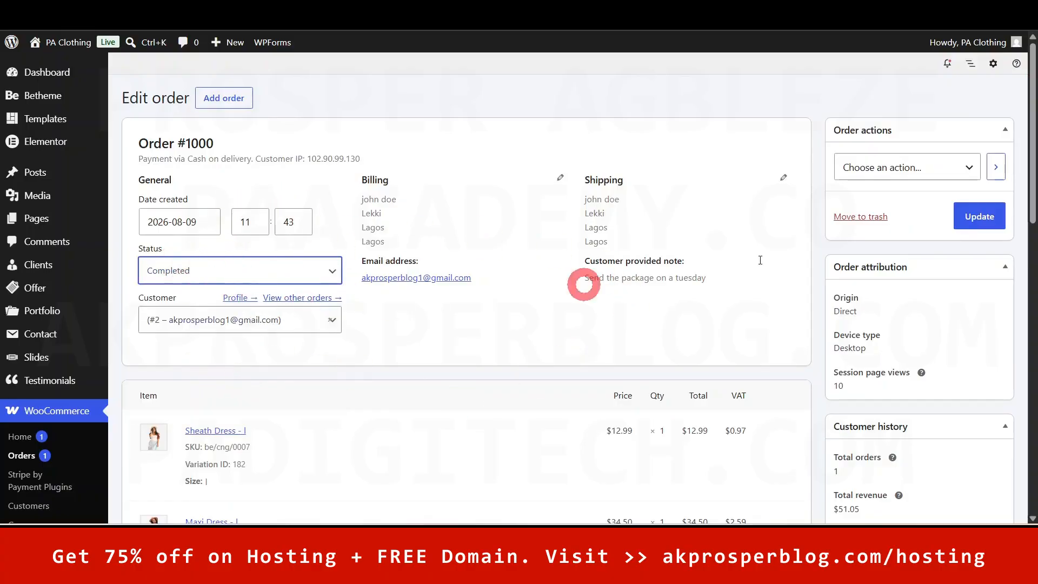
pyautogui.click(979, 216)
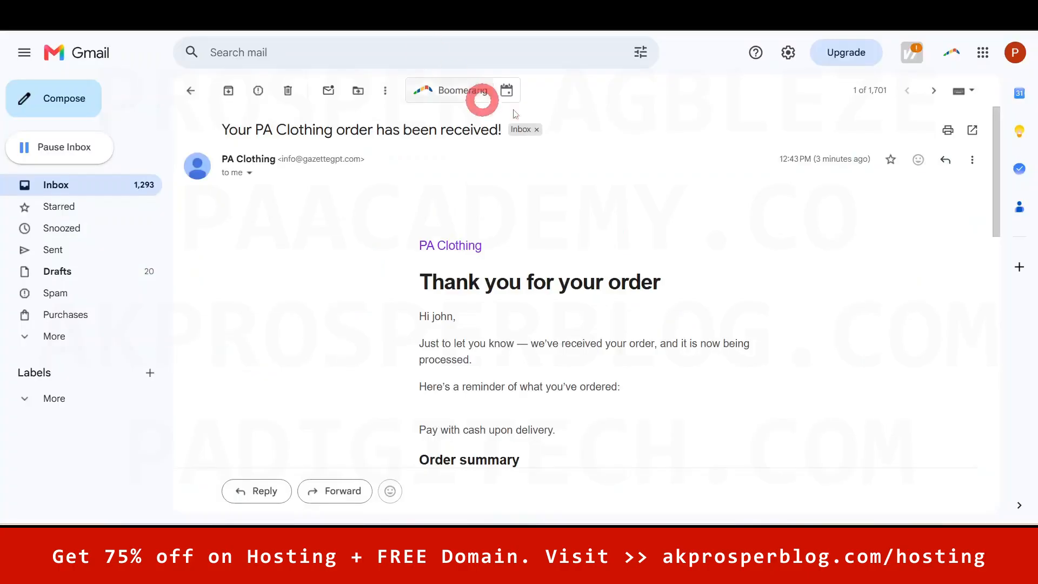
# - Open the newest inbox message, 'Your order from PA Clothing is on its way!'
pyautogui.click(70, 186)
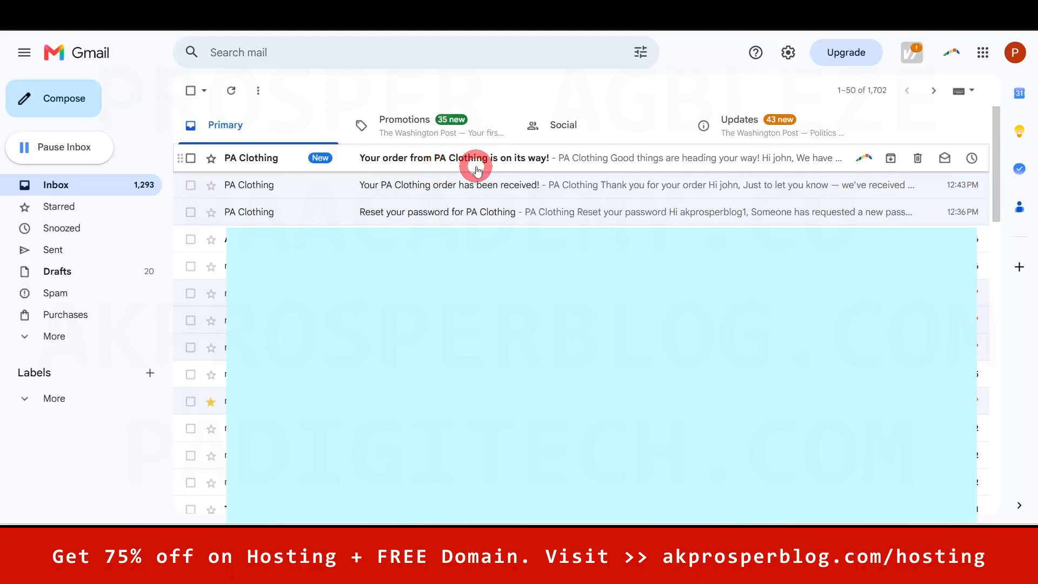
pyautogui.click(529, 166)
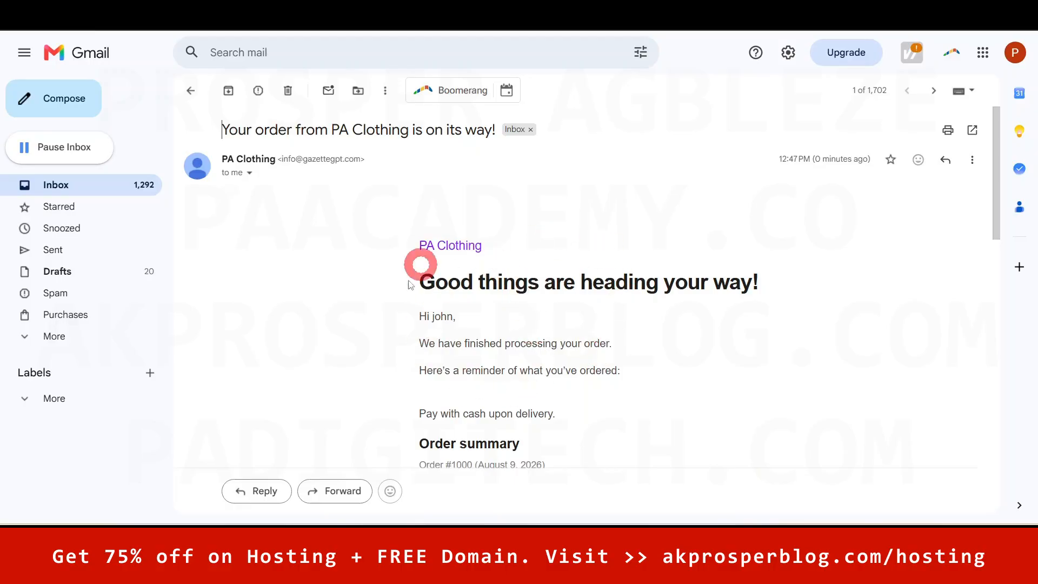
pyautogui.moveTo(993, 154); pyautogui.dragTo(996, 117)
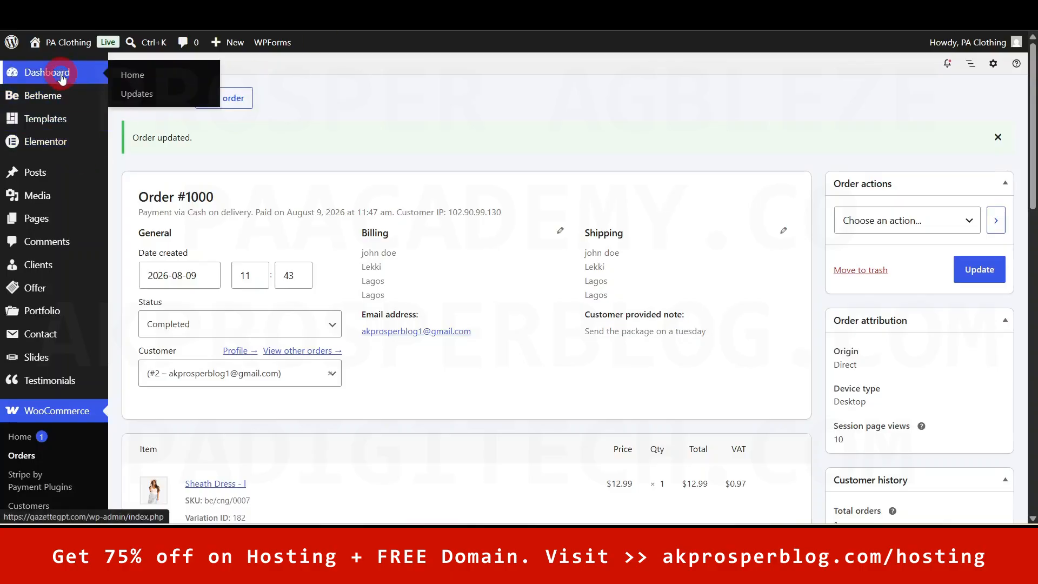
# - Return to the WordPress Dashboard to confirm 0 orders awaiting processing
pyautogui.click(63, 79)
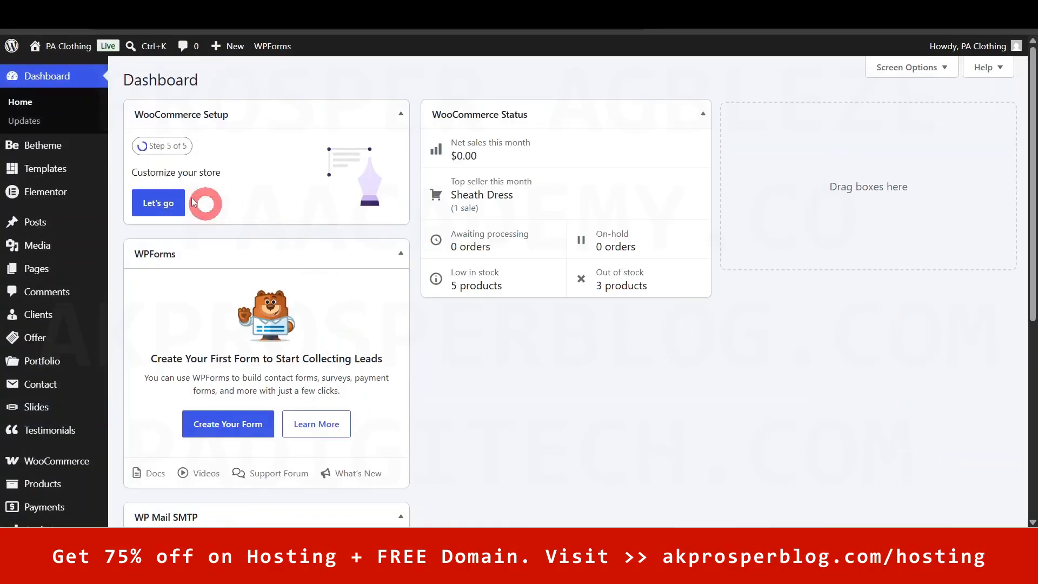